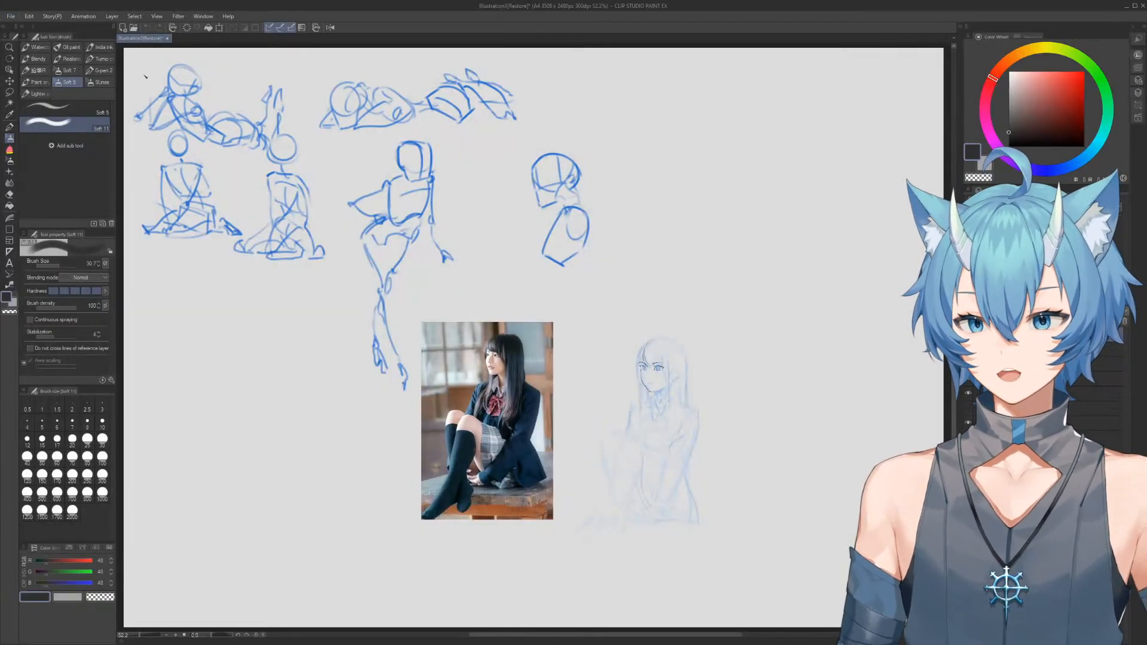
pyautogui.click(706, 217)
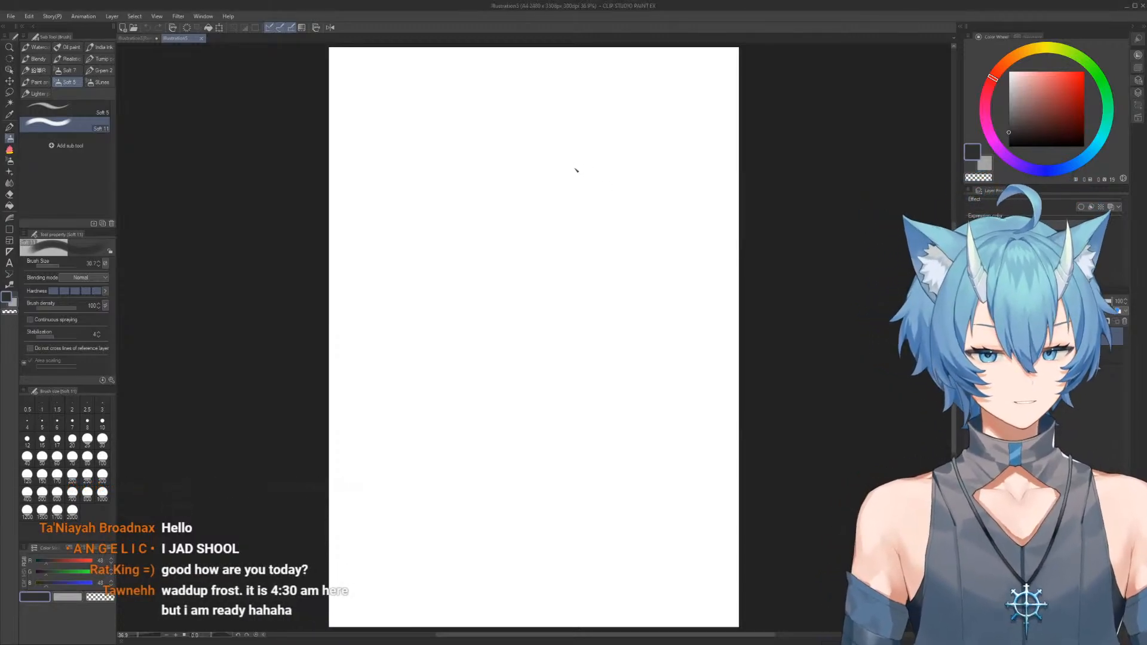
# Draw a thick rough oval on the upper part of the blank page and tint the layer blue
pyautogui.moveTo(512, 176); pyautogui.dragTo(550, 290)
pyautogui.moveTo(536, 231); pyautogui.dragTo(541, 179)
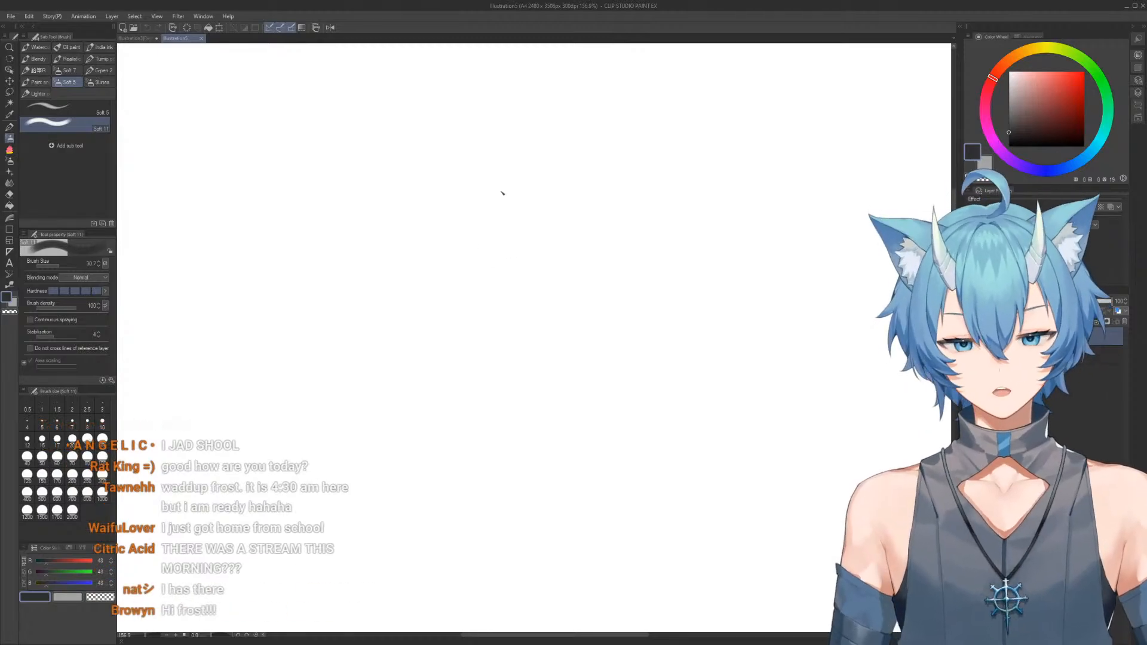
pyautogui.moveTo(476, 158)
pyautogui.mouseDown()
pyautogui.moveTo(597, 218)
pyautogui.moveTo(450, 214)
pyautogui.moveTo(587, 165)
pyautogui.mouseUp()
pyautogui.hotkey('ctrl', 'b')
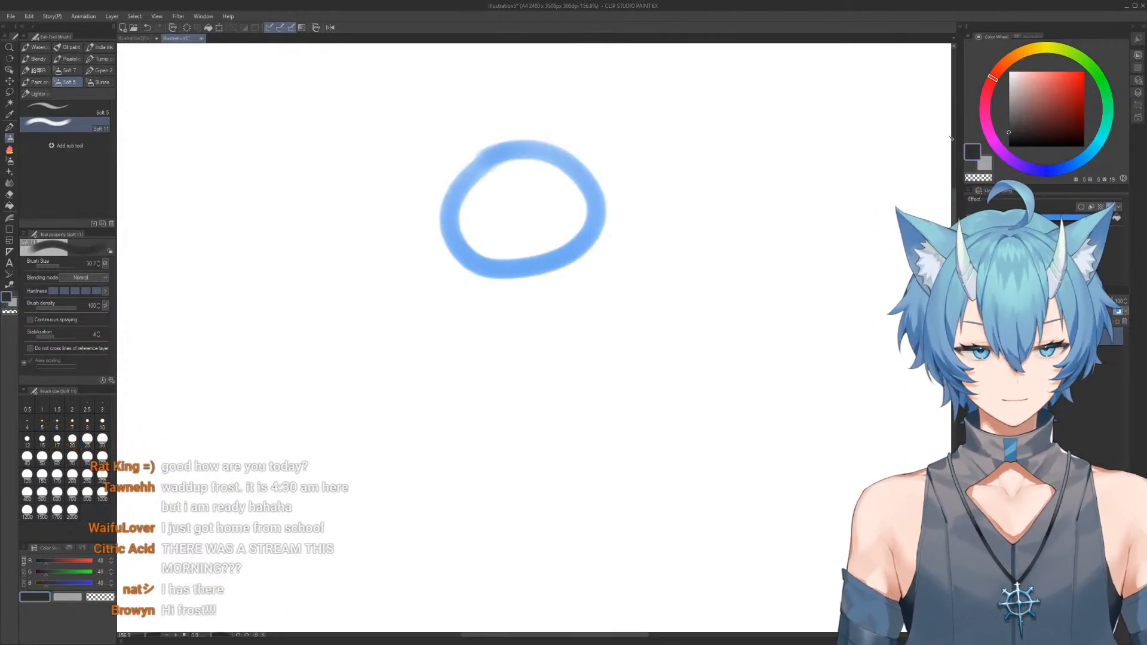
# Set the drawing color to black, turn off the blue layer tint and erase the whole oval
pyautogui.click(1010, 147)
pyautogui.hotkey('ctrl', 'z')
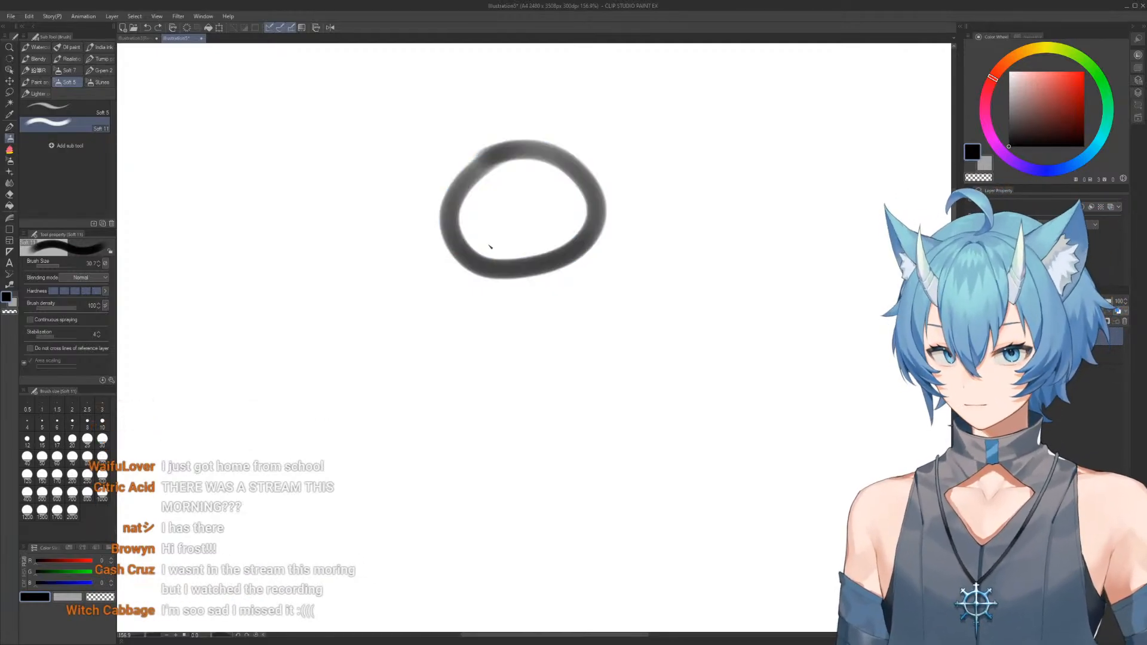
pyautogui.press('e')
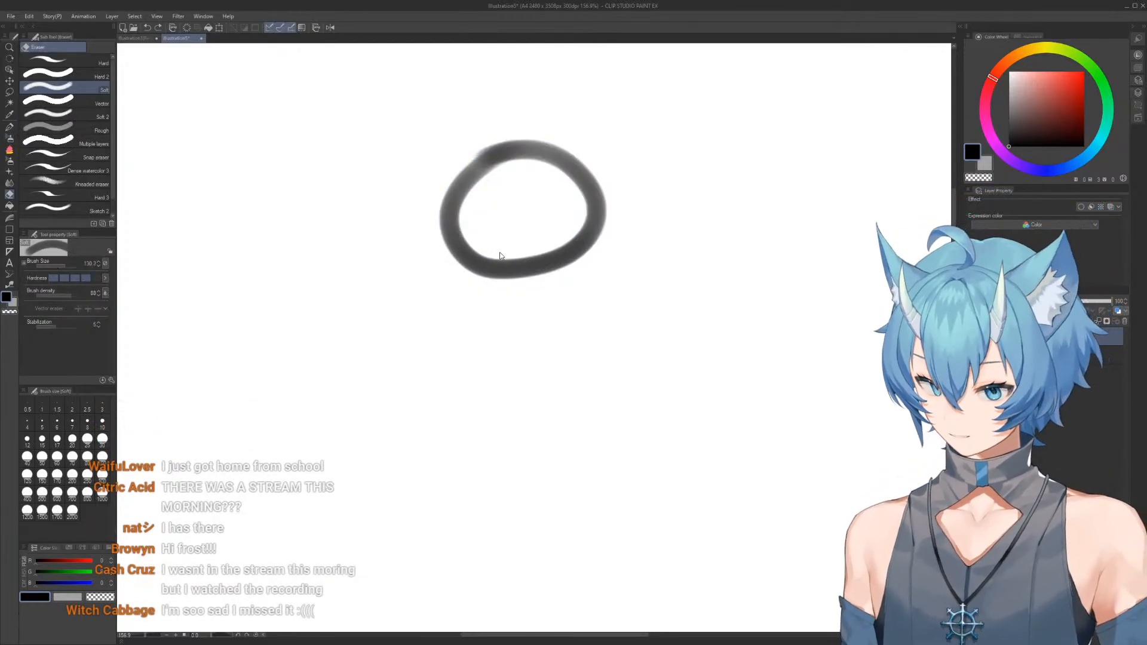
pyautogui.moveTo(471, 230)
pyautogui.mouseDown()
pyautogui.moveTo(546, 286)
pyautogui.moveTo(551, 262)
pyautogui.moveTo(520, 251)
pyautogui.mouseUp()
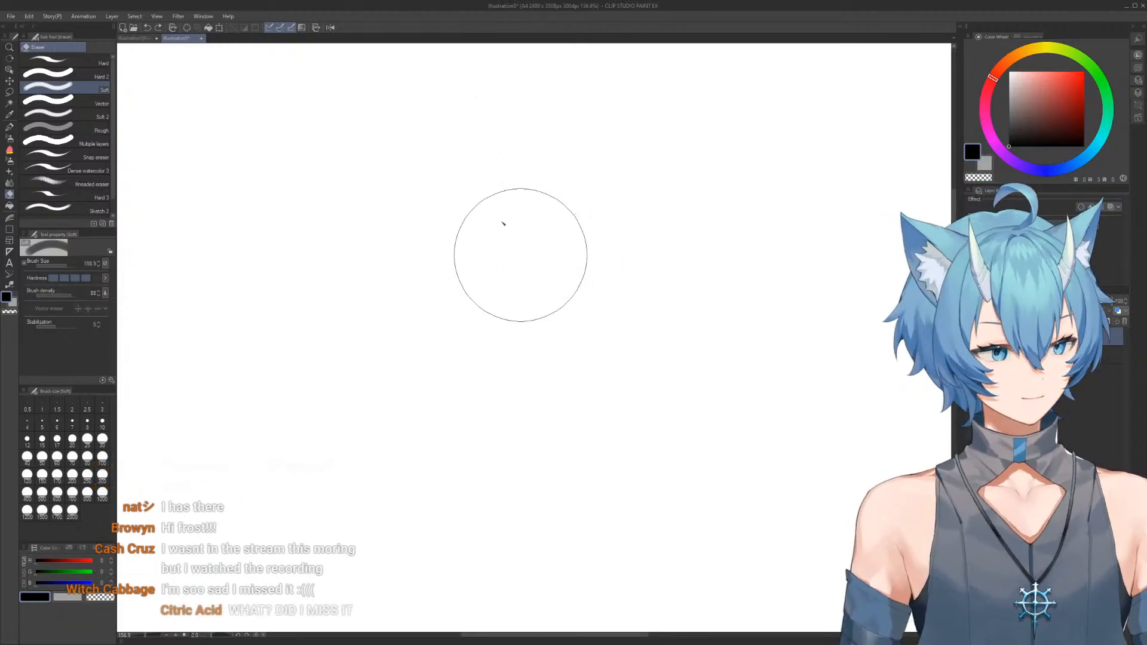
# Sketch the rounded cranium with a soft brush of about 15, adding an inner side-plane curve and a brow line across it
pyautogui.press('b')
pyautogui.press('[')
pyautogui.press('[')
pyautogui.moveTo(493, 208); pyautogui.dragTo(497, 213)
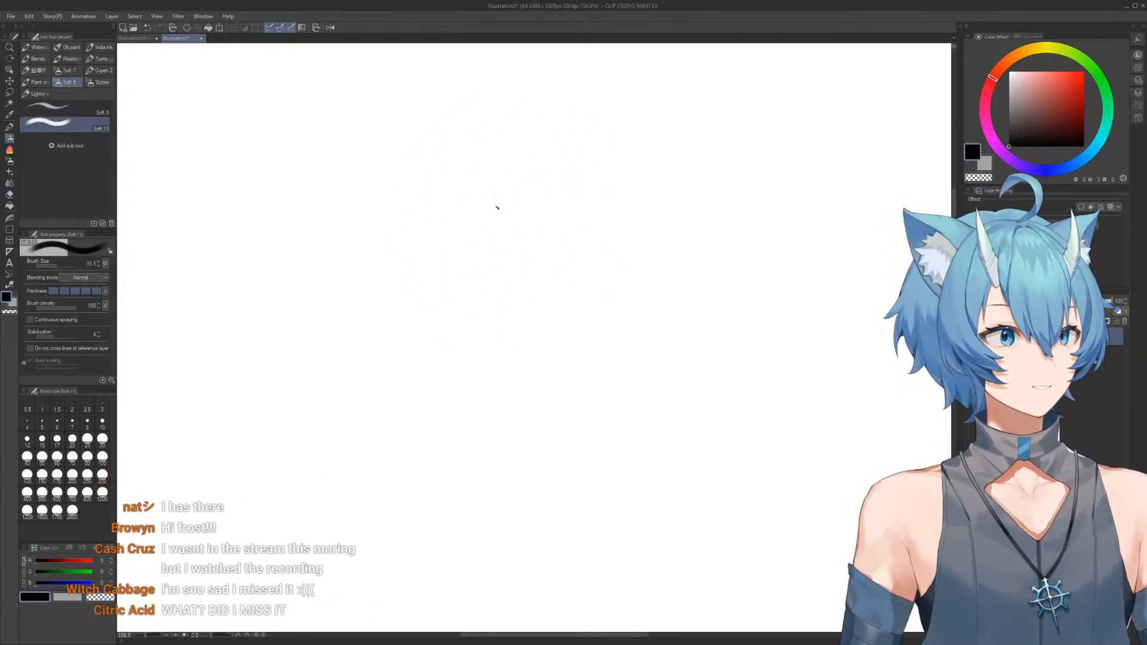
pyautogui.moveTo(482, 172)
pyautogui.mouseDown()
pyautogui.moveTo(644, 177)
pyautogui.moveTo(642, 235)
pyautogui.mouseUp()
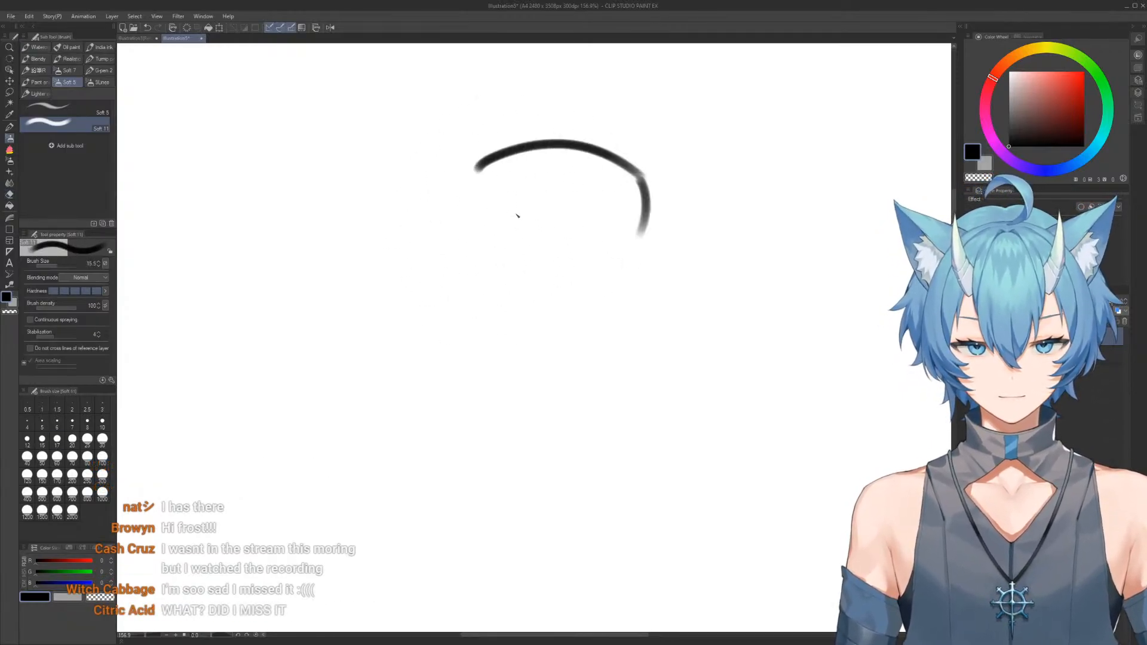
pyautogui.moveTo(481, 172)
pyautogui.mouseDown()
pyautogui.moveTo(456, 218)
pyautogui.moveTo(474, 260)
pyautogui.mouseUp()
pyautogui.moveTo(540, 152); pyautogui.dragTo(579, 242)
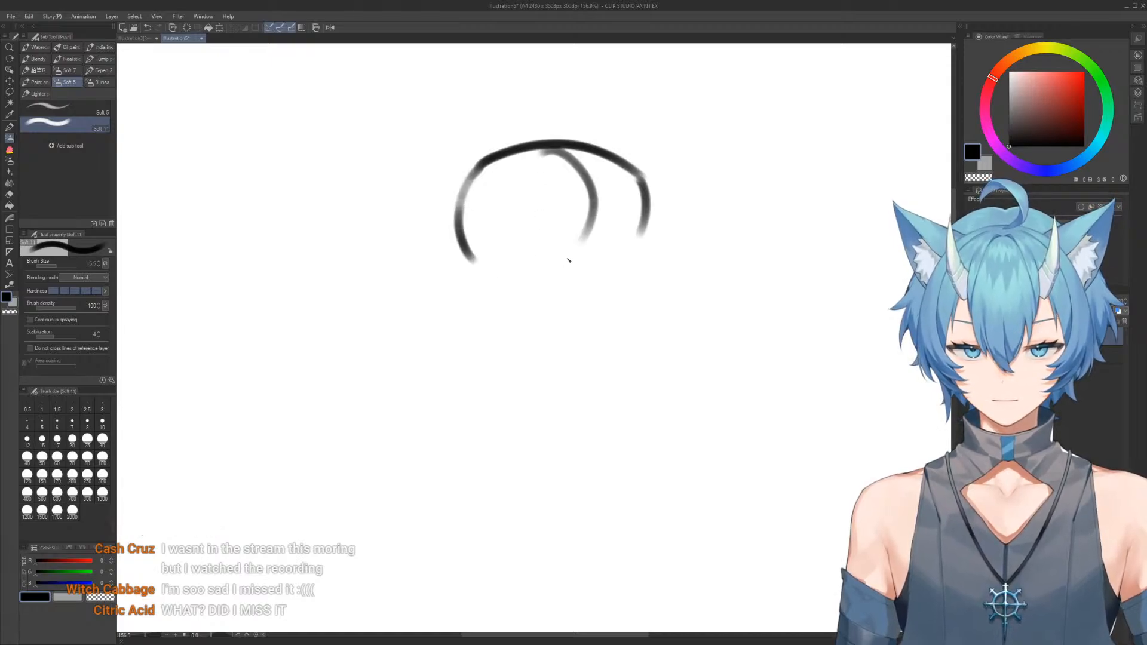
pyautogui.moveTo(479, 266); pyautogui.dragTo(632, 243)
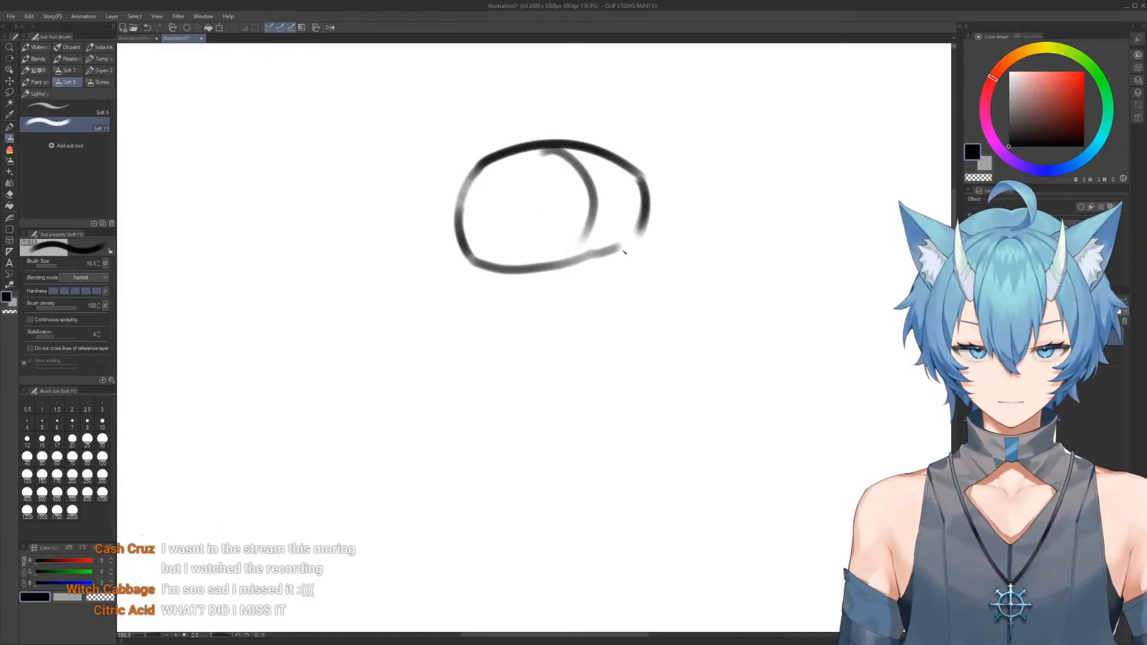
pyautogui.moveTo(456, 219)
pyautogui.mouseDown()
pyautogui.moveTo(520, 240)
pyautogui.moveTo(640, 221)
pyautogui.mouseUp()
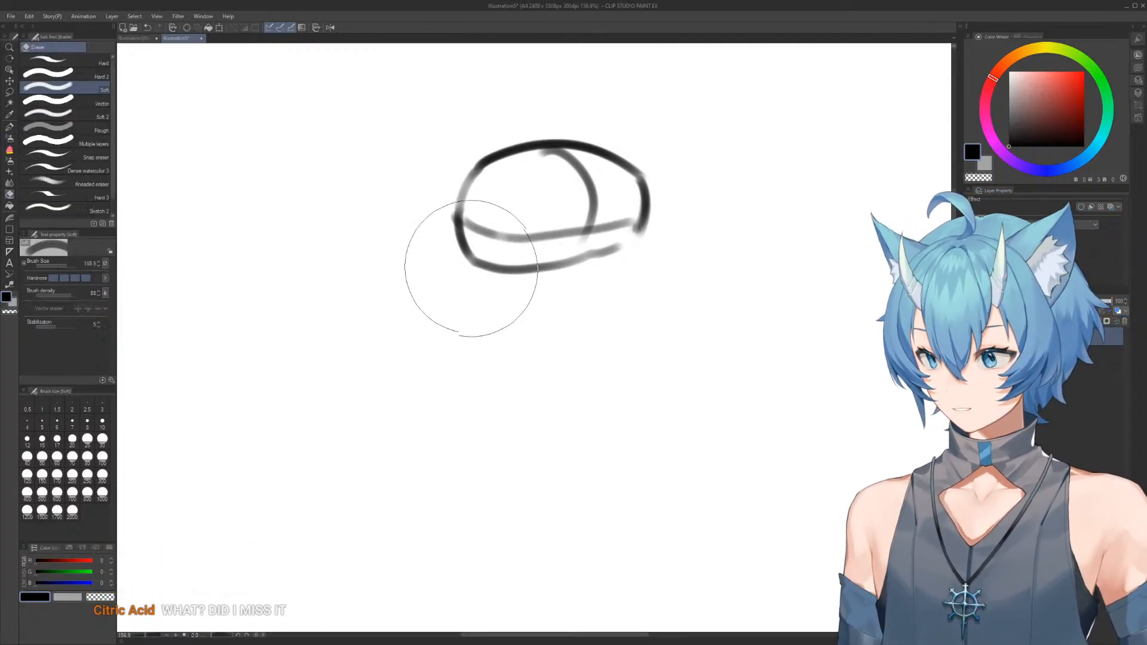
# Draw the face's front line and the jaw from chin to skull base below the cranium, lightening the lines at the jaw corner
pyautogui.moveTo(462, 201); pyautogui.dragTo(483, 299)
pyautogui.moveTo(457, 240); pyautogui.dragTo(475, 306)
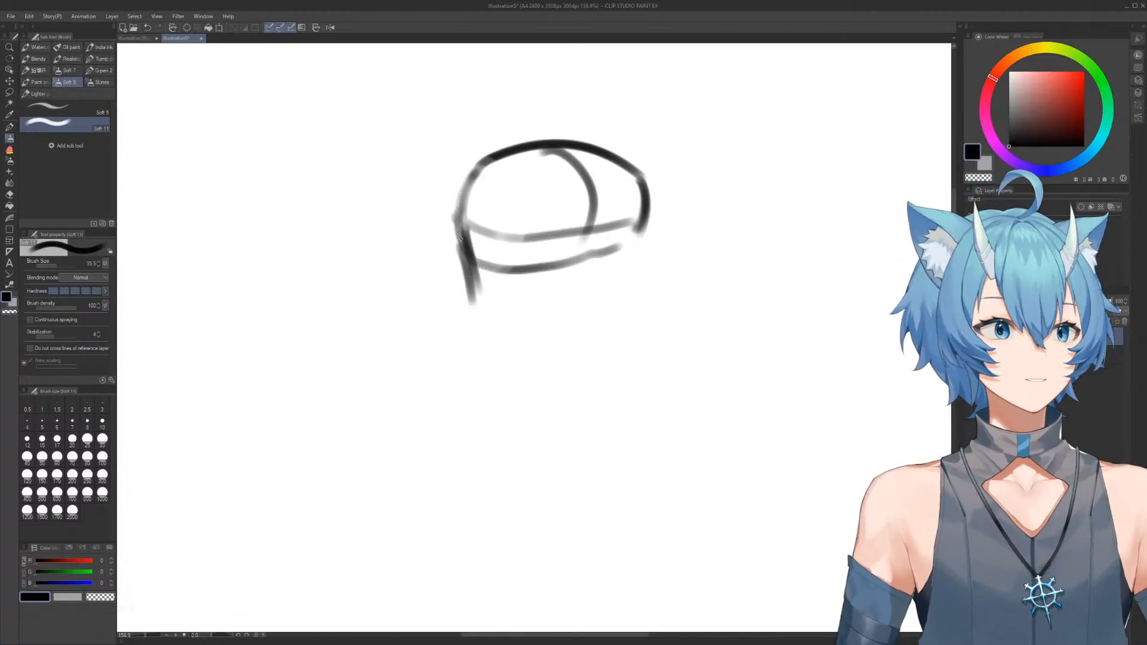
pyautogui.moveTo(478, 311)
pyautogui.mouseDown()
pyautogui.moveTo(551, 323)
pyautogui.moveTo(516, 322)
pyautogui.moveTo(564, 303)
pyautogui.moveTo(552, 320)
pyautogui.moveTo(609, 261)
pyautogui.mouseUp()
pyautogui.press('e')
pyautogui.moveTo(536, 307)
pyautogui.keyDown('ctrl'); pyautogui.keyDown('alt'); pyautogui.mouseDown()
pyautogui.moveTo(533, 293)
pyautogui.moveTo(563, 259)
pyautogui.mouseUp(); pyautogui.keyUp('alt'); pyautogui.keyUp('ctrl')
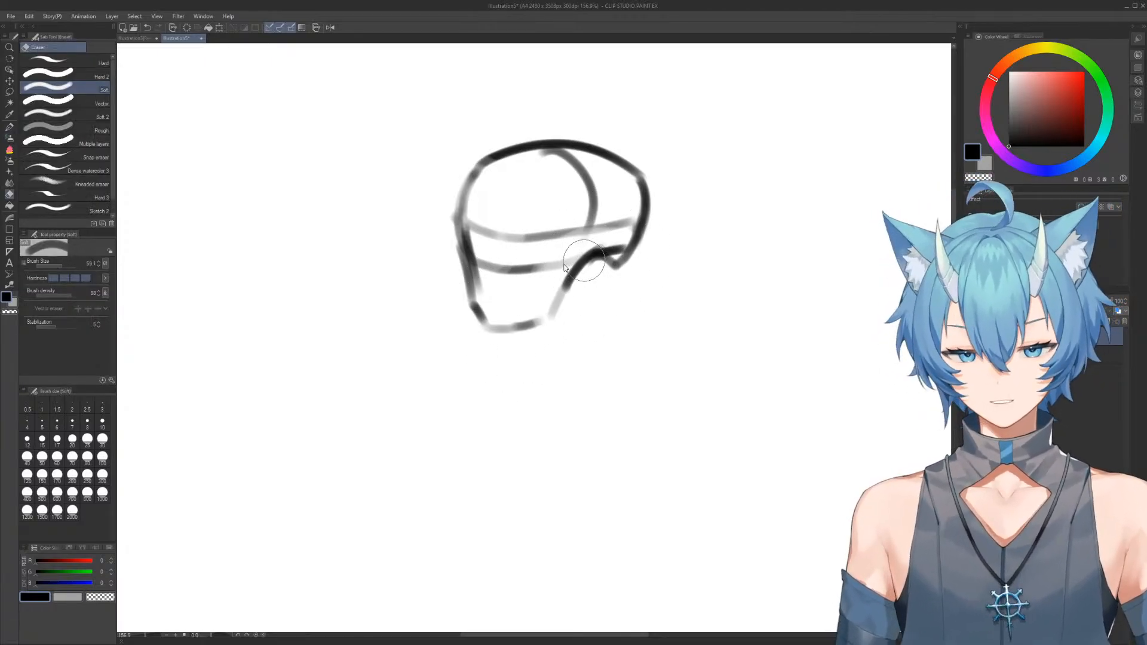
# Redraw the chin, jaw and skull outline in bolder strokes and erase the stray lines around them
pyautogui.moveTo(470, 314)
pyautogui.mouseDown()
pyautogui.moveTo(501, 330)
pyautogui.moveTo(484, 319)
pyautogui.mouseUp()
pyautogui.press('b')
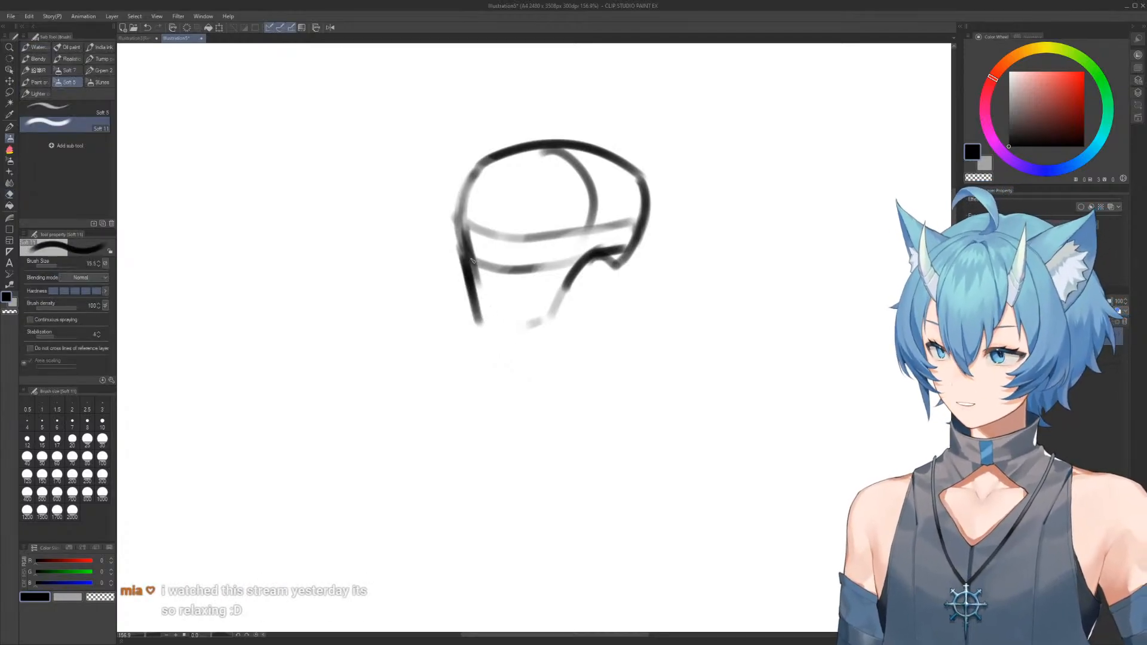
pyautogui.moveTo(459, 260)
pyautogui.mouseDown()
pyautogui.moveTo(474, 316)
pyautogui.moveTo(506, 334)
pyautogui.moveTo(497, 332)
pyautogui.moveTo(550, 314)
pyautogui.moveTo(578, 264)
pyautogui.mouseUp()
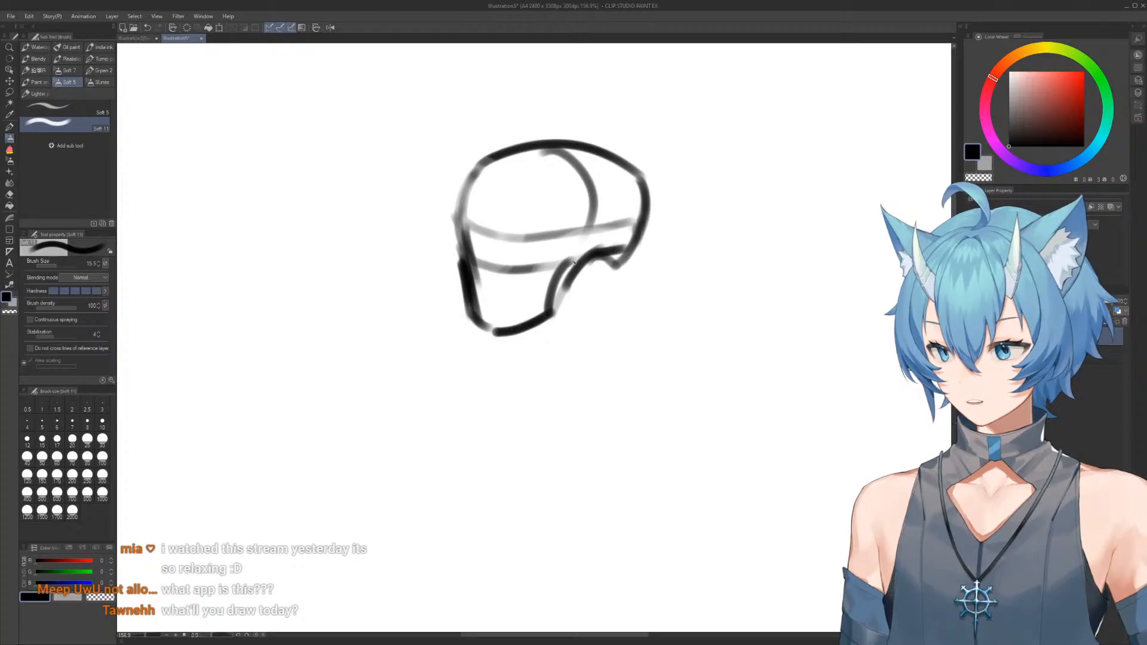
pyautogui.moveTo(557, 270); pyautogui.dragTo(596, 254)
pyautogui.moveTo(460, 245)
pyautogui.mouseDown()
pyautogui.moveTo(453, 226)
pyautogui.moveTo(475, 174)
pyautogui.moveTo(548, 144)
pyautogui.moveTo(649, 190)
pyautogui.moveTo(646, 244)
pyautogui.mouseUp()
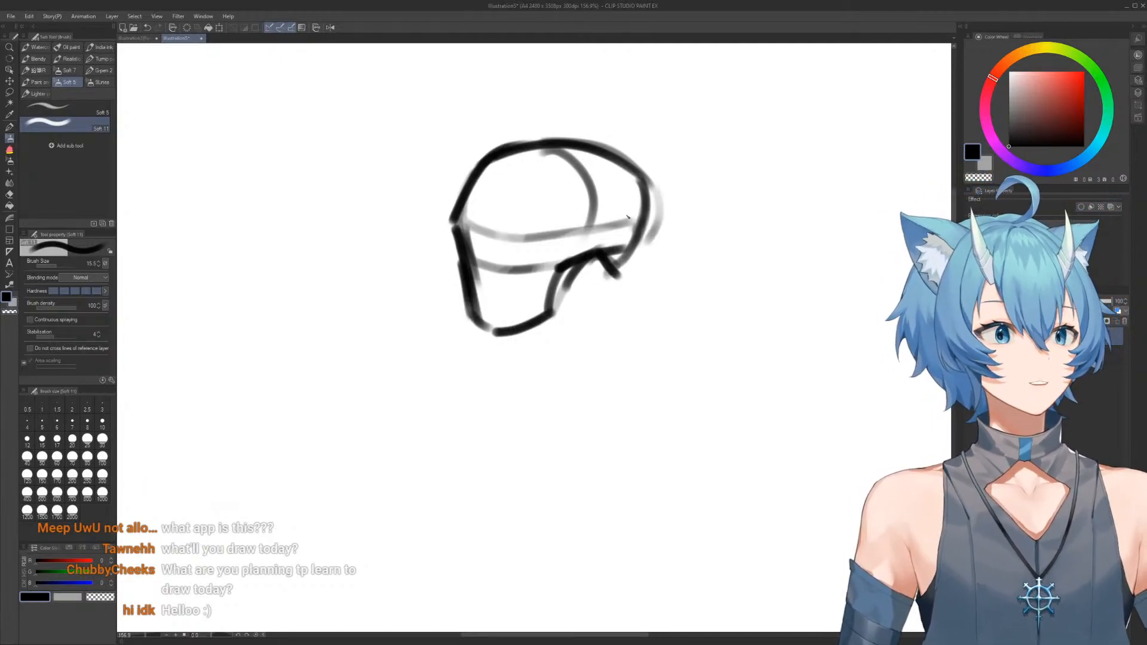
pyautogui.press('e')
pyautogui.moveTo(648, 190)
pyautogui.mouseDown()
pyautogui.moveTo(621, 274)
pyautogui.moveTo(563, 246)
pyautogui.moveTo(375, 202)
pyautogui.moveTo(528, 233)
pyautogui.moveTo(512, 239)
pyautogui.moveTo(469, 331)
pyautogui.mouseUp()
# Draw a rectangular frame of straight lines around the skull sketch
pyautogui.press('b')
pyautogui.moveTo(469, 292)
pyautogui.mouseDown()
pyautogui.moveTo(408, 173)
pyautogui.moveTo(376, 161)
pyautogui.moveTo(419, 193)
pyautogui.mouseUp()
pyautogui.moveTo(203, 90); pyautogui.dragTo(202, 322)
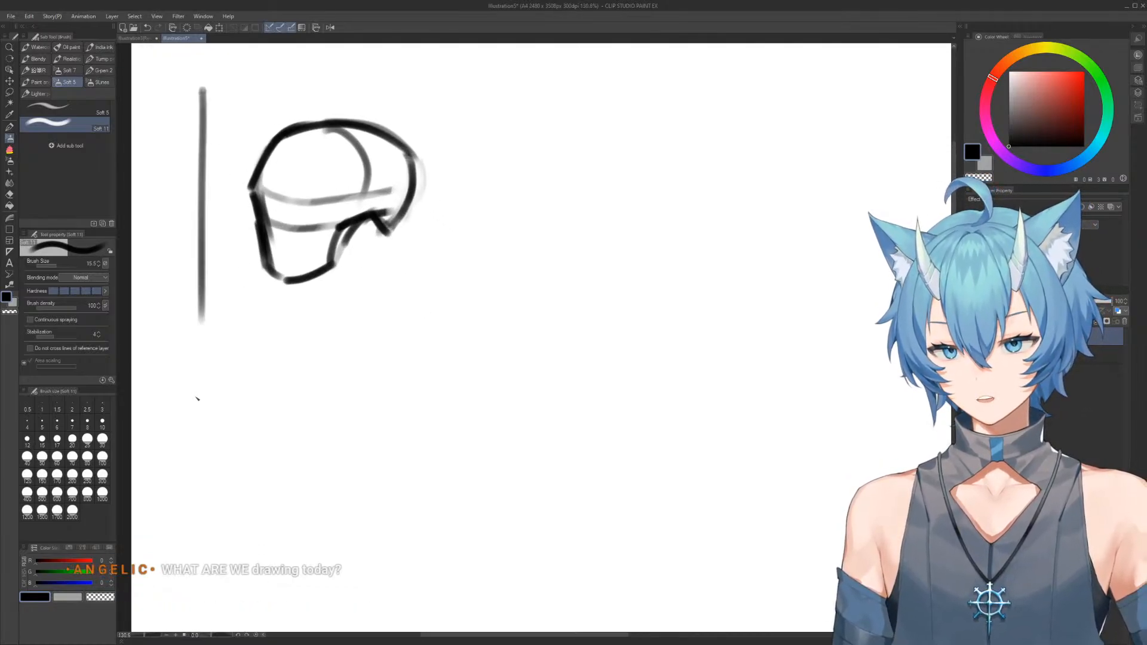
pyautogui.click(203, 326)
pyautogui.keyDown('shift'); pyautogui.click(204, 89); pyautogui.keyUp('shift')
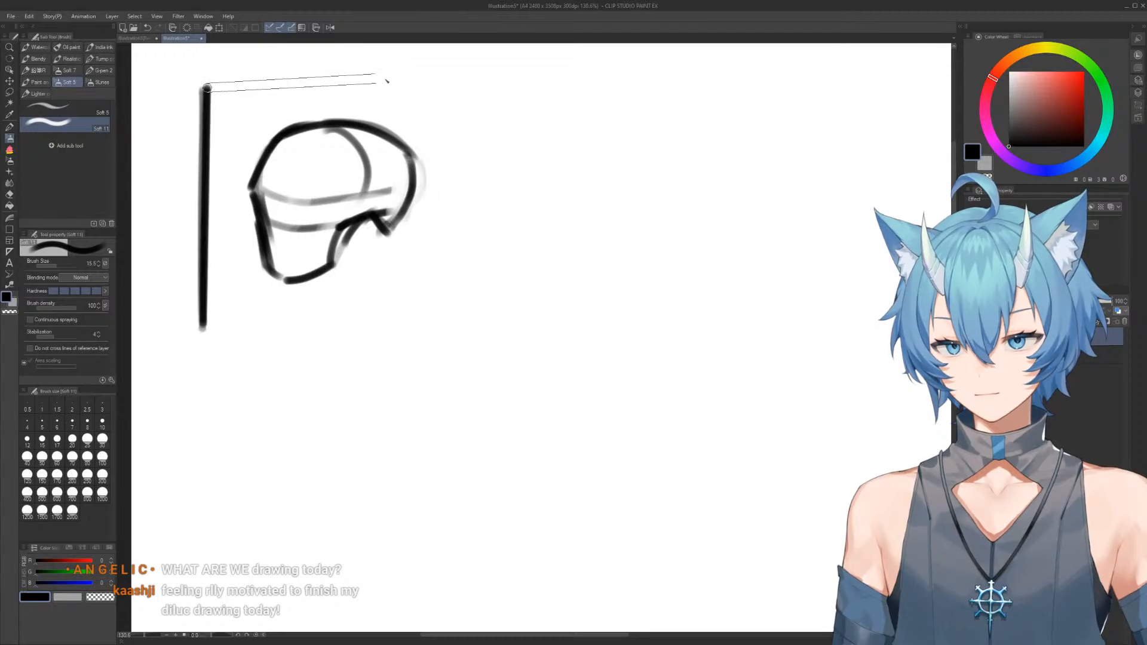
pyautogui.keyDown('shift'); pyautogui.click(493, 82); pyautogui.keyUp('shift')
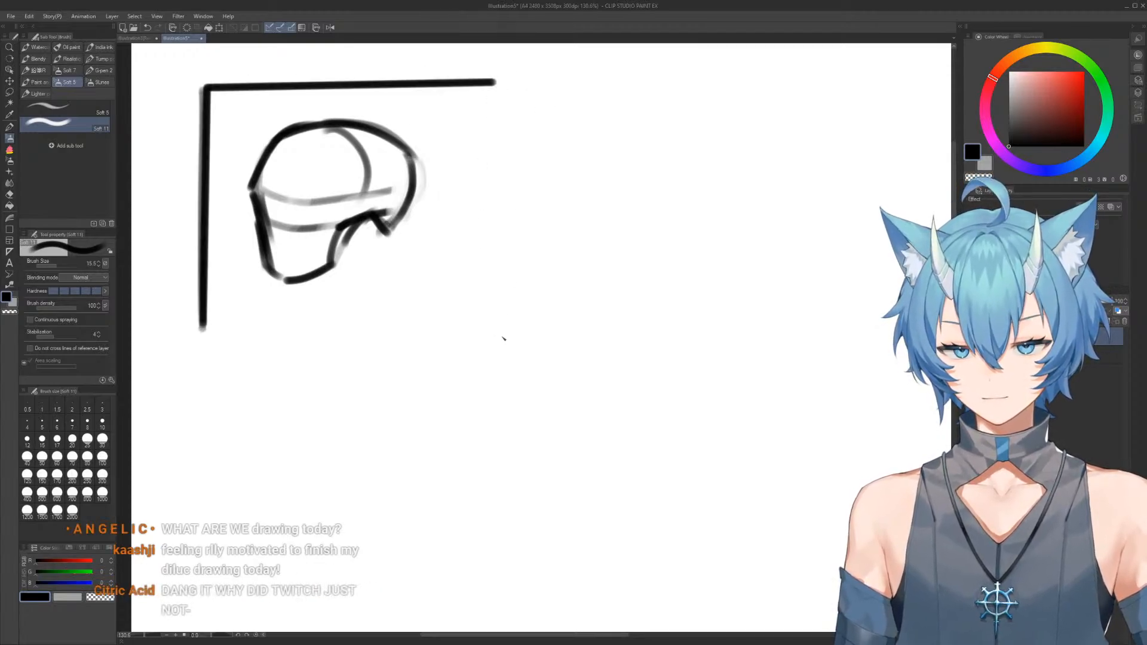
pyautogui.hotkey('ctrl', 'z')
pyautogui.keyDown('shift'); pyautogui.click(508, 89); pyautogui.keyUp('shift')
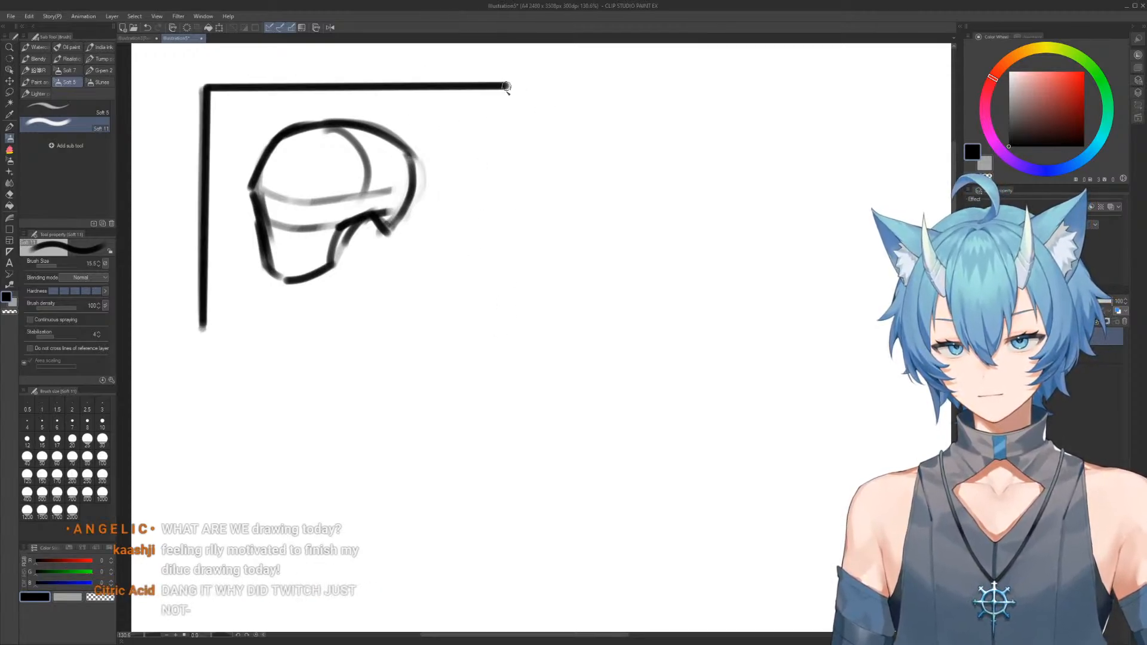
pyautogui.keyDown('shift'); pyautogui.click(506, 334); pyautogui.keyUp('shift')
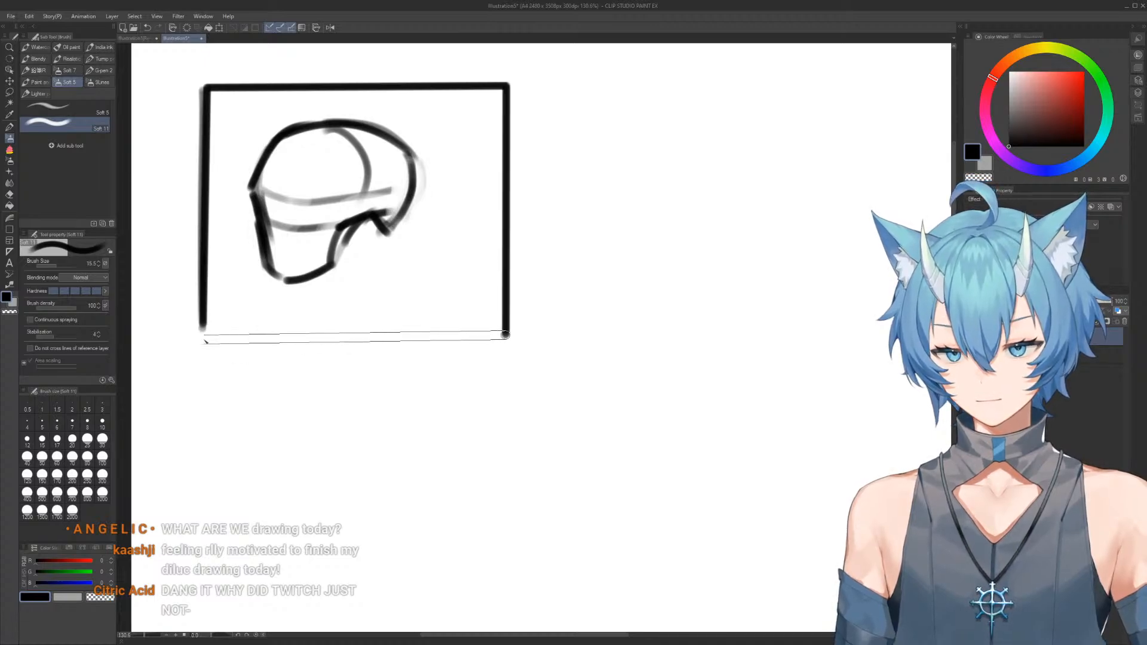
pyautogui.keyDown('shift'); pyautogui.click(200, 338); pyautogui.keyUp('shift')
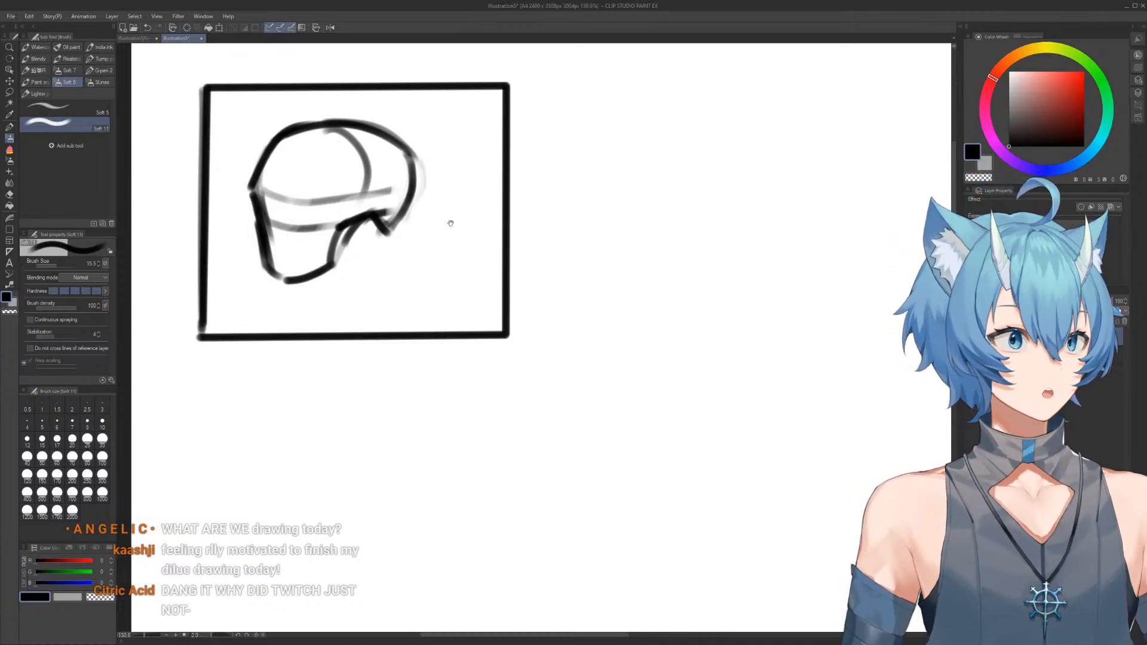
pyautogui.moveTo(450, 223); pyautogui.dragTo(448, 223)
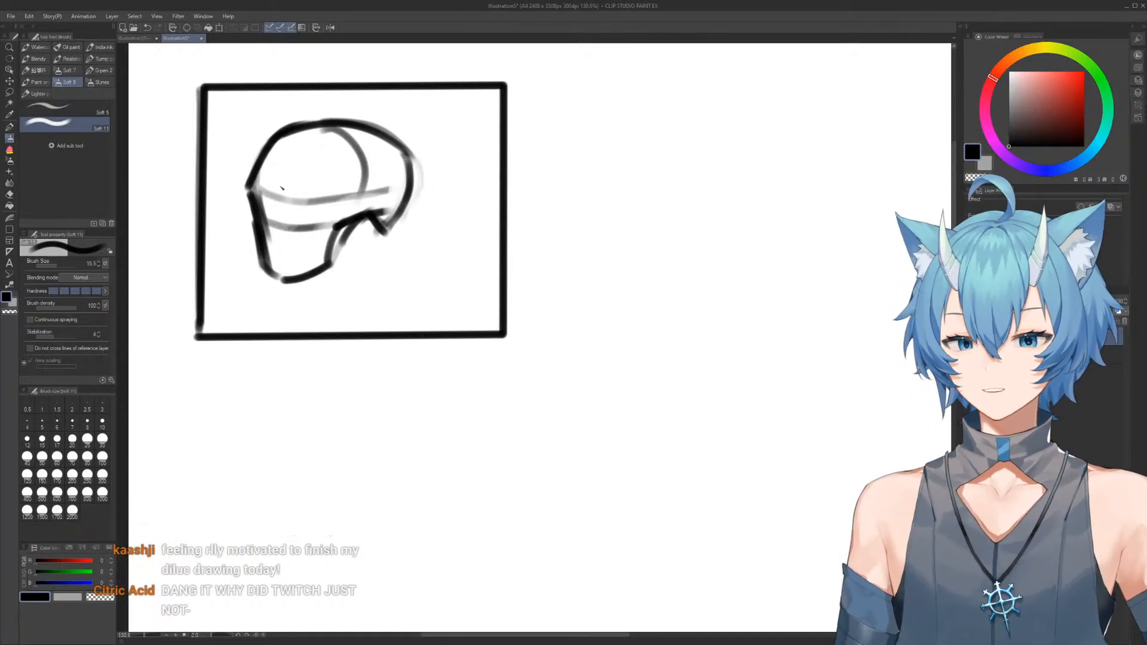
# Shade a dark eye socket below the brow line, add the brow ridge above it and reinforce the forehead contour
pyautogui.moveTo(290, 212)
pyautogui.mouseDown()
pyautogui.moveTo(303, 201)
pyautogui.moveTo(317, 215)
pyautogui.moveTo(262, 206)
pyautogui.mouseUp()
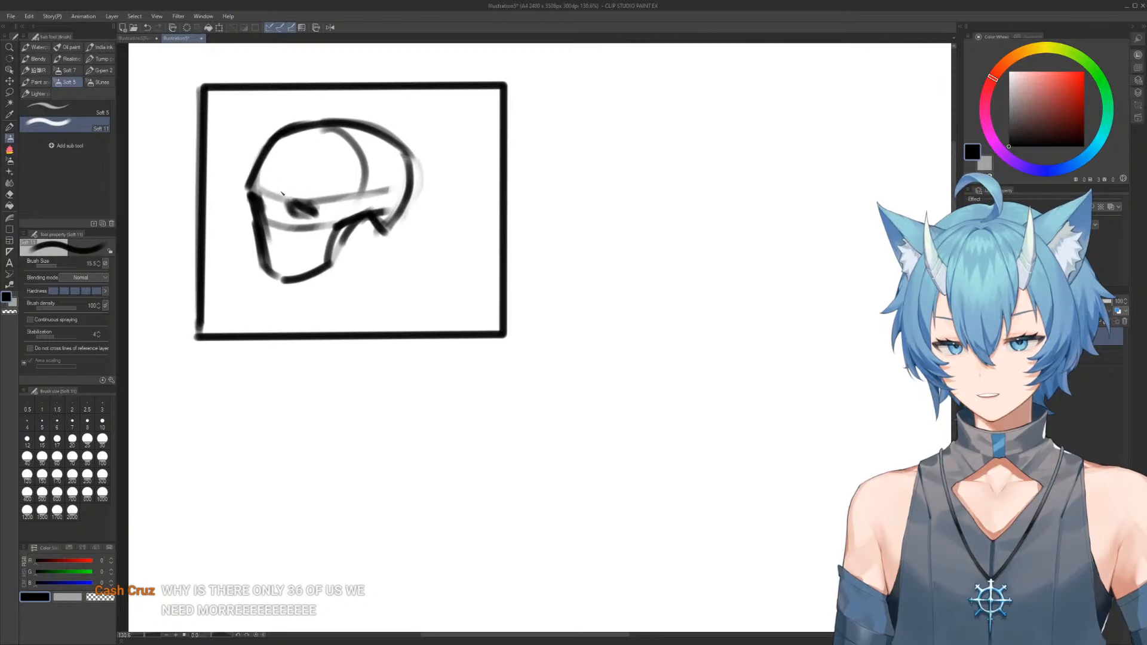
pyautogui.moveTo(282, 193); pyautogui.dragTo(322, 191)
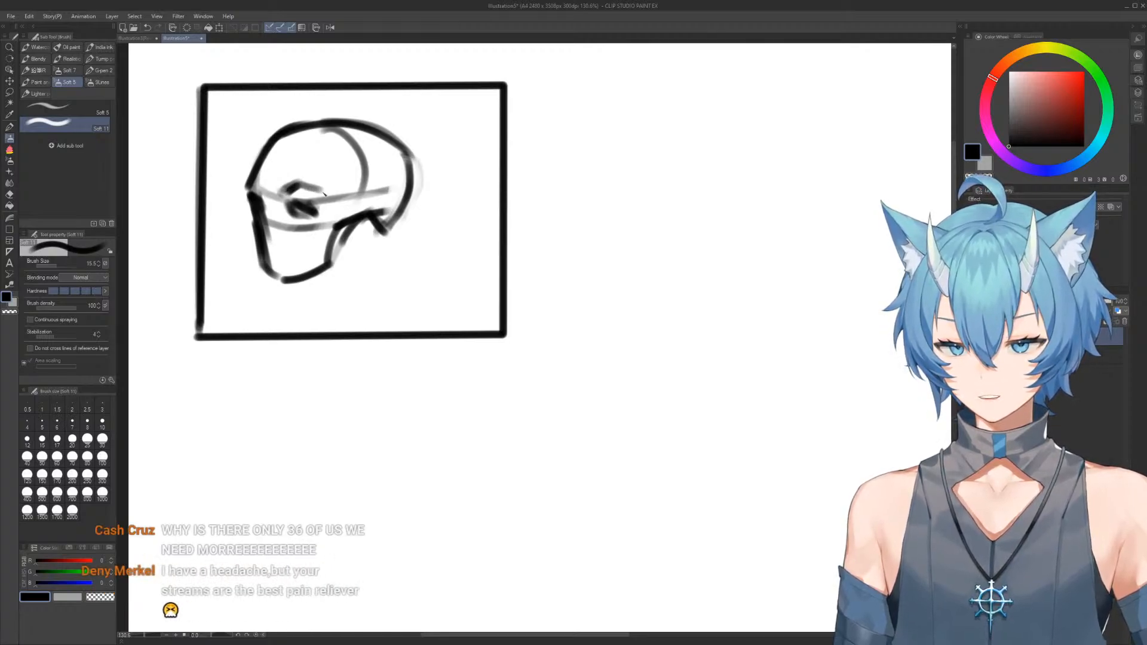
pyautogui.moveTo(249, 182)
pyautogui.mouseDown()
pyautogui.moveTo(247, 172)
pyautogui.moveTo(262, 191)
pyautogui.moveTo(253, 156)
pyautogui.moveTo(275, 148)
pyautogui.mouseUp()
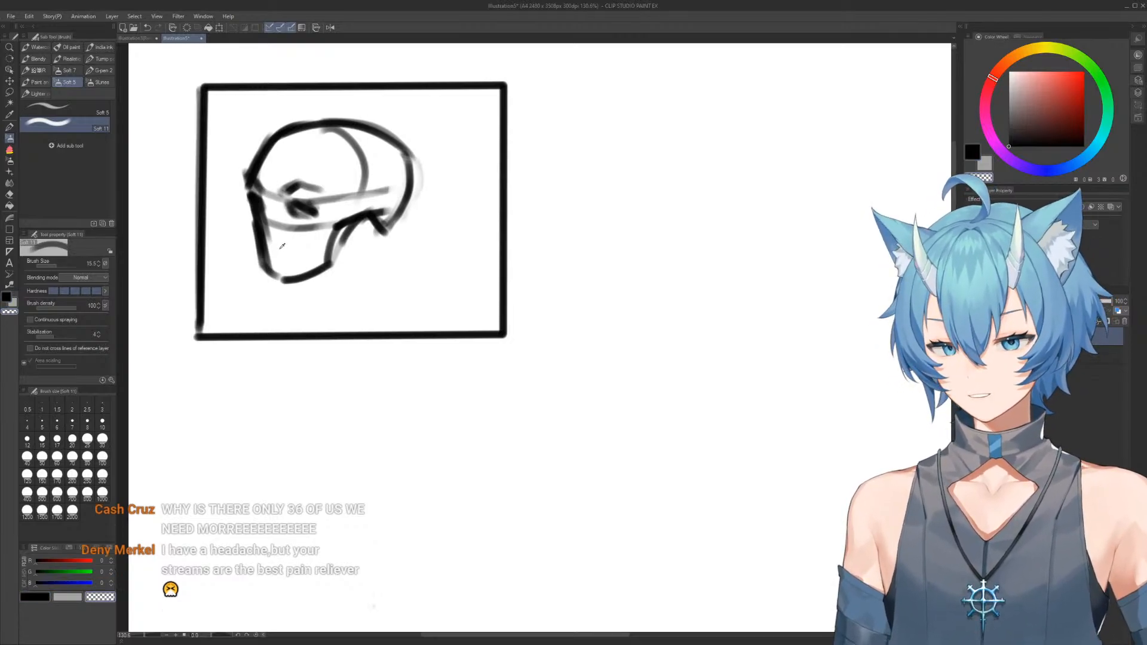
# Draw a short mouth line near the front of the jaw, refining it by alternating black and transparent color
pyautogui.press('c')
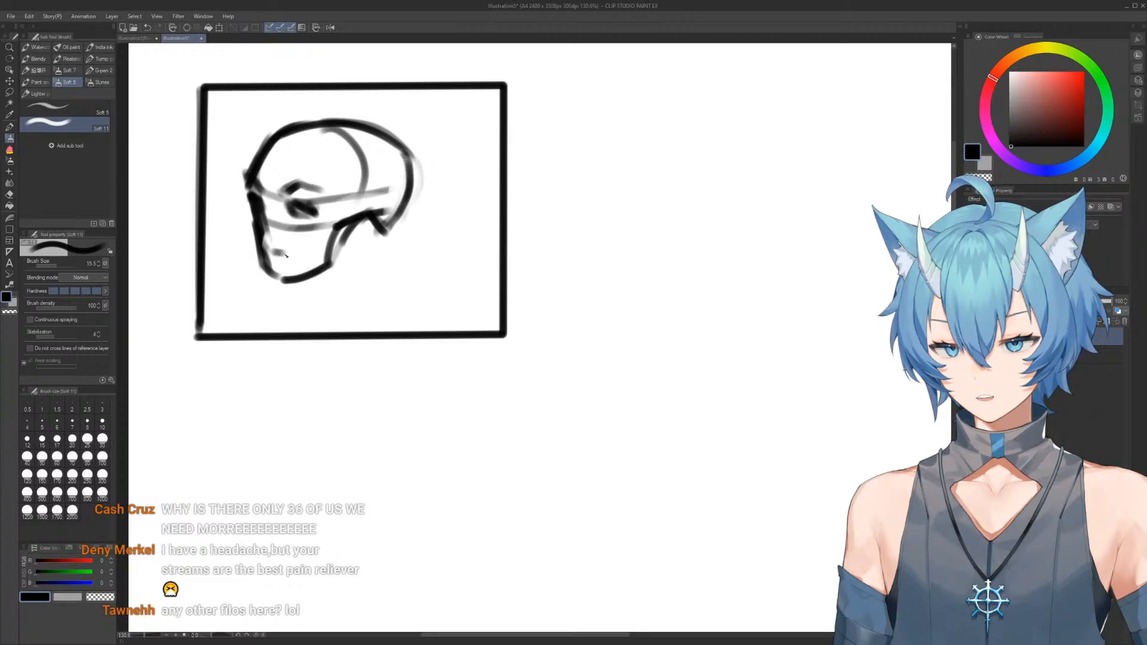
pyautogui.press('c')
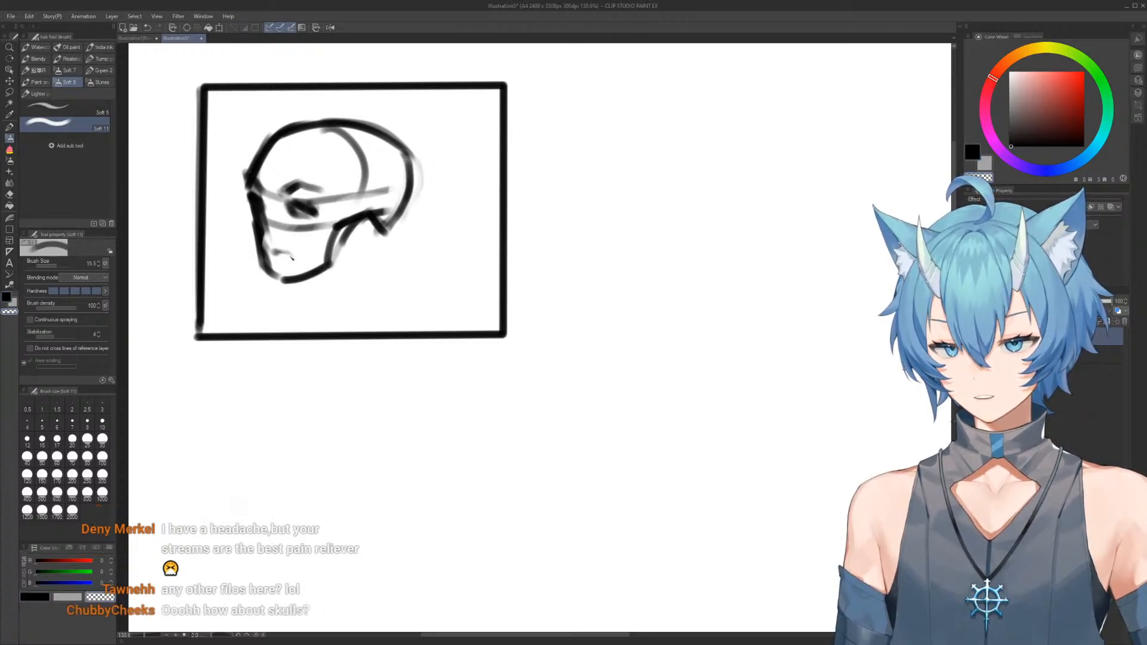
pyautogui.press('c')
pyautogui.moveTo(268, 250); pyautogui.dragTo(287, 256)
pyautogui.press('c')
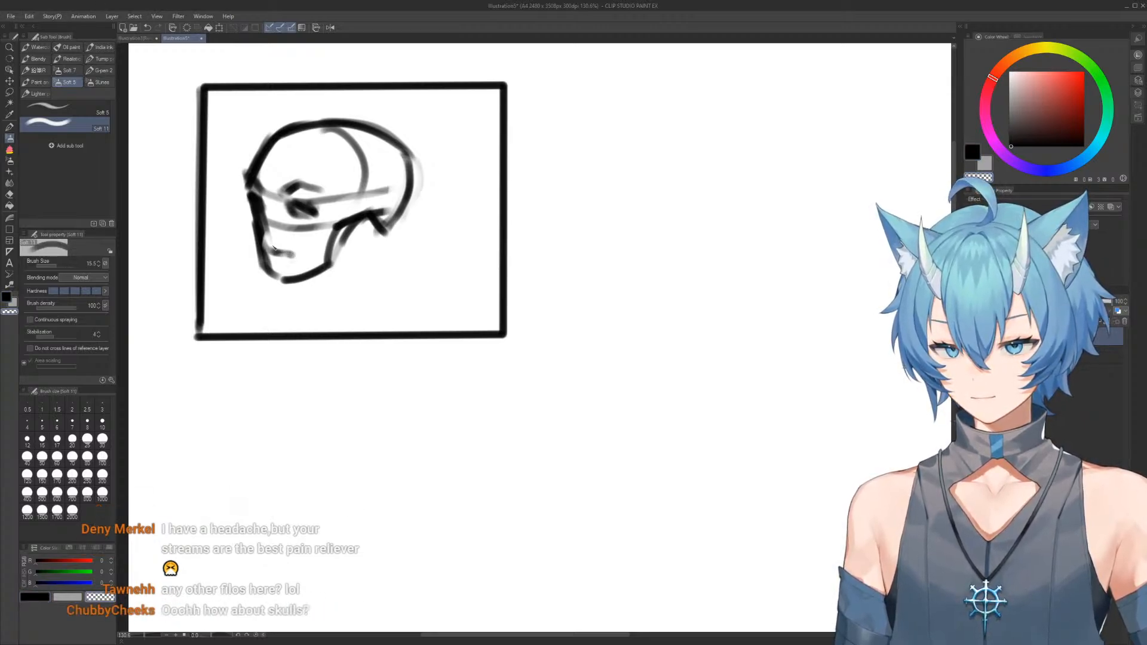
pyautogui.moveTo(293, 264); pyautogui.dragTo(281, 253)
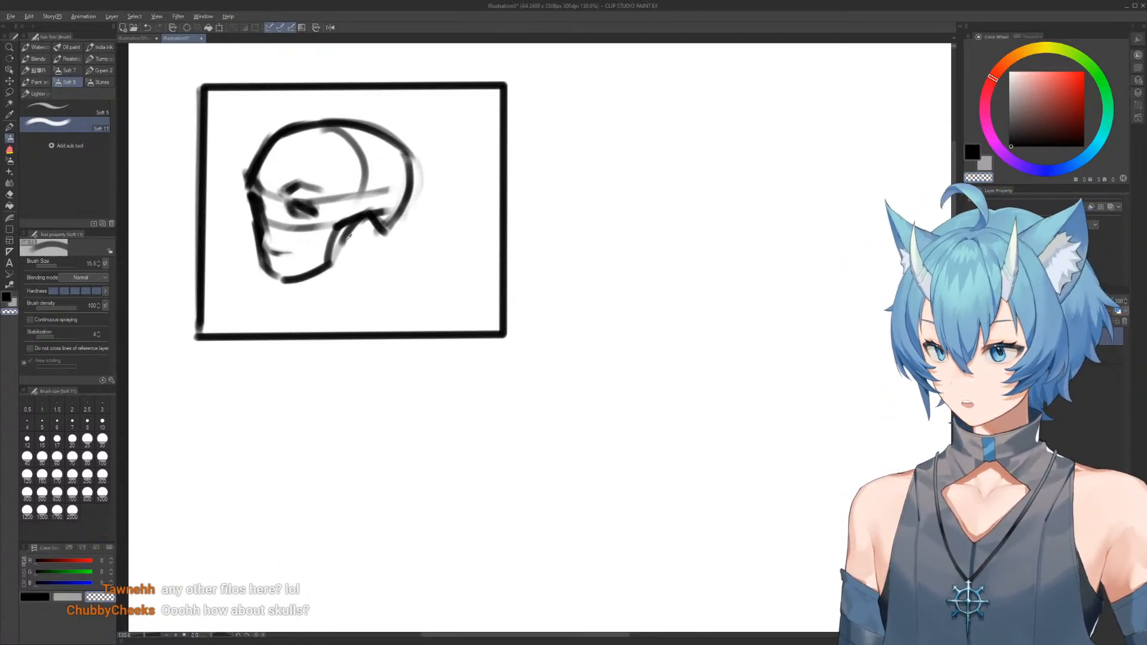
# Reshape the rear jaw and skull base, painting away the extra jaw line with transparent color
pyautogui.press('c')
pyautogui.moveTo(358, 224)
pyautogui.mouseDown()
pyautogui.moveTo(334, 255)
pyautogui.moveTo(318, 243)
pyautogui.moveTo(344, 224)
pyautogui.moveTo(331, 253)
pyautogui.moveTo(362, 220)
pyautogui.moveTo(374, 221)
pyautogui.moveTo(370, 238)
pyautogui.moveTo(362, 231)
pyautogui.moveTo(387, 237)
pyautogui.mouseUp()
pyautogui.press('c')
pyautogui.press('c')
# Draw the nose cavity and cheek contour, and trim the front edge of the face with transparent color
pyautogui.press('c')
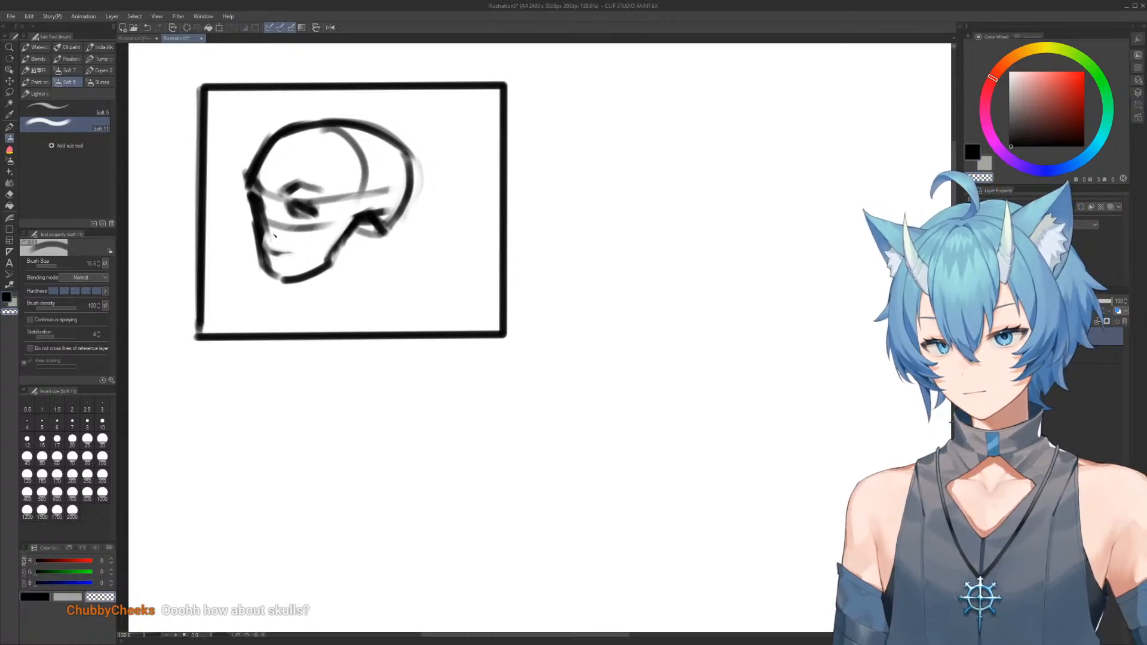
pyautogui.press('c')
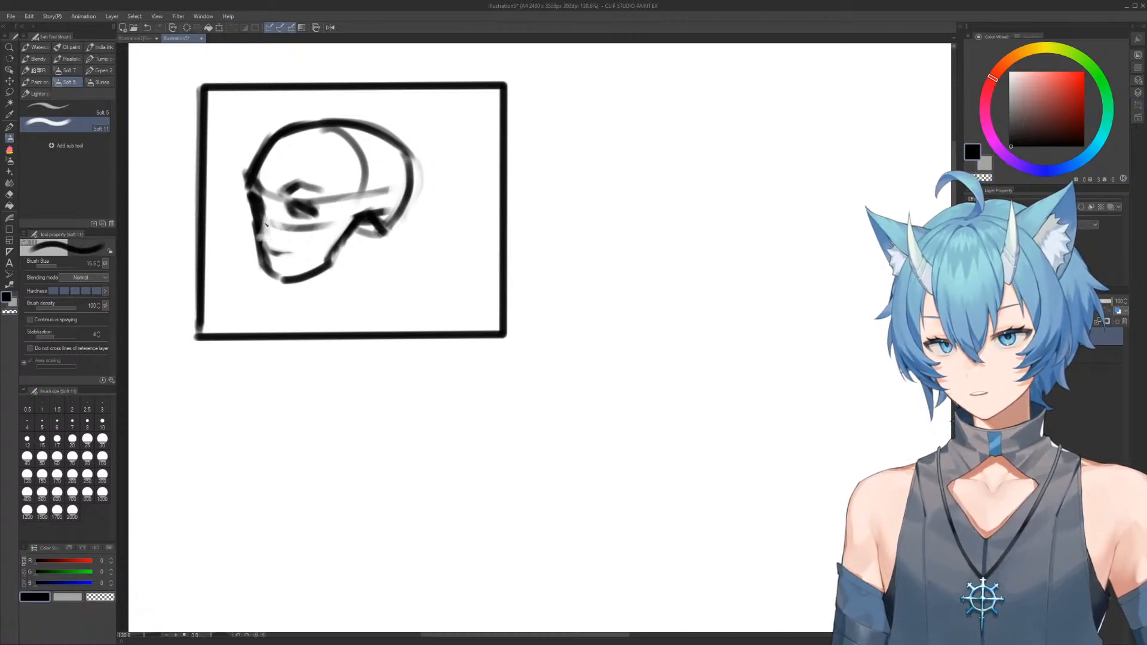
pyautogui.moveTo(266, 222)
pyautogui.mouseDown()
pyautogui.moveTo(292, 208)
pyautogui.moveTo(313, 221)
pyautogui.moveTo(298, 212)
pyautogui.moveTo(309, 235)
pyautogui.moveTo(297, 230)
pyautogui.moveTo(328, 214)
pyautogui.moveTo(242, 214)
pyautogui.moveTo(266, 276)
pyautogui.mouseUp()
pyautogui.press('c')
pyautogui.press('c')
pyautogui.press('c')
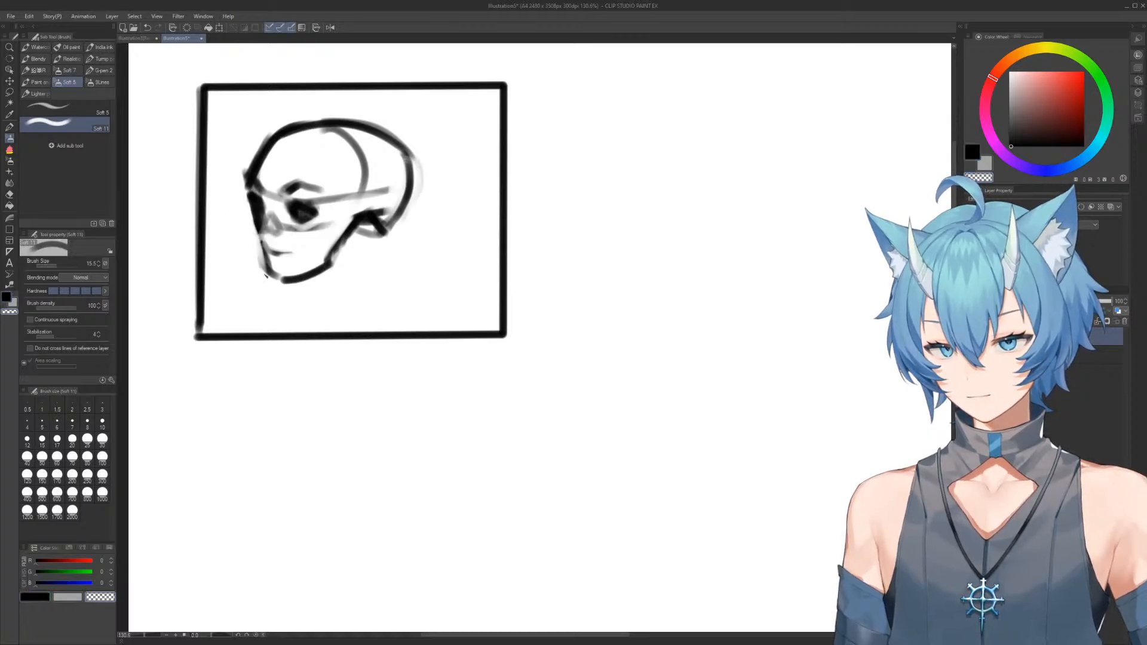
# Add vertical teeth strokes and a pointed chin to the skull's jaw, and darken the eye socket
pyautogui.press('c')
pyautogui.moveTo(250, 209)
pyautogui.mouseDown()
pyautogui.moveTo(277, 294)
pyautogui.moveTo(245, 228)
pyautogui.moveTo(272, 274)
pyautogui.moveTo(288, 259)
pyautogui.moveTo(275, 255)
pyautogui.moveTo(296, 259)
pyautogui.moveTo(278, 244)
pyautogui.moveTo(293, 253)
pyautogui.moveTo(329, 236)
pyautogui.moveTo(321, 257)
pyautogui.moveTo(322, 240)
pyautogui.moveTo(279, 253)
pyautogui.moveTo(308, 255)
pyautogui.moveTo(283, 248)
pyautogui.moveTo(288, 259)
pyautogui.moveTo(266, 241)
pyautogui.moveTo(269, 258)
pyautogui.moveTo(297, 272)
pyautogui.moveTo(264, 263)
pyautogui.moveTo(273, 284)
pyautogui.moveTo(291, 284)
pyautogui.moveTo(284, 293)
pyautogui.moveTo(279, 283)
pyautogui.moveTo(284, 290)
pyautogui.moveTo(321, 271)
pyautogui.mouseUp()
pyautogui.press('c')
pyautogui.press('c')
pyautogui.press('c')
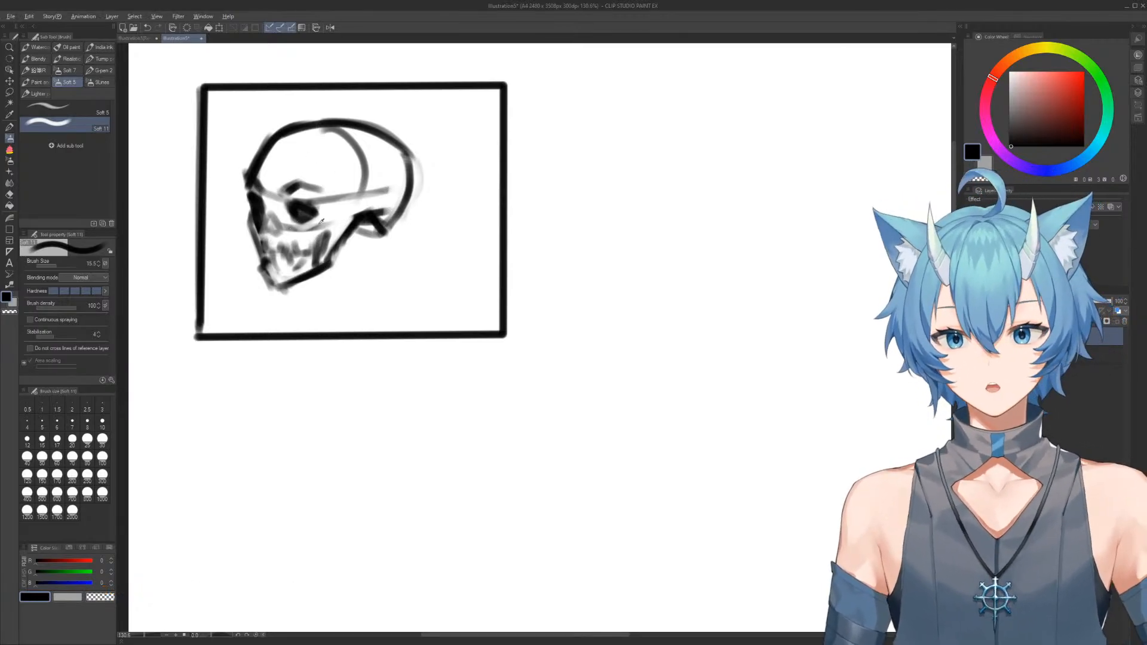
pyautogui.moveTo(298, 205)
pyautogui.mouseDown()
pyautogui.moveTo(301, 224)
pyautogui.moveTo(306, 206)
pyautogui.mouseUp()
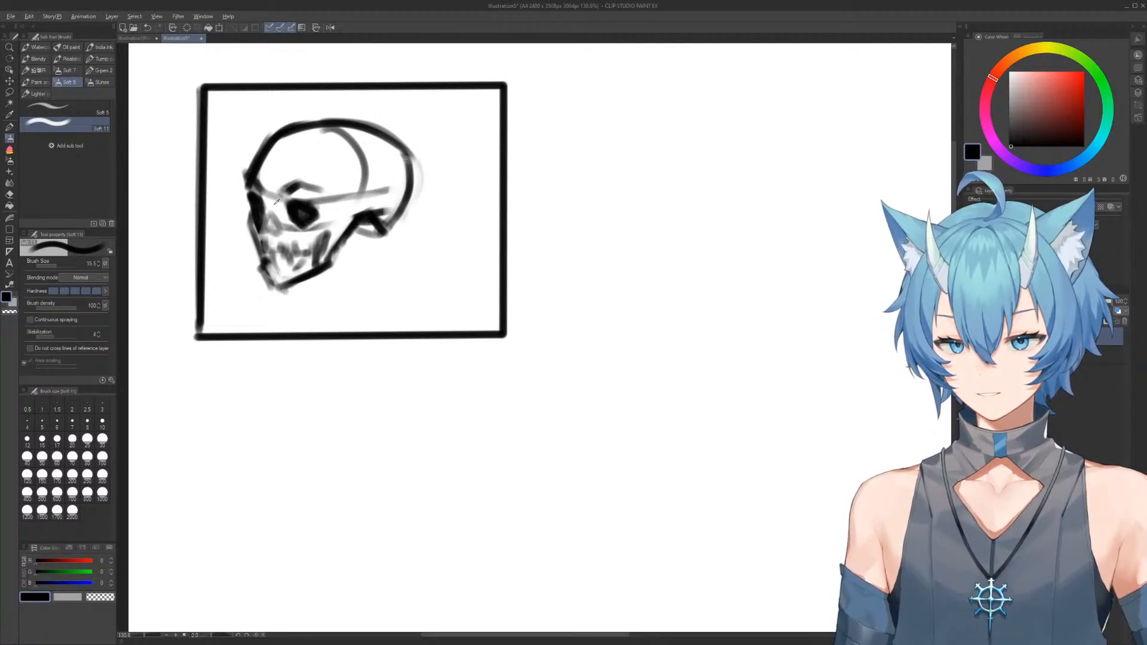
# Trim the skull's forehead outline with transparent color and redraw the forehead and crown as a higher black curve
pyautogui.press('c')
pyautogui.press('c')
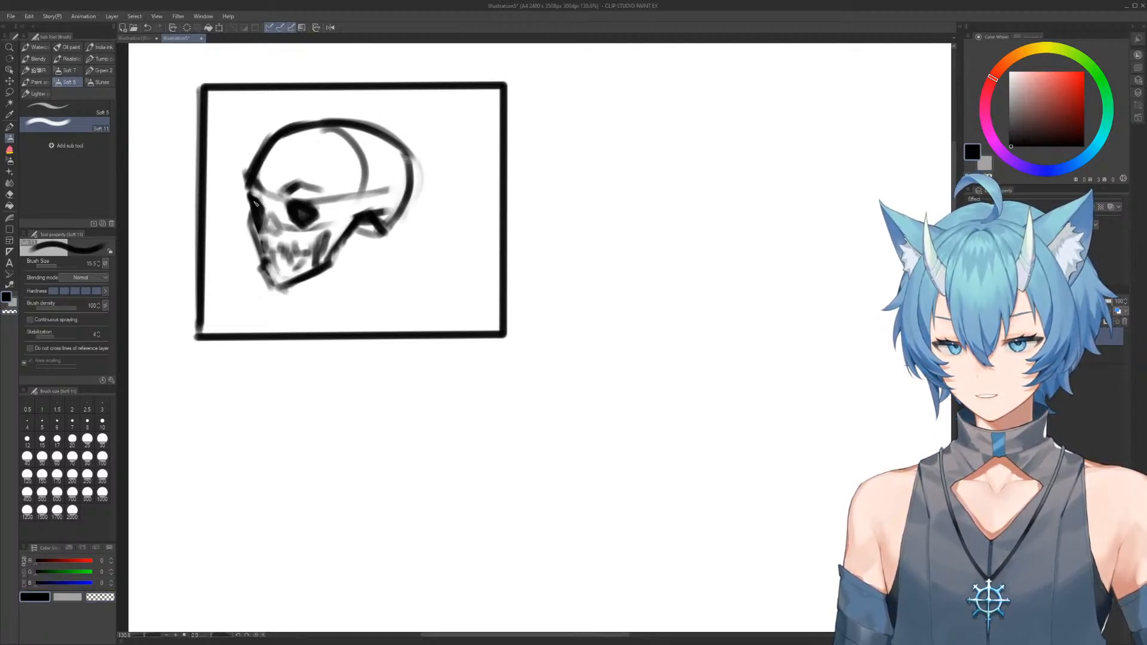
pyautogui.moveTo(257, 199)
pyautogui.mouseDown()
pyautogui.moveTo(248, 161)
pyautogui.moveTo(258, 186)
pyautogui.moveTo(268, 161)
pyautogui.mouseUp()
pyautogui.press('c')
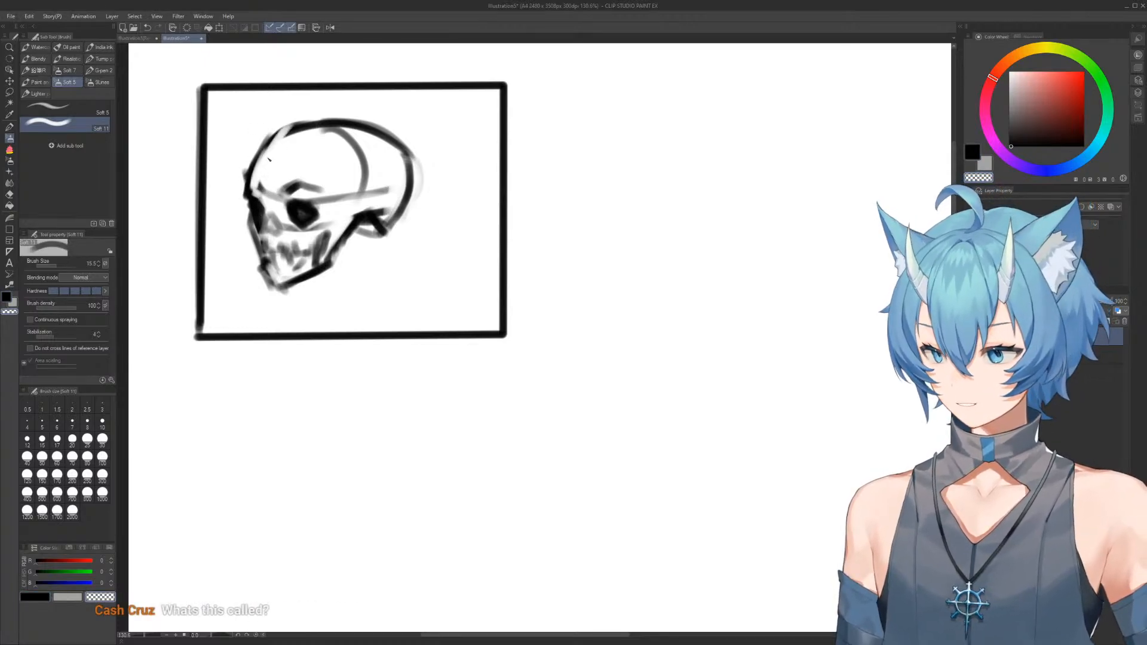
pyautogui.press('c')
pyautogui.moveTo(249, 201)
pyautogui.mouseDown()
pyautogui.moveTo(245, 171)
pyautogui.moveTo(272, 129)
pyautogui.moveTo(302, 117)
pyautogui.moveTo(395, 117)
pyautogui.mouseUp()
pyautogui.press('c')
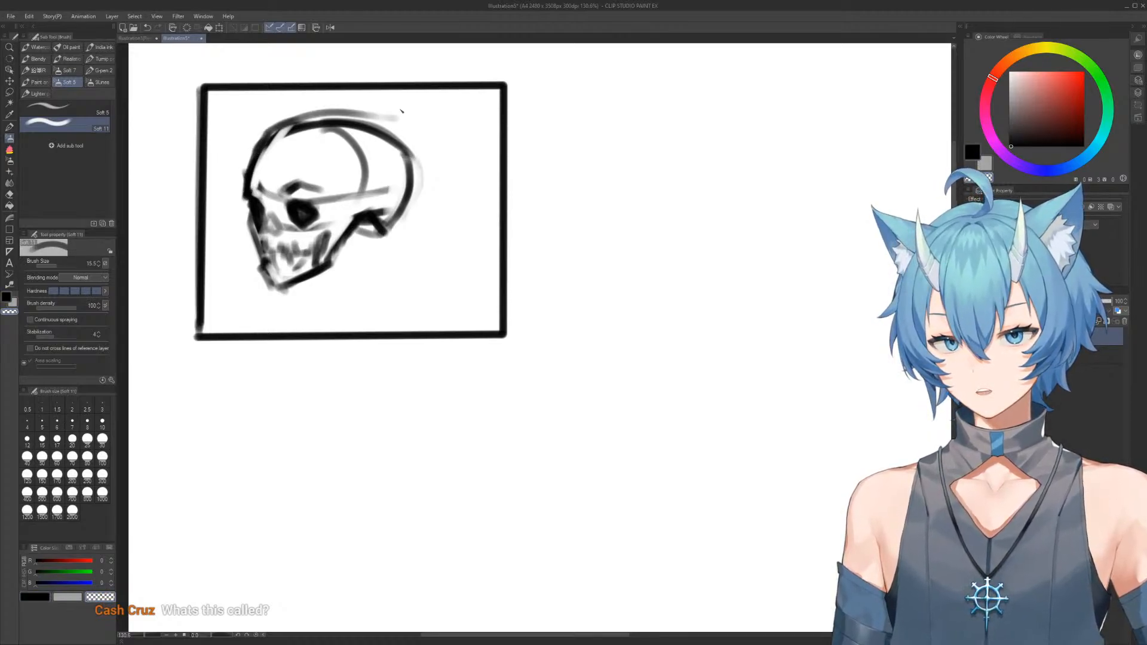
# Paint away the rounded upper back of the cranium with transparent color and redraw it as a flatter black line
pyautogui.moveTo(411, 156)
pyautogui.mouseDown()
pyautogui.moveTo(354, 114)
pyautogui.moveTo(385, 130)
pyautogui.moveTo(421, 186)
pyautogui.mouseUp()
pyautogui.moveTo(399, 136); pyautogui.dragTo(413, 182)
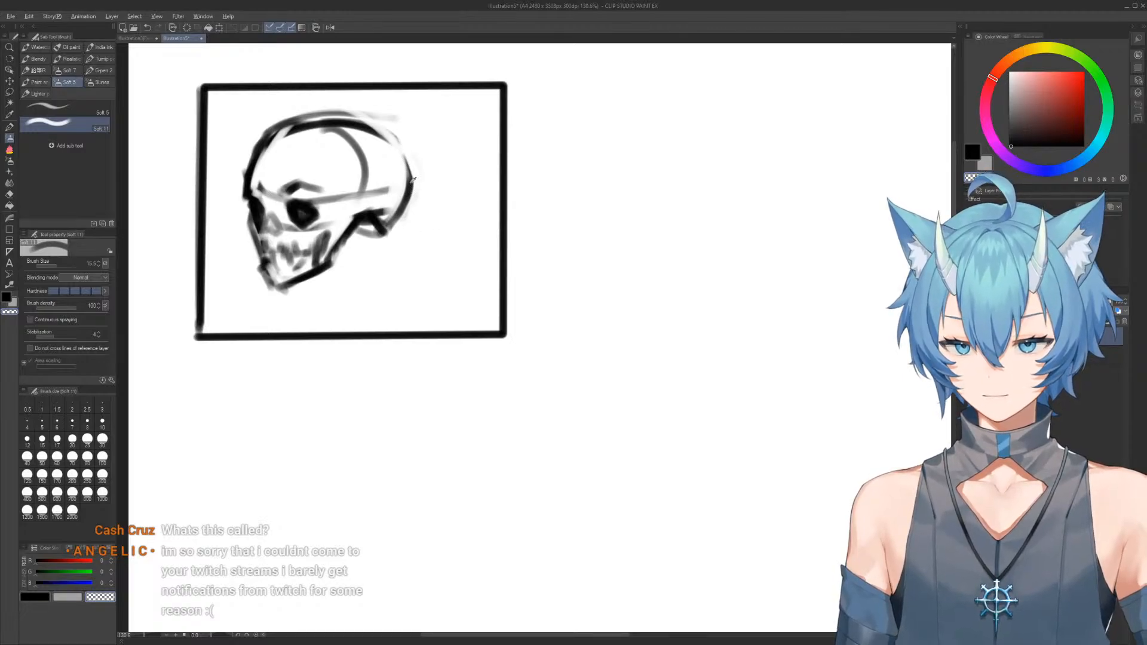
pyautogui.press('c')
pyautogui.moveTo(392, 134); pyautogui.dragTo(411, 178)
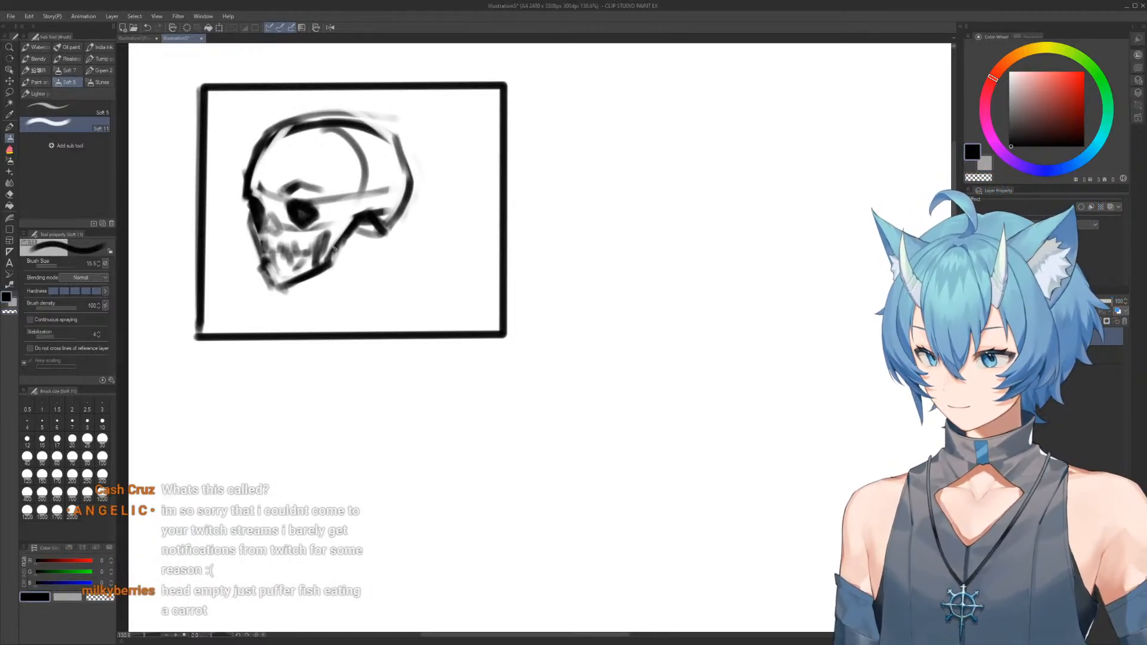
# Thin the jaw's rear, front and lower edges with transparent color, and trim the line behind the jaw
pyautogui.press('c')
pyautogui.moveTo(347, 230)
pyautogui.mouseDown()
pyautogui.moveTo(327, 266)
pyautogui.moveTo(280, 281)
pyautogui.moveTo(323, 263)
pyautogui.mouseUp()
pyautogui.moveTo(252, 251)
pyautogui.mouseDown()
pyautogui.moveTo(264, 279)
pyautogui.moveTo(284, 279)
pyautogui.moveTo(270, 266)
pyautogui.mouseUp()
pyautogui.press('c')
pyautogui.press('c')
pyautogui.moveTo(265, 259)
pyautogui.mouseDown()
pyautogui.moveTo(272, 291)
pyautogui.moveTo(308, 281)
pyautogui.mouseUp()
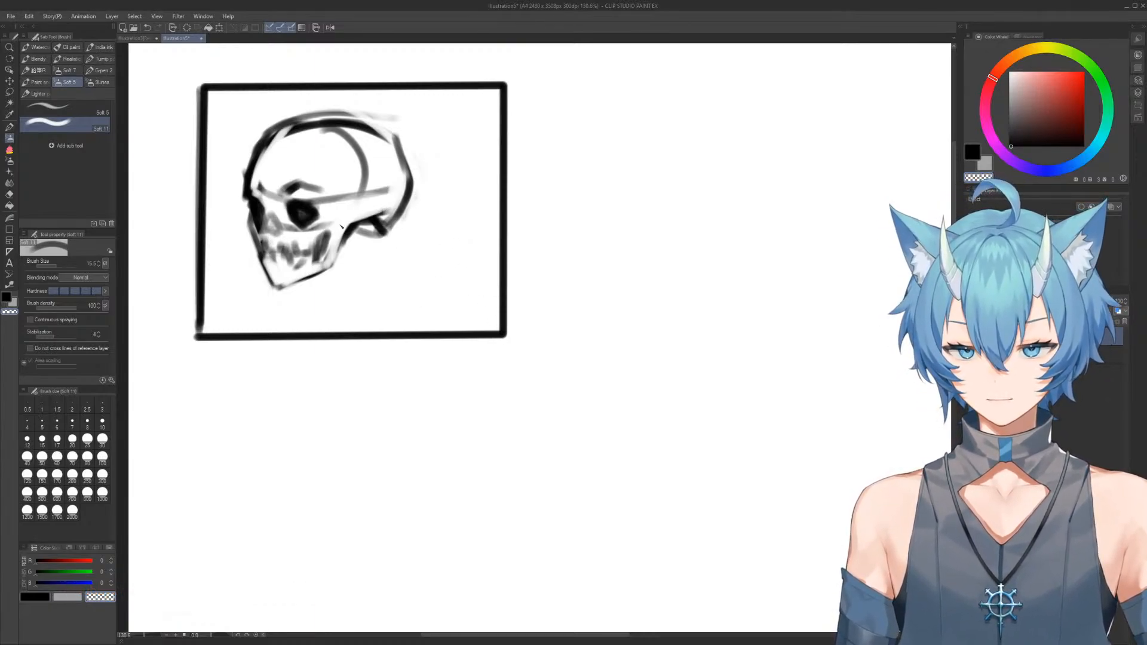
pyautogui.moveTo(376, 222); pyautogui.dragTo(345, 232)
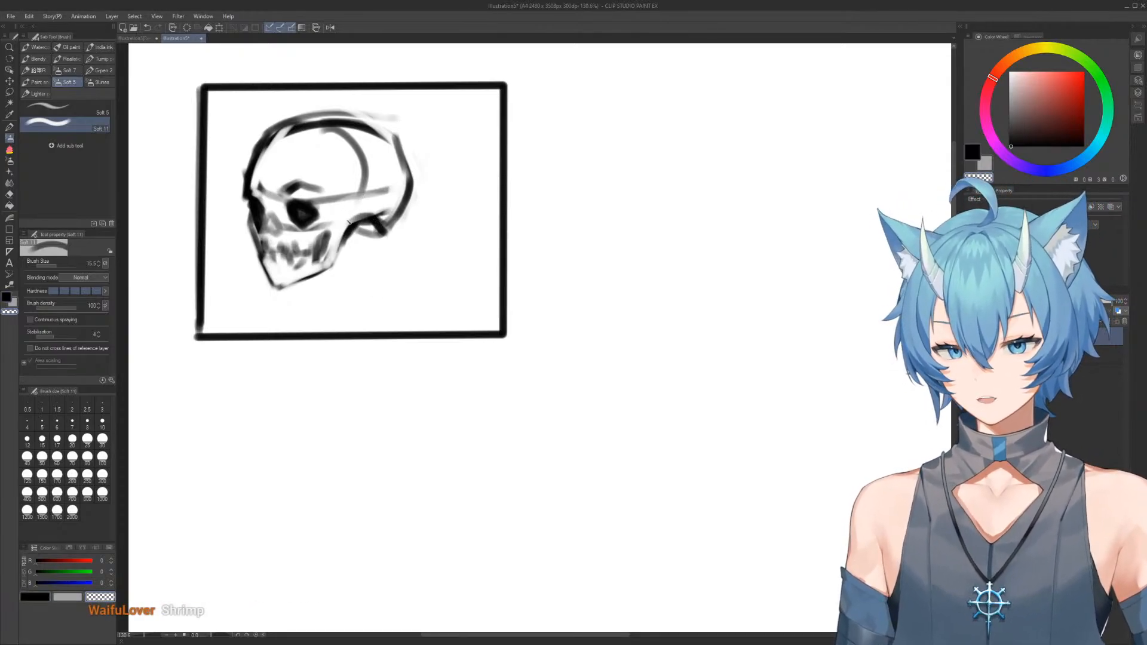
# Refine the front contour of the upper and lower jaw, and darken the nose cavity in black
pyautogui.moveTo(250, 229)
pyautogui.mouseDown()
pyautogui.moveTo(267, 282)
pyautogui.moveTo(244, 244)
pyautogui.moveTo(260, 278)
pyautogui.moveTo(251, 260)
pyautogui.moveTo(265, 283)
pyautogui.moveTo(277, 270)
pyautogui.moveTo(267, 270)
pyautogui.moveTo(292, 295)
pyautogui.moveTo(265, 264)
pyautogui.moveTo(279, 284)
pyautogui.mouseUp()
pyautogui.press('c')
pyautogui.press('c')
pyautogui.press('c')
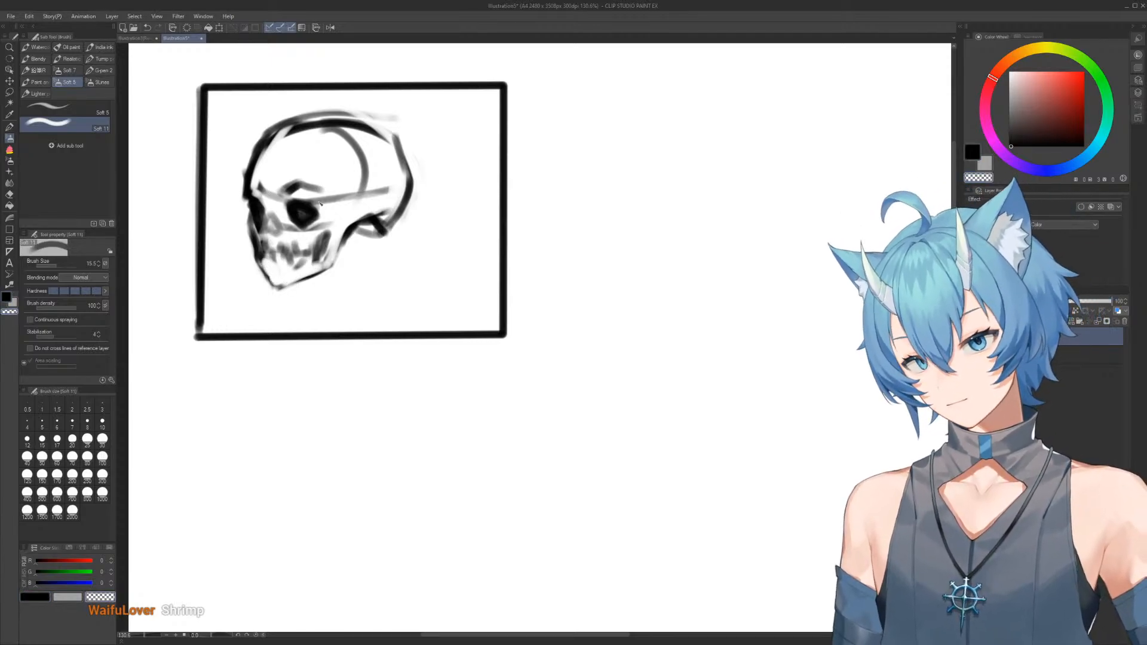
pyautogui.press('c')
pyautogui.moveTo(281, 226)
pyautogui.mouseDown()
pyautogui.moveTo(268, 235)
pyautogui.moveTo(279, 232)
pyautogui.mouseUp()
pyautogui.press('c')
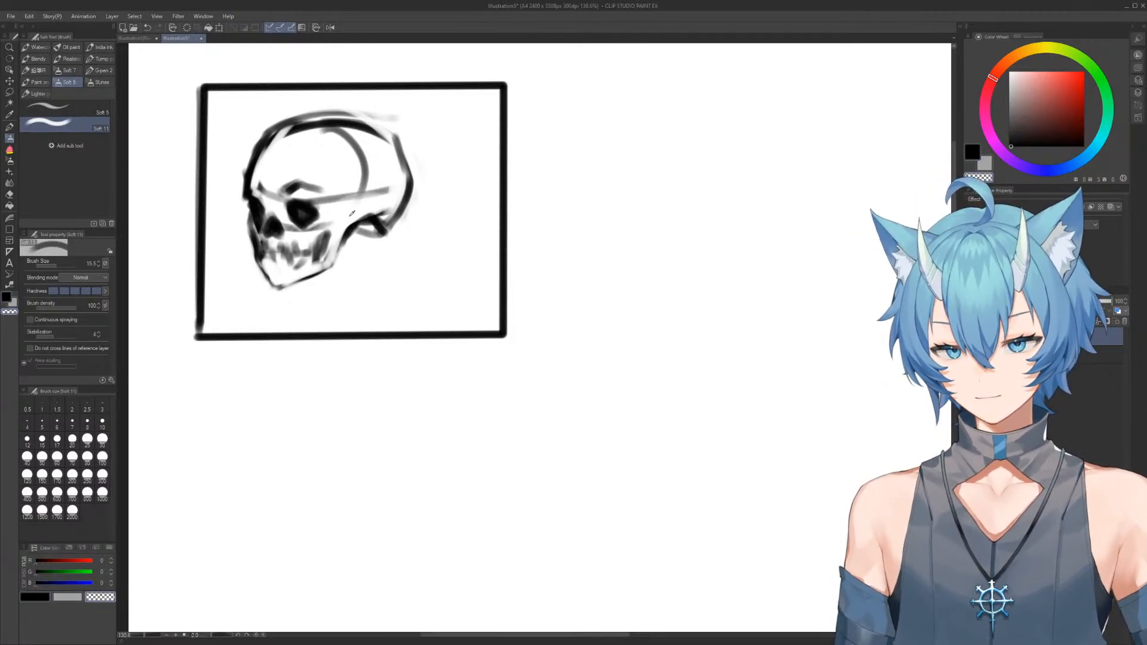
# Erase the lower temple curve and rear brow guideline with transparent color, leaving a soft vertical temple edge behind the eye socket
pyautogui.moveTo(337, 246)
pyautogui.mouseDown()
pyautogui.moveTo(331, 256)
pyautogui.moveTo(346, 234)
pyautogui.mouseUp()
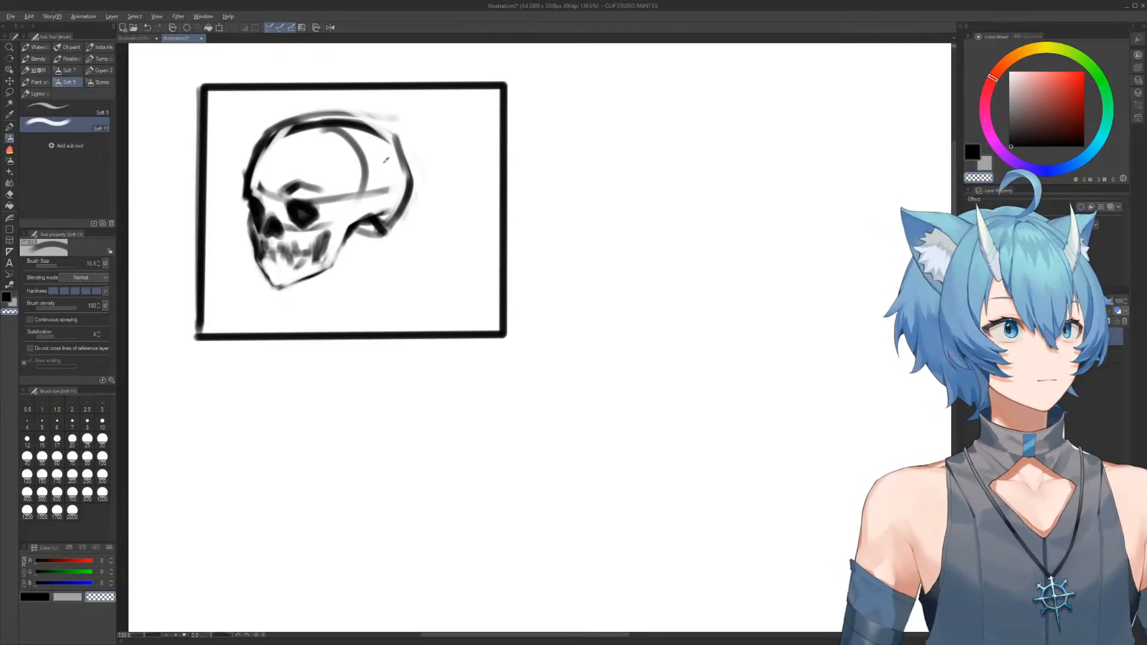
pyautogui.keyDown('ctrl'); pyautogui.keyDown('alt'); pyautogui.moveTo(379, 170); pyautogui.dragTo(360, 151); pyautogui.keyUp('alt'); pyautogui.keyUp('ctrl')
pyautogui.moveTo(350, 198)
pyautogui.mouseDown()
pyautogui.moveTo(389, 191)
pyautogui.moveTo(360, 216)
pyautogui.mouseUp()
pyautogui.press('c')
# Shade the hollow under the skull base in black and clean up the side of the cranium with transparent color
pyautogui.press('c')
pyautogui.moveTo(356, 167)
pyautogui.mouseDown()
pyautogui.moveTo(373, 212)
pyautogui.moveTo(367, 182)
pyautogui.mouseUp()
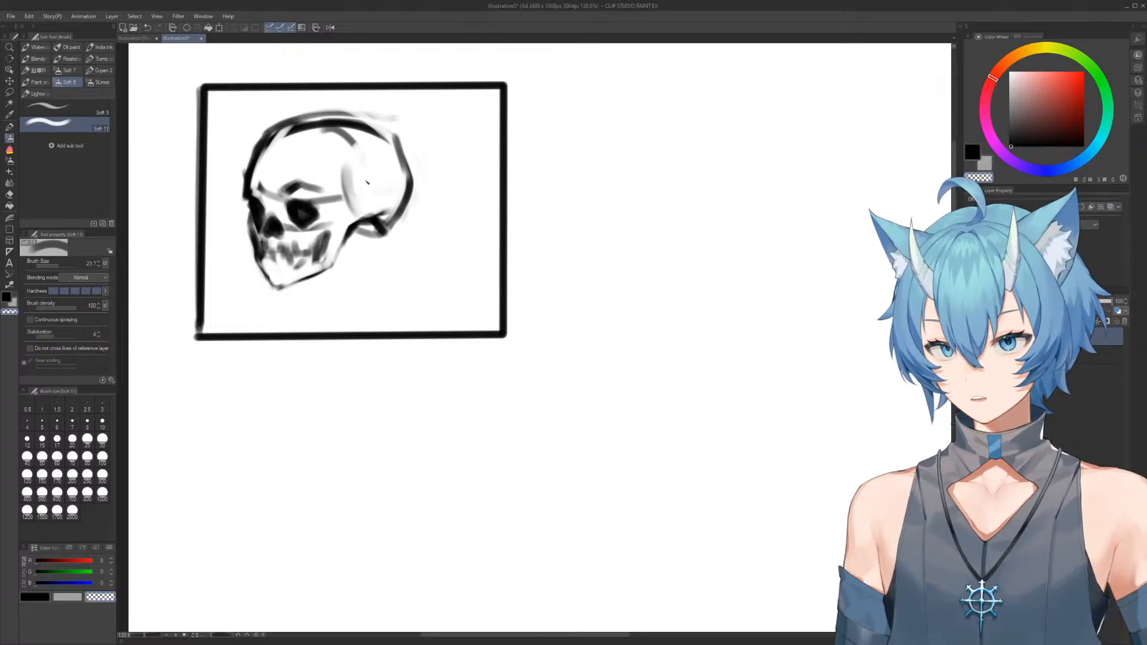
pyautogui.press('c')
pyautogui.moveTo(382, 224)
pyautogui.mouseDown()
pyautogui.moveTo(358, 233)
pyautogui.moveTo(378, 224)
pyautogui.moveTo(380, 239)
pyautogui.mouseUp()
pyautogui.moveTo(448, 196); pyautogui.dragTo(418, 195)
pyautogui.moveTo(397, 194); pyautogui.dragTo(435, 222)
pyautogui.press('alt')
pyautogui.press('alt')
pyautogui.moveTo(375, 359); pyautogui.dragTo(369, 358)
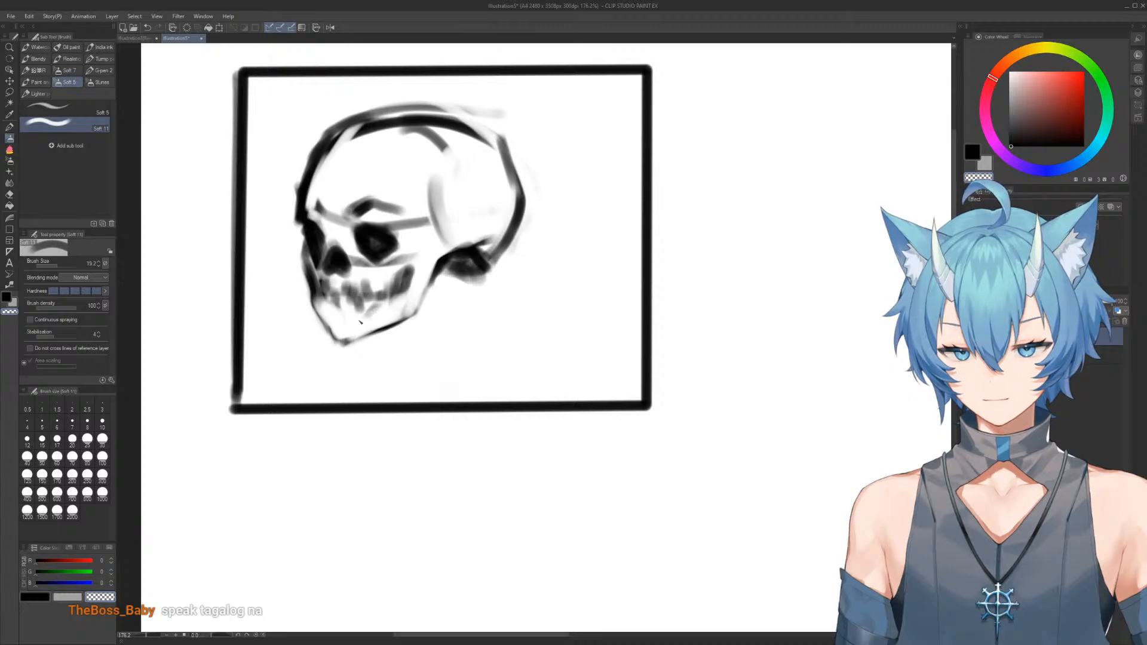
# Trim the front of the jaw and teeth with transparent color, reduce the brush size to 8, and undo the last change
pyautogui.moveTo(298, 263); pyautogui.dragTo(322, 334)
pyautogui.moveTo(341, 298); pyautogui.dragTo(319, 314)
pyautogui.press('c')
pyautogui.press('[')
pyautogui.press('[')
pyautogui.press('[')
pyautogui.hotkey('ctrl', 'z')
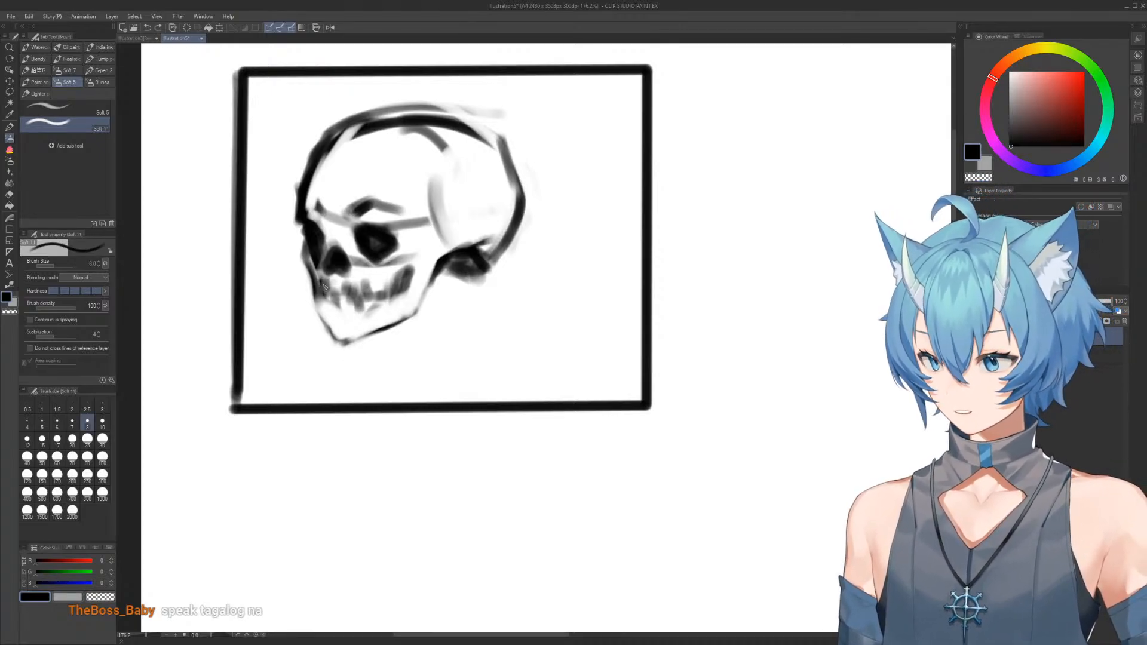
# Redraw the front of the jaw down to the chin as a thin, crisp black line, cleaning it with transparent color
pyautogui.moveTo(322, 279); pyautogui.dragTo(320, 318)
pyautogui.press('c')
pyautogui.press('c')
pyautogui.moveTo(318, 317); pyautogui.dragTo(339, 348)
pyautogui.press('c')
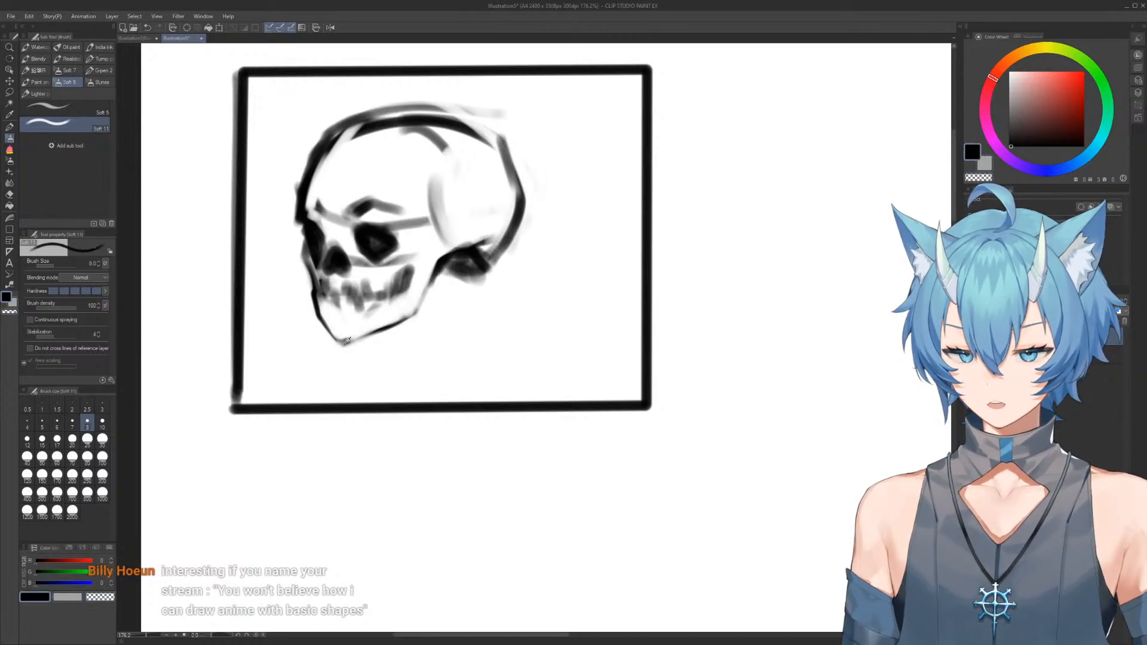
pyautogui.press('c')
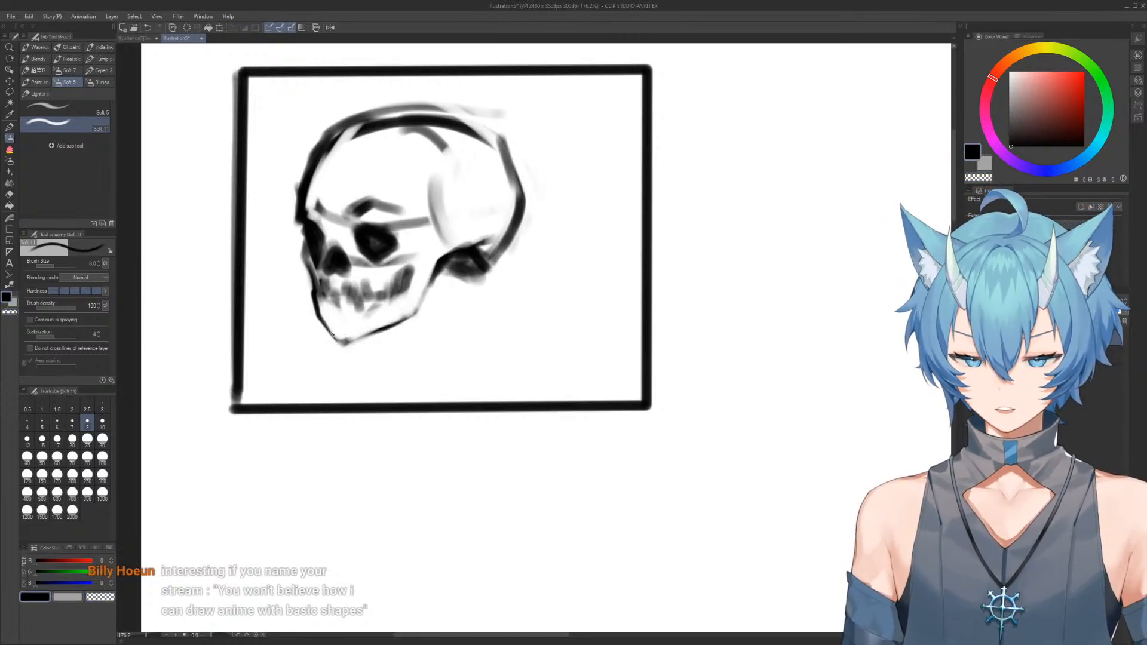
pyautogui.press('c')
# Redraw the lower jaw edge from chin to rear and sharpen the rear jaw corner, alternating black and transparent color
pyautogui.press('c')
pyautogui.moveTo(342, 346)
pyautogui.mouseDown()
pyautogui.moveTo(423, 301)
pyautogui.moveTo(394, 317)
pyautogui.moveTo(431, 286)
pyautogui.moveTo(425, 276)
pyautogui.moveTo(425, 303)
pyautogui.moveTo(436, 270)
pyautogui.moveTo(421, 313)
pyautogui.moveTo(439, 298)
pyautogui.moveTo(431, 279)
pyautogui.moveTo(413, 313)
pyautogui.mouseUp()
pyautogui.press('c')
pyautogui.press('c')
pyautogui.press('c')
pyautogui.press('c')
pyautogui.press('c')
pyautogui.moveTo(427, 301)
pyautogui.mouseDown()
pyautogui.moveTo(415, 313)
pyautogui.moveTo(433, 294)
pyautogui.moveTo(428, 314)
pyautogui.mouseUp()
# Redraw the front face contour from the upper jaw to the brow, and thin the forehead line with transparent color
pyautogui.press('c')
pyautogui.moveTo(429, 311); pyautogui.dragTo(412, 317)
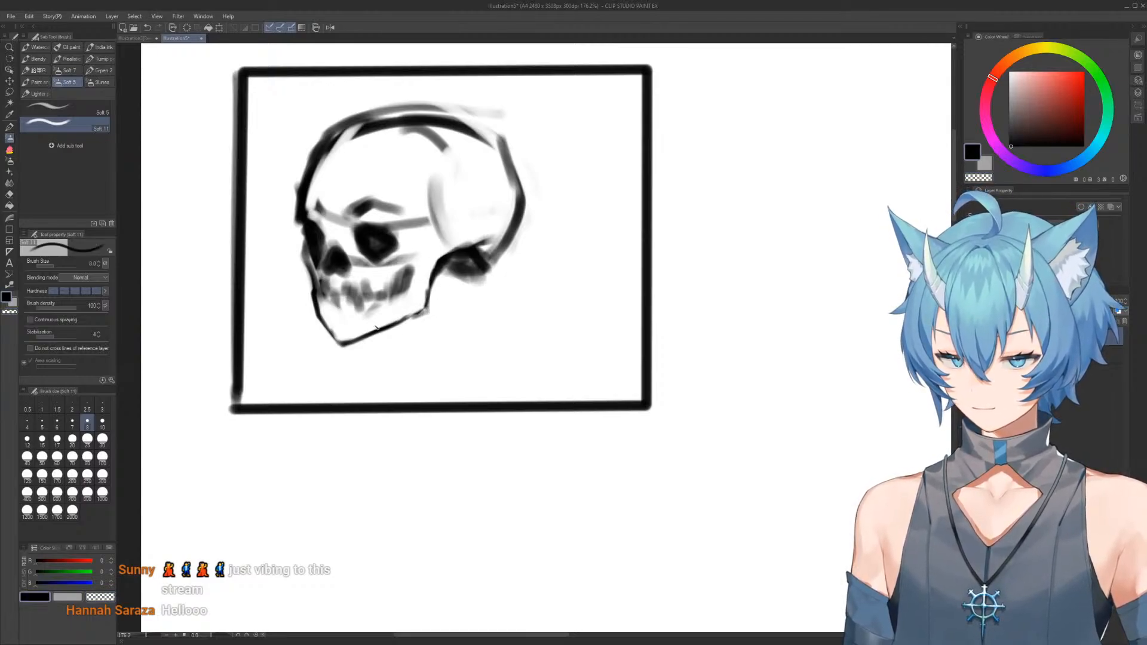
pyautogui.moveTo(310, 270); pyautogui.dragTo(311, 308)
pyautogui.press('c')
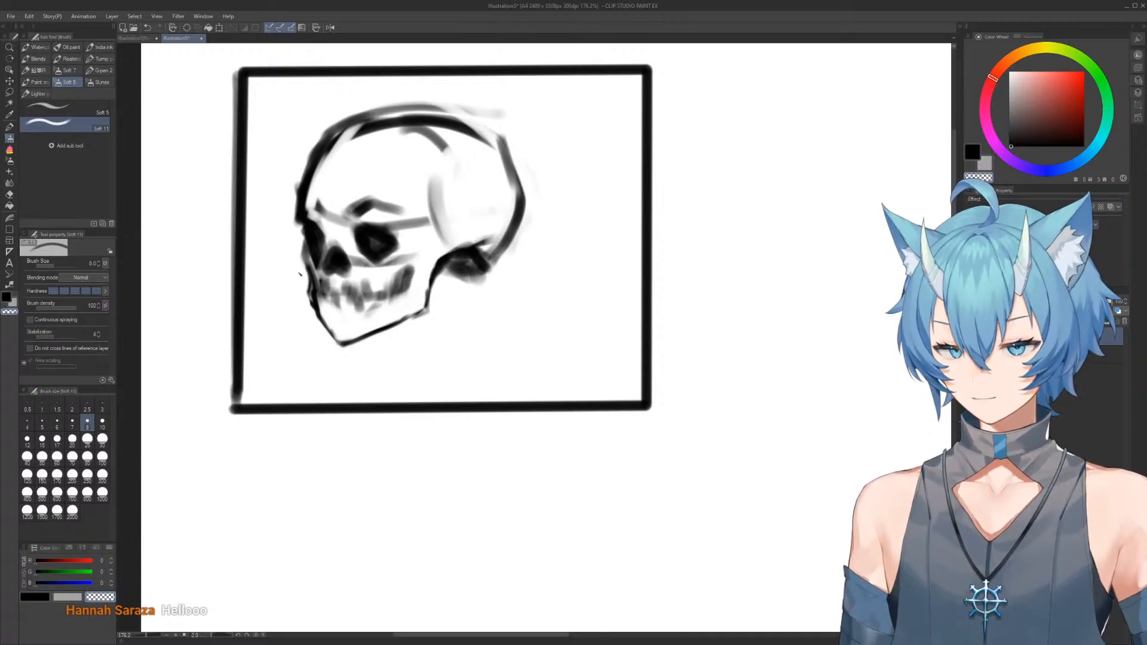
pyautogui.press('c')
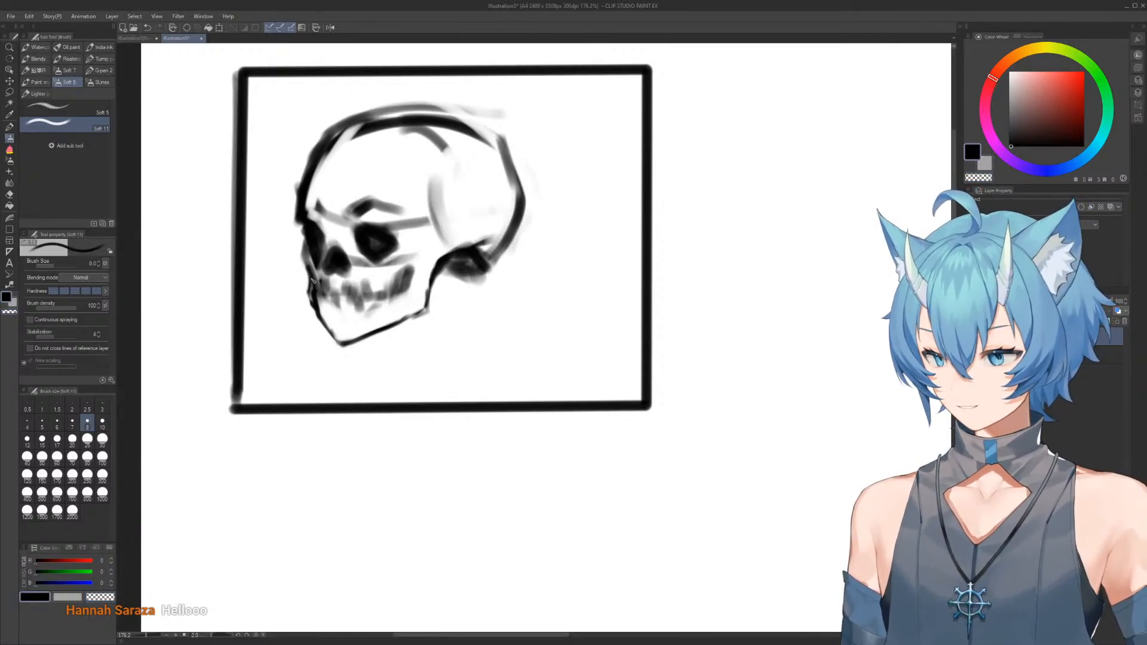
pyautogui.moveTo(314, 279)
pyautogui.mouseDown()
pyautogui.moveTo(307, 246)
pyautogui.moveTo(300, 265)
pyautogui.moveTo(297, 212)
pyautogui.mouseUp()
pyautogui.press('c')
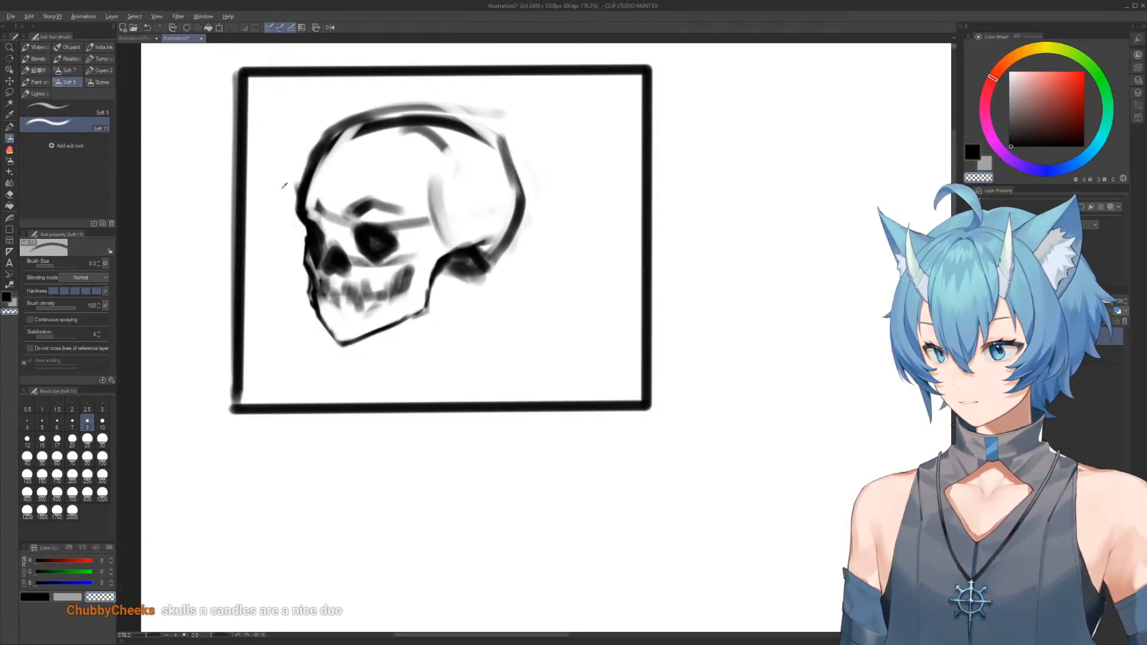
pyautogui.moveTo(302, 215); pyautogui.dragTo(315, 145)
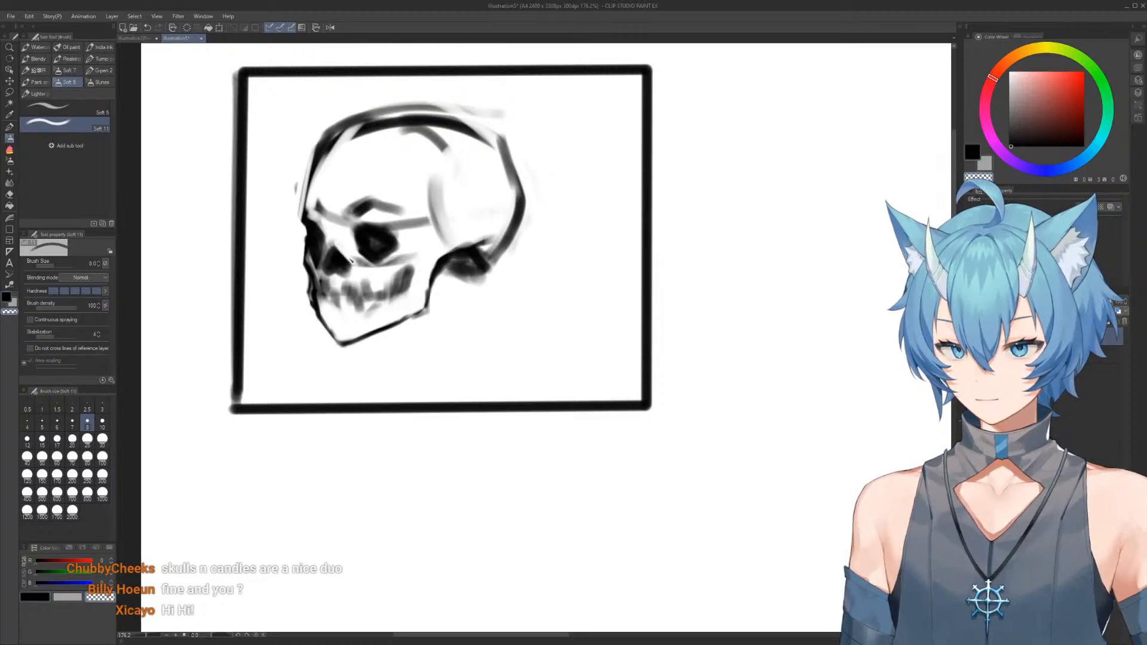
# Trim the nose cavity's edge and clean the outer edges of the chin and lower jaw with transparent color
pyautogui.moveTo(355, 259); pyautogui.dragTo(348, 235)
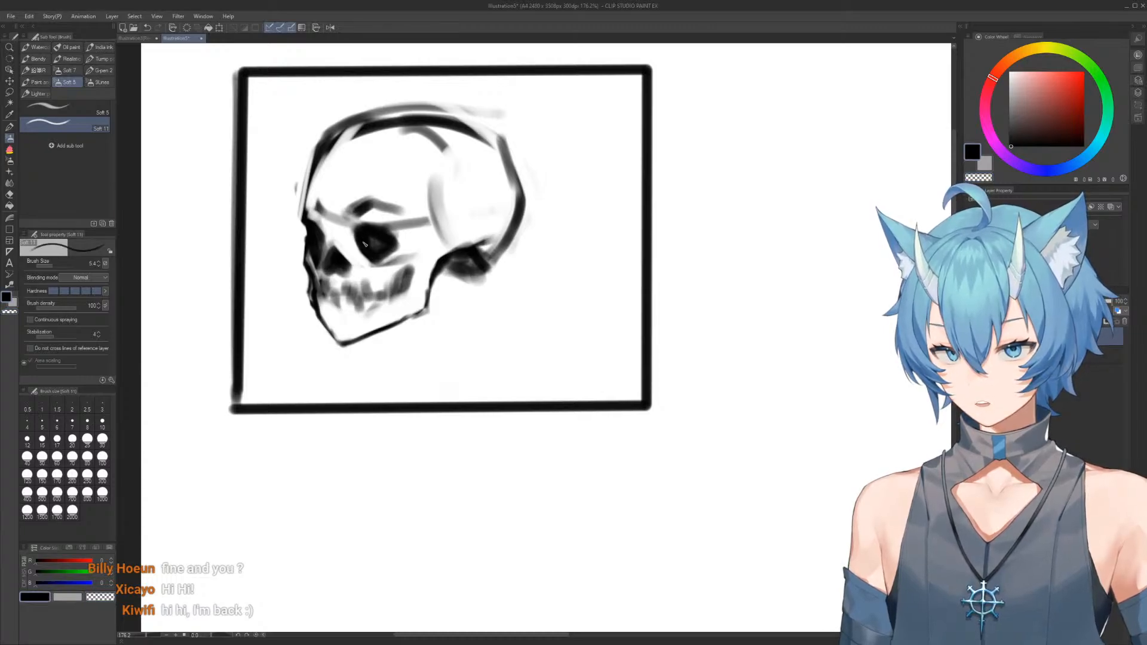
pyautogui.press('c')
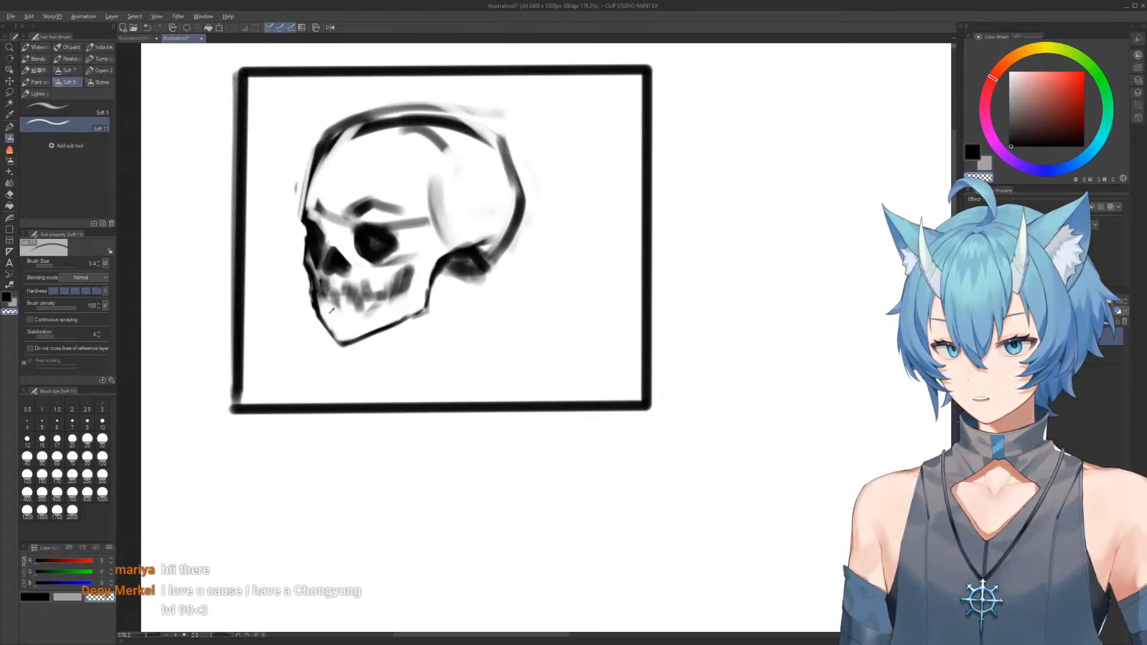
pyautogui.moveTo(319, 305); pyautogui.dragTo(340, 345)
pyautogui.press('c')
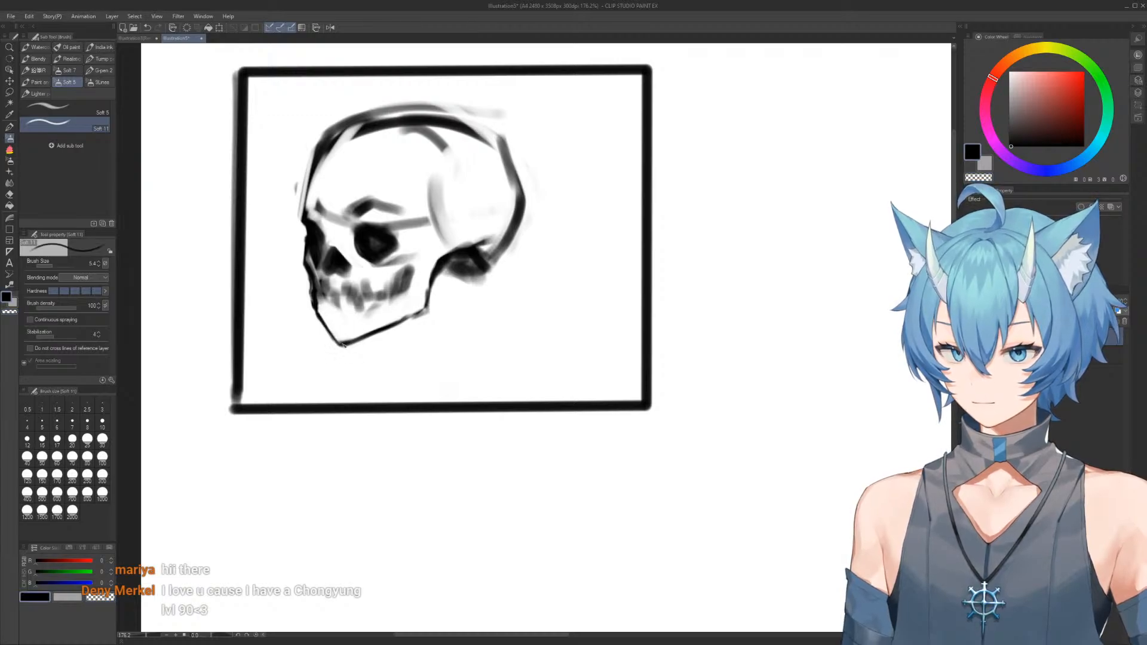
pyautogui.press('c')
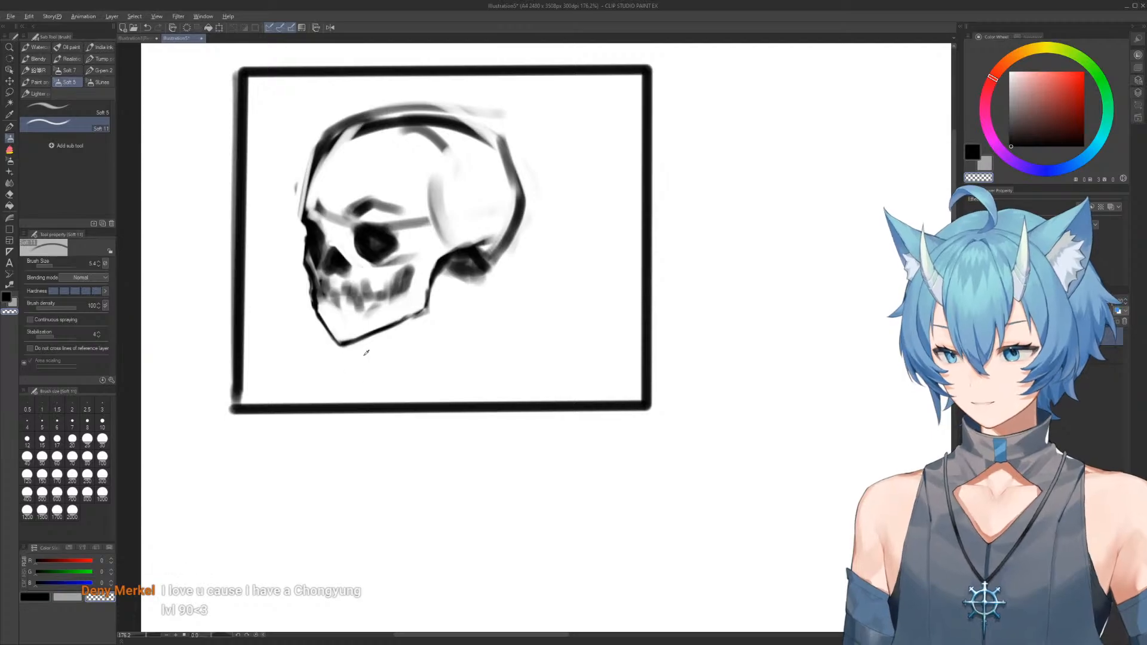
pyautogui.moveTo(342, 349)
pyautogui.mouseDown()
pyautogui.moveTo(365, 339)
pyautogui.moveTo(330, 340)
pyautogui.moveTo(392, 325)
pyautogui.mouseUp()
pyautogui.press('c')
pyautogui.press('c')
# Thin the forehead's inner edge with a larger transparent brush, redraw it as a narrow black curve, and trim its outer edge
pyautogui.press(']')
pyautogui.moveTo(327, 158); pyautogui.dragTo(311, 196)
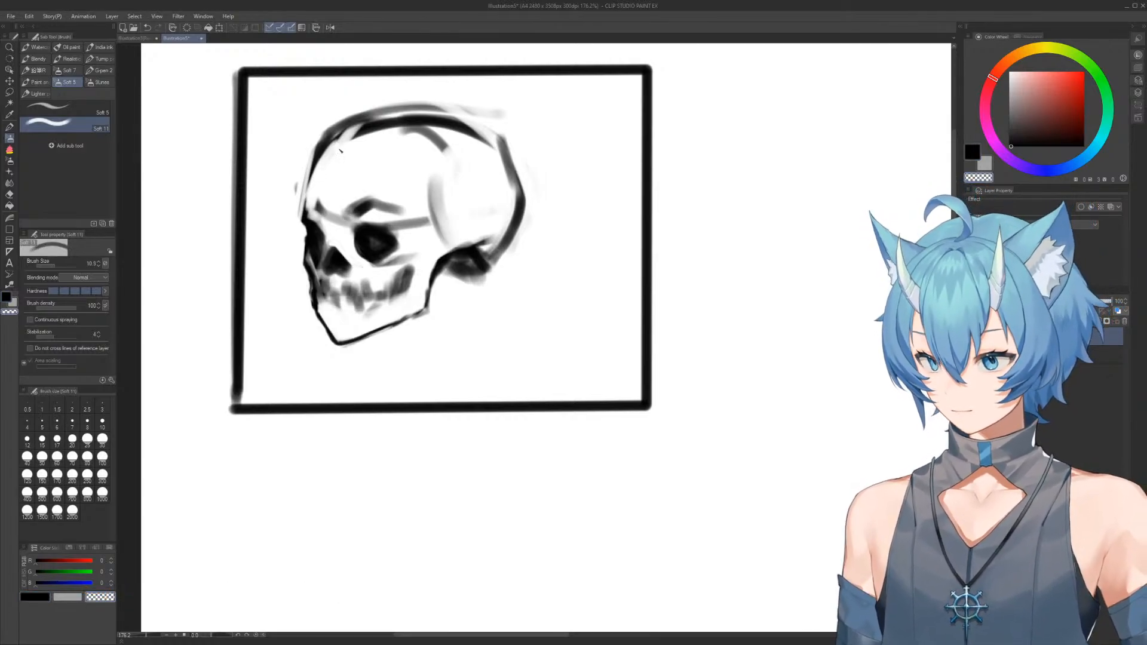
pyautogui.press(']')
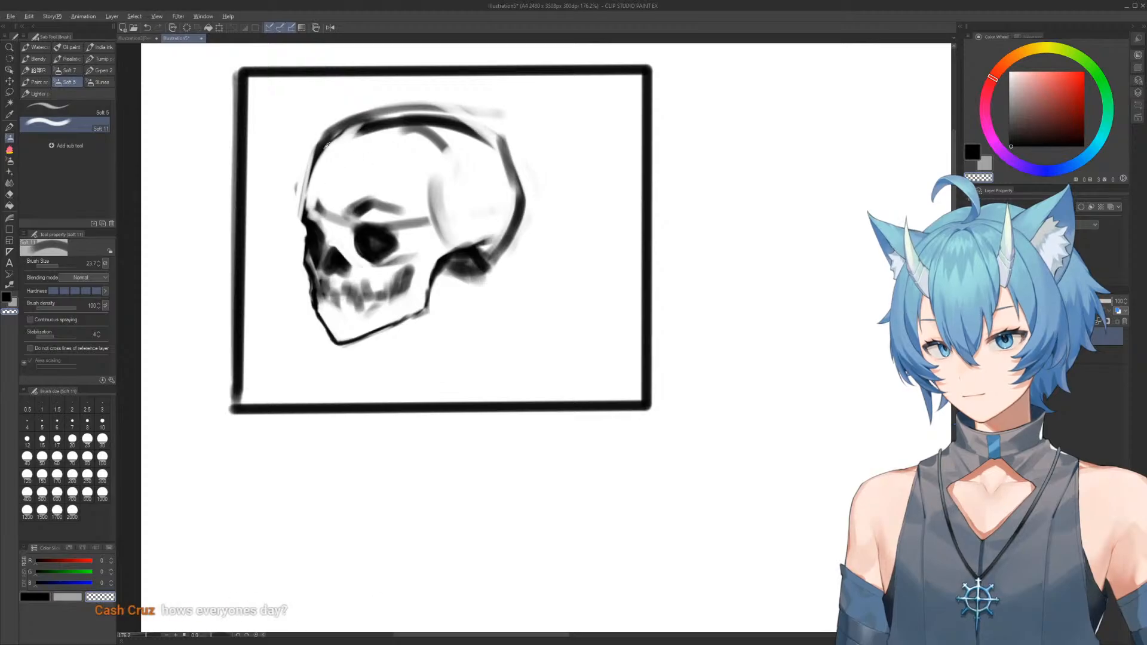
pyautogui.press('[')
pyautogui.press('[')
pyautogui.press('[')
pyautogui.moveTo(318, 149); pyautogui.dragTo(303, 233)
pyautogui.press('c')
pyautogui.moveTo(297, 182); pyautogui.dragTo(308, 272)
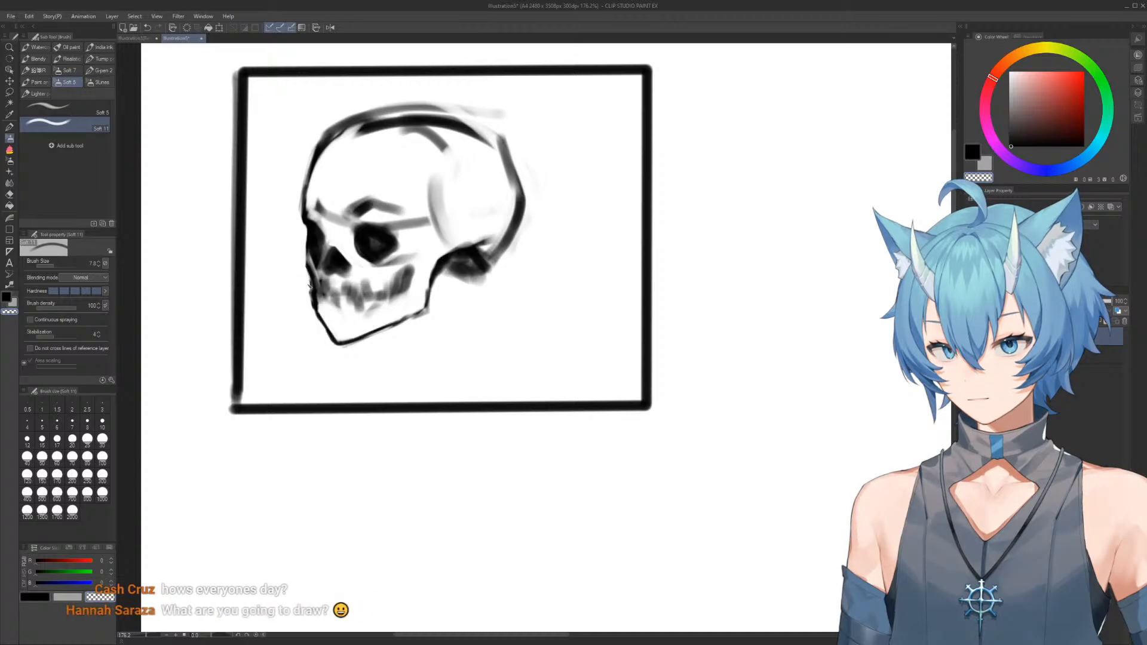
# Draw dark angled strokes behind the rear teeth and refine the front edge of the upper jaw
pyautogui.moveTo(398, 172)
pyautogui.mouseDown()
pyautogui.moveTo(377, 179)
pyautogui.moveTo(397, 182)
pyautogui.mouseUp()
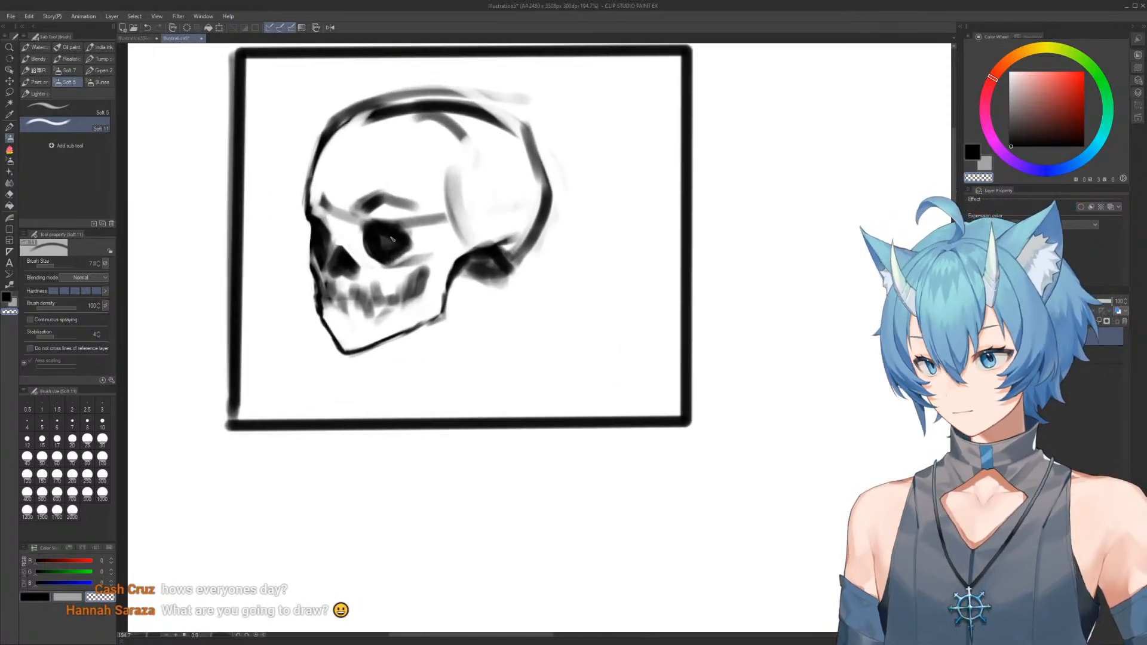
pyautogui.moveTo(424, 275); pyautogui.dragTo(419, 314)
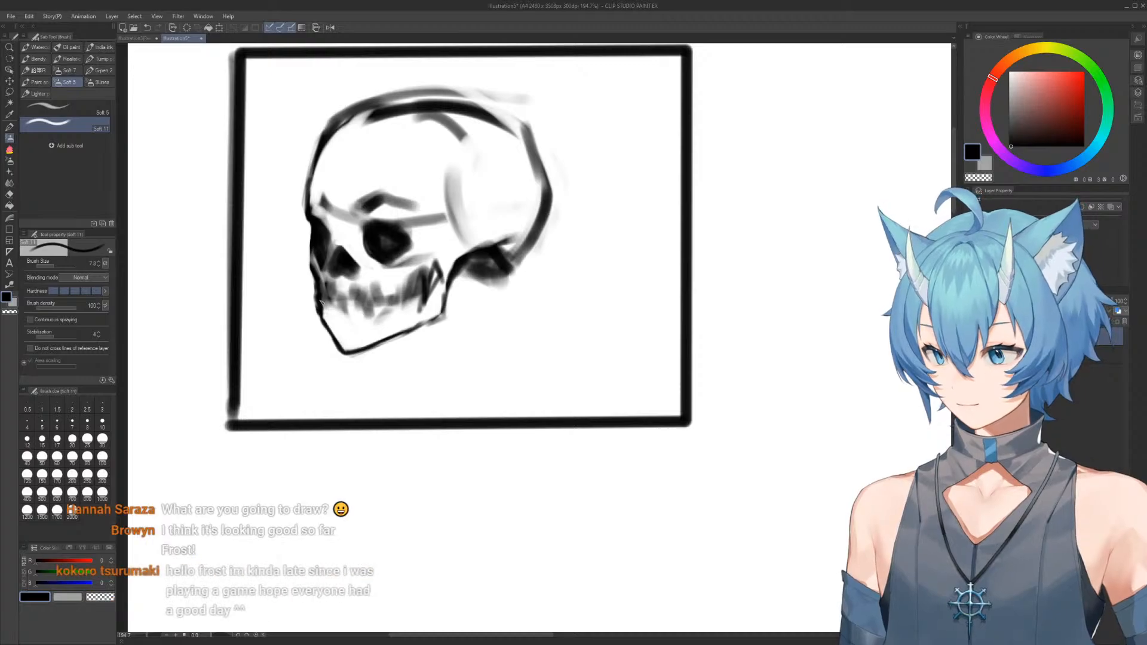
pyautogui.moveTo(310, 283)
pyautogui.mouseDown()
pyautogui.moveTo(318, 299)
pyautogui.moveTo(305, 253)
pyautogui.moveTo(325, 294)
pyautogui.moveTo(320, 316)
pyautogui.mouseUp()
pyautogui.press('c')
pyautogui.press('c')
pyautogui.press('c')
pyautogui.press('c')
pyautogui.press('c')
pyautogui.press('c')
# Reinforce the lower back curve of the cranium where it meets the skull base
pyautogui.keyDown('ctrl'); pyautogui.moveTo(432, 200); pyautogui.dragTo(394, 201); pyautogui.keyUp('ctrl')
pyautogui.moveTo(469, 219); pyautogui.dragTo(405, 190)
pyautogui.keyDown('ctrl'); pyautogui.moveTo(406, 190); pyautogui.dragTo(457, 162); pyautogui.keyUp('ctrl')
pyautogui.moveTo(448, 157); pyautogui.dragTo(468, 258)
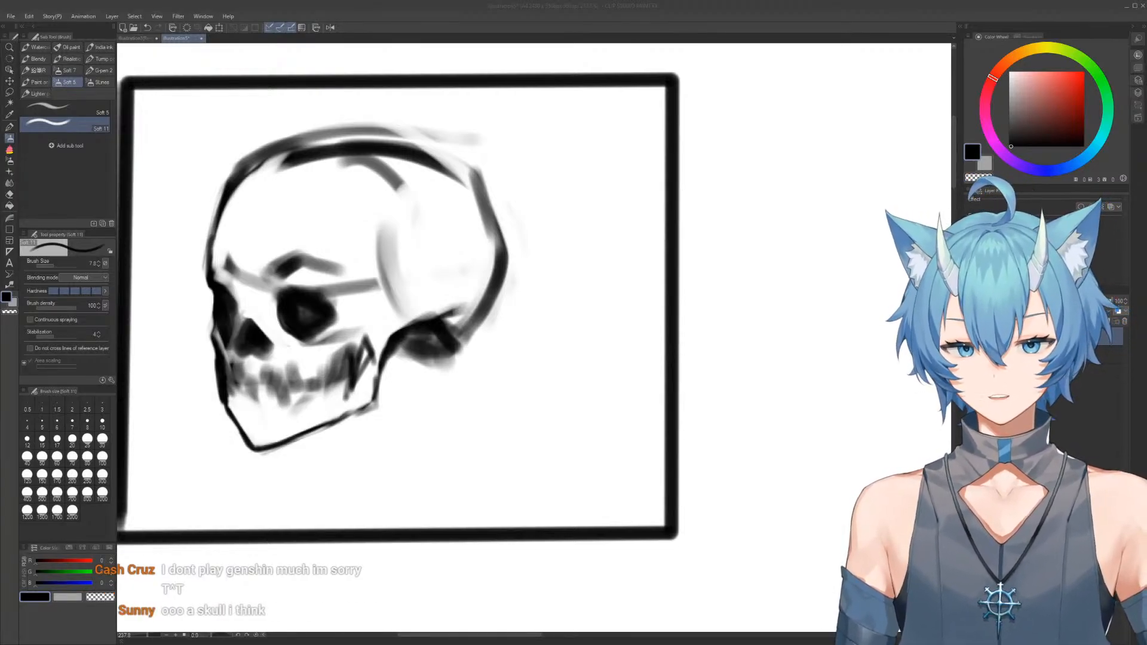
pyautogui.moveTo(458, 318); pyautogui.dragTo(494, 258)
pyautogui.scroll(-2, 493, 266)
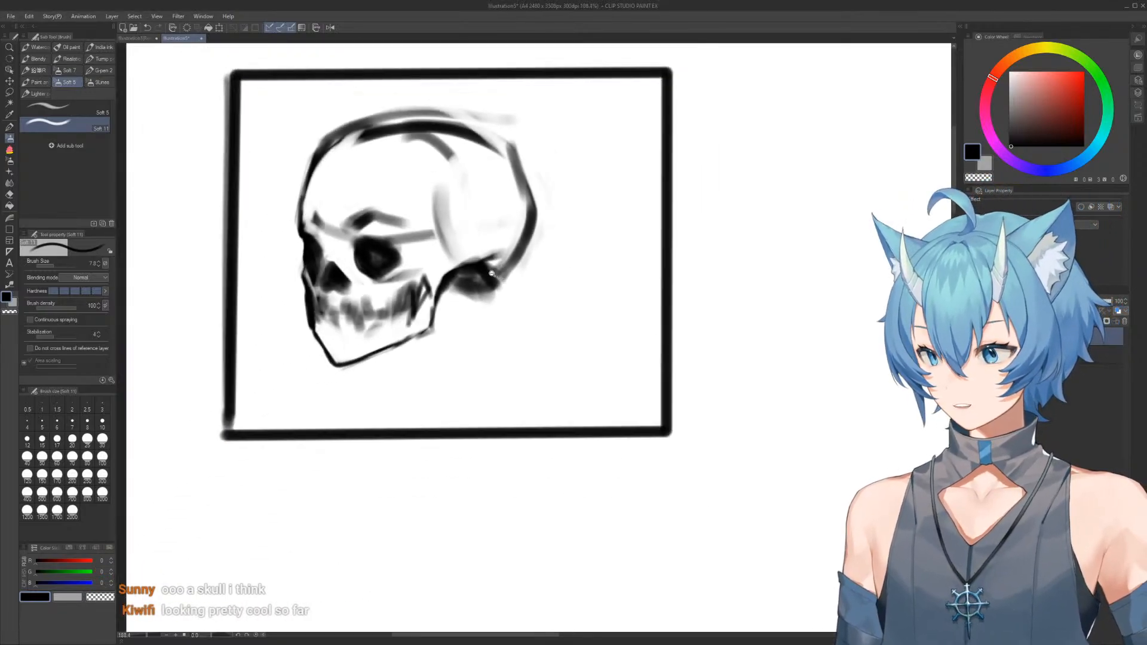
# Trim the outer front edge of the upper jaw with transparent color
pyautogui.scroll(4, 339, 317)
pyautogui.scroll(1, 339, 317)
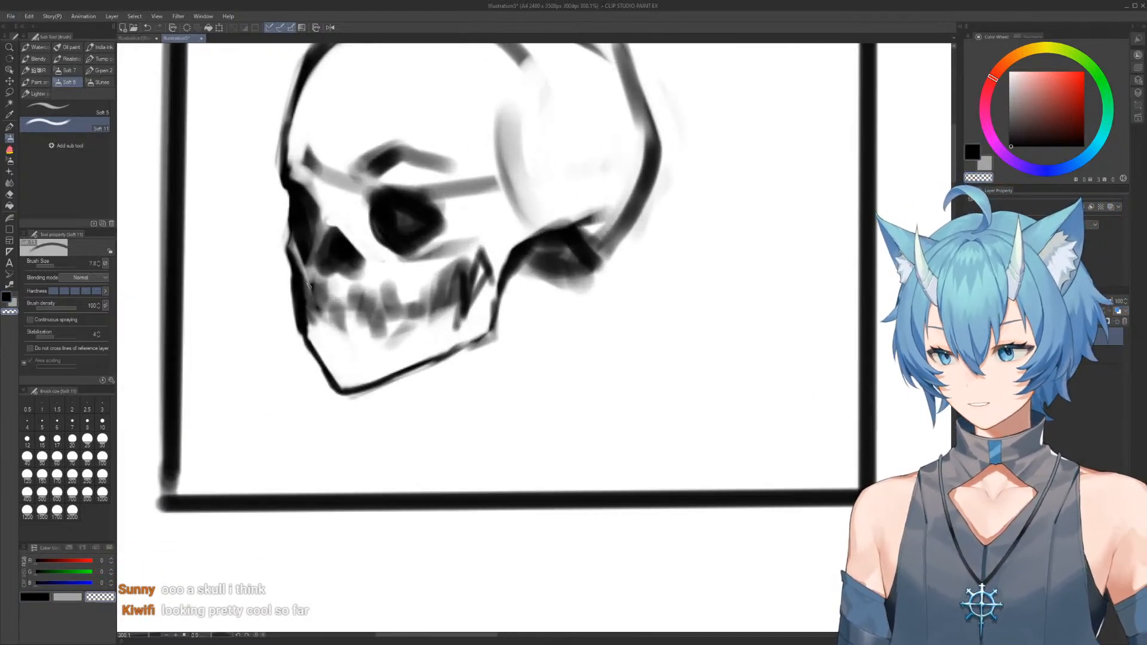
pyautogui.moveTo(287, 271); pyautogui.dragTo(299, 334)
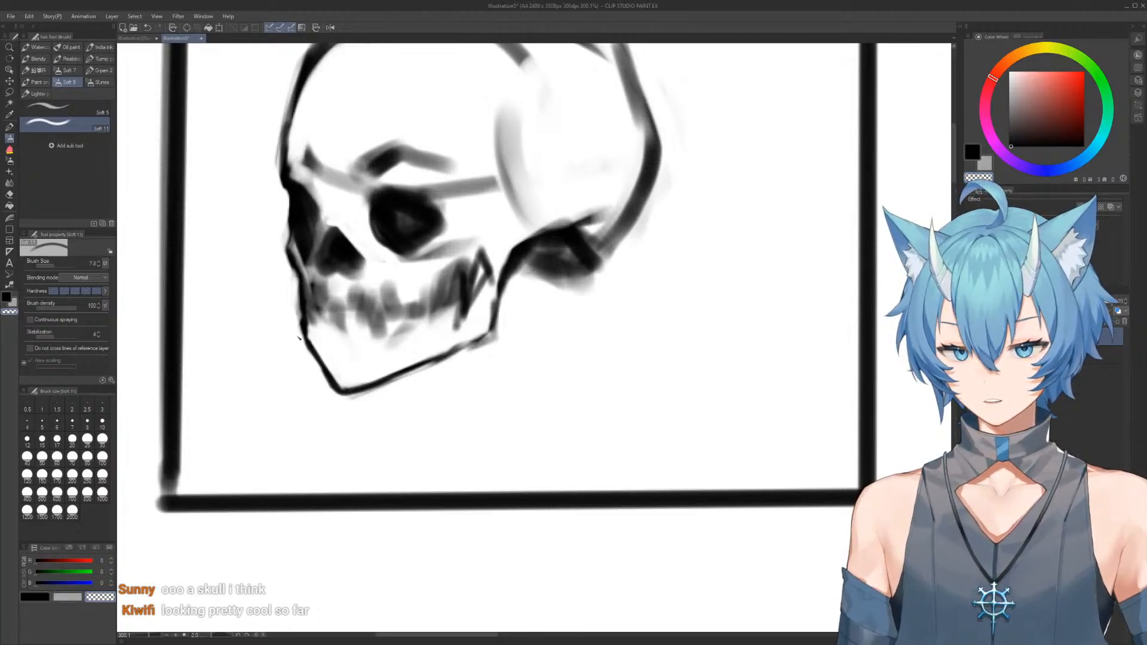
pyautogui.scroll(-5, 326, 388)
pyautogui.scroll(4, 334, 254)
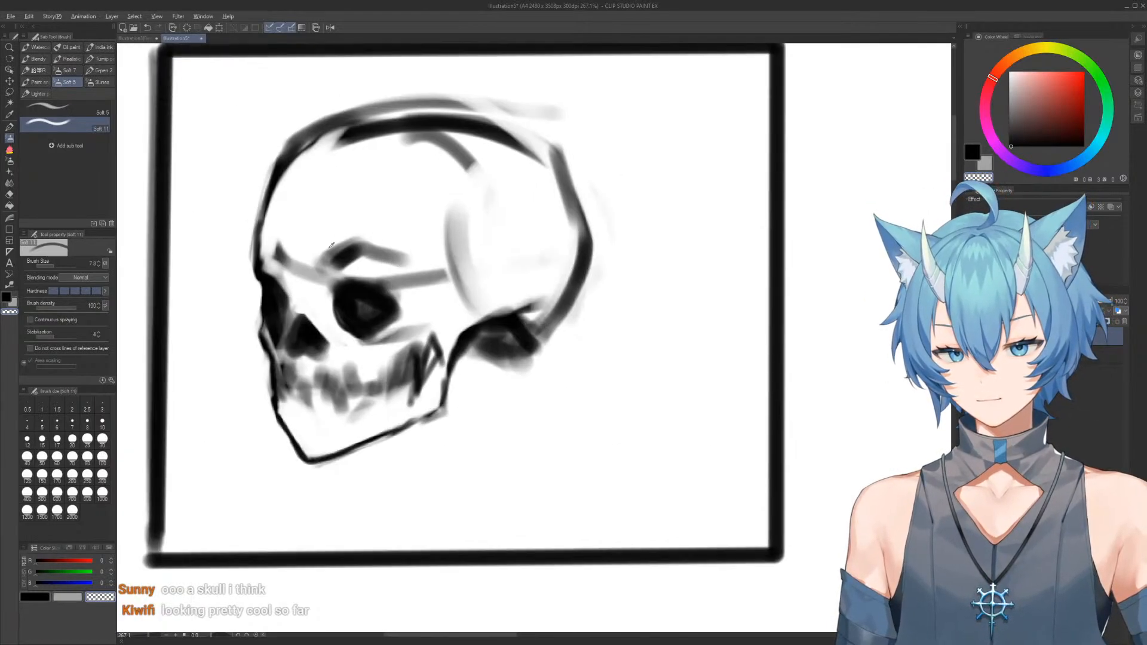
# Trim the front of the brow ridge, erase the guideline ahead of it with transparent color, and return to black
pyautogui.moveTo(349, 244); pyautogui.dragTo(314, 266)
pyautogui.moveTo(361, 242); pyautogui.dragTo(307, 273)
pyautogui.press(']')
pyautogui.moveTo(304, 274)
pyautogui.mouseDown()
pyautogui.moveTo(289, 260)
pyautogui.moveTo(313, 276)
pyautogui.moveTo(323, 266)
pyautogui.mouseUp()
pyautogui.press('c')
pyautogui.press('[')
# Extend the inner end of the brow ridge and clean the area between the near eye socket and the nose
pyautogui.press('[')
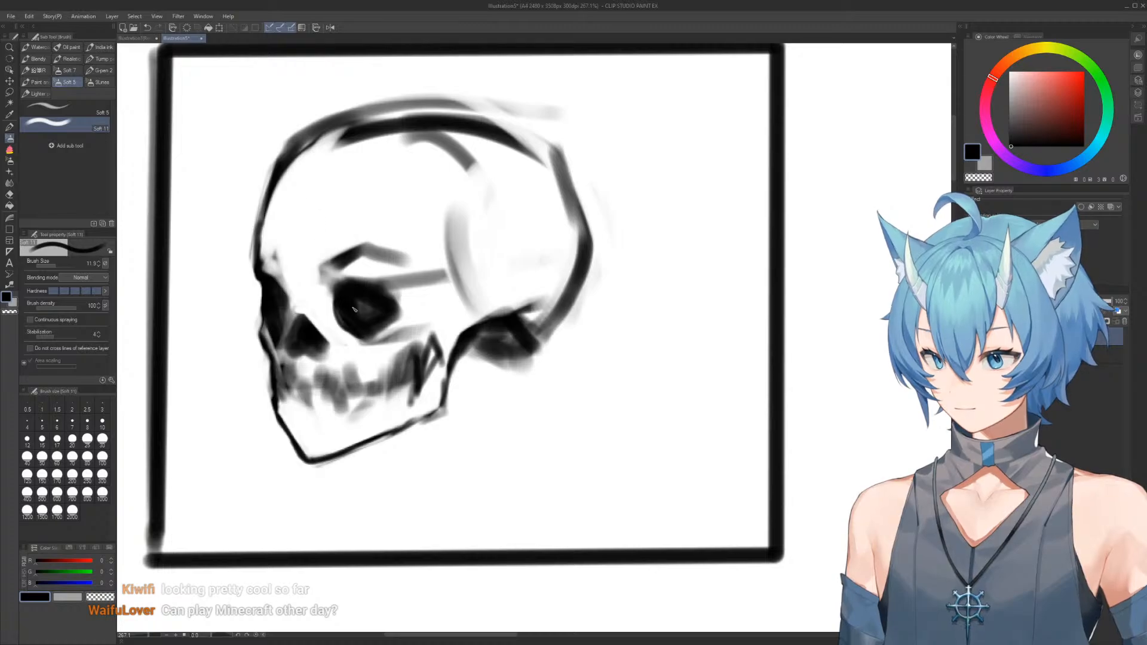
pyautogui.press('[')
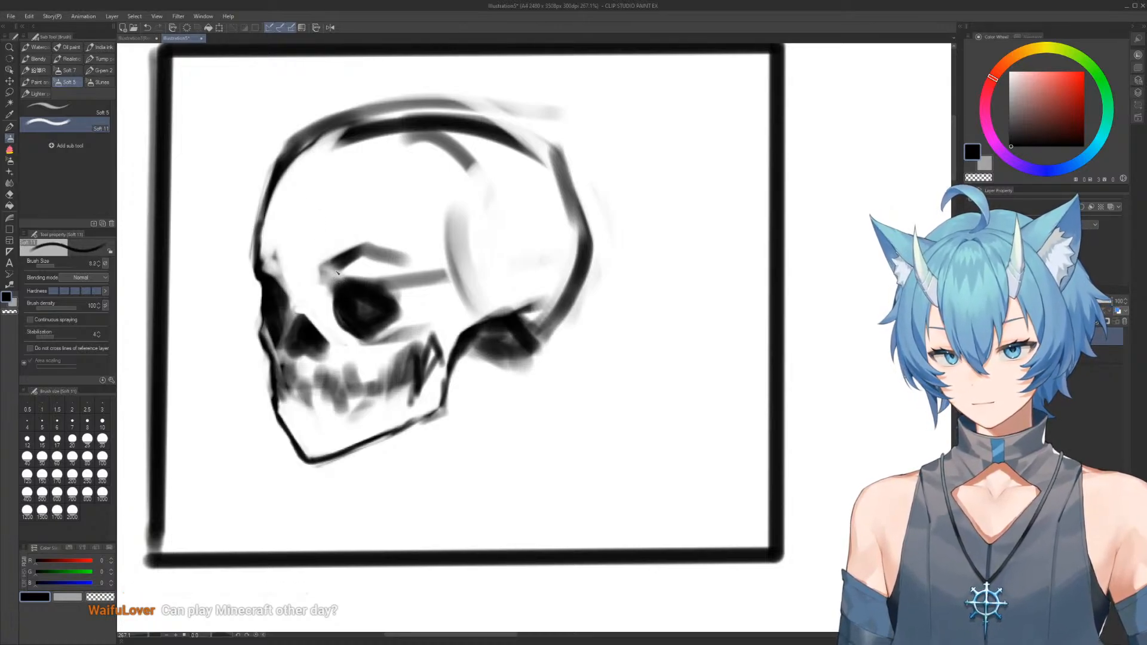
pyautogui.moveTo(327, 272)
pyautogui.mouseDown()
pyautogui.moveTo(344, 311)
pyautogui.moveTo(330, 280)
pyautogui.moveTo(340, 300)
pyautogui.moveTo(346, 268)
pyautogui.moveTo(347, 288)
pyautogui.moveTo(357, 269)
pyautogui.moveTo(330, 251)
pyautogui.moveTo(344, 237)
pyautogui.moveTo(320, 274)
pyautogui.moveTo(321, 225)
pyautogui.moveTo(306, 288)
pyautogui.moveTo(327, 250)
pyautogui.moveTo(322, 273)
pyautogui.moveTo(377, 233)
pyautogui.moveTo(314, 272)
pyautogui.moveTo(406, 230)
pyautogui.moveTo(326, 278)
pyautogui.moveTo(361, 254)
pyautogui.mouseUp()
pyautogui.press(']')
pyautogui.press('c')
pyautogui.press('c')
# Join the brow ridge to the near eye socket's upper rim by alternating black and transparent strokes
pyautogui.press('c')
pyautogui.press('[')
pyautogui.press('c')
pyautogui.press('c')
pyautogui.moveTo(324, 288)
pyautogui.mouseDown()
pyautogui.moveTo(330, 298)
pyautogui.moveTo(286, 291)
pyautogui.moveTo(268, 265)
pyautogui.moveTo(274, 284)
pyautogui.moveTo(269, 254)
pyautogui.moveTo(289, 306)
pyautogui.mouseUp()
pyautogui.press('c')
# Refine the front contour of the forehead and clean along its inner edge with transparent color
pyautogui.press('c')
pyautogui.moveTo(343, 259)
pyautogui.mouseDown()
pyautogui.moveTo(306, 299)
pyautogui.moveTo(380, 250)
pyautogui.mouseUp()
pyautogui.press('c')
pyautogui.moveTo(344, 286)
pyautogui.mouseDown()
pyautogui.moveTo(378, 257)
pyautogui.moveTo(419, 281)
pyautogui.mouseUp()
pyautogui.press('c')
pyautogui.moveTo(334, 290); pyautogui.dragTo(391, 251)
pyautogui.press('c')
pyautogui.moveTo(281, 200); pyautogui.dragTo(260, 260)
pyautogui.press('c')
pyautogui.moveTo(277, 206)
pyautogui.mouseDown()
pyautogui.moveTo(262, 248)
pyautogui.moveTo(271, 257)
pyautogui.mouseUp()
pyautogui.moveTo(283, 175)
pyautogui.mouseDown()
pyautogui.moveTo(264, 230)
pyautogui.moveTo(301, 164)
pyautogui.moveTo(259, 210)
pyautogui.moveTo(328, 179)
pyautogui.mouseUp()
# Check the skull's proportions in a horizontally flipped view and restore the normal orientation
pyautogui.scroll(-2, 324, 186)
pyautogui.click(331, 28)
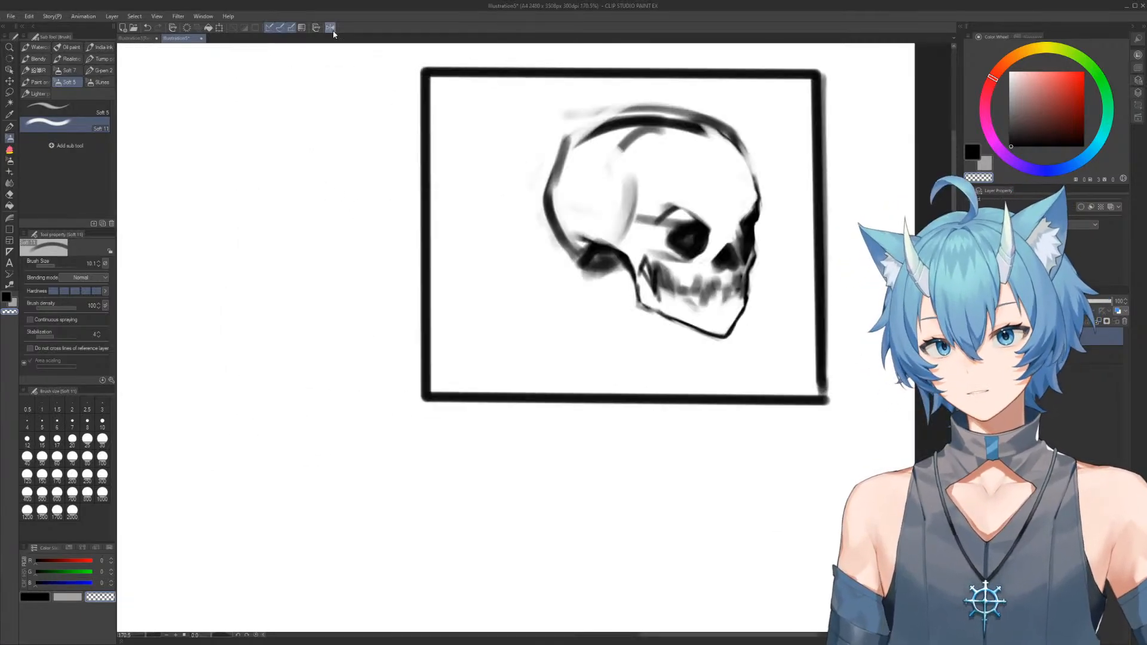
pyautogui.click(331, 28)
pyautogui.scroll(3, 371, 250)
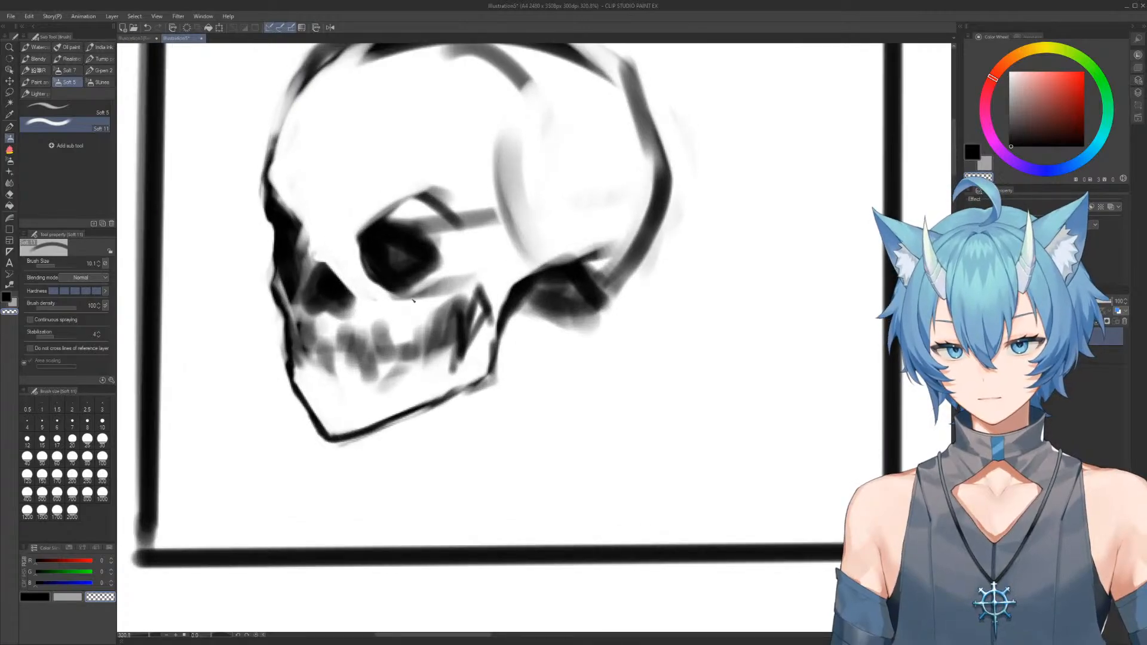
# Clear the skull sketch and its frame from the canvas
pyautogui.scroll(-4, 422, 294)
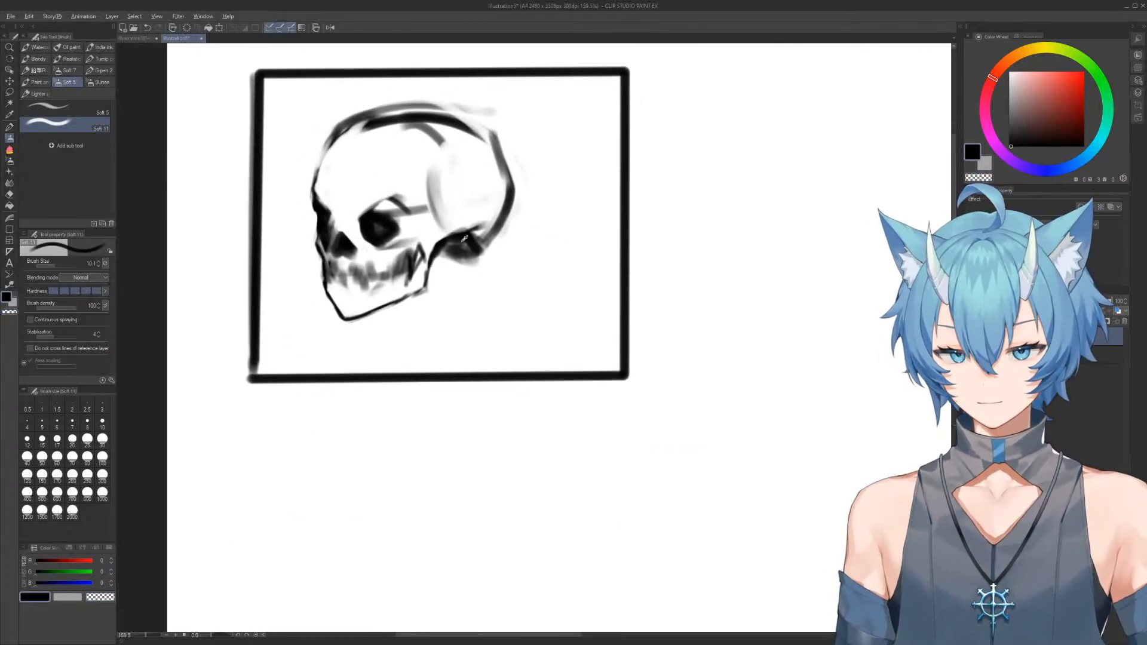
pyautogui.moveTo(596, 269); pyautogui.dragTo(500, 275)
pyautogui.press('Delete')
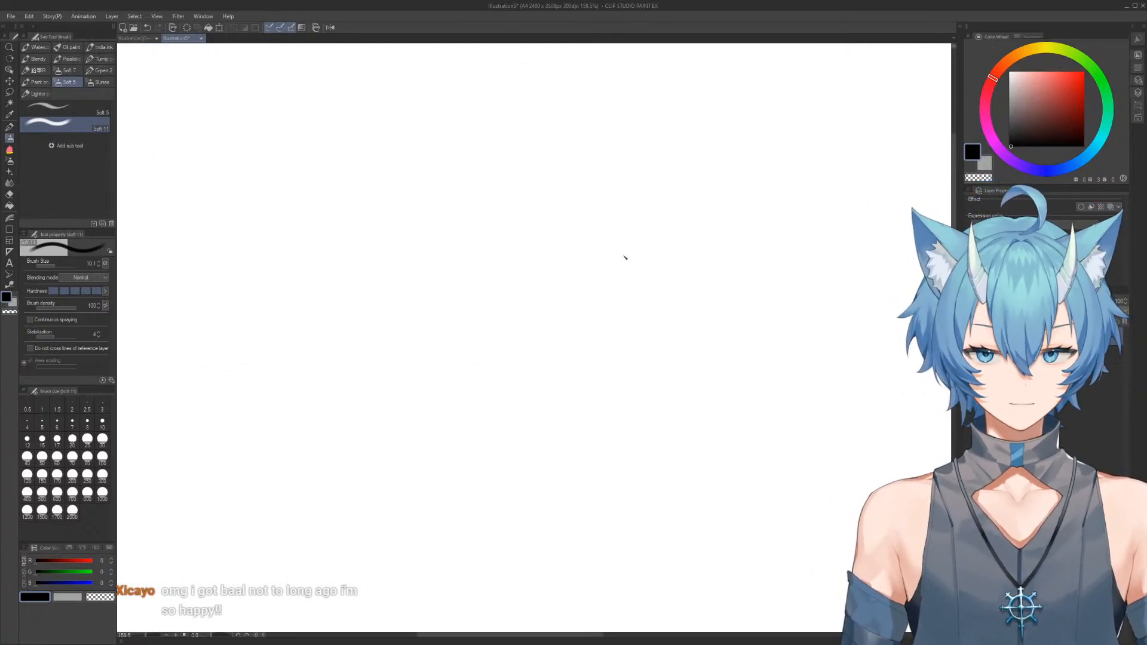
# Block in a V-shaped bent arm with thick soft black strokes, forming the forearm, elbow and rounded upper arm
pyautogui.scroll(2, 361, 205)
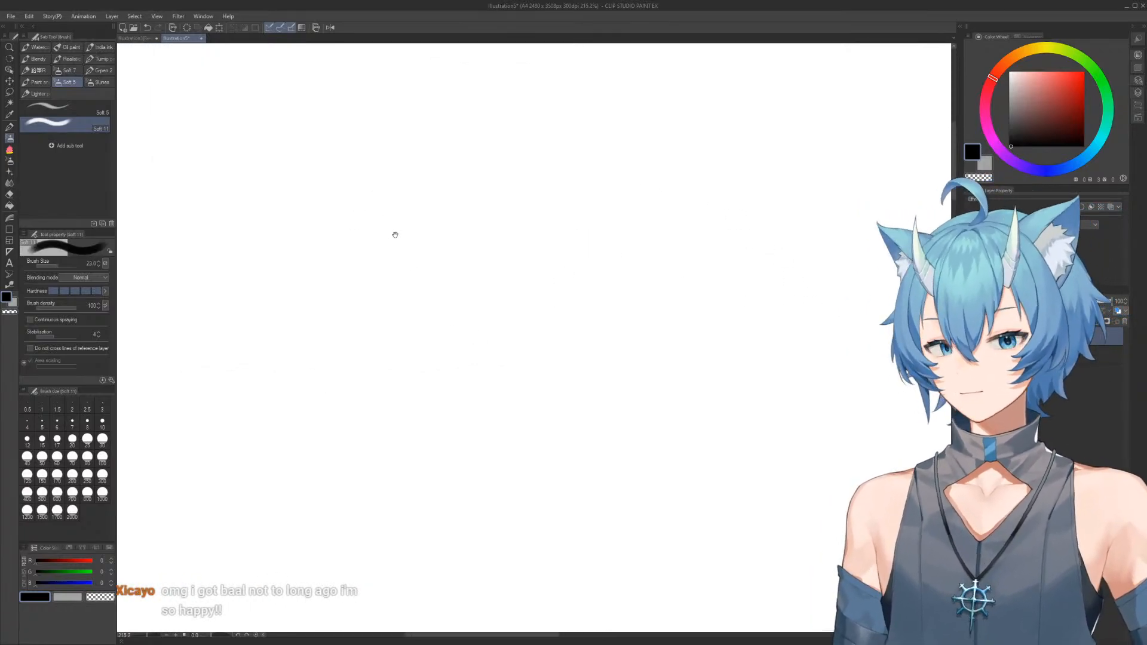
pyautogui.moveTo(365, 201)
pyautogui.mouseDown()
pyautogui.moveTo(427, 308)
pyautogui.moveTo(407, 228)
pyautogui.moveTo(472, 325)
pyautogui.mouseUp()
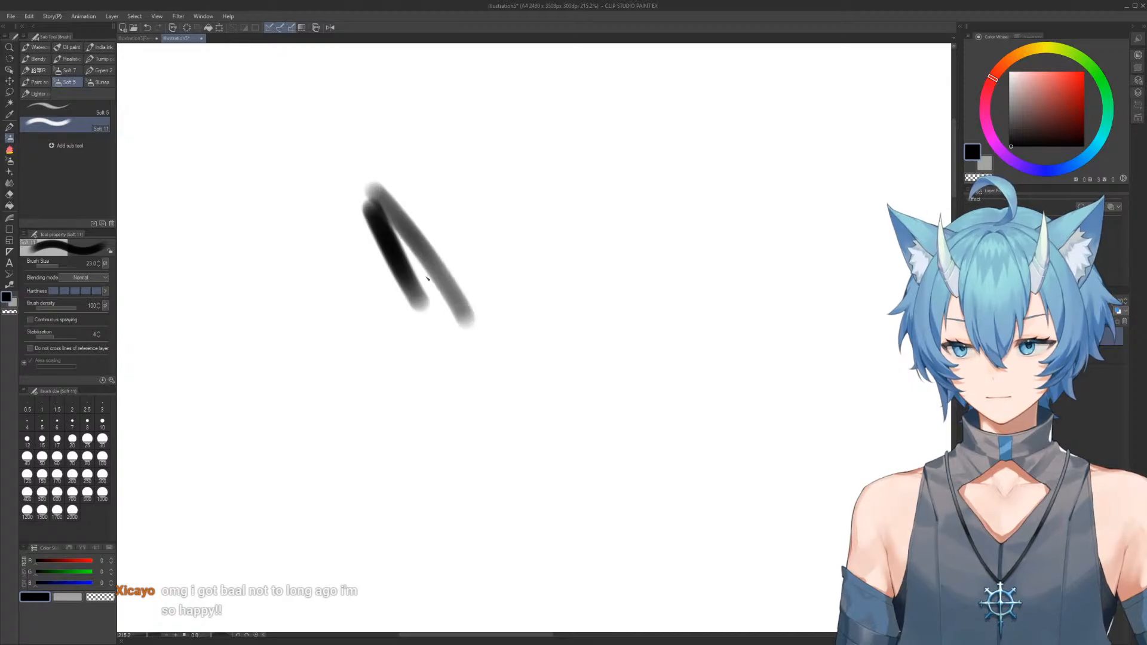
pyautogui.moveTo(402, 289)
pyautogui.mouseDown()
pyautogui.moveTo(434, 362)
pyautogui.moveTo(455, 381)
pyautogui.mouseUp()
pyautogui.moveTo(381, 210); pyautogui.dragTo(467, 384)
pyautogui.moveTo(401, 235)
pyautogui.mouseDown()
pyautogui.moveTo(490, 367)
pyautogui.moveTo(456, 364)
pyautogui.moveTo(493, 375)
pyautogui.moveTo(413, 260)
pyautogui.moveTo(493, 364)
pyautogui.mouseUp()
pyautogui.moveTo(410, 248)
pyautogui.mouseDown()
pyautogui.moveTo(487, 382)
pyautogui.moveTo(493, 370)
pyautogui.mouseUp()
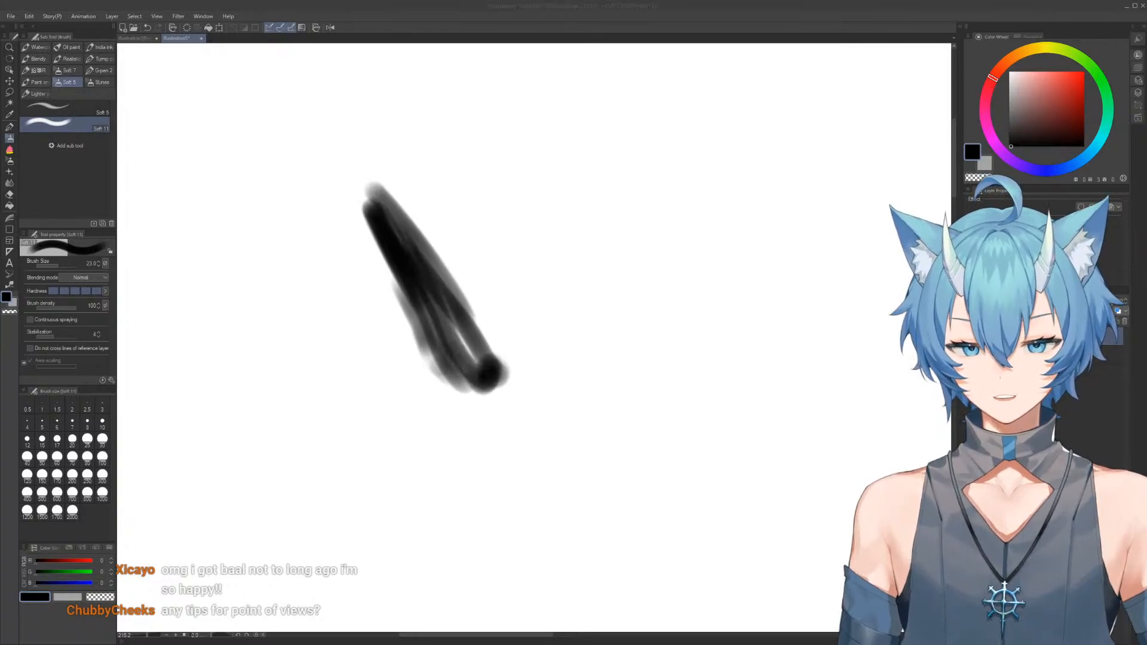
pyautogui.moveTo(529, 206)
pyautogui.mouseDown()
pyautogui.moveTo(559, 254)
pyautogui.moveTo(508, 375)
pyautogui.moveTo(520, 264)
pyautogui.moveTo(481, 352)
pyautogui.moveTo(490, 308)
pyautogui.moveTo(505, 355)
pyautogui.moveTo(499, 323)
pyautogui.moveTo(523, 206)
pyautogui.moveTo(559, 230)
pyautogui.moveTo(547, 281)
pyautogui.moveTo(532, 192)
pyautogui.moveTo(562, 251)
pyautogui.mouseUp()
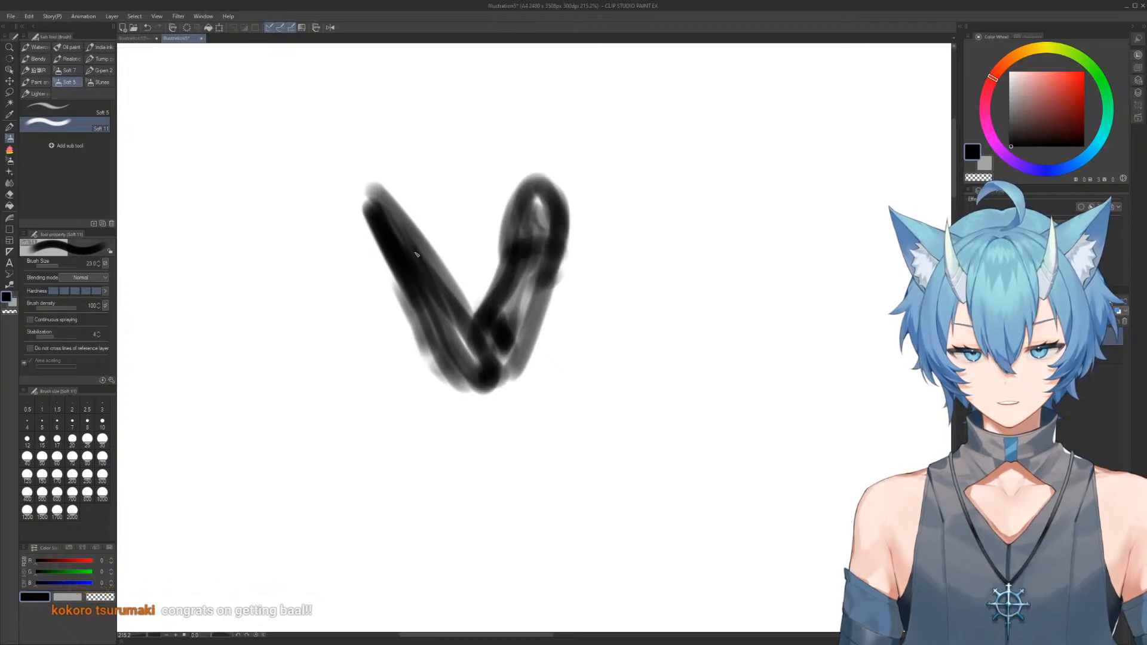
# Build a tapered palm block and short bent finger shapes at the upper end of the forearm
pyautogui.moveTo(373, 190)
pyautogui.keyDown('ctrl'); pyautogui.keyDown('alt'); pyautogui.mouseDown()
pyautogui.moveTo(352, 157)
pyautogui.moveTo(360, 218)
pyautogui.mouseUp(); pyautogui.keyUp('alt'); pyautogui.keyUp('ctrl')
pyautogui.moveTo(349, 152)
pyautogui.mouseDown()
pyautogui.moveTo(390, 152)
pyautogui.moveTo(381, 208)
pyautogui.moveTo(397, 157)
pyautogui.moveTo(395, 203)
pyautogui.moveTo(375, 153)
pyautogui.moveTo(367, 207)
pyautogui.moveTo(383, 151)
pyautogui.moveTo(461, 207)
pyautogui.mouseUp()
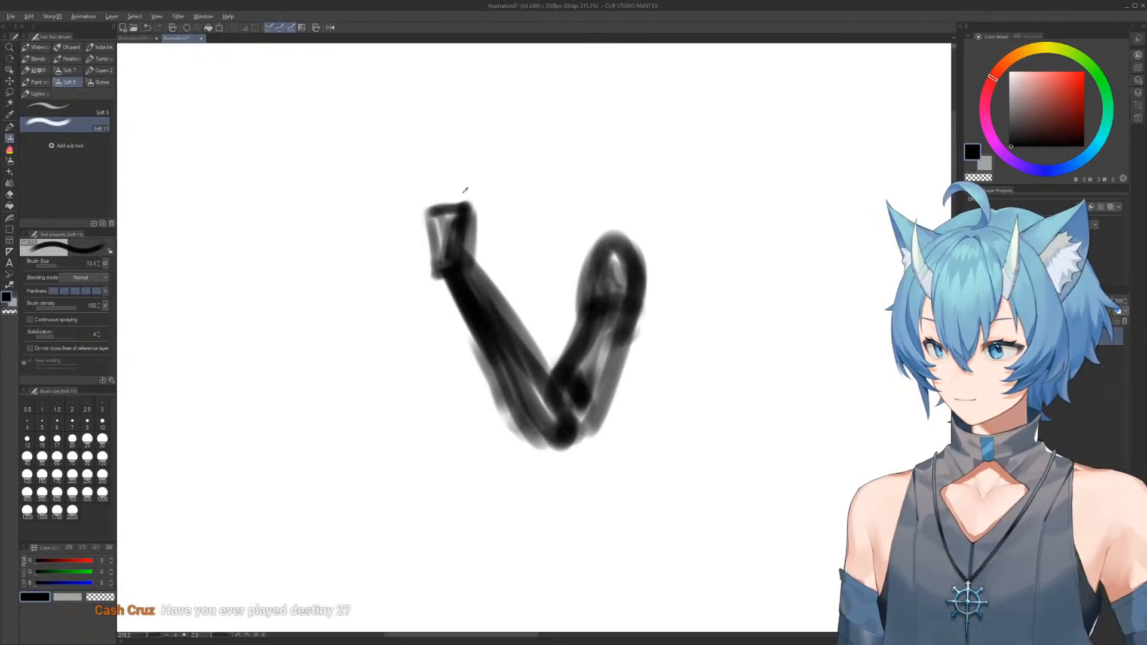
pyautogui.moveTo(471, 209)
pyautogui.mouseDown()
pyautogui.moveTo(437, 174)
pyautogui.moveTo(448, 208)
pyautogui.moveTo(445, 174)
pyautogui.mouseUp()
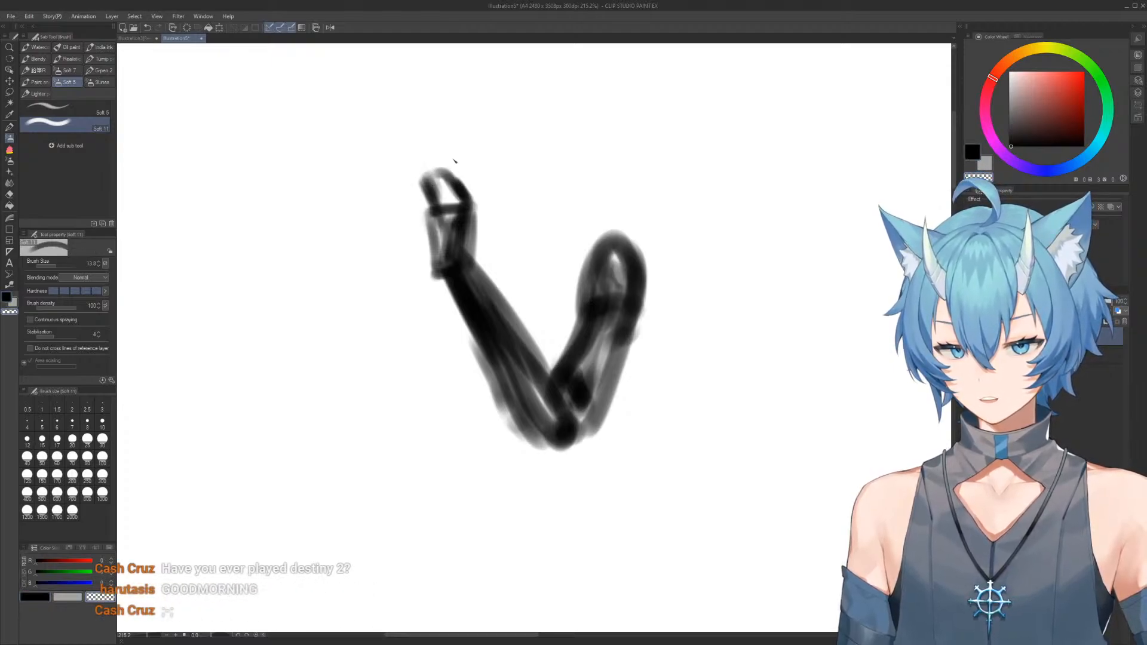
pyautogui.moveTo(444, 175)
pyautogui.mouseDown()
pyautogui.moveTo(469, 190)
pyautogui.moveTo(477, 216)
pyautogui.mouseUp()
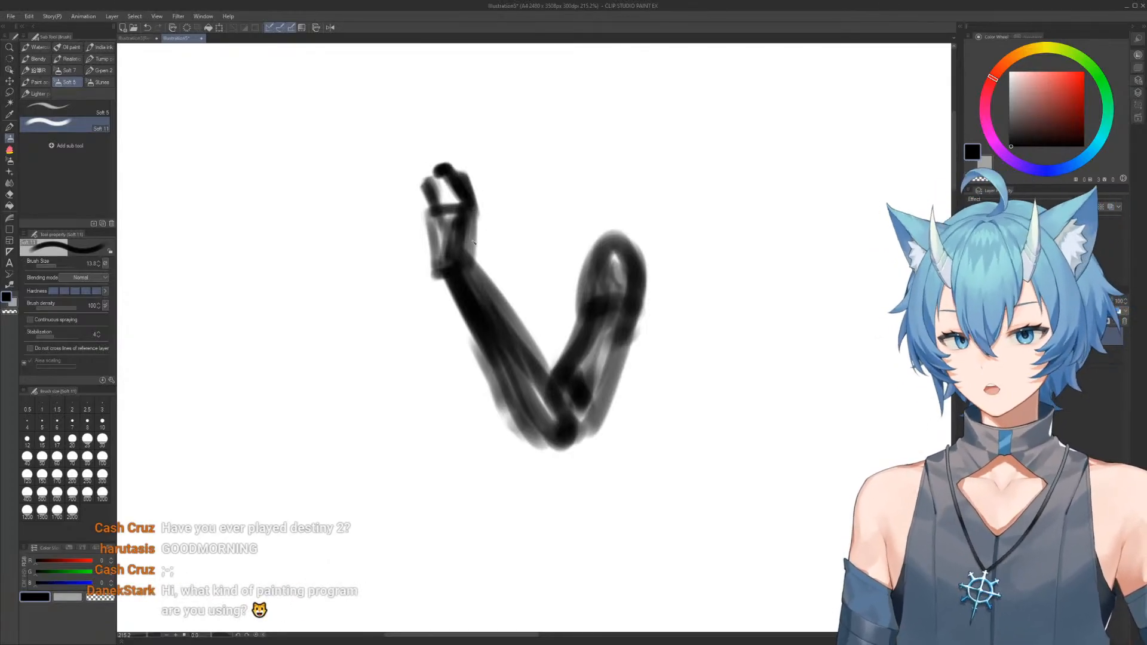
pyautogui.moveTo(467, 272); pyautogui.dragTo(480, 209)
# Define the forearm's inner edge from the wrist to the elbow crease with black and transparent strokes
pyautogui.moveTo(468, 168)
pyautogui.mouseDown()
pyautogui.moveTo(483, 224)
pyautogui.moveTo(473, 254)
pyautogui.moveTo(556, 368)
pyautogui.mouseUp()
pyautogui.press('c')
pyautogui.press('c')
pyautogui.moveTo(487, 260); pyautogui.dragTo(538, 340)
pyautogui.moveTo(478, 245); pyautogui.dragTo(547, 353)
# Trim the forearm's outer edge with transparent color and darken the contour and interior down to the elbow
pyautogui.press('c')
pyautogui.moveTo(473, 270); pyautogui.dragTo(561, 364)
pyautogui.moveTo(504, 303); pyautogui.dragTo(549, 384)
pyautogui.moveTo(498, 329); pyautogui.dragTo(551, 374)
pyautogui.press('c')
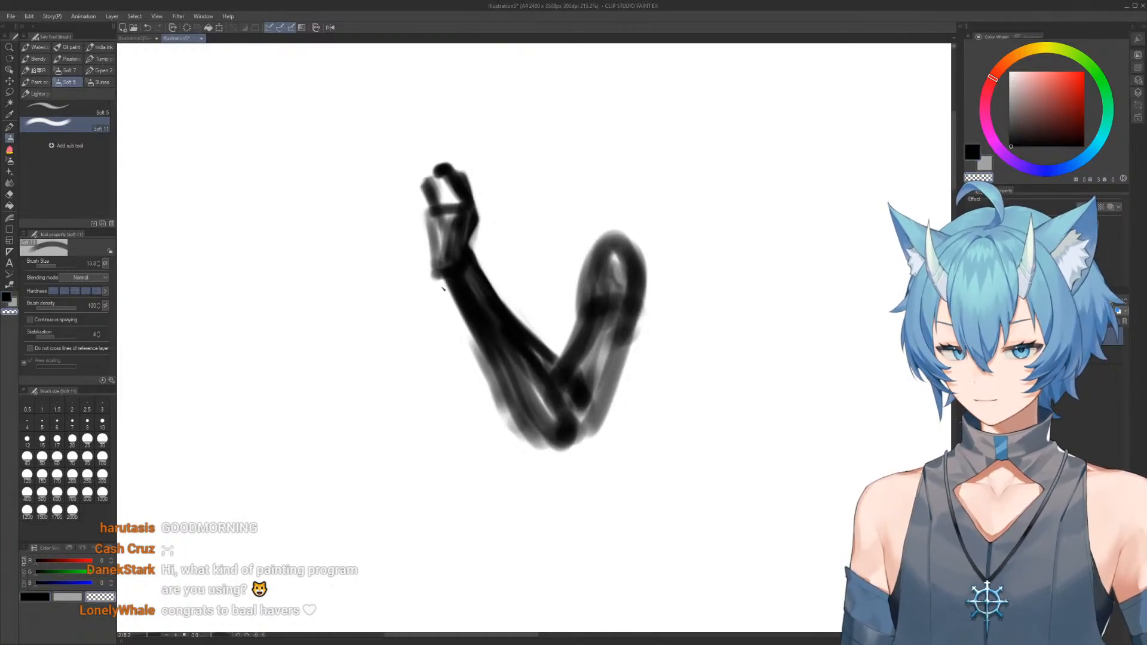
pyautogui.moveTo(445, 288); pyautogui.dragTo(502, 383)
pyautogui.moveTo(457, 302); pyautogui.dragTo(511, 403)
pyautogui.press('c')
pyautogui.moveTo(447, 277); pyautogui.dragTo(515, 389)
pyautogui.press('c')
pyautogui.moveTo(448, 325)
pyautogui.mouseDown()
pyautogui.moveTo(502, 397)
pyautogui.moveTo(522, 450)
pyautogui.mouseUp()
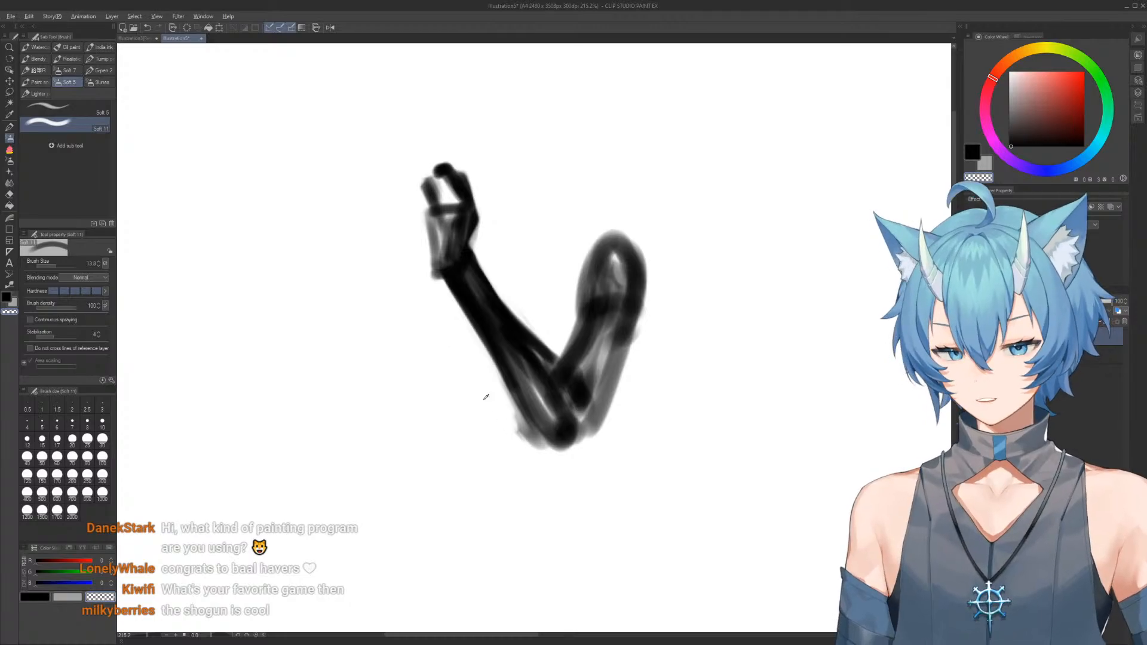
pyautogui.moveTo(503, 359); pyautogui.dragTo(544, 436)
pyautogui.press('c')
pyautogui.moveTo(495, 334); pyautogui.dragTo(557, 450)
pyautogui.moveTo(504, 341)
pyautogui.mouseDown()
pyautogui.moveTo(563, 442)
pyautogui.moveTo(526, 367)
pyautogui.moveTo(568, 403)
pyautogui.mouseUp()
# Trim the upper arm's inner edge and sharpen the elbow point with a smaller brush in black and transparent color
pyautogui.press('c')
pyautogui.moveTo(557, 267)
pyautogui.mouseDown()
pyautogui.moveTo(588, 285)
pyautogui.moveTo(585, 379)
pyautogui.moveTo(600, 402)
pyautogui.moveTo(615, 288)
pyautogui.moveTo(646, 326)
pyautogui.moveTo(616, 299)
pyautogui.mouseUp()
pyautogui.press('c')
pyautogui.press('[')
pyautogui.moveTo(571, 385)
pyautogui.mouseDown()
pyautogui.moveTo(610, 303)
pyautogui.moveTo(599, 291)
pyautogui.moveTo(594, 301)
pyautogui.moveTo(598, 266)
pyautogui.moveTo(591, 278)
pyautogui.moveTo(618, 259)
pyautogui.moveTo(637, 269)
pyautogui.moveTo(612, 223)
pyautogui.moveTo(635, 291)
pyautogui.moveTo(582, 442)
pyautogui.mouseUp()
pyautogui.press('c')
pyautogui.moveTo(508, 408); pyautogui.dragTo(572, 483)
pyautogui.press('c')
# Fill the upper arm and hand with solid black, rounding the shoulder cap and shaping the fingers
pyautogui.moveTo(518, 387)
pyautogui.mouseDown()
pyautogui.moveTo(559, 455)
pyautogui.moveTo(574, 451)
pyautogui.moveTo(560, 395)
pyautogui.moveTo(622, 263)
pyautogui.moveTo(608, 237)
pyautogui.moveTo(626, 263)
pyautogui.mouseUp()
pyautogui.keyDown('ctrl'); pyautogui.keyDown('alt'); pyautogui.moveTo(613, 250); pyautogui.dragTo(622, 250); pyautogui.keyUp('alt'); pyautogui.keyUp('ctrl')
pyautogui.moveTo(613, 229)
pyautogui.mouseDown()
pyautogui.moveTo(649, 253)
pyautogui.moveTo(657, 290)
pyautogui.mouseUp()
pyautogui.moveTo(630, 230)
pyautogui.mouseDown()
pyautogui.moveTo(650, 267)
pyautogui.moveTo(633, 335)
pyautogui.moveTo(612, 263)
pyautogui.moveTo(619, 382)
pyautogui.moveTo(592, 357)
pyautogui.moveTo(571, 412)
pyautogui.moveTo(600, 338)
pyautogui.mouseUp()
pyautogui.moveTo(487, 239)
pyautogui.keyDown('ctrl'); pyautogui.keyDown('alt'); pyautogui.mouseDown()
pyautogui.moveTo(459, 240)
pyautogui.moveTo(446, 216)
pyautogui.moveTo(441, 254)
pyautogui.moveTo(452, 244)
pyautogui.mouseUp(); pyautogui.keyUp('alt'); pyautogui.keyUp('ctrl')
pyautogui.moveTo(444, 200)
pyautogui.mouseDown()
pyautogui.moveTo(445, 183)
pyautogui.moveTo(459, 200)
pyautogui.moveTo(434, 180)
pyautogui.moveTo(435, 217)
pyautogui.mouseUp()
pyautogui.moveTo(420, 178); pyautogui.dragTo(438, 282)
# Clear the arm sketch from the canvas
pyautogui.press('c')
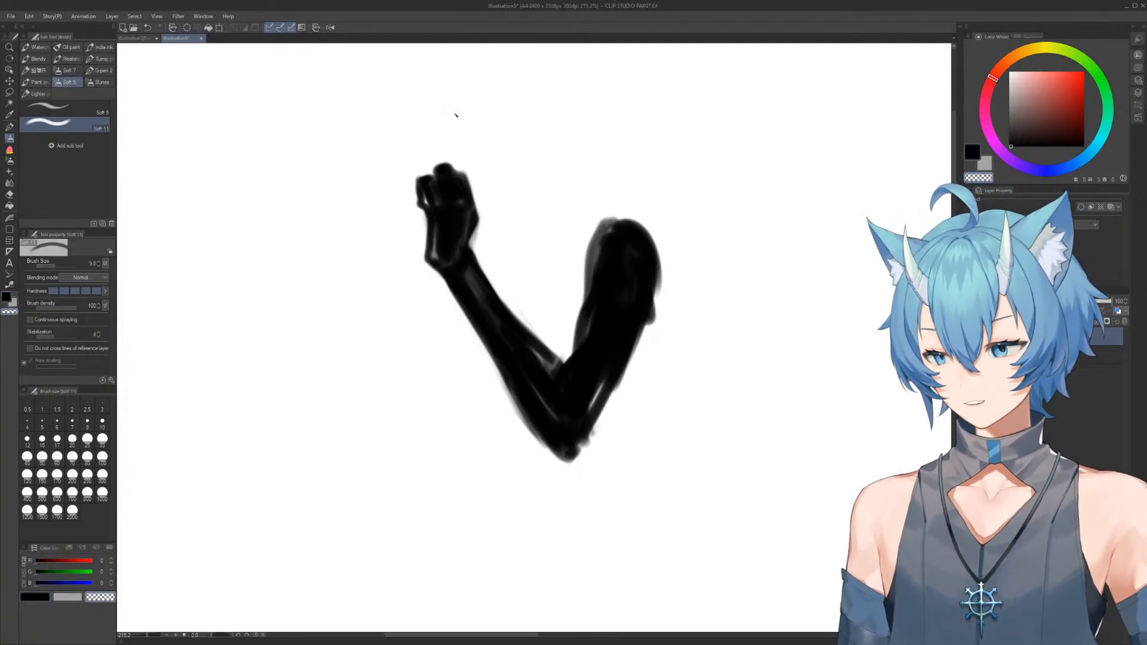
pyautogui.press('Delete')
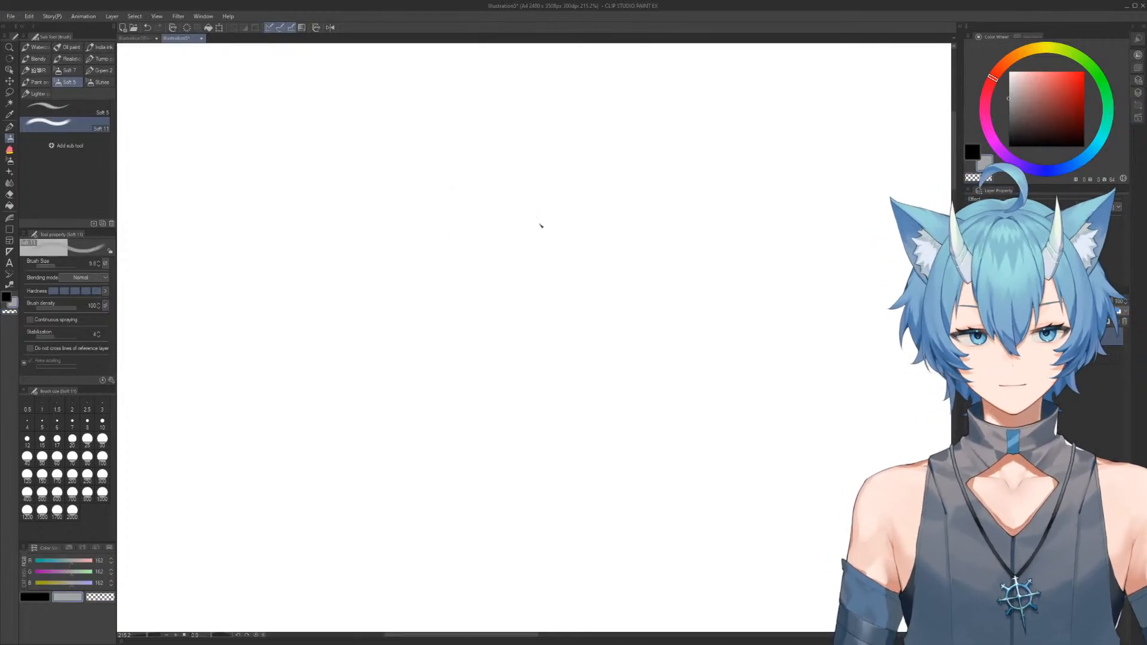
pyautogui.press('g')
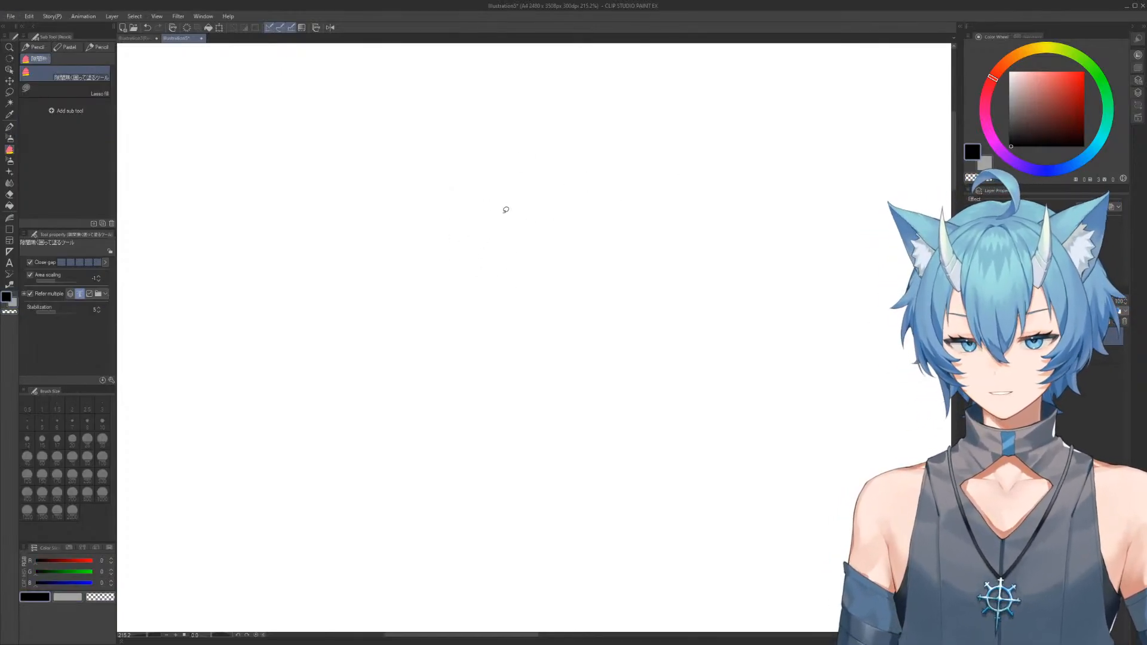
# Outline a diagonal limb with thin black strokes, using a rounded upper segment overlapped by a longer lower segment
pyautogui.press('b')
pyautogui.moveTo(504, 273)
pyautogui.mouseDown()
pyautogui.moveTo(484, 193)
pyautogui.moveTo(574, 259)
pyautogui.moveTo(593, 290)
pyautogui.mouseUp()
pyautogui.moveTo(484, 212); pyautogui.dragTo(562, 358)
pyautogui.moveTo(499, 266); pyautogui.dragTo(565, 367)
pyautogui.moveTo(512, 296)
pyautogui.mouseDown()
pyautogui.moveTo(538, 229)
pyautogui.moveTo(571, 258)
pyautogui.moveTo(608, 331)
pyautogui.moveTo(602, 385)
pyautogui.mouseUp()
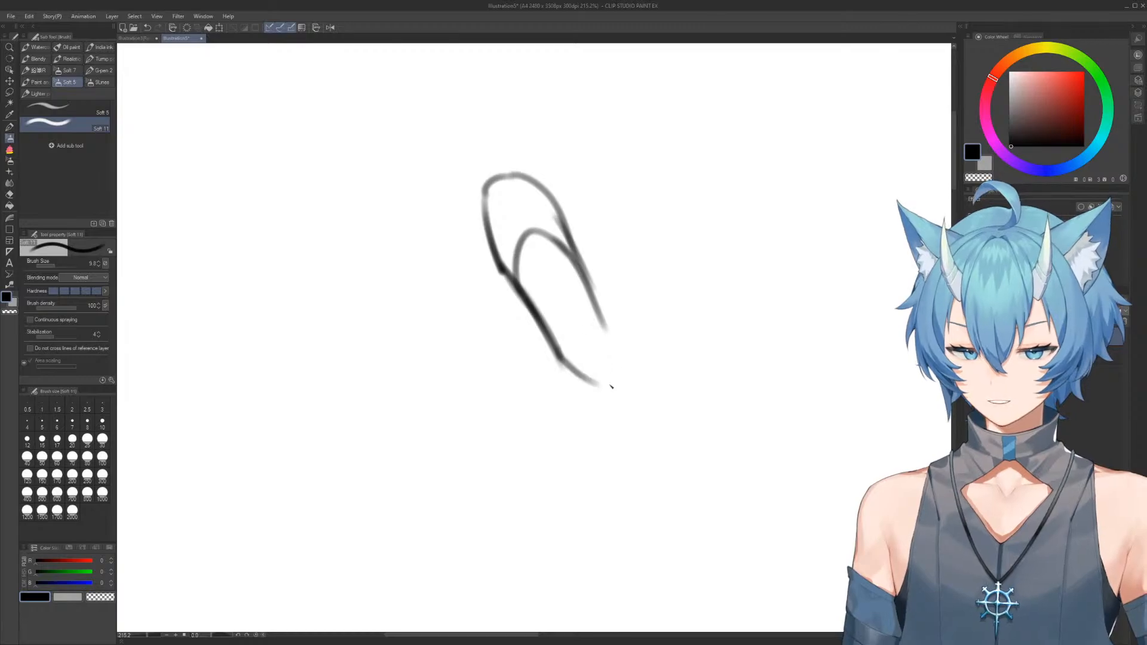
# Taper the limb's lower end to a narrow closed tip, undoing and redrawing the first end strokes
pyautogui.moveTo(595, 314)
pyautogui.mouseDown()
pyautogui.moveTo(611, 383)
pyautogui.moveTo(601, 405)
pyautogui.moveTo(643, 445)
pyautogui.mouseUp()
pyautogui.moveTo(614, 354); pyautogui.dragTo(641, 409)
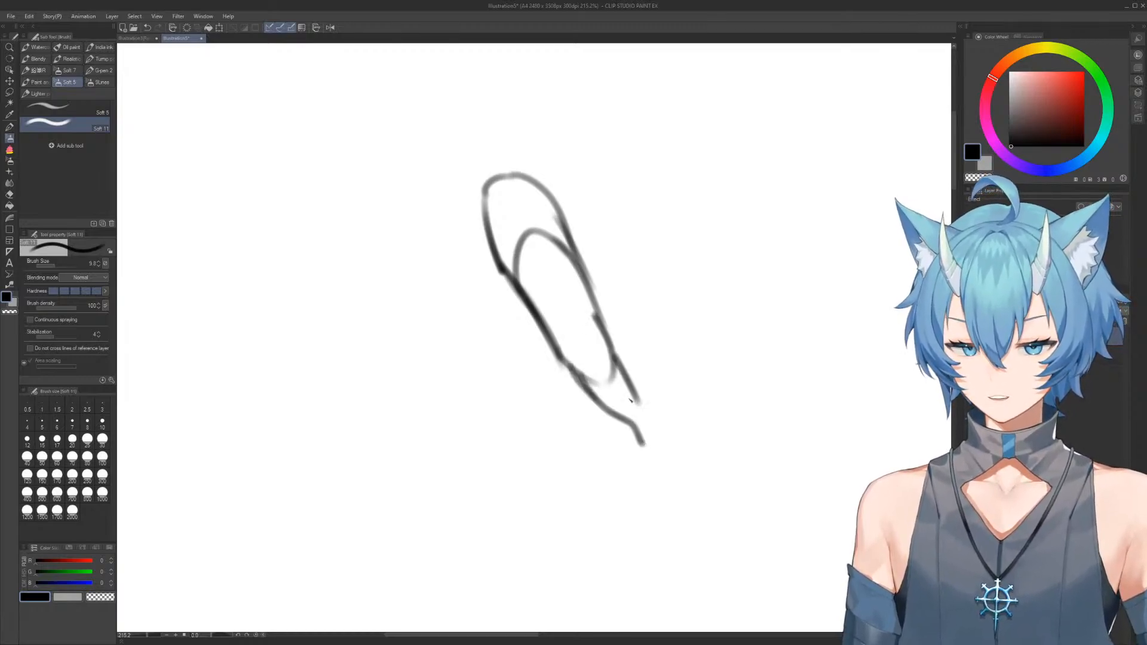
pyautogui.hotkey('ctrl', 'z')
pyautogui.hotkey('ctrl', 'z')
pyautogui.hotkey('ctrl', 'z')
pyautogui.moveTo(558, 357); pyautogui.dragTo(625, 442)
pyautogui.moveTo(609, 338); pyautogui.dragTo(636, 429)
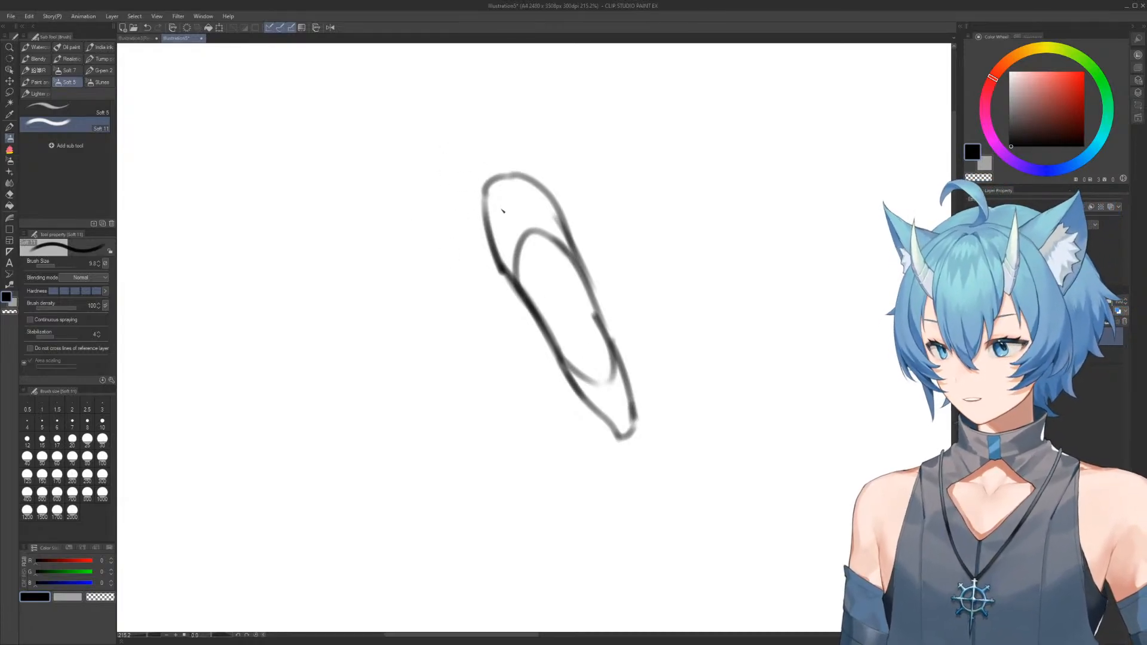
# Outline a rounded torso block beside the limb and a second splayed limb on its opposite side
pyautogui.moveTo(503, 174)
pyautogui.mouseDown()
pyautogui.moveTo(371, 196)
pyautogui.moveTo(388, 245)
pyautogui.moveTo(443, 270)
pyautogui.moveTo(481, 247)
pyautogui.moveTo(425, 257)
pyautogui.mouseUp()
pyautogui.moveTo(499, 239); pyautogui.dragTo(459, 250)
pyautogui.moveTo(393, 165)
pyautogui.mouseDown()
pyautogui.moveTo(370, 190)
pyautogui.moveTo(353, 307)
pyautogui.mouseUp()
pyautogui.moveTo(365, 197); pyautogui.dragTo(309, 298)
pyautogui.moveTo(394, 253); pyautogui.dragTo(339, 351)
pyautogui.moveTo(299, 317)
pyautogui.mouseDown()
pyautogui.moveTo(338, 347)
pyautogui.moveTo(276, 358)
pyautogui.moveTo(259, 397)
pyautogui.moveTo(343, 345)
pyautogui.moveTo(410, 258)
pyautogui.mouseUp()
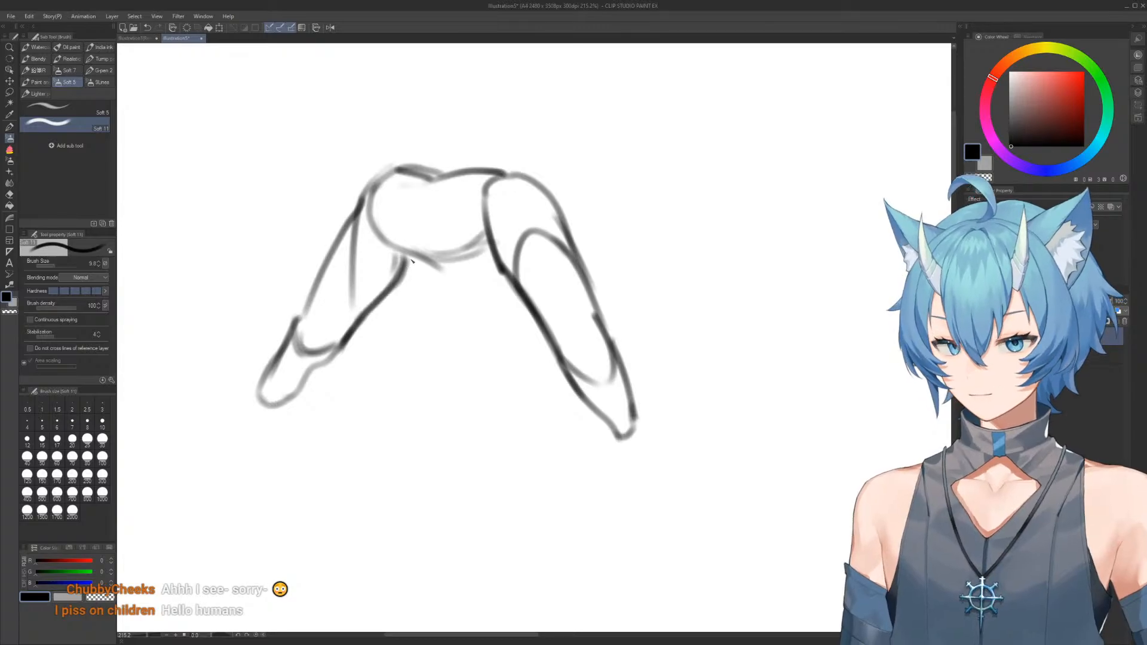
# Add a curved centre line down the torso block and a large oval overlapping its upper edge
pyautogui.moveTo(427, 180)
pyautogui.mouseDown()
pyautogui.moveTo(431, 251)
pyautogui.moveTo(486, 253)
pyautogui.mouseUp()
pyautogui.moveTo(383, 174)
pyautogui.mouseDown()
pyautogui.moveTo(481, 182)
pyautogui.moveTo(401, 115)
pyautogui.mouseUp()
pyautogui.moveTo(478, 130); pyautogui.dragTo(484, 168)
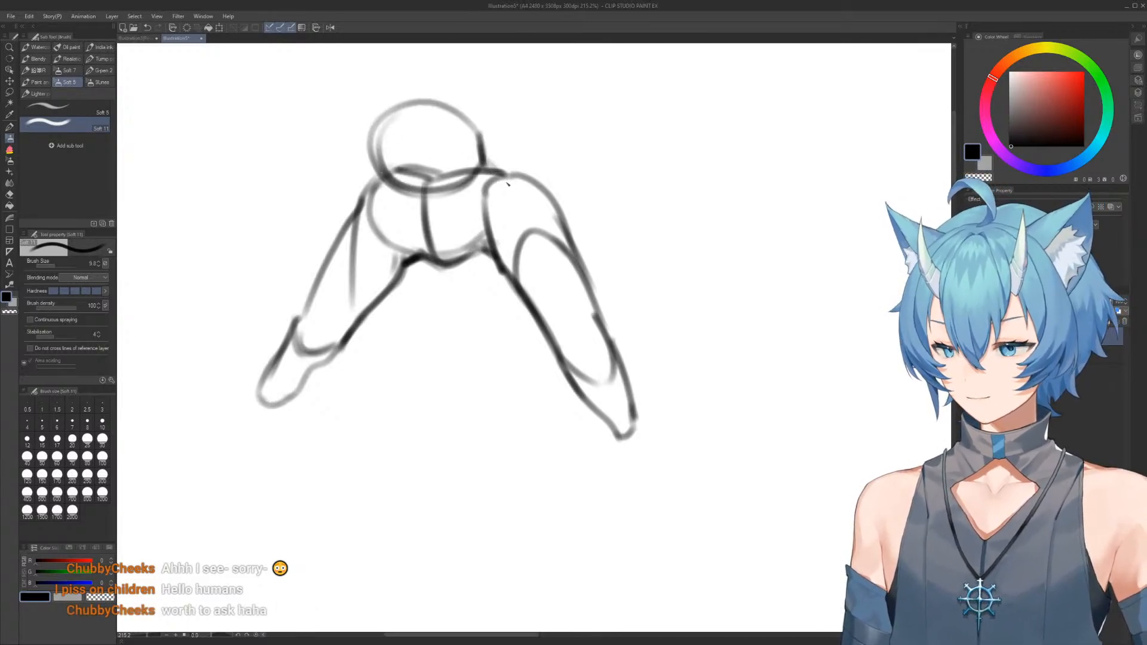
# Erase the oval above the torso and move the right limb inward to narrow the torso block
pyautogui.press('e')
pyautogui.moveTo(377, 129)
pyautogui.mouseDown()
pyautogui.moveTo(489, 128)
pyautogui.moveTo(522, 141)
pyautogui.moveTo(499, 341)
pyautogui.moveTo(541, 132)
pyautogui.mouseUp()
pyautogui.press('m')
pyautogui.moveTo(575, 264); pyautogui.dragTo(543, 266)
pyautogui.click(635, 106)
pyautogui.press('e')
pyautogui.moveTo(438, 153); pyautogui.dragTo(469, 154)
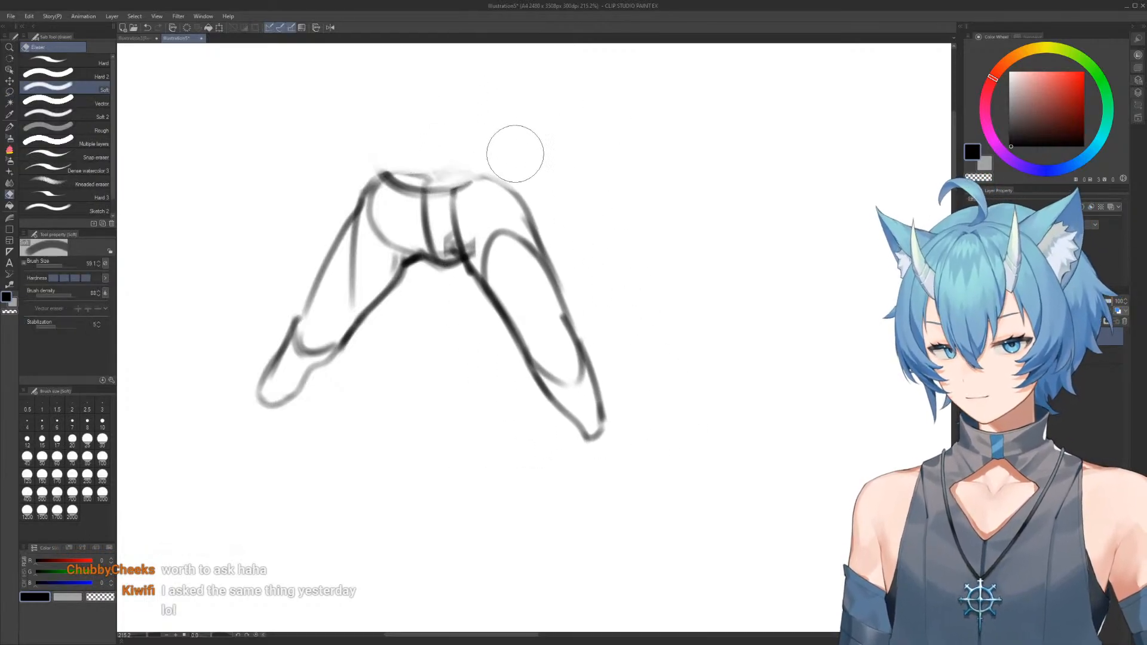
# Redraw the torso's upper opening as a shallow ellipse and clean its lower right corner with transparent color
pyautogui.press('b')
pyautogui.moveTo(386, 176)
pyautogui.mouseDown()
pyautogui.moveTo(508, 185)
pyautogui.moveTo(528, 216)
pyautogui.moveTo(460, 173)
pyautogui.mouseUp()
pyautogui.press('c')
pyautogui.moveTo(423, 260)
pyautogui.mouseDown()
pyautogui.moveTo(449, 273)
pyautogui.moveTo(464, 263)
pyautogui.moveTo(446, 254)
pyautogui.moveTo(458, 251)
pyautogui.mouseUp()
pyautogui.press('c')
pyautogui.press('c')
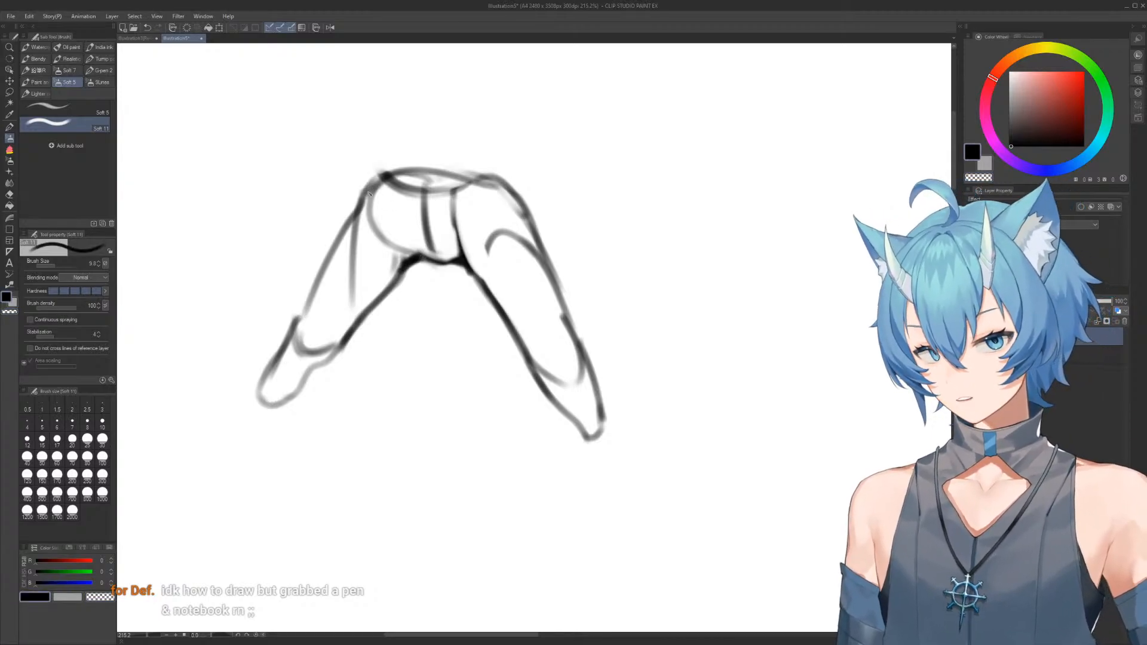
# Reinforce the torso's left edge and add curved cross-contours for a form rising above it
pyautogui.moveTo(379, 182); pyautogui.dragTo(401, 246)
pyautogui.moveTo(376, 185)
pyautogui.mouseDown()
pyautogui.moveTo(416, 254)
pyautogui.moveTo(377, 214)
pyautogui.moveTo(411, 252)
pyautogui.moveTo(447, 254)
pyautogui.mouseUp()
pyautogui.moveTo(383, 147); pyautogui.dragTo(447, 206)
pyautogui.moveTo(379, 147)
pyautogui.mouseDown()
pyautogui.moveTo(445, 166)
pyautogui.moveTo(359, 197)
pyautogui.mouseUp()
pyautogui.moveTo(373, 141)
pyautogui.mouseDown()
pyautogui.moveTo(414, 210)
pyautogui.moveTo(348, 182)
pyautogui.moveTo(354, 218)
pyautogui.moveTo(368, 202)
pyautogui.moveTo(352, 187)
pyautogui.moveTo(349, 148)
pyautogui.mouseUp()
pyautogui.press('c')
pyautogui.press('c')
pyautogui.press('c')
pyautogui.press('c')
pyautogui.moveTo(366, 199)
pyautogui.mouseDown()
pyautogui.moveTo(367, 144)
pyautogui.moveTo(431, 137)
pyautogui.moveTo(466, 174)
pyautogui.mouseUp()
pyautogui.hotkey('ctrl', 'z')
pyautogui.hotkey('ctrl', 'z')
# Close the form above the torso with a dome and connect its dark side lines down into the torso
pyautogui.moveTo(357, 146)
pyautogui.mouseDown()
pyautogui.moveTo(371, 123)
pyautogui.moveTo(349, 130)
pyautogui.mouseUp()
pyautogui.moveTo(440, 142); pyautogui.dragTo(462, 199)
pyautogui.moveTo(361, 155)
pyautogui.mouseDown()
pyautogui.moveTo(369, 199)
pyautogui.moveTo(419, 250)
pyautogui.mouseUp()
# Erase the splayed left limb and draw a new outer edge running steeply down from the torso's left side
pyautogui.press('e')
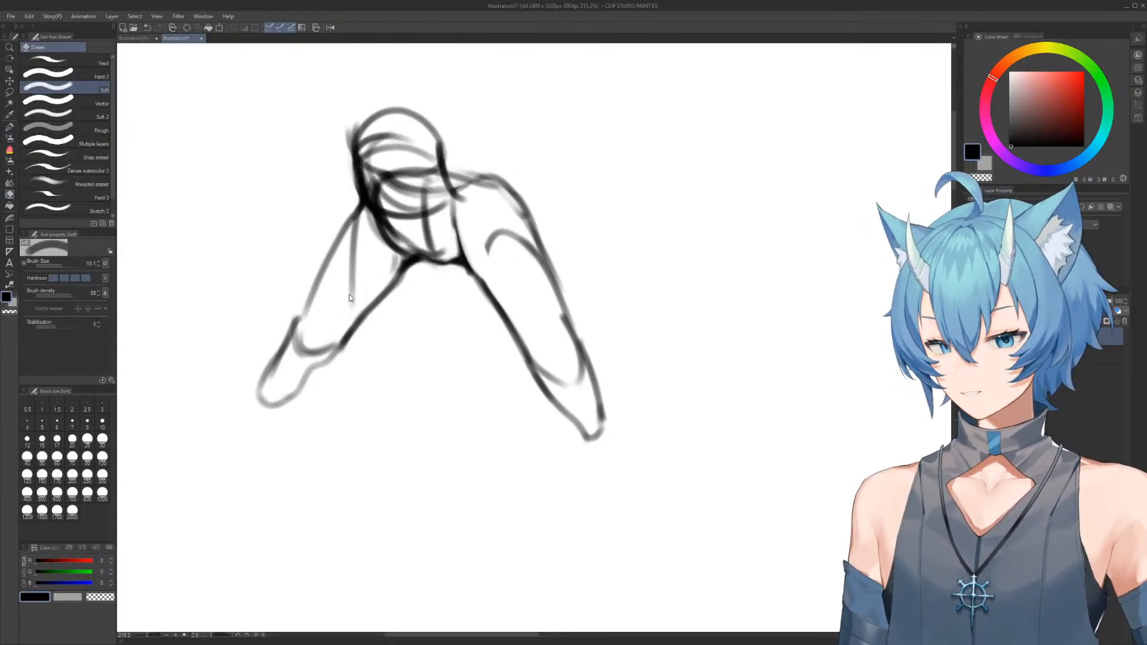
pyautogui.moveTo(295, 389)
pyautogui.mouseDown()
pyautogui.moveTo(304, 362)
pyautogui.moveTo(357, 303)
pyautogui.moveTo(395, 348)
pyautogui.mouseUp()
pyautogui.press('b')
pyautogui.moveTo(352, 188); pyautogui.dragTo(376, 266)
pyautogui.moveTo(354, 188)
pyautogui.mouseDown()
pyautogui.moveTo(420, 359)
pyautogui.moveTo(454, 355)
pyautogui.mouseUp()
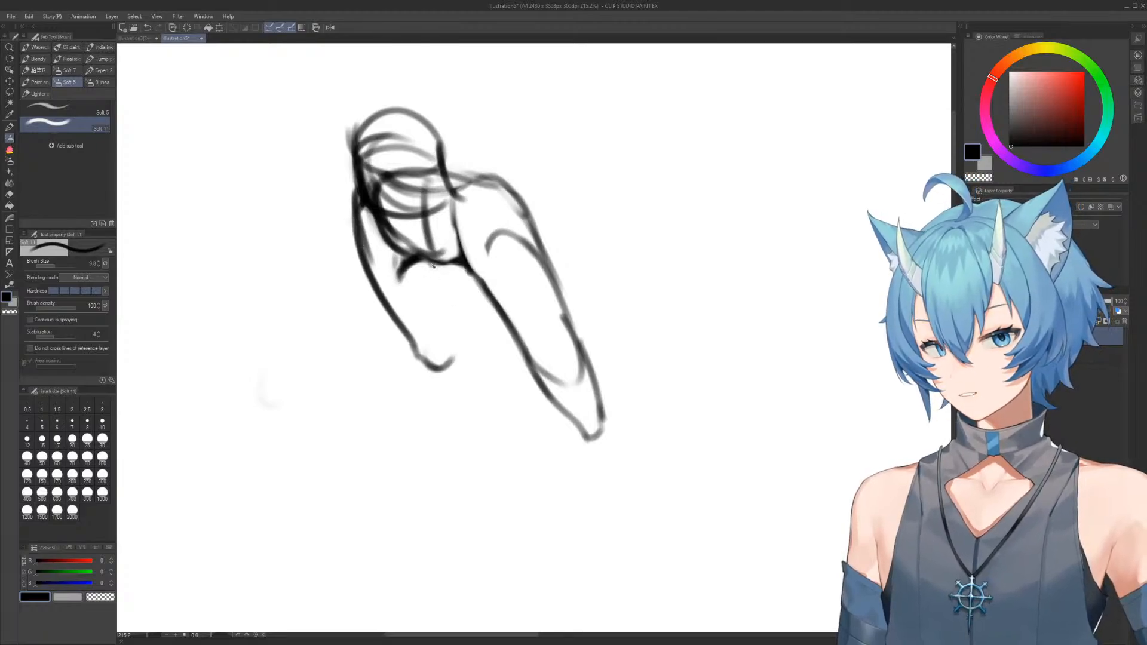
# Draw the new left limb's curved inner edge and erase the hooked end of its outer edge
pyautogui.moveTo(435, 266); pyautogui.dragTo(454, 335)
pyautogui.press('e')
pyautogui.moveTo(413, 285)
pyautogui.mouseDown()
pyautogui.moveTo(404, 279)
pyautogui.moveTo(422, 286)
pyautogui.moveTo(428, 261)
pyautogui.moveTo(442, 289)
pyautogui.moveTo(433, 308)
pyautogui.moveTo(457, 334)
pyautogui.mouseUp()
pyautogui.press('b')
pyautogui.press('e')
pyautogui.press('b')
pyautogui.moveTo(439, 269)
pyautogui.mouseDown()
pyautogui.moveTo(468, 370)
pyautogui.moveTo(417, 341)
pyautogui.mouseUp()
pyautogui.press('e')
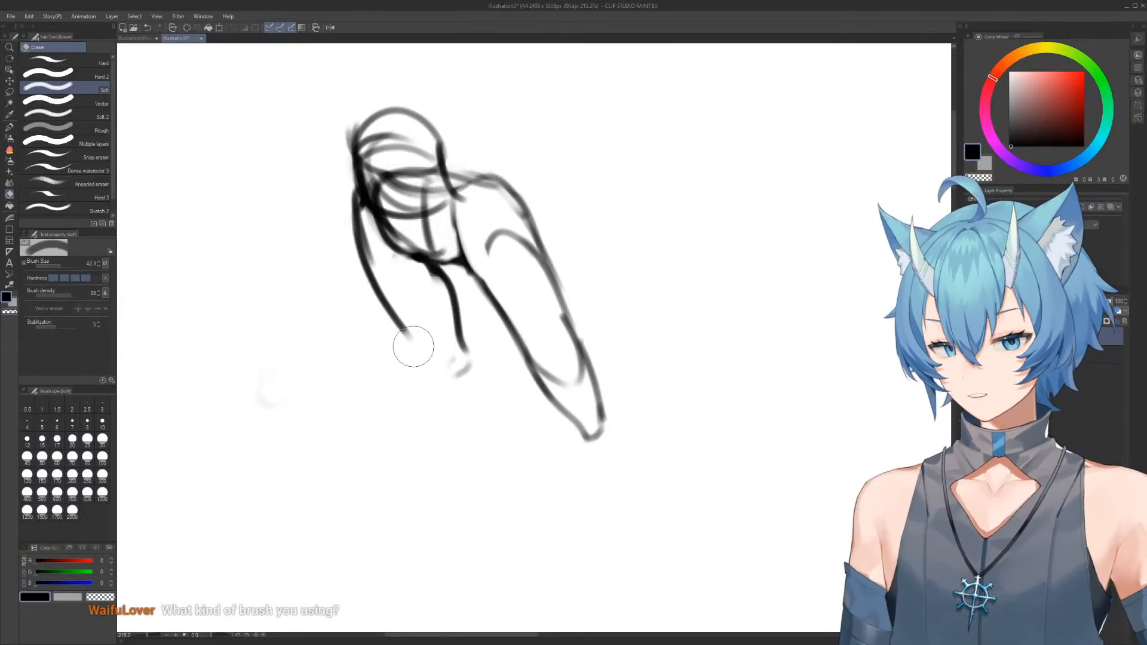
# Extend the left limb into a narrow tapered end with short black strokes
pyautogui.press('b')
pyautogui.moveTo(387, 305)
pyautogui.mouseDown()
pyautogui.moveTo(420, 375)
pyautogui.moveTo(458, 391)
pyautogui.moveTo(437, 373)
pyautogui.moveTo(449, 395)
pyautogui.moveTo(466, 391)
pyautogui.moveTo(456, 375)
pyautogui.moveTo(456, 412)
pyautogui.mouseUp()
pyautogui.press('e')
pyautogui.press('b')
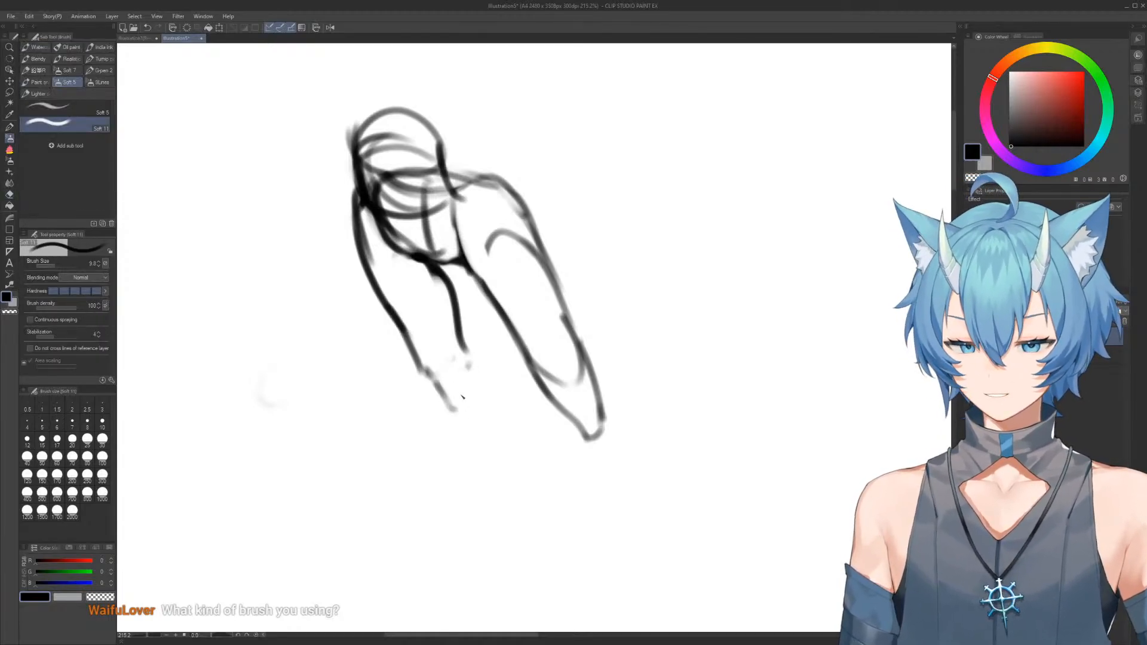
pyautogui.moveTo(467, 355); pyautogui.dragTo(480, 389)
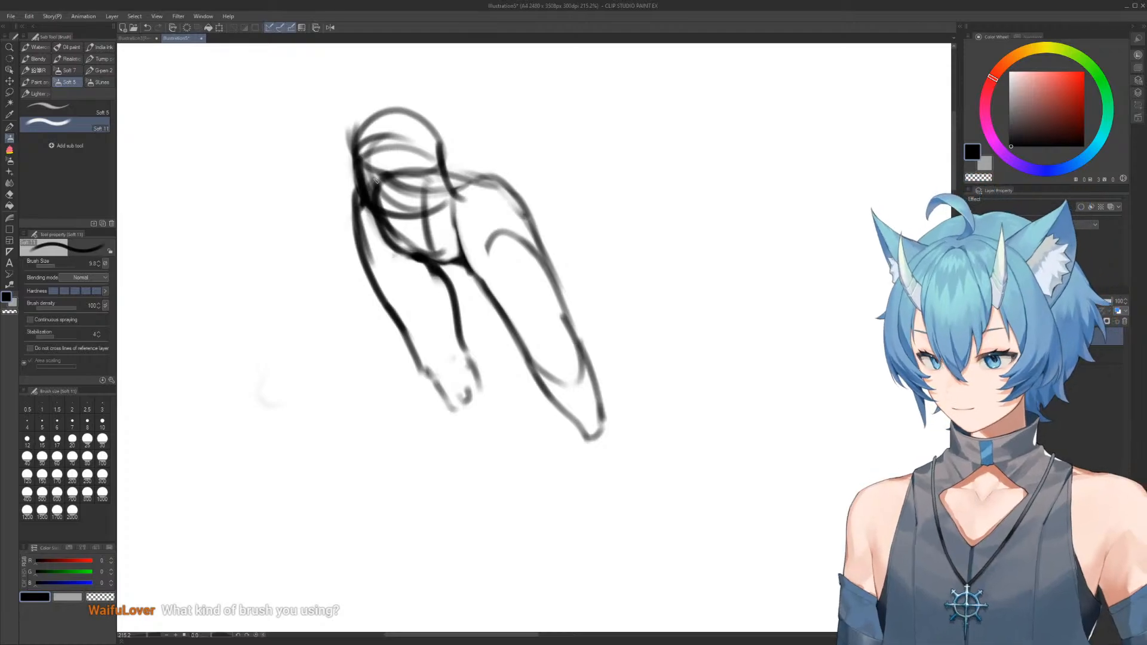
# Erase the domed form above the torso and redraw the torso's upper edge as one broad curve
pyautogui.moveTo(425, 171)
pyautogui.mouseDown()
pyautogui.moveTo(406, 198)
pyautogui.moveTo(377, 160)
pyautogui.moveTo(331, 244)
pyautogui.moveTo(349, 169)
pyautogui.moveTo(433, 157)
pyautogui.mouseUp()
pyautogui.press('e')
pyautogui.press('b')
pyautogui.moveTo(355, 181)
pyautogui.mouseDown()
pyautogui.moveTo(346, 293)
pyautogui.moveTo(351, 179)
pyautogui.moveTo(441, 179)
pyautogui.moveTo(516, 262)
pyautogui.mouseUp()
pyautogui.press('e')
pyautogui.press('b')
# Erase the construction lines inside the torso and redraw the right limb's outer edge as one long sloping curve
pyautogui.moveTo(449, 180)
pyautogui.mouseDown()
pyautogui.moveTo(461, 226)
pyautogui.moveTo(474, 220)
pyautogui.moveTo(455, 184)
pyautogui.moveTo(481, 248)
pyautogui.moveTo(547, 325)
pyautogui.mouseUp()
pyautogui.press('e')
pyautogui.press('b')
pyautogui.press('e')
pyautogui.press('b')
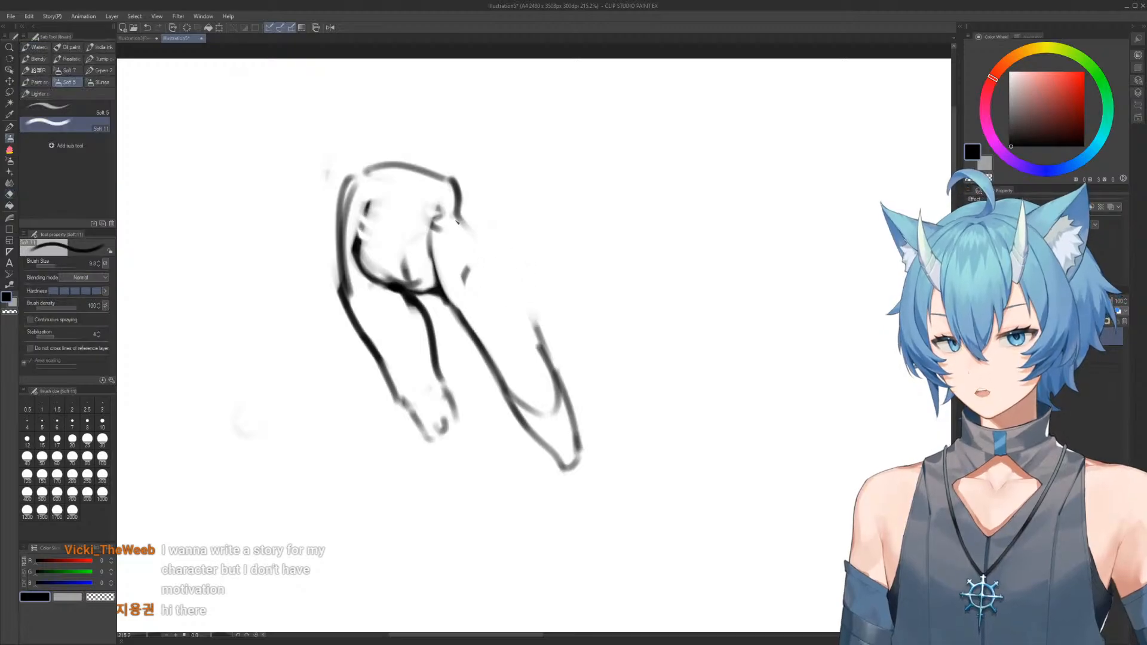
pyautogui.moveTo(453, 217); pyautogui.dragTo(538, 336)
# Erase the left limb's short tapered end and redraw both its edges longer with black strokes
pyautogui.press('e')
pyautogui.moveTo(422, 372)
pyautogui.mouseDown()
pyautogui.moveTo(444, 395)
pyautogui.moveTo(404, 381)
pyautogui.moveTo(367, 339)
pyautogui.moveTo(388, 388)
pyautogui.mouseUp()
pyautogui.press('b')
pyautogui.moveTo(345, 294)
pyautogui.mouseDown()
pyautogui.moveTo(383, 378)
pyautogui.moveTo(466, 472)
pyautogui.moveTo(461, 463)
pyautogui.mouseUp()
pyautogui.press('e')
pyautogui.press('b')
pyautogui.moveTo(438, 362); pyautogui.dragTo(470, 463)
pyautogui.moveTo(473, 330); pyautogui.dragTo(489, 281)
pyautogui.moveTo(546, 431)
pyautogui.mouseDown()
pyautogui.moveTo(527, 237)
pyautogui.moveTo(529, 252)
pyautogui.mouseUp()
pyautogui.moveTo(488, 101)
pyautogui.mouseDown()
pyautogui.moveTo(532, 345)
pyautogui.moveTo(557, 347)
pyautogui.mouseUp()
pyautogui.moveTo(522, 230); pyautogui.dragTo(507, 179)
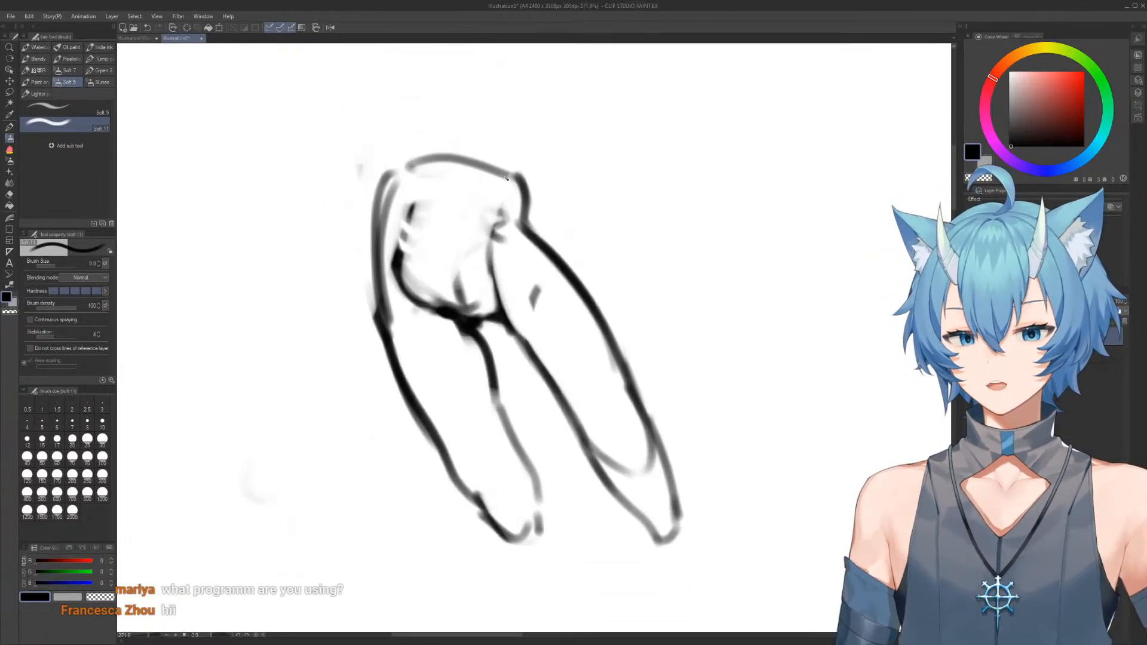
# Erase the torso's upper edge and upper corners, and redraw its left side as one line
pyautogui.press('e')
pyautogui.moveTo(360, 238)
pyautogui.mouseDown()
pyautogui.moveTo(398, 140)
pyautogui.moveTo(419, 163)
pyautogui.moveTo(423, 223)
pyautogui.mouseUp()
pyautogui.press('b')
pyautogui.moveTo(403, 266); pyautogui.dragTo(392, 201)
pyautogui.moveTo(389, 268); pyautogui.dragTo(401, 176)
pyautogui.press('e')
pyautogui.moveTo(427, 141); pyautogui.dragTo(536, 181)
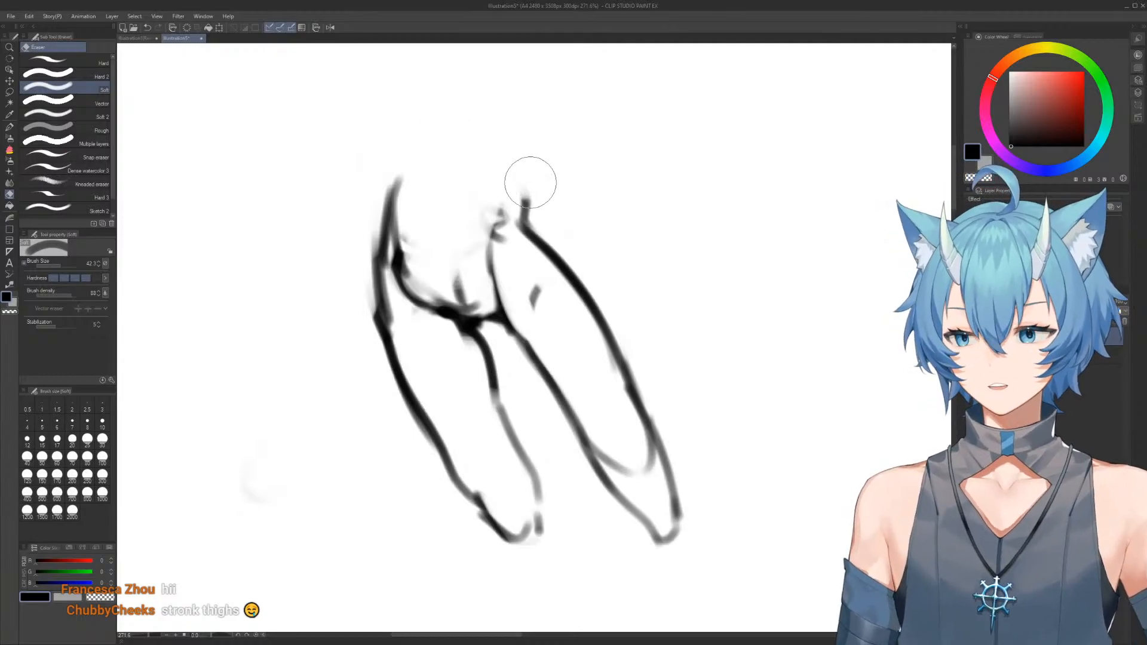
# Draw a raised, angled upper edge for the torso and a short right side down to the waist
pyautogui.press('b')
pyautogui.moveTo(390, 176)
pyautogui.mouseDown()
pyautogui.moveTo(450, 138)
pyautogui.moveTo(510, 149)
pyautogui.moveTo(517, 201)
pyautogui.moveTo(526, 153)
pyautogui.moveTo(439, 130)
pyautogui.moveTo(456, 135)
pyautogui.moveTo(388, 176)
pyautogui.moveTo(393, 220)
pyautogui.mouseUp()
pyautogui.press('e')
pyautogui.press('b')
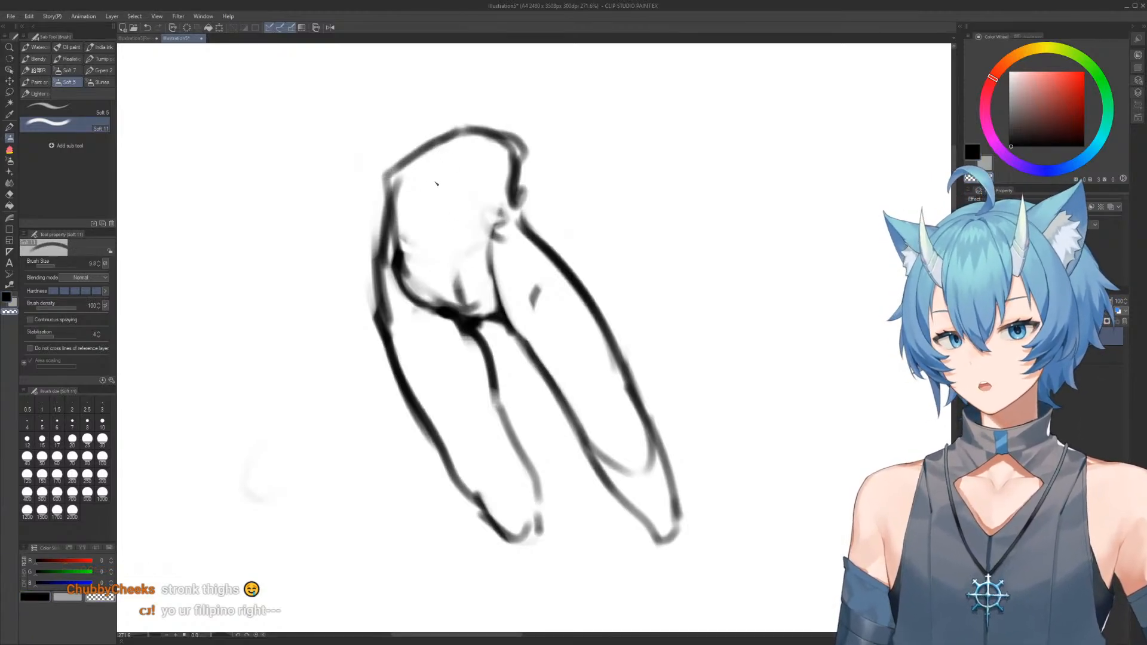
# Draw a curved centre line down the torso to the crotch and clean up the rough marks around its lower end
pyautogui.press('c')
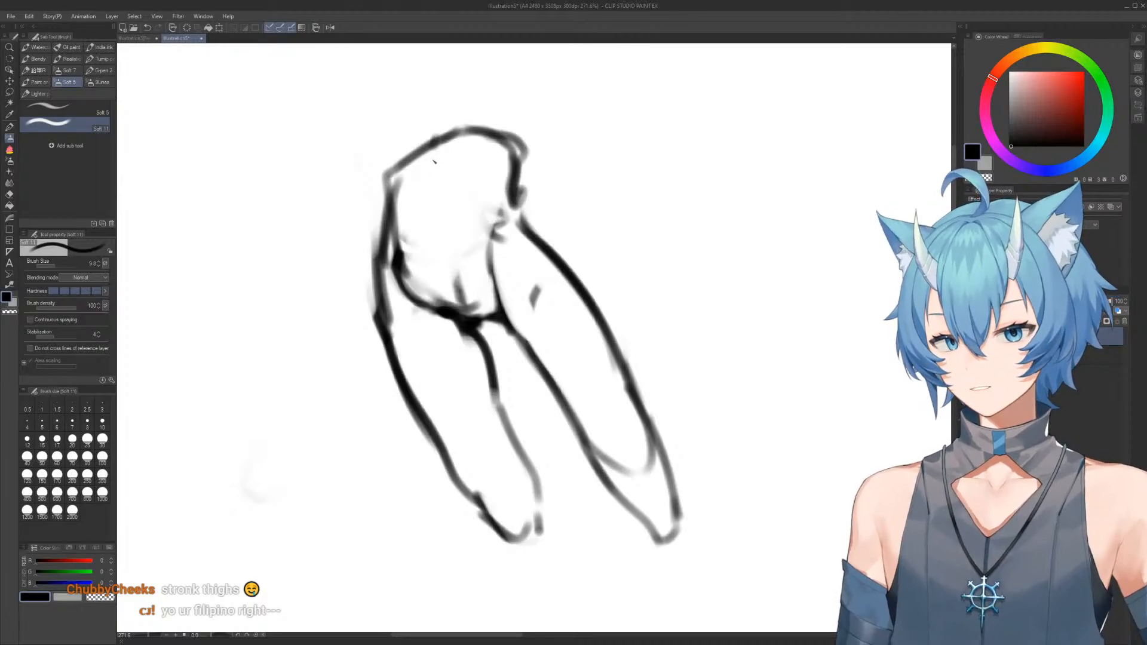
pyautogui.moveTo(435, 142); pyautogui.dragTo(468, 310)
pyautogui.press('e')
pyautogui.moveTo(461, 265)
pyautogui.keyDown('ctrl'); pyautogui.keyDown('alt'); pyautogui.mouseDown()
pyautogui.moveTo(444, 265)
pyautogui.moveTo(481, 301)
pyautogui.moveTo(433, 299)
pyautogui.moveTo(454, 317)
pyautogui.moveTo(468, 325)
pyautogui.moveTo(492, 312)
pyautogui.moveTo(486, 325)
pyautogui.moveTo(504, 294)
pyautogui.mouseUp(); pyautogui.keyUp('alt'); pyautogui.keyUp('ctrl')
pyautogui.press('b')
pyautogui.press('e')
pyautogui.press('b')
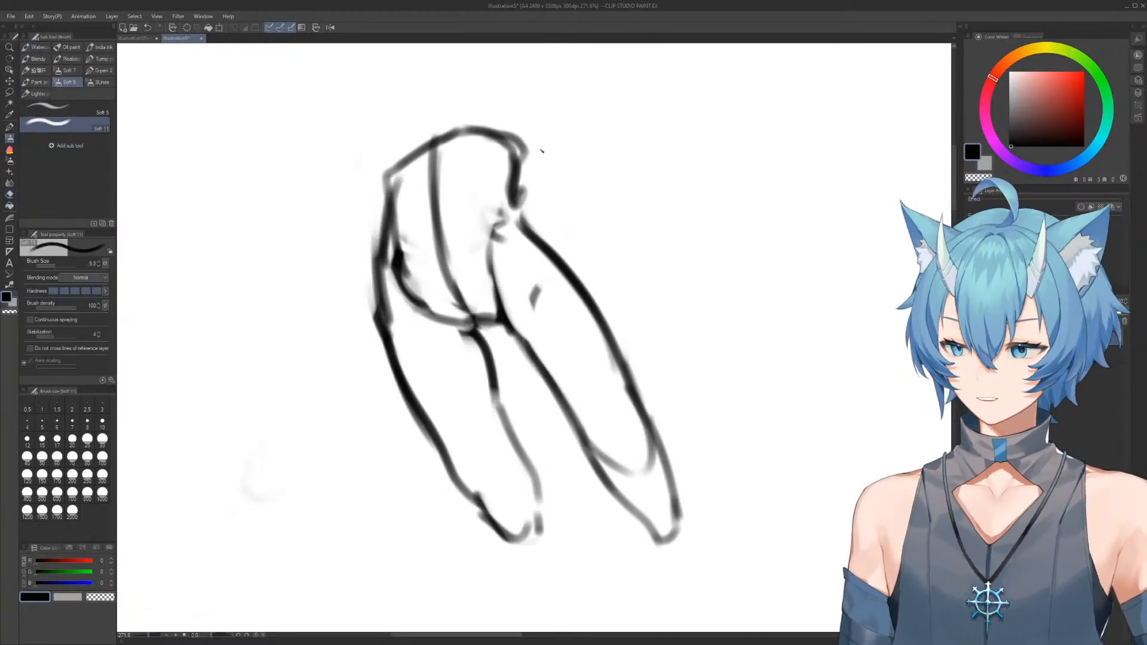
# Erase the right limb's pointed tip and close it with a short blunt edge
pyautogui.press('e')
pyautogui.moveTo(635, 541)
pyautogui.mouseDown()
pyautogui.moveTo(676, 548)
pyautogui.moveTo(656, 540)
pyautogui.moveTo(687, 502)
pyautogui.moveTo(669, 486)
pyautogui.moveTo(657, 514)
pyautogui.moveTo(663, 465)
pyautogui.mouseUp()
pyautogui.press('b')
# Erase the doubled line along the left hip and redraw the contour from the waist into the thigh
pyautogui.press('e')
pyautogui.moveTo(366, 230); pyautogui.dragTo(373, 369)
pyautogui.press('b')
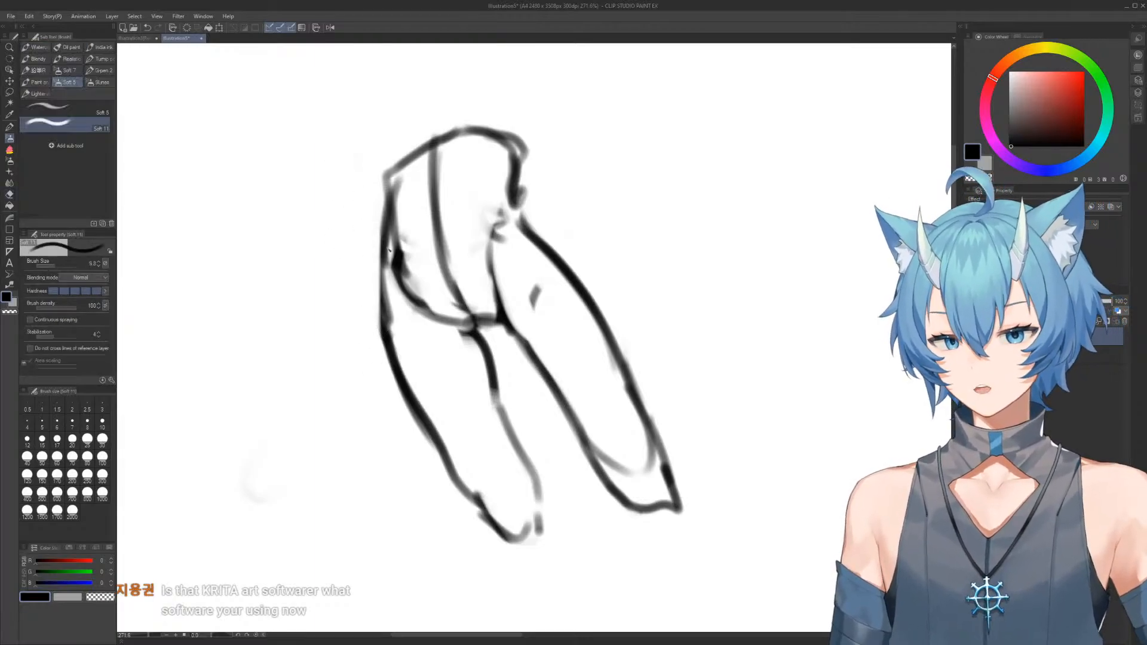
pyautogui.moveTo(399, 222)
pyautogui.mouseDown()
pyautogui.moveTo(386, 337)
pyautogui.moveTo(377, 209)
pyautogui.moveTo(385, 352)
pyautogui.mouseUp()
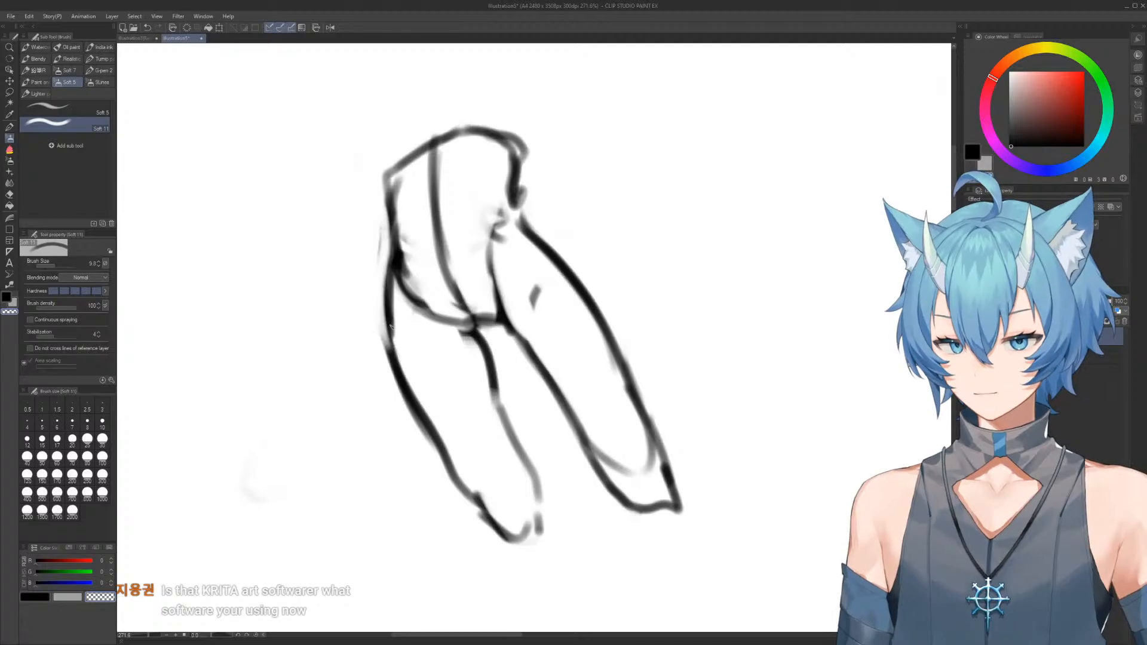
pyautogui.moveTo(382, 300); pyautogui.dragTo(392, 394)
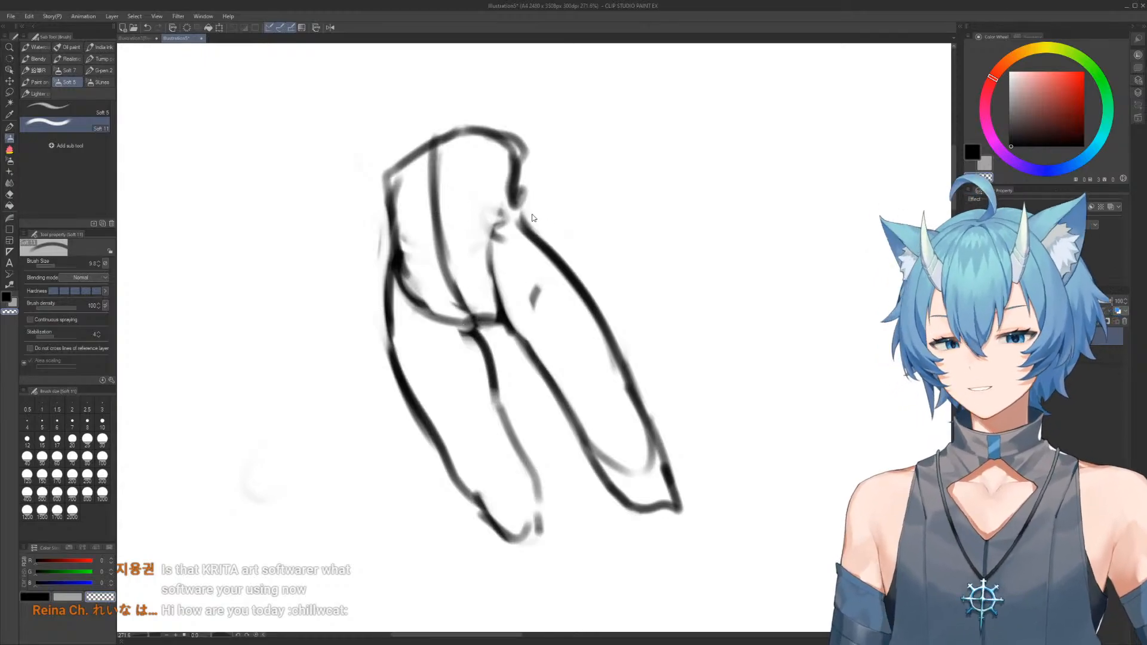
# Clean up the rough strokes at the right waist and hip junction with transparent brush strokes
pyautogui.keyDown('alt'); pyautogui.click(533, 227); pyautogui.keyUp('alt')
pyautogui.moveTo(517, 182); pyautogui.dragTo(513, 219)
pyautogui.moveTo(513, 212); pyautogui.dragTo(534, 226)
pyautogui.press('c')
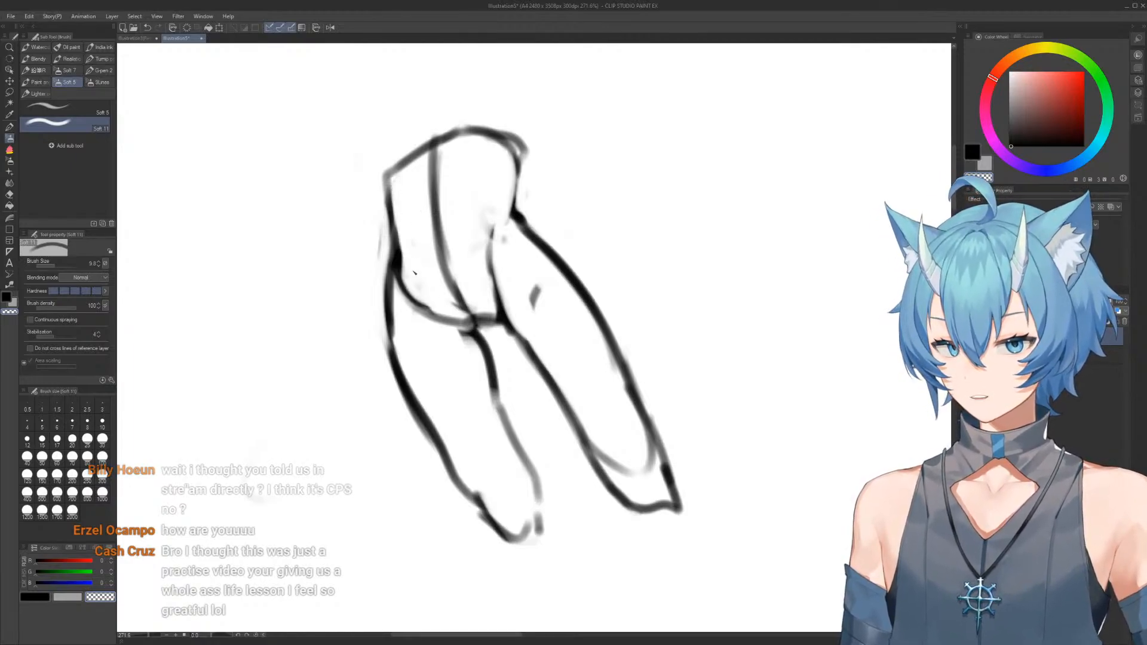
# Remove the heavy curved line between the left hip and the crotch with transparent strokes
pyautogui.moveTo(418, 303)
pyautogui.mouseDown()
pyautogui.moveTo(459, 327)
pyautogui.moveTo(488, 376)
pyautogui.mouseUp()
pyautogui.moveTo(457, 323)
pyautogui.mouseDown()
pyautogui.moveTo(483, 360)
pyautogui.moveTo(478, 330)
pyautogui.moveTo(500, 322)
pyautogui.moveTo(408, 288)
pyautogui.moveTo(400, 295)
pyautogui.mouseUp()
pyautogui.press('c')
pyautogui.press('c')
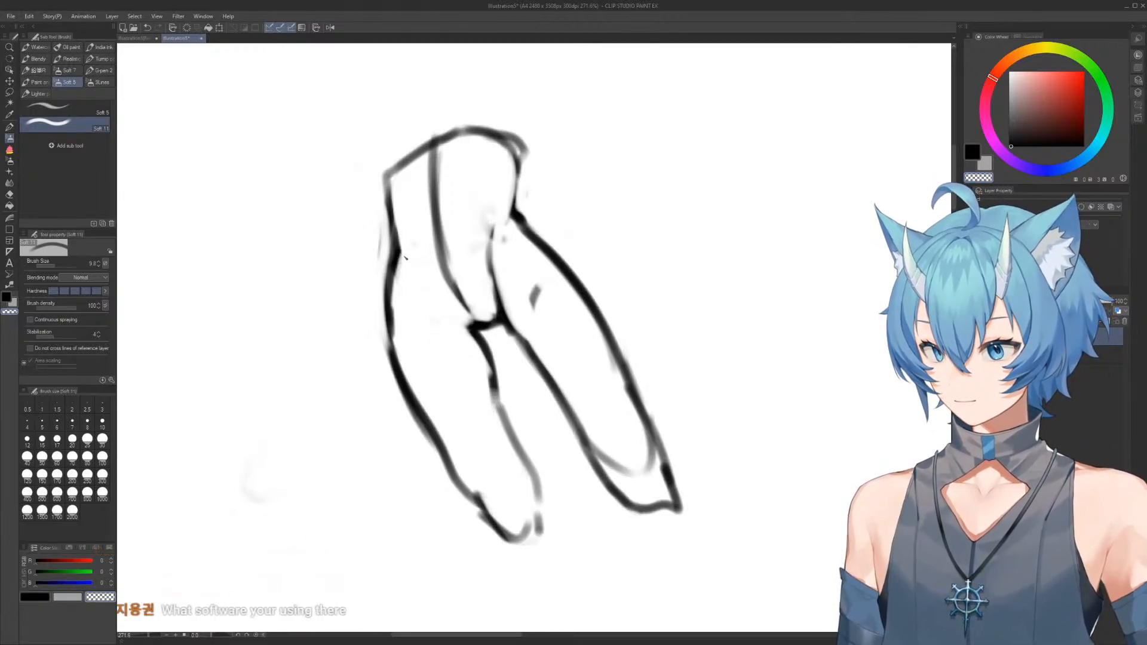
pyautogui.scroll(-6, 503, 297)
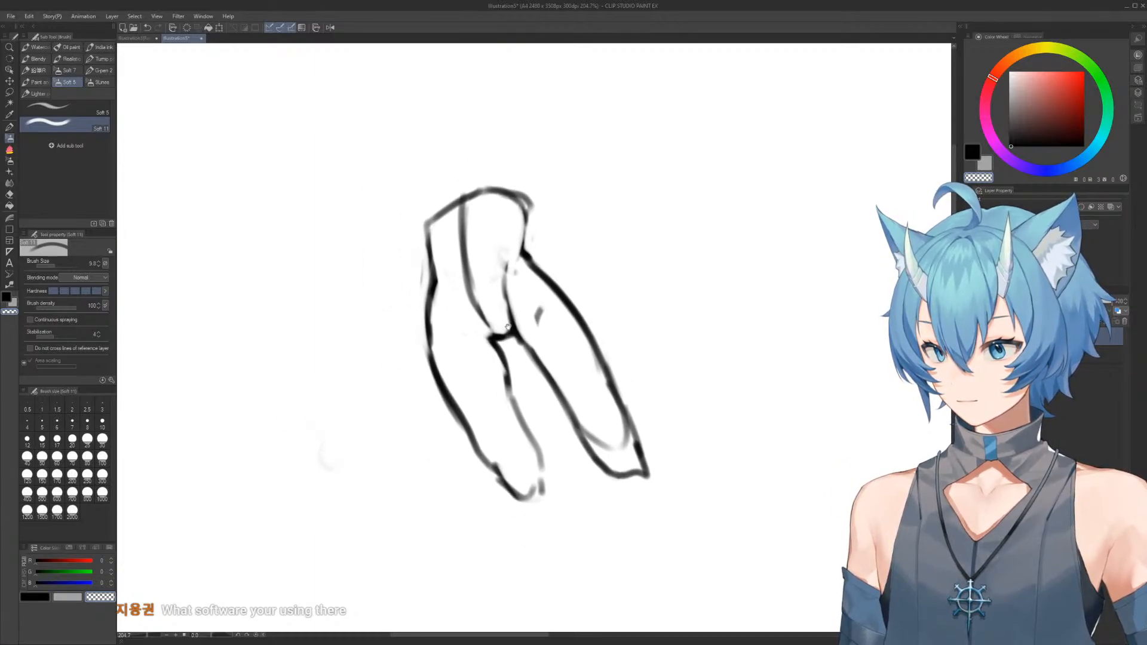
pyautogui.scroll(5, 499, 279)
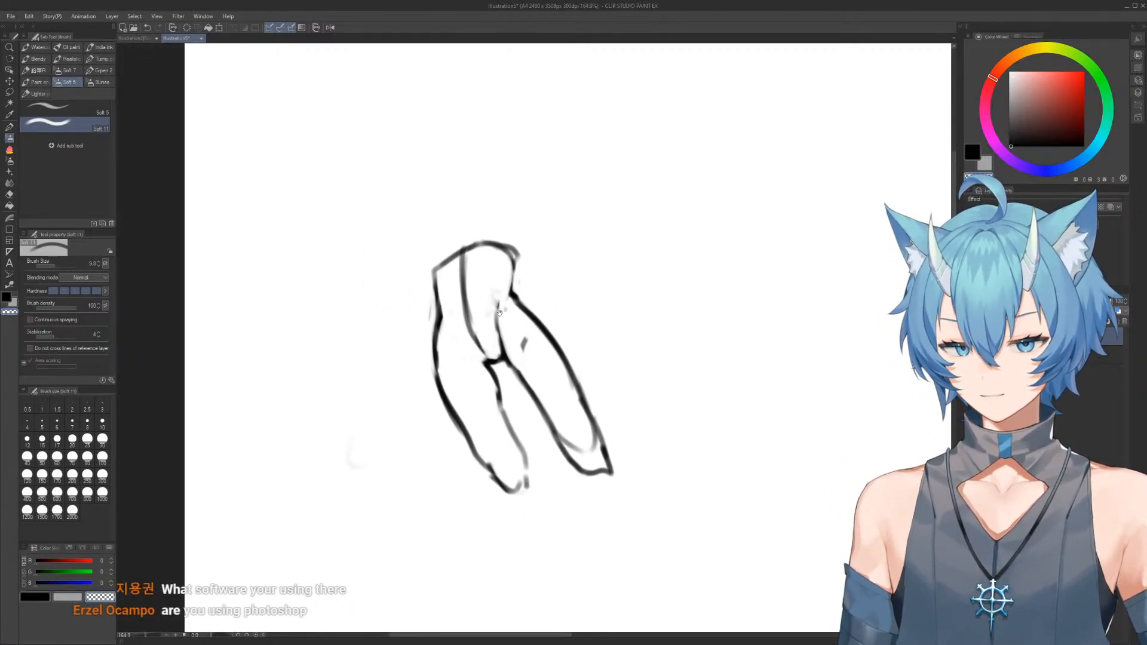
# Erase the overhanging upper right corner of the torso and redraw its right side straight down to the waist
pyautogui.press('e')
pyautogui.moveTo(521, 246)
pyautogui.mouseDown()
pyautogui.moveTo(508, 260)
pyautogui.moveTo(517, 248)
pyautogui.mouseUp()
pyautogui.press('b')
pyautogui.moveTo(511, 195)
pyautogui.mouseDown()
pyautogui.moveTo(494, 290)
pyautogui.moveTo(538, 359)
pyautogui.mouseUp()
pyautogui.press('e')
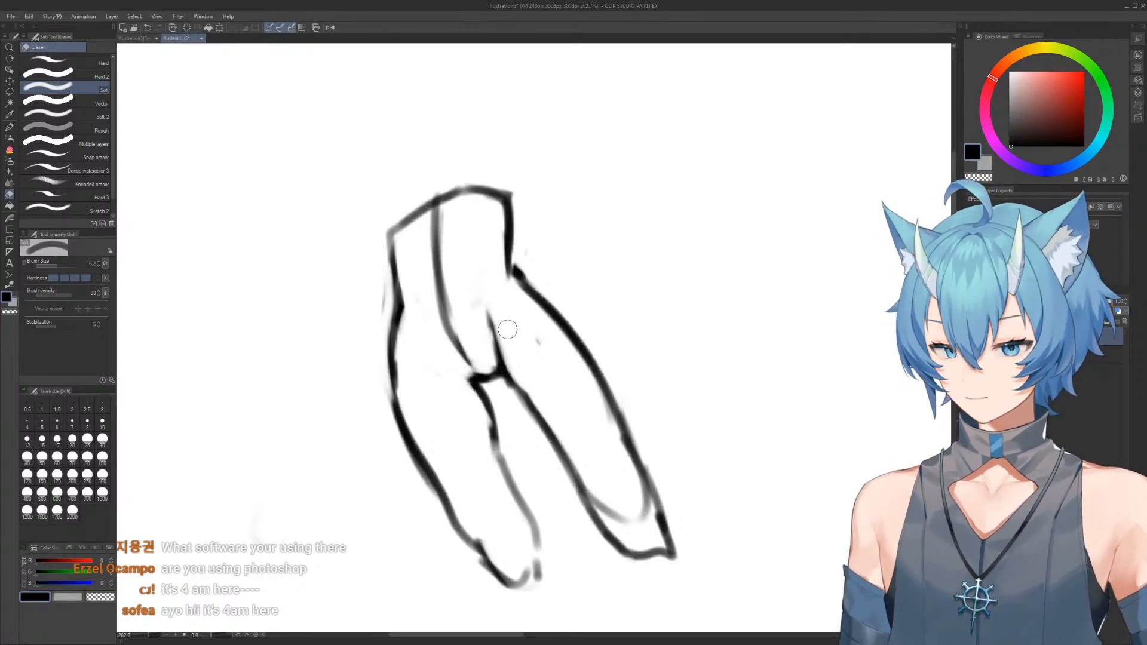
# Draw the right hip crease from the waist to the crotch and trim its edge with transparent strokes
pyautogui.press('b')
pyautogui.moveTo(501, 360)
pyautogui.mouseDown()
pyautogui.moveTo(494, 306)
pyautogui.moveTo(508, 276)
pyautogui.mouseUp()
pyautogui.press('c')
pyautogui.moveTo(494, 315)
pyautogui.mouseDown()
pyautogui.moveTo(513, 269)
pyautogui.moveTo(491, 323)
pyautogui.mouseUp()
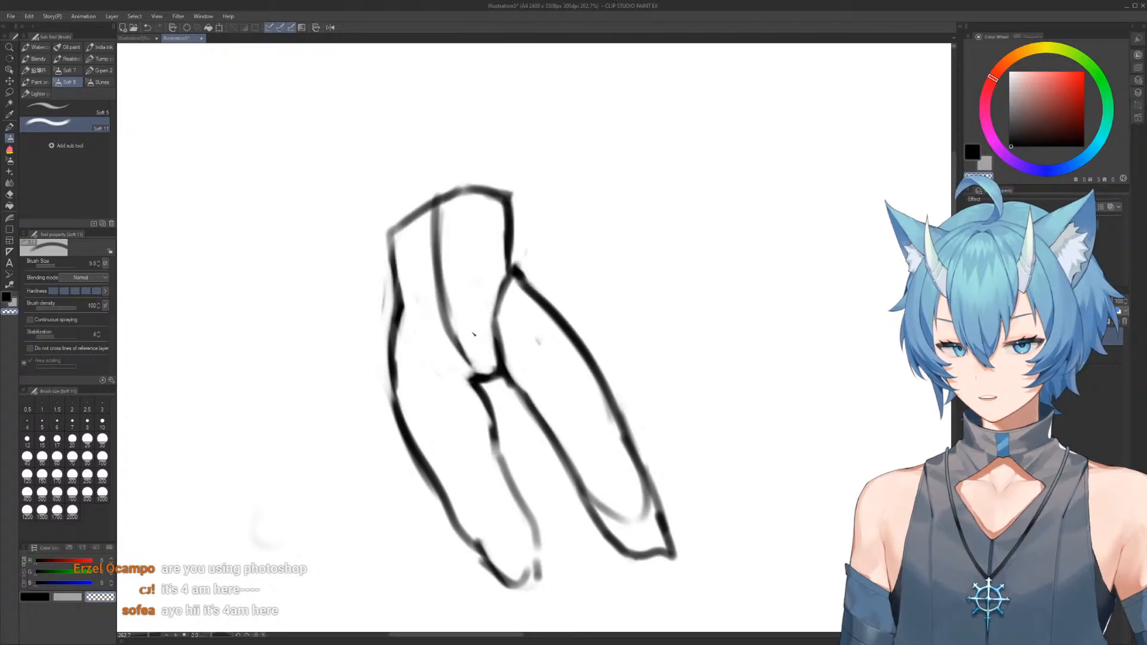
# Draw a curved left hip crease from the waist down to the crotch
pyautogui.press('c')
pyautogui.moveTo(400, 330); pyautogui.dragTo(473, 383)
pyautogui.moveTo(408, 324); pyautogui.dragTo(467, 388)
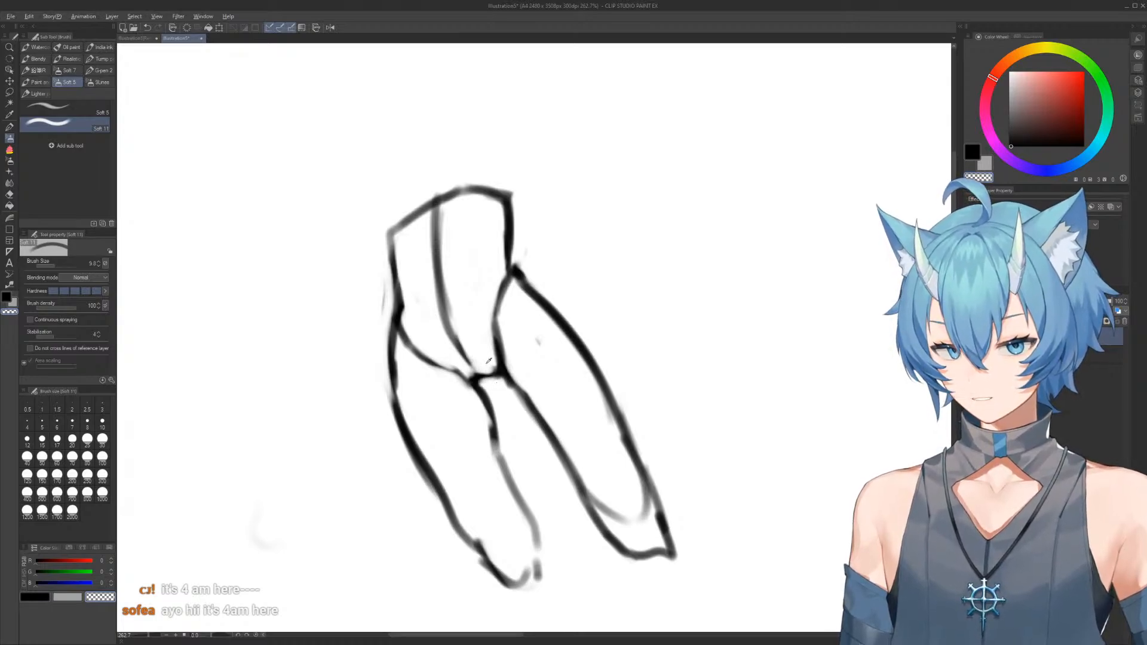
# Block in the chest above the torso with a slanted upper edge and add rounded shoulder shapes on both sides
pyautogui.press('c')
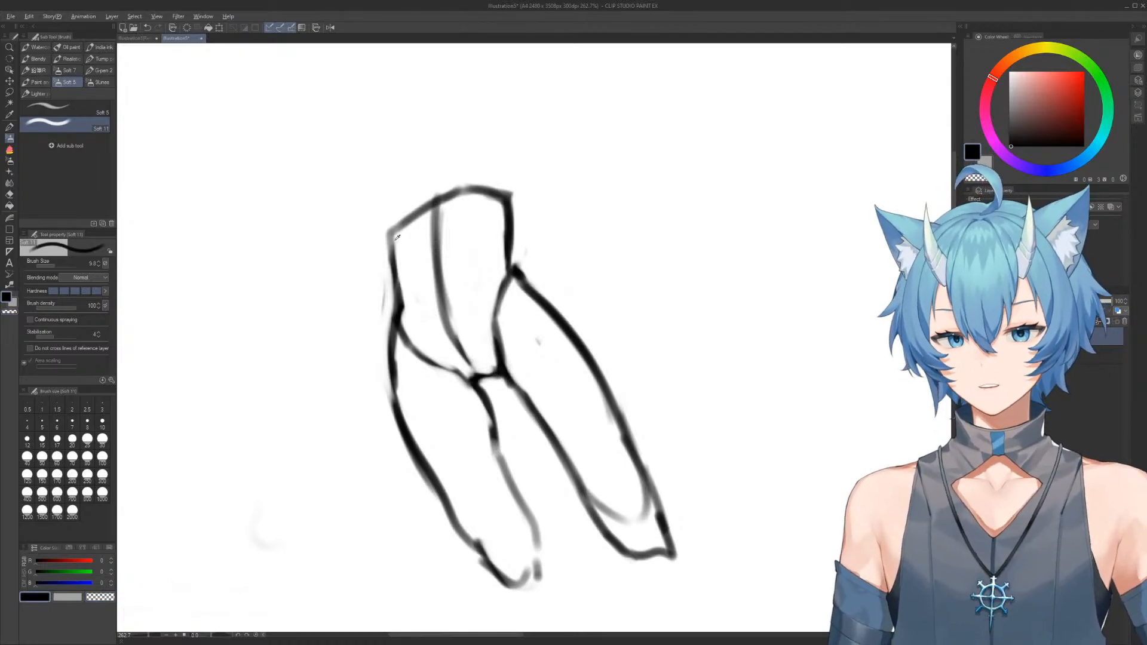
pyautogui.moveTo(389, 254); pyautogui.dragTo(400, 182)
pyautogui.moveTo(390, 233)
pyautogui.mouseDown()
pyautogui.moveTo(400, 160)
pyautogui.moveTo(498, 112)
pyautogui.moveTo(509, 193)
pyautogui.mouseUp()
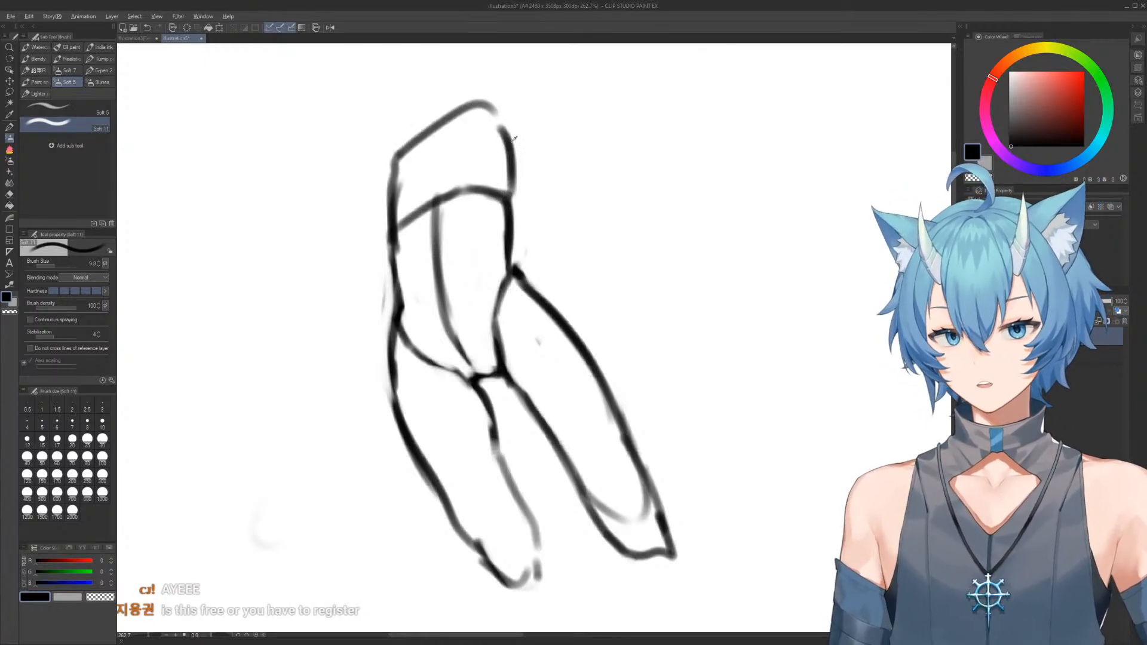
pyautogui.moveTo(513, 199)
pyautogui.mouseDown()
pyautogui.moveTo(527, 126)
pyautogui.moveTo(514, 81)
pyautogui.moveTo(490, 126)
pyautogui.moveTo(495, 145)
pyautogui.mouseUp()
pyautogui.moveTo(404, 156)
pyautogui.mouseDown()
pyautogui.moveTo(382, 175)
pyautogui.moveTo(393, 228)
pyautogui.mouseUp()
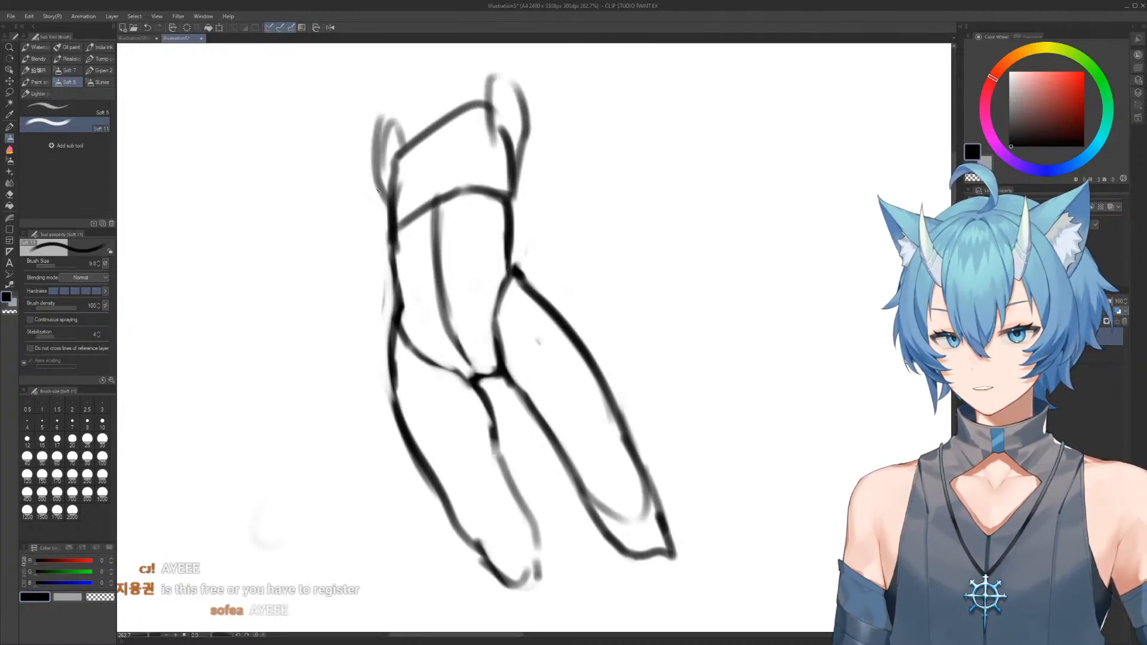
# Draw the long straight left arm down from the shoulder and diagonal guide lines from the right shoulder across the torso
pyautogui.moveTo(384, 139); pyautogui.dragTo(378, 269)
pyautogui.moveTo(374, 145); pyautogui.dragTo(372, 365)
pyautogui.moveTo(490, 85); pyautogui.dragTo(402, 325)
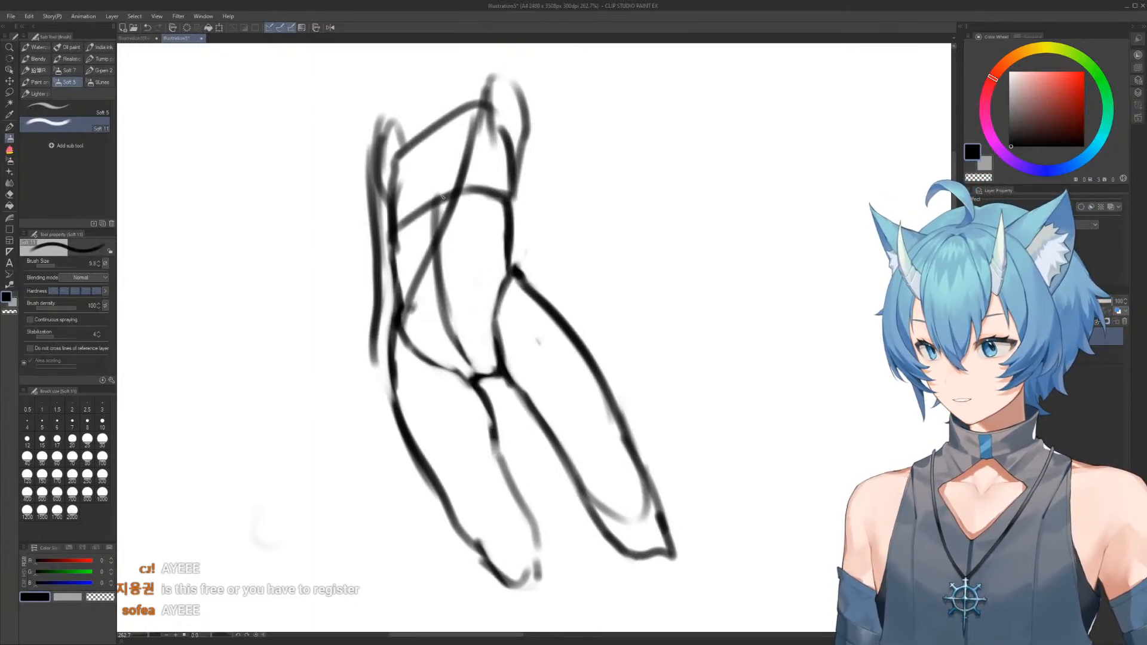
pyautogui.moveTo(428, 223)
pyautogui.mouseDown()
pyautogui.moveTo(461, 232)
pyautogui.moveTo(455, 248)
pyautogui.mouseUp()
pyautogui.moveTo(466, 202)
pyautogui.mouseDown()
pyautogui.moveTo(408, 360)
pyautogui.moveTo(376, 399)
pyautogui.mouseUp()
# Sketch the left wrist and a small splayed hand beside the left hip
pyautogui.moveTo(384, 358); pyautogui.dragTo(380, 410)
pyautogui.moveTo(369, 408)
pyautogui.mouseDown()
pyautogui.moveTo(360, 441)
pyautogui.moveTo(330, 438)
pyautogui.mouseUp()
pyautogui.moveTo(363, 432)
pyautogui.mouseDown()
pyautogui.moveTo(329, 456)
pyautogui.moveTo(374, 448)
pyautogui.mouseUp()
pyautogui.moveTo(363, 449)
pyautogui.mouseDown()
pyautogui.moveTo(382, 448)
pyautogui.moveTo(401, 468)
pyautogui.mouseUp()
# Draw the right lower leg below the knee, tapering into a pointed foot
pyautogui.moveTo(475, 190)
pyautogui.mouseDown()
pyautogui.moveTo(427, 193)
pyautogui.moveTo(454, 194)
pyautogui.mouseUp()
pyautogui.moveTo(550, 372); pyautogui.dragTo(510, 330)
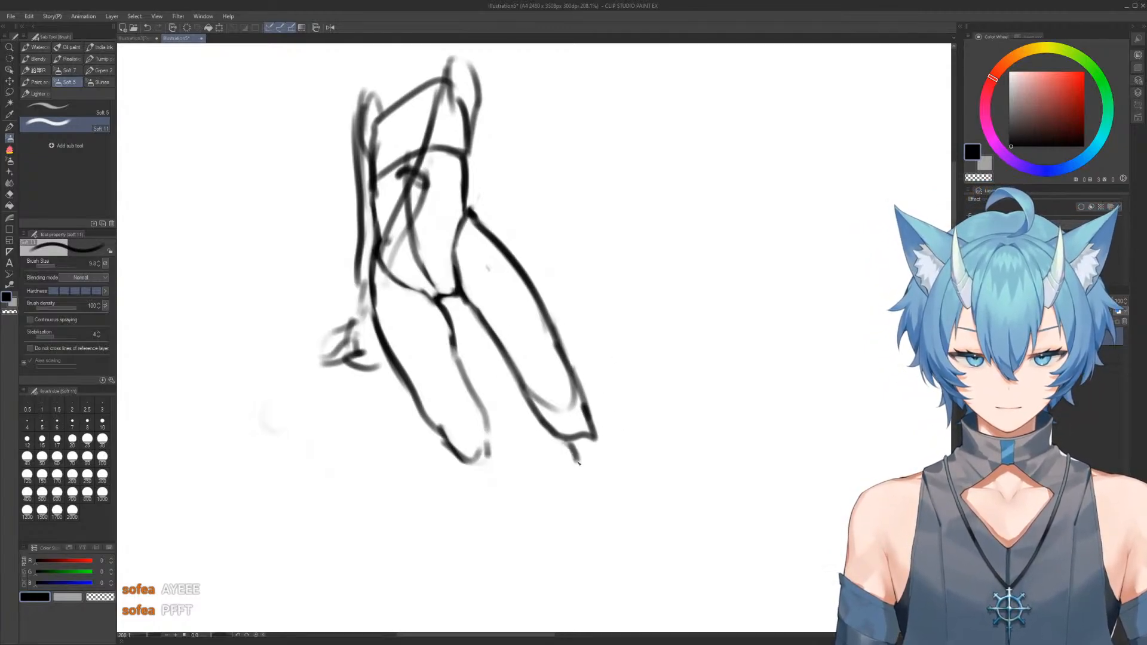
pyautogui.moveTo(597, 429); pyautogui.dragTo(654, 532)
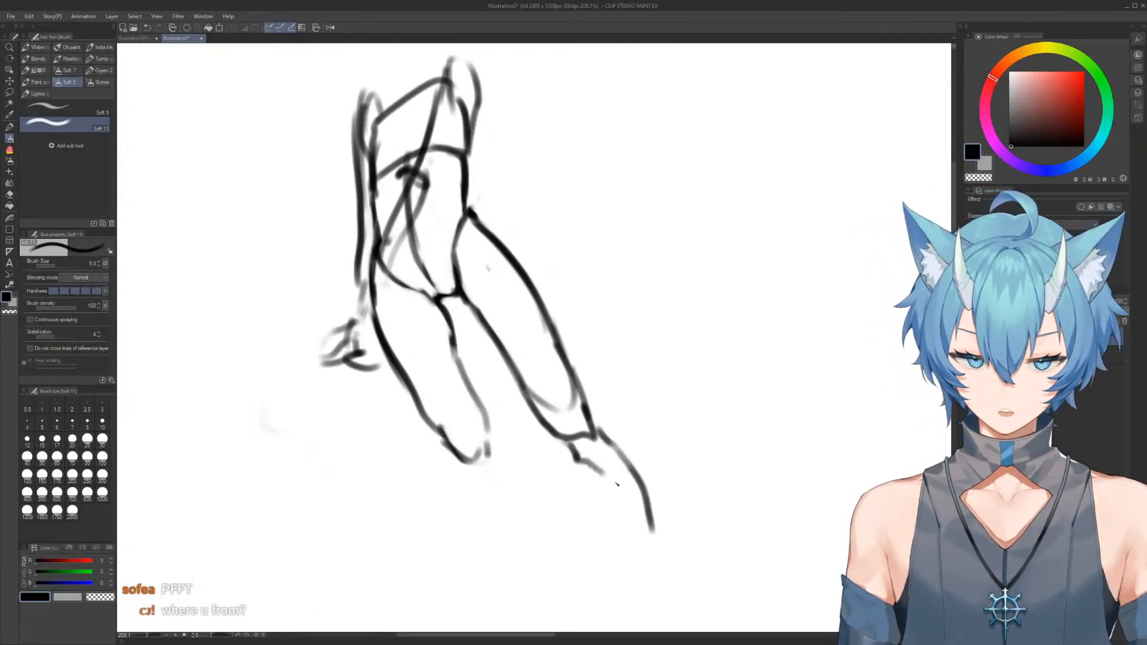
pyautogui.moveTo(587, 465)
pyautogui.mouseDown()
pyautogui.moveTo(638, 540)
pyautogui.moveTo(645, 571)
pyautogui.mouseUp()
pyautogui.moveTo(647, 509); pyautogui.dragTo(673, 589)
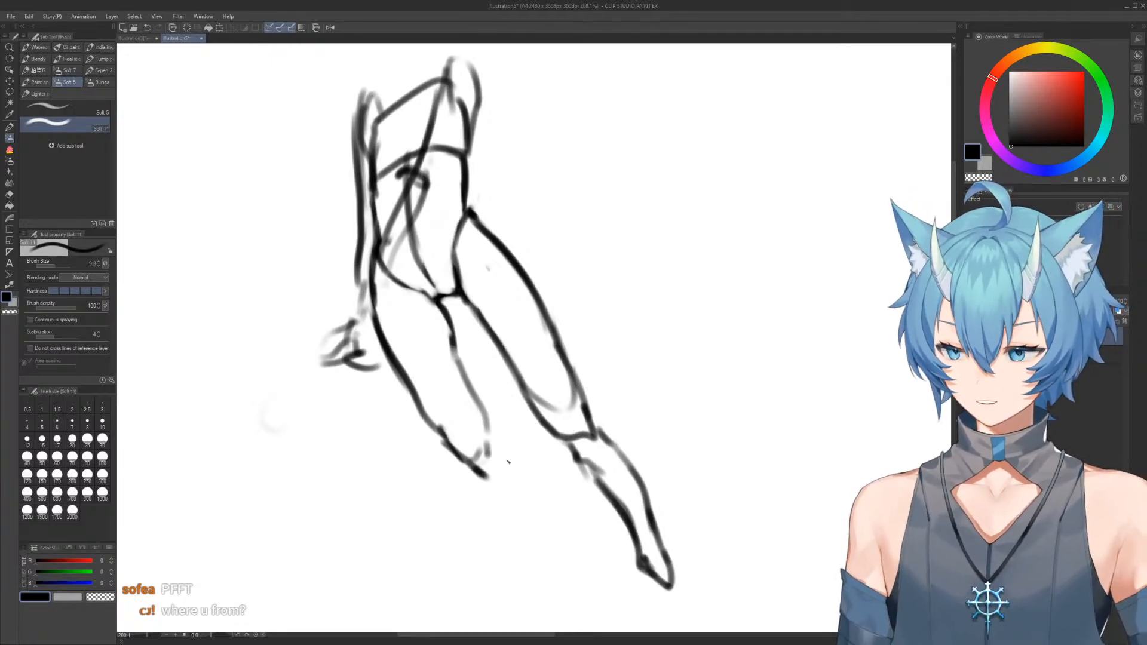
# Clean up the left knee and draw the left lower leg tapering down to a pointed foot
pyautogui.press('e')
pyautogui.moveTo(493, 480)
pyautogui.mouseDown()
pyautogui.moveTo(489, 469)
pyautogui.moveTo(483, 482)
pyautogui.mouseUp()
pyautogui.press('b')
pyautogui.moveTo(490, 428); pyautogui.dragTo(521, 512)
pyautogui.moveTo(455, 459)
pyautogui.mouseDown()
pyautogui.moveTo(467, 494)
pyautogui.moveTo(531, 560)
pyautogui.mouseUp()
pyautogui.moveTo(493, 520); pyautogui.dragTo(546, 593)
pyautogui.moveTo(505, 496); pyautogui.dragTo(582, 607)
# Erase the loose right shoulder lines and redraw the shoulder as a rounded cap
pyautogui.moveTo(430, 127); pyautogui.dragTo(439, 152)
pyautogui.press('e')
pyautogui.moveTo(475, 86)
pyautogui.mouseDown()
pyautogui.moveTo(489, 107)
pyautogui.moveTo(449, 84)
pyautogui.moveTo(458, 136)
pyautogui.mouseUp()
pyautogui.press('b')
pyautogui.press('e')
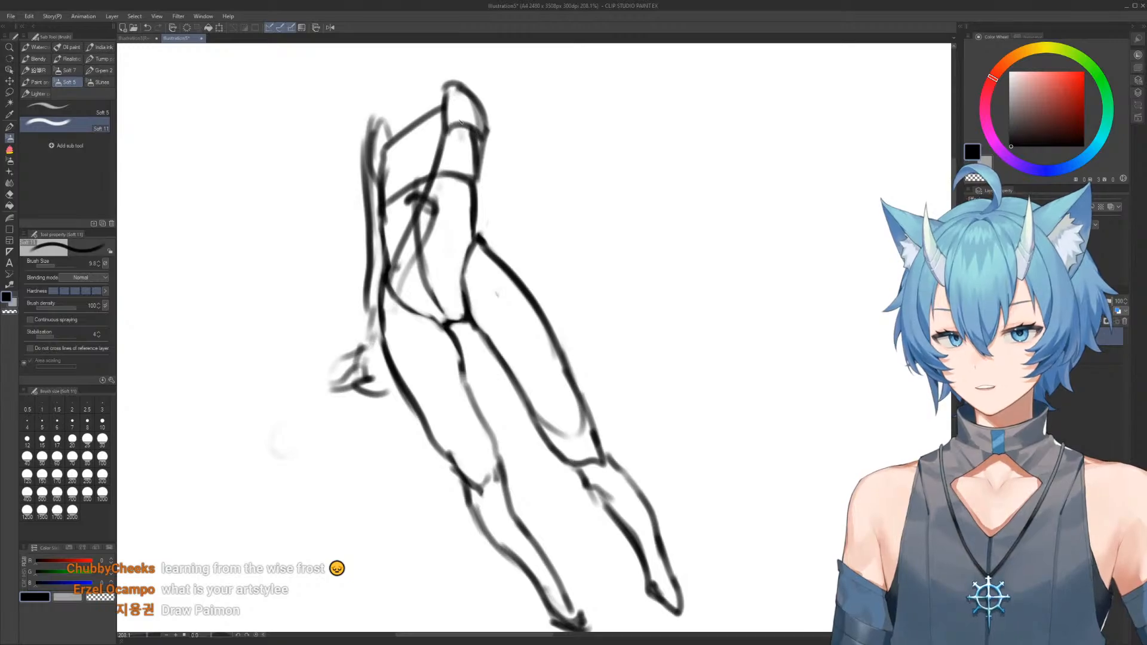
# Erase the rough left shoulder strokes and redraw the left shoulder as a rounded form joining the arm
pyautogui.press('e')
pyautogui.moveTo(451, 102)
pyautogui.mouseDown()
pyautogui.moveTo(449, 124)
pyautogui.moveTo(461, 122)
pyautogui.moveTo(446, 136)
pyautogui.mouseUp()
pyautogui.press('b')
pyautogui.press('e')
pyautogui.moveTo(373, 152)
pyautogui.mouseDown()
pyautogui.moveTo(382, 119)
pyautogui.moveTo(370, 131)
pyautogui.moveTo(372, 177)
pyautogui.moveTo(362, 138)
pyautogui.moveTo(362, 186)
pyautogui.mouseUp()
pyautogui.press('b')
pyautogui.press('e')
pyautogui.press('b')
pyautogui.moveTo(377, 159); pyautogui.dragTo(374, 191)
# Refine the right shoulder's inner edge and draw the angled armpit line beneath it
pyautogui.press('e')
pyautogui.moveTo(453, 120)
pyautogui.mouseDown()
pyautogui.moveTo(482, 124)
pyautogui.moveTo(416, 107)
pyautogui.moveTo(403, 129)
pyautogui.moveTo(404, 86)
pyautogui.moveTo(422, 112)
pyautogui.mouseUp()
pyautogui.press('b')
pyautogui.press('e')
pyautogui.press('b')
pyautogui.moveTo(457, 153)
pyautogui.mouseDown()
pyautogui.moveTo(422, 153)
pyautogui.moveTo(478, 137)
pyautogui.moveTo(473, 185)
pyautogui.moveTo(471, 173)
pyautogui.mouseUp()
# Erase the right waist line and redraw the torso's right side curving through the waist into the hip
pyautogui.press('e')
pyautogui.moveTo(530, 310)
pyautogui.mouseDown()
pyautogui.moveTo(531, 259)
pyautogui.moveTo(532, 305)
pyautogui.moveTo(548, 301)
pyautogui.moveTo(552, 319)
pyautogui.moveTo(529, 388)
pyautogui.mouseUp()
pyautogui.press('b')
pyautogui.moveTo(543, 250); pyautogui.dragTo(515, 392)
pyautogui.press('e')
pyautogui.press('b')
pyautogui.moveTo(525, 342)
pyautogui.mouseDown()
pyautogui.moveTo(535, 394)
pyautogui.moveTo(559, 413)
pyautogui.mouseUp()
pyautogui.scroll(-1, 561, 359)
pyautogui.moveTo(551, 352)
pyautogui.mouseDown()
pyautogui.moveTo(544, 294)
pyautogui.moveTo(547, 302)
pyautogui.mouseUp()
pyautogui.scroll(2, 545, 286)
# Shorten the neck line above the shoulders and draw a circular head over the torso
pyautogui.press('e')
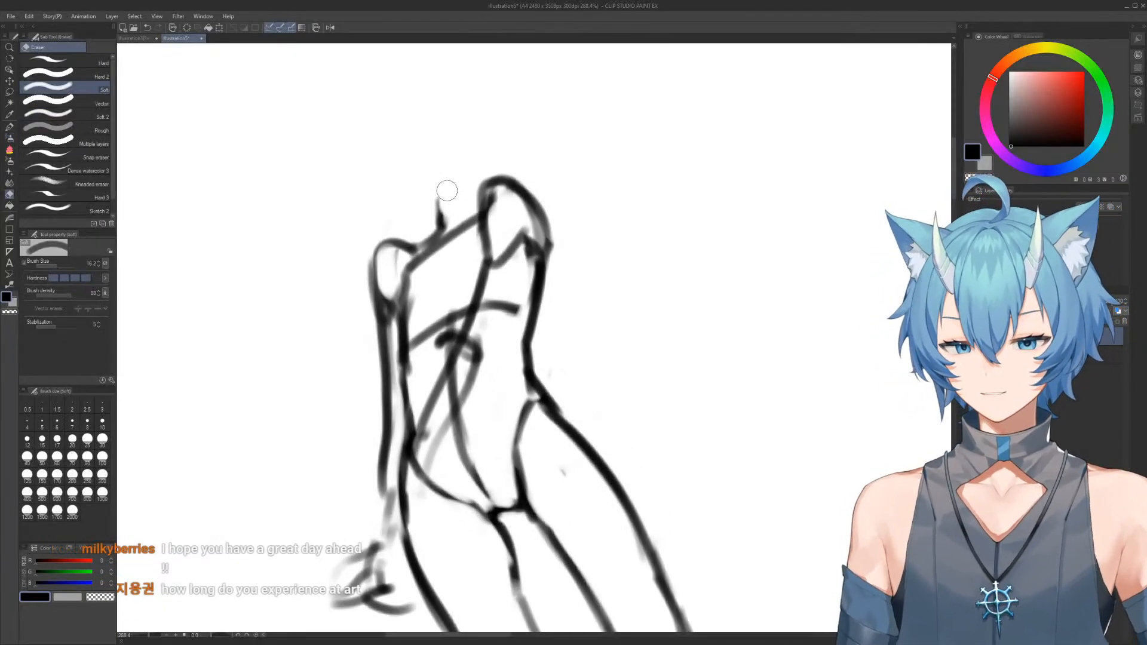
pyautogui.press('b')
pyautogui.moveTo(441, 198)
pyautogui.mouseDown()
pyautogui.moveTo(440, 222)
pyautogui.moveTo(446, 187)
pyautogui.moveTo(442, 199)
pyautogui.moveTo(474, 193)
pyautogui.moveTo(437, 203)
pyautogui.mouseUp()
pyautogui.press('e')
pyautogui.press('b')
pyautogui.moveTo(424, 99)
pyautogui.mouseDown()
pyautogui.moveTo(432, 186)
pyautogui.moveTo(413, 99)
pyautogui.moveTo(454, 80)
pyautogui.mouseUp()
pyautogui.scroll(-2, 498, 138)
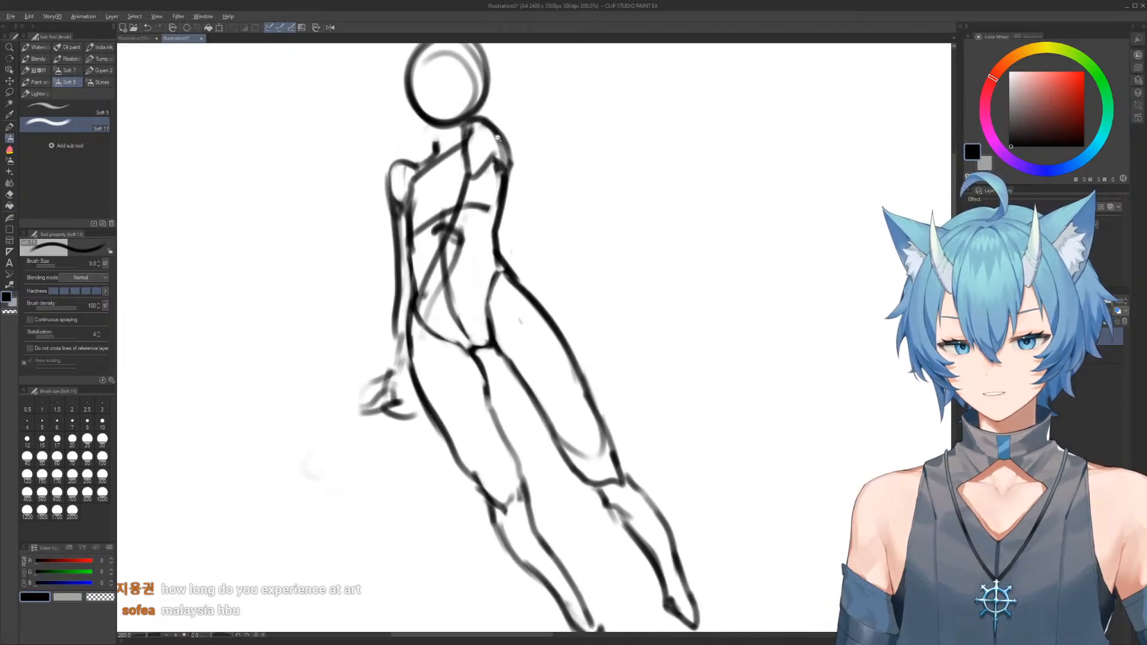
# Erase the angled left leg and redraw the thigh nearly vertical down to the knee
pyautogui.scroll(-2, 497, 139)
pyautogui.press('e')
pyautogui.moveTo(509, 443)
pyautogui.mouseDown()
pyautogui.moveTo(571, 513)
pyautogui.moveTo(539, 508)
pyautogui.moveTo(518, 412)
pyautogui.moveTo(502, 414)
pyautogui.moveTo(451, 338)
pyautogui.moveTo(477, 346)
pyautogui.mouseUp()
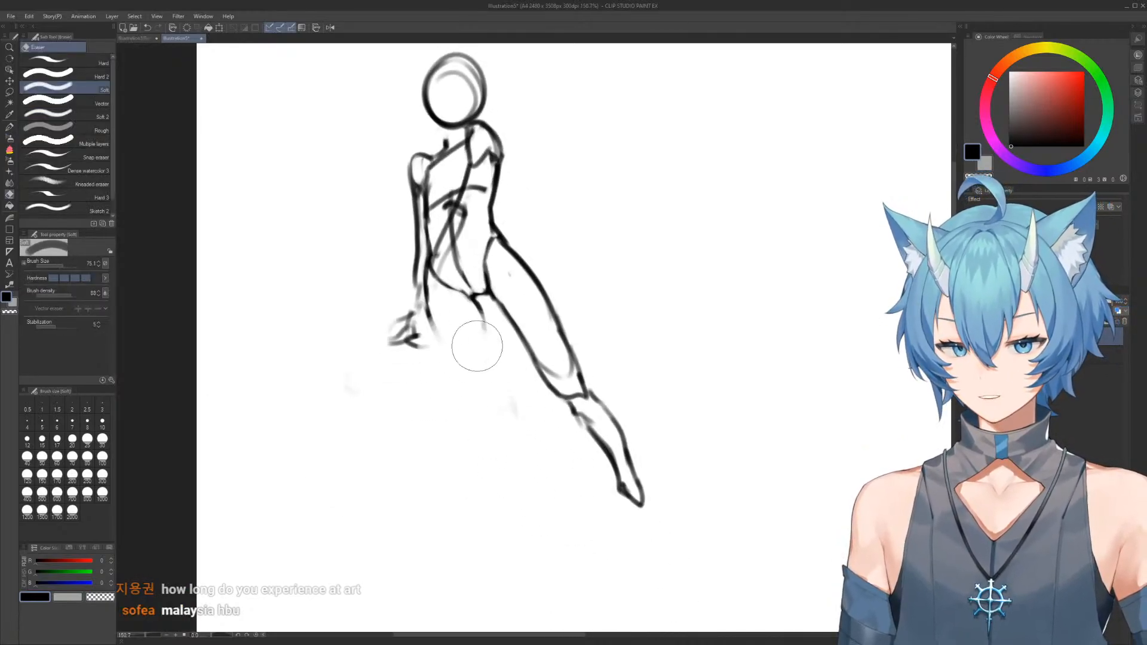
pyautogui.press('b')
pyautogui.moveTo(480, 297); pyautogui.dragTo(474, 395)
pyautogui.moveTo(432, 326); pyautogui.dragTo(445, 379)
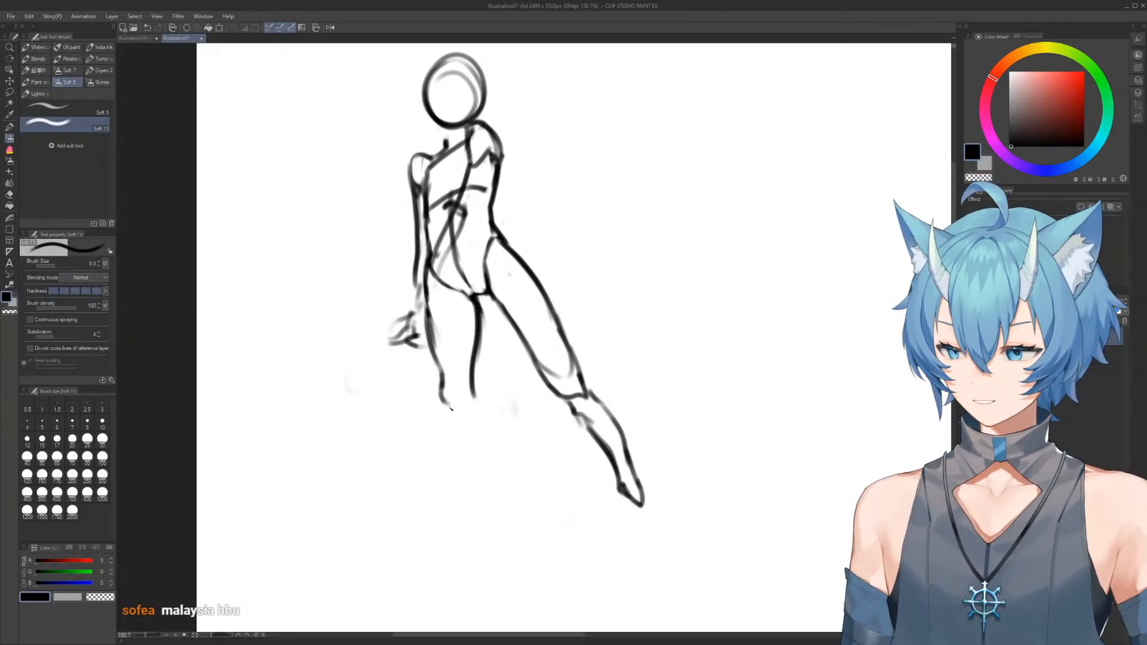
pyautogui.moveTo(476, 399); pyautogui.dragTo(475, 413)
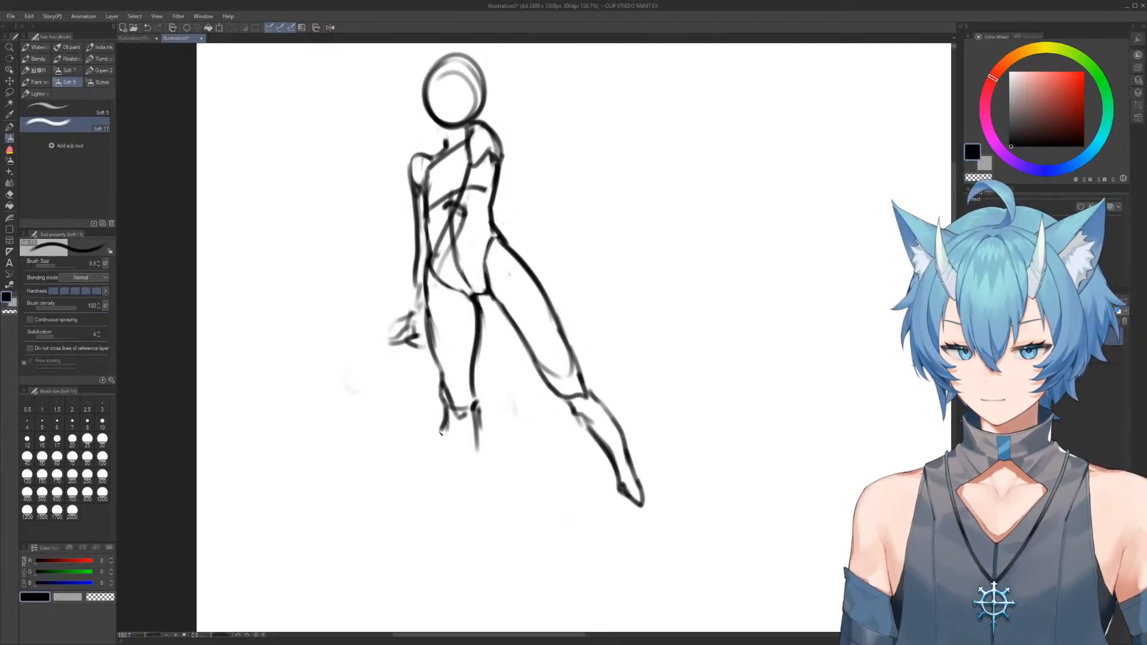
# Draw the left lower leg down from the knee, ending in a pointed foot
pyautogui.moveTo(441, 445); pyautogui.dragTo(469, 515)
pyautogui.press('e')
pyautogui.press('b')
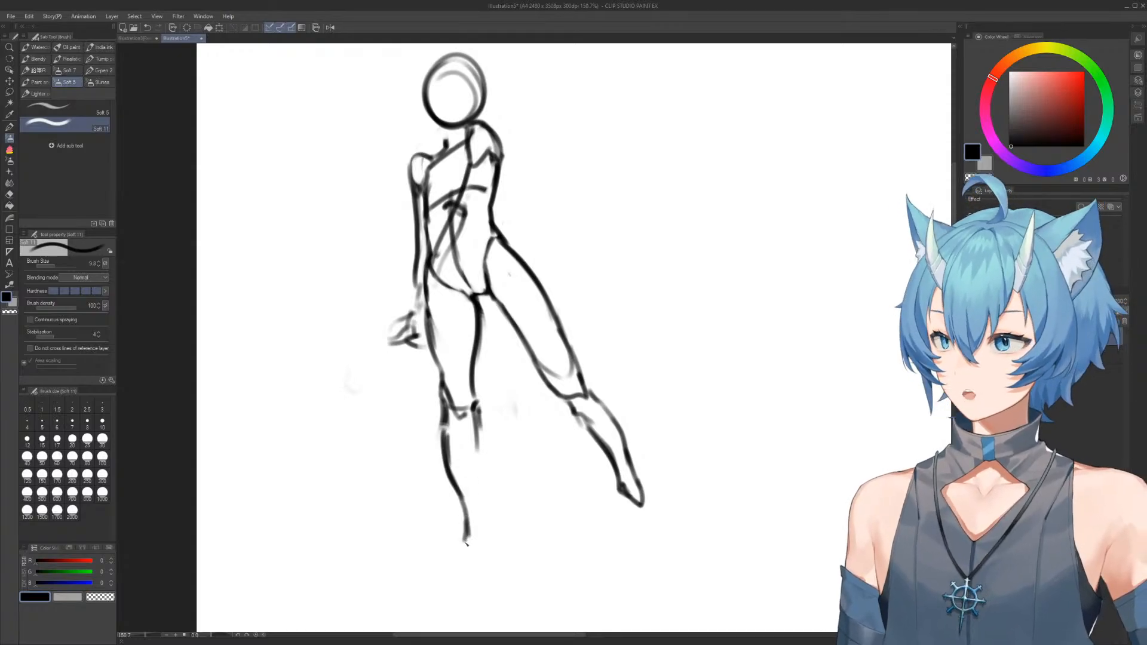
pyautogui.moveTo(476, 459); pyautogui.dragTo(494, 603)
pyautogui.moveTo(463, 547); pyautogui.dragTo(492, 604)
# Erase the angled right leg and redraw the thigh close beside the left one, with a curved hip and knee
pyautogui.press('e')
pyautogui.moveTo(592, 442)
pyautogui.mouseDown()
pyautogui.moveTo(502, 257)
pyautogui.moveTo(537, 309)
pyautogui.moveTo(579, 284)
pyautogui.mouseUp()
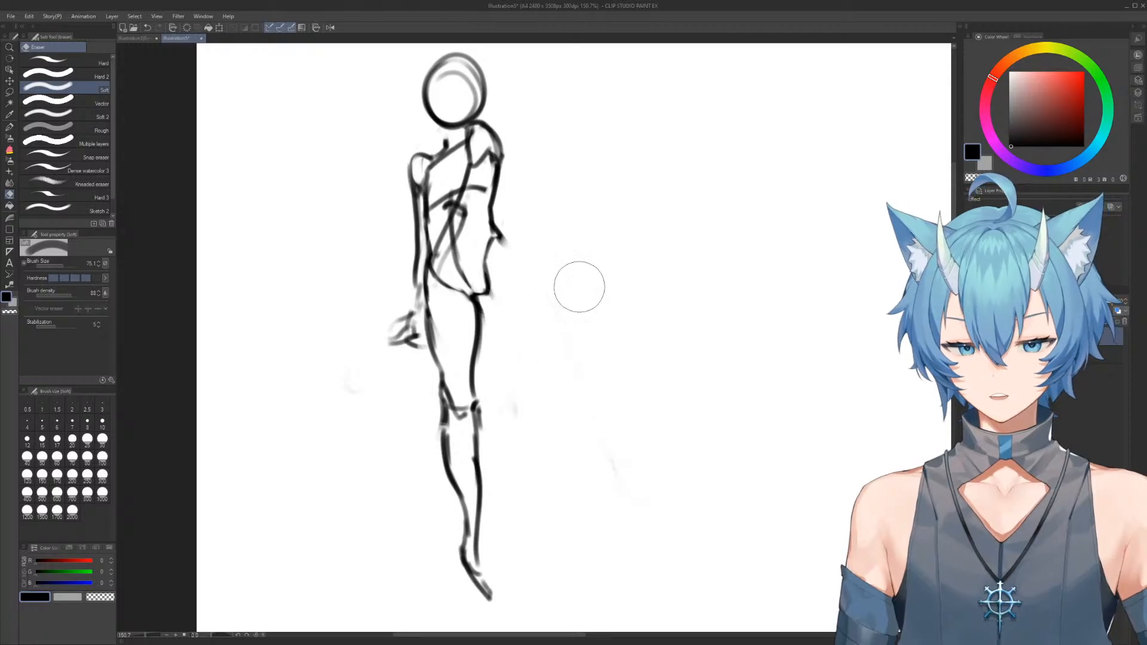
pyautogui.press('b')
pyautogui.moveTo(504, 246)
pyautogui.mouseDown()
pyautogui.moveTo(522, 342)
pyautogui.moveTo(512, 288)
pyautogui.moveTo(531, 333)
pyautogui.mouseUp()
pyautogui.press('e')
pyautogui.press('b')
pyautogui.moveTo(484, 293)
pyautogui.mouseDown()
pyautogui.moveTo(480, 368)
pyautogui.moveTo(518, 352)
pyautogui.mouseUp()
pyautogui.moveTo(502, 239)
pyautogui.mouseDown()
pyautogui.moveTo(516, 339)
pyautogui.moveTo(525, 303)
pyautogui.moveTo(518, 356)
pyautogui.mouseUp()
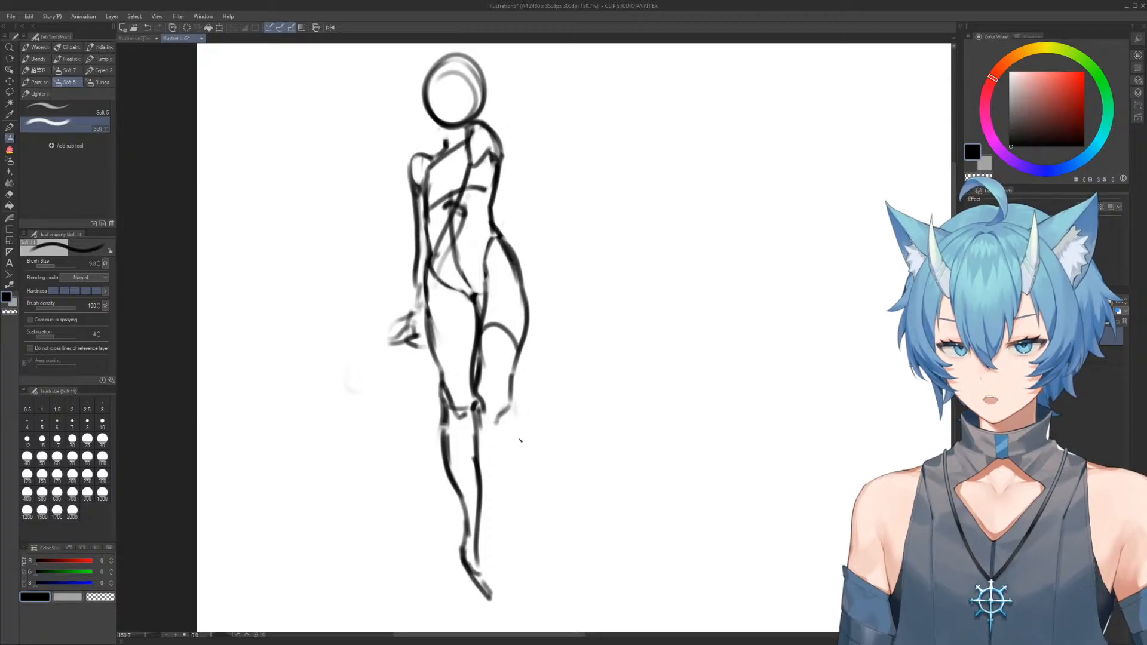
# Draw the right lower leg and a pointed foot overlapping the left one, and undo the foot's last stroke
pyautogui.moveTo(512, 436)
pyautogui.mouseDown()
pyautogui.moveTo(505, 585)
pyautogui.moveTo(516, 565)
pyautogui.moveTo(504, 588)
pyautogui.moveTo(472, 584)
pyautogui.mouseUp()
pyautogui.press('e')
pyautogui.press('b')
pyautogui.moveTo(479, 545); pyautogui.dragTo(467, 580)
pyautogui.moveTo(481, 533)
pyautogui.mouseDown()
pyautogui.moveTo(468, 582)
pyautogui.moveTo(493, 548)
pyautogui.moveTo(499, 585)
pyautogui.mouseUp()
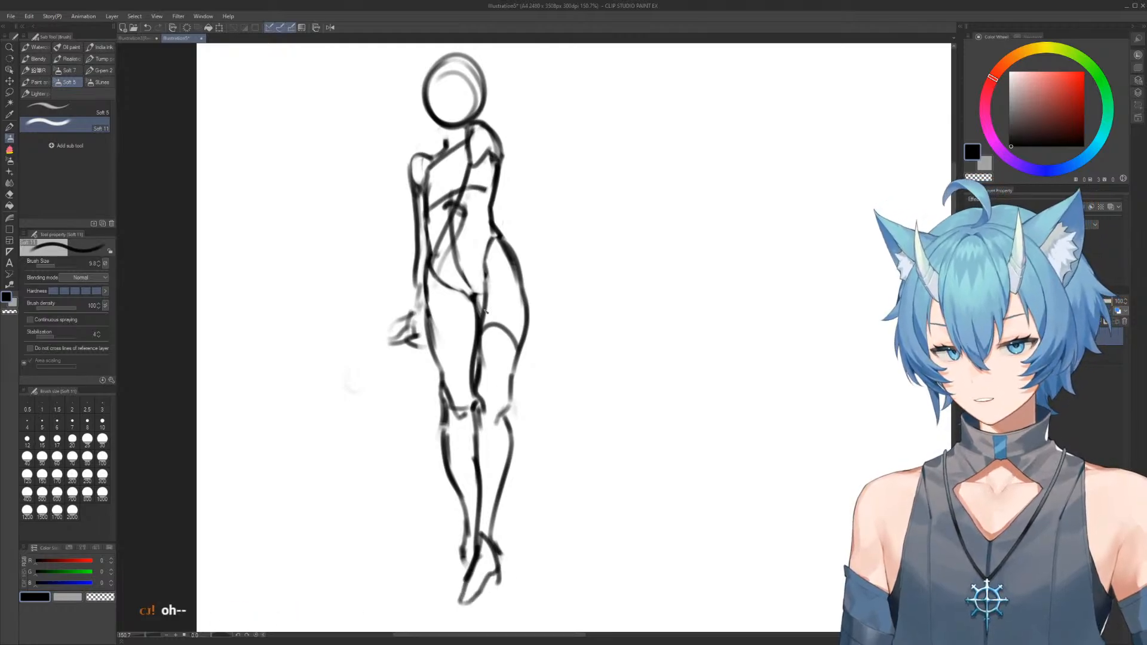
pyautogui.hotkey('ctrl', 'z')
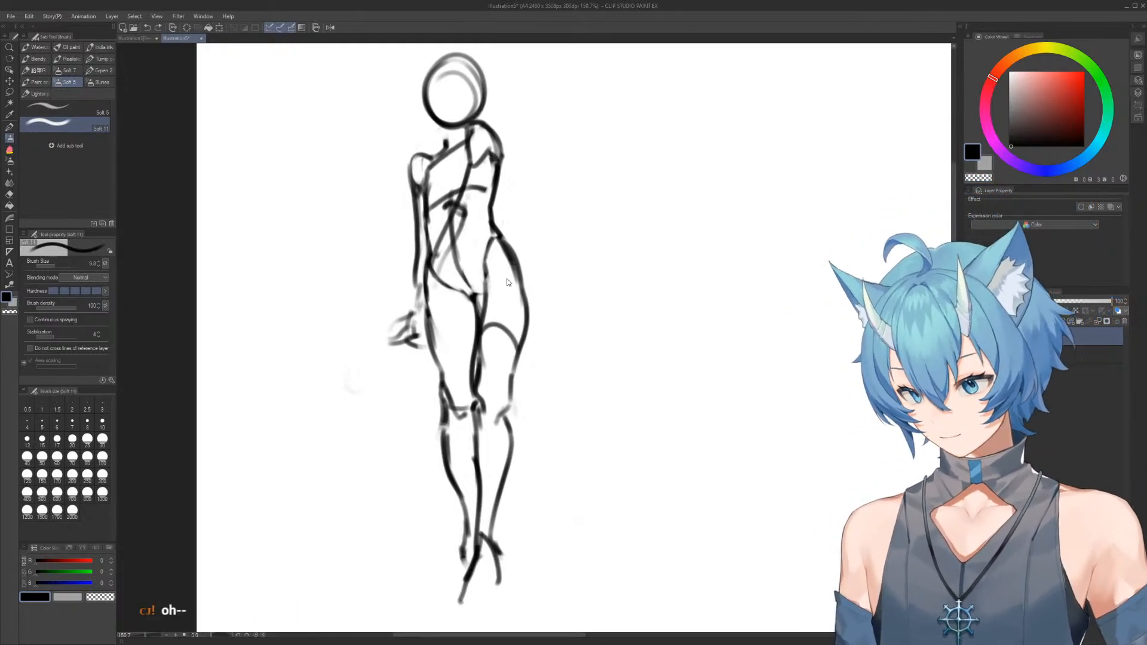
# Undo the last foot strokes, then erase and redraw the right shoulder and the right side of the neck
pyautogui.hotkey('ctrl', 'z')
pyautogui.hotkey('ctrl', 'z')
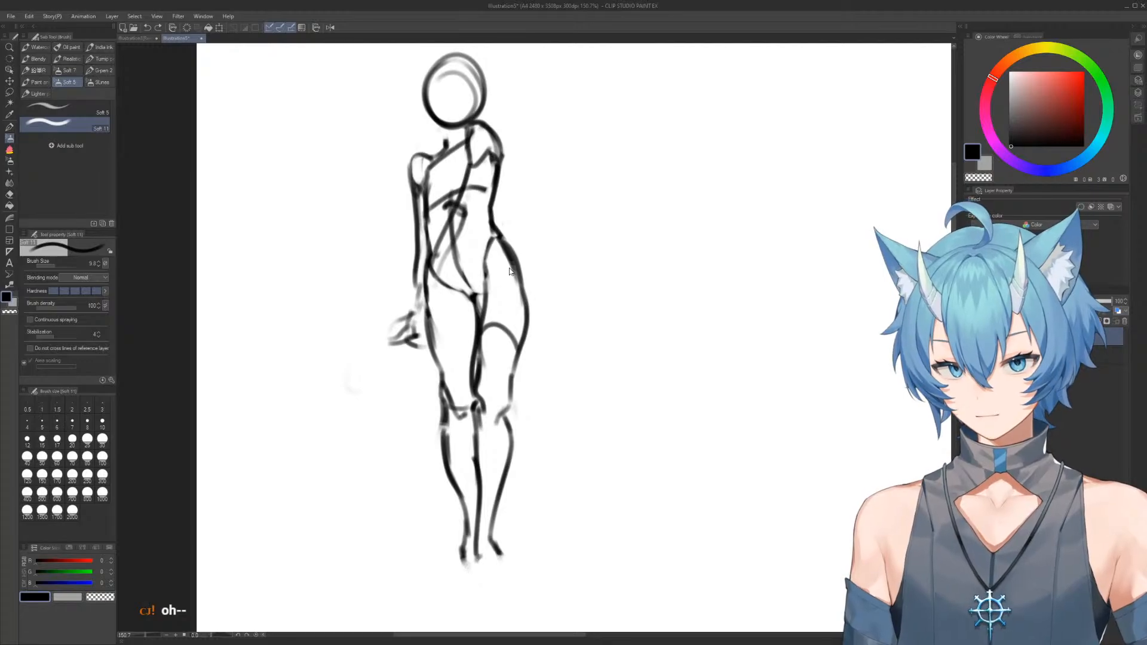
pyautogui.moveTo(491, 163)
pyautogui.mouseDown()
pyautogui.moveTo(501, 242)
pyautogui.moveTo(538, 213)
pyautogui.moveTo(547, 223)
pyautogui.moveTo(528, 210)
pyautogui.moveTo(563, 260)
pyautogui.moveTo(541, 216)
pyautogui.moveTo(565, 292)
pyautogui.mouseUp()
pyautogui.press('e')
pyautogui.press('p')
pyautogui.press('e')
pyautogui.moveTo(571, 230); pyautogui.dragTo(564, 288)
pyautogui.press('p')
pyautogui.moveTo(527, 231)
pyautogui.mouseDown()
pyautogui.moveTo(565, 257)
pyautogui.moveTo(554, 323)
pyautogui.mouseUp()
pyautogui.moveTo(556, 223); pyautogui.dragTo(477, 275)
pyautogui.press('e')
pyautogui.press('b')
pyautogui.moveTo(506, 222)
pyautogui.mouseDown()
pyautogui.moveTo(476, 256)
pyautogui.moveTo(489, 234)
pyautogui.moveTo(512, 232)
pyautogui.mouseUp()
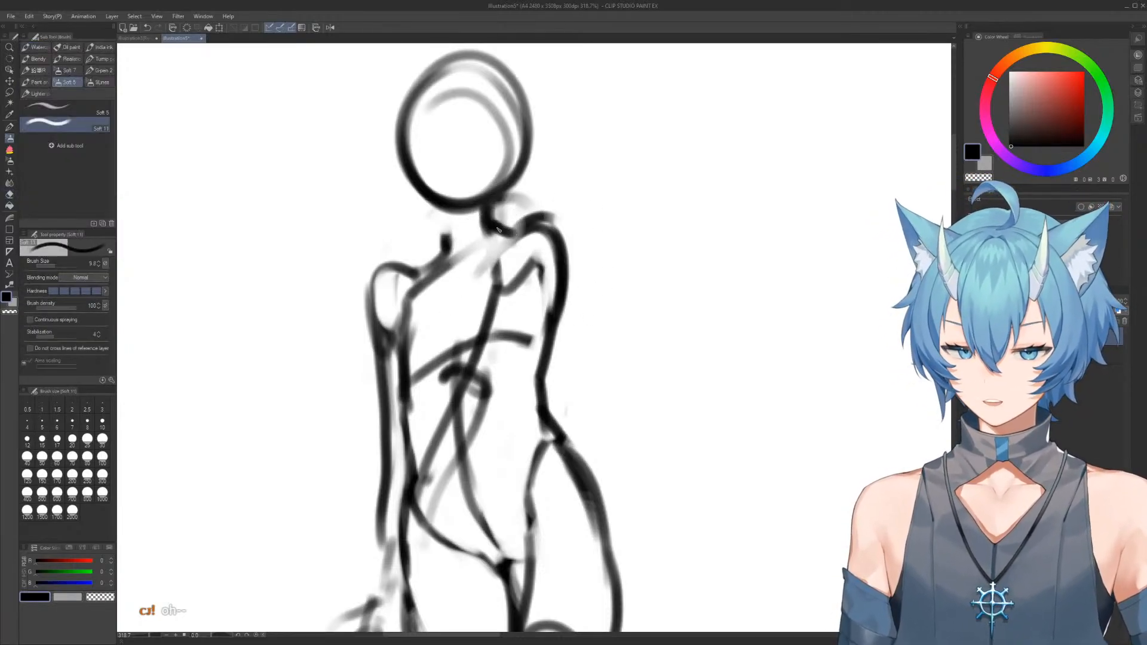
# Draw the left side of the neck sloping into the shoulder and refine the right neck-to-shoulder line
pyautogui.moveTo(446, 212)
pyautogui.mouseDown()
pyautogui.moveTo(424, 264)
pyautogui.moveTo(386, 269)
pyautogui.moveTo(400, 267)
pyautogui.moveTo(406, 284)
pyautogui.moveTo(426, 276)
pyautogui.moveTo(386, 272)
pyautogui.mouseUp()
pyautogui.press('e')
pyautogui.press('b')
pyautogui.press('e')
pyautogui.moveTo(490, 203); pyautogui.dragTo(564, 275)
pyautogui.press('b')
pyautogui.moveTo(514, 231)
pyautogui.mouseDown()
pyautogui.moveTo(555, 236)
pyautogui.moveTo(561, 320)
pyautogui.moveTo(554, 205)
pyautogui.mouseUp()
pyautogui.scroll(-3, 594, 287)
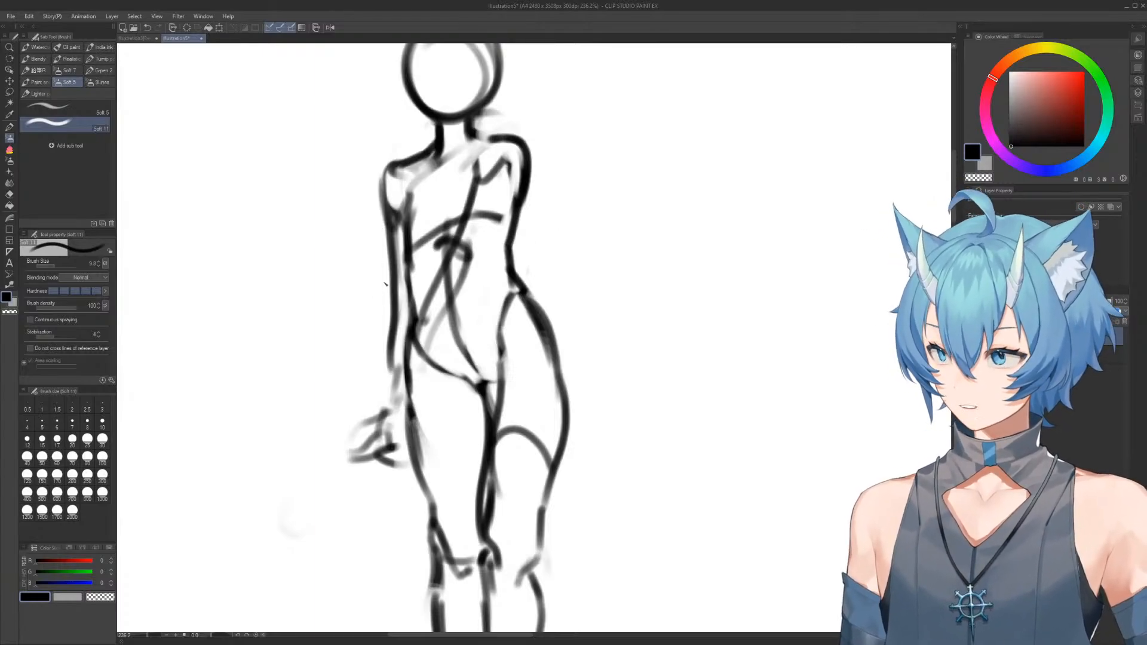
# Erase the left hand and wrist and redraw the forearm hanging straighter along the hip and thigh
pyautogui.press('e')
pyautogui.moveTo(375, 413)
pyautogui.mouseDown()
pyautogui.moveTo(354, 426)
pyautogui.moveTo(372, 439)
pyautogui.mouseUp()
pyautogui.moveTo(382, 415)
pyautogui.mouseDown()
pyautogui.moveTo(380, 458)
pyautogui.moveTo(379, 392)
pyautogui.mouseUp()
pyautogui.press('b')
pyautogui.moveTo(406, 293)
pyautogui.mouseDown()
pyautogui.moveTo(393, 299)
pyautogui.moveTo(392, 401)
pyautogui.mouseUp()
pyautogui.moveTo(395, 356)
pyautogui.mouseDown()
pyautogui.moveTo(410, 463)
pyautogui.moveTo(389, 502)
pyautogui.moveTo(407, 483)
pyautogui.moveTo(389, 477)
pyautogui.moveTo(395, 496)
pyautogui.mouseUp()
pyautogui.press('e')
pyautogui.press('b')
pyautogui.moveTo(386, 398); pyautogui.dragTo(392, 428)
pyautogui.moveTo(395, 370); pyautogui.dragTo(395, 444)
pyautogui.press('e')
pyautogui.moveTo(374, 392); pyautogui.dragTo(377, 449)
pyautogui.press('b')
pyautogui.moveTo(394, 370)
pyautogui.mouseDown()
pyautogui.moveTo(397, 455)
pyautogui.moveTo(386, 508)
pyautogui.moveTo(366, 515)
pyautogui.moveTo(405, 499)
pyautogui.mouseUp()
pyautogui.moveTo(527, 158)
pyautogui.mouseDown()
pyautogui.moveTo(568, 216)
pyautogui.moveTo(593, 257)
pyautogui.mouseUp()
pyautogui.moveTo(518, 214); pyautogui.dragTo(699, 396)
pyautogui.moveTo(614, 284)
pyautogui.mouseDown()
pyautogui.moveTo(716, 394)
pyautogui.moveTo(734, 395)
pyautogui.mouseUp()
pyautogui.moveTo(734, 396)
pyautogui.mouseDown()
pyautogui.moveTo(723, 422)
pyautogui.moveTo(628, 346)
pyautogui.moveTo(732, 395)
pyautogui.mouseUp()
pyautogui.press('e')
pyautogui.moveTo(773, 435); pyautogui.dragTo(717, 410)
pyautogui.moveTo(591, 278)
pyautogui.mouseDown()
pyautogui.moveTo(548, 162)
pyautogui.moveTo(568, 212)
pyautogui.mouseUp()
# Draw the right forearm crossing the front of the hip, ending in a hand over the thighs
pyautogui.press('b')
pyautogui.moveTo(517, 173); pyautogui.dragTo(466, 481)
pyautogui.moveTo(481, 461)
pyautogui.mouseDown()
pyautogui.moveTo(487, 502)
pyautogui.moveTo(379, 512)
pyautogui.moveTo(379, 456)
pyautogui.moveTo(397, 485)
pyautogui.mouseUp()
pyautogui.press('e')
pyautogui.press('b')
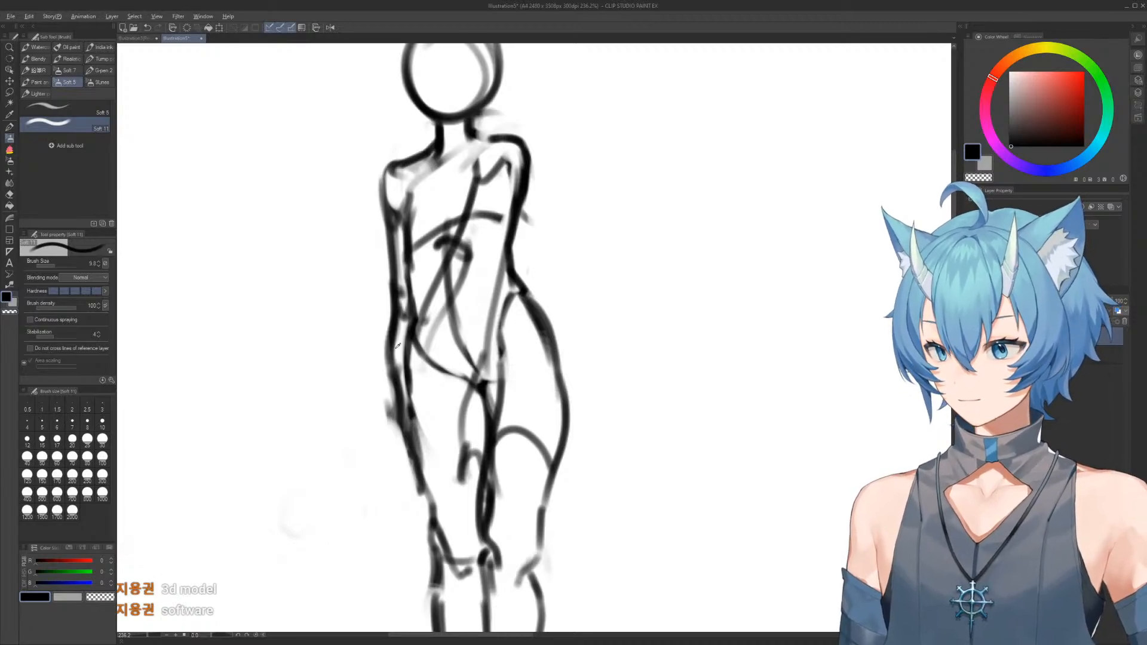
# Erase the left forearm's lower outline and redraw it with a triangular hand flaring away from the thigh
pyautogui.press('c')
pyautogui.press('e')
pyautogui.moveTo(379, 376)
pyautogui.mouseDown()
pyautogui.moveTo(405, 479)
pyautogui.moveTo(389, 359)
pyautogui.mouseUp()
pyautogui.press('b')
pyautogui.press('c')
pyautogui.moveTo(392, 317)
pyautogui.mouseDown()
pyautogui.moveTo(414, 445)
pyautogui.moveTo(388, 470)
pyautogui.mouseUp()
pyautogui.moveTo(404, 427)
pyautogui.mouseDown()
pyautogui.moveTo(368, 473)
pyautogui.moveTo(401, 472)
pyautogui.moveTo(393, 454)
pyautogui.mouseUp()
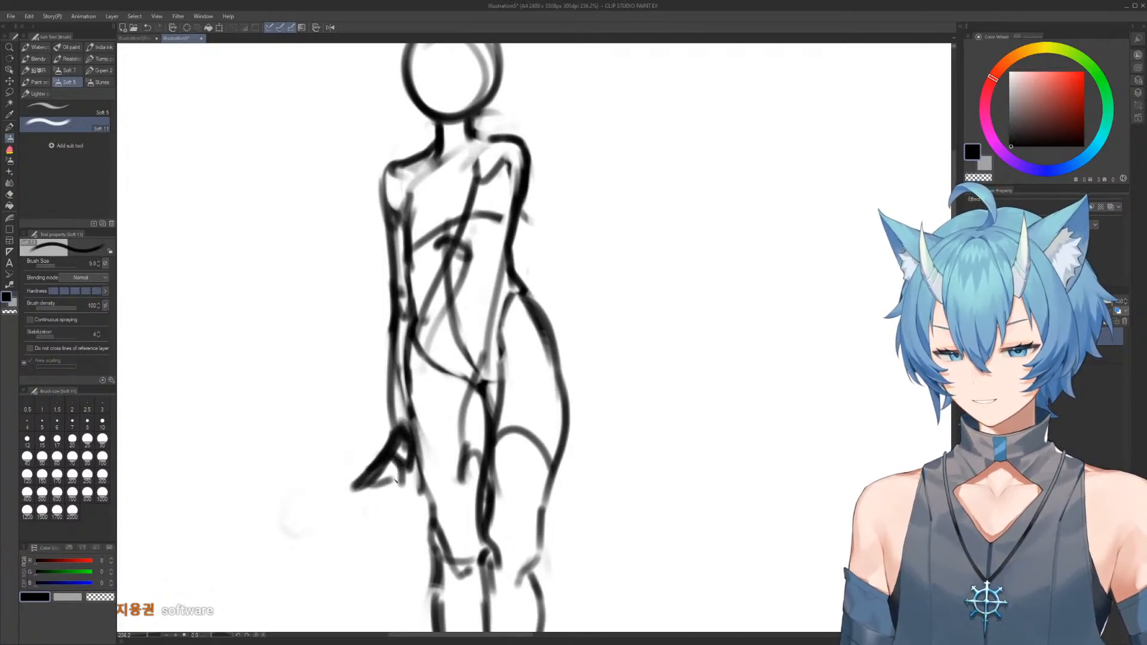
# Erase the right hand's rough lines and redraw it as a closed triangular shape over the thighs
pyautogui.press('e')
pyautogui.moveTo(482, 423)
pyautogui.mouseDown()
pyautogui.moveTo(462, 455)
pyautogui.moveTo(464, 480)
pyautogui.moveTo(486, 467)
pyautogui.moveTo(451, 476)
pyautogui.mouseUp()
pyautogui.press('b')
pyautogui.moveTo(453, 475); pyautogui.dragTo(483, 472)
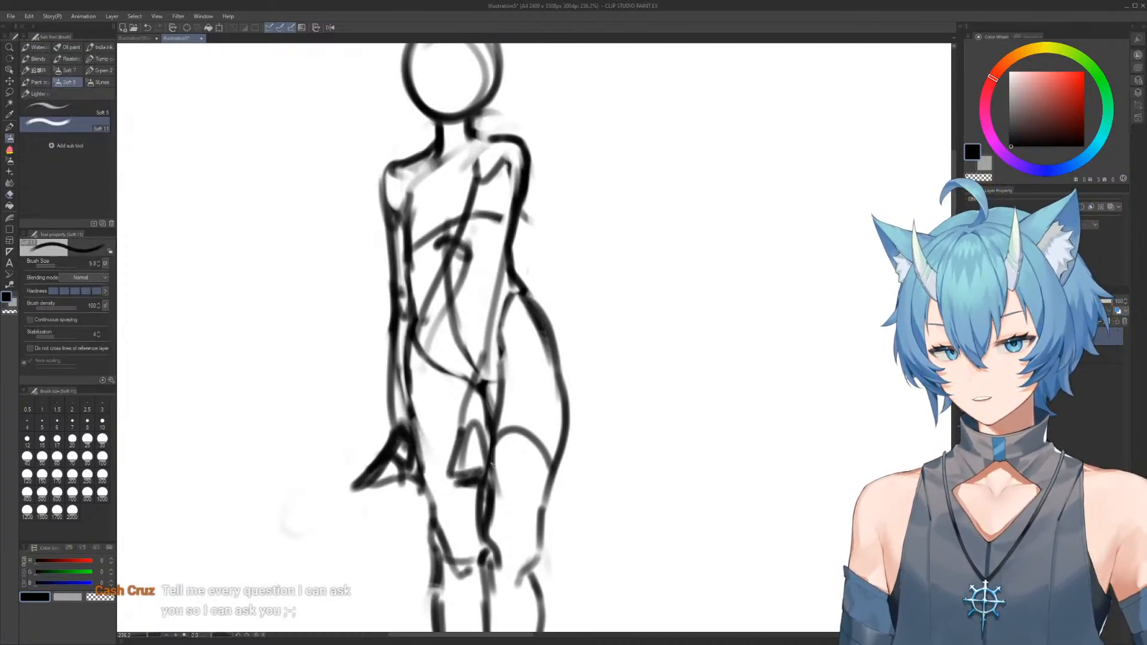
# Erase the flared left hand and redraw it hanging straight down beside the thigh
pyautogui.scroll(-3, 517, 353)
pyautogui.scroll(2, 456, 135)
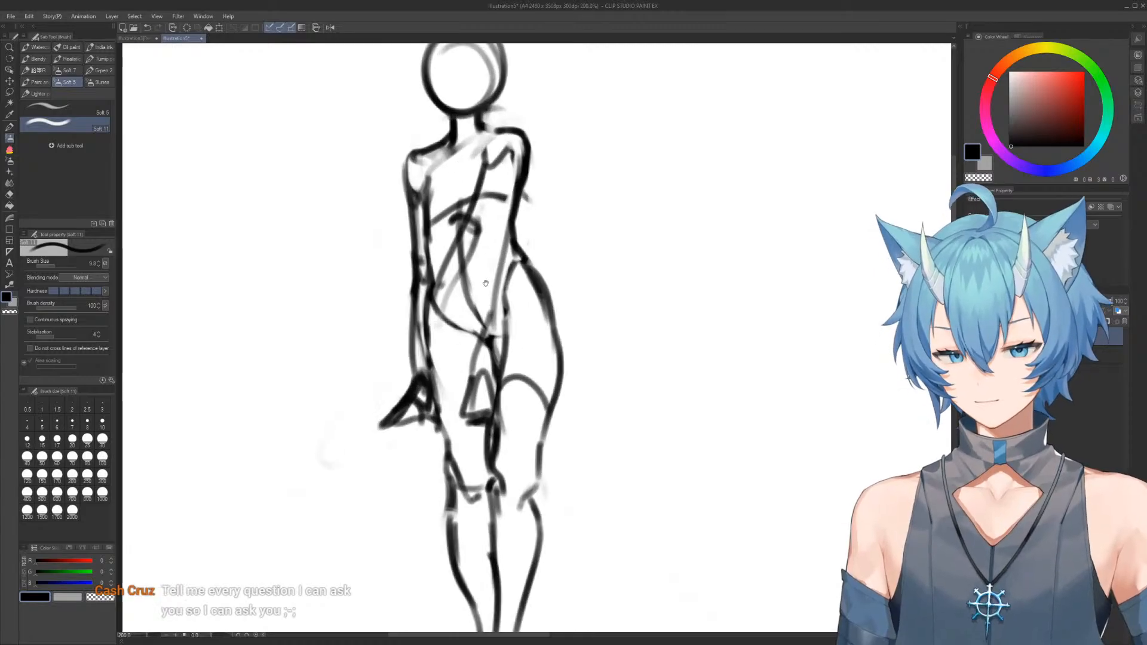
pyautogui.press('e')
pyautogui.moveTo(351, 404)
pyautogui.mouseDown()
pyautogui.moveTo(365, 418)
pyautogui.moveTo(379, 362)
pyautogui.moveTo(386, 392)
pyautogui.moveTo(384, 342)
pyautogui.mouseUp()
pyautogui.press('b')
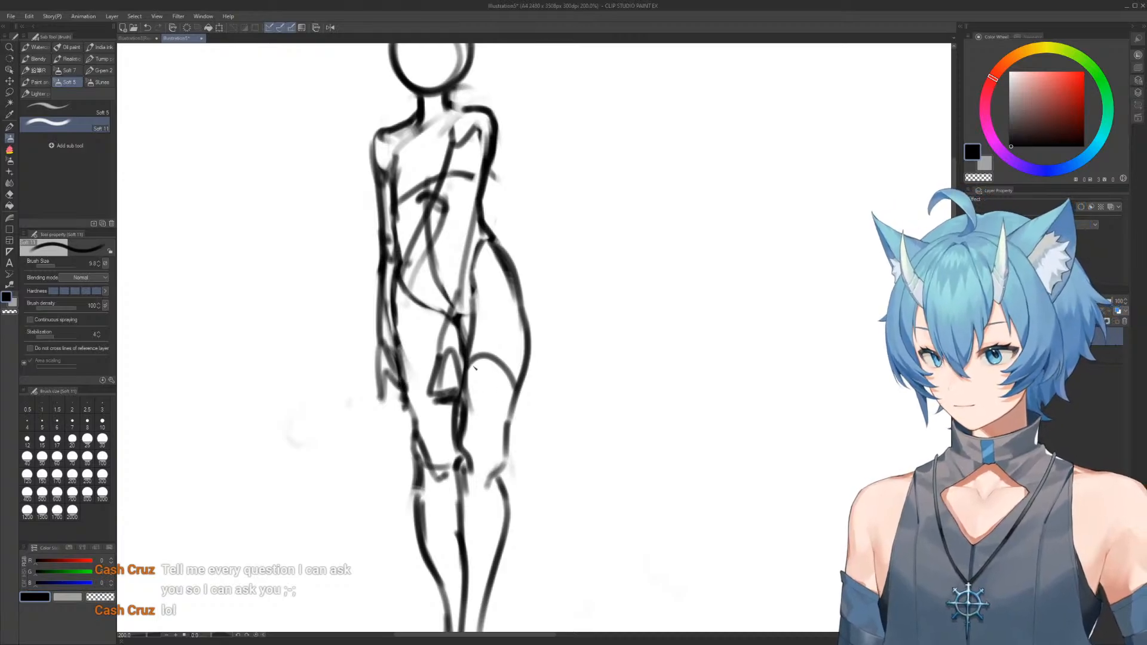
# Erase the right hand and forearm over the pelvis and redraw the arm's outer line straight down to the hip
pyautogui.press('e')
pyautogui.moveTo(440, 414); pyautogui.dragTo(454, 303)
pyautogui.press('b')
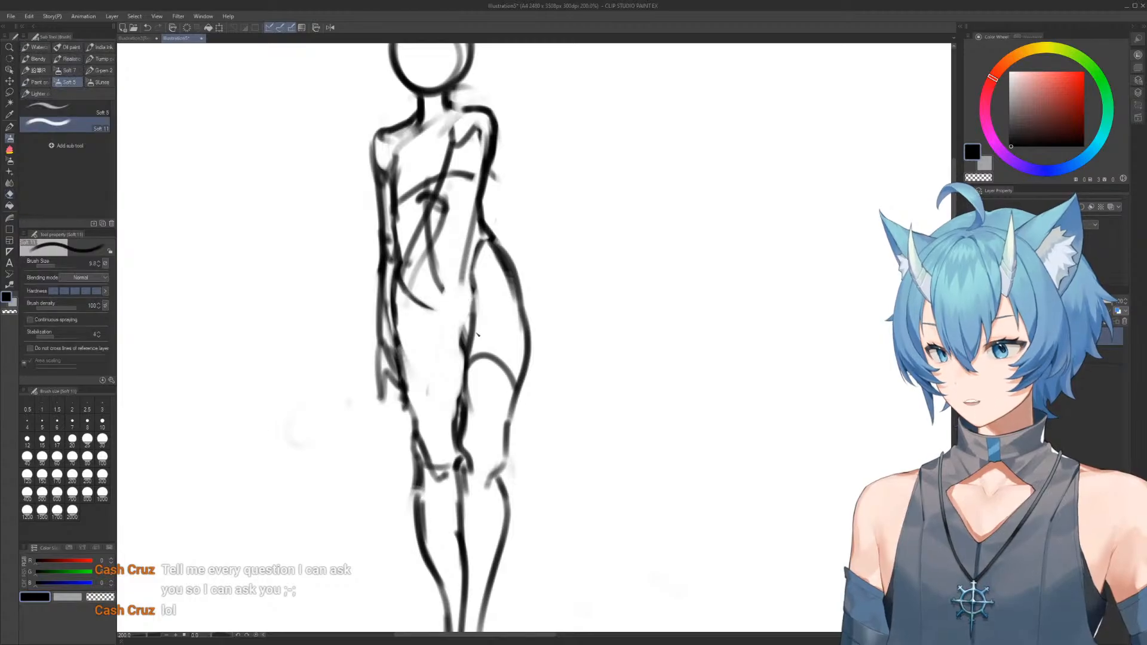
pyautogui.press('e')
pyautogui.moveTo(472, 178); pyautogui.dragTo(525, 283)
pyautogui.press('b')
pyautogui.moveTo(497, 136); pyautogui.dragTo(482, 245)
pyautogui.moveTo(496, 175)
pyautogui.mouseDown()
pyautogui.moveTo(485, 234)
pyautogui.moveTo(517, 300)
pyautogui.moveTo(527, 365)
pyautogui.mouseUp()
# Redraw the crotch line below the belly and erase stray marks around the pelvis and waist
pyautogui.press('e')
pyautogui.moveTo(435, 298)
pyautogui.mouseDown()
pyautogui.moveTo(422, 320)
pyautogui.moveTo(409, 276)
pyautogui.moveTo(454, 344)
pyautogui.mouseUp()
pyautogui.press('b')
pyautogui.press('e')
pyautogui.moveTo(481, 269)
pyautogui.mouseDown()
pyautogui.moveTo(465, 336)
pyautogui.moveTo(466, 256)
pyautogui.moveTo(474, 370)
pyautogui.moveTo(457, 269)
pyautogui.moveTo(486, 220)
pyautogui.mouseUp()
pyautogui.press('b')
# Start a second figure to the right of the standing one with two shoulder arcs and a rounded ribcage outline
pyautogui.scroll(-1, 476, 274)
pyautogui.scroll(1, 479, 281)
pyautogui.scroll(-2, 471, 271)
pyautogui.scroll(3, 473, 347)
pyautogui.scroll(-4, 457, 268)
pyautogui.moveTo(488, 309)
pyautogui.mouseDown()
pyautogui.moveTo(468, 273)
pyautogui.moveTo(517, 429)
pyautogui.mouseUp()
pyautogui.moveTo(542, 366)
pyautogui.mouseDown()
pyautogui.moveTo(445, 212)
pyautogui.moveTo(469, 336)
pyautogui.moveTo(415, 368)
pyautogui.mouseUp()
pyautogui.moveTo(482, 398); pyautogui.dragTo(447, 345)
pyautogui.moveTo(425, 318); pyautogui.dragTo(438, 328)
pyautogui.moveTo(499, 378)
pyautogui.mouseDown()
pyautogui.moveTo(438, 331)
pyautogui.moveTo(438, 379)
pyautogui.mouseUp()
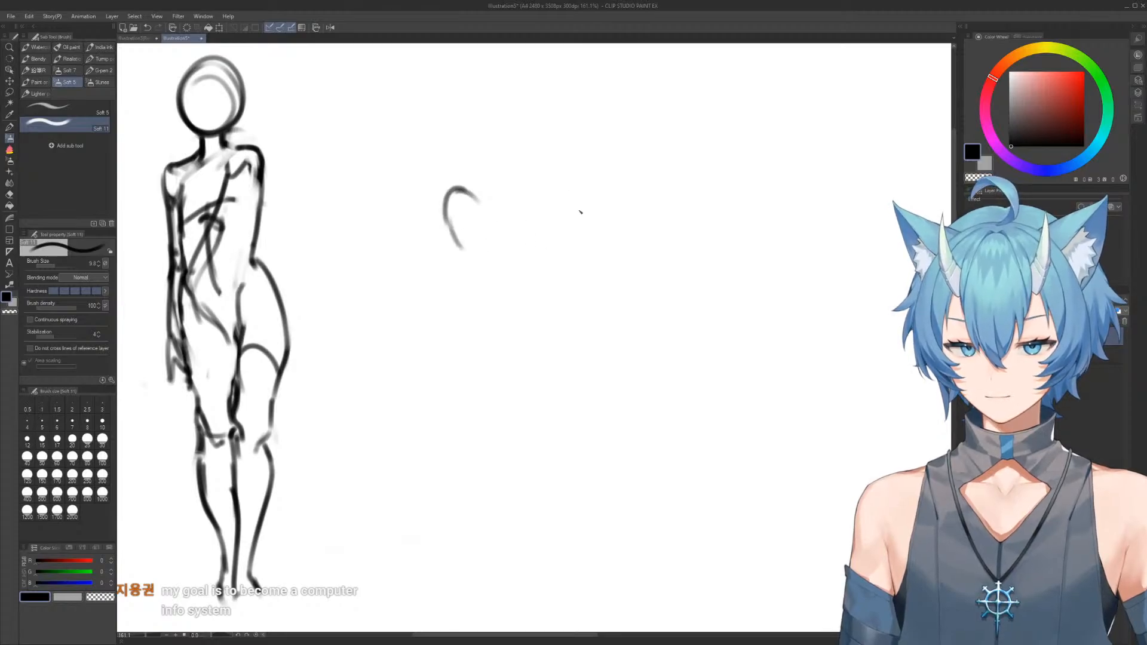
pyautogui.moveTo(538, 210); pyautogui.dragTo(554, 202)
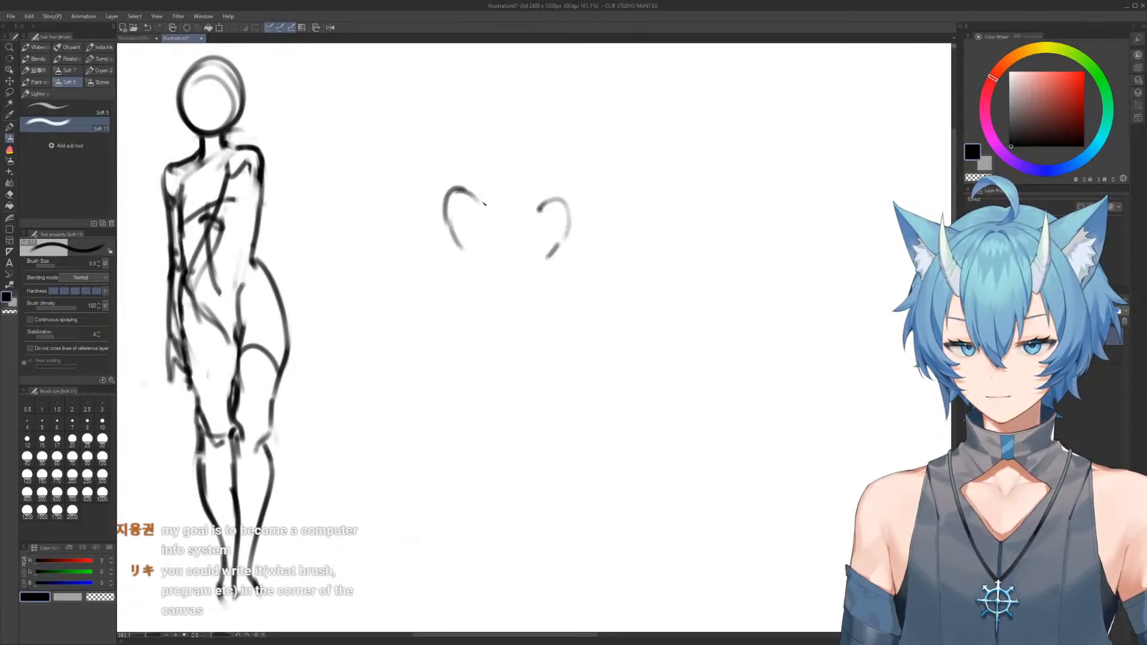
pyautogui.moveTo(481, 195); pyautogui.dragTo(540, 207)
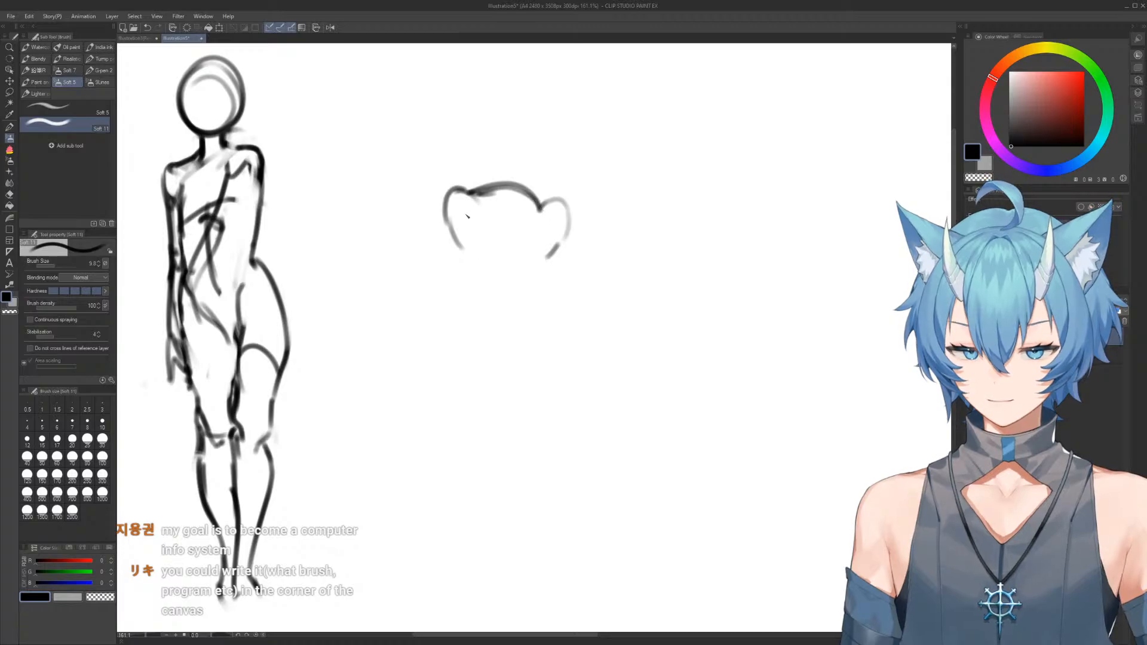
pyautogui.moveTo(451, 238)
pyautogui.mouseDown()
pyautogui.moveTo(515, 277)
pyautogui.moveTo(491, 277)
pyautogui.mouseUp()
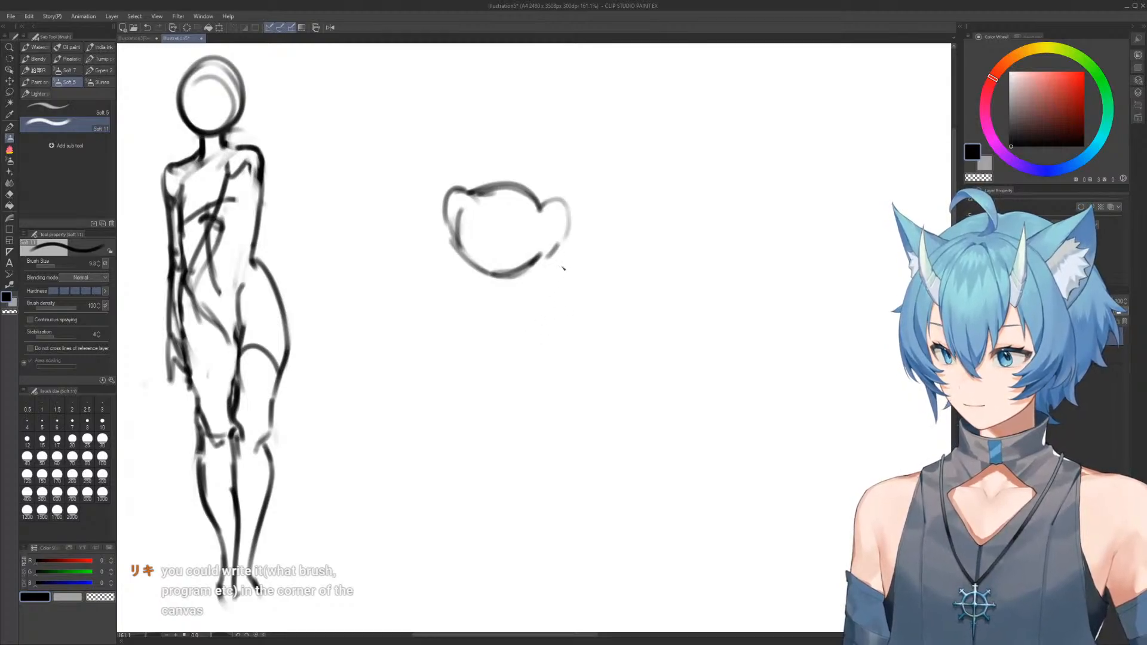
# Draw the waist below the ribcage with two side contours, a lower edge and a vertical centre line
pyautogui.moveTo(450, 250); pyautogui.dragTo(465, 294)
pyautogui.press('e')
pyautogui.moveTo(559, 320)
pyautogui.mouseDown()
pyautogui.moveTo(571, 287)
pyautogui.moveTo(547, 295)
pyautogui.mouseUp()
pyautogui.press('b')
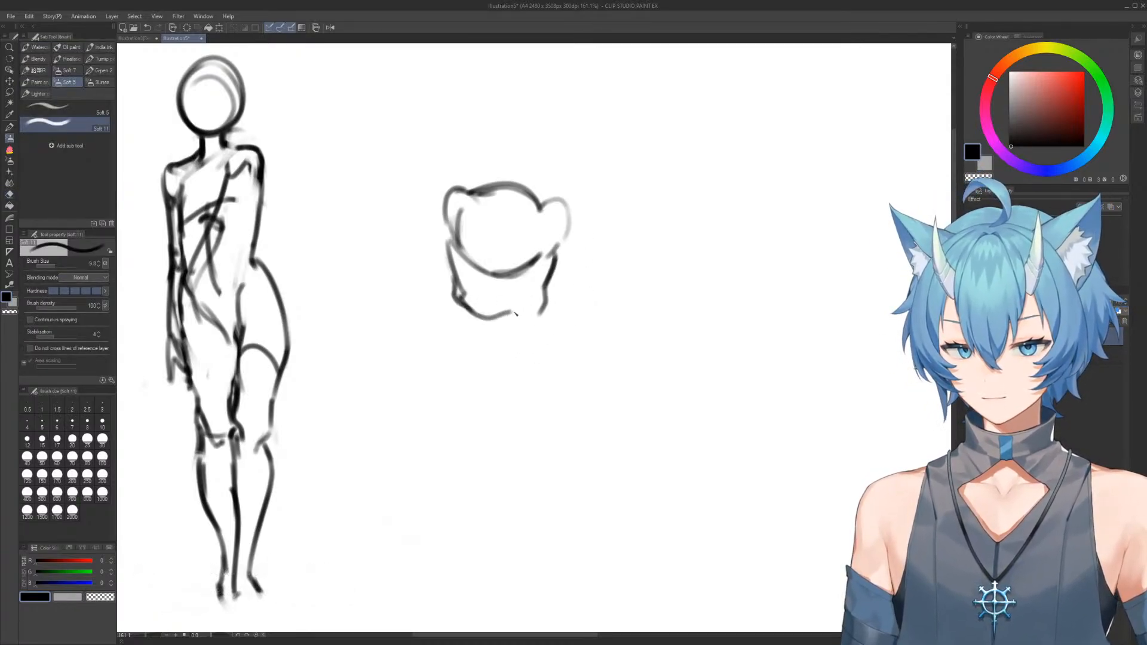
pyautogui.moveTo(489, 250); pyautogui.dragTo(494, 312)
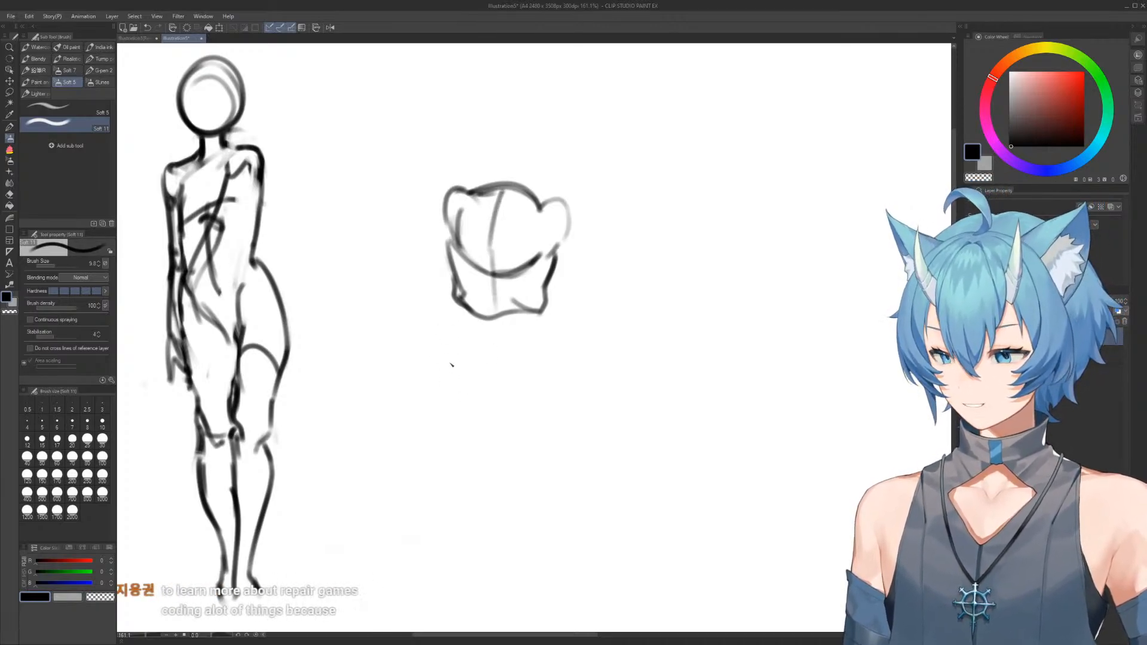
# Draw a tilted pelvis box below the waist with a centre line, and erase its left edge
pyautogui.moveTo(448, 331); pyautogui.dragTo(546, 333)
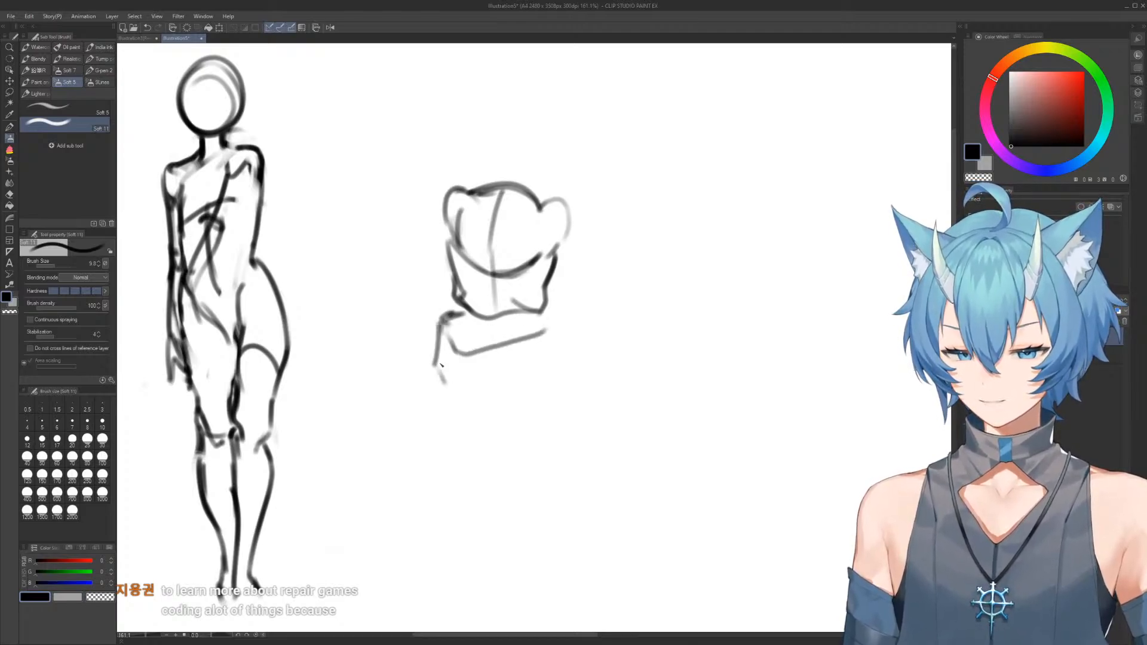
pyautogui.moveTo(488, 378); pyautogui.dragTo(540, 373)
pyautogui.moveTo(549, 323); pyautogui.dragTo(550, 340)
pyautogui.press('e')
pyautogui.moveTo(460, 392); pyautogui.dragTo(549, 357)
pyautogui.press('b')
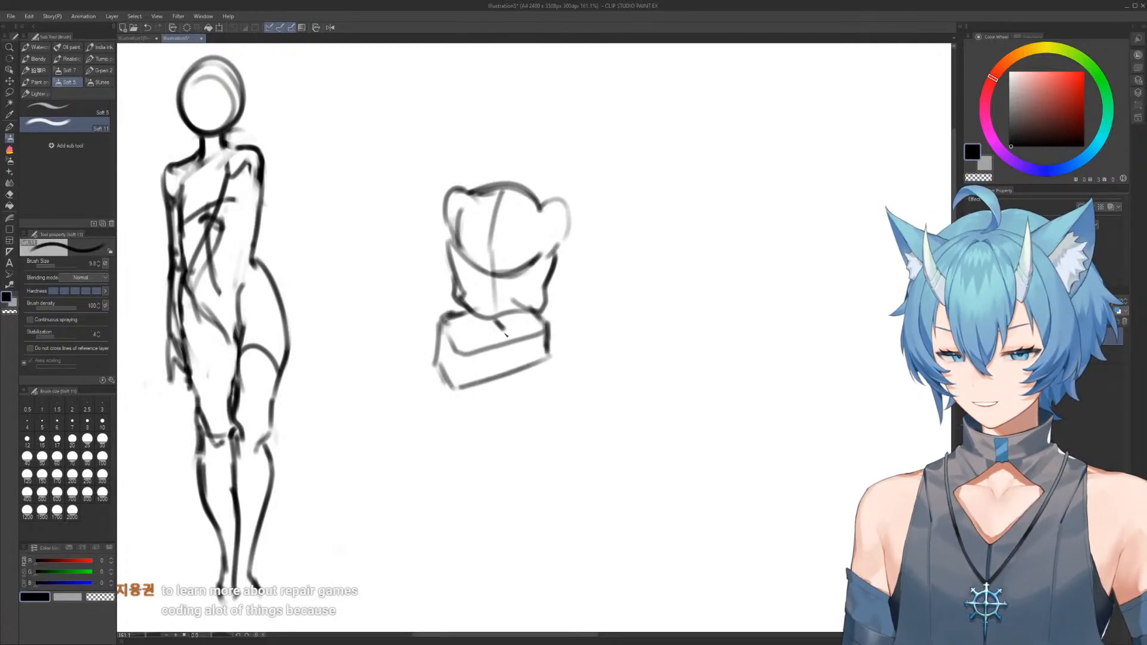
pyautogui.press('e')
pyautogui.press('b')
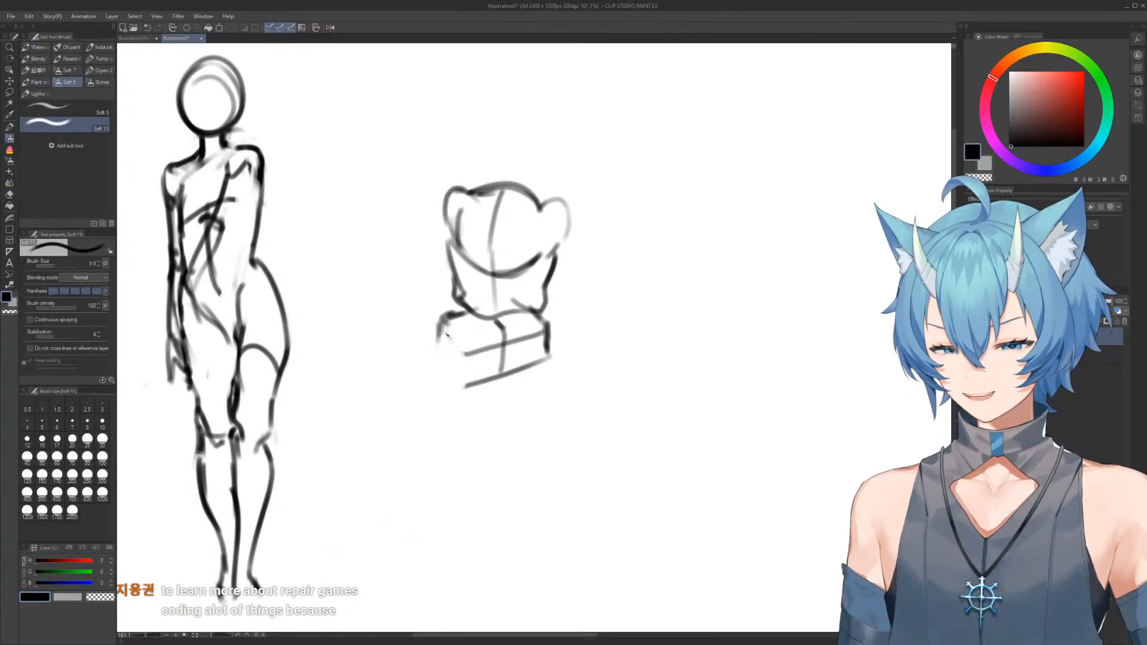
# Redraw the left hip corner and draw the left thigh sweeping down and inward to the knee
pyautogui.moveTo(456, 392)
pyautogui.mouseDown()
pyautogui.moveTo(483, 377)
pyautogui.moveTo(448, 371)
pyautogui.moveTo(433, 392)
pyautogui.mouseUp()
pyautogui.press('e')
pyautogui.press('b')
pyautogui.moveTo(452, 443); pyautogui.dragTo(427, 353)
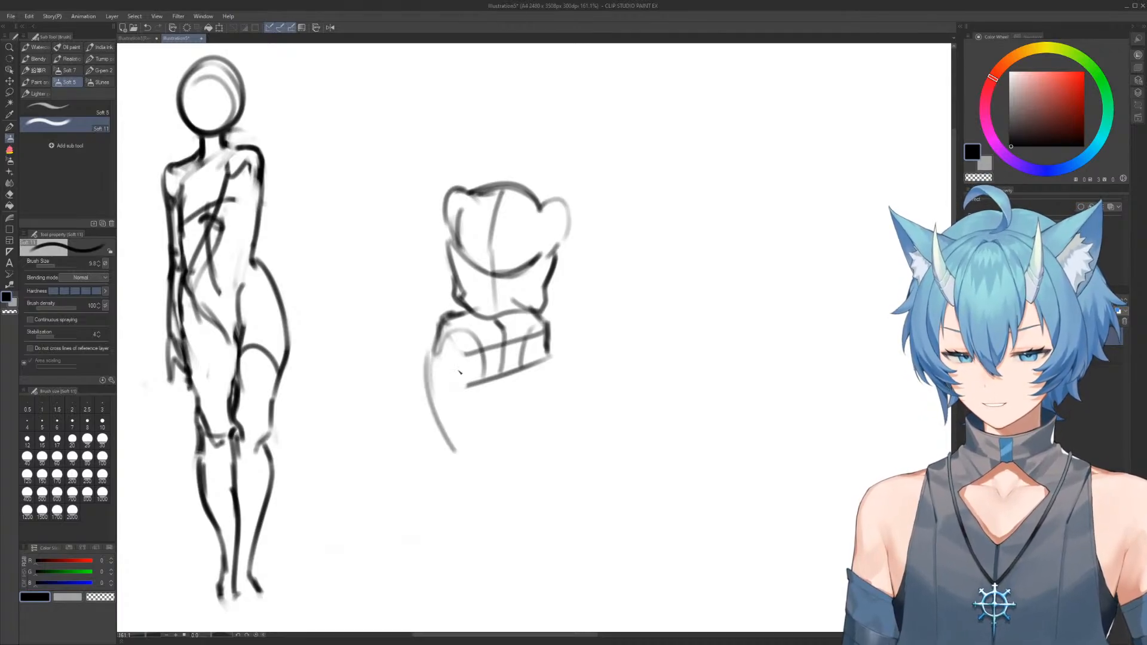
pyautogui.moveTo(442, 411)
pyautogui.mouseDown()
pyautogui.moveTo(487, 411)
pyautogui.moveTo(521, 477)
pyautogui.mouseUp()
pyautogui.moveTo(459, 443)
pyautogui.mouseDown()
pyautogui.moveTo(484, 495)
pyautogui.moveTo(533, 510)
pyautogui.mouseUp()
# Trim the pelvis box's right edge and draw the right thigh, erasing its first outer contour for a straighter one
pyautogui.press('e')
pyautogui.moveTo(558, 349)
pyautogui.mouseDown()
pyautogui.moveTo(553, 374)
pyautogui.moveTo(528, 381)
pyautogui.mouseUp()
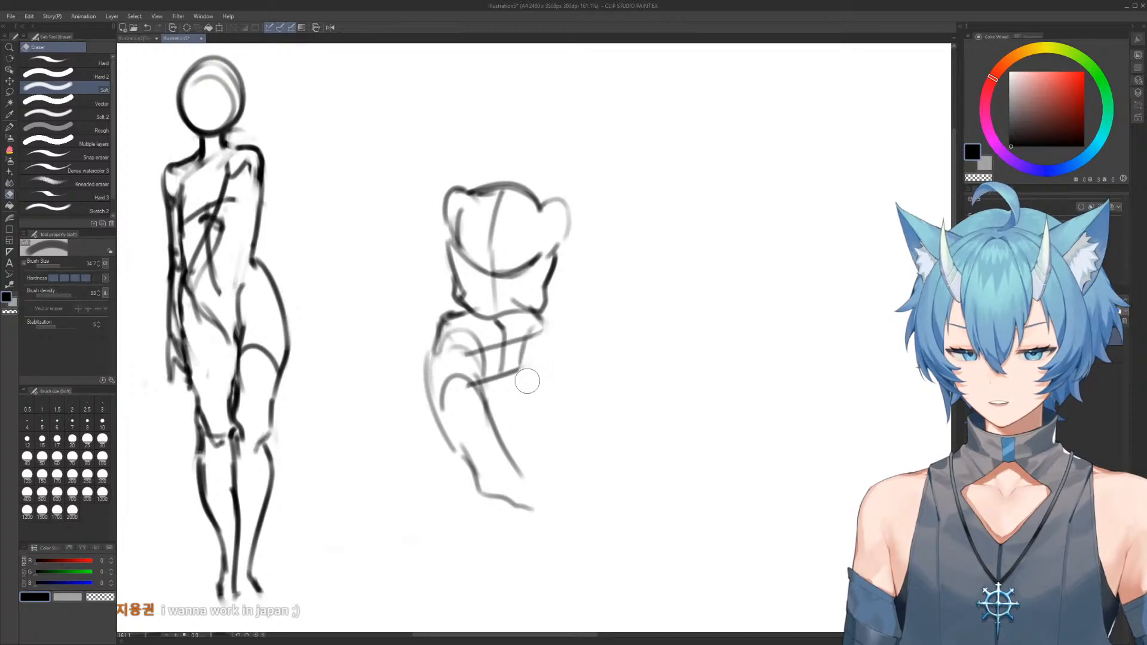
pyautogui.press('b')
pyautogui.moveTo(538, 332); pyautogui.dragTo(552, 447)
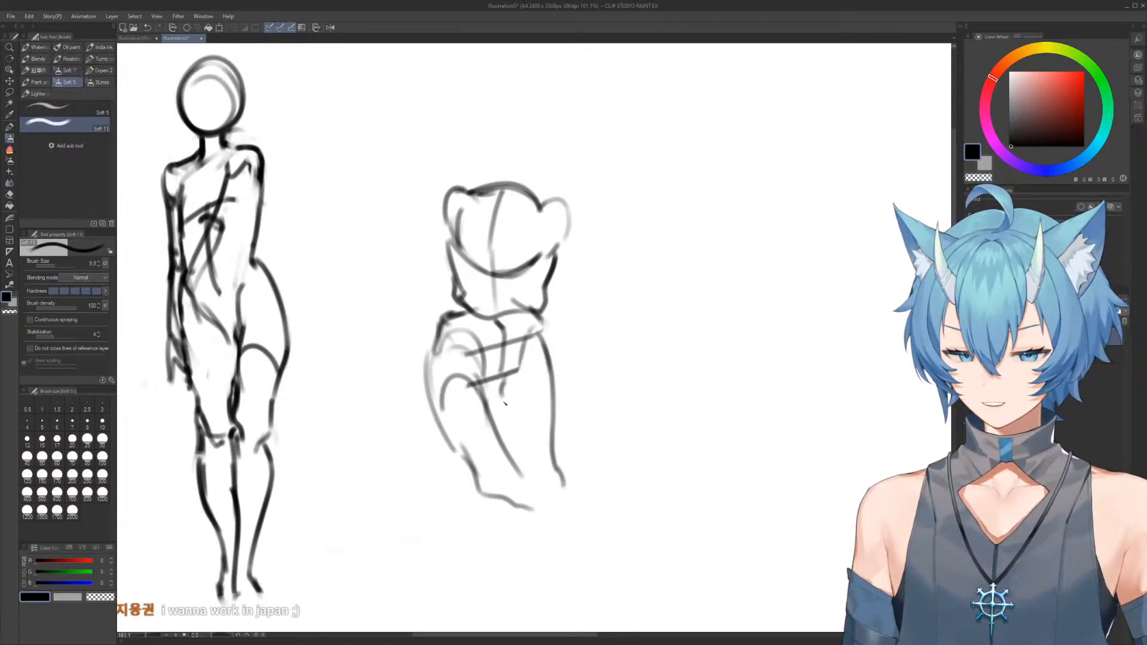
pyautogui.press('e')
pyautogui.moveTo(562, 481); pyautogui.dragTo(553, 398)
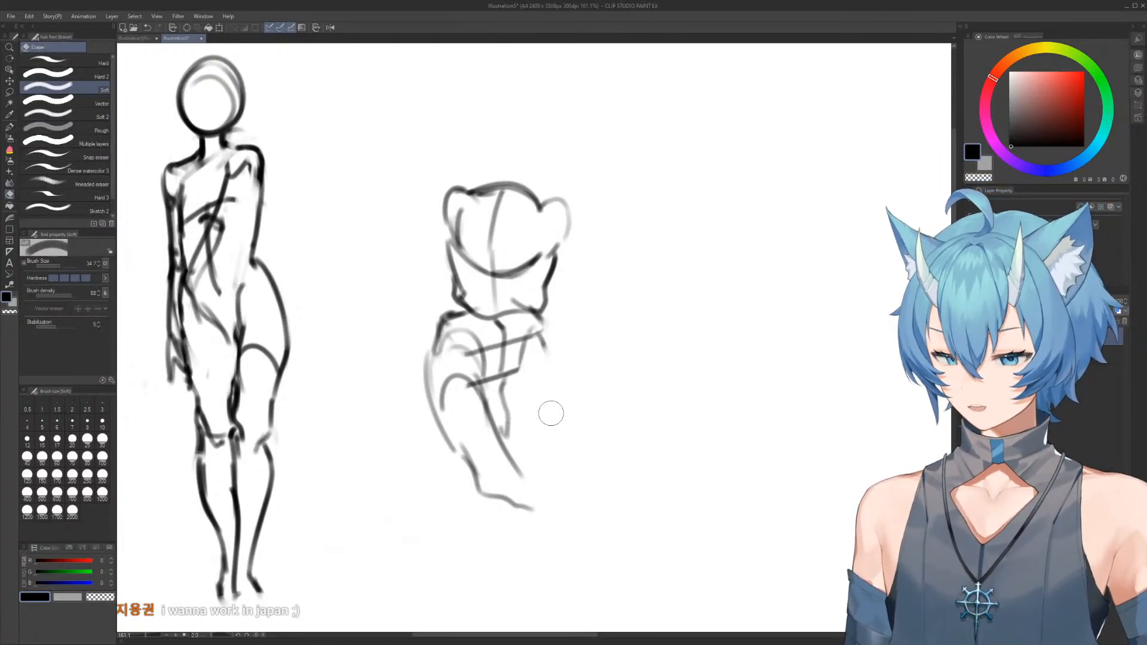
pyautogui.press('b')
pyautogui.moveTo(541, 326); pyautogui.dragTo(539, 460)
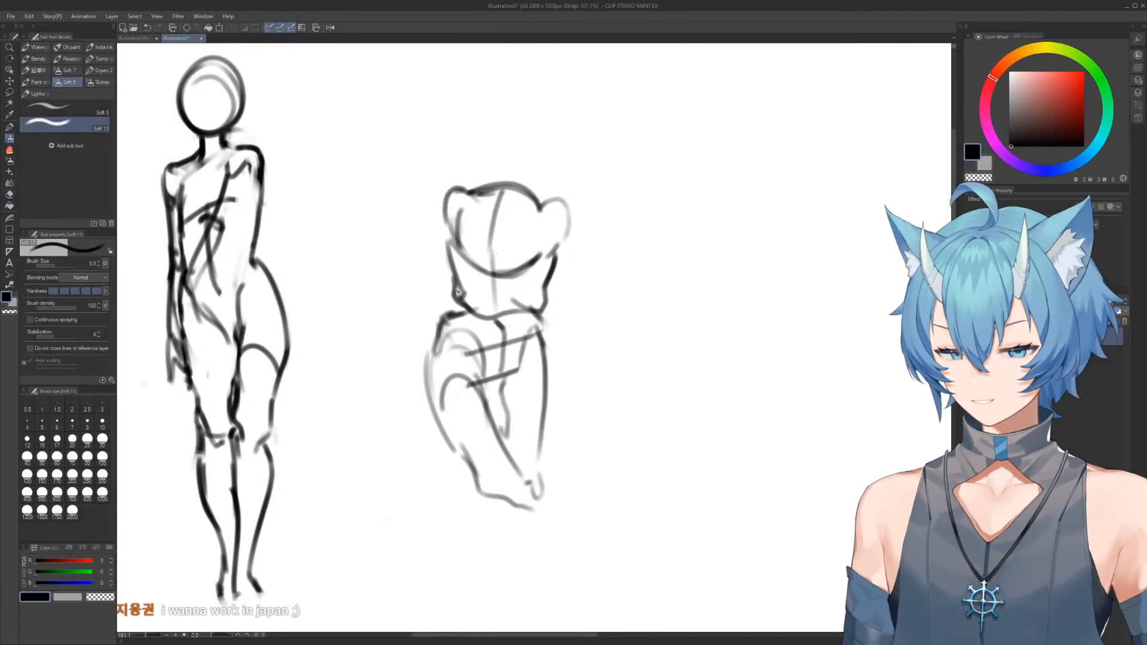
# Draw the second figure's right arm hanging down from the shoulder, with elbow, forearm and a pointed hand
pyautogui.moveTo(545, 498)
pyautogui.mouseDown()
pyautogui.moveTo(524, 379)
pyautogui.moveTo(548, 422)
pyautogui.mouseUp()
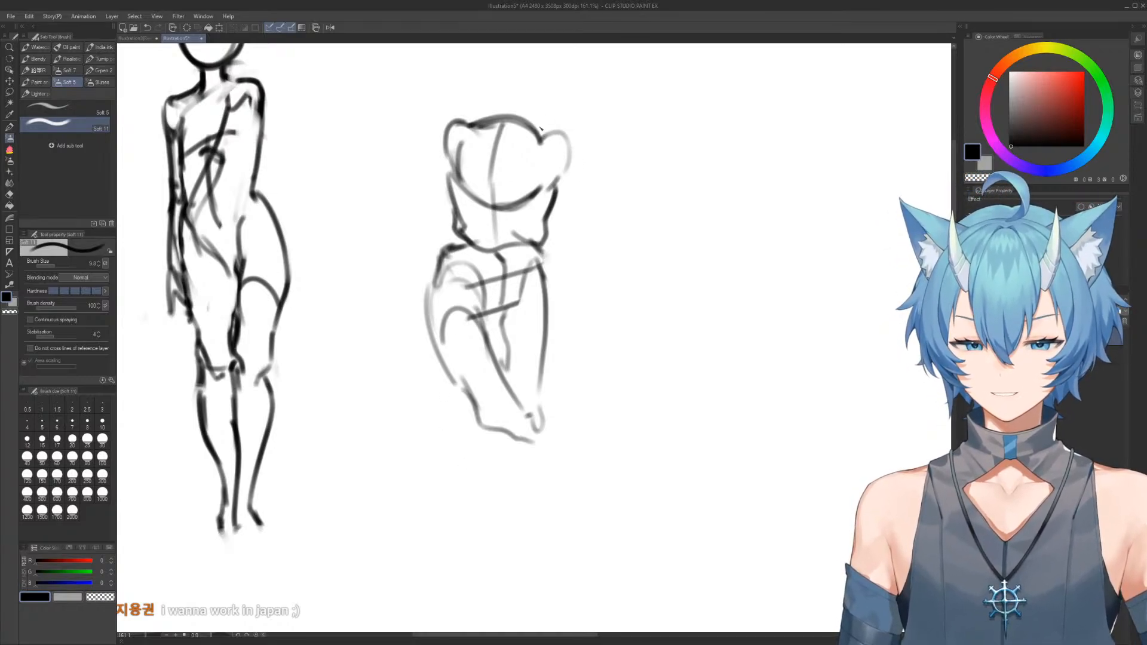
pyautogui.moveTo(573, 138)
pyautogui.mouseDown()
pyautogui.moveTo(582, 181)
pyautogui.moveTo(585, 156)
pyautogui.moveTo(574, 175)
pyautogui.moveTo(551, 154)
pyautogui.moveTo(579, 199)
pyautogui.moveTo(581, 254)
pyautogui.mouseUp()
pyautogui.moveTo(554, 216)
pyautogui.mouseDown()
pyautogui.moveTo(568, 274)
pyautogui.moveTo(585, 282)
pyautogui.moveTo(555, 252)
pyautogui.moveTo(585, 271)
pyautogui.moveTo(569, 275)
pyautogui.moveTo(555, 328)
pyautogui.mouseUp()
pyautogui.moveTo(581, 275); pyautogui.dragTo(585, 377)
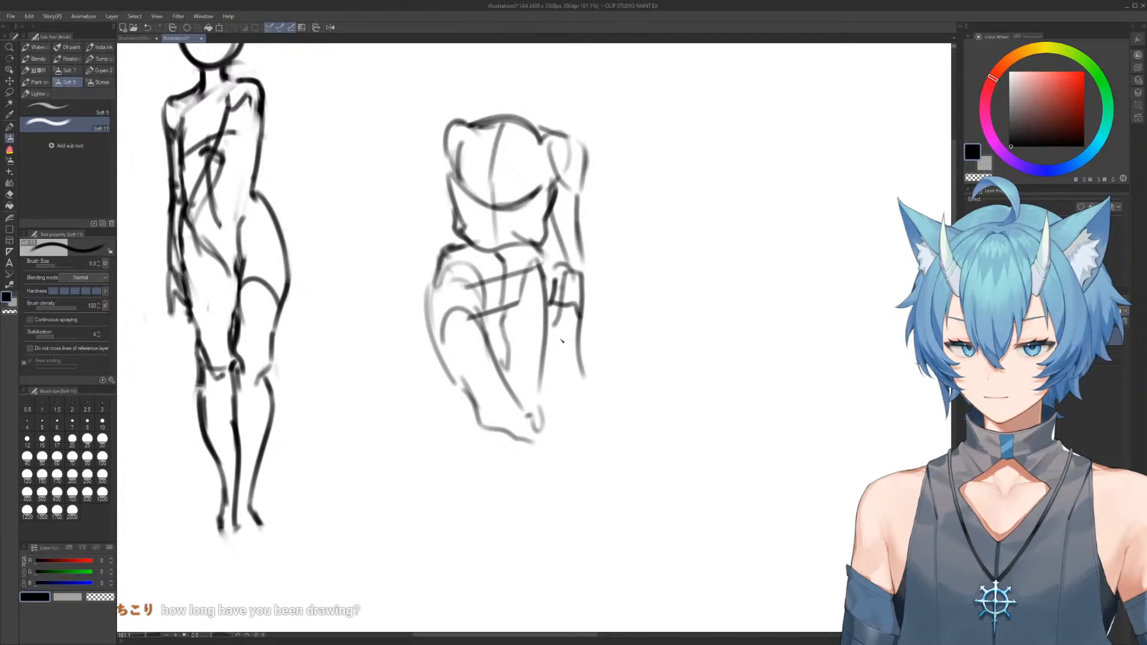
pyautogui.moveTo(556, 328); pyautogui.dragTo(558, 394)
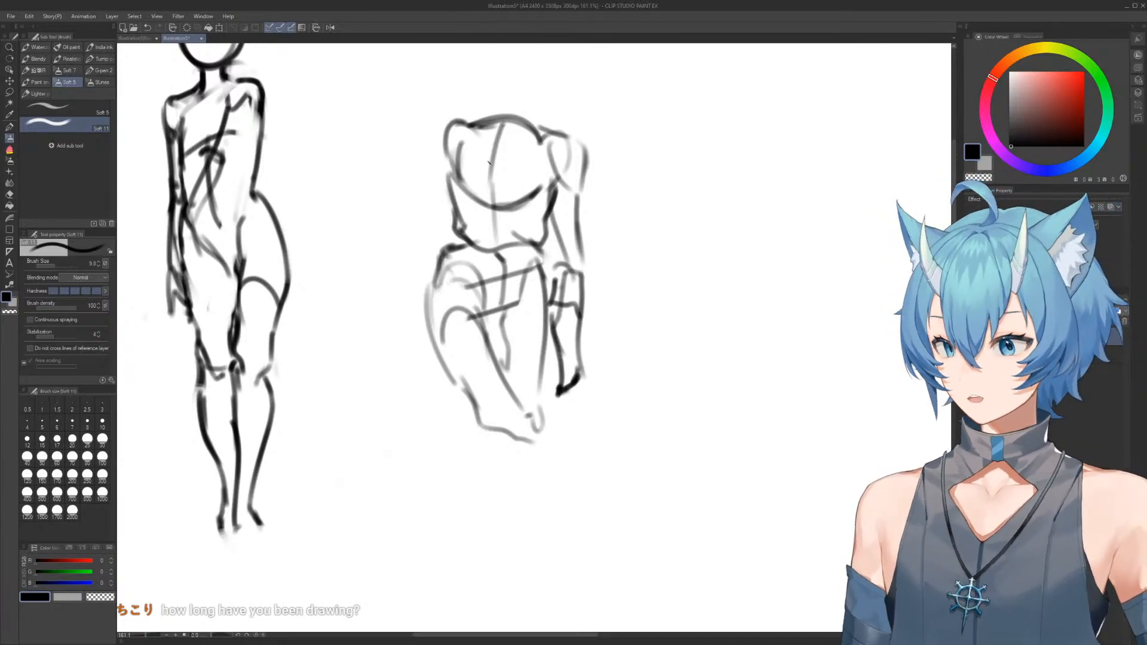
# Draw the second figure's left arm down past the hip, ending in a small blocky hand
pyautogui.moveTo(448, 135); pyautogui.dragTo(439, 190)
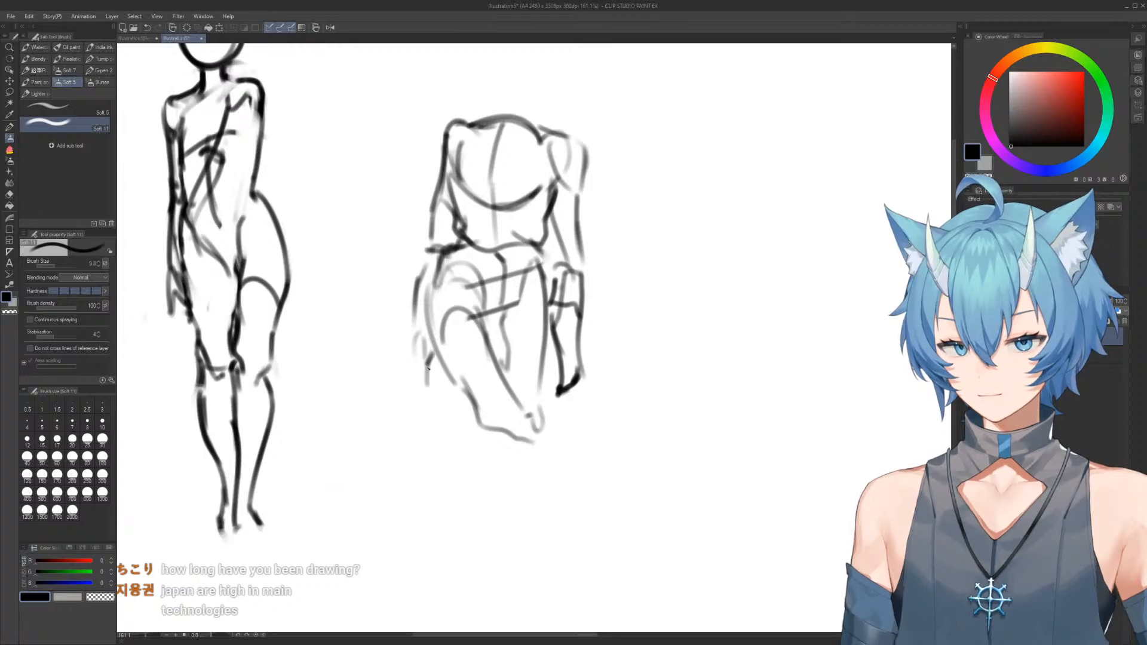
pyautogui.moveTo(414, 383); pyautogui.dragTo(436, 384)
pyautogui.moveTo(432, 358); pyautogui.dragTo(424, 384)
# Erase the curved top edge of the second torso between the shoulders
pyautogui.moveTo(534, 219)
pyautogui.mouseDown()
pyautogui.moveTo(502, 219)
pyautogui.moveTo(532, 273)
pyautogui.mouseUp()
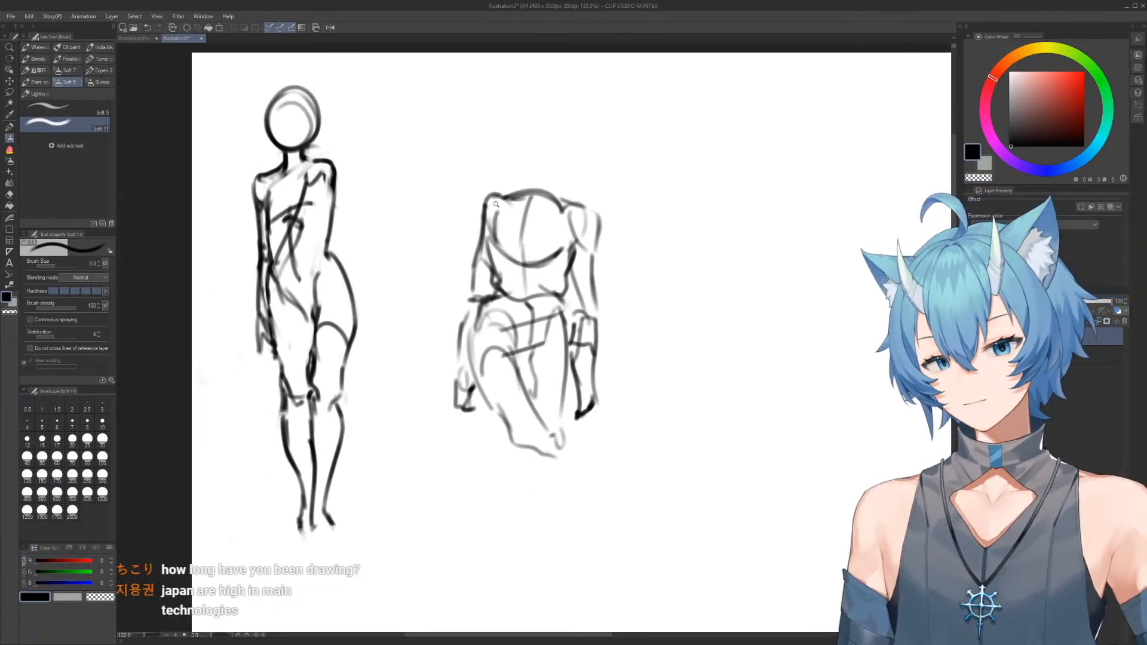
pyautogui.moveTo(496, 221); pyautogui.dragTo(589, 242)
pyautogui.moveTo(593, 244); pyautogui.dragTo(551, 244)
pyautogui.press('e')
pyautogui.moveTo(478, 188); pyautogui.dragTo(597, 211)
pyautogui.press('b')
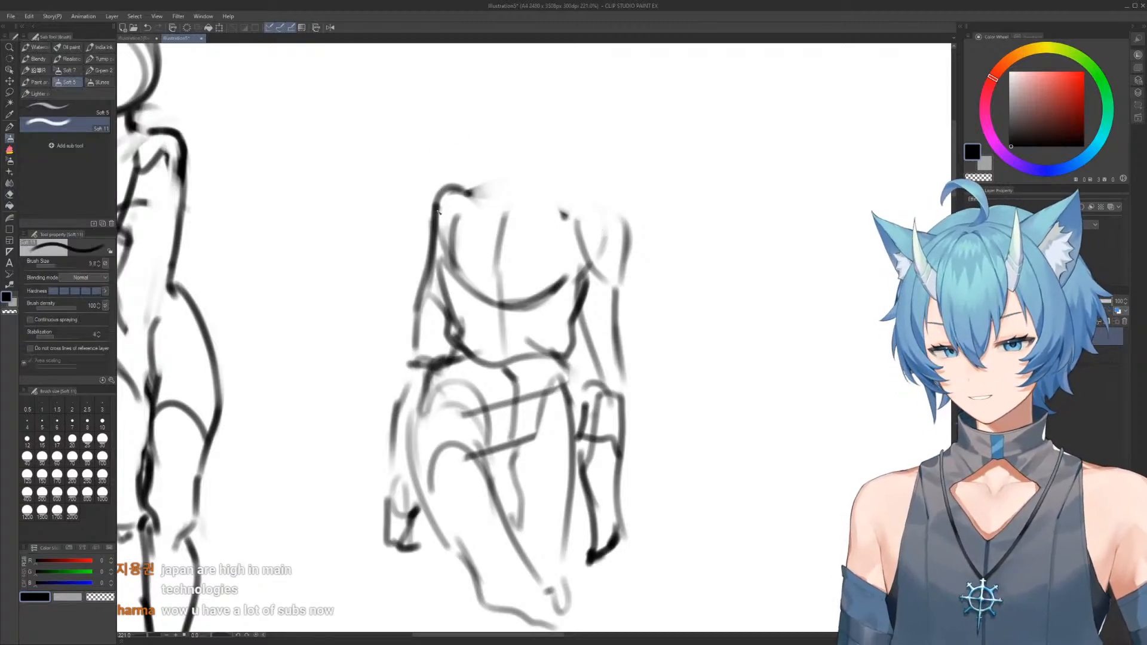
# Draw a broad, nearly flat shoulder line across the second torso, sloping down into the right upper arm
pyautogui.press('e')
pyautogui.moveTo(472, 190)
pyautogui.mouseDown()
pyautogui.moveTo(427, 240)
pyautogui.moveTo(430, 271)
pyautogui.moveTo(426, 223)
pyautogui.moveTo(469, 190)
pyautogui.moveTo(440, 203)
pyautogui.moveTo(610, 204)
pyautogui.moveTo(640, 255)
pyautogui.mouseUp()
pyautogui.press('b')
pyautogui.press('e')
pyautogui.press('b')
pyautogui.moveTo(582, 204)
pyautogui.mouseDown()
pyautogui.moveTo(633, 245)
pyautogui.moveTo(605, 325)
pyautogui.moveTo(550, 258)
pyautogui.mouseUp()
pyautogui.scroll(-1, 595, 269)
# Redraw the second torso's right waist contour flowing continuously into the hip
pyautogui.press('e')
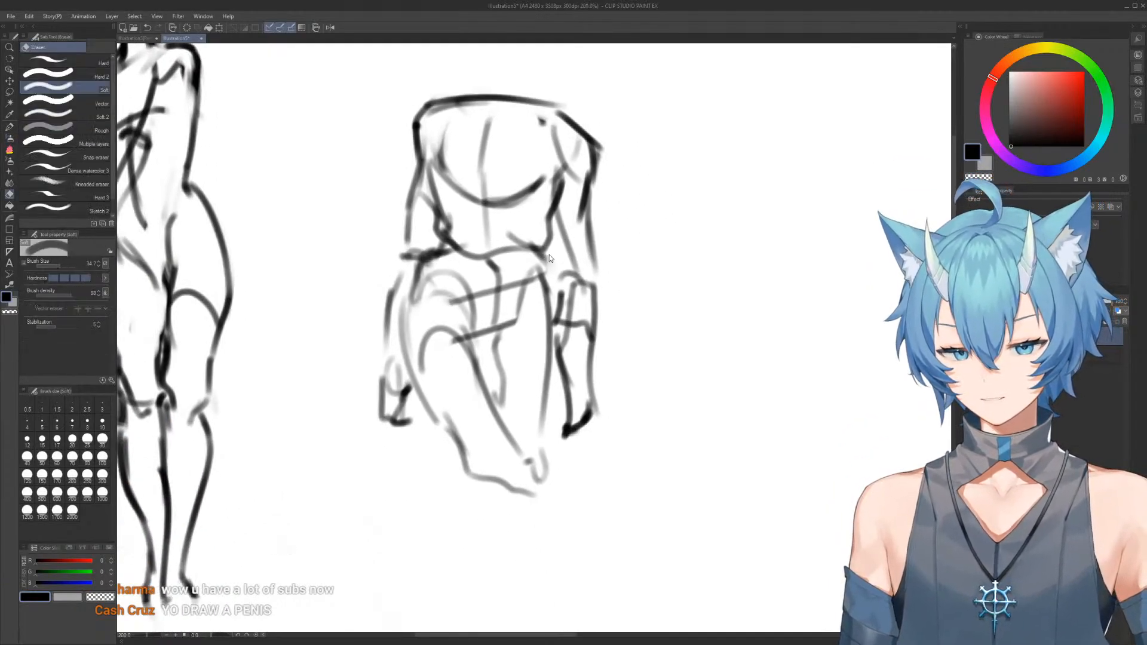
pyautogui.press('b')
pyautogui.press('e')
pyautogui.press('b')
pyautogui.moveTo(539, 252); pyautogui.dragTo(552, 328)
# Erase the second figure's crossing legs and redraw the left hip arc and the upper thigh contours
pyautogui.press('e')
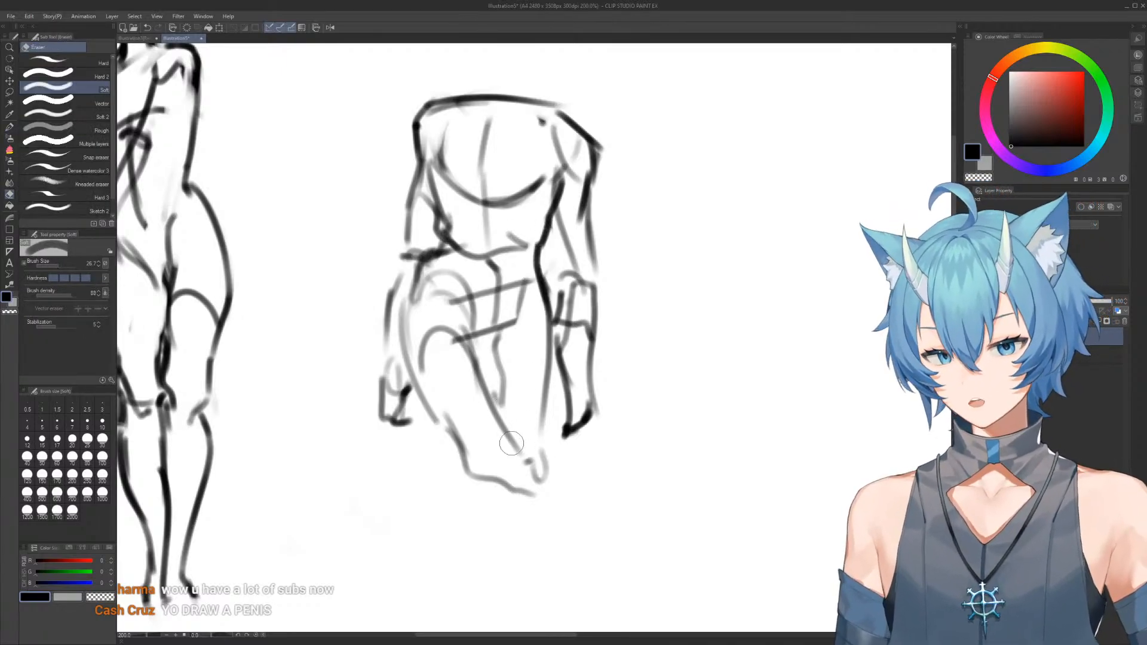
pyautogui.moveTo(500, 397); pyautogui.dragTo(498, 437)
pyautogui.press('b')
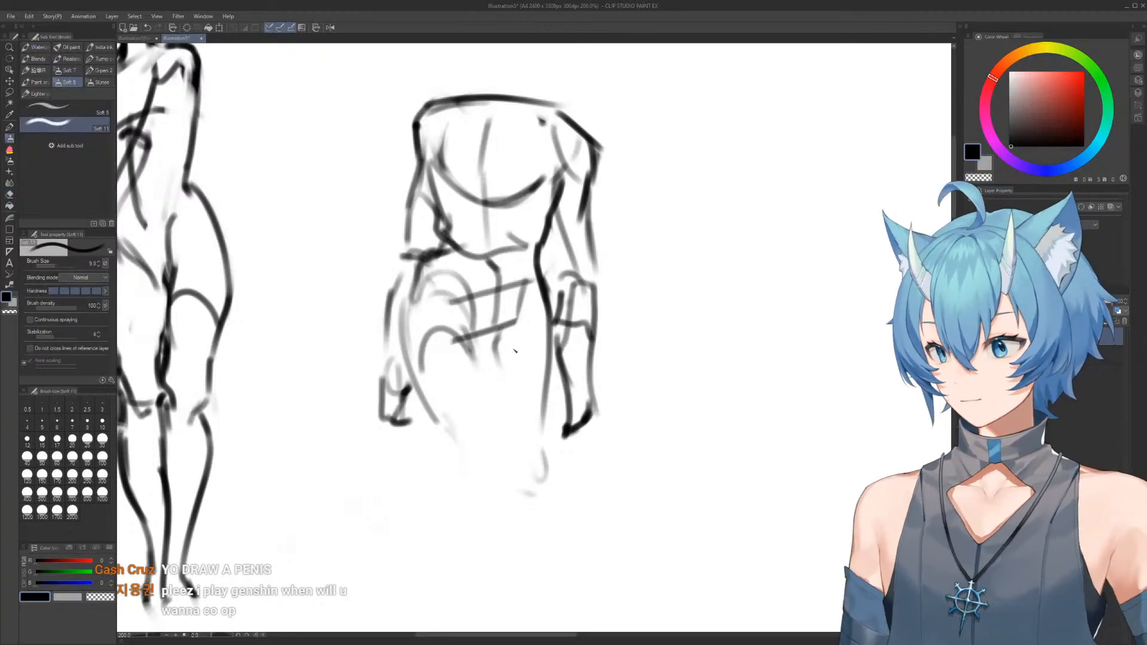
pyautogui.moveTo(406, 354)
pyautogui.mouseDown()
pyautogui.moveTo(525, 359)
pyautogui.moveTo(526, 372)
pyautogui.moveTo(487, 323)
pyautogui.mouseUp()
pyautogui.moveTo(499, 385)
pyautogui.mouseDown()
pyautogui.moveTo(476, 326)
pyautogui.moveTo(526, 373)
pyautogui.mouseUp()
pyautogui.moveTo(541, 278)
pyautogui.mouseDown()
pyautogui.moveTo(548, 323)
pyautogui.moveTo(523, 412)
pyautogui.mouseUp()
pyautogui.press('e')
pyautogui.moveTo(515, 299)
pyautogui.mouseDown()
pyautogui.moveTo(483, 342)
pyautogui.moveTo(502, 318)
pyautogui.moveTo(460, 452)
pyautogui.mouseUp()
pyautogui.press('b')
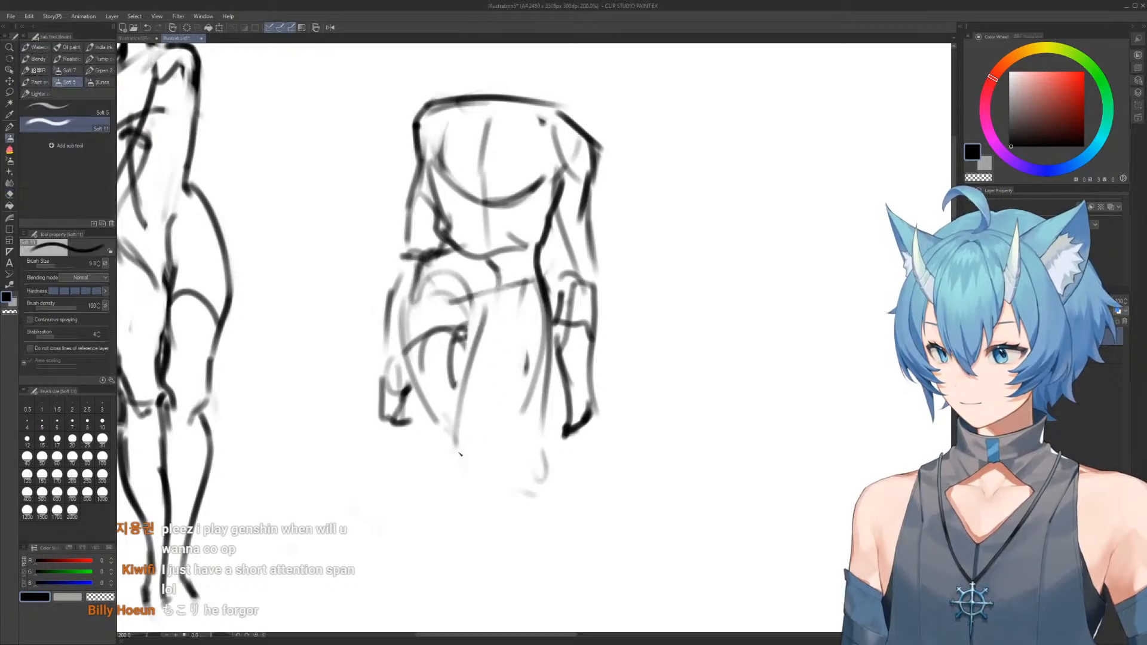
# Draw the front thigh as a long U shape down to the knee and add the left thigh's outer contour
pyautogui.moveTo(472, 335); pyautogui.dragTo(503, 467)
pyautogui.moveTo(536, 337); pyautogui.dragTo(503, 498)
pyautogui.moveTo(420, 296); pyautogui.dragTo(444, 474)
# Draw the second figure's knees and lower legs, with calf contours narrowing to a pointed end at the feet
pyautogui.hotkey('ctrl', '-')
pyautogui.moveTo(512, 436)
pyautogui.mouseDown()
pyautogui.moveTo(502, 456)
pyautogui.moveTo(492, 374)
pyautogui.mouseUp()
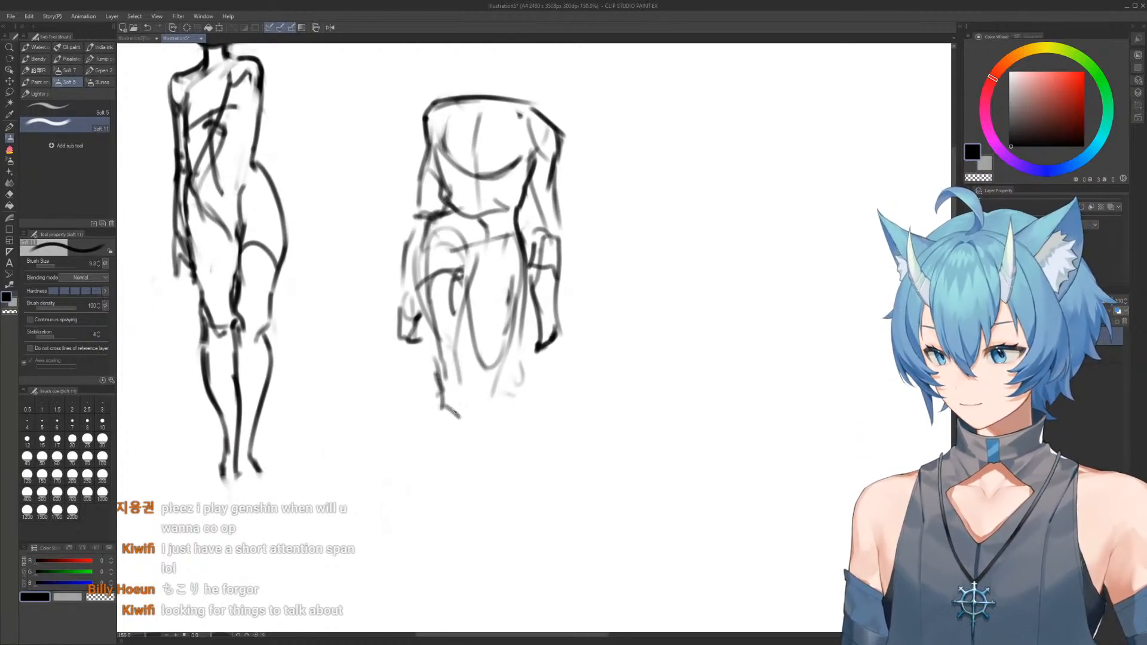
pyautogui.moveTo(513, 431); pyautogui.dragTo(491, 517)
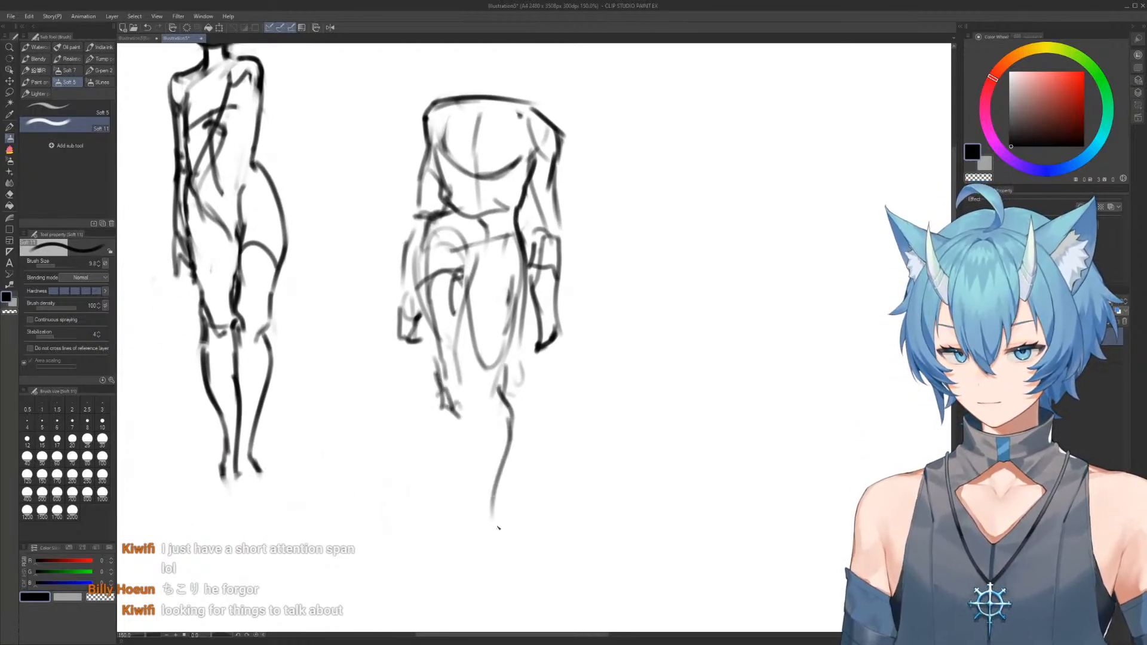
pyautogui.moveTo(454, 457)
pyautogui.mouseDown()
pyautogui.moveTo(472, 524)
pyautogui.moveTo(484, 530)
pyautogui.moveTo(487, 509)
pyautogui.moveTo(504, 508)
pyautogui.moveTo(471, 532)
pyautogui.moveTo(452, 479)
pyautogui.moveTo(457, 512)
pyautogui.moveTo(493, 478)
pyautogui.mouseUp()
pyautogui.press('e')
pyautogui.press('b')
# Sketch a neck guide above the second figure's shoulders and draw a rounded head outline over it
pyautogui.moveTo(497, 180); pyautogui.dragTo(500, 205)
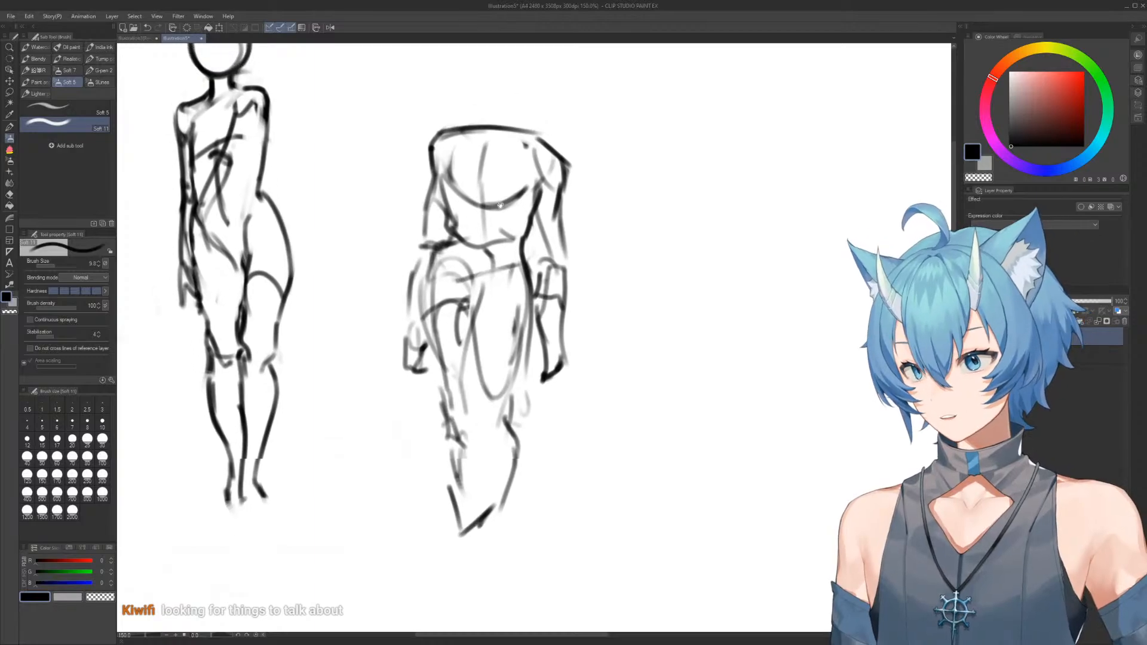
pyautogui.scroll(3, 501, 205)
pyautogui.moveTo(485, 127); pyautogui.dragTo(514, 175)
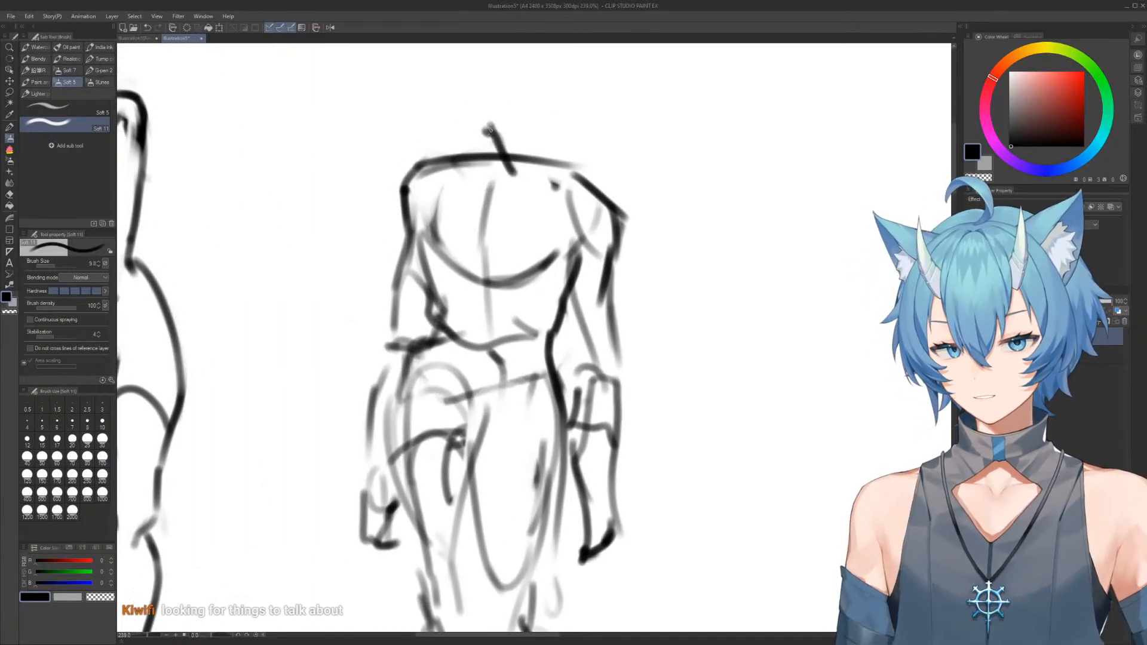
pyautogui.moveTo(527, 38)
pyautogui.mouseDown()
pyautogui.moveTo(539, 186)
pyautogui.moveTo(491, 190)
pyautogui.moveTo(464, 177)
pyautogui.mouseUp()
pyautogui.press('e')
pyautogui.moveTo(544, 126)
pyautogui.mouseDown()
pyautogui.moveTo(545, 159)
pyautogui.moveTo(552, 137)
pyautogui.moveTo(495, 221)
pyautogui.mouseUp()
pyautogui.press('b')
pyautogui.moveTo(498, 85); pyautogui.dragTo(530, 154)
pyautogui.press('e')
pyautogui.moveTo(466, 108)
pyautogui.mouseDown()
pyautogui.moveTo(569, 105)
pyautogui.moveTo(535, 133)
pyautogui.mouseUp()
pyautogui.press('b')
pyautogui.press('e')
# Refine the second figure's head with an inner face contour, ear and slanted jaw line, connecting it to the neck
pyautogui.moveTo(441, 128)
pyautogui.mouseDown()
pyautogui.moveTo(448, 192)
pyautogui.moveTo(475, 218)
pyautogui.mouseUp()
pyautogui.press('b')
pyautogui.moveTo(472, 101)
pyautogui.mouseDown()
pyautogui.moveTo(457, 203)
pyautogui.moveTo(545, 96)
pyautogui.moveTo(563, 114)
pyautogui.moveTo(548, 181)
pyautogui.mouseUp()
pyautogui.press('e')
pyautogui.press('b')
pyautogui.moveTo(556, 123)
pyautogui.mouseDown()
pyautogui.moveTo(529, 198)
pyautogui.moveTo(551, 193)
pyautogui.moveTo(518, 211)
pyautogui.moveTo(555, 182)
pyautogui.mouseUp()
pyautogui.press('e')
pyautogui.moveTo(478, 223); pyautogui.dragTo(485, 234)
pyautogui.press('b')
pyautogui.moveTo(436, 187)
pyautogui.mouseDown()
pyautogui.moveTo(465, 234)
pyautogui.moveTo(513, 225)
pyautogui.moveTo(532, 246)
pyautogui.mouseUp()
# Erase the second figure's flat shoulder line and draw rounded shoulders sloping from the neck into the upper arms
pyautogui.press('e')
pyautogui.moveTo(609, 288)
pyautogui.mouseDown()
pyautogui.moveTo(554, 254)
pyautogui.moveTo(621, 288)
pyautogui.mouseUp()
pyautogui.press('b')
pyautogui.moveTo(548, 247); pyautogui.dragTo(598, 260)
pyautogui.moveTo(595, 258); pyautogui.dragTo(615, 317)
pyautogui.press('e')
pyautogui.moveTo(417, 256); pyautogui.dragTo(414, 306)
pyautogui.moveTo(573, 251); pyautogui.dragTo(611, 328)
pyautogui.press('b')
pyautogui.moveTo(539, 243)
pyautogui.mouseDown()
pyautogui.moveTo(613, 293)
pyautogui.moveTo(604, 358)
pyautogui.mouseUp()
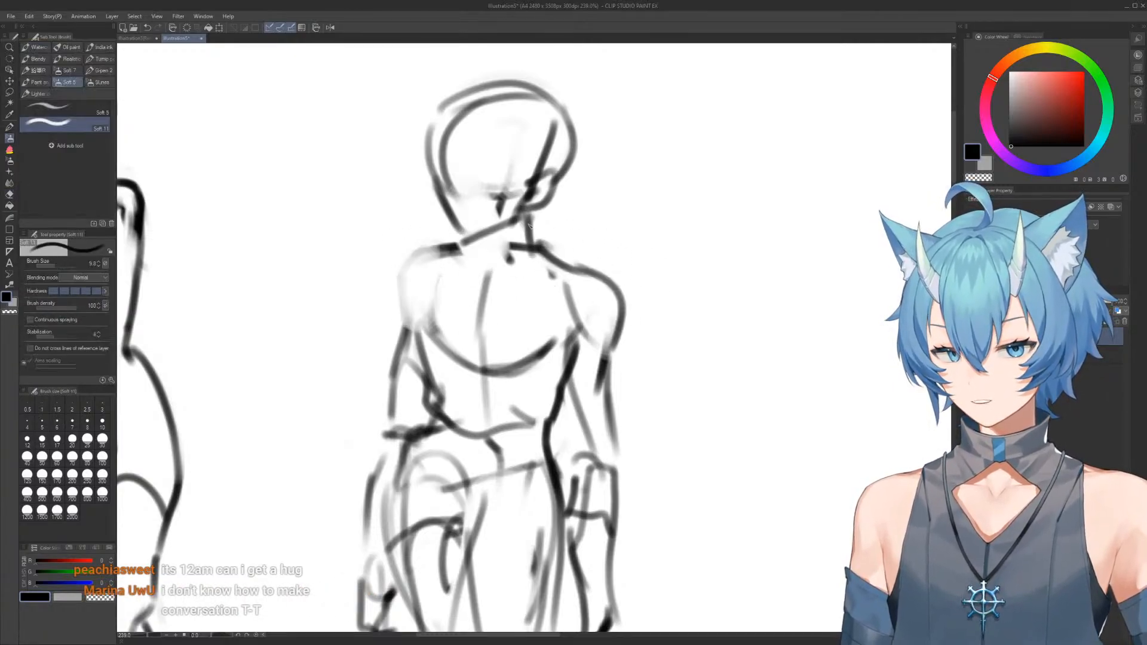
# Erase both rounded shoulders and redraw them, squaring the left one and pulling the right one closer to the torso
pyautogui.press('e')
pyautogui.moveTo(628, 256); pyautogui.dragTo(595, 388)
pyautogui.press('b')
pyautogui.moveTo(452, 261)
pyautogui.mouseDown()
pyautogui.moveTo(411, 258)
pyautogui.moveTo(413, 372)
pyautogui.moveTo(435, 270)
pyautogui.moveTo(418, 322)
pyautogui.moveTo(398, 256)
pyautogui.mouseUp()
pyautogui.press('e')
pyautogui.press('b')
pyautogui.moveTo(398, 256); pyautogui.dragTo(466, 246)
pyautogui.press('e')
pyautogui.moveTo(612, 240)
pyautogui.mouseDown()
pyautogui.moveTo(585, 264)
pyautogui.moveTo(603, 352)
pyautogui.mouseUp()
pyautogui.press('b')
pyautogui.moveTo(561, 270); pyautogui.dragTo(606, 344)
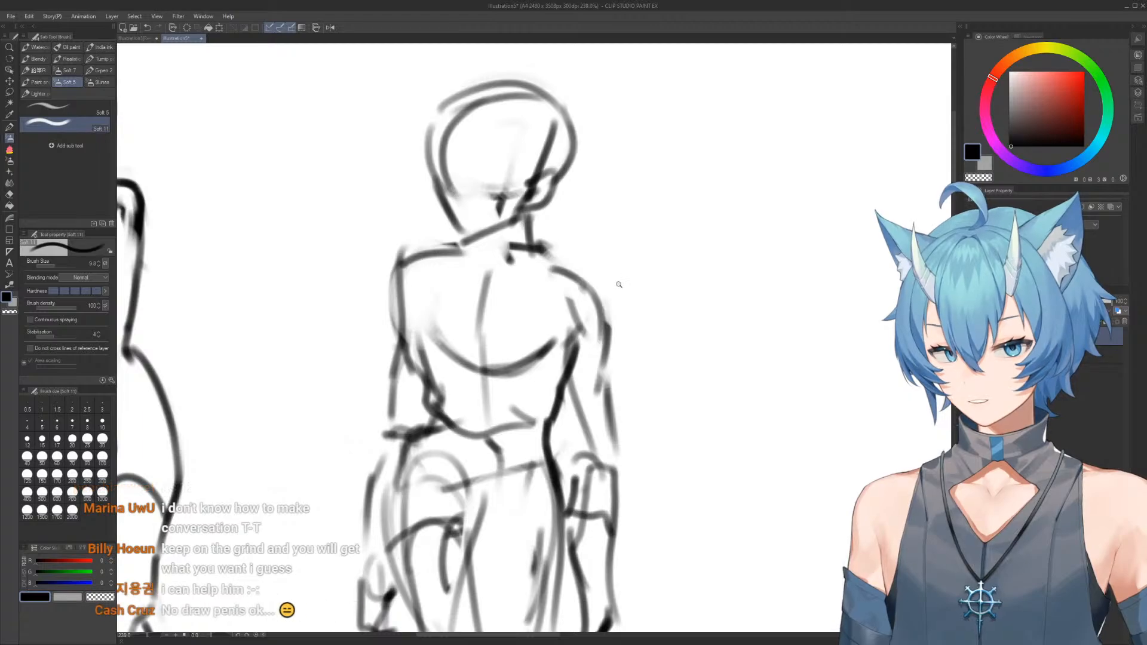
pyautogui.scroll(-6, 619, 284)
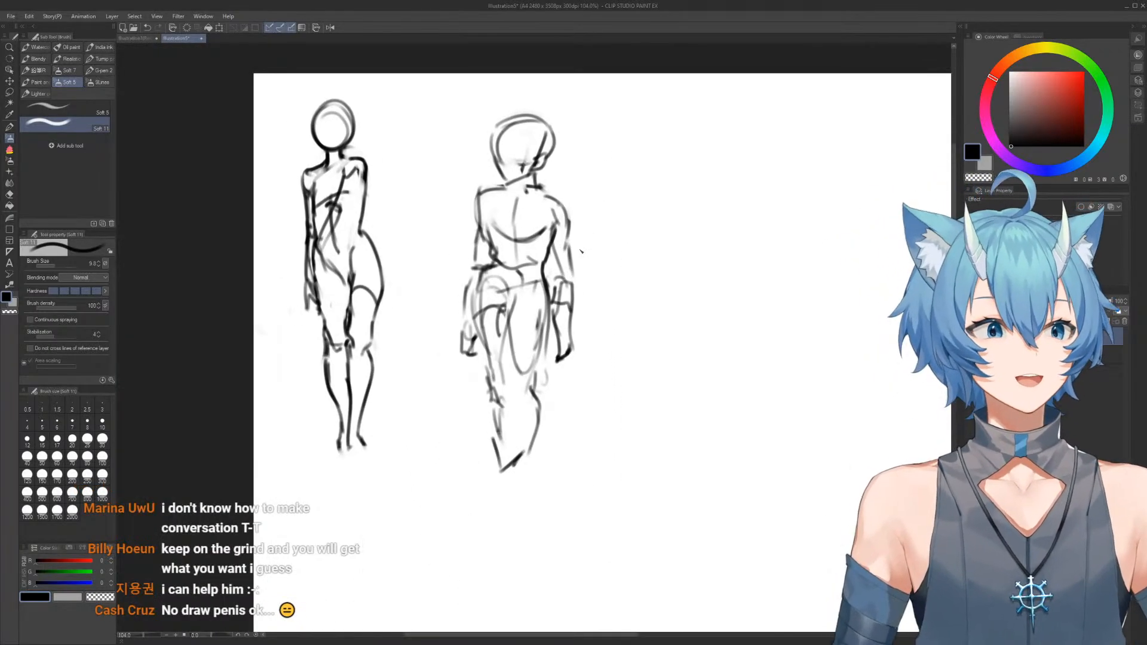
pyautogui.scroll(3, 553, 209)
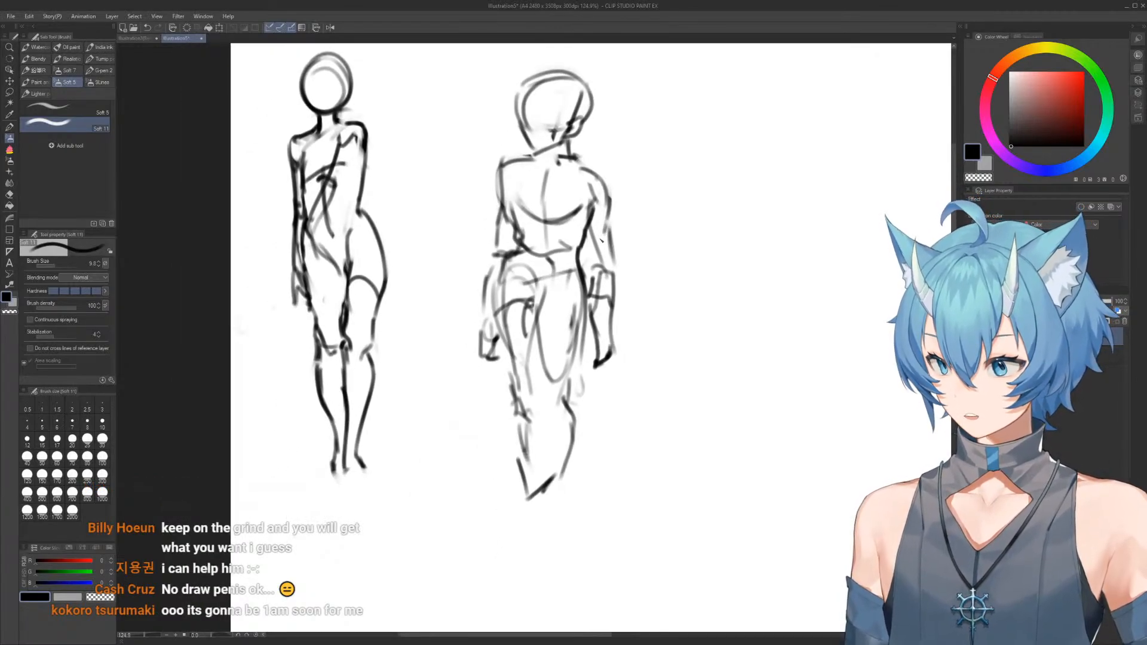
pyautogui.press('m')
pyautogui.moveTo(533, 61)
pyautogui.mouseDown()
pyautogui.moveTo(643, 508)
pyautogui.moveTo(535, 60)
pyautogui.mouseUp()
pyautogui.moveTo(571, 241)
pyautogui.mouseDown()
pyautogui.moveTo(472, 223)
pyautogui.moveTo(489, 233)
pyautogui.mouseUp()
pyautogui.hotkey('ctrl', 'd')
pyautogui.moveTo(507, 153); pyautogui.dragTo(543, 184)
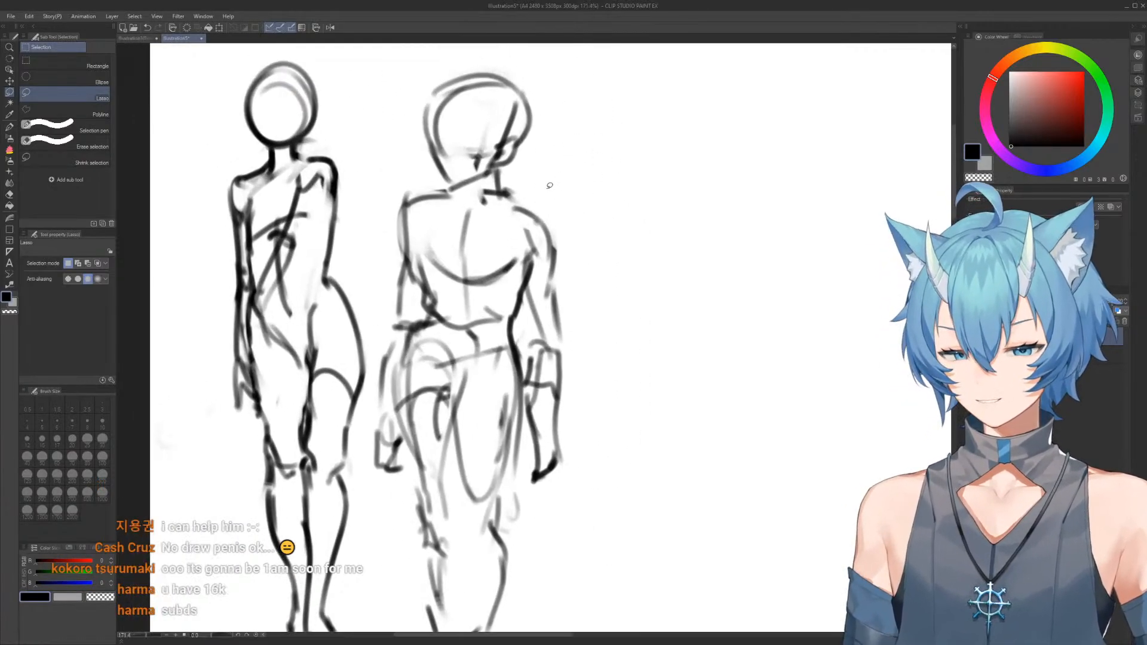
# Erase the second figure's squared left shoulder and redraw it as a long slope from the neck to the upper arm
pyautogui.press('e')
pyautogui.moveTo(401, 212); pyautogui.dragTo(410, 239)
pyautogui.press('m')
pyautogui.moveTo(409, 283); pyautogui.dragTo(410, 278)
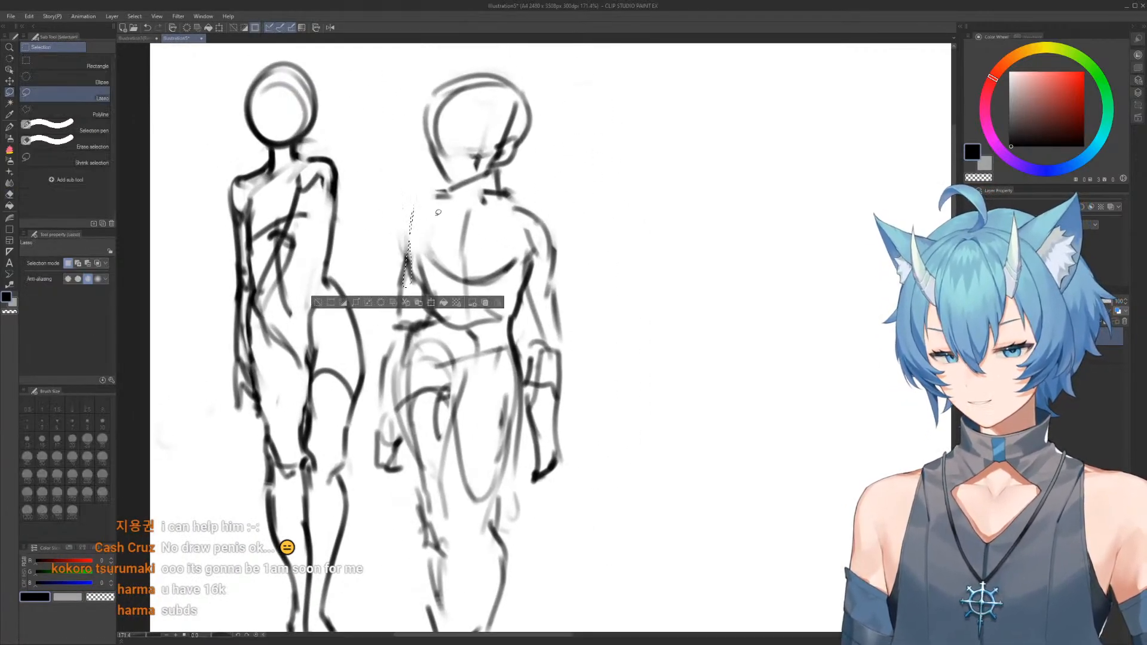
pyautogui.hotkey('ctrl', 'd')
pyautogui.press('b')
pyautogui.moveTo(398, 218)
pyautogui.mouseDown()
pyautogui.moveTo(412, 321)
pyautogui.moveTo(406, 207)
pyautogui.moveTo(440, 204)
pyautogui.mouseUp()
pyautogui.hotkey('ctrl', 'z')
pyautogui.moveTo(445, 193)
pyautogui.mouseDown()
pyautogui.moveTo(408, 221)
pyautogui.moveTo(441, 196)
pyautogui.moveTo(483, 193)
pyautogui.mouseUp()
pyautogui.press('e')
pyautogui.press('b')
pyautogui.moveTo(411, 226); pyautogui.dragTo(496, 190)
# Replace the second figure's right shoulder and hanging arm with a sloping shoulder and an arm reaching outward
pyautogui.press('e')
pyautogui.moveTo(554, 259)
pyautogui.mouseDown()
pyautogui.moveTo(517, 207)
pyautogui.moveTo(556, 287)
pyautogui.mouseUp()
pyautogui.press('b')
pyautogui.moveTo(513, 207); pyautogui.dragTo(557, 275)
pyautogui.press('e')
pyautogui.moveTo(567, 376)
pyautogui.mouseDown()
pyautogui.moveTo(561, 359)
pyautogui.moveTo(538, 368)
pyautogui.mouseUp()
pyautogui.press('b')
pyautogui.moveTo(550, 281); pyautogui.dragTo(573, 387)
pyautogui.moveTo(548, 266)
pyautogui.mouseDown()
pyautogui.moveTo(556, 338)
pyautogui.moveTo(619, 455)
pyautogui.moveTo(657, 481)
pyautogui.mouseUp()
# Clean up the right arm's inner lines, then erase the left arm and redraw its contour down past the waist
pyautogui.press('e')
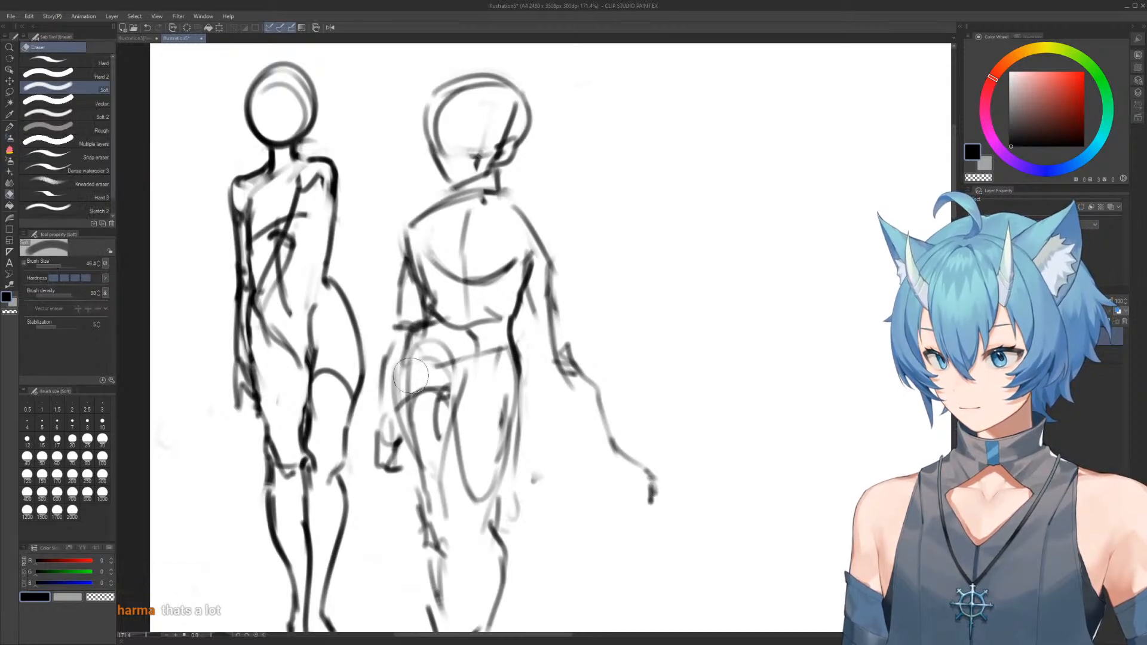
pyautogui.moveTo(535, 308)
pyautogui.mouseDown()
pyautogui.moveTo(635, 451)
pyautogui.moveTo(548, 215)
pyautogui.moveTo(530, 251)
pyautogui.moveTo(555, 277)
pyautogui.moveTo(546, 220)
pyautogui.moveTo(550, 342)
pyautogui.mouseUp()
pyautogui.press('b')
pyautogui.press('e')
pyautogui.press('b')
pyautogui.press('e')
pyautogui.moveTo(391, 430)
pyautogui.mouseDown()
pyautogui.moveTo(388, 299)
pyautogui.moveTo(412, 213)
pyautogui.moveTo(404, 339)
pyautogui.mouseUp()
pyautogui.press('b')
pyautogui.moveTo(409, 280); pyautogui.dragTo(395, 380)
# Draw the second figure's left forearm and an angular hand beside the upper thigh, erasing leftover hand strokes
pyautogui.press('e')
pyautogui.moveTo(389, 469)
pyautogui.mouseDown()
pyautogui.moveTo(379, 391)
pyautogui.moveTo(398, 486)
pyautogui.mouseUp()
pyautogui.press('b')
pyautogui.moveTo(401, 383)
pyautogui.mouseDown()
pyautogui.moveTo(391, 452)
pyautogui.moveTo(410, 481)
pyautogui.mouseUp()
pyautogui.moveTo(393, 436); pyautogui.dragTo(371, 459)
pyautogui.moveTo(394, 403)
pyautogui.mouseDown()
pyautogui.moveTo(373, 459)
pyautogui.moveTo(384, 446)
pyautogui.moveTo(402, 457)
pyautogui.moveTo(403, 445)
pyautogui.mouseUp()
pyautogui.press('e')
pyautogui.press('b')
pyautogui.moveTo(392, 412)
pyautogui.mouseDown()
pyautogui.moveTo(377, 452)
pyautogui.moveTo(417, 443)
pyautogui.mouseUp()
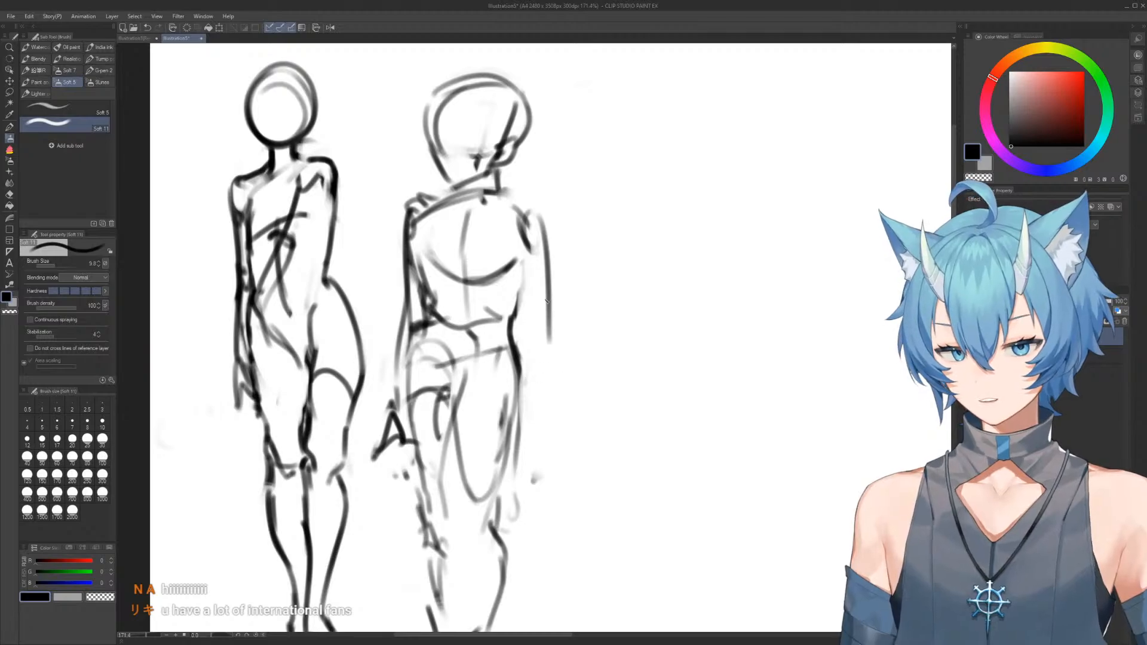
# Redraw the second figure's right arm with a straight upper arm, bent elbow, outward-angled forearm and small hand
pyautogui.moveTo(550, 328); pyautogui.dragTo(615, 447)
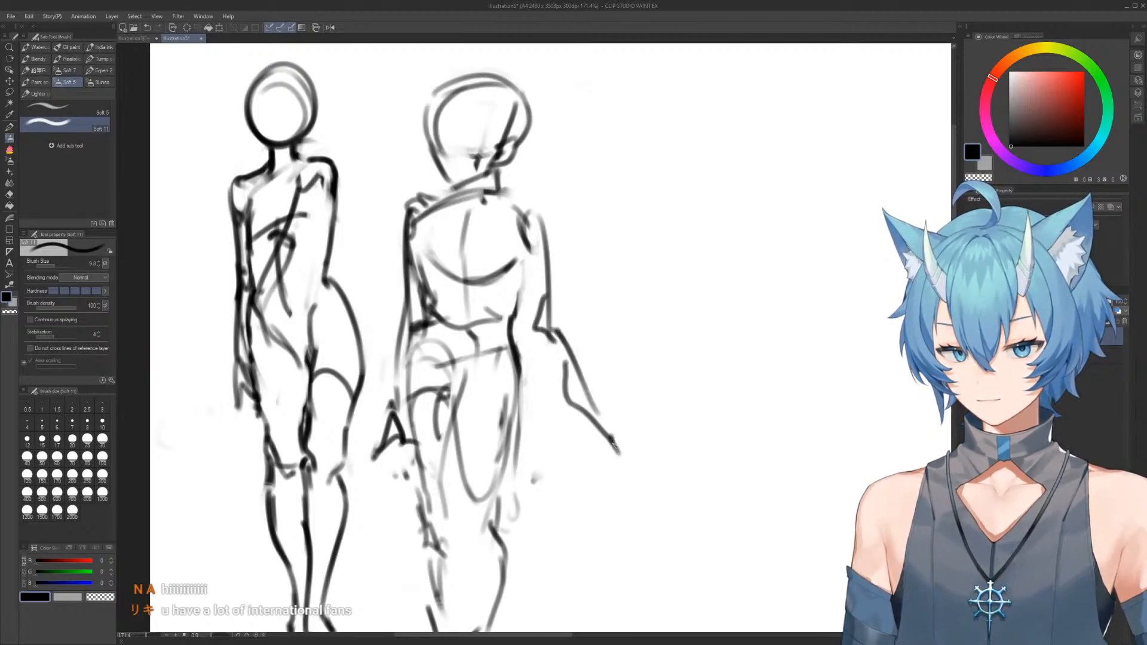
pyautogui.moveTo(603, 301)
pyautogui.mouseDown()
pyautogui.moveTo(551, 233)
pyautogui.moveTo(536, 187)
pyautogui.mouseUp()
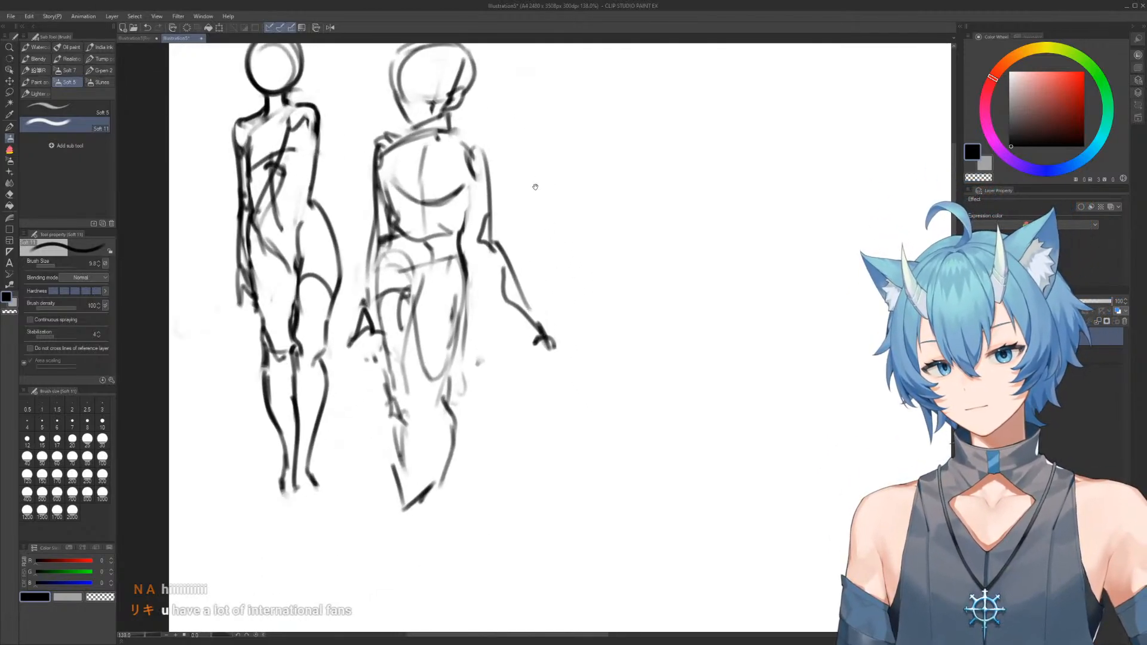
# Draw a tilted, rounded ribcage for a third figure in the blank area and add its curved centre line
pyautogui.moveTo(621, 230)
pyautogui.mouseDown()
pyautogui.moveTo(654, 248)
pyautogui.moveTo(541, 264)
pyautogui.mouseUp()
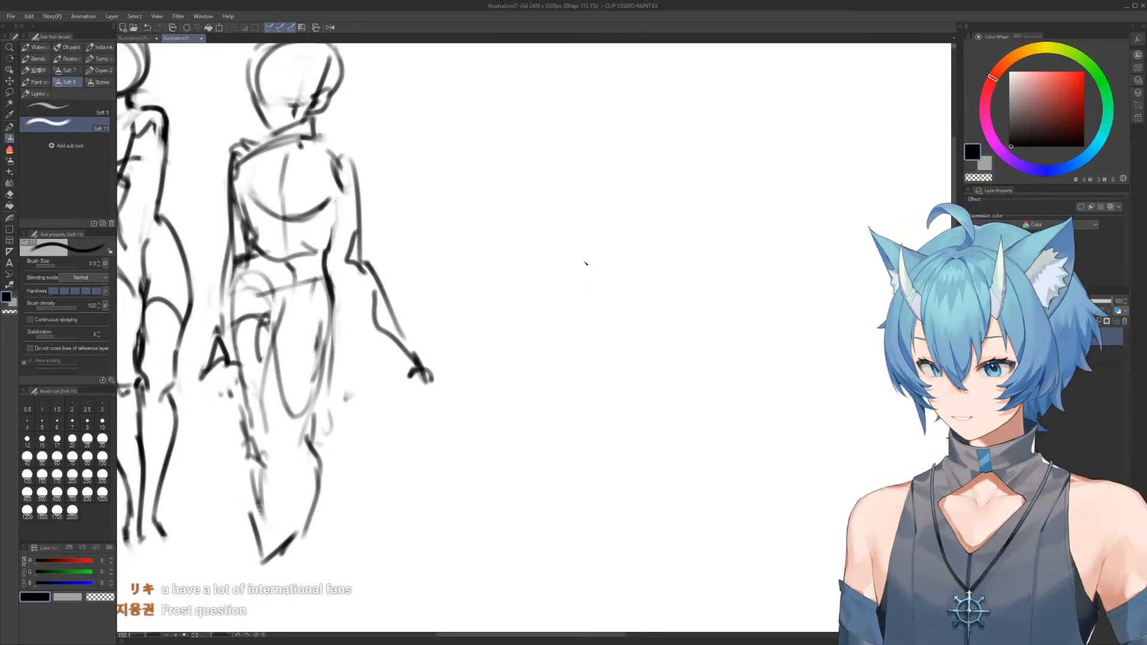
pyautogui.moveTo(512, 199)
pyautogui.mouseDown()
pyautogui.moveTo(524, 260)
pyautogui.moveTo(567, 303)
pyautogui.moveTo(614, 303)
pyautogui.moveTo(550, 182)
pyautogui.moveTo(584, 190)
pyautogui.moveTo(626, 288)
pyautogui.moveTo(615, 304)
pyautogui.moveTo(536, 289)
pyautogui.moveTo(618, 303)
pyautogui.mouseUp()
pyautogui.press('e')
pyautogui.press('b')
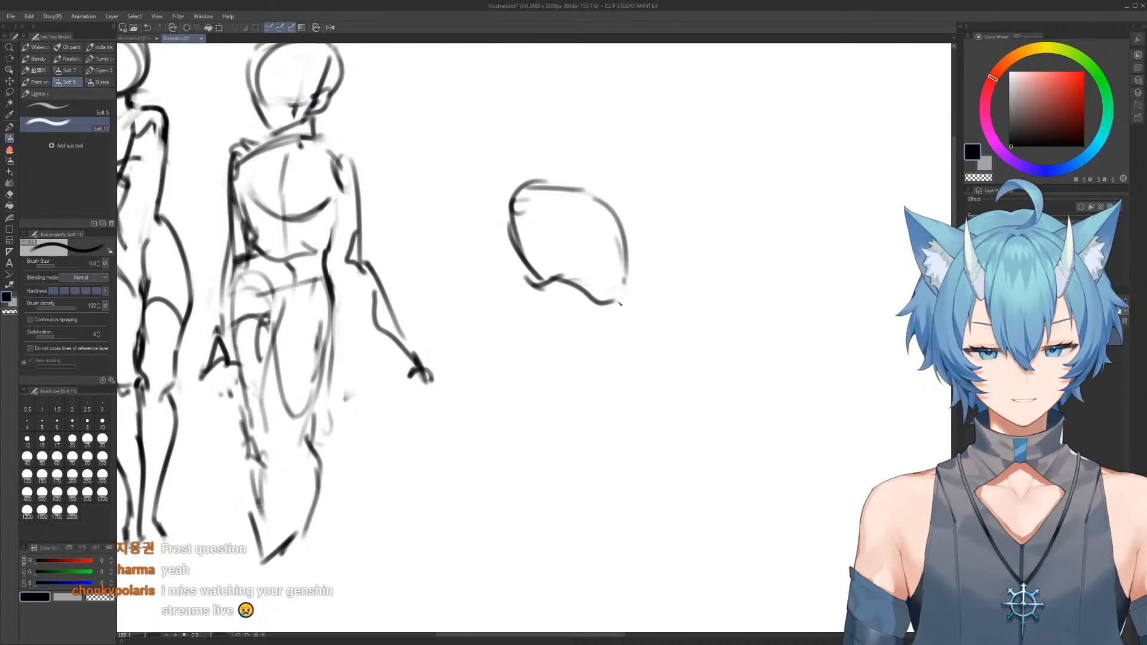
pyautogui.press('e')
pyautogui.moveTo(624, 263)
pyautogui.mouseDown()
pyautogui.moveTo(599, 202)
pyautogui.moveTo(623, 274)
pyautogui.moveTo(615, 301)
pyautogui.mouseUp()
pyautogui.press('b')
pyautogui.moveTo(565, 188); pyautogui.dragTo(558, 263)
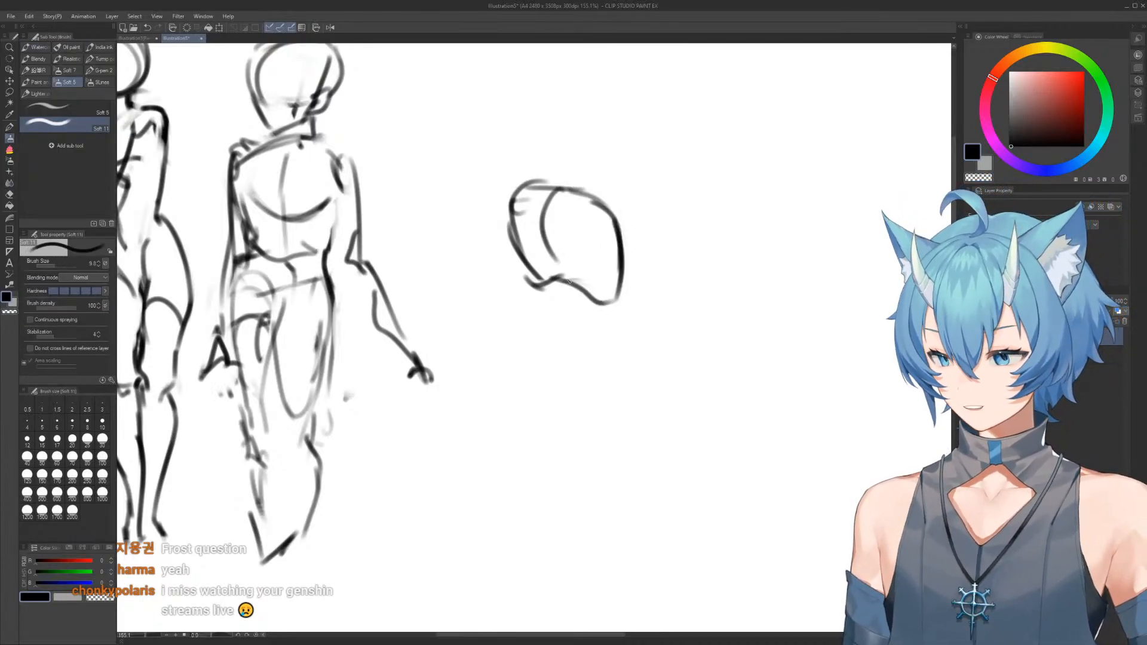
# Draw a pelvis block below the third figure's ribcage, closed by a slanted waist line
pyautogui.moveTo(537, 302); pyautogui.dragTo(516, 360)
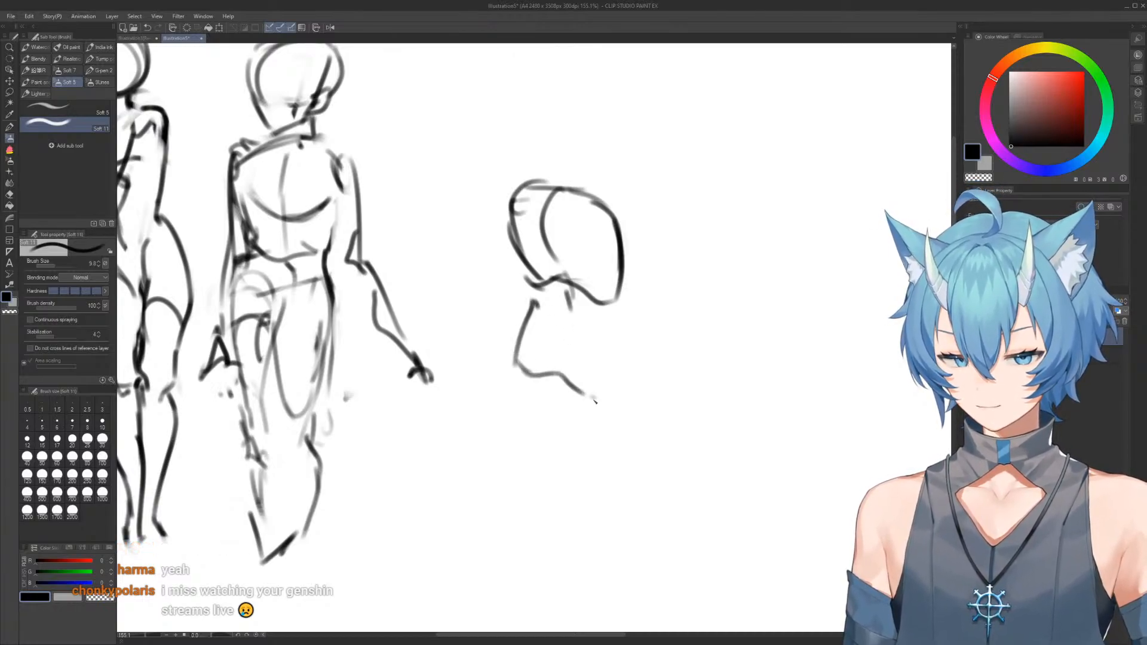
pyautogui.moveTo(614, 317); pyautogui.dragTo(623, 376)
pyautogui.moveTo(533, 299); pyautogui.dragTo(604, 329)
pyautogui.press('e')
pyautogui.press('b')
pyautogui.moveTo(534, 297); pyautogui.dragTo(594, 322)
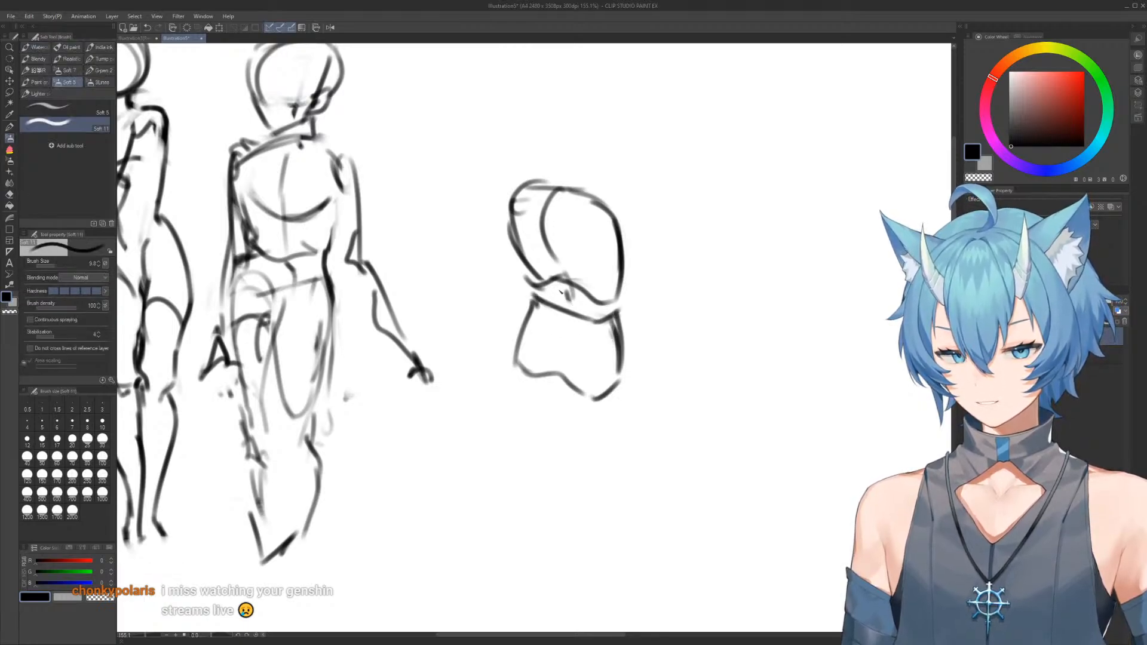
# Erase the right contour of the third figure's ribcage and redraw it straighter down to the waist
pyautogui.press('e')
pyautogui.moveTo(608, 202); pyautogui.dragTo(621, 290)
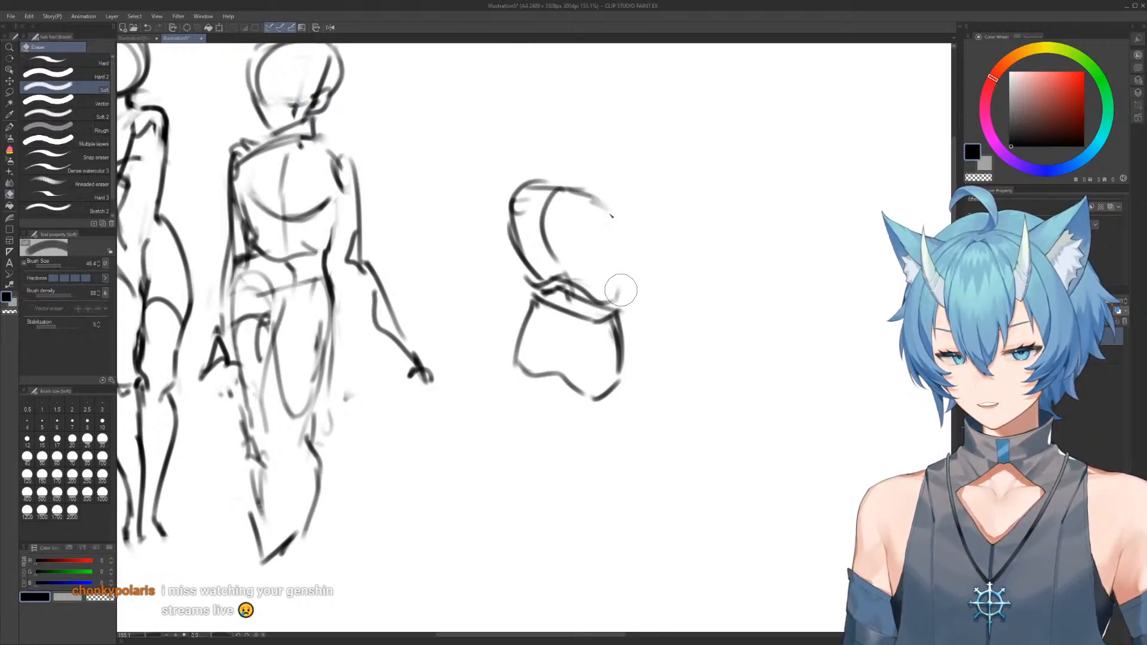
pyautogui.press('b')
pyautogui.moveTo(614, 217); pyautogui.dragTo(618, 310)
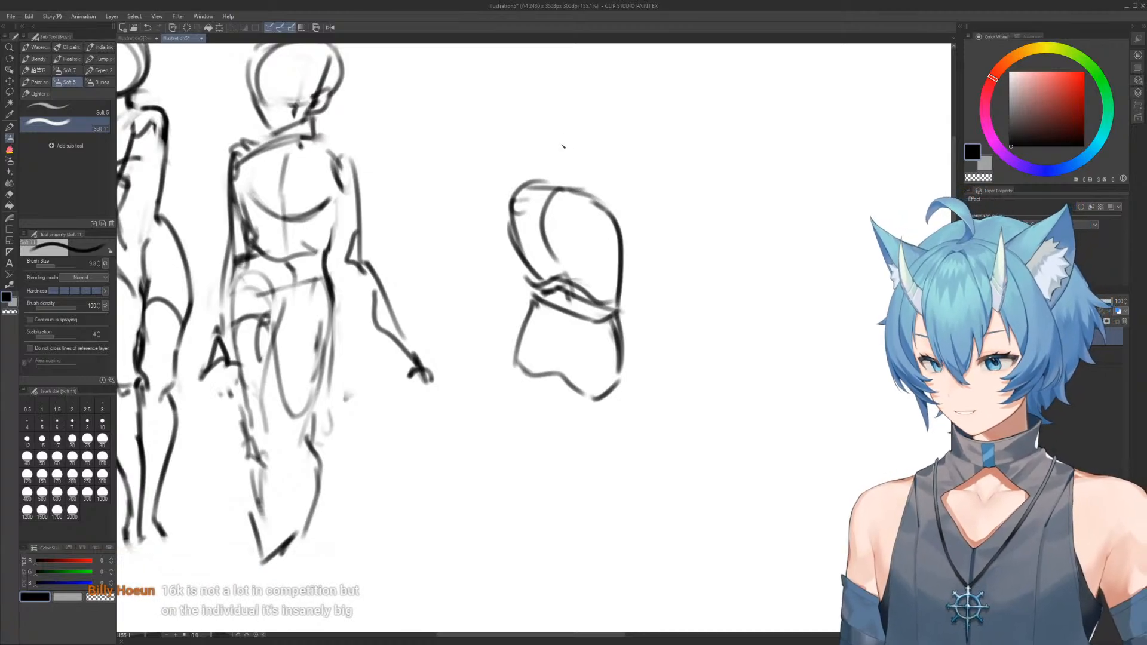
pyautogui.press('e')
pyautogui.moveTo(619, 203); pyautogui.dragTo(616, 275)
pyautogui.press('b')
pyautogui.moveTo(598, 195); pyautogui.dragTo(616, 279)
# Redraw the right side of the third figure's waist and pelvis and add a centre line through the pelvis
pyautogui.press('e')
pyautogui.moveTo(615, 233); pyautogui.dragTo(615, 386)
pyautogui.press('b')
pyautogui.press('e')
pyautogui.press('b')
pyautogui.moveTo(608, 311); pyautogui.dragTo(602, 405)
pyautogui.moveTo(612, 361); pyautogui.dragTo(603, 298)
pyautogui.scroll(-2, 622, 245)
pyautogui.scroll(2, 607, 263)
pyautogui.moveTo(547, 240); pyautogui.dragTo(553, 322)
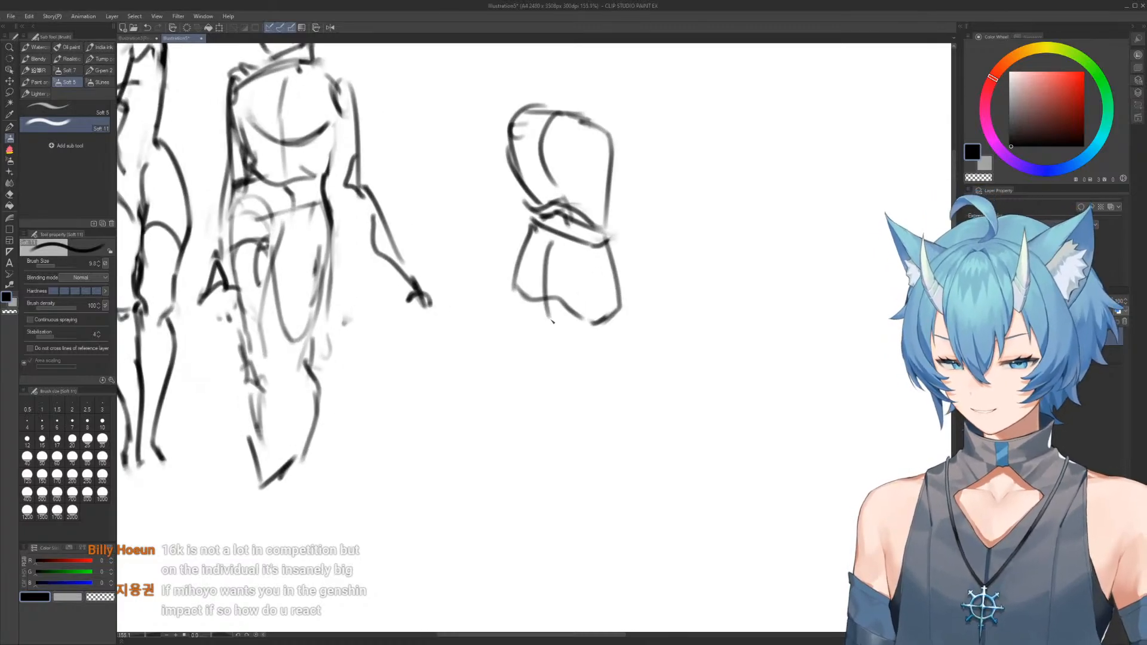
# Draw the third figure's kneeling legs, with the left thigh stretched sideways, the right leg folded and a foot behind
pyautogui.moveTo(512, 272)
pyautogui.mouseDown()
pyautogui.moveTo(405, 366)
pyautogui.moveTo(448, 373)
pyautogui.mouseUp()
pyautogui.press('e')
pyautogui.press('b')
pyautogui.moveTo(424, 340)
pyautogui.mouseDown()
pyautogui.moveTo(432, 366)
pyautogui.moveTo(574, 346)
pyautogui.moveTo(553, 346)
pyautogui.moveTo(553, 334)
pyautogui.moveTo(586, 349)
pyautogui.mouseUp()
pyautogui.moveTo(585, 282)
pyautogui.mouseDown()
pyautogui.moveTo(533, 377)
pyautogui.moveTo(562, 393)
pyautogui.moveTo(550, 395)
pyautogui.moveTo(575, 394)
pyautogui.moveTo(642, 342)
pyautogui.moveTo(658, 371)
pyautogui.mouseUp()
pyautogui.moveTo(618, 208)
pyautogui.mouseDown()
pyautogui.moveTo(635, 296)
pyautogui.moveTo(631, 238)
pyautogui.mouseUp()
# Draw the third figure's arms, the right one crossing the torso to the lap and the left reaching the ground
pyautogui.scroll(2, 616, 251)
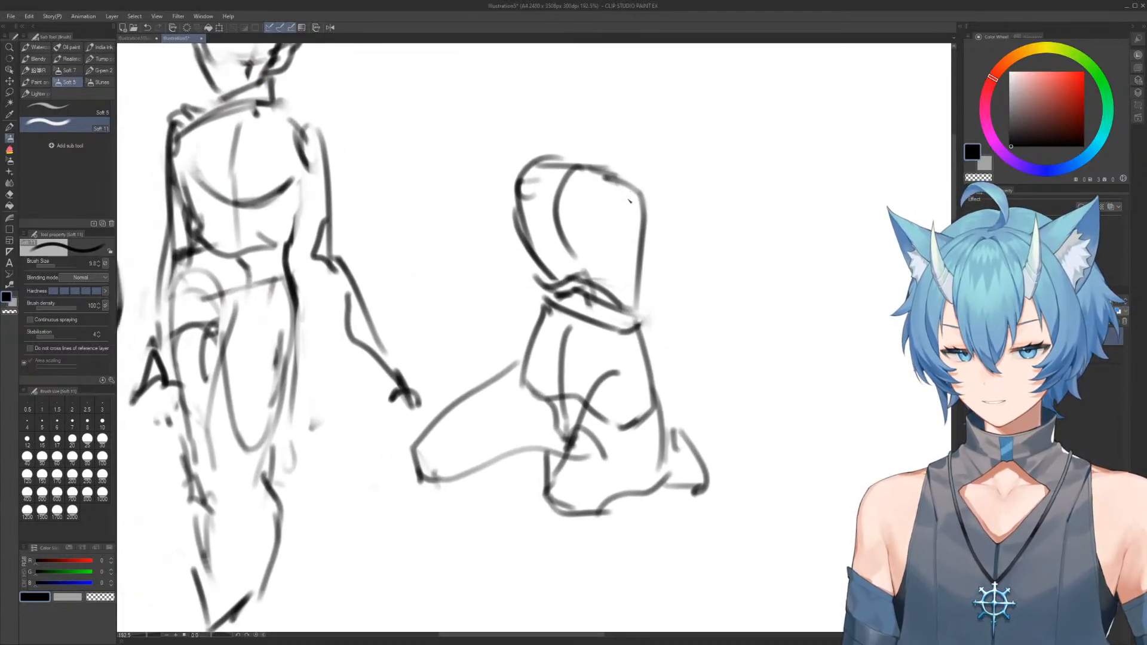
pyautogui.moveTo(648, 204); pyautogui.dragTo(541, 493)
pyautogui.moveTo(512, 171); pyautogui.dragTo(505, 317)
pyautogui.moveTo(502, 191)
pyautogui.mouseDown()
pyautogui.moveTo(522, 353)
pyautogui.moveTo(522, 336)
pyautogui.moveTo(532, 358)
pyautogui.moveTo(513, 501)
pyautogui.mouseUp()
pyautogui.moveTo(511, 481)
pyautogui.mouseDown()
pyautogui.moveTo(487, 508)
pyautogui.moveTo(523, 474)
pyautogui.mouseUp()
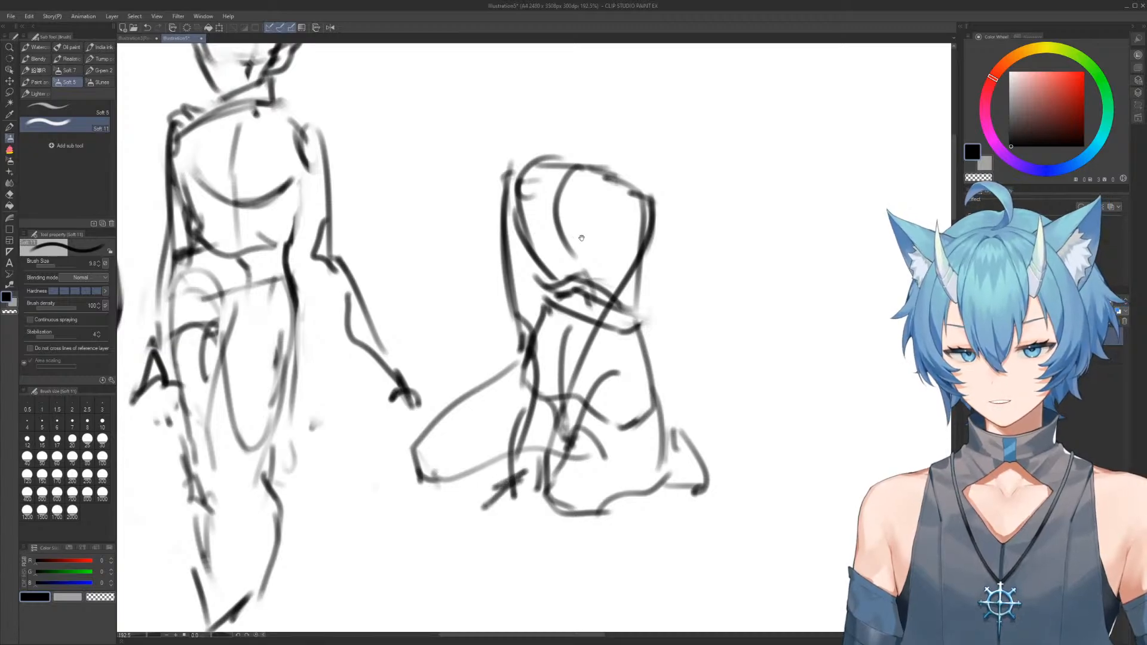
pyautogui.scroll(-5, 582, 238)
pyautogui.scroll(6, 566, 187)
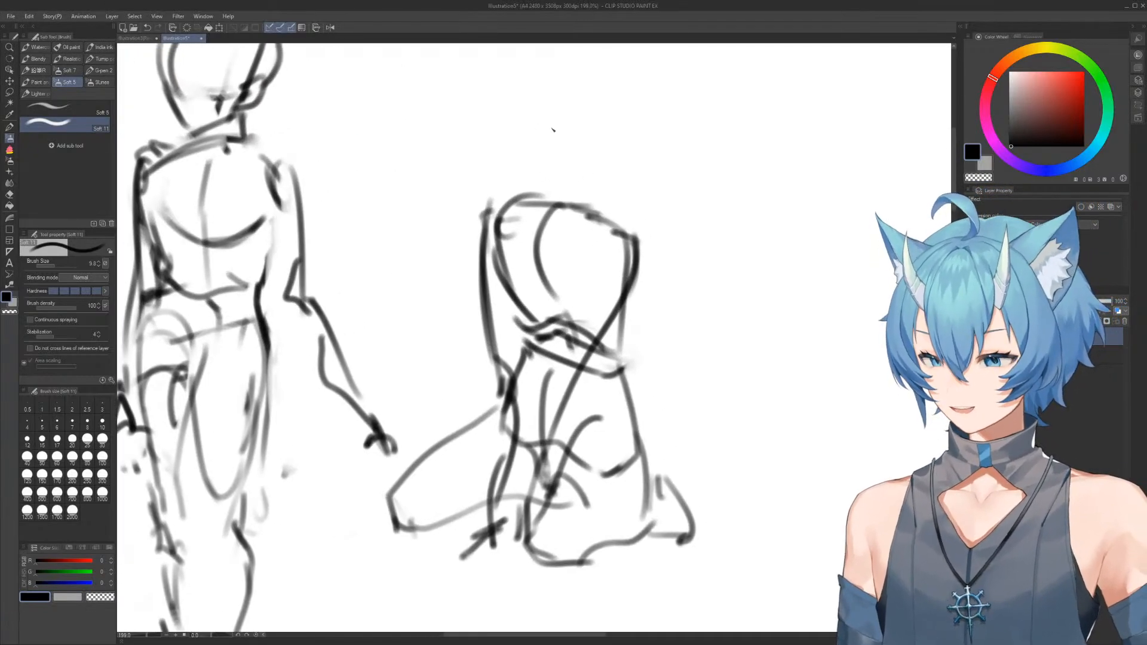
# Sketch the third figure's head outline above the shoulders, erasing and correcting its rough strokes
pyautogui.moveTo(560, 209); pyautogui.dragTo(562, 160)
pyautogui.moveTo(588, 111)
pyautogui.mouseDown()
pyautogui.moveTo(541, 153)
pyautogui.moveTo(620, 109)
pyautogui.moveTo(512, 93)
pyautogui.moveTo(578, 155)
pyautogui.moveTo(633, 102)
pyautogui.mouseUp()
pyautogui.press('e')
pyautogui.moveTo(538, 109)
pyautogui.mouseDown()
pyautogui.moveTo(588, 137)
pyautogui.moveTo(562, 157)
pyautogui.mouseUp()
pyautogui.press('b')
pyautogui.moveTo(522, 109)
pyautogui.mouseDown()
pyautogui.moveTo(529, 166)
pyautogui.moveTo(618, 100)
pyautogui.mouseUp()
pyautogui.press('e')
pyautogui.moveTo(499, 103)
pyautogui.mouseDown()
pyautogui.moveTo(527, 169)
pyautogui.moveTo(563, 181)
pyautogui.moveTo(541, 162)
pyautogui.moveTo(550, 187)
pyautogui.moveTo(527, 159)
pyautogui.moveTo(560, 202)
pyautogui.moveTo(611, 140)
pyautogui.mouseUp()
# Erase the right contour of the third figure's head and redraw it down towards the jaw
pyautogui.press('b')
pyautogui.press('e')
pyautogui.press('b')
pyautogui.press('e')
pyautogui.moveTo(635, 75); pyautogui.dragTo(594, 182)
pyautogui.press('b')
pyautogui.moveTo(586, 89); pyautogui.dragTo(600, 172)
# Erase the third figure's left shoulder and upper arm and redraw them with a rounder shoulder line
pyautogui.press('e')
pyautogui.moveTo(487, 200)
pyautogui.mouseDown()
pyautogui.moveTo(481, 240)
pyautogui.moveTo(487, 231)
pyautogui.moveTo(497, 246)
pyautogui.mouseUp()
pyautogui.press('b')
pyautogui.moveTo(492, 286)
pyautogui.mouseDown()
pyautogui.moveTo(521, 203)
pyautogui.moveTo(488, 259)
pyautogui.mouseUp()
pyautogui.press('e')
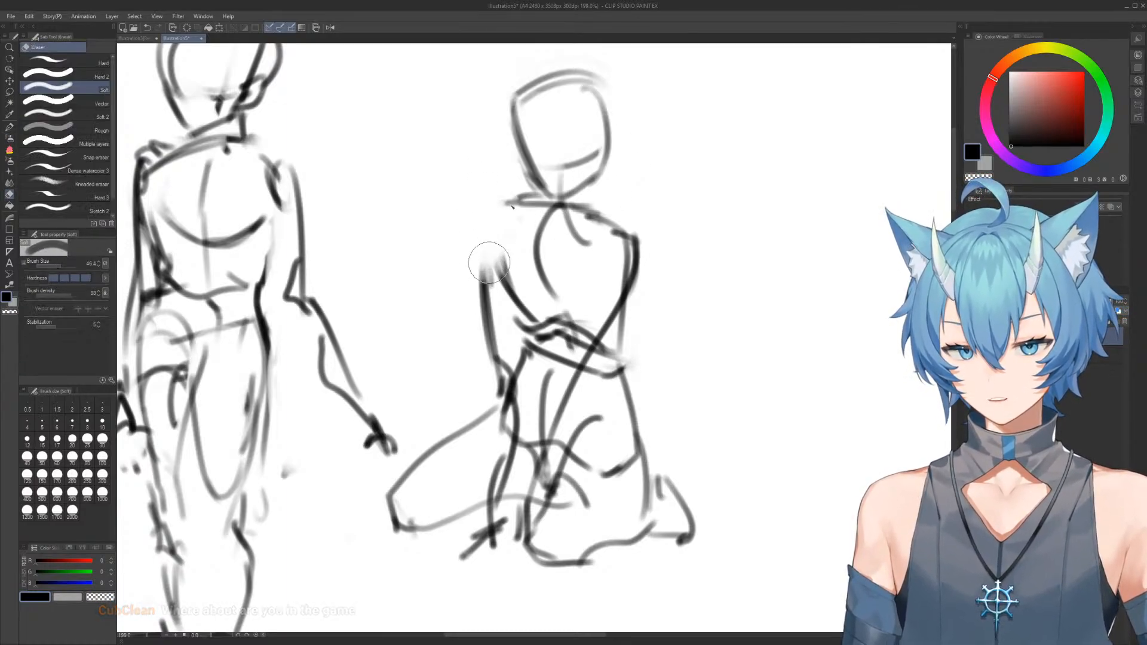
pyautogui.press('b')
pyautogui.moveTo(480, 208); pyautogui.dragTo(485, 299)
pyautogui.moveTo(483, 206); pyautogui.dragTo(506, 288)
# Erase the third figure's angular right shoulder and redraw it as a smooth curve from the neck
pyautogui.press('e')
pyautogui.moveTo(618, 229); pyautogui.dragTo(625, 304)
pyautogui.press('b')
pyautogui.moveTo(579, 209)
pyautogui.mouseDown()
pyautogui.moveTo(605, 336)
pyautogui.moveTo(619, 237)
pyautogui.mouseUp()
# Replace the foot behind the third figure with a longer foot shape and add a short stroke beside the hip
pyautogui.scroll(-1, 640, 297)
pyautogui.press('e')
pyautogui.moveTo(628, 359)
pyautogui.mouseDown()
pyautogui.moveTo(653, 374)
pyautogui.moveTo(657, 407)
pyautogui.moveTo(702, 405)
pyautogui.mouseUp()
pyautogui.press('b')
pyautogui.moveTo(665, 362); pyautogui.dragTo(704, 397)
pyautogui.moveTo(632, 355); pyautogui.dragTo(640, 366)
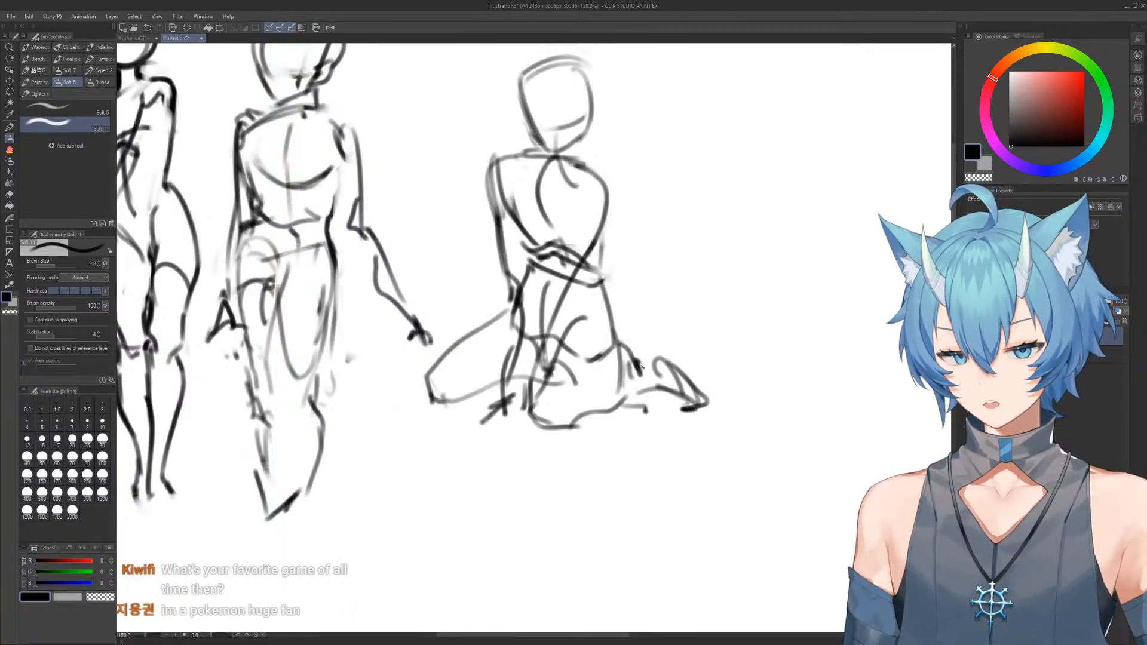
# Erase and redraw the third figure's head with a rounder skull, a narrower jaw and a neck joining the shoulders
pyautogui.moveTo(528, 129)
pyautogui.mouseDown()
pyautogui.moveTo(530, 183)
pyautogui.moveTo(572, 203)
pyautogui.mouseUp()
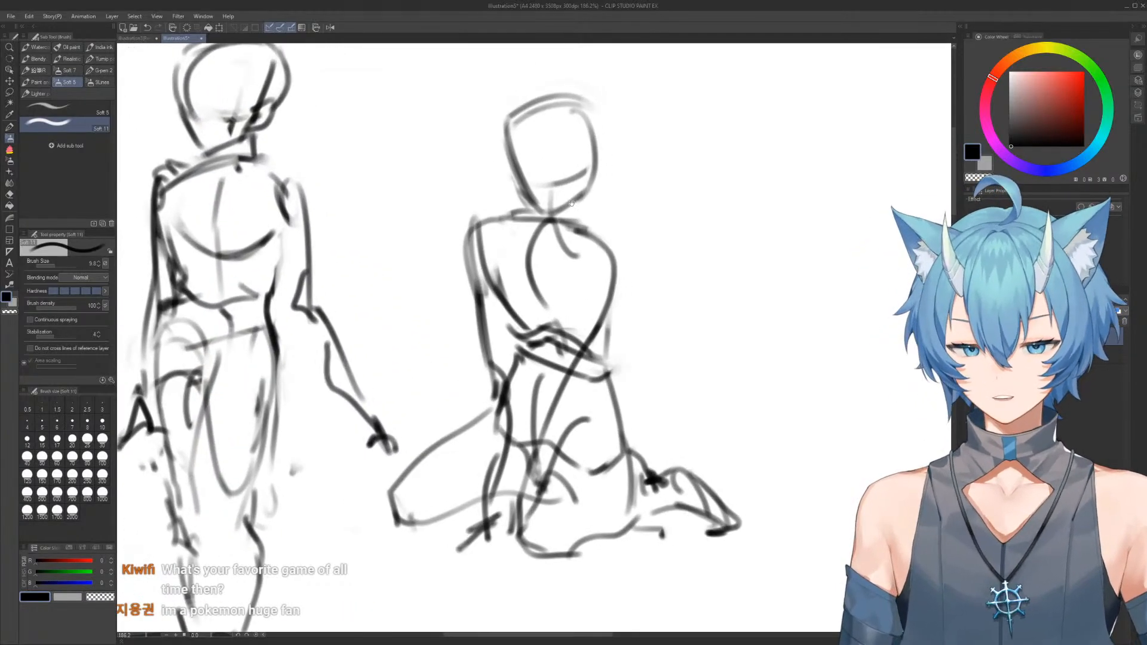
pyautogui.press('e')
pyautogui.moveTo(543, 131)
pyautogui.mouseDown()
pyautogui.moveTo(592, 195)
pyautogui.moveTo(524, 128)
pyautogui.moveTo(499, 152)
pyautogui.moveTo(553, 193)
pyautogui.moveTo(587, 162)
pyautogui.moveTo(535, 98)
pyautogui.mouseUp()
pyautogui.press('b')
pyautogui.moveTo(555, 258)
pyautogui.mouseDown()
pyautogui.moveTo(510, 122)
pyautogui.moveTo(502, 158)
pyautogui.mouseUp()
pyautogui.moveTo(538, 75); pyautogui.dragTo(595, 149)
pyautogui.press('e')
pyautogui.moveTo(496, 179)
pyautogui.mouseDown()
pyautogui.moveTo(579, 99)
pyautogui.moveTo(500, 99)
pyautogui.moveTo(515, 172)
pyautogui.mouseUp()
pyautogui.press('b')
pyautogui.moveTo(508, 123)
pyautogui.mouseDown()
pyautogui.moveTo(489, 166)
pyautogui.moveTo(573, 131)
pyautogui.moveTo(575, 178)
pyautogui.moveTo(499, 135)
pyautogui.moveTo(504, 202)
pyautogui.moveTo(577, 177)
pyautogui.moveTo(591, 224)
pyautogui.moveTo(588, 198)
pyautogui.mouseUp()
pyautogui.moveTo(565, 212)
pyautogui.mouseDown()
pyautogui.moveTo(604, 209)
pyautogui.moveTo(573, 195)
pyautogui.mouseUp()
# Erase the second standing figure's lower legs and redraw both legs longer, tapering to the feet
pyautogui.press('e')
pyautogui.moveTo(532, 343); pyautogui.dragTo(548, 318)
pyautogui.press('b')
pyautogui.moveTo(540, 227)
pyautogui.mouseDown()
pyautogui.moveTo(554, 313)
pyautogui.moveTo(487, 336)
pyautogui.moveTo(504, 405)
pyautogui.moveTo(484, 305)
pyautogui.moveTo(499, 261)
pyautogui.moveTo(508, 331)
pyautogui.mouseUp()
pyautogui.press('e')
pyautogui.press('b')
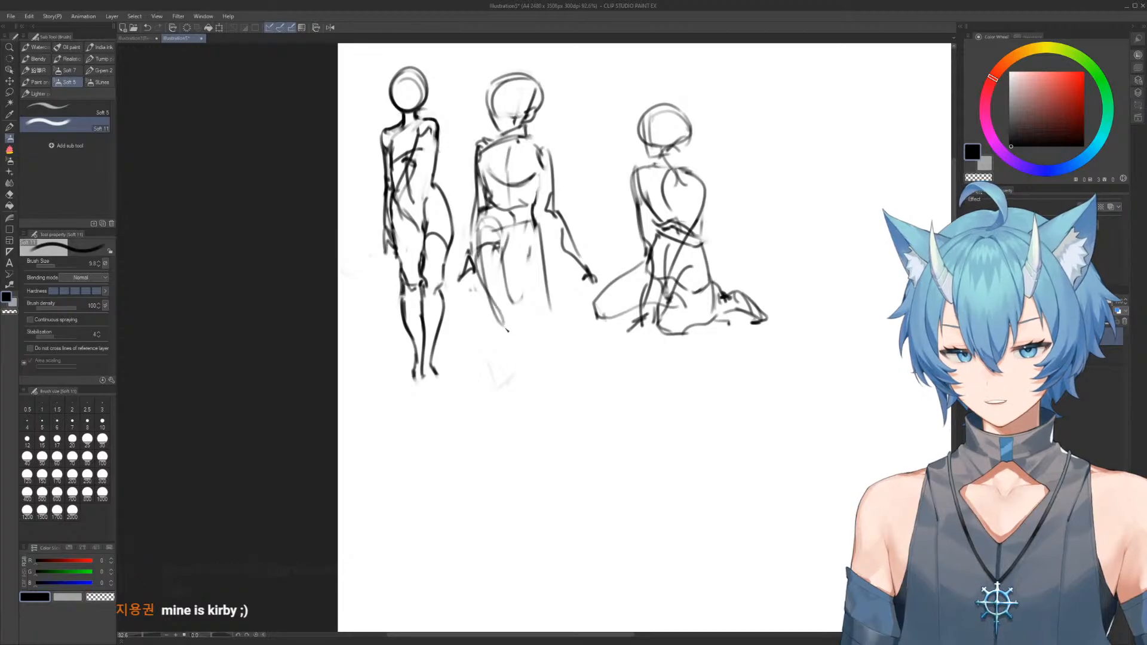
pyautogui.moveTo(504, 386); pyautogui.dragTo(521, 441)
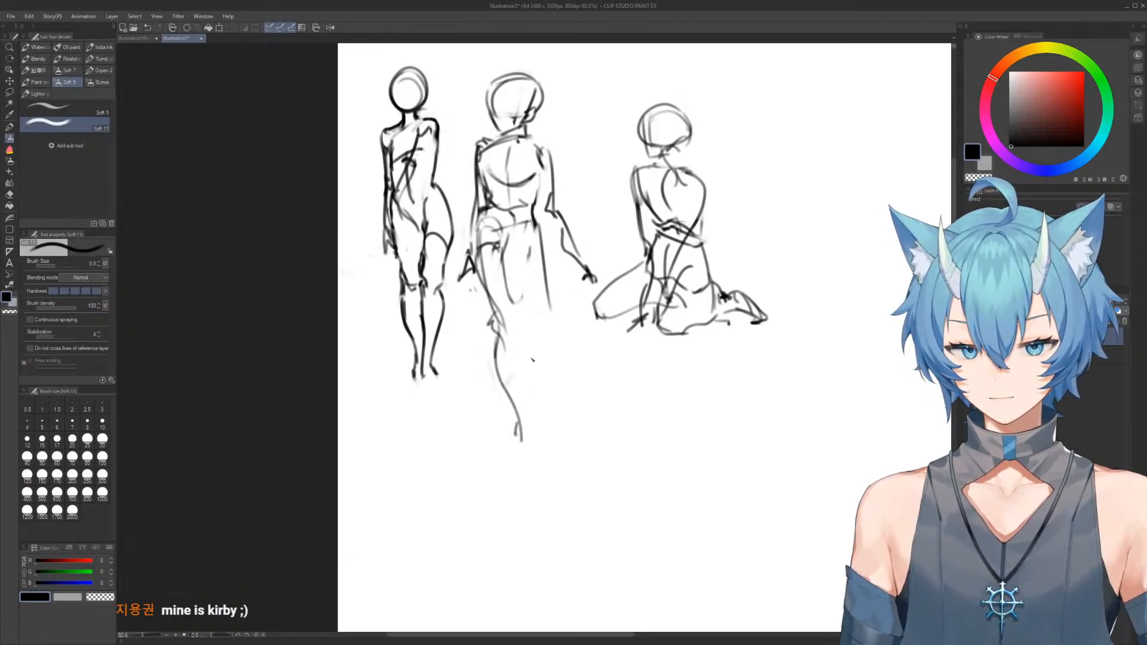
pyautogui.moveTo(532, 246); pyautogui.dragTo(530, 458)
# Erase the second standing figure's head and neck and redraw the head as a smaller oval
pyautogui.press('e')
pyautogui.moveTo(523, 140)
pyautogui.mouseDown()
pyautogui.moveTo(502, 98)
pyautogui.moveTo(514, 84)
pyautogui.moveTo(499, 117)
pyautogui.moveTo(523, 123)
pyautogui.mouseUp()
pyautogui.press('b')
pyautogui.moveTo(695, 192); pyautogui.dragTo(529, 143)
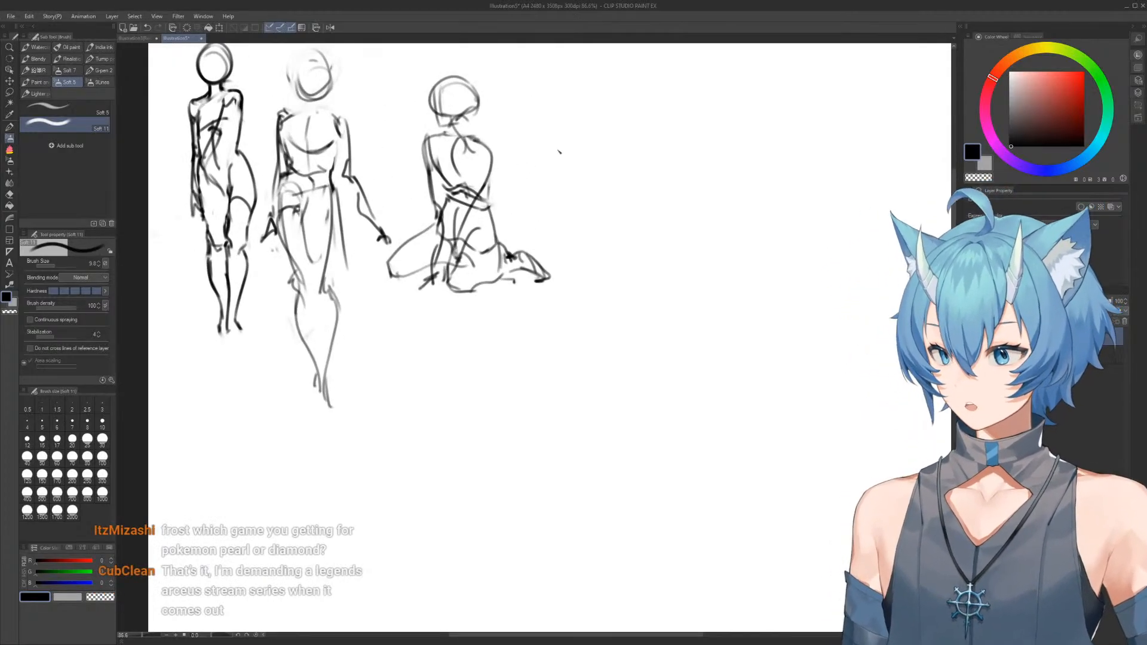
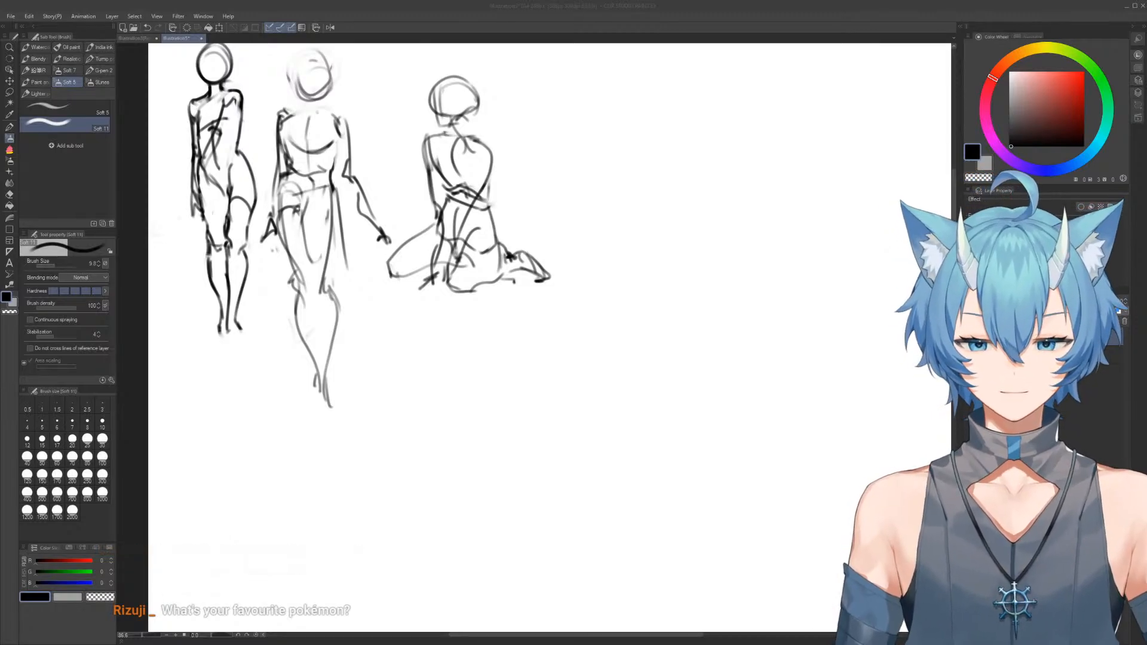
# Sketch a slanted ribcage shape for a fourth figure in the empty canvas area beside the kneeling figure
pyautogui.click(612, 235)
pyautogui.moveTo(605, 187); pyautogui.dragTo(563, 254)
pyautogui.scroll(3, 591, 246)
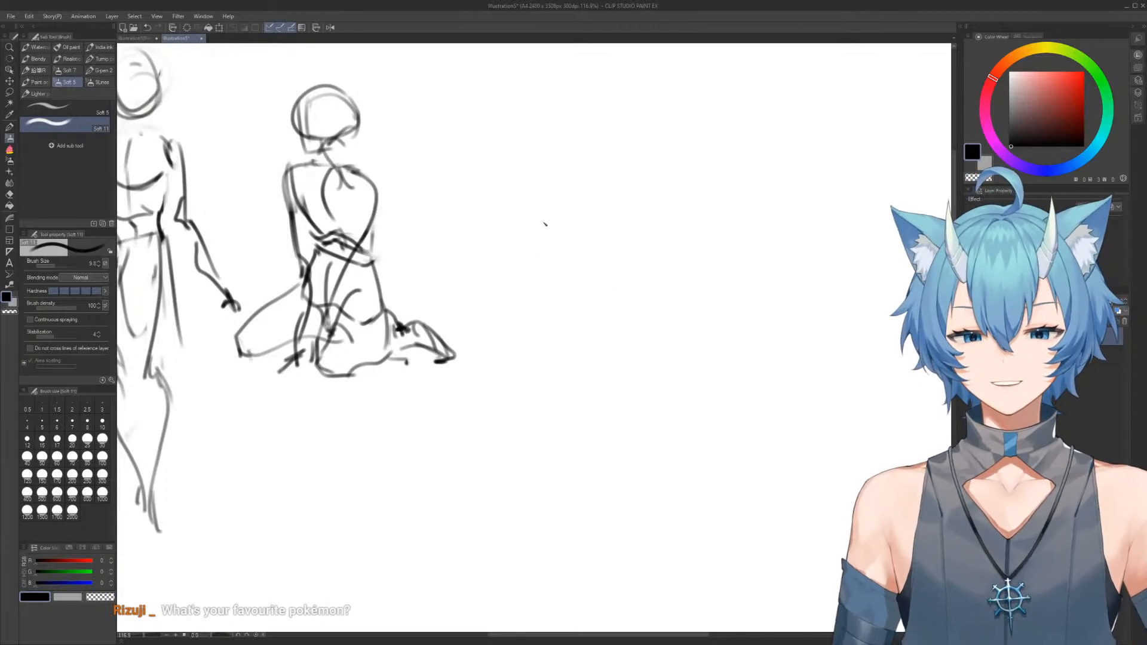
pyautogui.moveTo(562, 269)
pyautogui.mouseDown()
pyautogui.moveTo(591, 180)
pyautogui.moveTo(652, 213)
pyautogui.moveTo(627, 189)
pyautogui.moveTo(643, 202)
pyautogui.moveTo(613, 200)
pyautogui.moveTo(588, 173)
pyautogui.moveTo(623, 177)
pyautogui.moveTo(576, 200)
pyautogui.moveTo(631, 213)
pyautogui.moveTo(587, 197)
pyautogui.moveTo(668, 202)
pyautogui.moveTo(637, 197)
pyautogui.moveTo(628, 271)
pyautogui.moveTo(648, 243)
pyautogui.moveTo(602, 294)
pyautogui.moveTo(554, 244)
pyautogui.moveTo(534, 288)
pyautogui.moveTo(547, 244)
pyautogui.moveTo(529, 298)
pyautogui.mouseUp()
pyautogui.press('e')
pyautogui.press('b')
pyautogui.press('e')
pyautogui.press('b')
pyautogui.press('e')
pyautogui.press('b')
pyautogui.press('e')
pyautogui.moveTo(595, 315)
pyautogui.mouseDown()
pyautogui.moveTo(638, 254)
pyautogui.moveTo(613, 310)
pyautogui.moveTo(647, 238)
pyautogui.moveTo(615, 300)
pyautogui.mouseUp()
pyautogui.press('b')
pyautogui.moveTo(642, 196)
pyautogui.mouseDown()
pyautogui.moveTo(627, 263)
pyautogui.moveTo(598, 312)
pyautogui.mouseUp()
pyautogui.moveTo(533, 278)
pyautogui.mouseDown()
pyautogui.moveTo(589, 297)
pyautogui.moveTo(613, 279)
pyautogui.moveTo(594, 281)
pyautogui.mouseUp()
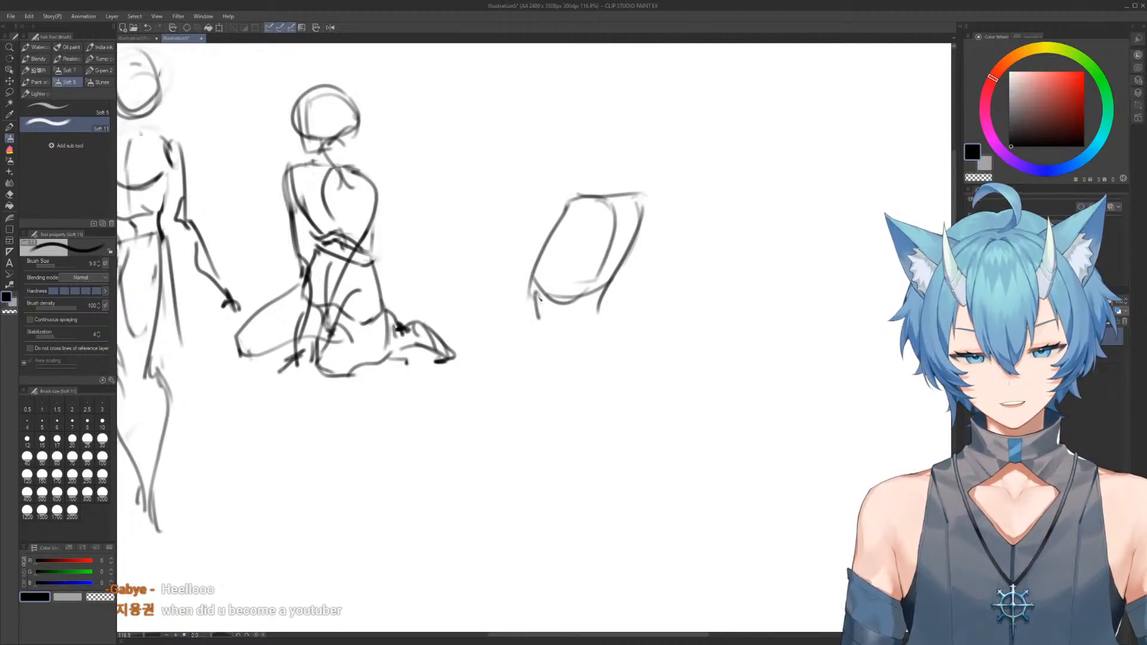
# Draw a tapered pelvis block beneath the fourth figure's ribcage, joined to it by a short waist
pyautogui.moveTo(534, 317)
pyautogui.mouseDown()
pyautogui.moveTo(544, 385)
pyautogui.moveTo(585, 385)
pyautogui.moveTo(530, 381)
pyautogui.moveTo(527, 344)
pyautogui.moveTo(558, 387)
pyautogui.moveTo(545, 370)
pyautogui.moveTo(622, 356)
pyautogui.mouseUp()
pyautogui.press('e')
pyautogui.press('b')
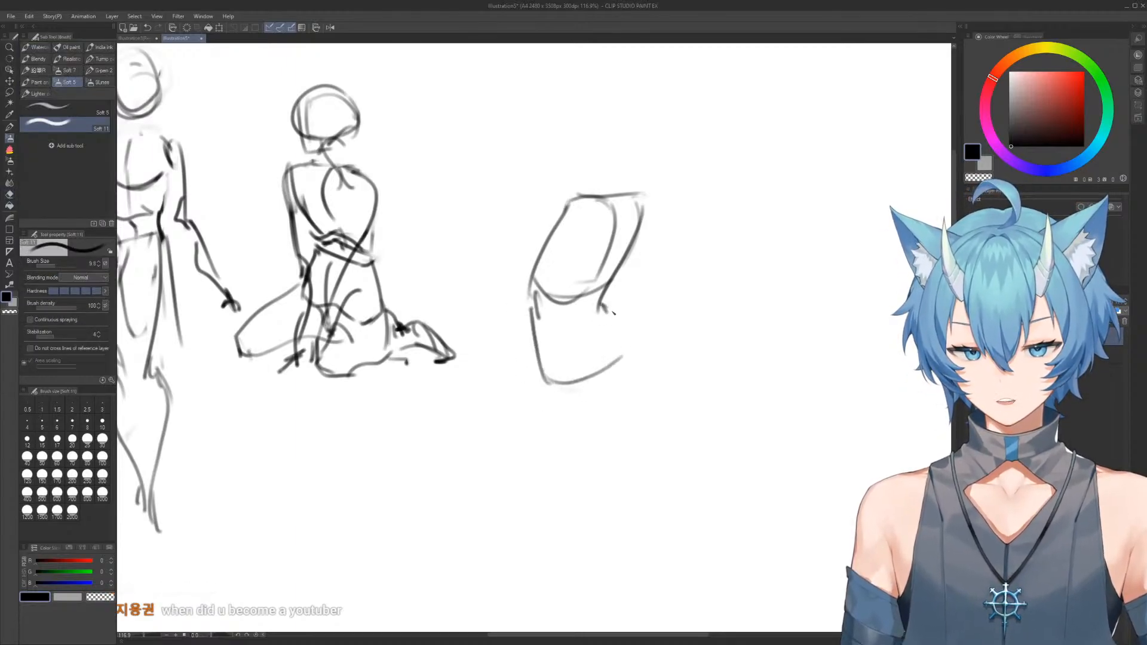
pyautogui.moveTo(529, 312)
pyautogui.mouseDown()
pyautogui.moveTo(610, 300)
pyautogui.moveTo(626, 311)
pyautogui.moveTo(608, 365)
pyautogui.mouseUp()
pyautogui.press('e')
pyautogui.press('b')
# Erase the outer edges of the fourth figure's ribcage and redraw its sides and shoulder line with rounder contours
pyautogui.press('e')
pyautogui.moveTo(570, 197); pyautogui.dragTo(531, 280)
pyautogui.press('b')
pyautogui.press('e')
pyautogui.moveTo(628, 193)
pyautogui.mouseDown()
pyautogui.moveTo(589, 185)
pyautogui.moveTo(627, 225)
pyautogui.moveTo(607, 268)
pyautogui.mouseUp()
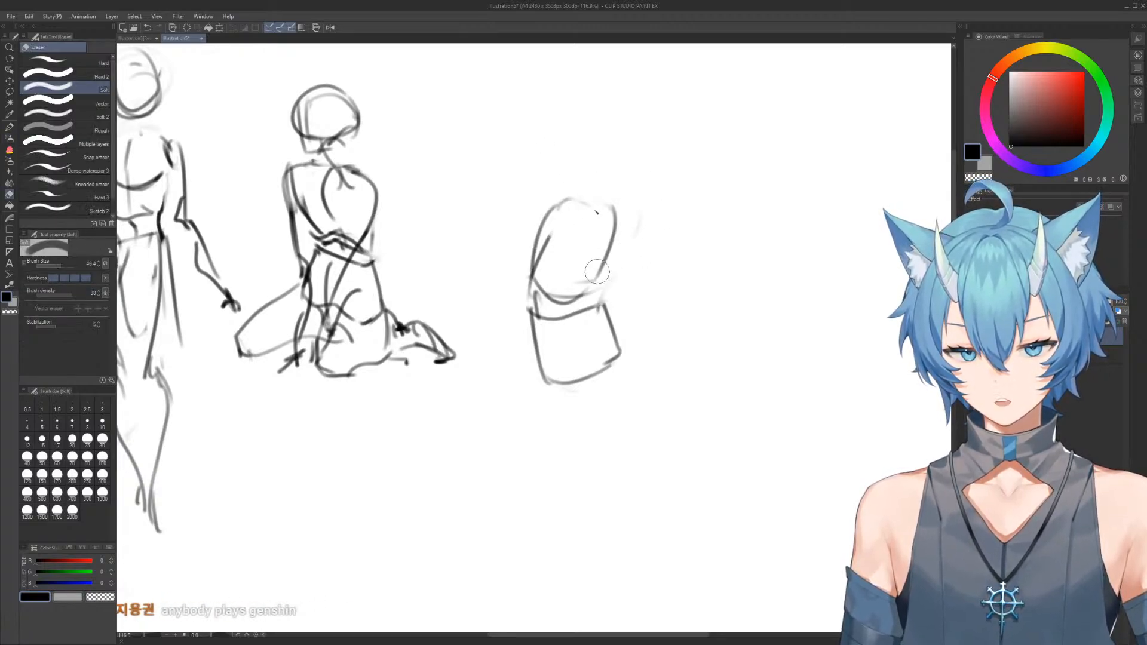
pyautogui.press('b')
pyautogui.moveTo(563, 206)
pyautogui.mouseDown()
pyautogui.moveTo(596, 202)
pyautogui.moveTo(627, 239)
pyautogui.moveTo(602, 297)
pyautogui.moveTo(567, 296)
pyautogui.moveTo(601, 292)
pyautogui.moveTo(581, 186)
pyautogui.mouseUp()
pyautogui.press('e')
pyautogui.press('b')
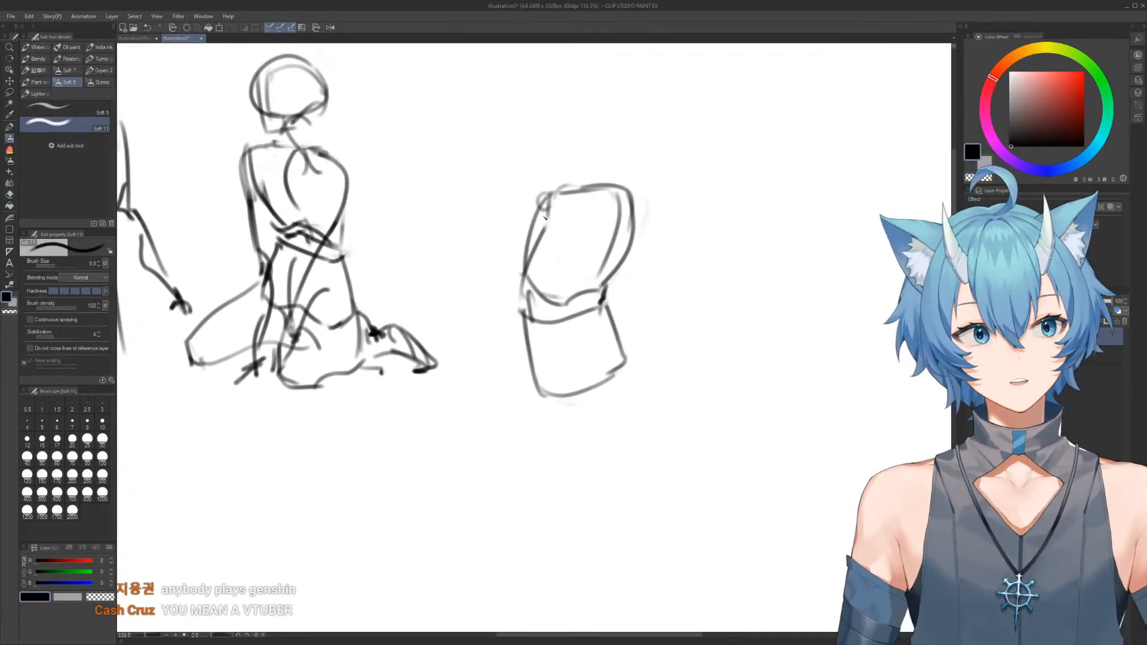
# Draw both arms of the fourth figure extending down and outward from the shoulders, ending in simple pointed hands
pyautogui.moveTo(531, 234); pyautogui.dragTo(489, 399)
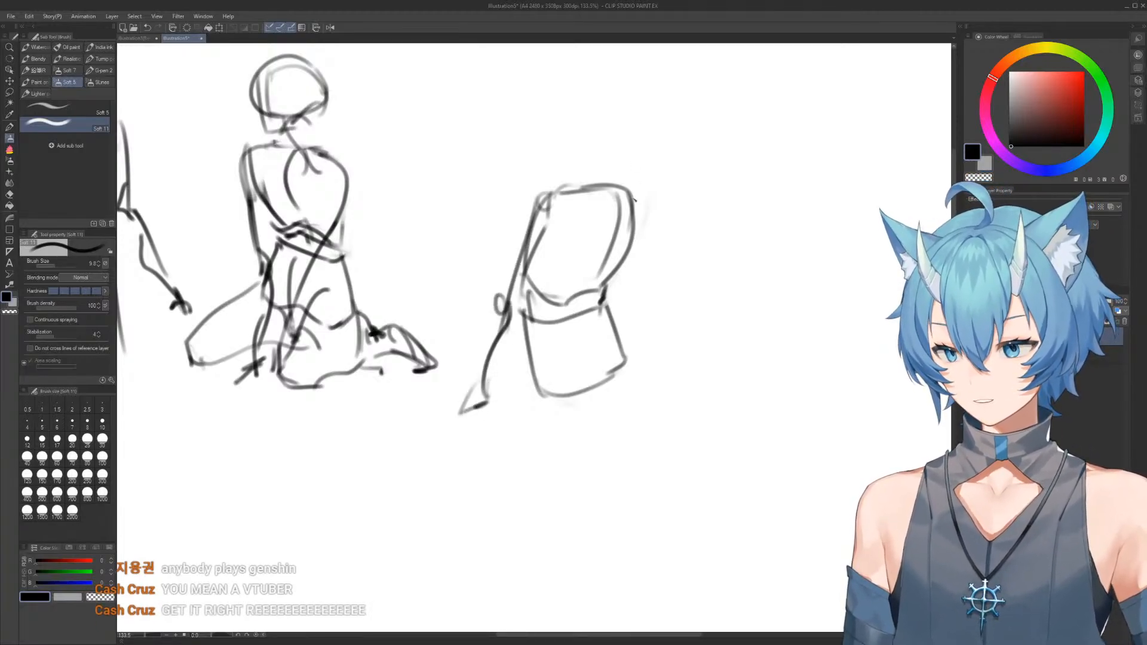
pyautogui.moveTo(631, 192); pyautogui.dragTo(640, 273)
pyautogui.hotkey('ctrl', 'z')
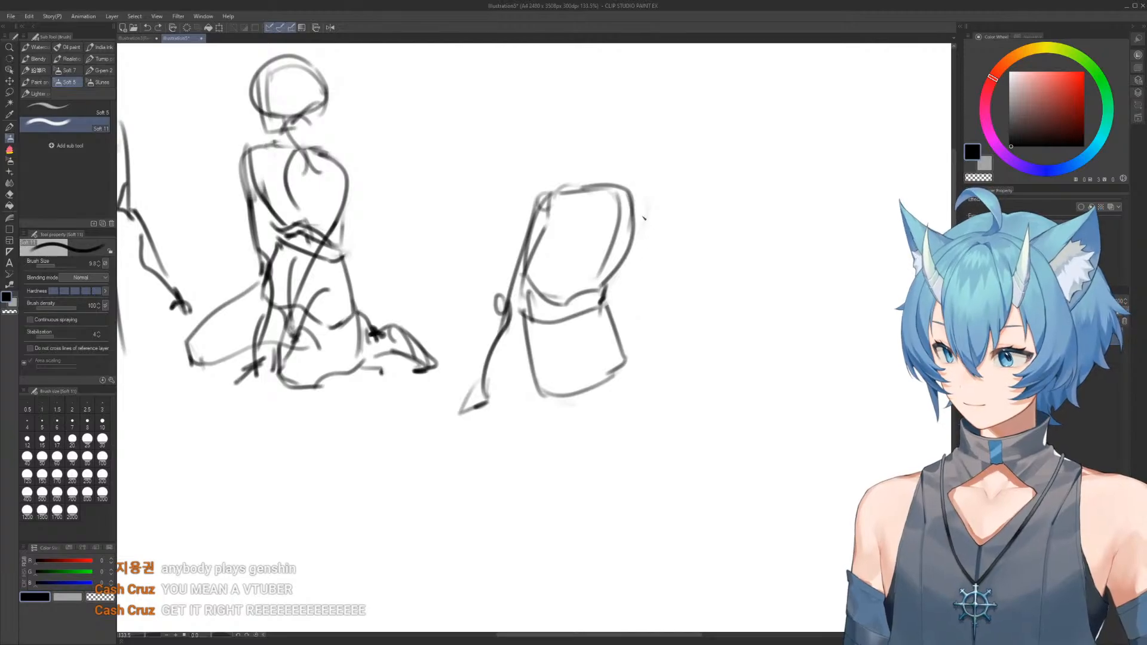
pyautogui.moveTo(642, 197)
pyautogui.mouseDown()
pyautogui.moveTo(634, 311)
pyautogui.moveTo(697, 391)
pyautogui.mouseUp()
pyautogui.moveTo(635, 331)
pyautogui.mouseDown()
pyautogui.moveTo(693, 397)
pyautogui.moveTo(717, 395)
pyautogui.mouseUp()
# Draw the fourth figure's neck and a rounded head tilted above the shoulders
pyautogui.moveTo(583, 192); pyautogui.dragTo(615, 175)
pyautogui.moveTo(601, 122); pyautogui.dragTo(608, 173)
pyautogui.moveTo(624, 106)
pyautogui.mouseDown()
pyautogui.moveTo(581, 131)
pyautogui.moveTo(627, 167)
pyautogui.mouseUp()
pyautogui.moveTo(577, 112)
pyautogui.mouseDown()
pyautogui.moveTo(654, 123)
pyautogui.moveTo(641, 189)
pyautogui.moveTo(575, 149)
pyautogui.moveTo(606, 178)
pyautogui.moveTo(662, 111)
pyautogui.mouseUp()
pyautogui.moveTo(654, 253)
pyautogui.mouseDown()
pyautogui.moveTo(646, 216)
pyautogui.moveTo(646, 260)
pyautogui.mouseUp()
pyautogui.moveTo(646, 260); pyautogui.dragTo(647, 253)
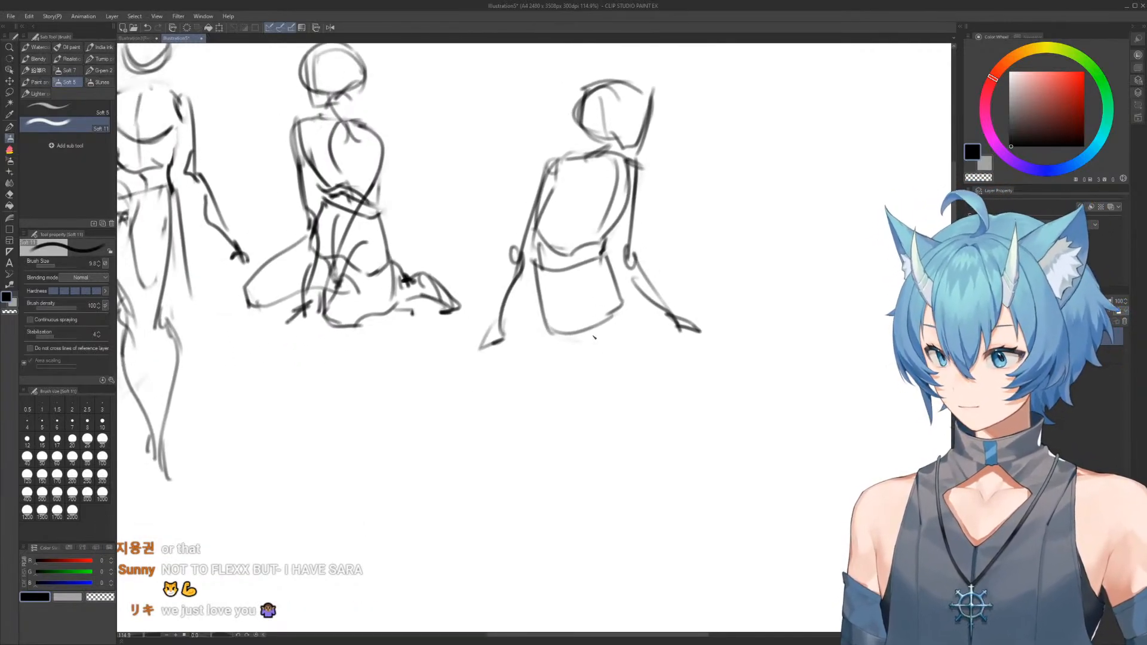
# Draw the fourth figure's tapering thighs, knees and crossed lower legs with small feet
pyautogui.moveTo(537, 275); pyautogui.dragTo(583, 406)
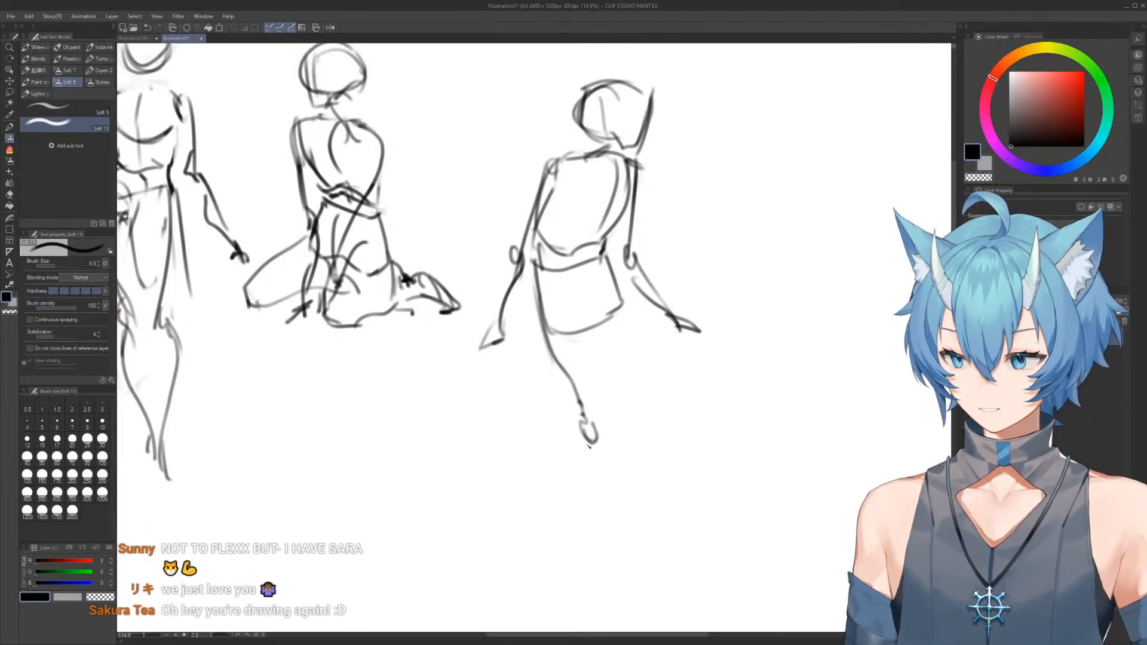
pyautogui.moveTo(585, 459); pyautogui.dragTo(636, 555)
pyautogui.moveTo(609, 260)
pyautogui.mouseDown()
pyautogui.moveTo(609, 423)
pyautogui.moveTo(583, 519)
pyautogui.moveTo(624, 556)
pyautogui.moveTo(613, 506)
pyautogui.mouseUp()
pyautogui.press('e')
pyautogui.press('b')
pyautogui.moveTo(608, 529); pyautogui.dragTo(604, 542)
# Sketch a rounded, tilted ribcage for a fifth figure in the empty area below the kneeling figure
pyautogui.moveTo(601, 351)
pyautogui.mouseDown()
pyautogui.moveTo(549, 299)
pyautogui.moveTo(642, 229)
pyautogui.mouseUp()
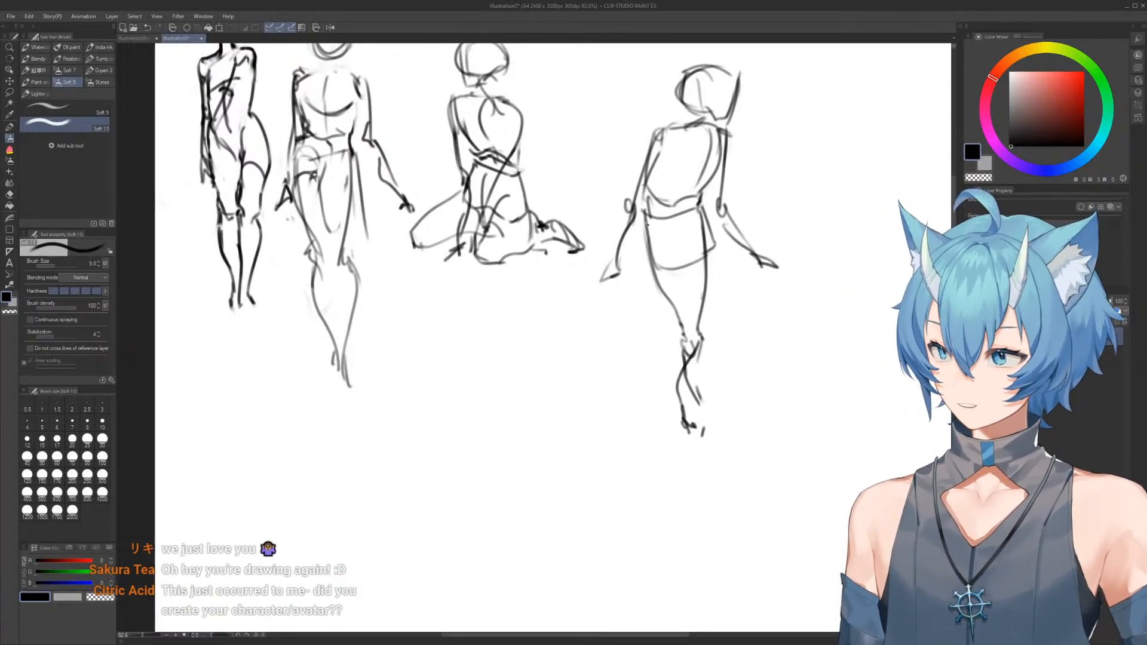
pyautogui.scroll(3, 647, 223)
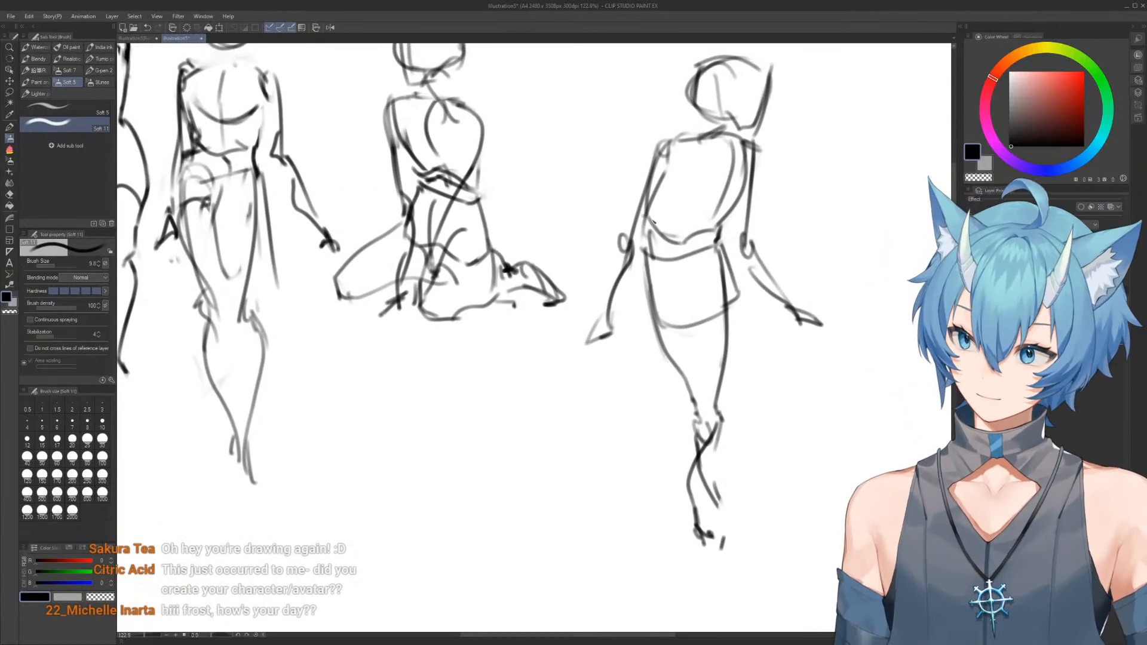
pyautogui.scroll(-3, 646, 216)
pyautogui.scroll(2, 639, 208)
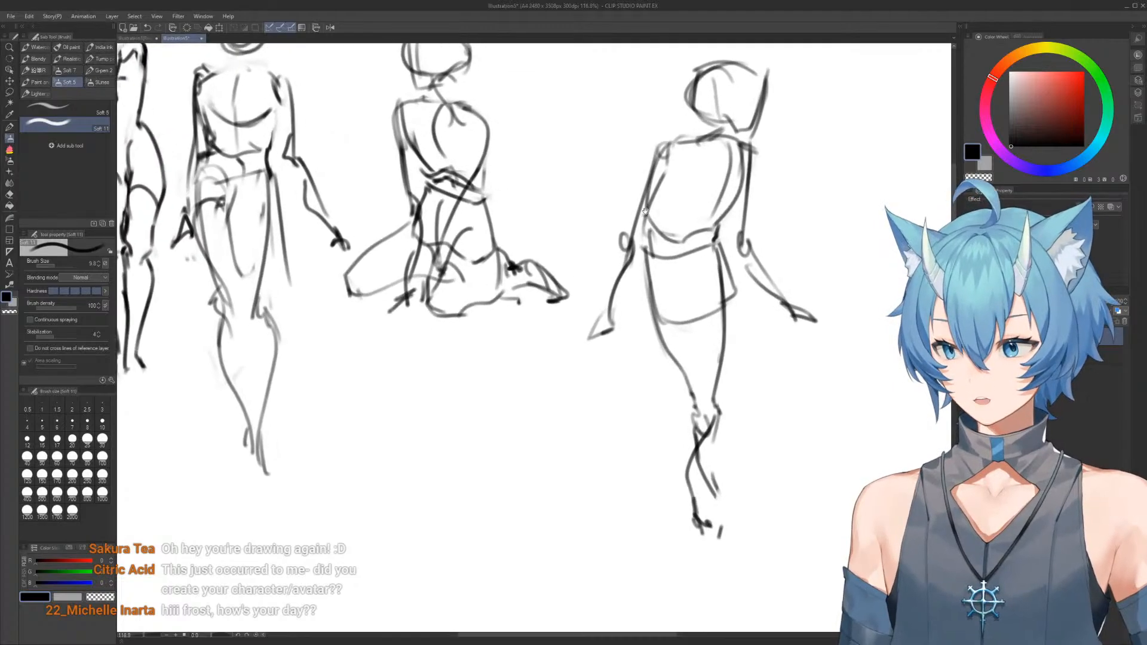
pyautogui.moveTo(624, 397)
pyautogui.mouseDown()
pyautogui.moveTo(615, 261)
pyautogui.moveTo(707, 295)
pyautogui.mouseUp()
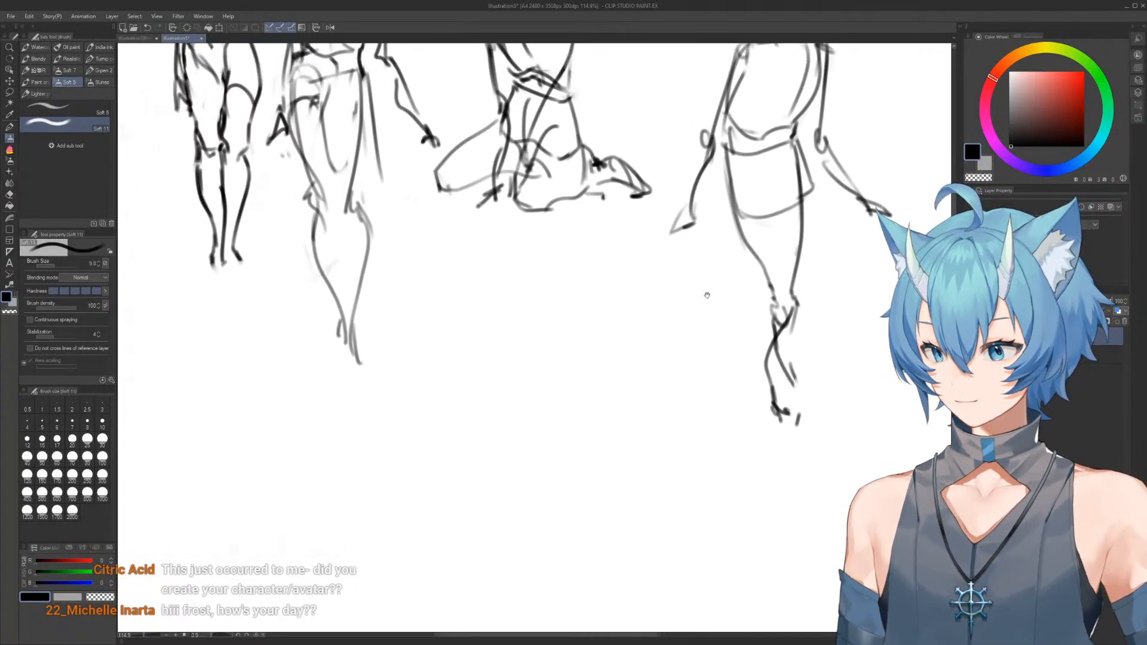
pyautogui.moveTo(585, 300); pyautogui.dragTo(599, 353)
pyautogui.moveTo(598, 353); pyautogui.dragTo(570, 246)
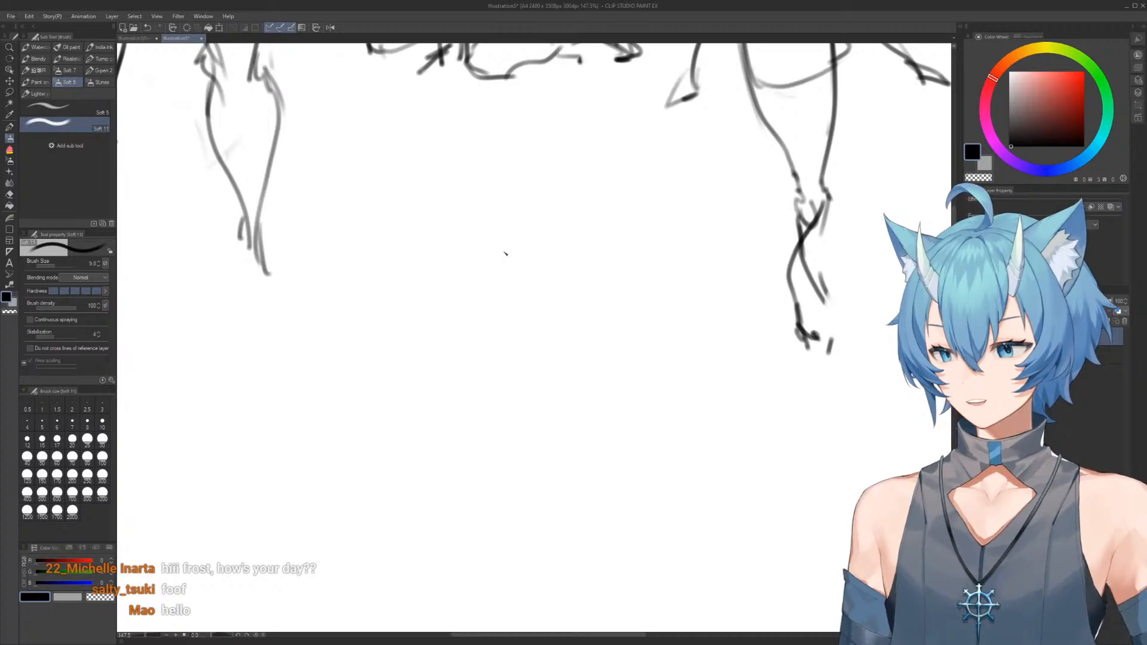
pyautogui.moveTo(429, 292)
pyautogui.mouseDown()
pyautogui.moveTo(417, 232)
pyautogui.moveTo(526, 253)
pyautogui.moveTo(544, 312)
pyautogui.mouseUp()
pyautogui.moveTo(491, 217); pyautogui.dragTo(440, 293)
pyautogui.moveTo(447, 237); pyautogui.dragTo(466, 309)
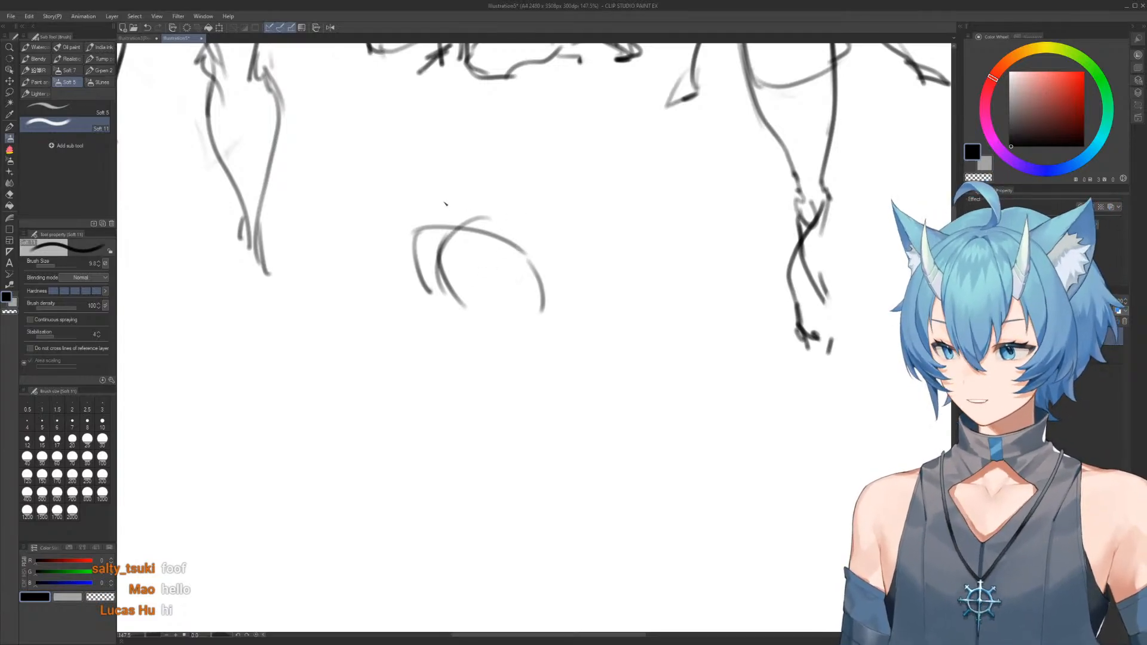
pyautogui.moveTo(421, 228)
pyautogui.mouseDown()
pyautogui.moveTo(472, 216)
pyautogui.moveTo(555, 321)
pyautogui.moveTo(539, 313)
pyautogui.mouseUp()
pyautogui.press('e')
pyautogui.press('b')
pyautogui.moveTo(526, 255); pyautogui.dragTo(528, 323)
pyautogui.moveTo(429, 284); pyautogui.dragTo(529, 326)
pyautogui.moveTo(539, 268); pyautogui.dragTo(527, 327)
# Draw the fifth figure's waist and pelvis contour and add rounded shoulder shapes at both sides of the ribcage
pyautogui.moveTo(431, 304)
pyautogui.mouseDown()
pyautogui.moveTo(457, 362)
pyautogui.moveTo(438, 366)
pyautogui.moveTo(516, 392)
pyautogui.mouseUp()
pyautogui.moveTo(537, 353)
pyautogui.mouseDown()
pyautogui.moveTo(532, 323)
pyautogui.moveTo(504, 392)
pyautogui.mouseUp()
pyautogui.moveTo(524, 256); pyautogui.dragTo(536, 320)
pyautogui.moveTo(435, 229); pyautogui.dragTo(418, 277)
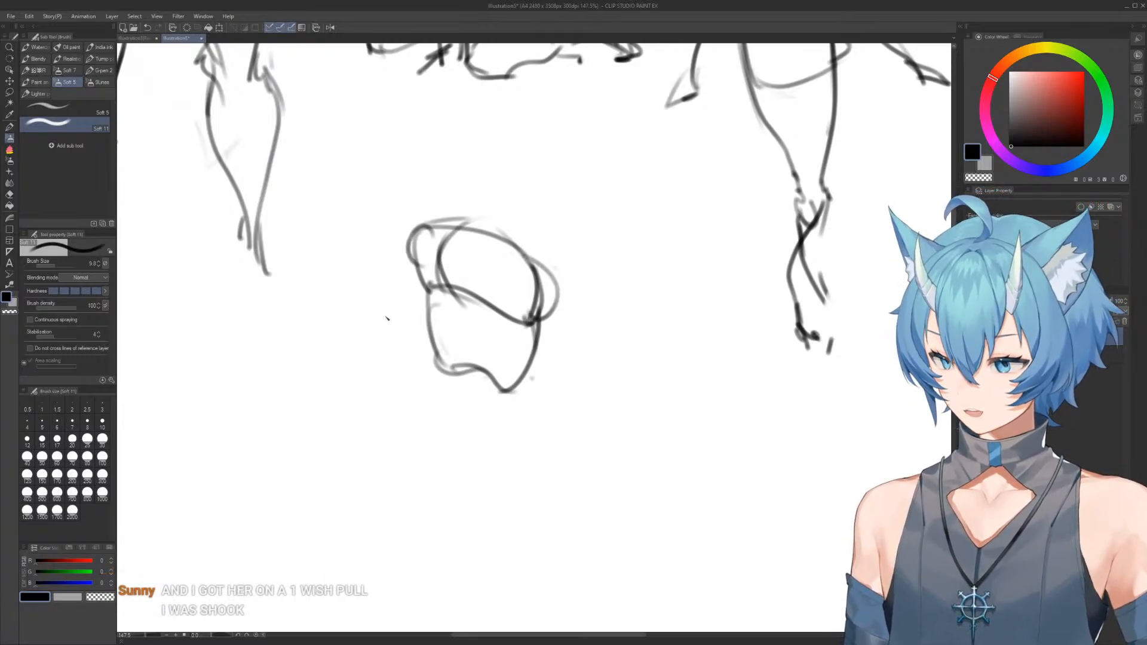
# Draw the fifth figure's front arm bent at the elbow, with the forearm raised upward
pyautogui.moveTo(404, 241); pyautogui.dragTo(346, 378)
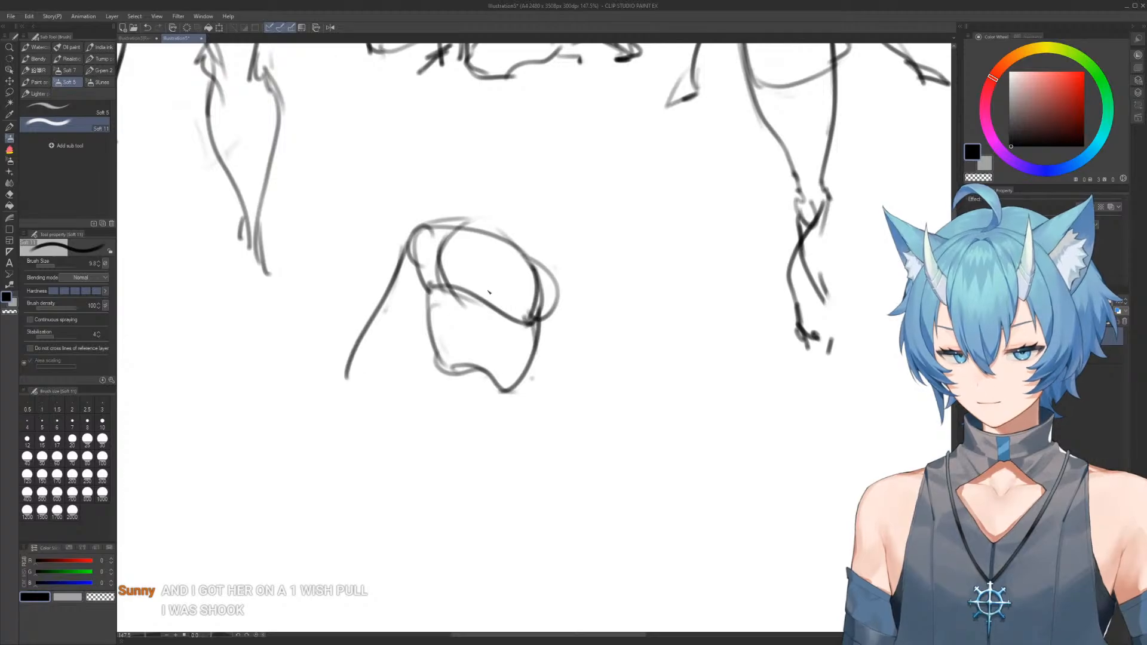
pyautogui.moveTo(509, 273); pyautogui.dragTo(371, 391)
pyautogui.moveTo(366, 391)
pyautogui.mouseDown()
pyautogui.moveTo(345, 377)
pyautogui.moveTo(349, 245)
pyautogui.mouseUp()
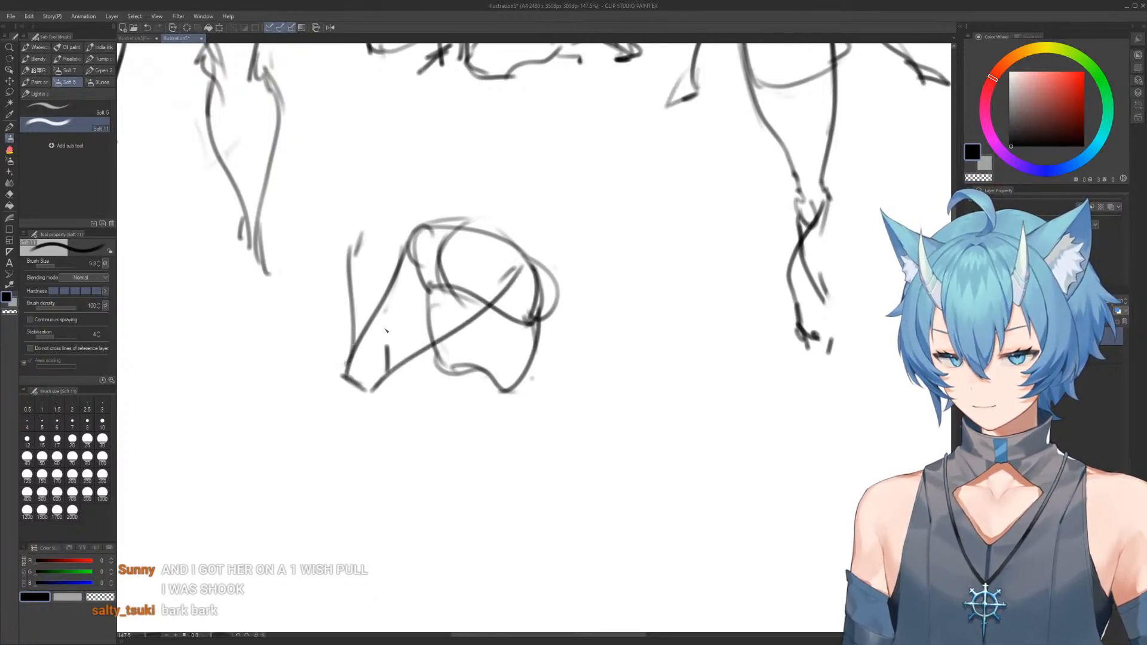
pyautogui.moveTo(386, 349); pyautogui.dragTo(371, 245)
# Draw the fifth figure's round head with a jaw and a short neck, correcting strokes with the eraser
pyautogui.moveTo(409, 157); pyautogui.dragTo(472, 178)
pyautogui.moveTo(444, 140)
pyautogui.mouseDown()
pyautogui.moveTo(412, 149)
pyautogui.moveTo(406, 205)
pyautogui.moveTo(455, 179)
pyautogui.moveTo(489, 189)
pyautogui.moveTo(434, 220)
pyautogui.mouseUp()
pyautogui.press('e')
pyautogui.press('b')
pyautogui.moveTo(403, 170)
pyautogui.mouseDown()
pyautogui.moveTo(427, 253)
pyautogui.moveTo(418, 234)
pyautogui.mouseUp()
pyautogui.press('b')
pyautogui.moveTo(417, 239)
pyautogui.mouseDown()
pyautogui.moveTo(403, 188)
pyautogui.moveTo(424, 240)
pyautogui.mouseUp()
pyautogui.moveTo(420, 241)
pyautogui.mouseDown()
pyautogui.moveTo(447, 239)
pyautogui.moveTo(472, 202)
pyautogui.mouseUp()
pyautogui.moveTo(450, 140); pyautogui.dragTo(456, 208)
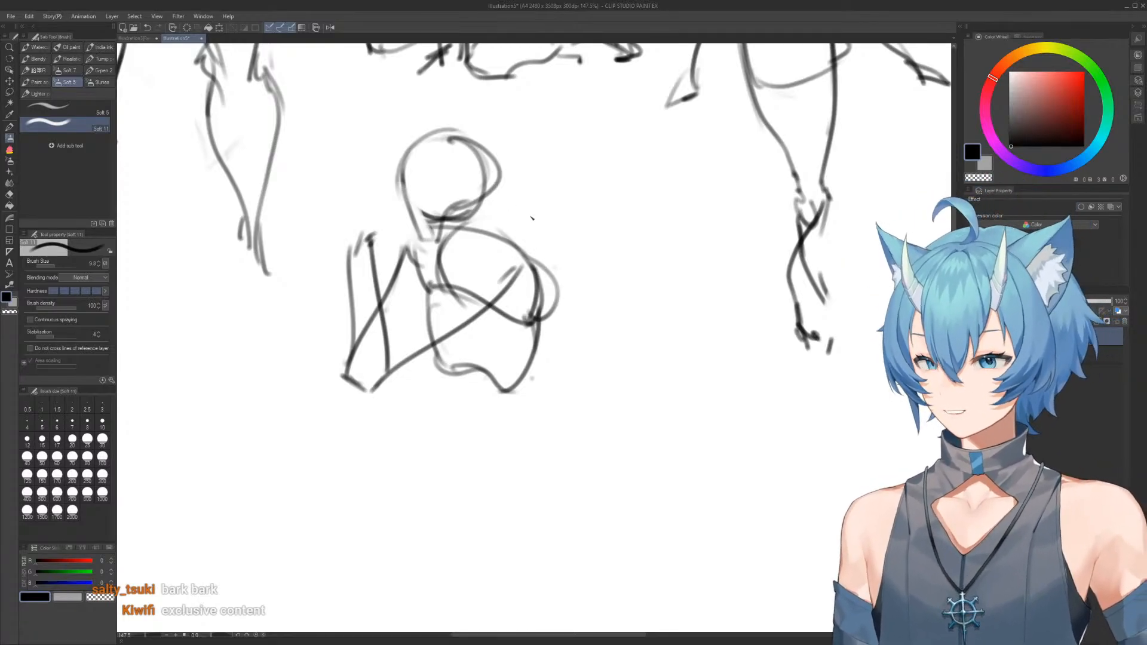
# Draw the fifth figure's other arm down along the torso, with an oval hand resting on the thigh
pyautogui.moveTo(534, 263); pyautogui.dragTo(519, 350)
pyautogui.moveTo(530, 308)
pyautogui.mouseDown()
pyautogui.moveTo(490, 409)
pyautogui.moveTo(494, 424)
pyautogui.moveTo(482, 444)
pyautogui.moveTo(466, 432)
pyautogui.moveTo(484, 432)
pyautogui.moveTo(460, 467)
pyautogui.moveTo(474, 423)
pyautogui.moveTo(465, 469)
pyautogui.mouseUp()
pyautogui.press('e')
pyautogui.press('b')
# Sketch the fifth figure's folded legs in a kneeling pose, with the feet extending behind the hips
pyautogui.moveTo(491, 418)
pyautogui.mouseDown()
pyautogui.moveTo(538, 478)
pyautogui.moveTo(418, 432)
pyautogui.moveTo(366, 390)
pyautogui.moveTo(364, 429)
pyautogui.mouseUp()
pyautogui.press('e')
pyautogui.moveTo(410, 412); pyautogui.dragTo(525, 519)
pyautogui.press('b')
pyautogui.moveTo(364, 432)
pyautogui.mouseDown()
pyautogui.moveTo(532, 499)
pyautogui.moveTo(378, 483)
pyautogui.moveTo(460, 516)
pyautogui.moveTo(616, 518)
pyautogui.mouseUp()
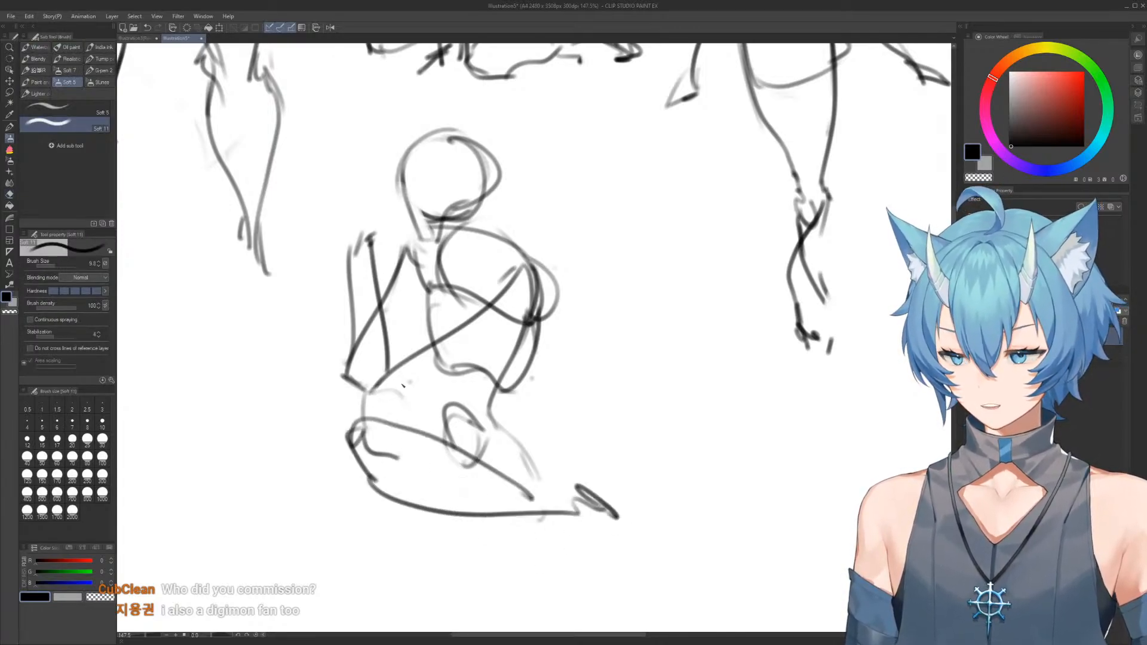
pyautogui.moveTo(408, 382)
pyautogui.mouseDown()
pyautogui.moveTo(276, 472)
pyautogui.moveTo(284, 486)
pyautogui.moveTo(517, 487)
pyautogui.mouseUp()
pyautogui.moveTo(549, 452)
pyautogui.mouseDown()
pyautogui.moveTo(596, 481)
pyautogui.moveTo(397, 512)
pyautogui.moveTo(598, 498)
pyautogui.moveTo(623, 478)
pyautogui.moveTo(556, 472)
pyautogui.mouseUp()
# Erase the fifth figure's bent arms and redraw the front arm reaching straight down to a hand at the knee
pyautogui.press('e')
pyautogui.press('b')
pyautogui.press('e')
pyautogui.moveTo(533, 246)
pyautogui.mouseDown()
pyautogui.moveTo(539, 267)
pyautogui.moveTo(370, 263)
pyautogui.moveTo(349, 359)
pyautogui.moveTo(359, 412)
pyautogui.mouseUp()
pyautogui.press('b')
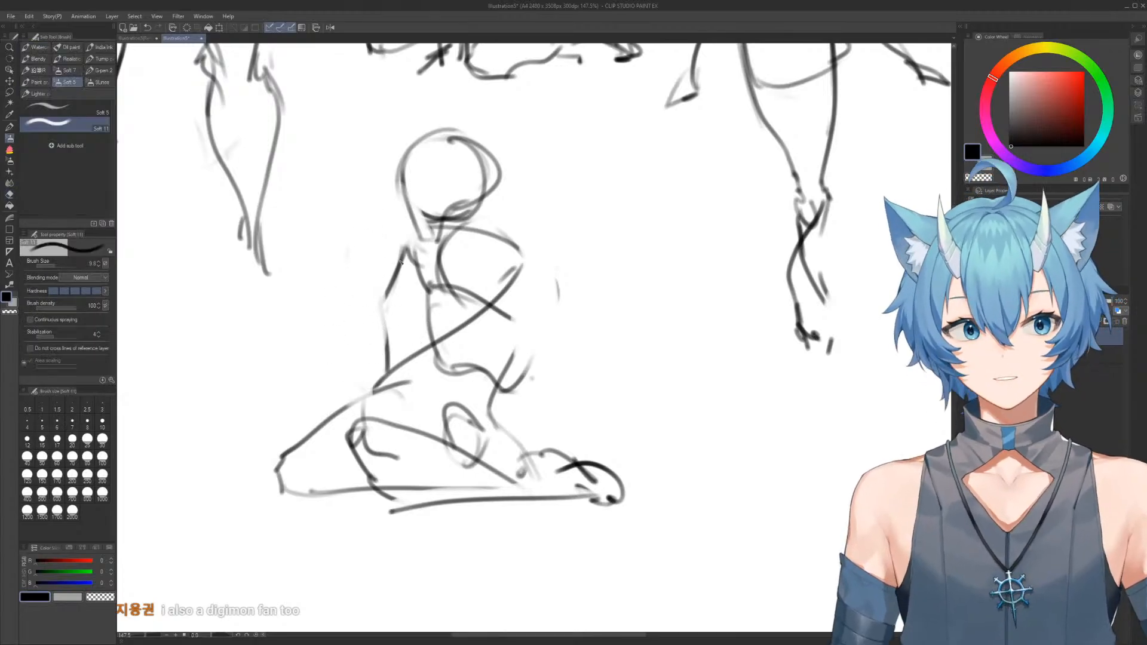
pyautogui.press('e')
pyautogui.moveTo(379, 281); pyautogui.dragTo(375, 328)
pyautogui.press('b')
pyautogui.moveTo(406, 247)
pyautogui.mouseDown()
pyautogui.moveTo(389, 331)
pyautogui.moveTo(288, 504)
pyautogui.mouseUp()
pyautogui.moveTo(321, 449)
pyautogui.mouseDown()
pyautogui.moveTo(302, 478)
pyautogui.moveTo(333, 471)
pyautogui.mouseUp()
pyautogui.moveTo(332, 482); pyautogui.dragTo(275, 503)
# Redraw the fifth figure's other arm reaching down behind the hips and darken the front contour of the torso
pyautogui.press('e')
pyautogui.moveTo(527, 285)
pyautogui.mouseDown()
pyautogui.moveTo(548, 318)
pyautogui.moveTo(529, 374)
pyautogui.mouseUp()
pyautogui.press('b')
pyautogui.moveTo(517, 257)
pyautogui.mouseDown()
pyautogui.moveTo(500, 396)
pyautogui.moveTo(544, 463)
pyautogui.mouseUp()
pyautogui.moveTo(419, 261)
pyautogui.mouseDown()
pyautogui.moveTo(443, 353)
pyautogui.moveTo(396, 401)
pyautogui.mouseUp()
# Redraw the fifth figure's front thigh and knee outline around the resting hand
pyautogui.moveTo(410, 375)
pyautogui.mouseDown()
pyautogui.moveTo(388, 392)
pyautogui.moveTo(278, 436)
pyautogui.moveTo(280, 498)
pyautogui.mouseUp()
pyautogui.press('e')
pyautogui.press('b')
pyautogui.moveTo(283, 427)
pyautogui.mouseDown()
pyautogui.moveTo(274, 477)
pyautogui.moveTo(336, 486)
pyautogui.moveTo(319, 494)
pyautogui.moveTo(359, 489)
pyautogui.mouseUp()
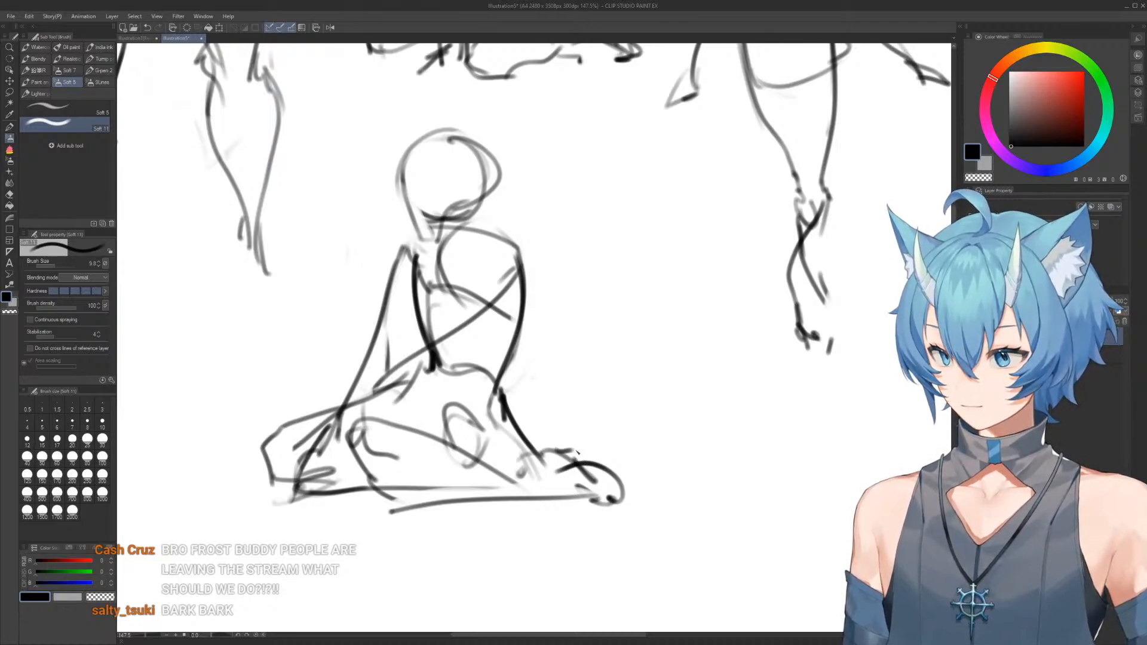
# Clean up the end of the fifth figure's rear arm and draw a rounded hand next to the foot
pyautogui.press('e')
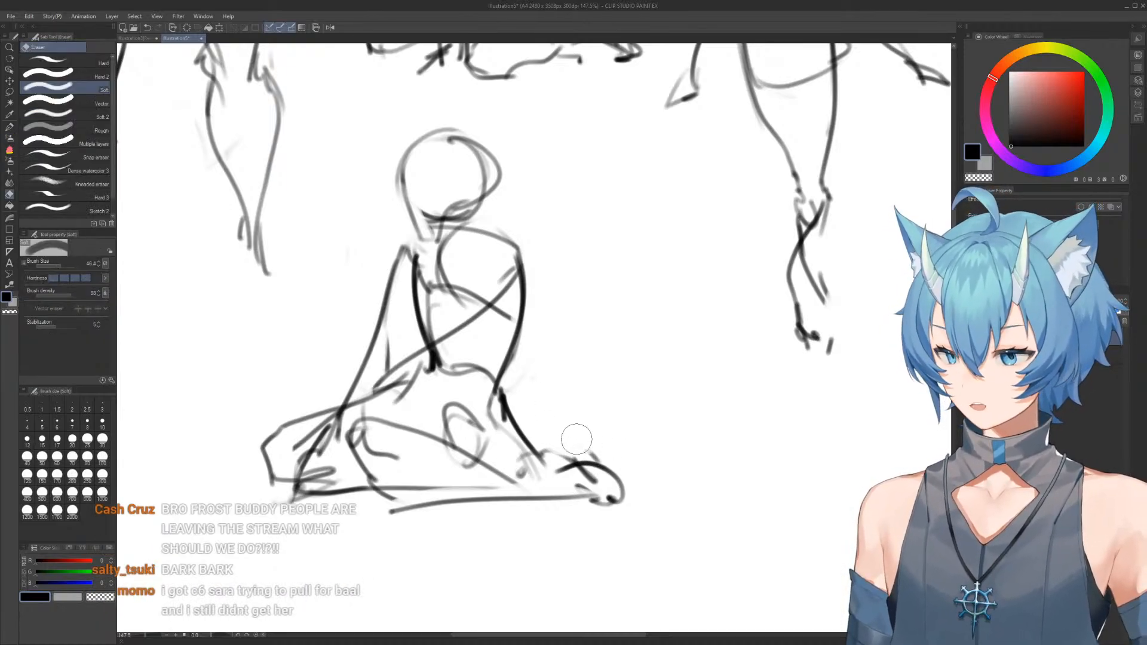
pyautogui.press('b')
pyautogui.moveTo(540, 427); pyautogui.dragTo(566, 460)
pyautogui.press('e')
pyautogui.moveTo(543, 418); pyautogui.dragTo(568, 466)
pyautogui.press('b')
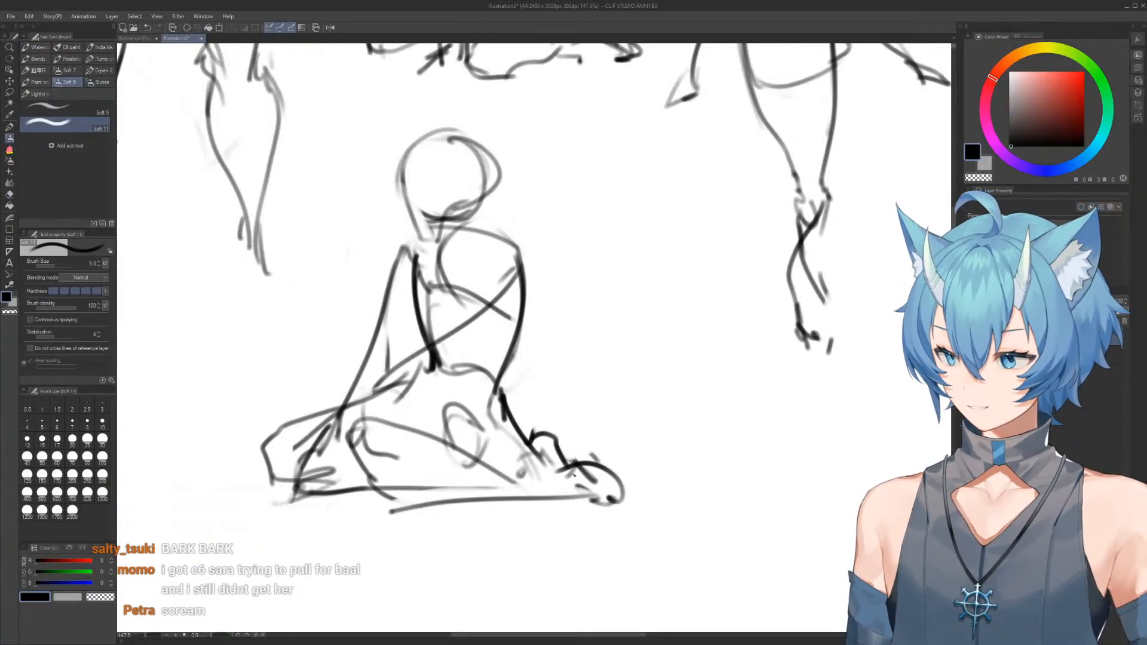
# Erase the fifth figure's lower face, redraw a sharper jaw and add curved face guidelines on the head
pyautogui.press('e')
pyautogui.moveTo(445, 211)
pyautogui.mouseDown()
pyautogui.moveTo(413, 237)
pyautogui.moveTo(399, 174)
pyautogui.moveTo(435, 232)
pyautogui.moveTo(458, 220)
pyautogui.mouseUp()
pyautogui.press('b')
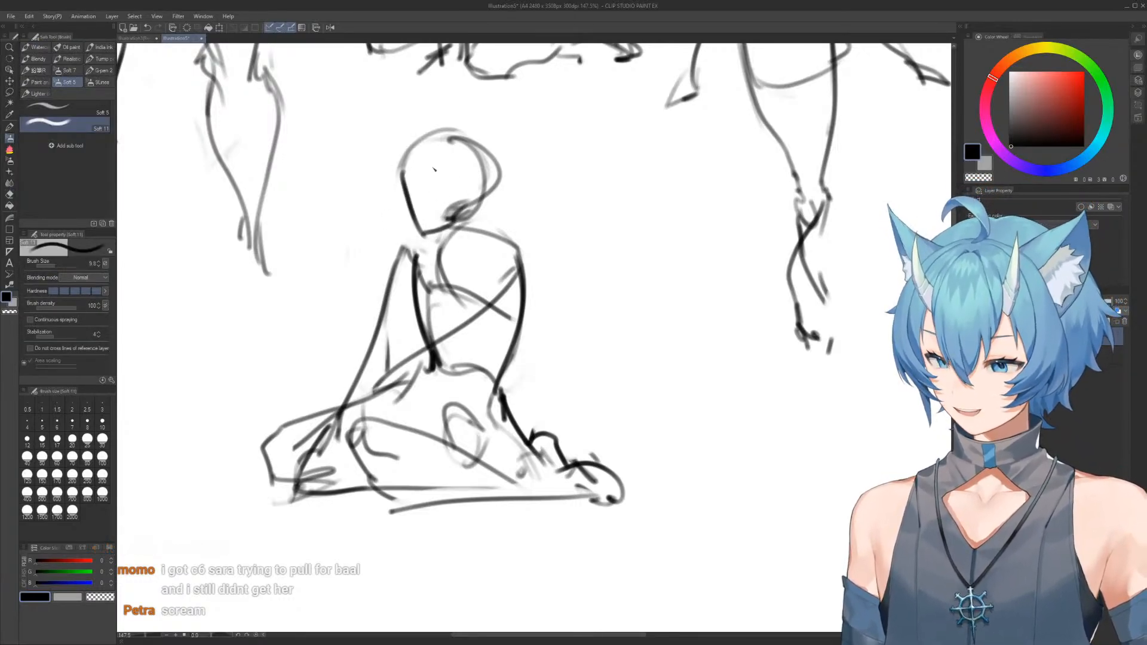
pyautogui.moveTo(399, 164)
pyautogui.mouseDown()
pyautogui.moveTo(445, 132)
pyautogui.moveTo(475, 200)
pyautogui.moveTo(490, 168)
pyautogui.moveTo(469, 197)
pyautogui.moveTo(493, 197)
pyautogui.moveTo(461, 222)
pyautogui.mouseUp()
pyautogui.press('e')
pyautogui.press('b')
# Draw the fifth figure's ear and neck line, and connect the neck to both shoulders
pyautogui.moveTo(466, 177)
pyautogui.mouseDown()
pyautogui.moveTo(495, 187)
pyautogui.moveTo(490, 164)
pyautogui.moveTo(478, 203)
pyautogui.moveTo(492, 251)
pyautogui.moveTo(539, 240)
pyautogui.moveTo(539, 263)
pyautogui.moveTo(489, 240)
pyautogui.moveTo(513, 302)
pyautogui.mouseUp()
pyautogui.press('e')
pyautogui.press('b')
pyautogui.moveTo(452, 241); pyautogui.dragTo(397, 290)
# Sketch a tilted ribcage outline for a sixth figure in the space between the fifth figure and the fourth figure's legs
pyautogui.scroll(-2, 528, 205)
pyautogui.moveTo(531, 257); pyautogui.dragTo(533, 218)
pyautogui.scroll(1, 533, 218)
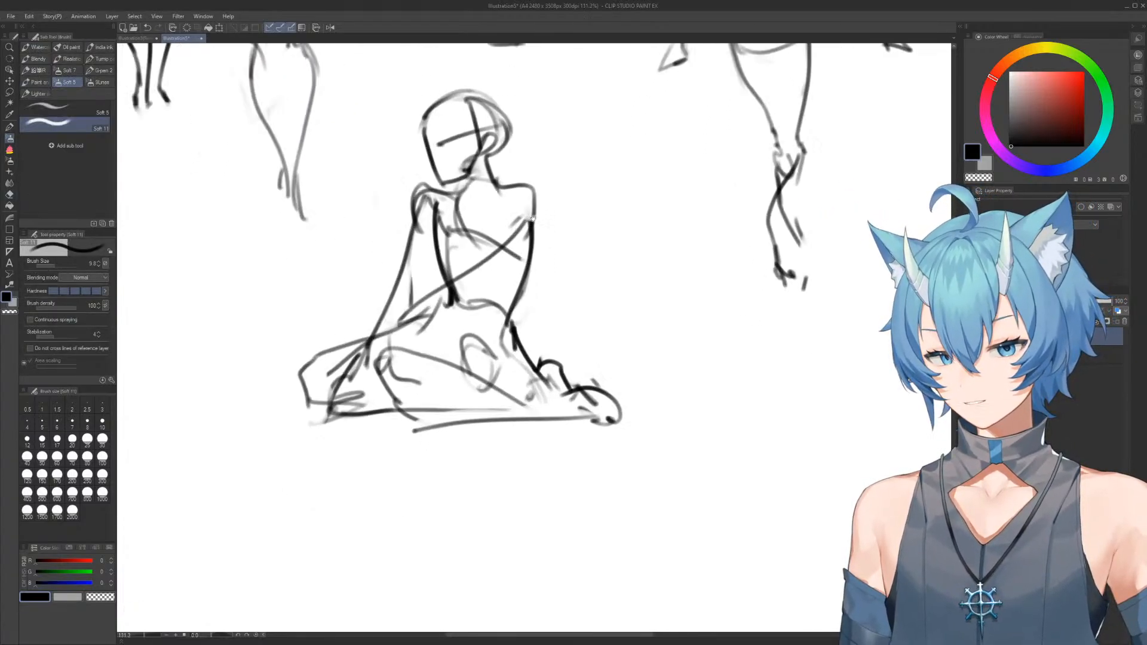
pyautogui.scroll(1, 533, 219)
pyautogui.moveTo(566, 258); pyautogui.dragTo(465, 302)
pyautogui.moveTo(509, 232); pyautogui.dragTo(520, 245)
pyautogui.moveTo(533, 288); pyautogui.dragTo(559, 260)
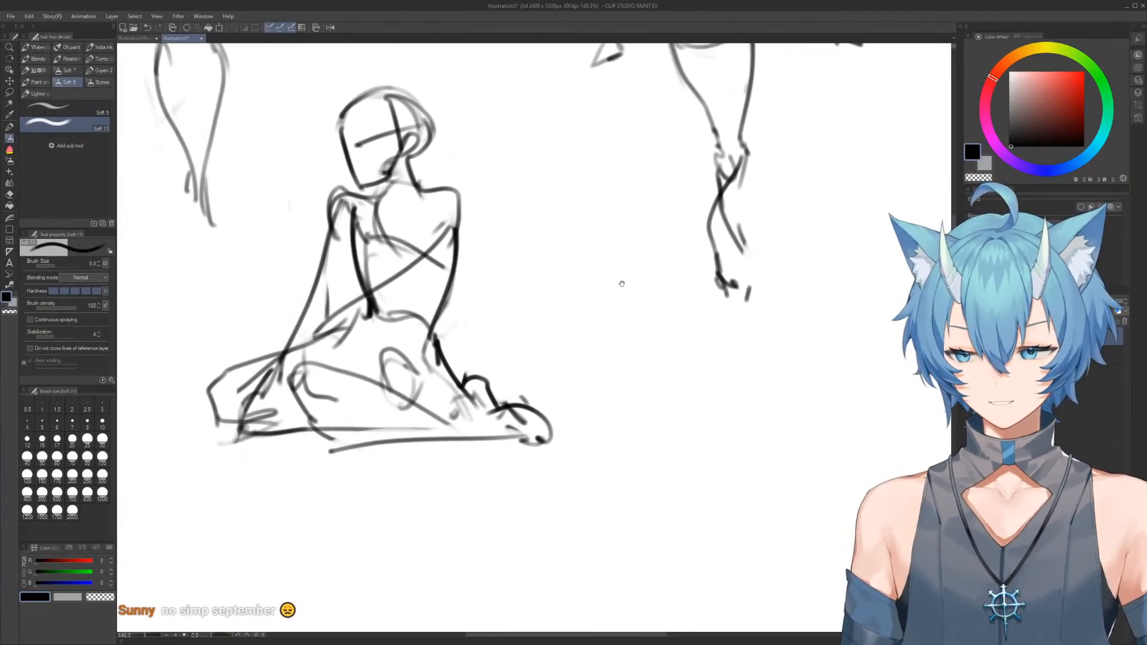
pyautogui.scroll(4, 622, 284)
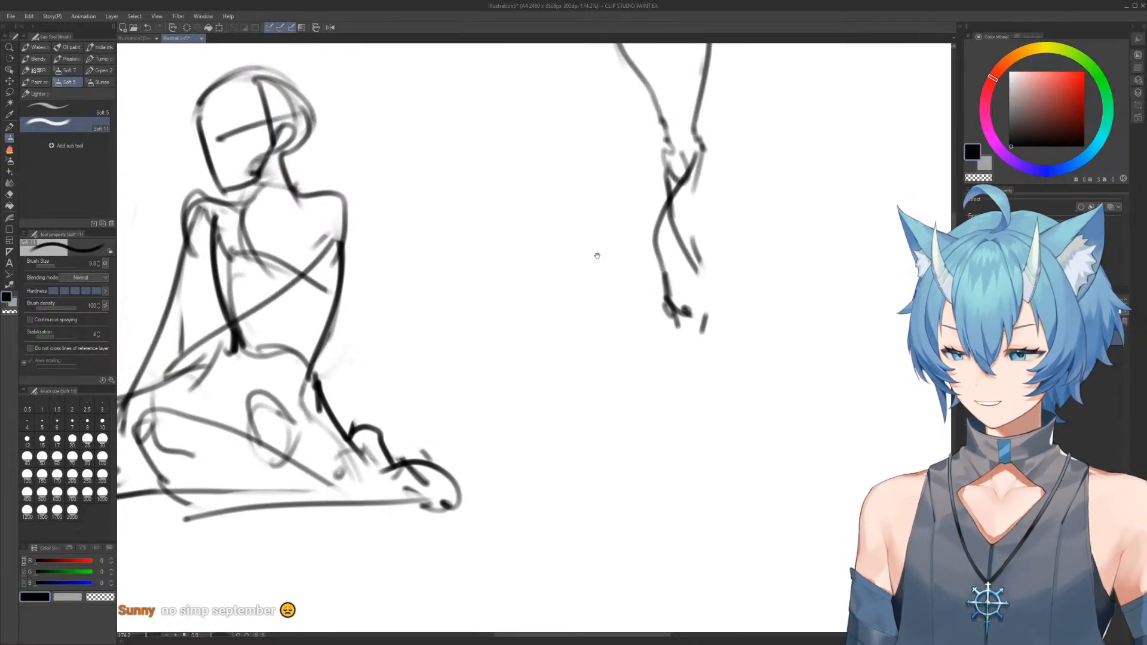
pyautogui.moveTo(594, 252); pyautogui.dragTo(587, 272)
pyautogui.moveTo(548, 211)
pyautogui.mouseDown()
pyautogui.moveTo(485, 202)
pyautogui.moveTo(557, 320)
pyautogui.mouseUp()
pyautogui.press('e')
pyautogui.moveTo(535, 194); pyautogui.dragTo(575, 259)
pyautogui.press('b')
pyautogui.moveTo(526, 216); pyautogui.dragTo(582, 280)
pyautogui.moveTo(516, 194); pyautogui.dragTo(596, 298)
pyautogui.moveTo(485, 202)
pyautogui.mouseDown()
pyautogui.moveTo(468, 270)
pyautogui.moveTo(560, 342)
pyautogui.mouseUp()
# Erase the lower edge of the sixth figure's ribcage and draw the waist curve and one hip line
pyautogui.press('e')
pyautogui.moveTo(500, 249)
pyautogui.mouseDown()
pyautogui.moveTo(571, 313)
pyautogui.moveTo(538, 339)
pyautogui.moveTo(541, 323)
pyautogui.mouseUp()
pyautogui.press('b')
pyautogui.moveTo(542, 298)
pyautogui.mouseDown()
pyautogui.moveTo(587, 300)
pyautogui.moveTo(523, 319)
pyautogui.mouseUp()
pyautogui.press('e')
pyautogui.moveTo(597, 293)
pyautogui.mouseDown()
pyautogui.moveTo(557, 290)
pyautogui.moveTo(627, 342)
pyautogui.moveTo(580, 279)
pyautogui.moveTo(587, 322)
pyautogui.mouseUp()
pyautogui.press('b')
pyautogui.press('e')
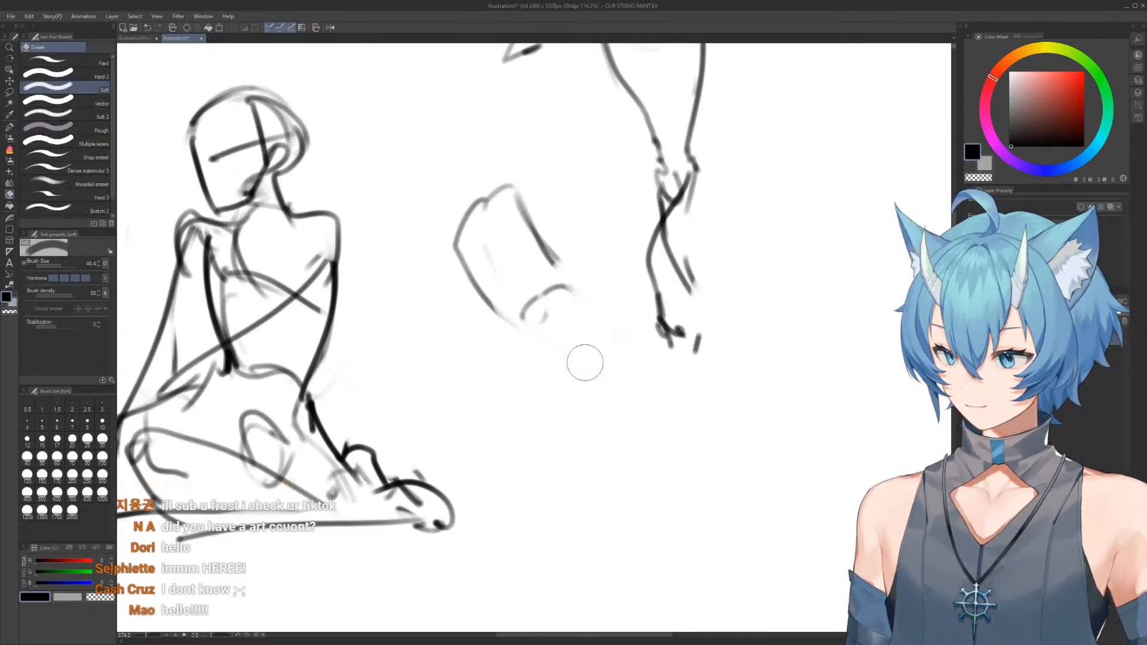
pyautogui.moveTo(571, 281)
pyautogui.mouseDown()
pyautogui.moveTo(565, 368)
pyautogui.moveTo(575, 302)
pyautogui.moveTo(597, 364)
pyautogui.mouseUp()
pyautogui.press('b')
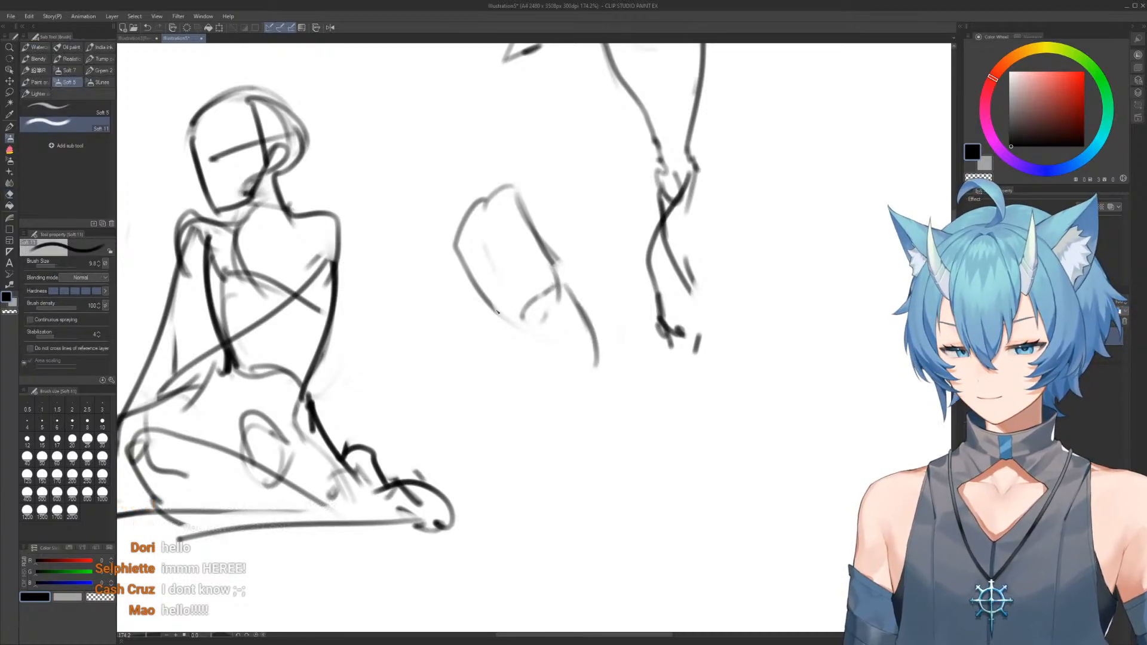
# Add shoulder circles to the sixth figure's torso and draw wide hips with two spread upper thighs below the waist
pyautogui.moveTo(476, 361)
pyautogui.mouseDown()
pyautogui.moveTo(504, 312)
pyautogui.moveTo(510, 360)
pyautogui.moveTo(543, 377)
pyautogui.moveTo(580, 328)
pyautogui.moveTo(567, 280)
pyautogui.mouseUp()
pyautogui.moveTo(523, 172)
pyautogui.mouseDown()
pyautogui.moveTo(512, 182)
pyautogui.moveTo(529, 174)
pyautogui.mouseUp()
pyautogui.moveTo(456, 227)
pyautogui.mouseDown()
pyautogui.moveTo(438, 246)
pyautogui.moveTo(459, 257)
pyautogui.mouseUp()
pyautogui.moveTo(477, 190)
pyautogui.mouseDown()
pyautogui.moveTo(490, 232)
pyautogui.moveTo(469, 202)
pyautogui.moveTo(452, 217)
pyautogui.moveTo(513, 181)
pyautogui.moveTo(505, 188)
pyautogui.moveTo(545, 250)
pyautogui.mouseUp()
pyautogui.moveTo(445, 245)
pyautogui.mouseDown()
pyautogui.moveTo(498, 319)
pyautogui.moveTo(458, 417)
pyautogui.moveTo(568, 412)
pyautogui.moveTo(584, 423)
pyautogui.mouseUp()
pyautogui.moveTo(574, 306); pyautogui.dragTo(638, 411)
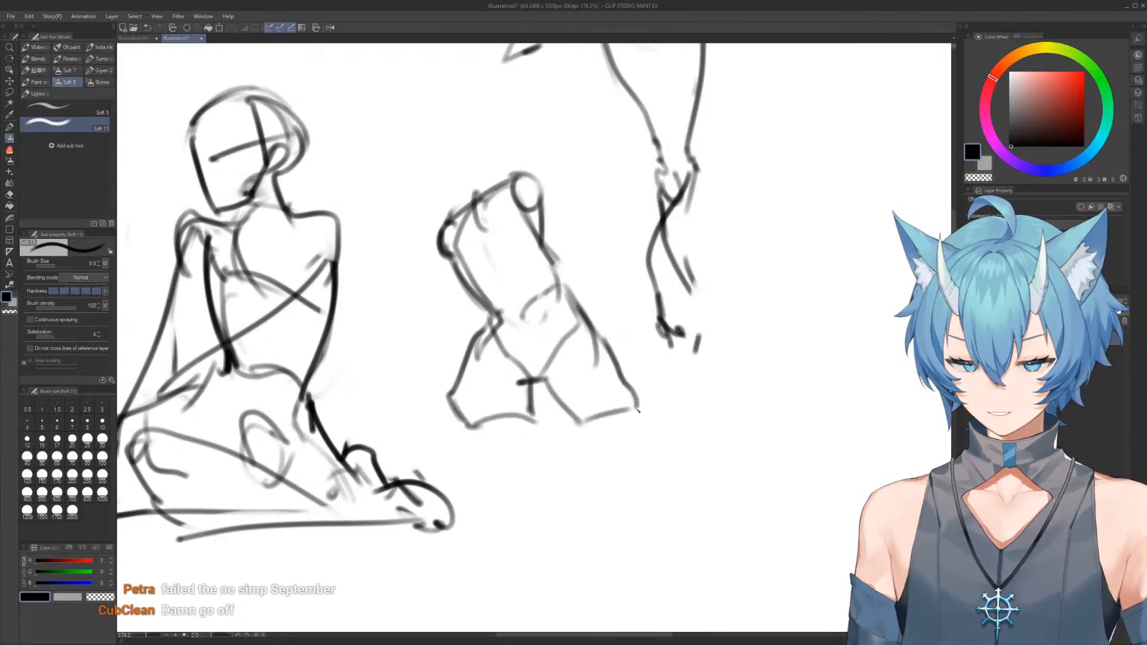
# Rework the sixth figure's upper torso with a rounded line joining both shoulders, erasing the stray marks inside the ribcage
pyautogui.moveTo(471, 121); pyautogui.dragTo(473, 127)
pyautogui.press('e')
pyautogui.moveTo(483, 228)
pyautogui.mouseDown()
pyautogui.moveTo(470, 218)
pyautogui.moveTo(514, 194)
pyautogui.moveTo(485, 197)
pyautogui.moveTo(519, 185)
pyautogui.moveTo(538, 230)
pyautogui.moveTo(549, 210)
pyautogui.moveTo(548, 276)
pyautogui.mouseUp()
pyautogui.press('b')
pyautogui.press('e')
pyautogui.press('b')
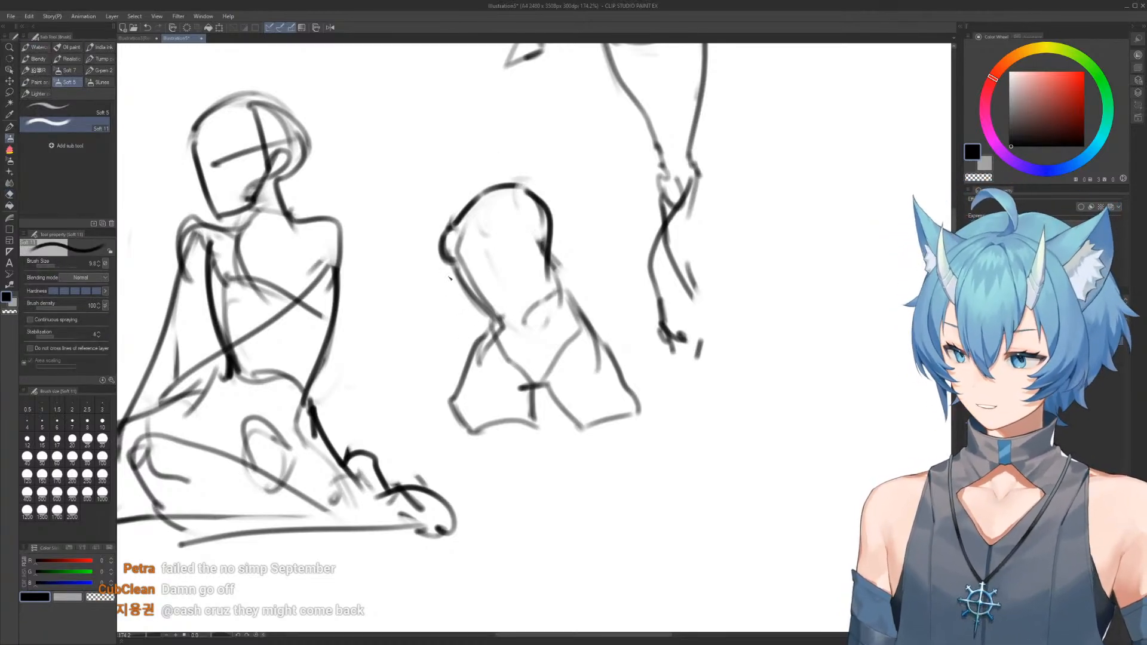
# Draw the sixth figure's two arms straight down from the shoulders to hands planted on the ground, erasing overlapping thigh lines
pyautogui.moveTo(443, 259); pyautogui.dragTo(448, 395)
pyautogui.moveTo(545, 216)
pyautogui.mouseDown()
pyautogui.moveTo(529, 308)
pyautogui.moveTo(535, 400)
pyautogui.moveTo(508, 501)
pyautogui.mouseUp()
pyautogui.moveTo(452, 380)
pyautogui.mouseDown()
pyautogui.moveTo(459, 481)
pyautogui.moveTo(444, 521)
pyautogui.moveTo(456, 415)
pyautogui.moveTo(456, 511)
pyautogui.mouseUp()
pyautogui.press('e')
pyautogui.press('b')
pyautogui.moveTo(459, 478)
pyautogui.mouseDown()
pyautogui.moveTo(459, 518)
pyautogui.moveTo(440, 515)
pyautogui.mouseUp()
pyautogui.moveTo(447, 493); pyautogui.dragTo(462, 528)
pyautogui.press('e')
pyautogui.moveTo(513, 457)
pyautogui.mouseDown()
pyautogui.moveTo(508, 505)
pyautogui.moveTo(525, 404)
pyautogui.moveTo(522, 499)
pyautogui.moveTo(533, 502)
pyautogui.moveTo(502, 515)
pyautogui.mouseUp()
pyautogui.press('b')
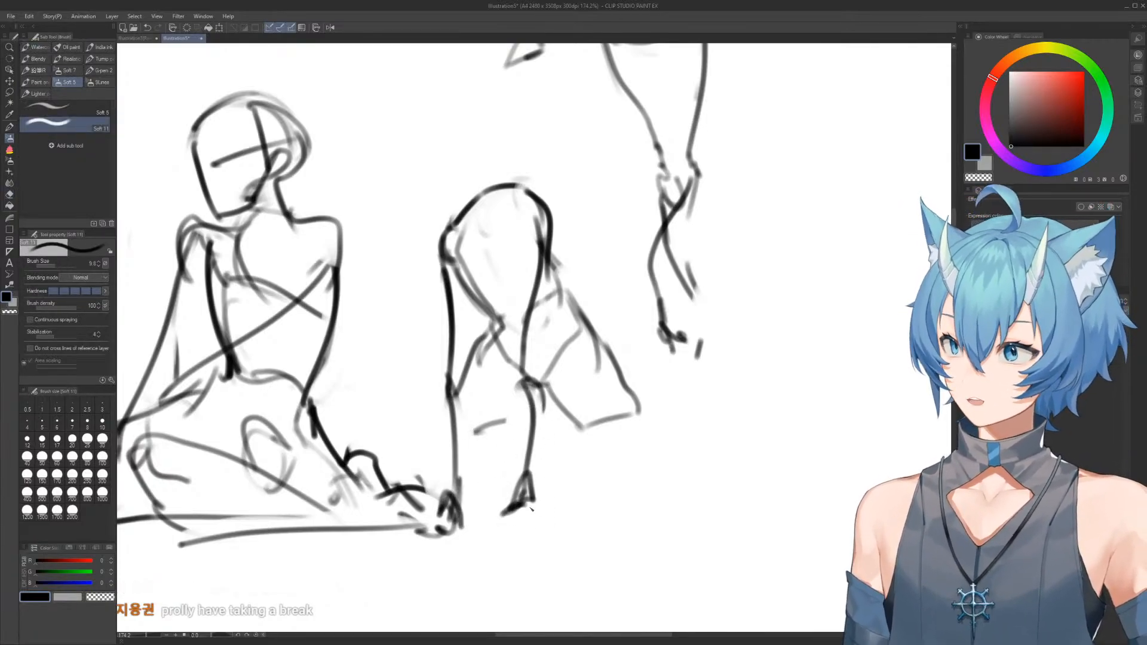
# Erase the sixth figure's right-hand thigh and redraw it longer and steeper, with a closed lower edge
pyautogui.press('e')
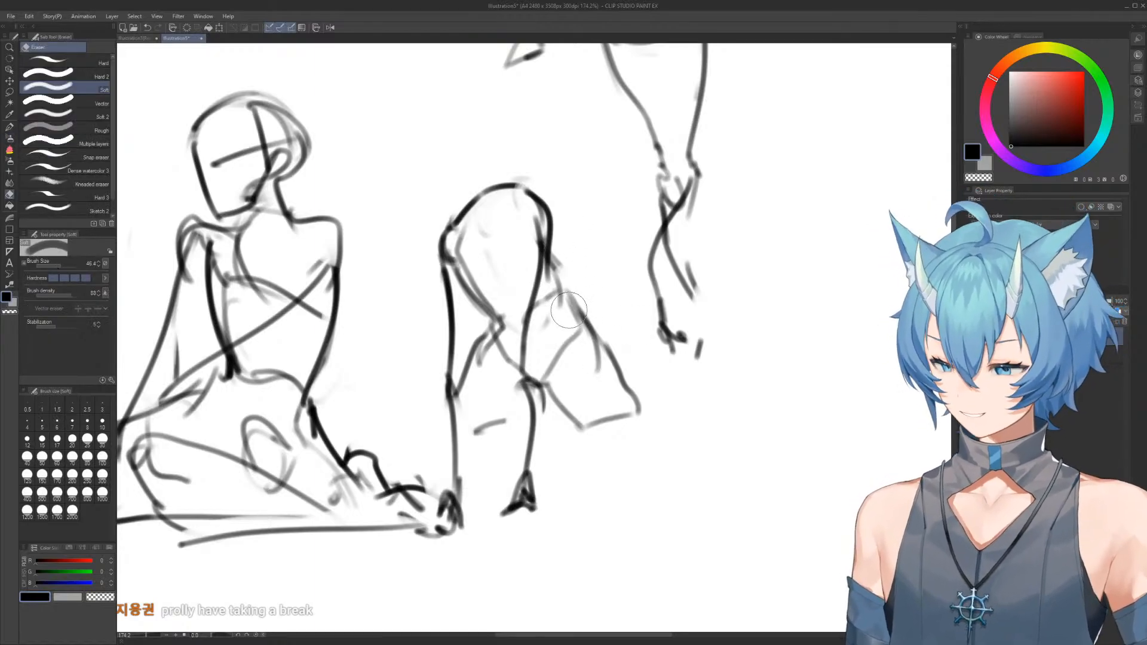
pyautogui.moveTo(595, 338)
pyautogui.mouseDown()
pyautogui.moveTo(570, 374)
pyautogui.moveTo(604, 389)
pyautogui.moveTo(637, 478)
pyautogui.mouseUp()
pyautogui.press('b')
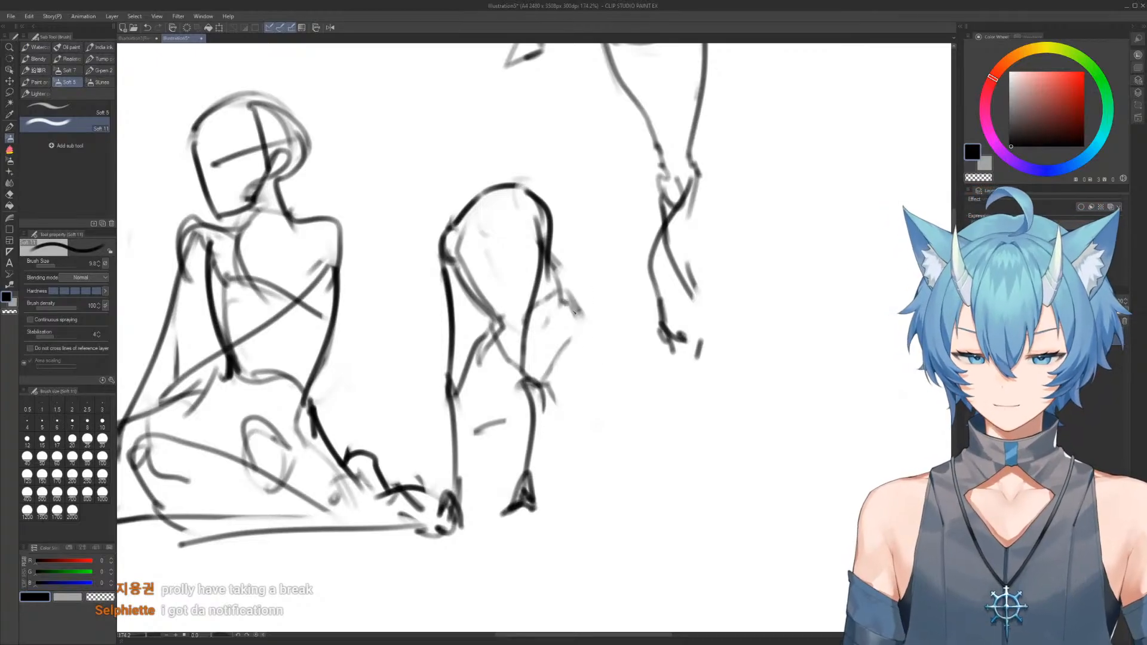
pyautogui.moveTo(572, 303); pyautogui.dragTo(610, 450)
pyautogui.moveTo(540, 368)
pyautogui.mouseDown()
pyautogui.moveTo(561, 468)
pyautogui.moveTo(590, 485)
pyautogui.mouseUp()
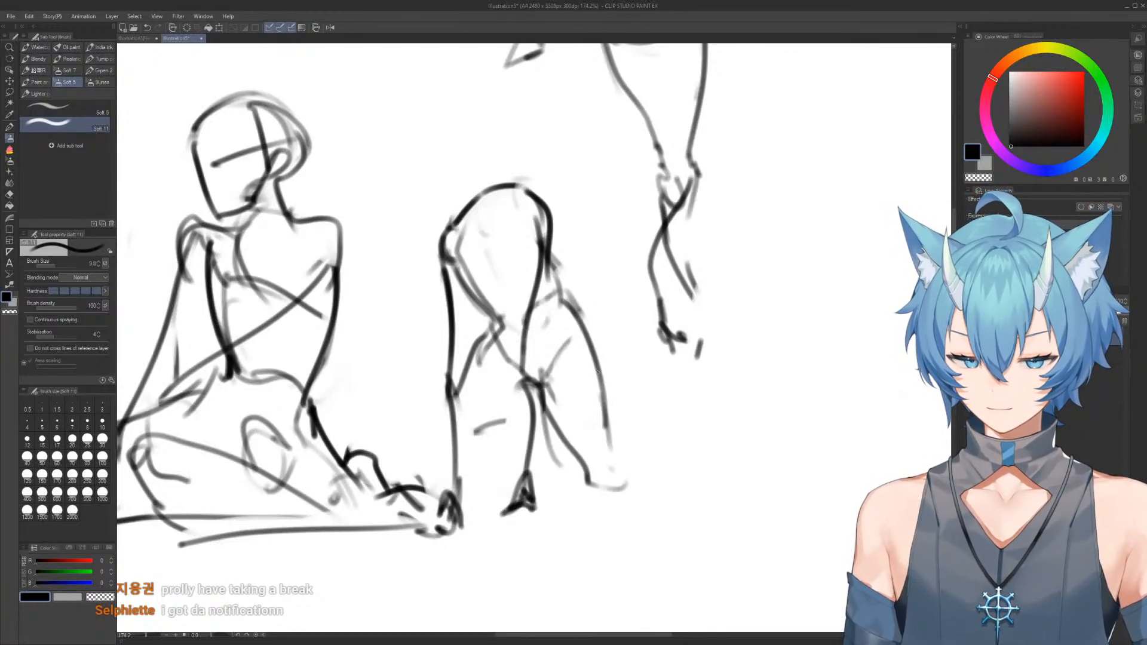
pyautogui.moveTo(591, 357); pyautogui.dragTo(633, 487)
# Extend the sixth figure's left-hand leg outward to the ground and curve its inner thigh line up to the crotch
pyautogui.moveTo(463, 362); pyautogui.dragTo(402, 483)
pyautogui.moveTo(408, 478); pyautogui.dragTo(426, 490)
pyautogui.moveTo(473, 444)
pyautogui.mouseDown()
pyautogui.moveTo(430, 485)
pyautogui.moveTo(523, 397)
pyautogui.mouseUp()
pyautogui.moveTo(523, 390); pyautogui.dragTo(507, 412)
# Erase the sixth figure's rounded shoulder top and redraw it as a flatter slanted line with a trimmed right-hand shoulder
pyautogui.press('e')
pyautogui.moveTo(491, 180)
pyautogui.mouseDown()
pyautogui.moveTo(469, 214)
pyautogui.moveTo(541, 197)
pyautogui.moveTo(548, 251)
pyautogui.mouseUp()
pyautogui.press('b')
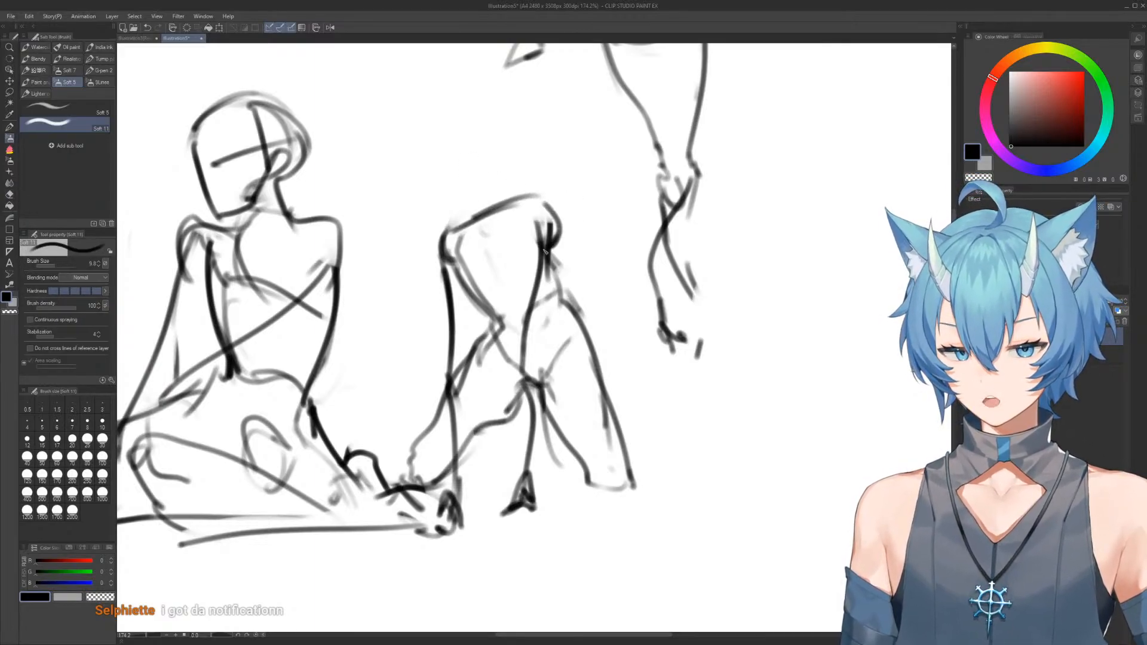
pyautogui.press('e')
pyautogui.moveTo(560, 197)
pyautogui.mouseDown()
pyautogui.moveTo(565, 246)
pyautogui.moveTo(541, 225)
pyautogui.mouseUp()
pyautogui.press('b')
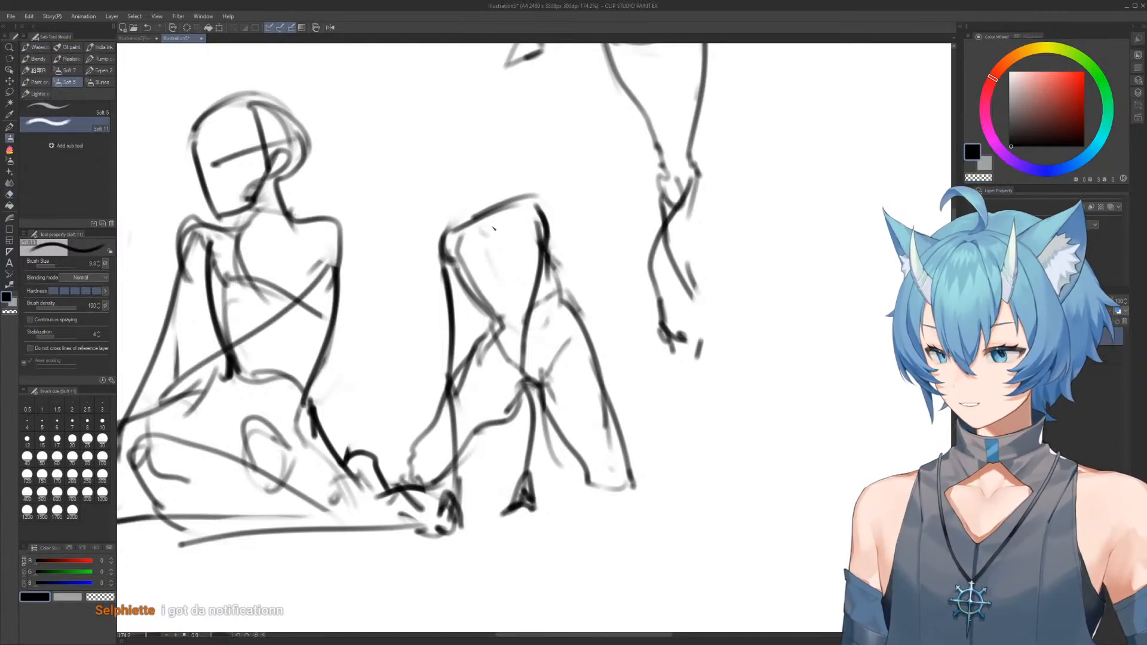
# Draw an oval head and a short neck above the sixth figure's shoulders
pyautogui.moveTo(468, 146)
pyautogui.mouseDown()
pyautogui.moveTo(502, 149)
pyautogui.moveTo(478, 200)
pyautogui.mouseUp()
pyautogui.moveTo(463, 193)
pyautogui.mouseDown()
pyautogui.moveTo(507, 173)
pyautogui.moveTo(460, 129)
pyautogui.moveTo(505, 170)
pyautogui.mouseUp()
pyautogui.press('e')
pyautogui.press('b')
pyautogui.moveTo(472, 118); pyautogui.dragTo(456, 151)
# Sketch a tilted ribcage with a side plane for a seventh figure in the empty area right of the fourth figure
pyautogui.scroll(-6, 563, 183)
pyautogui.moveTo(560, 182); pyautogui.dragTo(542, 326)
pyautogui.scroll(-5, 529, 213)
pyautogui.moveTo(529, 213)
pyautogui.mouseDown()
pyautogui.moveTo(540, 256)
pyautogui.moveTo(504, 193)
pyautogui.mouseUp()
pyautogui.scroll(7, 560, 169)
pyautogui.moveTo(775, 207); pyautogui.dragTo(477, 296)
pyautogui.moveTo(570, 115); pyautogui.dragTo(545, 210)
pyautogui.moveTo(585, 106)
pyautogui.mouseDown()
pyautogui.moveTo(628, 127)
pyautogui.moveTo(615, 178)
pyautogui.mouseUp()
pyautogui.moveTo(611, 138); pyautogui.dragTo(595, 182)
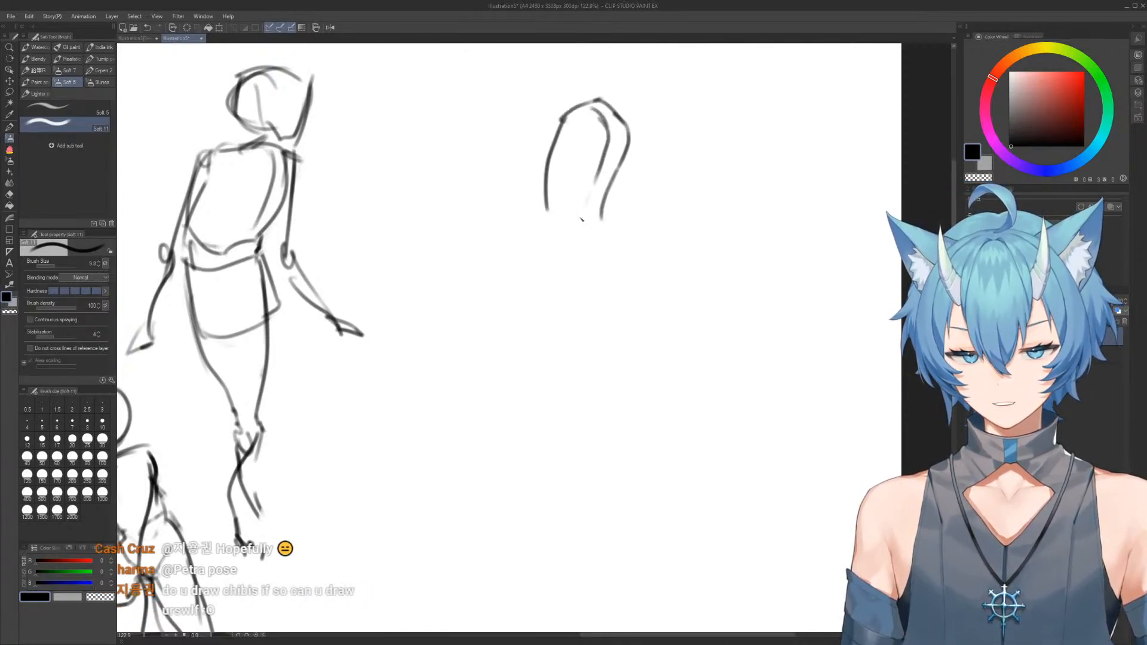
pyautogui.moveTo(571, 220); pyautogui.dragTo(618, 190)
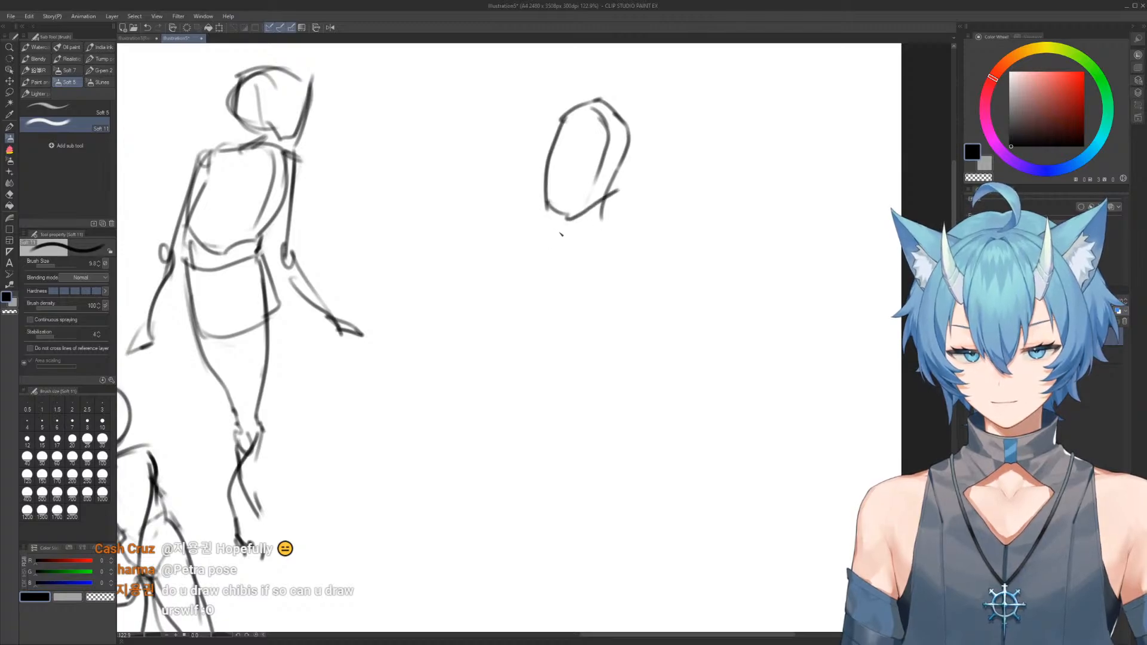
# Draw the seventh figure's waist line and a boxy pelvis beneath the ribcage
pyautogui.moveTo(568, 244); pyautogui.dragTo(615, 222)
pyautogui.moveTo(545, 230); pyautogui.dragTo(548, 289)
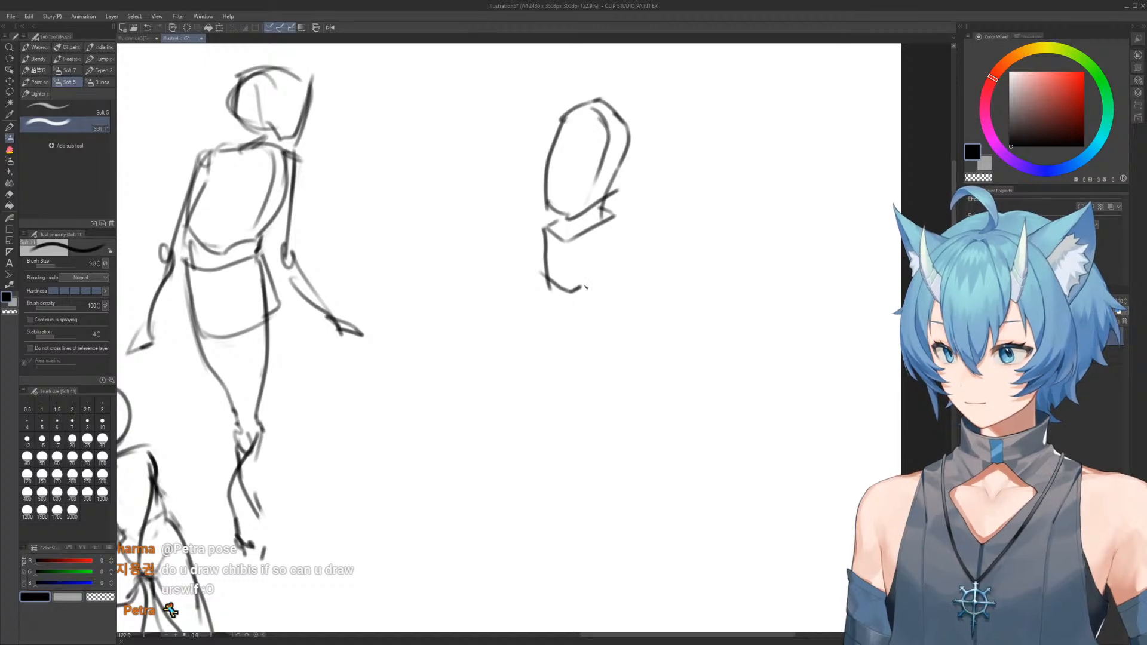
pyautogui.moveTo(611, 219); pyautogui.dragTo(613, 275)
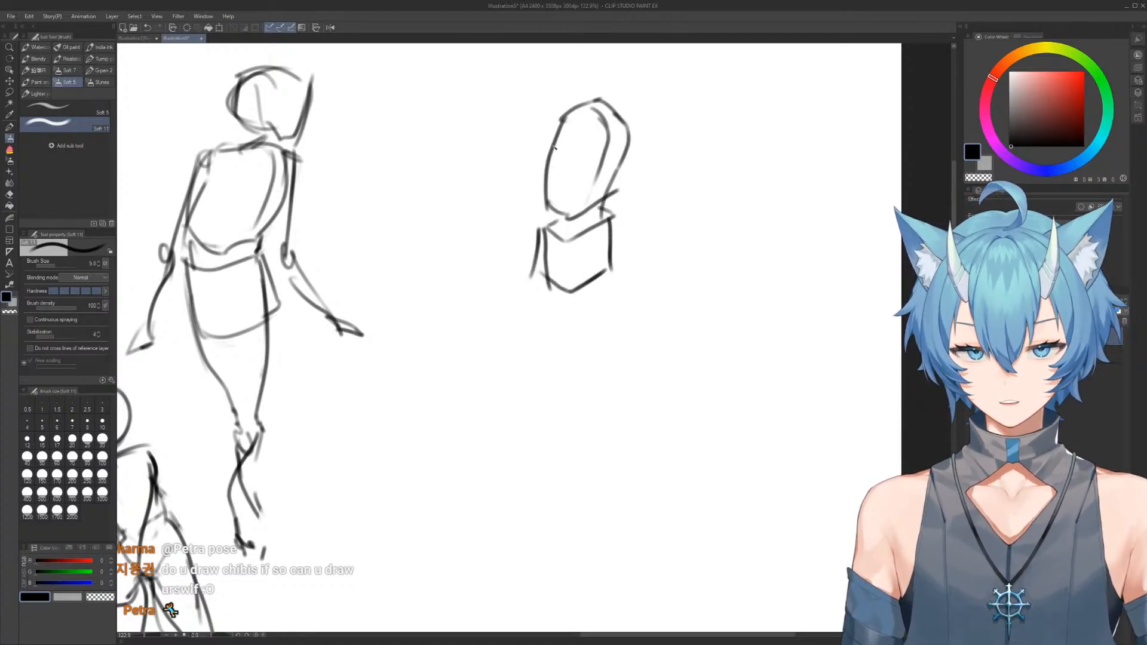
# Add shoulder circles to the seventh figure and draw the left-hand arm bent outward with its forearm returning to the hip
pyautogui.moveTo(569, 128); pyautogui.dragTo(483, 165)
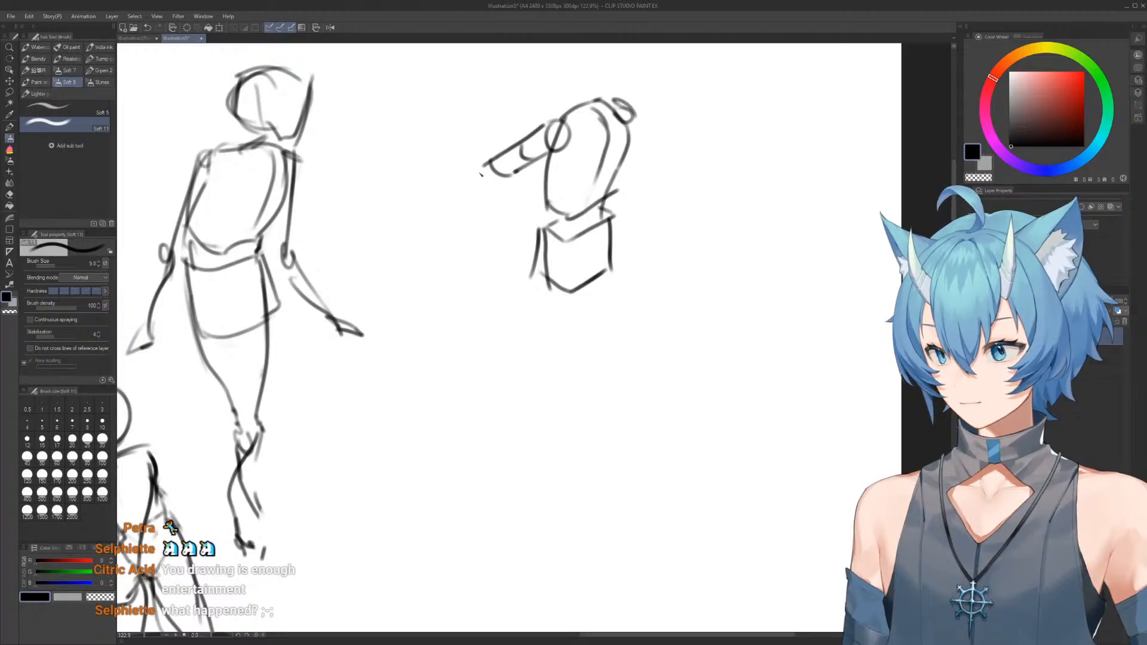
pyautogui.moveTo(505, 178)
pyautogui.mouseDown()
pyautogui.moveTo(534, 232)
pyautogui.moveTo(515, 235)
pyautogui.mouseUp()
pyautogui.moveTo(490, 190); pyautogui.dragTo(535, 239)
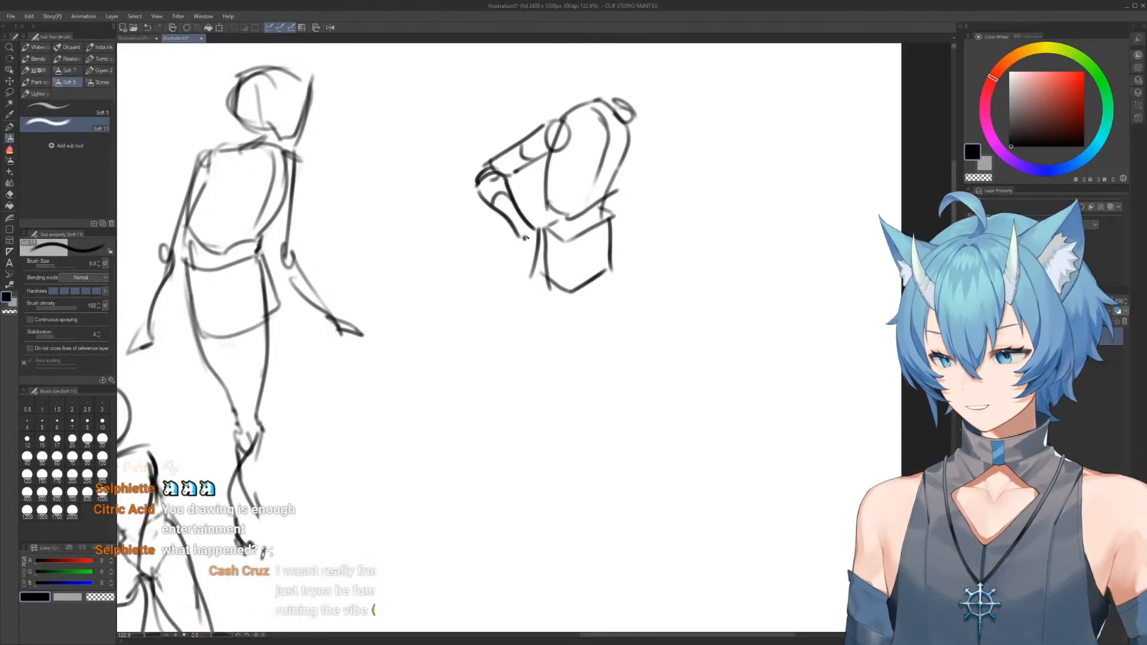
# Draw the seventh figure's right-hand arm hanging straight down in segments, ending in a wrist and a splayed hand
pyautogui.moveTo(635, 119); pyautogui.dragTo(637, 205)
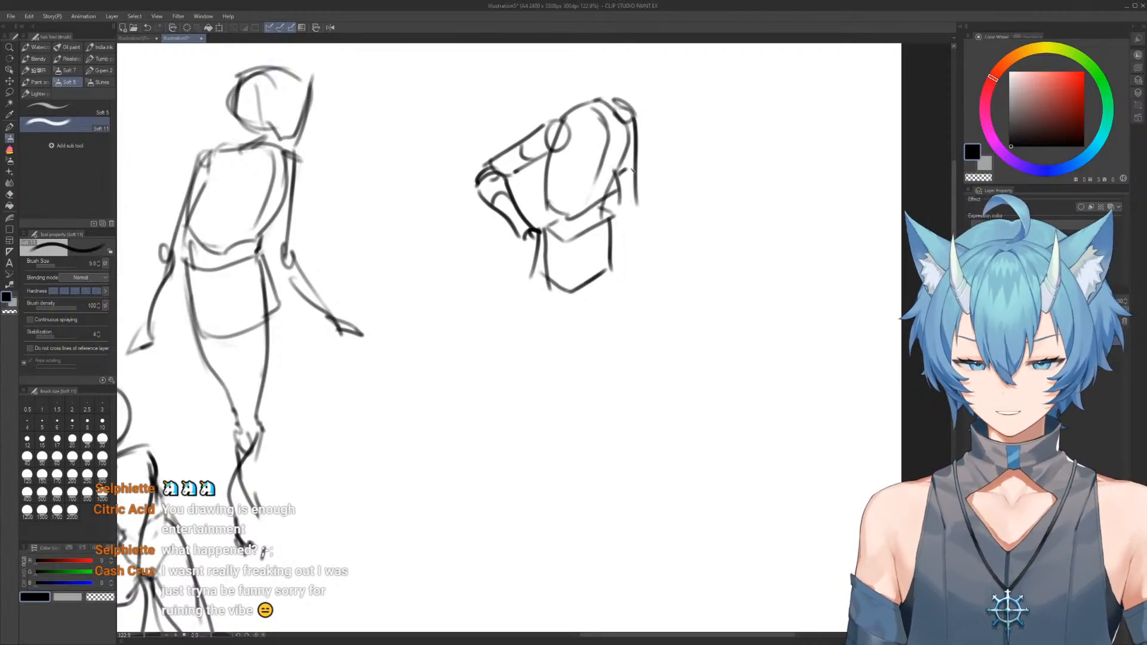
pyautogui.moveTo(618, 200); pyautogui.dragTo(641, 200)
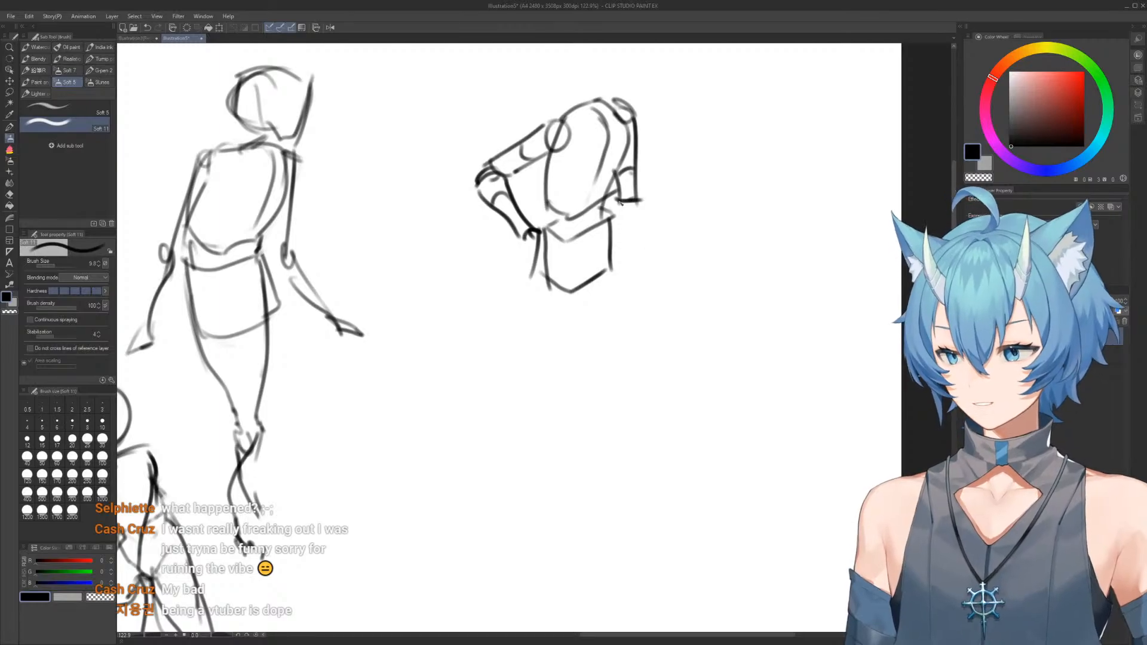
pyautogui.moveTo(611, 220); pyautogui.dragTo(626, 296)
pyautogui.moveTo(641, 205); pyautogui.dragTo(636, 305)
pyautogui.moveTo(618, 242); pyautogui.dragTo(641, 236)
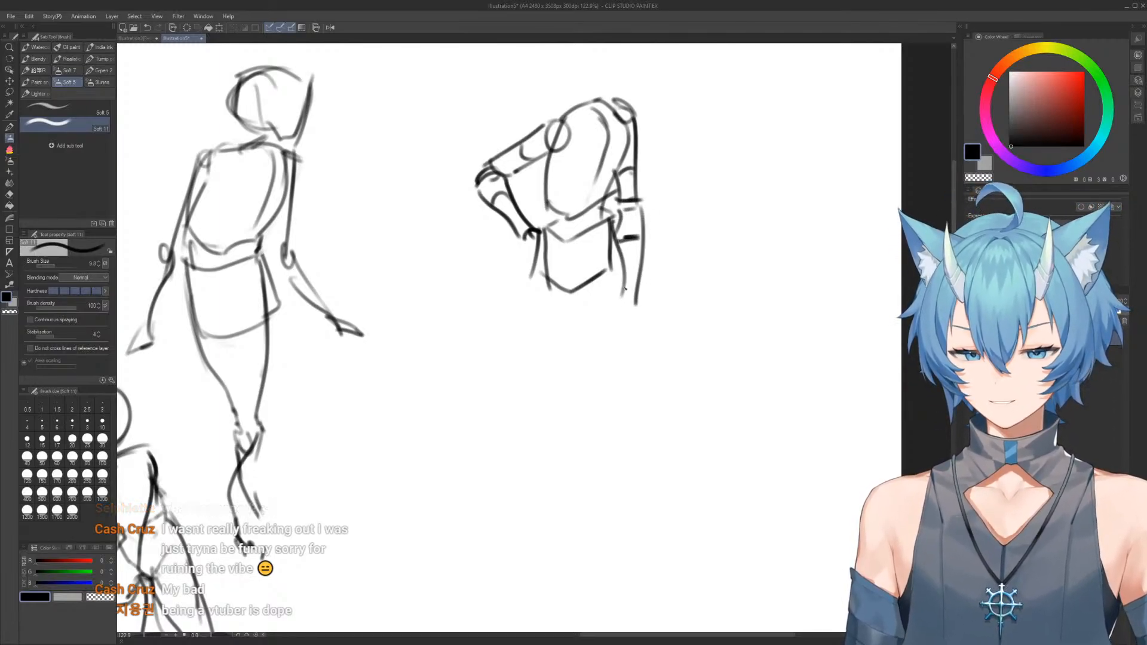
pyautogui.moveTo(629, 292); pyautogui.dragTo(619, 319)
pyautogui.moveTo(618, 289); pyautogui.dragTo(635, 291)
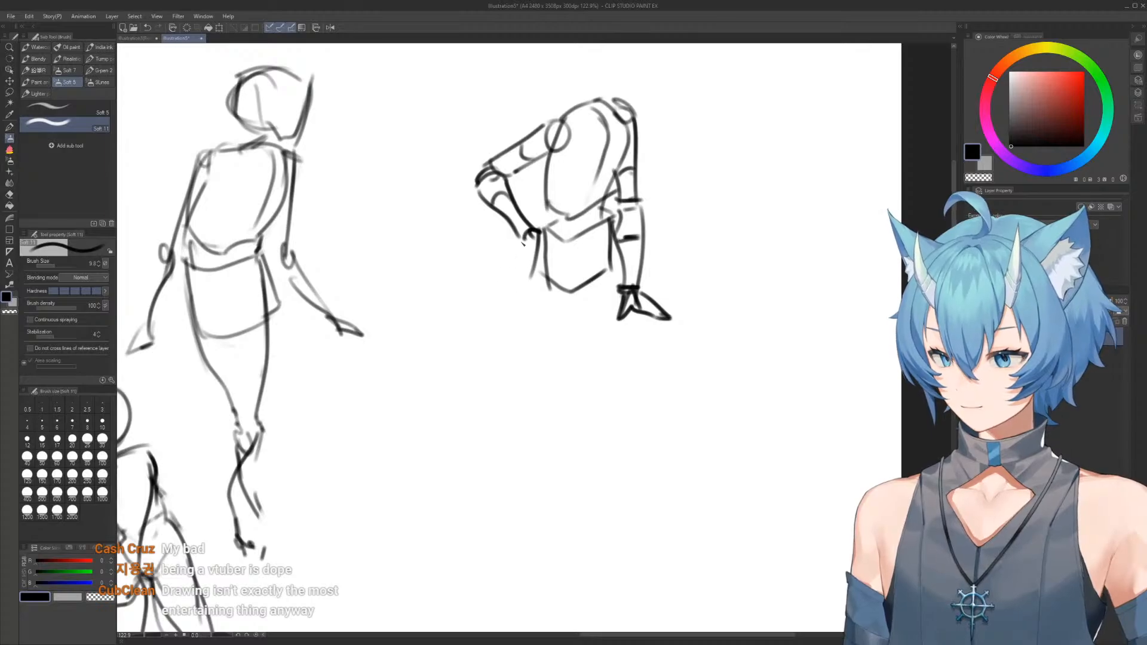
# Sketch the seventh figure's seated legs, with folded thighs, a bent knee on the right and a lower leg reaching the ground
pyautogui.moveTo(525, 242); pyautogui.dragTo(518, 306)
pyautogui.hotkey('ctrl', 'z')
pyautogui.moveTo(536, 231)
pyautogui.mouseDown()
pyautogui.moveTo(521, 288)
pyautogui.moveTo(547, 314)
pyautogui.mouseUp()
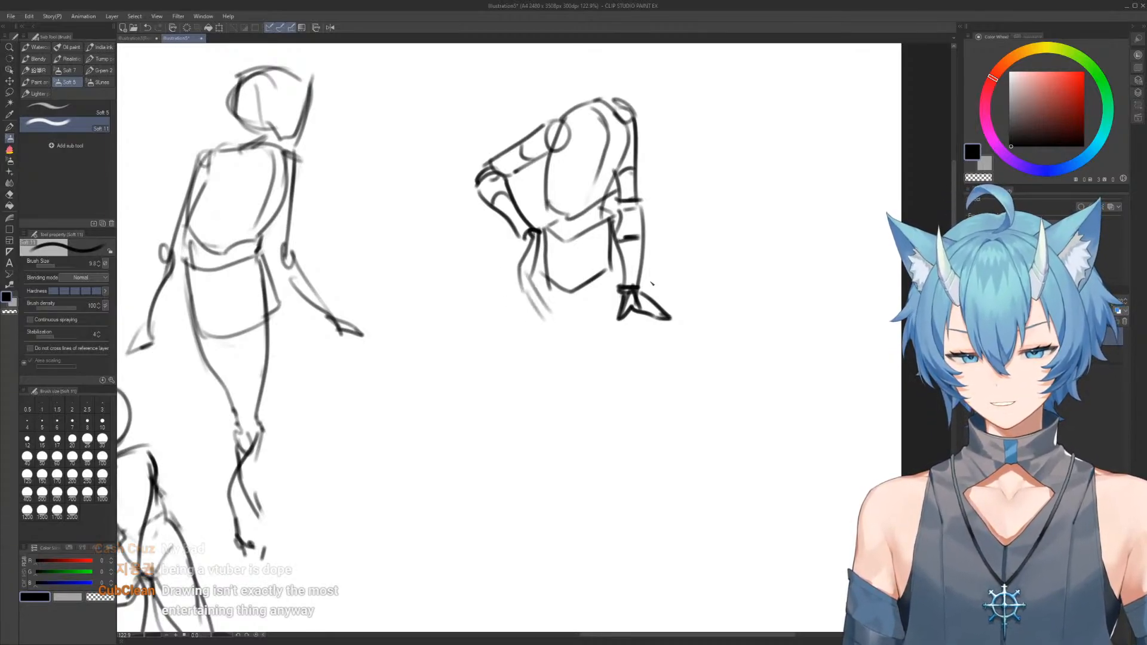
pyautogui.moveTo(684, 230); pyautogui.dragTo(698, 280)
pyautogui.moveTo(534, 276)
pyautogui.mouseDown()
pyautogui.moveTo(697, 242)
pyautogui.moveTo(540, 328)
pyautogui.moveTo(481, 314)
pyautogui.mouseUp()
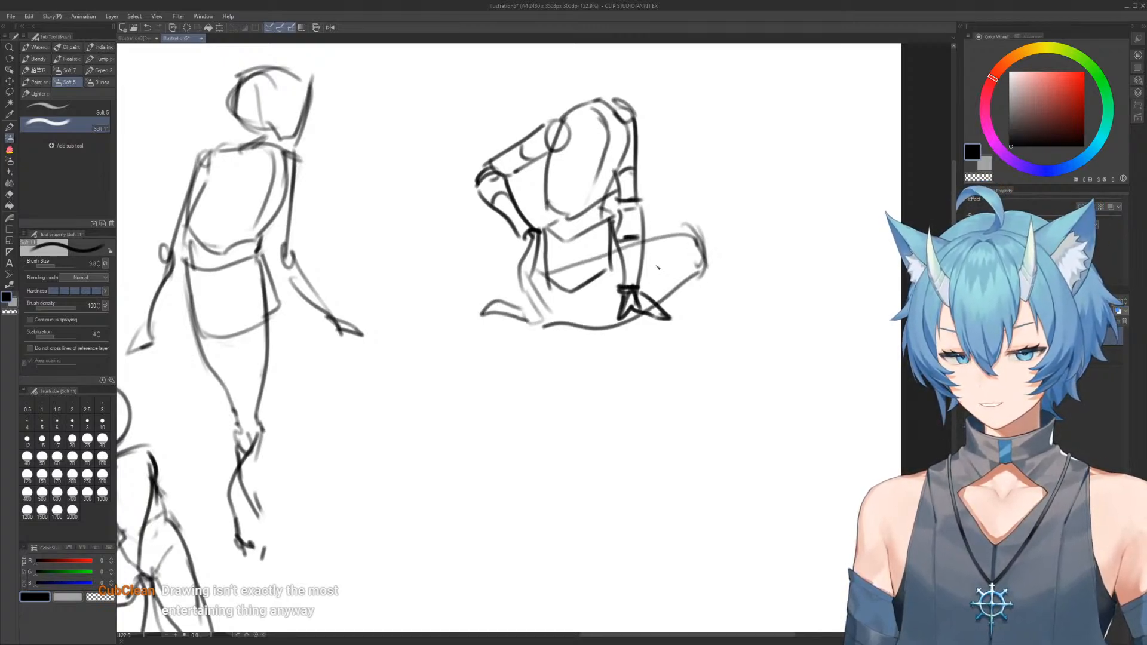
pyautogui.moveTo(622, 243); pyautogui.dragTo(729, 311)
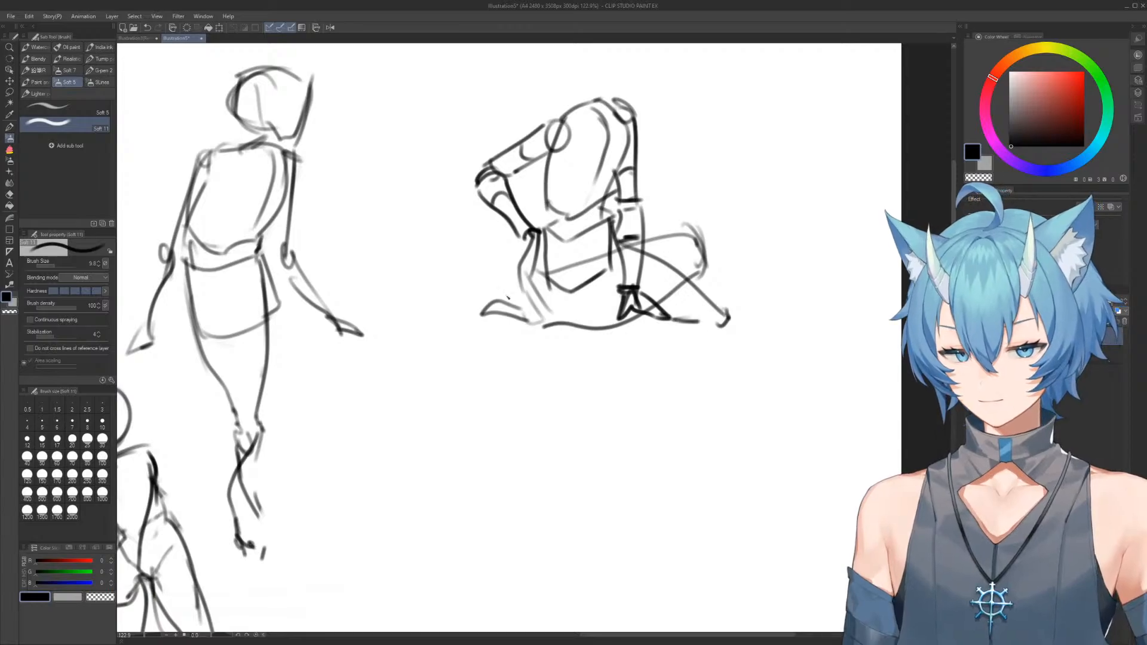
# Erase the seventh figure's left-hand foot and redraw it with an upright heel and an outstretched sole
pyautogui.press('e')
pyautogui.moveTo(514, 306)
pyautogui.mouseDown()
pyautogui.moveTo(496, 325)
pyautogui.moveTo(503, 285)
pyautogui.moveTo(515, 330)
pyautogui.mouseUp()
pyautogui.press('b')
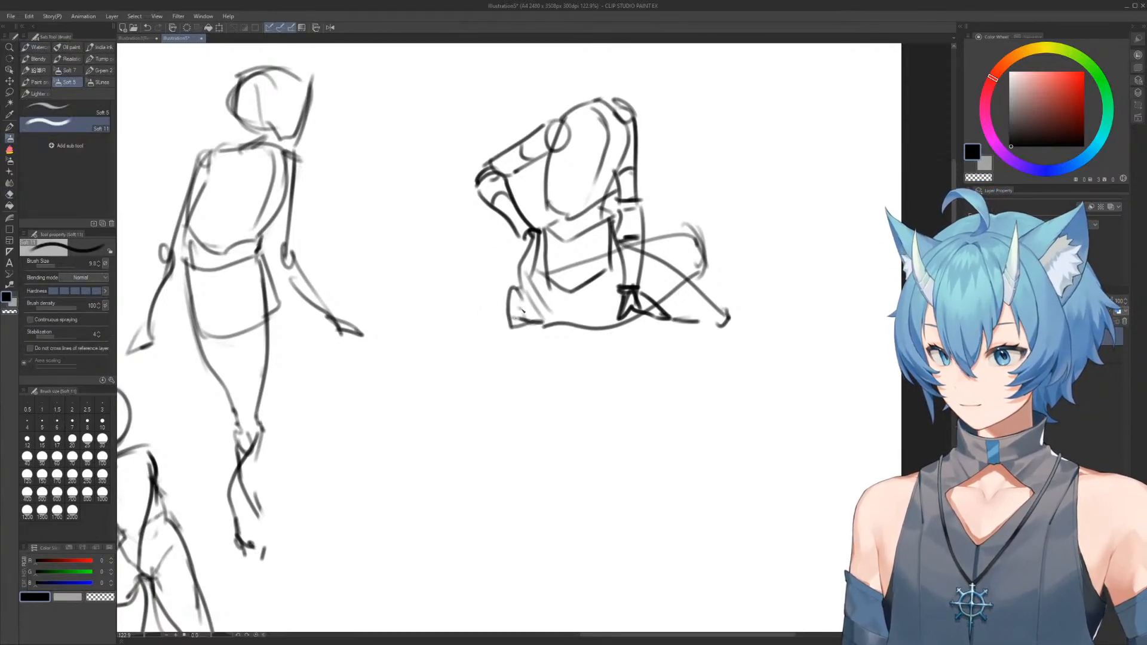
pyautogui.moveTo(491, 318); pyautogui.dragTo(514, 315)
# Rework the seventh figure's shoulders into a straighter line across the ribcage top, erasing part of the right-hand arm
pyautogui.moveTo(578, 110)
pyautogui.mouseDown()
pyautogui.moveTo(553, 171)
pyautogui.moveTo(620, 157)
pyautogui.mouseUp()
pyautogui.scroll(2, 592, 173)
pyautogui.press('e')
pyautogui.press('b')
pyautogui.moveTo(505, 190); pyautogui.dragTo(618, 181)
pyautogui.press('e')
pyautogui.moveTo(635, 243)
pyautogui.mouseDown()
pyautogui.moveTo(616, 201)
pyautogui.moveTo(620, 221)
pyautogui.moveTo(592, 292)
pyautogui.mouseUp()
pyautogui.press('b')
pyautogui.moveTo(528, 176)
pyautogui.mouseDown()
pyautogui.moveTo(615, 168)
pyautogui.moveTo(619, 281)
pyautogui.moveTo(623, 230)
pyautogui.mouseUp()
# Redraw the seventh figure's right-hand upper arm and elbow, erasing leftover lines around the joint
pyautogui.press('e')
pyautogui.moveTo(622, 304); pyautogui.dragTo(634, 332)
pyautogui.press('b')
pyautogui.moveTo(624, 193)
pyautogui.mouseDown()
pyautogui.moveTo(613, 314)
pyautogui.moveTo(619, 227)
pyautogui.moveTo(614, 305)
pyautogui.moveTo(600, 303)
pyautogui.moveTo(620, 192)
pyautogui.moveTo(615, 344)
pyautogui.mouseUp()
pyautogui.press('e')
pyautogui.press('b')
pyautogui.press('e')
pyautogui.press('b')
pyautogui.moveTo(591, 300)
pyautogui.mouseDown()
pyautogui.moveTo(616, 307)
pyautogui.moveTo(590, 302)
pyautogui.mouseUp()
pyautogui.press('e')
pyautogui.moveTo(634, 333)
pyautogui.mouseDown()
pyautogui.moveTo(625, 321)
pyautogui.moveTo(644, 345)
pyautogui.moveTo(670, 305)
pyautogui.mouseUp()
pyautogui.press('b')
# Draw the seventh figure's neck and a round head above the shoulders, refining the head outline with eraser and brush
pyautogui.moveTo(616, 116)
pyautogui.mouseDown()
pyautogui.moveTo(588, 184)
pyautogui.moveTo(627, 188)
pyautogui.mouseUp()
pyautogui.press('e')
pyautogui.press('b')
pyautogui.moveTo(529, 206)
pyautogui.mouseDown()
pyautogui.moveTo(611, 203)
pyautogui.moveTo(570, 198)
pyautogui.moveTo(598, 176)
pyautogui.moveTo(584, 173)
pyautogui.moveTo(619, 177)
pyautogui.moveTo(560, 145)
pyautogui.moveTo(637, 112)
pyautogui.moveTo(610, 101)
pyautogui.moveTo(649, 169)
pyautogui.mouseUp()
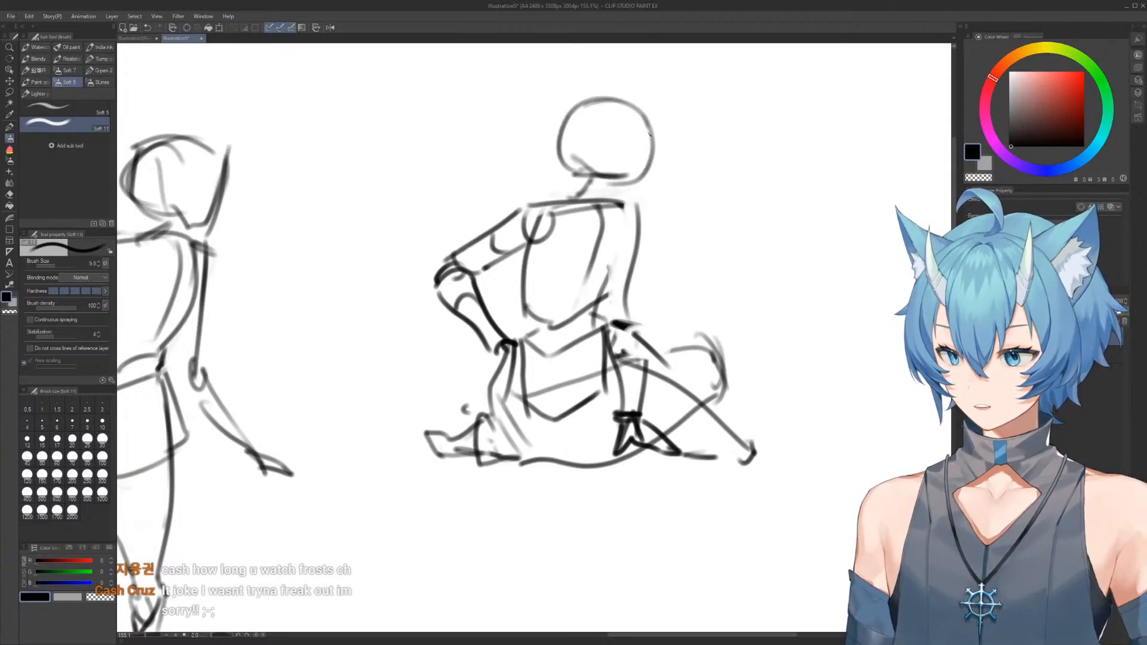
pyautogui.press('e')
pyautogui.moveTo(568, 160)
pyautogui.mouseDown()
pyautogui.moveTo(584, 118)
pyautogui.moveTo(644, 137)
pyautogui.mouseUp()
pyautogui.press('b')
pyautogui.moveTo(566, 129)
pyautogui.mouseDown()
pyautogui.moveTo(646, 173)
pyautogui.moveTo(622, 113)
pyautogui.moveTo(582, 114)
pyautogui.moveTo(657, 126)
pyautogui.moveTo(627, 199)
pyautogui.mouseUp()
pyautogui.moveTo(583, 106)
pyautogui.mouseDown()
pyautogui.moveTo(567, 163)
pyautogui.moveTo(628, 190)
pyautogui.mouseUp()
pyautogui.moveTo(632, 105)
pyautogui.mouseDown()
pyautogui.moveTo(634, 152)
pyautogui.moveTo(622, 192)
pyautogui.mouseUp()
pyautogui.moveTo(570, 145)
pyautogui.mouseDown()
pyautogui.moveTo(643, 163)
pyautogui.moveTo(580, 166)
pyautogui.moveTo(509, 216)
pyautogui.moveTo(618, 198)
pyautogui.moveTo(641, 217)
pyautogui.moveTo(629, 263)
pyautogui.mouseUp()
pyautogui.press('e')
pyautogui.press('b')
# Sketch a leaning ribcage with a side plane and curved lower edge for an eighth figure, right of the sixth figure
pyautogui.moveTo(630, 263)
pyautogui.mouseDown()
pyautogui.moveTo(657, 130)
pyautogui.moveTo(632, 124)
pyautogui.moveTo(675, 204)
pyautogui.mouseUp()
pyautogui.moveTo(612, 210); pyautogui.dragTo(637, 239)
pyautogui.moveTo(637, 239); pyautogui.dragTo(577, 151)
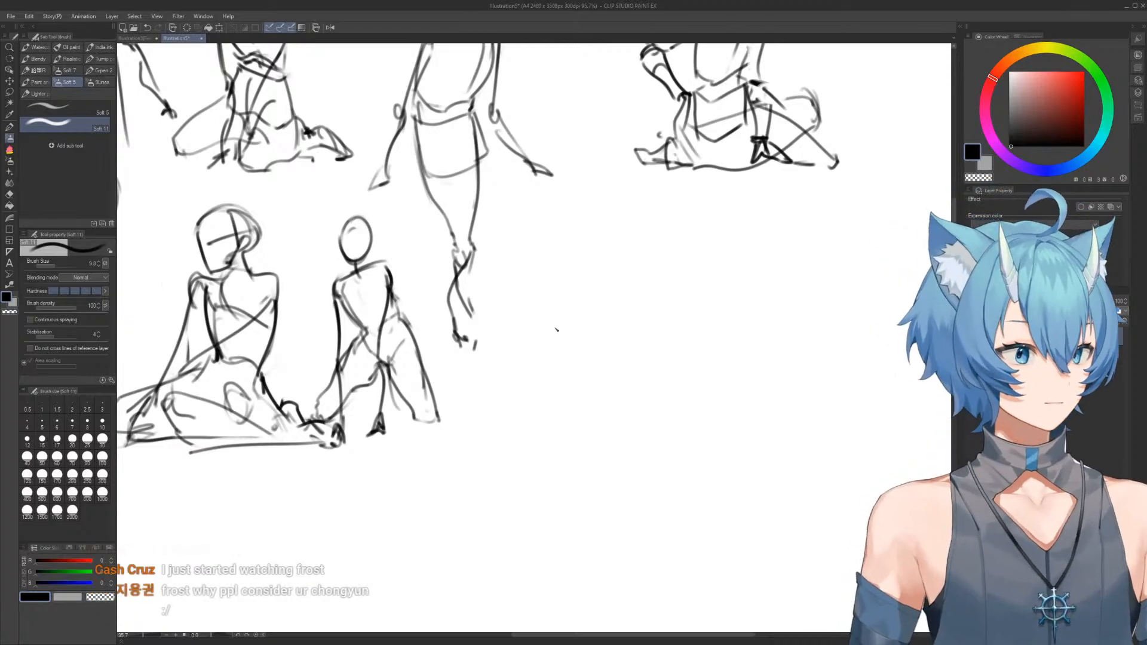
pyautogui.moveTo(578, 346)
pyautogui.mouseDown()
pyautogui.moveTo(535, 328)
pyautogui.moveTo(538, 313)
pyautogui.moveTo(548, 355)
pyautogui.moveTo(509, 286)
pyautogui.mouseUp()
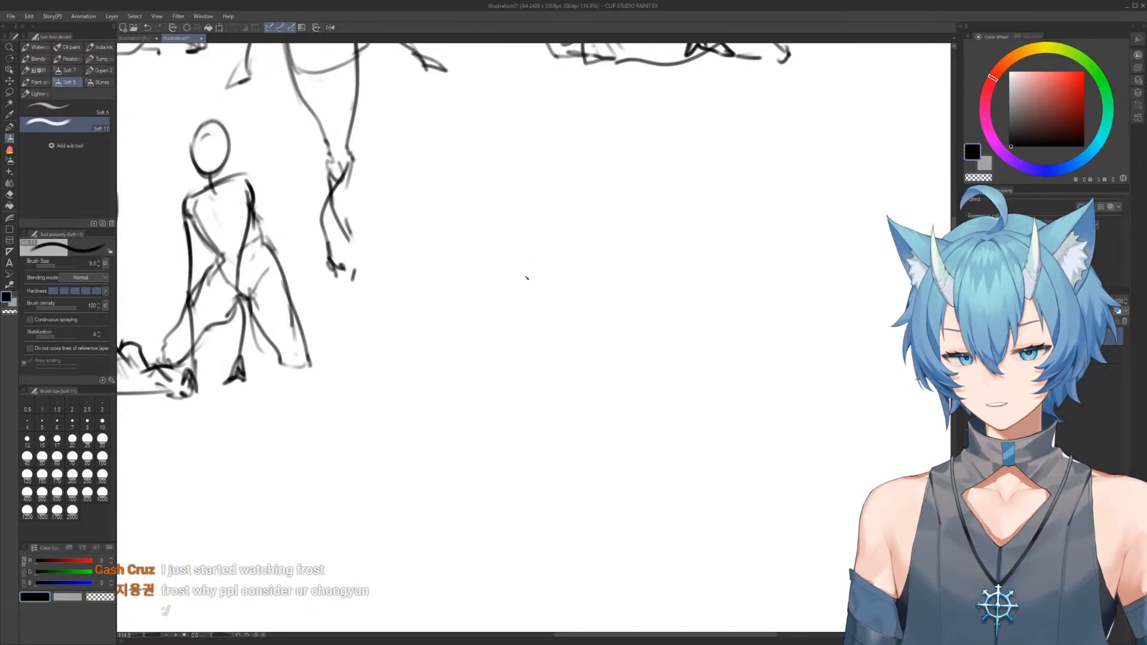
pyautogui.moveTo(512, 304)
pyautogui.mouseDown()
pyautogui.moveTo(538, 248)
pyautogui.moveTo(587, 277)
pyautogui.mouseUp()
pyautogui.moveTo(518, 316)
pyautogui.mouseDown()
pyautogui.moveTo(543, 359)
pyautogui.moveTo(577, 327)
pyautogui.moveTo(605, 333)
pyautogui.mouseUp()
pyautogui.moveTo(571, 254); pyautogui.dragTo(603, 328)
pyautogui.moveTo(544, 247); pyautogui.dragTo(537, 321)
pyautogui.moveTo(527, 269)
pyautogui.mouseDown()
pyautogui.moveTo(565, 338)
pyautogui.moveTo(611, 345)
pyautogui.mouseUp()
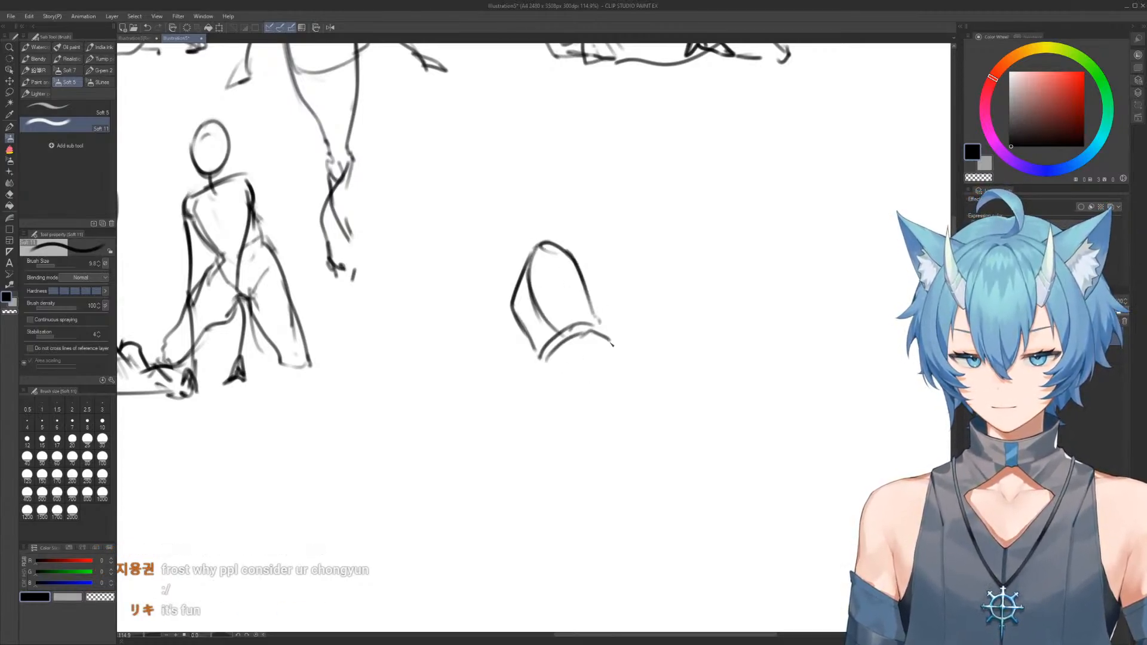
# Draw the eighth figure's boxy pelvis below the ribcage, with closed sides and a doubled lower edge
pyautogui.moveTo(542, 366)
pyautogui.mouseDown()
pyautogui.moveTo(537, 405)
pyautogui.moveTo(584, 371)
pyautogui.moveTo(613, 367)
pyautogui.moveTo(557, 409)
pyautogui.moveTo(533, 411)
pyautogui.moveTo(561, 423)
pyautogui.moveTo(537, 410)
pyautogui.moveTo(598, 373)
pyautogui.mouseUp()
pyautogui.press('e')
pyautogui.press('b')
pyautogui.moveTo(596, 370); pyautogui.dragTo(612, 376)
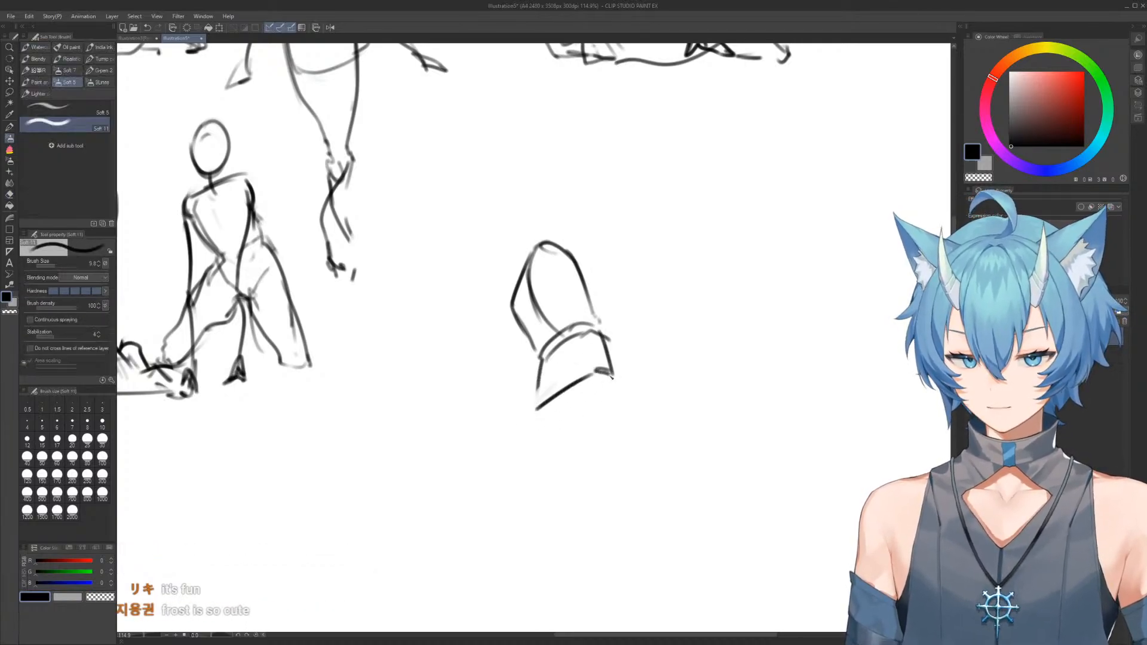
pyautogui.moveTo(599, 333); pyautogui.dragTo(613, 377)
pyautogui.moveTo(541, 366)
pyautogui.mouseDown()
pyautogui.moveTo(536, 401)
pyautogui.moveTo(553, 416)
pyautogui.moveTo(600, 390)
pyautogui.mouseUp()
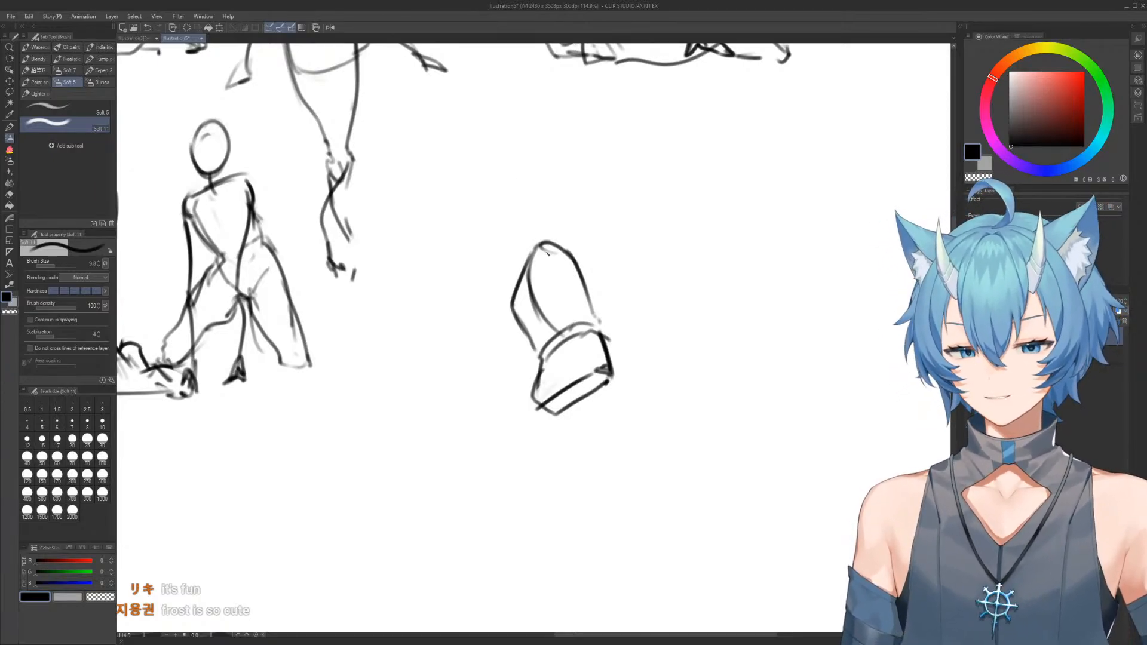
# Add a shoulder circle to the eighth figure and draw its arm bent at the elbow and reaching down past the hip
pyautogui.moveTo(556, 248); pyautogui.dragTo(575, 282)
pyautogui.moveTo(501, 298); pyautogui.dragTo(513, 316)
pyautogui.moveTo(548, 250); pyautogui.dragTo(524, 396)
pyautogui.moveTo(498, 297)
pyautogui.mouseDown()
pyautogui.moveTo(521, 405)
pyautogui.moveTo(527, 400)
pyautogui.moveTo(520, 461)
pyautogui.mouseUp()
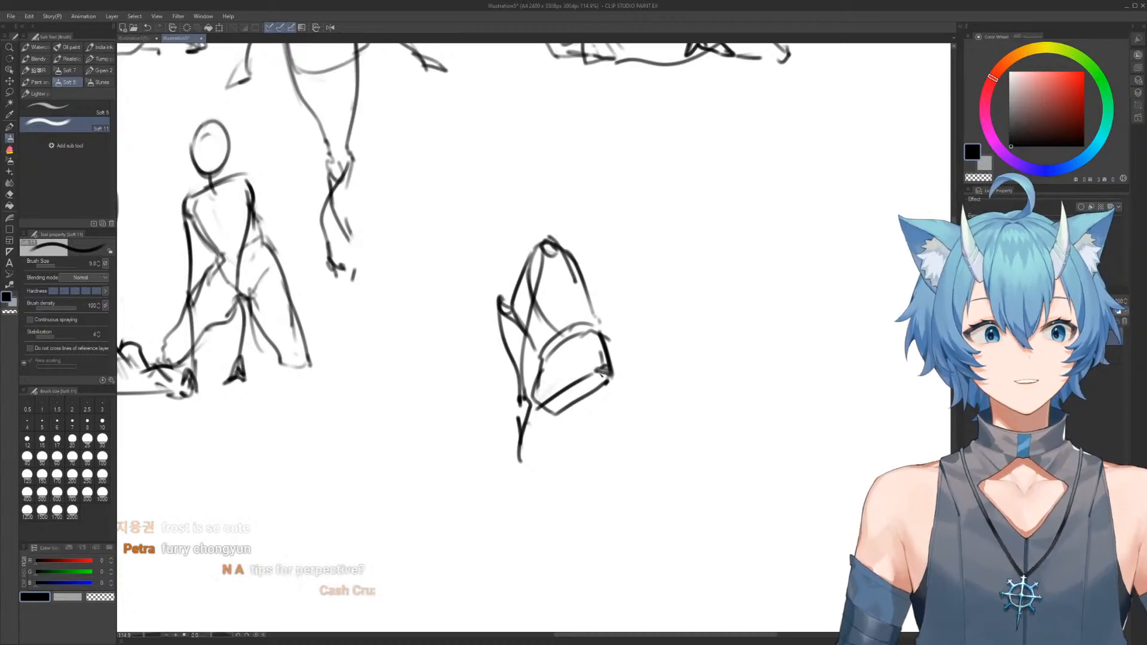
# Sketch the eighth figure's kneeling legs with the front knee on the ground and a lower leg and foot trailing behind
pyautogui.moveTo(605, 359)
pyautogui.mouseDown()
pyautogui.moveTo(572, 426)
pyautogui.moveTo(507, 485)
pyautogui.moveTo(506, 471)
pyautogui.moveTo(514, 487)
pyautogui.moveTo(571, 477)
pyautogui.moveTo(629, 485)
pyautogui.moveTo(671, 466)
pyautogui.moveTo(655, 476)
pyautogui.moveTo(672, 458)
pyautogui.moveTo(646, 476)
pyautogui.moveTo(566, 469)
pyautogui.moveTo(612, 443)
pyautogui.moveTo(666, 476)
pyautogui.moveTo(719, 484)
pyautogui.mouseUp()
pyautogui.press('e')
pyautogui.press('b')
pyautogui.moveTo(522, 394)
pyautogui.mouseDown()
pyautogui.moveTo(468, 470)
pyautogui.moveTo(546, 467)
pyautogui.moveTo(573, 445)
pyautogui.moveTo(635, 448)
pyautogui.moveTo(653, 472)
pyautogui.moveTo(645, 483)
pyautogui.moveTo(675, 481)
pyautogui.mouseUp()
pyautogui.moveTo(656, 457); pyautogui.dragTo(698, 475)
pyautogui.press('e')
pyautogui.moveTo(601, 441)
pyautogui.mouseDown()
pyautogui.moveTo(634, 445)
pyautogui.moveTo(638, 468)
pyautogui.moveTo(704, 486)
pyautogui.mouseUp()
pyautogui.press('b')
pyautogui.press('e')
pyautogui.press('b')
pyautogui.moveTo(646, 464); pyautogui.dragTo(698, 474)
# Erase the eighth figure's shoulder circle and redraw a slanted shoulder line running from the elbow to the far shoulder
pyautogui.press('e')
pyautogui.moveTo(547, 237)
pyautogui.mouseDown()
pyautogui.moveTo(522, 277)
pyautogui.moveTo(555, 242)
pyautogui.mouseUp()
pyautogui.press('b')
pyautogui.moveTo(497, 300)
pyautogui.mouseDown()
pyautogui.moveTo(546, 242)
pyautogui.moveTo(568, 254)
pyautogui.moveTo(524, 243)
pyautogui.mouseUp()
pyautogui.press('e')
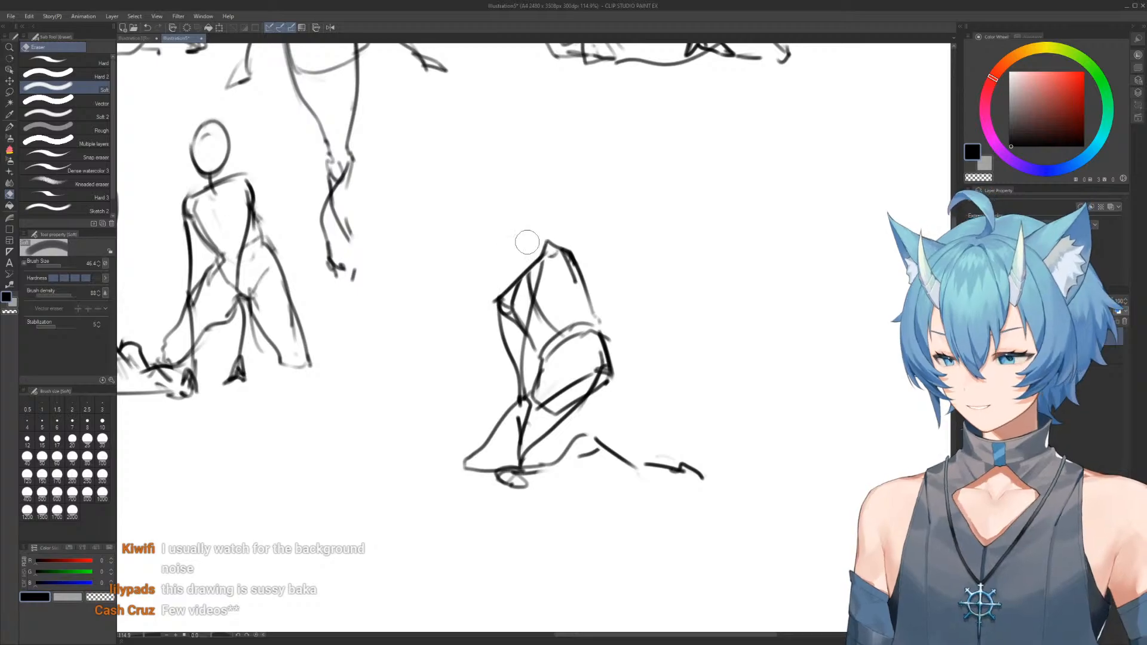
pyautogui.press('b')
pyautogui.moveTo(514, 296)
pyautogui.mouseDown()
pyautogui.moveTo(572, 254)
pyautogui.moveTo(585, 276)
pyautogui.mouseUp()
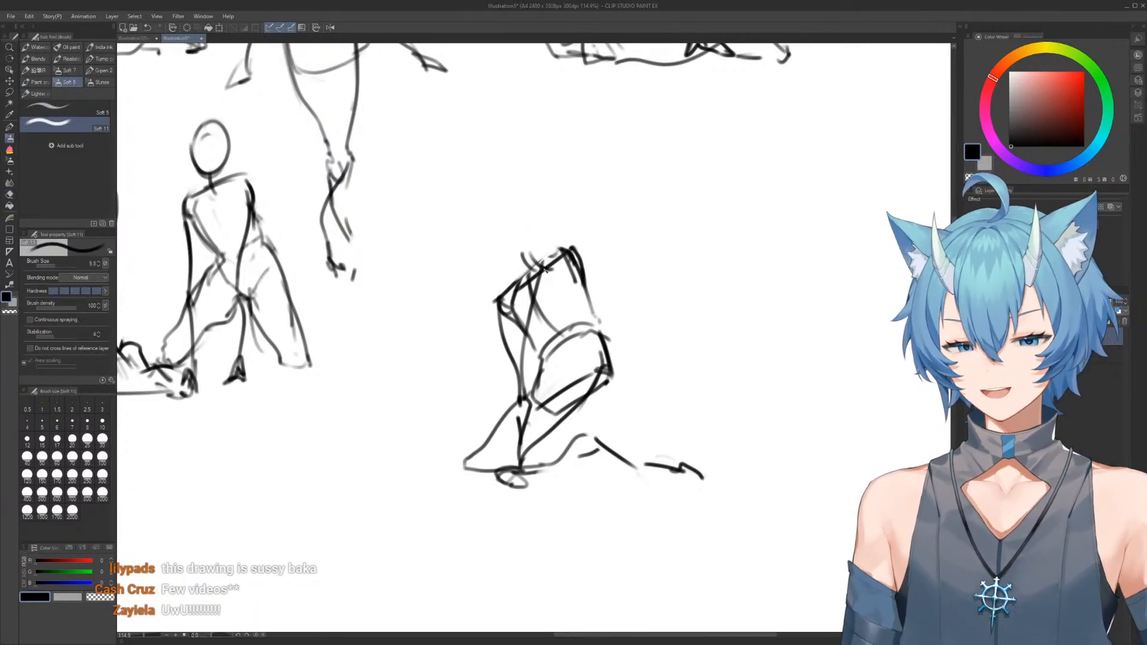
# Draw a round head above the eighth figure's shoulders
pyautogui.moveTo(501, 189)
pyautogui.mouseDown()
pyautogui.moveTo(547, 196)
pyautogui.moveTo(538, 238)
pyautogui.moveTo(488, 242)
pyautogui.moveTo(487, 207)
pyautogui.moveTo(510, 230)
pyautogui.mouseUp()
pyautogui.press('e')
pyautogui.press('b')
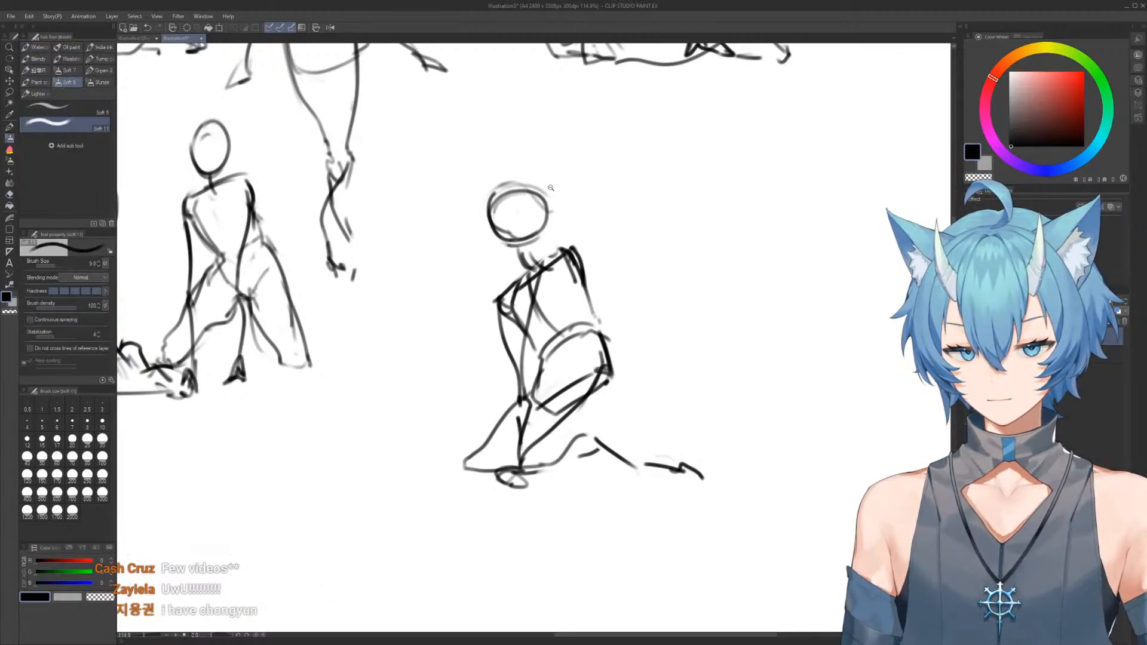
# Sketch a strongly leaning ribcage with a hip outline for a ninth figure in the blank area below the kneeling figures
pyautogui.moveTo(554, 190); pyautogui.dragTo(522, 180)
pyautogui.moveTo(522, 180); pyautogui.dragTo(600, 305)
pyautogui.moveTo(532, 239); pyautogui.dragTo(563, 239)
pyautogui.moveTo(562, 305)
pyautogui.mouseDown()
pyautogui.moveTo(637, 203)
pyautogui.moveTo(625, 257)
pyautogui.moveTo(583, 143)
pyautogui.moveTo(565, 171)
pyautogui.moveTo(568, 137)
pyautogui.mouseUp()
pyautogui.moveTo(522, 270); pyautogui.dragTo(686, 261)
pyautogui.moveTo(568, 211); pyautogui.dragTo(600, 212)
pyautogui.moveTo(580, 261); pyautogui.dragTo(516, 202)
pyautogui.moveTo(584, 347)
pyautogui.mouseDown()
pyautogui.moveTo(535, 248)
pyautogui.moveTo(472, 274)
pyautogui.moveTo(462, 202)
pyautogui.mouseUp()
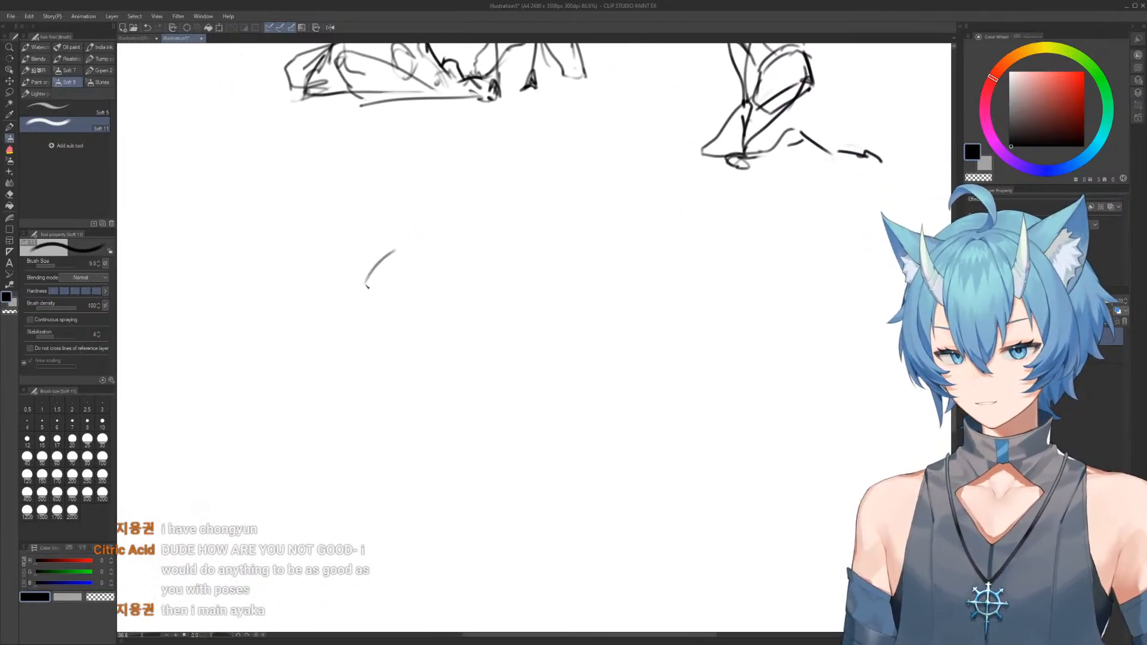
pyautogui.moveTo(368, 288); pyautogui.dragTo(428, 238)
pyautogui.moveTo(391, 302); pyautogui.dragTo(458, 272)
pyautogui.moveTo(440, 233); pyautogui.dragTo(468, 258)
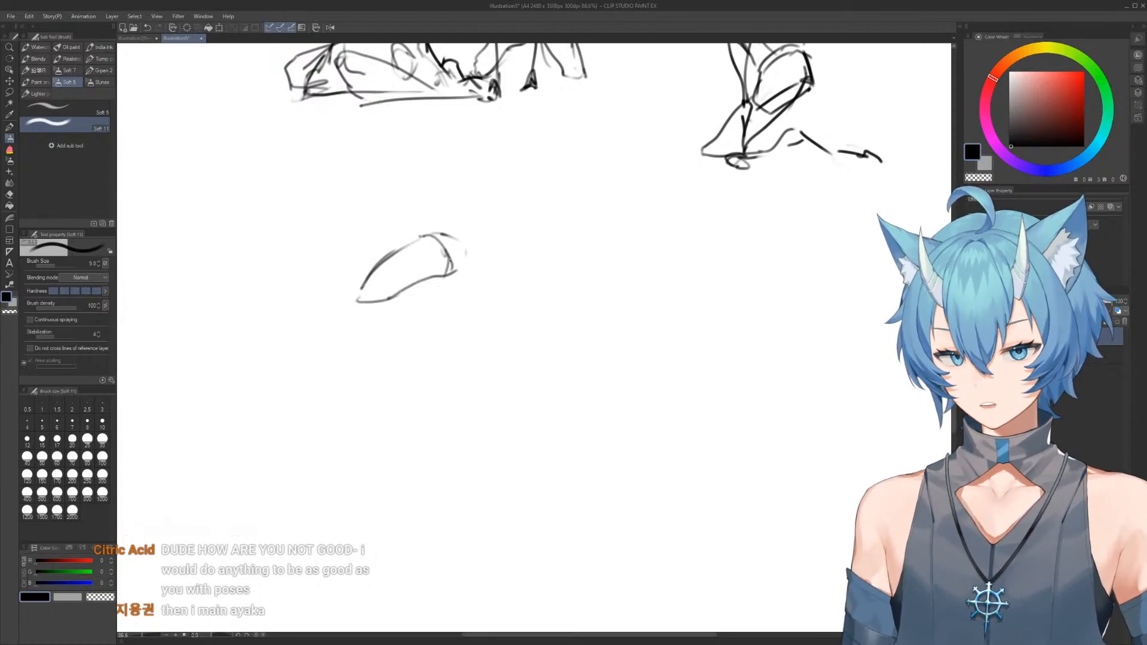
pyautogui.moveTo(359, 298); pyautogui.dragTo(355, 353)
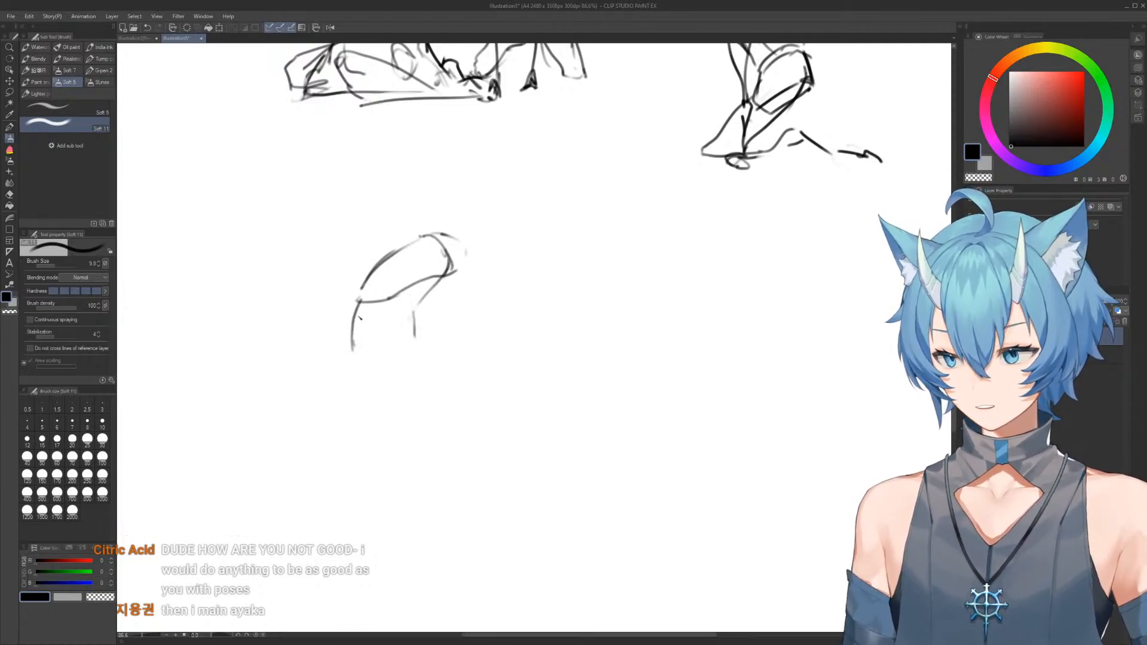
pyautogui.moveTo(429, 321)
pyautogui.mouseDown()
pyautogui.moveTo(442, 280)
pyautogui.moveTo(476, 281)
pyautogui.mouseUp()
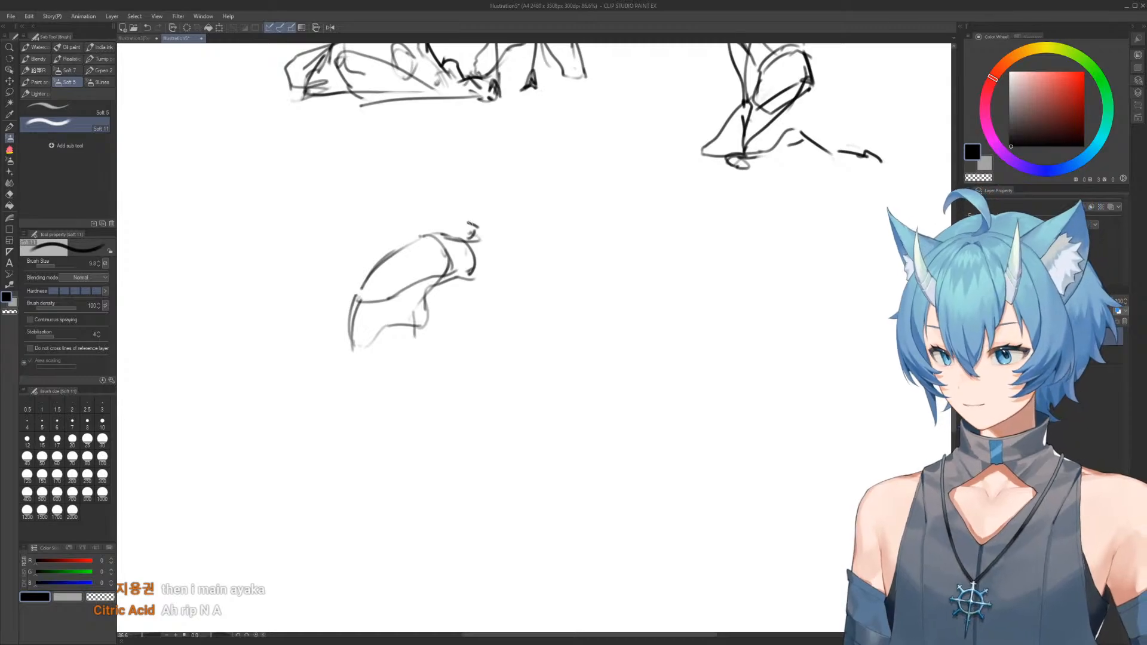
# Clear the area above the ninth figure's neck and draw a round head outline
pyautogui.press('e')
pyautogui.moveTo(475, 221); pyautogui.dragTo(499, 185)
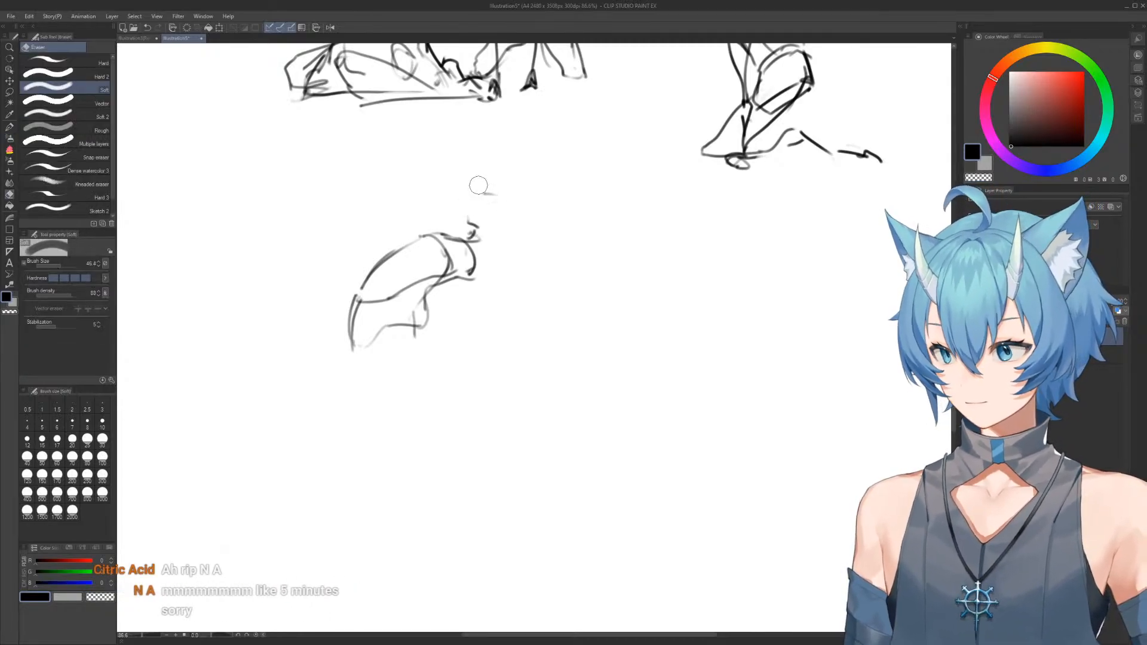
pyautogui.press('b')
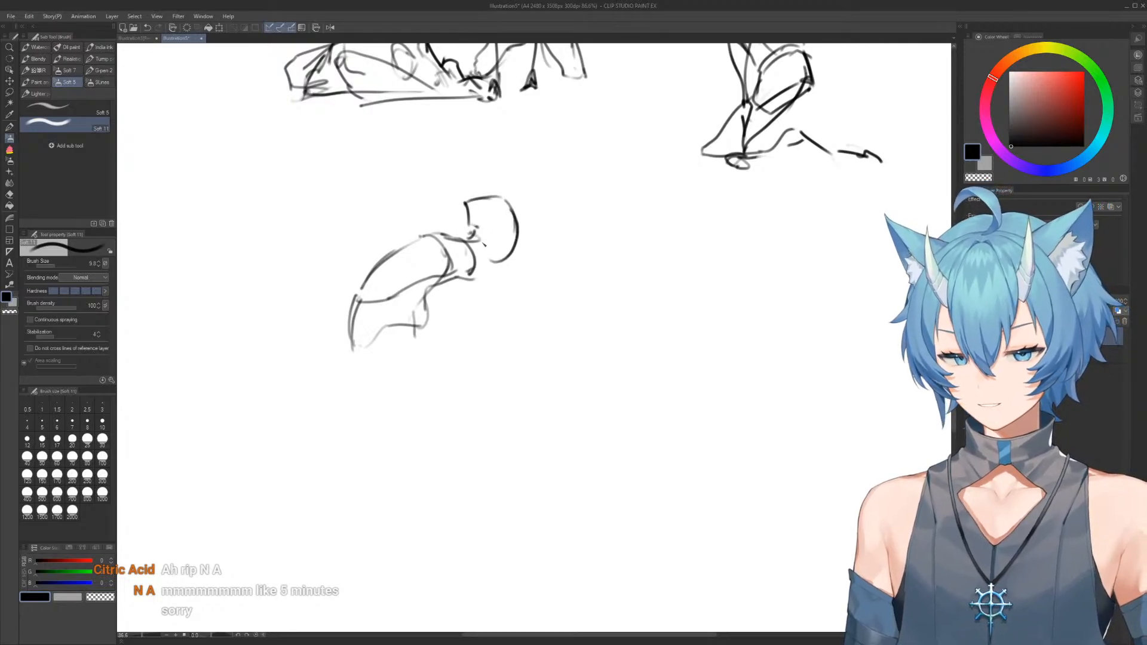
pyautogui.moveTo(468, 208); pyautogui.dragTo(491, 269)
# Reshape the ninth figure's head into an angular forward-facing form by erasing and redrawing its crown, face side and jaw
pyautogui.press('e')
pyautogui.moveTo(508, 198)
pyautogui.mouseDown()
pyautogui.moveTo(466, 195)
pyautogui.moveTo(514, 205)
pyautogui.moveTo(516, 226)
pyautogui.mouseUp()
pyautogui.press('b')
pyautogui.press('e')
pyautogui.moveTo(524, 246); pyautogui.dragTo(497, 269)
pyautogui.press('b')
pyautogui.moveTo(518, 225)
pyautogui.mouseDown()
pyautogui.moveTo(519, 247)
pyautogui.moveTo(492, 276)
pyautogui.mouseUp()
pyautogui.press('e')
pyautogui.moveTo(462, 214)
pyautogui.mouseDown()
pyautogui.moveTo(477, 197)
pyautogui.moveTo(461, 218)
pyautogui.moveTo(508, 201)
pyautogui.moveTo(525, 235)
pyautogui.moveTo(488, 279)
pyautogui.mouseUp()
pyautogui.press('b')
pyautogui.press('e')
pyautogui.press('b')
pyautogui.press('e')
pyautogui.press('b')
pyautogui.press('e')
# Sketch the ninth figure's straight supporting arm from the shoulder through a rounded elbow down to the ground
pyautogui.press('b')
pyautogui.moveTo(520, 234)
pyautogui.mouseDown()
pyautogui.moveTo(472, 286)
pyautogui.moveTo(455, 280)
pyautogui.moveTo(473, 265)
pyautogui.moveTo(452, 270)
pyautogui.moveTo(476, 336)
pyautogui.mouseUp()
pyautogui.press('e')
pyautogui.press('b')
pyautogui.moveTo(433, 256); pyautogui.dragTo(516, 387)
pyautogui.moveTo(465, 254)
pyautogui.mouseDown()
pyautogui.moveTo(490, 382)
pyautogui.moveTo(507, 414)
pyautogui.moveTo(522, 392)
pyautogui.moveTo(514, 407)
pyautogui.mouseUp()
pyautogui.press('e')
pyautogui.press('b')
pyautogui.moveTo(491, 358); pyautogui.dragTo(519, 412)
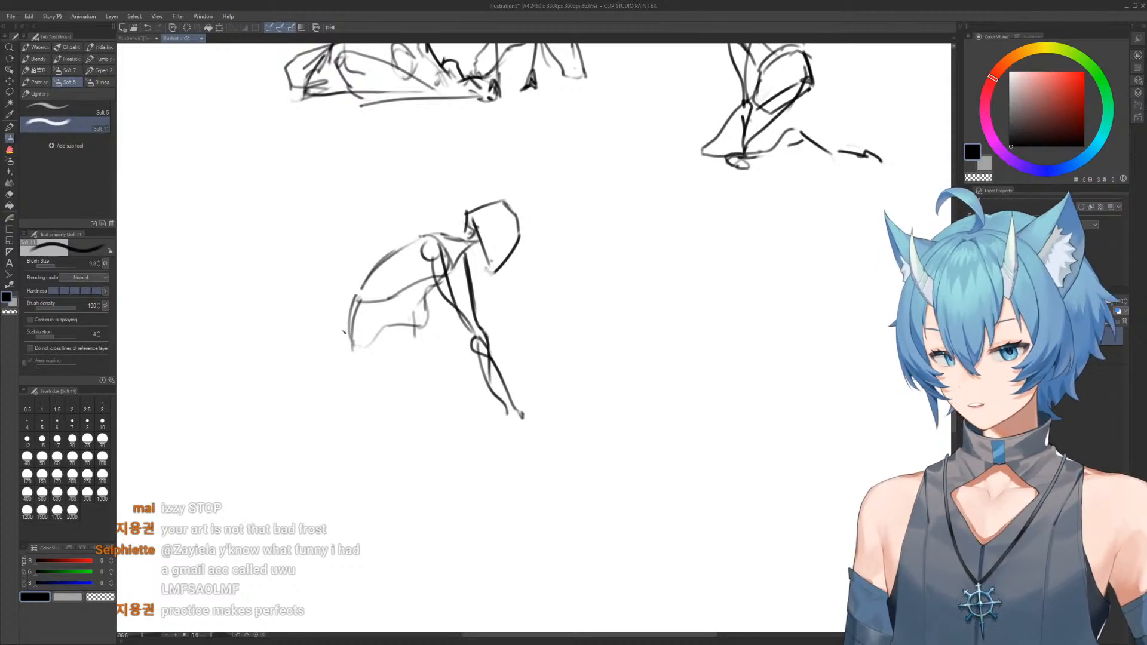
# Erase the ninth figure's rough front waist outline and redraw the belly line with a boxier pelvis
pyautogui.moveTo(351, 339); pyautogui.dragTo(367, 357)
pyautogui.press('e')
pyautogui.moveTo(431, 296); pyautogui.dragTo(407, 336)
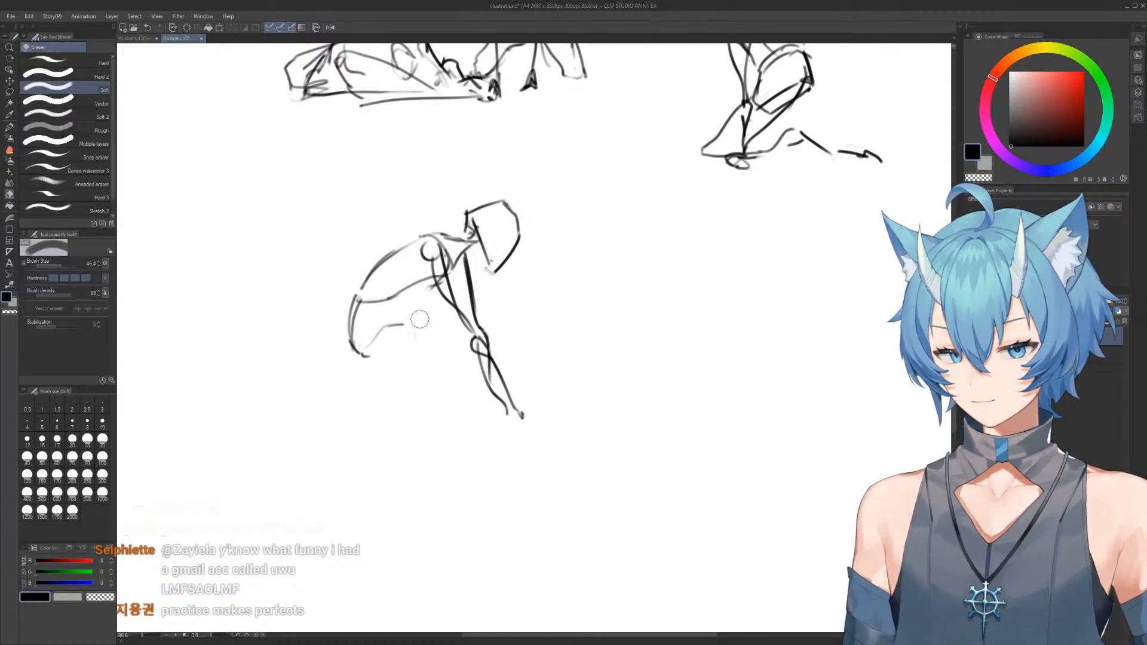
pyautogui.press('b')
pyautogui.moveTo(447, 277); pyautogui.dragTo(423, 311)
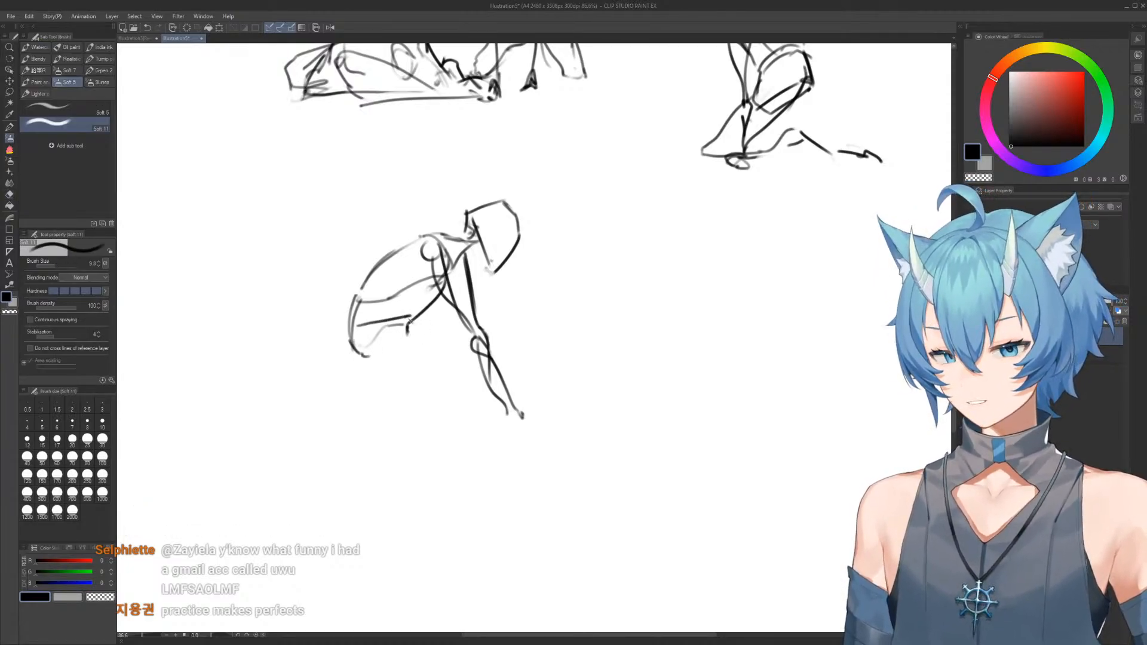
pyautogui.moveTo(348, 340)
pyautogui.mouseDown()
pyautogui.moveTo(413, 326)
pyautogui.moveTo(366, 384)
pyautogui.moveTo(423, 358)
pyautogui.mouseUp()
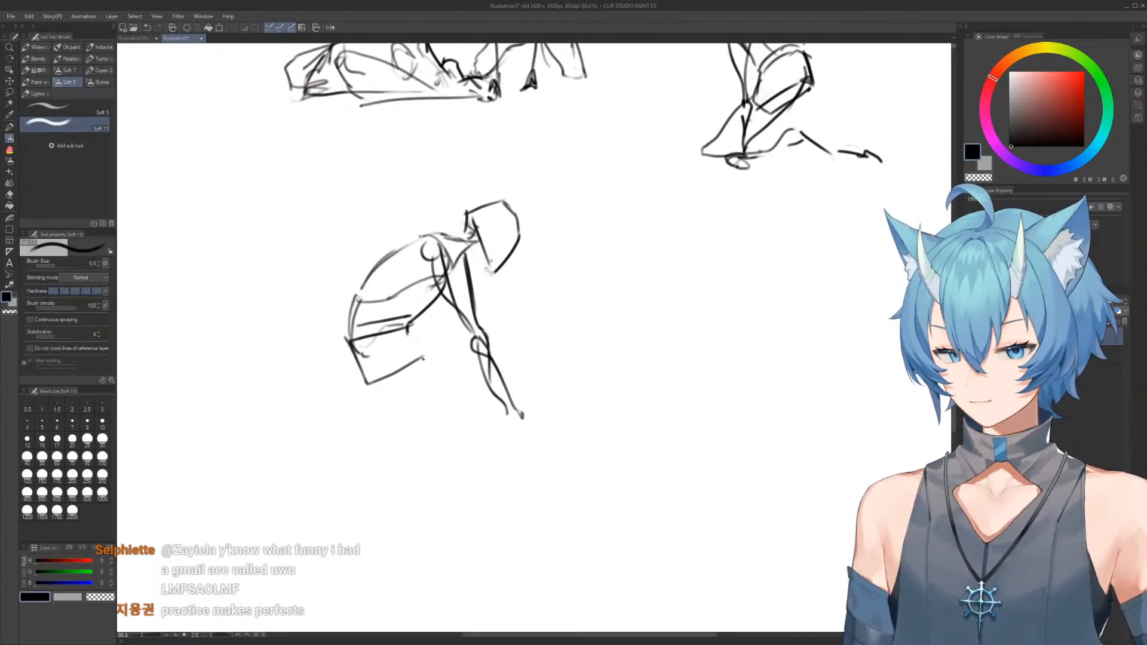
# Sketch the ninth figure's kneeling legs with the thighs reaching forward and the feet tucked behind the hips
pyautogui.moveTo(343, 354)
pyautogui.mouseDown()
pyautogui.moveTo(367, 383)
pyautogui.moveTo(437, 416)
pyautogui.moveTo(343, 411)
pyautogui.mouseUp()
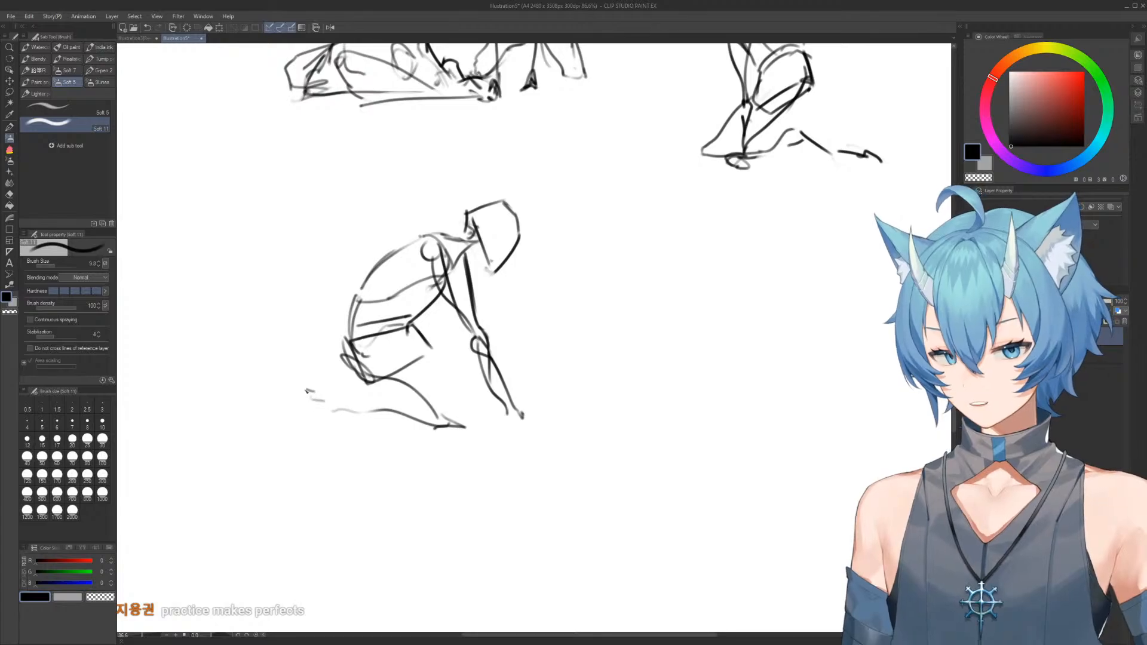
pyautogui.moveTo(273, 400); pyautogui.dragTo(294, 393)
pyautogui.moveTo(413, 325)
pyautogui.mouseDown()
pyautogui.moveTo(470, 389)
pyautogui.moveTo(318, 376)
pyautogui.mouseUp()
pyautogui.moveTo(320, 376); pyautogui.dragTo(357, 378)
pyautogui.moveTo(330, 388); pyautogui.dragTo(361, 381)
# Erase parts of the ninth figure's head and redraw a rounder skull with a tapered face and chin
pyautogui.press('e')
pyautogui.moveTo(521, 253)
pyautogui.mouseDown()
pyautogui.moveTo(497, 273)
pyautogui.moveTo(509, 266)
pyautogui.moveTo(508, 221)
pyautogui.moveTo(468, 205)
pyautogui.moveTo(470, 225)
pyautogui.moveTo(511, 267)
pyautogui.mouseUp()
pyautogui.press('b')
pyautogui.press('e')
pyautogui.press('b')
pyautogui.moveTo(487, 197); pyautogui.dragTo(471, 237)
pyautogui.press('e')
pyautogui.moveTo(523, 209); pyautogui.dragTo(511, 253)
pyautogui.press('b')
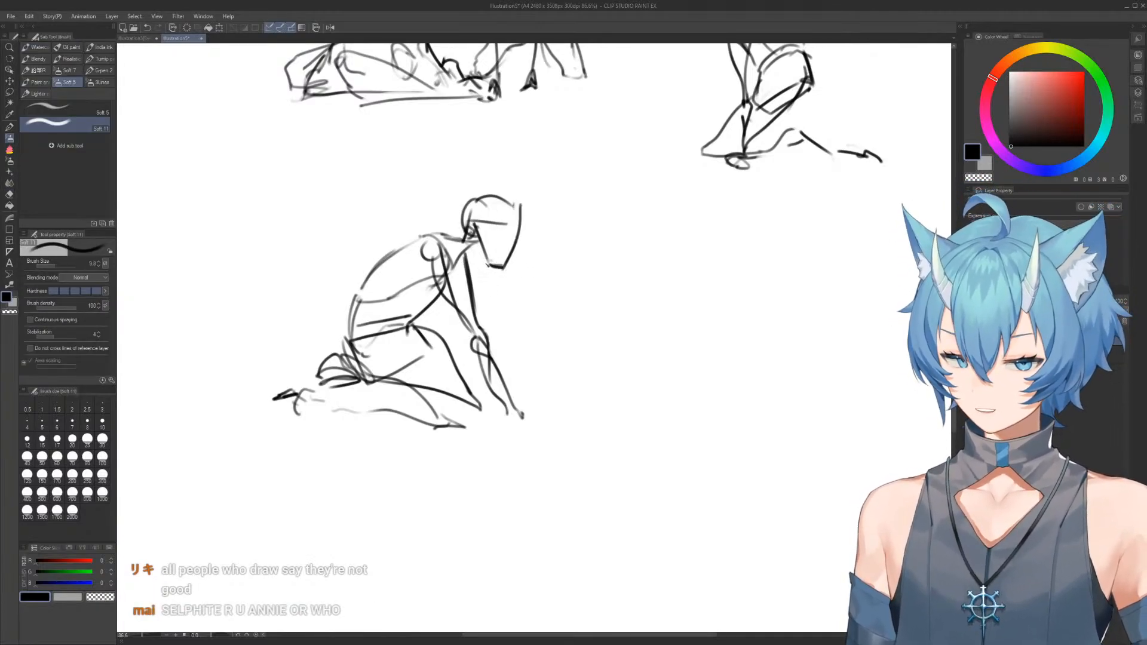
# Lighten the ninth figure's back outline with the eraser and redraw it as a firmer curve from shoulder to hip
pyautogui.press('e')
pyautogui.moveTo(446, 226)
pyautogui.mouseDown()
pyautogui.moveTo(471, 254)
pyautogui.moveTo(463, 233)
pyautogui.moveTo(353, 312)
pyautogui.moveTo(348, 338)
pyautogui.mouseUp()
pyautogui.press('b')
pyautogui.press('e')
pyautogui.moveTo(376, 273); pyautogui.dragTo(385, 261)
pyautogui.press('b')
pyautogui.moveTo(352, 340)
pyautogui.mouseDown()
pyautogui.moveTo(417, 248)
pyautogui.moveTo(473, 268)
pyautogui.mouseUp()
pyautogui.moveTo(530, 223); pyautogui.dragTo(475, 225)
pyautogui.moveTo(543, 267)
pyautogui.mouseDown()
pyautogui.moveTo(505, 228)
pyautogui.moveTo(563, 235)
pyautogui.moveTo(572, 315)
pyautogui.mouseUp()
pyautogui.moveTo(600, 128)
pyautogui.mouseDown()
pyautogui.moveTo(578, 363)
pyautogui.moveTo(588, 113)
pyautogui.mouseUp()
pyautogui.moveTo(500, 270); pyautogui.dragTo(544, 161)
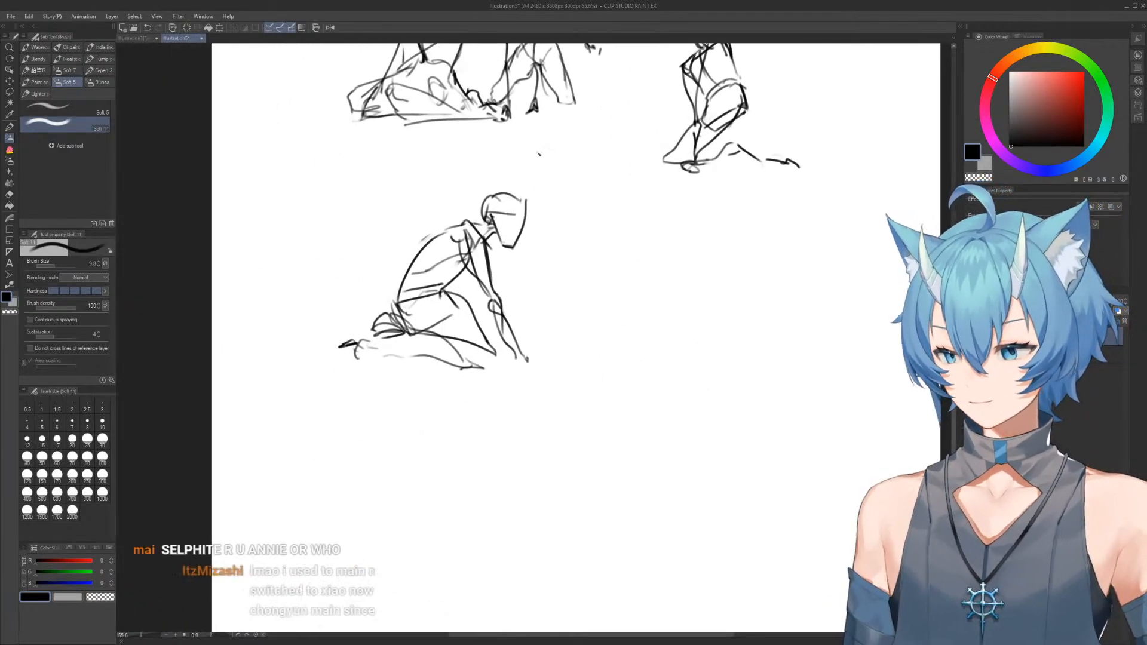
pyautogui.press('m')
pyautogui.moveTo(446, 202)
pyautogui.mouseDown()
pyautogui.moveTo(608, 270)
pyautogui.moveTo(352, 226)
pyautogui.mouseUp()
pyautogui.moveTo(501, 271); pyautogui.dragTo(398, 237)
pyautogui.click(543, 172)
pyautogui.moveTo(483, 210); pyautogui.dragTo(513, 247)
pyautogui.moveTo(512, 246)
pyautogui.mouseDown()
pyautogui.moveTo(510, 260)
pyautogui.moveTo(472, 256)
pyautogui.mouseUp()
# Sketch an upright ribcage with a centre line and curved waist for a tenth figure in the blank area beside the ninth
pyautogui.press('b')
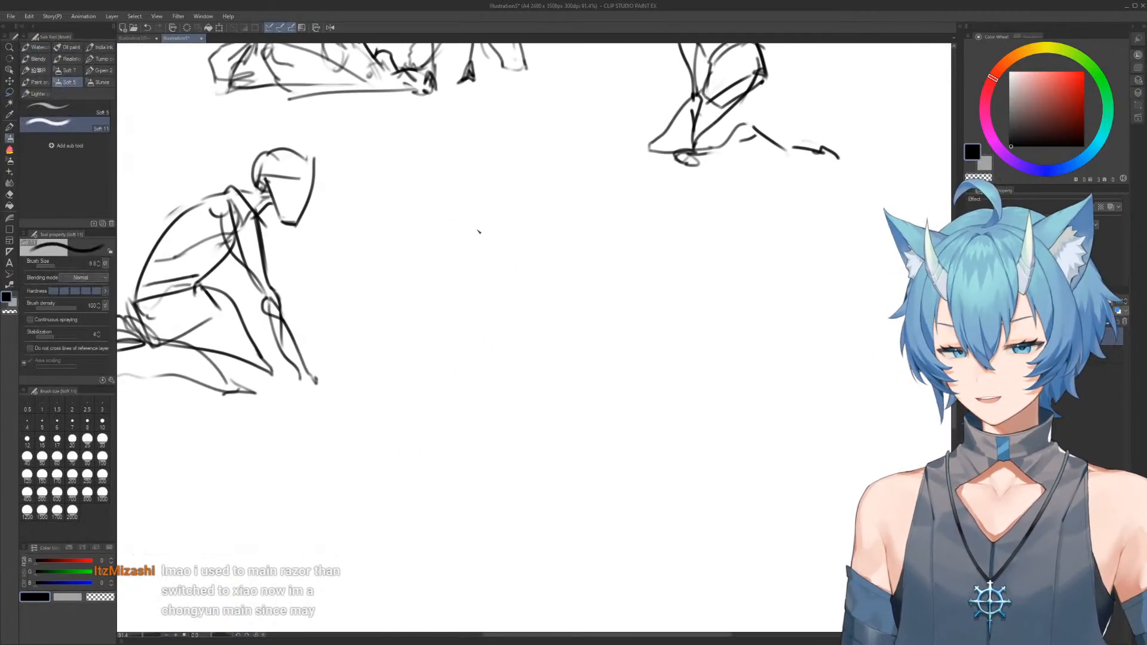
pyautogui.moveTo(477, 195); pyautogui.dragTo(569, 238)
pyautogui.moveTo(572, 234)
pyautogui.mouseDown()
pyautogui.moveTo(521, 205)
pyautogui.moveTo(556, 207)
pyautogui.moveTo(562, 284)
pyautogui.mouseUp()
pyautogui.press('b')
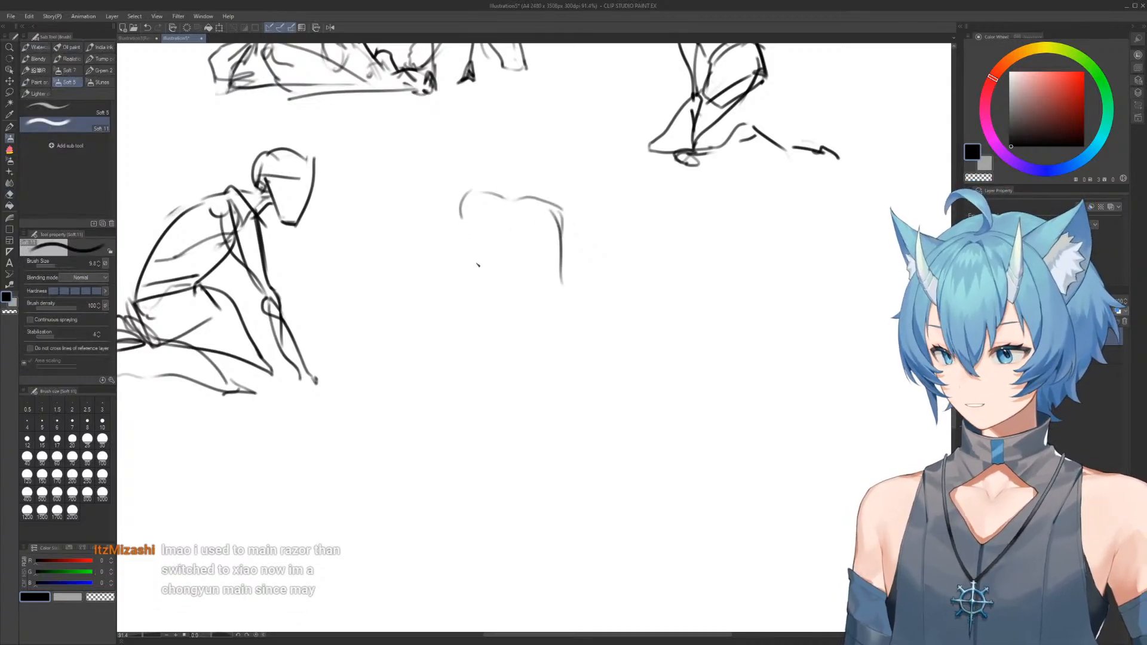
pyautogui.moveTo(459, 201)
pyautogui.mouseDown()
pyautogui.moveTo(496, 270)
pyautogui.moveTo(480, 271)
pyautogui.moveTo(524, 305)
pyautogui.moveTo(513, 291)
pyautogui.moveTo(565, 302)
pyautogui.mouseUp()
pyautogui.press('e')
pyautogui.moveTo(561, 203); pyautogui.dragTo(567, 282)
pyautogui.press('b')
pyautogui.moveTo(561, 207); pyautogui.dragTo(560, 302)
pyautogui.moveTo(505, 200); pyautogui.dragTo(508, 257)
pyautogui.moveTo(509, 196)
pyautogui.mouseDown()
pyautogui.moveTo(512, 274)
pyautogui.moveTo(535, 328)
pyautogui.moveTo(563, 297)
pyautogui.mouseUp()
pyautogui.moveTo(491, 291); pyautogui.dragTo(486, 306)
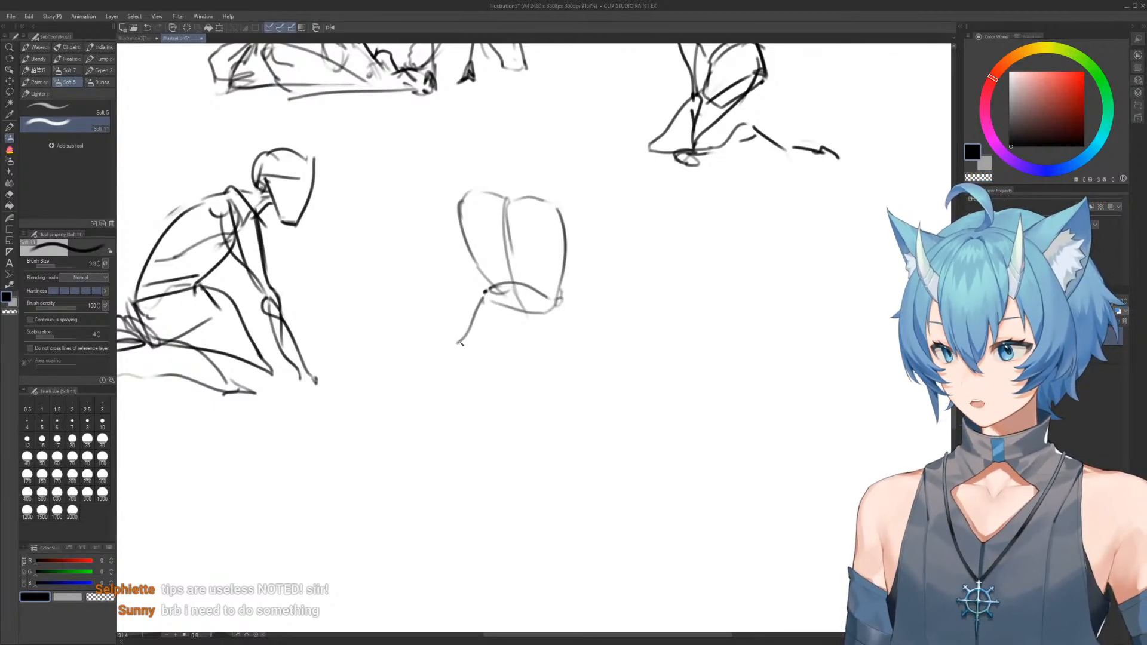
# Sketch the tenth figure's pelvis below the waist with flaring sides and a closed lower edge
pyautogui.press('e')
pyautogui.press('b')
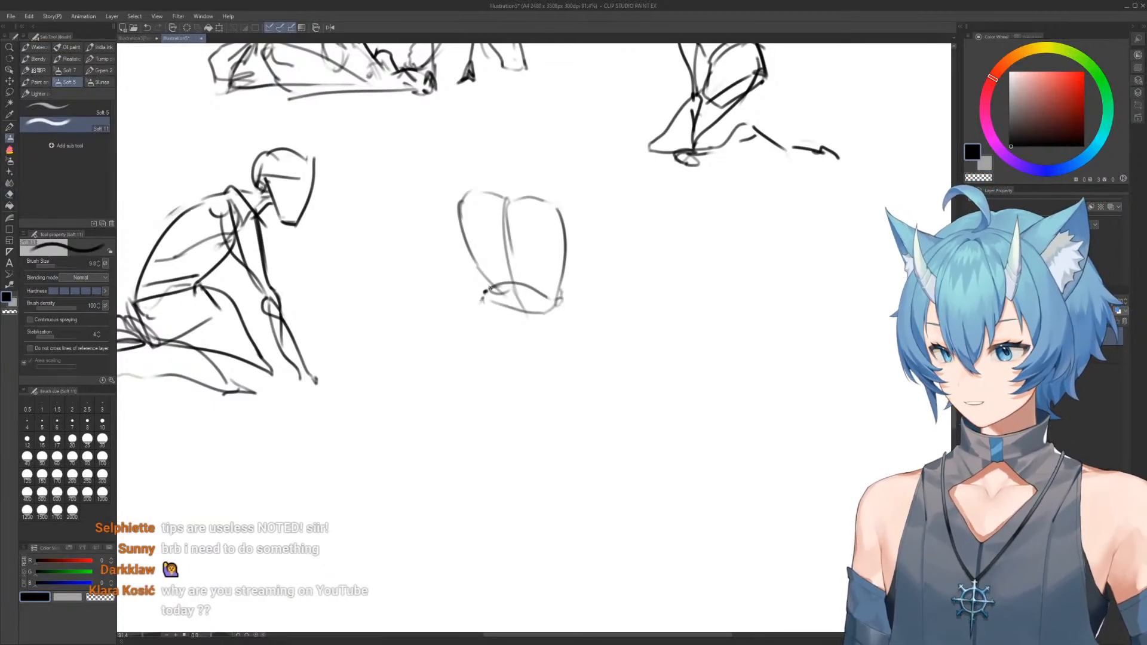
pyautogui.moveTo(485, 291)
pyautogui.mouseDown()
pyautogui.moveTo(473, 348)
pyautogui.moveTo(502, 362)
pyautogui.mouseUp()
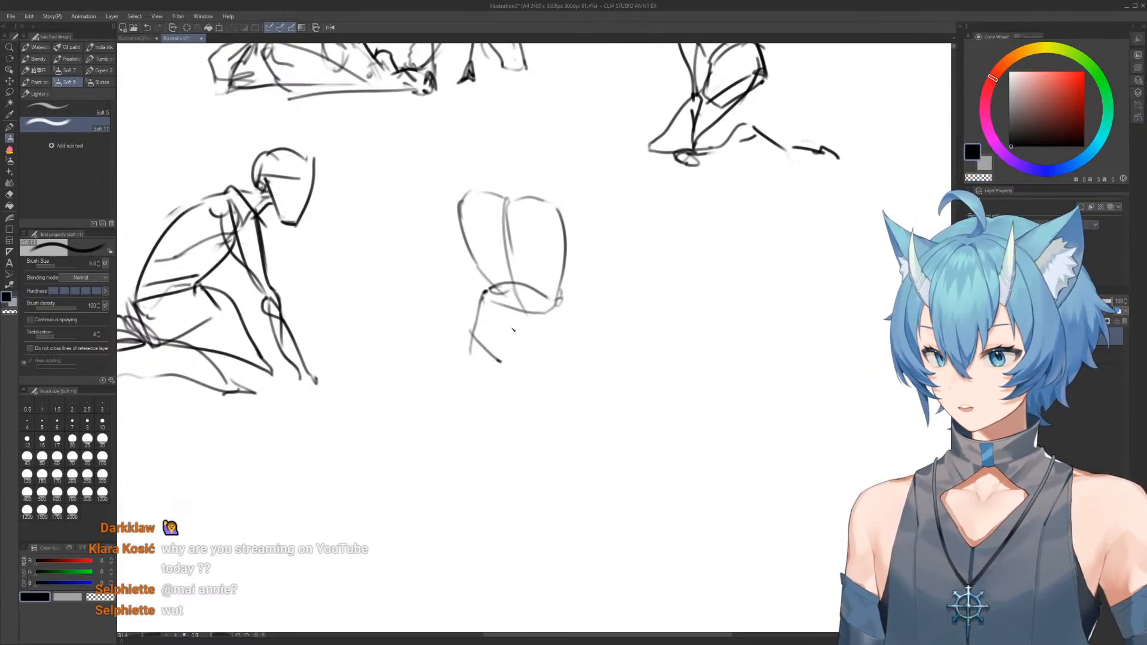
pyautogui.moveTo(559, 302); pyautogui.dragTo(560, 371)
pyautogui.moveTo(483, 298)
pyautogui.mouseDown()
pyautogui.moveTo(453, 355)
pyautogui.moveTo(493, 393)
pyautogui.moveTo(535, 383)
pyautogui.mouseUp()
pyautogui.moveTo(459, 357); pyautogui.dragTo(532, 385)
pyautogui.moveTo(562, 341); pyautogui.dragTo(552, 375)
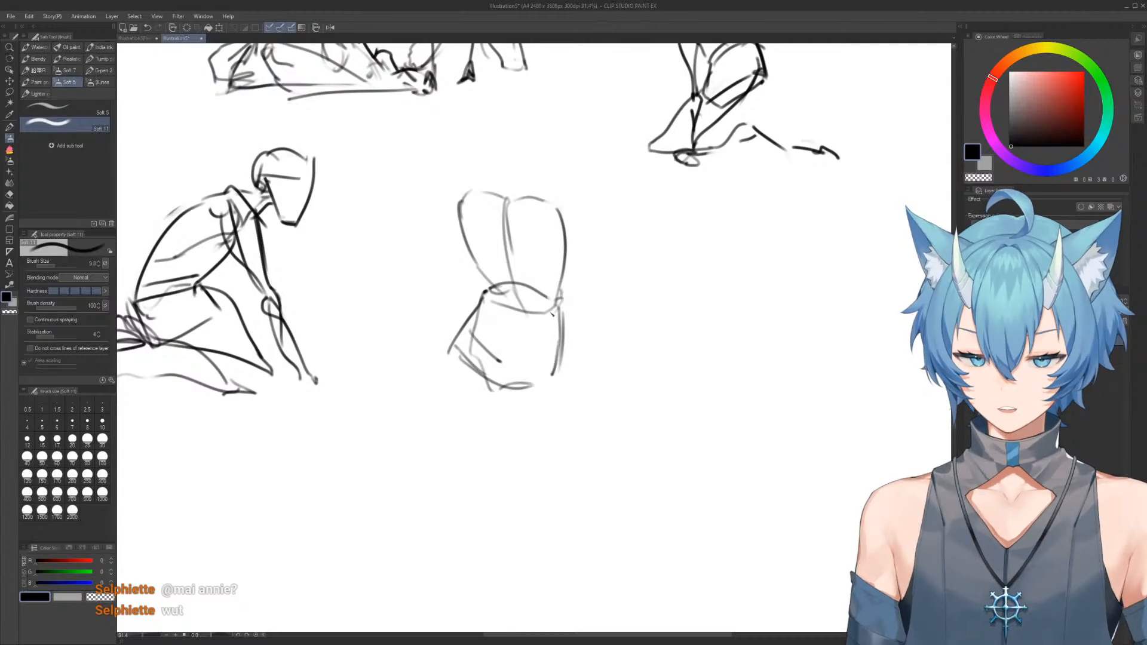
# Draw the tenth figure's two arms hanging from the shoulders to the hips and clean up the left wrist area
pyautogui.moveTo(460, 205); pyautogui.dragTo(454, 340)
pyautogui.moveTo(556, 213)
pyautogui.mouseDown()
pyautogui.moveTo(565, 245)
pyautogui.moveTo(560, 227)
pyautogui.moveTo(535, 370)
pyautogui.mouseUp()
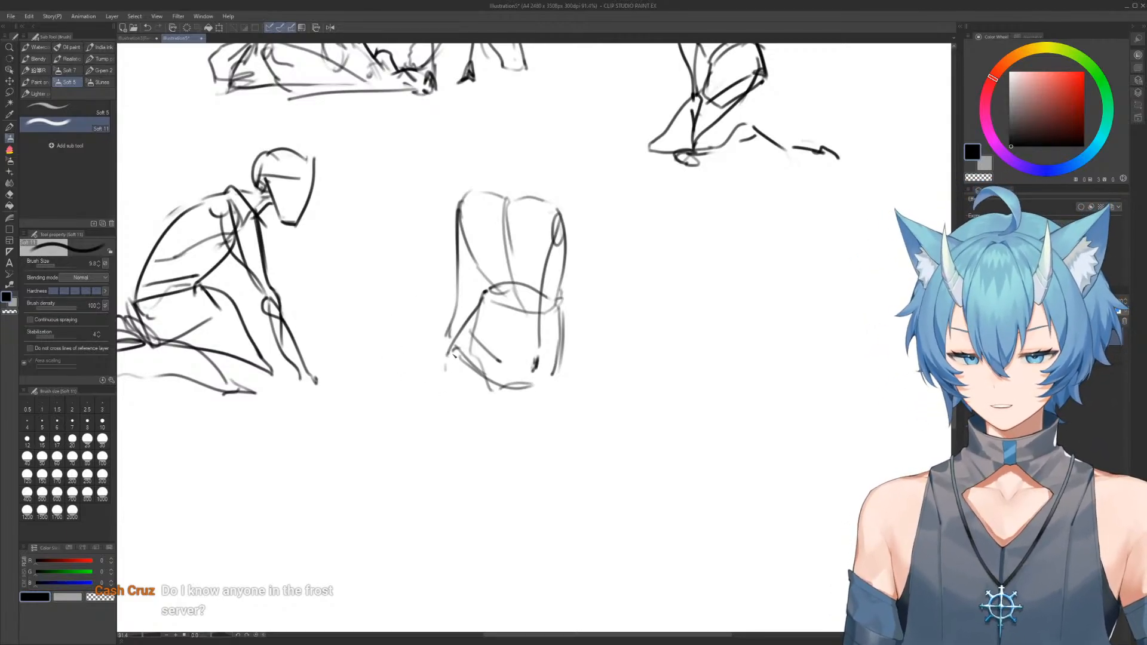
pyautogui.press('e')
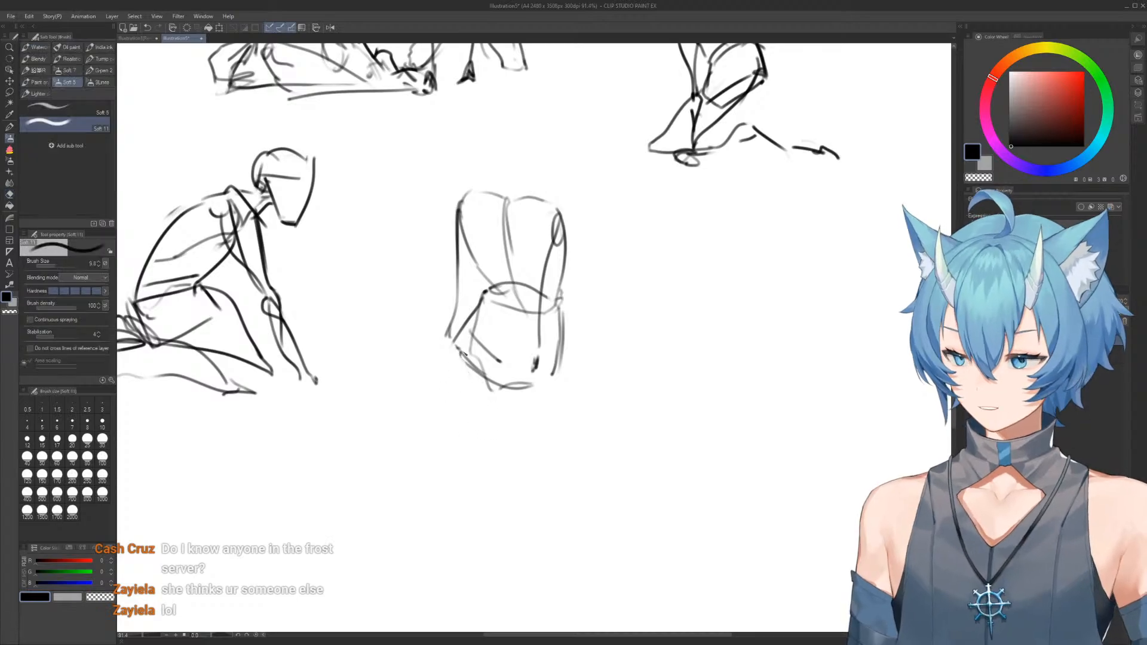
pyautogui.moveTo(487, 410)
pyautogui.mouseDown()
pyautogui.moveTo(466, 369)
pyautogui.moveTo(488, 401)
pyautogui.moveTo(497, 396)
pyautogui.mouseUp()
pyautogui.press('b')
pyautogui.moveTo(451, 339)
pyautogui.mouseDown()
pyautogui.moveTo(360, 378)
pyautogui.moveTo(365, 412)
pyautogui.moveTo(356, 408)
pyautogui.moveTo(487, 398)
pyautogui.moveTo(371, 365)
pyautogui.moveTo(407, 339)
pyautogui.moveTo(392, 370)
pyautogui.moveTo(366, 372)
pyautogui.moveTo(473, 332)
pyautogui.mouseUp()
# Sketch the tenth figure's far leg stretching left to a bent knee, with hip joint circles, and erase its overlapping lower lines
pyautogui.press('e')
pyautogui.press('b')
pyautogui.moveTo(523, 358)
pyautogui.mouseDown()
pyautogui.moveTo(553, 350)
pyautogui.moveTo(557, 383)
pyautogui.mouseUp()
pyautogui.moveTo(560, 346)
pyautogui.mouseDown()
pyautogui.moveTo(563, 384)
pyautogui.moveTo(549, 409)
pyautogui.mouseUp()
pyautogui.moveTo(538, 361); pyautogui.dragTo(407, 422)
pyautogui.press('e')
pyautogui.moveTo(483, 391); pyautogui.dragTo(392, 420)
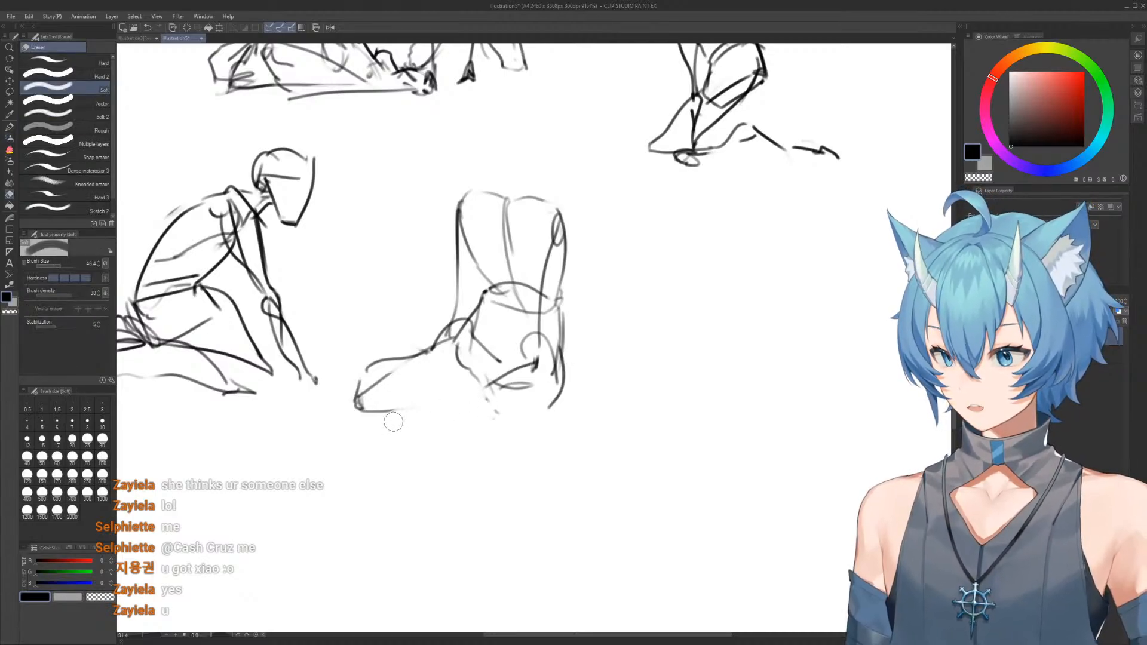
# Draw the tenth figure's near leg folded along the ground and extend the hip's back edge down to the foot
pyautogui.press('b')
pyautogui.moveTo(494, 367); pyautogui.dragTo(381, 393)
pyautogui.moveTo(380, 394)
pyautogui.mouseDown()
pyautogui.moveTo(408, 426)
pyautogui.moveTo(482, 408)
pyautogui.moveTo(553, 410)
pyautogui.mouseUp()
pyautogui.press('e')
pyautogui.moveTo(564, 350); pyautogui.dragTo(554, 404)
pyautogui.press('b')
pyautogui.moveTo(563, 312)
pyautogui.mouseDown()
pyautogui.moveTo(555, 413)
pyautogui.moveTo(547, 421)
pyautogui.moveTo(533, 411)
pyautogui.moveTo(588, 407)
pyautogui.mouseUp()
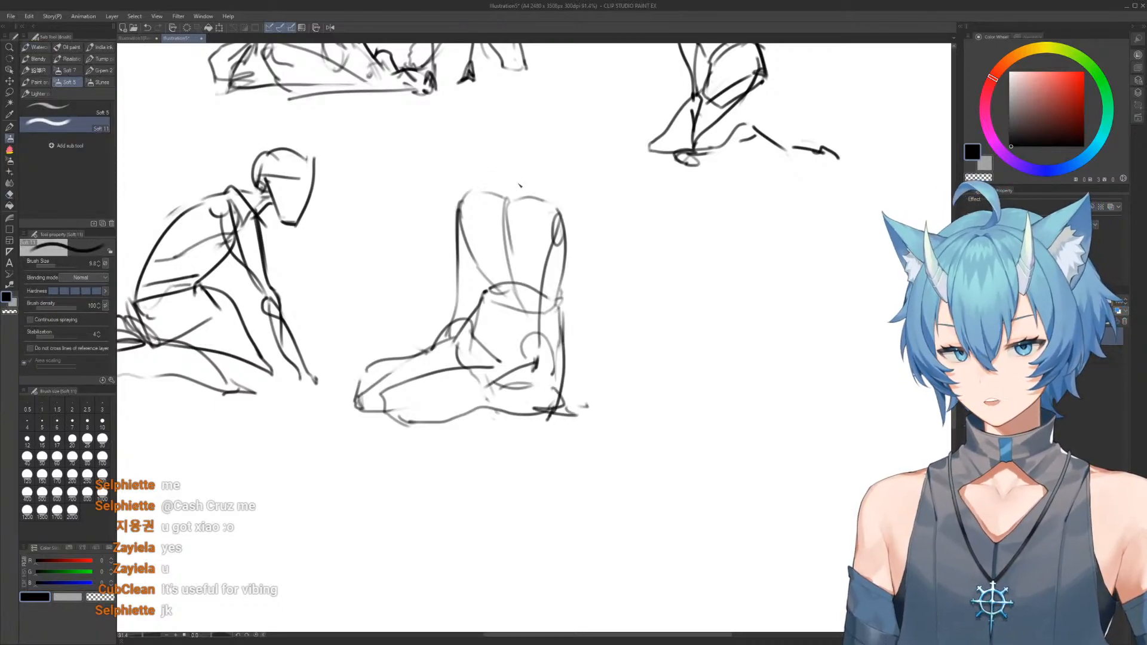
# Erase the curved top of the tenth figure's ribcage and rework the shoulder line and the right side of the torso
pyautogui.press('e')
pyautogui.moveTo(488, 189); pyautogui.dragTo(463, 192)
pyautogui.moveTo(521, 196); pyautogui.dragTo(551, 199)
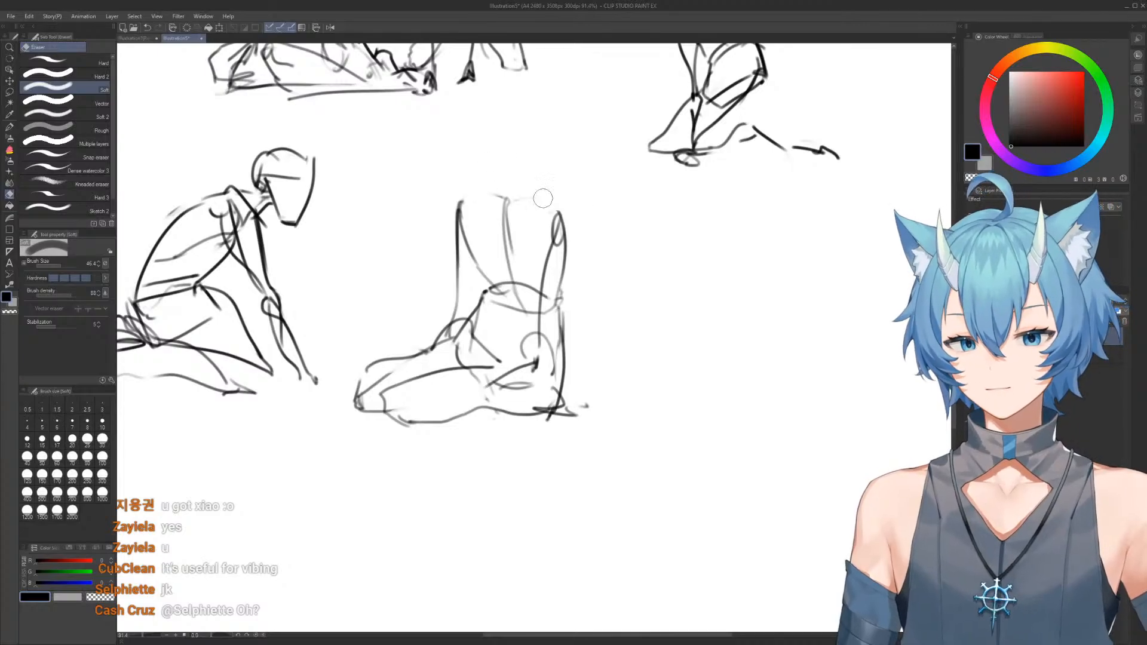
pyautogui.press('b')
pyautogui.moveTo(447, 212); pyautogui.dragTo(563, 210)
pyautogui.press('e')
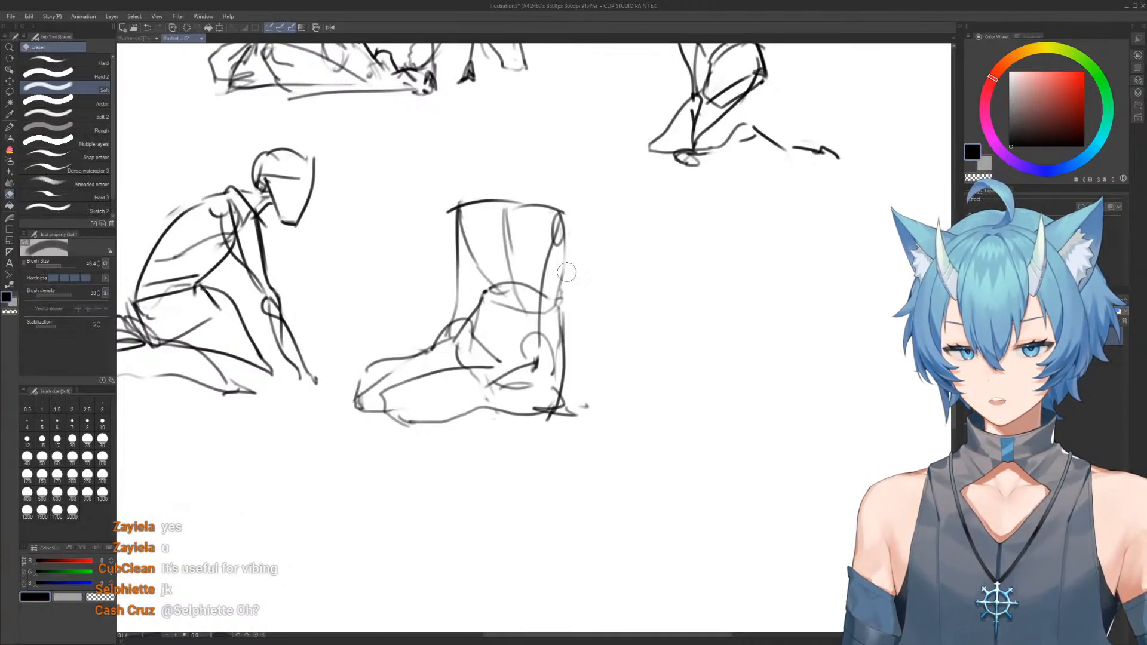
pyautogui.moveTo(447, 202); pyautogui.dragTo(447, 226)
pyautogui.press('b')
pyautogui.moveTo(564, 214); pyautogui.dragTo(562, 290)
pyautogui.press('e')
pyautogui.moveTo(465, 202)
pyautogui.mouseDown()
pyautogui.moveTo(453, 227)
pyautogui.moveTo(502, 196)
pyautogui.moveTo(562, 206)
pyautogui.mouseUp()
# Draw a squarish head above the tenth figure's shoulders and erase its stray outer lines
pyautogui.press('b')
pyautogui.press('e')
pyautogui.press('b')
pyautogui.moveTo(478, 145)
pyautogui.mouseDown()
pyautogui.moveTo(507, 130)
pyautogui.moveTo(557, 161)
pyautogui.mouseUp()
pyautogui.moveTo(507, 132); pyautogui.dragTo(471, 170)
pyautogui.press('e')
pyautogui.moveTo(558, 166)
pyautogui.mouseDown()
pyautogui.moveTo(548, 153)
pyautogui.moveTo(533, 186)
pyautogui.mouseUp()
pyautogui.press('b')
pyautogui.press('e')
pyautogui.moveTo(478, 144); pyautogui.dragTo(490, 189)
pyautogui.press('b')
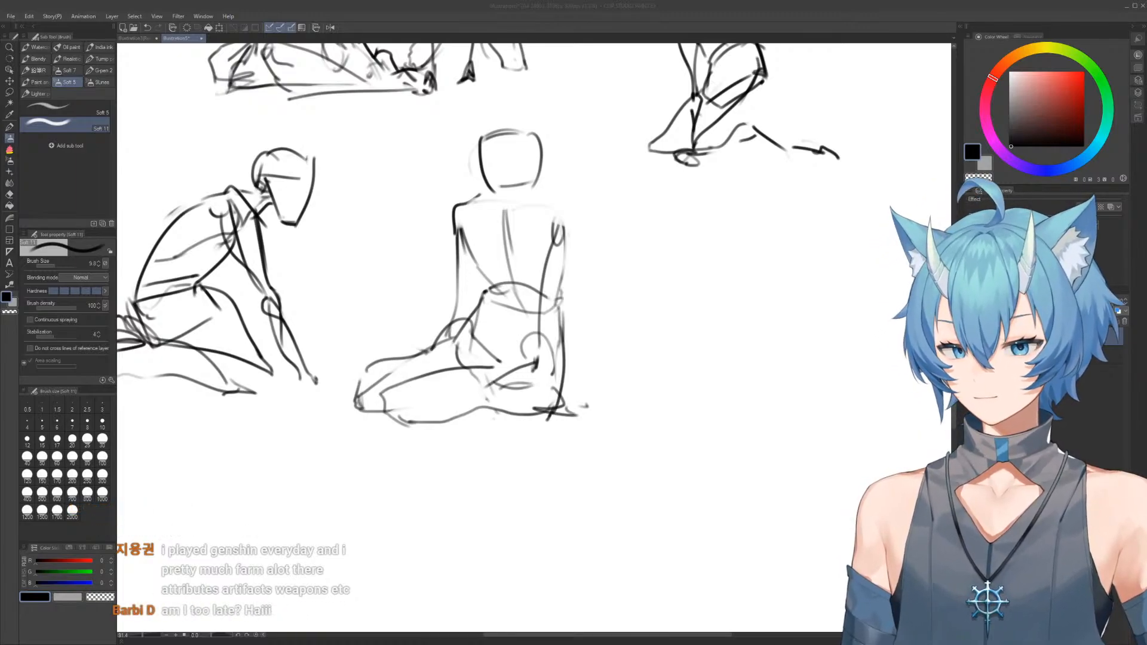
# Rework the tenth figure's head into a taller three-quarter shape with a face plane, rounded back of the skull and neck
pyautogui.click(457, 271)
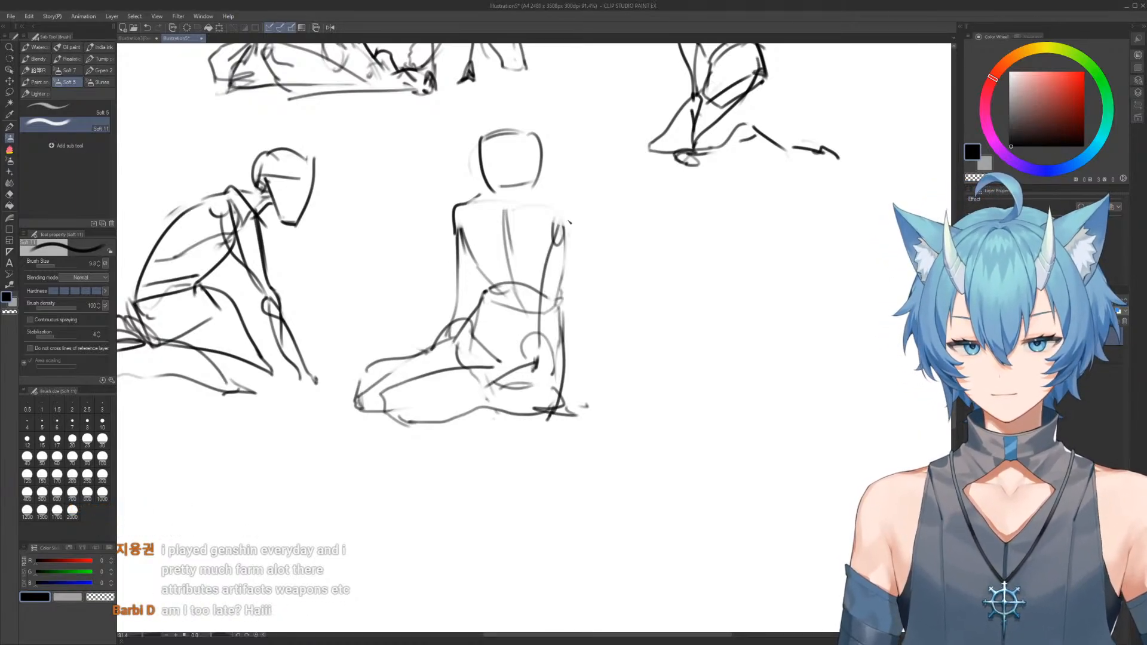
pyautogui.press('e')
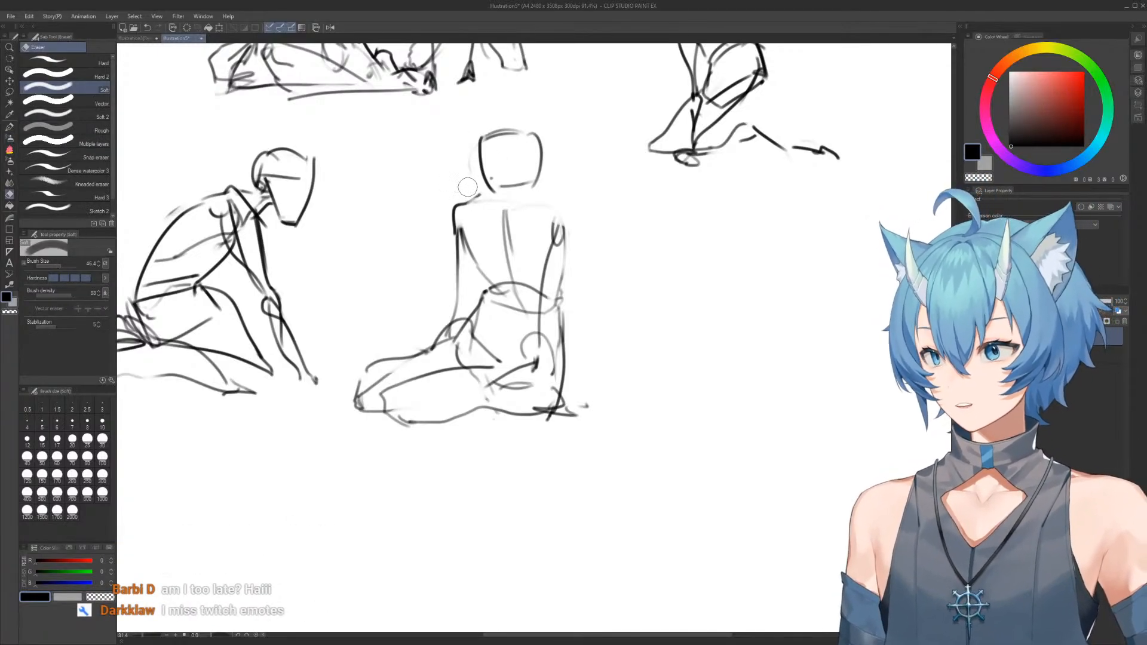
pyautogui.moveTo(481, 175)
pyautogui.mouseDown()
pyautogui.moveTo(518, 185)
pyautogui.moveTo(517, 171)
pyautogui.moveTo(481, 178)
pyautogui.moveTo(483, 167)
pyautogui.moveTo(527, 169)
pyautogui.moveTo(509, 108)
pyautogui.moveTo(462, 137)
pyautogui.moveTo(531, 117)
pyautogui.moveTo(542, 138)
pyautogui.moveTo(522, 166)
pyautogui.mouseUp()
pyautogui.press('b')
pyautogui.press('e')
pyautogui.moveTo(482, 117)
pyautogui.mouseDown()
pyautogui.moveTo(467, 117)
pyautogui.moveTo(476, 151)
pyautogui.moveTo(485, 115)
pyautogui.moveTo(515, 110)
pyautogui.moveTo(542, 155)
pyautogui.moveTo(479, 172)
pyautogui.moveTo(495, 183)
pyautogui.mouseUp()
pyautogui.press('b')
pyautogui.press('e')
pyautogui.press('b')
pyautogui.moveTo(470, 141)
pyautogui.mouseDown()
pyautogui.moveTo(485, 189)
pyautogui.moveTo(530, 181)
pyautogui.mouseUp()
pyautogui.moveTo(527, 118)
pyautogui.mouseDown()
pyautogui.moveTo(525, 175)
pyautogui.moveTo(530, 160)
pyautogui.mouseUp()
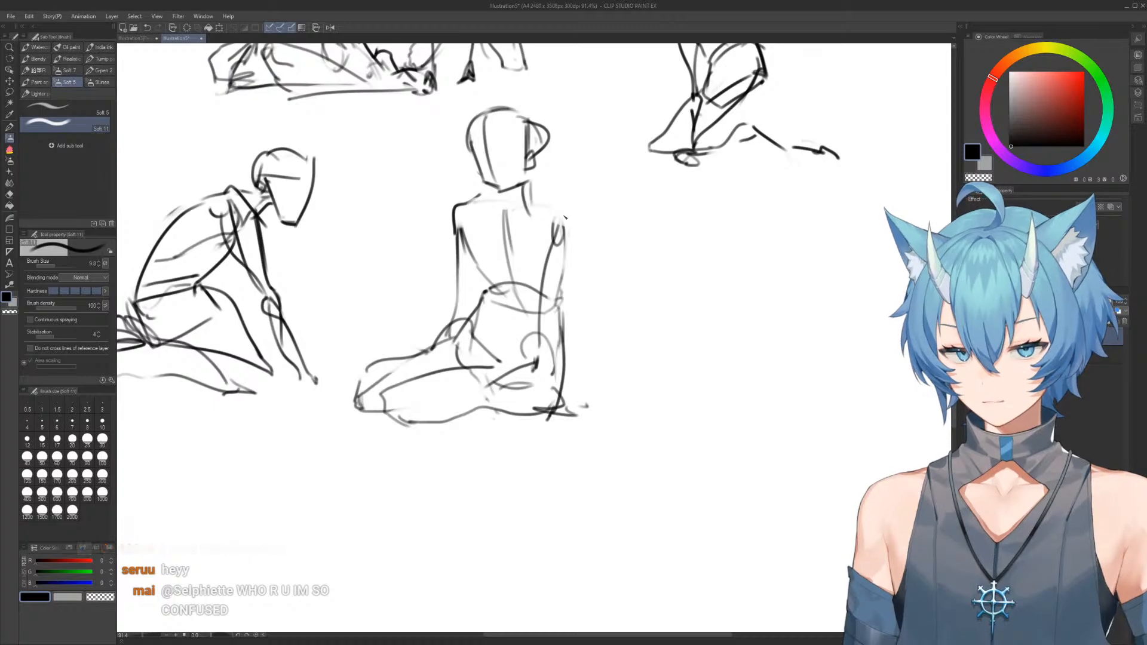
# Draw the rounded shoulder line joining the tenth figure's neck to the top of the right-hand arm
pyautogui.scroll(-2, 617, 180)
pyautogui.moveTo(617, 180); pyautogui.dragTo(554, 419)
pyautogui.scroll(3, 556, 478)
pyautogui.moveTo(600, 158)
pyautogui.mouseDown()
pyautogui.moveTo(597, 380)
pyautogui.moveTo(588, 112)
pyautogui.moveTo(600, 70)
pyautogui.mouseUp()
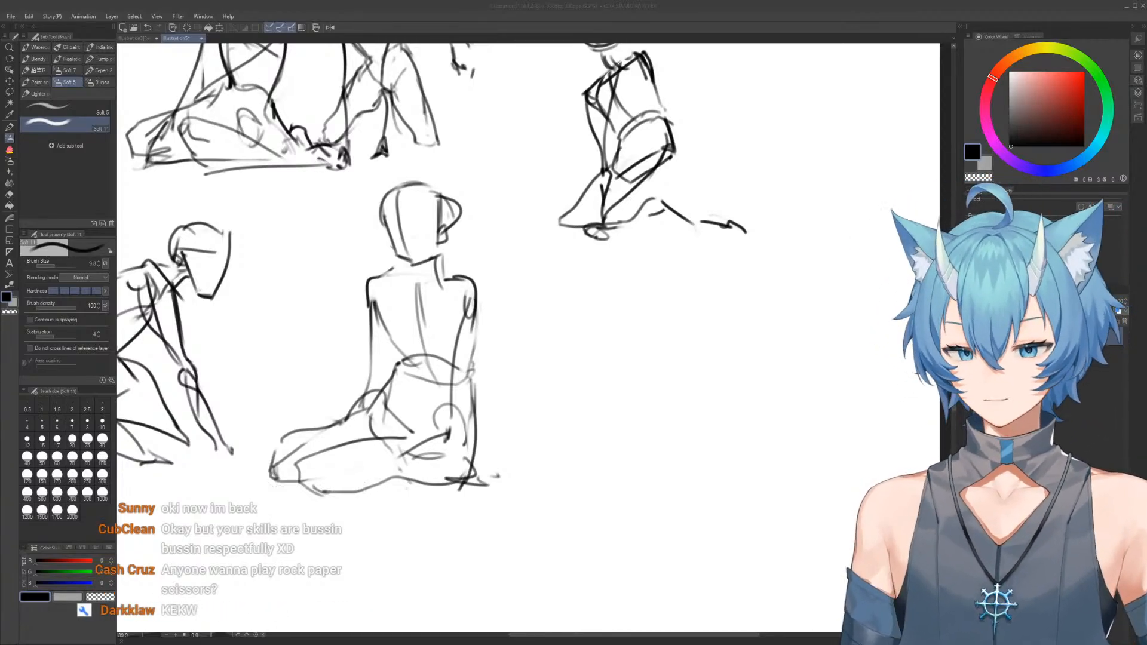
pyautogui.click(483, 289)
pyautogui.hotkey('alt', 'Tab')
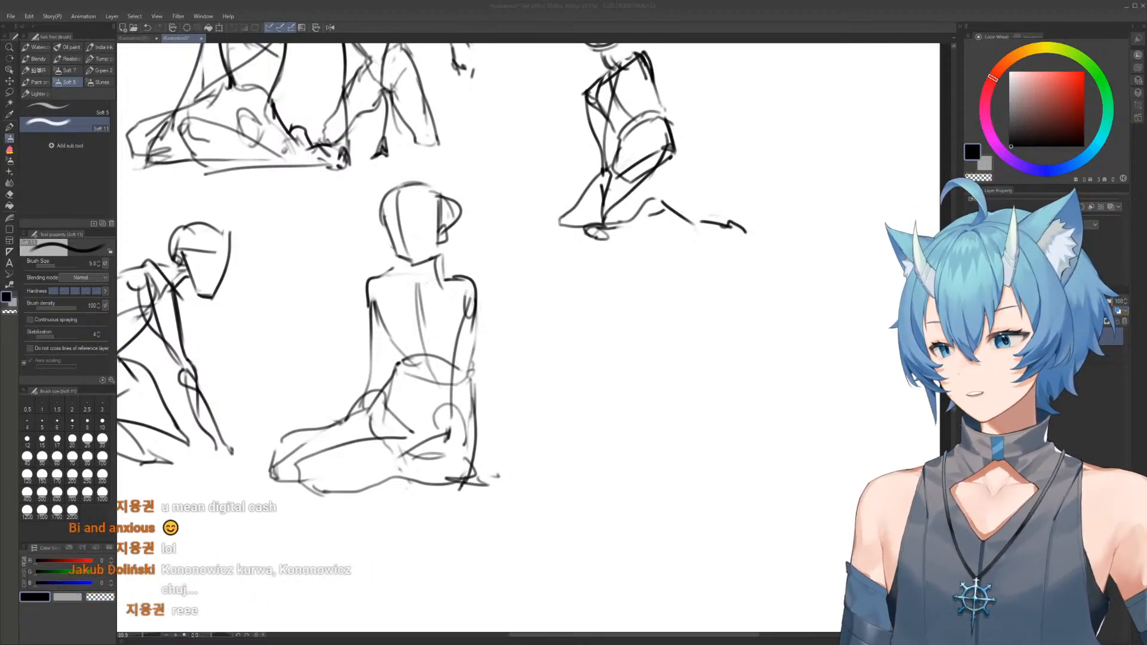
pyautogui.hotkey('alt', 'Tab')
# Sketch a tilted box-like torso with a centre line, side plane and neckline curve for an eleventh figure in the blank area
pyautogui.moveTo(697, 391); pyautogui.dragTo(588, 270)
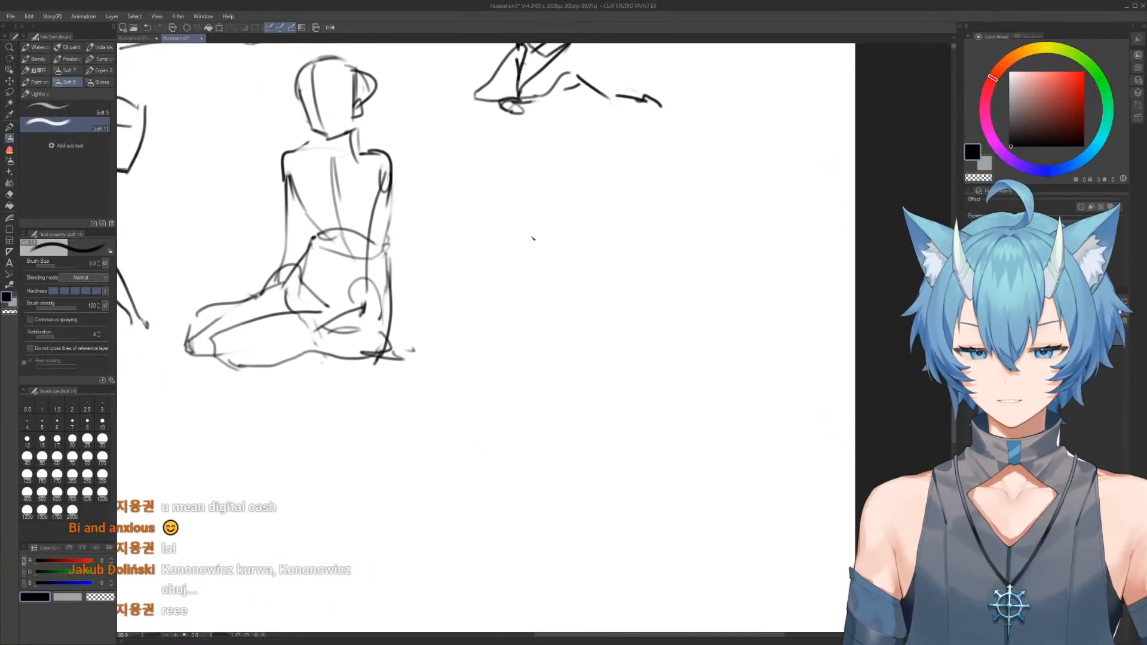
pyautogui.moveTo(531, 241); pyautogui.dragTo(564, 325)
pyautogui.moveTo(528, 243); pyautogui.dragTo(606, 256)
pyautogui.moveTo(618, 258)
pyautogui.mouseDown()
pyautogui.moveTo(635, 338)
pyautogui.moveTo(596, 261)
pyautogui.moveTo(600, 342)
pyautogui.moveTo(623, 333)
pyautogui.moveTo(623, 363)
pyautogui.mouseUp()
pyautogui.press('e')
pyautogui.press('b')
pyautogui.moveTo(540, 324); pyautogui.dragTo(622, 352)
pyautogui.moveTo(558, 247); pyautogui.dragTo(565, 331)
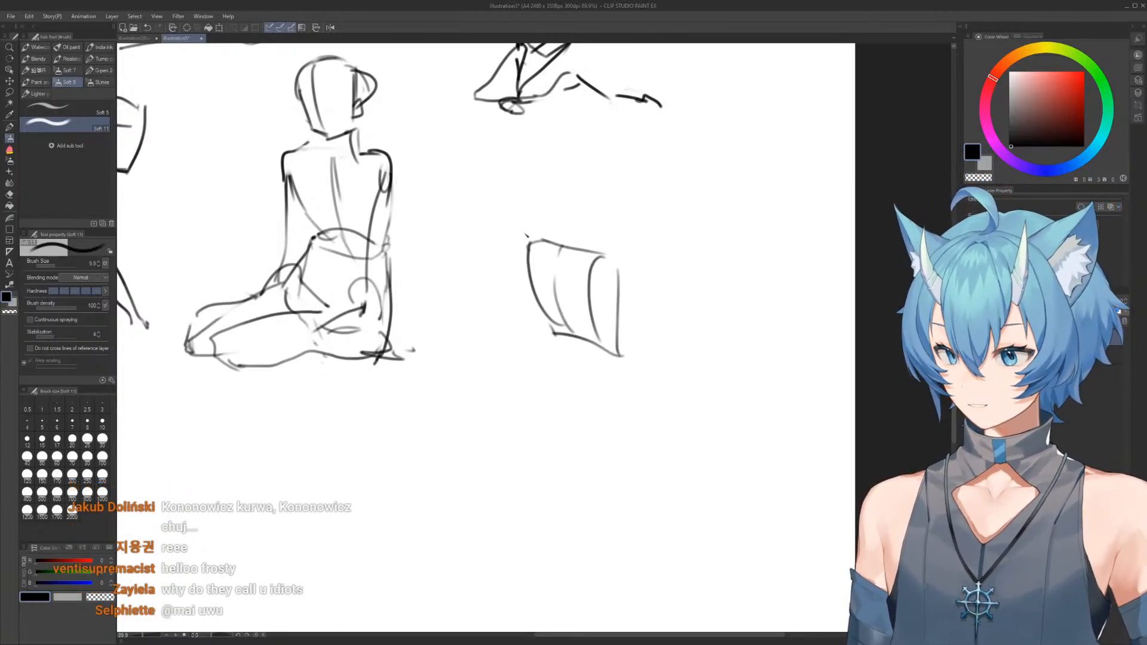
pyautogui.moveTo(534, 243)
pyautogui.mouseDown()
pyautogui.moveTo(566, 286)
pyautogui.moveTo(582, 275)
pyautogui.mouseUp()
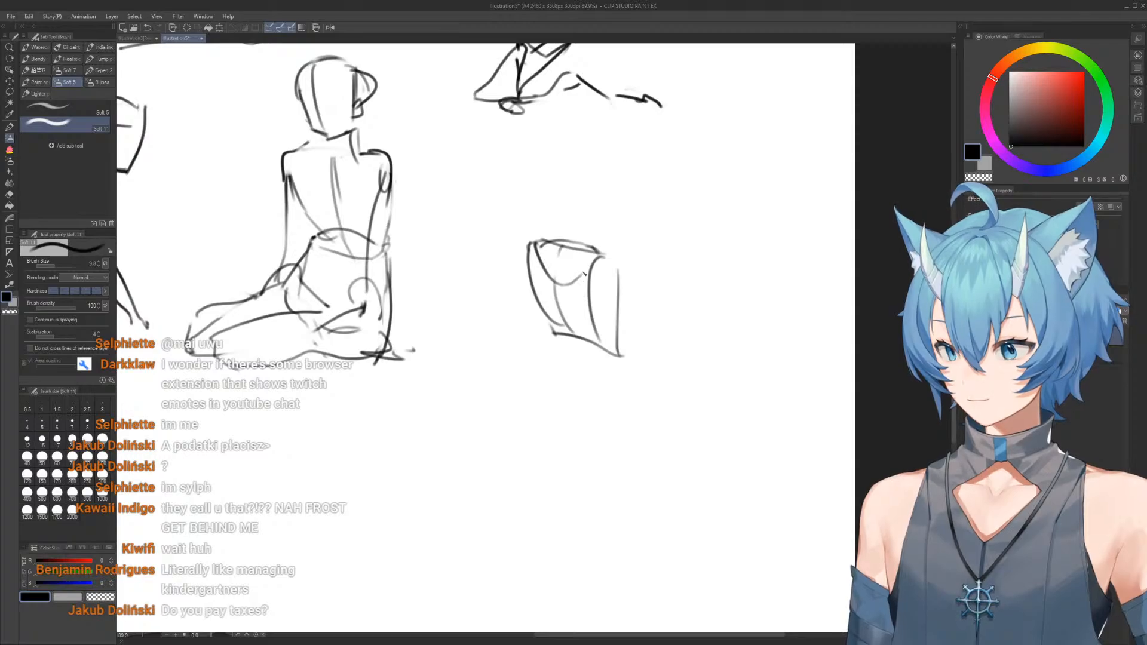
# Draw the eleventh figure's one arm crossing the torso and the other hanging down to a hand
pyautogui.moveTo(614, 278)
pyautogui.mouseDown()
pyautogui.moveTo(599, 263)
pyautogui.moveTo(536, 333)
pyautogui.mouseUp()
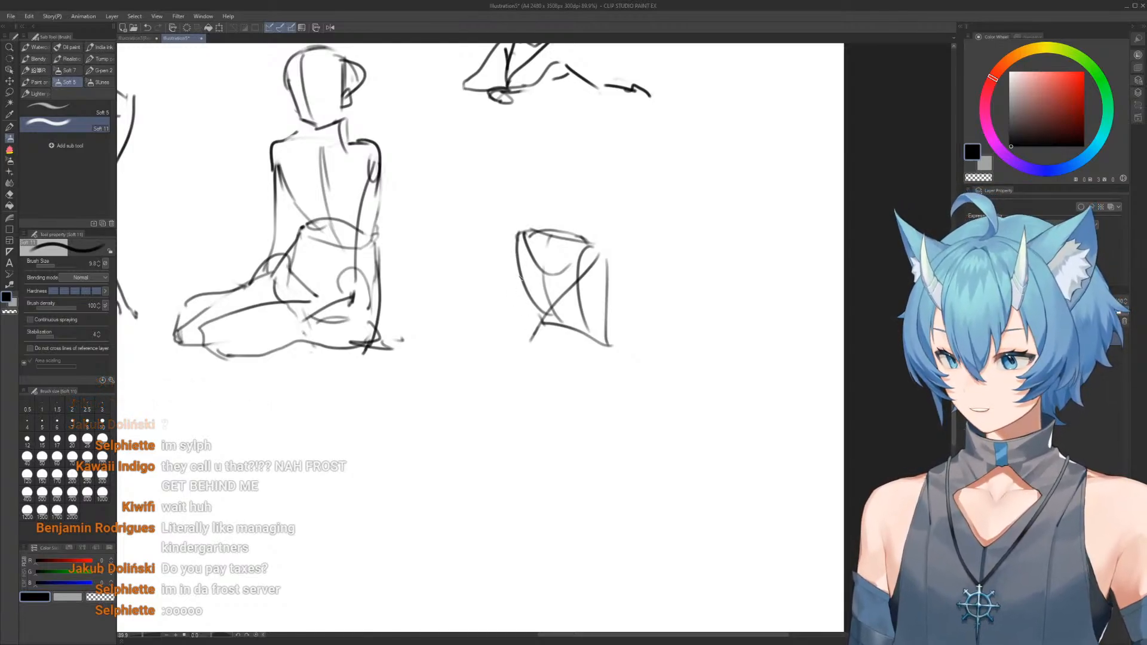
pyautogui.moveTo(512, 234)
pyautogui.mouseDown()
pyautogui.moveTo(530, 353)
pyautogui.moveTo(520, 413)
pyautogui.mouseUp()
pyautogui.moveTo(522, 346)
pyautogui.mouseDown()
pyautogui.moveTo(497, 440)
pyautogui.moveTo(512, 423)
pyautogui.moveTo(473, 454)
pyautogui.moveTo(497, 452)
pyautogui.moveTo(499, 425)
pyautogui.moveTo(471, 447)
pyautogui.mouseUp()
pyautogui.moveTo(472, 448); pyautogui.dragTo(492, 438)
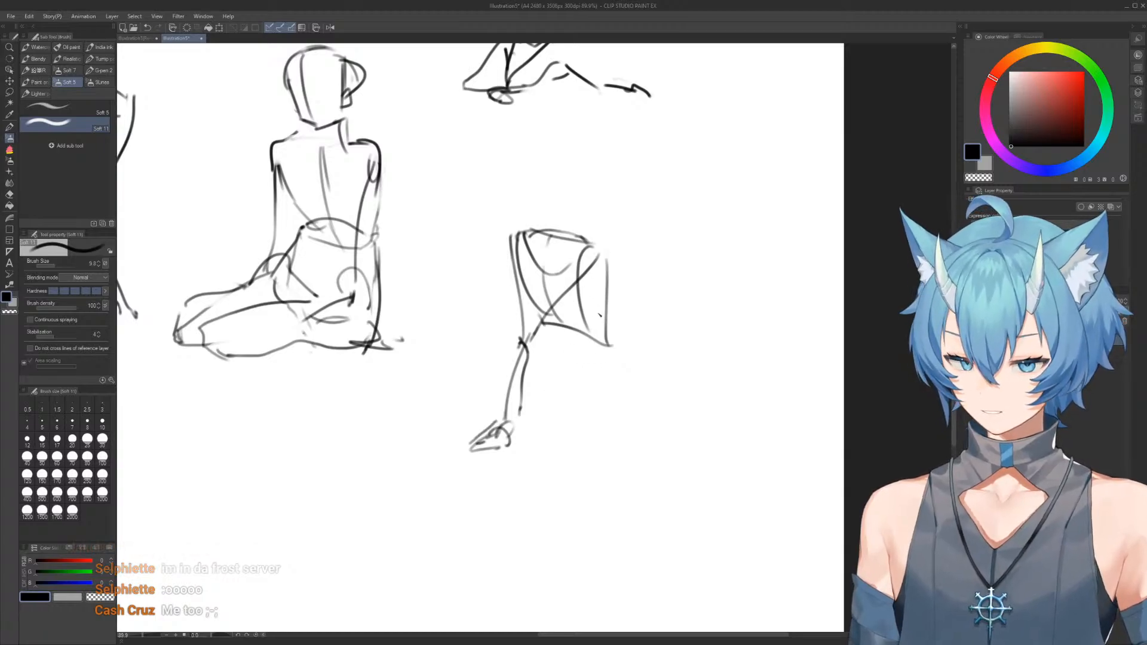
# Sketch the eleventh figure's waist curve and box-shaped pelvis below the torso, continuing the centre line
pyautogui.moveTo(559, 267)
pyautogui.mouseDown()
pyautogui.moveTo(571, 361)
pyautogui.moveTo(608, 356)
pyautogui.moveTo(589, 328)
pyautogui.moveTo(533, 352)
pyautogui.mouseUp()
pyautogui.moveTo(603, 339); pyautogui.dragTo(621, 382)
pyautogui.moveTo(534, 346)
pyautogui.mouseDown()
pyautogui.moveTo(552, 406)
pyautogui.moveTo(622, 392)
pyautogui.mouseUp()
# Draw the eleventh figure's kneeling legs, one thigh stretched to the side and the other folded with its lower leg trailing out
pyautogui.moveTo(537, 377)
pyautogui.mouseDown()
pyautogui.moveTo(485, 392)
pyautogui.moveTo(414, 437)
pyautogui.moveTo(418, 414)
pyautogui.moveTo(464, 400)
pyautogui.mouseUp()
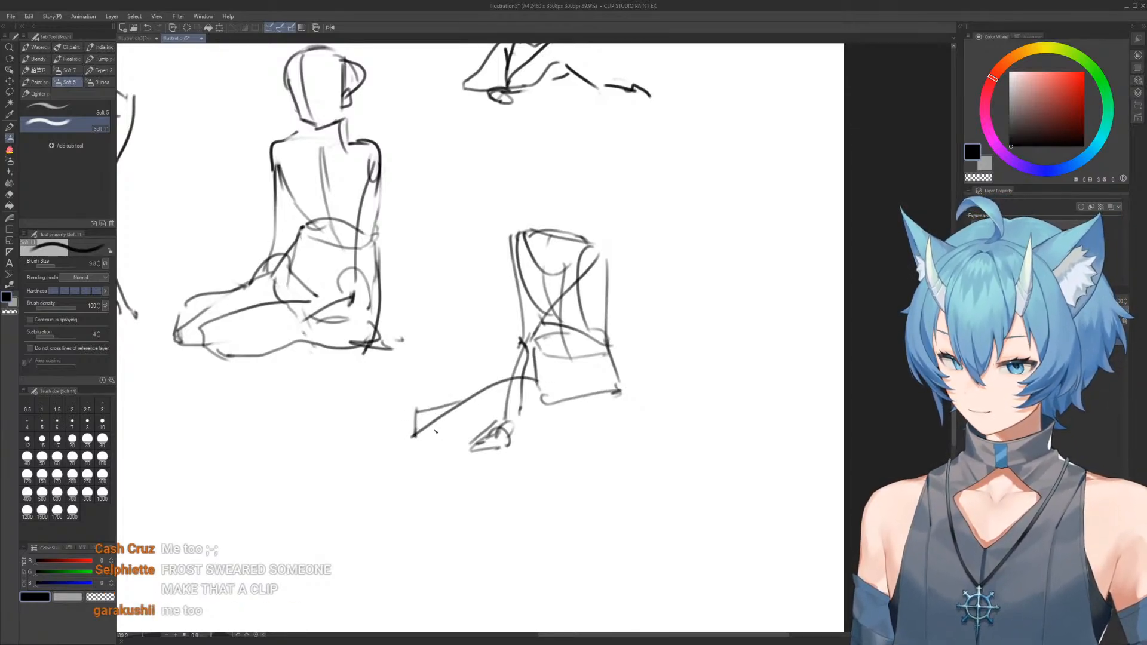
pyautogui.moveTo(416, 435); pyautogui.dragTo(476, 428)
pyautogui.moveTo(577, 453); pyautogui.dragTo(575, 394)
pyautogui.moveTo(581, 386)
pyautogui.mouseDown()
pyautogui.moveTo(601, 406)
pyautogui.moveTo(610, 444)
pyautogui.mouseUp()
pyautogui.moveTo(566, 441); pyautogui.dragTo(621, 446)
pyautogui.moveTo(619, 387)
pyautogui.mouseDown()
pyautogui.moveTo(625, 433)
pyautogui.moveTo(584, 446)
pyautogui.moveTo(650, 445)
pyautogui.moveTo(647, 425)
pyautogui.moveTo(681, 447)
pyautogui.moveTo(683, 432)
pyautogui.moveTo(730, 449)
pyautogui.mouseUp()
pyautogui.moveTo(691, 443); pyautogui.dragTo(729, 448)
# Draw the eleventh figure's neck and boxy head with a side plane and jaw above the shoulders
pyautogui.moveTo(553, 245); pyautogui.dragTo(540, 194)
pyautogui.moveTo(531, 173); pyautogui.dragTo(533, 217)
pyautogui.moveTo(517, 169)
pyautogui.mouseDown()
pyautogui.moveTo(529, 218)
pyautogui.moveTo(540, 180)
pyautogui.moveTo(559, 177)
pyautogui.moveTo(527, 177)
pyautogui.moveTo(556, 166)
pyautogui.moveTo(572, 165)
pyautogui.moveTo(585, 200)
pyautogui.moveTo(562, 219)
pyautogui.moveTo(541, 232)
pyautogui.mouseUp()
pyautogui.scroll(-4, 613, 206)
pyautogui.moveTo(609, 209); pyautogui.dragTo(697, 345)
pyautogui.scroll(2, 633, 191)
pyautogui.moveTo(646, 189); pyautogui.dragTo(579, 162)
pyautogui.scroll(-2, 684, 160)
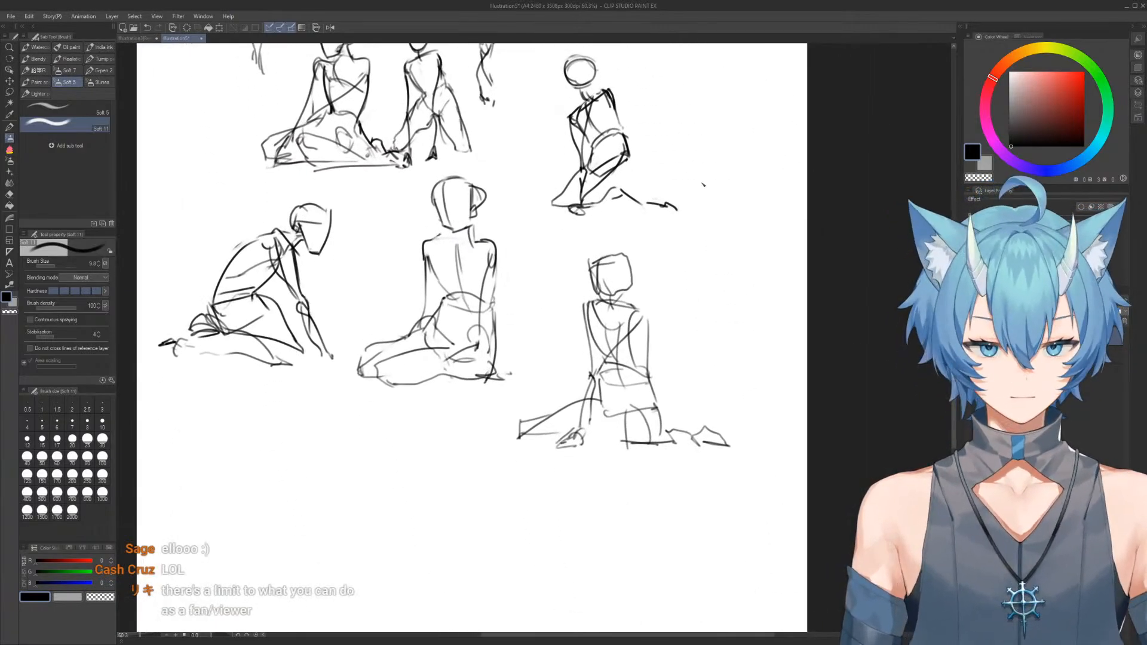
# Hide the finished figure sketches to get a blank page for a new figure
pyautogui.click(972, 337)
pyautogui.click(974, 321)
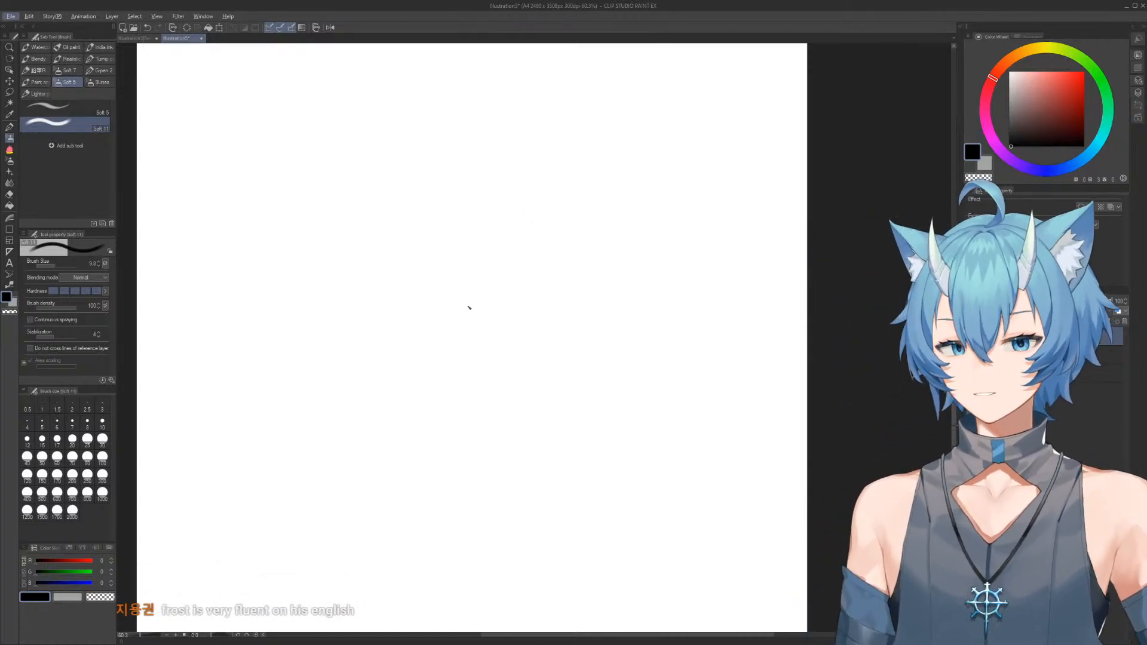
pyautogui.hotkey('alt', 'Tab')
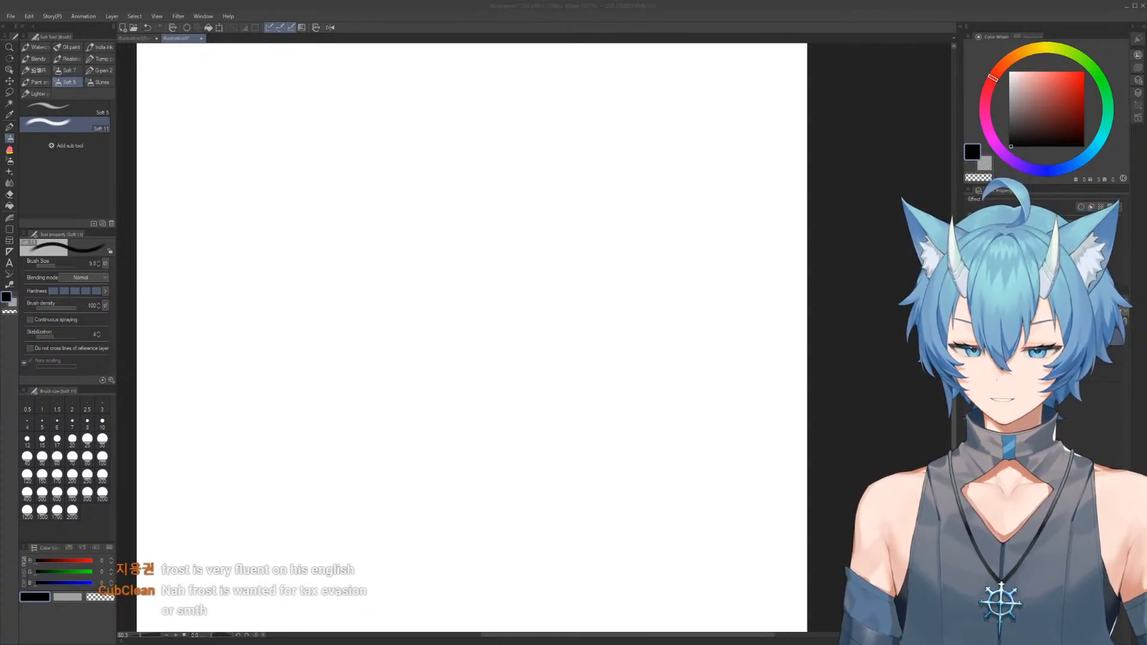
pyautogui.click(449, 199)
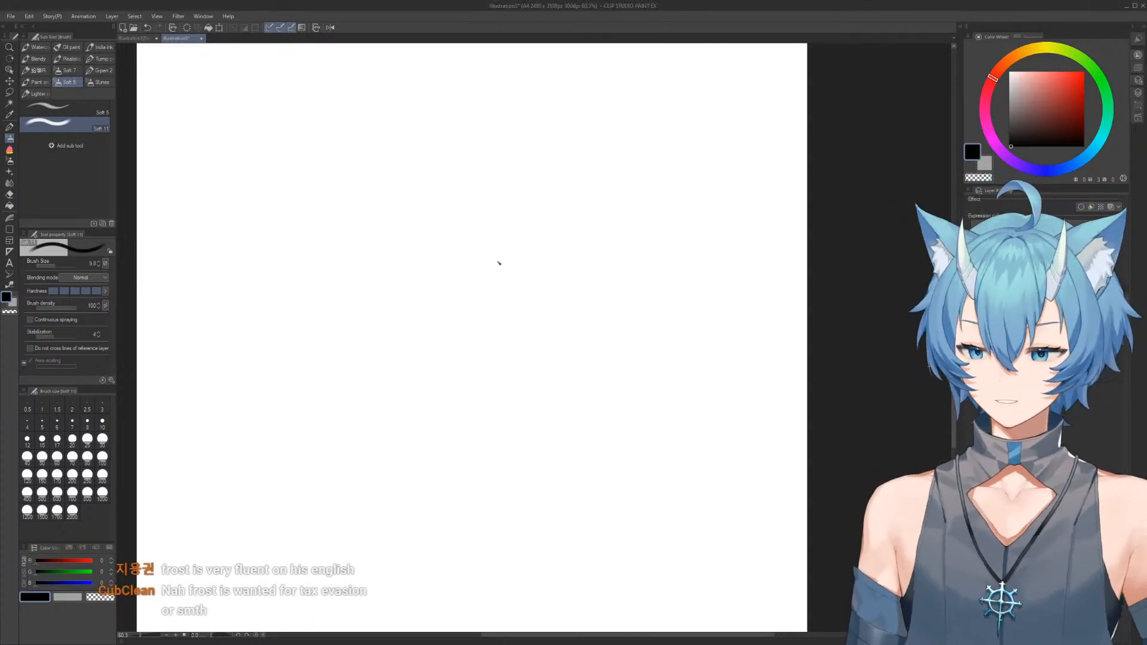
# Sketch a leaning ribcage with a rounded top, angled lower edge and diagonal centre line for a twelfth figure
pyautogui.moveTo(434, 269)
pyautogui.mouseDown()
pyautogui.moveTo(457, 207)
pyautogui.moveTo(480, 219)
pyautogui.moveTo(489, 184)
pyautogui.moveTo(526, 241)
pyautogui.mouseUp()
pyautogui.scroll(1, 478, 221)
pyautogui.press('e')
pyautogui.press('b')
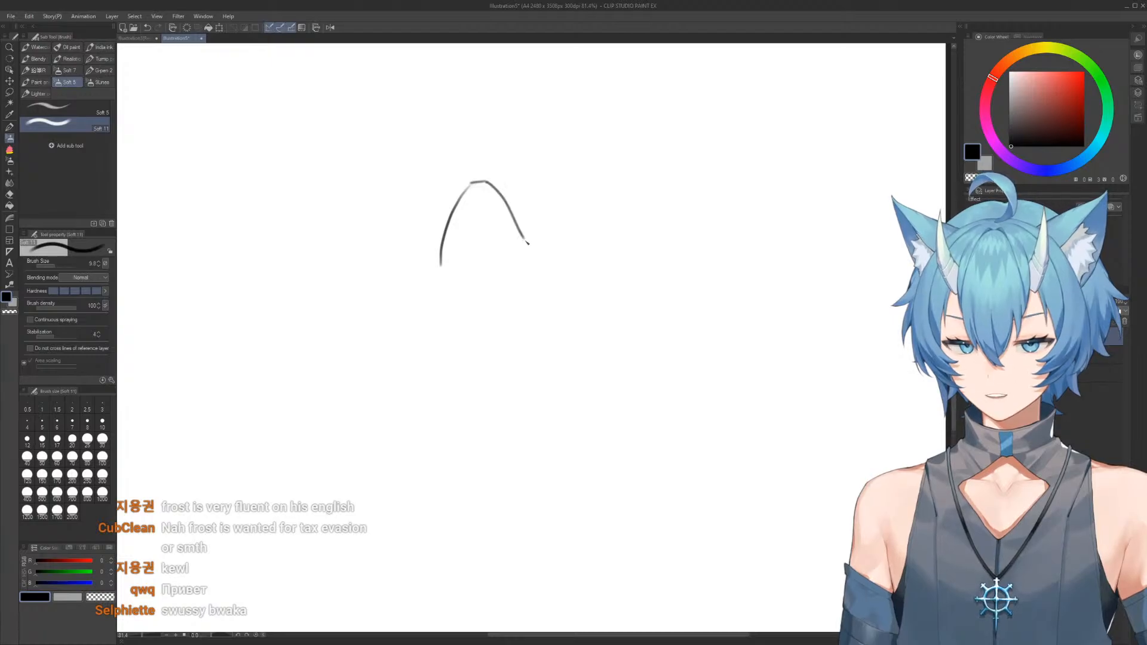
pyautogui.moveTo(442, 257)
pyautogui.mouseDown()
pyautogui.moveTo(462, 305)
pyautogui.moveTo(492, 245)
pyautogui.moveTo(519, 238)
pyautogui.moveTo(505, 196)
pyautogui.mouseUp()
pyautogui.press('e')
pyautogui.press('b')
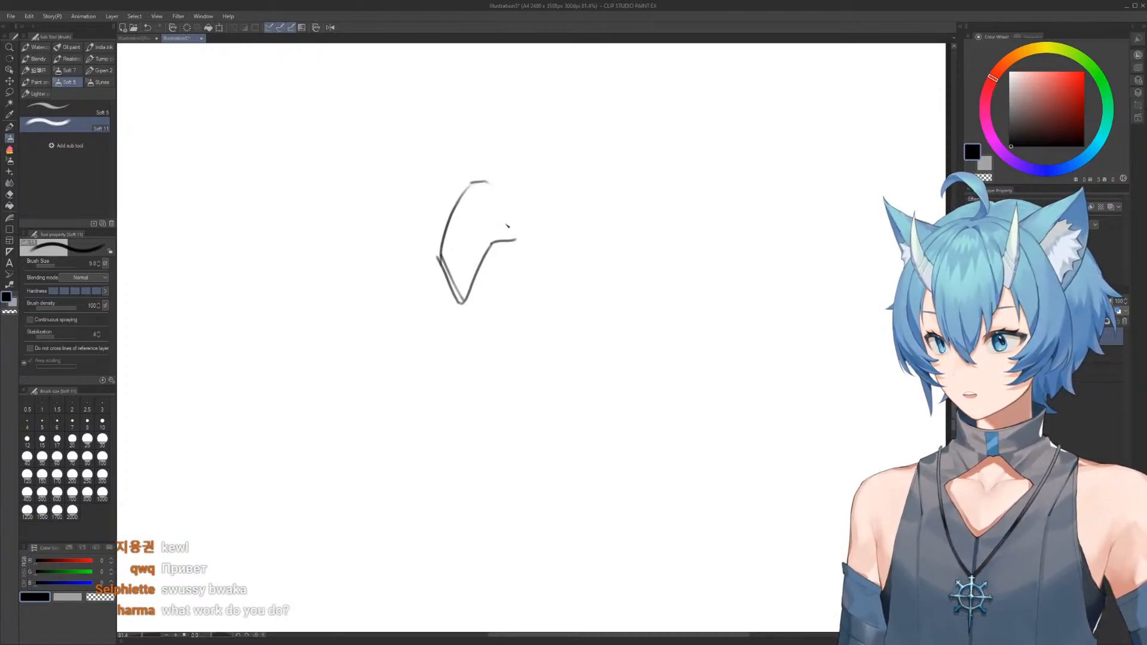
pyautogui.moveTo(488, 182); pyautogui.dragTo(517, 241)
pyautogui.moveTo(457, 220)
pyautogui.mouseDown()
pyautogui.moveTo(502, 306)
pyautogui.moveTo(507, 266)
pyautogui.moveTo(525, 268)
pyautogui.mouseUp()
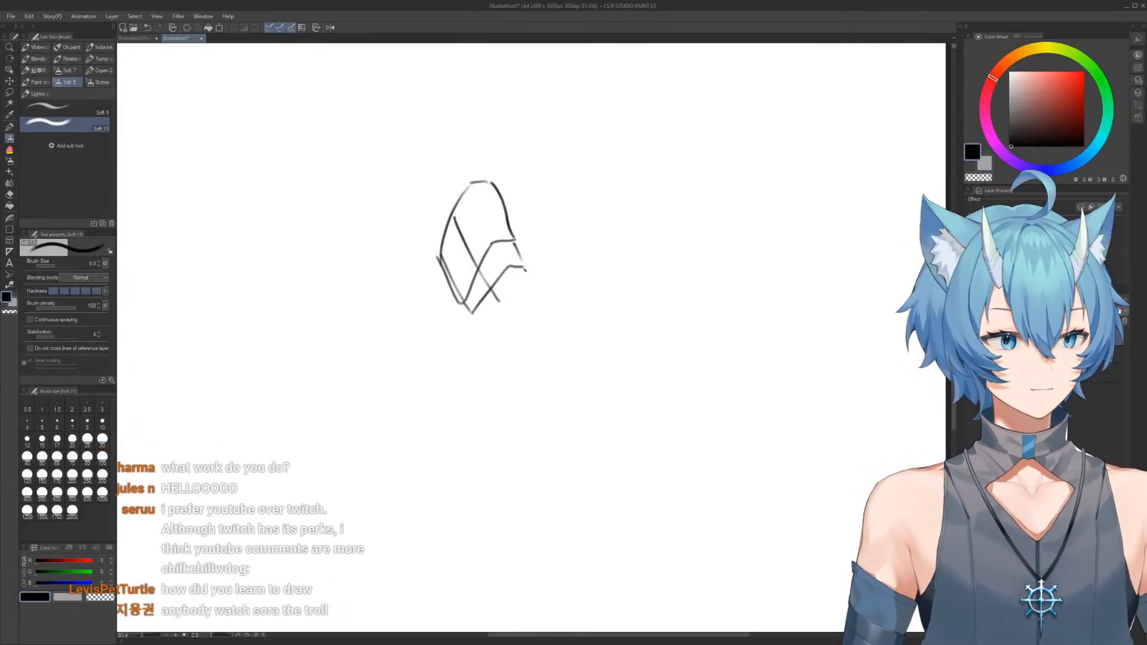
# Add the twelfth figure's waist and wedge-shaped pelvis below the ribcage, and the shoulder caps and neck base above
pyautogui.moveTo(538, 284); pyautogui.dragTo(552, 347)
pyautogui.moveTo(472, 311); pyautogui.dragTo(440, 360)
pyautogui.moveTo(486, 320)
pyautogui.mouseDown()
pyautogui.moveTo(510, 364)
pyautogui.moveTo(531, 310)
pyautogui.mouseUp()
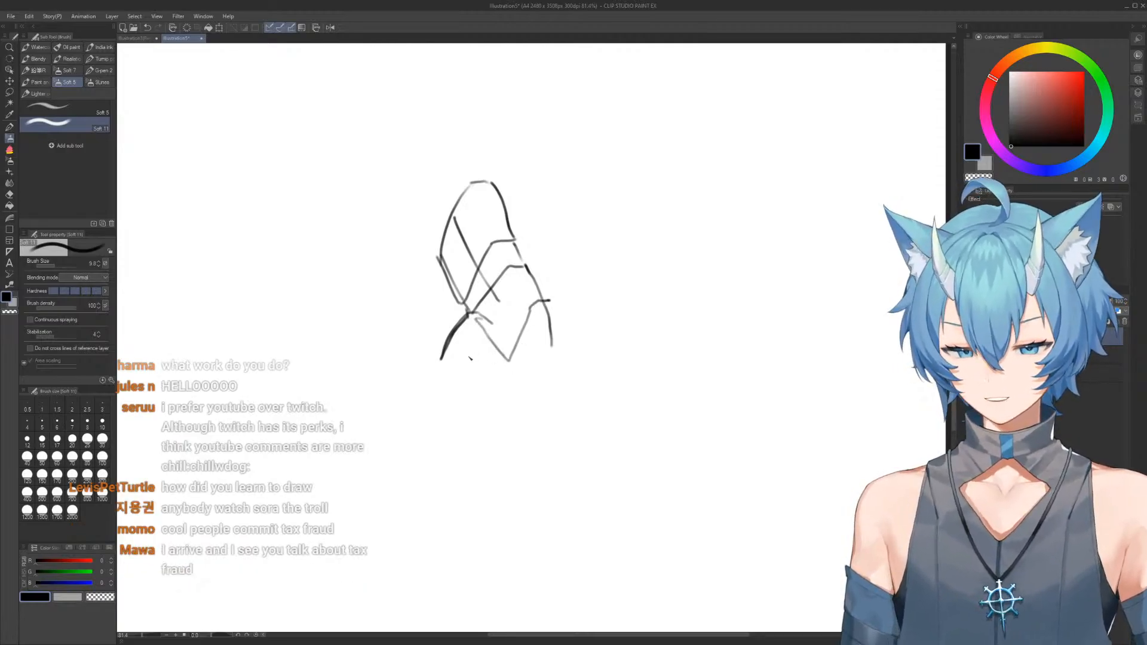
pyautogui.moveTo(442, 359); pyautogui.dragTo(553, 355)
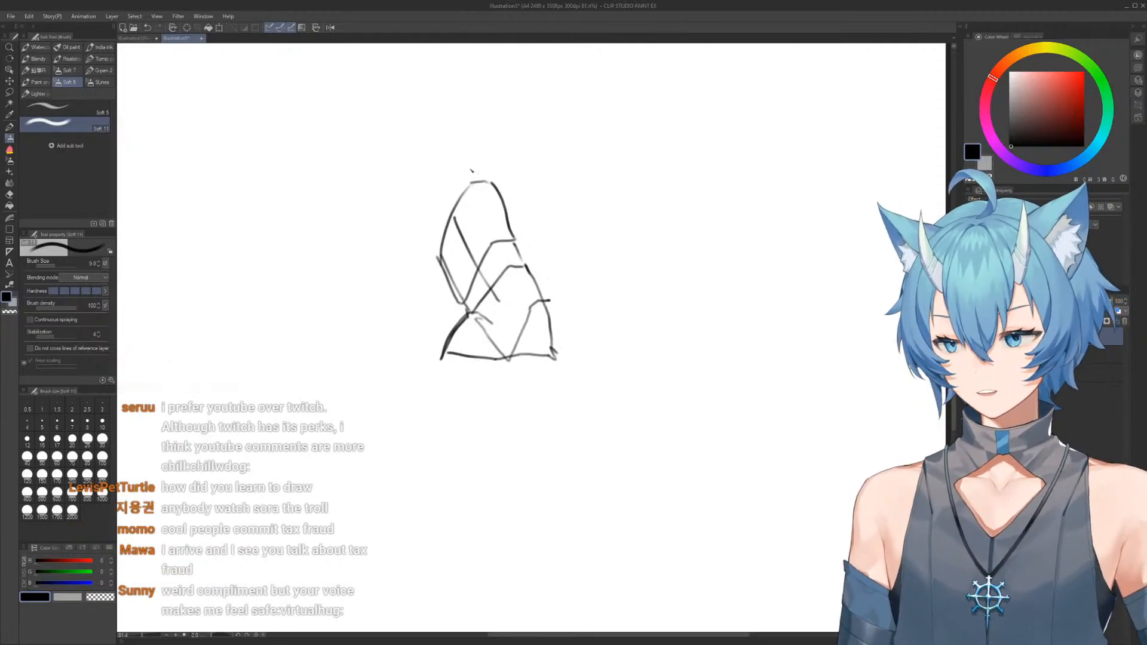
pyautogui.moveTo(477, 171)
pyautogui.mouseDown()
pyautogui.moveTo(499, 184)
pyautogui.moveTo(472, 161)
pyautogui.moveTo(500, 204)
pyautogui.moveTo(435, 233)
pyautogui.moveTo(445, 272)
pyautogui.mouseUp()
pyautogui.moveTo(447, 220)
pyautogui.mouseDown()
pyautogui.moveTo(440, 195)
pyautogui.moveTo(458, 185)
pyautogui.mouseUp()
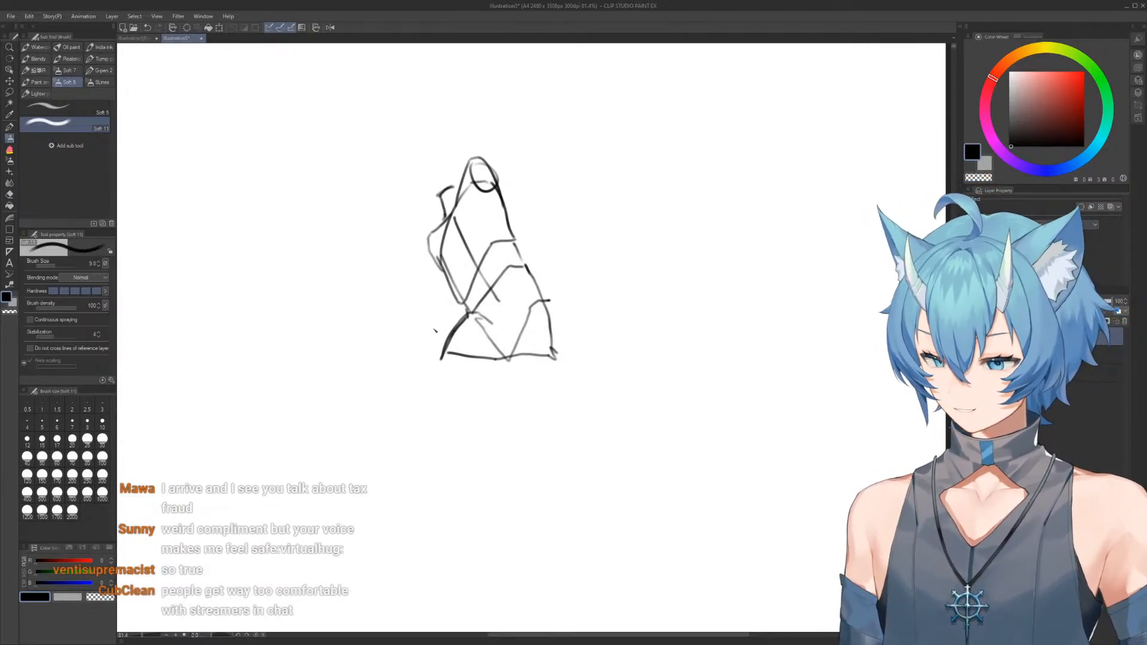
# Erase the overlapping hip line and draw the twelfth figure's bent front thigh down to the knee with contour curves
pyautogui.press('e')
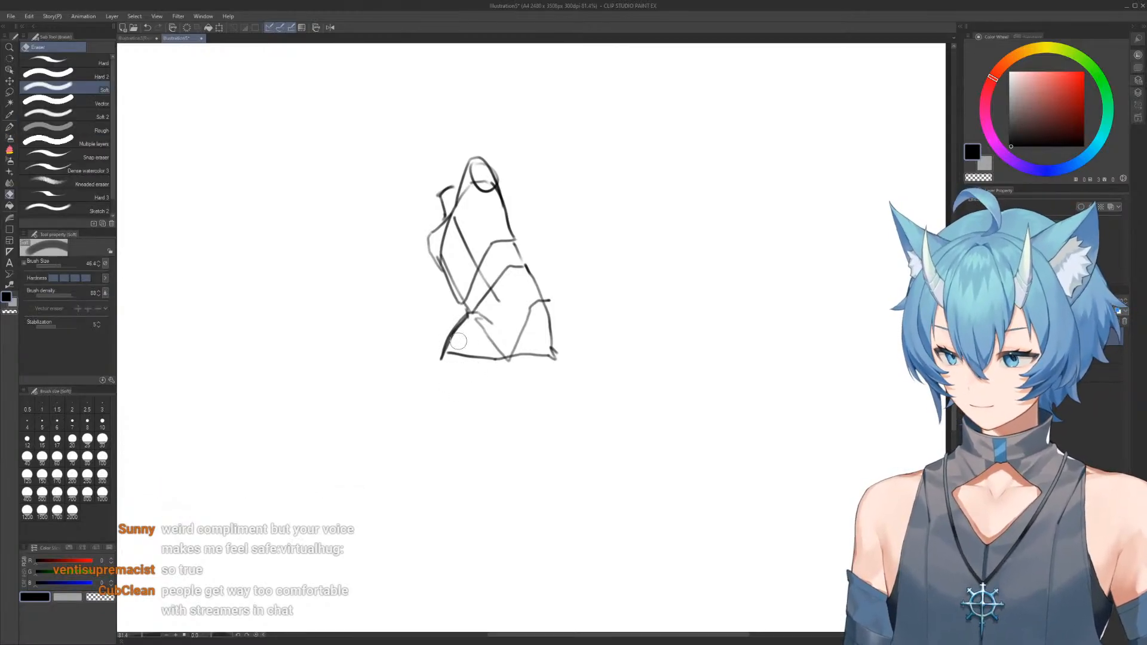
pyautogui.moveTo(457, 358)
pyautogui.mouseDown()
pyautogui.moveTo(501, 365)
pyautogui.moveTo(439, 440)
pyautogui.moveTo(410, 409)
pyautogui.moveTo(407, 437)
pyautogui.moveTo(431, 378)
pyautogui.moveTo(460, 408)
pyautogui.moveTo(440, 453)
pyautogui.moveTo(411, 460)
pyautogui.moveTo(411, 400)
pyautogui.moveTo(400, 467)
pyautogui.mouseUp()
pyautogui.press('b')
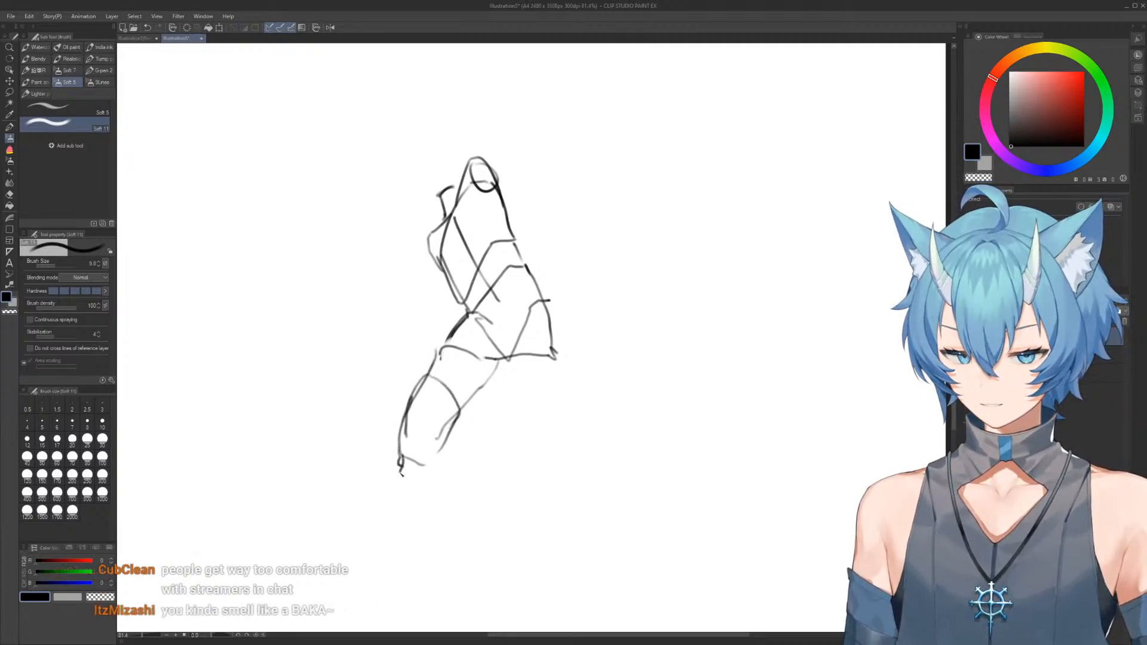
# Block in the twelfth figure's other leg stretching diagonally backward from the hip, with a knee line and lower leg
pyautogui.moveTo(515, 356); pyautogui.dragTo(558, 411)
pyautogui.moveTo(546, 303); pyautogui.dragTo(590, 395)
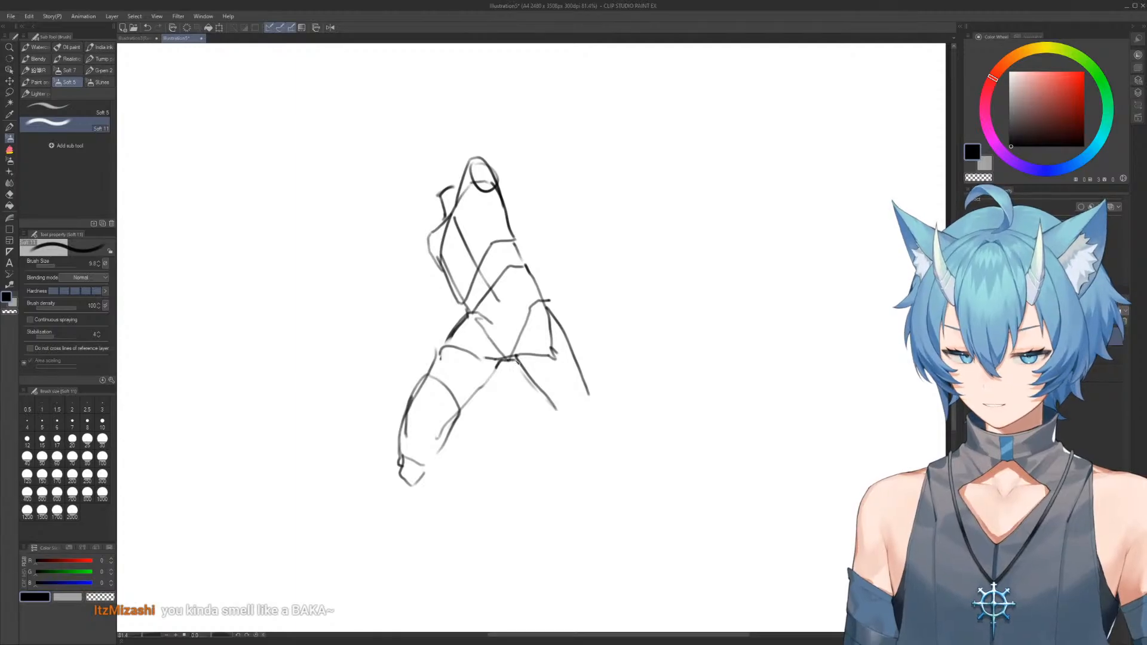
pyautogui.moveTo(518, 359)
pyautogui.mouseDown()
pyautogui.moveTo(570, 423)
pyautogui.moveTo(595, 398)
pyautogui.mouseUp()
pyautogui.moveTo(561, 336); pyautogui.dragTo(580, 363)
pyautogui.moveTo(588, 380); pyautogui.dragTo(628, 444)
pyautogui.moveTo(554, 410); pyautogui.dragTo(614, 475)
# Erase the stretched leg's rough knee and inner thigh lines and redraw them into a tapered lower leg
pyautogui.press('e')
pyautogui.moveTo(591, 384)
pyautogui.mouseDown()
pyautogui.moveTo(619, 431)
pyautogui.moveTo(598, 399)
pyautogui.mouseUp()
pyautogui.press('b')
pyautogui.press('e')
pyautogui.moveTo(532, 367); pyautogui.dragTo(555, 417)
pyautogui.press('b')
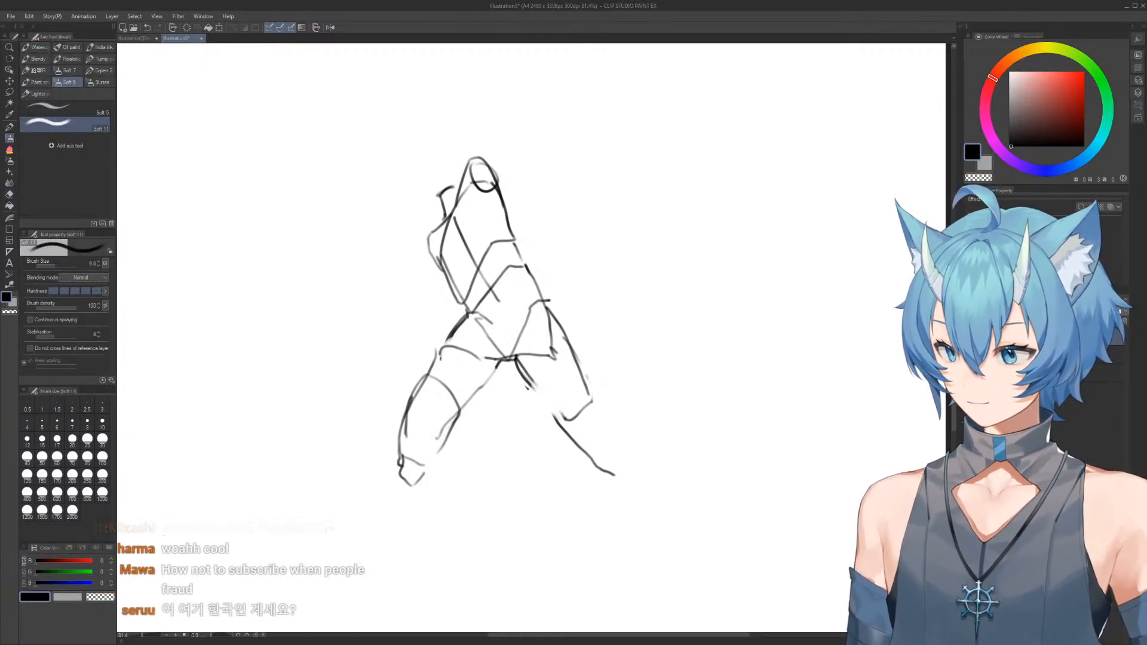
pyautogui.moveTo(531, 387); pyautogui.dragTo(615, 478)
pyautogui.moveTo(584, 378)
pyautogui.mouseDown()
pyautogui.moveTo(627, 452)
pyautogui.moveTo(616, 462)
pyautogui.moveTo(603, 386)
pyautogui.moveTo(609, 407)
pyautogui.mouseUp()
pyautogui.moveTo(609, 407); pyautogui.dragTo(599, 395)
# Draw the small foot tucked behind the twelfth figure's front knee and clean up its toe lines
pyautogui.moveTo(466, 358)
pyautogui.mouseDown()
pyautogui.moveTo(417, 375)
pyautogui.moveTo(430, 370)
pyautogui.moveTo(442, 327)
pyautogui.moveTo(432, 360)
pyautogui.moveTo(460, 321)
pyautogui.moveTo(471, 318)
pyautogui.moveTo(470, 344)
pyautogui.moveTo(483, 342)
pyautogui.mouseUp()
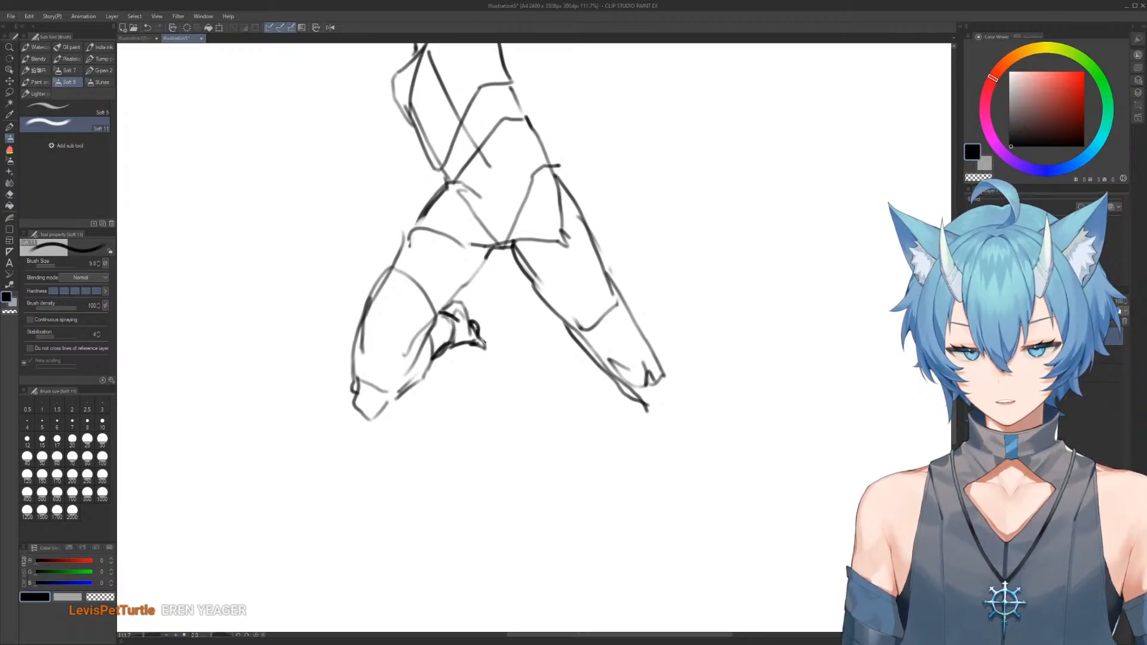
pyautogui.press('e')
pyautogui.moveTo(491, 351); pyautogui.dragTo(487, 335)
pyautogui.press('b')
pyautogui.moveTo(594, 317)
pyautogui.mouseDown()
pyautogui.moveTo(545, 271)
pyautogui.moveTo(517, 276)
pyautogui.moveTo(545, 364)
pyautogui.moveTo(546, 348)
pyautogui.mouseUp()
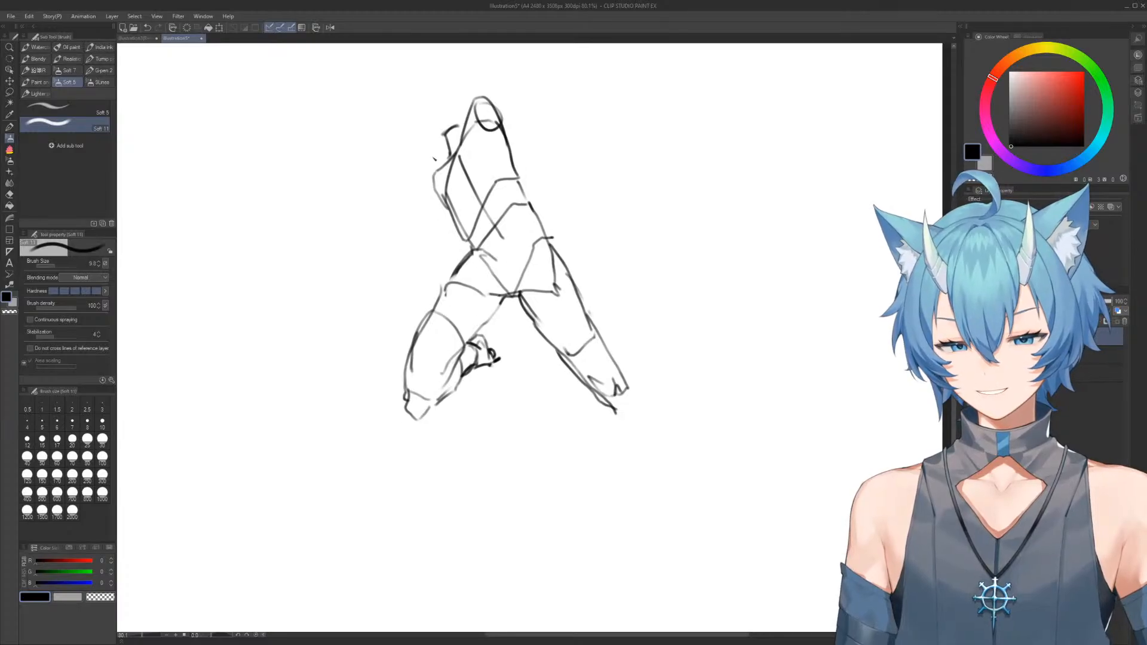
# Try an arm for the twelfth figure reaching outward from the shoulder past the front thigh to a splayed hand
pyautogui.press('e')
pyautogui.moveTo(435, 170); pyautogui.dragTo(451, 215)
pyautogui.press('b')
pyautogui.moveTo(432, 176)
pyautogui.mouseDown()
pyautogui.moveTo(429, 224)
pyautogui.moveTo(438, 195)
pyautogui.moveTo(427, 214)
pyautogui.moveTo(464, 217)
pyautogui.moveTo(445, 247)
pyautogui.mouseUp()
pyautogui.press('e')
pyautogui.press('b')
pyautogui.moveTo(439, 201); pyautogui.dragTo(428, 276)
pyautogui.moveTo(421, 235)
pyautogui.mouseDown()
pyautogui.moveTo(445, 243)
pyautogui.moveTo(408, 276)
pyautogui.moveTo(429, 288)
pyautogui.moveTo(378, 335)
pyautogui.mouseUp()
pyautogui.moveTo(412, 265)
pyautogui.mouseDown()
pyautogui.moveTo(355, 345)
pyautogui.moveTo(382, 366)
pyautogui.mouseUp()
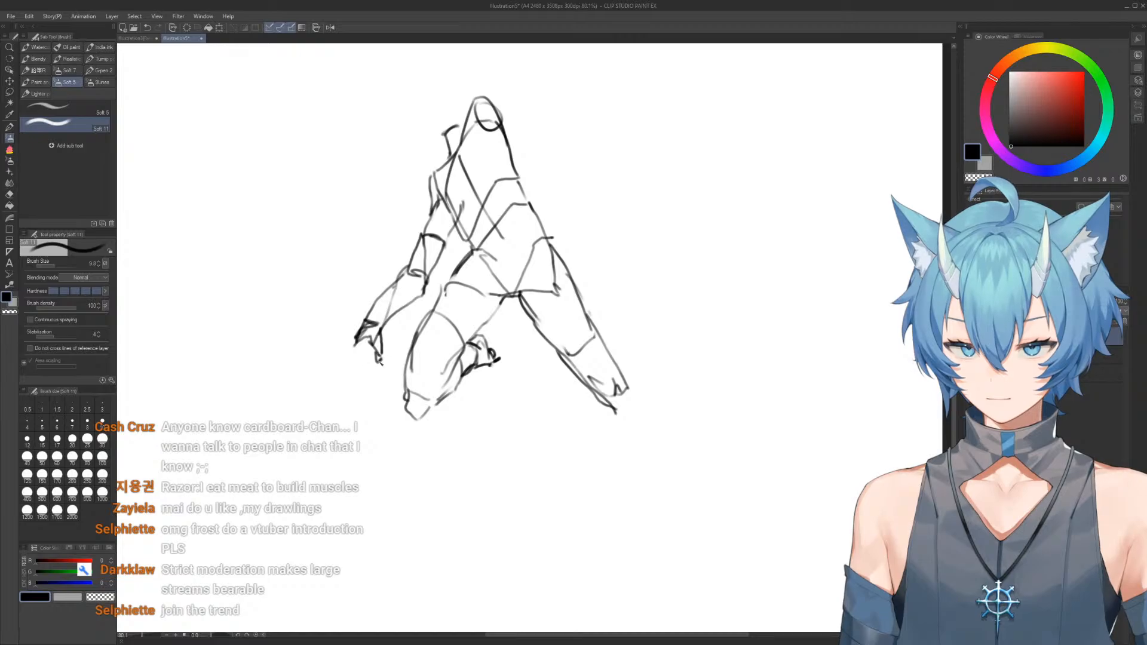
pyautogui.moveTo(361, 324)
pyautogui.mouseDown()
pyautogui.moveTo(343, 366)
pyautogui.moveTo(366, 339)
pyautogui.moveTo(343, 355)
pyautogui.moveTo(361, 323)
pyautogui.mouseUp()
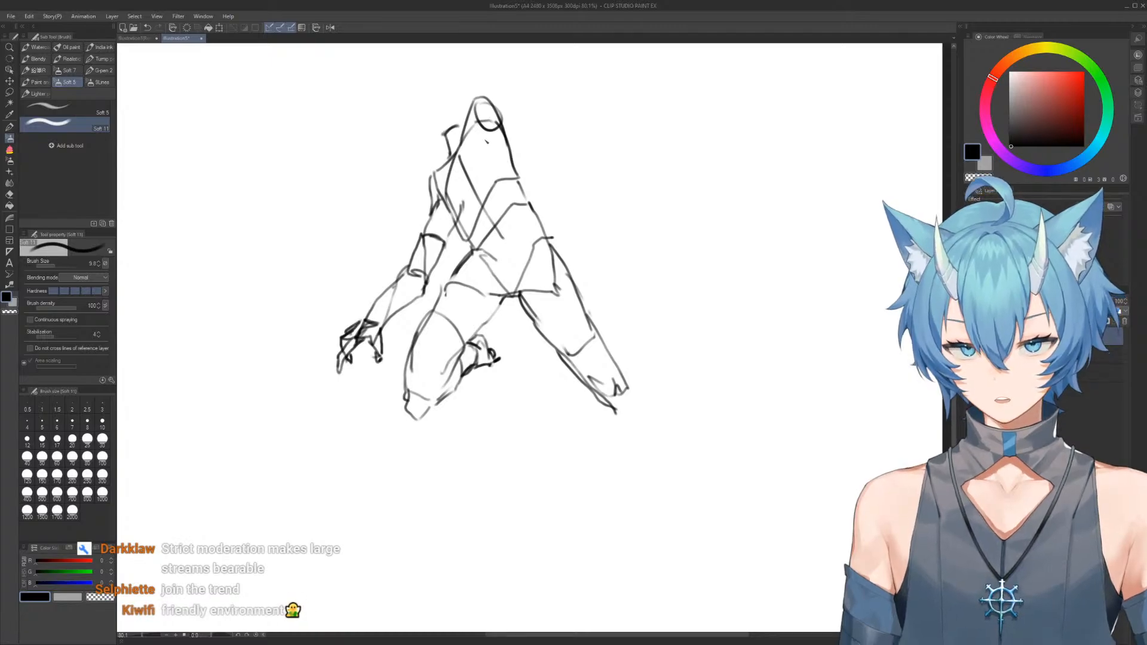
# Erase the outstretched arm and redraw the shoulder and upper arm hanging closer to the torso
pyautogui.scroll(-4, 502, 154)
pyautogui.scroll(3, 488, 155)
pyautogui.moveTo(515, 229); pyautogui.dragTo(513, 224)
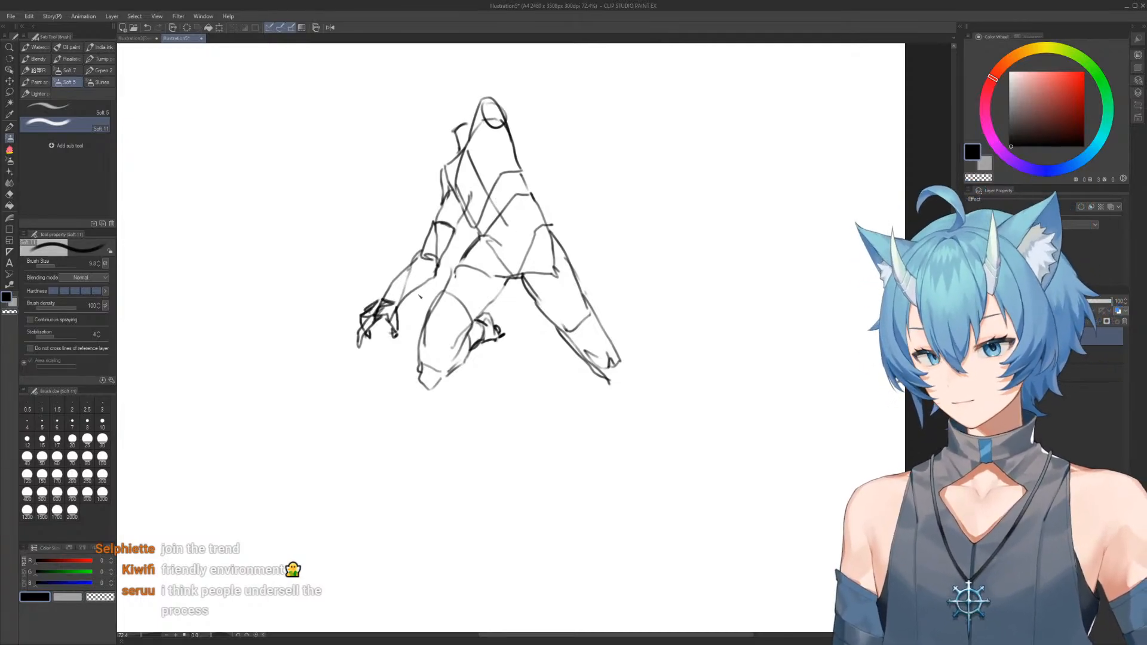
pyautogui.press('e')
pyautogui.moveTo(367, 299)
pyautogui.mouseDown()
pyautogui.moveTo(381, 330)
pyautogui.moveTo(399, 279)
pyautogui.moveTo(386, 300)
pyautogui.moveTo(445, 249)
pyautogui.moveTo(435, 173)
pyautogui.moveTo(446, 230)
pyautogui.mouseUp()
pyautogui.press('b')
pyautogui.press('e')
pyautogui.press('b')
pyautogui.moveTo(439, 187)
pyautogui.mouseDown()
pyautogui.moveTo(442, 220)
pyautogui.moveTo(464, 209)
pyautogui.mouseUp()
pyautogui.moveTo(444, 167); pyautogui.dragTo(454, 157)
# Redraw the elbow and forearm so the arm comes down beside the front thigh
pyautogui.press('e')
pyautogui.moveTo(461, 207)
pyautogui.mouseDown()
pyautogui.moveTo(442, 238)
pyautogui.moveTo(441, 213)
pyautogui.moveTo(458, 255)
pyautogui.moveTo(432, 257)
pyautogui.moveTo(457, 245)
pyautogui.moveTo(424, 277)
pyautogui.moveTo(405, 353)
pyautogui.mouseUp()
pyautogui.press('b')
pyautogui.press('e')
pyautogui.press('b')
pyautogui.press('e')
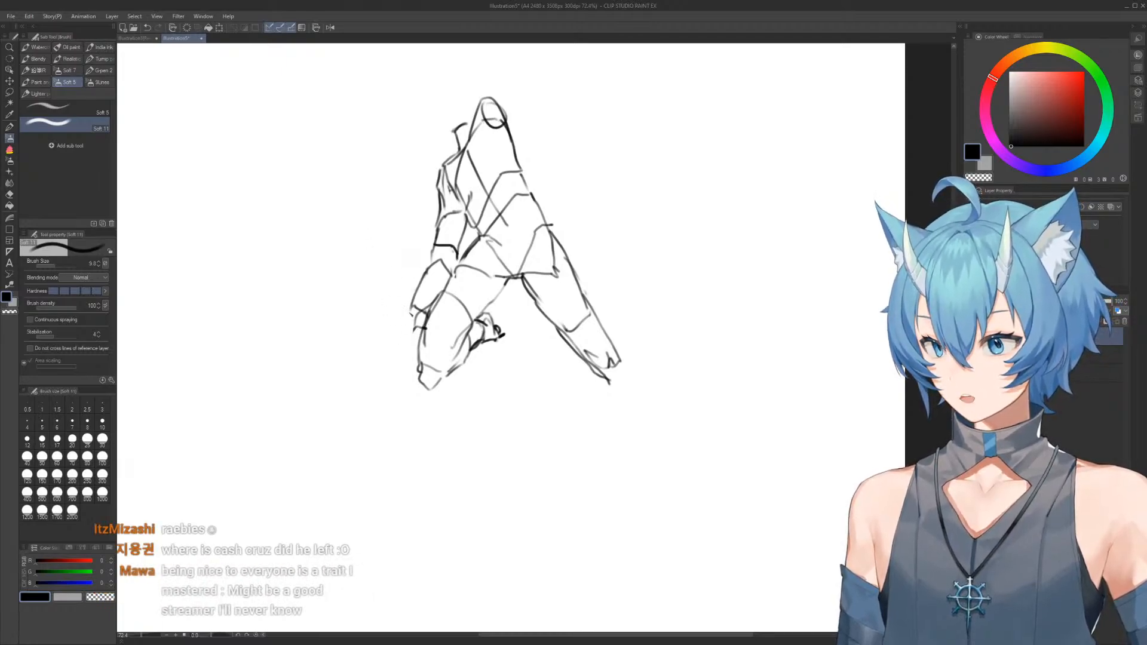
# Rework the wrist and draw the hand resting against the front knee
pyautogui.press('e')
pyautogui.moveTo(417, 305)
pyautogui.mouseDown()
pyautogui.moveTo(418, 293)
pyautogui.moveTo(410, 353)
pyautogui.mouseUp()
pyautogui.press('b')
pyautogui.press('e')
pyautogui.press('b')
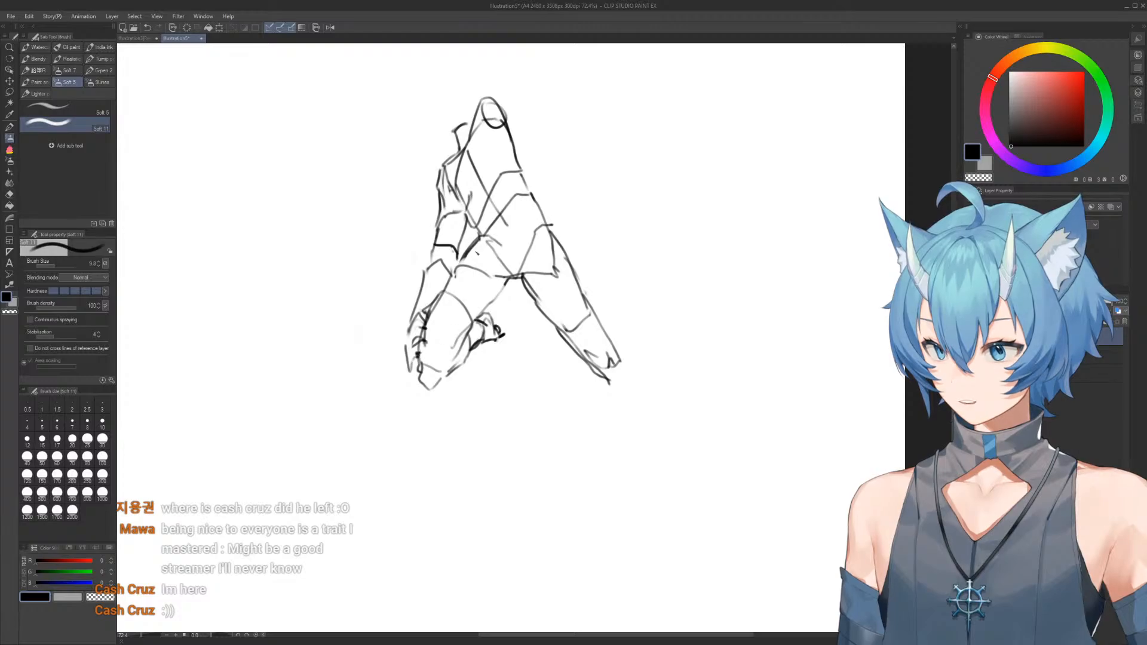
# Erase the twelfth figure's pointed shoulder cap and rough in a wider curve for the raised shoulder
pyautogui.moveTo(503, 167); pyautogui.dragTo(535, 258)
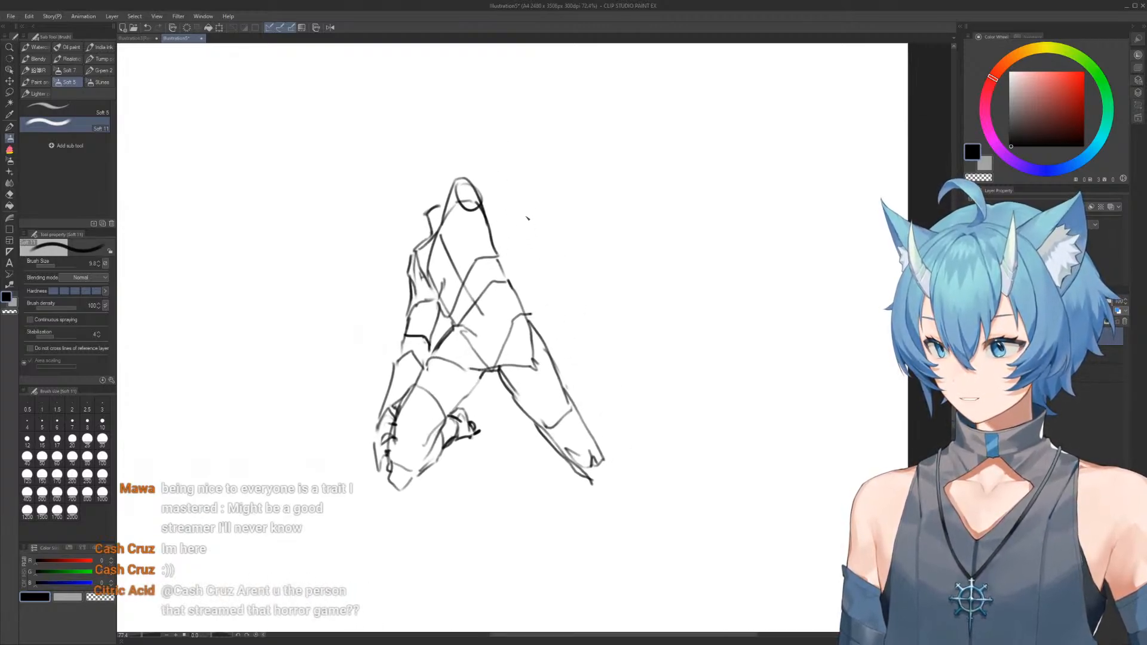
pyautogui.press('e')
pyautogui.moveTo(456, 182)
pyautogui.mouseDown()
pyautogui.moveTo(449, 204)
pyautogui.moveTo(478, 190)
pyautogui.moveTo(479, 217)
pyautogui.moveTo(477, 180)
pyautogui.mouseUp()
pyautogui.press('b')
pyautogui.moveTo(450, 223)
pyautogui.mouseDown()
pyautogui.moveTo(479, 179)
pyautogui.moveTo(493, 183)
pyautogui.moveTo(493, 229)
pyautogui.moveTo(494, 188)
pyautogui.moveTo(545, 201)
pyautogui.mouseUp()
pyautogui.press('e')
pyautogui.press('b')
pyautogui.press('e')
pyautogui.press('b')
pyautogui.press('e')
pyautogui.moveTo(471, 190)
pyautogui.mouseDown()
pyautogui.moveTo(500, 212)
pyautogui.moveTo(490, 184)
pyautogui.mouseUp()
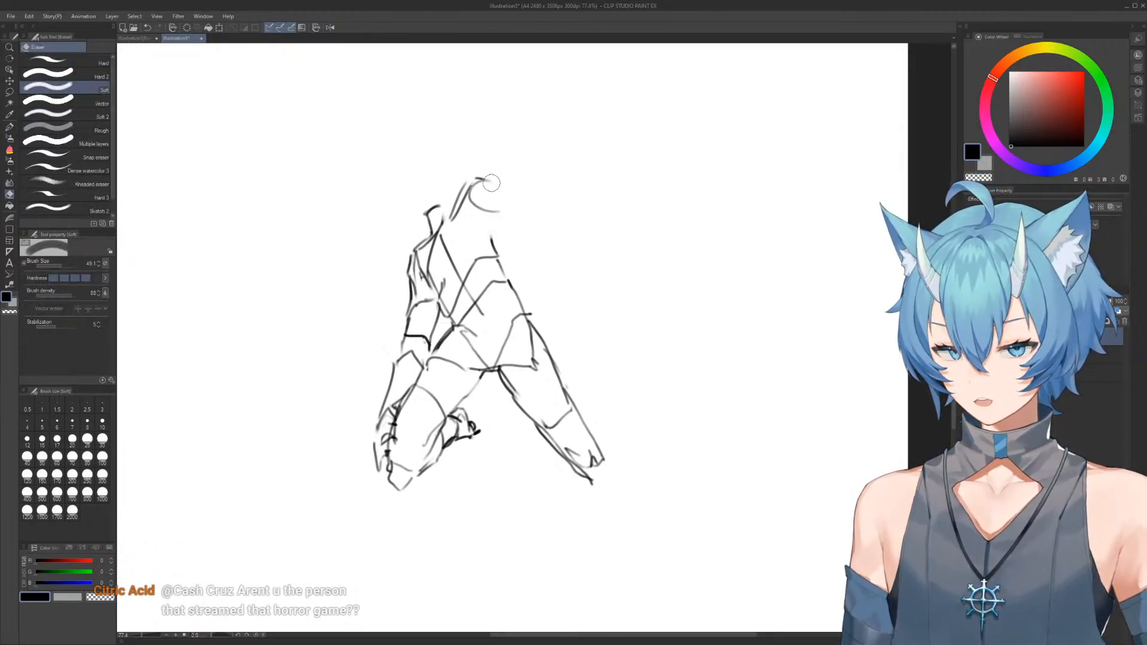
# Reshape the raised shoulder into a narrow oval and join it to the side of the ribcage
pyautogui.press('b')
pyautogui.press('e')
pyautogui.moveTo(475, 162)
pyautogui.mouseDown()
pyautogui.moveTo(462, 202)
pyautogui.moveTo(485, 180)
pyautogui.mouseUp()
pyautogui.press('b')
pyautogui.moveTo(445, 230)
pyautogui.mouseDown()
pyautogui.moveTo(486, 187)
pyautogui.moveTo(492, 203)
pyautogui.moveTo(476, 176)
pyautogui.moveTo(500, 242)
pyautogui.moveTo(502, 203)
pyautogui.moveTo(496, 251)
pyautogui.mouseUp()
pyautogui.press('e')
pyautogui.press('b')
# Tidy the twelfth figure's neck and shoulder line and sketch a tilted boxy head above it
pyautogui.press('e')
pyautogui.moveTo(419, 224)
pyautogui.mouseDown()
pyautogui.moveTo(429, 203)
pyautogui.moveTo(449, 200)
pyautogui.moveTo(430, 234)
pyautogui.mouseUp()
pyautogui.press('b')
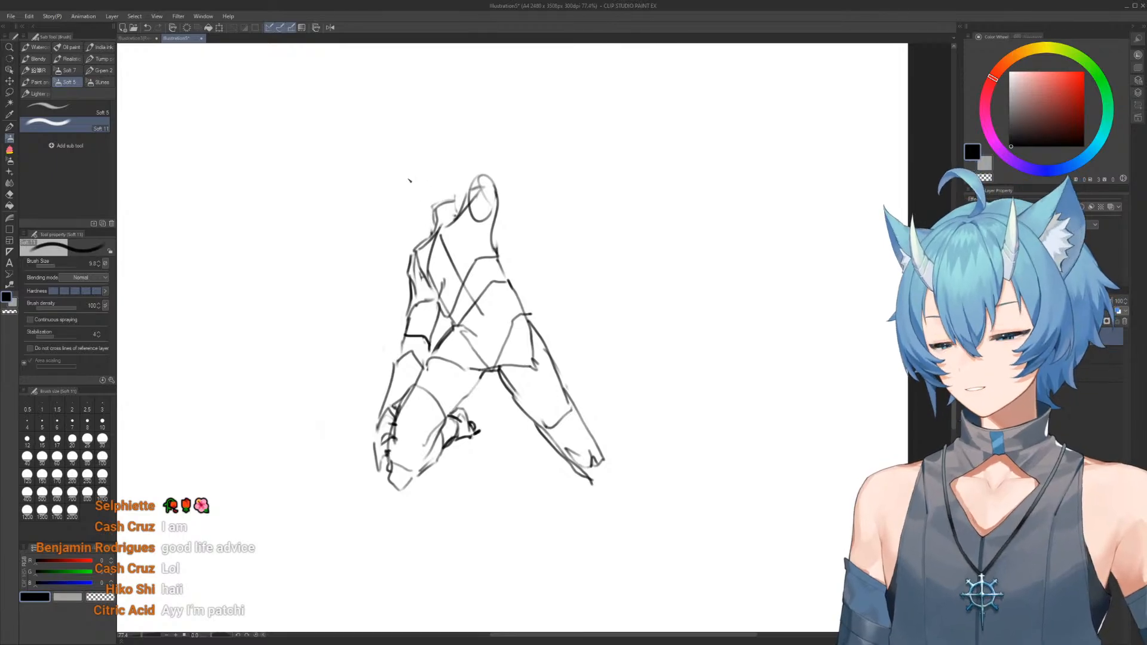
pyautogui.moveTo(409, 180)
pyautogui.mouseDown()
pyautogui.moveTo(431, 214)
pyautogui.moveTo(452, 203)
pyautogui.mouseUp()
pyautogui.moveTo(402, 167); pyautogui.dragTo(429, 152)
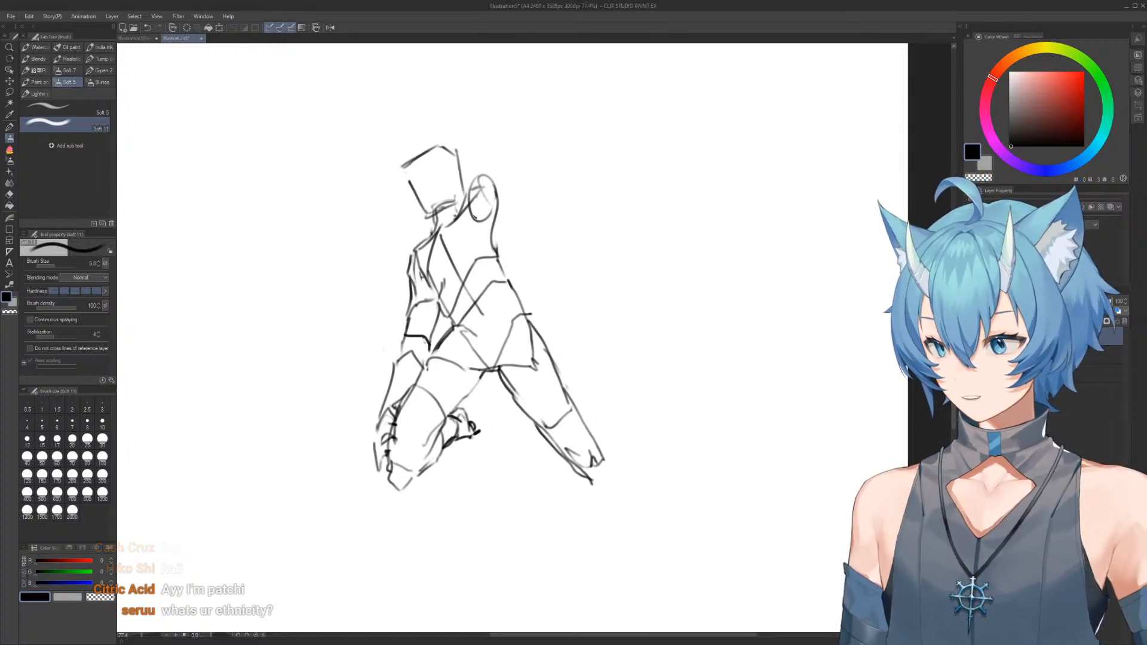
# Draw the twelfth figure's raised arm extending straight up from the shoulder, with an elbow curve and a squared-off end
pyautogui.moveTo(513, 170); pyautogui.dragTo(522, 194)
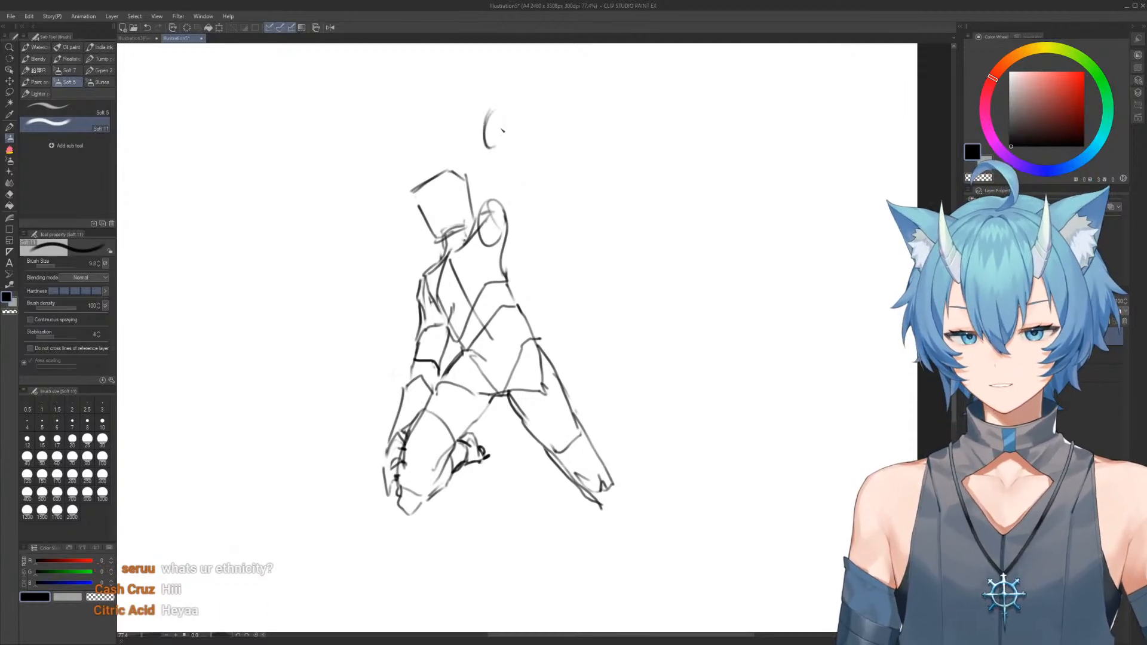
pyautogui.moveTo(496, 111)
pyautogui.mouseDown()
pyautogui.moveTo(514, 221)
pyautogui.moveTo(500, 259)
pyautogui.mouseUp()
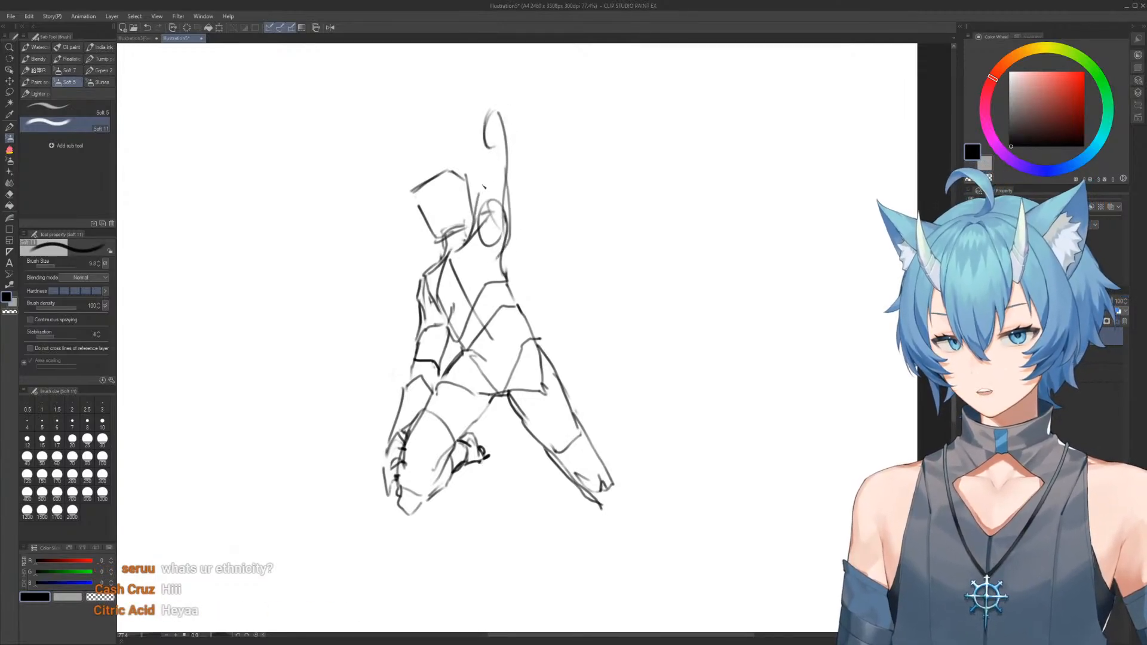
pyautogui.moveTo(480, 193)
pyautogui.mouseDown()
pyautogui.moveTo(486, 108)
pyautogui.moveTo(491, 122)
pyautogui.moveTo(489, 112)
pyautogui.moveTo(518, 118)
pyautogui.moveTo(482, 125)
pyautogui.mouseUp()
pyautogui.press('e')
pyautogui.press('b')
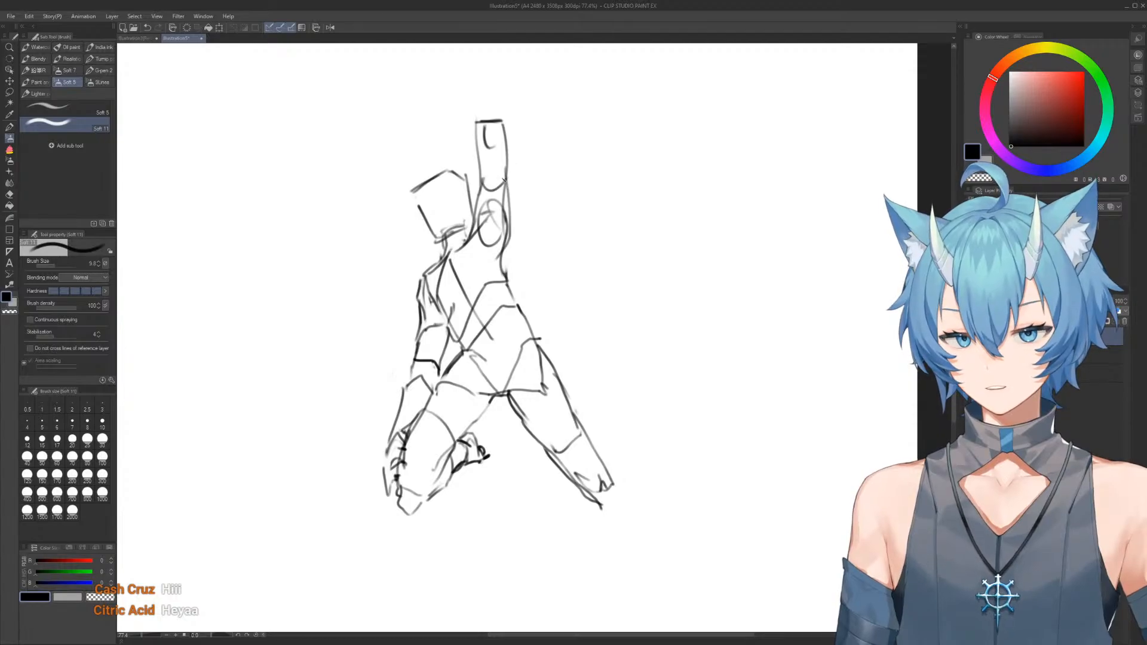
pyautogui.press('e')
pyautogui.moveTo(509, 207)
pyautogui.mouseDown()
pyautogui.moveTo(503, 263)
pyautogui.moveTo(508, 253)
pyautogui.mouseUp()
pyautogui.press('b')
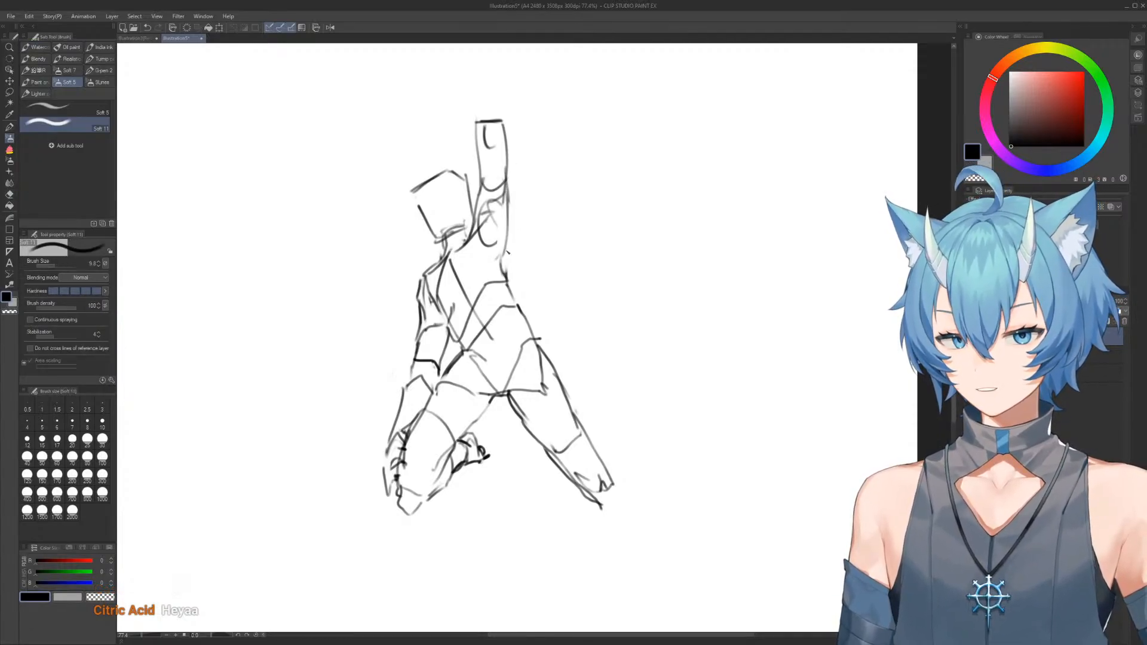
# Erase the overlapping torso construction lines and redraw the chest edge and the line below the raised arm's armpit
pyautogui.press('e')
pyautogui.moveTo(510, 206)
pyautogui.mouseDown()
pyautogui.moveTo(502, 254)
pyautogui.moveTo(507, 222)
pyautogui.moveTo(518, 312)
pyautogui.mouseUp()
pyautogui.press('b')
pyautogui.press('e')
pyautogui.moveTo(443, 314)
pyautogui.mouseDown()
pyautogui.moveTo(456, 341)
pyautogui.moveTo(461, 325)
pyautogui.moveTo(419, 236)
pyautogui.moveTo(432, 303)
pyautogui.mouseUp()
pyautogui.press('b')
pyautogui.press('e')
pyautogui.press('b')
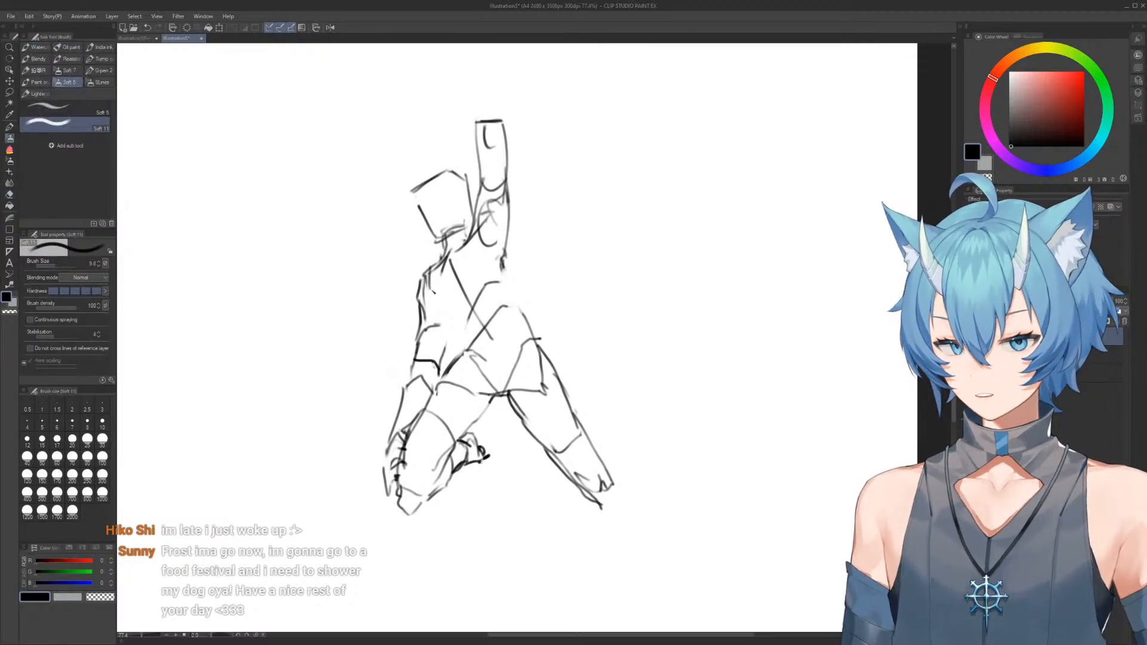
pyautogui.press('e')
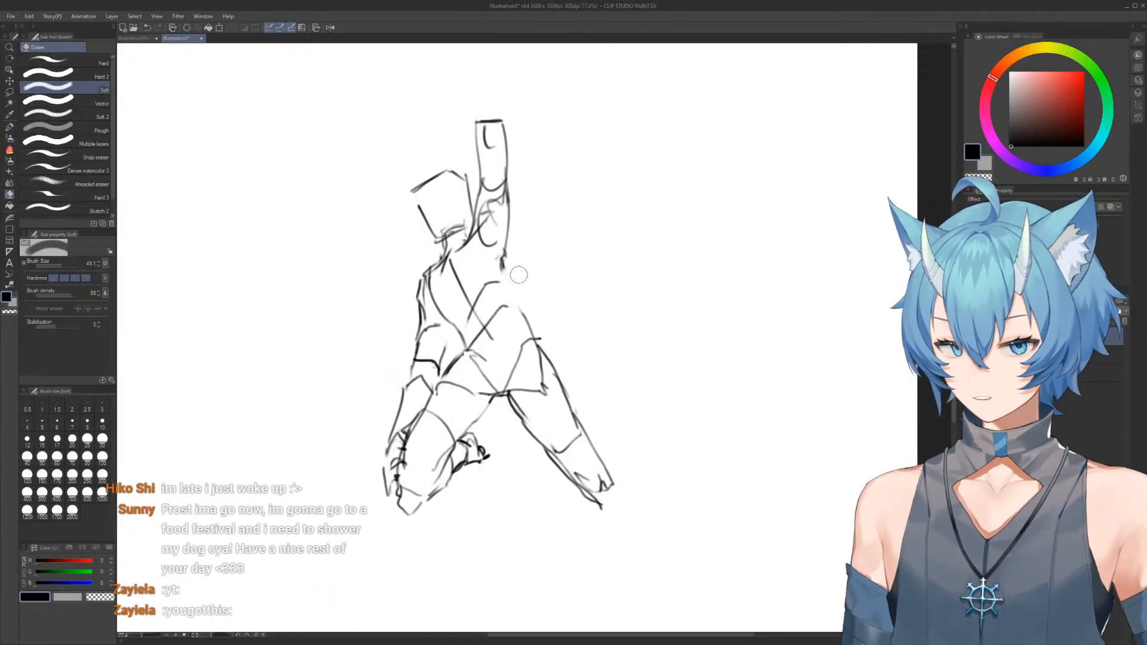
pyautogui.press('b')
pyautogui.press('e')
pyautogui.press('b')
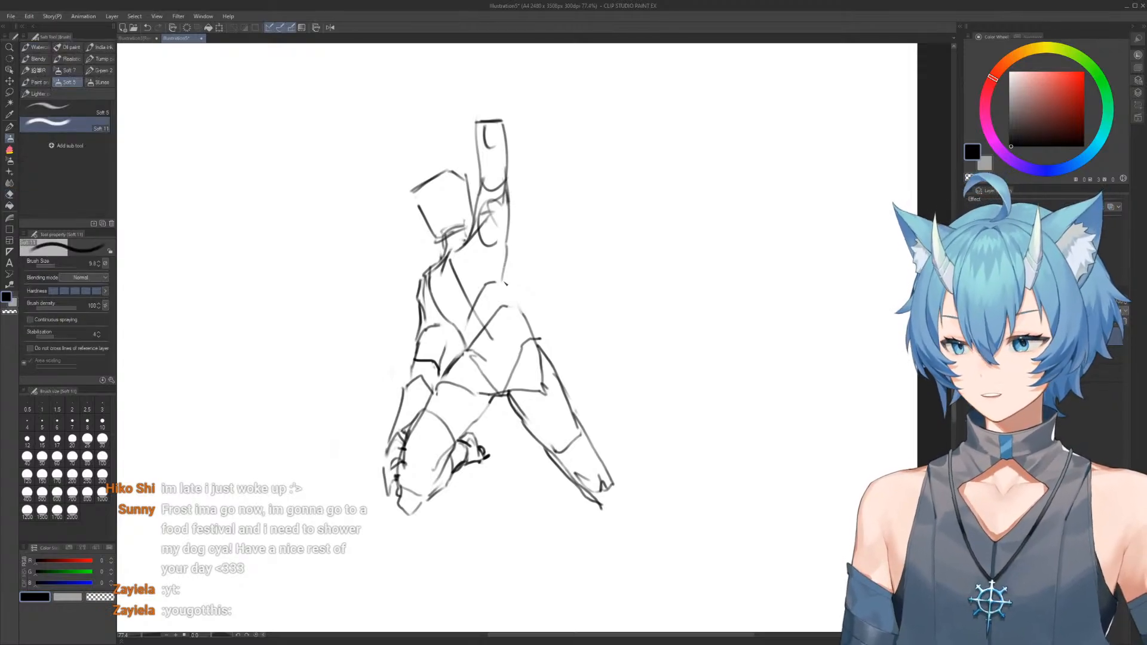
# Erase the rough back edge of the torso and redraw it as one smooth contour from armpit to hip
pyautogui.press('e')
pyautogui.moveTo(496, 267); pyautogui.dragTo(578, 383)
pyautogui.press('b')
pyautogui.press('e')
pyautogui.moveTo(514, 295); pyautogui.dragTo(559, 361)
pyautogui.press('b')
pyautogui.moveTo(505, 275); pyautogui.dragTo(556, 371)
# Replace the boxy head with a round head marked with a centre line, brow line and jaw curve
pyautogui.press('e')
pyautogui.moveTo(442, 236)
pyautogui.mouseDown()
pyautogui.moveTo(426, 181)
pyautogui.moveTo(463, 197)
pyautogui.moveTo(469, 175)
pyautogui.moveTo(473, 191)
pyautogui.mouseUp()
pyautogui.press('b')
pyautogui.moveTo(430, 179)
pyautogui.mouseDown()
pyautogui.moveTo(472, 214)
pyautogui.moveTo(457, 227)
pyautogui.moveTo(476, 172)
pyautogui.mouseUp()
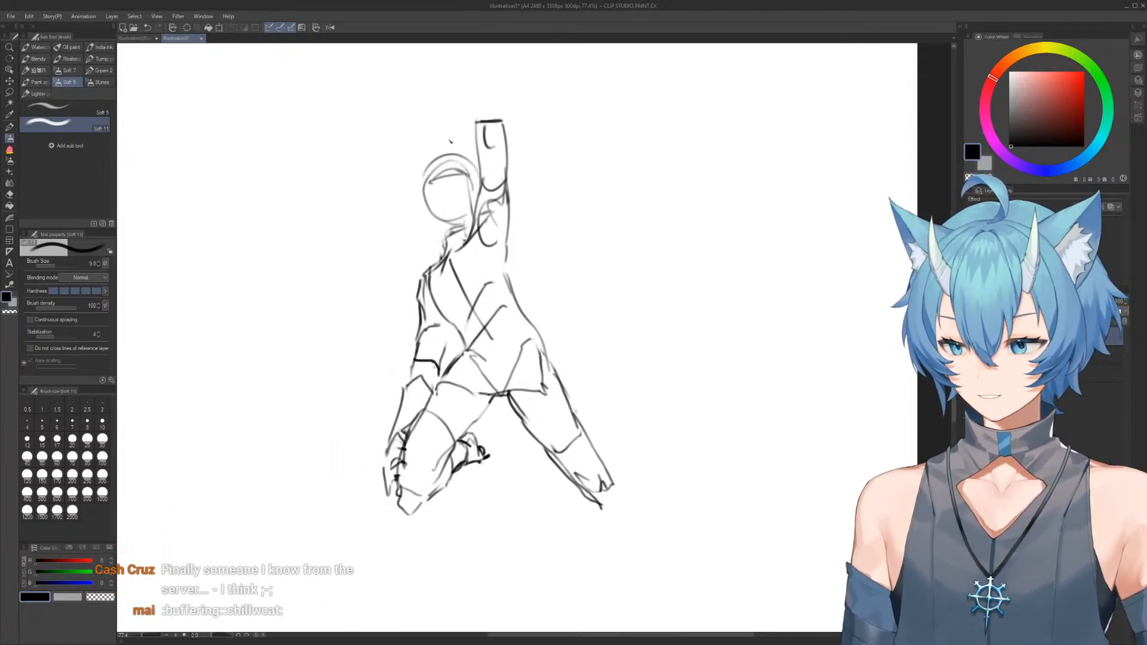
pyautogui.moveTo(451, 155)
pyautogui.mouseDown()
pyautogui.moveTo(456, 202)
pyautogui.moveTo(471, 204)
pyautogui.mouseUp()
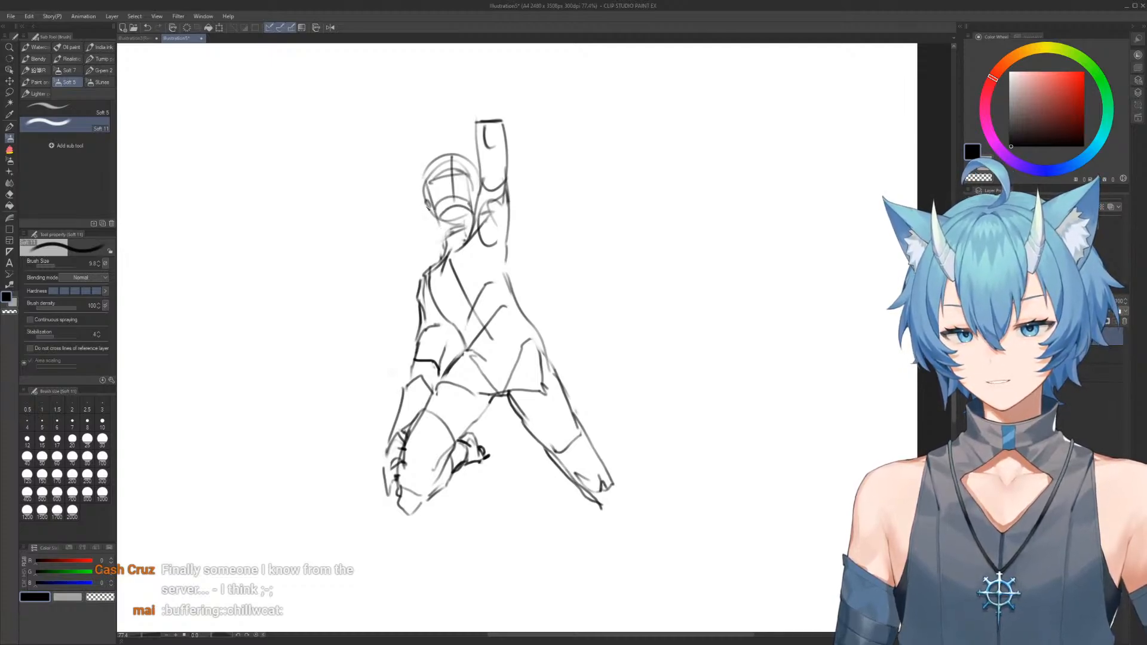
# Erase the twelfth figure's back contour between armpit and hip and redraw it with a gentle waist curve
pyautogui.scroll(-2, 513, 218)
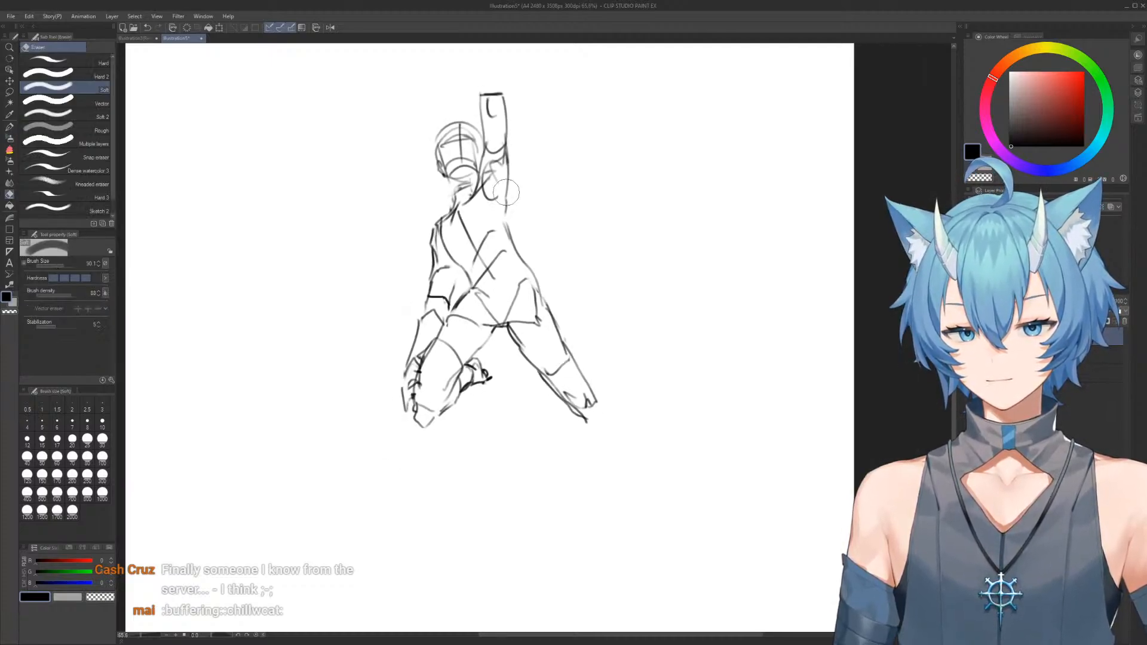
pyautogui.moveTo(508, 154)
pyautogui.mouseDown()
pyautogui.moveTo(505, 226)
pyautogui.moveTo(532, 269)
pyautogui.mouseUp()
pyautogui.press('e')
pyautogui.press('b')
pyautogui.moveTo(505, 227); pyautogui.dragTo(516, 259)
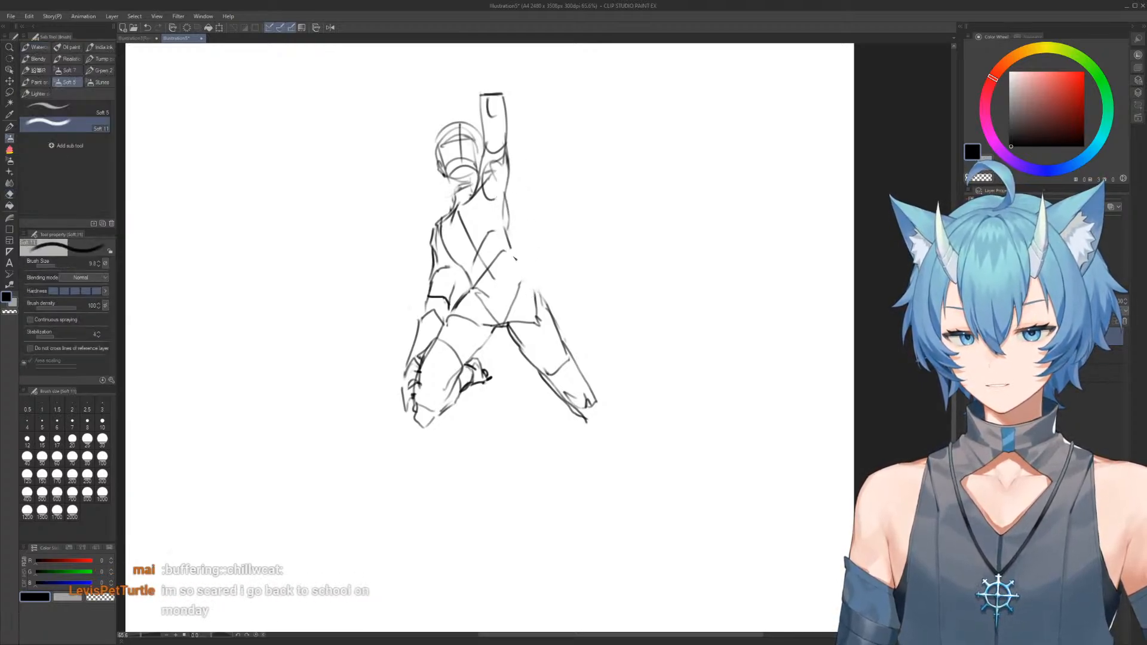
pyautogui.scroll(4, 479, 171)
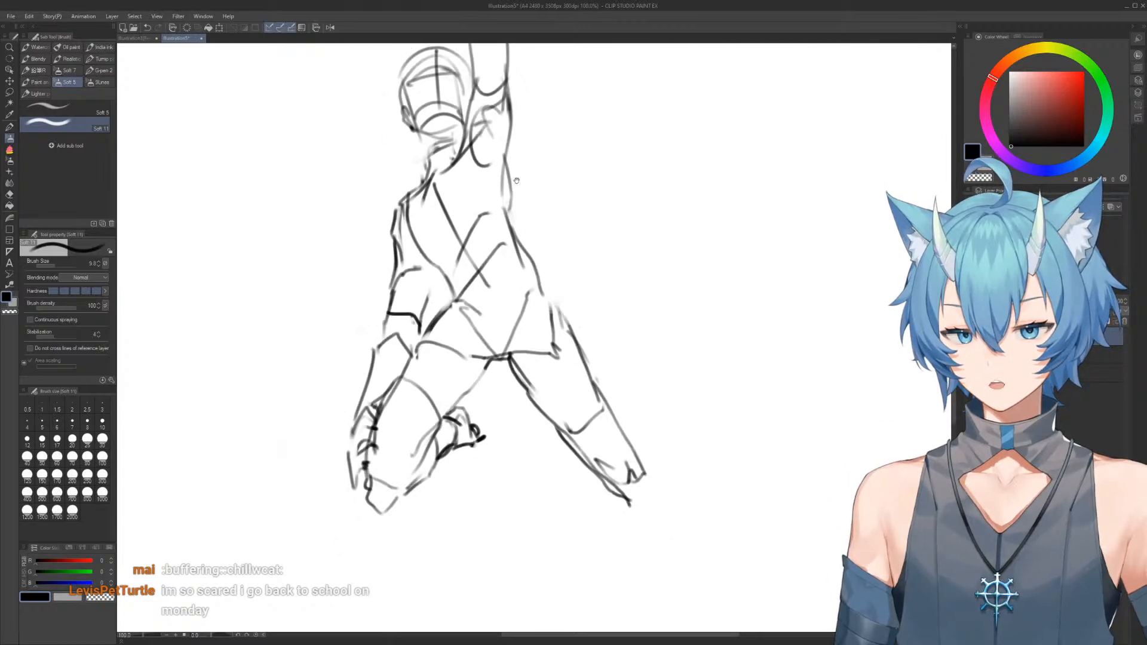
pyautogui.moveTo(520, 164); pyautogui.dragTo(513, 163)
# Erase the rear leg and redraw it pointing more steeply down, with a rounded thigh and a tapered lower end
pyautogui.press('e')
pyautogui.moveTo(465, 262)
pyautogui.mouseDown()
pyautogui.moveTo(478, 248)
pyautogui.moveTo(452, 303)
pyautogui.mouseUp()
pyautogui.press('b')
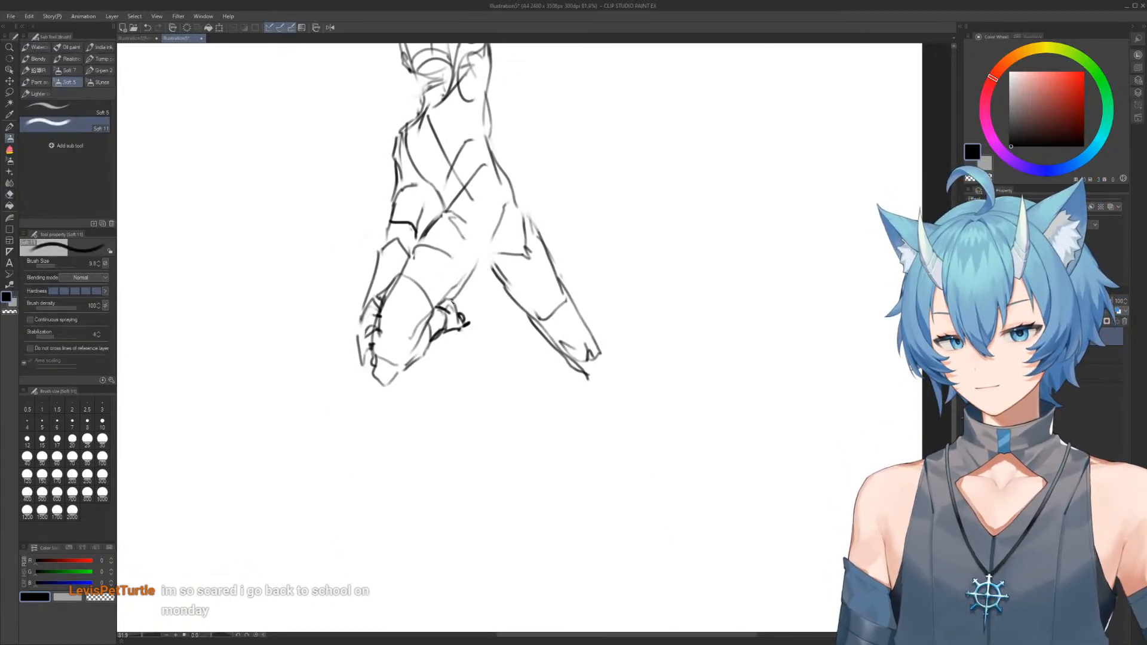
pyautogui.press('e')
pyautogui.moveTo(488, 270)
pyautogui.mouseDown()
pyautogui.moveTo(512, 279)
pyautogui.moveTo(558, 359)
pyautogui.moveTo(557, 249)
pyautogui.moveTo(571, 371)
pyautogui.moveTo(531, 237)
pyautogui.moveTo(541, 335)
pyautogui.mouseUp()
pyautogui.press('b')
pyautogui.moveTo(480, 260)
pyautogui.mouseDown()
pyautogui.moveTo(504, 309)
pyautogui.moveTo(537, 296)
pyautogui.mouseUp()
pyautogui.moveTo(522, 216); pyautogui.dragTo(553, 362)
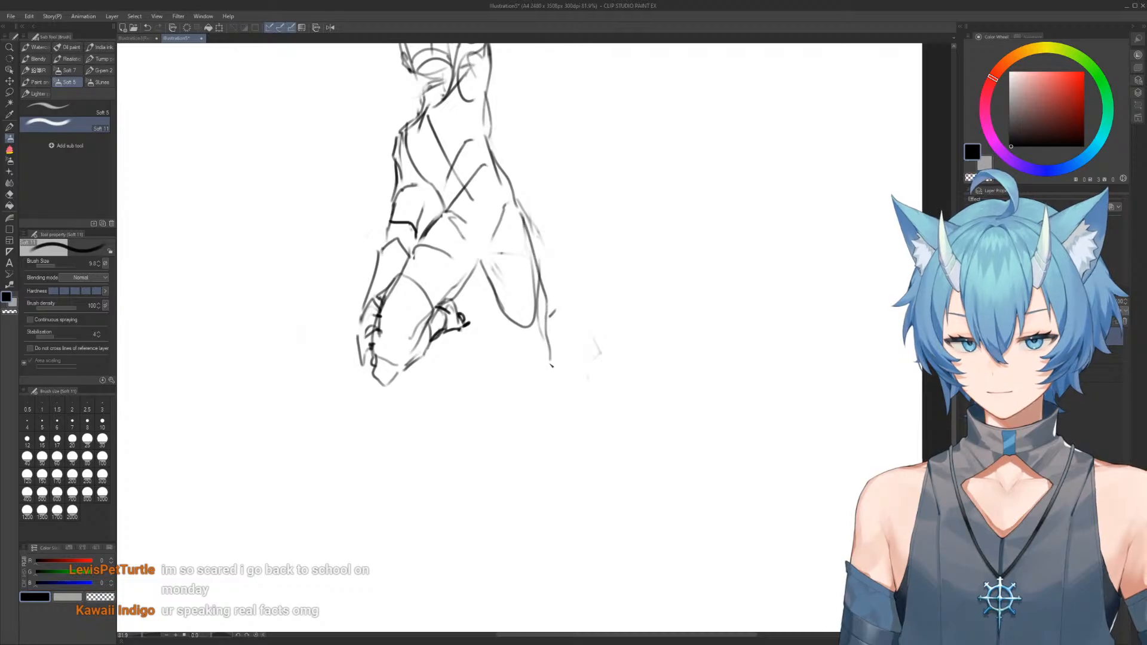
pyautogui.moveTo(484, 266)
pyautogui.mouseDown()
pyautogui.moveTo(519, 361)
pyautogui.moveTo(532, 381)
pyautogui.moveTo(557, 368)
pyautogui.mouseUp()
pyautogui.scroll(-2, 556, 353)
pyautogui.moveTo(531, 272); pyautogui.dragTo(565, 353)
pyautogui.scroll(3, 514, 239)
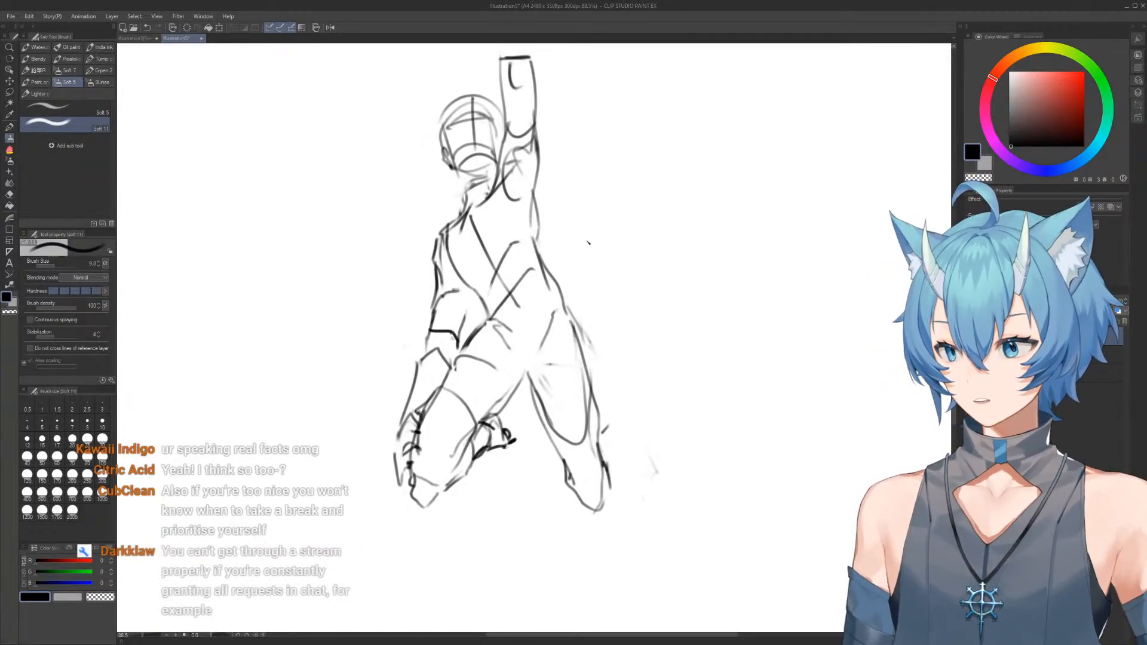
# Erase the crossing midsection lines and redraw the slanted lower rib line and the back edge towards the hip
pyautogui.moveTo(573, 212)
pyautogui.mouseDown()
pyautogui.moveTo(577, 236)
pyautogui.moveTo(565, 231)
pyautogui.moveTo(581, 255)
pyautogui.moveTo(576, 242)
pyautogui.mouseUp()
pyautogui.click(576, 243)
pyautogui.moveTo(582, 315)
pyautogui.mouseDown()
pyautogui.moveTo(571, 244)
pyautogui.moveTo(572, 262)
pyautogui.moveTo(548, 239)
pyautogui.moveTo(502, 226)
pyautogui.moveTo(508, 245)
pyautogui.mouseUp()
pyautogui.press('e')
pyautogui.press('b')
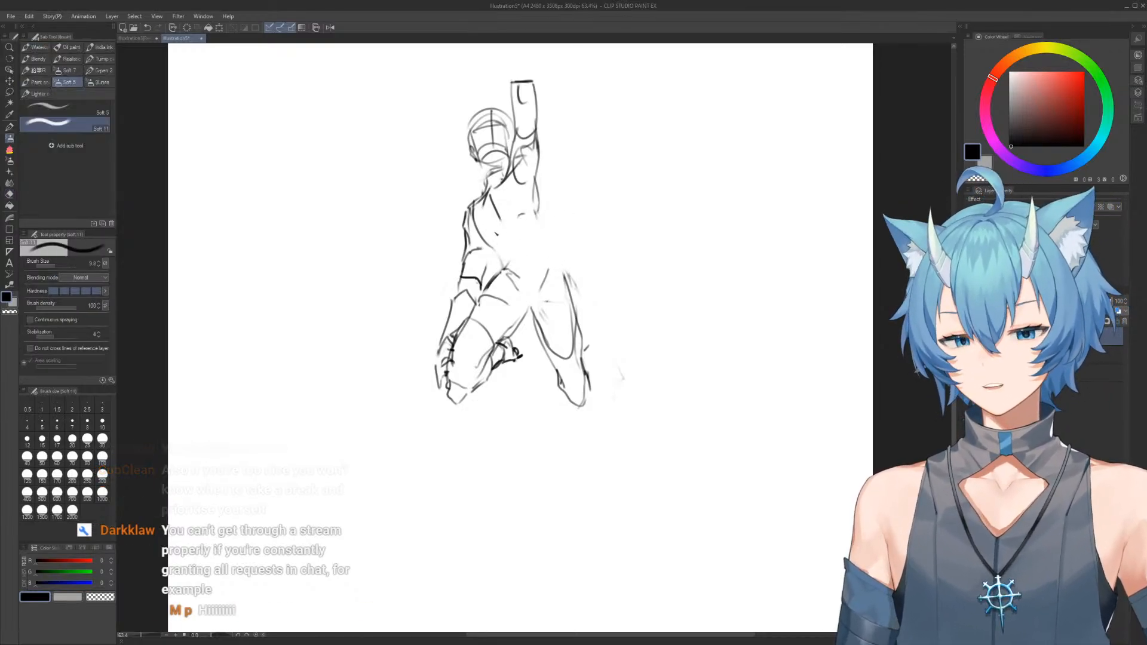
pyautogui.moveTo(498, 242); pyautogui.dragTo(540, 217)
pyautogui.moveTo(495, 257)
pyautogui.mouseDown()
pyautogui.moveTo(534, 228)
pyautogui.moveTo(543, 202)
pyautogui.mouseUp()
pyautogui.press('e')
pyautogui.press('b')
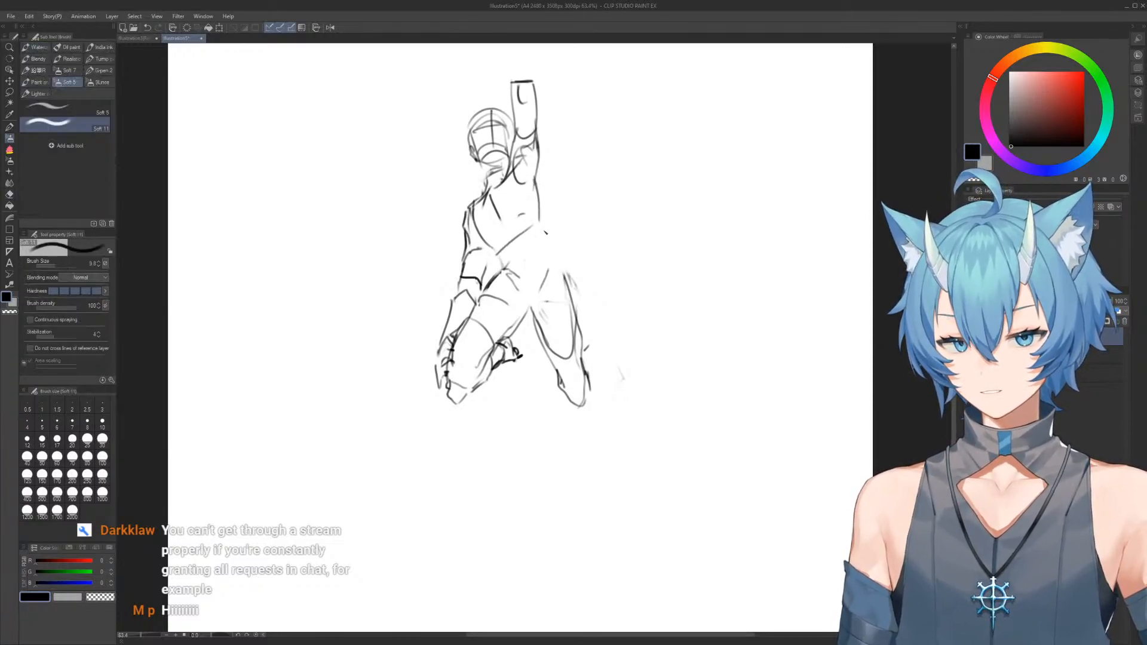
# Erase the hip lines and outer thigh edge, and redraw the rear thigh with a rounded top
pyautogui.press('e')
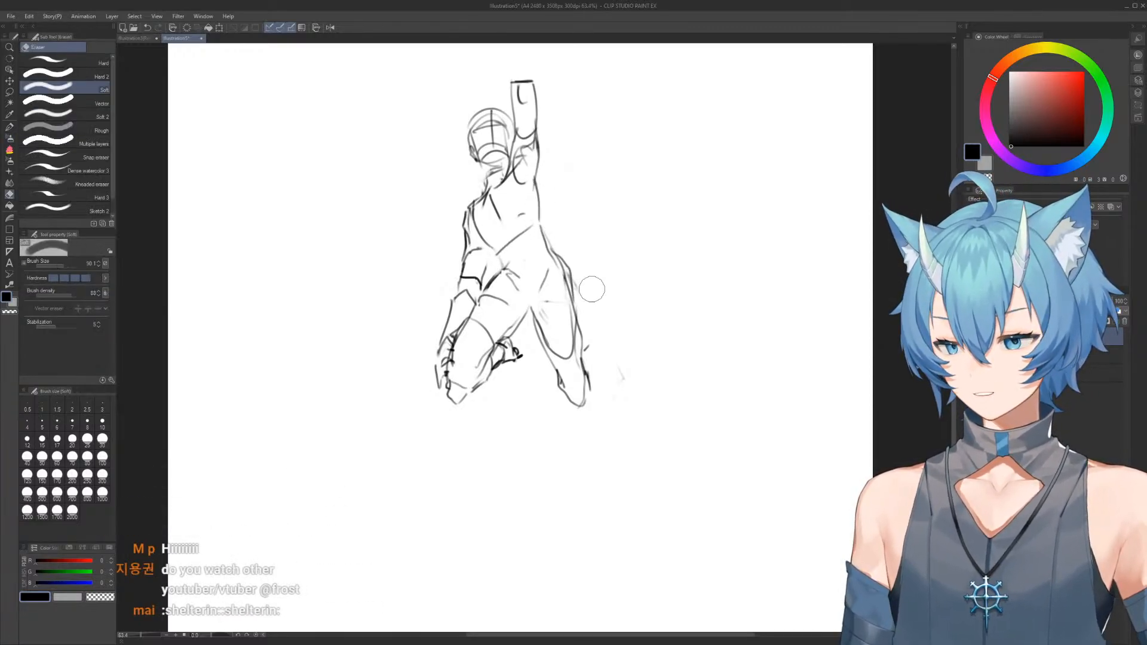
pyautogui.moveTo(571, 277)
pyautogui.mouseDown()
pyautogui.moveTo(567, 293)
pyautogui.moveTo(564, 266)
pyautogui.moveTo(577, 322)
pyautogui.mouseUp()
pyautogui.press('b')
pyautogui.press('e')
pyautogui.moveTo(555, 260)
pyautogui.mouseDown()
pyautogui.moveTo(532, 312)
pyautogui.moveTo(514, 272)
pyautogui.mouseUp()
pyautogui.press('b')
pyautogui.press('e')
pyautogui.press('b')
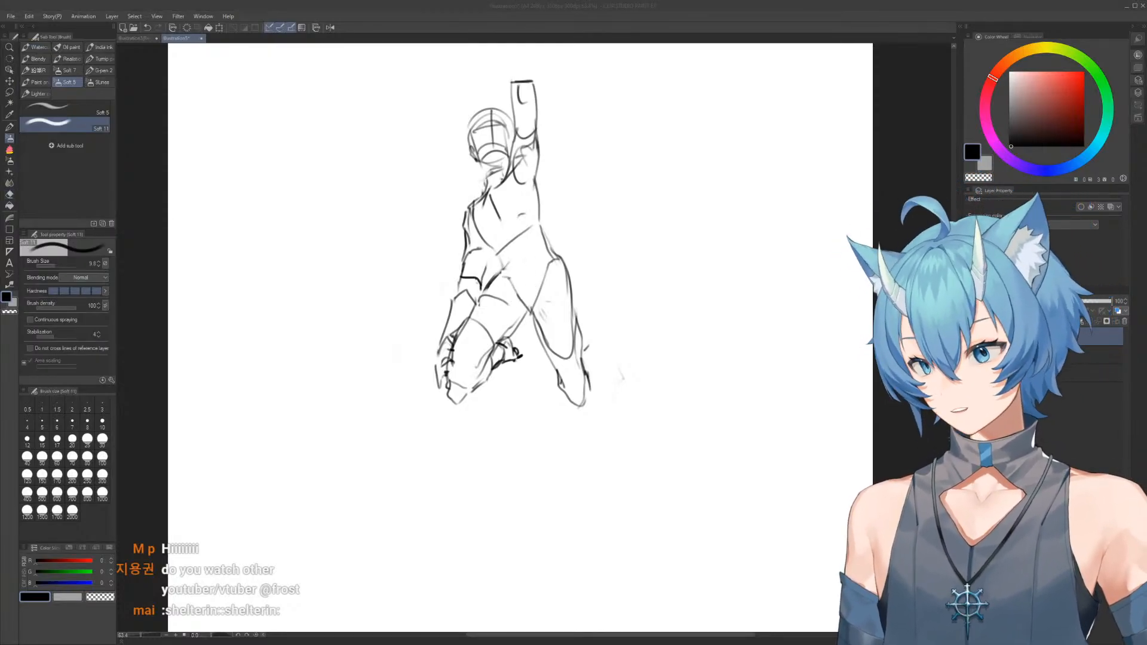
# Erase the whole rear leg below the hip
pyautogui.scroll(3, 539, 218)
pyautogui.scroll(-3, 538, 218)
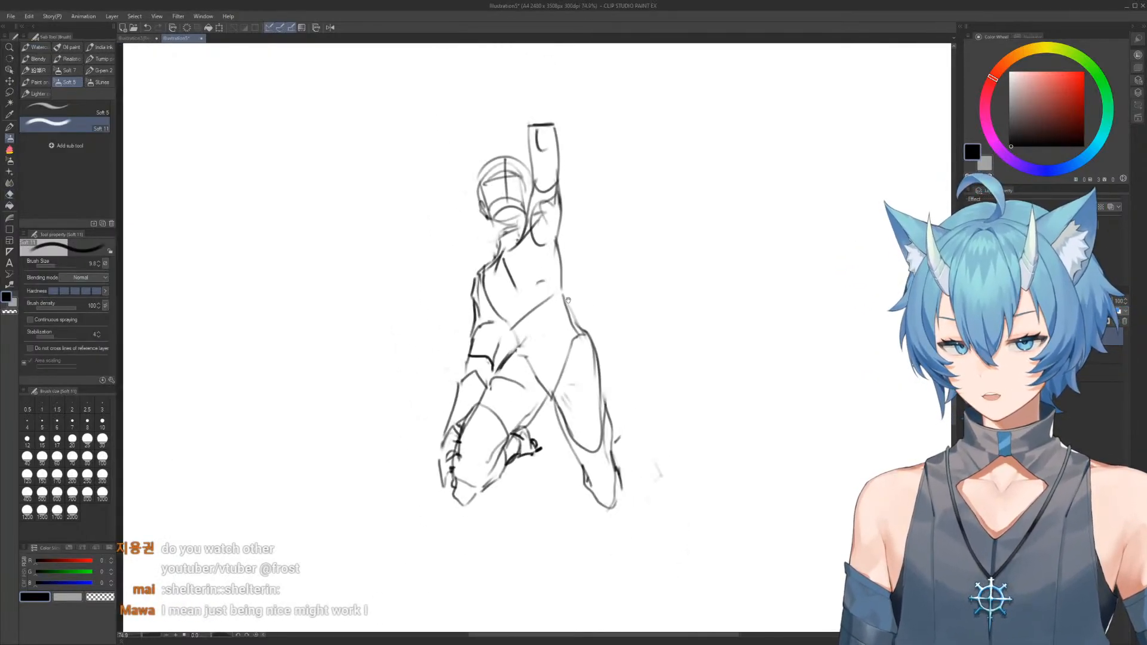
pyautogui.press('e')
pyautogui.moveTo(550, 341)
pyautogui.mouseDown()
pyautogui.moveTo(560, 385)
pyautogui.moveTo(587, 405)
pyautogui.mouseUp()
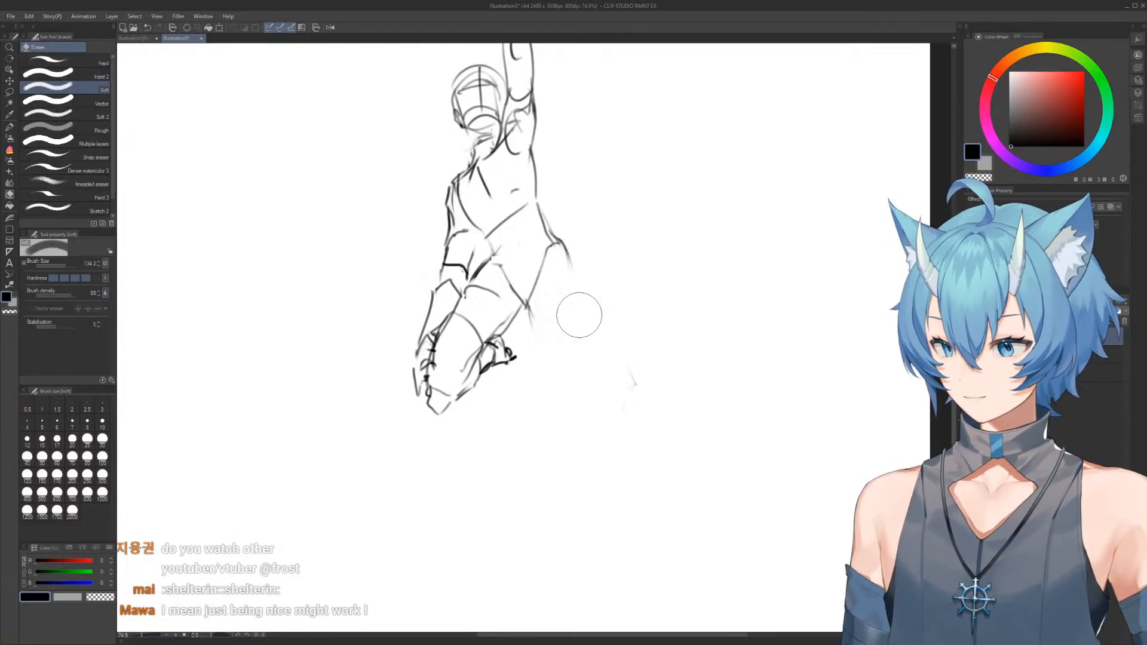
pyautogui.press('b')
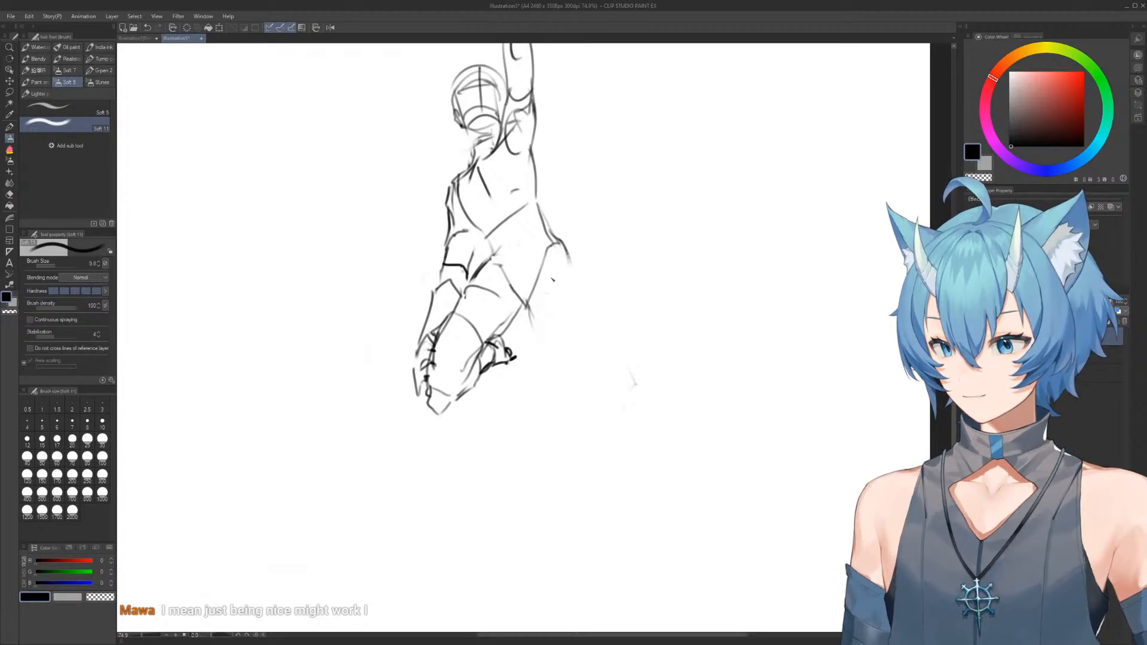
# Erase the rounded hip and redraw the pelvis with a cornered hip edge and lines converging at the crotch
pyautogui.press('e')
pyautogui.moveTo(569, 235); pyautogui.dragTo(556, 287)
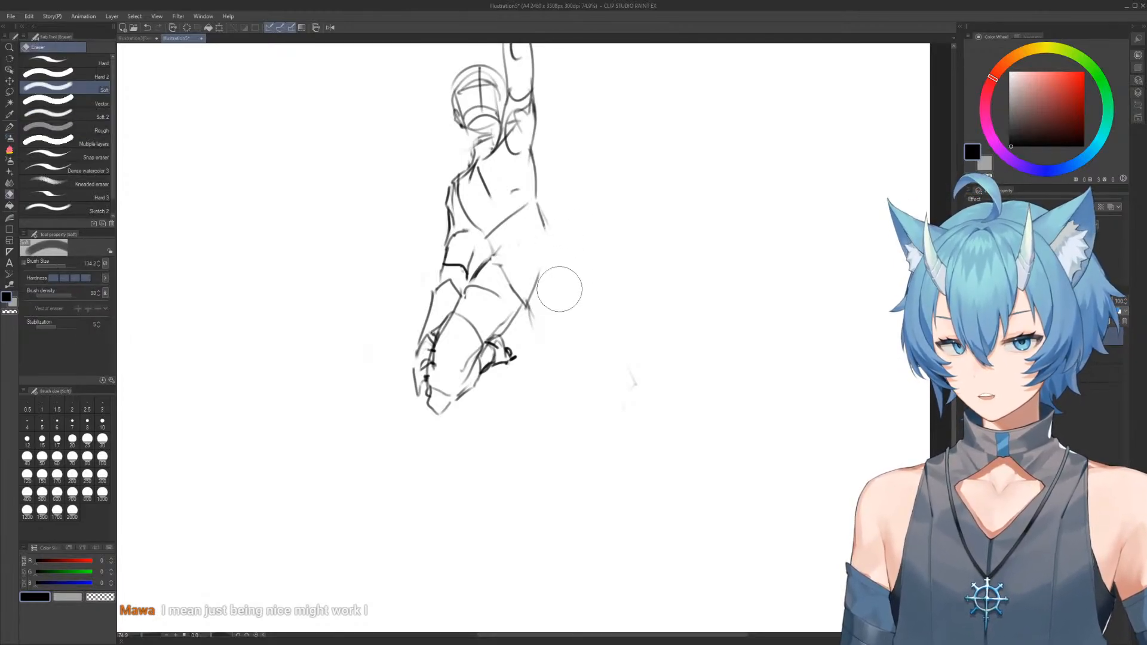
pyautogui.press('b')
pyautogui.moveTo(538, 205); pyautogui.dragTo(554, 261)
pyautogui.moveTo(540, 208)
pyautogui.mouseDown()
pyautogui.moveTo(561, 251)
pyautogui.moveTo(542, 269)
pyautogui.moveTo(507, 282)
pyautogui.mouseUp()
pyautogui.press('e')
pyautogui.press('b')
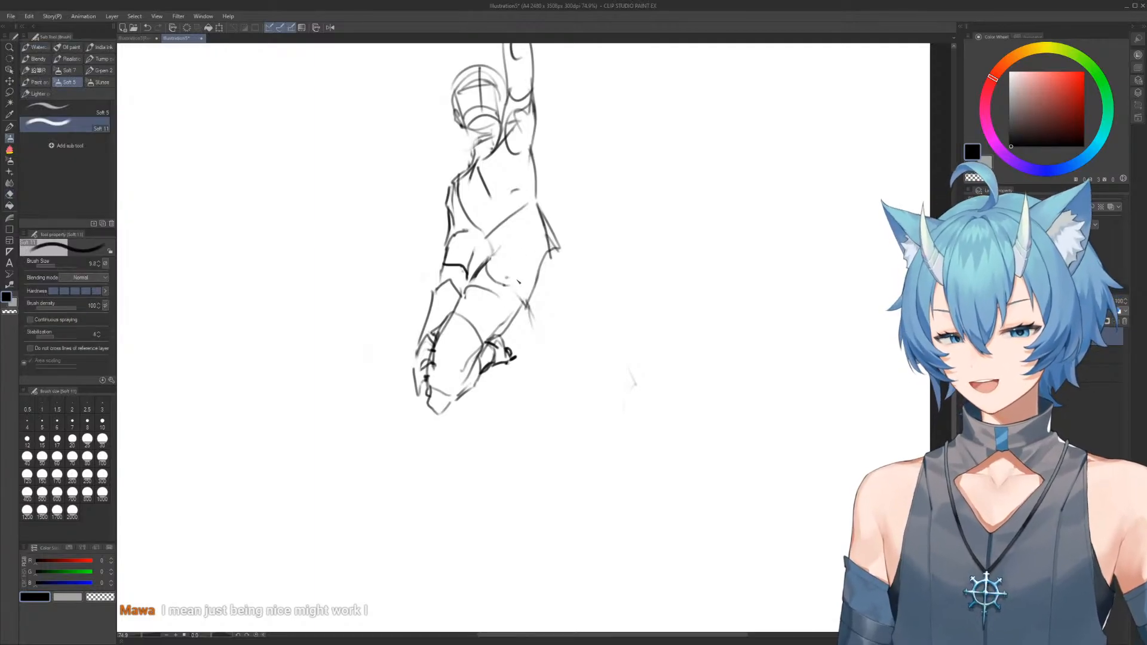
# Draw the rear leg hanging straight down, with a long thigh, a knee mark and a tapering lower leg
pyautogui.moveTo(562, 251)
pyautogui.mouseDown()
pyautogui.moveTo(577, 293)
pyautogui.moveTo(572, 358)
pyautogui.moveTo(538, 380)
pyautogui.moveTo(565, 421)
pyautogui.mouseUp()
pyautogui.moveTo(564, 425)
pyautogui.mouseDown()
pyautogui.moveTo(561, 447)
pyautogui.moveTo(566, 360)
pyautogui.moveTo(548, 435)
pyautogui.mouseUp()
pyautogui.hotkey('ctrl', '-')
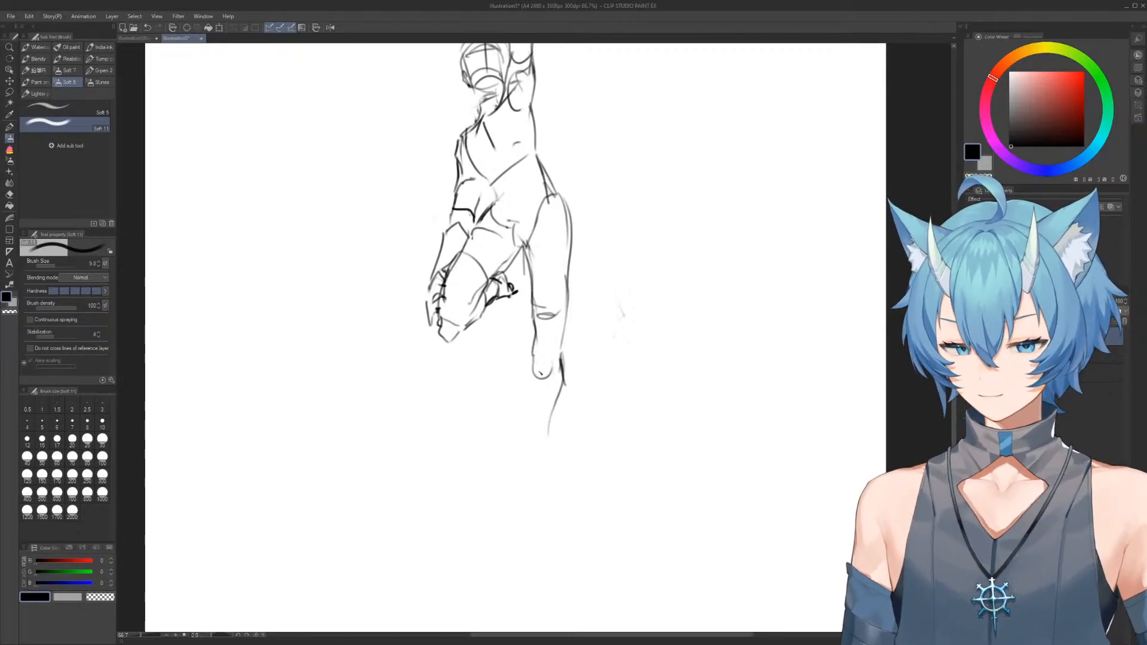
pyautogui.moveTo(534, 378); pyautogui.dragTo(537, 471)
pyautogui.moveTo(539, 410)
pyautogui.mouseDown()
pyautogui.moveTo(529, 501)
pyautogui.moveTo(549, 461)
pyautogui.moveTo(541, 503)
pyautogui.moveTo(541, 412)
pyautogui.moveTo(527, 437)
pyautogui.moveTo(535, 482)
pyautogui.moveTo(522, 453)
pyautogui.moveTo(525, 499)
pyautogui.moveTo(528, 478)
pyautogui.mouseUp()
pyautogui.press('e')
pyautogui.press('b')
pyautogui.press('e')
pyautogui.press('b')
pyautogui.press('e')
pyautogui.press('b')
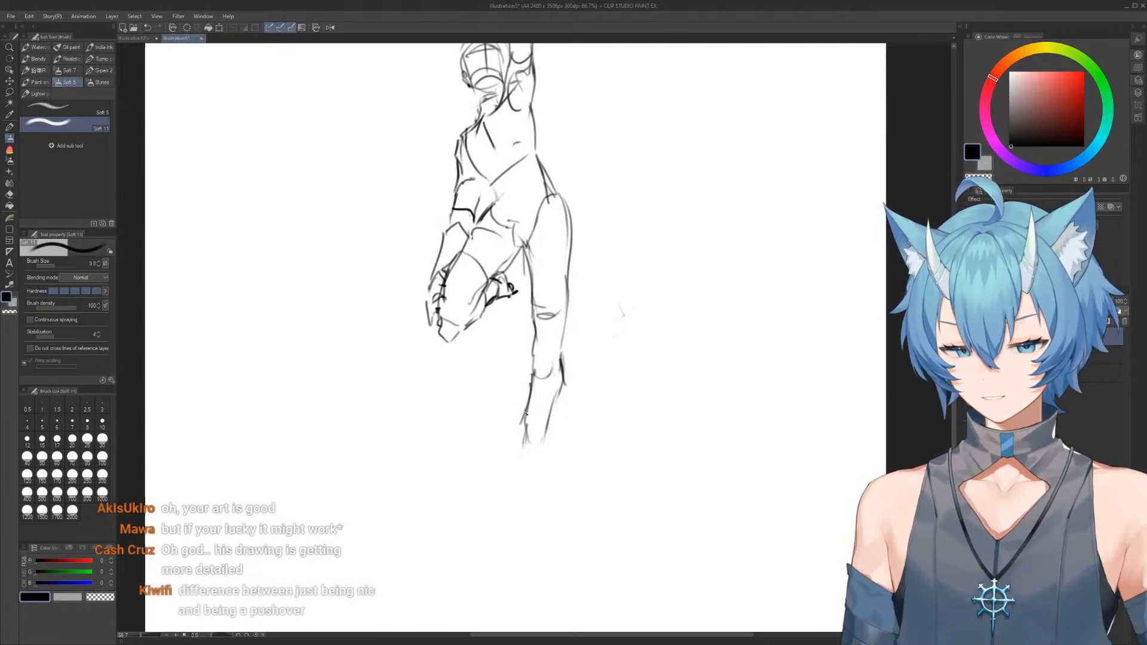
# Erase the lower leg and redraw it with a narrower knee and a long curved calf reaching further down
pyautogui.moveTo(546, 443)
pyautogui.mouseDown()
pyautogui.moveTo(561, 372)
pyautogui.moveTo(541, 463)
pyautogui.mouseUp()
pyautogui.press('e')
pyautogui.press('b')
pyautogui.press('e')
pyautogui.moveTo(532, 389)
pyautogui.mouseDown()
pyautogui.moveTo(523, 448)
pyautogui.moveTo(536, 274)
pyautogui.moveTo(546, 366)
pyautogui.mouseUp()
pyautogui.press('b')
pyautogui.moveTo(567, 285)
pyautogui.mouseDown()
pyautogui.moveTo(571, 362)
pyautogui.moveTo(546, 437)
pyautogui.mouseUp()
pyautogui.moveTo(551, 376); pyautogui.dragTo(563, 419)
pyautogui.moveTo(569, 380)
pyautogui.mouseDown()
pyautogui.moveTo(576, 462)
pyautogui.moveTo(557, 499)
pyautogui.mouseUp()
pyautogui.moveTo(562, 507); pyautogui.dragTo(572, 403)
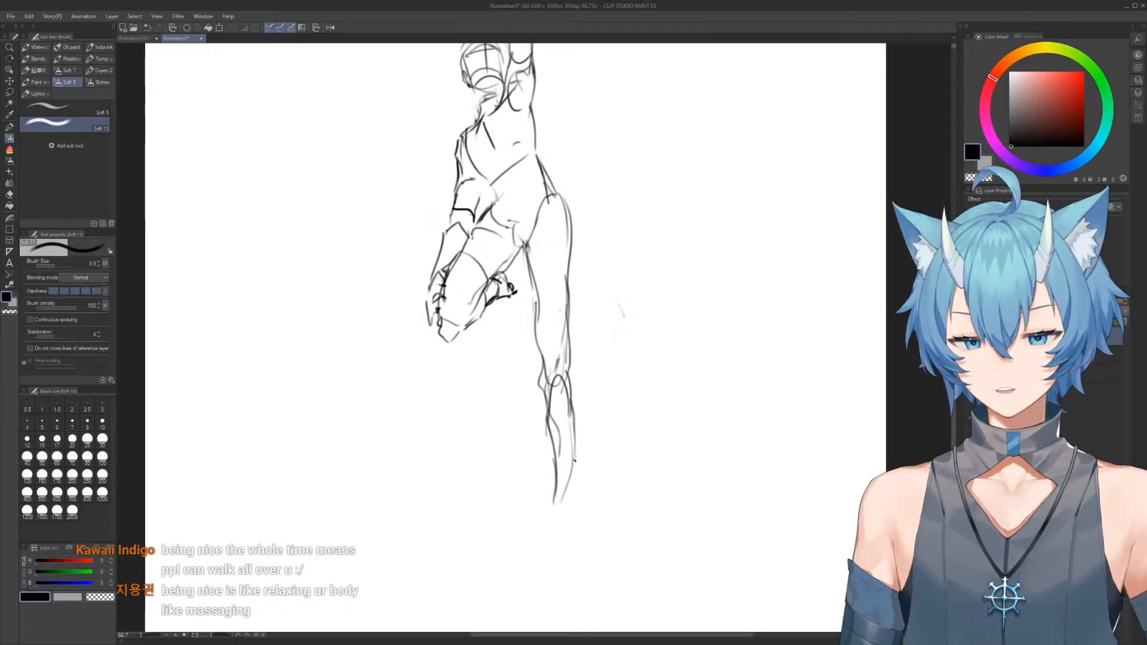
# Erase the outer hip and lower part of the straight leg, and redraw the curve from hip to outer thigh
pyautogui.press('e')
pyautogui.moveTo(566, 169)
pyautogui.mouseDown()
pyautogui.moveTo(575, 196)
pyautogui.moveTo(553, 171)
pyautogui.moveTo(571, 275)
pyautogui.mouseUp()
pyautogui.press('b')
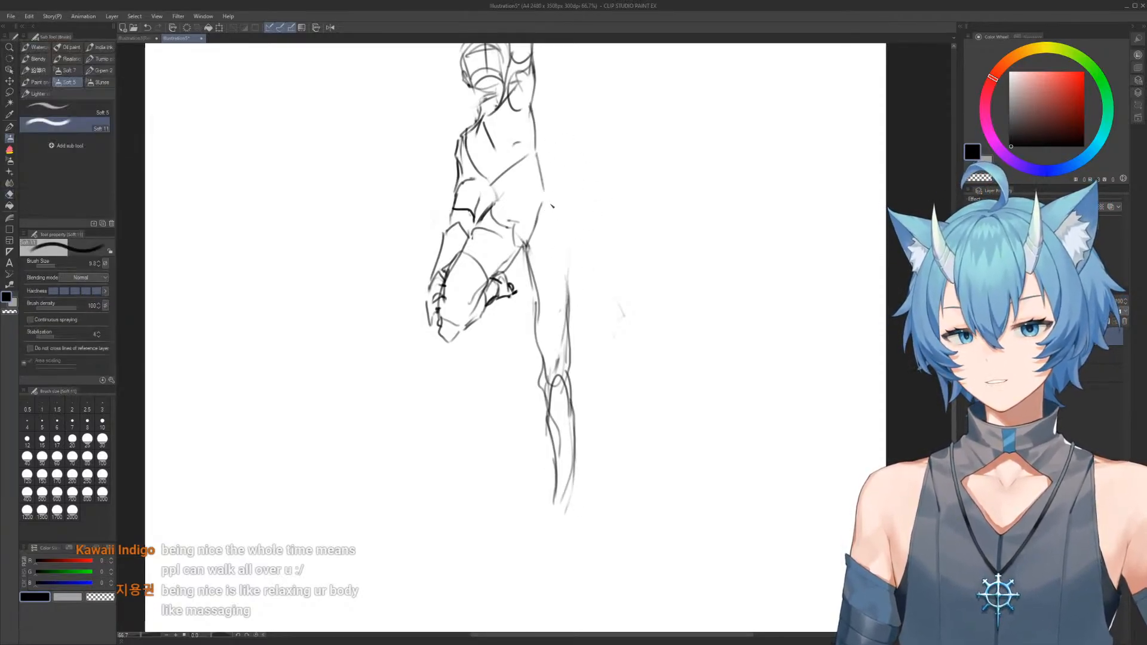
pyautogui.moveTo(541, 190)
pyautogui.mouseDown()
pyautogui.moveTo(567, 310)
pyautogui.moveTo(565, 478)
pyautogui.moveTo(568, 456)
pyautogui.mouseUp()
pyautogui.press('e')
pyautogui.moveTo(562, 371); pyautogui.dragTo(563, 371)
pyautogui.press('b')
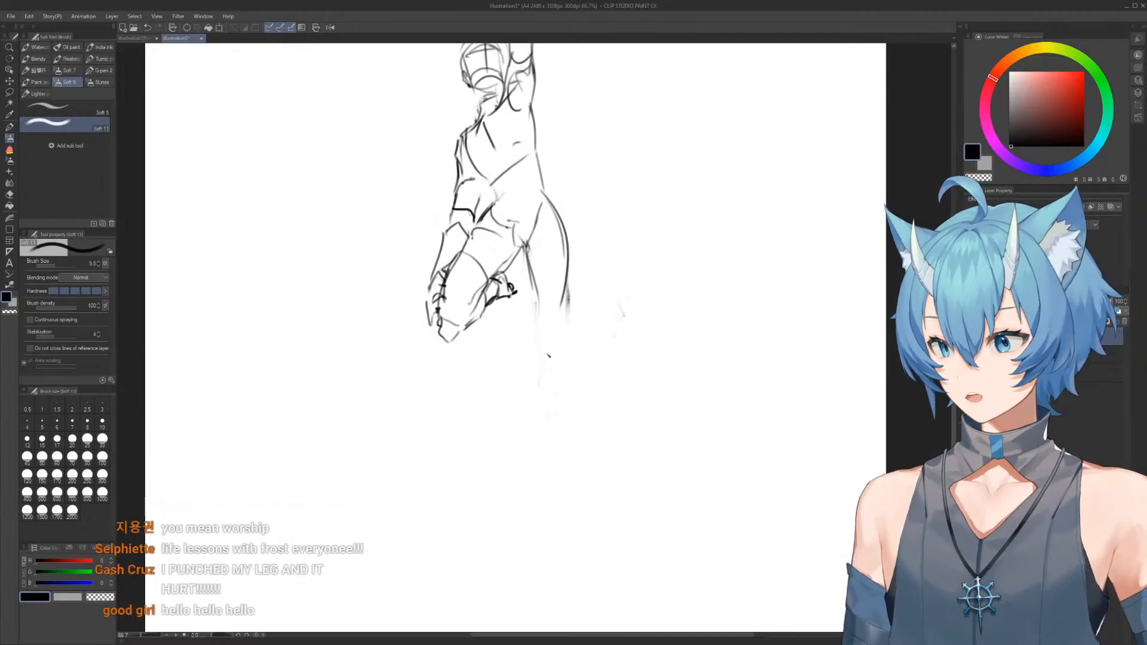
# Redraw the inner thigh, the knee and the lower leg beneath the new hip curve
pyautogui.moveTo(530, 278); pyautogui.dragTo(534, 332)
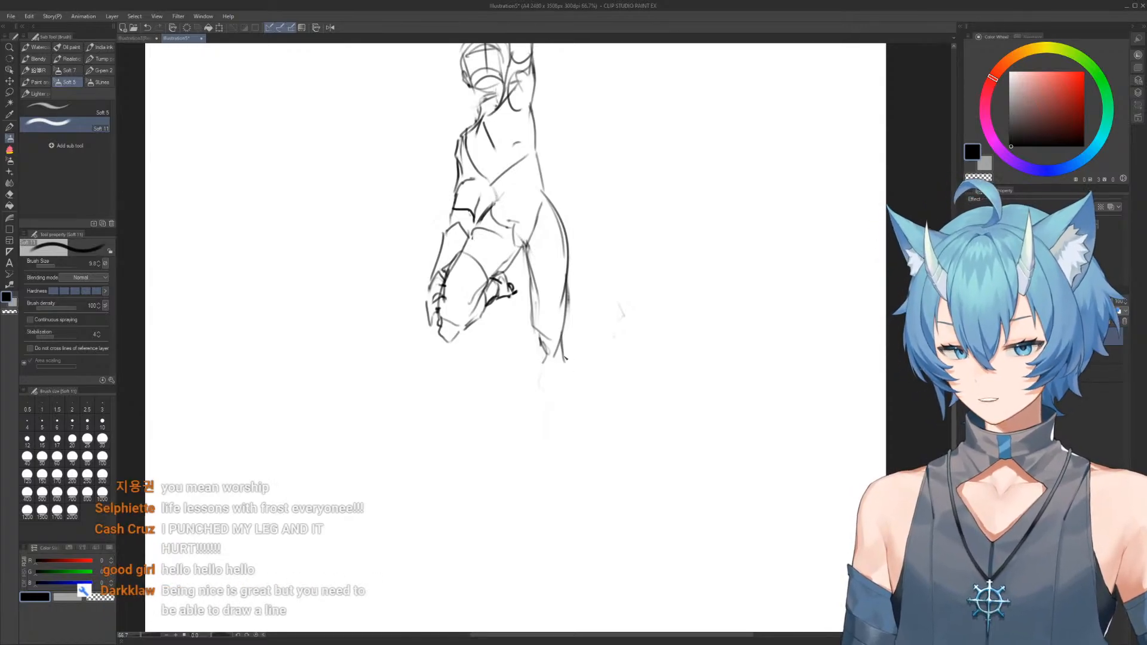
pyautogui.moveTo(541, 338); pyautogui.dragTo(535, 360)
pyautogui.press('e')
pyautogui.moveTo(558, 444)
pyautogui.mouseDown()
pyautogui.moveTo(563, 379)
pyautogui.moveTo(561, 456)
pyautogui.mouseUp()
pyautogui.press('b')
pyautogui.moveTo(535, 359)
pyautogui.mouseDown()
pyautogui.moveTo(547, 464)
pyautogui.moveTo(563, 478)
pyautogui.mouseUp()
# Erase the hip-to-thigh transition and redraw the top of the thigh as a rounded arch meeting the back line
pyautogui.press('e')
pyautogui.moveTo(568, 232)
pyautogui.mouseDown()
pyautogui.moveTo(574, 281)
pyautogui.moveTo(563, 300)
pyautogui.mouseUp()
pyautogui.press('b')
pyautogui.press('e')
pyautogui.moveTo(540, 209)
pyautogui.mouseDown()
pyautogui.moveTo(518, 219)
pyautogui.moveTo(568, 174)
pyautogui.moveTo(582, 209)
pyautogui.moveTo(553, 163)
pyautogui.moveTo(576, 124)
pyautogui.moveTo(586, 197)
pyautogui.mouseUp()
pyautogui.press('b')
# Erase the overlapping strokes on the lowered arm's shoulder and upper arm, and redraw their outer contour
pyautogui.press('e')
pyautogui.moveTo(443, 261)
pyautogui.mouseDown()
pyautogui.moveTo(419, 265)
pyautogui.moveTo(424, 300)
pyautogui.mouseUp()
pyautogui.press('b')
pyautogui.moveTo(431, 321)
pyautogui.mouseDown()
pyautogui.moveTo(431, 254)
pyautogui.moveTo(424, 325)
pyautogui.moveTo(425, 219)
pyautogui.moveTo(434, 232)
pyautogui.moveTo(412, 230)
pyautogui.moveTo(426, 252)
pyautogui.moveTo(442, 218)
pyautogui.mouseUp()
pyautogui.press('e')
pyautogui.press('b')
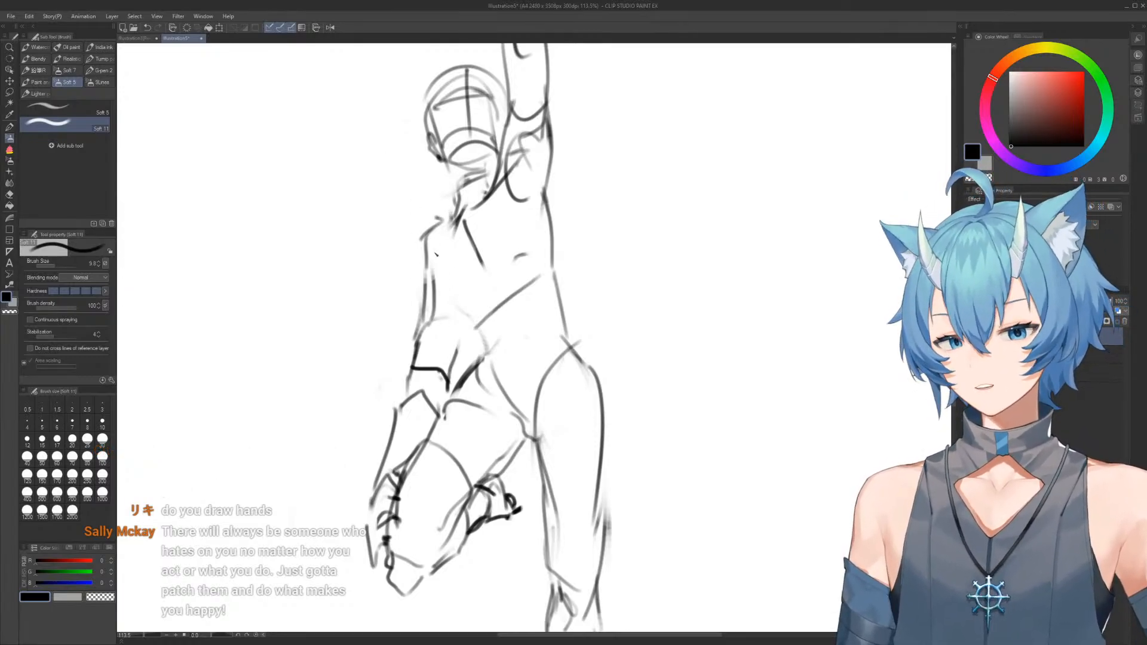
pyautogui.press('e')
pyautogui.moveTo(423, 243); pyautogui.dragTo(459, 200)
pyautogui.press('b')
# Erase the back edge below the raised arm and redraw it as a clean line narrowing at the waist
pyautogui.press('e')
pyautogui.moveTo(556, 150)
pyautogui.mouseDown()
pyautogui.moveTo(584, 213)
pyautogui.moveTo(550, 286)
pyautogui.moveTo(549, 180)
pyautogui.moveTo(551, 237)
pyautogui.mouseUp()
pyautogui.press('b')
pyautogui.press('e')
pyautogui.moveTo(585, 332)
pyautogui.mouseDown()
pyautogui.moveTo(556, 287)
pyautogui.moveTo(563, 320)
pyautogui.mouseUp()
pyautogui.press('b')
pyautogui.moveTo(550, 243)
pyautogui.mouseDown()
pyautogui.moveTo(570, 336)
pyautogui.moveTo(584, 307)
pyautogui.moveTo(562, 209)
pyautogui.mouseUp()
# Erase the straight leg and redraw its thigh as a long shape tapering to the knee
pyautogui.scroll(-5, 589, 333)
pyautogui.press('e')
pyautogui.moveTo(549, 266)
pyautogui.mouseDown()
pyautogui.moveTo(553, 460)
pyautogui.moveTo(547, 256)
pyautogui.moveTo(538, 287)
pyautogui.mouseUp()
pyautogui.press('b')
pyautogui.moveTo(526, 232); pyautogui.dragTo(524, 260)
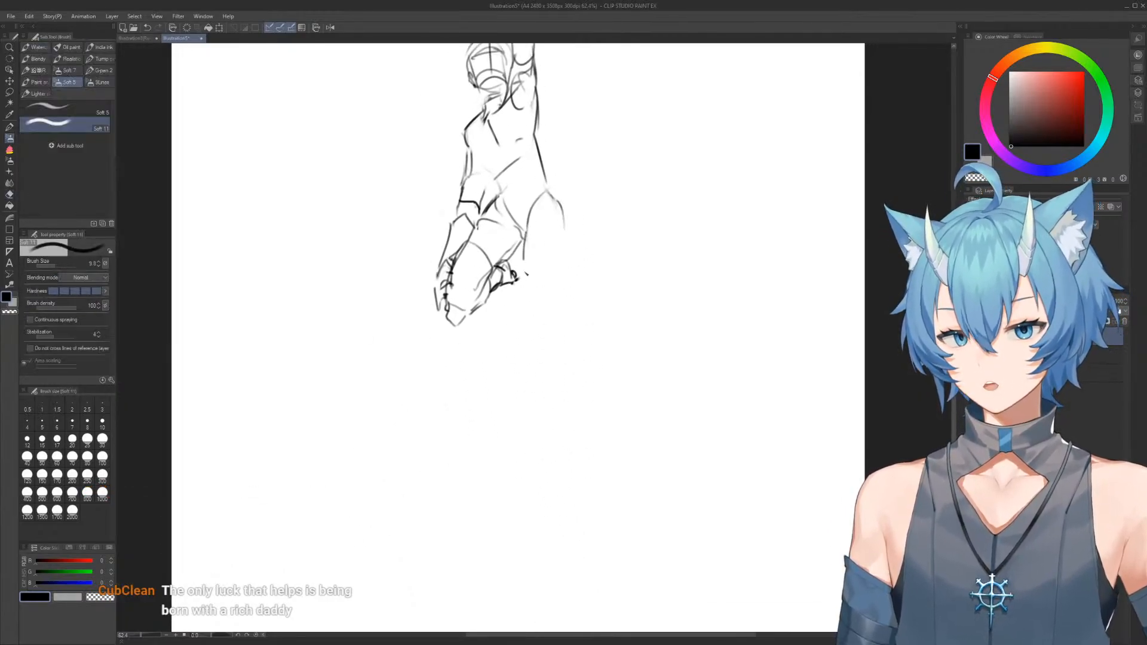
pyautogui.moveTo(549, 192); pyautogui.dragTo(553, 340)
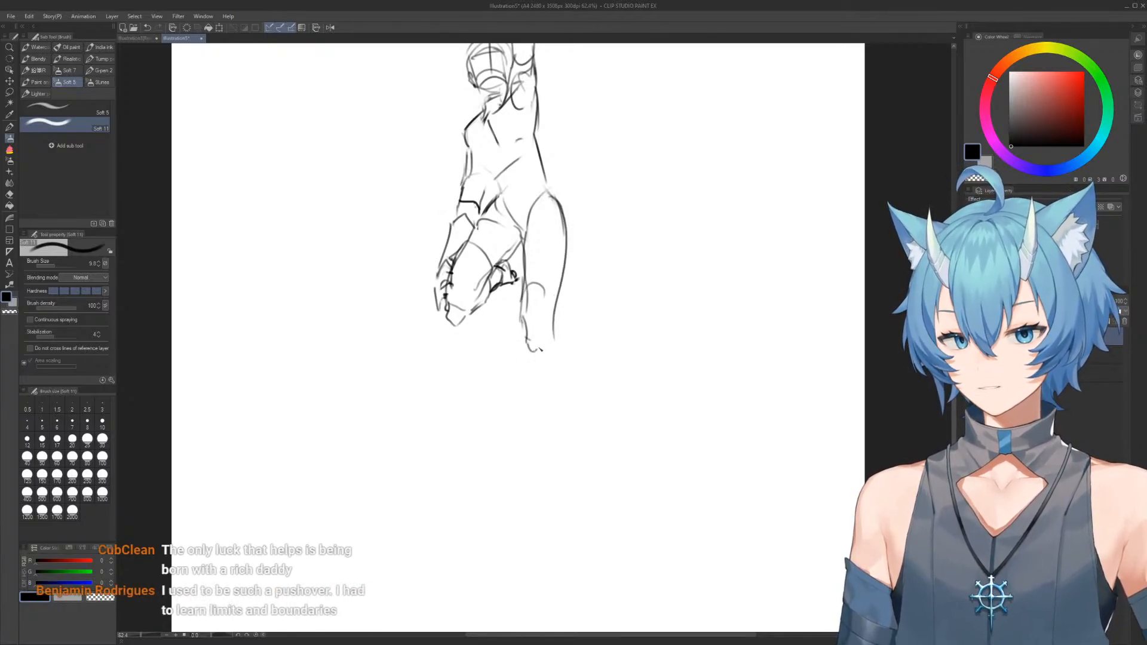
# Add the knee curve and draw the lower leg with a bulging calf that tapers to the ankle
pyautogui.press('e')
pyautogui.moveTo(561, 358)
pyautogui.mouseDown()
pyautogui.moveTo(561, 447)
pyautogui.moveTo(526, 377)
pyautogui.moveTo(523, 459)
pyautogui.moveTo(559, 392)
pyautogui.moveTo(547, 469)
pyautogui.mouseUp()
pyautogui.press('b')
pyautogui.press('e')
pyautogui.press('b')
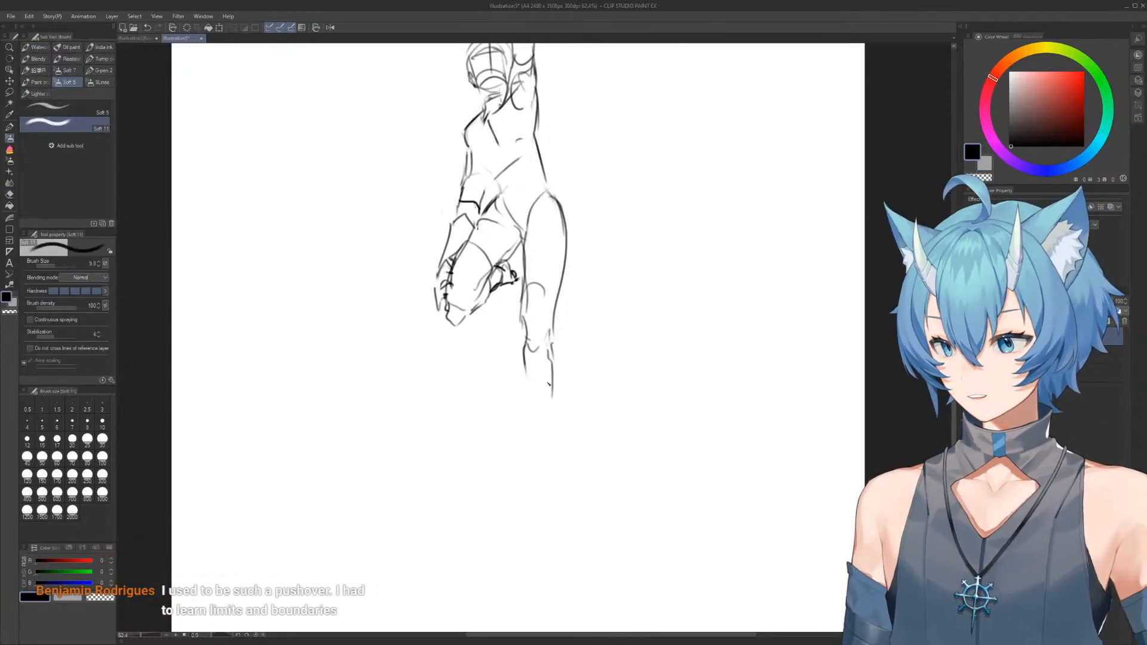
pyautogui.moveTo(524, 345); pyautogui.dragTo(521, 385)
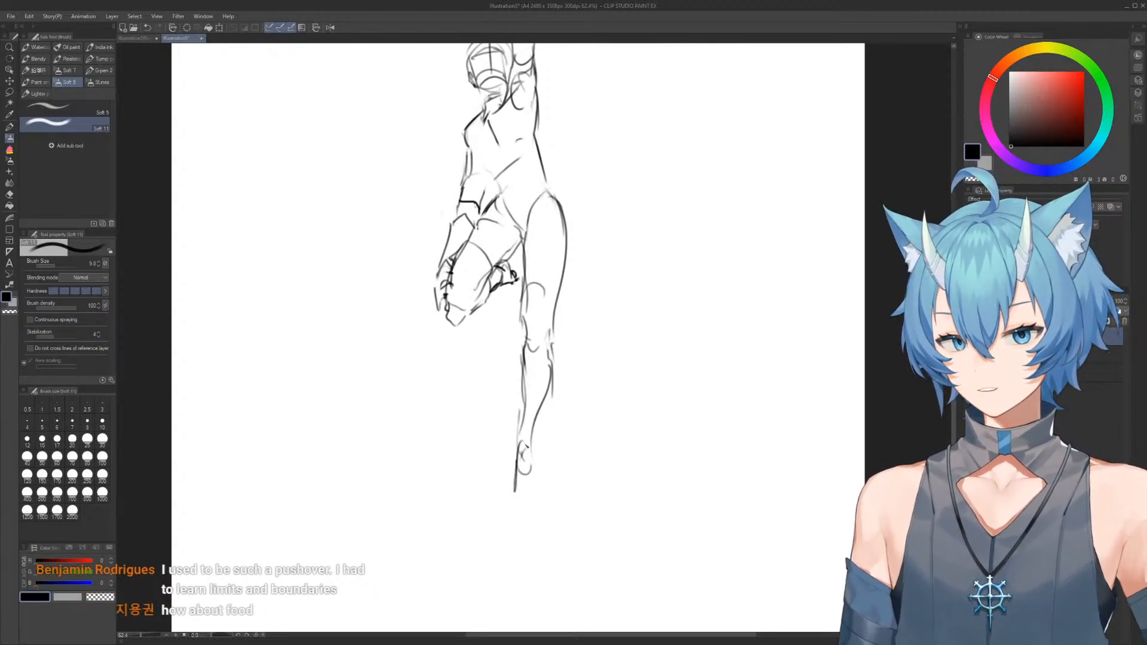
# Erase the rough foot and redraw it as a narrow downward-pointing oval
pyautogui.press('e')
pyautogui.moveTo(512, 482); pyautogui.dragTo(524, 447)
pyautogui.press('b')
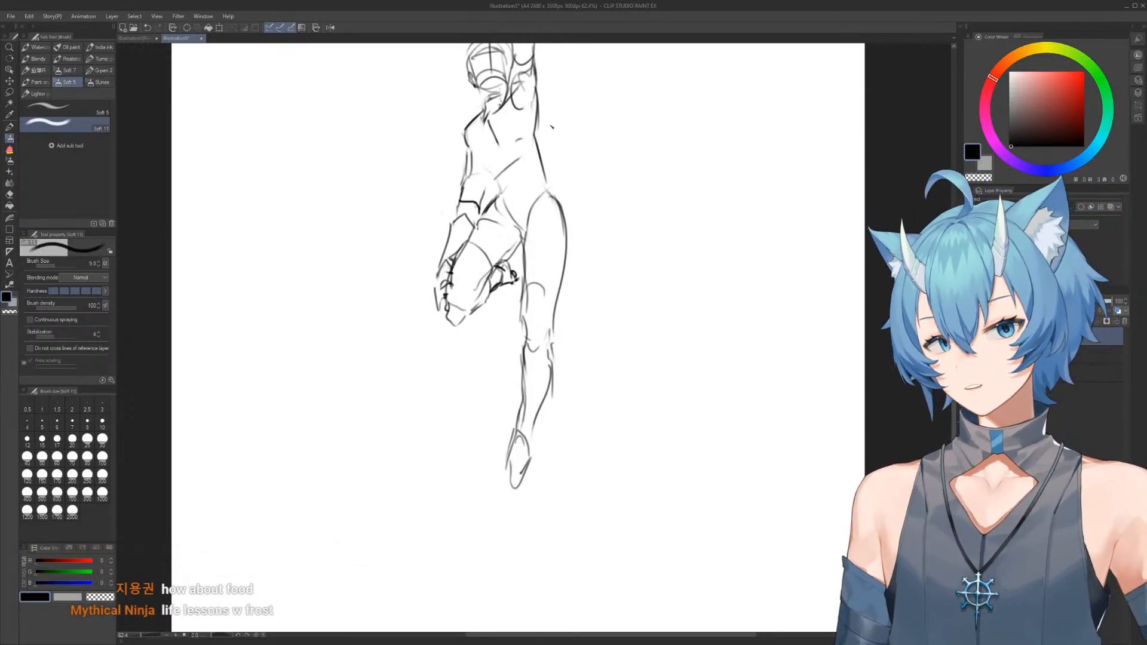
# Erase and redraw the back contour from below the armpit down to the hip
pyautogui.scroll(3, 551, 126)
pyautogui.press('e')
pyautogui.moveTo(563, 215); pyautogui.dragTo(571, 169)
pyautogui.press('b')
pyautogui.moveTo(540, 133)
pyautogui.mouseDown()
pyautogui.moveTo(542, 237)
pyautogui.moveTo(540, 223)
pyautogui.moveTo(577, 305)
pyautogui.mouseUp()
pyautogui.press('e')
pyautogui.press('b')
# Clear the twelfth figure from the canvas
pyautogui.moveTo(601, 236)
pyautogui.mouseDown()
pyautogui.moveTo(577, 239)
pyautogui.moveTo(619, 211)
pyautogui.mouseUp()
pyautogui.moveTo(628, 211); pyautogui.dragTo(590, 211)
pyautogui.press('Delete')
pyautogui.moveTo(581, 136); pyautogui.dragTo(617, 187)
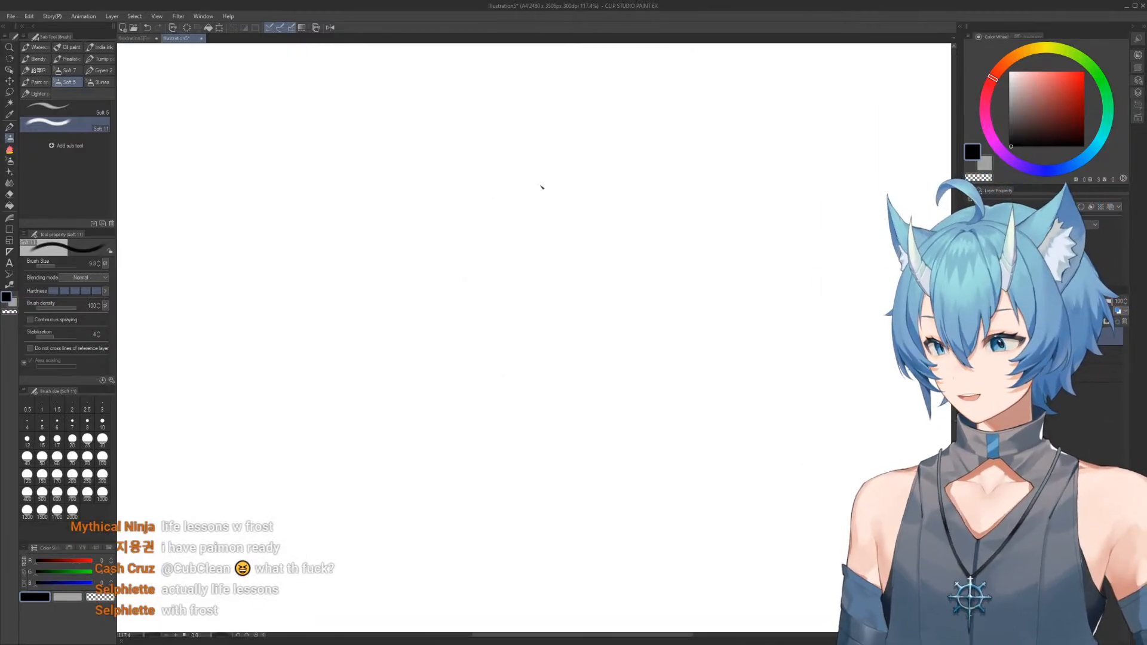
# Sketch the thirteenth figure's tilted torso with a rounded top, doubled curved side, inner contour line and wavy waist edge
pyautogui.moveTo(500, 368)
pyautogui.mouseDown()
pyautogui.moveTo(428, 266)
pyautogui.moveTo(434, 224)
pyautogui.mouseUp()
pyautogui.moveTo(428, 219)
pyautogui.mouseDown()
pyautogui.moveTo(476, 195)
pyautogui.moveTo(523, 293)
pyautogui.moveTo(526, 249)
pyautogui.mouseUp()
pyautogui.press('e')
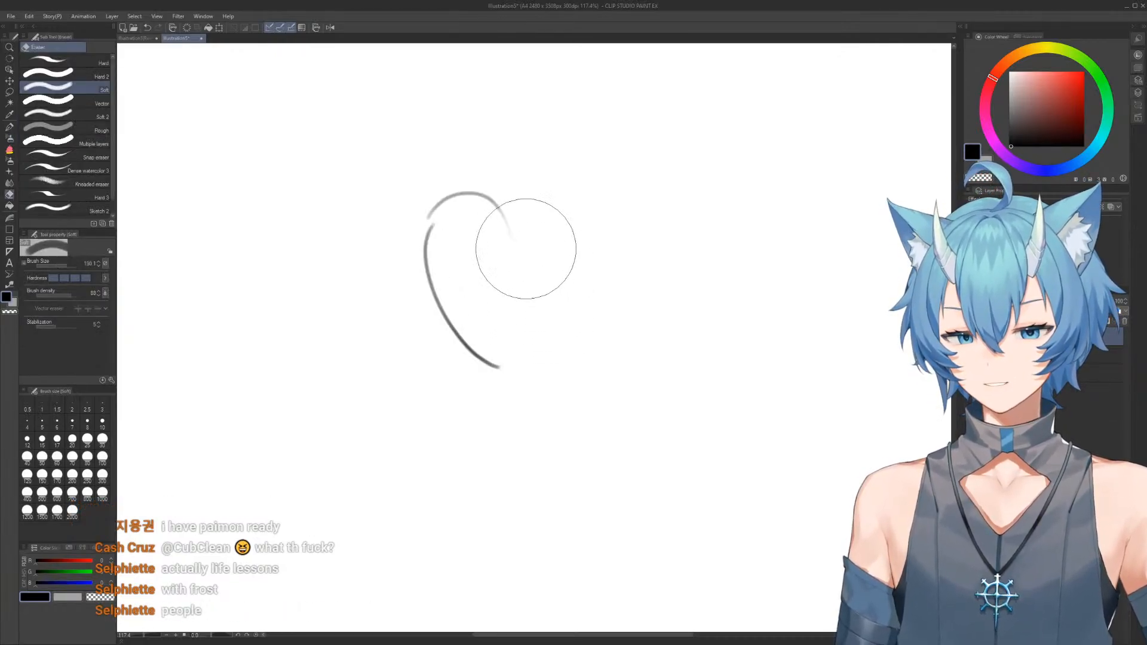
pyautogui.press('b')
pyautogui.moveTo(514, 211); pyautogui.dragTo(571, 340)
pyautogui.moveTo(496, 371); pyautogui.dragTo(573, 309)
pyautogui.moveTo(481, 193)
pyautogui.mouseDown()
pyautogui.moveTo(417, 235)
pyautogui.moveTo(446, 351)
pyautogui.moveTo(522, 335)
pyautogui.moveTo(548, 352)
pyautogui.mouseUp()
pyautogui.press('e')
pyautogui.press('b')
pyautogui.moveTo(463, 365); pyautogui.dragTo(565, 312)
pyautogui.moveTo(526, 250); pyautogui.dragTo(551, 302)
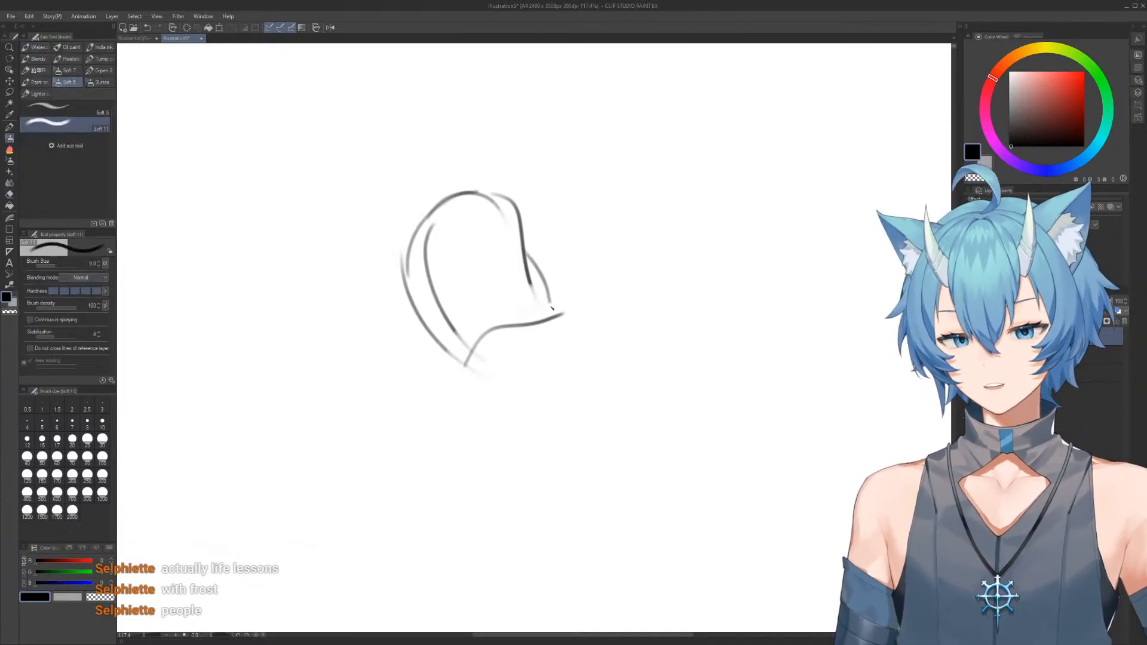
# Add the shoulder ovals and shoulder line, and draw one upper arm extending nearly horizontally from the torso
pyautogui.moveTo(527, 185); pyautogui.dragTo(521, 238)
pyautogui.moveTo(388, 270)
pyautogui.mouseDown()
pyautogui.moveTo(472, 179)
pyautogui.moveTo(649, 182)
pyautogui.mouseUp()
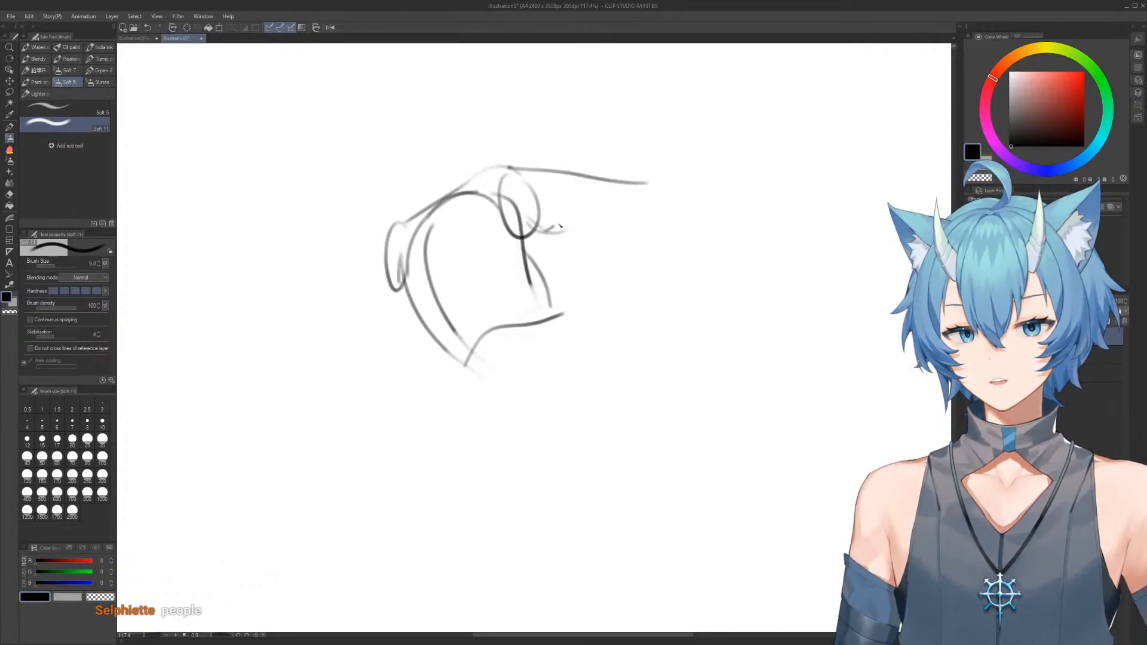
pyautogui.moveTo(555, 229); pyautogui.dragTo(639, 221)
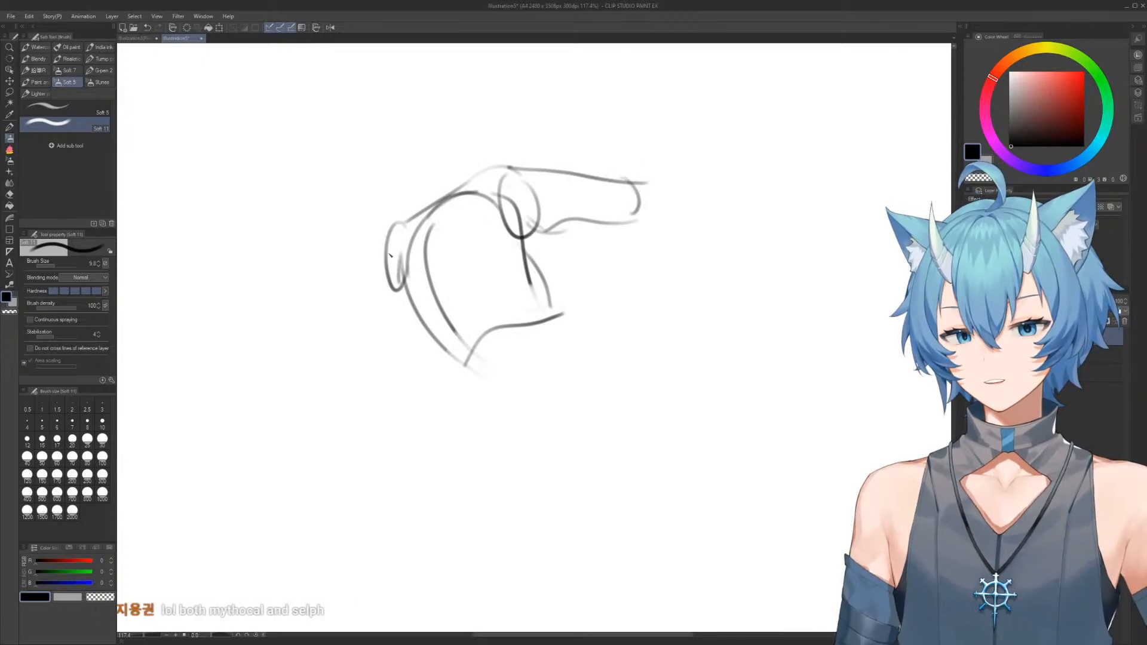
# Draw the other upper arm slanting down from its shoulder with a rounded end, and add a short neck
pyautogui.moveTo(386, 227); pyautogui.dragTo(313, 328)
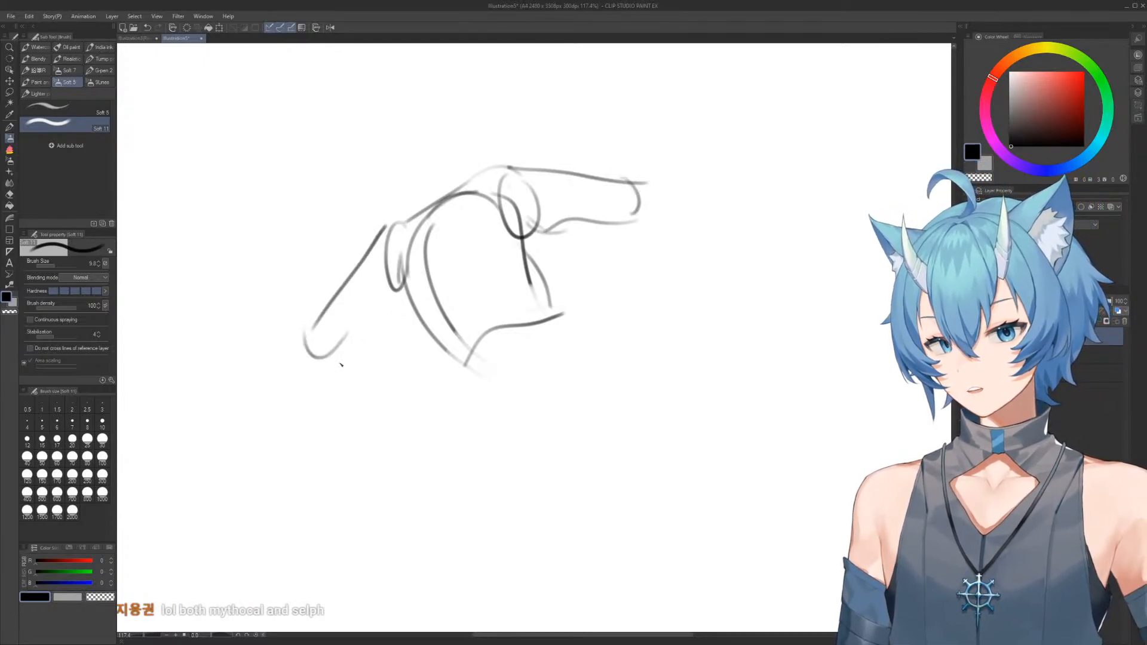
pyautogui.moveTo(341, 352); pyautogui.dragTo(376, 318)
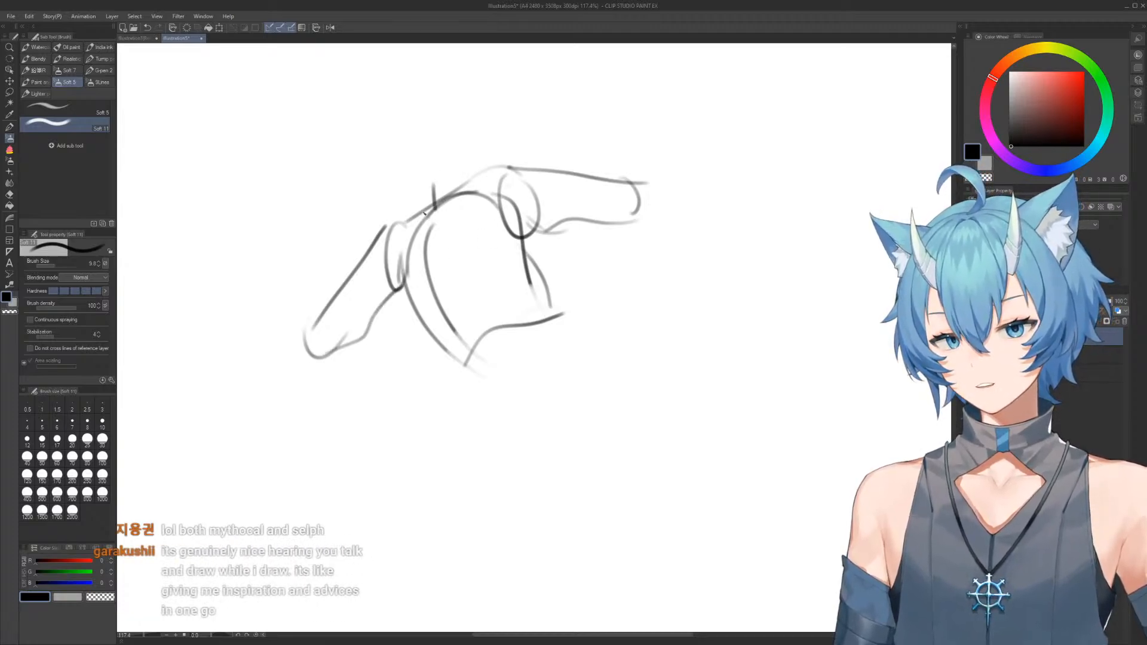
pyautogui.scroll(-1, 526, 234)
pyautogui.moveTo(523, 246); pyautogui.dragTo(523, 155)
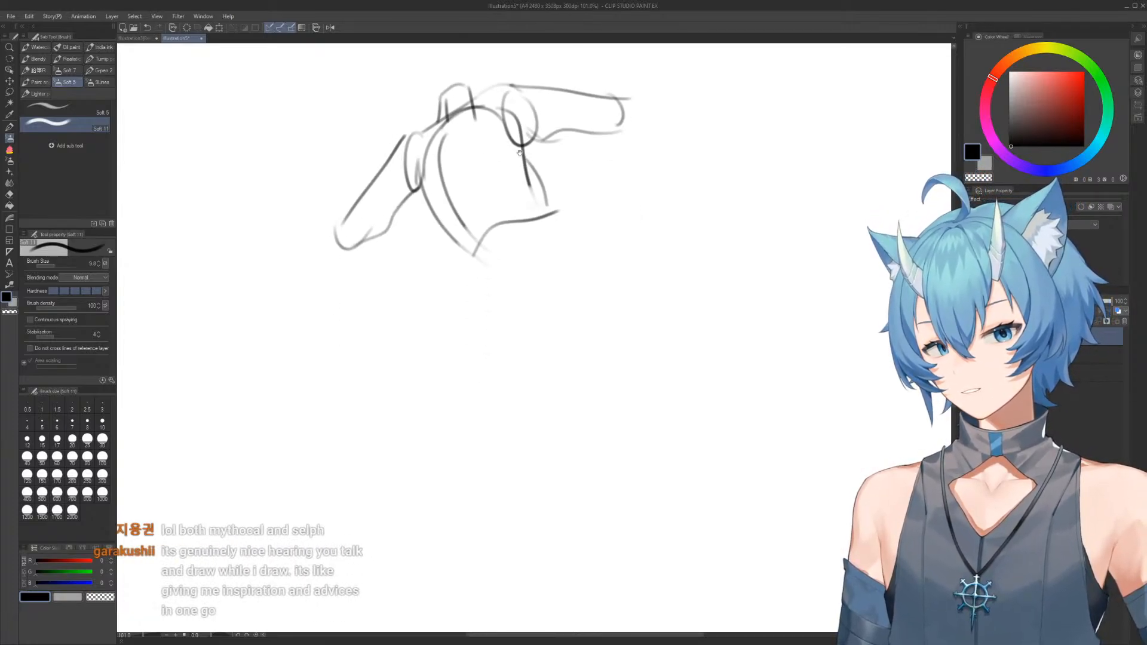
# Erase the torso's lower half and redraw its left-hand side as a straighter line slanting down to the waist
pyautogui.press('e')
pyautogui.moveTo(543, 198); pyautogui.dragTo(554, 247)
pyautogui.press('b')
pyautogui.moveTo(531, 143)
pyautogui.mouseDown()
pyautogui.moveTo(541, 234)
pyautogui.moveTo(456, 287)
pyautogui.mouseUp()
pyautogui.press('e')
pyautogui.press('b')
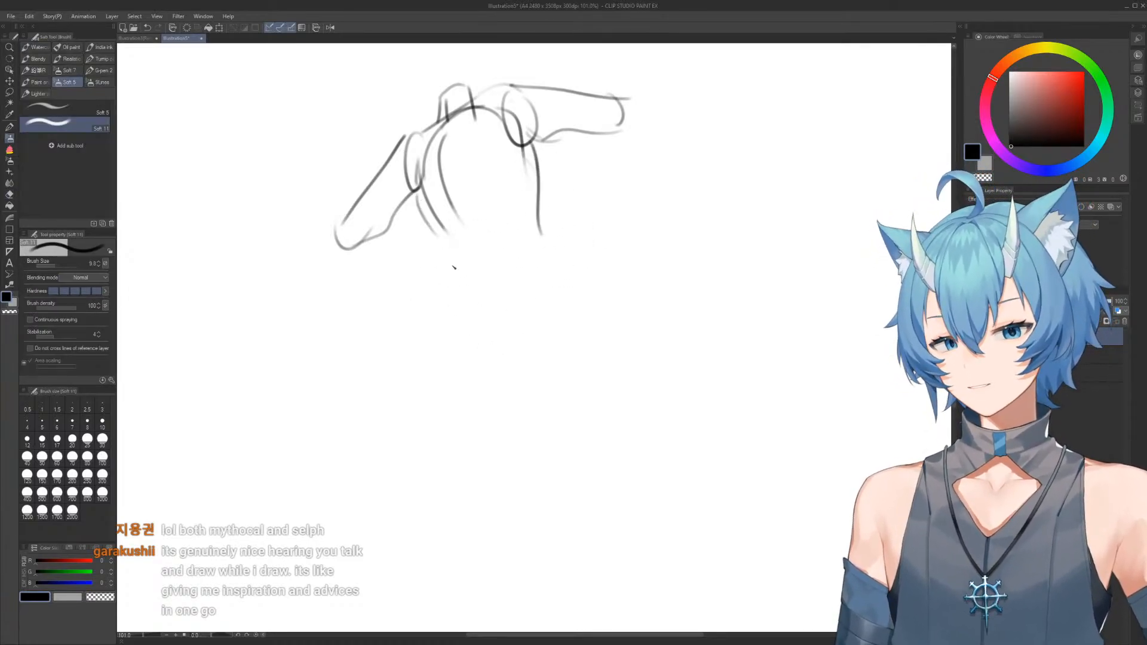
pyautogui.press('e')
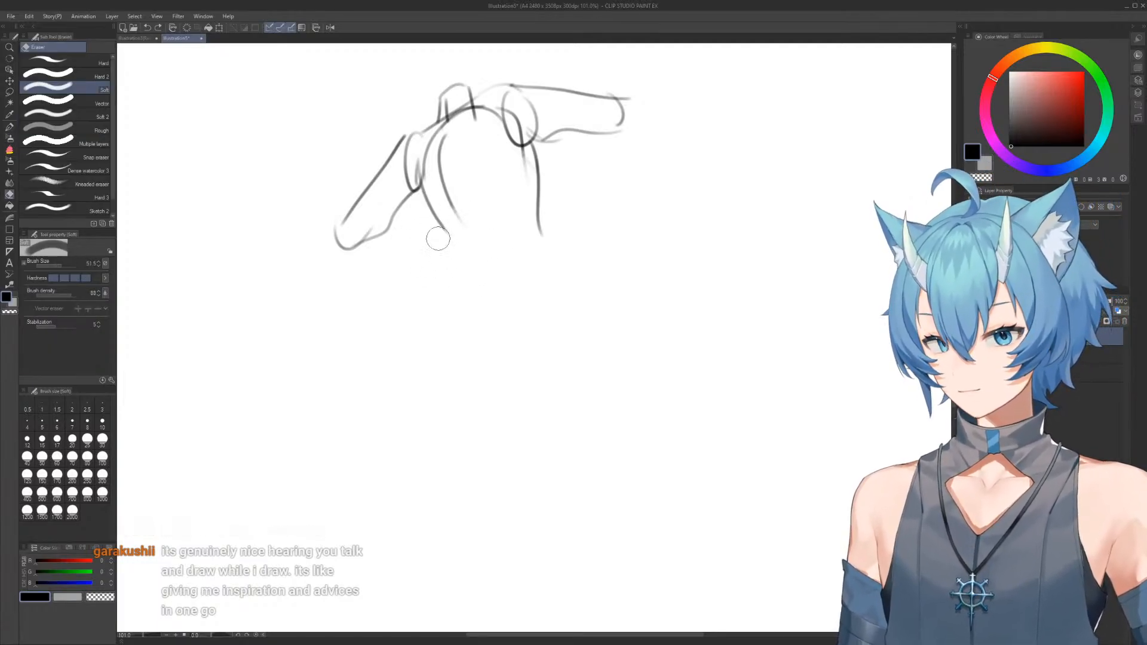
pyautogui.moveTo(436, 206); pyautogui.dragTo(461, 254)
pyautogui.press('b')
pyautogui.moveTo(422, 186); pyautogui.dragTo(448, 262)
# Redraw the torso's right-hand side, close it with a slanted lower edge, and add a curved centre line down the front
pyautogui.press('e')
pyautogui.moveTo(537, 201)
pyautogui.mouseDown()
pyautogui.moveTo(527, 157)
pyautogui.moveTo(538, 223)
pyautogui.mouseUp()
pyautogui.press('b')
pyautogui.moveTo(527, 145); pyautogui.dragTo(541, 226)
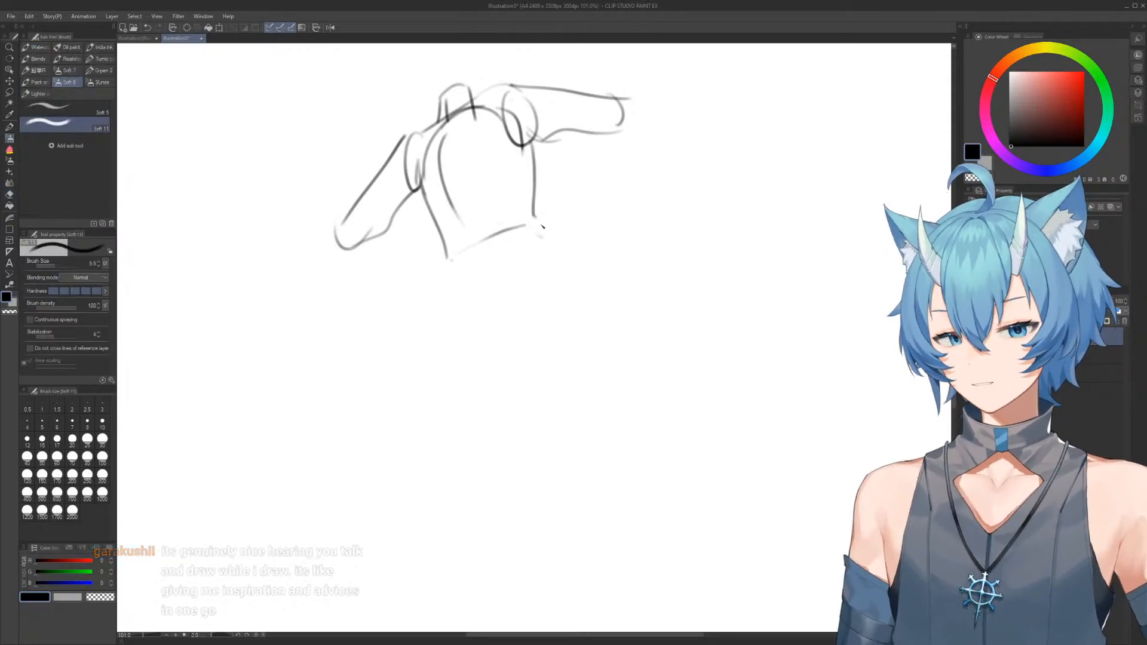
pyautogui.moveTo(455, 136); pyautogui.dragTo(491, 270)
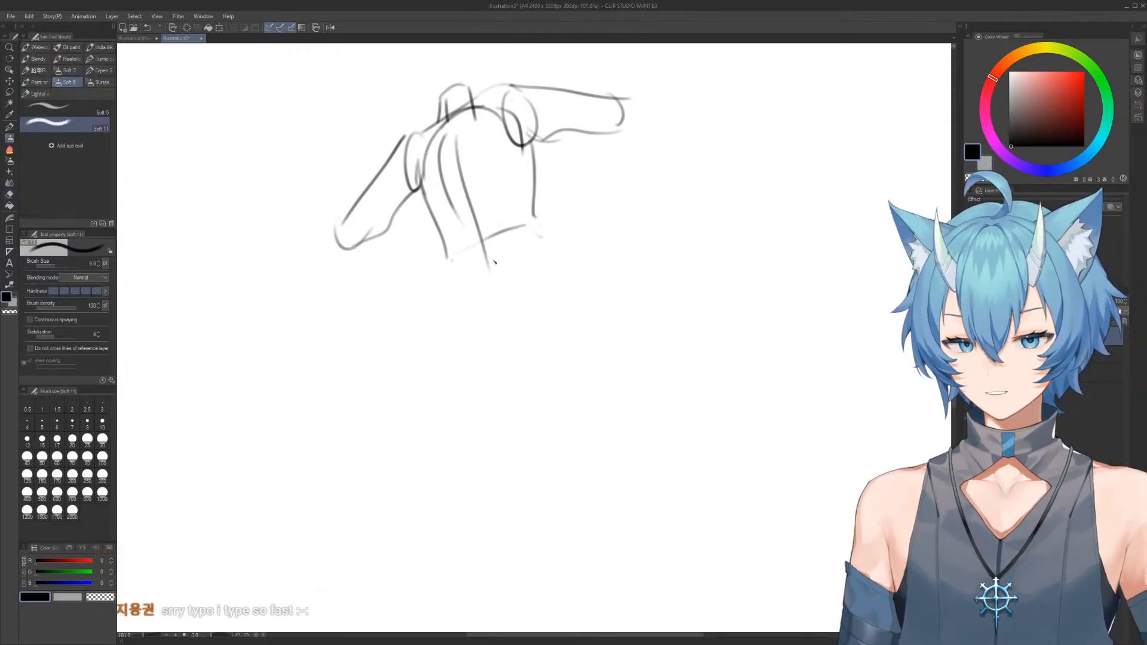
# Draw the waist and outer hip contours below the torso, flaring outward on the left-hand side
pyautogui.moveTo(530, 207); pyautogui.dragTo(538, 330)
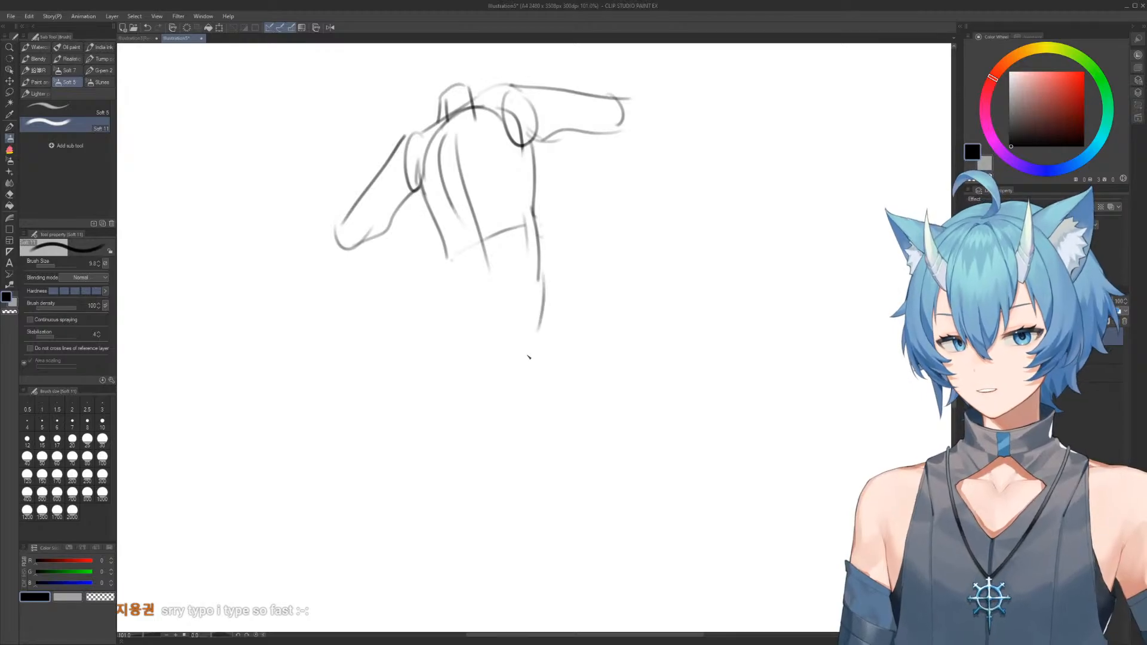
pyautogui.press('e')
pyautogui.moveTo(419, 281)
pyautogui.mouseDown()
pyautogui.moveTo(402, 313)
pyautogui.moveTo(449, 346)
pyautogui.moveTo(438, 346)
pyautogui.moveTo(439, 250)
pyautogui.mouseUp()
pyautogui.press('b')
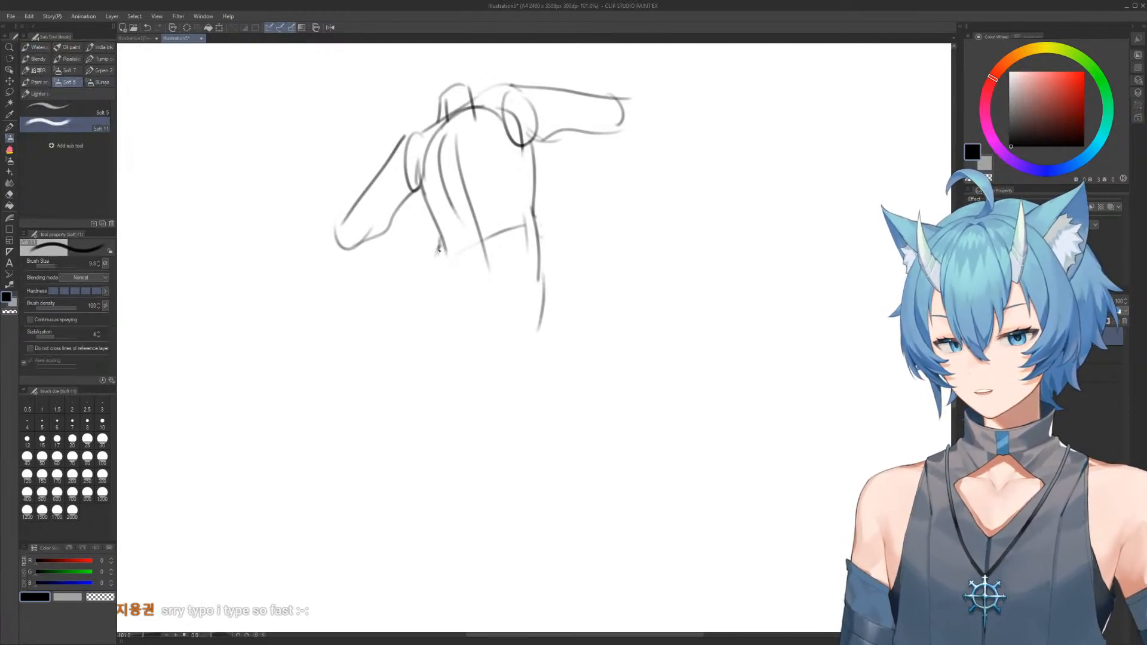
pyautogui.moveTo(395, 334); pyautogui.dragTo(437, 259)
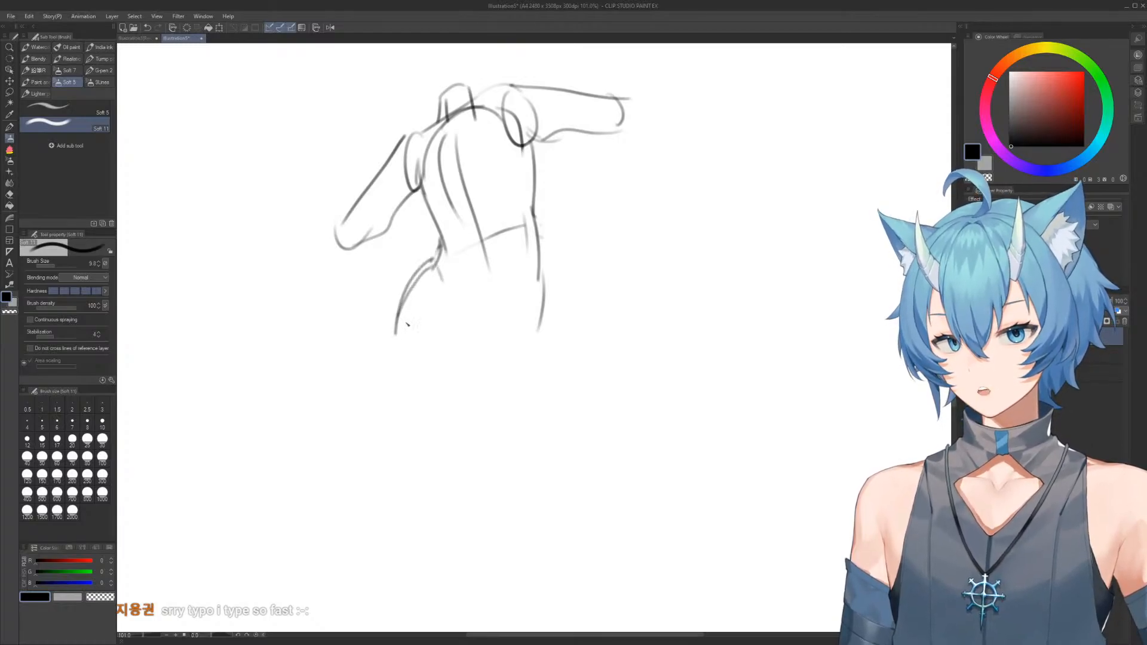
# Clean up the hips, redraw the outer hip contour, and draw the curved groin lines converging into a pointed pelvis
pyautogui.press('e')
pyautogui.moveTo(434, 343); pyautogui.dragTo(541, 333)
pyautogui.press('b')
pyautogui.moveTo(532, 232); pyautogui.dragTo(540, 345)
pyautogui.press('e')
pyautogui.moveTo(533, 236)
pyautogui.mouseDown()
pyautogui.moveTo(536, 348)
pyautogui.moveTo(487, 351)
pyautogui.moveTo(508, 328)
pyautogui.mouseUp()
pyautogui.press('b')
pyautogui.press('e')
pyautogui.press('b')
pyautogui.moveTo(457, 245); pyautogui.dragTo(474, 328)
pyautogui.moveTo(530, 206); pyautogui.dragTo(515, 322)
pyautogui.moveTo(529, 233)
pyautogui.mouseDown()
pyautogui.moveTo(534, 342)
pyautogui.moveTo(508, 316)
pyautogui.mouseUp()
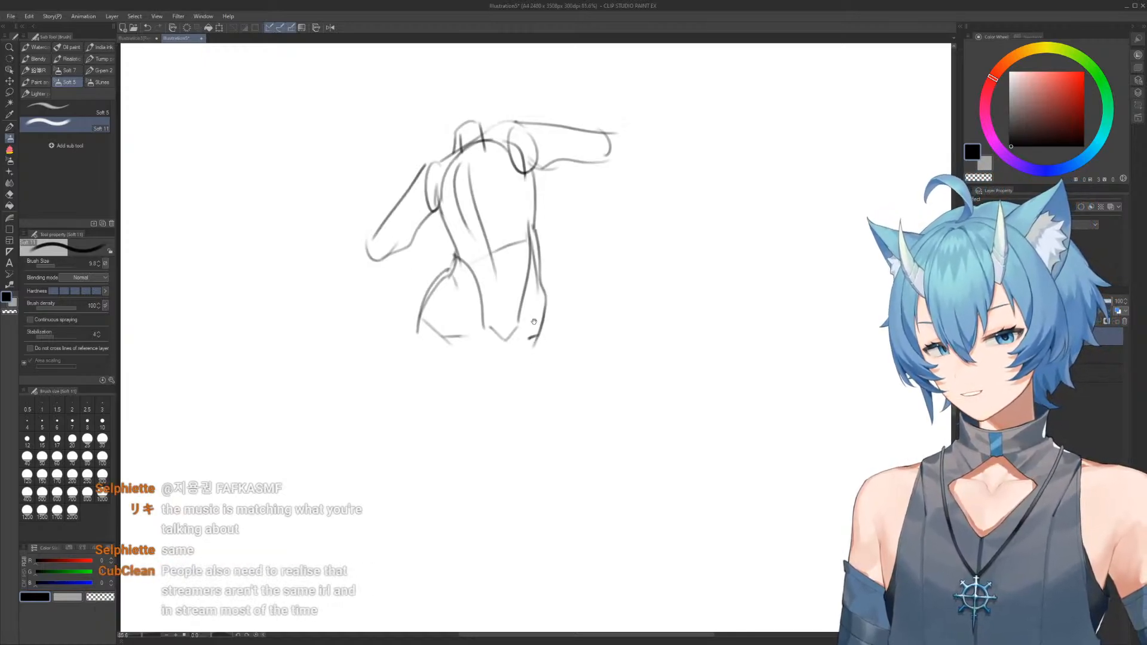
# Replace the slanting upper arm with one hanging straight down beside the torso
pyautogui.moveTo(466, 257)
pyautogui.mouseDown()
pyautogui.moveTo(496, 257)
pyautogui.moveTo(526, 236)
pyautogui.mouseUp()
pyautogui.moveTo(478, 239)
pyautogui.mouseDown()
pyautogui.moveTo(480, 266)
pyautogui.moveTo(384, 302)
pyautogui.moveTo(422, 277)
pyautogui.moveTo(425, 243)
pyautogui.mouseUp()
pyautogui.press('e')
pyautogui.press('b')
pyautogui.moveTo(450, 183); pyautogui.dragTo(448, 296)
pyautogui.moveTo(591, 217)
pyautogui.mouseDown()
pyautogui.moveTo(585, 180)
pyautogui.moveTo(547, 184)
pyautogui.mouseUp()
# Erase the shoulder above the hanging arm and redraw it with a darker line sloping down from the neck
pyautogui.press('e')
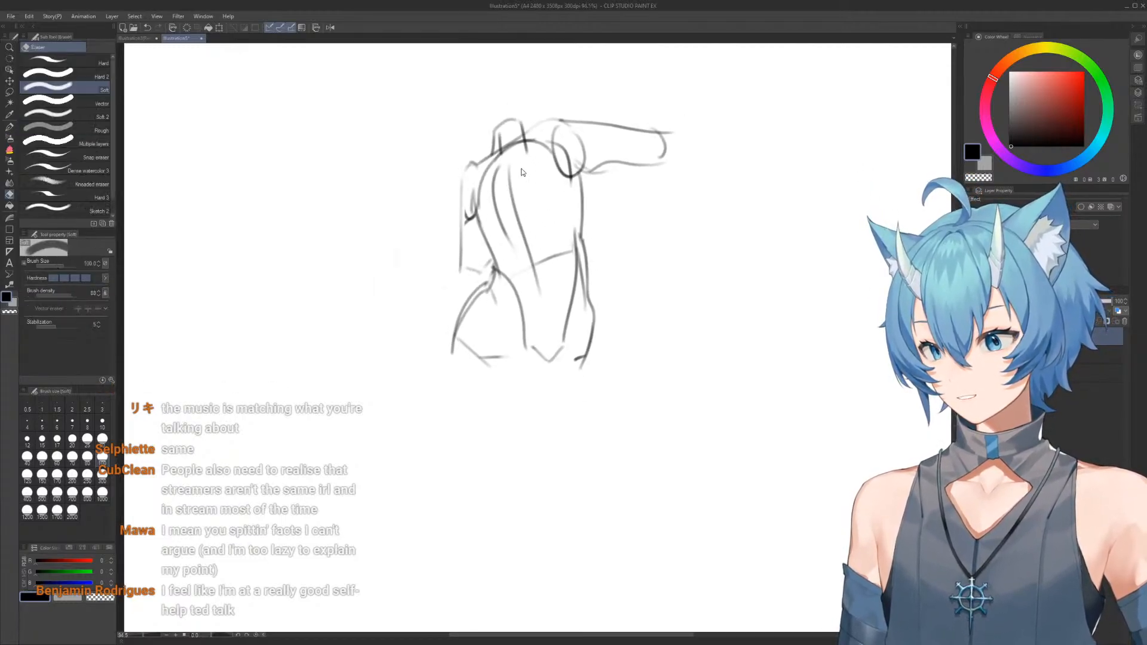
pyautogui.moveTo(480, 171)
pyautogui.mouseDown()
pyautogui.moveTo(471, 166)
pyautogui.moveTo(456, 187)
pyautogui.moveTo(464, 214)
pyautogui.mouseUp()
pyautogui.press('b')
pyautogui.press('e')
pyautogui.press('b')
pyautogui.press('e')
pyautogui.press('b')
pyautogui.press('e')
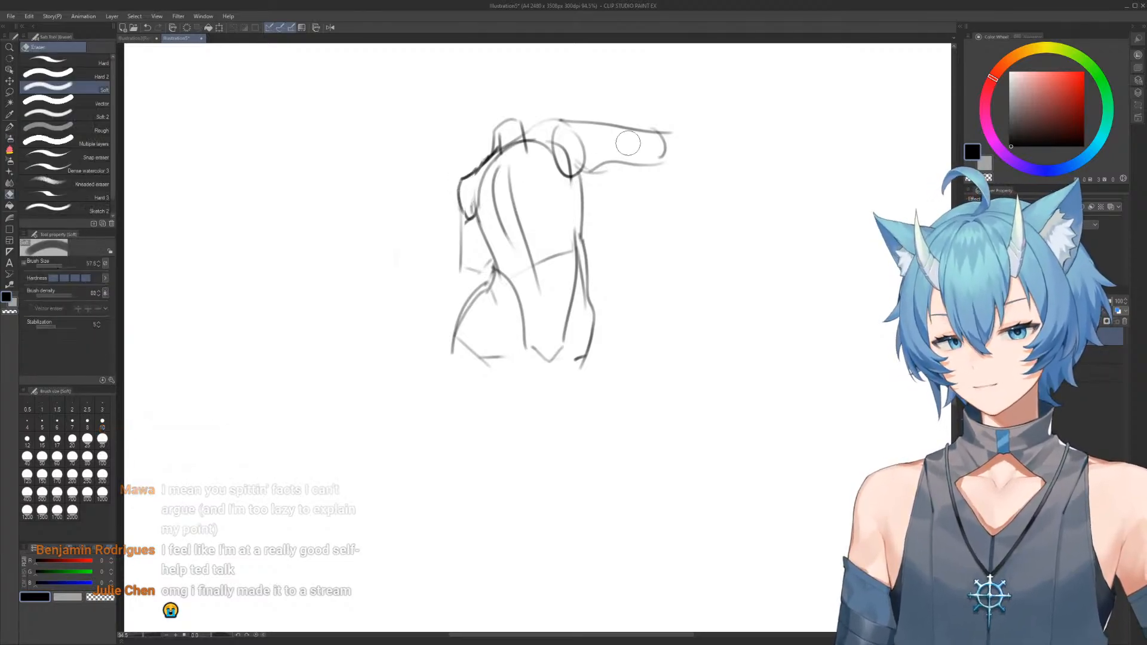
# Redraw the outstretched upper arm with a smaller shoulder oval, slanting slightly downward to a rounded end
pyautogui.moveTo(609, 127)
pyautogui.mouseDown()
pyautogui.moveTo(547, 129)
pyautogui.moveTo(678, 136)
pyautogui.moveTo(607, 169)
pyautogui.mouseUp()
pyautogui.press('b')
pyautogui.press('e')
pyautogui.press('b')
pyautogui.moveTo(574, 125)
pyautogui.mouseDown()
pyautogui.moveTo(659, 147)
pyautogui.moveTo(616, 193)
pyautogui.moveTo(571, 168)
pyautogui.moveTo(653, 164)
pyautogui.mouseUp()
pyautogui.press('e')
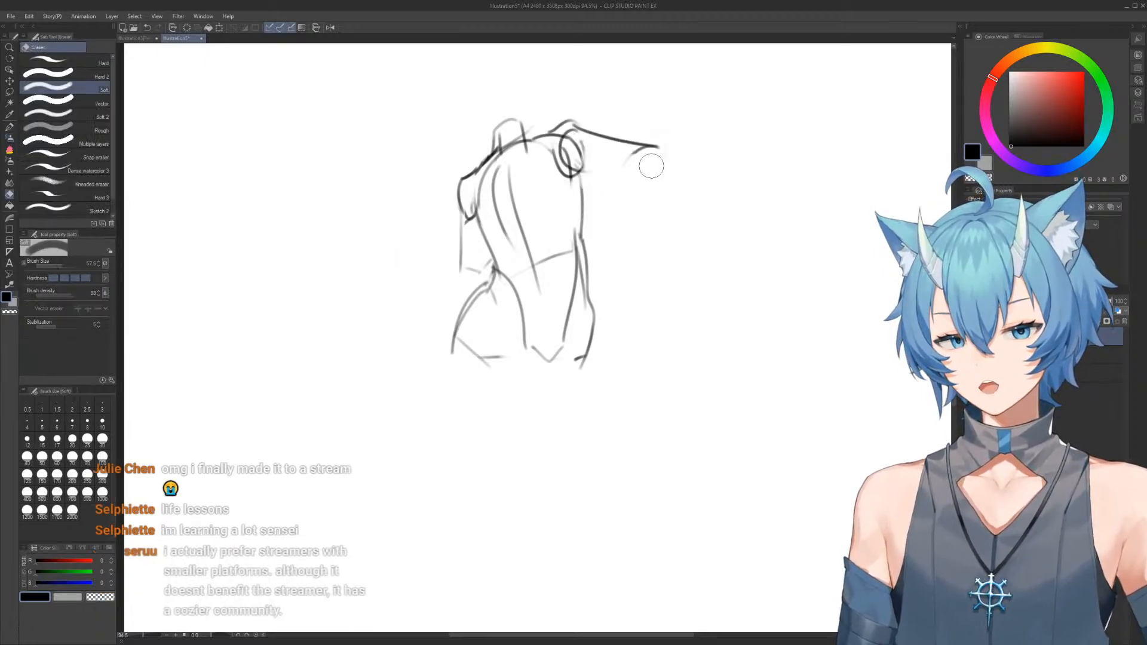
pyautogui.press('b')
pyautogui.moveTo(575, 164); pyautogui.dragTo(633, 176)
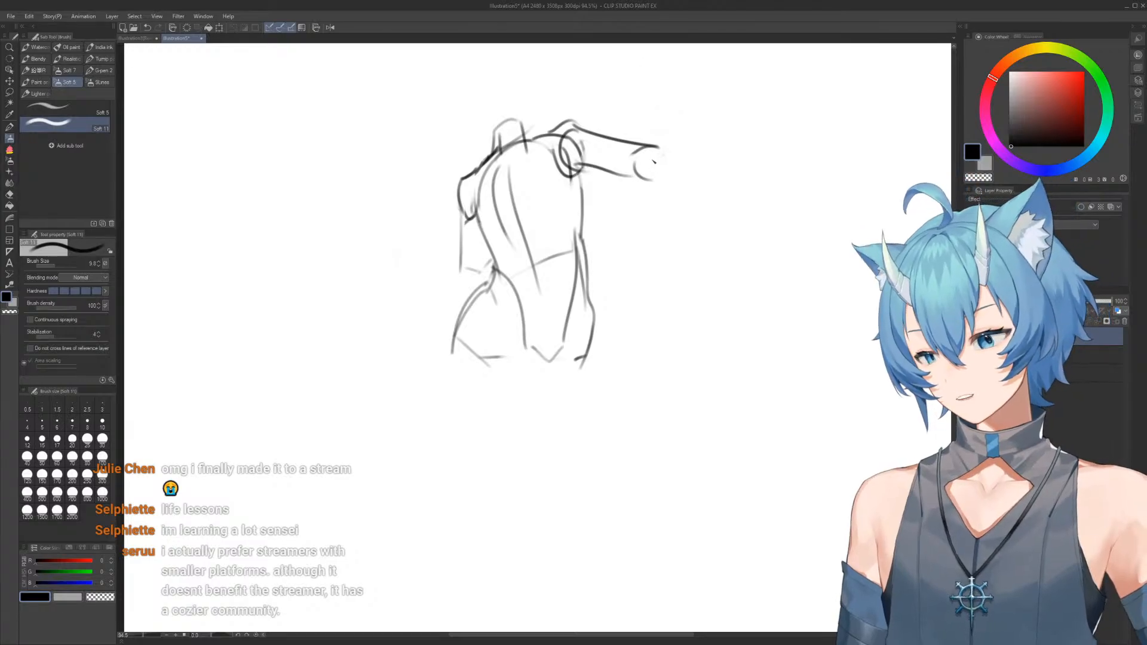
# Redraw the left-hand hip and extend it into a long thigh with an inner contour and a pointed knee
pyautogui.press('e')
pyautogui.moveTo(457, 355)
pyautogui.mouseDown()
pyautogui.moveTo(467, 307)
pyautogui.moveTo(487, 287)
pyautogui.moveTo(465, 352)
pyautogui.moveTo(491, 451)
pyautogui.mouseUp()
pyautogui.press('b')
pyautogui.moveTo(524, 334)
pyautogui.mouseDown()
pyautogui.moveTo(543, 418)
pyautogui.moveTo(519, 499)
pyautogui.moveTo(553, 490)
pyautogui.mouseUp()
# Erase the right-hand outer hip line and draw the second thigh's outer contour tapering down to the knee
pyautogui.press('e')
pyautogui.moveTo(586, 311); pyautogui.dragTo(589, 386)
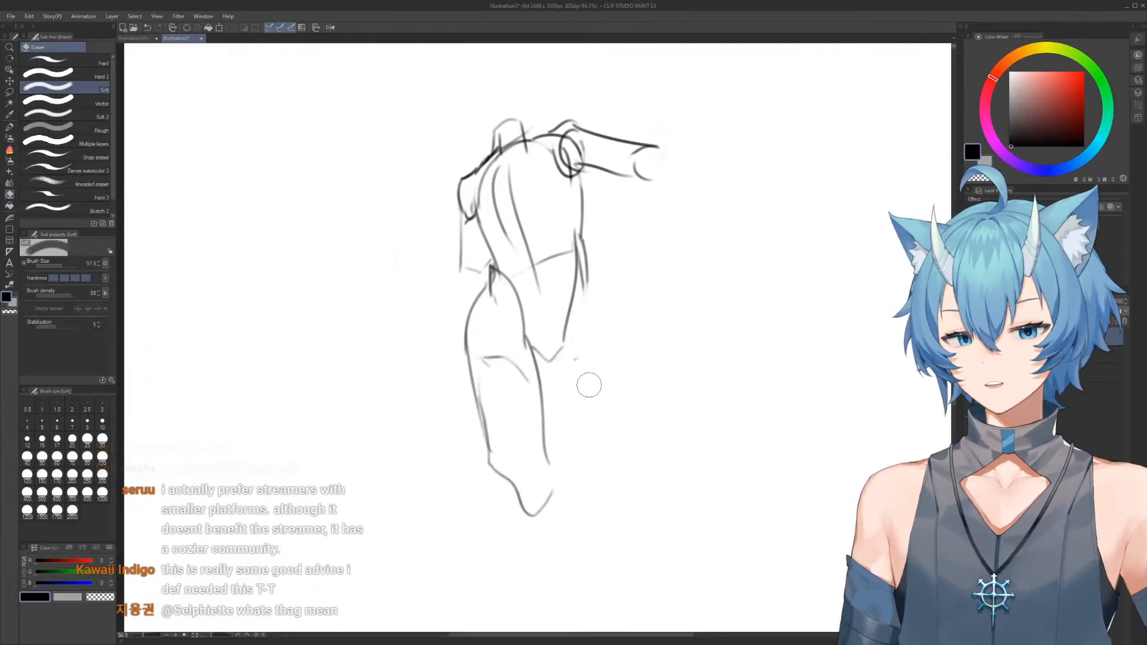
pyautogui.press('b')
pyautogui.moveTo(589, 288); pyautogui.dragTo(585, 442)
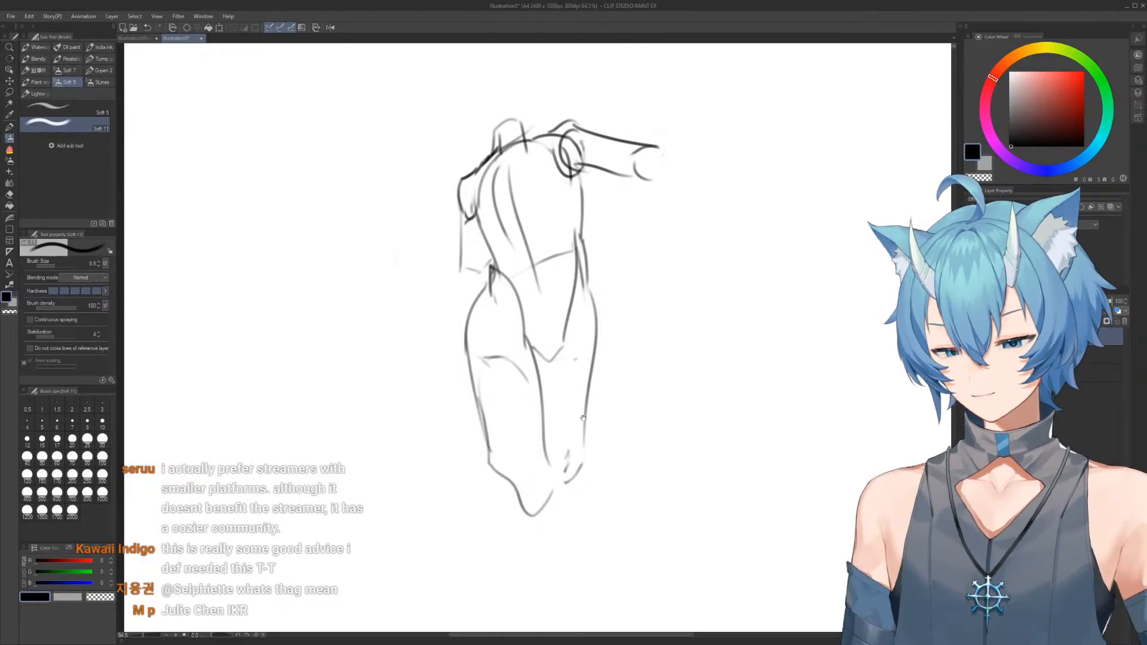
pyautogui.moveTo(570, 377); pyautogui.dragTo(569, 378)
# Erase the rounded torso top and shoulder lines, then redraw the neck, a flatter shoulder line and the left-hand shoulder's outline
pyautogui.moveTo(554, 138)
pyautogui.mouseDown()
pyautogui.moveTo(552, 174)
pyautogui.moveTo(518, 154)
pyautogui.moveTo(532, 158)
pyautogui.moveTo(483, 206)
pyautogui.mouseUp()
pyautogui.press('e')
pyautogui.moveTo(526, 179); pyautogui.dragTo(568, 159)
pyautogui.press('b')
pyautogui.moveTo(473, 212)
pyautogui.mouseDown()
pyautogui.moveTo(566, 168)
pyautogui.moveTo(497, 187)
pyautogui.moveTo(537, 171)
pyautogui.moveTo(495, 206)
pyautogui.mouseUp()
pyautogui.press('e')
pyautogui.press('b')
pyautogui.press('e')
pyautogui.press('b')
pyautogui.moveTo(501, 163)
pyautogui.mouseDown()
pyautogui.moveTo(504, 193)
pyautogui.moveTo(469, 206)
pyautogui.moveTo(464, 198)
pyautogui.mouseUp()
pyautogui.press('e')
pyautogui.press('b')
pyautogui.moveTo(461, 255); pyautogui.dragTo(459, 223)
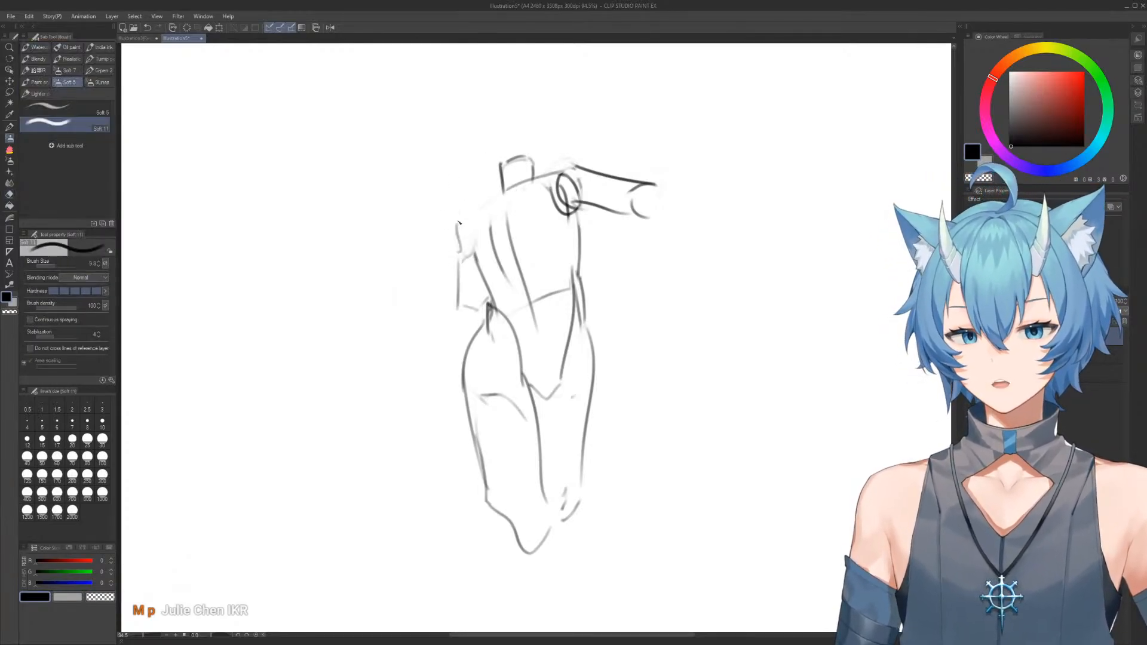
# Erase the outstretched arm with its shoulder oval and draw a short shoulder line beside the neck
pyautogui.press('e')
pyautogui.moveTo(562, 179)
pyautogui.mouseDown()
pyautogui.moveTo(640, 167)
pyautogui.moveTo(615, 231)
pyautogui.moveTo(627, 176)
pyautogui.moveTo(655, 184)
pyautogui.moveTo(564, 213)
pyautogui.moveTo(588, 207)
pyautogui.mouseUp()
pyautogui.press('b')
pyautogui.press('e')
pyautogui.press('b')
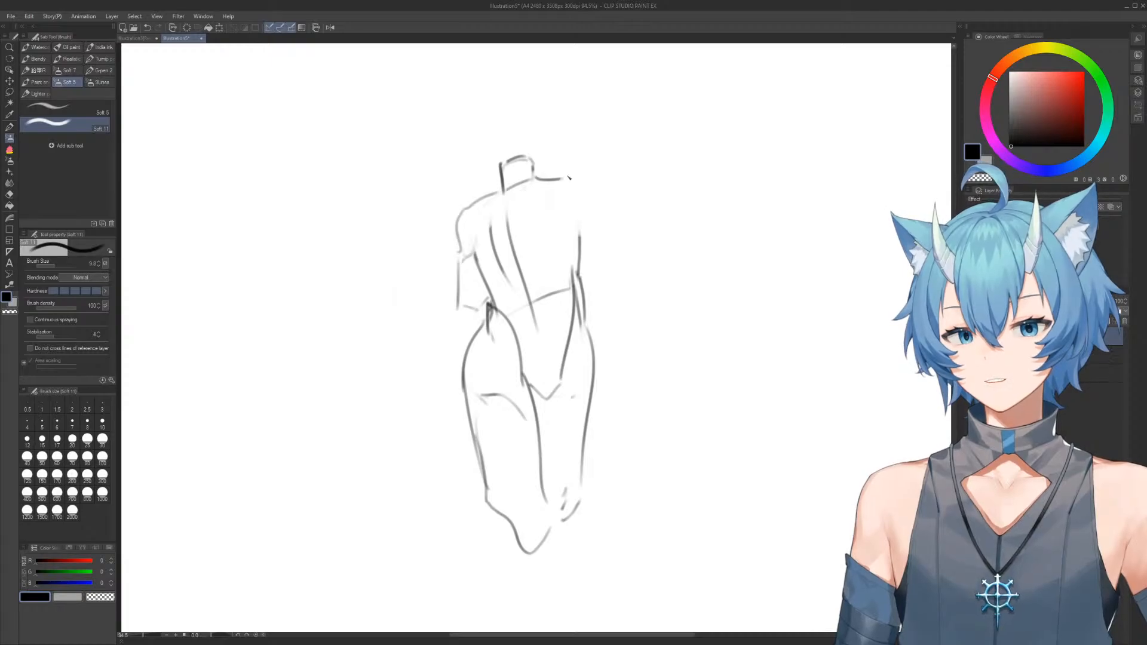
# Erase the hanging arm and old torso side lines, then draw the left-hand torso side curving from neck to waist
pyautogui.press('e')
pyautogui.moveTo(615, 235)
pyautogui.mouseDown()
pyautogui.moveTo(597, 179)
pyautogui.moveTo(596, 235)
pyautogui.mouseUp()
pyautogui.press('b')
pyautogui.press('e')
pyautogui.moveTo(481, 202)
pyautogui.mouseDown()
pyautogui.moveTo(461, 307)
pyautogui.moveTo(476, 270)
pyautogui.moveTo(500, 269)
pyautogui.mouseUp()
pyautogui.press('b')
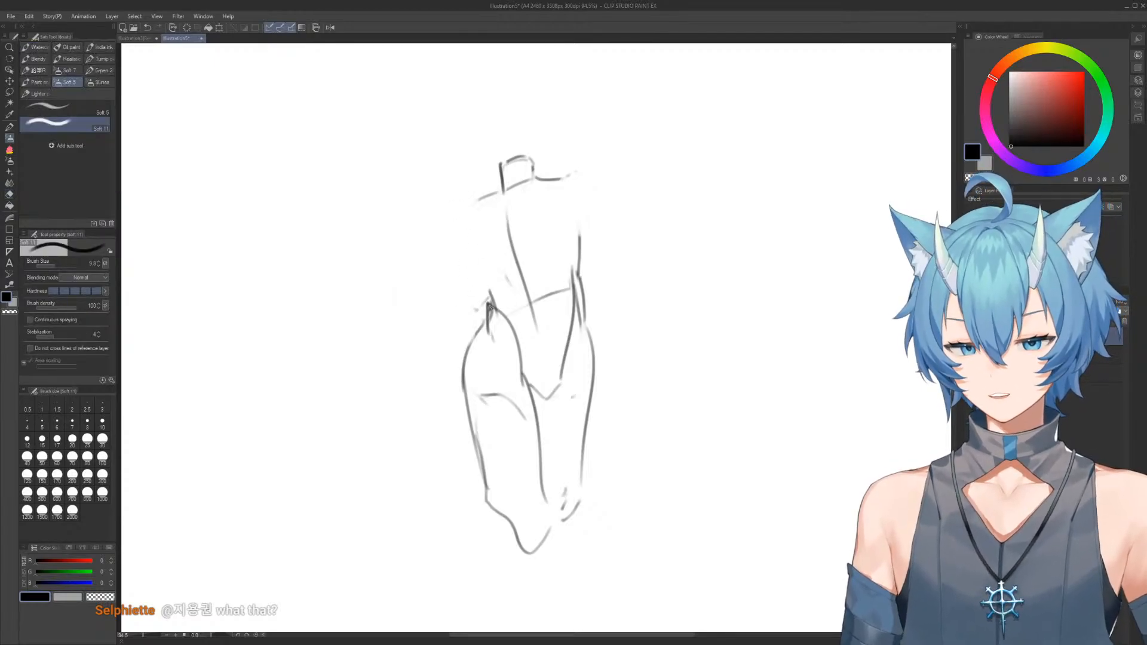
pyautogui.moveTo(500, 192); pyautogui.dragTo(488, 314)
# Erase the old right-hand torso side and shoulder end, and draw a curved rib line down from the neck base
pyautogui.press('e')
pyautogui.moveTo(579, 227); pyautogui.dragTo(581, 308)
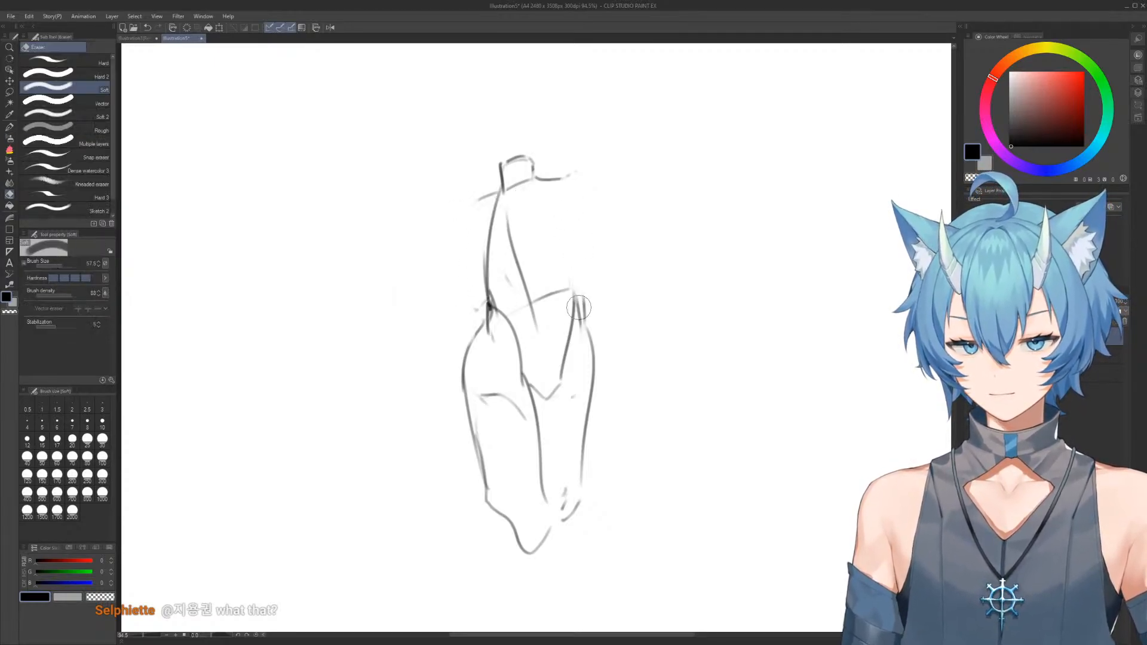
pyautogui.press('b')
pyautogui.moveTo(545, 190); pyautogui.dragTo(578, 305)
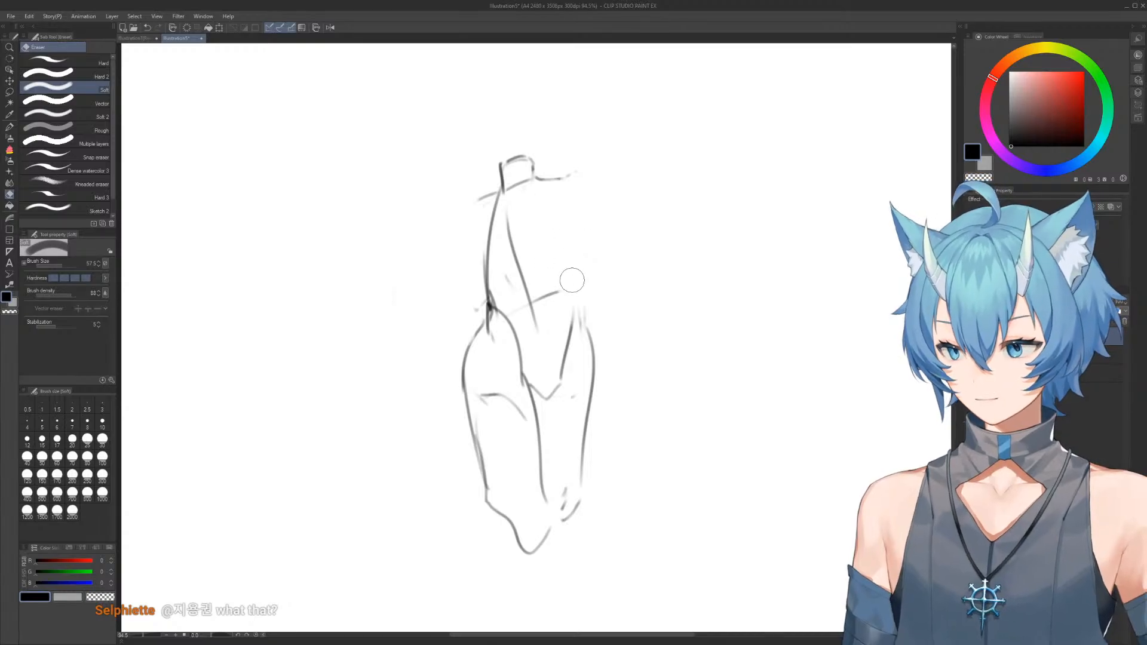
pyautogui.press('b')
pyautogui.press('e')
pyautogui.moveTo(579, 177); pyautogui.dragTo(552, 177)
pyautogui.press('b')
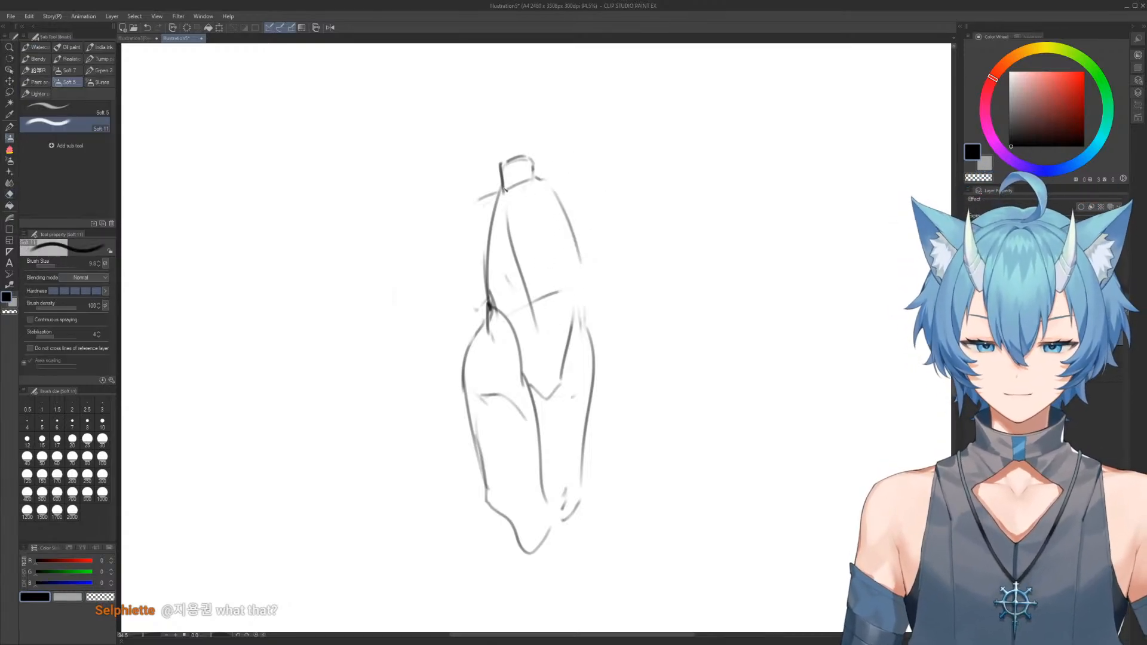
# Square off both shoulders and draw the outer torso sides from the shoulders toward the waist
pyautogui.moveTo(465, 205); pyautogui.dragTo(463, 220)
pyautogui.moveTo(544, 178)
pyautogui.mouseDown()
pyautogui.moveTo(588, 180)
pyautogui.moveTo(598, 192)
pyautogui.moveTo(587, 216)
pyautogui.mouseUp()
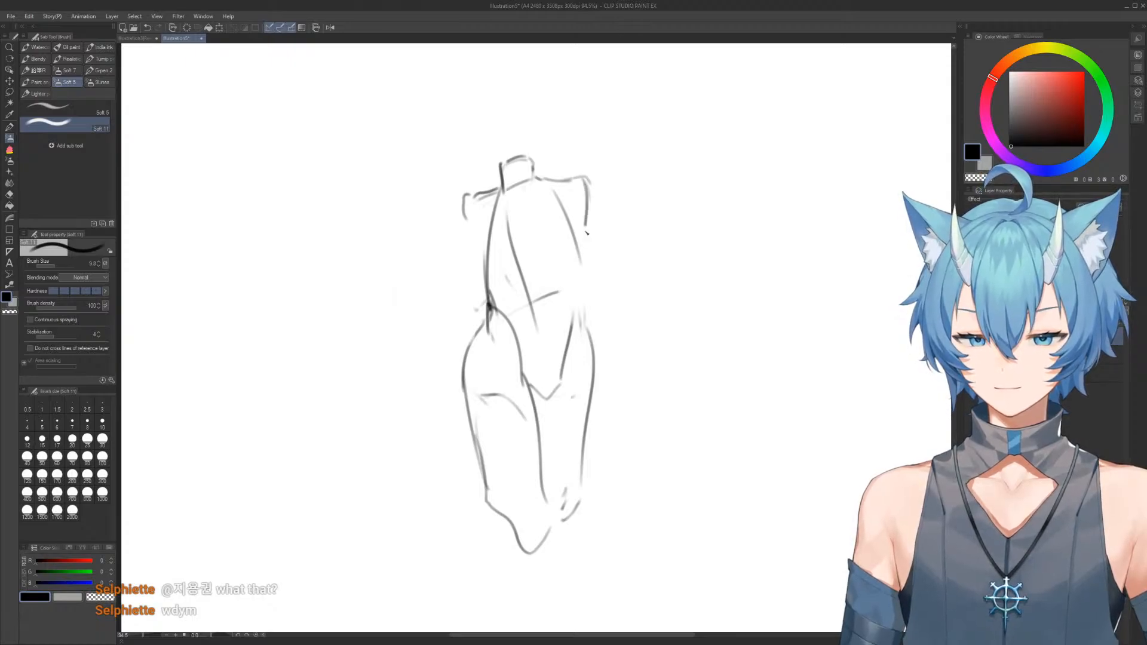
pyautogui.moveTo(469, 217); pyautogui.dragTo(490, 312)
pyautogui.scroll(-2, 578, 236)
pyautogui.moveTo(547, 357); pyautogui.dragTo(534, 262)
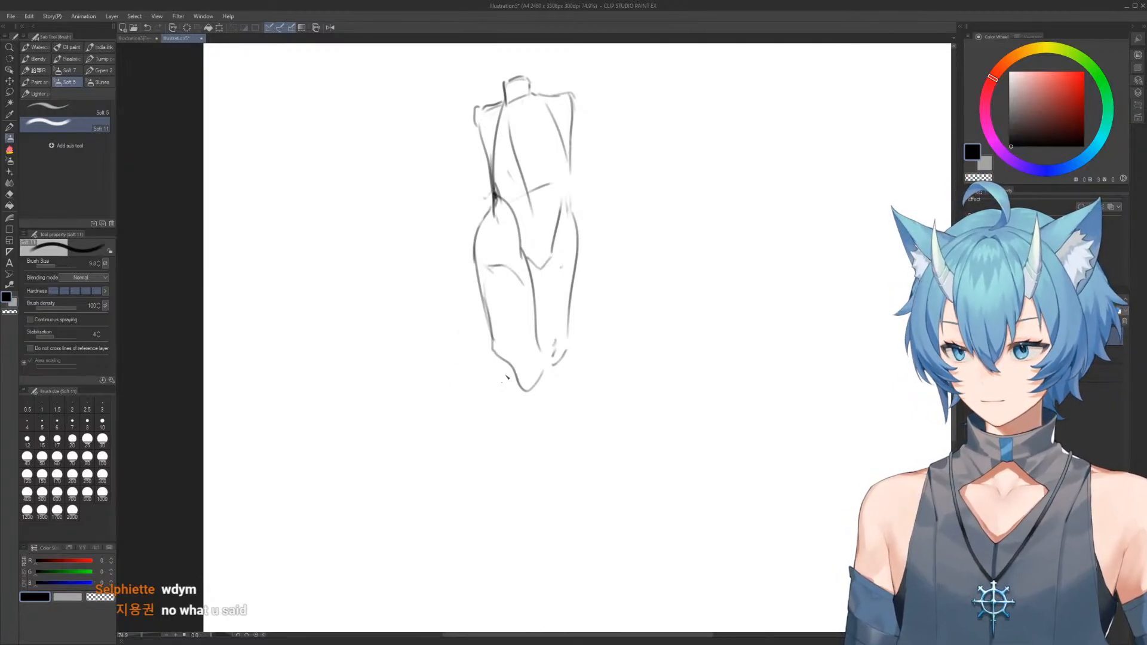
# Erase the pointed knee and the left-hand thigh's outer contour, and redraw the contour slanting inward to the knee
pyautogui.press('e')
pyautogui.moveTo(511, 361); pyautogui.dragTo(527, 402)
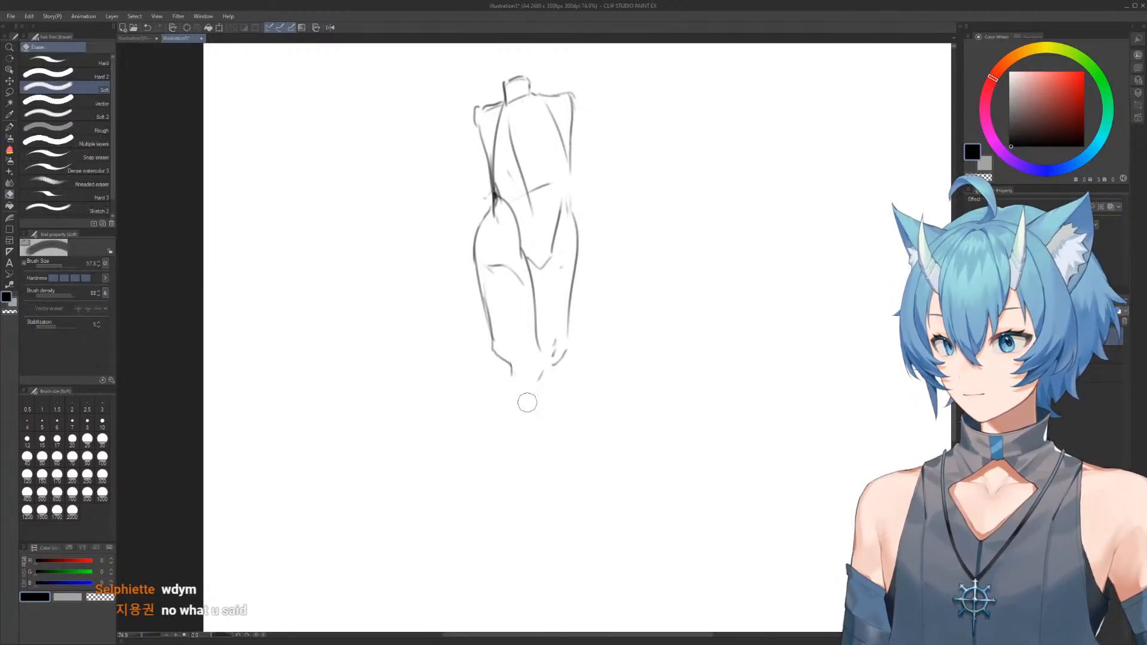
pyautogui.press('b')
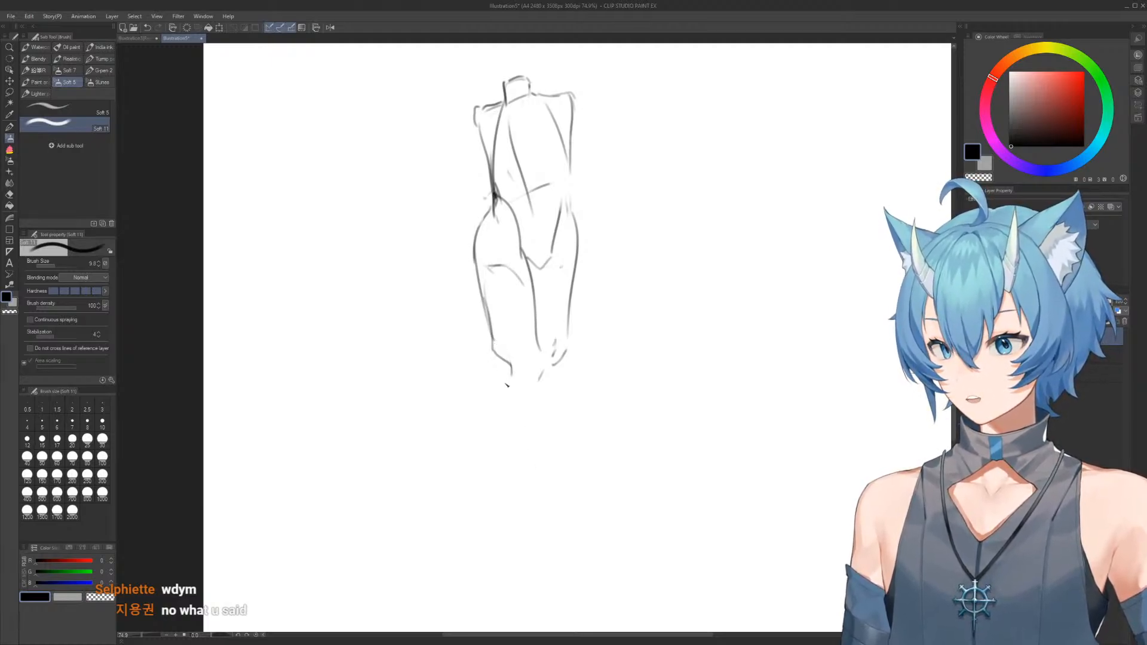
pyautogui.press('e')
pyautogui.moveTo(512, 376)
pyautogui.mouseDown()
pyautogui.moveTo(481, 292)
pyautogui.moveTo(505, 394)
pyautogui.moveTo(478, 244)
pyautogui.moveTo(491, 310)
pyautogui.mouseUp()
pyautogui.press('b')
pyautogui.press('e')
pyautogui.press('b')
pyautogui.moveTo(479, 230)
pyautogui.mouseDown()
pyautogui.moveTo(513, 377)
pyautogui.moveTo(546, 282)
pyautogui.moveTo(530, 335)
pyautogui.moveTo(529, 263)
pyautogui.moveTo(559, 386)
pyautogui.mouseUp()
# Erase the left-hand thigh's inner line and redraw it curving down from the groin to a rounded knee
pyautogui.press('e')
pyautogui.press('b')
pyautogui.press('e')
pyautogui.moveTo(536, 297); pyautogui.dragTo(550, 402)
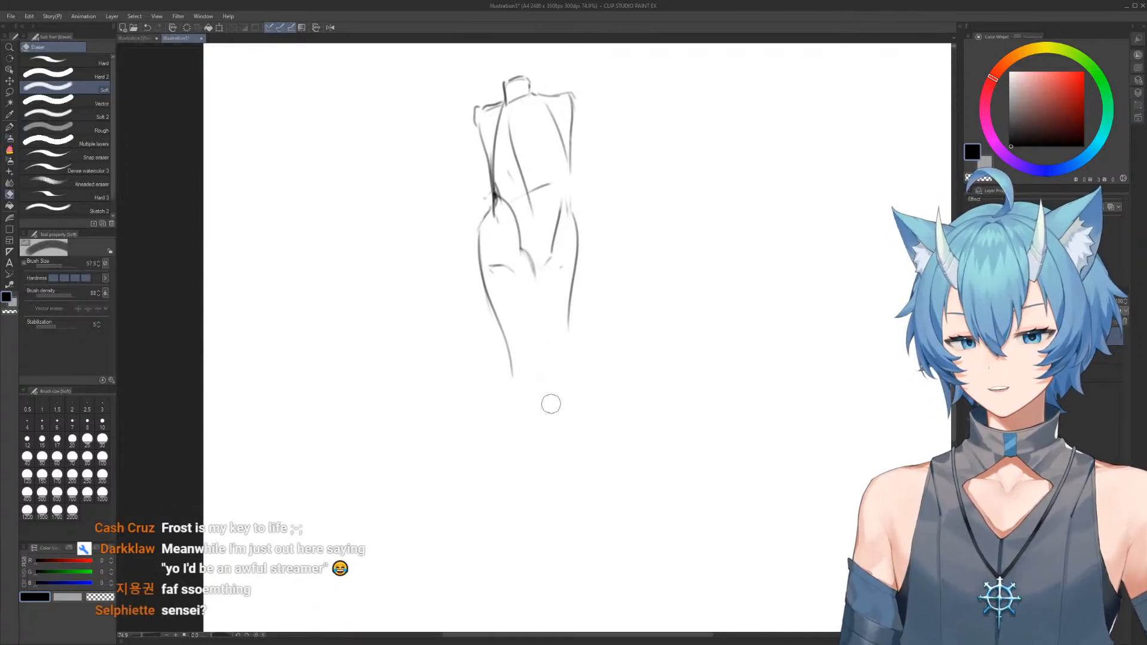
pyautogui.press('b')
pyautogui.moveTo(530, 263); pyautogui.dragTo(545, 361)
pyautogui.moveTo(541, 307)
pyautogui.mouseDown()
pyautogui.moveTo(556, 388)
pyautogui.moveTo(505, 337)
pyautogui.moveTo(515, 361)
pyautogui.mouseUp()
# Erase the right-hand thigh and redraw it angled outward from the hip with inner and outer contours
pyautogui.press('e')
pyautogui.moveTo(553, 397)
pyautogui.mouseDown()
pyautogui.moveTo(546, 371)
pyautogui.moveTo(521, 372)
pyautogui.moveTo(538, 389)
pyautogui.moveTo(580, 225)
pyautogui.mouseUp()
pyautogui.press('b')
pyautogui.press('e')
pyautogui.press('b')
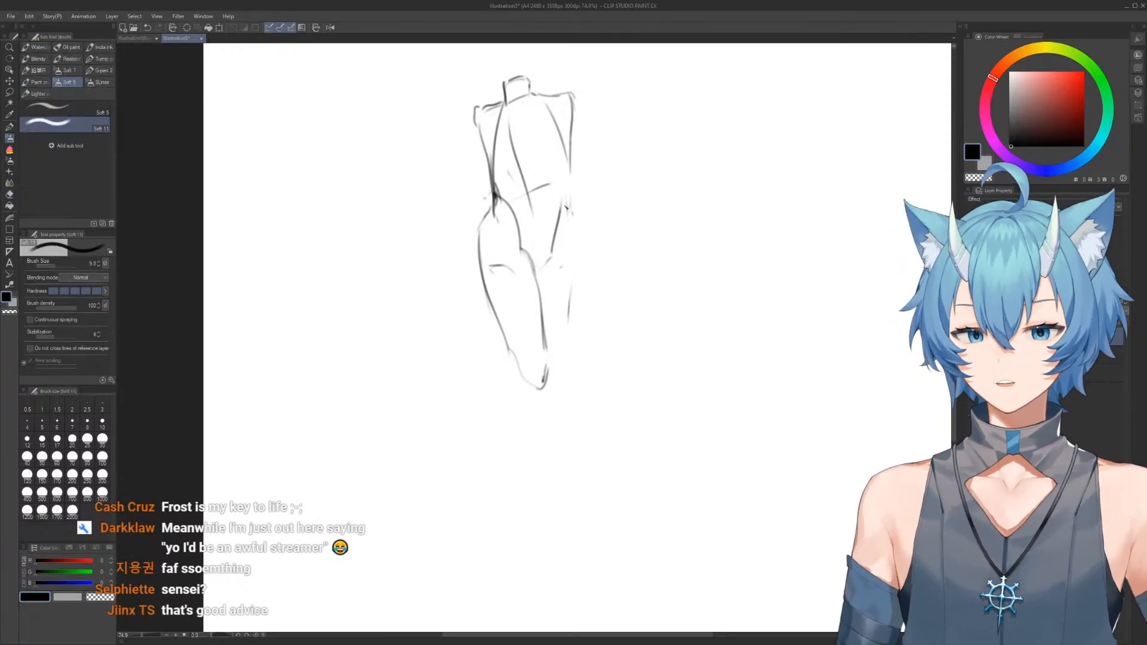
pyautogui.moveTo(579, 226); pyautogui.dragTo(613, 361)
pyautogui.moveTo(553, 301)
pyautogui.mouseDown()
pyautogui.moveTo(573, 335)
pyautogui.moveTo(564, 287)
pyautogui.moveTo(549, 285)
pyautogui.moveTo(584, 348)
pyautogui.mouseUp()
pyautogui.press('e')
pyautogui.press('b')
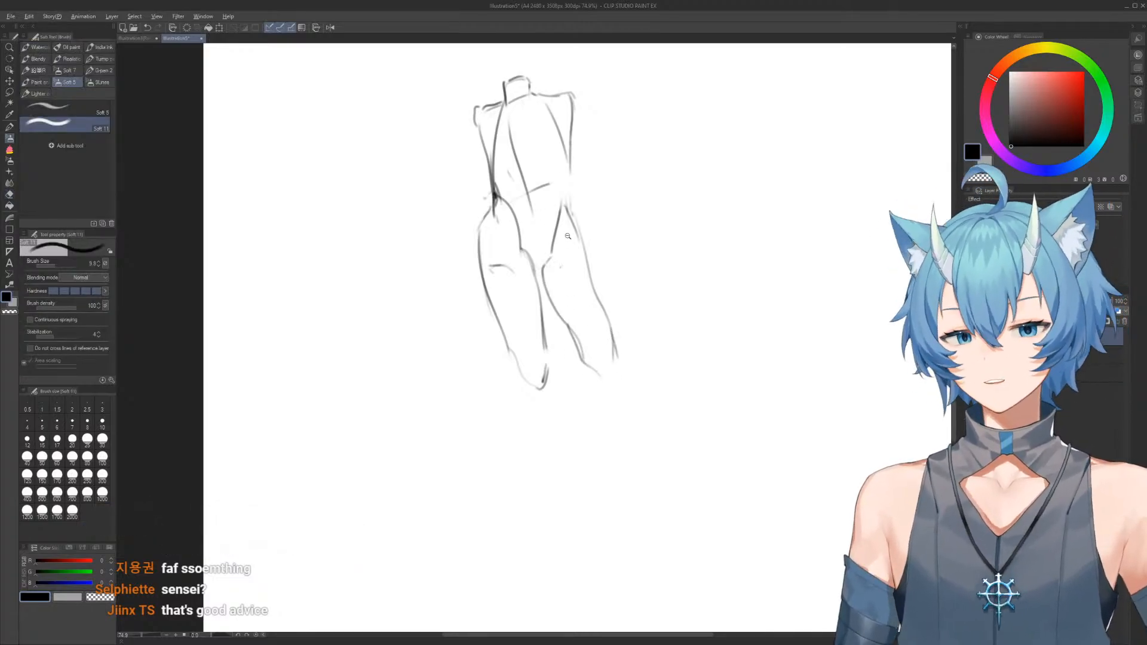
# Erase the square left-hand shoulder and redraw it as a rounded outline with a curved torso side
pyautogui.scroll(3, 567, 239)
pyautogui.press('e')
pyautogui.moveTo(473, 173)
pyautogui.mouseDown()
pyautogui.moveTo(482, 274)
pyautogui.moveTo(493, 200)
pyautogui.moveTo(468, 329)
pyautogui.moveTo(448, 228)
pyautogui.mouseUp()
pyautogui.press('b')
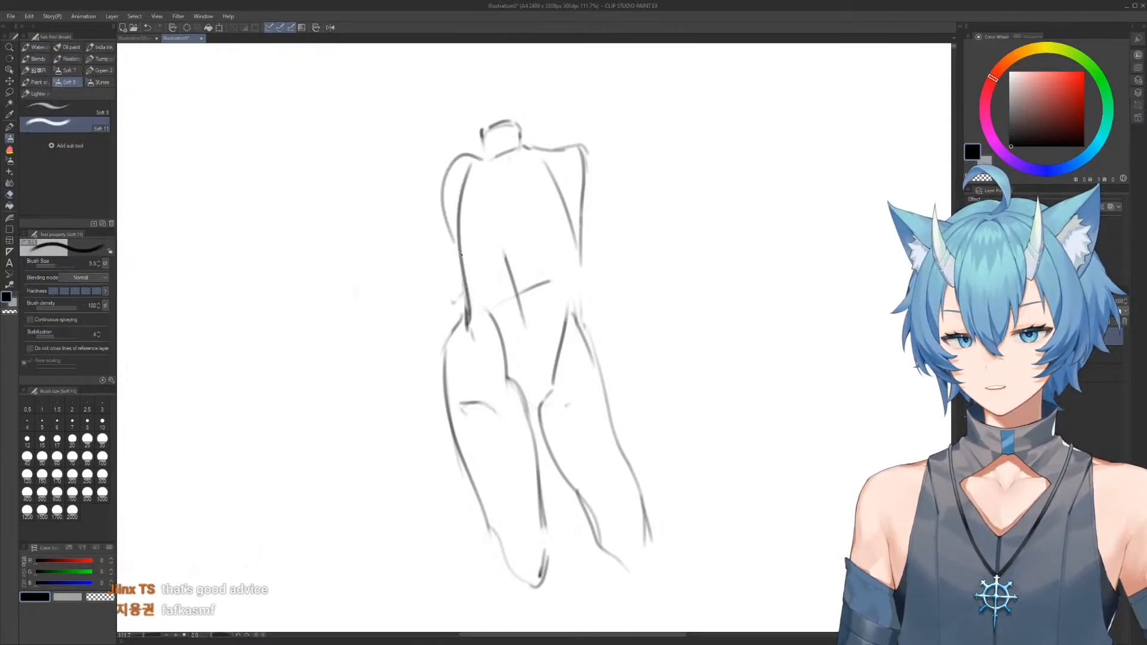
# Erase the right-hand shoulder and torso side, and draw a new shoulder line across the top of the torso
pyautogui.press('e')
pyautogui.moveTo(598, 137); pyautogui.dragTo(544, 145)
pyautogui.moveTo(579, 257)
pyautogui.mouseDown()
pyautogui.moveTo(583, 153)
pyautogui.moveTo(591, 180)
pyautogui.mouseUp()
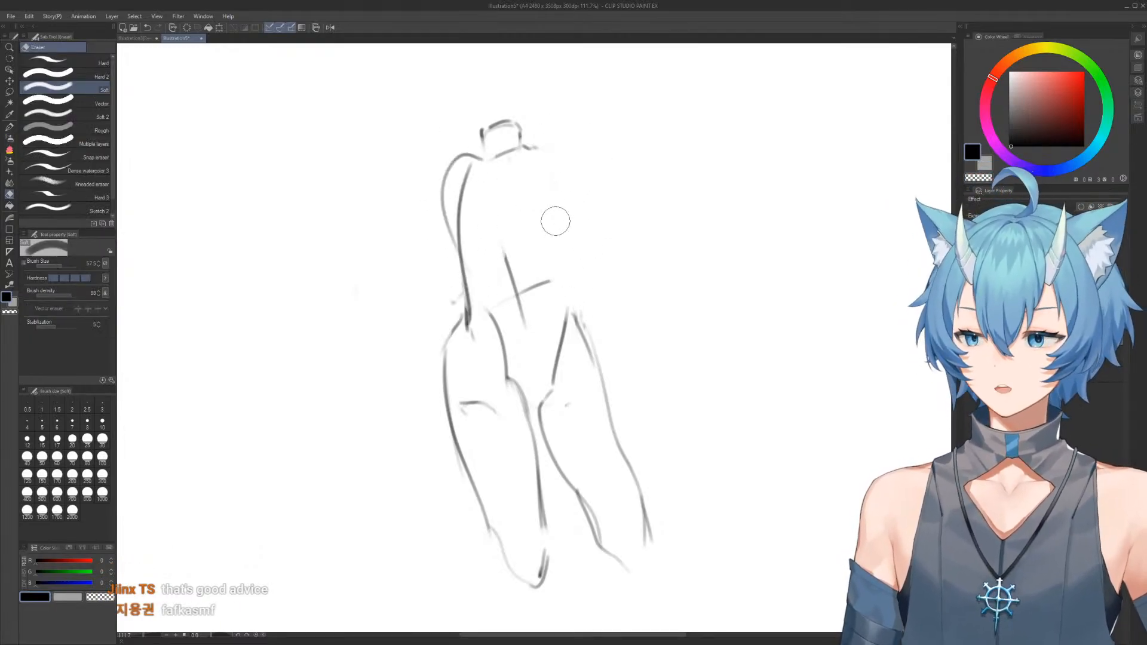
pyautogui.press('b')
pyautogui.moveTo(455, 159)
pyautogui.mouseDown()
pyautogui.moveTo(558, 164)
pyautogui.moveTo(575, 226)
pyautogui.mouseUp()
# Clean up around the shoulder line and redraw the right-hand shoulder beside the neck
pyautogui.press('e')
pyautogui.moveTo(560, 161)
pyautogui.mouseDown()
pyautogui.moveTo(507, 121)
pyautogui.moveTo(517, 112)
pyautogui.moveTo(510, 145)
pyautogui.moveTo(543, 145)
pyautogui.moveTo(502, 145)
pyautogui.moveTo(496, 157)
pyautogui.moveTo(509, 126)
pyautogui.moveTo(528, 126)
pyautogui.moveTo(556, 185)
pyautogui.mouseUp()
pyautogui.press('b')
pyautogui.press('e')
pyautogui.press('b')
pyautogui.moveTo(533, 145)
pyautogui.mouseDown()
pyautogui.moveTo(538, 166)
pyautogui.moveTo(585, 194)
pyautogui.moveTo(572, 280)
pyautogui.mouseUp()
# Erase the stray right-hand side lines and draw the torso side curving from the shoulder through the waist to the hip
pyautogui.press('e')
pyautogui.moveTo(588, 184)
pyautogui.mouseDown()
pyautogui.moveTo(586, 203)
pyautogui.moveTo(577, 168)
pyautogui.moveTo(578, 282)
pyautogui.moveTo(551, 341)
pyautogui.mouseUp()
pyautogui.press('b')
pyautogui.press('e')
pyautogui.moveTo(574, 275)
pyautogui.mouseDown()
pyautogui.moveTo(557, 304)
pyautogui.moveTo(571, 233)
pyautogui.moveTo(573, 243)
pyautogui.mouseUp()
pyautogui.press('b')
pyautogui.moveTo(581, 166)
pyautogui.mouseDown()
pyautogui.moveTo(562, 276)
pyautogui.moveTo(570, 357)
pyautogui.mouseUp()
# Draw the left-hand lower leg below the knee, tapering along shin and calf to a rounded ankle
pyautogui.scroll(-3, 600, 281)
pyautogui.moveTo(588, 272); pyautogui.dragTo(576, 149)
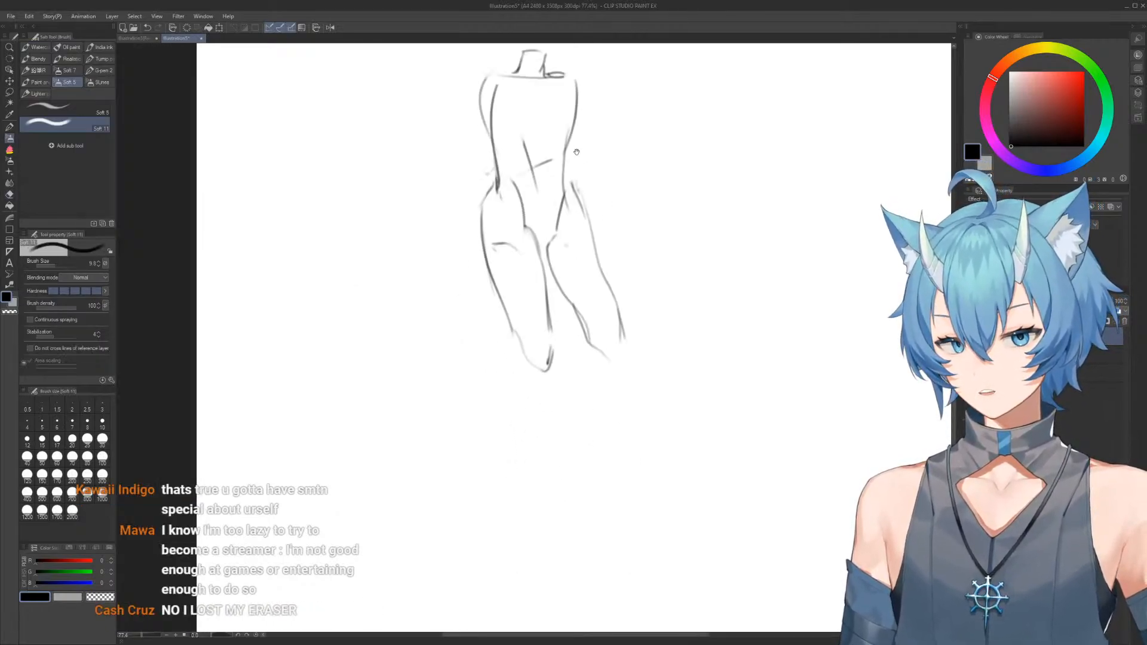
pyautogui.moveTo(595, 352); pyautogui.dragTo(560, 284)
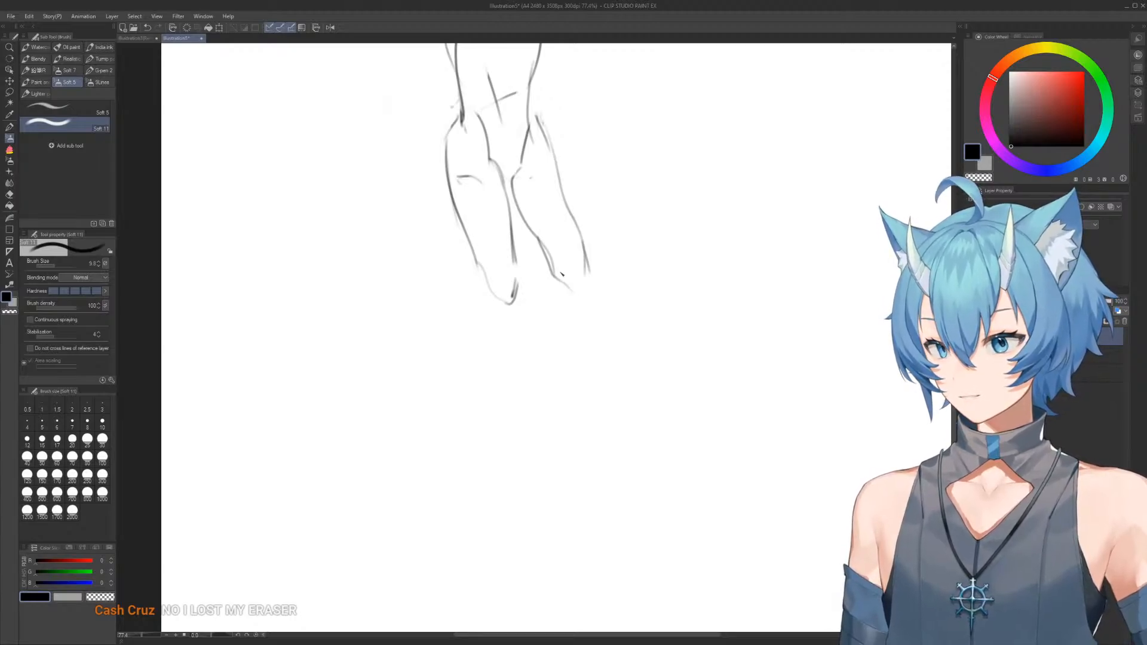
pyautogui.moveTo(578, 267); pyautogui.dragTo(579, 281)
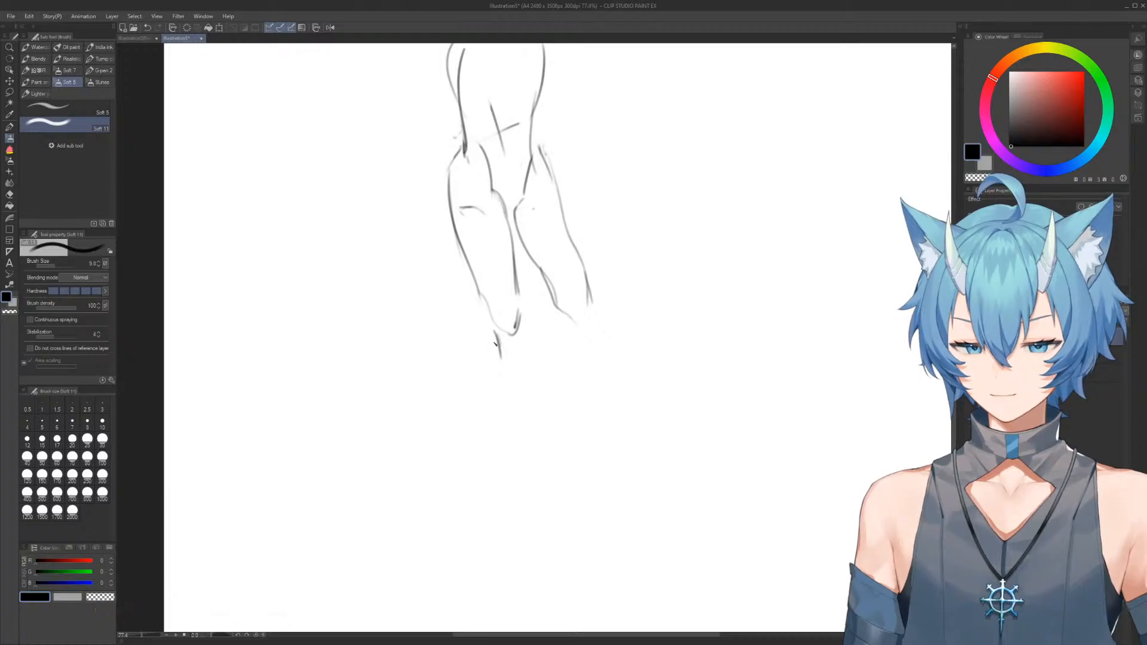
pyautogui.moveTo(496, 357); pyautogui.dragTo(530, 471)
pyautogui.moveTo(526, 333); pyautogui.dragTo(566, 490)
pyautogui.press('e')
pyautogui.moveTo(514, 387)
pyautogui.mouseDown()
pyautogui.moveTo(527, 463)
pyautogui.moveTo(546, 493)
pyautogui.moveTo(571, 478)
pyautogui.mouseUp()
# Erase the right-hand leg and redraw its thigh with fuller inner and outer contours curving down from the hip
pyautogui.press('p')
pyautogui.press('e')
pyautogui.moveTo(593, 281); pyautogui.dragTo(579, 334)
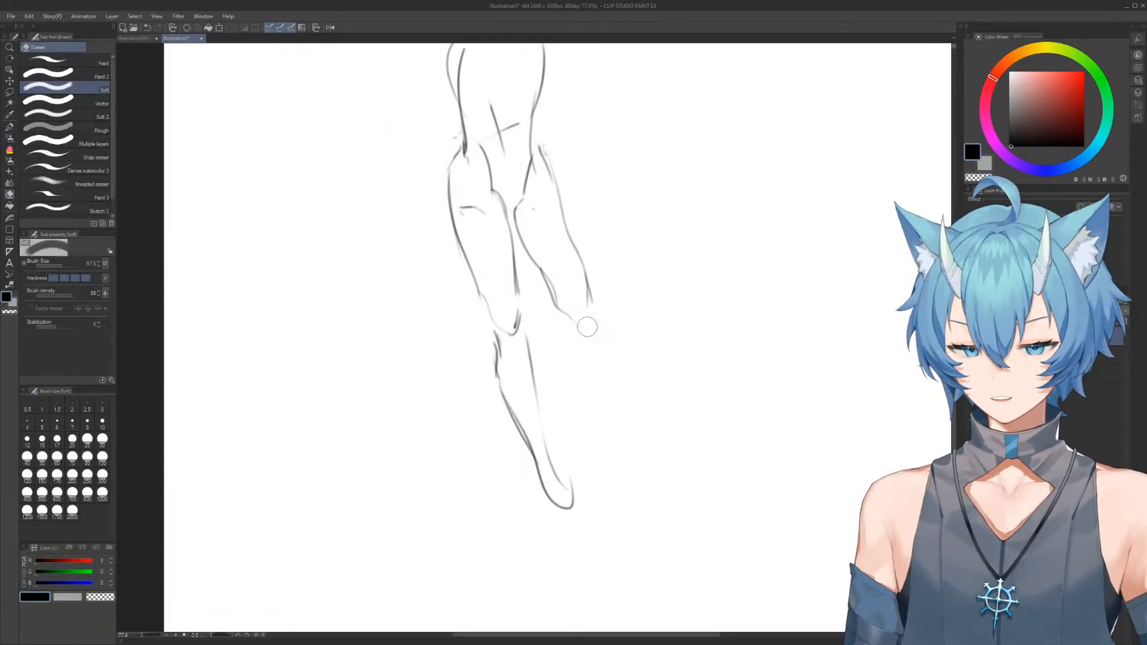
pyautogui.moveTo(566, 259); pyautogui.dragTo(576, 307)
pyautogui.press('b')
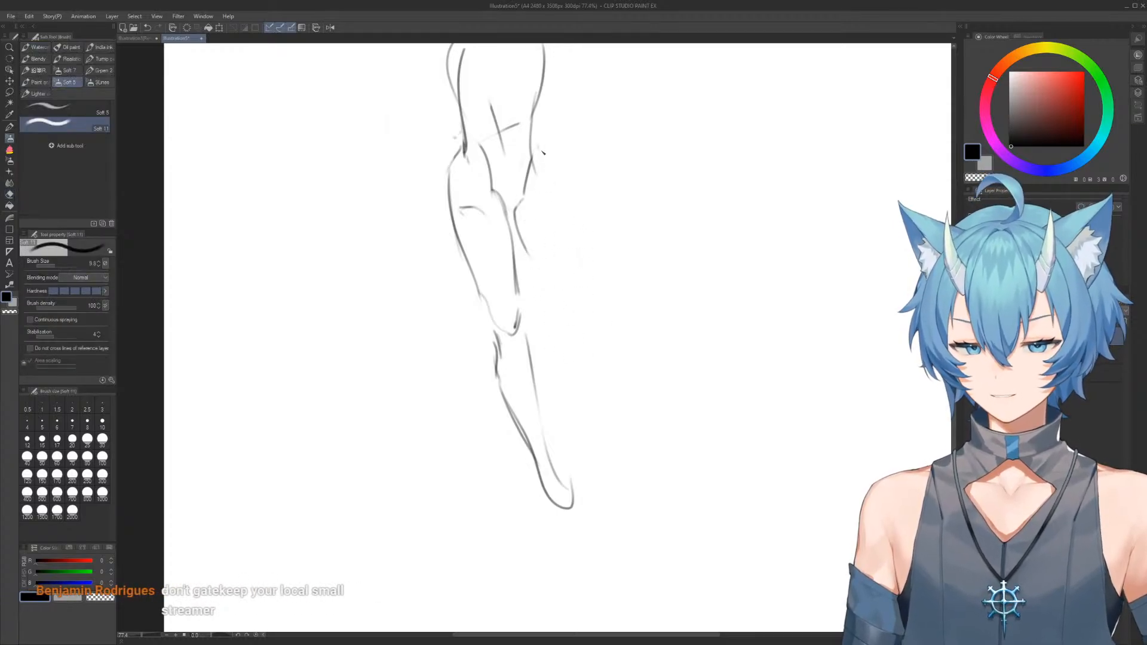
pyautogui.moveTo(545, 156); pyautogui.dragTo(544, 274)
pyautogui.moveTo(555, 135); pyautogui.dragTo(576, 282)
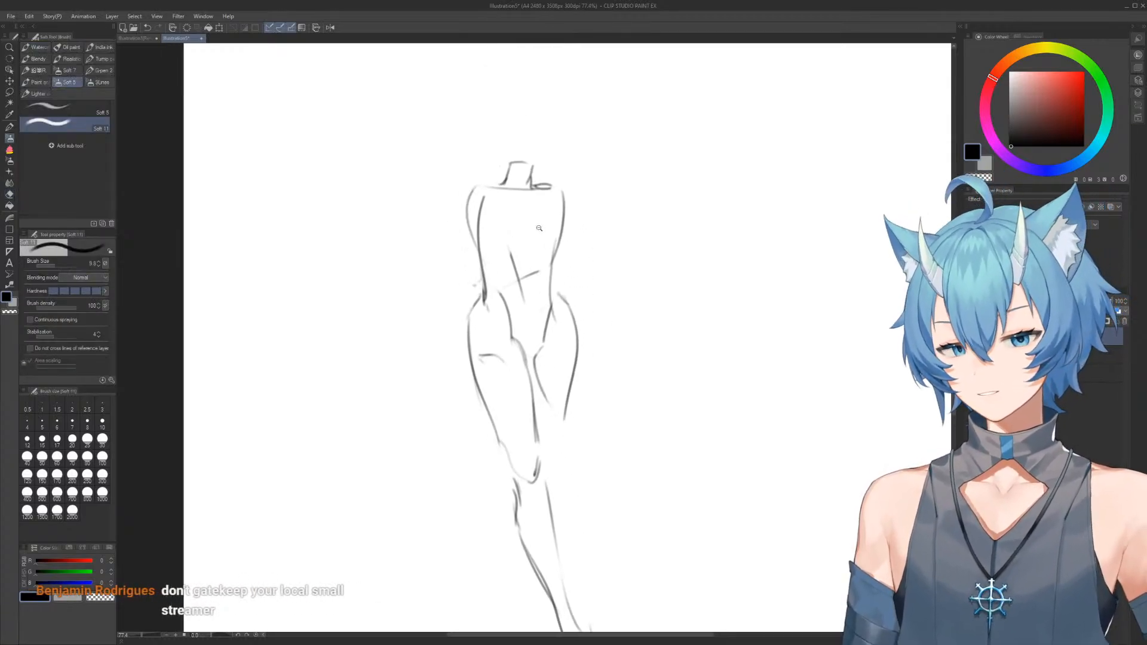
pyautogui.moveTo(540, 228)
pyautogui.mouseDown()
pyautogui.moveTo(571, 234)
pyautogui.moveTo(562, 203)
pyautogui.mouseUp()
pyautogui.moveTo(562, 202); pyautogui.dragTo(564, 184)
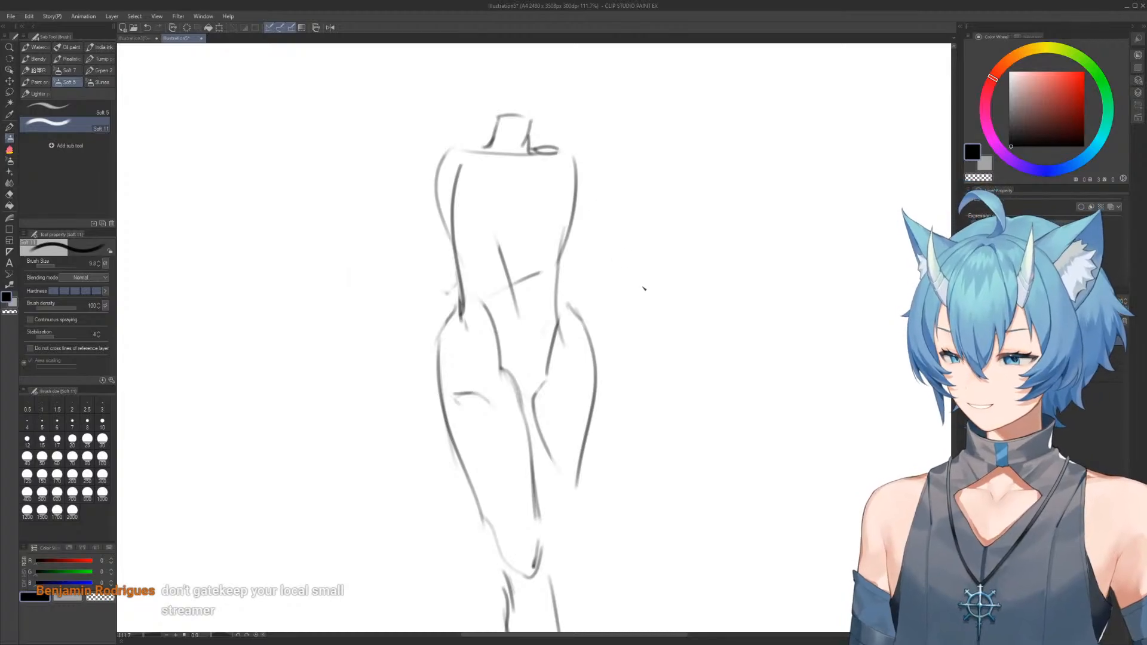
# Clear the canvas and sketch a new figure's tilted, rounded chest form with its side lines
pyautogui.press('Delete')
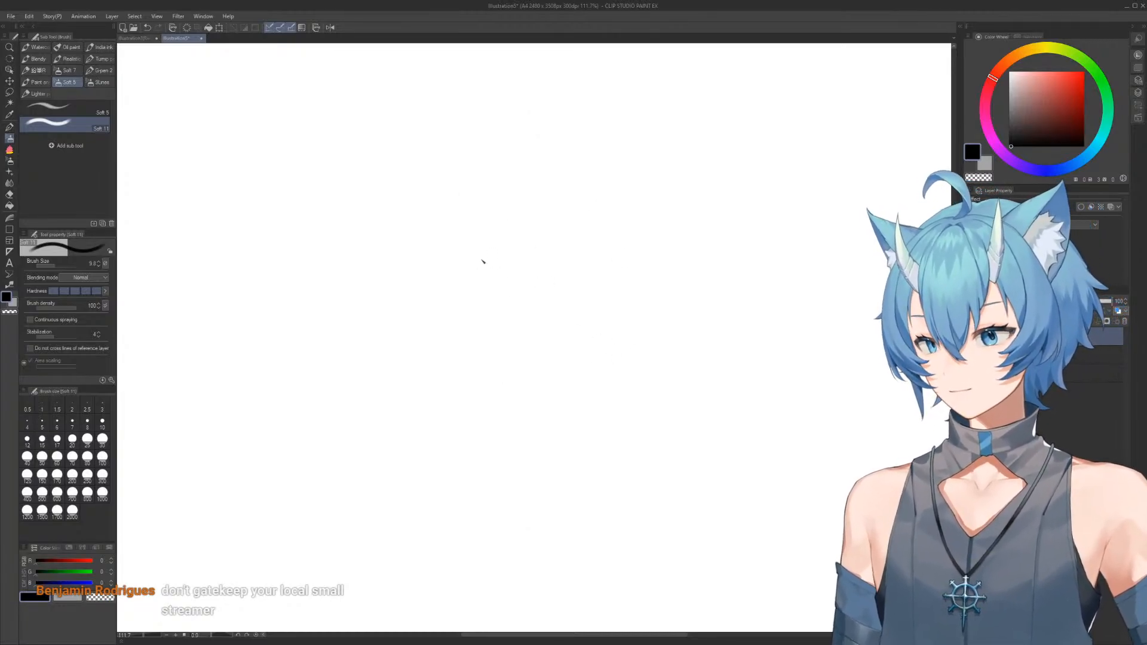
pyautogui.moveTo(511, 347)
pyautogui.mouseDown()
pyautogui.moveTo(483, 263)
pyautogui.moveTo(501, 245)
pyautogui.moveTo(571, 286)
pyautogui.moveTo(550, 265)
pyautogui.moveTo(624, 289)
pyautogui.moveTo(607, 260)
pyautogui.moveTo(637, 290)
pyautogui.moveTo(599, 359)
pyautogui.mouseUp()
pyautogui.moveTo(480, 267); pyautogui.dragTo(608, 351)
pyautogui.moveTo(542, 390); pyautogui.dragTo(510, 308)
pyautogui.press('e')
pyautogui.moveTo(449, 206); pyautogui.dragTo(478, 269)
pyautogui.press('b')
pyautogui.moveTo(441, 178)
pyautogui.mouseDown()
pyautogui.moveTo(450, 243)
pyautogui.moveTo(537, 346)
pyautogui.moveTo(491, 307)
pyautogui.moveTo(518, 301)
pyautogui.moveTo(486, 291)
pyautogui.moveTo(572, 336)
pyautogui.mouseUp()
pyautogui.moveTo(586, 244); pyautogui.dragTo(564, 371)
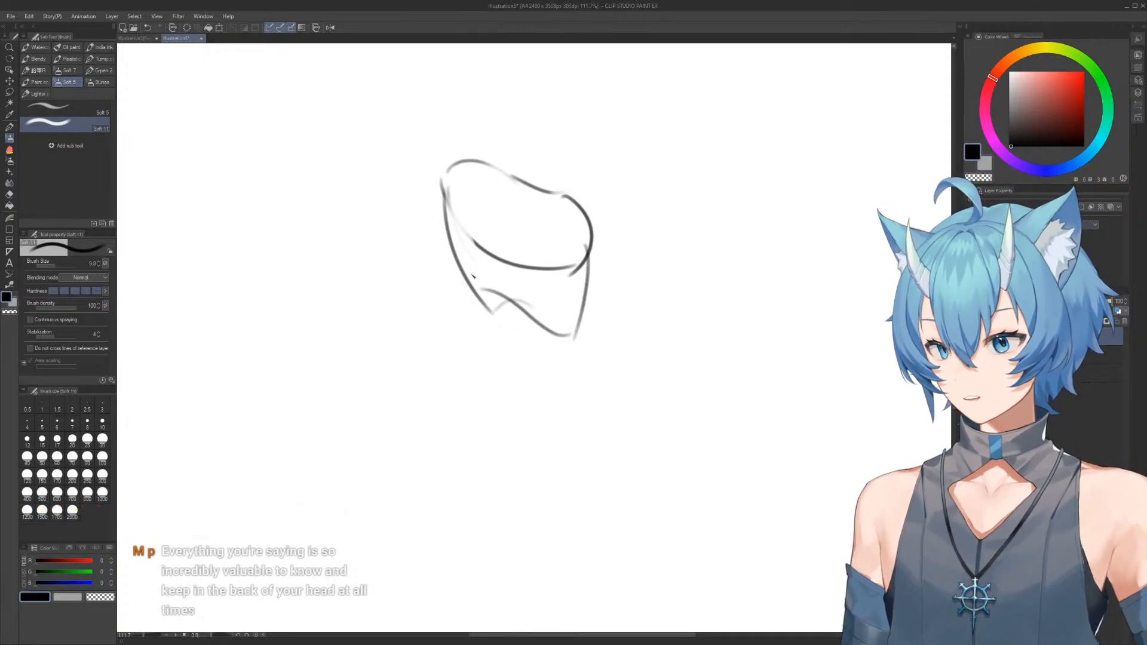
# Extend both torso sides down to a narrow waist with an arched lower edge, and erase the upper chest contour
pyautogui.moveTo(445, 209)
pyautogui.mouseDown()
pyautogui.moveTo(498, 392)
pyautogui.moveTo(493, 370)
pyautogui.moveTo(557, 382)
pyautogui.mouseUp()
pyautogui.press('e')
pyautogui.moveTo(591, 245); pyautogui.dragTo(582, 317)
pyautogui.press('b')
pyautogui.moveTo(589, 215); pyautogui.dragTo(556, 383)
pyautogui.press('e')
pyautogui.moveTo(464, 186)
pyautogui.mouseDown()
pyautogui.moveTo(497, 163)
pyautogui.moveTo(436, 223)
pyautogui.moveTo(533, 172)
pyautogui.mouseUp()
pyautogui.press('b')
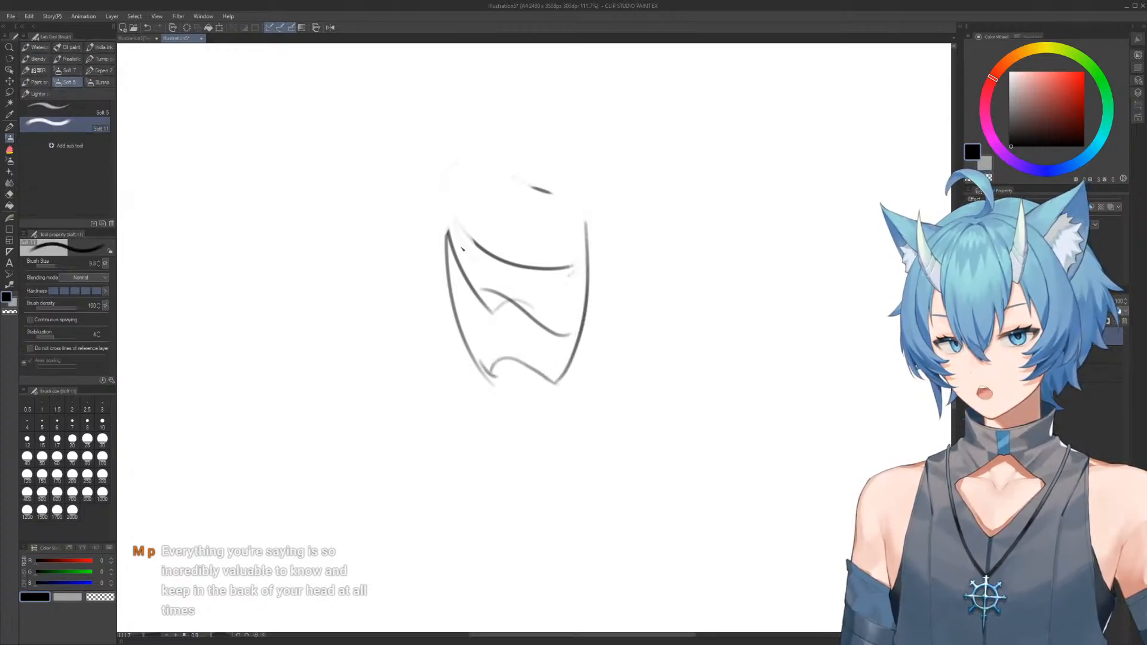
# Draw an arched top line over the chest and add rounded shoulder contours on both sides of the torso
pyautogui.moveTo(453, 211)
pyautogui.mouseDown()
pyautogui.moveTo(583, 223)
pyautogui.moveTo(585, 293)
pyautogui.mouseUp()
pyautogui.moveTo(460, 190); pyautogui.dragTo(447, 302)
pyautogui.moveTo(518, 310); pyautogui.dragTo(507, 234)
pyautogui.moveTo(487, 196); pyautogui.dragTo(501, 188)
pyautogui.moveTo(492, 157)
pyautogui.mouseDown()
pyautogui.moveTo(510, 202)
pyautogui.moveTo(480, 155)
pyautogui.moveTo(467, 291)
pyautogui.mouseUp()
pyautogui.hotkey('ctrl', 'z')
pyautogui.scroll(-4, 550, 265)
pyautogui.moveTo(607, 269); pyautogui.dragTo(494, 231)
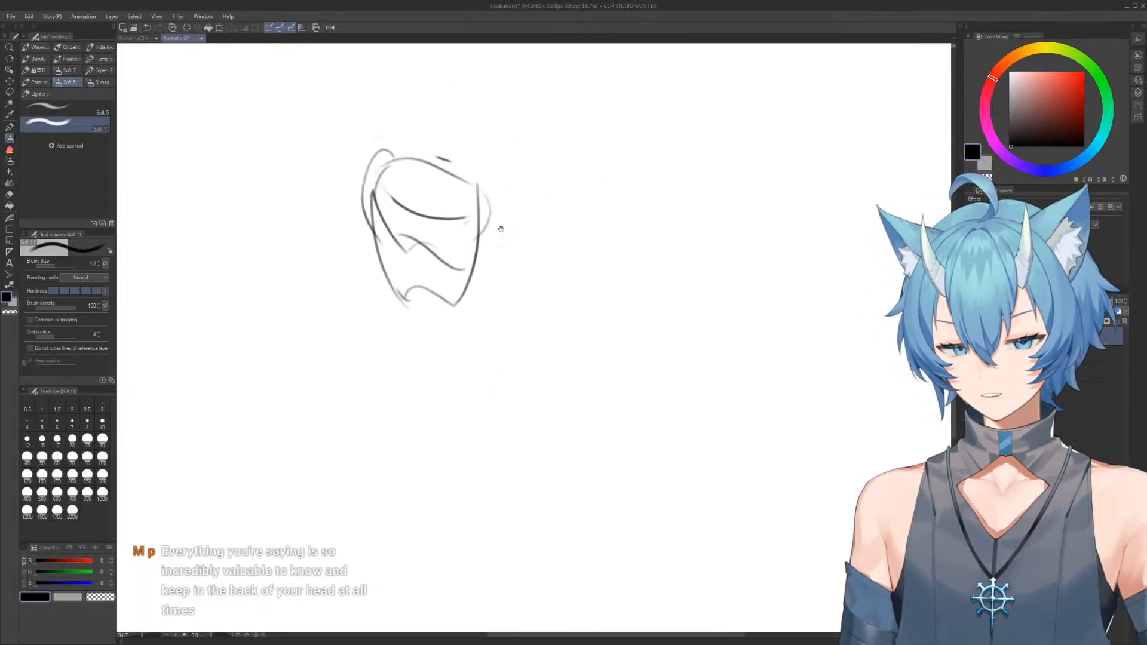
# Draw the right-hand arm as a long tapering shape from the shoulder, and sketch the left-hand shoulder cap
pyautogui.moveTo(501, 186); pyautogui.dragTo(586, 277)
pyautogui.hotkey('ctrl', 'z')
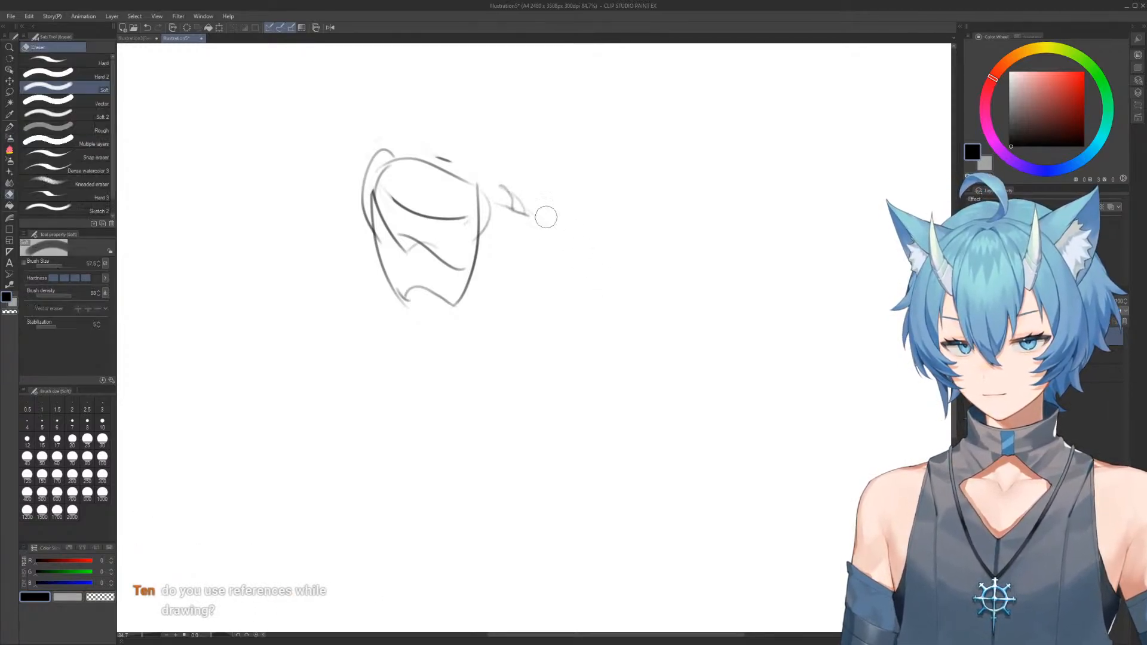
pyautogui.moveTo(522, 208)
pyautogui.mouseDown()
pyautogui.moveTo(586, 259)
pyautogui.moveTo(480, 234)
pyautogui.mouseUp()
pyautogui.scroll(4, 393, 172)
pyautogui.moveTo(395, 170)
pyautogui.mouseDown()
pyautogui.moveTo(487, 236)
pyautogui.moveTo(535, 223)
pyautogui.moveTo(525, 145)
pyautogui.mouseUp()
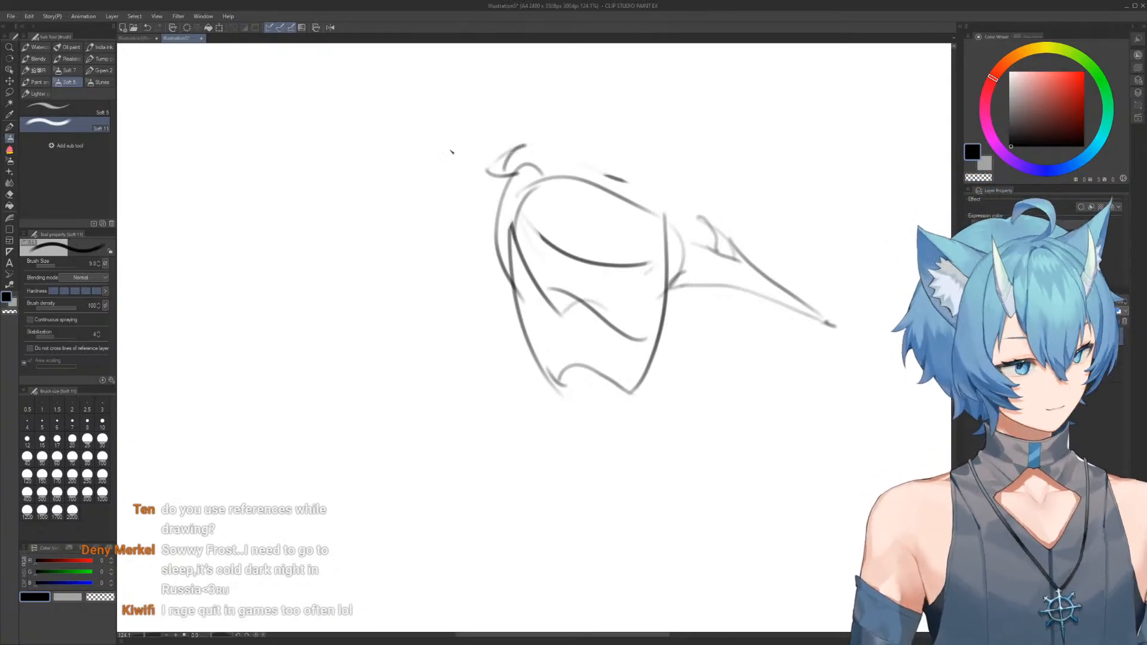
# Rework the left-hand shoulder into a rounded cap with the upper arm stretching outward to a taper
pyautogui.press('e')
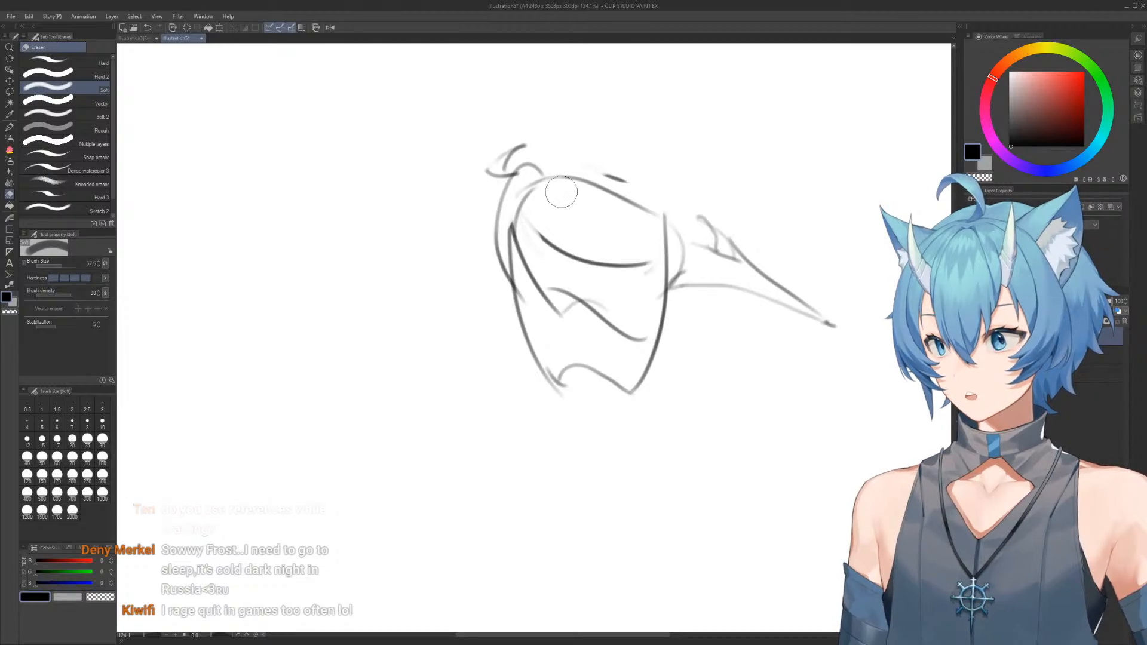
pyautogui.moveTo(531, 157)
pyautogui.mouseDown()
pyautogui.moveTo(502, 159)
pyautogui.moveTo(499, 181)
pyautogui.moveTo(476, 179)
pyautogui.moveTo(525, 141)
pyautogui.moveTo(502, 153)
pyautogui.moveTo(519, 141)
pyautogui.moveTo(568, 174)
pyautogui.mouseUp()
pyautogui.press('b')
pyautogui.press('e')
pyautogui.press('b')
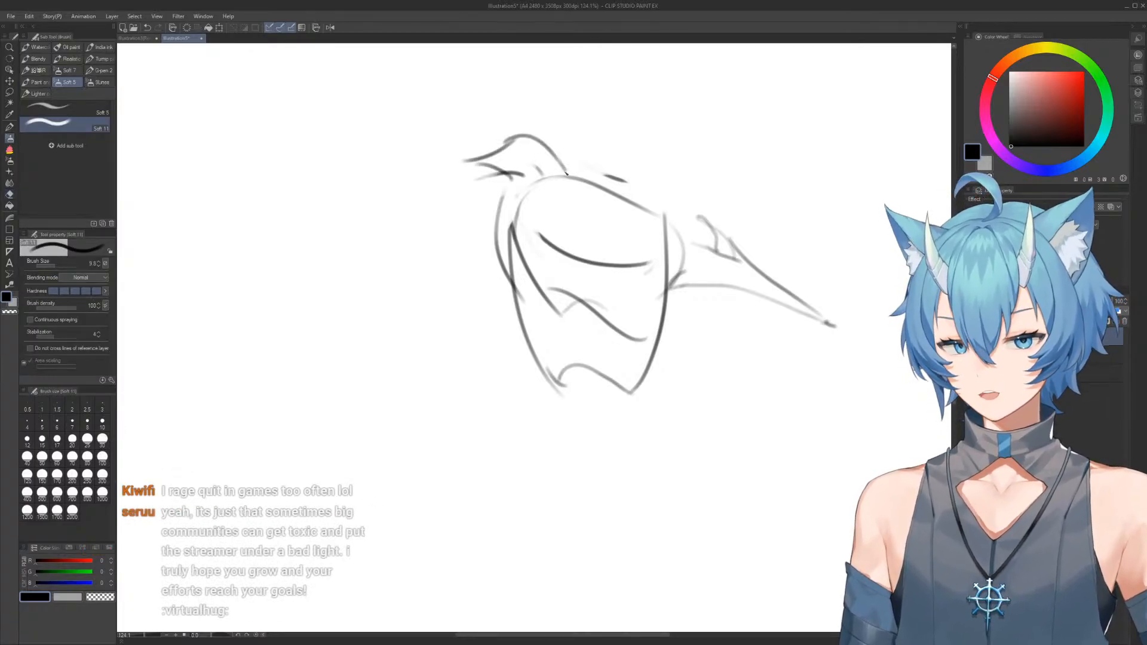
pyautogui.press('e')
pyautogui.moveTo(466, 160)
pyautogui.mouseDown()
pyautogui.moveTo(525, 174)
pyautogui.moveTo(502, 179)
pyautogui.moveTo(431, 150)
pyautogui.moveTo(541, 206)
pyautogui.moveTo(566, 175)
pyautogui.mouseUp()
pyautogui.press('b')
pyautogui.press('e')
pyautogui.press('b')
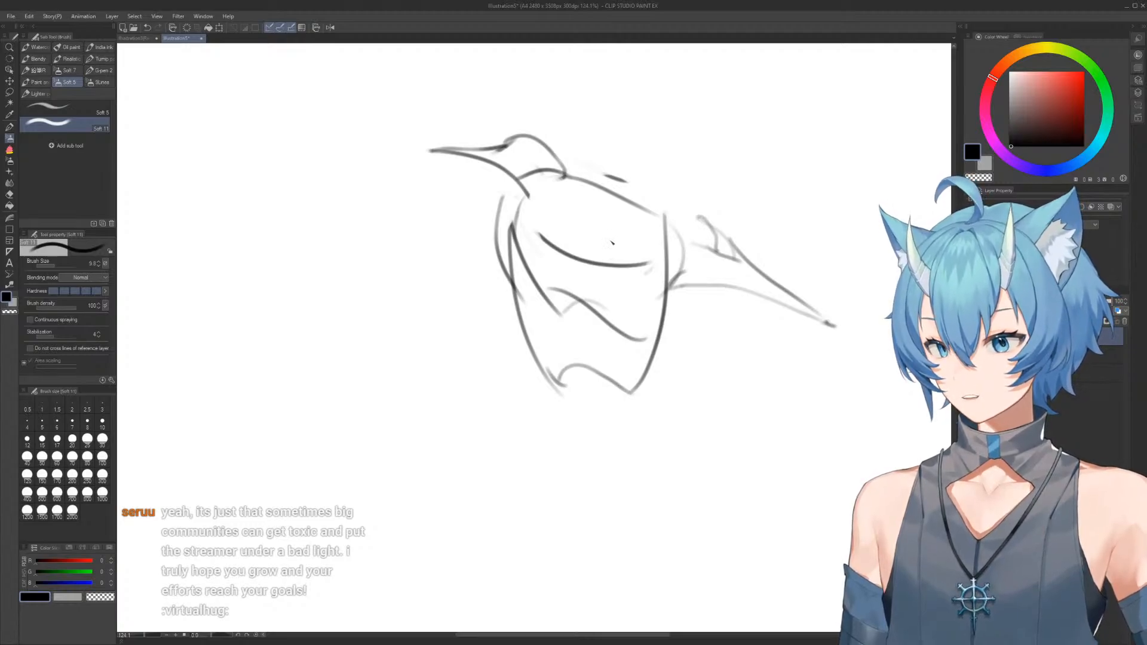
# Erase the left-hand torso lines and redraw the outer side and inner chest contour down to the waist
pyautogui.press('e')
pyautogui.moveTo(528, 235)
pyautogui.mouseDown()
pyautogui.moveTo(526, 335)
pyautogui.moveTo(604, 385)
pyautogui.mouseUp()
pyautogui.press('b')
pyautogui.moveTo(522, 186)
pyautogui.mouseDown()
pyautogui.moveTo(508, 380)
pyautogui.moveTo(487, 274)
pyautogui.mouseUp()
pyautogui.press('e')
pyautogui.press('b')
pyautogui.moveTo(507, 200)
pyautogui.mouseDown()
pyautogui.moveTo(520, 354)
pyautogui.moveTo(589, 350)
pyautogui.mouseUp()
# Erase the lower chest lines and redraw the right-hand torso side curving down to a pointed hip
pyautogui.press('e')
pyautogui.moveTo(576, 293)
pyautogui.mouseDown()
pyautogui.moveTo(620, 333)
pyautogui.moveTo(550, 306)
pyautogui.moveTo(604, 369)
pyautogui.moveTo(656, 352)
pyautogui.mouseUp()
pyautogui.press('b')
pyautogui.press('e')
pyautogui.moveTo(672, 274); pyautogui.dragTo(647, 364)
pyautogui.press('b')
pyautogui.moveTo(625, 190); pyautogui.dragTo(600, 264)
pyautogui.press('e')
pyautogui.moveTo(646, 369)
pyautogui.mouseDown()
pyautogui.moveTo(630, 435)
pyautogui.moveTo(587, 438)
pyautogui.mouseUp()
pyautogui.press('b')
pyautogui.press('e')
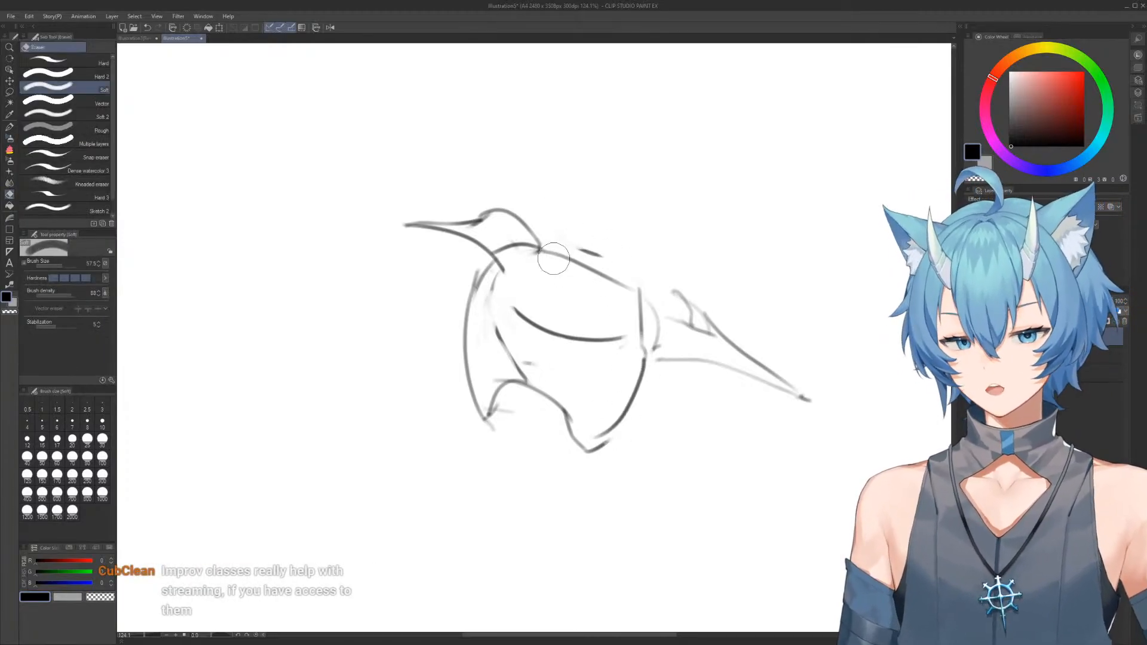
# Replace the torso's top line with a higher arch and draw a rounded right-hand shoulder cap
pyautogui.moveTo(553, 257); pyautogui.dragTo(638, 283)
pyautogui.press('b')
pyautogui.moveTo(536, 233)
pyautogui.mouseDown()
pyautogui.moveTo(638, 264)
pyautogui.moveTo(664, 314)
pyautogui.moveTo(697, 335)
pyautogui.moveTo(659, 337)
pyautogui.mouseUp()
pyautogui.press('e')
pyautogui.press('b')
pyautogui.moveTo(643, 272); pyautogui.dragTo(651, 361)
pyautogui.press('e')
# Erase the tapering right-hand arm and redraw the upper arm's outline sloping down from the shoulder cap
pyautogui.moveTo(643, 274)
pyautogui.mouseDown()
pyautogui.moveTo(698, 312)
pyautogui.moveTo(751, 377)
pyautogui.mouseUp()
pyautogui.press('b')
pyautogui.moveTo(685, 303); pyautogui.dragTo(768, 398)
pyautogui.moveTo(642, 358); pyautogui.dragTo(716, 433)
pyautogui.press('e')
pyautogui.moveTo(687, 301); pyautogui.dragTo(786, 420)
pyautogui.press('b')
pyautogui.moveTo(654, 353)
pyautogui.mouseDown()
pyautogui.moveTo(706, 330)
pyautogui.moveTo(761, 392)
pyautogui.mouseUp()
# Redraw the underside of the right-hand upper arm and add curved cross-contours down to the elbow
pyautogui.press('e')
pyautogui.moveTo(655, 373); pyautogui.dragTo(716, 433)
pyautogui.press('b')
pyautogui.moveTo(652, 363); pyautogui.dragTo(739, 437)
pyautogui.moveTo(681, 389); pyautogui.dragTo(734, 379)
pyautogui.moveTo(749, 442)
pyautogui.mouseDown()
pyautogui.moveTo(726, 374)
pyautogui.moveTo(777, 412)
pyautogui.mouseUp()
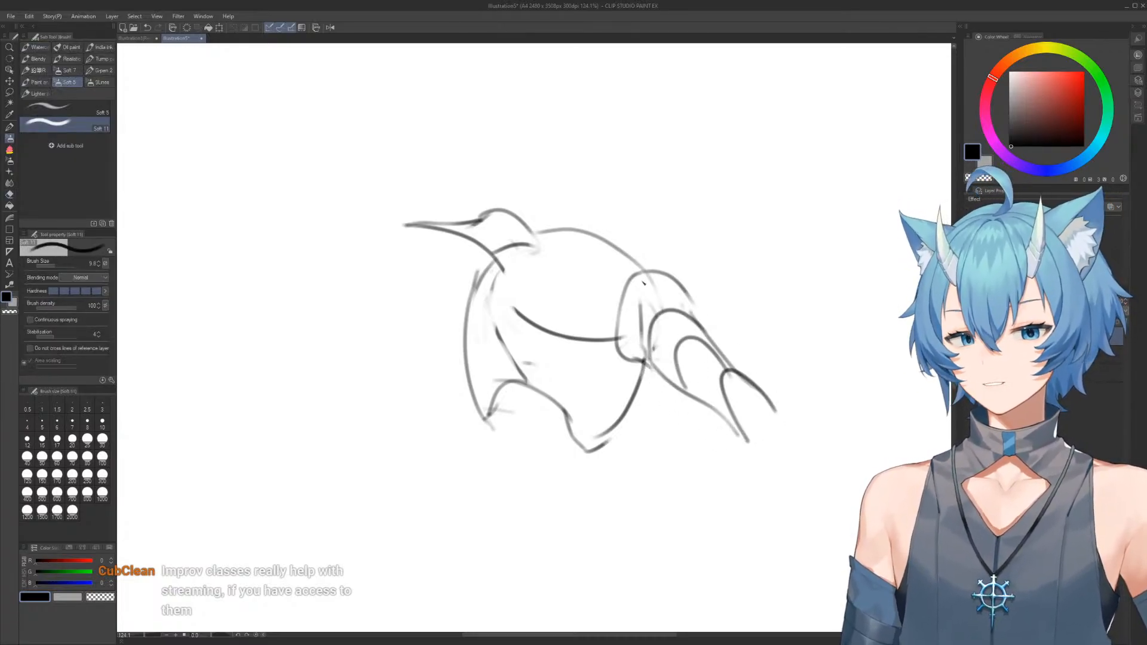
# Complete the left-hand upper arm with its underside and elbow, and draw the forearm bent upward to a rounded end
pyautogui.moveTo(402, 225)
pyautogui.mouseDown()
pyautogui.moveTo(416, 276)
pyautogui.moveTo(481, 272)
pyautogui.mouseUp()
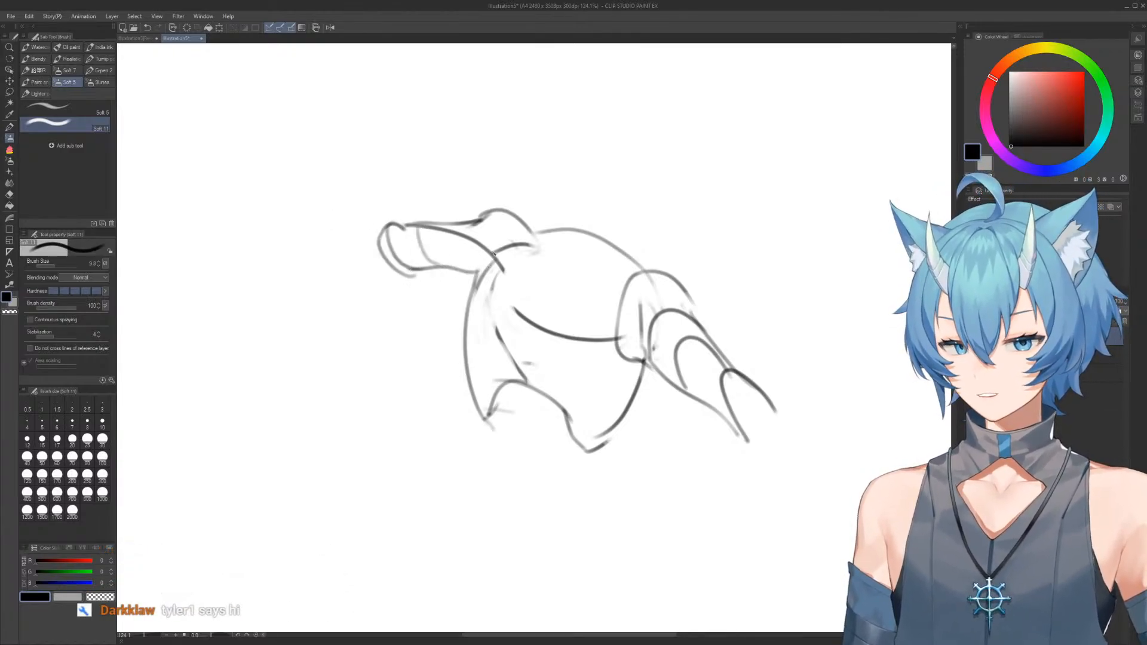
pyautogui.moveTo(380, 273); pyautogui.dragTo(324, 269)
pyautogui.moveTo(387, 220)
pyautogui.mouseDown()
pyautogui.moveTo(317, 250)
pyautogui.moveTo(370, 281)
pyautogui.mouseUp()
pyautogui.moveTo(304, 239)
pyautogui.mouseDown()
pyautogui.moveTo(378, 149)
pyautogui.moveTo(315, 217)
pyautogui.moveTo(340, 175)
pyautogui.moveTo(390, 141)
pyautogui.moveTo(361, 223)
pyautogui.moveTo(298, 270)
pyautogui.mouseUp()
pyautogui.press('e')
pyautogui.press('b')
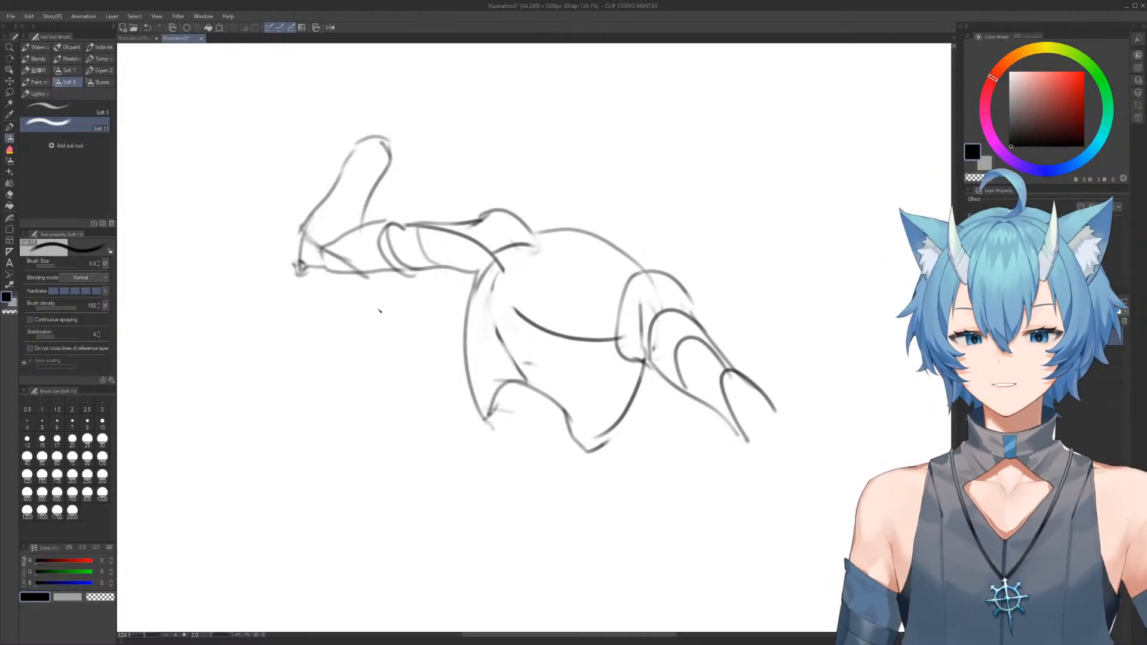
# Erase the arched top line of the torso and try a new line between the shoulders
pyautogui.press('e')
pyautogui.moveTo(545, 212); pyautogui.dragTo(625, 253)
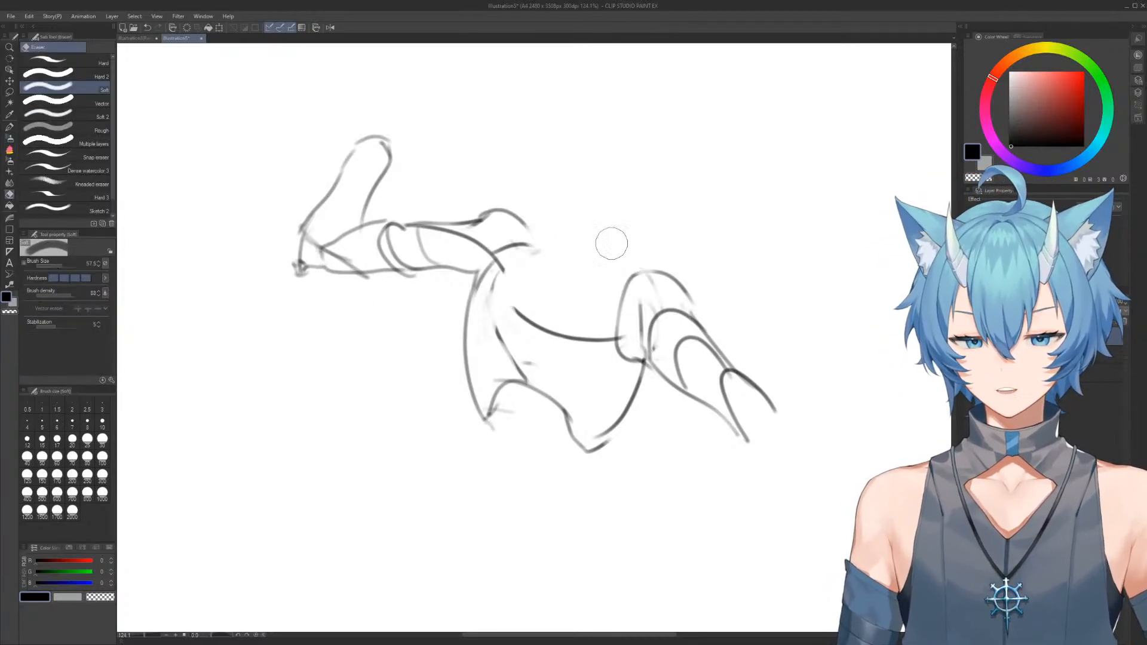
pyautogui.press('b')
pyautogui.moveTo(520, 221); pyautogui.dragTo(657, 266)
pyautogui.press('e')
pyautogui.moveTo(547, 230); pyautogui.dragTo(587, 223)
pyautogui.press('b')
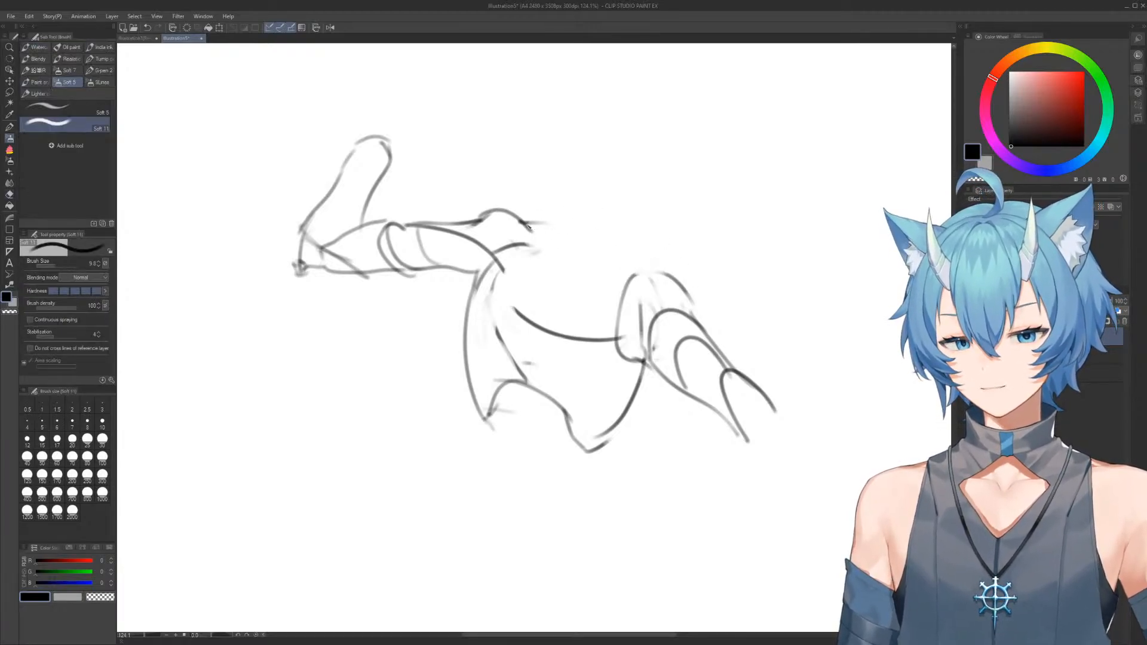
# Draw a straighter shoulder line sloping from the left-hand shoulder to the right-hand shoulder cap
pyautogui.moveTo(543, 223); pyautogui.dragTo(637, 236)
pyautogui.press('e')
pyautogui.moveTo(601, 204)
pyautogui.mouseDown()
pyautogui.moveTo(640, 230)
pyautogui.moveTo(552, 214)
pyautogui.mouseUp()
pyautogui.press('b')
pyautogui.moveTo(647, 265)
pyautogui.mouseDown()
pyautogui.moveTo(623, 238)
pyautogui.moveTo(583, 225)
pyautogui.moveTo(610, 228)
pyautogui.moveTo(651, 263)
pyautogui.mouseUp()
pyautogui.press('e')
pyautogui.press('b')
pyautogui.moveTo(528, 221)
pyautogui.mouseDown()
pyautogui.moveTo(668, 275)
pyautogui.moveTo(586, 230)
pyautogui.moveTo(553, 228)
pyautogui.mouseUp()
# Draw the right-hand forearm beyond the elbow as a curved form narrowing at the wrist
pyautogui.scroll(-3, 677, 240)
pyautogui.moveTo(637, 295)
pyautogui.mouseDown()
pyautogui.moveTo(688, 364)
pyautogui.moveTo(693, 351)
pyautogui.mouseUp()
pyautogui.press('e')
pyautogui.press('b')
pyautogui.moveTo(621, 315)
pyautogui.mouseDown()
pyautogui.moveTo(645, 342)
pyautogui.moveTo(717, 361)
pyautogui.mouseUp()
pyautogui.moveTo(638, 288); pyautogui.dragTo(719, 354)
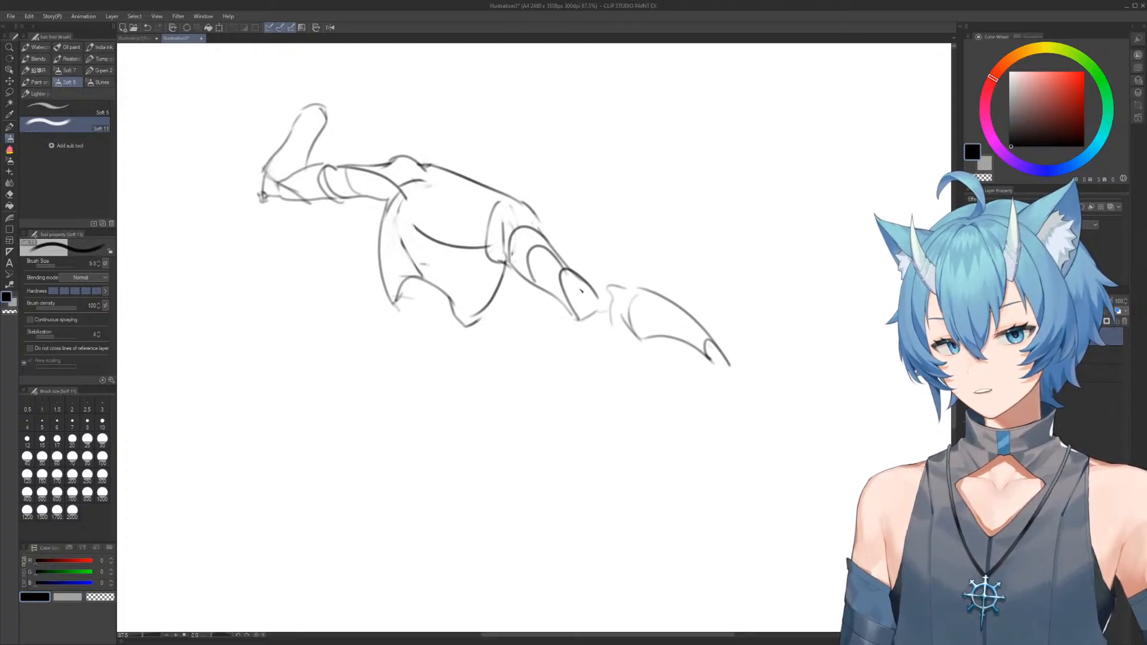
# Erase the detached right-hand forearm and redraw its outline with a squared wrist and tapering hand
pyautogui.press('e')
pyautogui.moveTo(602, 312)
pyautogui.mouseDown()
pyautogui.moveTo(632, 346)
pyautogui.moveTo(595, 319)
pyautogui.moveTo(652, 345)
pyautogui.moveTo(646, 336)
pyautogui.moveTo(641, 353)
pyautogui.moveTo(632, 334)
pyautogui.moveTo(599, 325)
pyautogui.moveTo(720, 371)
pyautogui.mouseUp()
pyautogui.press('b')
pyautogui.press('e')
pyautogui.press('b')
pyautogui.press('e')
pyautogui.press('b')
pyautogui.moveTo(650, 336)
pyautogui.mouseDown()
pyautogui.moveTo(708, 363)
pyautogui.moveTo(689, 295)
pyautogui.moveTo(722, 376)
pyautogui.mouseUp()
pyautogui.press('e')
pyautogui.press('b')
pyautogui.moveTo(698, 334); pyautogui.dragTo(705, 357)
# Clean up the right-hand forearm and redraw its upper contour so it overlaps the elbow
pyautogui.press('e')
pyautogui.moveTo(634, 343)
pyautogui.mouseDown()
pyautogui.moveTo(598, 326)
pyautogui.moveTo(642, 355)
pyautogui.mouseUp()
pyautogui.press('b')
pyautogui.press('e')
pyautogui.moveTo(643, 287)
pyautogui.mouseDown()
pyautogui.moveTo(618, 283)
pyautogui.moveTo(694, 305)
pyautogui.moveTo(720, 327)
pyautogui.moveTo(709, 358)
pyautogui.mouseUp()
pyautogui.press('b')
pyautogui.press('e')
pyautogui.press('b')
pyautogui.moveTo(619, 277); pyautogui.dragTo(716, 330)
pyautogui.press('e')
# Replace the shoulder line with a gently arched one and draw a curved centre line down the chest
pyautogui.moveTo(584, 221)
pyautogui.mouseDown()
pyautogui.moveTo(551, 223)
pyautogui.moveTo(612, 246)
pyautogui.moveTo(532, 223)
pyautogui.moveTo(616, 256)
pyautogui.moveTo(518, 216)
pyautogui.mouseUp()
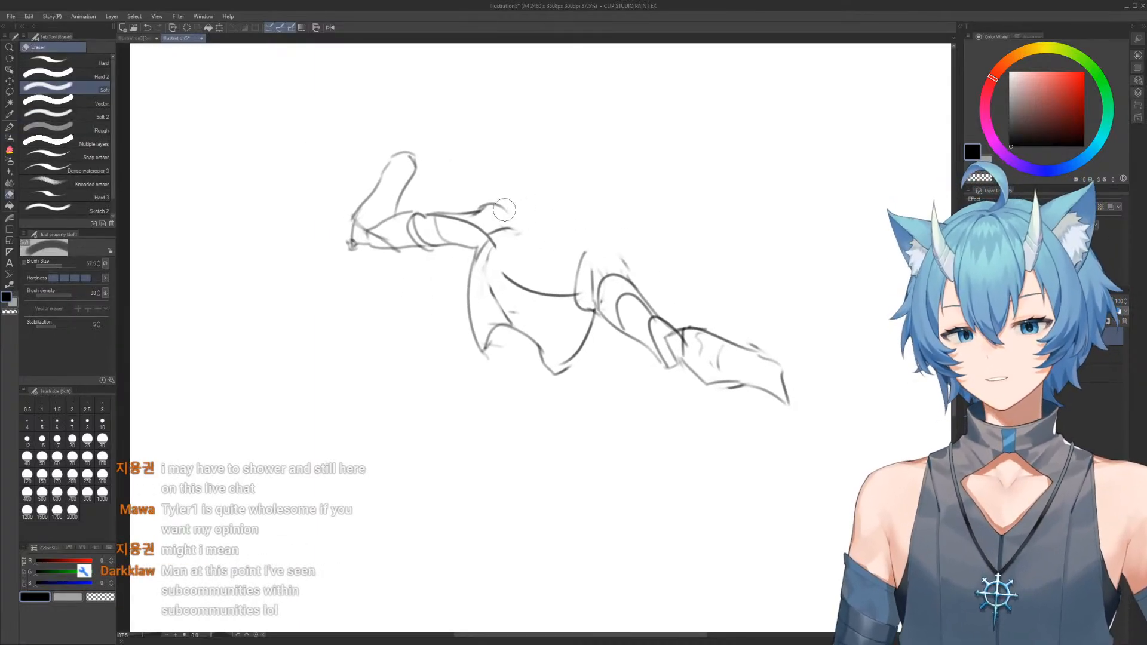
pyautogui.press('b')
pyautogui.moveTo(496, 217); pyautogui.dragTo(619, 263)
pyautogui.moveTo(569, 220); pyautogui.dragTo(530, 287)
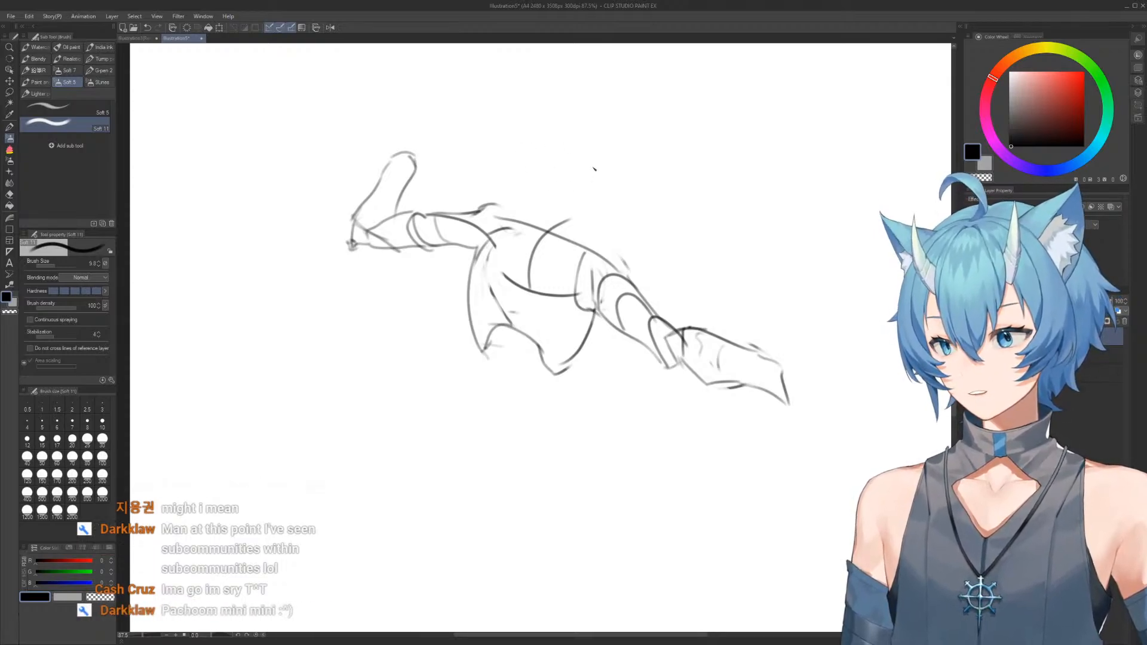
# Sketch the figure's oval head with curved face guidelines and the neck rising from the shoulders
pyautogui.moveTo(517, 157)
pyautogui.mouseDown()
pyautogui.moveTo(557, 223)
pyautogui.moveTo(592, 165)
pyautogui.moveTo(507, 166)
pyautogui.moveTo(562, 196)
pyautogui.mouseUp()
pyautogui.press('e')
pyautogui.press('b')
pyautogui.moveTo(541, 136); pyautogui.dragTo(545, 226)
pyautogui.moveTo(523, 183); pyautogui.dragTo(562, 226)
pyautogui.press('e')
pyautogui.moveTo(614, 167)
pyautogui.mouseDown()
pyautogui.moveTo(579, 236)
pyautogui.moveTo(589, 238)
pyautogui.moveTo(581, 253)
pyautogui.moveTo(598, 256)
pyautogui.mouseUp()
pyautogui.press('b')
# Erase the overlapping lines around the neck and right-hand shoulder and redraw the shoulder as a rounded contour
pyautogui.press('e')
pyautogui.press('b')
pyautogui.press('e')
pyautogui.press('b')
pyautogui.press('e')
pyautogui.moveTo(497, 205); pyautogui.dragTo(478, 211)
pyautogui.moveTo(501, 213)
pyautogui.mouseDown()
pyautogui.moveTo(516, 223)
pyautogui.moveTo(498, 231)
pyautogui.moveTo(632, 266)
pyautogui.moveTo(635, 295)
pyautogui.mouseUp()
pyautogui.press('b')
pyautogui.press('e')
pyautogui.press('b')
pyautogui.moveTo(555, 340); pyautogui.dragTo(425, 265)
# Erase the tapered end of the right-hand forearm and mark a short wrist edge across it
pyautogui.press('e')
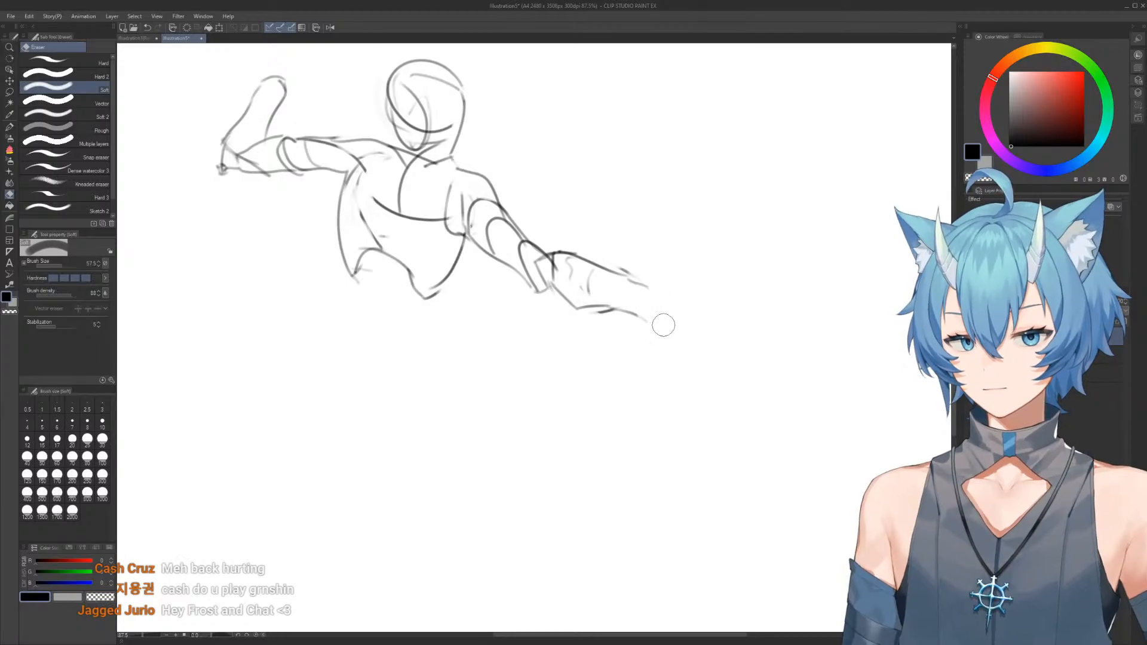
pyautogui.press('b')
pyautogui.moveTo(663, 318); pyautogui.dragTo(651, 326)
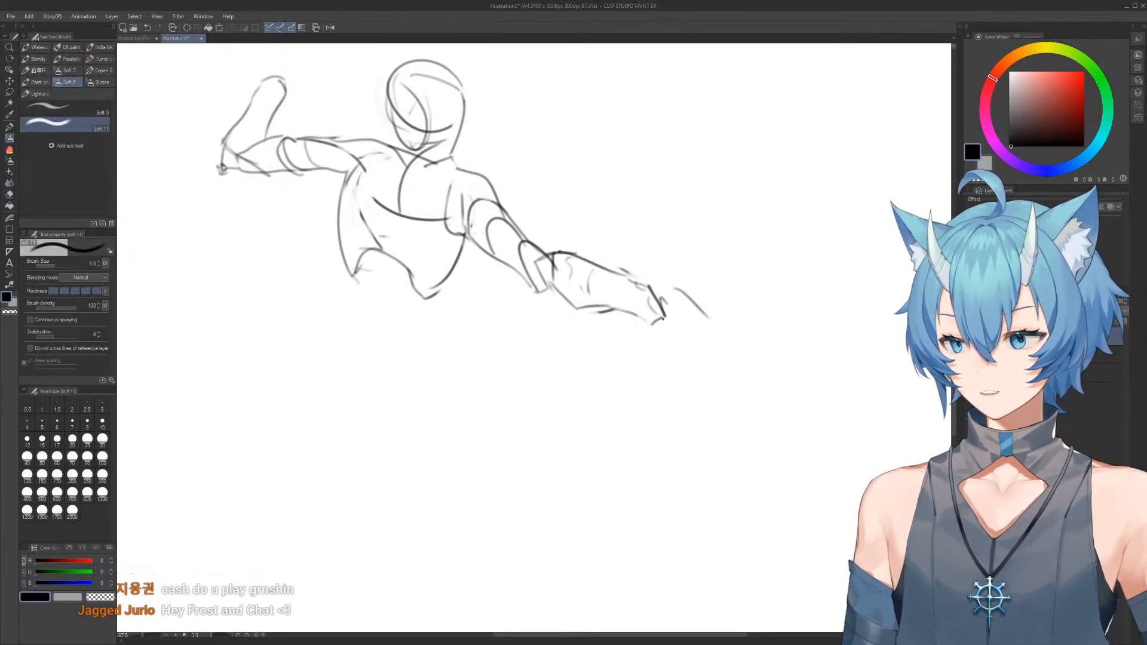
pyautogui.press('e')
pyautogui.press('b')
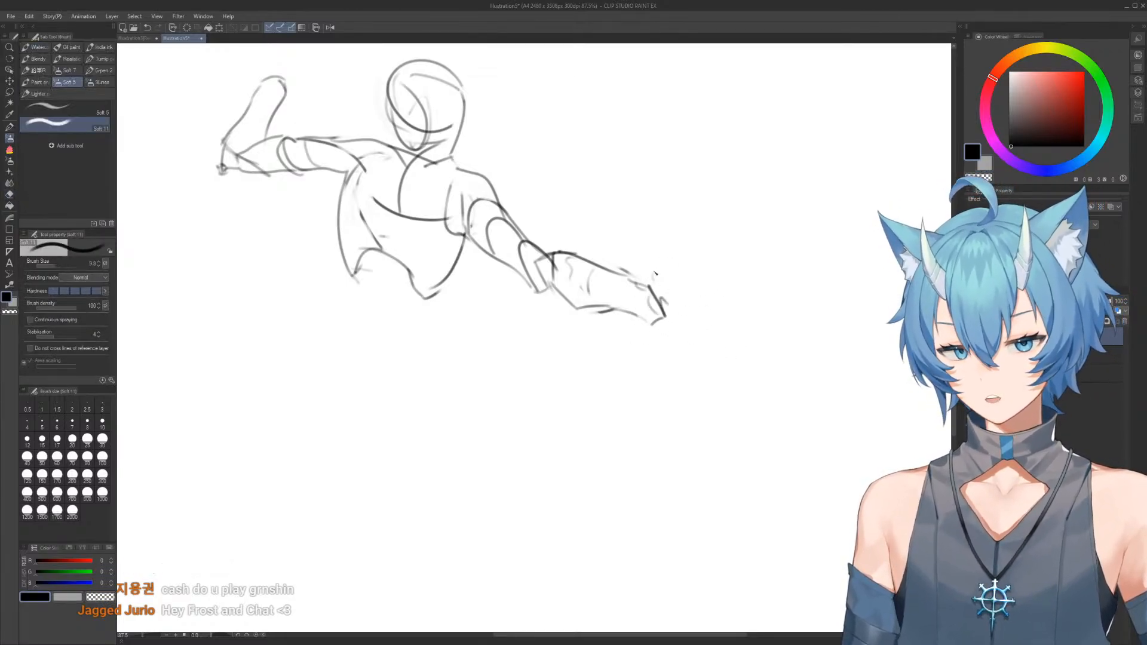
# Try out a hand beyond the right-hand wrist with a raised thumb and curled finger shapes
pyautogui.press('e')
pyautogui.moveTo(665, 263)
pyautogui.mouseDown()
pyautogui.moveTo(691, 290)
pyautogui.moveTo(672, 268)
pyautogui.moveTo(689, 276)
pyautogui.moveTo(673, 281)
pyautogui.moveTo(666, 265)
pyautogui.moveTo(700, 284)
pyautogui.moveTo(670, 269)
pyautogui.moveTo(685, 287)
pyautogui.moveTo(667, 286)
pyautogui.moveTo(716, 302)
pyautogui.mouseUp()
pyautogui.press('b')
pyautogui.press('e')
pyautogui.press('b')
pyautogui.press('e')
pyautogui.press('b')
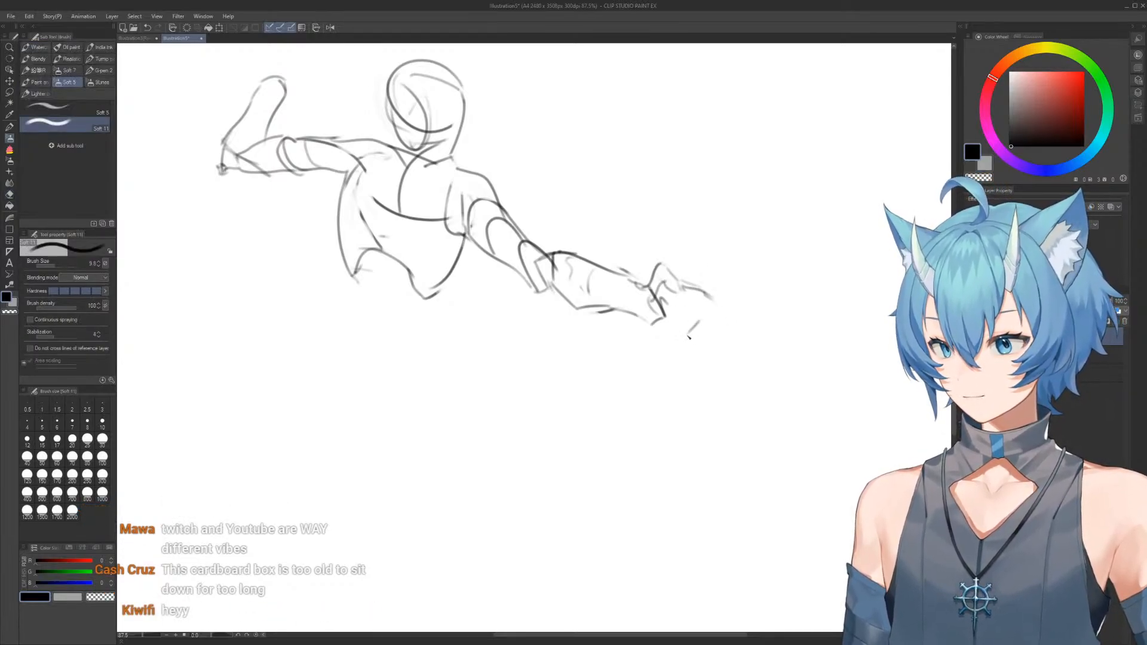
pyautogui.moveTo(617, 325); pyautogui.dragTo(651, 303)
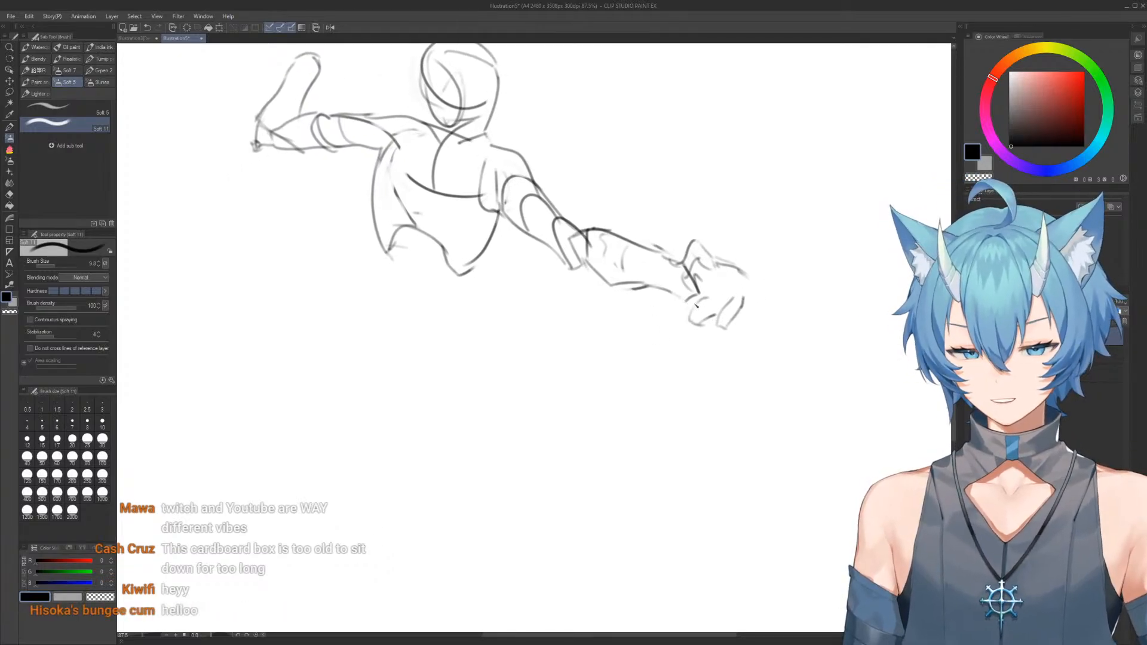
# Undo the last finger strokes and erase the rest of the hand back to the forearm
pyautogui.hotkey('ctrl', 'z')
pyautogui.hotkey('ctrl', 'z')
pyautogui.hotkey('ctrl', 'z')
pyautogui.moveTo(562, 252); pyautogui.dragTo(658, 271)
pyautogui.press('e')
pyautogui.moveTo(778, 285)
pyautogui.mouseDown()
pyautogui.moveTo(682, 272)
pyautogui.moveTo(695, 246)
pyautogui.moveTo(727, 235)
pyautogui.moveTo(711, 219)
pyautogui.moveTo(712, 236)
pyautogui.moveTo(691, 238)
pyautogui.mouseUp()
# Redraw the right-hand wrist as a closed end and attach a large rounded palm shape
pyautogui.press('b')
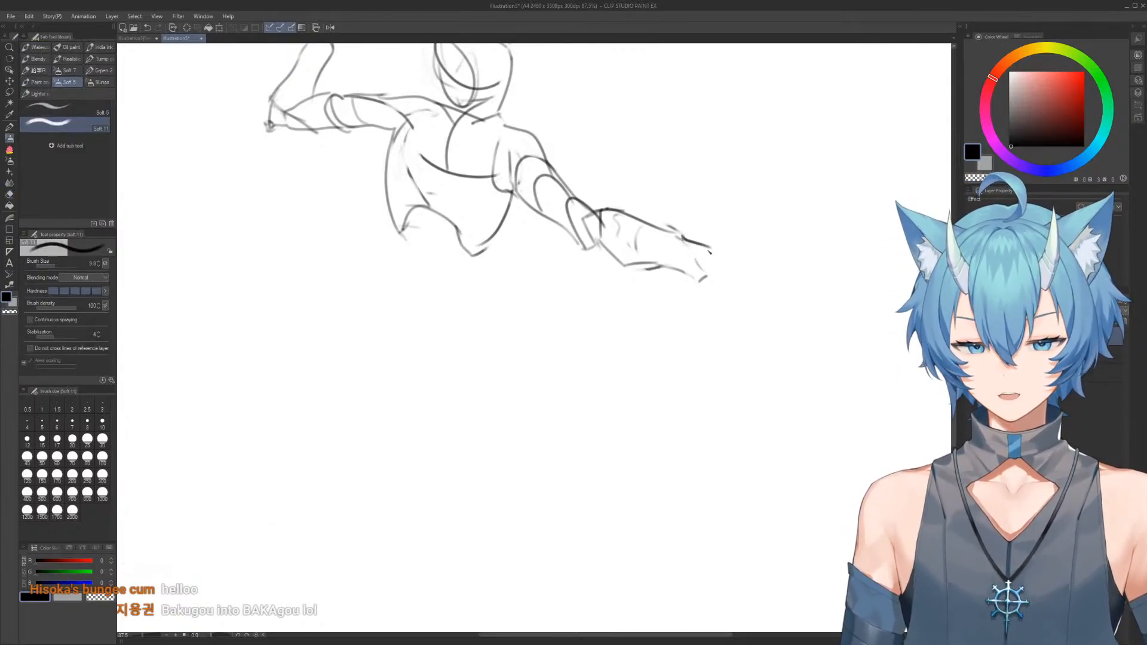
pyautogui.moveTo(743, 219); pyautogui.dragTo(729, 256)
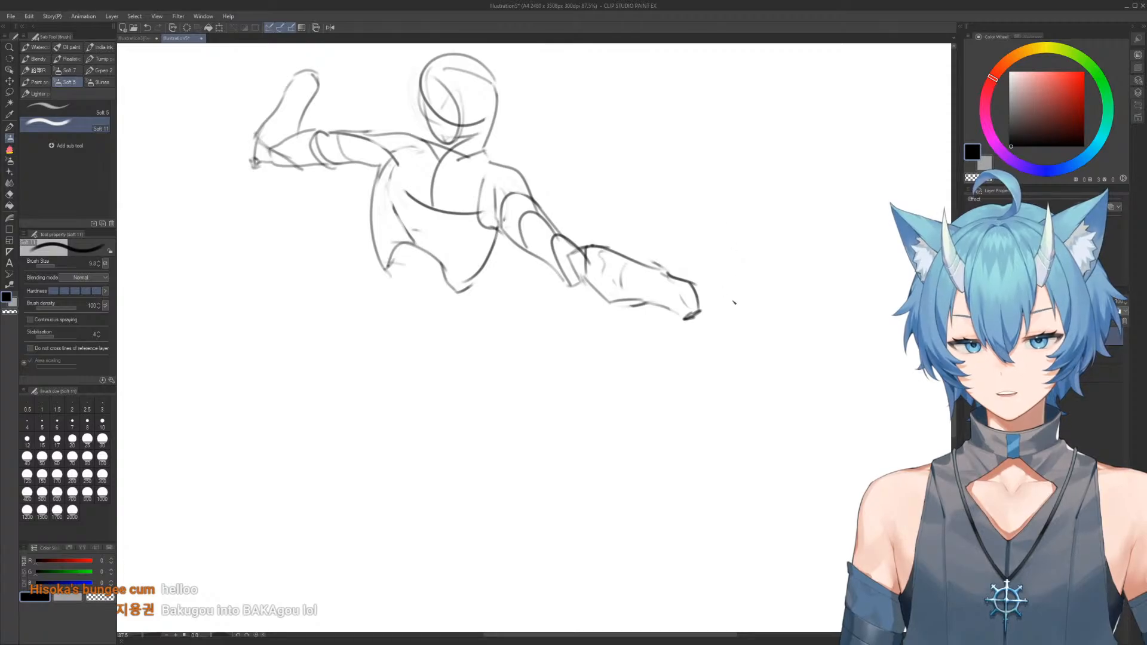
pyautogui.moveTo(737, 298)
pyautogui.mouseDown()
pyautogui.moveTo(710, 265)
pyautogui.moveTo(723, 262)
pyautogui.moveTo(680, 277)
pyautogui.mouseUp()
pyautogui.press('e')
pyautogui.press('b')
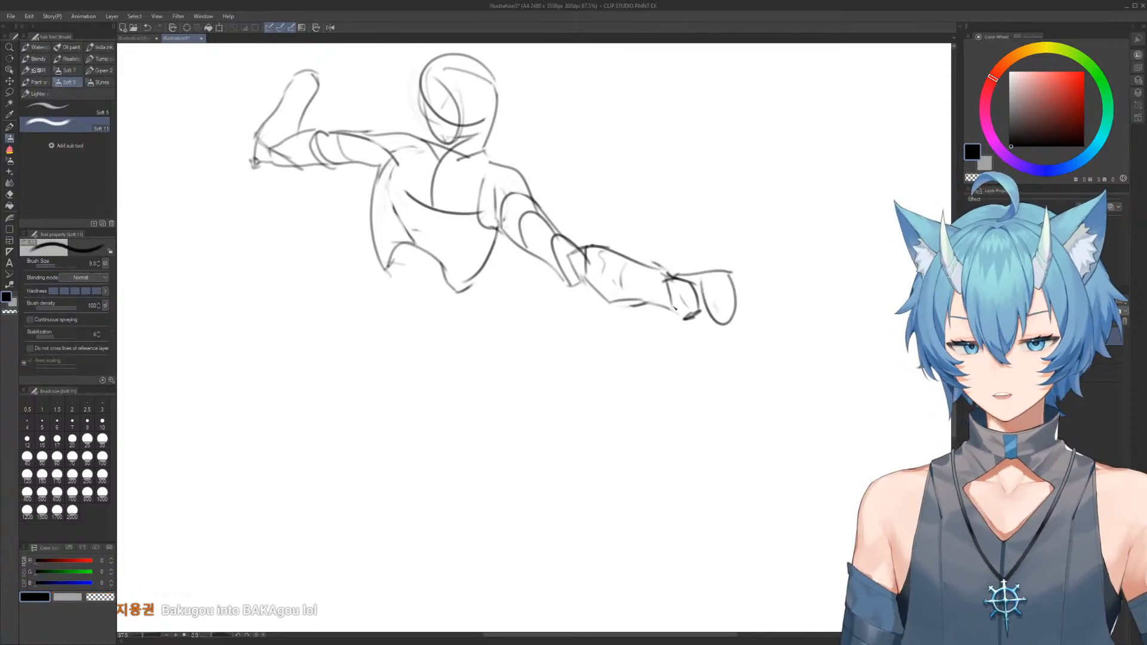
# Erase the oversized palm and redraw the hand as a shorter angular block tapering downward
pyautogui.press('e')
pyautogui.moveTo(693, 322)
pyautogui.mouseDown()
pyautogui.moveTo(707, 329)
pyautogui.moveTo(729, 287)
pyautogui.moveTo(712, 329)
pyautogui.mouseUp()
pyautogui.press('b')
pyautogui.press('e')
pyautogui.press('b')
pyautogui.moveTo(722, 273)
pyautogui.mouseDown()
pyautogui.moveTo(720, 321)
pyautogui.moveTo(658, 263)
pyautogui.mouseUp()
pyautogui.moveTo(658, 257); pyautogui.dragTo(717, 233)
pyautogui.moveTo(717, 236); pyautogui.dragTo(622, 237)
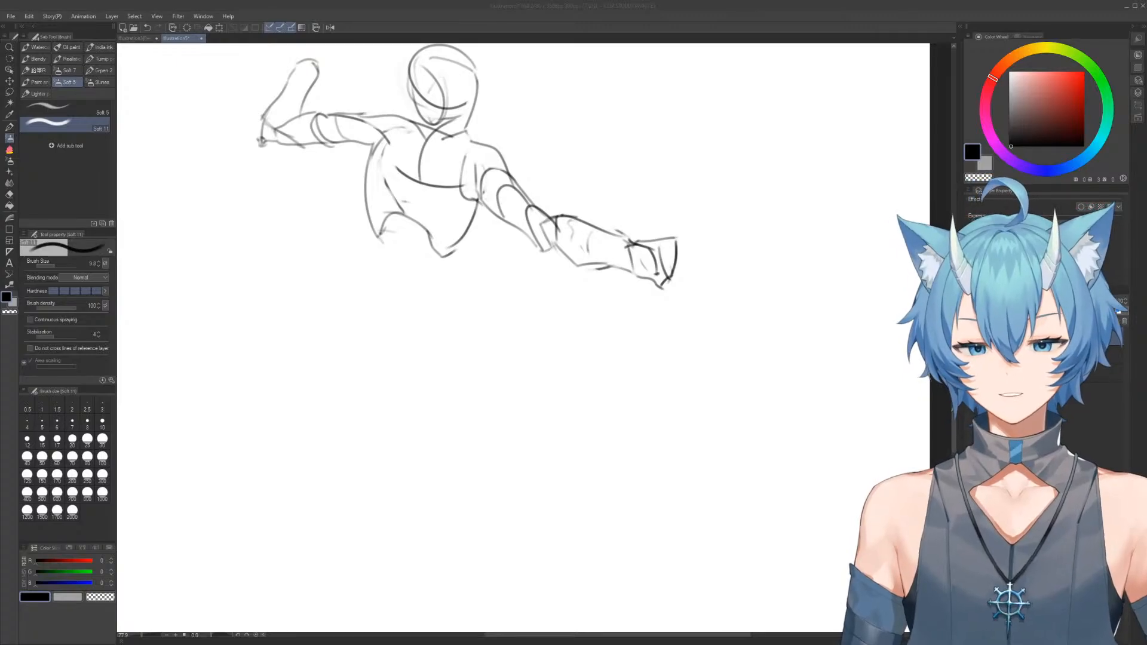
# Draw the waist sides, flared hips and a closed pelvis block with a pointed lower edge beneath the ribcage
pyautogui.moveTo(504, 249)
pyautogui.mouseDown()
pyautogui.moveTo(589, 232)
pyautogui.moveTo(538, 248)
pyautogui.moveTo(542, 287)
pyautogui.mouseUp()
pyautogui.moveTo(453, 225); pyautogui.dragTo(454, 310)
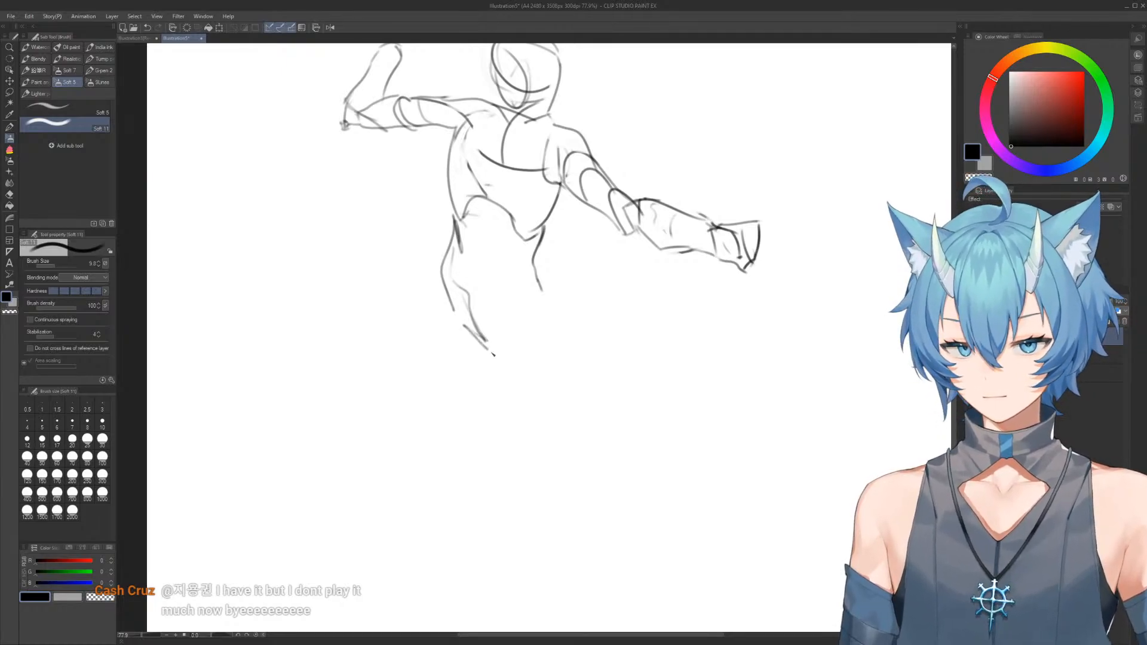
pyautogui.moveTo(529, 257); pyautogui.dragTo(558, 325)
pyautogui.moveTo(484, 263); pyautogui.dragTo(515, 257)
pyautogui.moveTo(452, 236)
pyautogui.mouseDown()
pyautogui.moveTo(434, 269)
pyautogui.moveTo(435, 326)
pyautogui.mouseUp()
pyautogui.moveTo(429, 270)
pyautogui.mouseDown()
pyautogui.moveTo(440, 327)
pyautogui.moveTo(551, 343)
pyautogui.mouseUp()
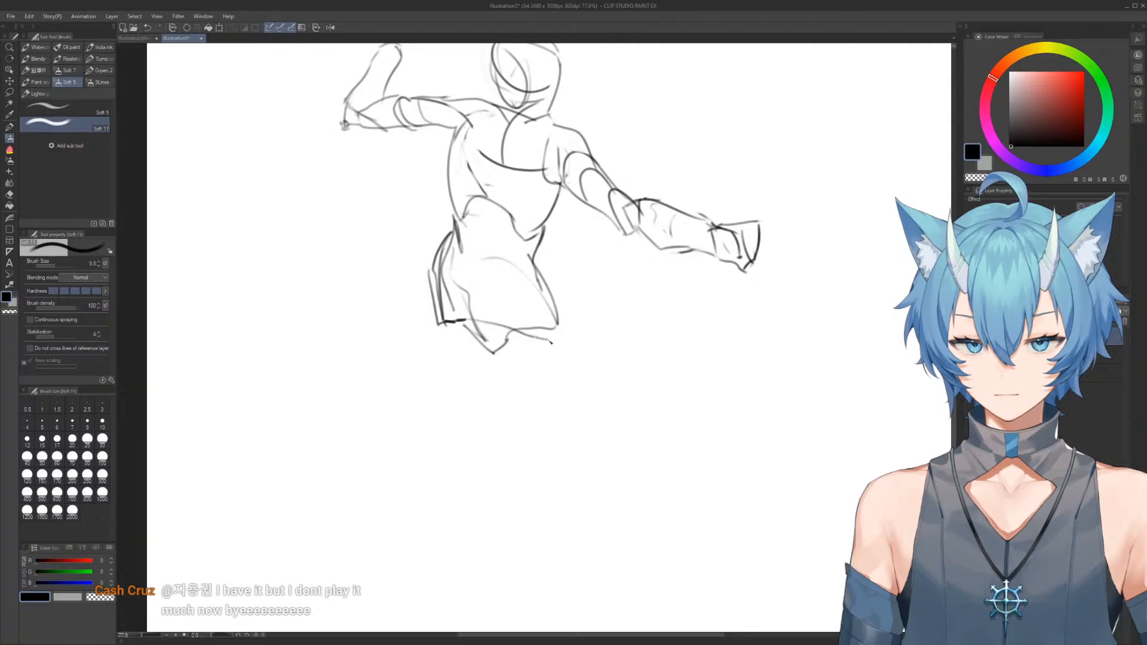
pyautogui.moveTo(542, 264)
pyautogui.mouseDown()
pyautogui.moveTo(565, 311)
pyautogui.moveTo(526, 299)
pyautogui.mouseUp()
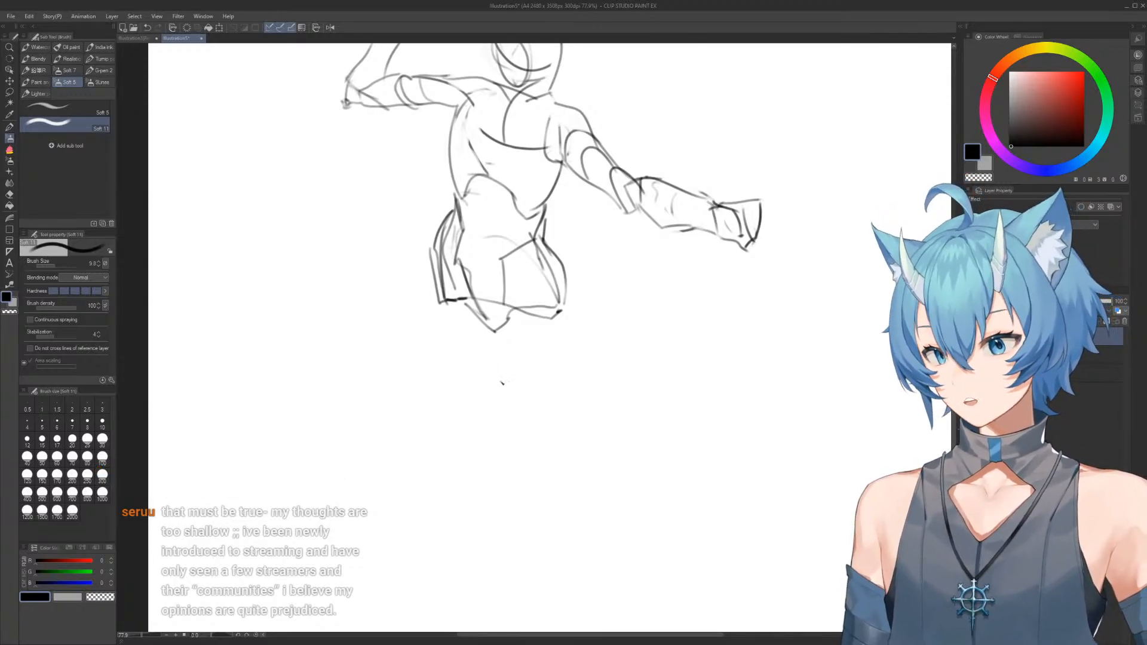
# Rework the left-hand hip's outer contour, erasing its lower lines back to a short curve at the waist
pyautogui.press('e')
pyautogui.moveTo(453, 259)
pyautogui.mouseDown()
pyautogui.moveTo(439, 292)
pyautogui.moveTo(454, 376)
pyautogui.mouseUp()
pyautogui.press('b')
pyautogui.moveTo(433, 297); pyautogui.dragTo(469, 402)
pyautogui.press('e')
pyautogui.moveTo(433, 275)
pyautogui.mouseDown()
pyautogui.moveTo(468, 395)
pyautogui.moveTo(422, 267)
pyautogui.moveTo(446, 366)
pyautogui.mouseUp()
pyautogui.press('b')
pyautogui.press('e')
pyautogui.moveTo(423, 256); pyautogui.dragTo(444, 366)
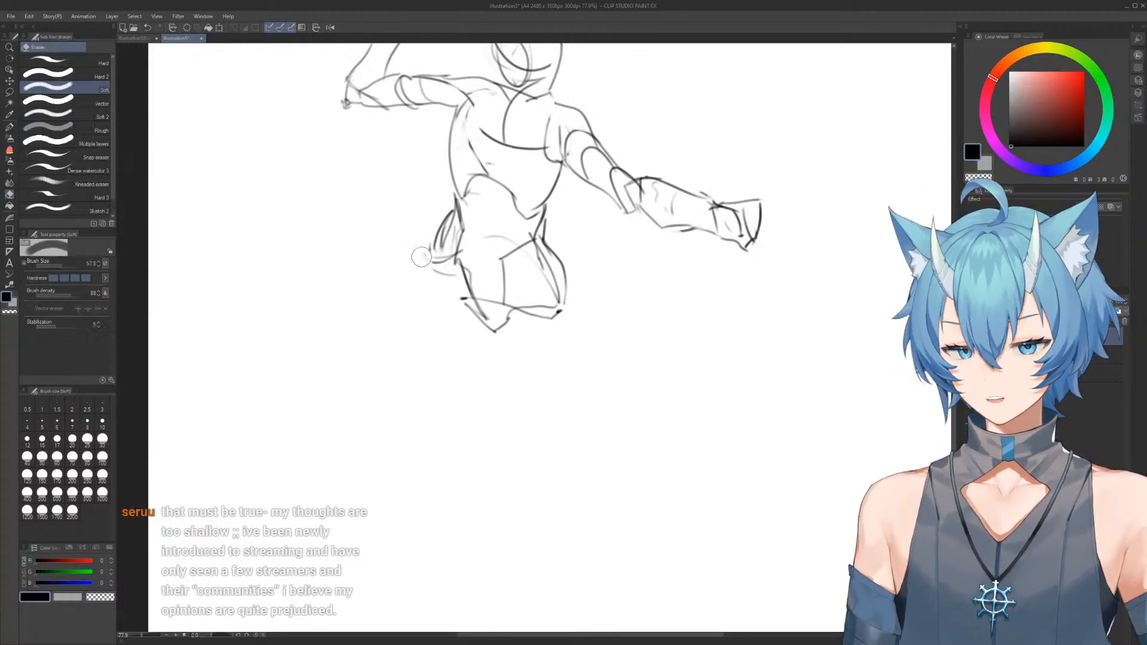
# Draw a long left-hand thigh contour with a rounded lower end and erase most of the pelvis block
pyautogui.press('b')
pyautogui.moveTo(428, 259)
pyautogui.mouseDown()
pyautogui.moveTo(449, 367)
pyautogui.moveTo(481, 385)
pyautogui.mouseUp()
pyautogui.press('e')
pyautogui.moveTo(512, 320)
pyautogui.mouseDown()
pyautogui.moveTo(500, 371)
pyautogui.moveTo(435, 327)
pyautogui.moveTo(435, 242)
pyautogui.moveTo(433, 315)
pyautogui.mouseUp()
pyautogui.press('b')
pyautogui.moveTo(428, 257); pyautogui.dragTo(460, 381)
pyautogui.moveTo(498, 334); pyautogui.dragTo(471, 374)
pyautogui.moveTo(501, 333)
pyautogui.mouseDown()
pyautogui.moveTo(518, 331)
pyautogui.moveTo(541, 295)
pyautogui.moveTo(504, 249)
pyautogui.moveTo(561, 283)
pyautogui.mouseUp()
pyautogui.press('e')
pyautogui.press('b')
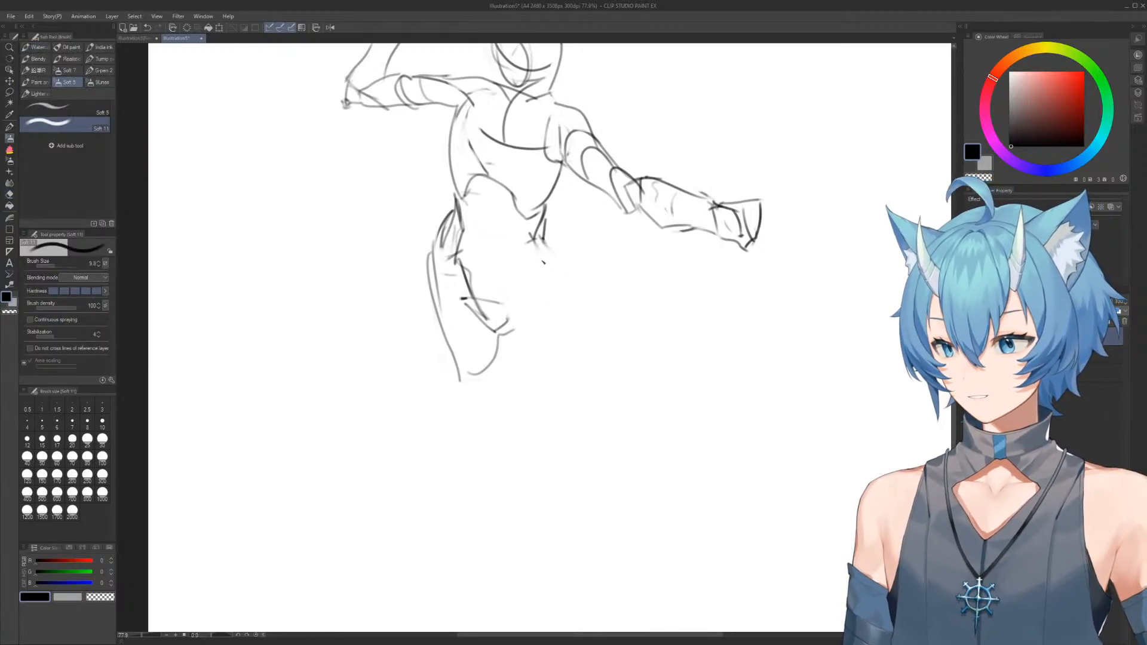
# Replace the right-hand hip marks with a single long outer thigh contour curving down from the waist
pyautogui.press('e')
pyautogui.moveTo(543, 238); pyautogui.dragTo(584, 325)
pyautogui.press('b')
pyautogui.moveTo(542, 243); pyautogui.dragTo(587, 324)
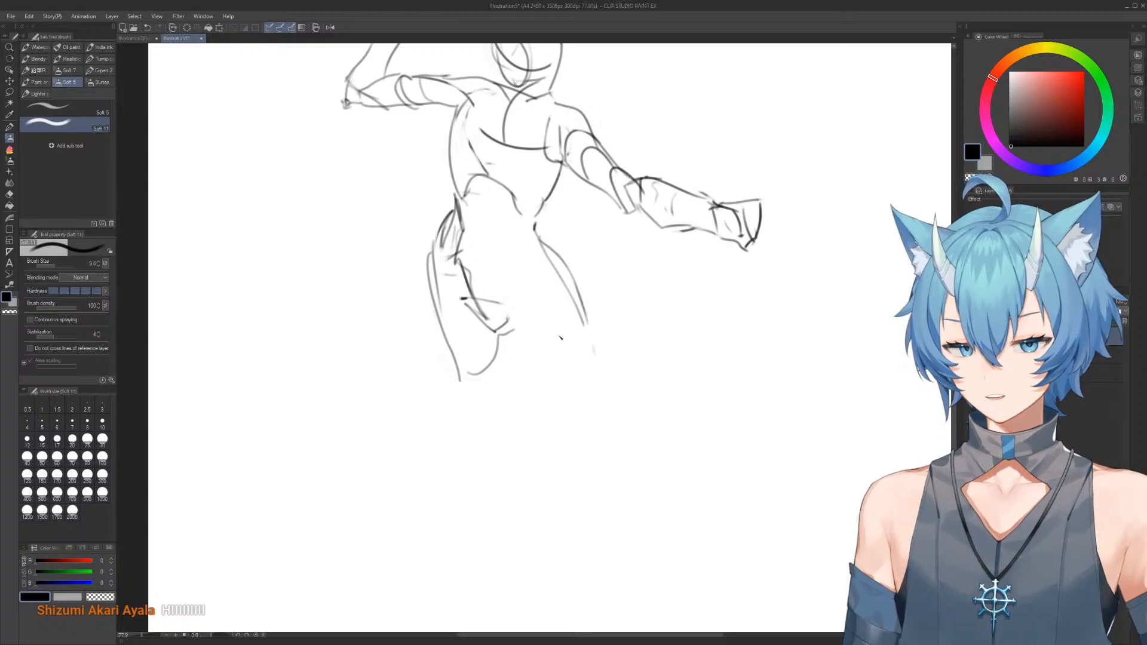
# Erase the lower thigh contours on both sides, leaving only the upper hip lines
pyautogui.press('e')
pyautogui.moveTo(502, 325); pyautogui.dragTo(512, 380)
pyautogui.moveTo(595, 332)
pyautogui.mouseDown()
pyautogui.moveTo(553, 259)
pyautogui.moveTo(567, 333)
pyautogui.mouseUp()
pyautogui.moveTo(467, 360)
pyautogui.mouseDown()
pyautogui.moveTo(481, 393)
pyautogui.moveTo(460, 334)
pyautogui.mouseUp()
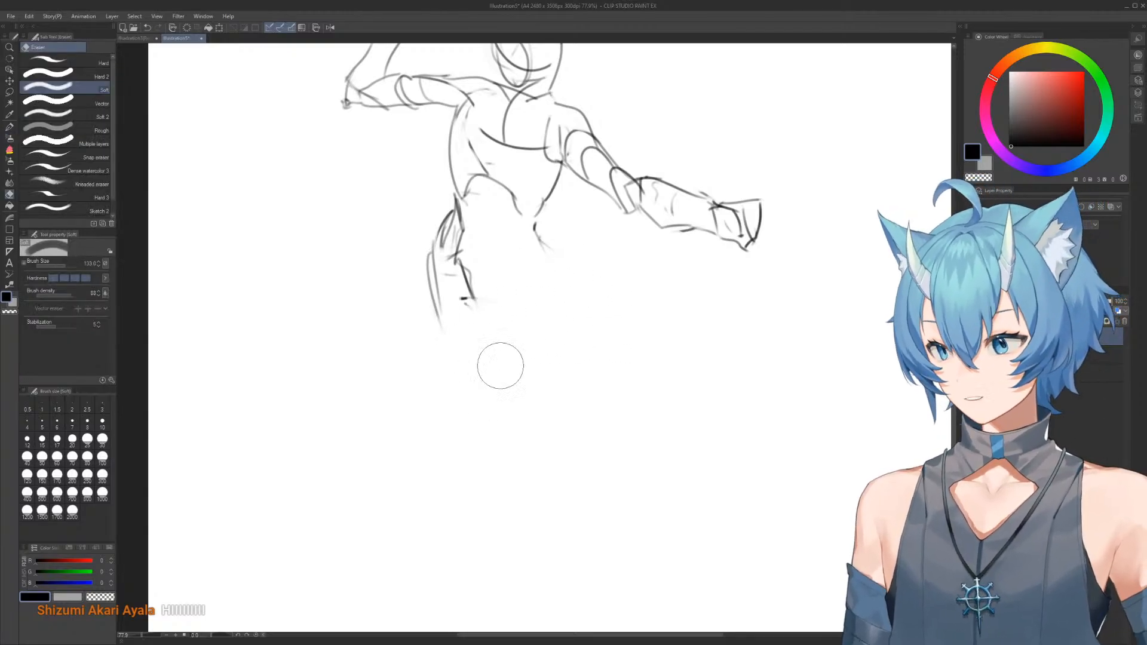
# Draw a slanted pelvis line from the right-hand hip, test straight thigh lines and erase the right-hand one
pyautogui.press('b')
pyautogui.moveTo(536, 226)
pyautogui.mouseDown()
pyautogui.moveTo(481, 257)
pyautogui.moveTo(468, 306)
pyautogui.mouseUp()
pyautogui.moveTo(538, 239); pyautogui.dragTo(589, 310)
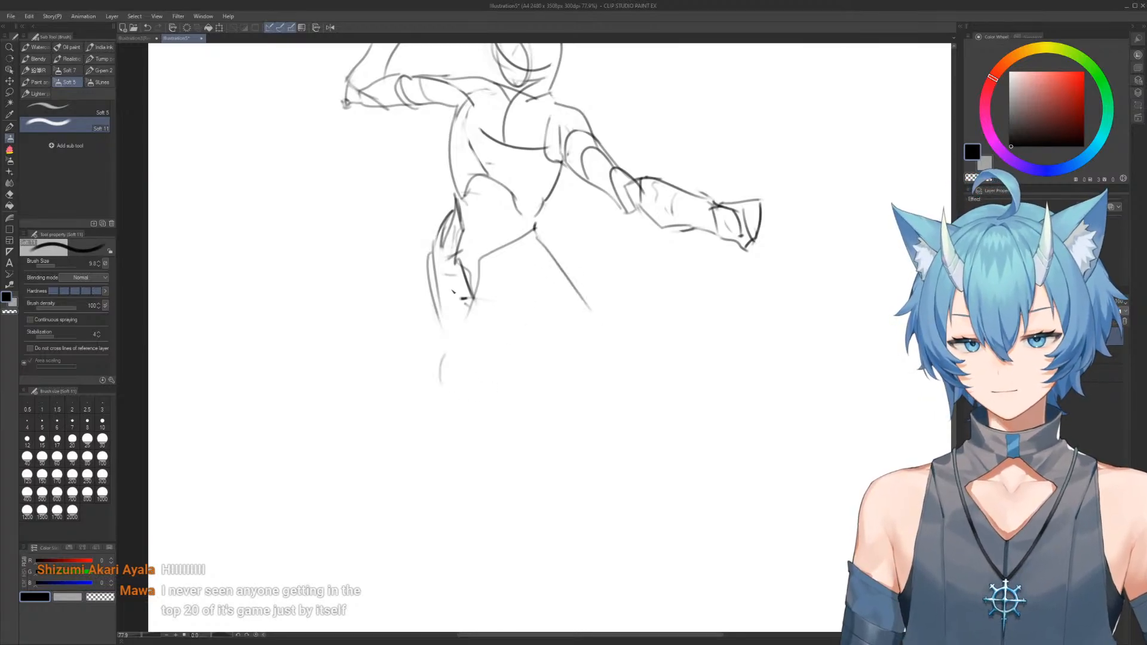
pyautogui.moveTo(442, 320)
pyautogui.mouseDown()
pyautogui.moveTo(505, 377)
pyautogui.moveTo(584, 362)
pyautogui.mouseUp()
pyautogui.press('e')
pyautogui.moveTo(556, 263)
pyautogui.mouseDown()
pyautogui.moveTo(567, 276)
pyautogui.moveTo(568, 356)
pyautogui.mouseUp()
# Draw curved outer contours for both thighs down to the knees and add inner thigh lines
pyautogui.press('b')
pyautogui.moveTo(534, 233); pyautogui.dragTo(596, 373)
pyautogui.moveTo(429, 257)
pyautogui.mouseDown()
pyautogui.moveTo(447, 406)
pyautogui.moveTo(422, 284)
pyautogui.moveTo(476, 424)
pyautogui.mouseUp()
pyautogui.press('e')
pyautogui.press('b')
pyautogui.press('e')
pyautogui.moveTo(523, 388)
pyautogui.mouseDown()
pyautogui.moveTo(550, 456)
pyautogui.moveTo(597, 392)
pyautogui.mouseUp()
pyautogui.press('b')
pyautogui.moveTo(509, 282); pyautogui.dragTo(532, 332)
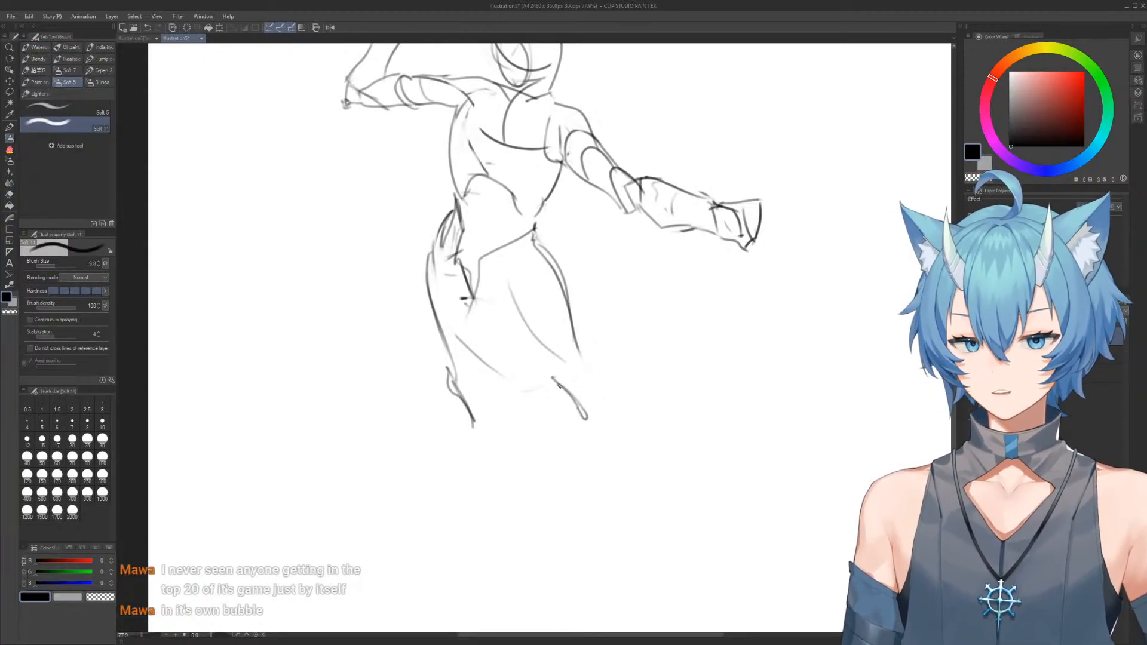
pyautogui.moveTo(584, 287); pyautogui.dragTo(567, 288)
pyautogui.moveTo(593, 286)
pyautogui.mouseDown()
pyautogui.moveTo(594, 311)
pyautogui.moveTo(571, 343)
pyautogui.mouseUp()
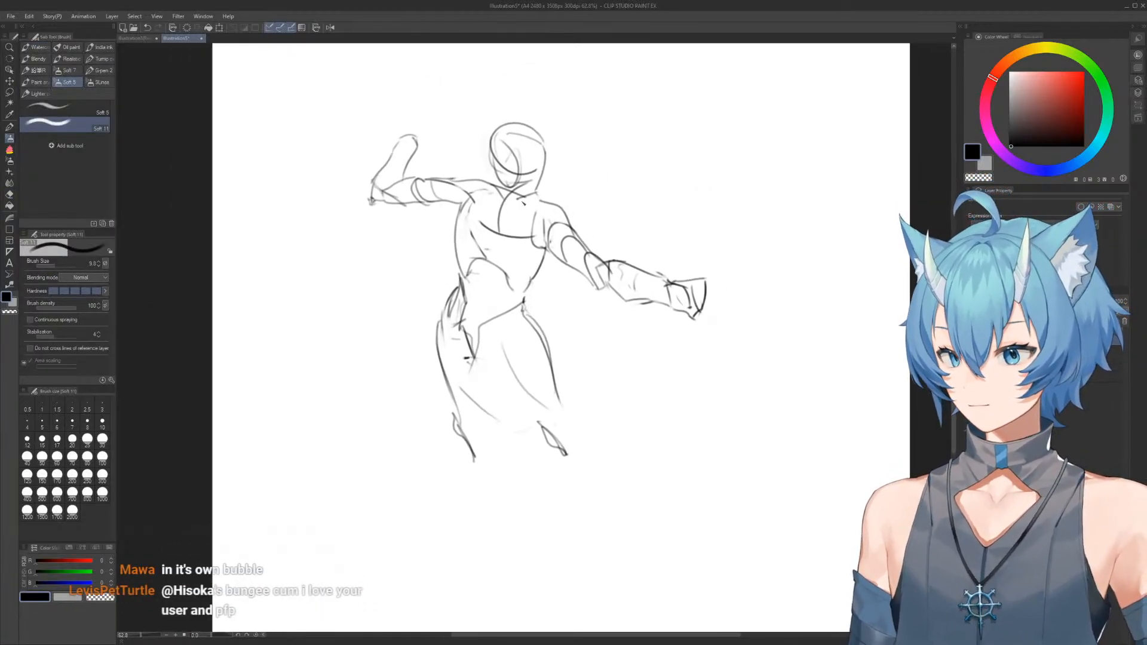
# Clear the canvas and block in a new tilted torso from two joined rounded masses
pyautogui.press('Delete')
pyautogui.moveTo(545, 223); pyautogui.dragTo(581, 280)
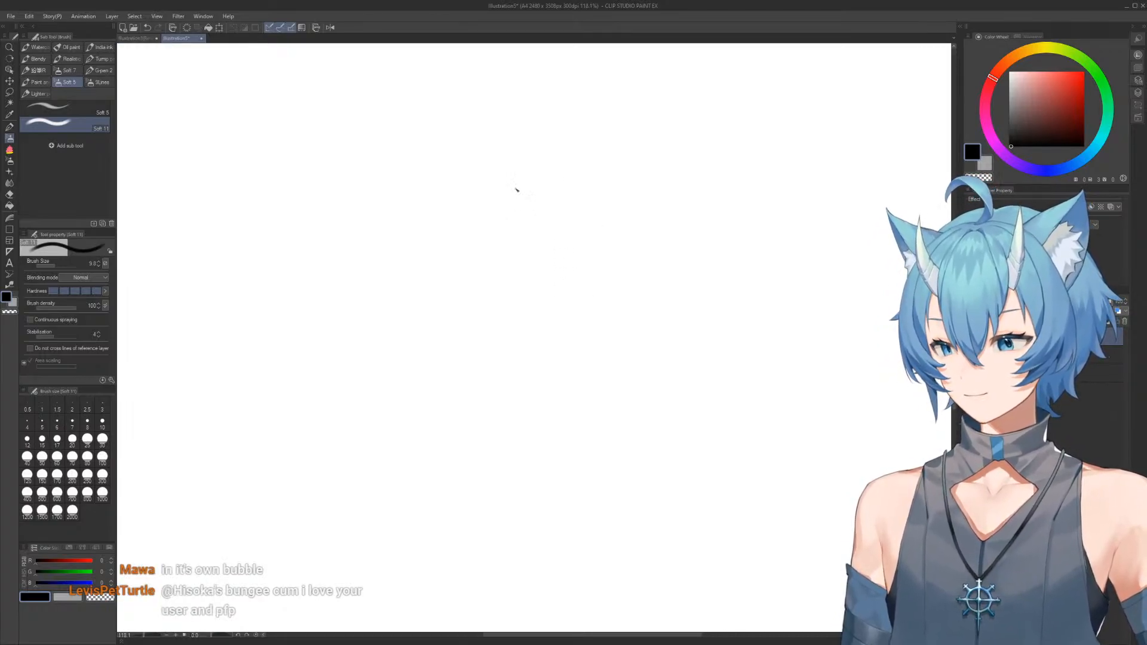
pyautogui.moveTo(581, 208)
pyautogui.mouseDown()
pyautogui.moveTo(479, 219)
pyautogui.moveTo(565, 278)
pyautogui.mouseUp()
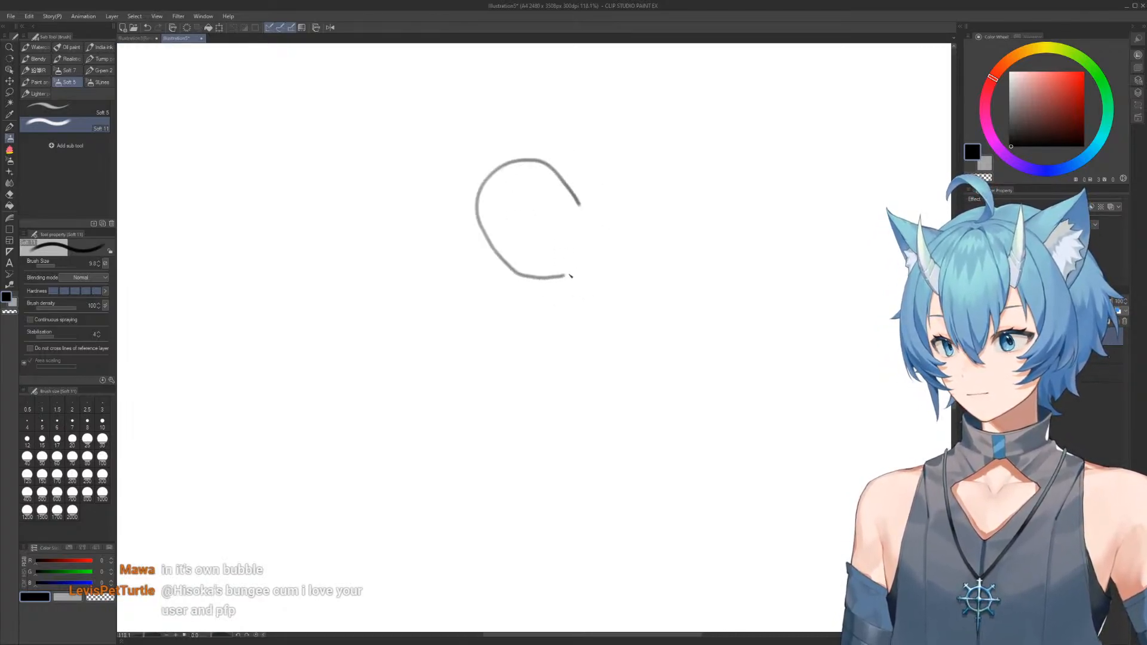
pyautogui.moveTo(534, 162); pyautogui.dragTo(640, 224)
pyautogui.press('e')
pyautogui.moveTo(526, 256)
pyautogui.mouseDown()
pyautogui.moveTo(556, 303)
pyautogui.moveTo(603, 311)
pyautogui.mouseUp()
pyautogui.press('b')
pyautogui.moveTo(479, 206)
pyautogui.mouseDown()
pyautogui.moveTo(550, 296)
pyautogui.moveTo(654, 272)
pyautogui.mouseUp()
pyautogui.moveTo(575, 200)
pyautogui.mouseDown()
pyautogui.moveTo(645, 195)
pyautogui.moveTo(685, 272)
pyautogui.moveTo(619, 314)
pyautogui.mouseUp()
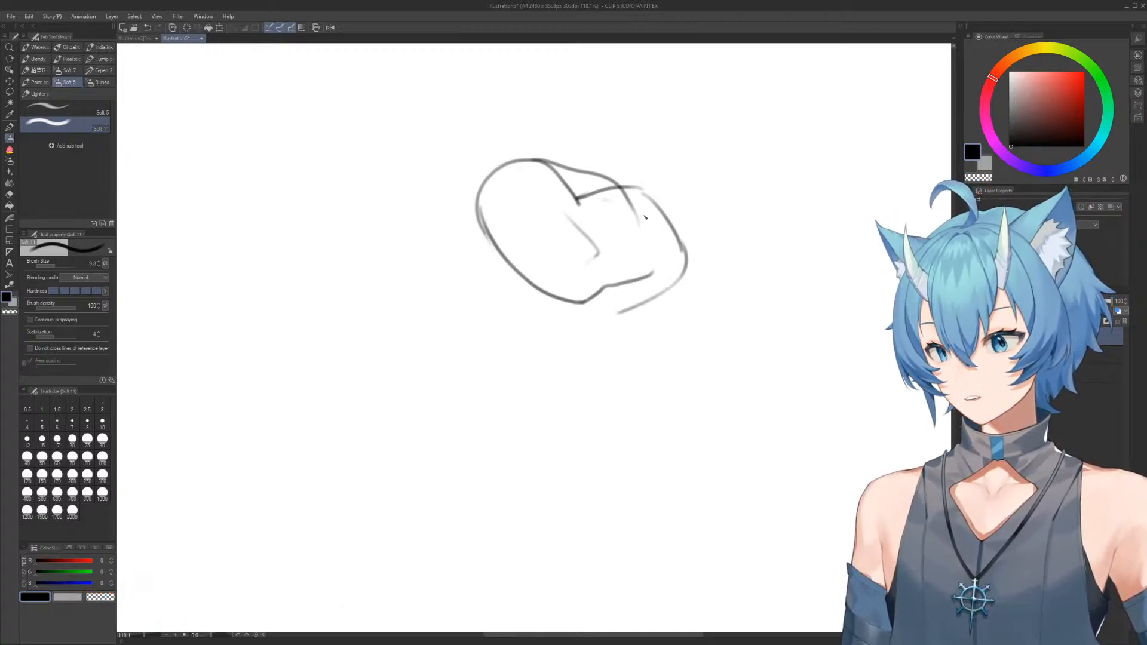
# Erase the inner junction of the two masses and rework the lower contour of the new torso
pyautogui.press('e')
pyautogui.moveTo(622, 225)
pyautogui.mouseDown()
pyautogui.moveTo(592, 174)
pyautogui.moveTo(671, 225)
pyautogui.moveTo(673, 321)
pyautogui.moveTo(469, 192)
pyautogui.moveTo(558, 174)
pyautogui.moveTo(586, 325)
pyautogui.moveTo(516, 216)
pyautogui.mouseUp()
pyautogui.press('b')
pyautogui.moveTo(560, 257)
pyautogui.mouseDown()
pyautogui.moveTo(472, 189)
pyautogui.moveTo(502, 340)
pyautogui.mouseUp()
pyautogui.press('e')
pyautogui.moveTo(587, 297); pyautogui.dragTo(626, 255)
# Redraw the torso as a deep curved form with a sharp waist fold, rounded end and slanted upper edge
pyautogui.press('b')
pyautogui.moveTo(552, 220)
pyautogui.mouseDown()
pyautogui.moveTo(584, 261)
pyautogui.moveTo(711, 287)
pyautogui.moveTo(513, 325)
pyautogui.moveTo(496, 299)
pyautogui.mouseUp()
pyautogui.press('e')
pyautogui.moveTo(483, 298)
pyautogui.mouseDown()
pyautogui.moveTo(474, 159)
pyautogui.moveTo(582, 138)
pyautogui.moveTo(546, 110)
pyautogui.moveTo(502, 123)
pyautogui.moveTo(603, 179)
pyautogui.moveTo(601, 251)
pyautogui.mouseUp()
pyautogui.press('b')
pyautogui.press('e')
pyautogui.press('b')
pyautogui.moveTo(600, 202); pyautogui.dragTo(595, 171)
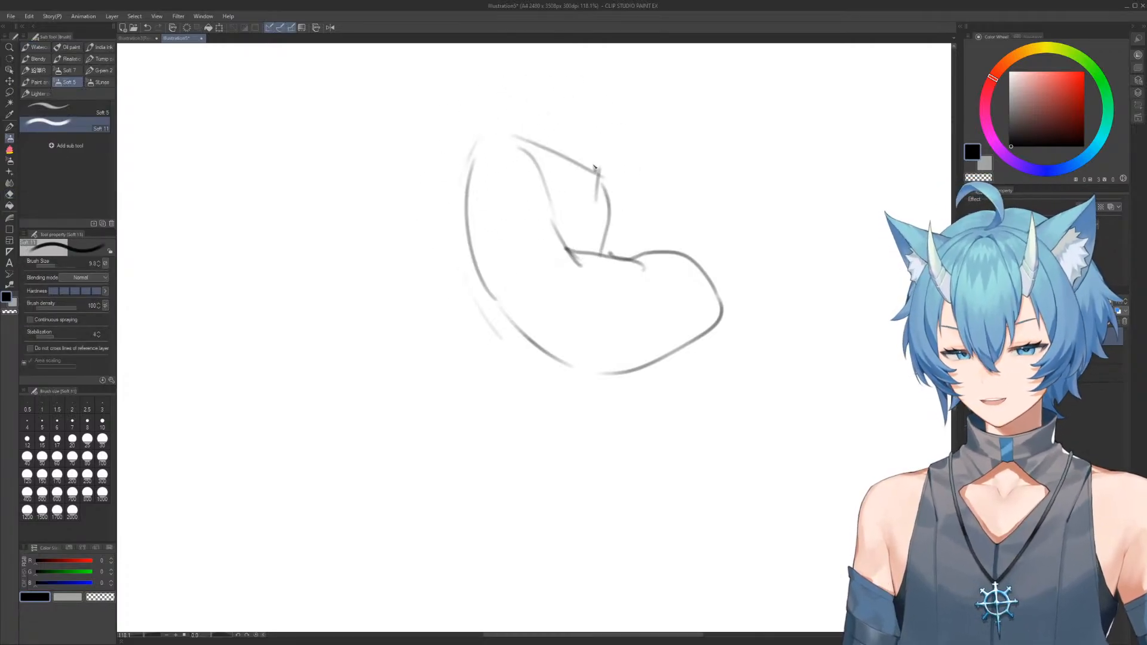
# Redraw the torso's left-hand contour slightly further inward and erase the slanted upper edge
pyautogui.moveTo(514, 123); pyautogui.dragTo(471, 164)
pyautogui.press('e')
pyautogui.moveTo(512, 265); pyautogui.dragTo(494, 213)
pyautogui.press('b')
pyautogui.moveTo(509, 123); pyautogui.dragTo(503, 284)
pyautogui.press('e')
pyautogui.moveTo(595, 173)
pyautogui.mouseDown()
pyautogui.moveTo(545, 174)
pyautogui.moveTo(514, 131)
pyautogui.mouseUp()
pyautogui.press('b')
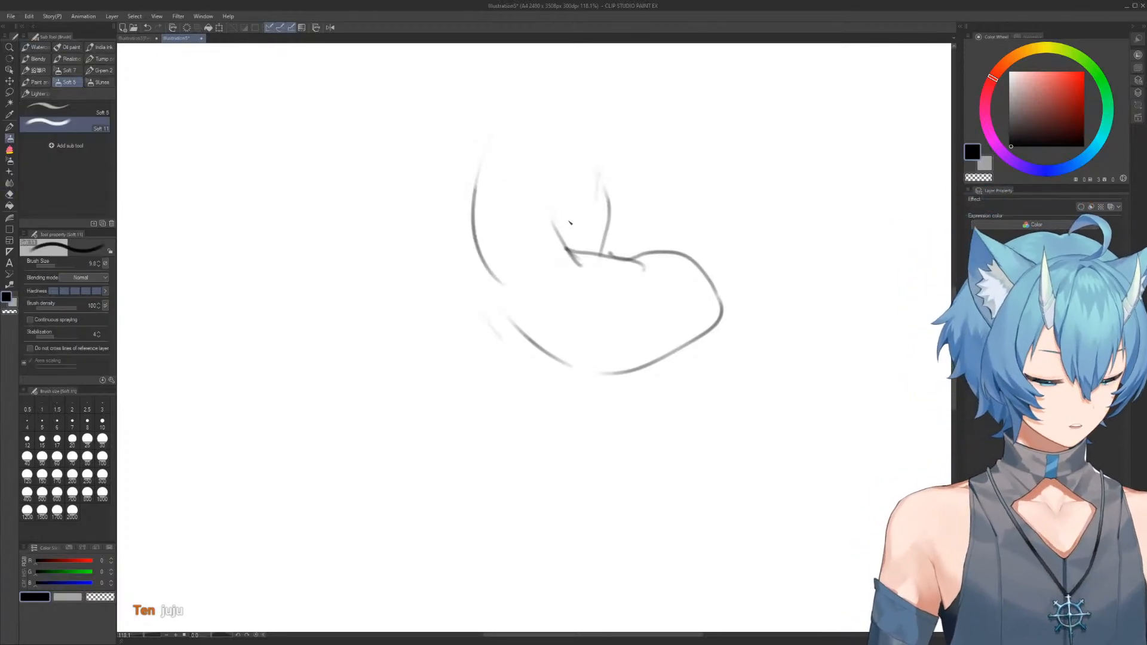
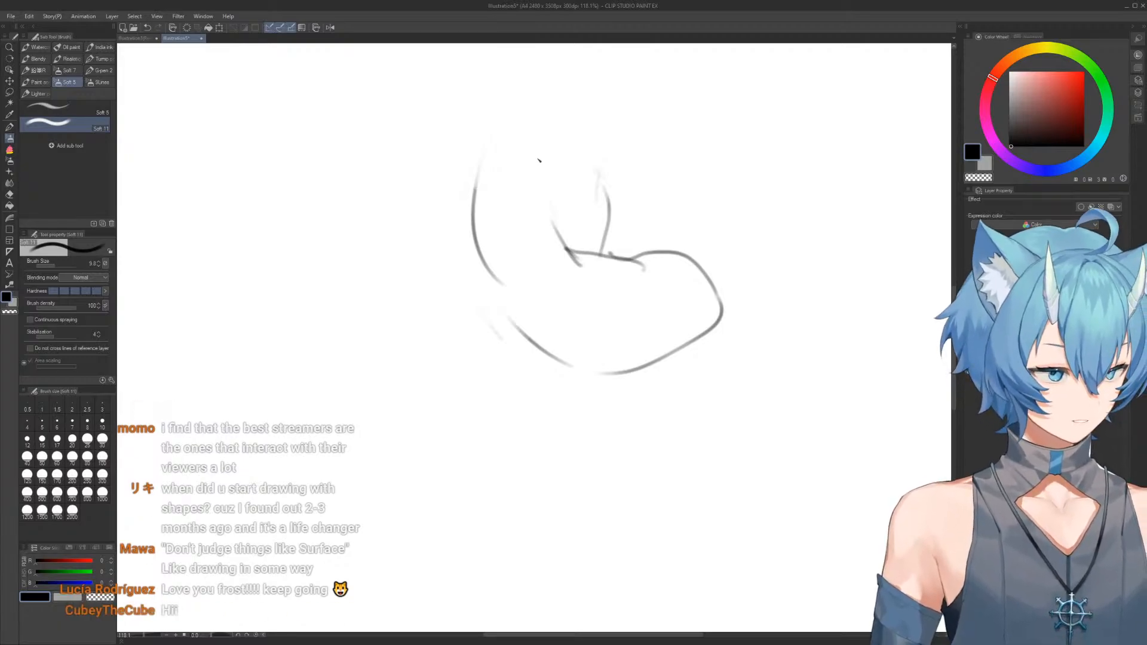
# Clear the canvas and block in a new upright ribcage with a long curved back contour and a rounded upper front
pyautogui.press('e')
pyautogui.moveTo(484, 149)
pyautogui.mouseDown()
pyautogui.moveTo(483, 183)
pyautogui.moveTo(530, 243)
pyautogui.moveTo(561, 320)
pyautogui.moveTo(653, 261)
pyautogui.moveTo(691, 261)
pyautogui.mouseUp()
pyautogui.press('b')
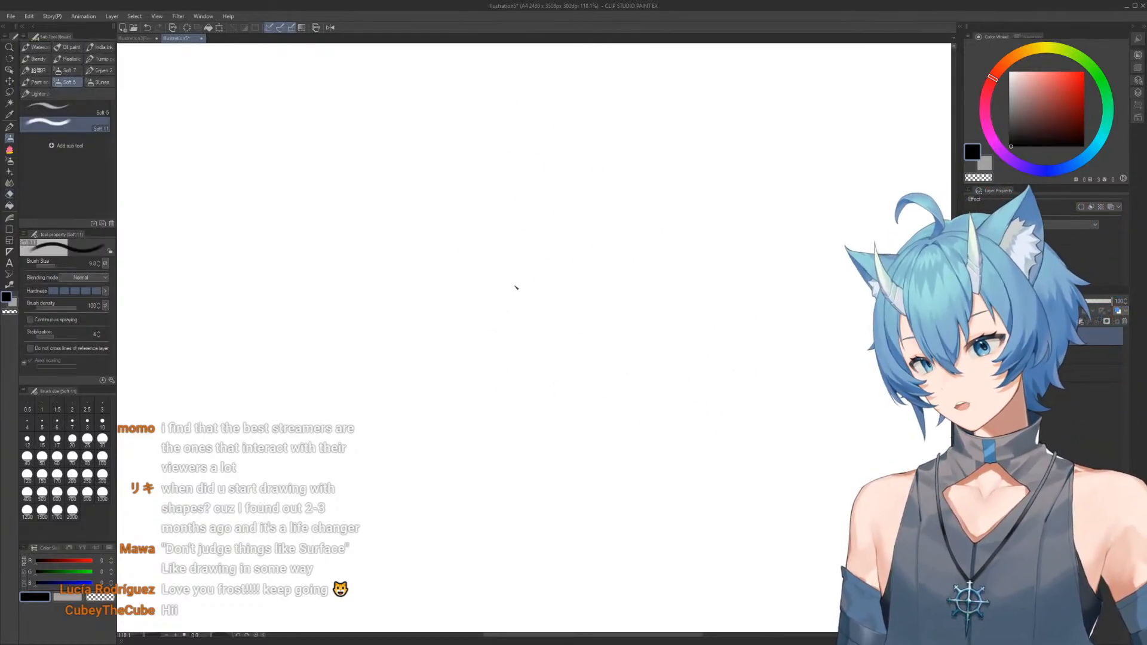
pyautogui.moveTo(533, 366); pyautogui.dragTo(458, 226)
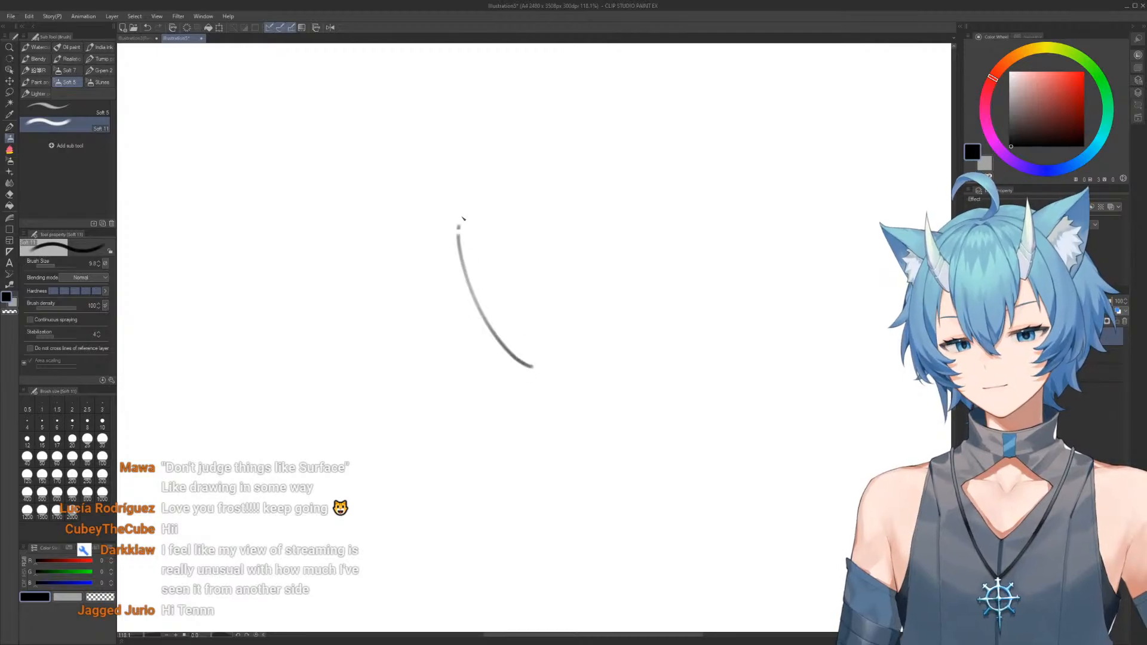
pyautogui.moveTo(521, 173)
pyautogui.mouseDown()
pyautogui.moveTo(532, 274)
pyautogui.moveTo(545, 184)
pyautogui.mouseUp()
pyautogui.press('e')
pyautogui.moveTo(531, 236)
pyautogui.mouseDown()
pyautogui.moveTo(531, 295)
pyautogui.moveTo(534, 193)
pyautogui.moveTo(554, 274)
pyautogui.mouseUp()
pyautogui.press('b')
# Extend the ribcage's front contour through the waist toward the hip and erase the excess lower back line
pyautogui.press('e')
pyautogui.moveTo(566, 312); pyautogui.dragTo(559, 305)
pyautogui.press('b')
pyautogui.moveTo(555, 241)
pyautogui.mouseDown()
pyautogui.moveTo(545, 305)
pyautogui.moveTo(594, 308)
pyautogui.moveTo(660, 333)
pyautogui.mouseUp()
pyautogui.press('e')
pyautogui.moveTo(595, 378)
pyautogui.mouseDown()
pyautogui.moveTo(558, 389)
pyautogui.moveTo(501, 338)
pyautogui.mouseUp()
pyautogui.press('b')
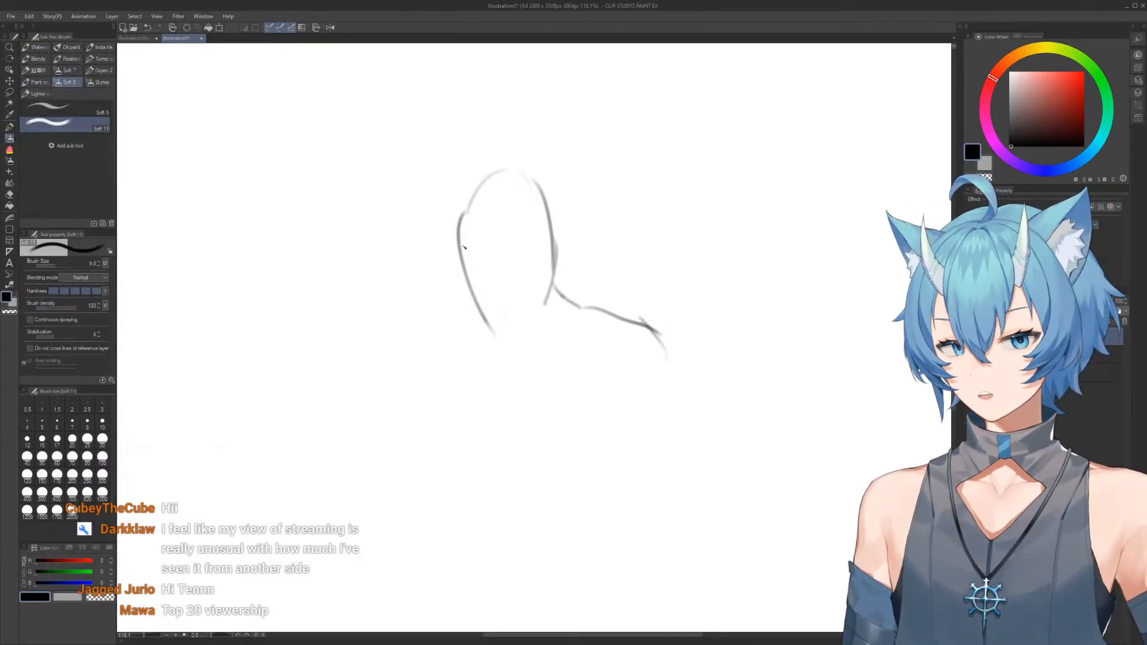
# Add an outer back contour and an inner centre line to the ribcage, and outline the narrow waist mass beneath it
pyautogui.moveTo(457, 191)
pyautogui.mouseDown()
pyautogui.moveTo(480, 314)
pyautogui.moveTo(510, 328)
pyautogui.moveTo(491, 312)
pyautogui.mouseUp()
pyautogui.press('e')
pyautogui.press('b')
pyautogui.moveTo(445, 223)
pyautogui.mouseDown()
pyautogui.moveTo(486, 331)
pyautogui.moveTo(506, 313)
pyautogui.moveTo(643, 331)
pyautogui.moveTo(573, 334)
pyautogui.moveTo(570, 306)
pyautogui.mouseUp()
pyautogui.press('e')
pyautogui.press('b')
pyautogui.moveTo(478, 173)
pyautogui.mouseDown()
pyautogui.moveTo(528, 348)
pyautogui.moveTo(553, 371)
pyautogui.moveTo(546, 355)
pyautogui.moveTo(591, 346)
pyautogui.mouseUp()
pyautogui.press('e')
pyautogui.press('b')
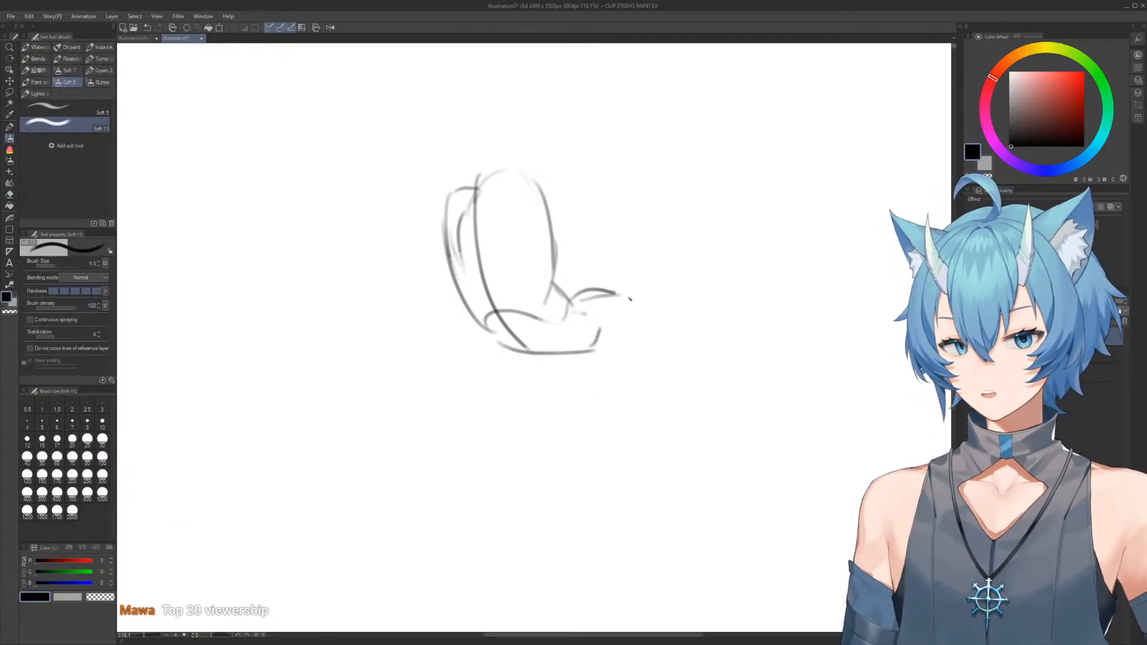
# Draw the rounded hip beside the waist and run the front thigh's two contours down from it
pyautogui.press('e')
pyautogui.moveTo(661, 281); pyautogui.dragTo(693, 338)
pyautogui.press('b')
pyautogui.moveTo(619, 293)
pyautogui.mouseDown()
pyautogui.moveTo(687, 290)
pyautogui.moveTo(673, 366)
pyautogui.moveTo(598, 354)
pyautogui.mouseUp()
pyautogui.moveTo(708, 289)
pyautogui.mouseDown()
pyautogui.moveTo(674, 246)
pyautogui.moveTo(555, 220)
pyautogui.moveTo(596, 345)
pyautogui.mouseUp()
pyautogui.scroll(-1, 674, 246)
pyautogui.moveTo(515, 268); pyautogui.dragTo(551, 351)
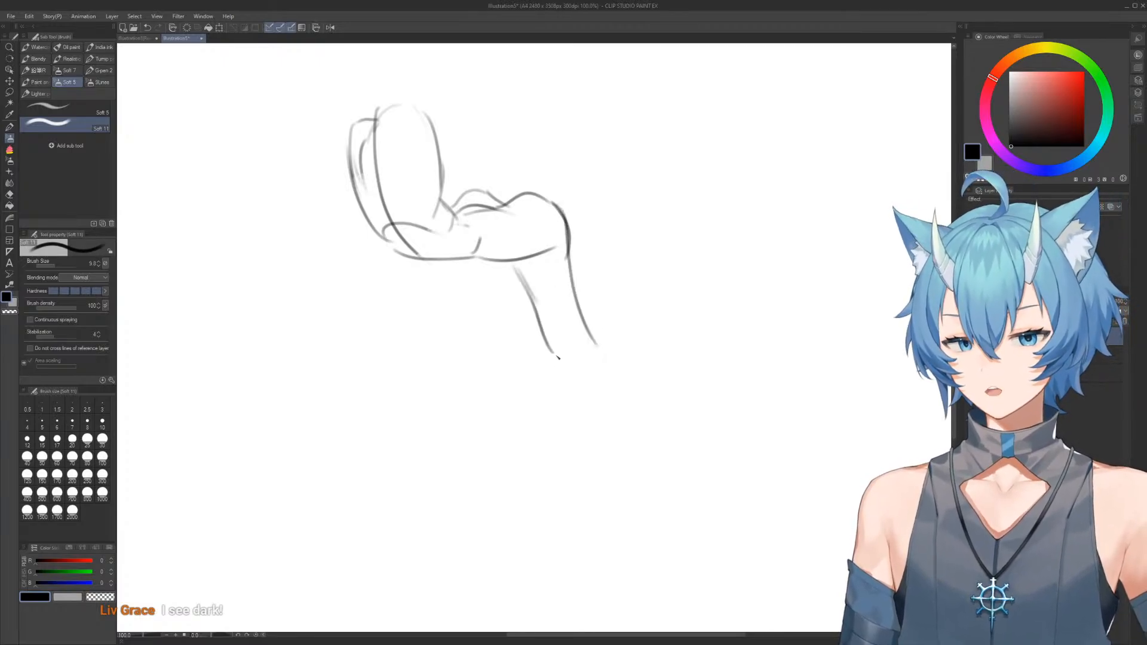
# Add the second thigh behind the first, close both legs with rounded ends, and reshape the ribcage's upper edge
pyautogui.moveTo(464, 259)
pyautogui.mouseDown()
pyautogui.moveTo(515, 316)
pyautogui.moveTo(525, 299)
pyautogui.mouseUp()
pyautogui.moveTo(551, 234); pyautogui.dragTo(634, 316)
pyautogui.moveTo(487, 242); pyautogui.dragTo(496, 250)
pyautogui.press('e')
pyautogui.moveTo(506, 202)
pyautogui.mouseDown()
pyautogui.moveTo(508, 263)
pyautogui.moveTo(523, 223)
pyautogui.moveTo(491, 192)
pyautogui.moveTo(511, 187)
pyautogui.moveTo(526, 273)
pyautogui.mouseUp()
pyautogui.press('b')
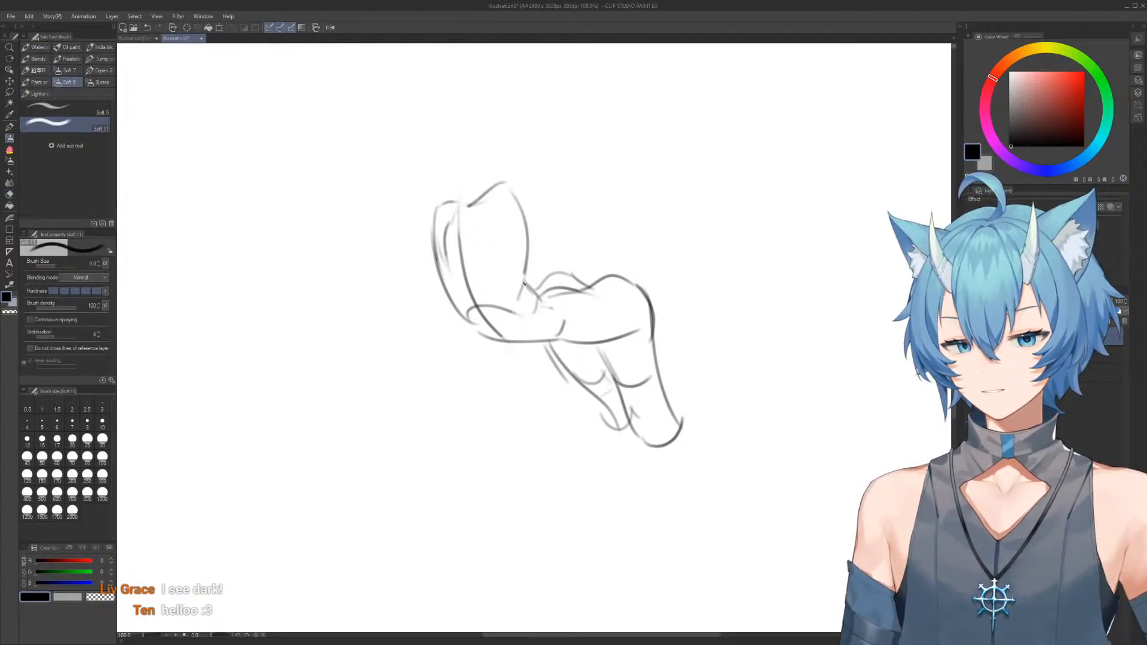
# Redraw the ribcage with a slanted shoulder edge and lower rib arc, and smooth the front contour into the waist
pyautogui.press('e')
pyautogui.moveTo(436, 229)
pyautogui.mouseDown()
pyautogui.moveTo(422, 198)
pyautogui.moveTo(443, 299)
pyautogui.mouseUp()
pyautogui.press('b')
pyautogui.moveTo(429, 215); pyautogui.dragTo(472, 307)
pyautogui.moveTo(475, 205)
pyautogui.mouseDown()
pyautogui.moveTo(534, 272)
pyautogui.moveTo(498, 317)
pyautogui.moveTo(478, 300)
pyautogui.moveTo(504, 315)
pyautogui.moveTo(574, 323)
pyautogui.mouseUp()
pyautogui.press('e')
pyautogui.press('b')
pyautogui.press('e')
pyautogui.press('b')
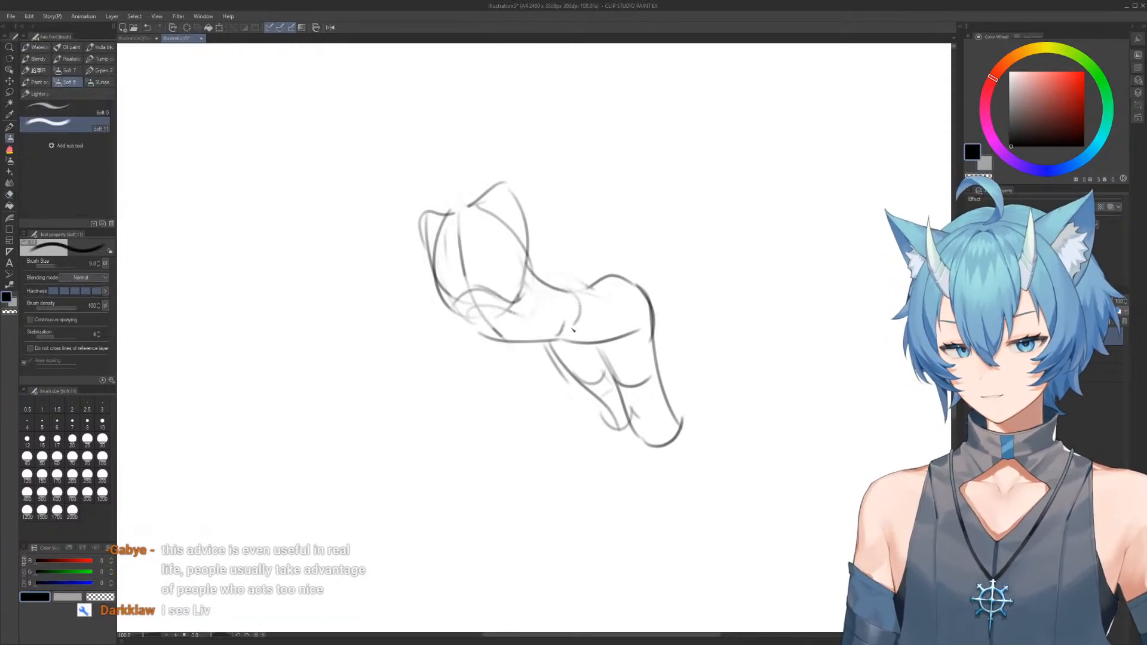
# Redraw the upper contour where the waist flows into the rounded hip
pyautogui.moveTo(551, 284); pyautogui.dragTo(631, 275)
pyautogui.moveTo(574, 362); pyautogui.dragTo(551, 322)
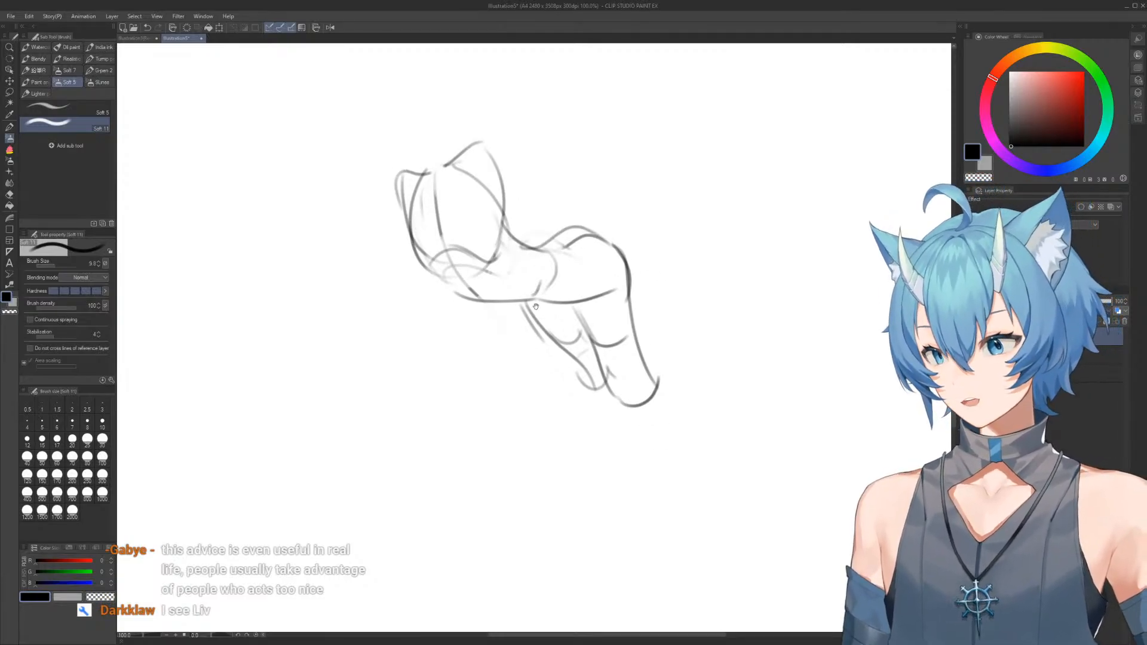
pyautogui.press('e')
pyautogui.press('b')
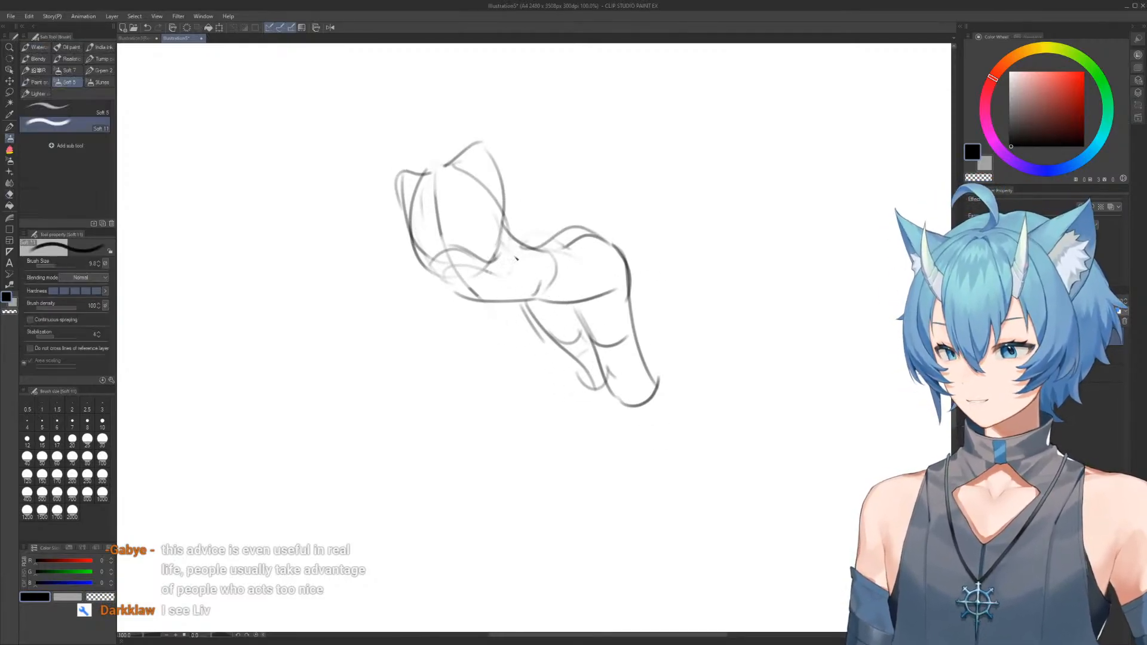
# Clear the canvas and block in a tilted, rounded pelvis with an inner diagonal line, trimming its upper edge
pyautogui.press('Delete')
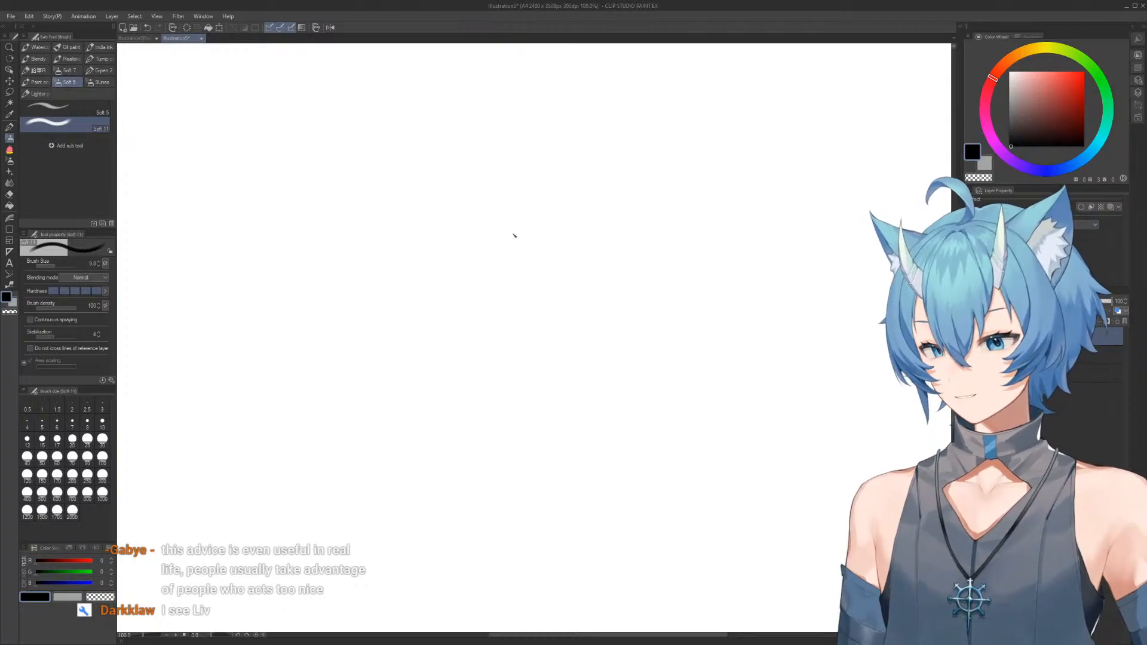
pyautogui.moveTo(560, 239)
pyautogui.mouseDown()
pyautogui.moveTo(500, 200)
pyautogui.moveTo(474, 261)
pyautogui.moveTo(529, 306)
pyautogui.mouseUp()
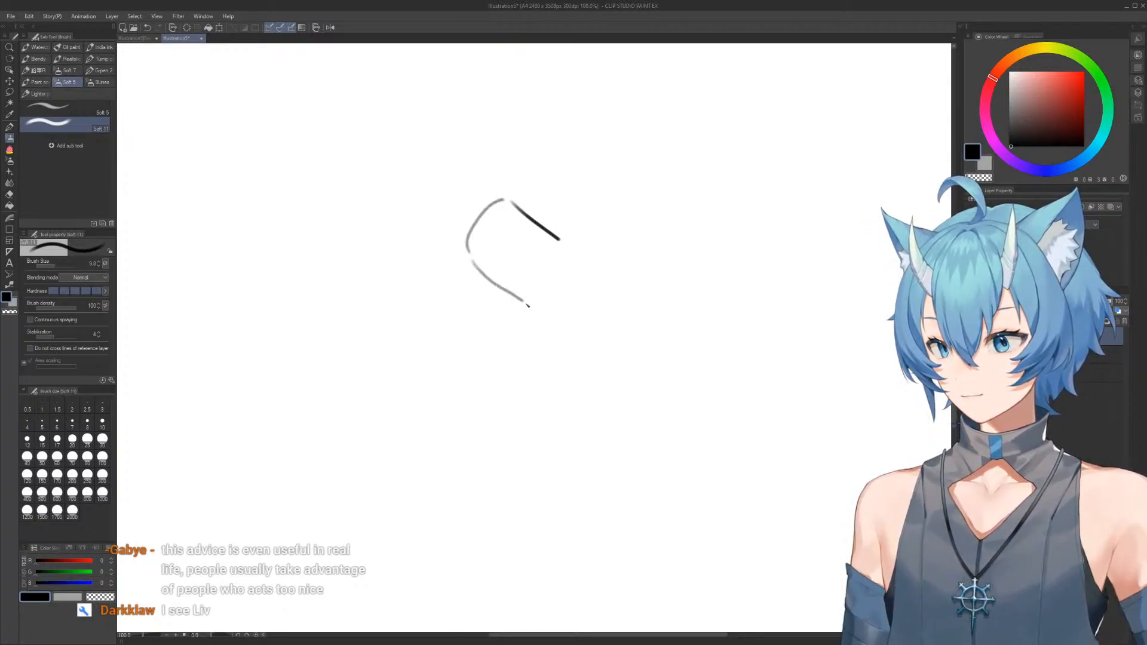
pyautogui.moveTo(509, 215); pyautogui.dragTo(541, 310)
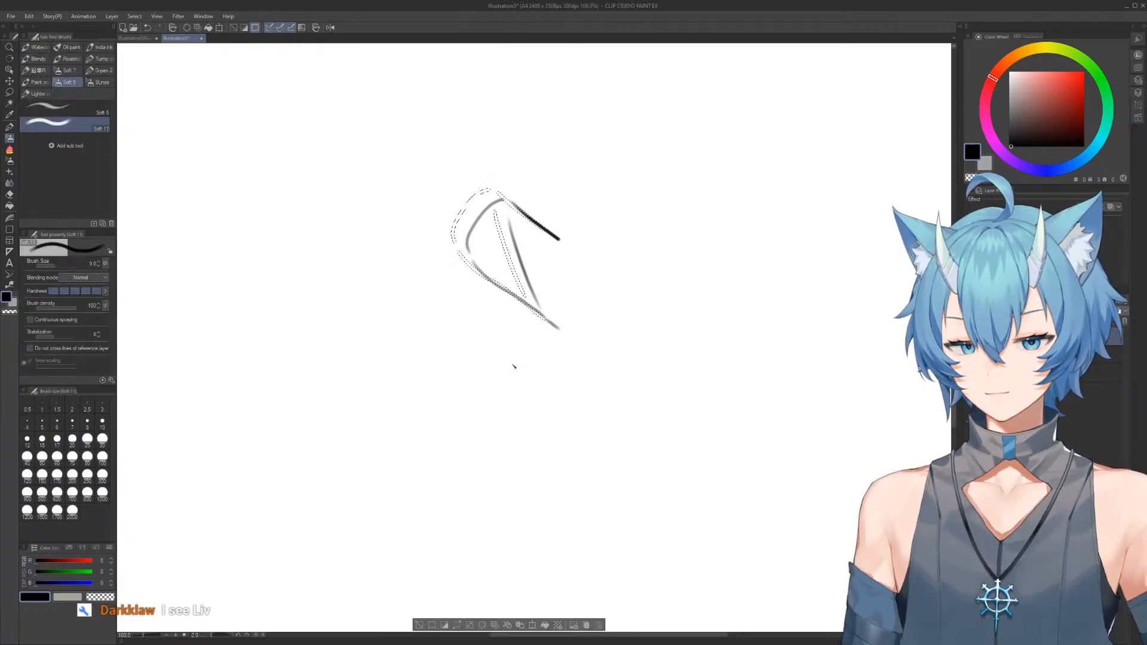
pyautogui.press('e')
pyautogui.moveTo(548, 238)
pyautogui.mouseDown()
pyautogui.moveTo(569, 299)
pyautogui.moveTo(536, 233)
pyautogui.moveTo(594, 278)
pyautogui.mouseUp()
pyautogui.press('b')
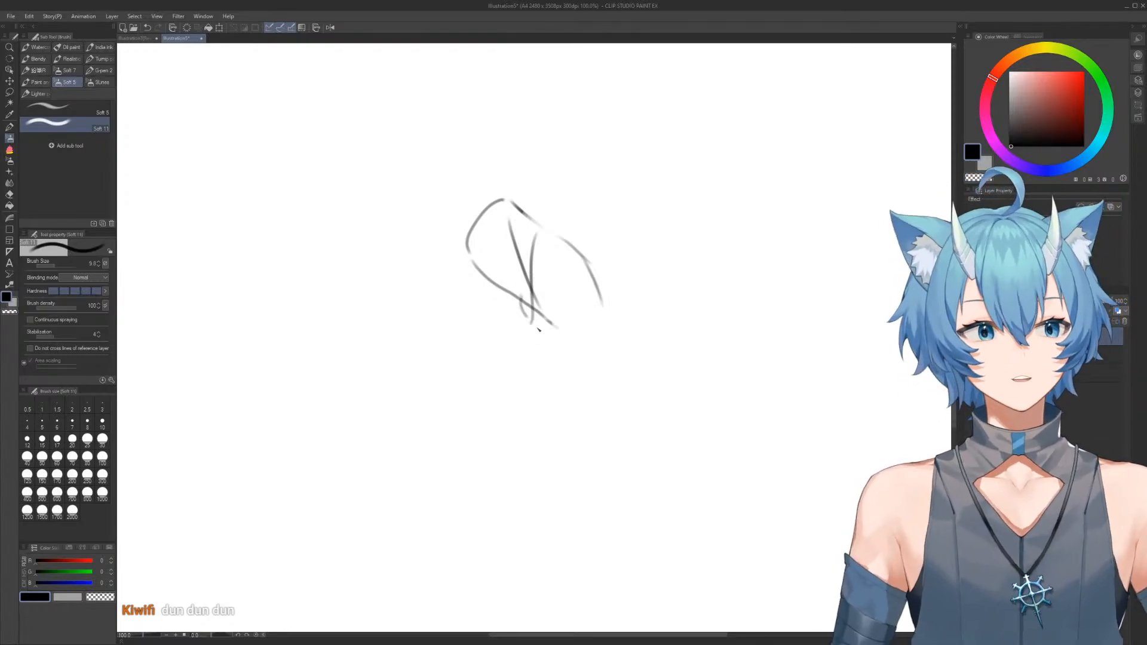
# Draw the downward-pointing thigh from the pelvis with an inner arc and knee shape, erasing the stray lines around it
pyautogui.press('e')
pyautogui.moveTo(530, 338)
pyautogui.mouseDown()
pyautogui.moveTo(550, 348)
pyautogui.moveTo(553, 374)
pyautogui.mouseUp()
pyautogui.press('b')
pyautogui.moveTo(531, 323)
pyautogui.mouseDown()
pyautogui.moveTo(556, 412)
pyautogui.moveTo(585, 453)
pyautogui.moveTo(598, 328)
pyautogui.mouseUp()
pyautogui.press('e')
pyautogui.moveTo(548, 375)
pyautogui.mouseDown()
pyautogui.moveTo(614, 371)
pyautogui.moveTo(604, 305)
pyautogui.mouseUp()
pyautogui.press('b')
pyautogui.moveTo(579, 257); pyautogui.dragTo(613, 376)
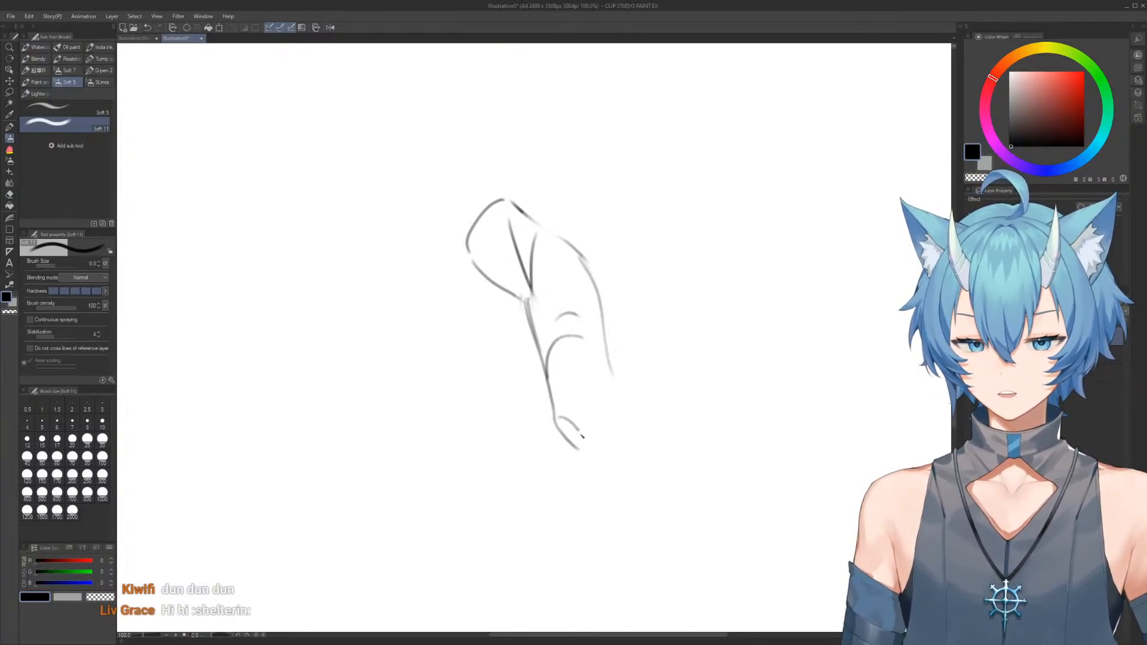
# Add the folded lower leg behind the thigh, with its ankle, heel and toes at the upper end
pyautogui.moveTo(603, 432); pyautogui.dragTo(610, 390)
pyautogui.moveTo(596, 324); pyautogui.dragTo(608, 405)
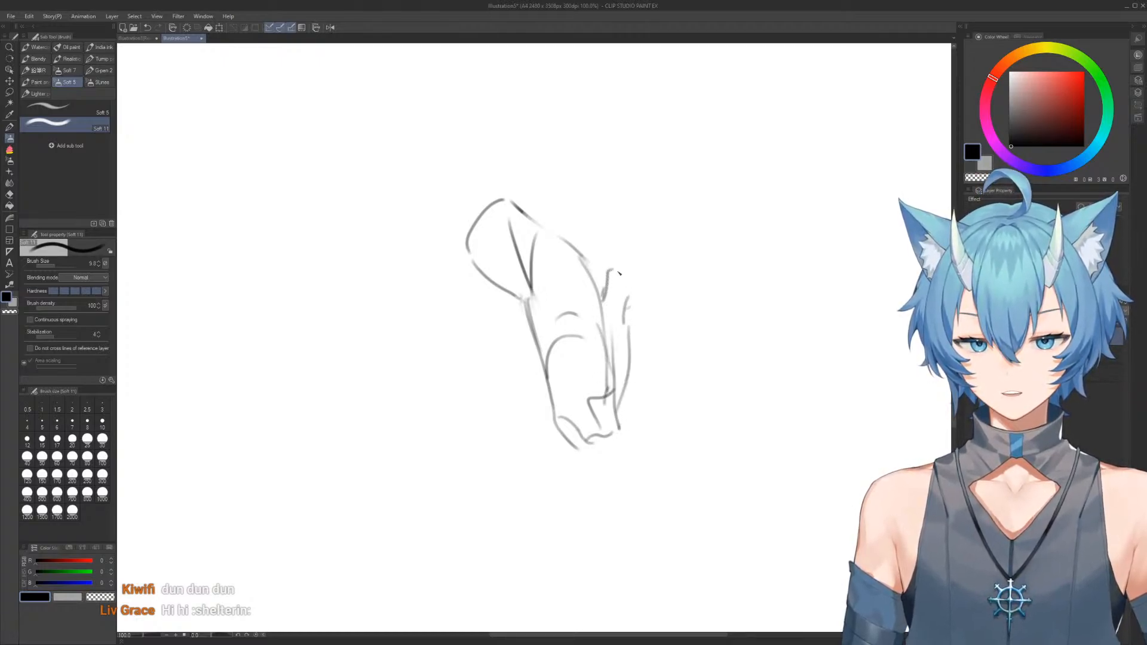
pyautogui.moveTo(609, 273); pyautogui.dragTo(627, 271)
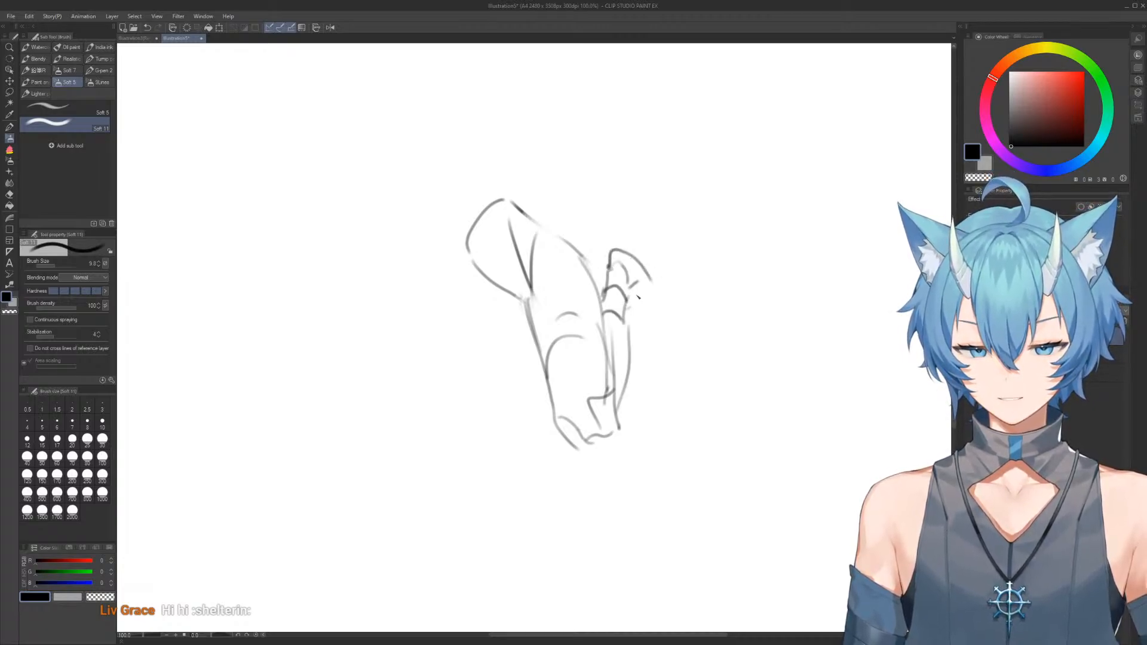
pyautogui.moveTo(648, 305); pyautogui.dragTo(656, 282)
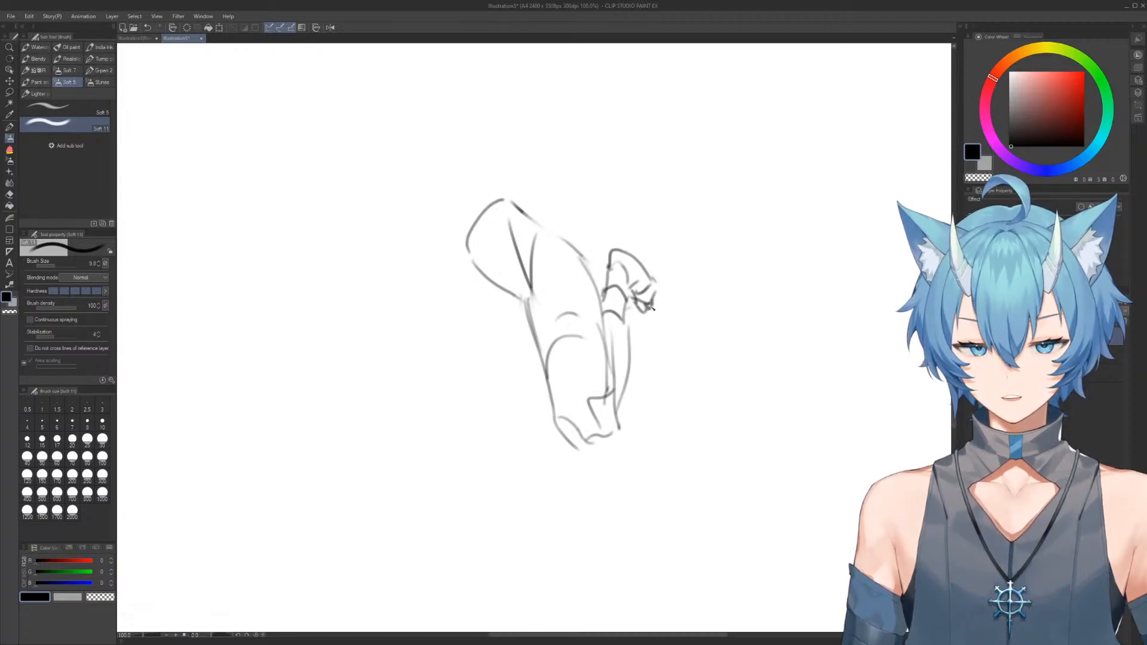
# Erase the pelvis's rounded outer side and redraw the hip contour above the folded leg
pyautogui.press('e')
pyautogui.moveTo(478, 275); pyautogui.dragTo(492, 185)
pyautogui.press('b')
pyautogui.moveTo(520, 302)
pyautogui.mouseDown()
pyautogui.moveTo(496, 199)
pyautogui.moveTo(562, 227)
pyautogui.mouseUp()
pyautogui.moveTo(484, 192)
pyautogui.mouseDown()
pyautogui.moveTo(423, 221)
pyautogui.moveTo(396, 257)
pyautogui.moveTo(420, 199)
pyautogui.moveTo(394, 253)
pyautogui.moveTo(302, 326)
pyautogui.mouseUp()
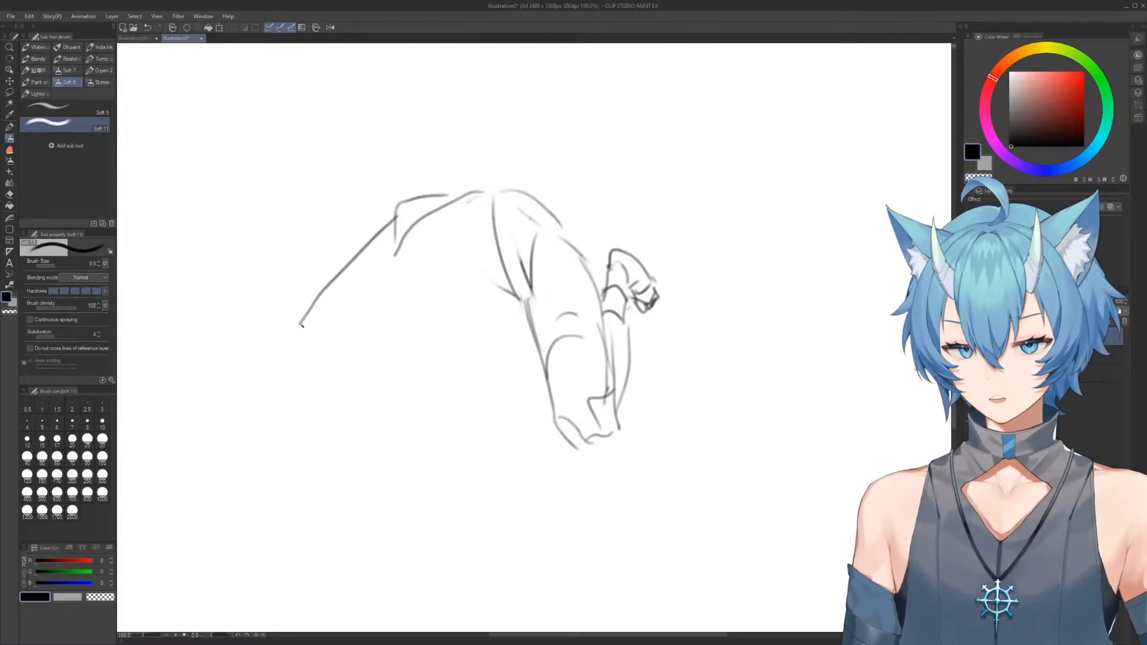
pyautogui.moveTo(364, 248); pyautogui.dragTo(413, 300)
pyautogui.moveTo(364, 345); pyautogui.dragTo(446, 287)
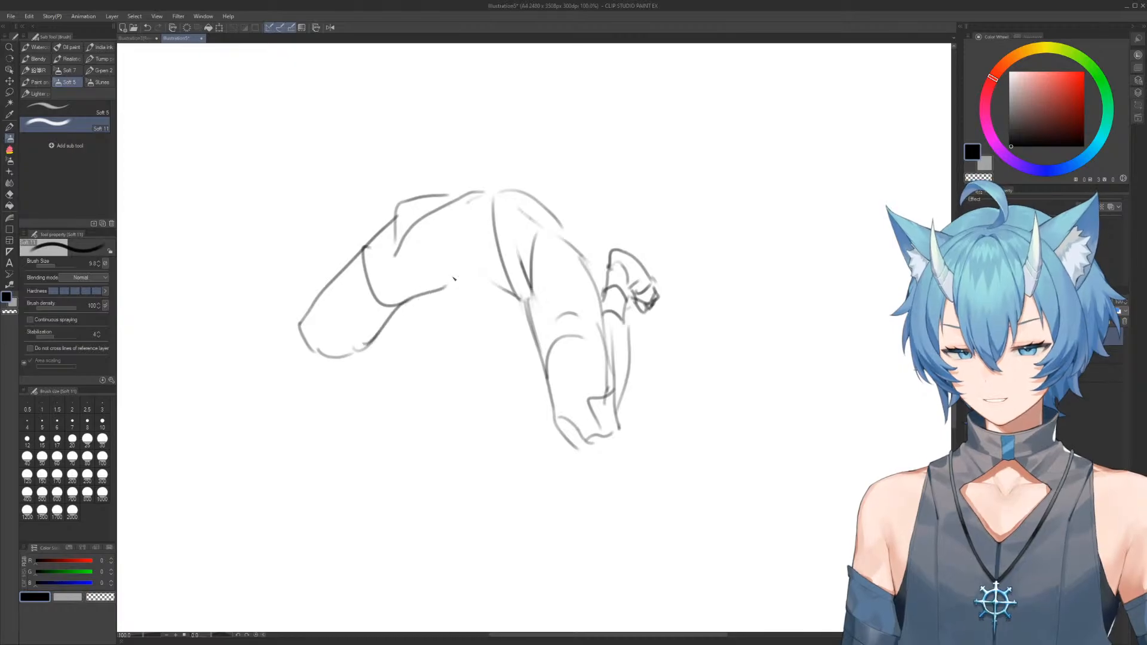
pyautogui.press('e')
pyautogui.moveTo(439, 188)
pyautogui.mouseDown()
pyautogui.moveTo(490, 173)
pyautogui.moveTo(514, 181)
pyautogui.mouseUp()
pyautogui.press('b')
pyautogui.moveTo(417, 176)
pyautogui.mouseDown()
pyautogui.moveTo(505, 239)
pyautogui.moveTo(515, 224)
pyautogui.mouseUp()
pyautogui.moveTo(513, 219); pyautogui.dragTo(447, 158)
pyautogui.press('e')
pyautogui.moveTo(333, 256)
pyautogui.mouseDown()
pyautogui.moveTo(367, 302)
pyautogui.moveTo(393, 300)
pyautogui.moveTo(387, 284)
pyautogui.moveTo(438, 169)
pyautogui.moveTo(422, 231)
pyautogui.mouseUp()
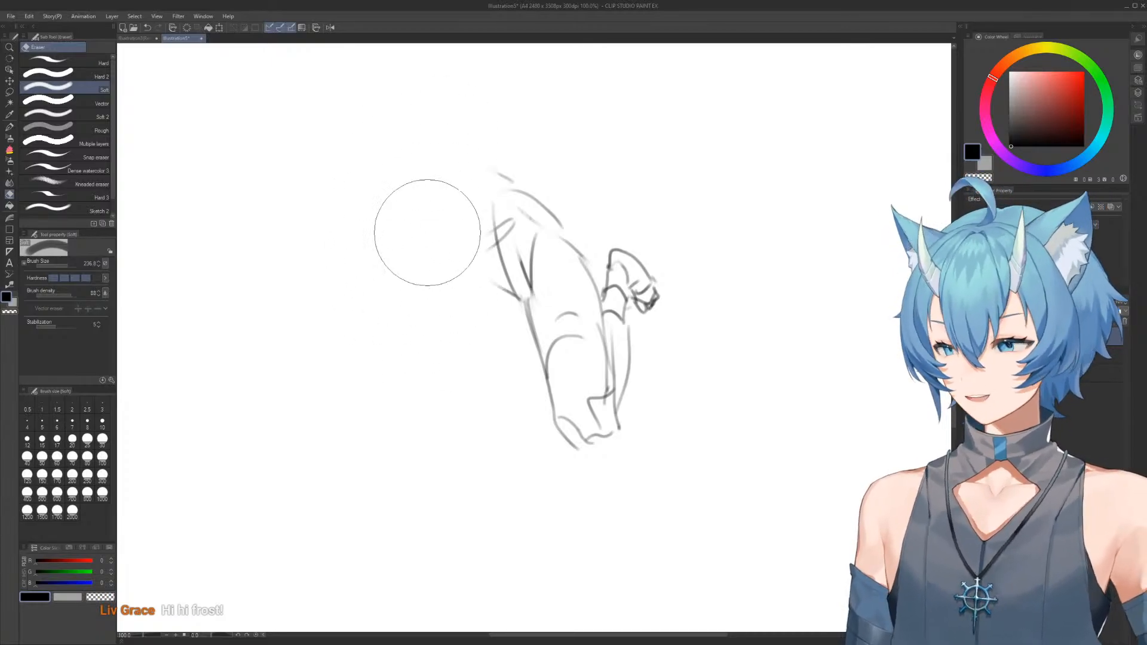
# Draw a rounded pelvis mass above the folded leg, with a doubled lower contour joining it to the hip
pyautogui.press('b')
pyautogui.moveTo(542, 209)
pyautogui.mouseDown()
pyautogui.moveTo(487, 169)
pyautogui.moveTo(417, 178)
pyautogui.moveTo(472, 239)
pyautogui.moveTo(520, 195)
pyautogui.mouseUp()
pyautogui.moveTo(424, 176); pyautogui.dragTo(472, 242)
pyautogui.moveTo(432, 207); pyautogui.dragTo(489, 259)
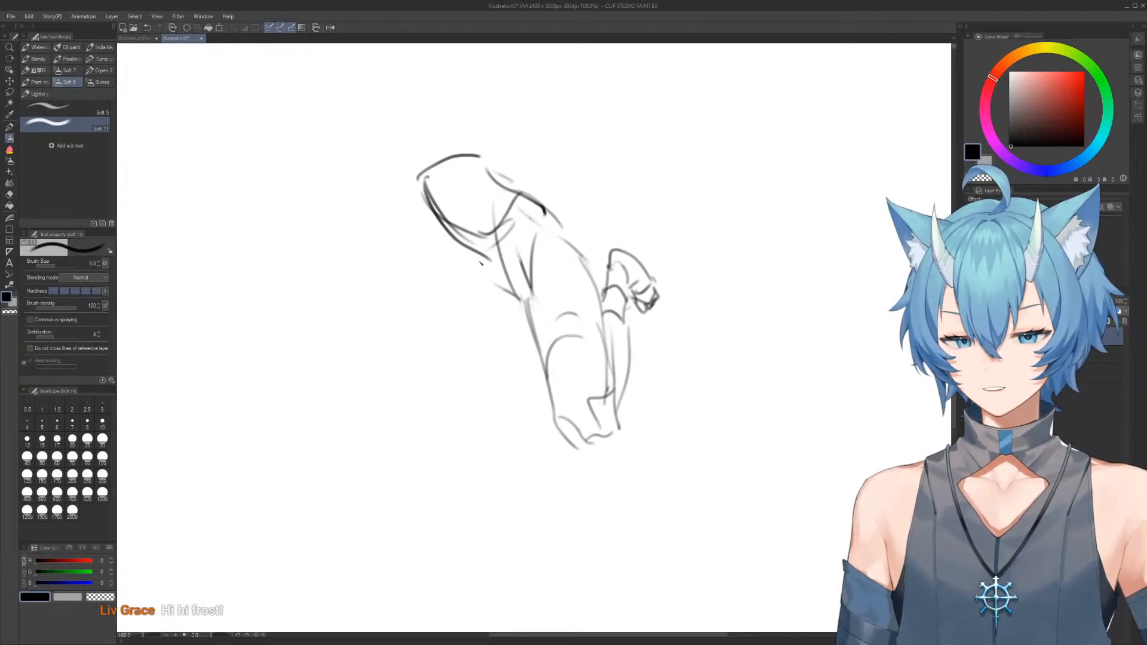
# Draw the second thigh spreading outward from the pelvis to the knee, and add a small wedge shape behind the hip
pyautogui.moveTo(430, 223); pyautogui.dragTo(365, 291)
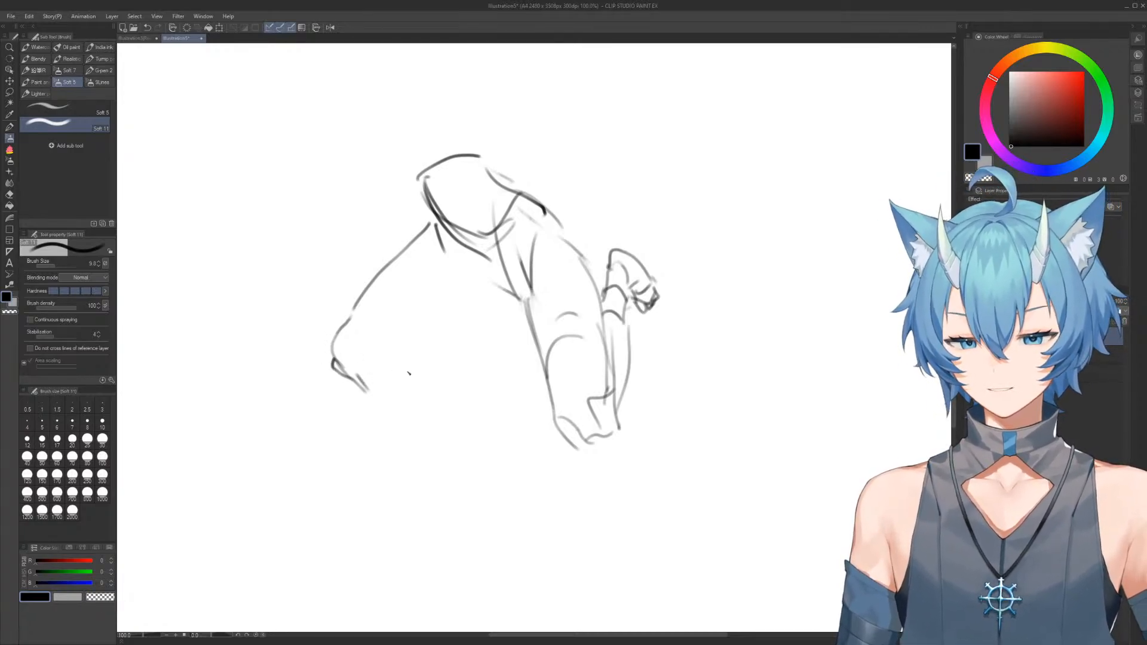
pyautogui.moveTo(388, 362)
pyautogui.mouseDown()
pyautogui.moveTo(445, 304)
pyautogui.moveTo(484, 285)
pyautogui.mouseUp()
pyautogui.moveTo(435, 322); pyautogui.dragTo(517, 290)
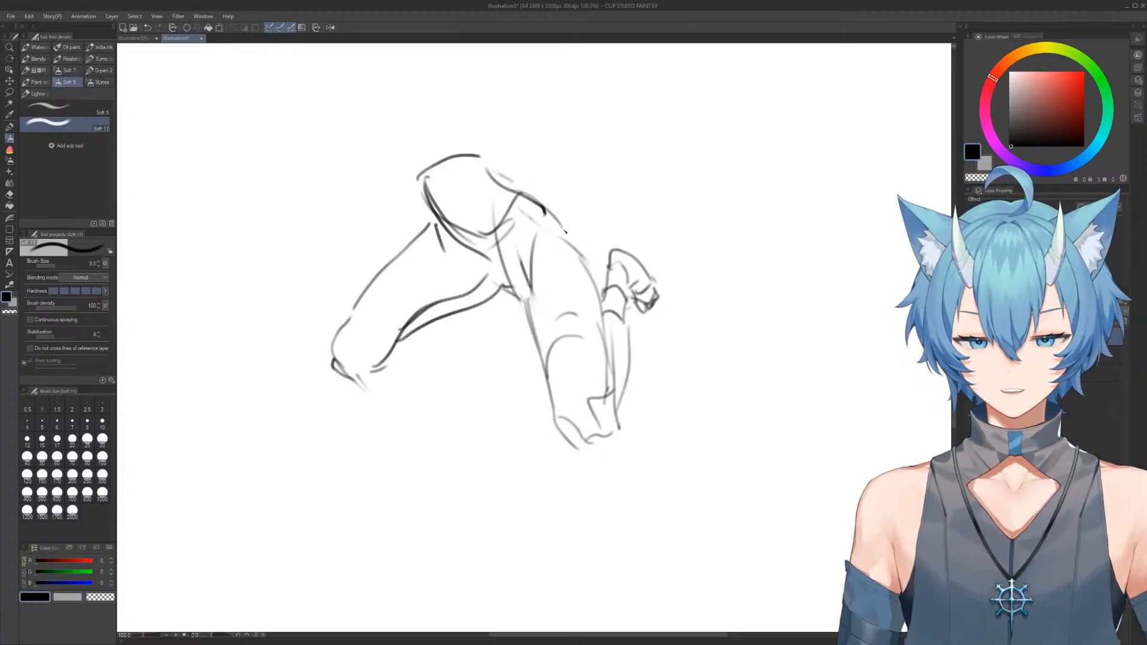
pyautogui.moveTo(513, 181)
pyautogui.mouseDown()
pyautogui.moveTo(532, 119)
pyautogui.moveTo(520, 123)
pyautogui.moveTo(572, 230)
pyautogui.moveTo(622, 270)
pyautogui.mouseUp()
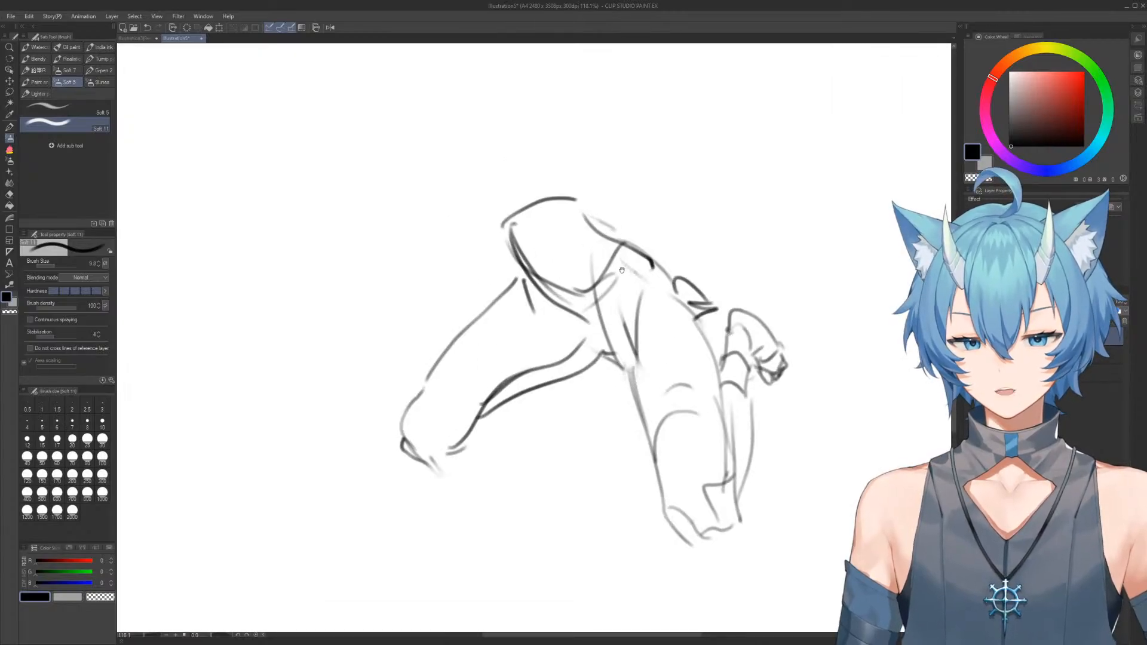
# Erase and redraw the inner thigh contour where the outstretched leg meets the crotch
pyautogui.press('e')
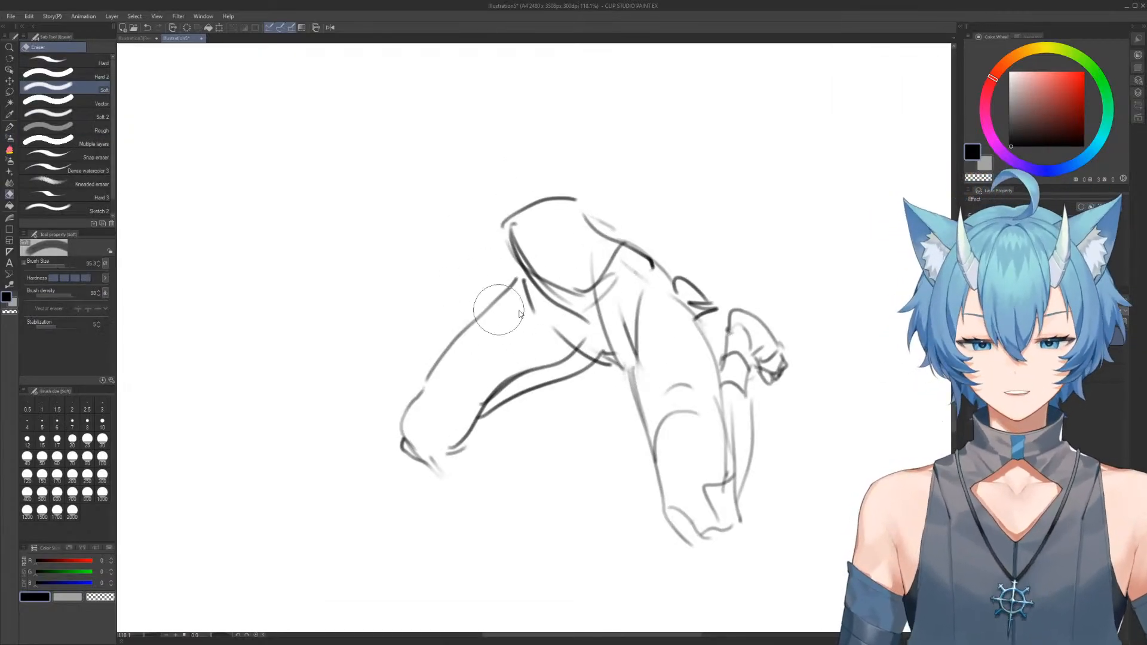
pyautogui.moveTo(581, 344); pyautogui.dragTo(610, 365)
pyautogui.press('b')
pyautogui.moveTo(571, 325); pyautogui.dragTo(621, 363)
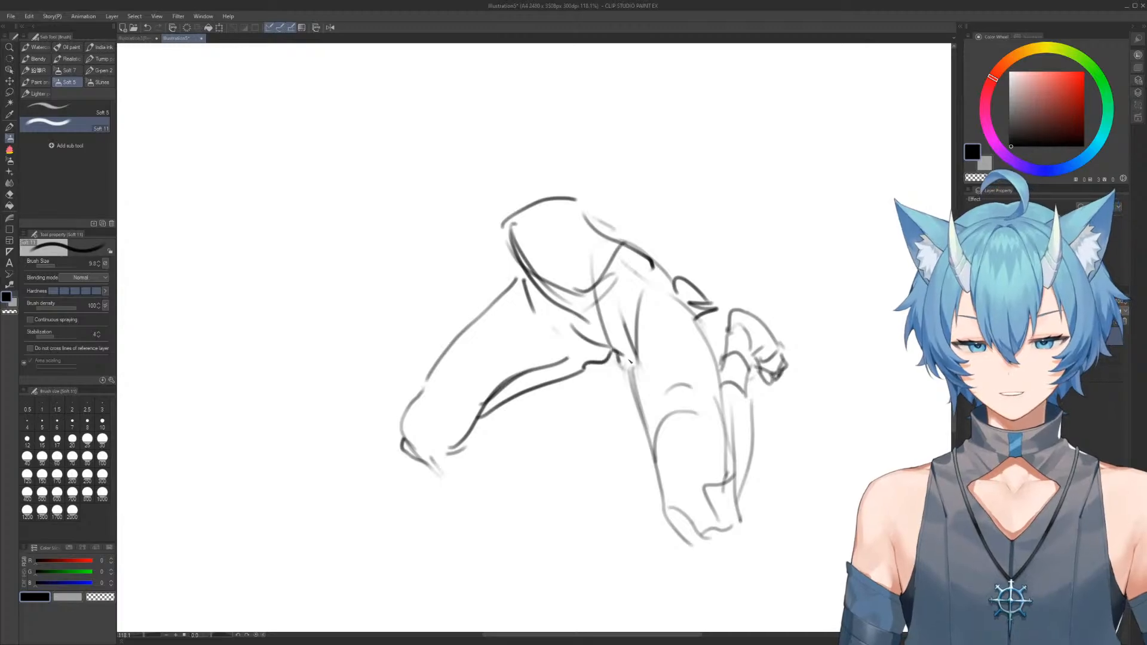
# Erase the rounded upper pelvis mass and redraw the outstretched thigh's outer contour as one smooth curve
pyautogui.press('e')
pyautogui.moveTo(541, 198)
pyautogui.mouseDown()
pyautogui.moveTo(504, 202)
pyautogui.moveTo(575, 199)
pyautogui.moveTo(507, 241)
pyautogui.moveTo(516, 263)
pyautogui.moveTo(410, 397)
pyautogui.moveTo(414, 416)
pyautogui.moveTo(519, 283)
pyautogui.mouseUp()
pyautogui.press('b')
pyautogui.press('e')
pyautogui.press('b')
pyautogui.moveTo(601, 262)
pyautogui.mouseDown()
pyautogui.moveTo(498, 288)
pyautogui.moveTo(509, 267)
pyautogui.mouseUp()
pyautogui.moveTo(436, 223)
pyautogui.mouseDown()
pyautogui.moveTo(536, 225)
pyautogui.moveTo(412, 258)
pyautogui.moveTo(530, 197)
pyautogui.mouseUp()
pyautogui.press('e')
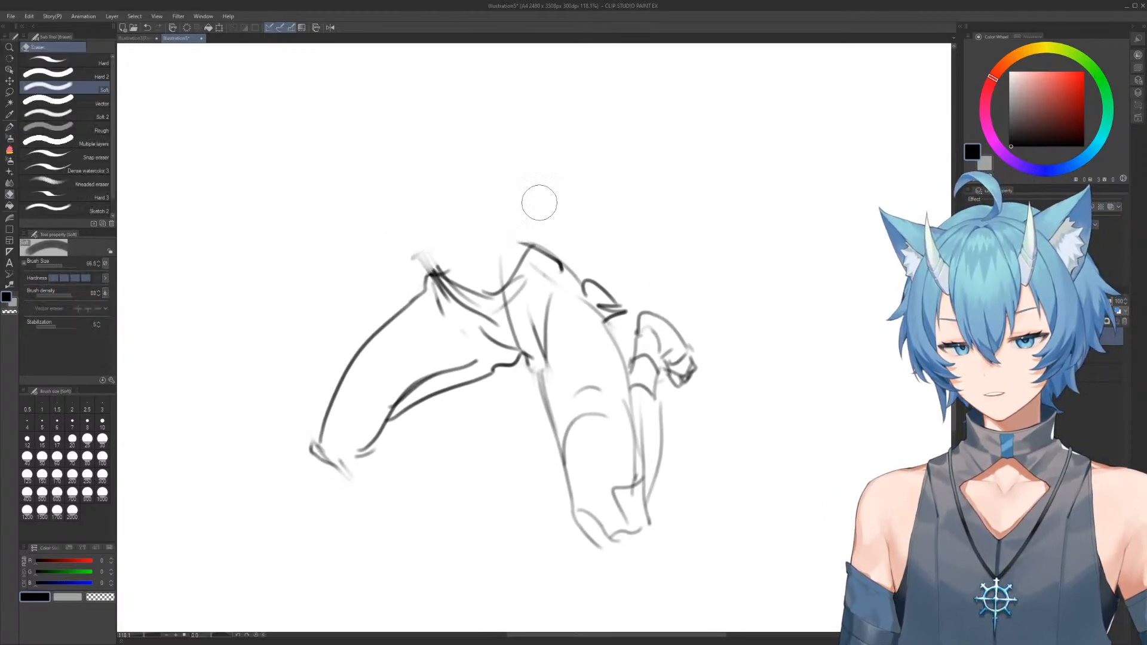
# Draw an angular waist edge with a flat top line above the hips, and erase its curved outer end
pyautogui.press('b')
pyautogui.moveTo(434, 222); pyautogui.dragTo(428, 276)
pyautogui.moveTo(428, 232)
pyautogui.mouseDown()
pyautogui.moveTo(467, 230)
pyautogui.moveTo(577, 264)
pyautogui.mouseUp()
pyautogui.press('e')
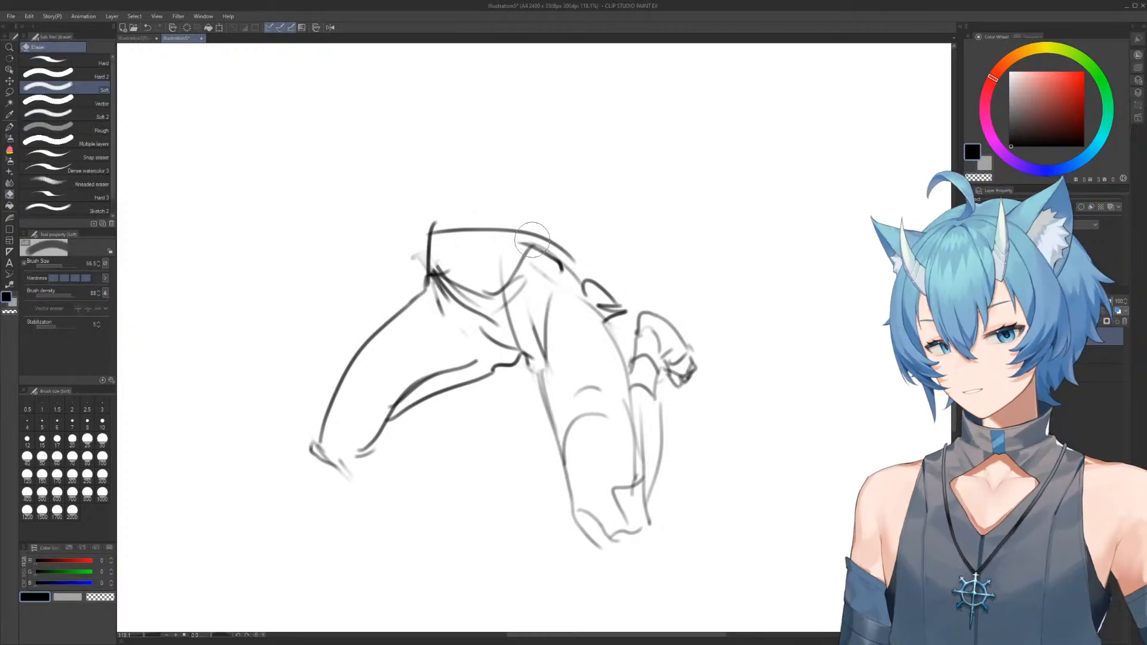
pyautogui.moveTo(474, 218); pyautogui.dragTo(567, 276)
pyautogui.press('b')
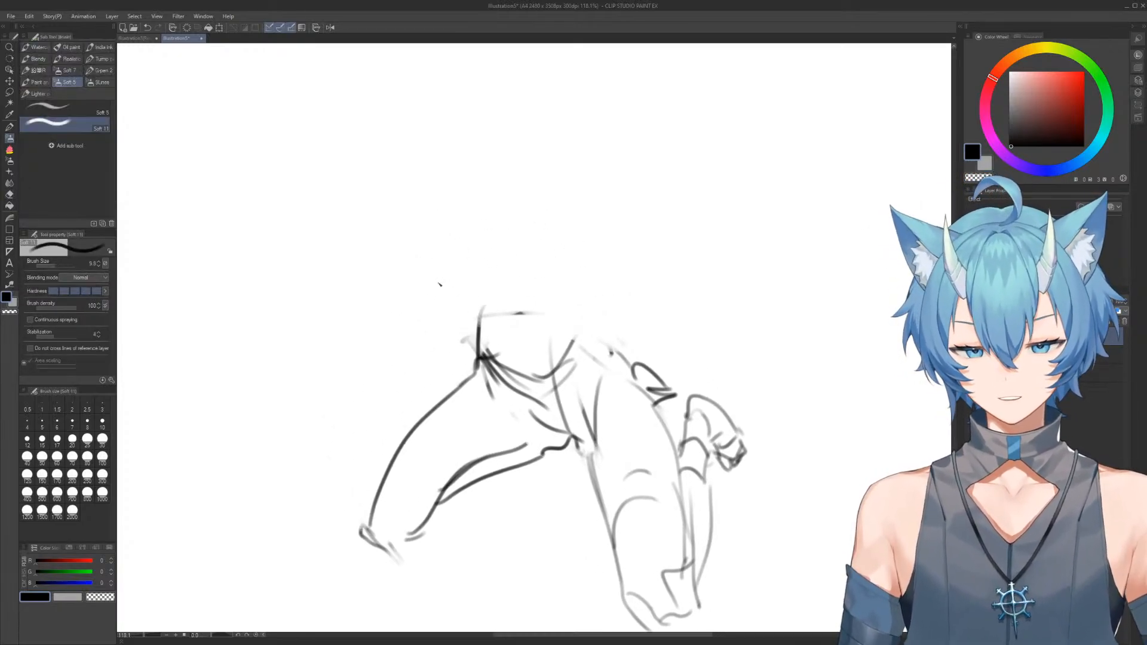
# Draw the upper torso above the waist with oval shoulder joints, and run the upper arms down toward the crotch
pyautogui.moveTo(444, 254)
pyautogui.mouseDown()
pyautogui.moveTo(436, 220)
pyautogui.moveTo(517, 218)
pyautogui.moveTo(582, 274)
pyautogui.moveTo(577, 288)
pyautogui.mouseUp()
pyautogui.moveTo(605, 363); pyautogui.dragTo(571, 248)
pyautogui.scroll(-2, 571, 248)
pyautogui.moveTo(565, 289); pyautogui.dragTo(552, 227)
pyautogui.moveTo(534, 116); pyautogui.dragTo(508, 343)
pyautogui.moveTo(424, 114)
pyautogui.mouseDown()
pyautogui.moveTo(434, 206)
pyautogui.moveTo(476, 320)
pyautogui.mouseUp()
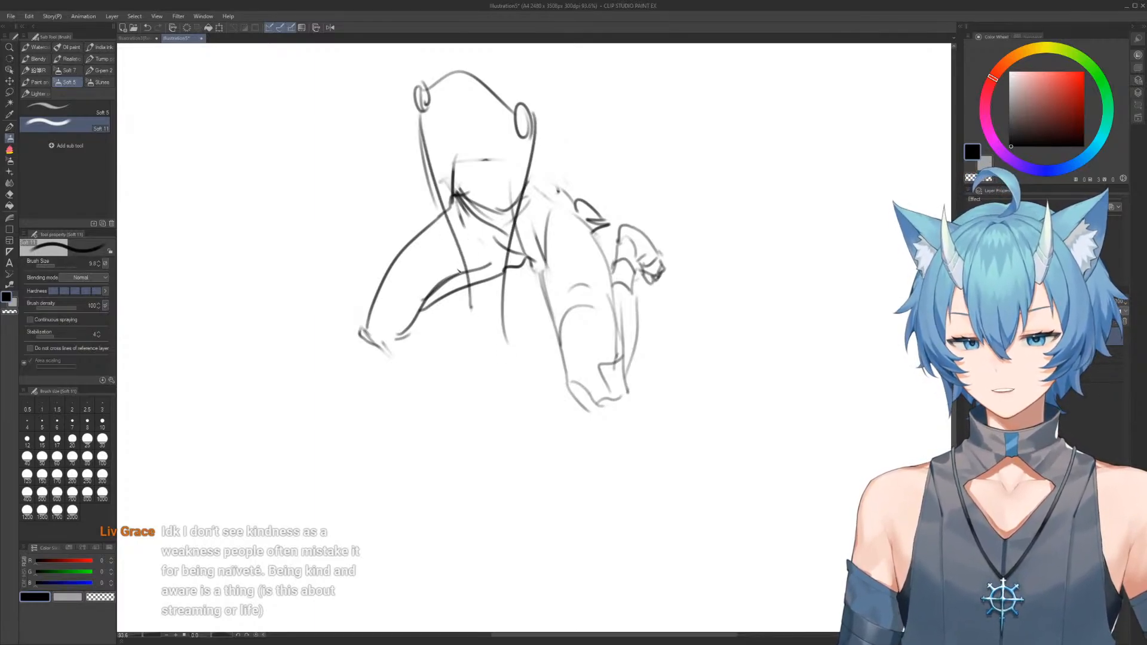
# Complete the two forearms reaching down between the legs, with elbow marks and overlapping hands
pyautogui.moveTo(513, 274); pyautogui.dragTo(495, 404)
pyautogui.moveTo(455, 266)
pyautogui.mouseDown()
pyautogui.moveTo(487, 386)
pyautogui.moveTo(505, 387)
pyautogui.mouseUp()
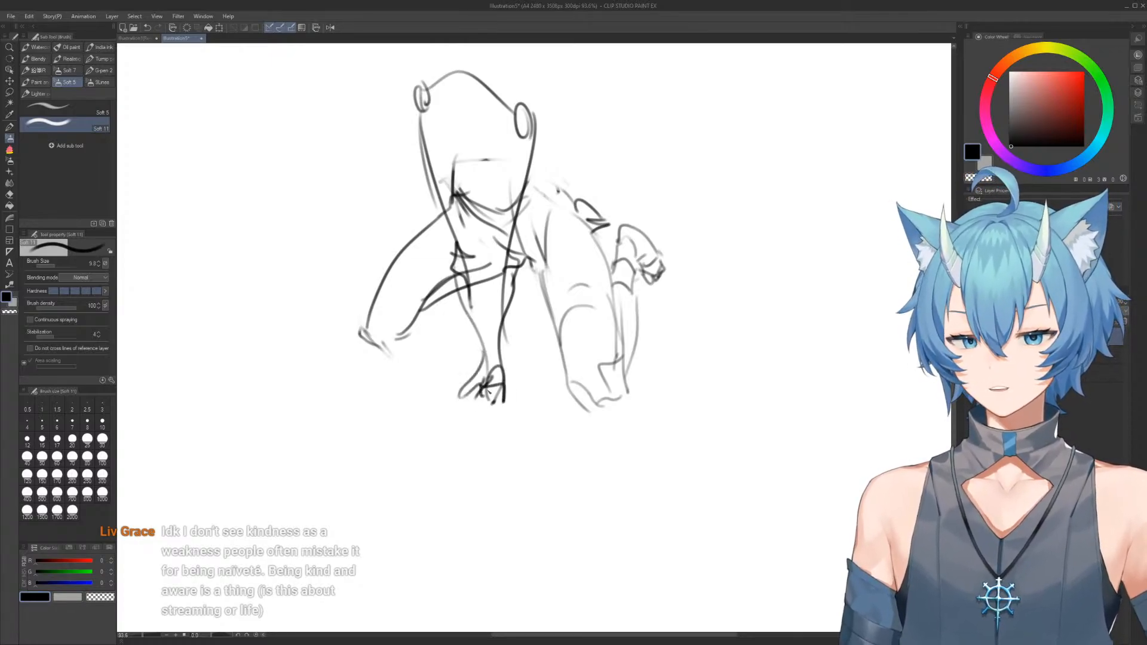
pyautogui.moveTo(473, 194); pyautogui.dragTo(500, 326)
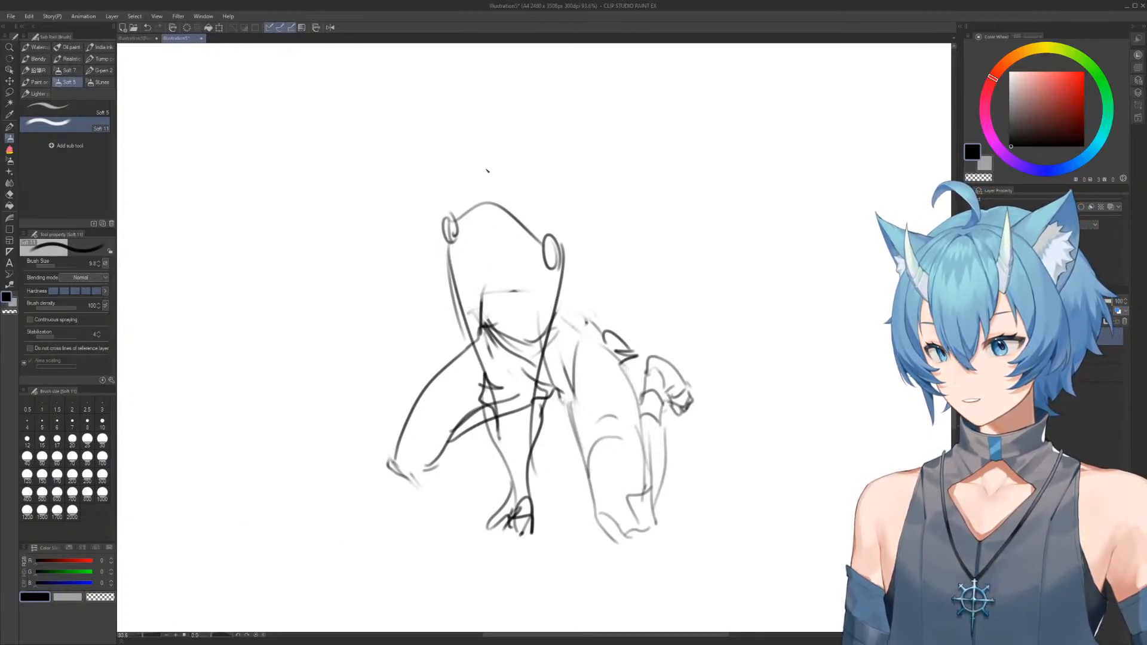
# Erase the arched line between the shoulder joints and redraw a flatter shoulder line in its place
pyautogui.press('e')
pyautogui.moveTo(489, 200); pyautogui.dragTo(541, 221)
pyautogui.press('b')
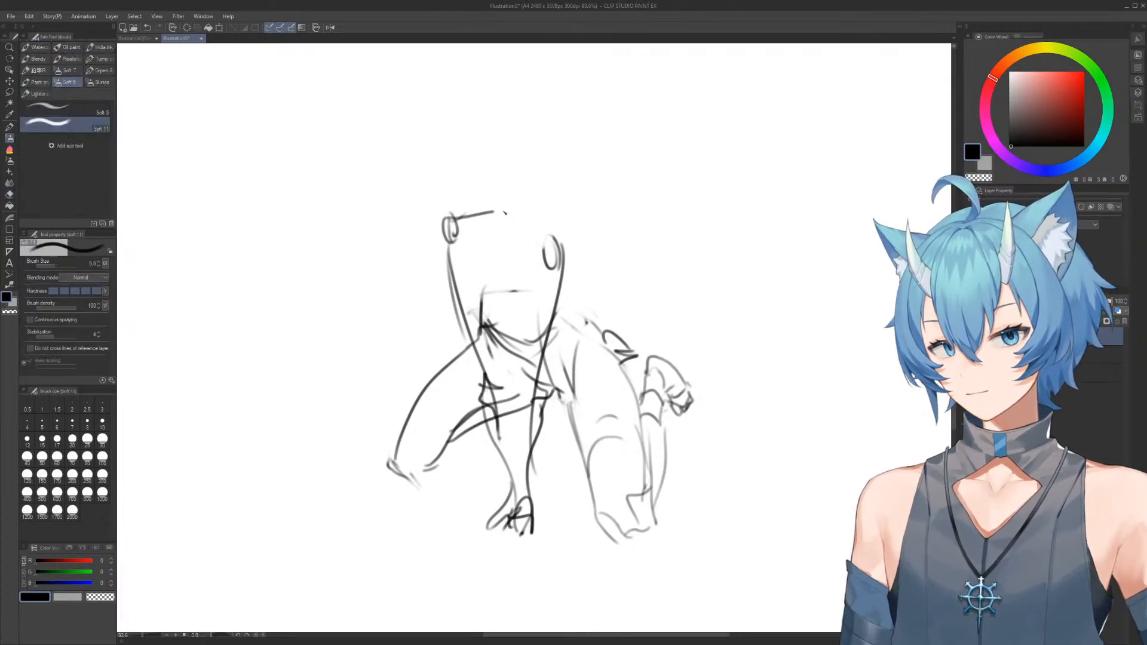
pyautogui.moveTo(500, 190)
pyautogui.mouseDown()
pyautogui.moveTo(508, 214)
pyautogui.moveTo(502, 166)
pyautogui.moveTo(507, 219)
pyautogui.moveTo(511, 181)
pyautogui.moveTo(491, 184)
pyautogui.moveTo(526, 209)
pyautogui.moveTo(475, 194)
pyautogui.moveTo(490, 232)
pyautogui.moveTo(450, 229)
pyautogui.moveTo(483, 216)
pyautogui.moveTo(444, 232)
pyautogui.moveTo(460, 268)
pyautogui.mouseUp()
pyautogui.press('e')
pyautogui.press('b')
pyautogui.press('e')
pyautogui.press('b')
# Refine the rounded shoulder contours and add a short neck with trapezius lines on top of the torso
pyautogui.press('e')
pyautogui.press('b')
pyautogui.press('e')
pyautogui.press('b')
pyautogui.press('e')
pyautogui.moveTo(546, 222)
pyautogui.mouseDown()
pyautogui.moveTo(564, 269)
pyautogui.moveTo(516, 301)
pyautogui.mouseUp()
pyautogui.press('b')
pyautogui.moveTo(558, 347)
pyautogui.mouseDown()
pyautogui.moveTo(521, 268)
pyautogui.moveTo(532, 257)
pyautogui.mouseUp()
pyautogui.moveTo(531, 236); pyautogui.dragTo(553, 278)
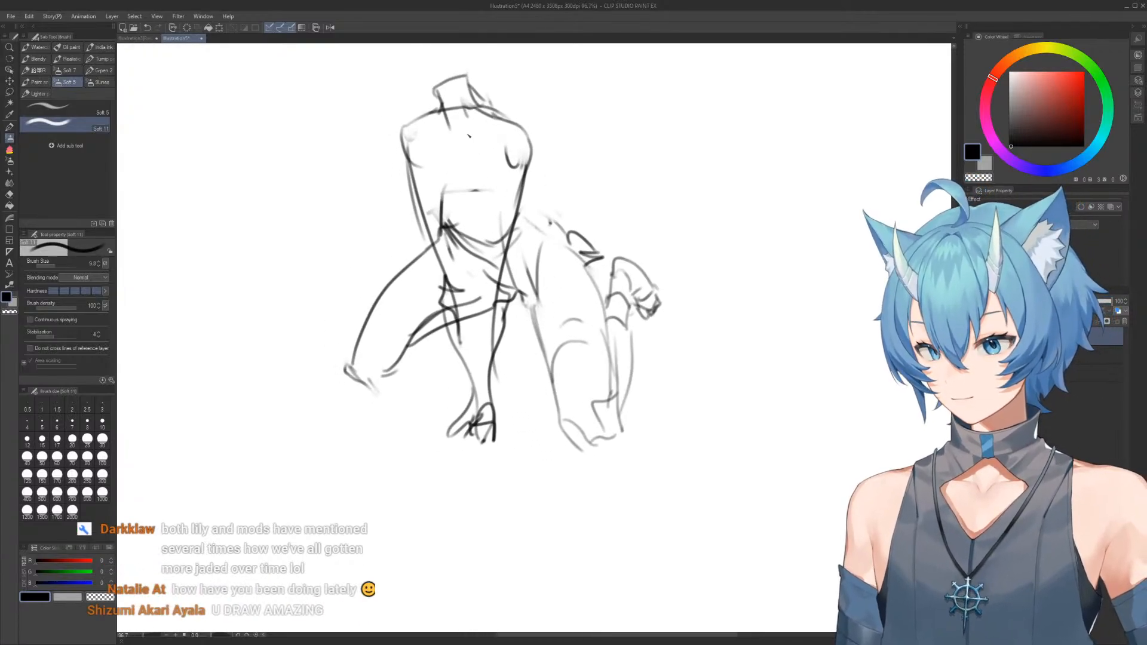
# Clear the finished crouching figure from the canvas
pyautogui.press('Delete')
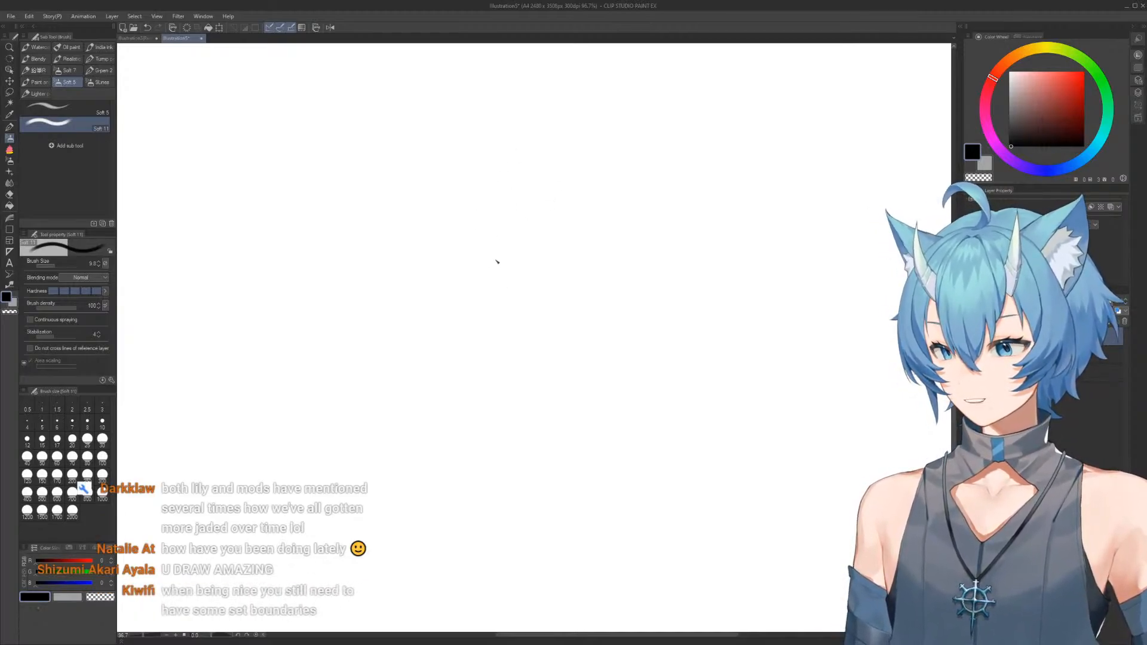
# Sketch the tilted ribcage oval with its inner rib arch, waist lines and a wedge-shaped pelvis for a reclining figure
pyautogui.moveTo(453, 254); pyautogui.dragTo(490, 333)
pyautogui.moveTo(452, 253)
pyautogui.mouseDown()
pyautogui.moveTo(502, 216)
pyautogui.moveTo(513, 230)
pyautogui.mouseUp()
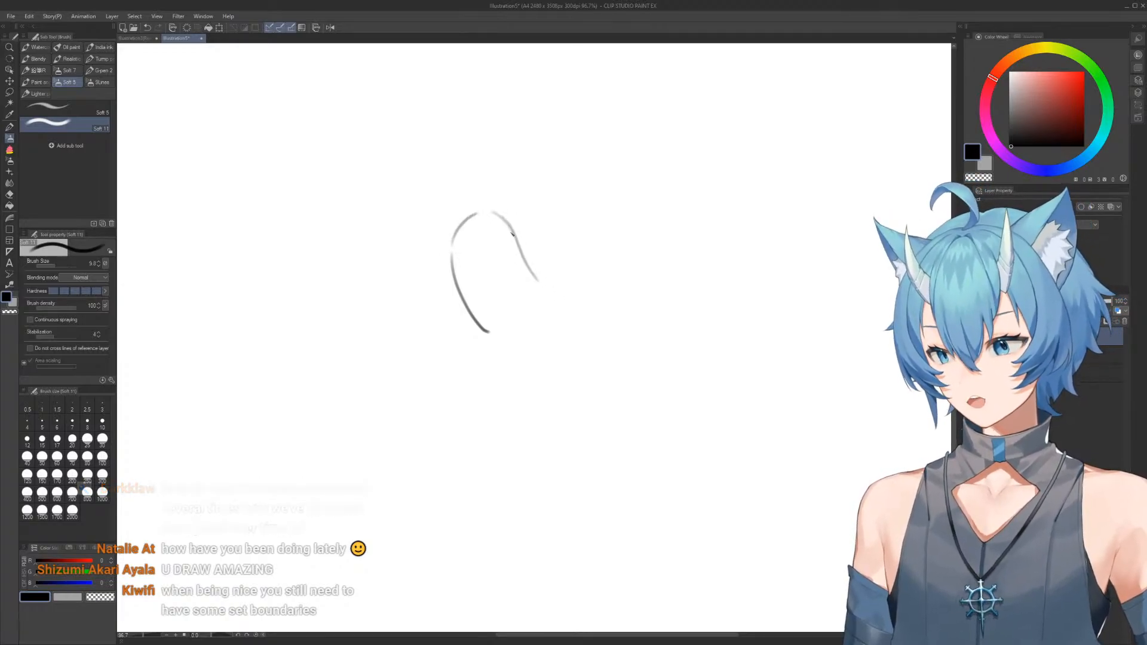
pyautogui.moveTo(511, 230); pyautogui.dragTo(572, 296)
pyautogui.moveTo(465, 317); pyautogui.dragTo(538, 358)
pyautogui.moveTo(528, 233); pyautogui.dragTo(476, 324)
pyautogui.moveTo(557, 362)
pyautogui.mouseDown()
pyautogui.moveTo(560, 280)
pyautogui.moveTo(575, 325)
pyautogui.mouseUp()
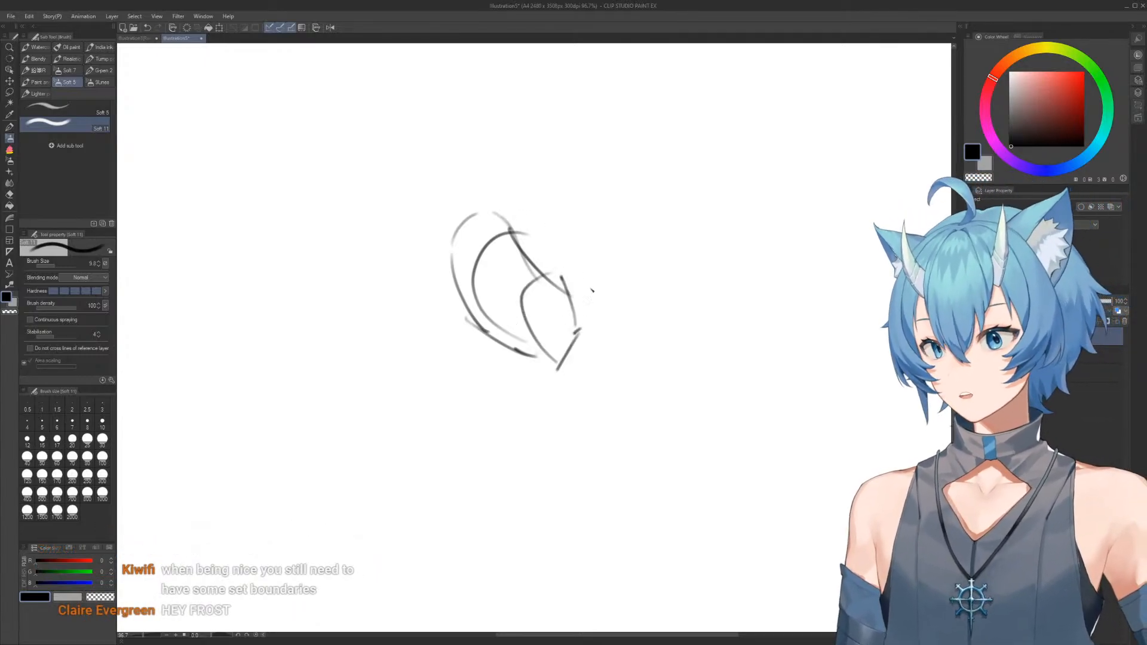
# Add the bent thighs and knee outlines beside the pelvis, cleaning up the pelvis's lower corner
pyautogui.moveTo(564, 282); pyautogui.dragTo(588, 360)
pyautogui.moveTo(604, 261)
pyautogui.mouseDown()
pyautogui.moveTo(619, 255)
pyautogui.moveTo(629, 344)
pyautogui.mouseUp()
pyautogui.press('e')
pyautogui.moveTo(557, 370)
pyautogui.mouseDown()
pyautogui.moveTo(572, 369)
pyautogui.moveTo(559, 359)
pyautogui.mouseUp()
pyautogui.press('b')
pyautogui.press('e')
# Erase the upper ribcage contour, redraw the torso, and add a round head with face guides and a supporting arm
pyautogui.moveTo(481, 235)
pyautogui.mouseDown()
pyautogui.moveTo(509, 227)
pyautogui.moveTo(472, 241)
pyautogui.moveTo(453, 222)
pyautogui.mouseUp()
pyautogui.moveTo(451, 263)
pyautogui.mouseDown()
pyautogui.moveTo(464, 341)
pyautogui.moveTo(479, 354)
pyautogui.moveTo(496, 335)
pyautogui.mouseUp()
pyautogui.press('b')
pyautogui.moveTo(462, 255)
pyautogui.mouseDown()
pyautogui.moveTo(525, 234)
pyautogui.moveTo(542, 259)
pyautogui.moveTo(497, 204)
pyautogui.moveTo(499, 223)
pyautogui.moveTo(419, 321)
pyautogui.moveTo(439, 197)
pyautogui.moveTo(480, 164)
pyautogui.mouseUp()
pyautogui.moveTo(459, 179)
pyautogui.mouseDown()
pyautogui.moveTo(490, 172)
pyautogui.moveTo(487, 144)
pyautogui.moveTo(487, 163)
pyautogui.mouseUp()
pyautogui.press('e')
pyautogui.press('b')
pyautogui.moveTo(457, 179)
pyautogui.mouseDown()
pyautogui.moveTo(476, 160)
pyautogui.moveTo(489, 217)
pyautogui.moveTo(477, 184)
pyautogui.moveTo(458, 173)
pyautogui.mouseUp()
pyautogui.moveTo(427, 162)
pyautogui.mouseDown()
pyautogui.moveTo(425, 188)
pyautogui.moveTo(427, 179)
pyautogui.moveTo(490, 194)
pyautogui.moveTo(433, 209)
pyautogui.moveTo(460, 242)
pyautogui.mouseUp()
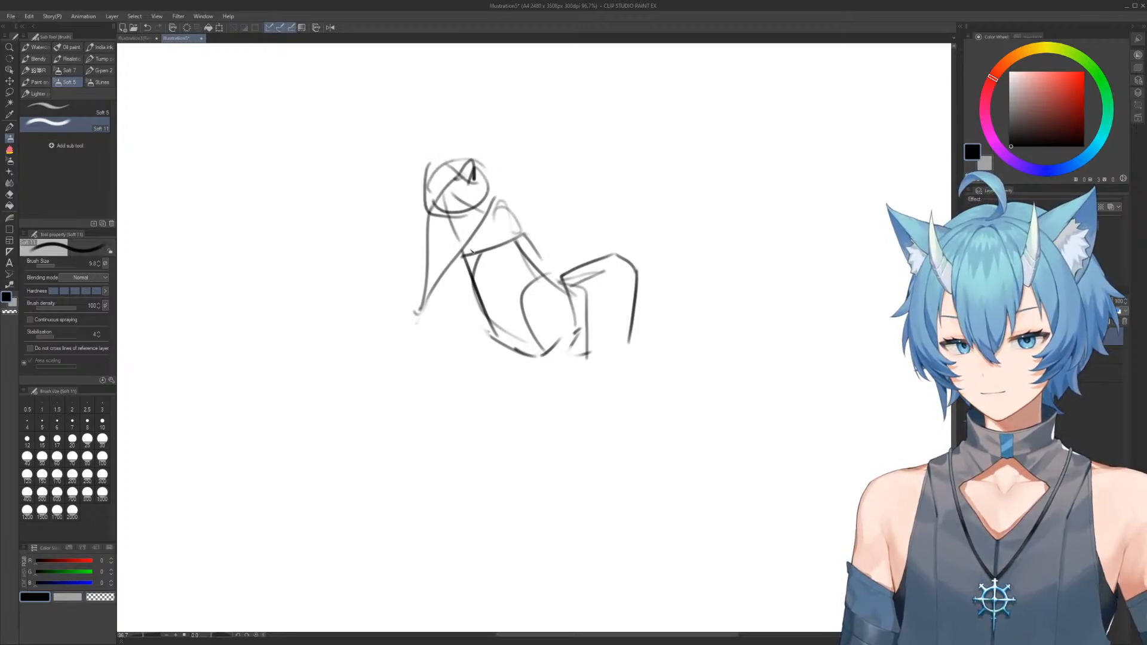
# Draw the stretched lower legs with feet and a second bent arm reaching out behind the torso
pyautogui.scroll(-3, 585, 266)
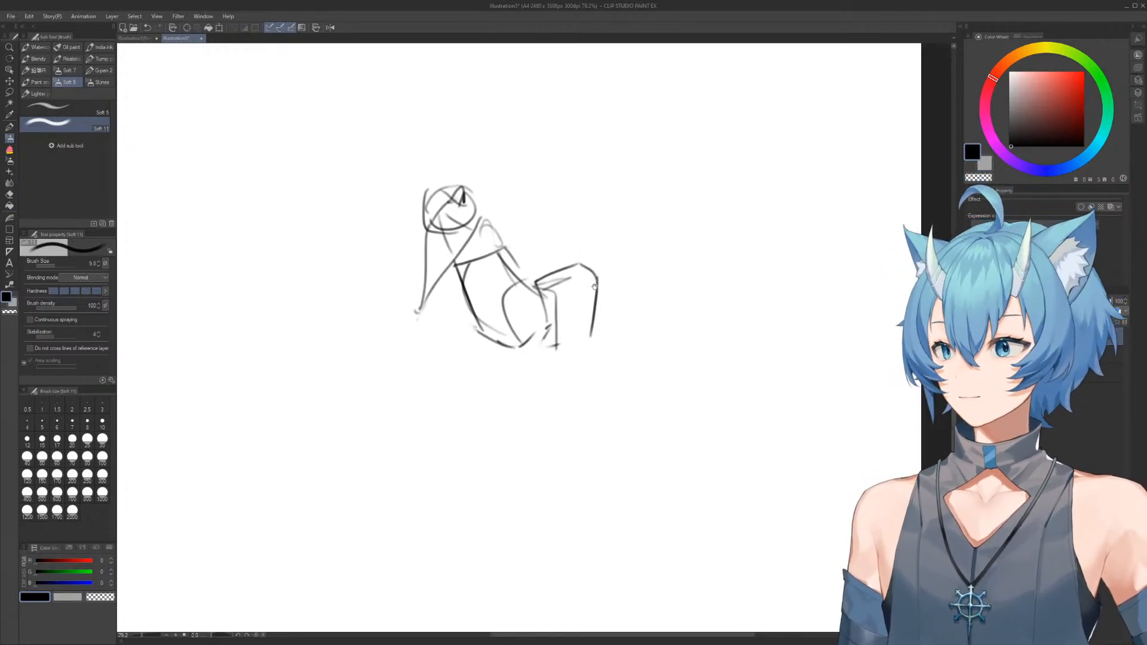
pyautogui.moveTo(585, 266); pyautogui.dragTo(582, 263)
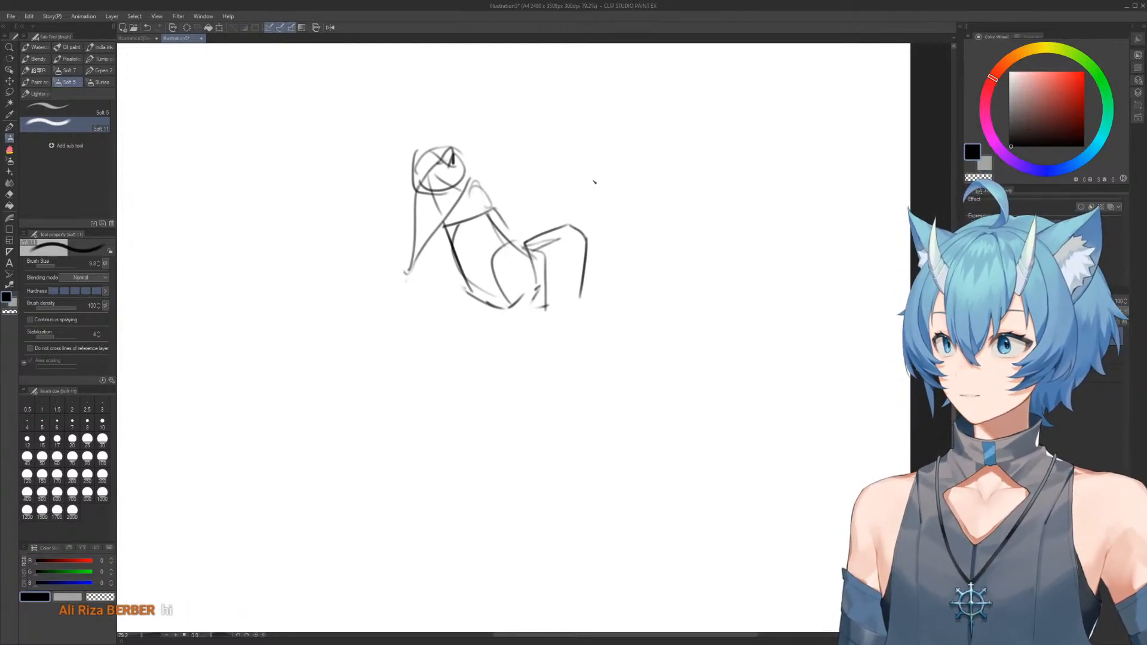
pyautogui.moveTo(610, 235)
pyautogui.mouseDown()
pyautogui.moveTo(723, 298)
pyautogui.moveTo(799, 299)
pyautogui.mouseUp()
pyautogui.moveTo(592, 287)
pyautogui.mouseDown()
pyautogui.moveTo(700, 290)
pyautogui.moveTo(731, 267)
pyautogui.moveTo(774, 297)
pyautogui.mouseUp()
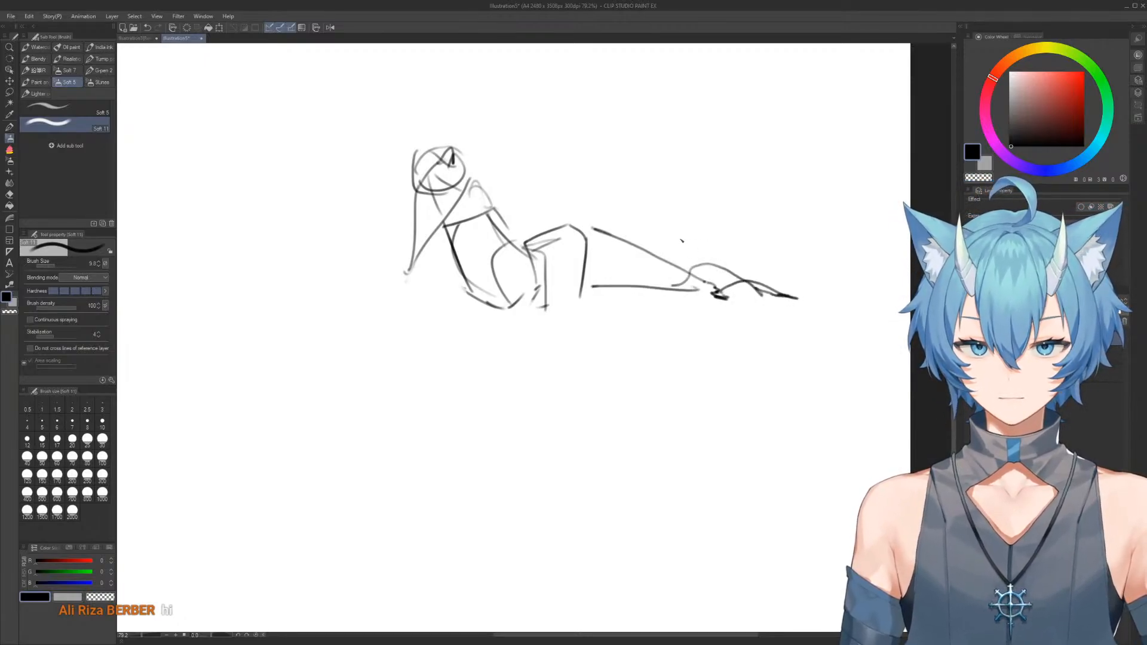
pyautogui.moveTo(444, 238)
pyautogui.mouseDown()
pyautogui.moveTo(346, 248)
pyautogui.moveTo(399, 211)
pyautogui.moveTo(381, 200)
pyautogui.mouseUp()
pyautogui.moveTo(510, 188); pyautogui.dragTo(508, 183)
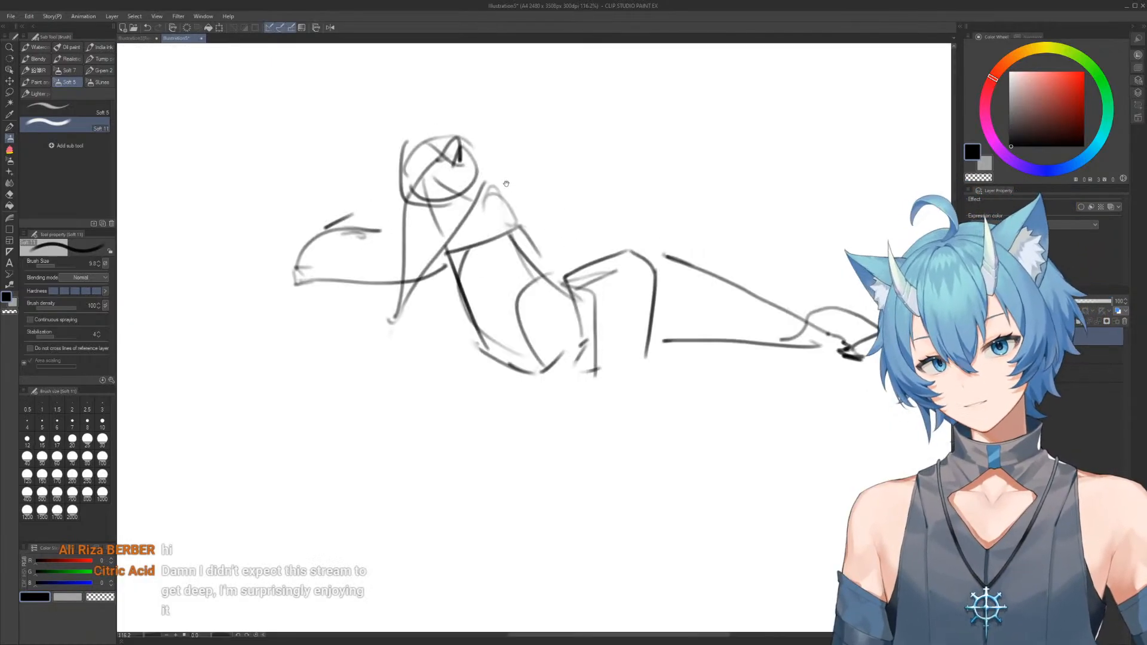
# Clear the reclining figure from the canvas
pyautogui.press('Delete')
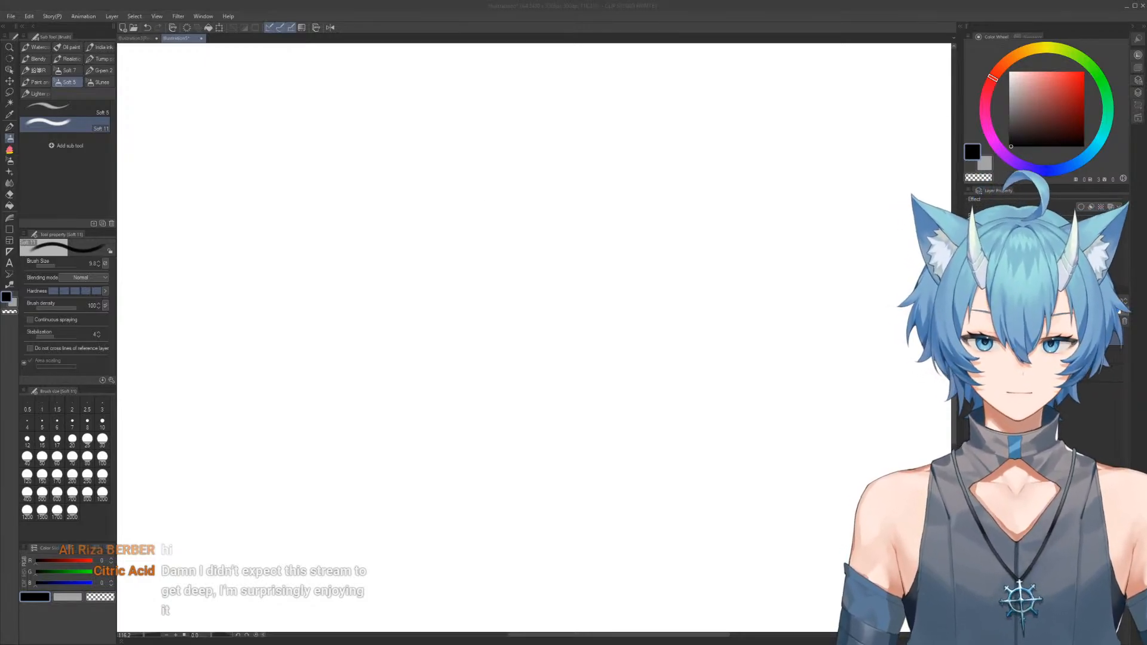
pyautogui.click(441, 209)
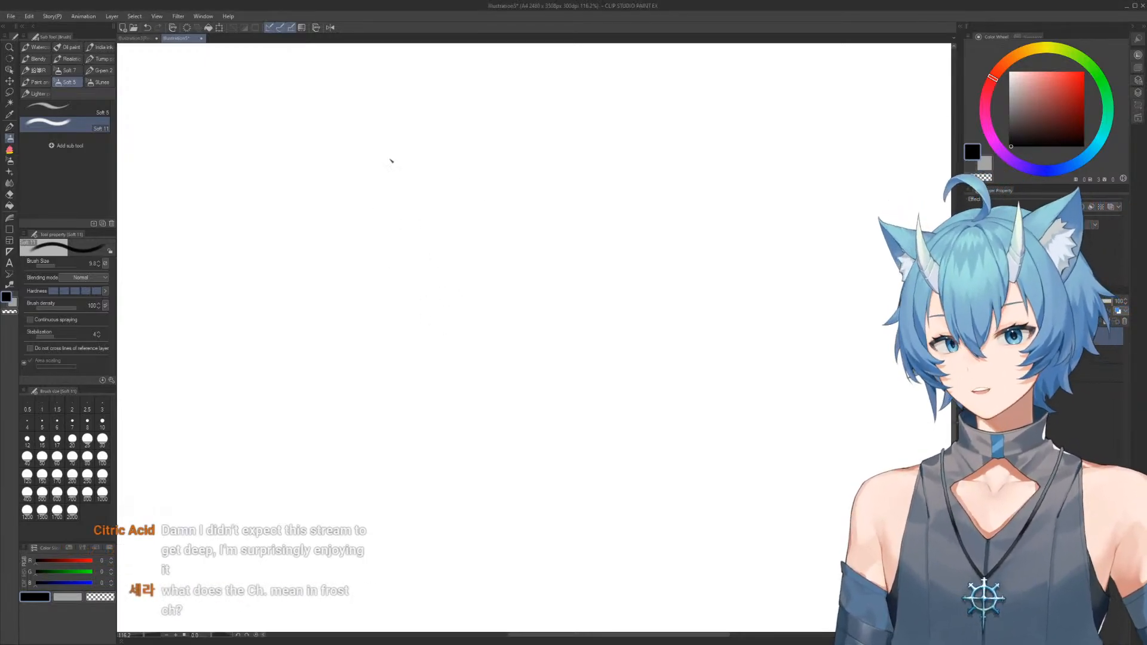
# Sketch an upright ribcage oval for a new figure and start the rib arch inside its lower half
pyautogui.moveTo(389, 202)
pyautogui.mouseDown()
pyautogui.moveTo(399, 160)
pyautogui.moveTo(446, 132)
pyautogui.moveTo(476, 153)
pyautogui.moveTo(487, 186)
pyautogui.moveTo(464, 139)
pyautogui.moveTo(483, 187)
pyautogui.moveTo(413, 228)
pyautogui.moveTo(427, 301)
pyautogui.mouseUp()
pyautogui.press('e')
pyautogui.press('b')
pyautogui.press('e')
pyautogui.moveTo(468, 238); pyautogui.dragTo(481, 279)
pyautogui.press('b')
pyautogui.moveTo(466, 137); pyautogui.dragTo(495, 247)
pyautogui.moveTo(412, 287)
pyautogui.mouseDown()
pyautogui.moveTo(444, 217)
pyautogui.moveTo(473, 190)
pyautogui.mouseUp()
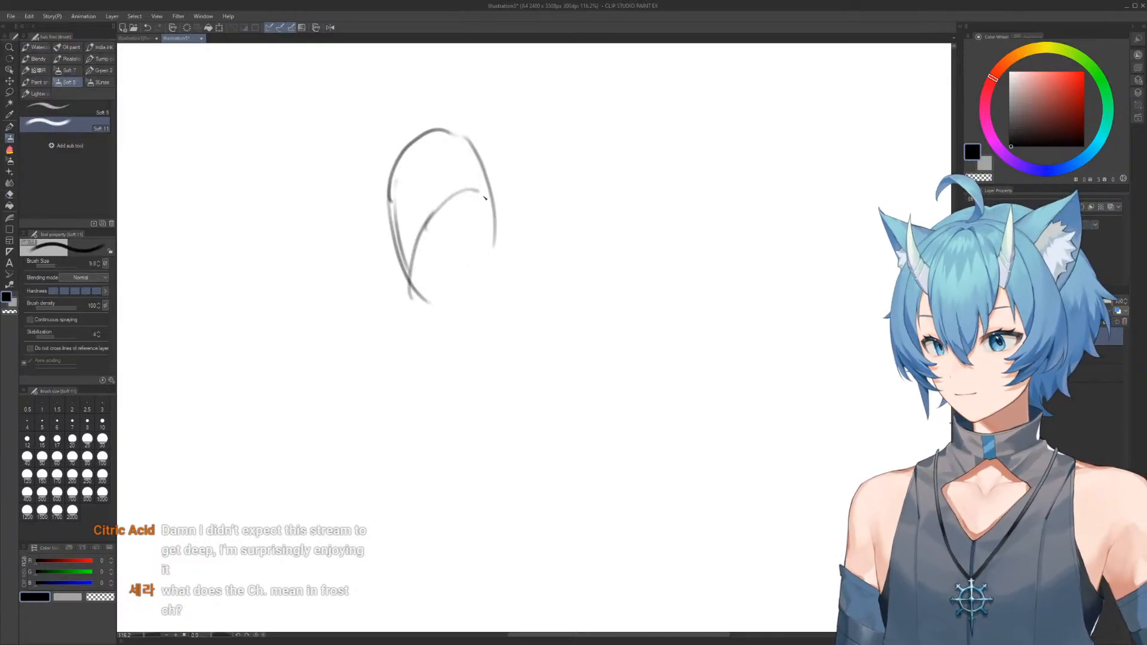
# Refine the rib arch with brush and eraser, tapering the torso sides and adding a waist line beneath it
pyautogui.moveTo(407, 279); pyautogui.dragTo(446, 220)
pyautogui.press('e')
pyautogui.moveTo(401, 288)
pyautogui.mouseDown()
pyautogui.moveTo(389, 222)
pyautogui.moveTo(429, 281)
pyautogui.mouseUp()
pyautogui.press('b')
pyautogui.moveTo(394, 242)
pyautogui.mouseDown()
pyautogui.moveTo(425, 282)
pyautogui.moveTo(478, 205)
pyautogui.moveTo(463, 198)
pyautogui.mouseUp()
pyautogui.press('e')
pyautogui.moveTo(426, 275)
pyautogui.mouseDown()
pyautogui.moveTo(464, 222)
pyautogui.moveTo(498, 253)
pyautogui.moveTo(485, 255)
pyautogui.moveTo(495, 287)
pyautogui.moveTo(469, 250)
pyautogui.mouseUp()
pyautogui.press('b')
pyautogui.press('e')
pyautogui.moveTo(399, 251)
pyautogui.mouseDown()
pyautogui.moveTo(465, 188)
pyautogui.moveTo(427, 217)
pyautogui.moveTo(442, 205)
pyautogui.moveTo(423, 271)
pyautogui.moveTo(397, 267)
pyautogui.moveTo(434, 252)
pyautogui.moveTo(410, 230)
pyautogui.moveTo(471, 243)
pyautogui.mouseUp()
pyautogui.press('b')
# Draw the box-shaped pelvis flaring out below the waist, with slanted sides and a lower edge
pyautogui.moveTo(386, 242); pyautogui.dragTo(351, 301)
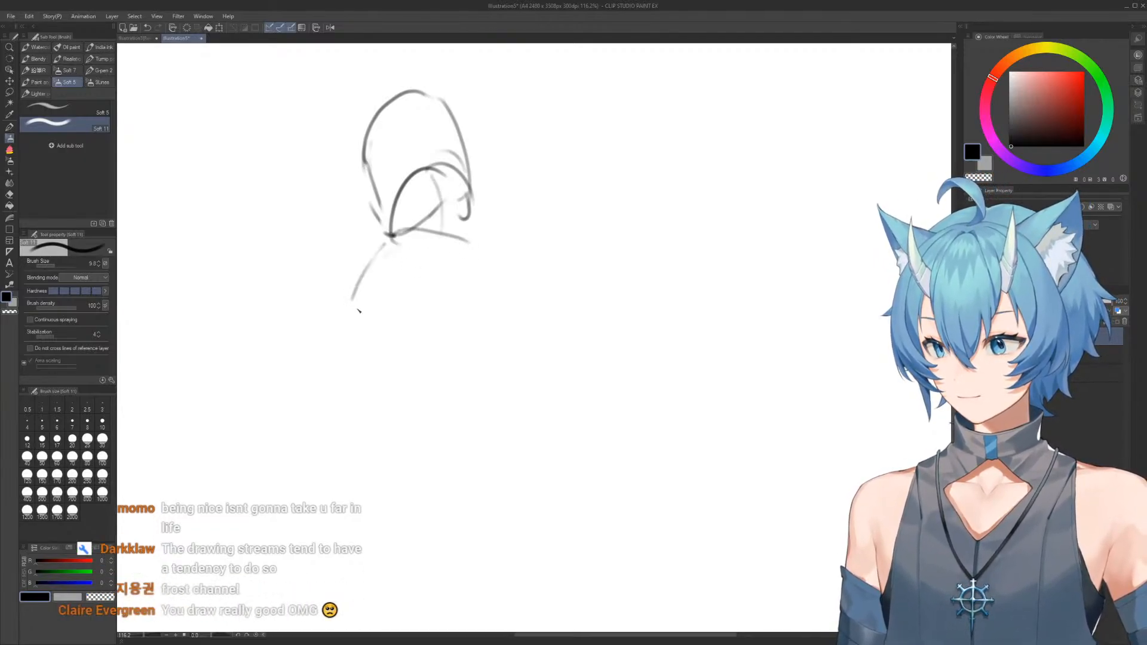
pyautogui.press('e')
pyautogui.moveTo(358, 297)
pyautogui.mouseDown()
pyautogui.moveTo(371, 256)
pyautogui.moveTo(355, 293)
pyautogui.moveTo(367, 308)
pyautogui.moveTo(456, 323)
pyautogui.moveTo(487, 271)
pyautogui.moveTo(477, 252)
pyautogui.moveTo(463, 318)
pyautogui.mouseUp()
pyautogui.press('b')
pyautogui.press('e')
pyautogui.press('b')
pyautogui.moveTo(470, 241)
pyautogui.mouseDown()
pyautogui.moveTo(477, 264)
pyautogui.moveTo(456, 331)
pyautogui.mouseUp()
pyautogui.moveTo(462, 214); pyautogui.dragTo(486, 287)
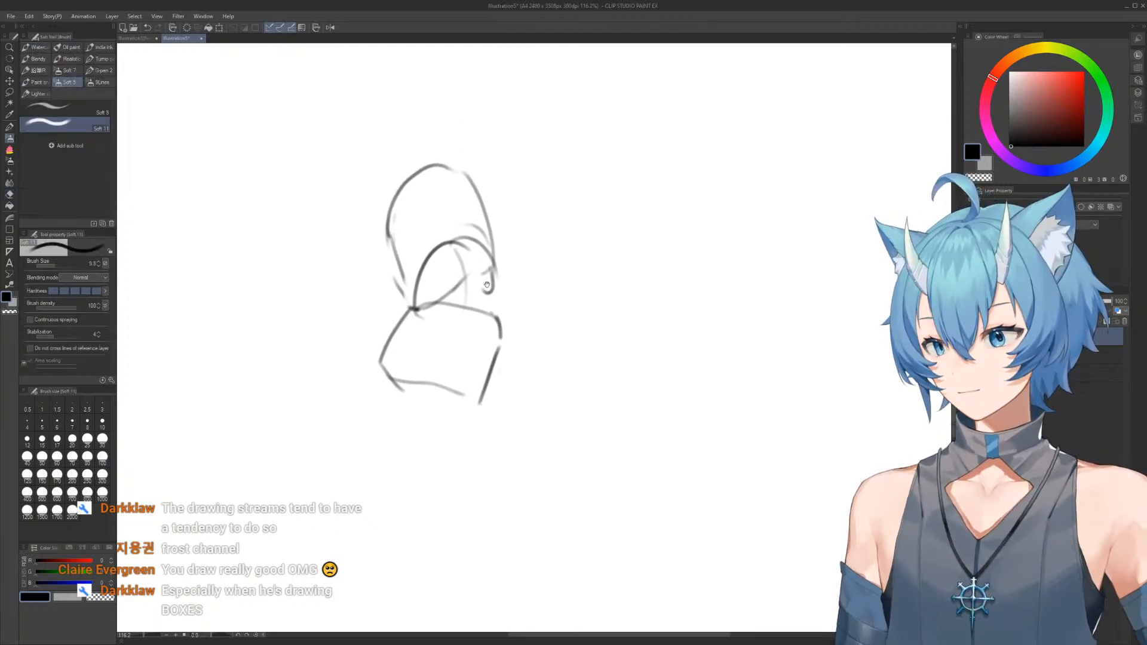
# Erase the rounded top of the ribcage and redraw it as a flatter, slanted shoulder line with straighter sides
pyautogui.press('e')
pyautogui.moveTo(395, 197); pyautogui.dragTo(448, 161)
pyautogui.press('b')
pyautogui.moveTo(386, 222)
pyautogui.mouseDown()
pyautogui.moveTo(469, 171)
pyautogui.moveTo(490, 254)
pyautogui.moveTo(398, 295)
pyautogui.moveTo(412, 301)
pyautogui.mouseUp()
pyautogui.press('e')
pyautogui.press('b')
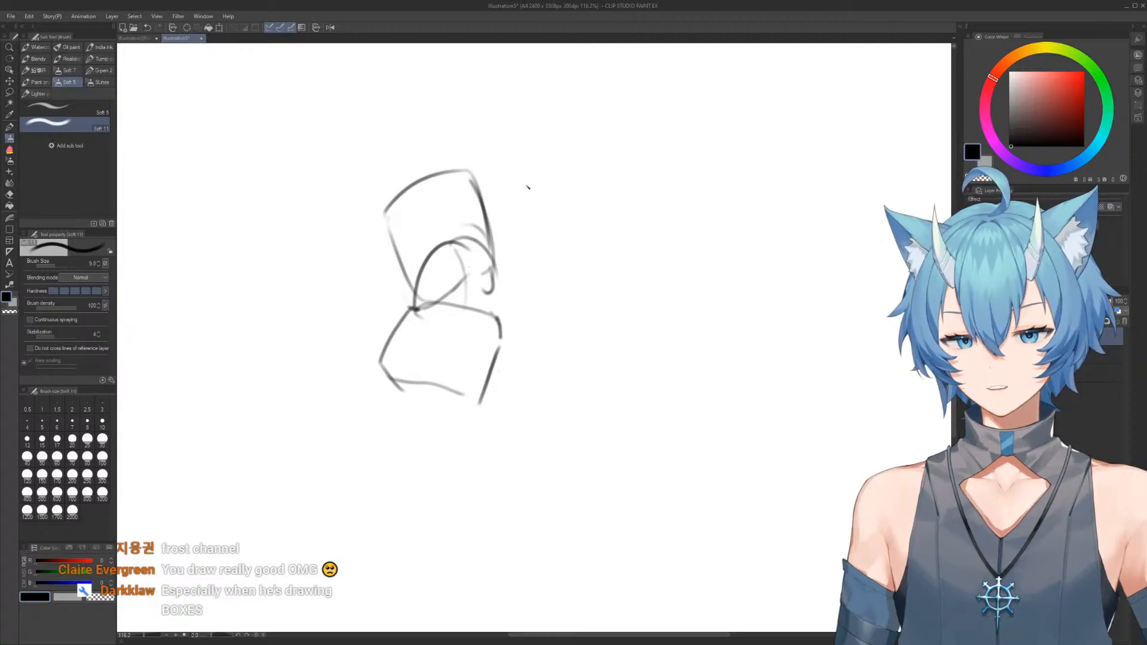
# Add rounded shoulder joints at both ends of the shoulder line and a short centre line on the chest
pyautogui.moveTo(472, 173)
pyautogui.mouseDown()
pyautogui.moveTo(495, 183)
pyautogui.moveTo(484, 204)
pyautogui.mouseUp()
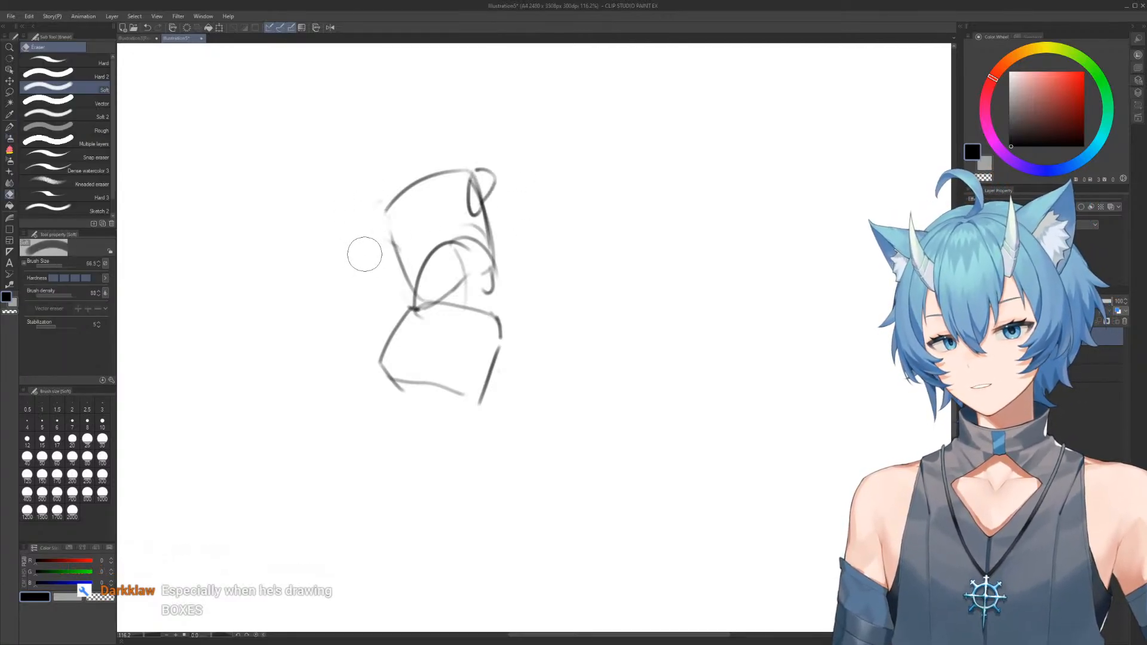
pyautogui.moveTo(385, 202); pyautogui.dragTo(388, 244)
pyautogui.moveTo(423, 208); pyautogui.dragTo(433, 174)
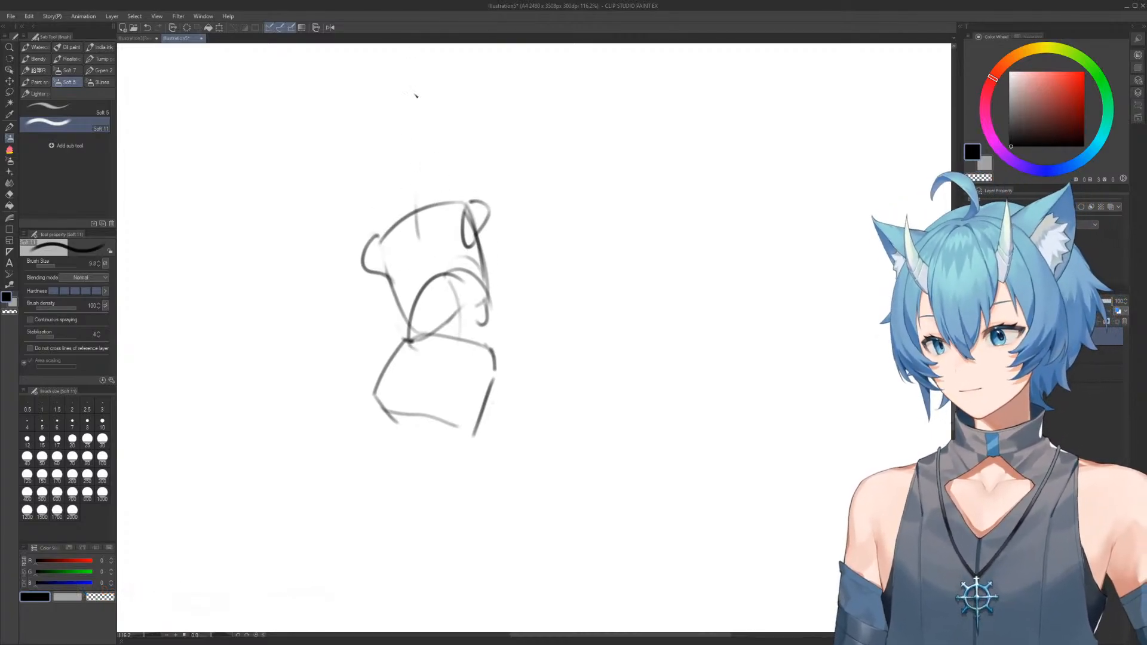
# Sketch the short neck above the shoulder line and clean up its stray strokes
pyautogui.moveTo(439, 256); pyautogui.dragTo(449, 251)
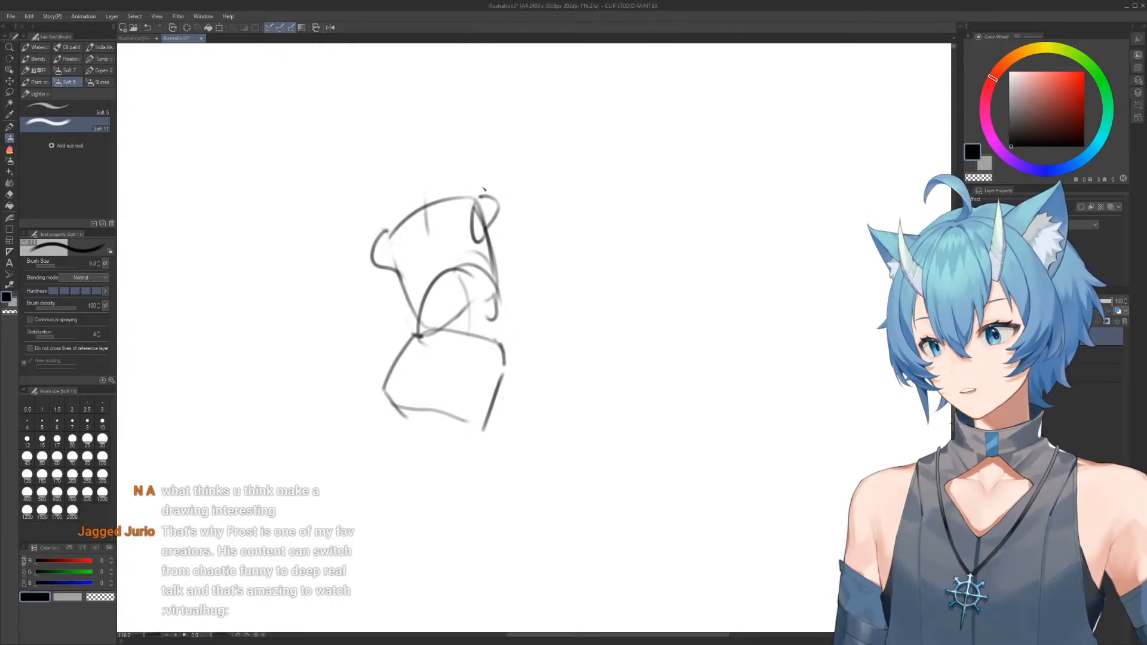
pyautogui.moveTo(416, 212); pyautogui.dragTo(420, 184)
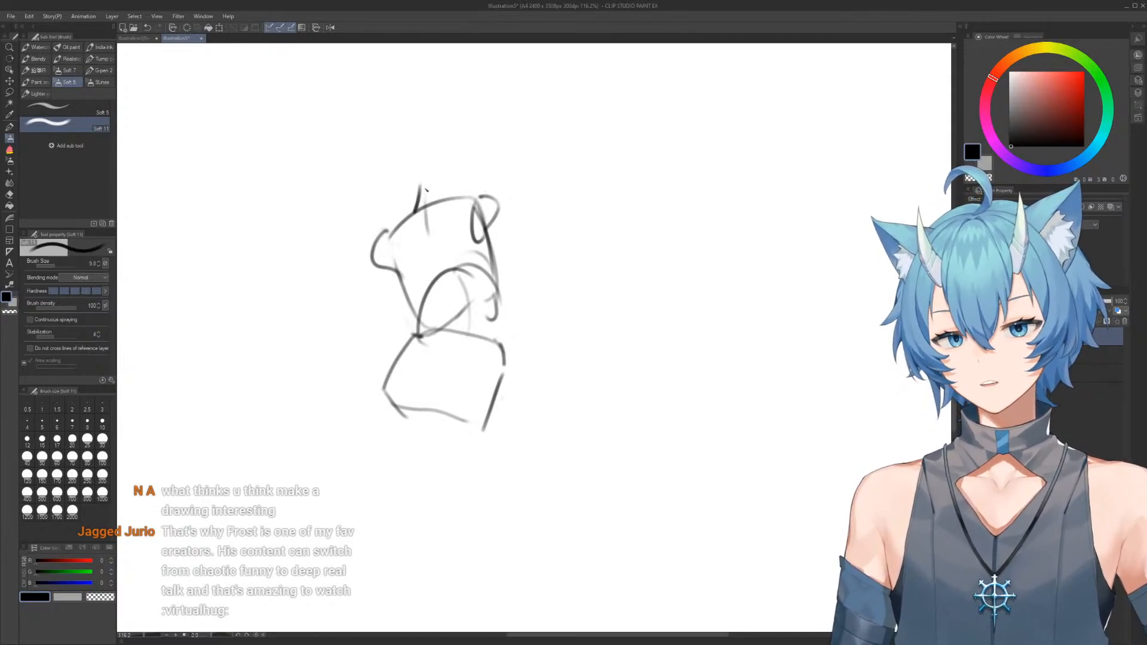
pyautogui.press('e')
pyautogui.moveTo(404, 177); pyautogui.dragTo(453, 194)
pyautogui.press('b')
# Try a long leg slanting down from the pelvis, with a knee mark, shin and foot
pyautogui.moveTo(505, 311); pyautogui.dragTo(520, 208)
pyautogui.scroll(-1, 520, 208)
pyautogui.moveTo(488, 249)
pyautogui.mouseDown()
pyautogui.moveTo(505, 214)
pyautogui.moveTo(492, 249)
pyautogui.mouseUp()
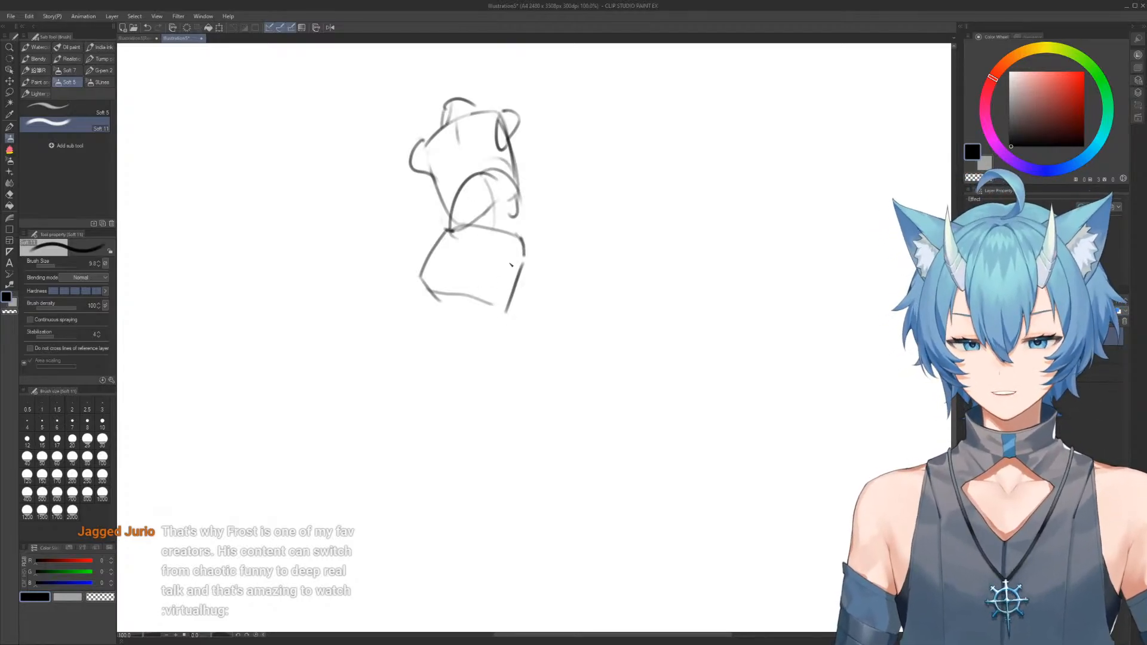
pyautogui.moveTo(524, 242)
pyautogui.mouseDown()
pyautogui.moveTo(483, 346)
pyautogui.moveTo(454, 357)
pyautogui.moveTo(474, 359)
pyautogui.moveTo(470, 376)
pyautogui.moveTo(426, 485)
pyautogui.moveTo(466, 388)
pyautogui.moveTo(411, 493)
pyautogui.mouseUp()
pyautogui.press('e')
pyautogui.press('b')
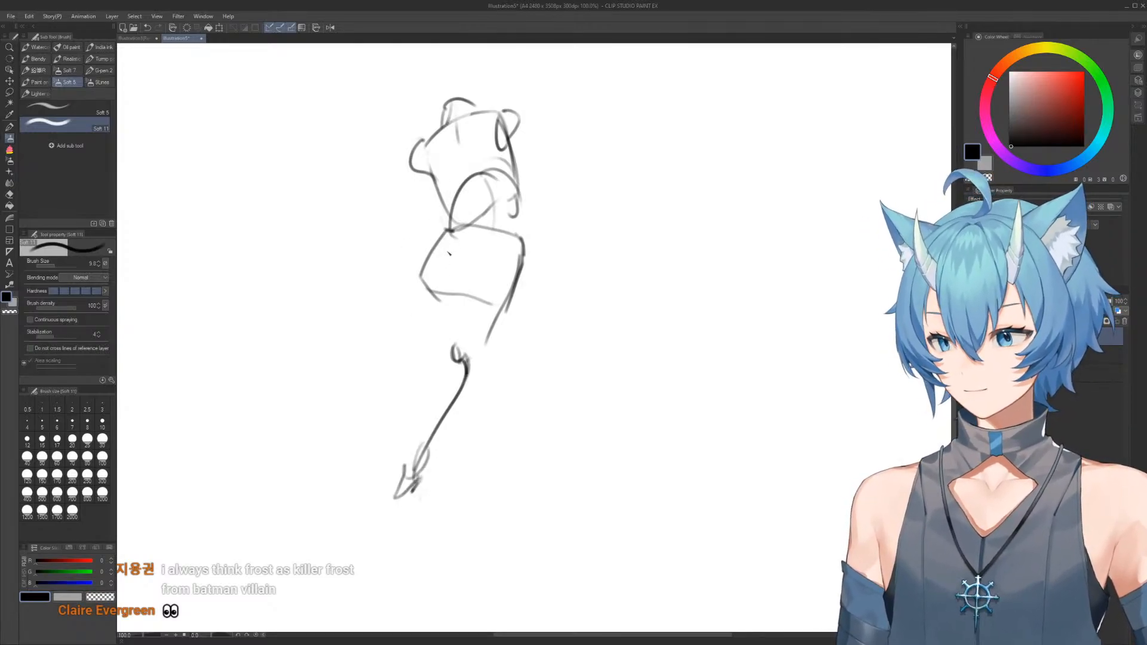
# Try a different leg placement by erasing the slanted leg and drawing a straight thigh from the pelvis's other side
pyautogui.moveTo(436, 239)
pyautogui.mouseDown()
pyautogui.moveTo(421, 359)
pyautogui.moveTo(404, 382)
pyautogui.moveTo(393, 512)
pyautogui.moveTo(376, 521)
pyautogui.moveTo(391, 529)
pyautogui.moveTo(430, 464)
pyautogui.moveTo(415, 513)
pyautogui.moveTo(435, 469)
pyautogui.moveTo(433, 480)
pyautogui.moveTo(418, 468)
pyautogui.moveTo(448, 346)
pyautogui.moveTo(493, 352)
pyautogui.mouseUp()
pyautogui.press('e')
pyautogui.press('p')
pyautogui.moveTo(520, 263)
pyautogui.mouseDown()
pyautogui.moveTo(438, 380)
pyautogui.moveTo(402, 492)
pyautogui.moveTo(392, 485)
pyautogui.moveTo(398, 420)
pyautogui.moveTo(412, 400)
pyautogui.moveTo(409, 416)
pyautogui.moveTo(437, 406)
pyautogui.moveTo(455, 347)
pyautogui.moveTo(513, 316)
pyautogui.moveTo(523, 273)
pyautogui.moveTo(505, 303)
pyautogui.mouseUp()
pyautogui.press('e')
pyautogui.press('b')
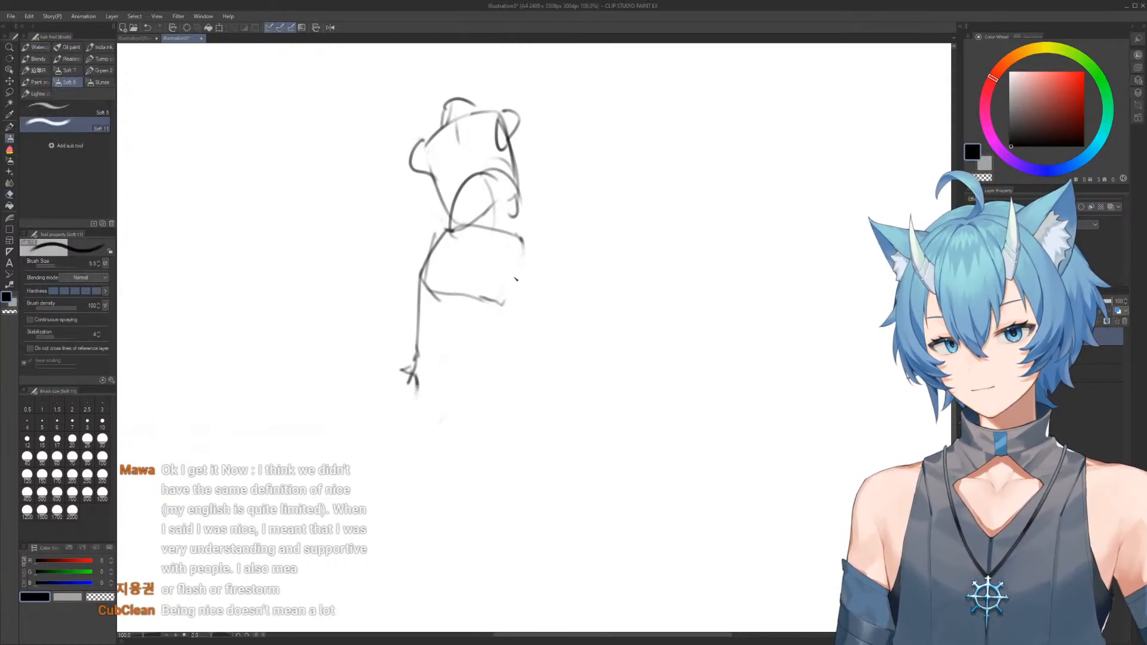
# Redraw the pelvis's side edge and replace the earlier leg with outlines for both thighs
pyautogui.moveTo(524, 255); pyautogui.dragTo(501, 314)
pyautogui.press('e')
pyautogui.moveTo(431, 327)
pyautogui.mouseDown()
pyautogui.moveTo(420, 430)
pyautogui.moveTo(409, 289)
pyautogui.moveTo(429, 388)
pyautogui.mouseUp()
pyautogui.press('b')
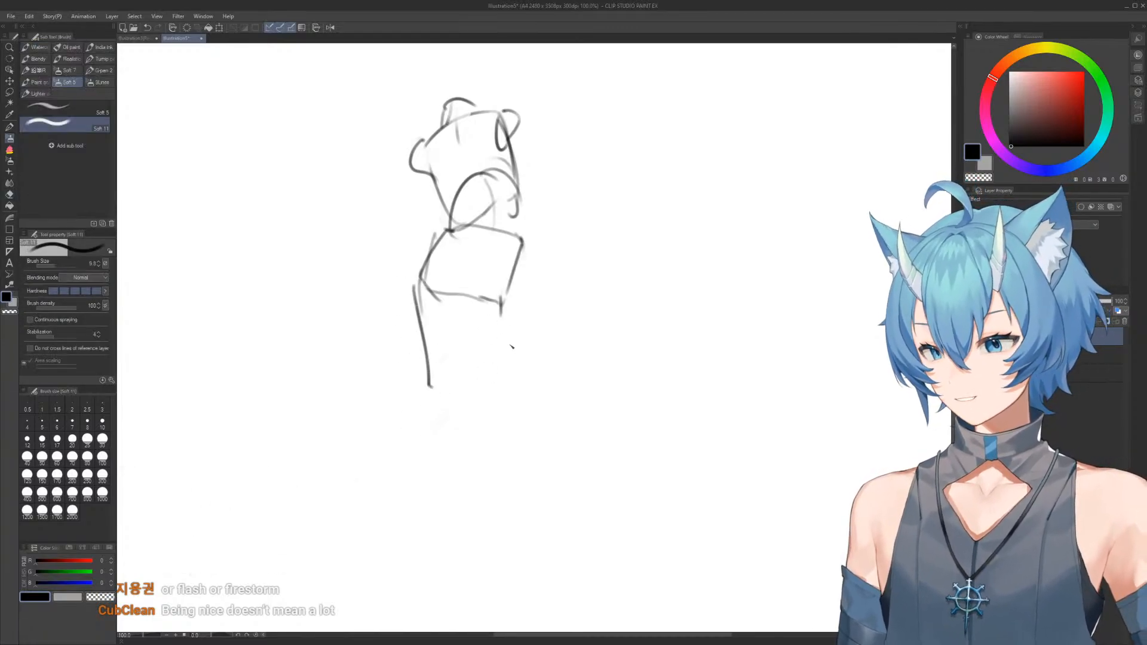
pyautogui.moveTo(500, 297)
pyautogui.mouseDown()
pyautogui.moveTo(523, 388)
pyautogui.moveTo(499, 299)
pyautogui.mouseUp()
pyautogui.press('e')
pyautogui.press('b')
pyautogui.moveTo(523, 244); pyautogui.dragTo(533, 386)
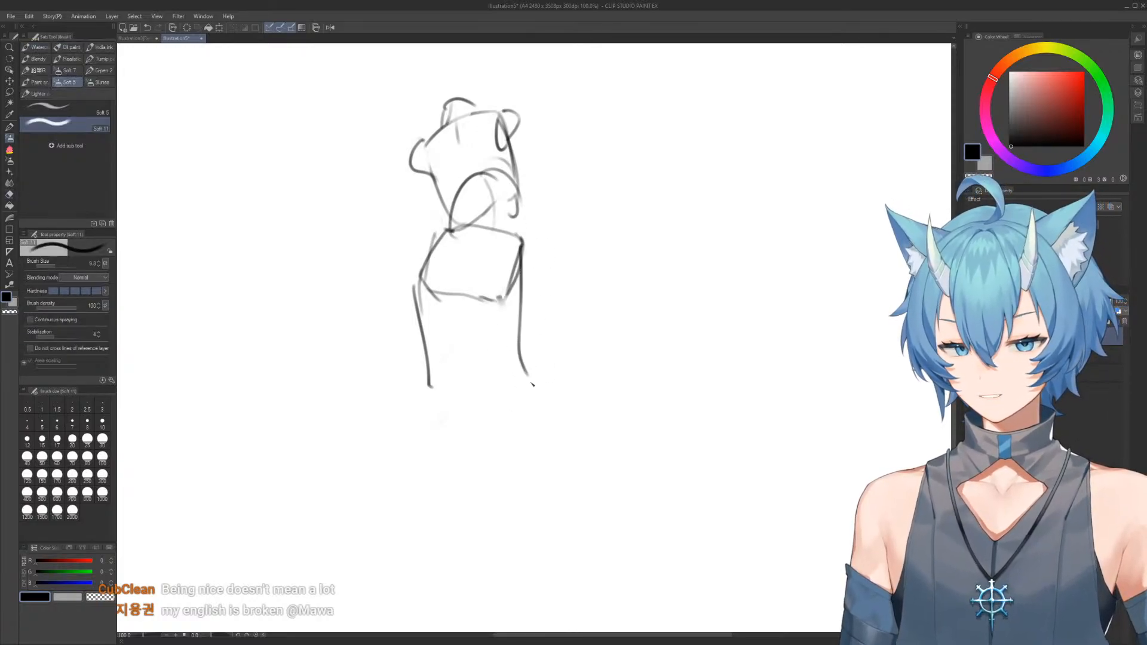
pyautogui.moveTo(481, 302)
pyautogui.mouseDown()
pyautogui.moveTo(538, 415)
pyautogui.moveTo(514, 336)
pyautogui.mouseUp()
# Try slanted thighs converging below the pelvis, adding a knee mark and lower leg
pyautogui.scroll(-2, 545, 412)
pyautogui.press('e')
pyautogui.moveTo(420, 241)
pyautogui.mouseDown()
pyautogui.moveTo(404, 217)
pyautogui.moveTo(439, 319)
pyautogui.mouseUp()
pyautogui.press('b')
pyautogui.moveTo(421, 208)
pyautogui.mouseDown()
pyautogui.moveTo(451, 311)
pyautogui.moveTo(518, 360)
pyautogui.moveTo(522, 420)
pyautogui.mouseUp()
pyautogui.press('e')
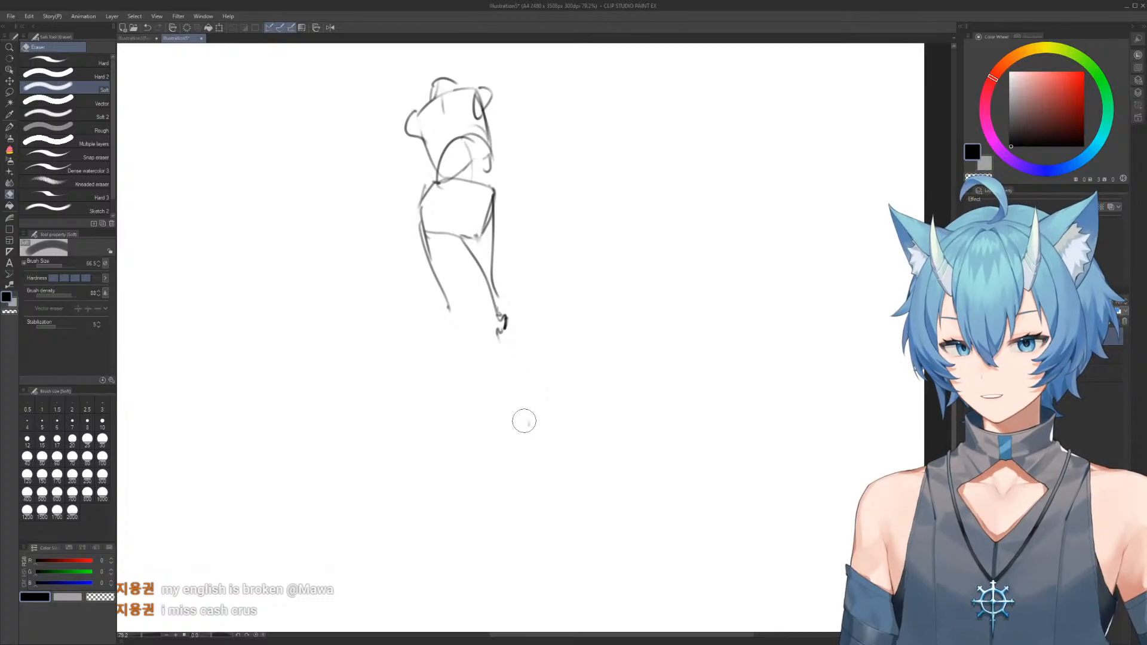
pyautogui.press('b')
pyautogui.moveTo(504, 325); pyautogui.dragTo(523, 462)
pyautogui.press('e')
pyautogui.press('b')
pyautogui.press('e')
pyautogui.moveTo(444, 288)
pyautogui.mouseDown()
pyautogui.moveTo(420, 253)
pyautogui.moveTo(427, 266)
pyautogui.mouseUp()
pyautogui.press('b')
# Undo the last leg strokes and erase the remaining leg lines below the pelvis
pyautogui.hotkey('ctrl', 'z')
pyautogui.hotkey('ctrl', 'z')
pyautogui.hotkey('ctrl', 'z')
pyautogui.hotkey('ctrl', 'z')
pyautogui.press('e')
pyautogui.moveTo(513, 343); pyautogui.dragTo(484, 247)
pyautogui.moveTo(455, 292)
pyautogui.mouseDown()
pyautogui.moveTo(437, 304)
pyautogui.moveTo(508, 280)
pyautogui.moveTo(420, 253)
pyautogui.moveTo(482, 263)
pyautogui.moveTo(444, 253)
pyautogui.moveTo(430, 227)
pyautogui.moveTo(492, 248)
pyautogui.moveTo(430, 244)
pyautogui.moveTo(453, 223)
pyautogui.moveTo(486, 231)
pyautogui.mouseUp()
# Redraw the pelvis as a tilted box with a centre line and a narrow side plane
pyautogui.press('b')
pyautogui.moveTo(493, 190); pyautogui.dragTo(478, 239)
pyautogui.moveTo(433, 184)
pyautogui.mouseDown()
pyautogui.moveTo(412, 223)
pyautogui.moveTo(481, 251)
pyautogui.moveTo(493, 194)
pyautogui.moveTo(438, 221)
pyautogui.moveTo(482, 278)
pyautogui.mouseUp()
pyautogui.moveTo(500, 192)
pyautogui.mouseDown()
pyautogui.moveTo(522, 215)
pyautogui.moveTo(493, 206)
pyautogui.mouseUp()
# Sketch both arms spread outward from the shoulders, with elbow and wrist marks and simple hands
pyautogui.moveTo(482, 159); pyautogui.dragTo(502, 239)
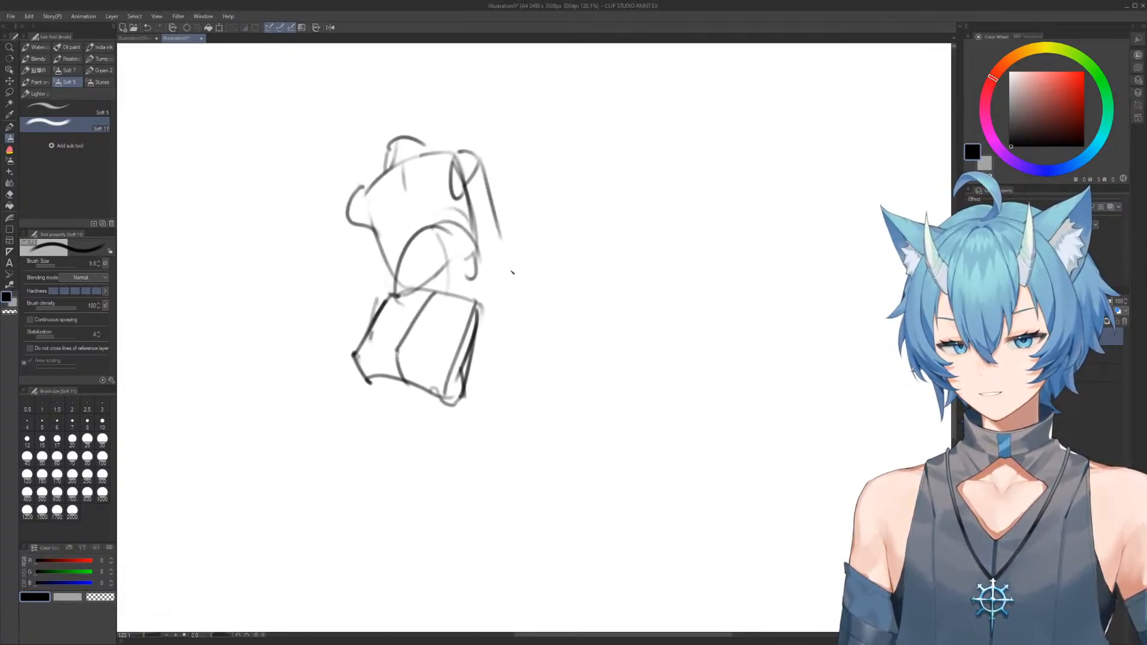
pyautogui.hotkey('ctrl', 'z')
pyautogui.moveTo(489, 151)
pyautogui.mouseDown()
pyautogui.moveTo(513, 285)
pyautogui.moveTo(637, 419)
pyautogui.mouseUp()
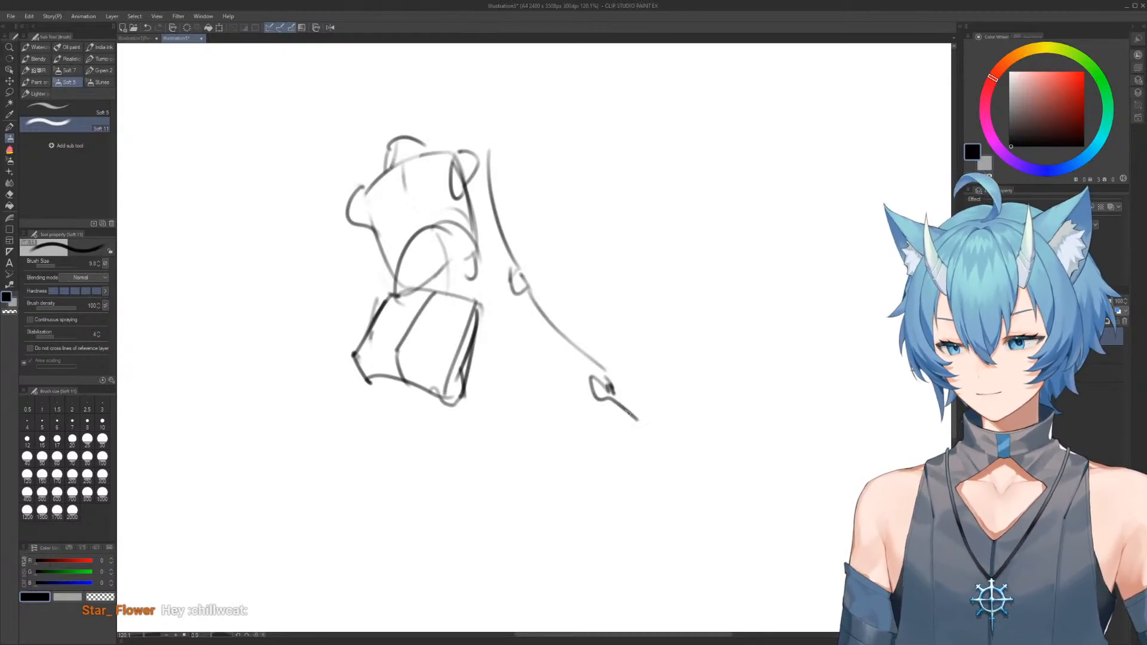
pyautogui.moveTo(367, 239)
pyautogui.mouseDown()
pyautogui.moveTo(452, 242)
pyautogui.moveTo(290, 385)
pyautogui.moveTo(308, 370)
pyautogui.mouseUp()
pyautogui.moveTo(309, 372)
pyautogui.mouseDown()
pyautogui.moveTo(269, 392)
pyautogui.moveTo(306, 384)
pyautogui.moveTo(317, 368)
pyautogui.mouseUp()
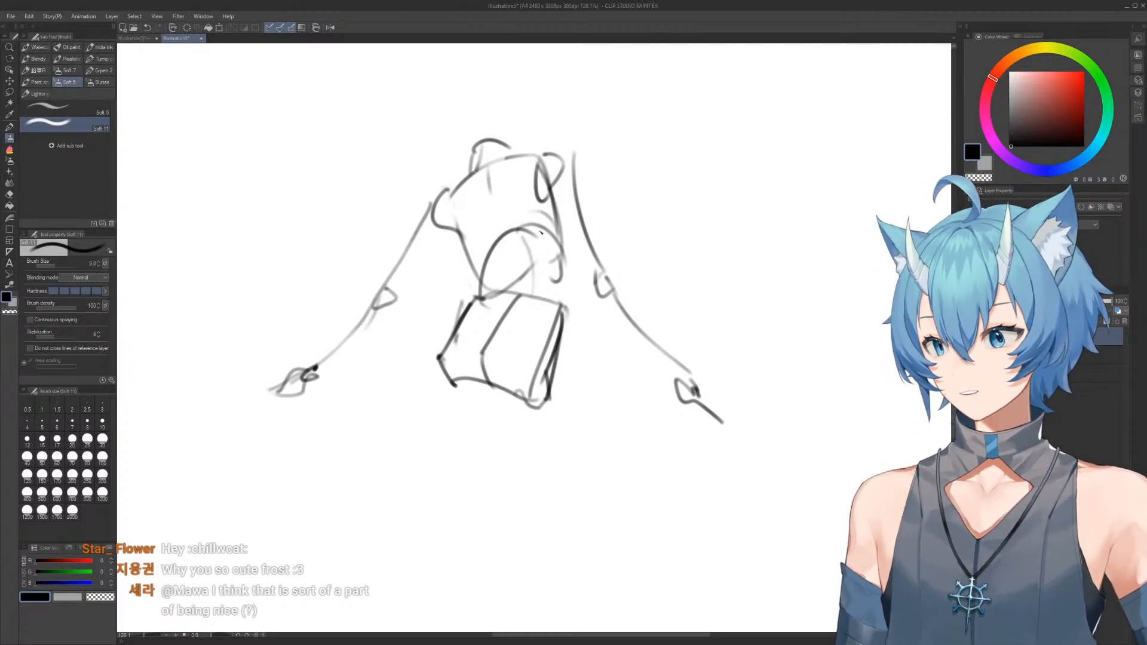
pyautogui.moveTo(537, 192)
pyautogui.mouseDown()
pyautogui.moveTo(536, 218)
pyautogui.moveTo(531, 183)
pyautogui.mouseUp()
pyautogui.scroll(-2, 536, 218)
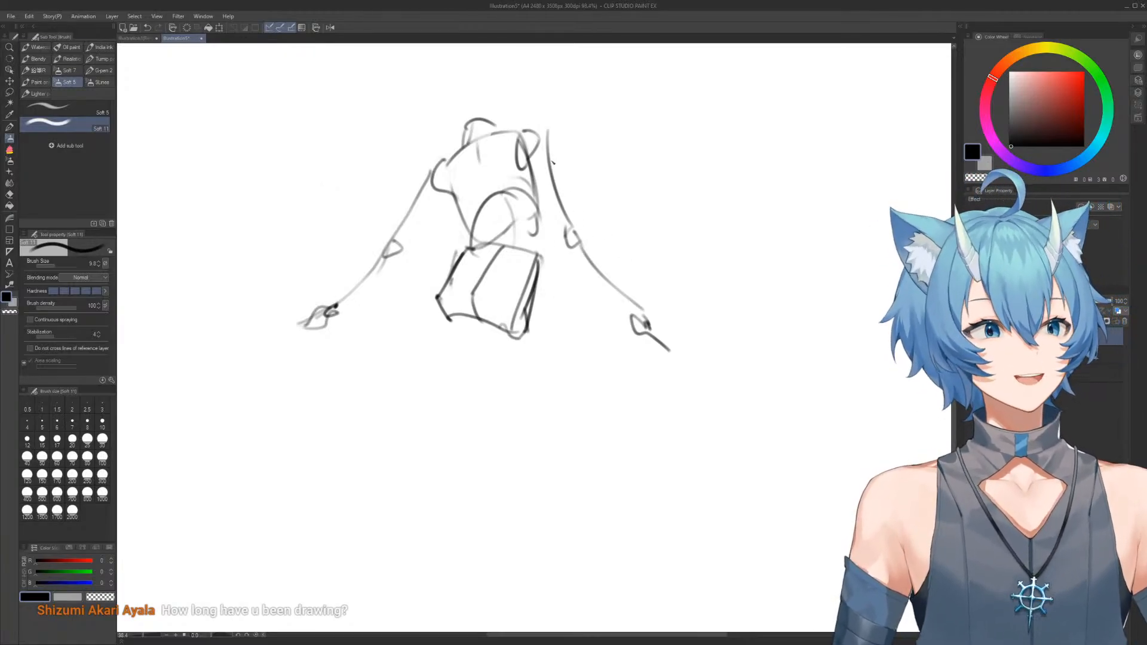
# Erase the spread arms and redraw both hanging down at the figure's sides, with elbow marks
pyautogui.press('e')
pyautogui.moveTo(539, 152)
pyautogui.mouseDown()
pyautogui.moveTo(599, 298)
pyautogui.moveTo(548, 118)
pyautogui.moveTo(657, 371)
pyautogui.mouseUp()
pyautogui.press('b')
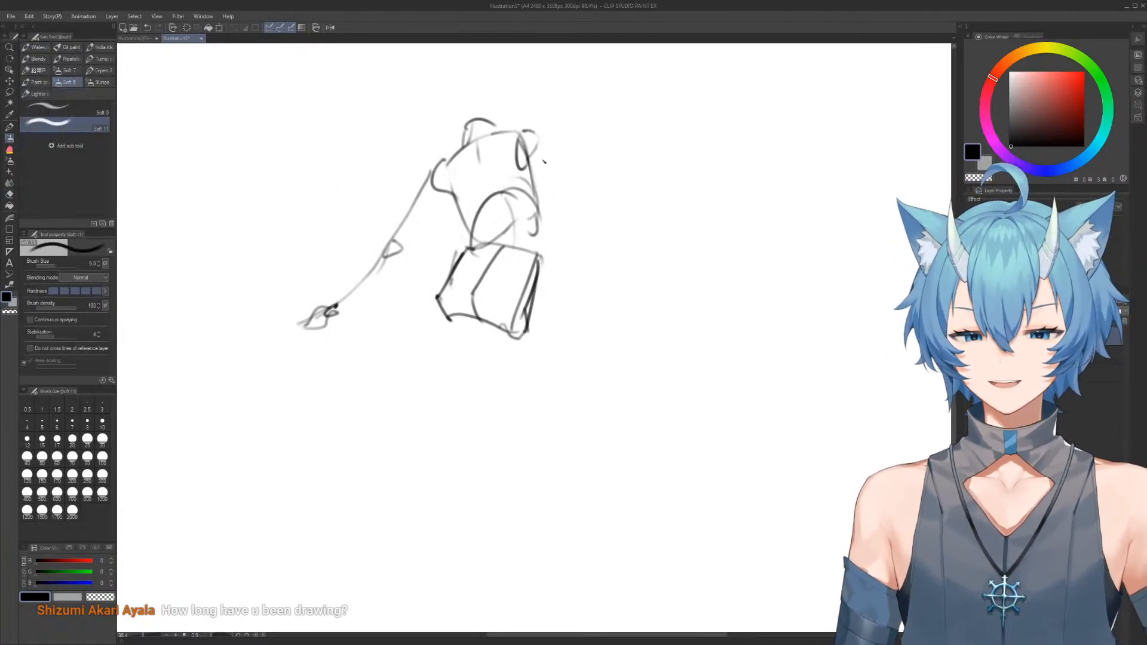
pyautogui.moveTo(536, 139)
pyautogui.mouseDown()
pyautogui.moveTo(568, 352)
pyautogui.moveTo(582, 377)
pyautogui.mouseUp()
pyautogui.press('e')
pyautogui.moveTo(338, 321)
pyautogui.mouseDown()
pyautogui.moveTo(355, 259)
pyautogui.moveTo(298, 327)
pyautogui.moveTo(361, 328)
pyautogui.moveTo(389, 309)
pyautogui.moveTo(380, 266)
pyautogui.moveTo(343, 261)
pyautogui.moveTo(366, 277)
pyautogui.moveTo(358, 349)
pyautogui.moveTo(316, 389)
pyautogui.moveTo(336, 374)
pyautogui.moveTo(418, 180)
pyautogui.moveTo(442, 162)
pyautogui.moveTo(420, 286)
pyautogui.mouseUp()
pyautogui.press('b')
pyautogui.moveTo(434, 236); pyautogui.dragTo(408, 363)
# Draw the head outline and neck above the shoulders, refining them with alternating brush and eraser strokes
pyautogui.moveTo(492, 129)
pyautogui.mouseDown()
pyautogui.moveTo(476, 208)
pyautogui.moveTo(486, 200)
pyautogui.moveTo(438, 233)
pyautogui.moveTo(448, 220)
pyautogui.moveTo(482, 231)
pyautogui.mouseUp()
pyautogui.press('e')
pyautogui.press('b')
pyautogui.moveTo(455, 270)
pyautogui.mouseDown()
pyautogui.moveTo(478, 209)
pyautogui.moveTo(445, 214)
pyautogui.moveTo(454, 143)
pyautogui.moveTo(505, 155)
pyautogui.moveTo(477, 155)
pyautogui.moveTo(524, 184)
pyautogui.moveTo(503, 147)
pyautogui.moveTo(485, 144)
pyautogui.moveTo(519, 153)
pyautogui.moveTo(507, 200)
pyautogui.mouseUp()
pyautogui.press('e')
pyautogui.press('b')
pyautogui.press('e')
pyautogui.press('b')
pyautogui.press('e')
pyautogui.press('b')
pyautogui.press('e')
pyautogui.press('b')
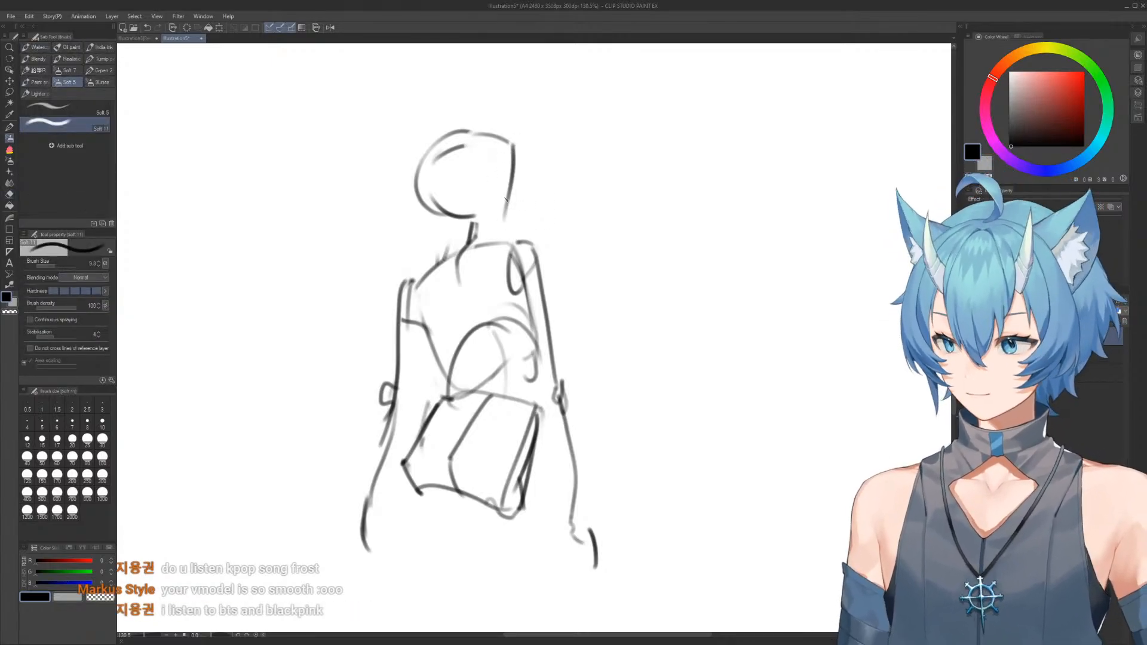
# Add a diagonal jaw guide and a small ear mark to the head
pyautogui.moveTo(448, 140)
pyautogui.mouseDown()
pyautogui.moveTo(493, 213)
pyautogui.moveTo(476, 197)
pyautogui.mouseUp()
pyautogui.moveTo(523, 257)
pyautogui.mouseDown()
pyautogui.moveTo(516, 172)
pyautogui.moveTo(513, 191)
pyautogui.mouseUp()
pyautogui.scroll(-3, 519, 188)
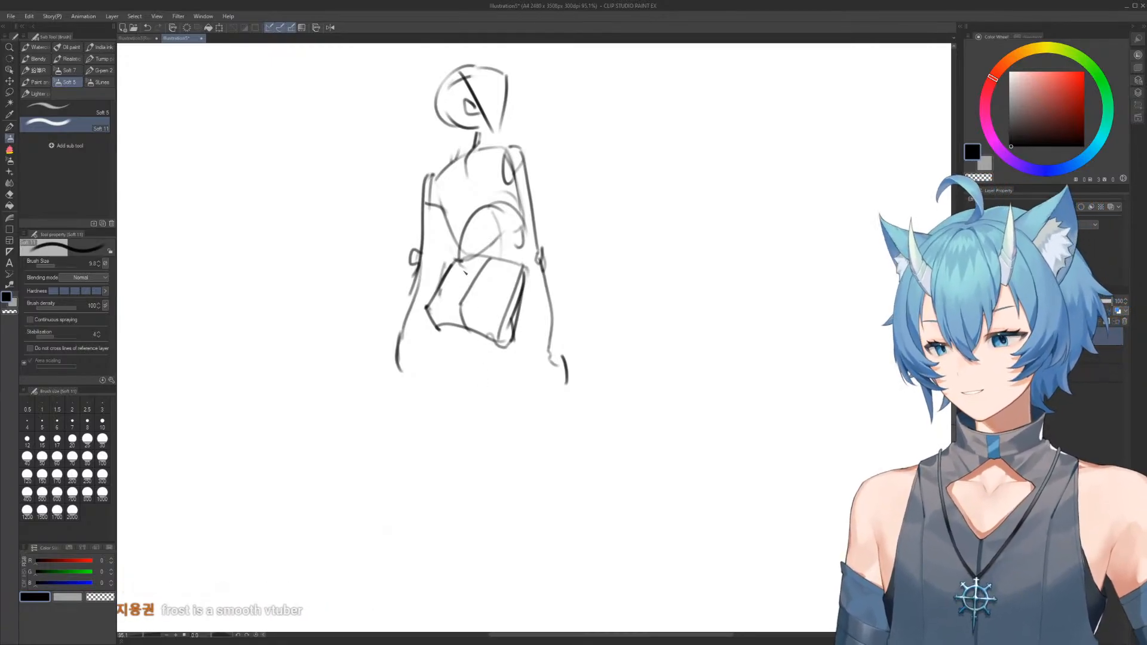
# Erase the rough hand beside the pelvis and redraw it with a tapered palm and fingers
pyautogui.press('e')
pyautogui.moveTo(566, 358); pyautogui.dragTo(569, 394)
pyautogui.moveTo(554, 362); pyautogui.dragTo(561, 399)
pyautogui.press('b')
pyautogui.moveTo(551, 343)
pyautogui.mouseDown()
pyautogui.moveTo(547, 383)
pyautogui.moveTo(561, 376)
pyautogui.mouseUp()
pyautogui.moveTo(553, 362)
pyautogui.mouseDown()
pyautogui.moveTo(544, 376)
pyautogui.moveTo(561, 385)
pyautogui.mouseUp()
pyautogui.moveTo(556, 362)
pyautogui.mouseDown()
pyautogui.moveTo(563, 379)
pyautogui.moveTo(561, 349)
pyautogui.moveTo(556, 395)
pyautogui.mouseUp()
pyautogui.press('e')
pyautogui.press('b')
# Mark a knee below the pelvis and draw the thigh line connecting the hip to it
pyautogui.moveTo(510, 343); pyautogui.dragTo(507, 296)
pyautogui.moveTo(505, 296); pyautogui.dragTo(505, 323)
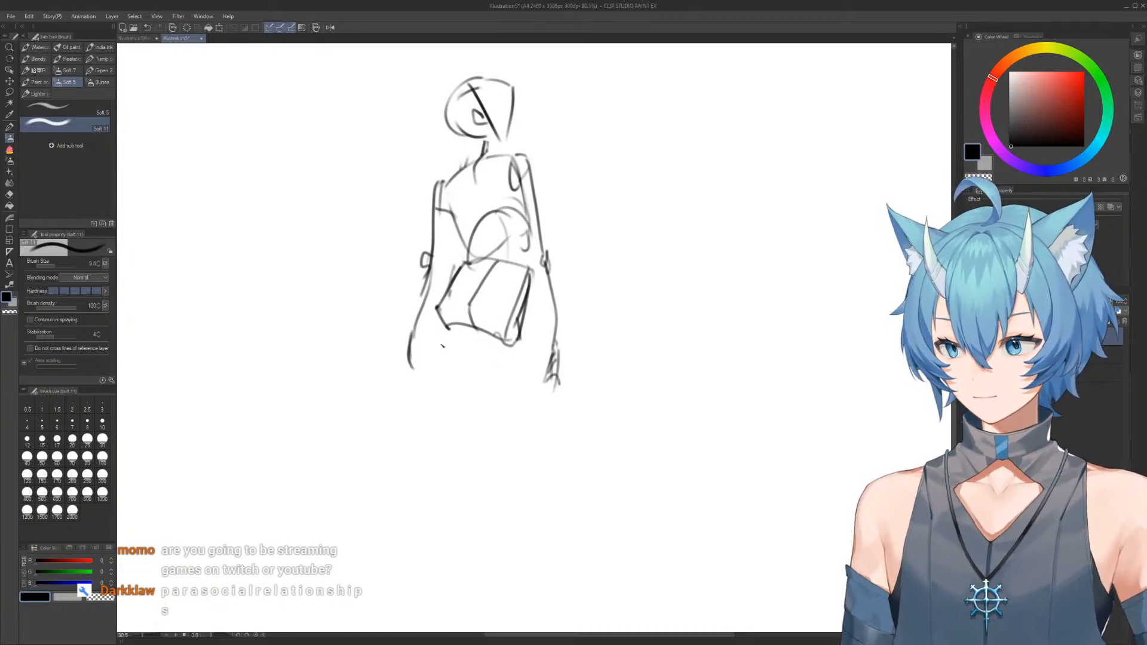
pyautogui.moveTo(502, 444); pyautogui.dragTo(509, 441)
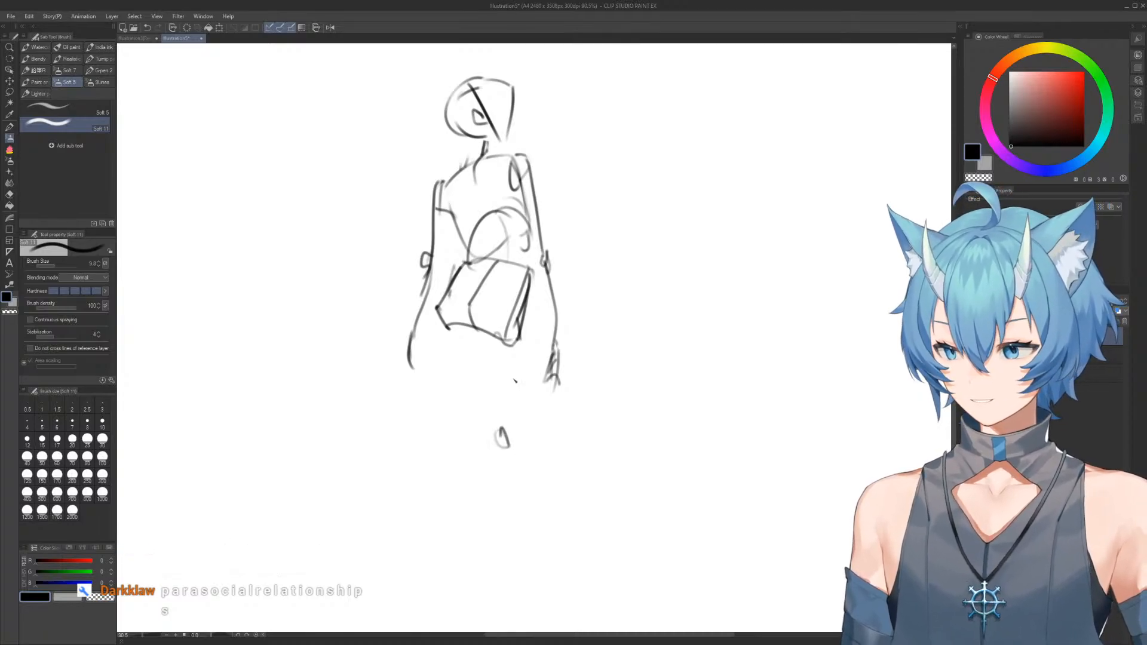
pyautogui.moveTo(518, 347); pyautogui.dragTo(508, 423)
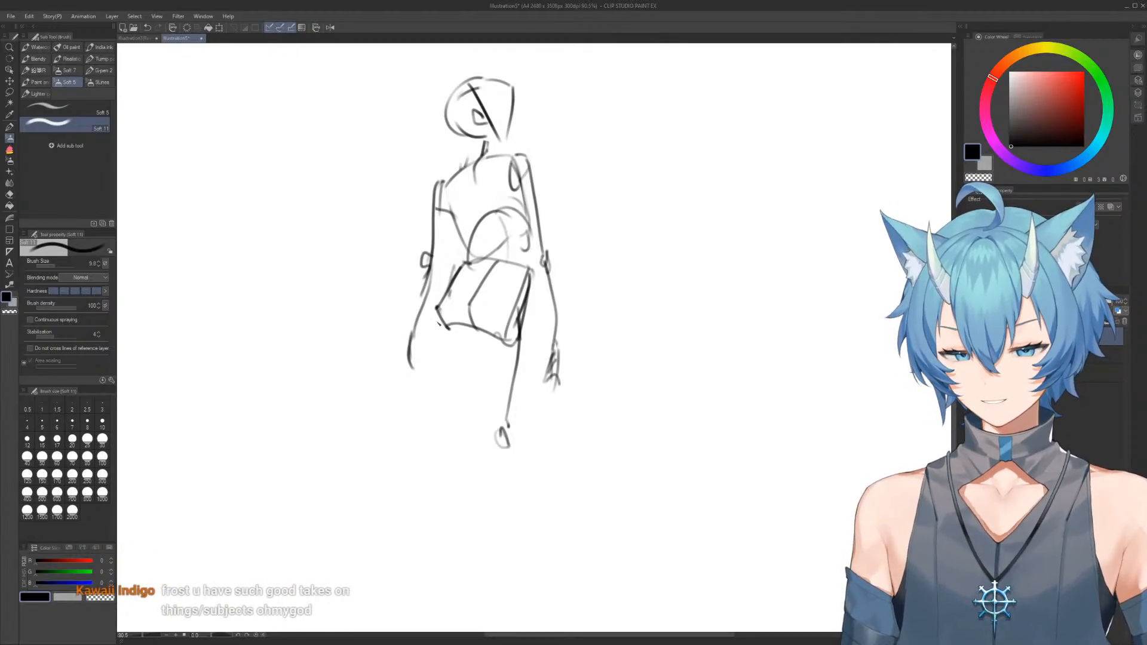
# Draw the second thigh line from the other hip corner and mark its knee
pyautogui.moveTo(438, 314)
pyautogui.mouseDown()
pyautogui.moveTo(445, 408)
pyautogui.moveTo(439, 321)
pyautogui.moveTo(430, 429)
pyautogui.moveTo(433, 351)
pyautogui.moveTo(456, 430)
pyautogui.mouseUp()
pyautogui.press('e')
pyautogui.press('b')
pyautogui.scroll(-3, 559, 255)
pyautogui.moveTo(560, 231); pyautogui.dragTo(504, 209)
pyautogui.scroll(7, 482, 131)
pyautogui.moveTo(481, 137); pyautogui.dragTo(485, 149)
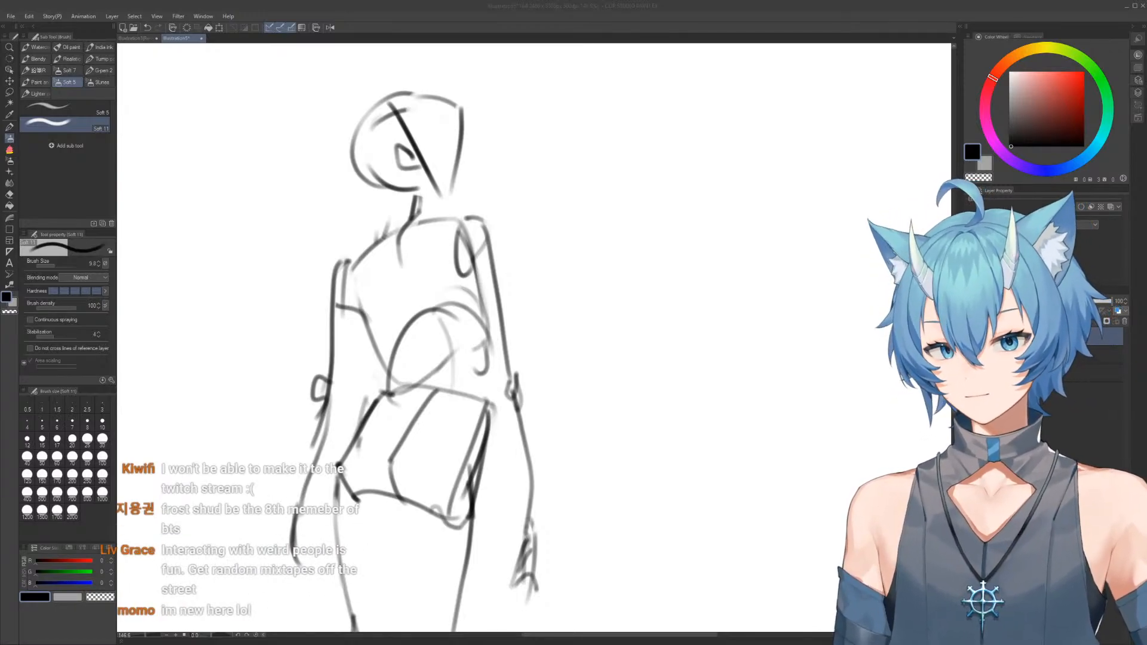
pyautogui.moveTo(508, 221); pyautogui.dragTo(527, 256)
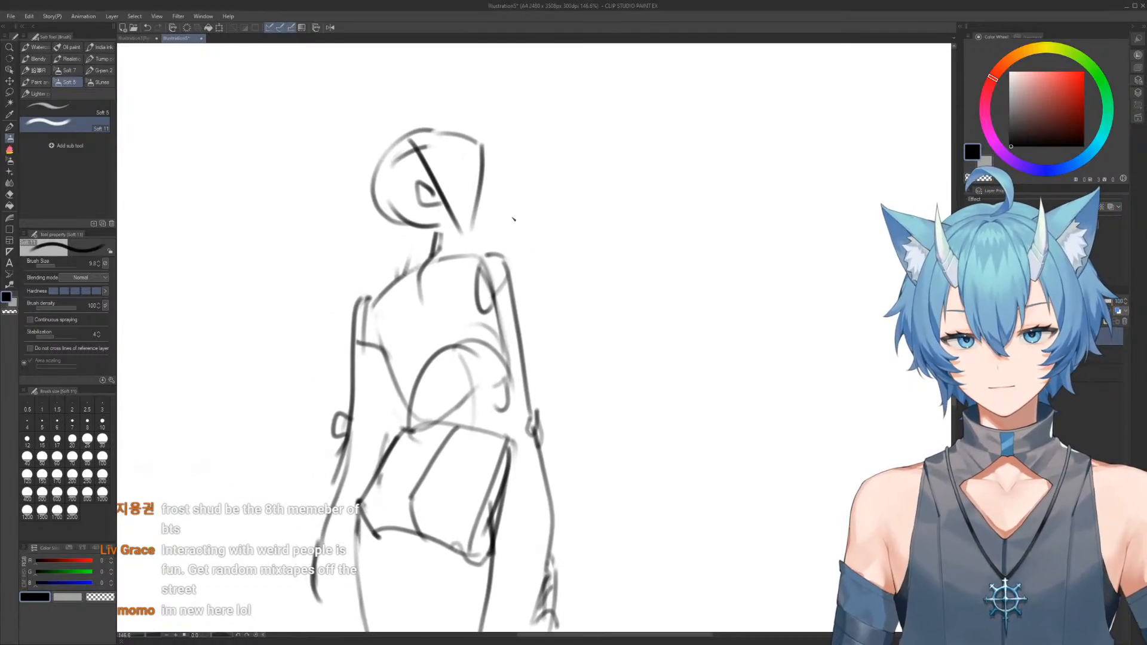
pyautogui.press('e')
pyautogui.moveTo(586, 225)
pyautogui.mouseDown()
pyautogui.moveTo(517, 163)
pyautogui.moveTo(453, 128)
pyautogui.mouseUp()
pyautogui.moveTo(565, 218)
pyautogui.mouseDown()
pyautogui.moveTo(535, 218)
pyautogui.moveTo(489, 263)
pyautogui.moveTo(518, 251)
pyautogui.mouseUp()
pyautogui.moveTo(517, 187); pyautogui.dragTo(504, 202)
pyautogui.press('b')
pyautogui.moveTo(462, 282)
pyautogui.mouseDown()
pyautogui.moveTo(512, 256)
pyautogui.moveTo(534, 262)
pyautogui.mouseUp()
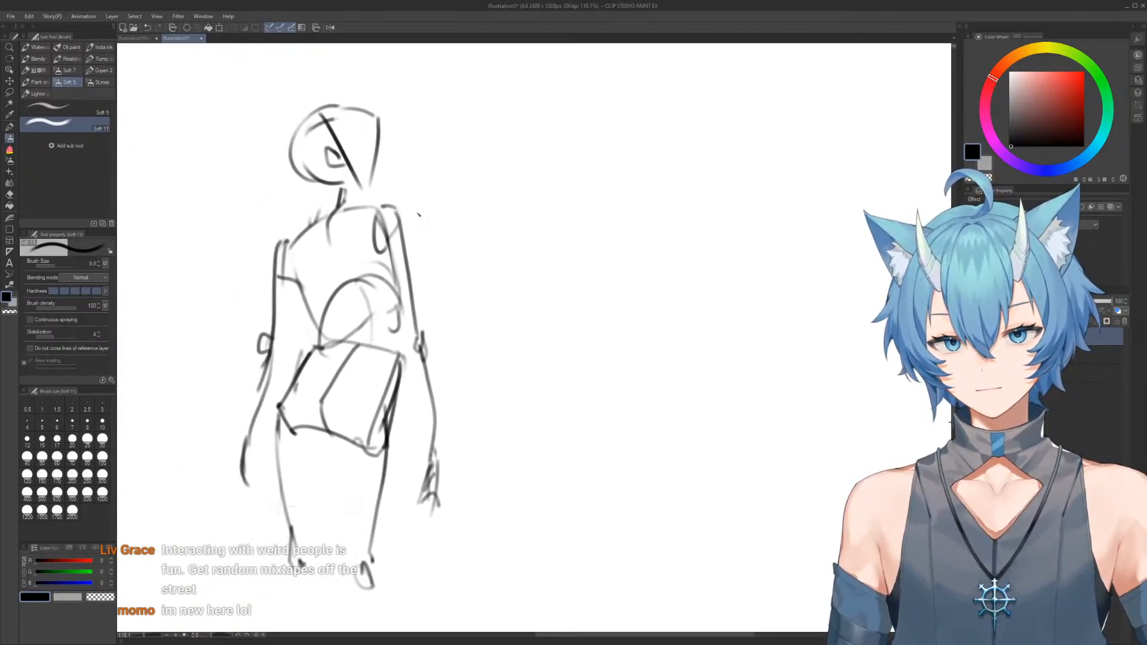
pyautogui.moveTo(395, 222)
pyautogui.mouseDown()
pyautogui.moveTo(417, 248)
pyautogui.moveTo(410, 226)
pyautogui.moveTo(435, 240)
pyautogui.moveTo(431, 271)
pyautogui.moveTo(427, 246)
pyautogui.mouseUp()
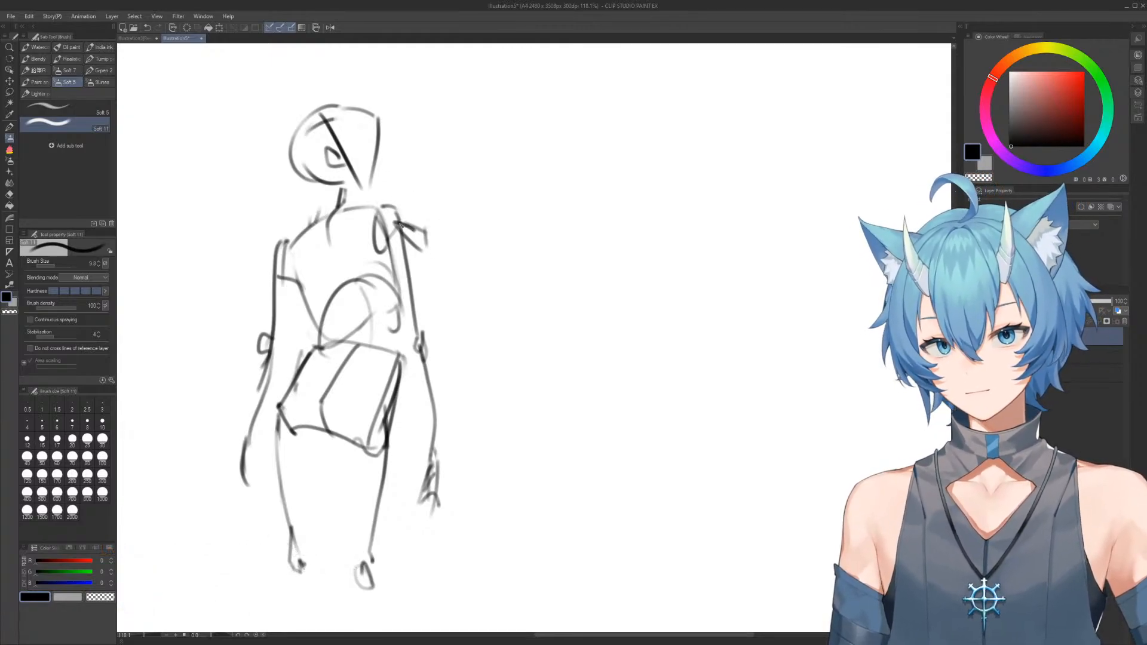
pyautogui.hotkey('ctrl', 'z')
pyautogui.hotkey('ctrl', 'z')
pyautogui.hotkey('ctrl', 'z')
pyautogui.hotkey('ctrl', 'z')
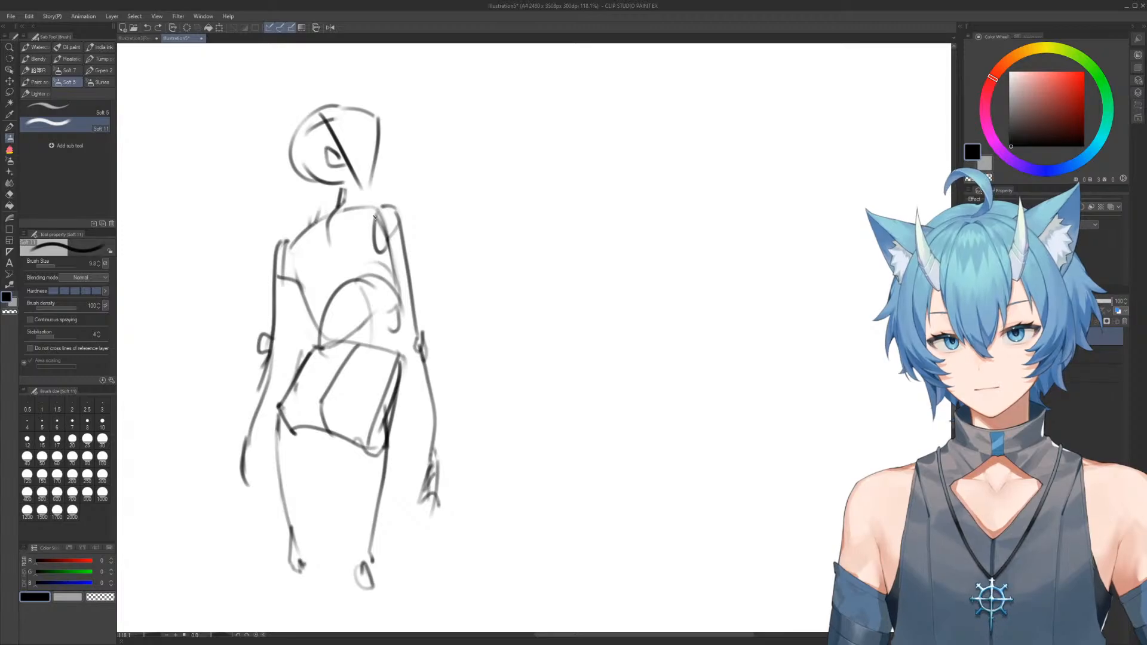
# Start a second figure with a bent arm resting on the first figure's shoulder, and draw its head with centre line and ear
pyautogui.moveTo(375, 216)
pyautogui.mouseDown()
pyautogui.moveTo(406, 234)
pyautogui.moveTo(380, 220)
pyautogui.moveTo(366, 227)
pyautogui.moveTo(380, 259)
pyautogui.moveTo(412, 255)
pyautogui.moveTo(398, 206)
pyautogui.moveTo(422, 223)
pyautogui.moveTo(411, 274)
pyautogui.moveTo(438, 251)
pyautogui.moveTo(498, 321)
pyautogui.moveTo(479, 235)
pyautogui.moveTo(489, 234)
pyautogui.moveTo(491, 210)
pyautogui.moveTo(539, 245)
pyautogui.moveTo(490, 174)
pyautogui.mouseUp()
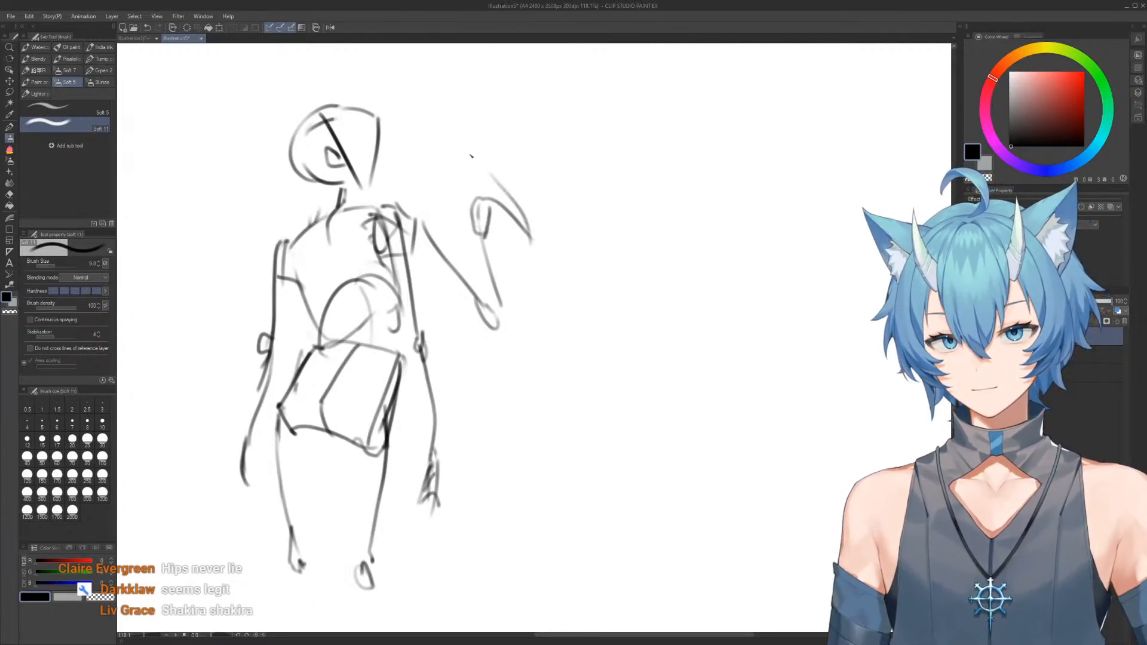
pyautogui.moveTo(458, 103)
pyautogui.mouseDown()
pyautogui.moveTo(528, 134)
pyautogui.moveTo(443, 114)
pyautogui.moveTo(512, 105)
pyautogui.moveTo(487, 163)
pyautogui.moveTo(443, 100)
pyautogui.moveTo(454, 149)
pyautogui.mouseUp()
pyautogui.press('e')
pyautogui.press('b')
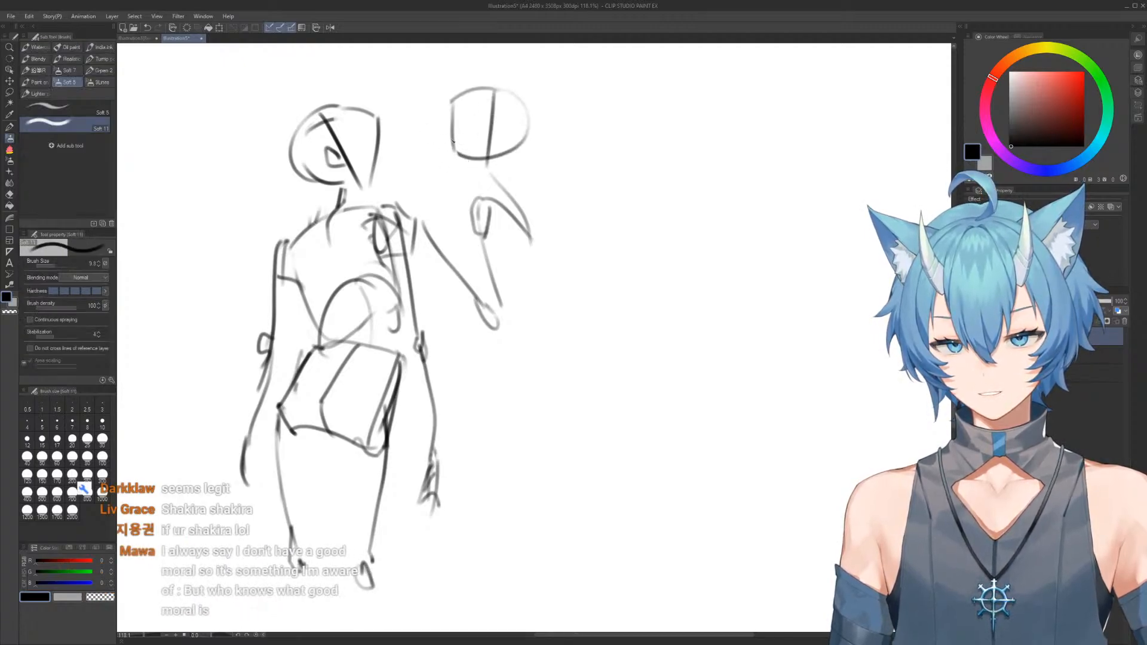
pyautogui.moveTo(446, 111); pyautogui.dragTo(458, 160)
pyautogui.moveTo(495, 124)
pyautogui.mouseDown()
pyautogui.moveTo(505, 135)
pyautogui.moveTo(483, 166)
pyautogui.mouseUp()
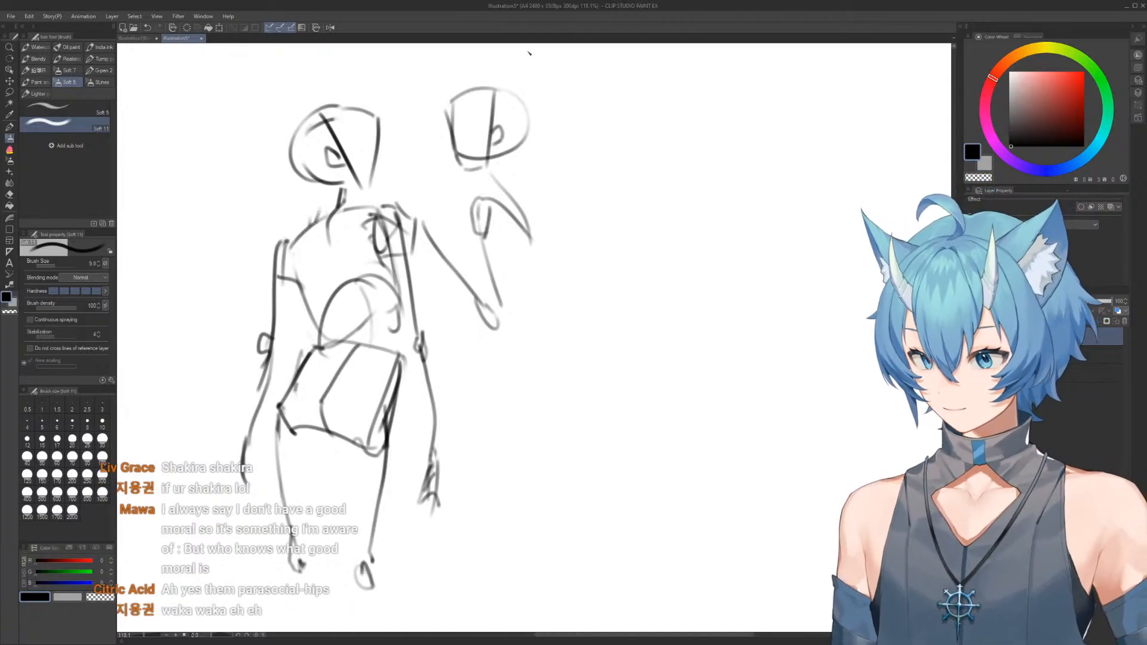
# Add the back edge of the second head and draw a curved line from its neck over the shoulder and down the side
pyautogui.moveTo(532, 117)
pyautogui.mouseDown()
pyautogui.moveTo(526, 161)
pyautogui.moveTo(555, 214)
pyautogui.mouseUp()
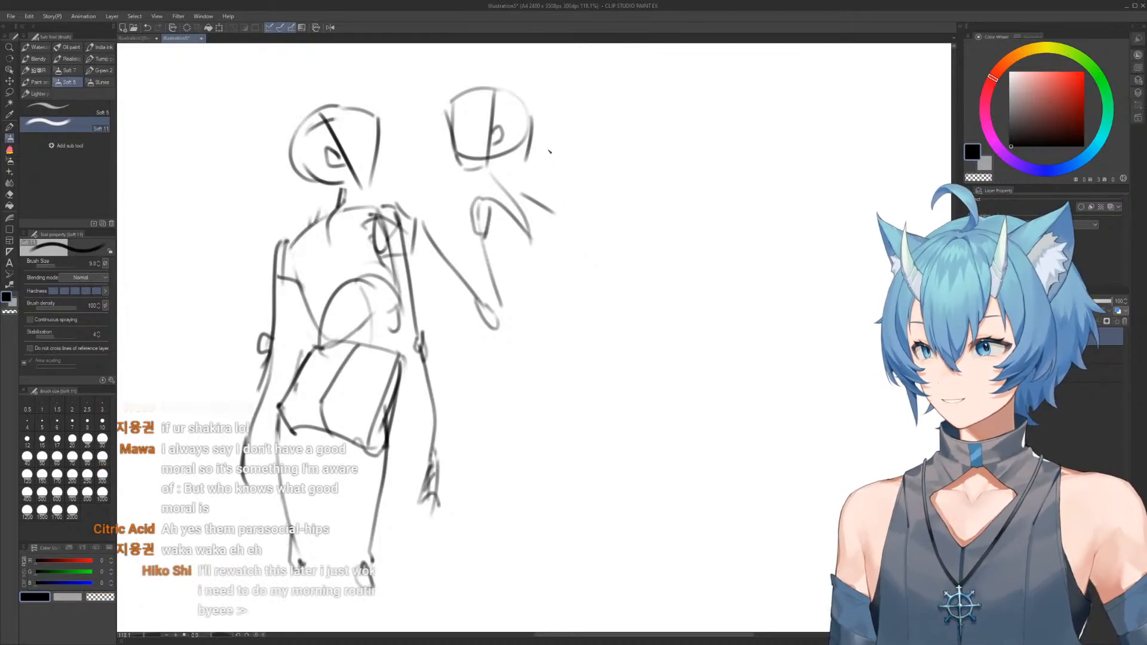
pyautogui.press('e')
pyautogui.hotkey('ctrl', 'z')
pyautogui.press('b')
pyautogui.moveTo(523, 186)
pyautogui.mouseDown()
pyautogui.moveTo(575, 255)
pyautogui.moveTo(572, 240)
pyautogui.moveTo(591, 329)
pyautogui.mouseUp()
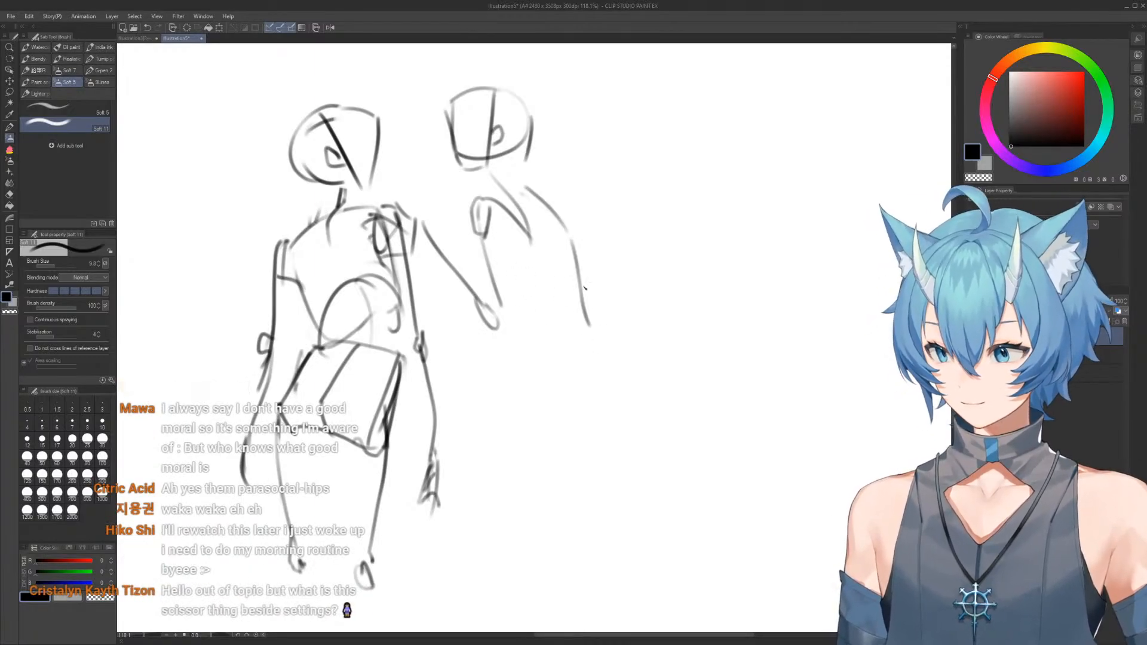
# Rework the torso's outer side down to the waist and add the arched lower edge of the ribcage
pyautogui.press('e')
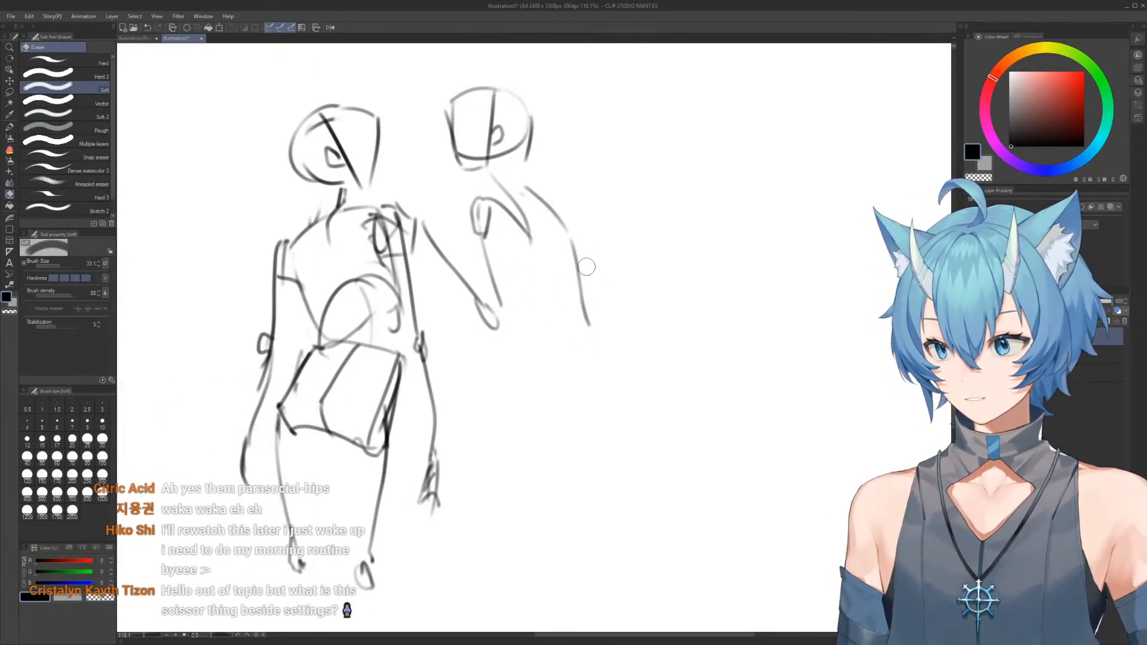
pyautogui.press('b')
pyautogui.moveTo(577, 242)
pyautogui.mouseDown()
pyautogui.moveTo(586, 351)
pyautogui.moveTo(656, 477)
pyautogui.mouseUp()
pyautogui.moveTo(479, 225); pyautogui.dragTo(481, 246)
pyautogui.moveTo(509, 331)
pyautogui.mouseDown()
pyautogui.moveTo(600, 363)
pyautogui.moveTo(641, 430)
pyautogui.moveTo(642, 482)
pyautogui.mouseUp()
pyautogui.press('e')
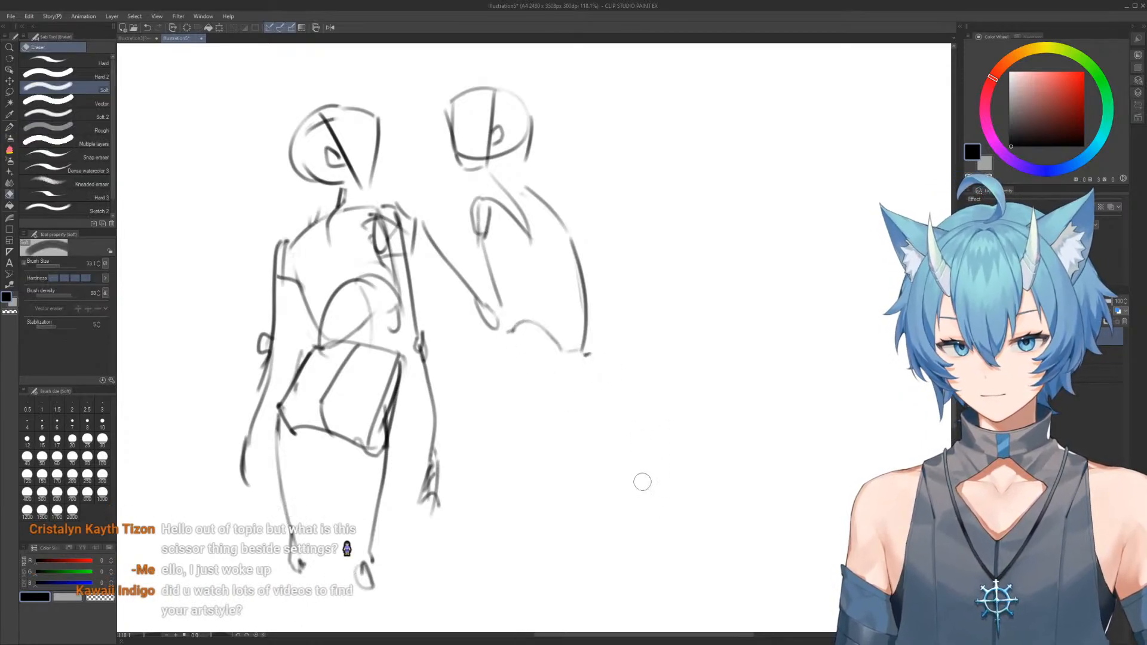
# Draw the second figure's other arm with shoulder joint, outward-bent elbow and a hand resting at the waist
pyautogui.press('b')
pyautogui.moveTo(550, 290); pyautogui.dragTo(628, 279)
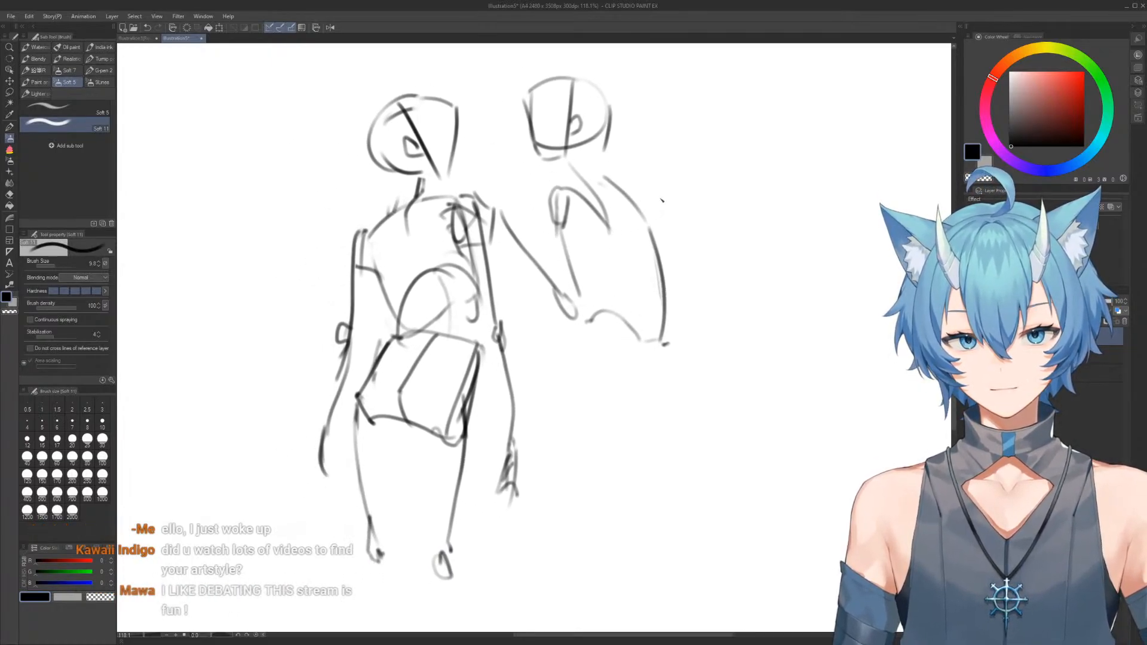
pyautogui.moveTo(649, 193)
pyautogui.mouseDown()
pyautogui.moveTo(604, 180)
pyautogui.moveTo(665, 194)
pyautogui.mouseUp()
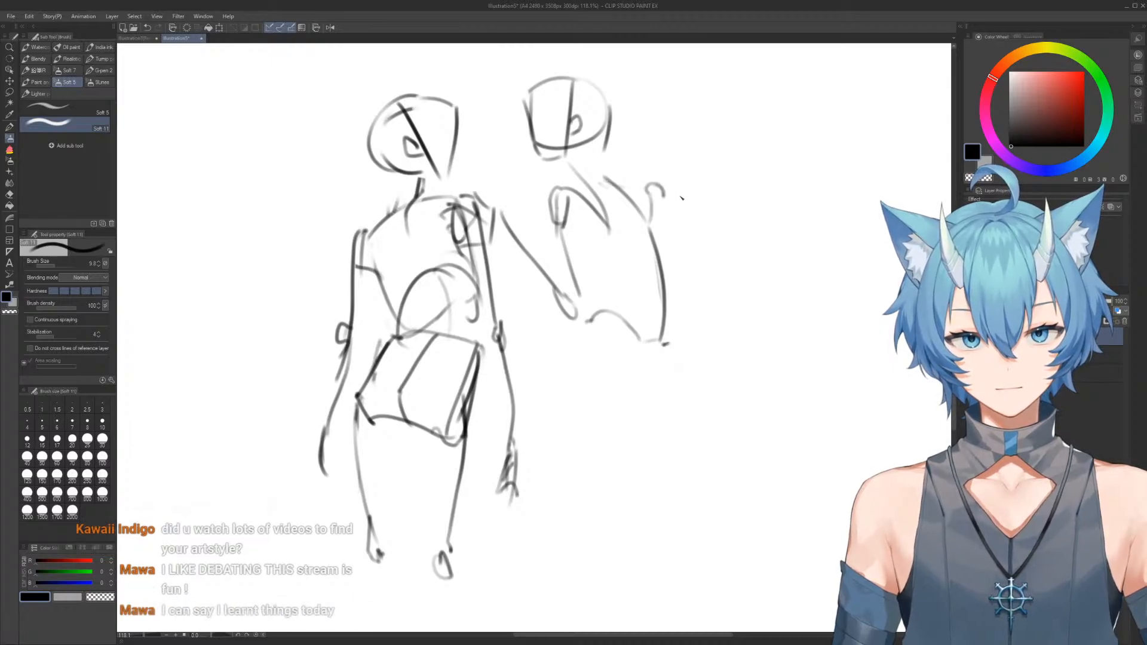
pyautogui.moveTo(664, 192)
pyautogui.mouseDown()
pyautogui.moveTo(753, 257)
pyautogui.moveTo(702, 282)
pyautogui.moveTo(681, 310)
pyautogui.moveTo(695, 329)
pyautogui.mouseUp()
pyautogui.moveTo(684, 299)
pyautogui.mouseDown()
pyautogui.moveTo(672, 338)
pyautogui.moveTo(690, 328)
pyautogui.moveTo(669, 332)
pyautogui.mouseUp()
pyautogui.press('e')
pyautogui.press('b')
pyautogui.moveTo(668, 332)
pyautogui.mouseDown()
pyautogui.moveTo(696, 310)
pyautogui.moveTo(686, 353)
pyautogui.moveTo(679, 327)
pyautogui.moveTo(693, 308)
pyautogui.moveTo(656, 265)
pyautogui.mouseUp()
# Rough in the hips and upper thighs below the second torso with curved lines, and erase them
pyautogui.scroll(-1, 693, 320)
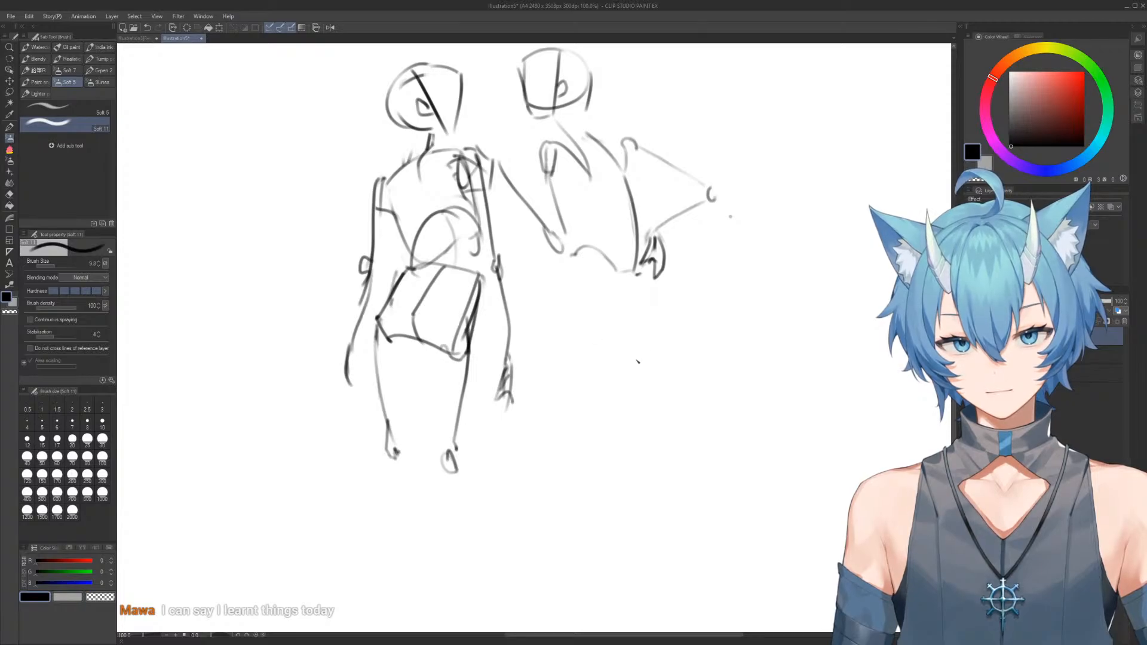
pyautogui.moveTo(585, 284); pyautogui.dragTo(596, 322)
pyautogui.moveTo(599, 363)
pyautogui.mouseDown()
pyautogui.moveTo(590, 354)
pyautogui.moveTo(651, 306)
pyautogui.moveTo(673, 315)
pyautogui.moveTo(692, 363)
pyautogui.mouseUp()
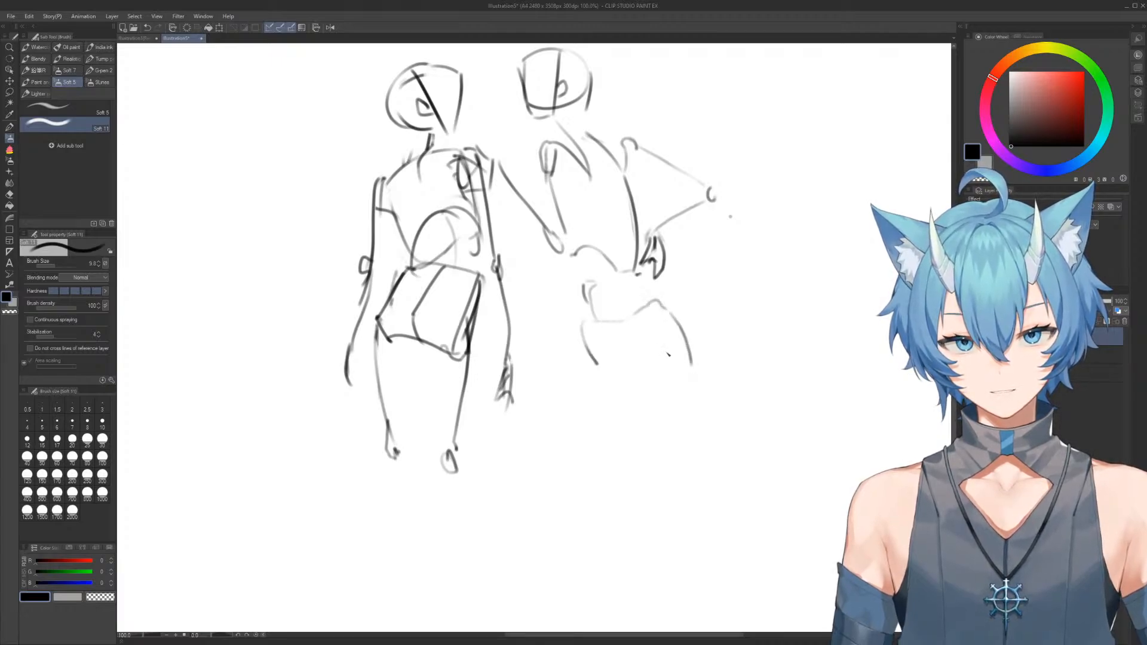
pyautogui.moveTo(583, 323)
pyautogui.mouseDown()
pyautogui.moveTo(592, 355)
pyautogui.moveTo(630, 393)
pyautogui.mouseUp()
pyautogui.press('e')
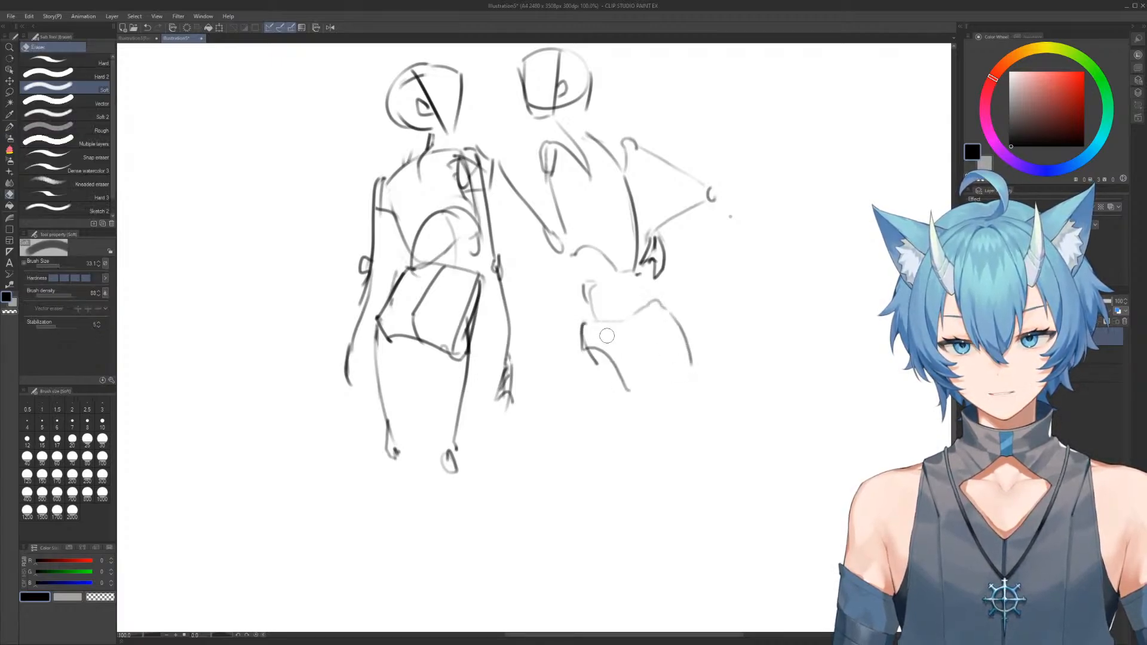
pyautogui.moveTo(620, 346)
pyautogui.mouseDown()
pyautogui.moveTo(620, 379)
pyautogui.moveTo(604, 374)
pyautogui.moveTo(584, 328)
pyautogui.moveTo(624, 396)
pyautogui.mouseUp()
pyautogui.moveTo(678, 304)
pyautogui.mouseDown()
pyautogui.moveTo(687, 281)
pyautogui.moveTo(687, 320)
pyautogui.moveTo(616, 308)
pyautogui.mouseUp()
# Redraw the second figure's pelvis with two side edges, a slanted top edge and an inner curve
pyautogui.moveTo(581, 330); pyautogui.dragTo(593, 381)
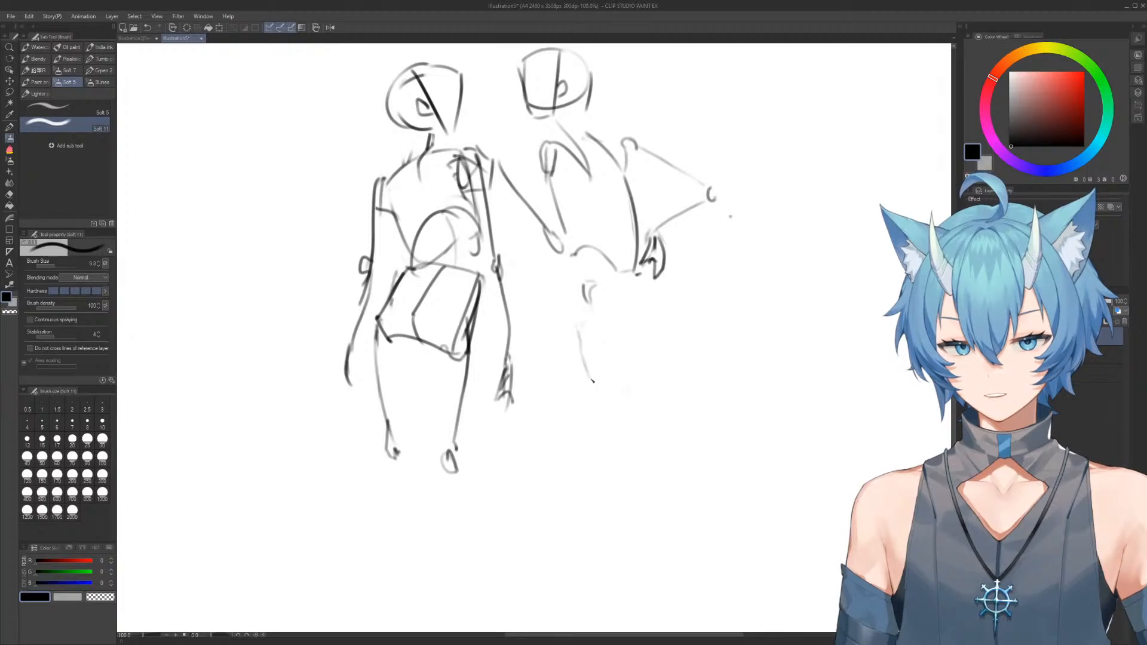
pyautogui.moveTo(582, 318)
pyautogui.mouseDown()
pyautogui.moveTo(674, 294)
pyautogui.moveTo(678, 312)
pyautogui.moveTo(589, 378)
pyautogui.moveTo(602, 359)
pyautogui.moveTo(644, 346)
pyautogui.mouseUp()
pyautogui.press('e')
pyautogui.moveTo(672, 304)
pyautogui.mouseDown()
pyautogui.moveTo(679, 341)
pyautogui.moveTo(634, 303)
pyautogui.moveTo(620, 305)
pyautogui.moveTo(649, 299)
pyautogui.mouseUp()
pyautogui.press('b')
pyautogui.press('e')
pyautogui.press('b')
pyautogui.moveTo(649, 299)
pyautogui.mouseDown()
pyautogui.moveTo(658, 323)
pyautogui.moveTo(612, 308)
pyautogui.moveTo(650, 360)
pyautogui.moveTo(651, 347)
pyautogui.mouseUp()
pyautogui.moveTo(582, 327); pyautogui.dragTo(644, 460)
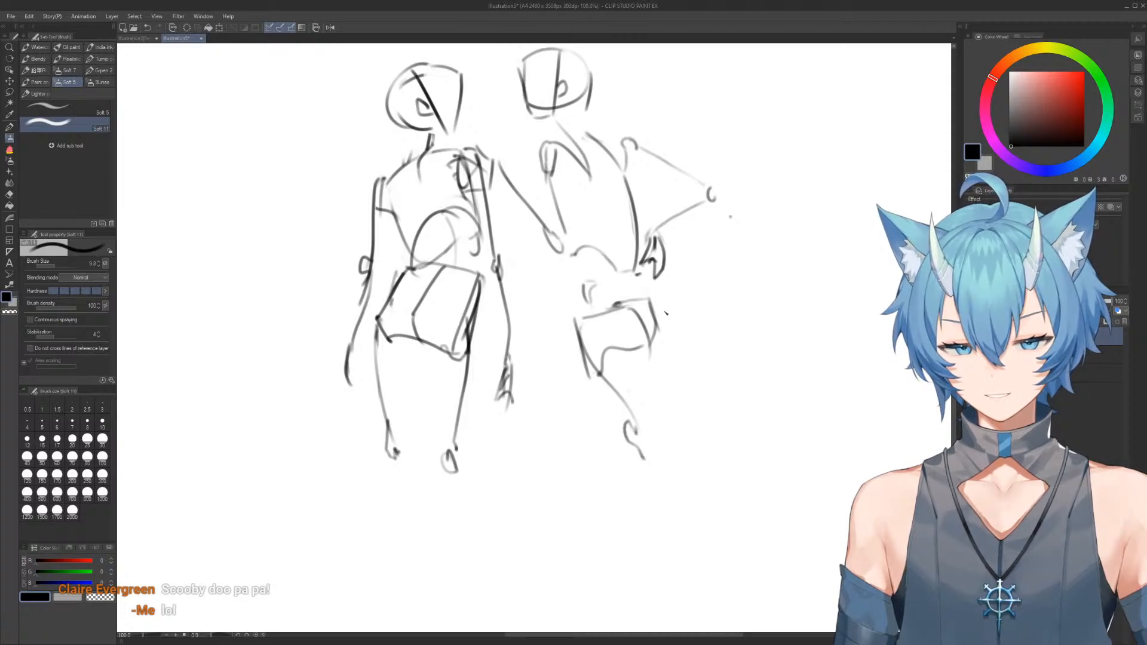
pyautogui.hotkey('ctrl', 'z')
pyautogui.hotkey('ctrl', 'z')
# Round the outer hip contour and draw a straight thigh line down to a small knee mark
pyautogui.moveTo(651, 305)
pyautogui.mouseDown()
pyautogui.moveTo(646, 387)
pyautogui.moveTo(617, 387)
pyautogui.mouseUp()
pyautogui.press('e')
pyautogui.press('b')
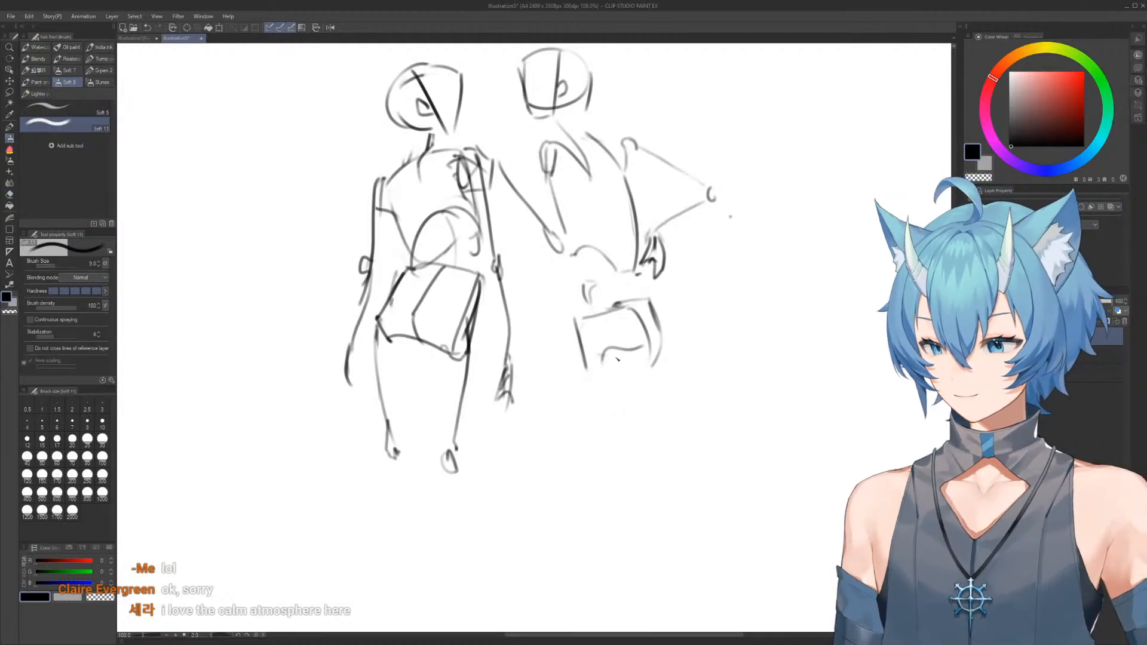
pyautogui.moveTo(599, 319)
pyautogui.mouseDown()
pyautogui.moveTo(571, 450)
pyautogui.moveTo(558, 460)
pyautogui.moveTo(569, 457)
pyautogui.mouseUp()
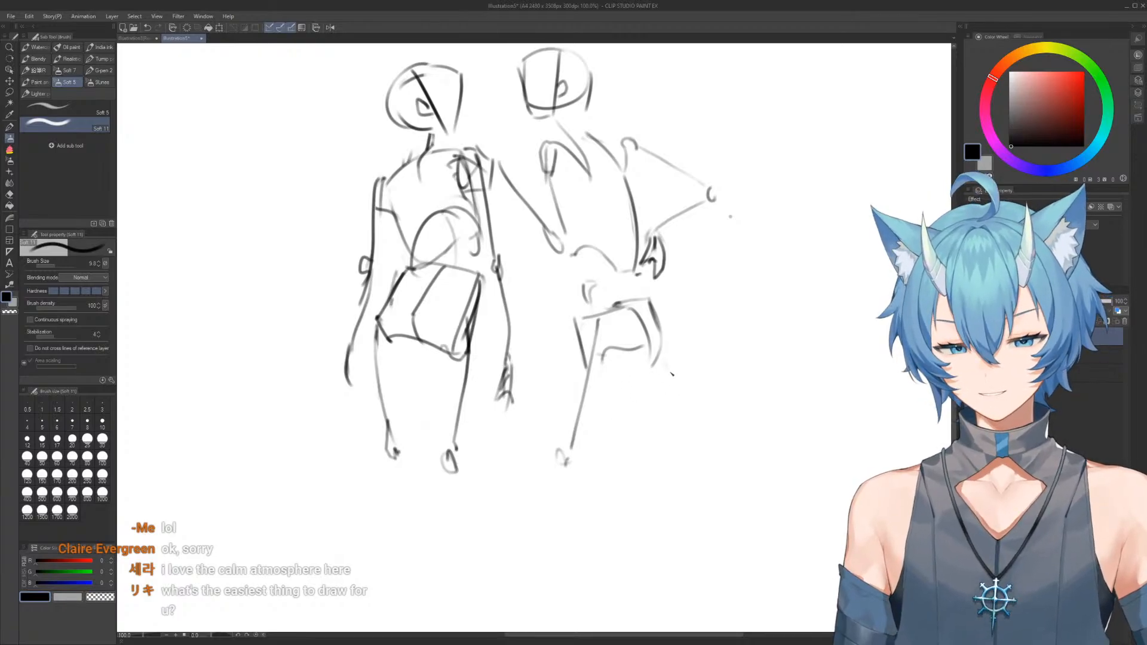
pyautogui.moveTo(662, 355)
pyautogui.mouseDown()
pyautogui.moveTo(696, 435)
pyautogui.moveTo(722, 455)
pyautogui.moveTo(702, 456)
pyautogui.mouseUp()
pyautogui.scroll(-6, 644, 215)
pyautogui.scroll(3, 644, 157)
pyautogui.hotkey('ctrl', 'z')
pyautogui.hotkey('ctrl', 'z')
pyautogui.hotkey('ctrl', 'z')
# Erase the second figure's near shoulder joint, redraw it with a sloped shoulder line, and add a line inside the far torso edge
pyautogui.moveTo(684, 335); pyautogui.dragTo(647, 276)
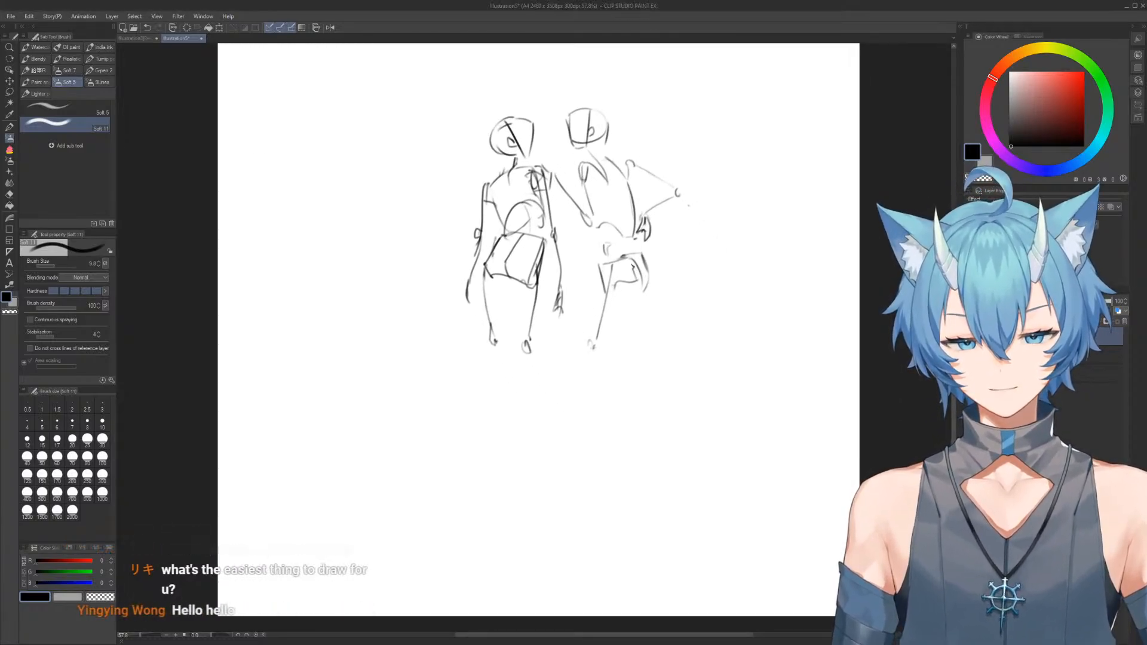
pyautogui.scroll(3, 578, 269)
pyautogui.press('e')
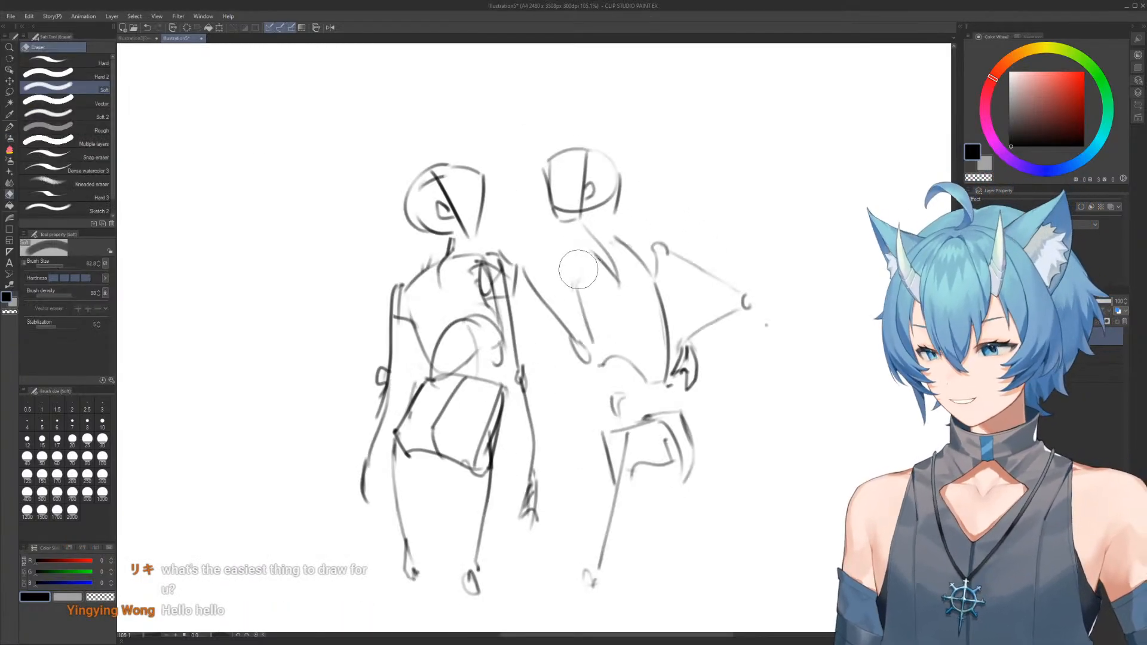
pyautogui.press('b')
pyautogui.moveTo(591, 252)
pyautogui.mouseDown()
pyautogui.moveTo(554, 272)
pyautogui.moveTo(569, 263)
pyautogui.moveTo(566, 282)
pyautogui.moveTo(614, 232)
pyautogui.moveTo(640, 235)
pyautogui.moveTo(626, 228)
pyautogui.moveTo(695, 272)
pyautogui.moveTo(614, 236)
pyautogui.moveTo(660, 257)
pyautogui.mouseUp()
pyautogui.press('e')
pyautogui.press('b')
pyautogui.hotkey('ctrl', 'z')
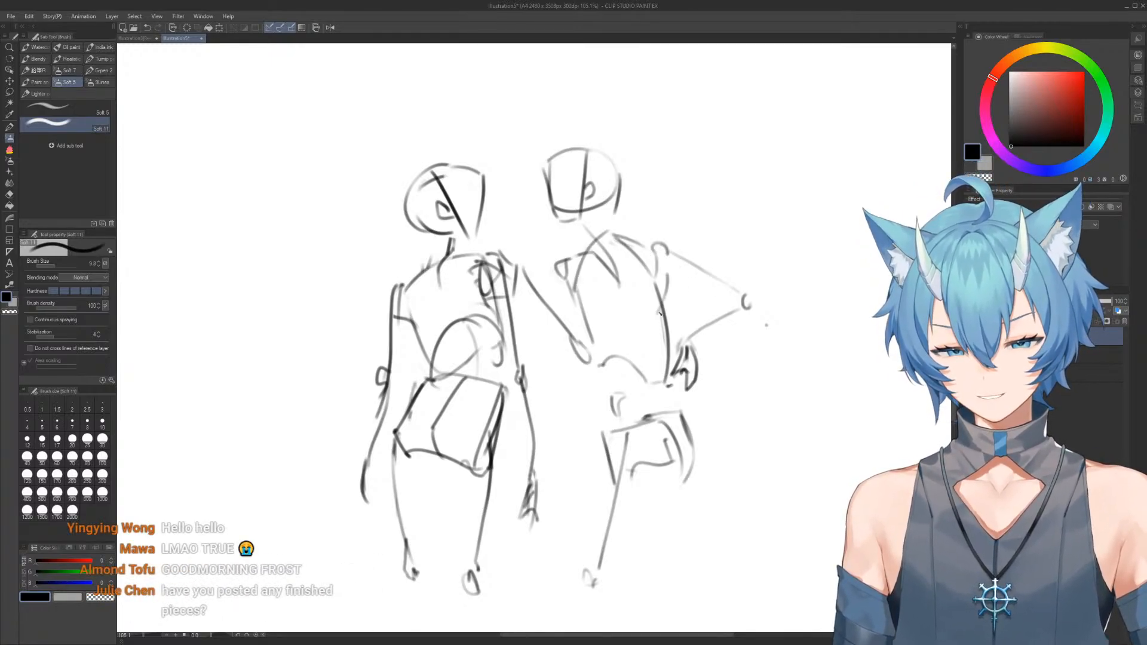
pyautogui.moveTo(671, 276); pyautogui.dragTo(668, 338)
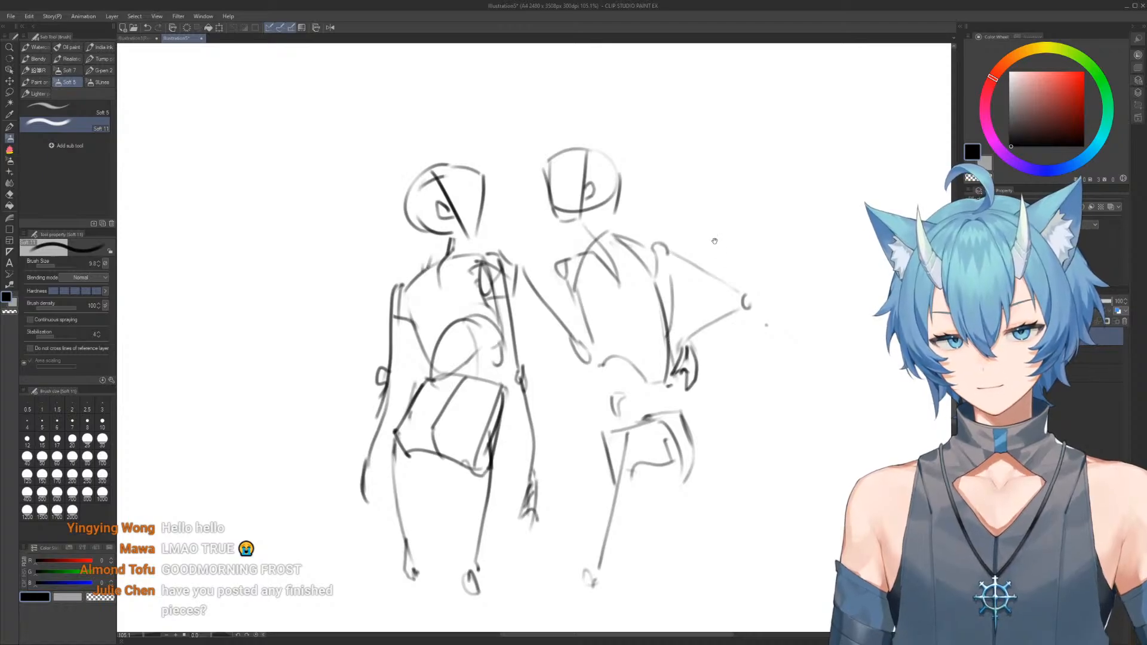
pyautogui.scroll(-6, 692, 204)
pyautogui.moveTo(692, 204); pyautogui.dragTo(715, 359)
pyautogui.moveTo(602, 219); pyautogui.dragTo(723, 398)
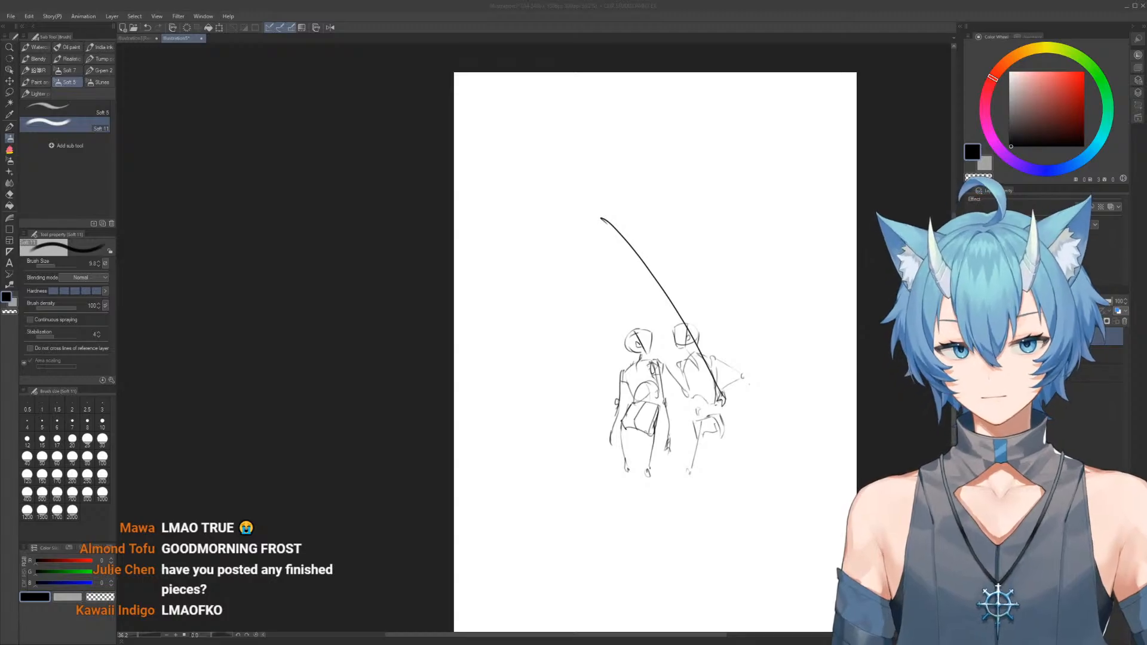
pyautogui.hotkey('ctrl', 'z')
pyautogui.moveTo(739, 394)
pyautogui.mouseDown()
pyautogui.moveTo(614, 220)
pyautogui.moveTo(614, 173)
pyautogui.moveTo(613, 246)
pyautogui.moveTo(533, 358)
pyautogui.mouseUp()
# Erase the second figure's thigh and outer hip lines and rebuild the pelvis as a larger box with a bottom edge
pyautogui.scroll(3, 604, 192)
pyautogui.scroll(1, 588, 271)
pyautogui.press('e')
pyautogui.press('b')
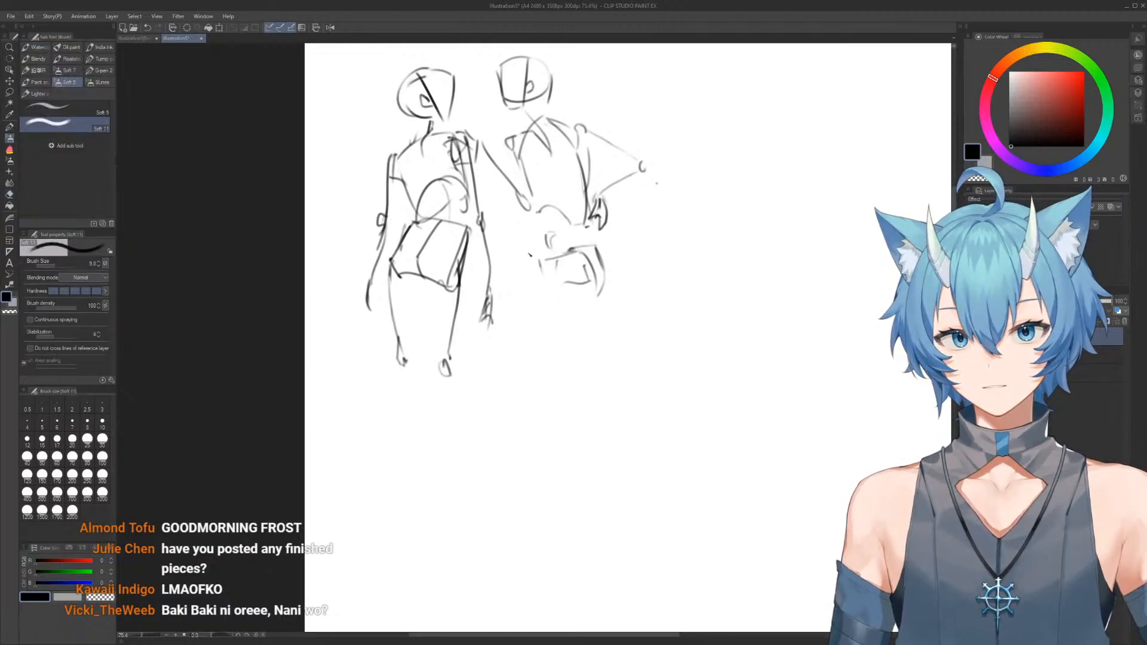
pyautogui.moveTo(534, 254)
pyautogui.mouseDown()
pyautogui.moveTo(526, 294)
pyautogui.moveTo(538, 304)
pyautogui.moveTo(550, 252)
pyautogui.moveTo(591, 248)
pyautogui.moveTo(608, 292)
pyautogui.mouseUp()
pyautogui.press('e')
pyautogui.press('b')
pyautogui.moveTo(597, 248); pyautogui.dragTo(601, 298)
pyautogui.moveTo(530, 304); pyautogui.dragTo(567, 310)
pyautogui.moveTo(580, 263)
pyautogui.mouseDown()
pyautogui.moveTo(565, 311)
pyautogui.moveTo(603, 297)
pyautogui.mouseUp()
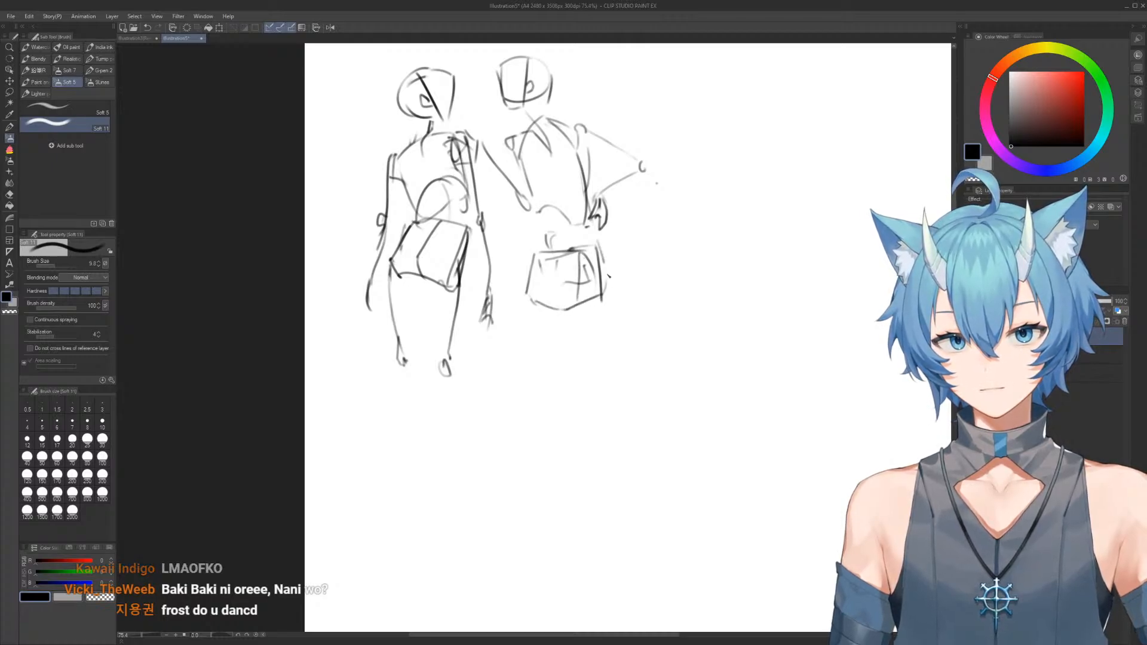
# Erase the pelvis box's rough side and bottom lines and redraw them with cleaner sides and an arched lower edge
pyautogui.press('e')
pyautogui.moveTo(526, 260)
pyautogui.mouseDown()
pyautogui.moveTo(524, 296)
pyautogui.moveTo(544, 333)
pyautogui.moveTo(563, 328)
pyautogui.moveTo(541, 312)
pyautogui.moveTo(584, 312)
pyautogui.moveTo(616, 293)
pyautogui.moveTo(604, 284)
pyautogui.moveTo(585, 293)
pyautogui.moveTo(543, 258)
pyautogui.moveTo(530, 303)
pyautogui.moveTo(580, 318)
pyautogui.mouseUp()
pyautogui.press('b')
pyautogui.moveTo(599, 248)
pyautogui.mouseDown()
pyautogui.moveTo(602, 310)
pyautogui.moveTo(586, 312)
pyautogui.mouseUp()
pyautogui.scroll(2, 617, 168)
pyautogui.moveTo(617, 165)
pyautogui.mouseDown()
pyautogui.moveTo(571, 314)
pyautogui.moveTo(582, 326)
pyautogui.mouseUp()
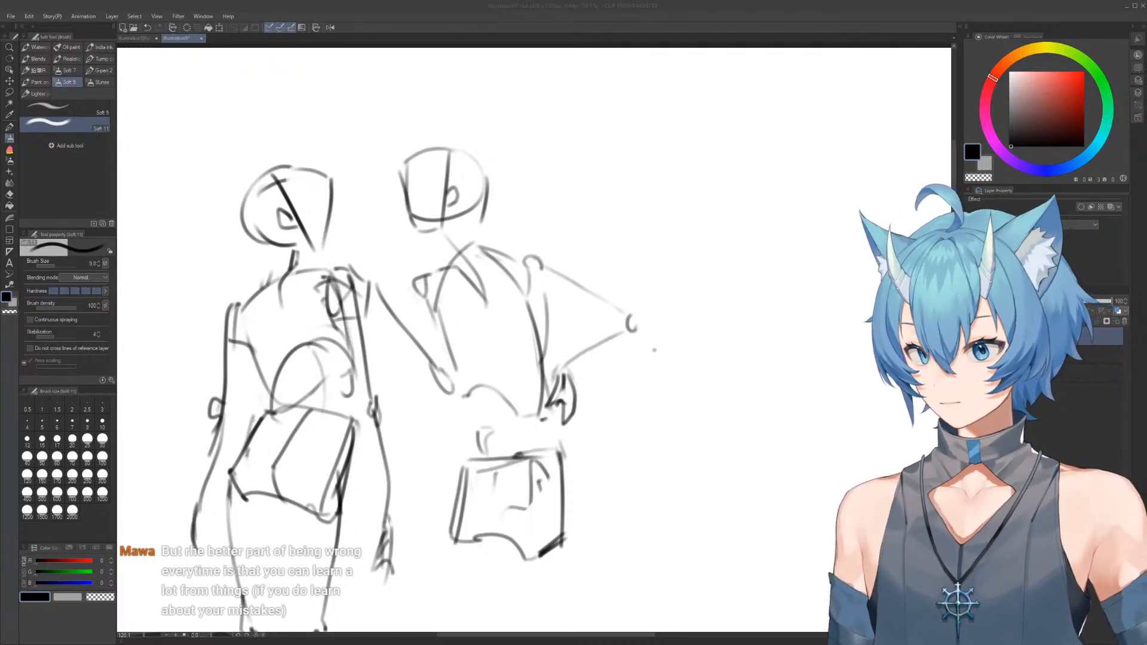
pyautogui.moveTo(683, 312); pyautogui.dragTo(584, 222)
pyautogui.hotkey('alt', 'Tab')
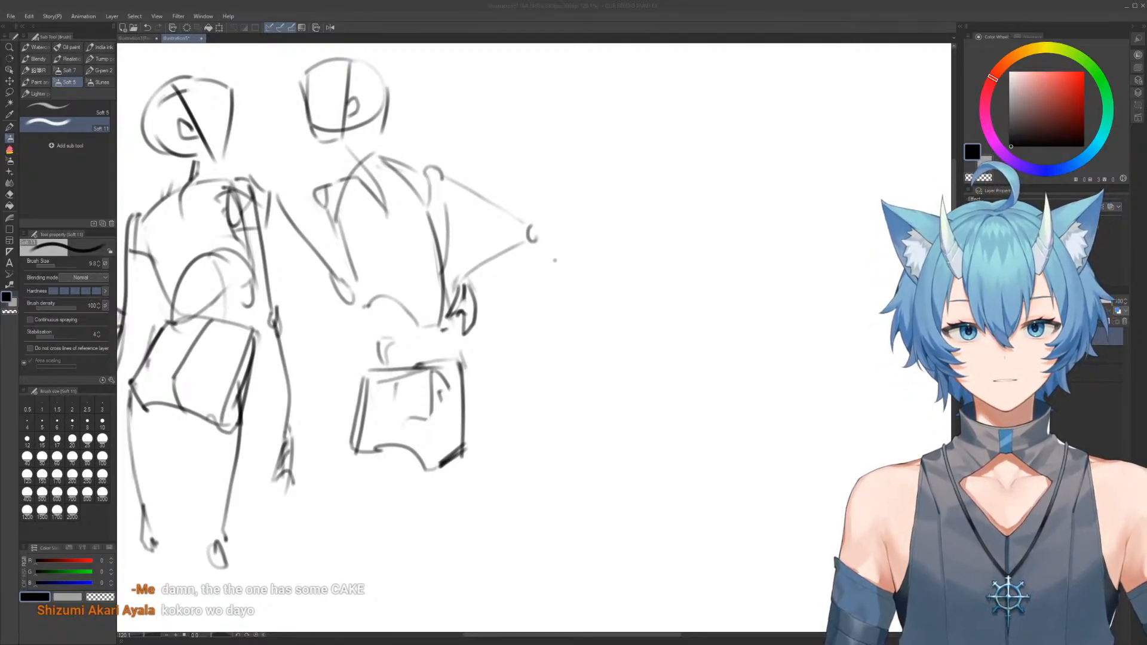
pyautogui.moveTo(529, 154); pyautogui.dragTo(526, 147)
# Outline a long tapered form with a curved top and a narrow rounded lower end in the blank area beside the figures
pyautogui.moveTo(527, 408); pyautogui.dragTo(420, 399)
pyautogui.moveTo(486, 443); pyautogui.dragTo(377, 428)
pyautogui.moveTo(457, 438)
pyautogui.mouseDown()
pyautogui.moveTo(404, 415)
pyautogui.moveTo(403, 393)
pyautogui.moveTo(436, 407)
pyautogui.moveTo(484, 356)
pyautogui.moveTo(620, 361)
pyautogui.moveTo(633, 390)
pyautogui.moveTo(543, 423)
pyautogui.moveTo(461, 402)
pyautogui.moveTo(355, 326)
pyautogui.mouseUp()
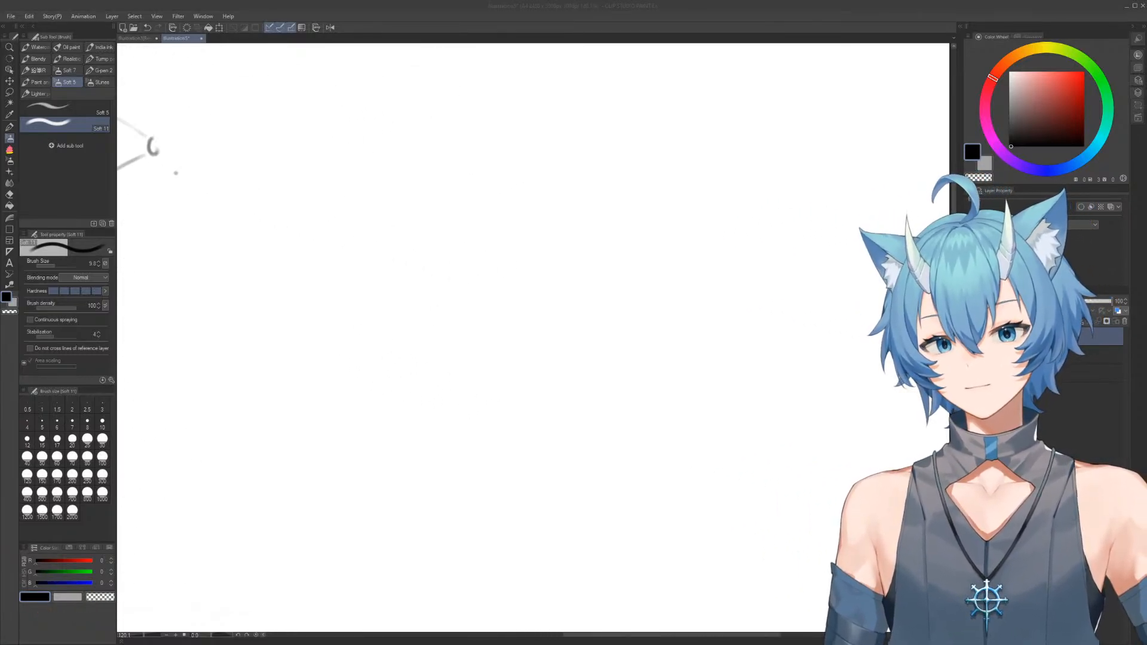
pyautogui.moveTo(506, 253)
pyautogui.mouseDown()
pyautogui.moveTo(516, 338)
pyautogui.moveTo(557, 423)
pyautogui.mouseUp()
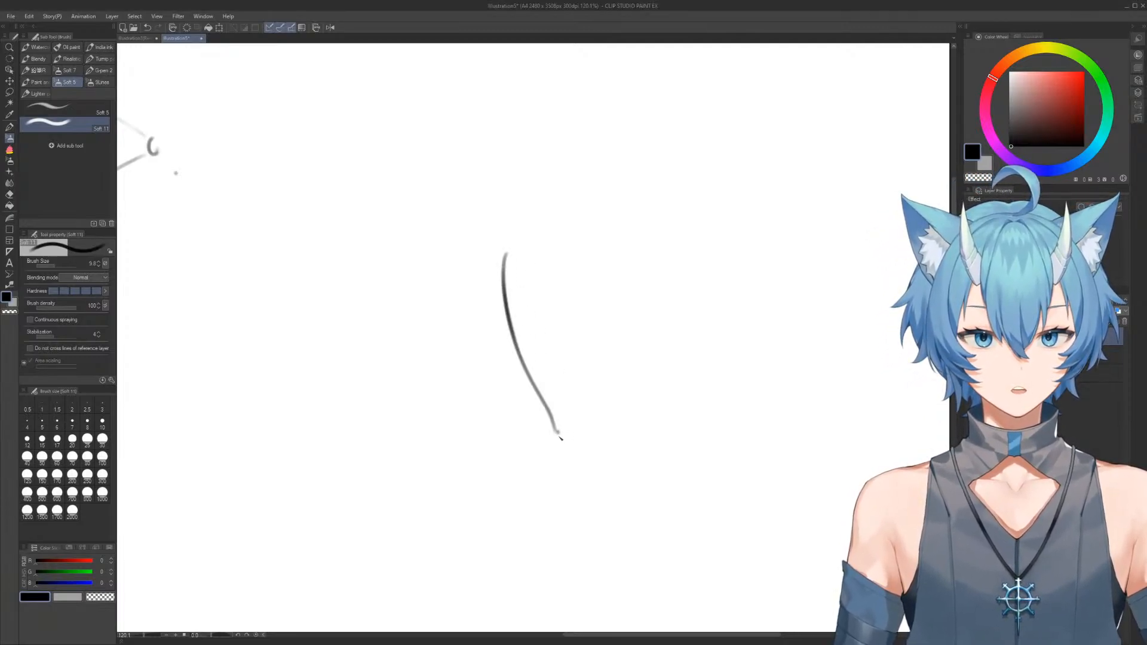
pyautogui.moveTo(563, 440)
pyautogui.mouseDown()
pyautogui.moveTo(597, 469)
pyautogui.moveTo(608, 457)
pyautogui.mouseUp()
pyautogui.moveTo(576, 246); pyautogui.dragTo(610, 439)
pyautogui.moveTo(505, 255)
pyautogui.mouseDown()
pyautogui.moveTo(550, 238)
pyautogui.moveTo(586, 245)
pyautogui.moveTo(601, 329)
pyautogui.mouseUp()
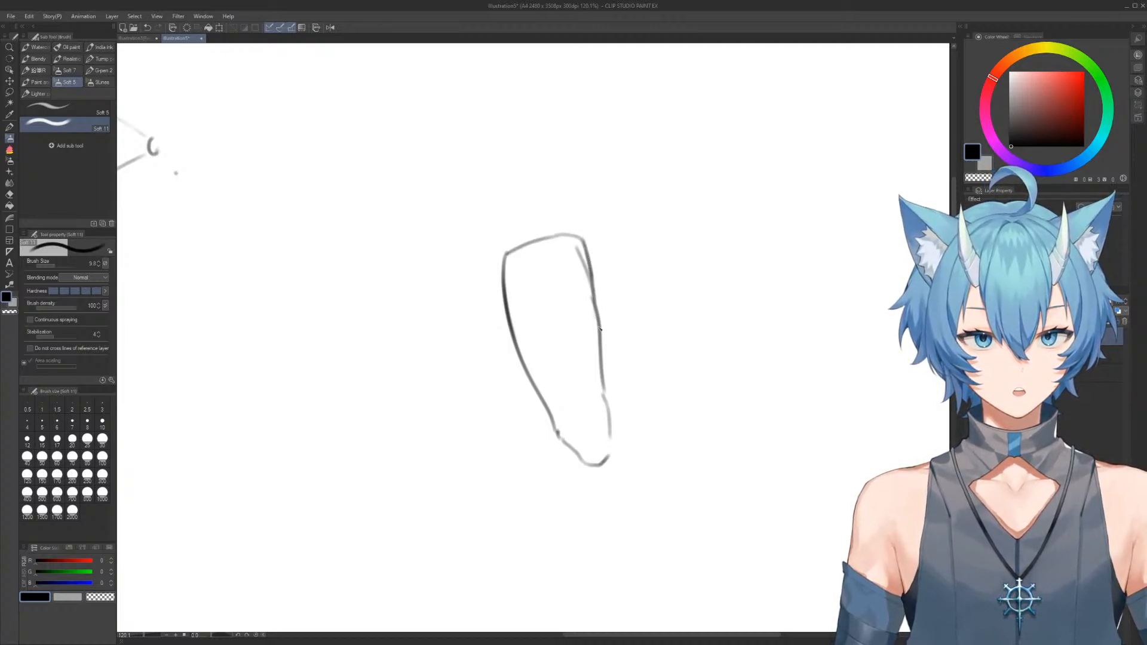
# Clean up the straighter long edge and the tip of the tapered form with alternating erasing and brush strokes
pyautogui.press('c')
pyautogui.moveTo(588, 288)
pyautogui.mouseDown()
pyautogui.moveTo(594, 325)
pyautogui.moveTo(588, 288)
pyautogui.moveTo(599, 391)
pyautogui.mouseUp()
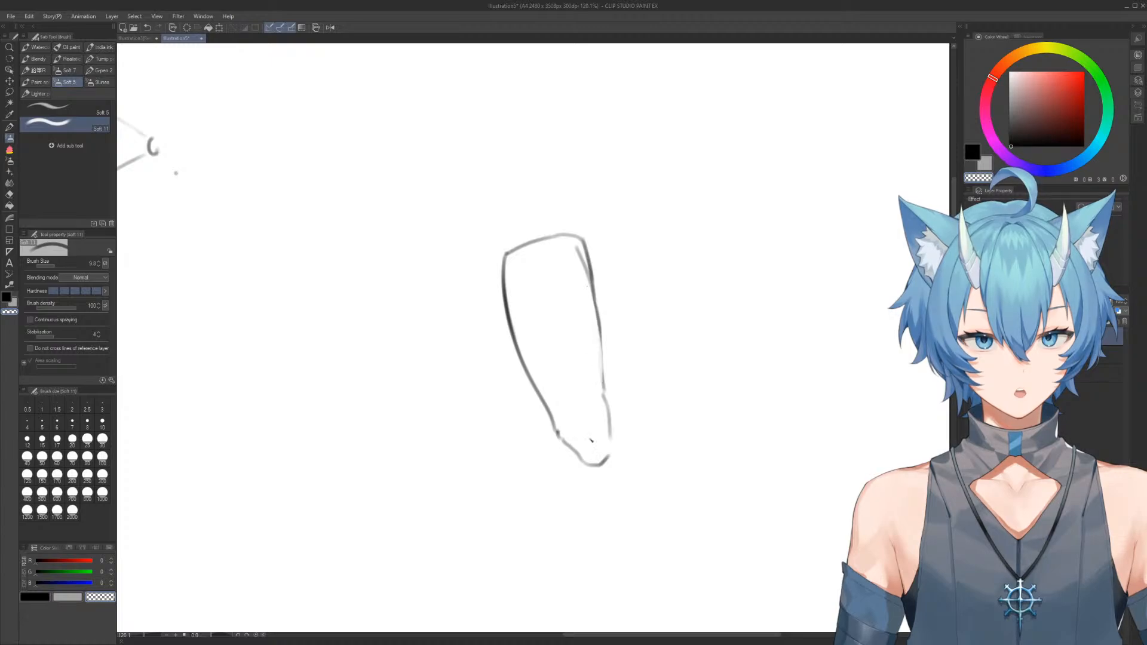
pyautogui.press('c')
pyautogui.moveTo(599, 328); pyautogui.dragTo(613, 447)
pyautogui.press('e')
pyautogui.moveTo(601, 396); pyautogui.dragTo(604, 430)
pyautogui.press('b')
pyautogui.moveTo(603, 364)
pyautogui.mouseDown()
pyautogui.moveTo(609, 449)
pyautogui.moveTo(592, 467)
pyautogui.mouseUp()
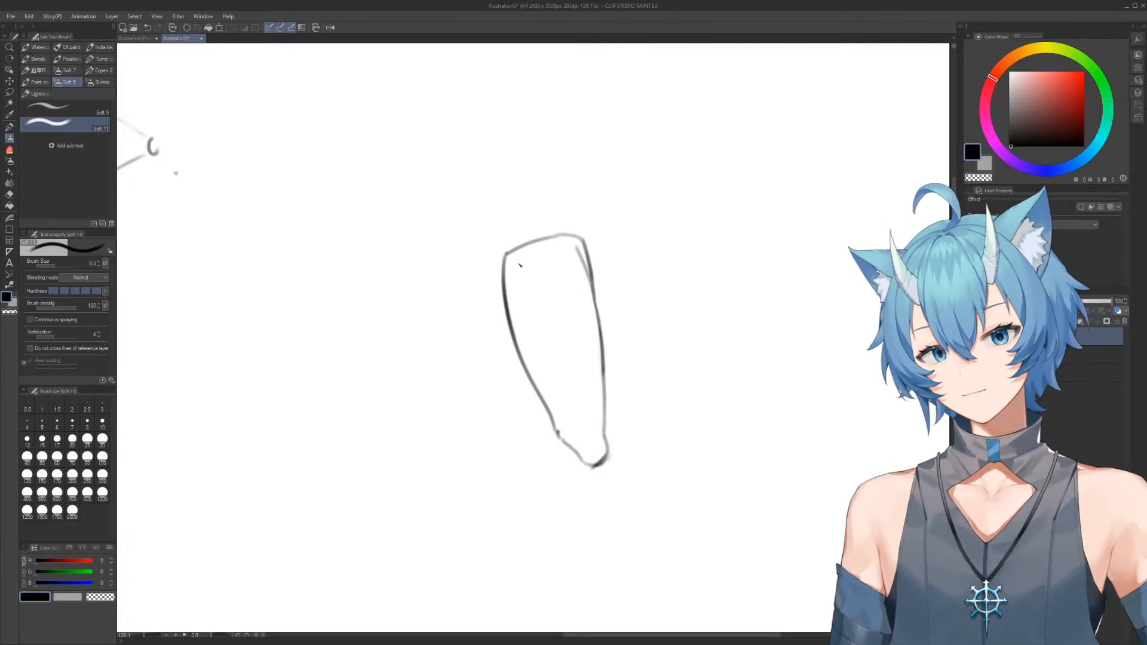
# Choose a pale cream colour and fill the tapered form with the lasso fill tool
pyautogui.press('g')
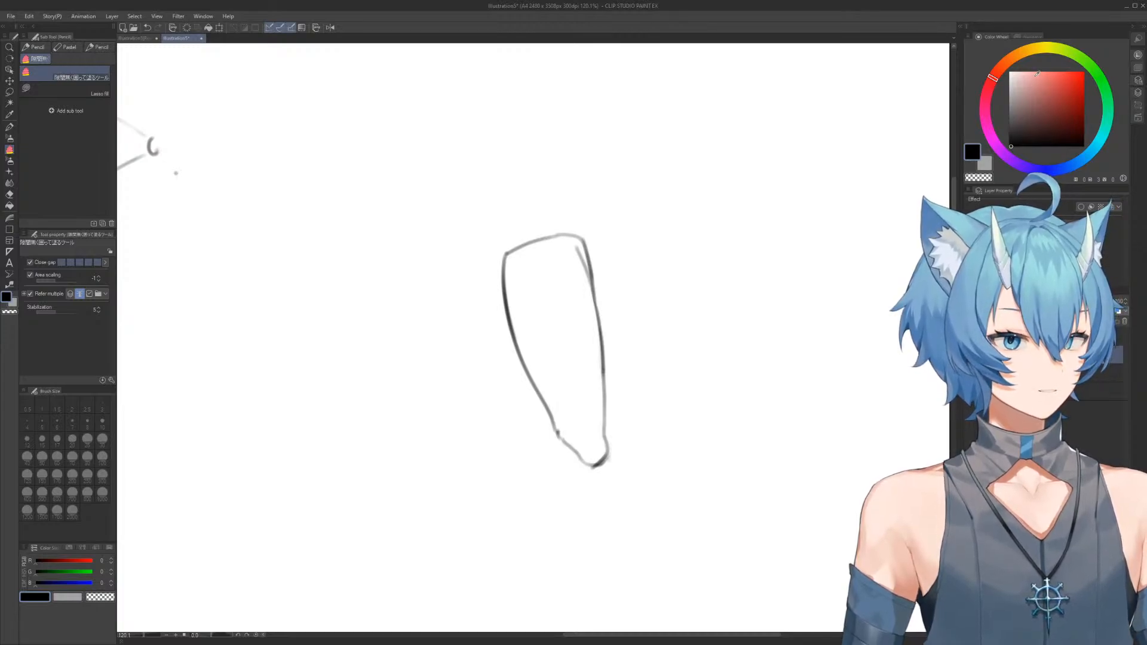
pyautogui.click(1021, 53)
pyautogui.click(1023, 74)
pyautogui.moveTo(462, 216)
pyautogui.mouseDown()
pyautogui.moveTo(510, 185)
pyautogui.moveTo(464, 239)
pyautogui.mouseUp()
pyautogui.moveTo(600, 274); pyautogui.dragTo(582, 251)
pyautogui.scroll(3, 594, 290)
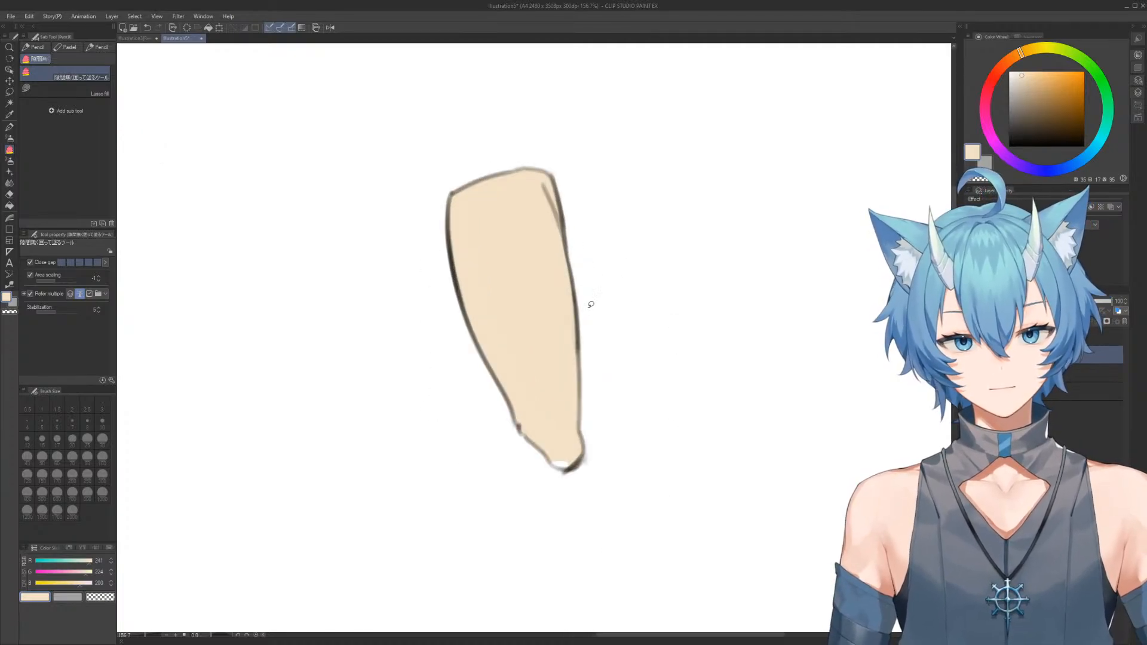
# Patch the unfilled gap at the tapered form's tip and along its straighter edge with the same cream
pyautogui.press('b')
pyautogui.moveTo(567, 465)
pyautogui.mouseDown()
pyautogui.moveTo(530, 453)
pyautogui.moveTo(580, 495)
pyautogui.moveTo(568, 487)
pyautogui.mouseUp()
pyautogui.press('p')
pyautogui.press('b')
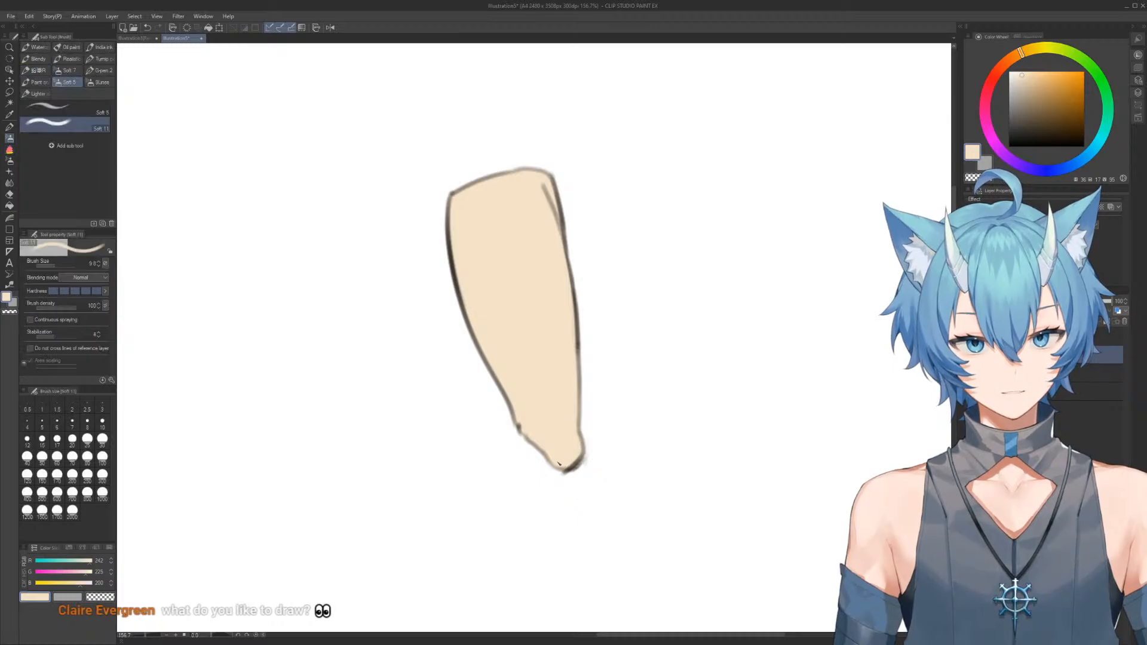
pyautogui.press('p')
pyautogui.moveTo(582, 297); pyautogui.dragTo(579, 361)
# Choose a pale pink and fill a narrow shading wedge along the upper part of the tapered form's straighter edge
pyautogui.scroll(-3, 576, 368)
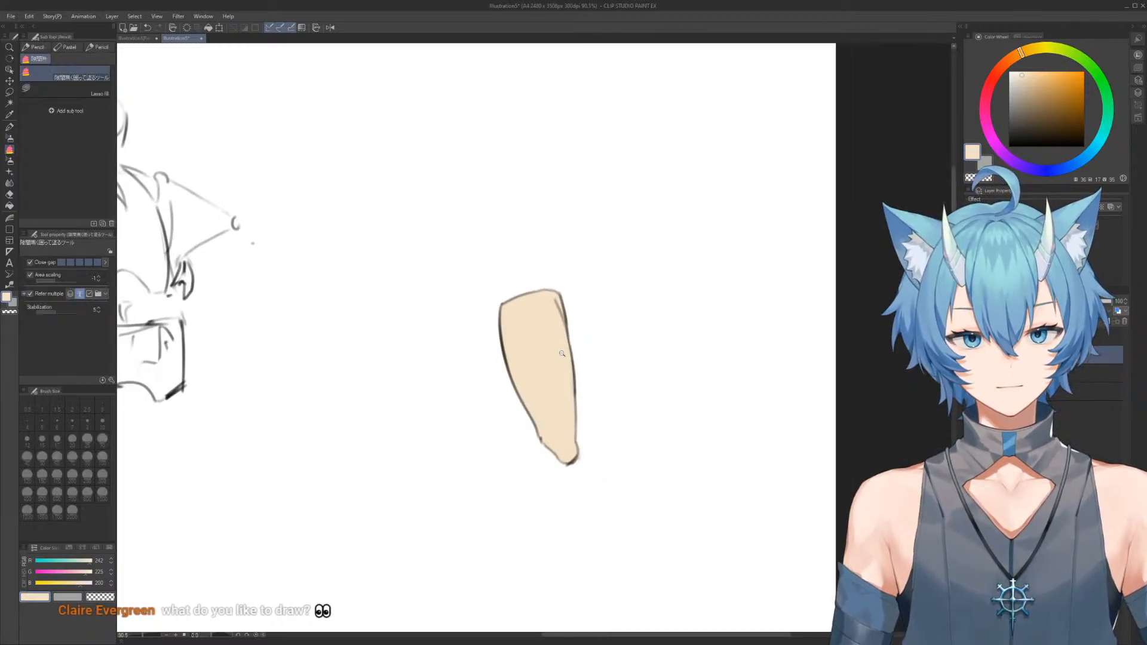
pyautogui.scroll(2, 558, 352)
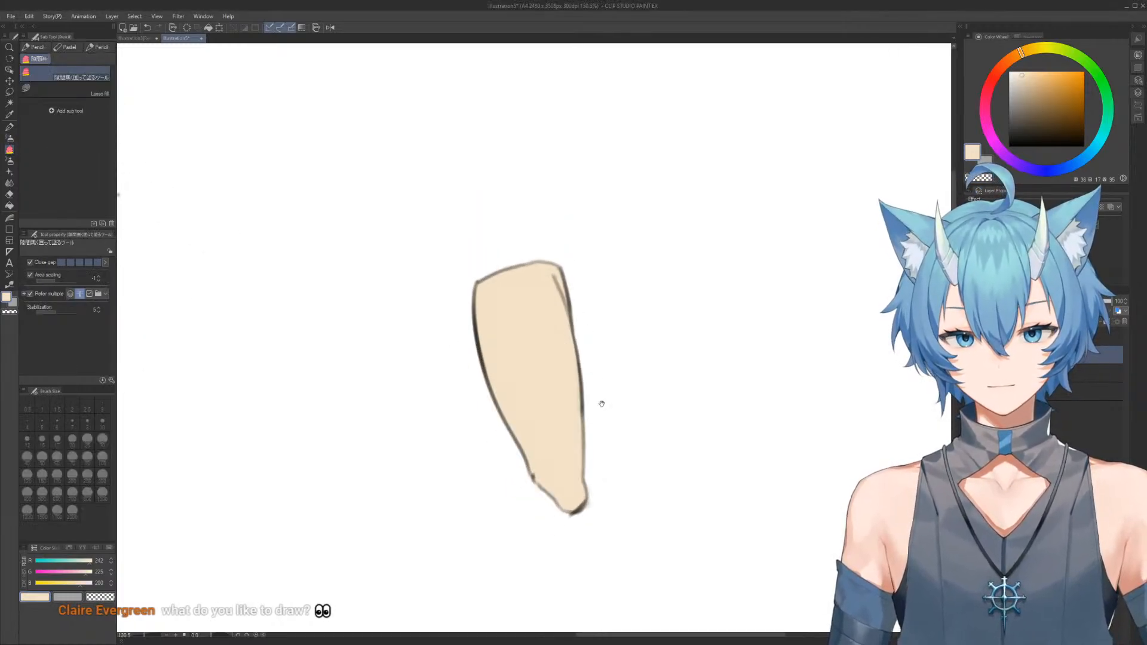
pyautogui.moveTo(602, 402); pyautogui.dragTo(589, 360)
pyautogui.click(1000, 70)
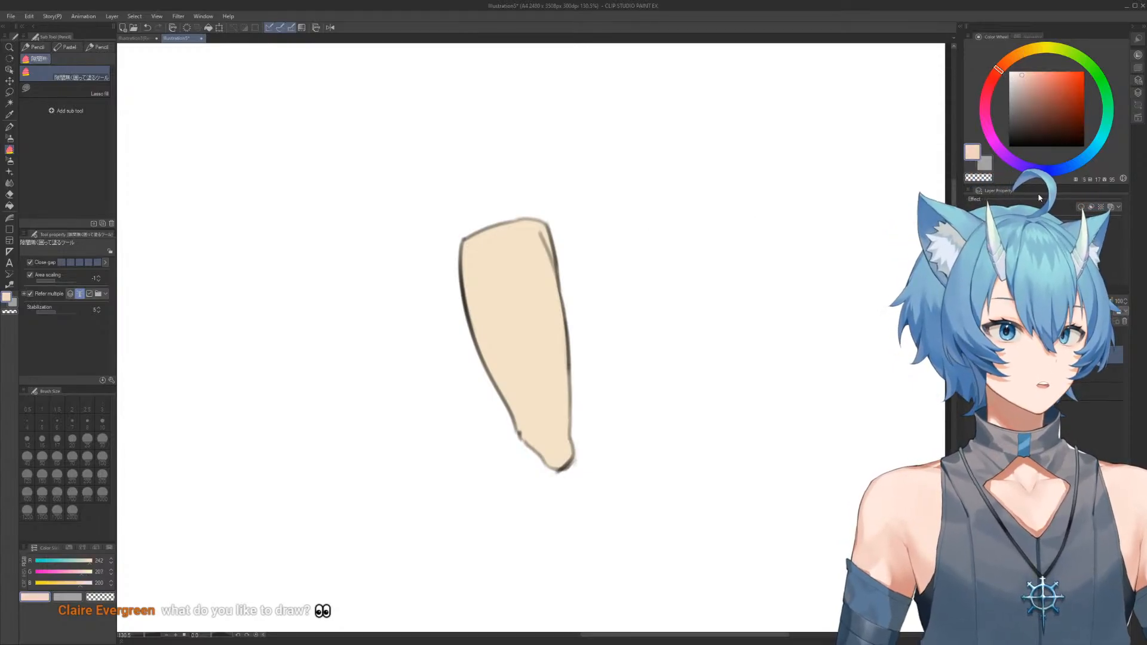
pyautogui.press('b')
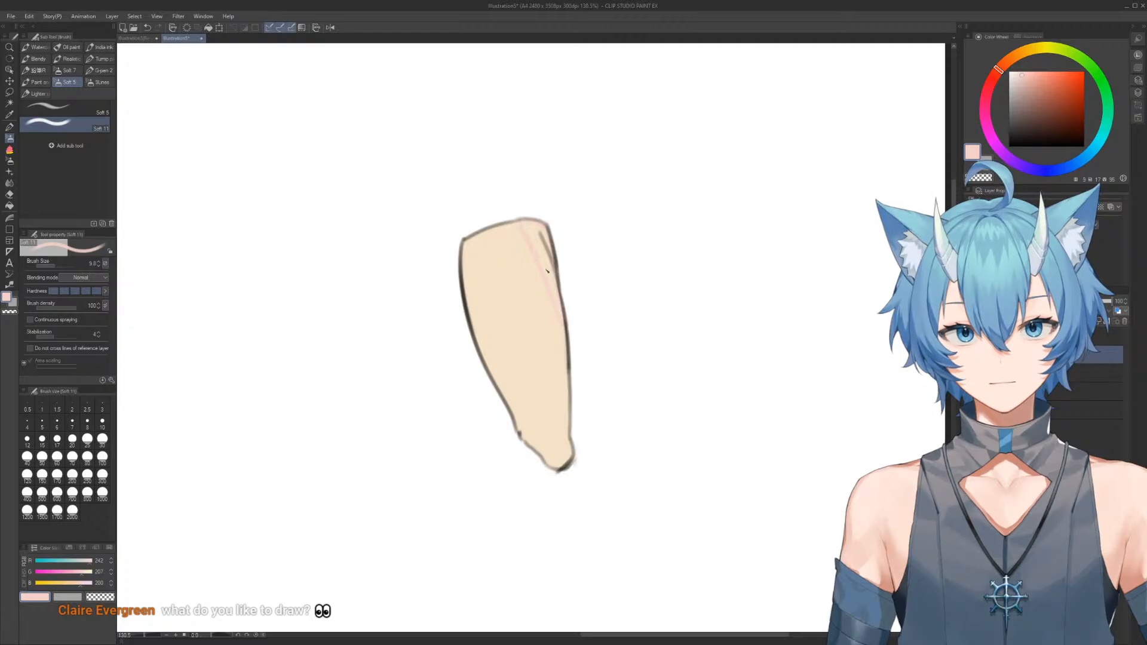
pyautogui.press('p')
pyautogui.moveTo(525, 191)
pyautogui.mouseDown()
pyautogui.moveTo(574, 314)
pyautogui.moveTo(522, 206)
pyautogui.moveTo(564, 229)
pyautogui.mouseUp()
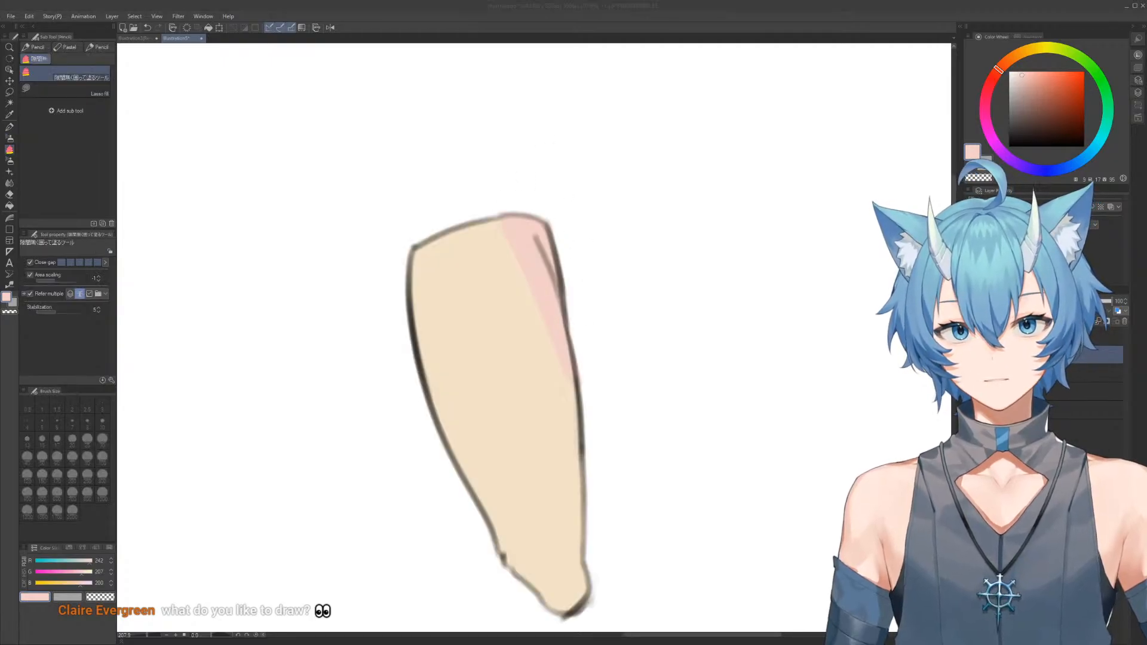
# Adjust the hue and saturation of the pink shading wedge to a stronger salmon tone
pyautogui.hotkey('ctrl', 'u')
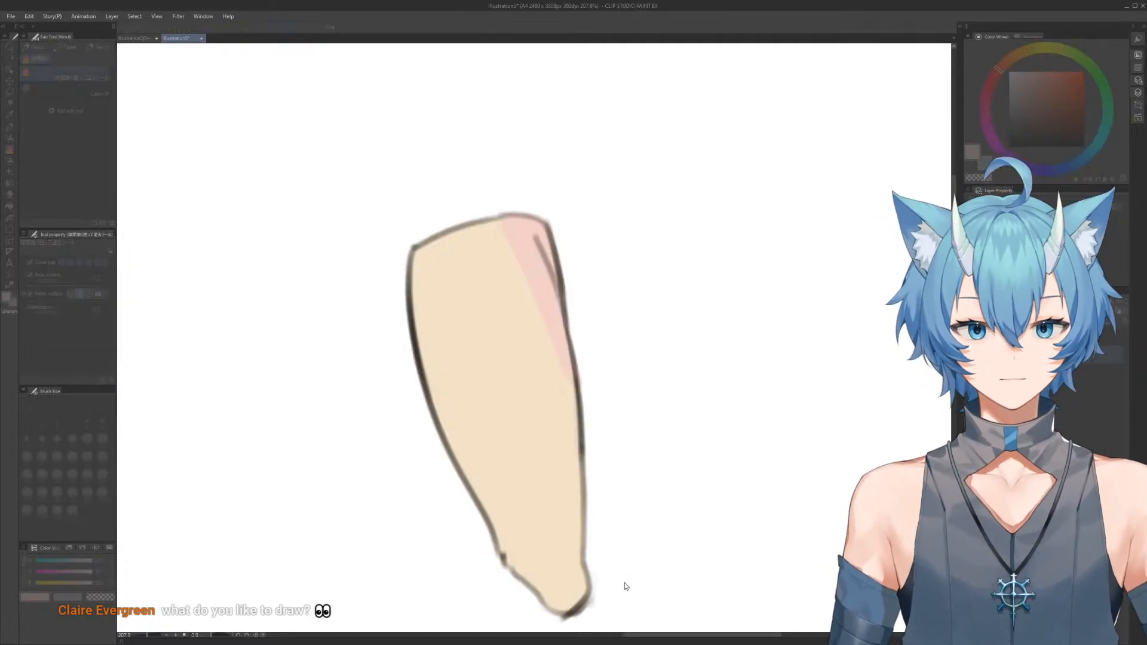
pyautogui.click(624, 581)
pyautogui.click(579, 579)
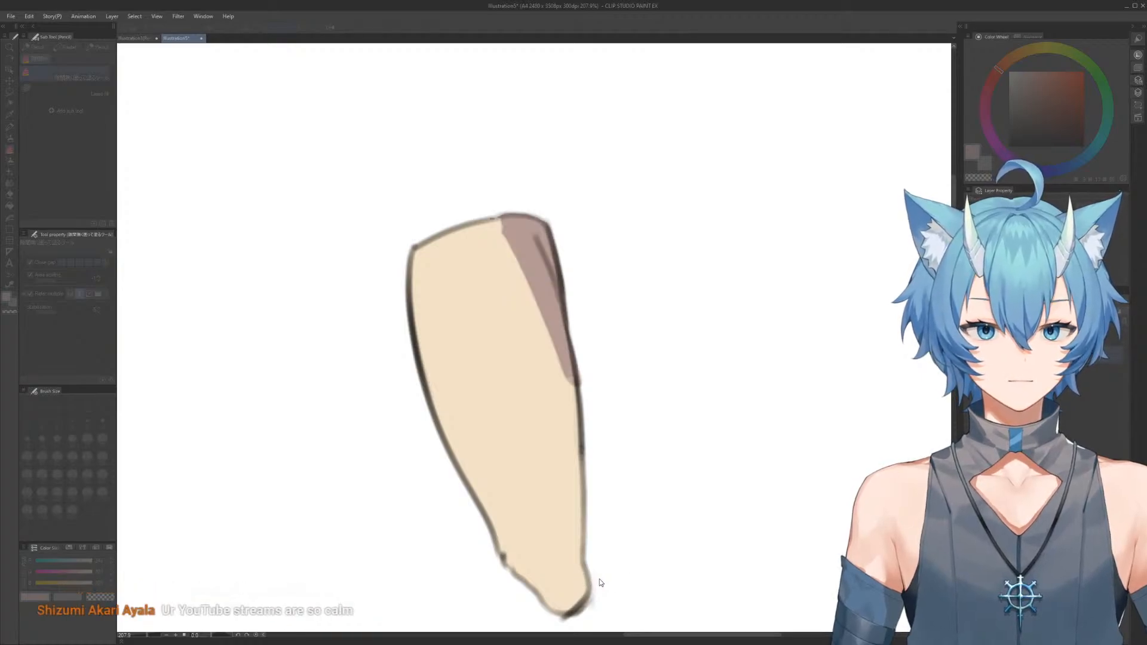
pyautogui.click(625, 563)
pyautogui.click(587, 579)
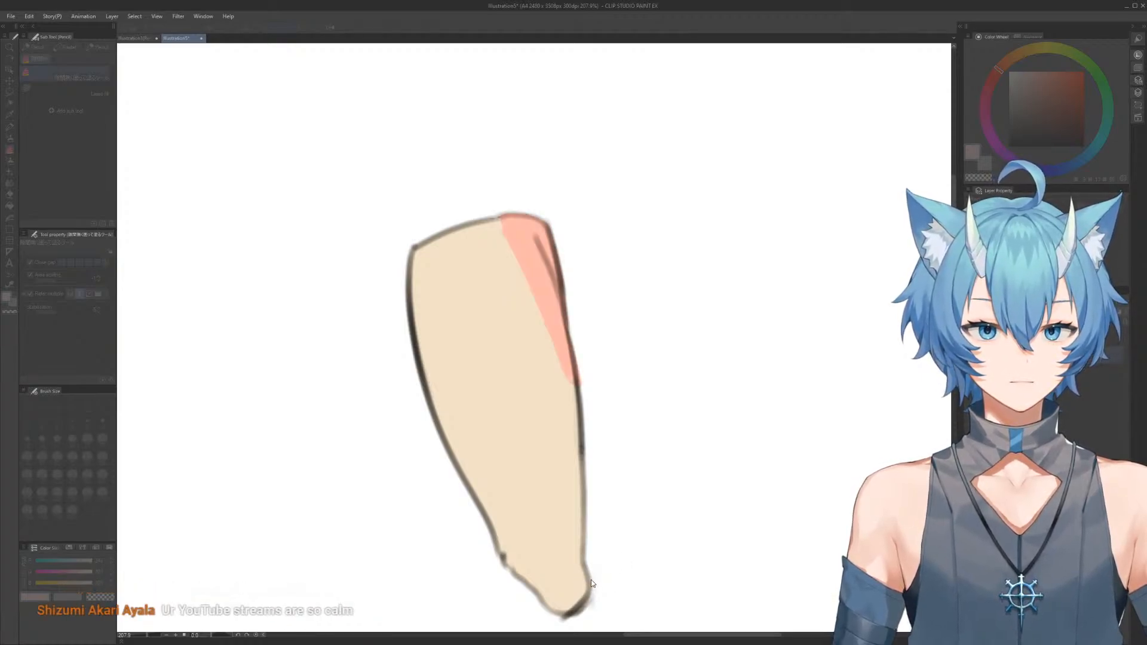
pyautogui.moveTo(586, 580); pyautogui.dragTo(584, 579)
pyautogui.click(701, 525)
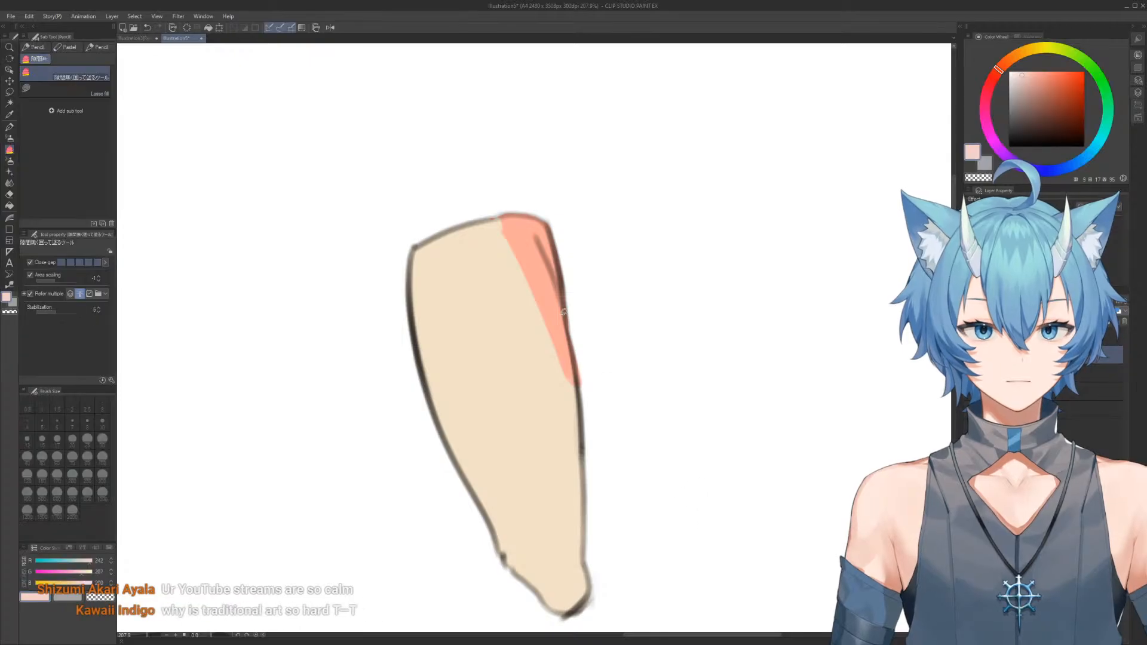
# Sample the salmon colour and refine the shading wedge's inner edge with brush and transparent-colour strokes
pyautogui.press('b')
pyautogui.keyDown('alt'); pyautogui.click(528, 247); pyautogui.keyUp('alt')
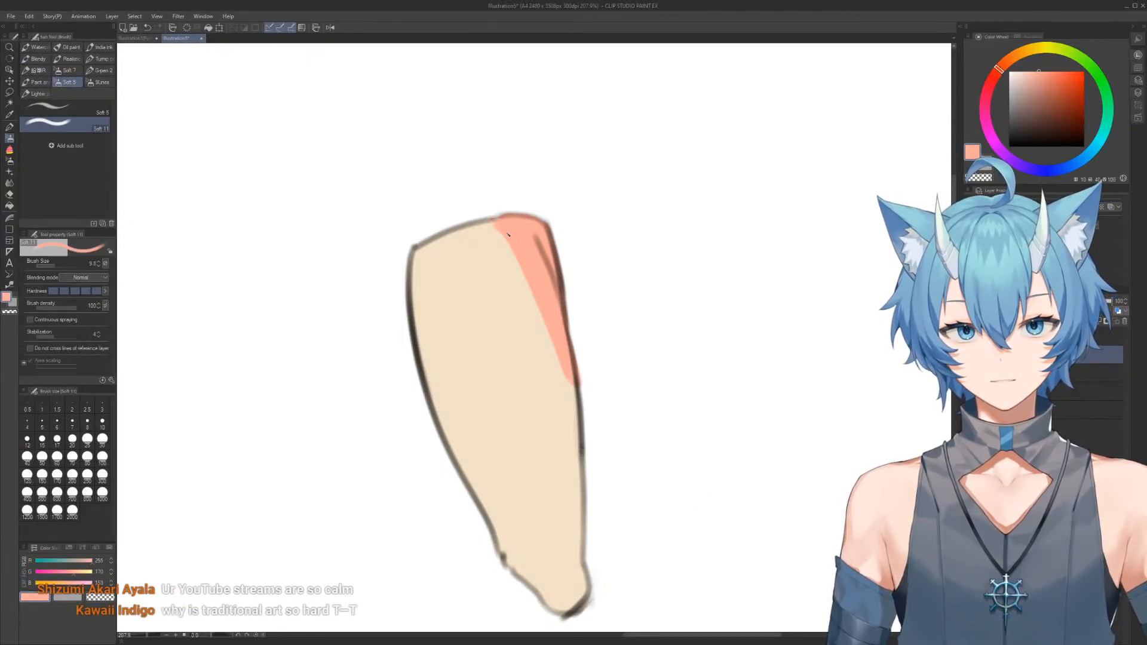
pyautogui.press('c')
pyautogui.moveTo(549, 343)
pyautogui.mouseDown()
pyautogui.moveTo(565, 378)
pyautogui.moveTo(604, 377)
pyautogui.moveTo(570, 293)
pyautogui.mouseUp()
pyautogui.moveTo(546, 251); pyautogui.dragTo(586, 251)
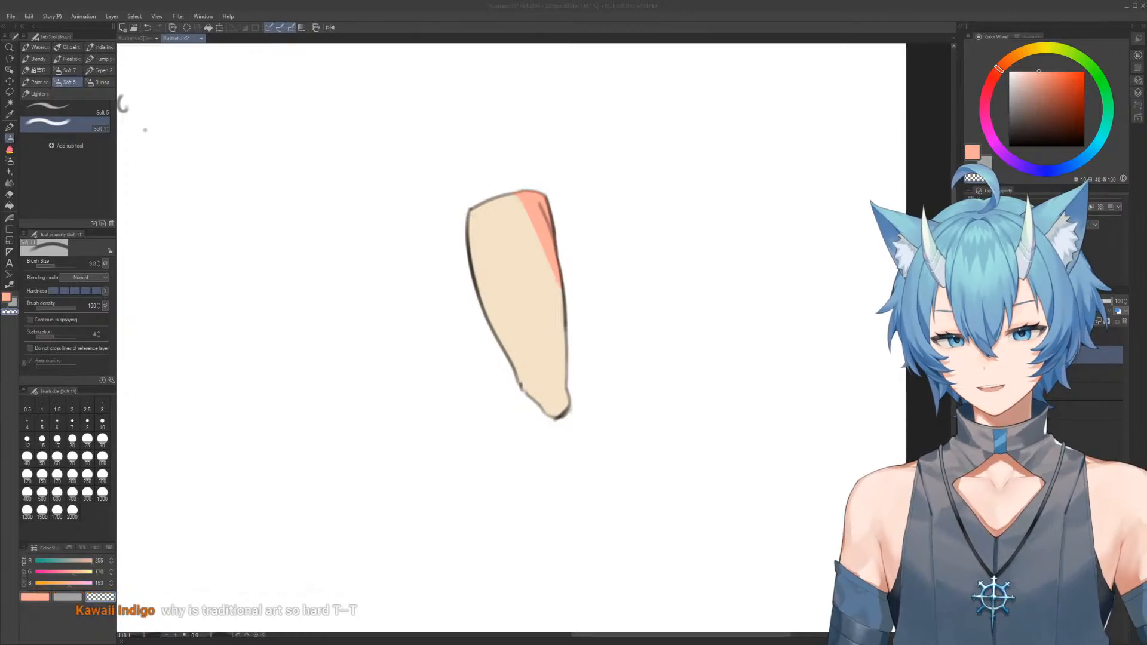
pyautogui.press('c')
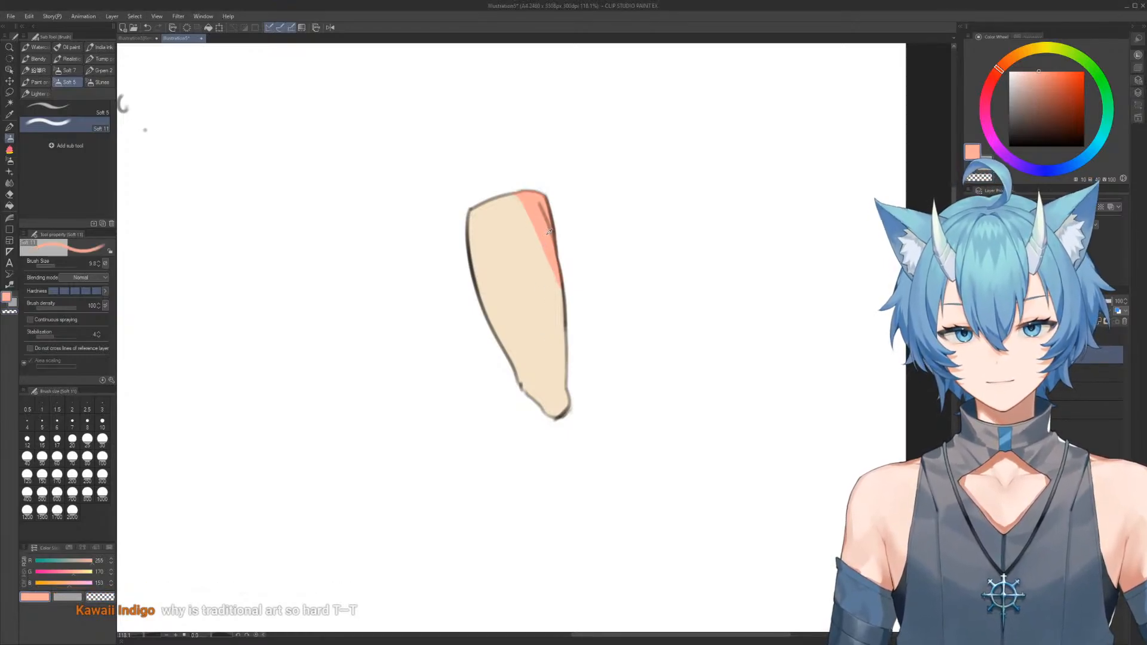
pyautogui.moveTo(545, 291); pyautogui.dragTo(575, 296)
pyautogui.moveTo(565, 327); pyautogui.dragTo(548, 280)
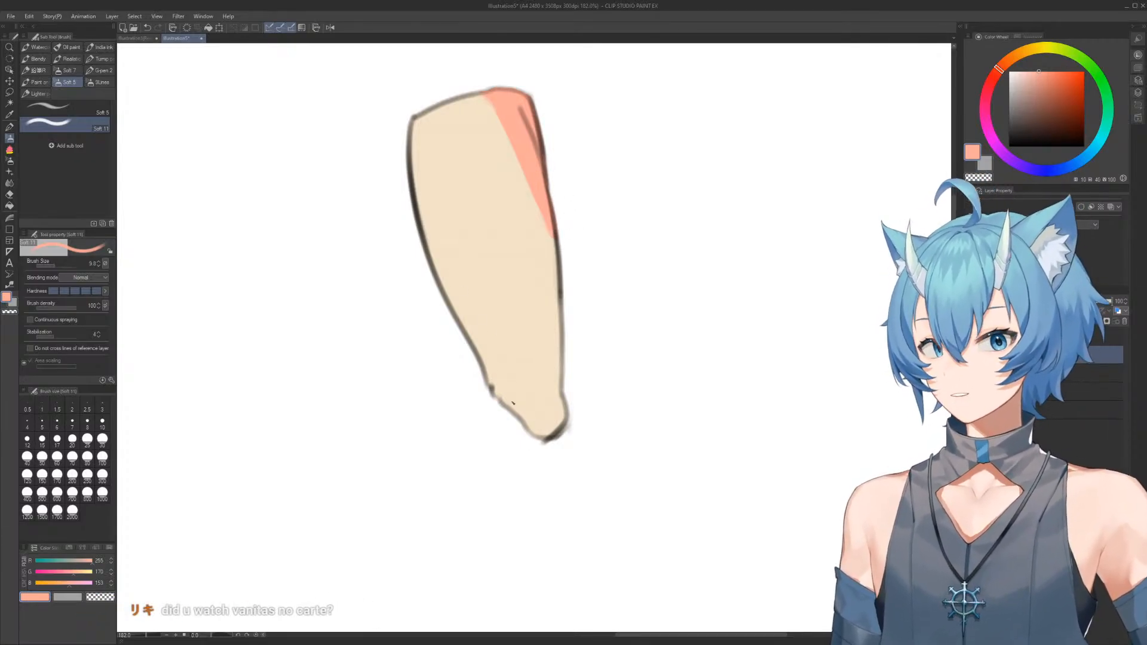
# Shade the rounded tip of the tapered form with a curved salmon patch
pyautogui.moveTo(515, 408); pyautogui.dragTo(530, 426)
pyautogui.moveTo(517, 407)
pyautogui.mouseDown()
pyautogui.moveTo(548, 417)
pyautogui.moveTo(544, 441)
pyautogui.moveTo(530, 358)
pyautogui.mouseUp()
pyautogui.press('p')
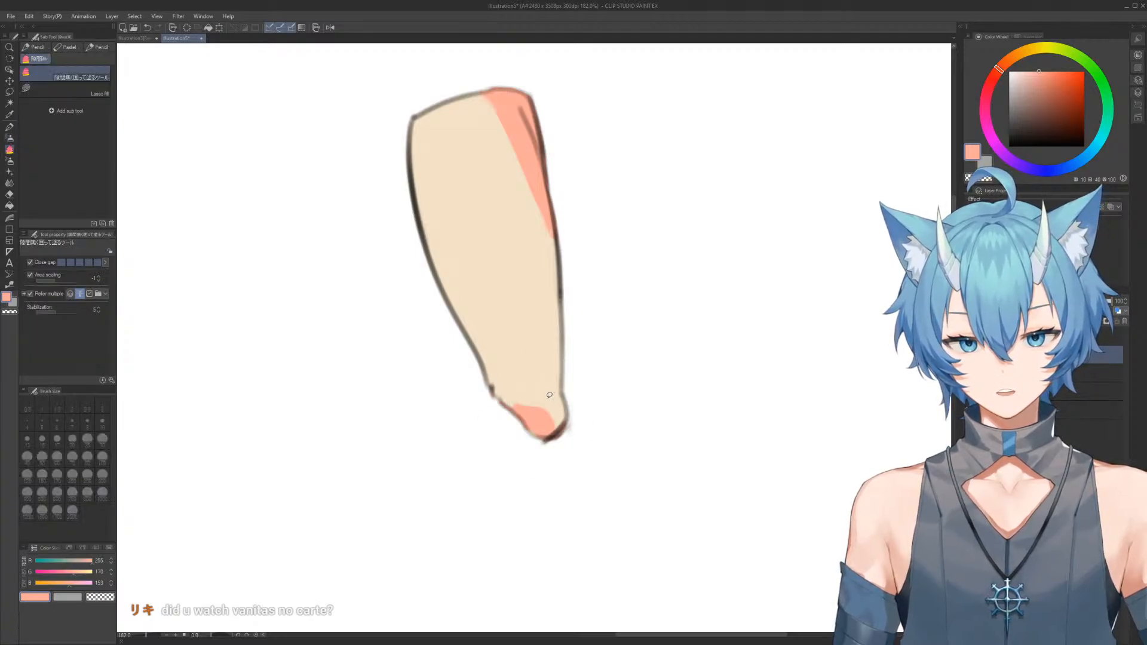
pyautogui.press('b')
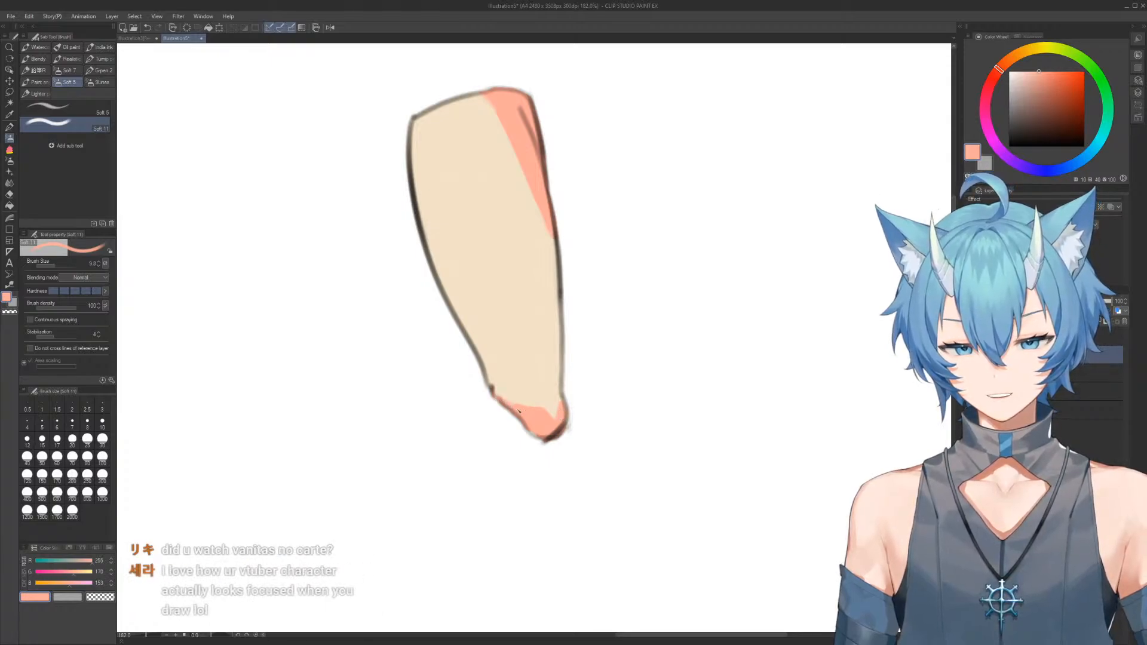
# Extend the salmon tip shading up to the corner bump, alternating blending with sampled cream and salmon strokes
pyautogui.press('j')
pyautogui.moveTo(515, 391); pyautogui.dragTo(420, 395)
pyautogui.moveTo(449, 398); pyautogui.dragTo(415, 399)
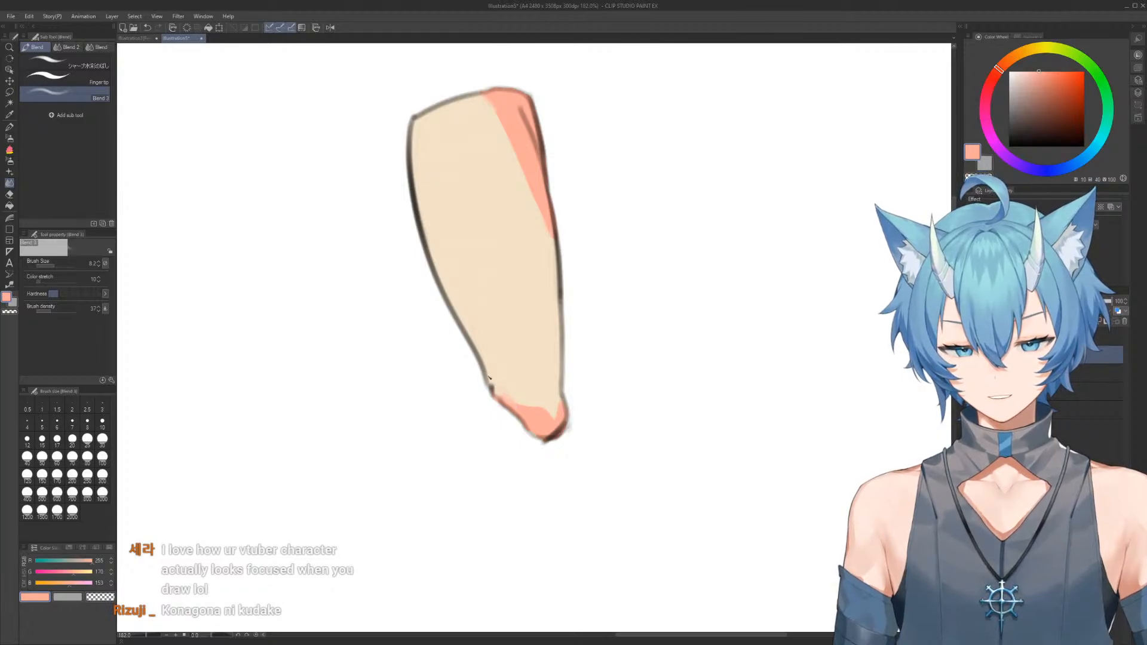
pyautogui.keyDown('alt'); pyautogui.click(507, 374); pyautogui.keyUp('alt')
pyautogui.press('b')
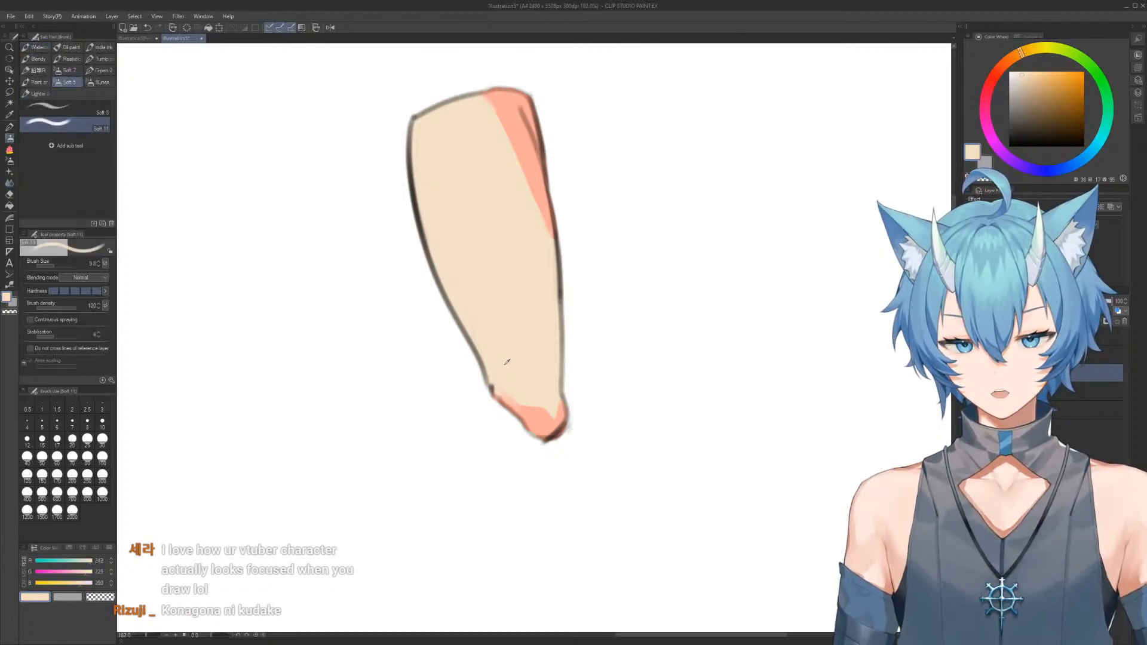
pyautogui.keyDown('alt'); pyautogui.click(524, 413); pyautogui.keyUp('alt')
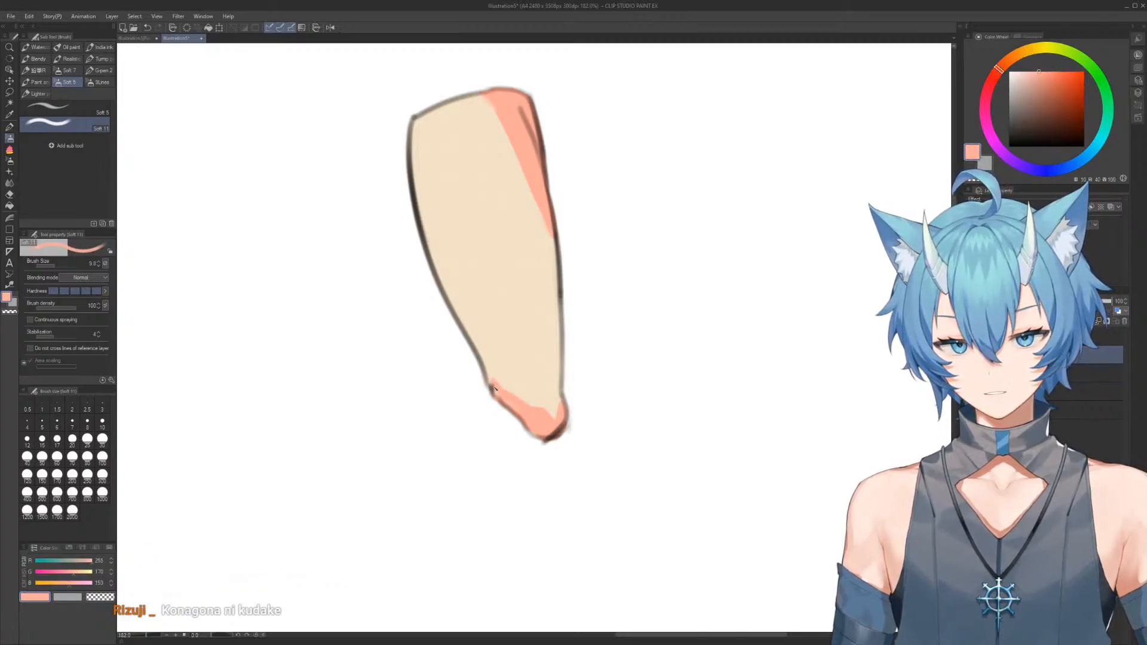
# Soften the upper edge of the tip's salmon shading with the Fingertip and watercolour blending tools
pyautogui.press('j')
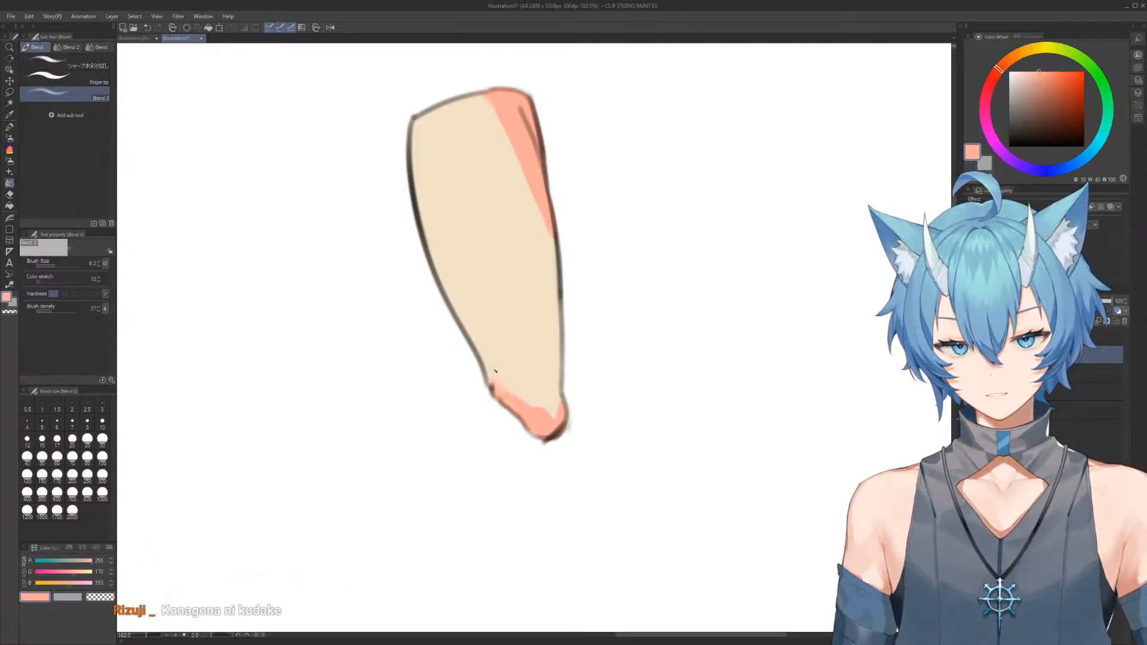
pyautogui.click(66, 76)
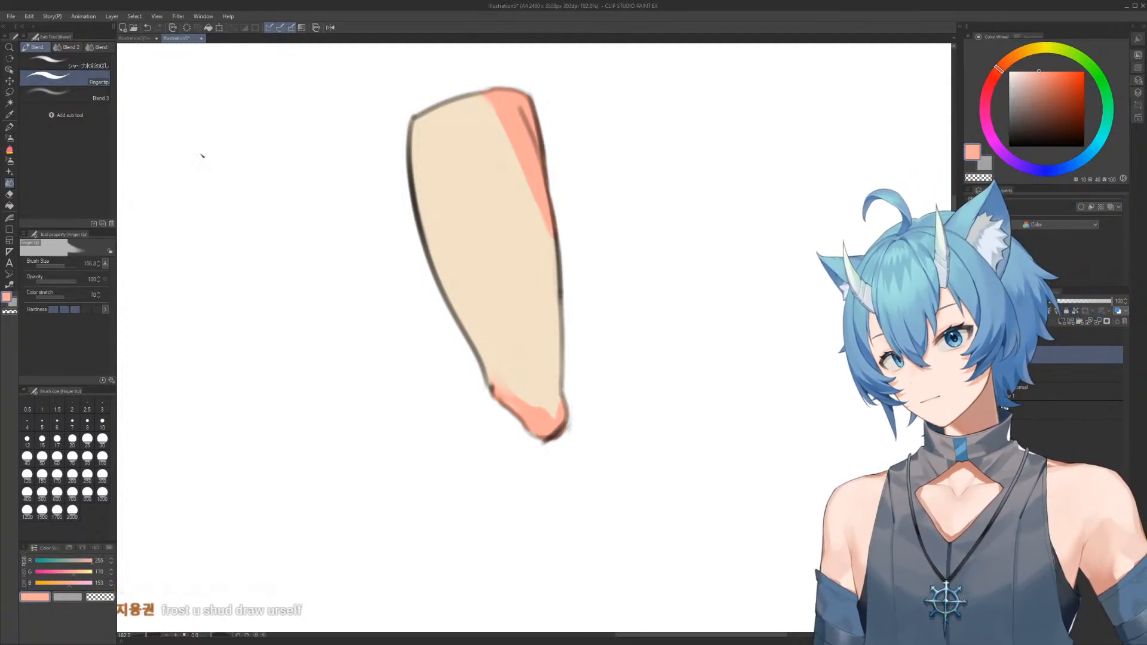
pyautogui.moveTo(504, 375); pyautogui.dragTo(518, 354)
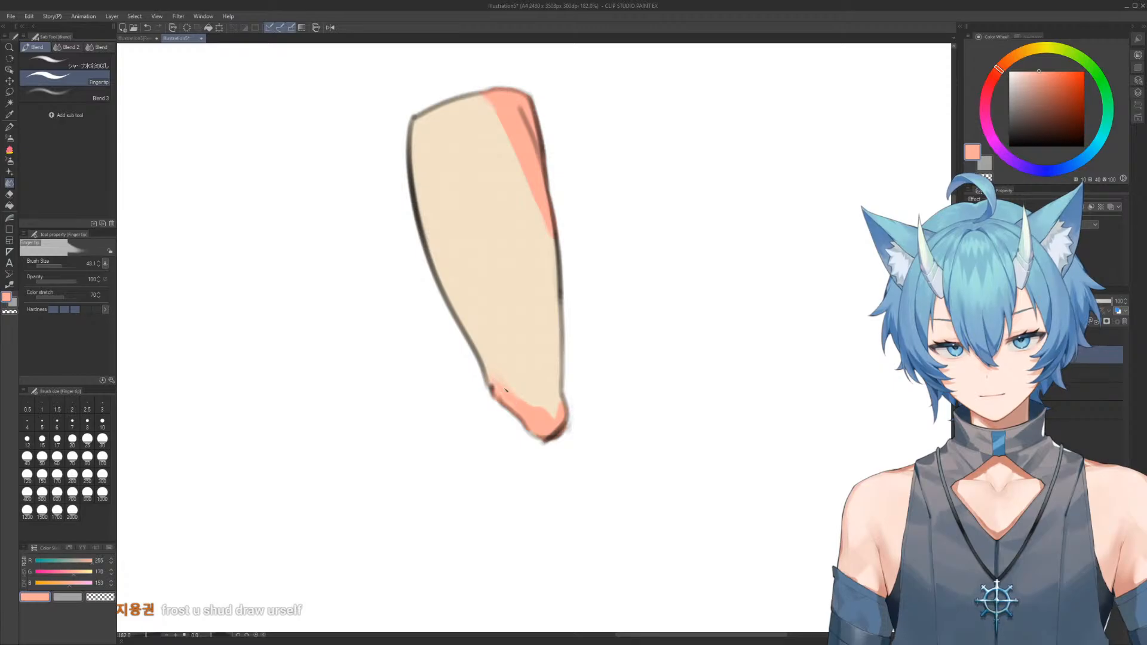
pyautogui.click(66, 62)
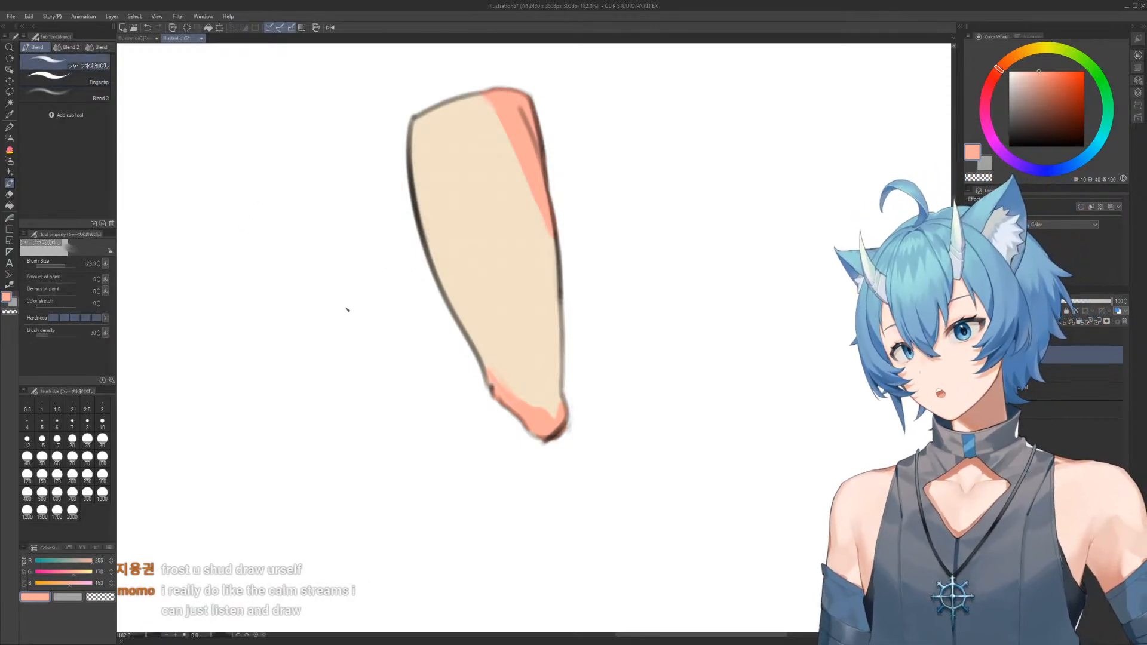
pyautogui.moveTo(500, 381); pyautogui.dragTo(527, 369)
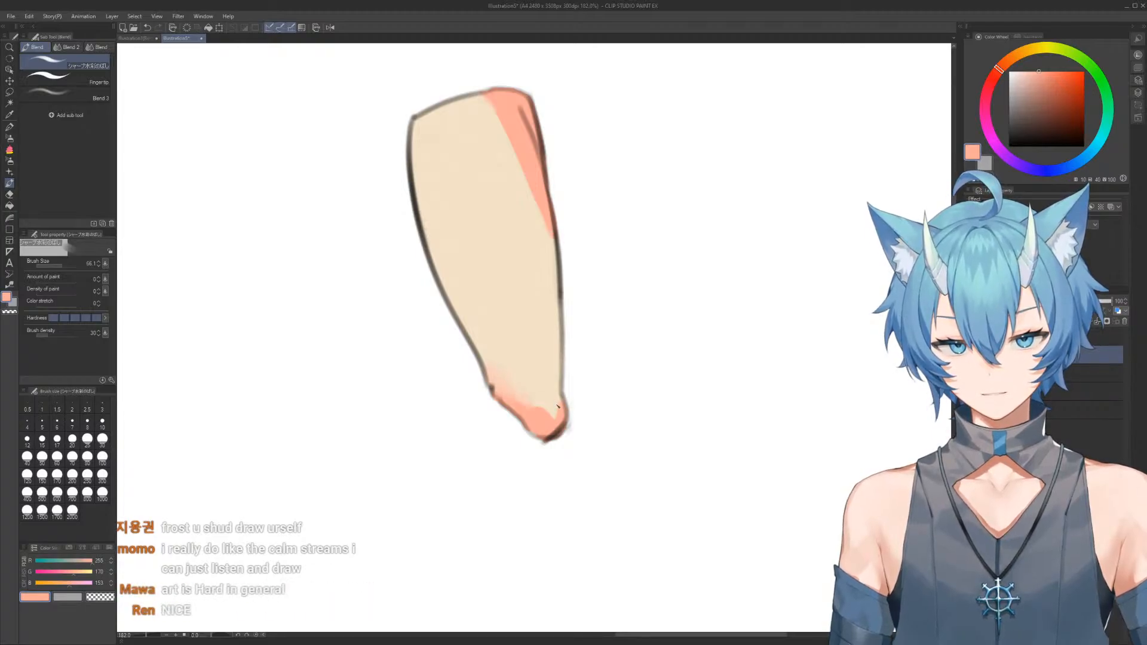
# Outline a second form in black beside the tapered one, a large oval narrowing into a short rounded lower end
pyautogui.scroll(-2, 566, 262)
pyautogui.scroll(-3, 566, 263)
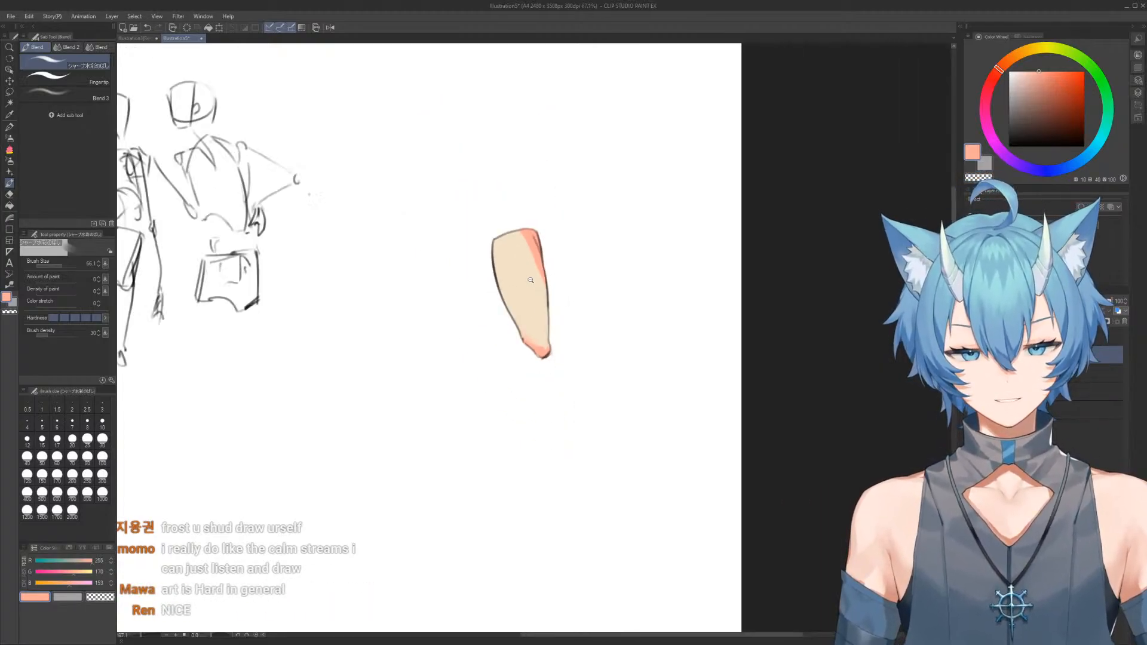
pyautogui.scroll(4, 561, 272)
pyautogui.press('b')
pyautogui.moveTo(601, 295); pyautogui.dragTo(567, 292)
pyautogui.keyDown('alt'); pyautogui.click(515, 286); pyautogui.keyUp('alt')
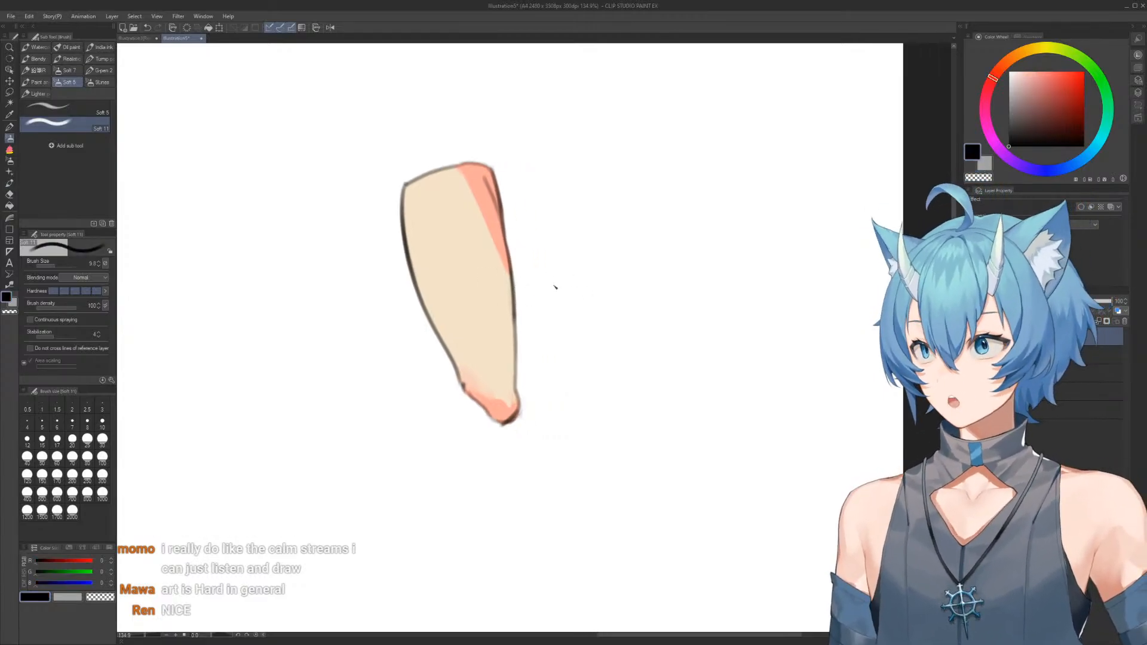
pyautogui.scroll(3, 576, 284)
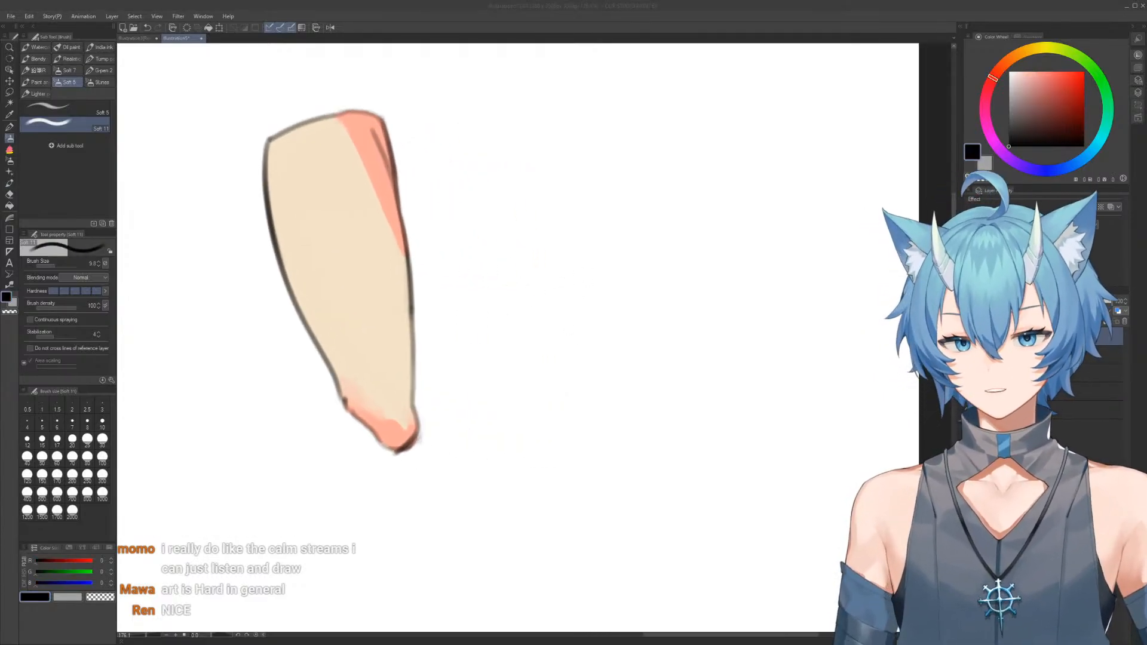
pyautogui.moveTo(592, 287)
pyautogui.mouseDown()
pyautogui.moveTo(531, 282)
pyautogui.moveTo(538, 174)
pyautogui.moveTo(607, 141)
pyautogui.moveTo(635, 190)
pyautogui.moveTo(622, 276)
pyautogui.moveTo(565, 345)
pyautogui.mouseUp()
pyautogui.moveTo(515, 264)
pyautogui.mouseDown()
pyautogui.moveTo(481, 330)
pyautogui.moveTo(493, 367)
pyautogui.moveTo(518, 378)
pyautogui.moveTo(566, 340)
pyautogui.mouseUp()
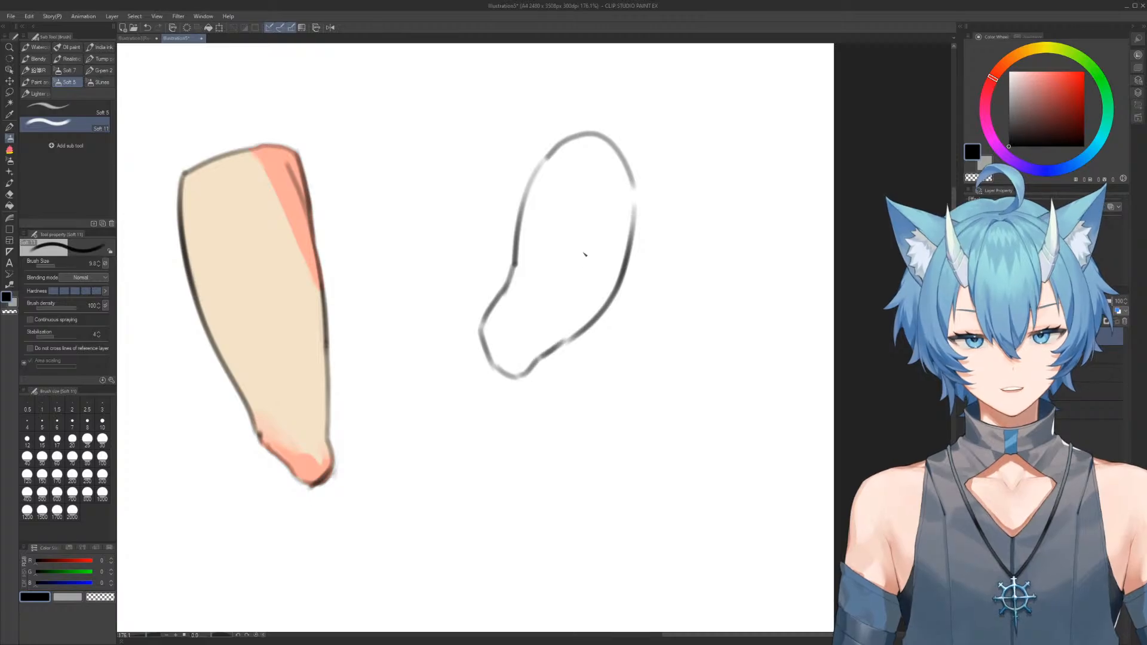
# Sample the cream from the tapered form, close the gaps in the oval form's outline and fill it
pyautogui.keyDown('alt'); pyautogui.click(299, 331); pyautogui.keyUp('alt')
pyautogui.keyDown('ctrl'); pyautogui.keyDown('shift'); pyautogui.click(299, 332); pyautogui.keyUp('shift'); pyautogui.keyUp('ctrl')
pyautogui.press('p')
pyautogui.moveTo(469, 148)
pyautogui.mouseDown()
pyautogui.moveTo(665, 319)
pyautogui.moveTo(470, 152)
pyautogui.mouseUp()
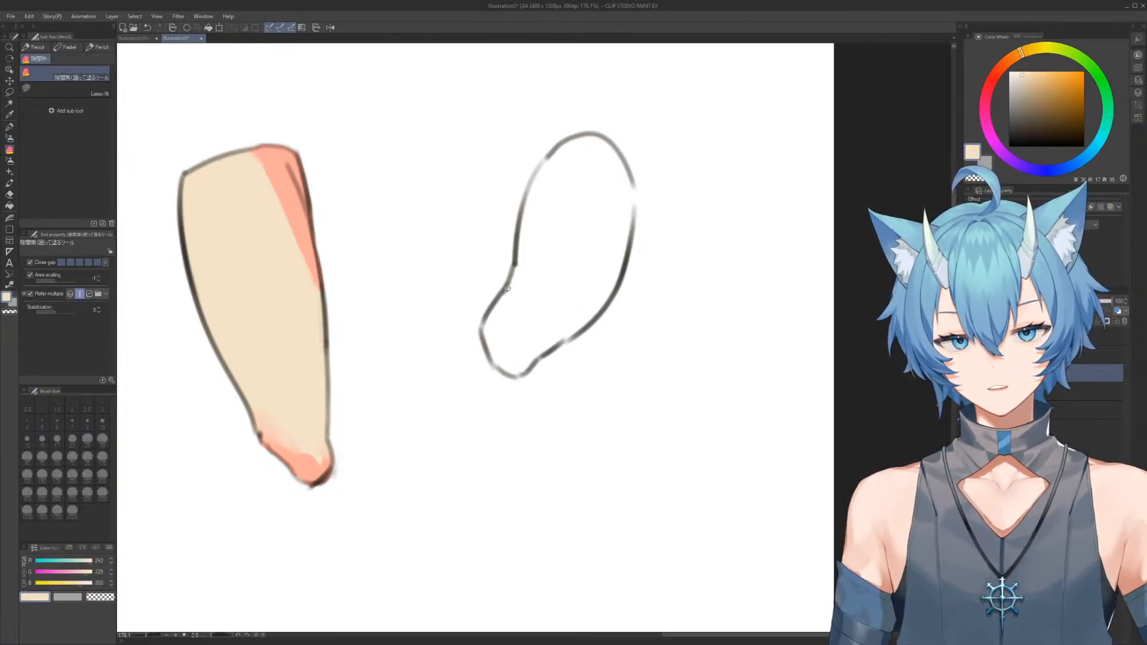
pyautogui.press('b')
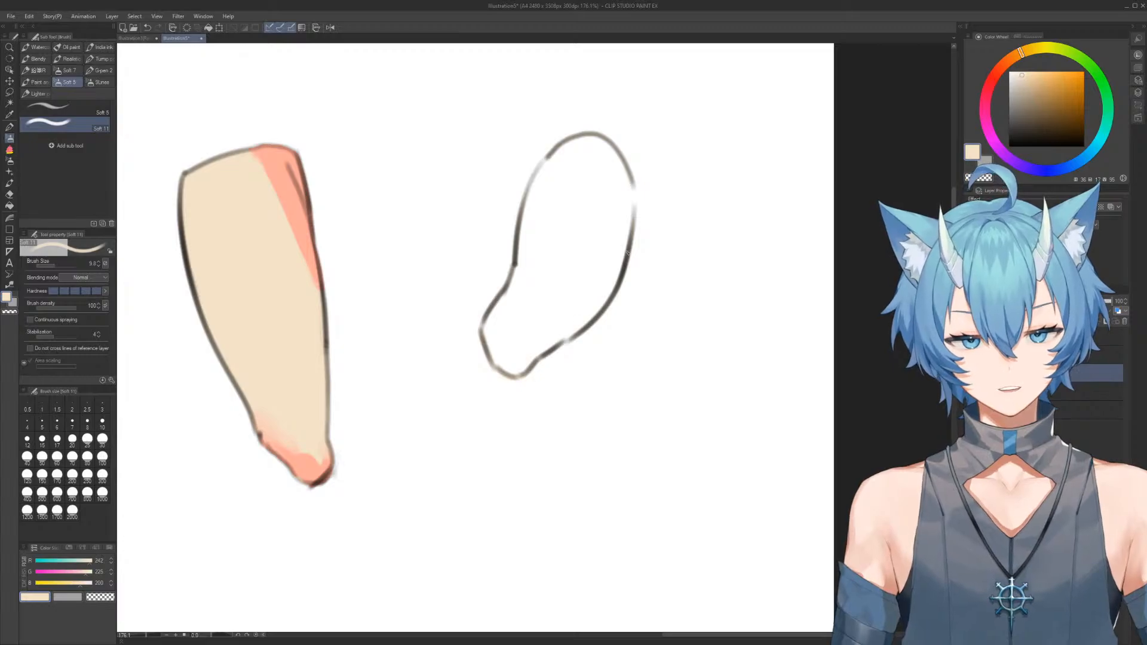
pyautogui.moveTo(524, 206)
pyautogui.mouseDown()
pyautogui.moveTo(577, 145)
pyautogui.moveTo(552, 157)
pyautogui.moveTo(618, 153)
pyautogui.moveTo(605, 140)
pyautogui.moveTo(632, 227)
pyautogui.mouseUp()
pyautogui.press('g')
pyautogui.moveTo(610, 113)
pyautogui.mouseDown()
pyautogui.moveTo(436, 328)
pyautogui.moveTo(454, 291)
pyautogui.mouseUp()
# Sample the salmon colour and erase the salmon shading from the tapered form's tip
pyautogui.press('b')
pyautogui.keyDown('ctrl'); pyautogui.keyDown('shift'); pyautogui.click(313, 472); pyautogui.keyUp('shift'); pyautogui.keyUp('ctrl')
pyautogui.keyDown('alt'); pyautogui.click(315, 467); pyautogui.keyUp('alt')
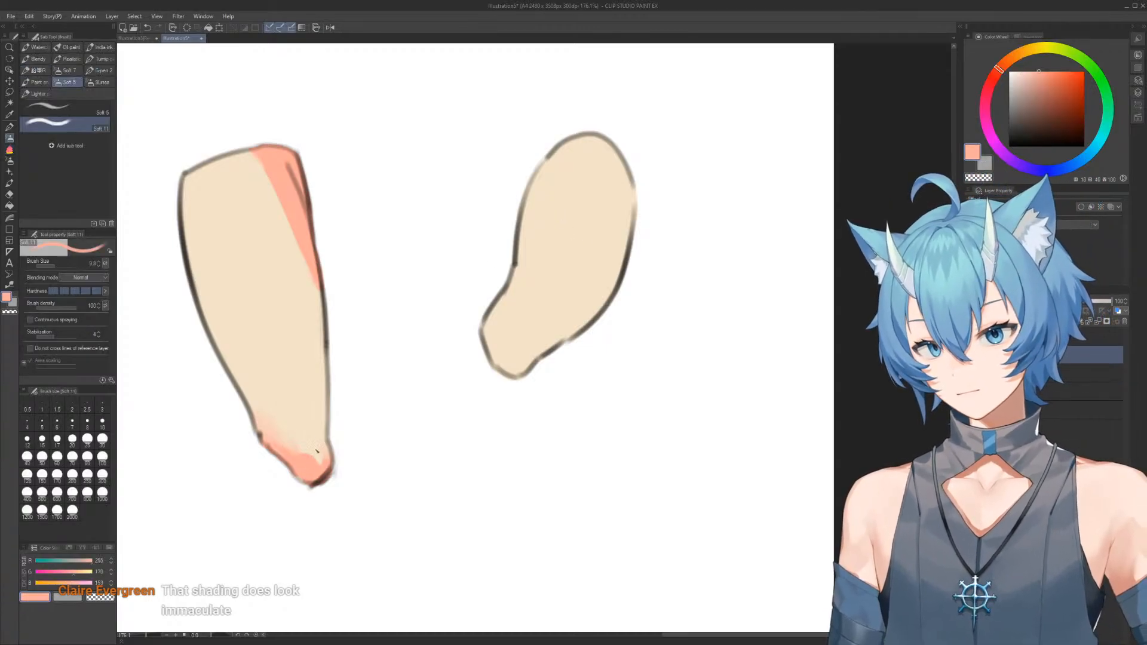
pyautogui.press('e')
pyautogui.moveTo(274, 410); pyautogui.dragTo(320, 448)
# Try a salmon shading stroke inside the oval form's outer edge and undo it
pyautogui.press('b')
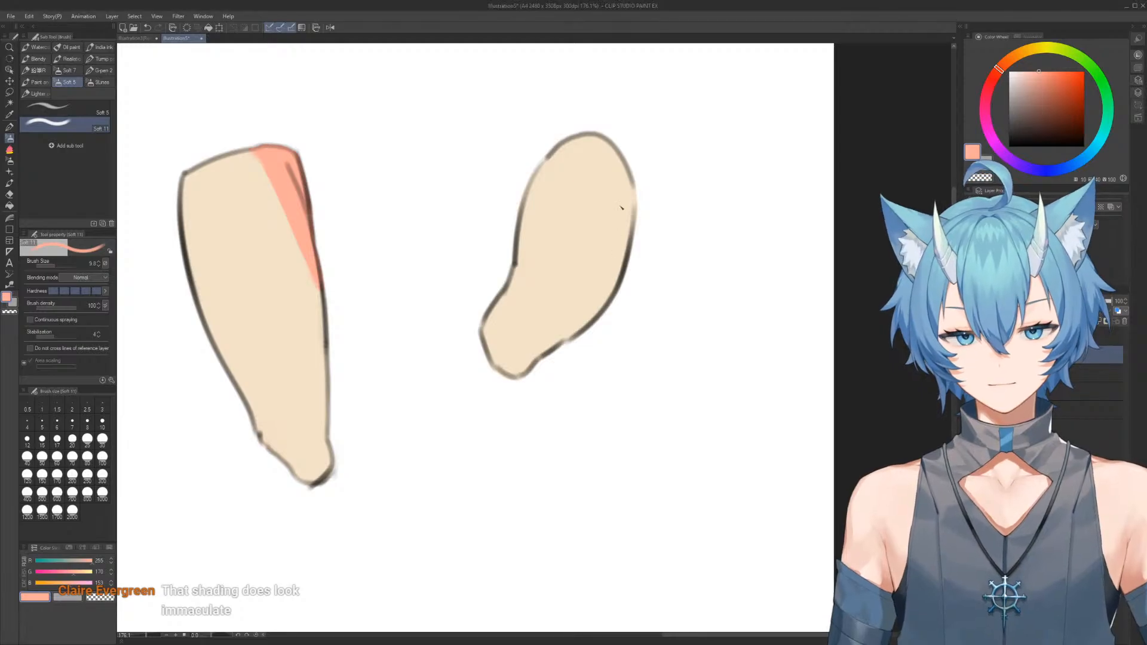
pyautogui.moveTo(628, 178); pyautogui.dragTo(588, 268)
pyautogui.hotkey('ctrl', 'z')
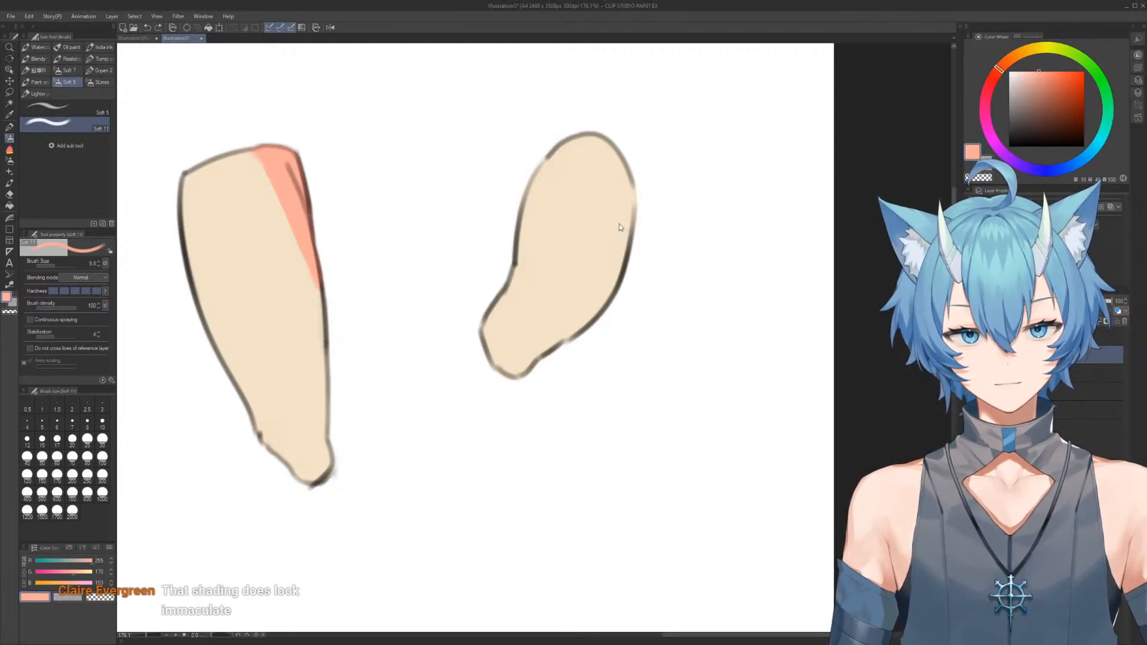
# Draw a salmon shading boundary inside the oval form's outer edge, widening towards the lower end, and fill the enclosed area
pyautogui.moveTo(627, 178)
pyautogui.mouseDown()
pyautogui.moveTo(606, 258)
pyautogui.moveTo(602, 247)
pyautogui.moveTo(569, 306)
pyautogui.moveTo(584, 276)
pyautogui.moveTo(568, 336)
pyautogui.mouseUp()
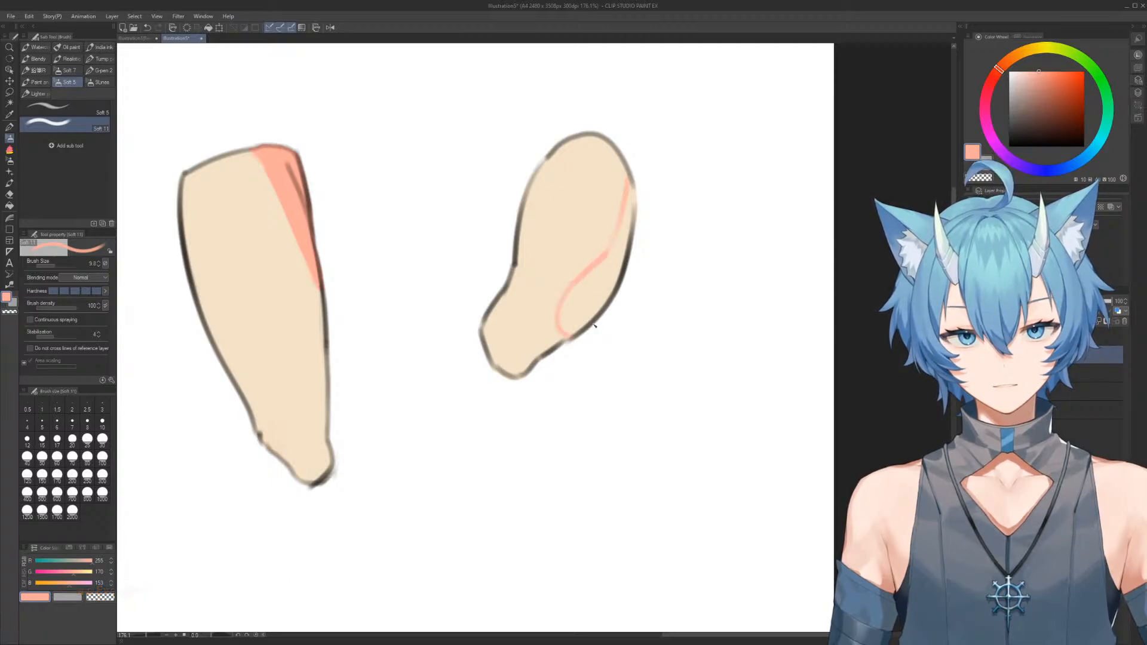
pyautogui.moveTo(629, 179); pyautogui.dragTo(576, 344)
pyautogui.press('g')
pyautogui.moveTo(615, 147)
pyautogui.mouseDown()
pyautogui.moveTo(666, 210)
pyautogui.moveTo(601, 163)
pyautogui.mouseUp()
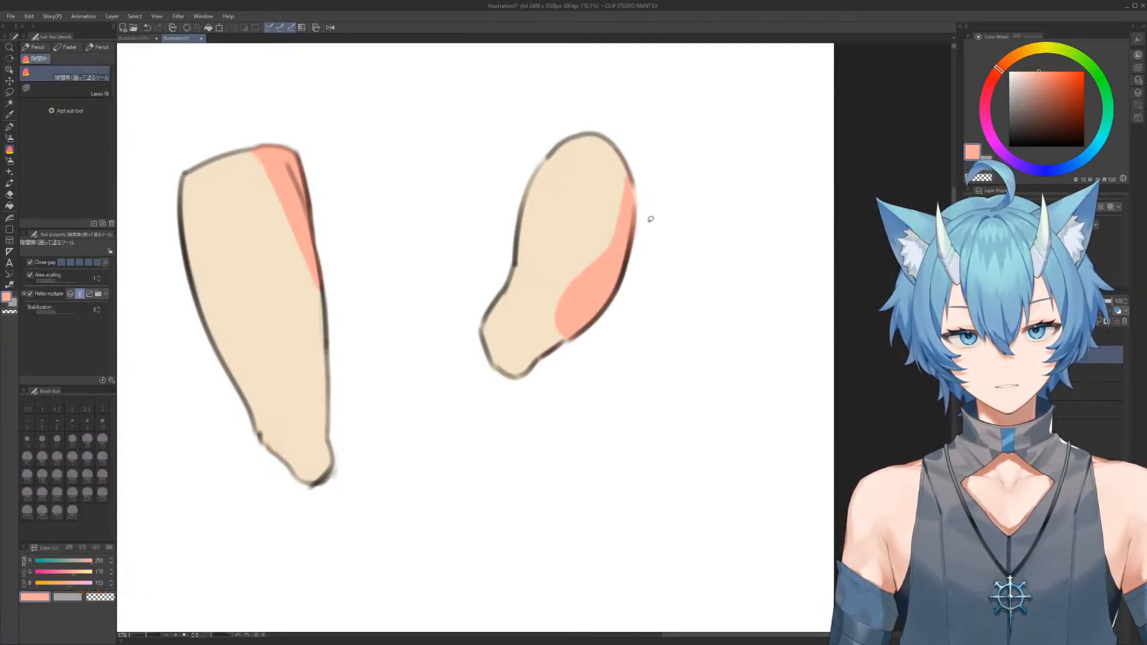
# Blend the lower end of the oval form's salmon shading into the cream, undoing a stray blending stroke
pyautogui.press('b')
pyautogui.press('j')
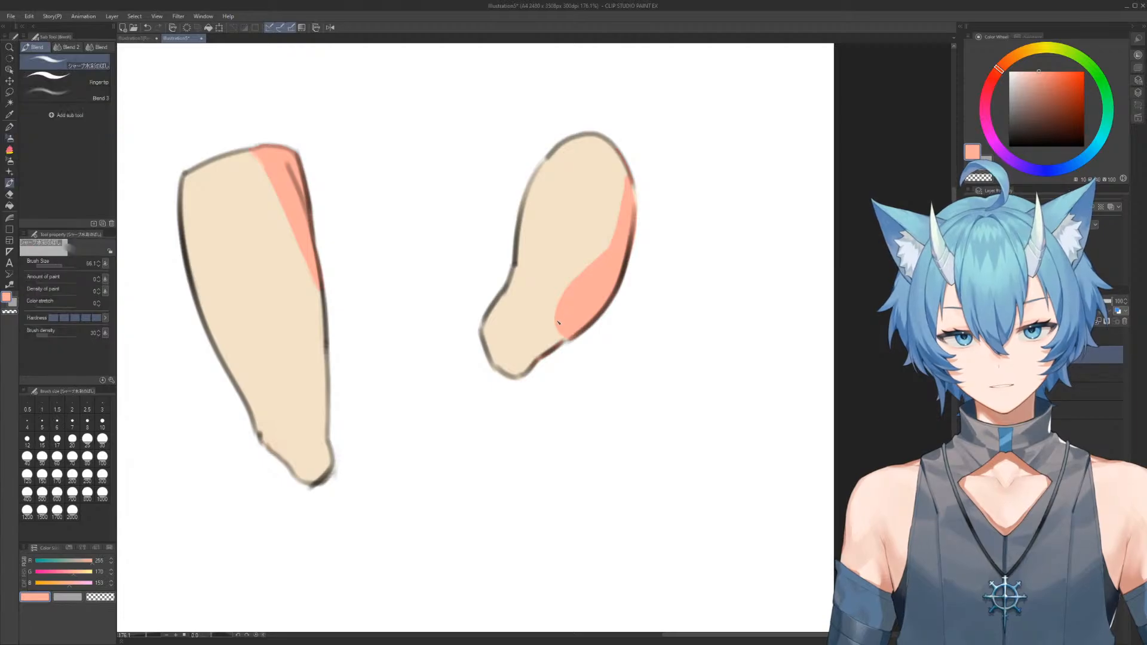
pyautogui.moveTo(561, 313)
pyautogui.keyDown('ctrl'); pyautogui.keyDown('alt'); pyautogui.mouseDown()
pyautogui.moveTo(587, 335)
pyautogui.moveTo(558, 327)
pyautogui.mouseUp(); pyautogui.keyUp('alt'); pyautogui.keyUp('ctrl')
pyautogui.hotkey('ctrl', 'z')
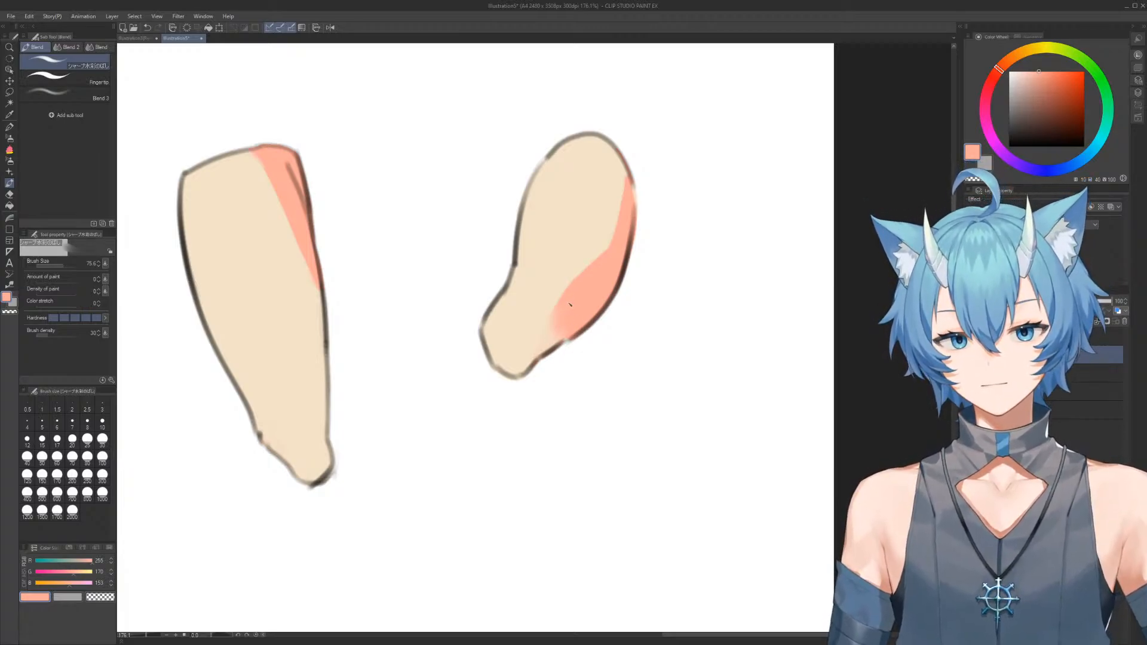
# Shade the edge of the oval form's rounded lower tip in salmon and blend it softly into the cream
pyautogui.press('b')
pyautogui.moveTo(492, 349)
pyautogui.mouseDown()
pyautogui.moveTo(525, 366)
pyautogui.moveTo(489, 347)
pyautogui.moveTo(520, 378)
pyautogui.mouseUp()
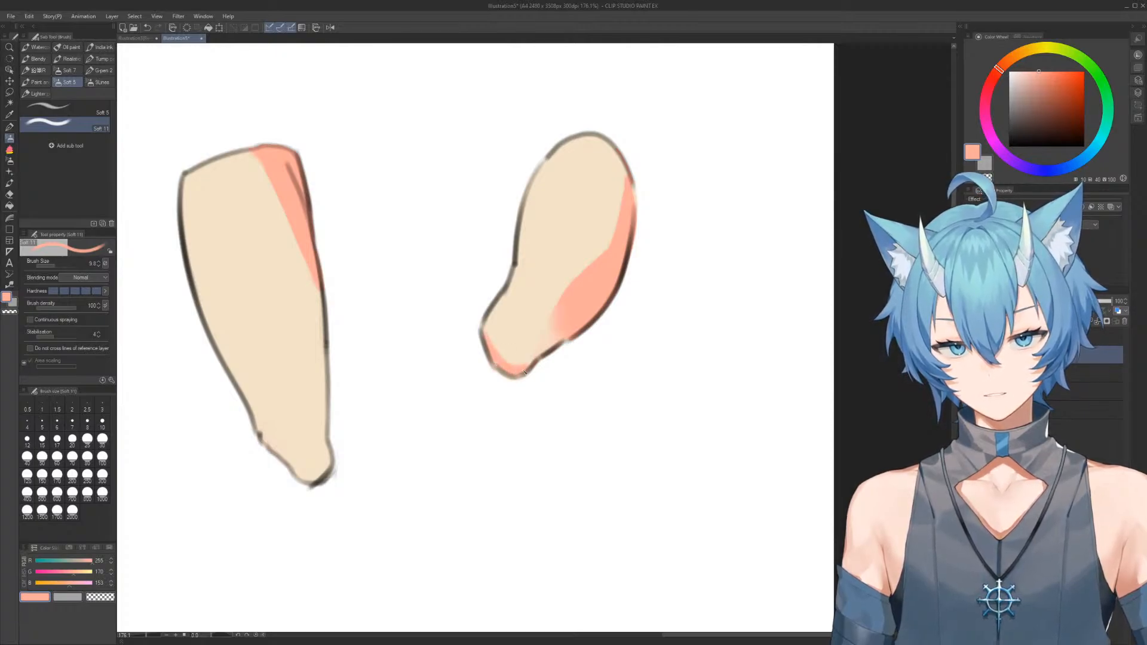
pyautogui.press('j')
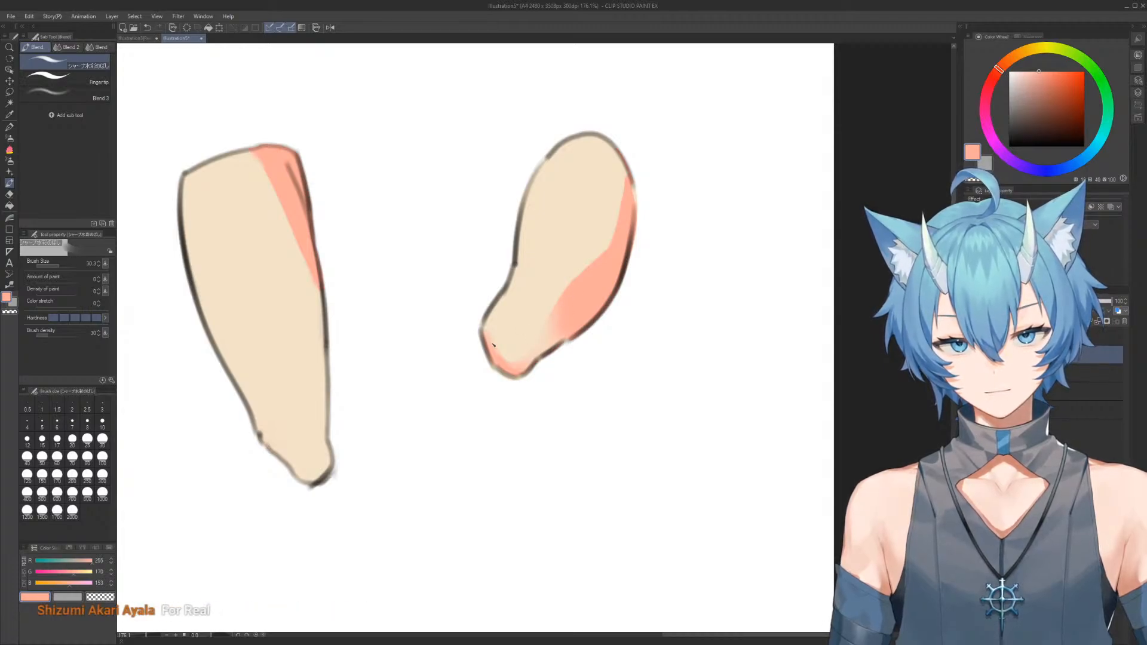
pyautogui.scroll(-5, 542, 252)
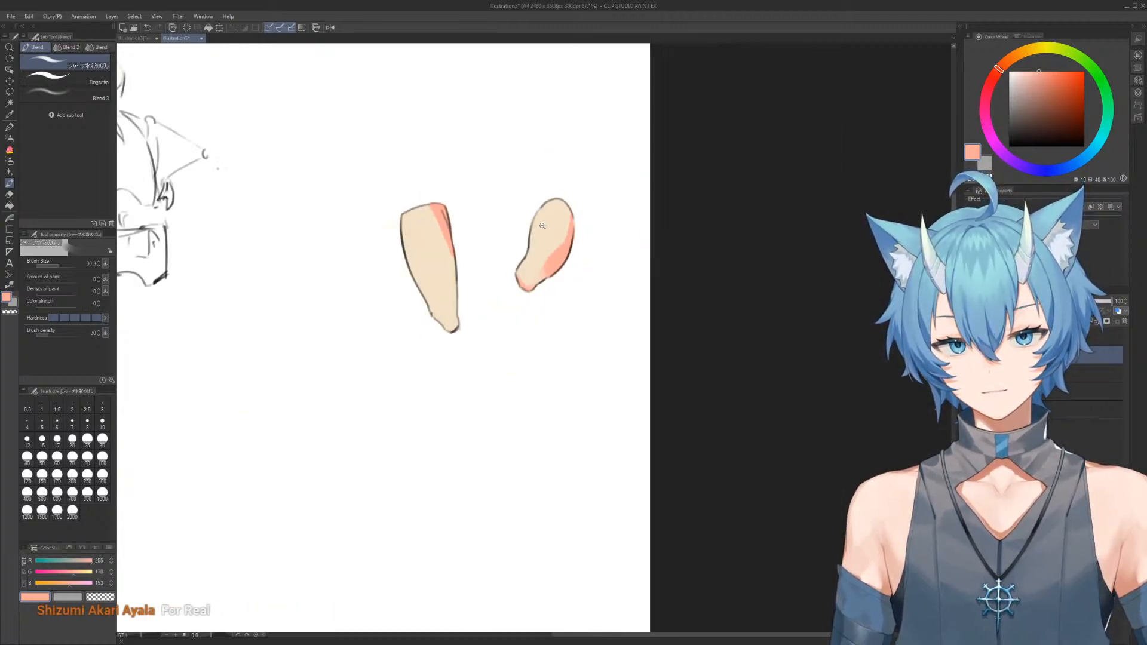
pyautogui.scroll(6, 542, 226)
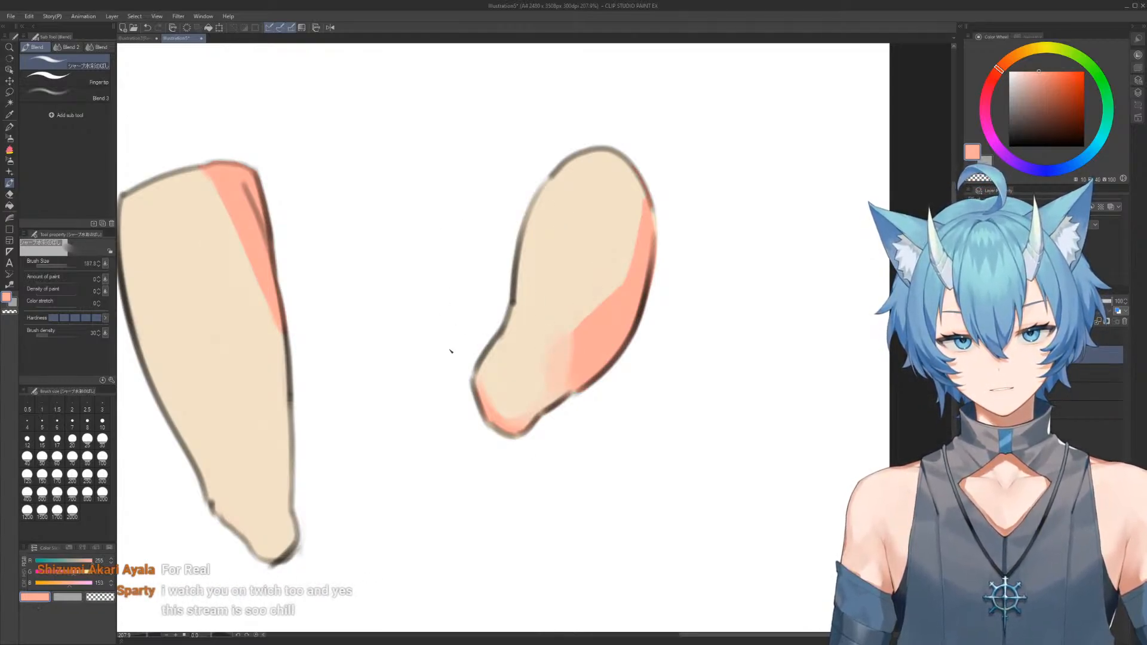
pyautogui.scroll(-2, 834, 248)
# Sample black from the oval form's outline and sketch a torso-like third form below, with a slanted top, pinched waist and flared base
pyautogui.press('b')
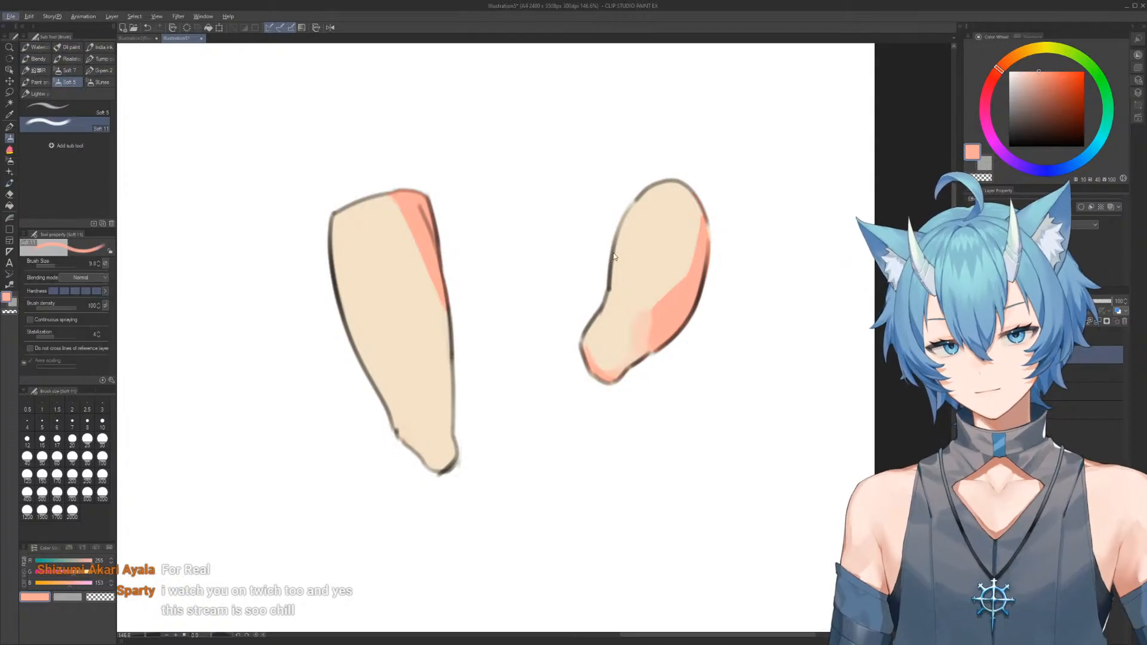
pyautogui.keyDown('alt'); pyautogui.click(614, 239); pyautogui.keyUp('alt')
pyautogui.moveTo(614, 320)
pyautogui.mouseDown()
pyautogui.moveTo(569, 284)
pyautogui.moveTo(545, 243)
pyautogui.mouseUp()
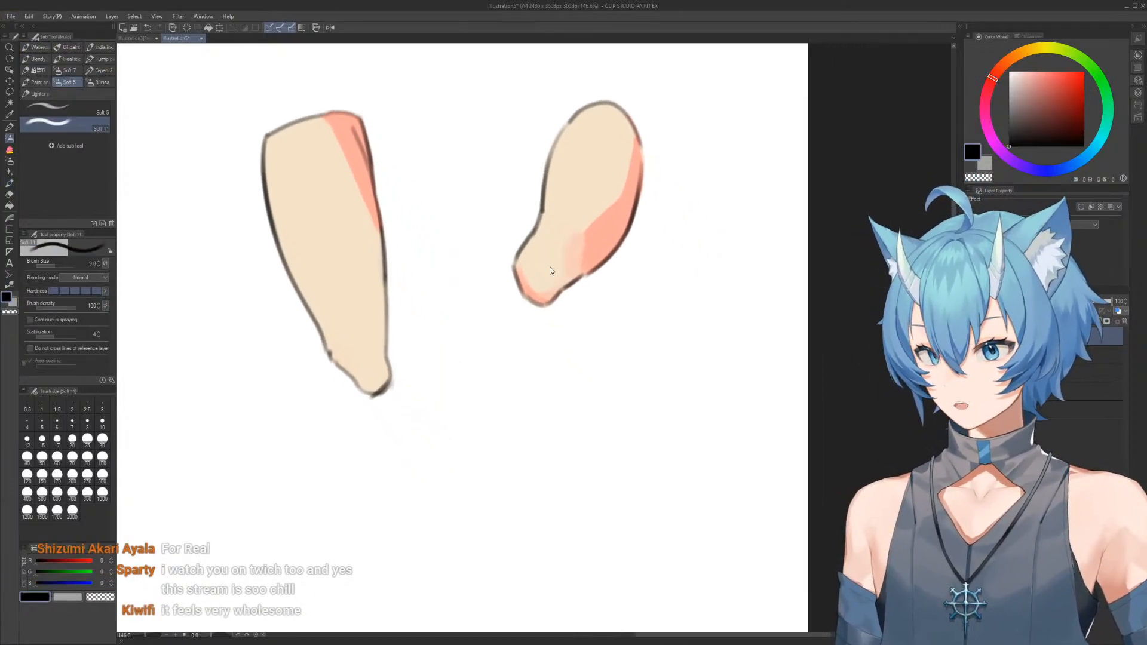
pyautogui.moveTo(568, 392); pyautogui.dragTo(666, 440)
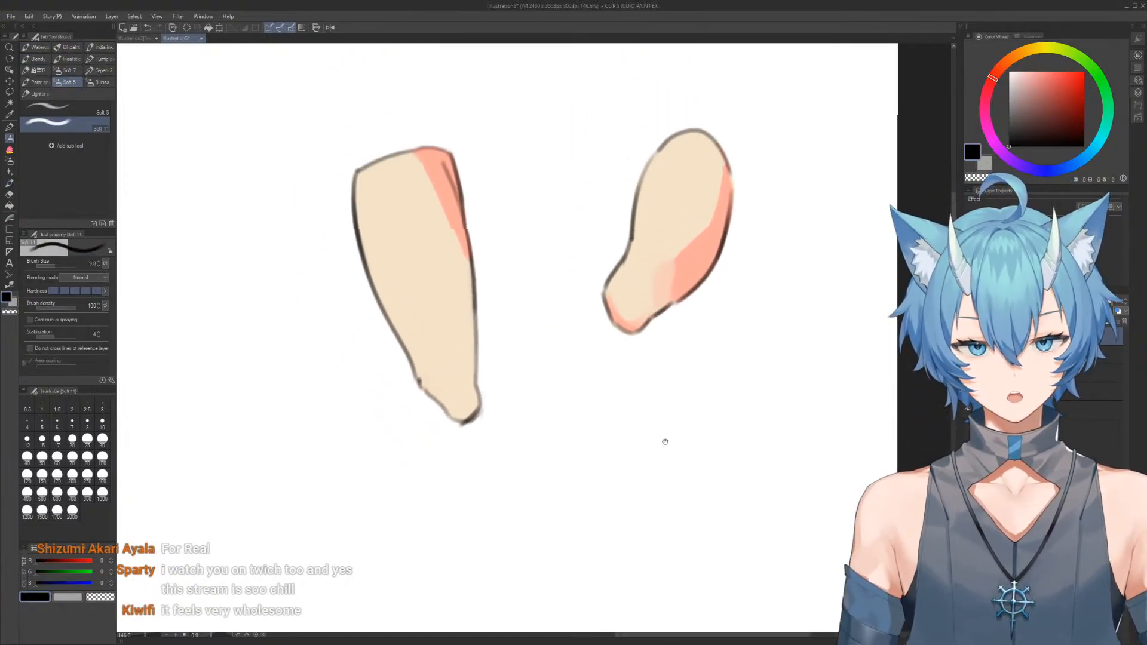
pyautogui.scroll(-2, 666, 440)
pyautogui.moveTo(635, 358)
pyautogui.mouseDown()
pyautogui.moveTo(587, 253)
pyautogui.moveTo(538, 239)
pyautogui.moveTo(463, 253)
pyautogui.moveTo(504, 249)
pyautogui.mouseUp()
pyautogui.scroll(2, 533, 233)
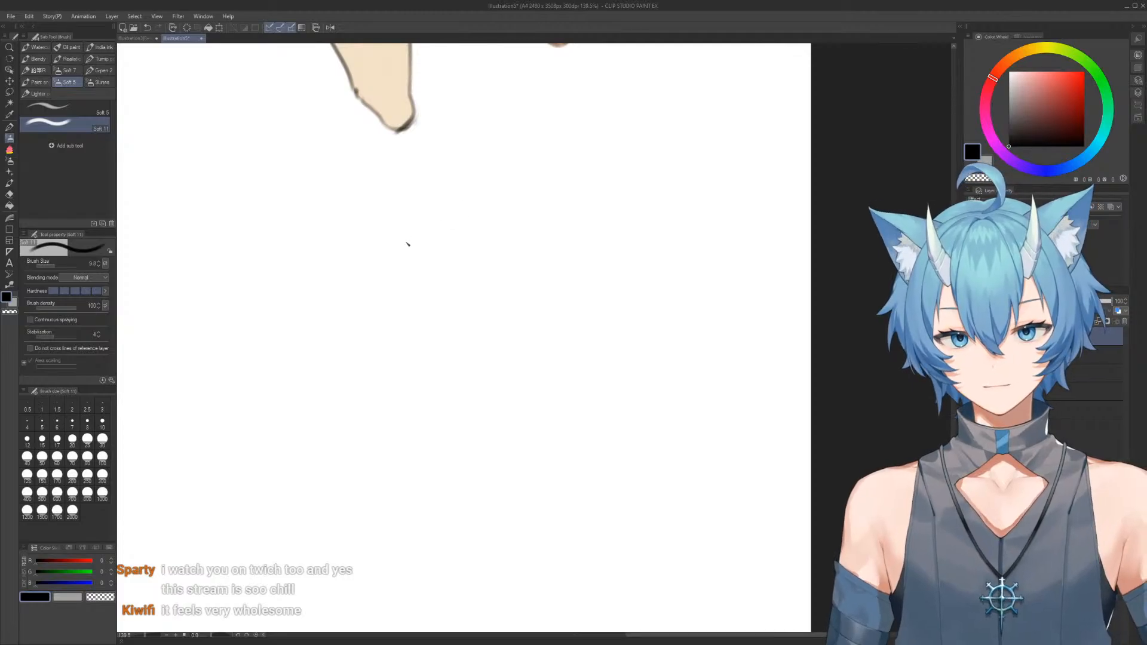
pyautogui.moveTo(404, 245)
pyautogui.mouseDown()
pyautogui.moveTo(528, 221)
pyautogui.moveTo(520, 210)
pyautogui.moveTo(542, 298)
pyautogui.moveTo(404, 265)
pyautogui.moveTo(413, 337)
pyautogui.moveTo(407, 324)
pyautogui.moveTo(433, 369)
pyautogui.mouseUp()
pyautogui.moveTo(537, 289)
pyautogui.mouseDown()
pyautogui.moveTo(528, 332)
pyautogui.moveTo(567, 376)
pyautogui.mouseUp()
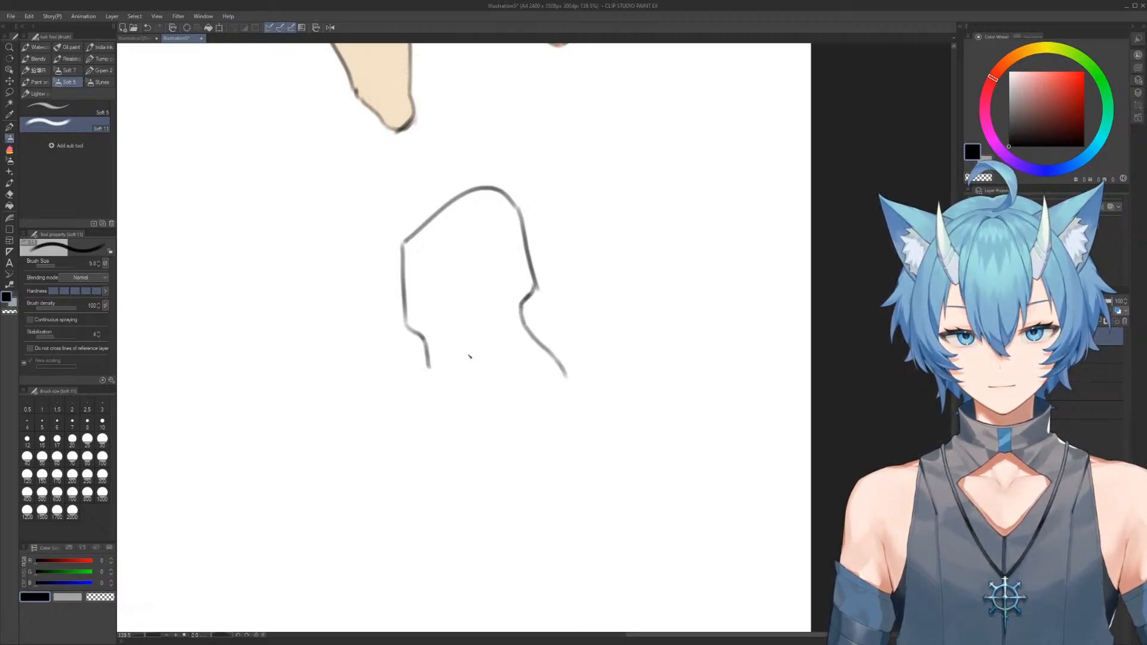
pyautogui.moveTo(428, 364)
pyautogui.mouseDown()
pyautogui.moveTo(399, 399)
pyautogui.moveTo(395, 431)
pyautogui.moveTo(400, 444)
pyautogui.moveTo(454, 457)
pyautogui.mouseUp()
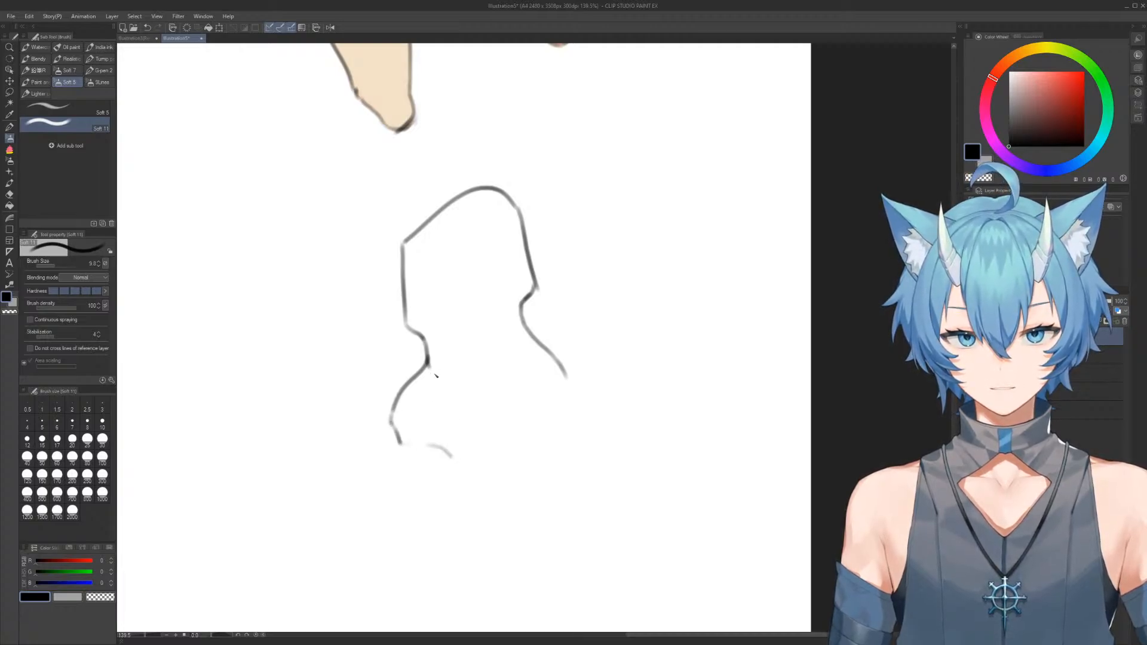
# Add the third form's two inner lines, side lobes and pointed lower edge in black, erasing and redrawing part of the inner line
pyautogui.moveTo(431, 375)
pyautogui.mouseDown()
pyautogui.moveTo(459, 466)
pyautogui.moveTo(496, 484)
pyautogui.moveTo(541, 450)
pyautogui.moveTo(538, 379)
pyautogui.moveTo(577, 401)
pyautogui.moveTo(581, 419)
pyautogui.moveTo(539, 457)
pyautogui.mouseUp()
pyautogui.press('e')
pyautogui.moveTo(535, 403)
pyautogui.mouseDown()
pyautogui.moveTo(533, 376)
pyautogui.moveTo(531, 418)
pyautogui.mouseUp()
pyautogui.press('b')
pyautogui.moveTo(536, 357); pyautogui.dragTo(533, 452)
pyautogui.scroll(-3, 534, 314)
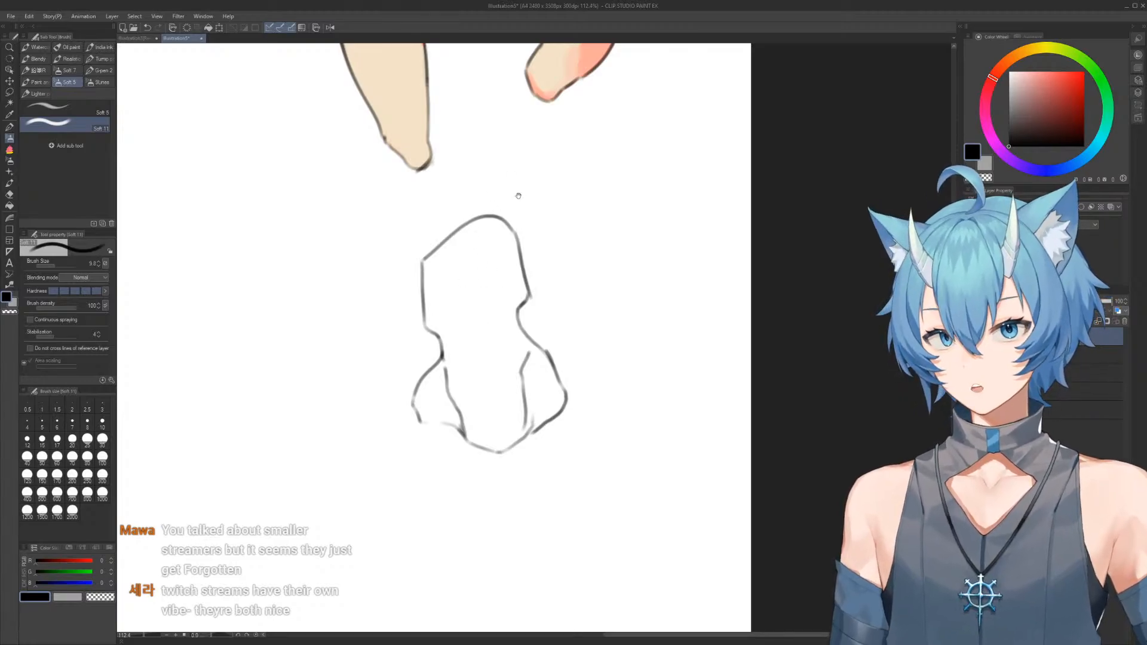
# Sample the cream from the forms above and paint strokes along the inside of the third form's outline
pyautogui.scroll(-1, 525, 215)
pyautogui.keyDown('alt'); pyautogui.click(592, 120); pyautogui.keyUp('alt')
pyautogui.scroll(2, 541, 337)
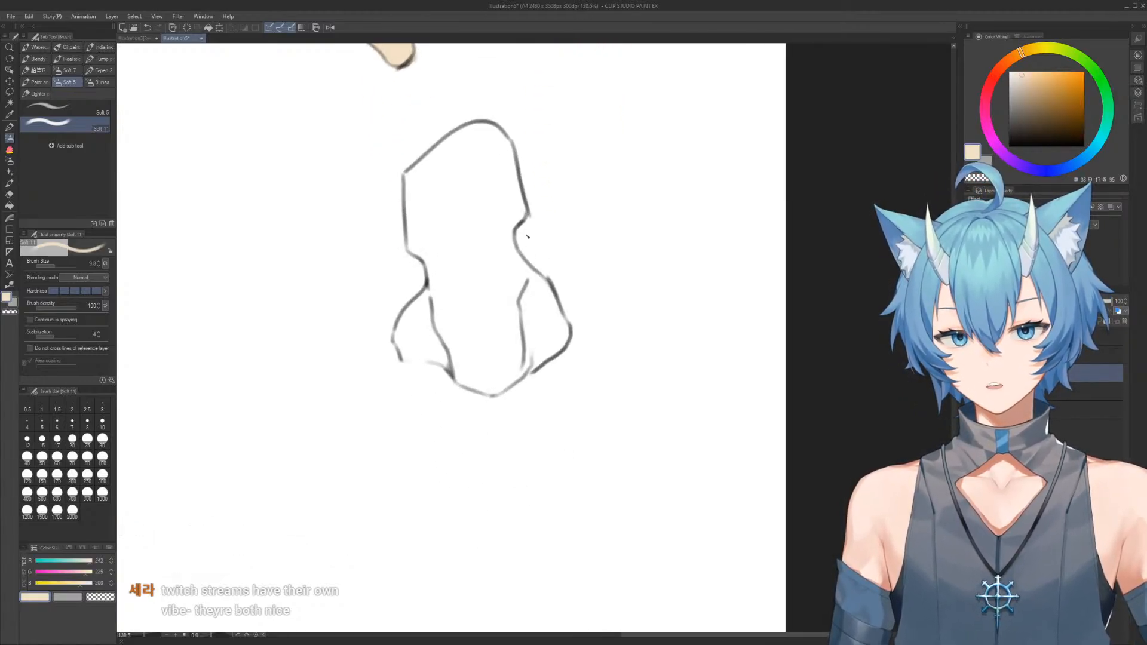
pyautogui.moveTo(404, 172); pyautogui.dragTo(405, 237)
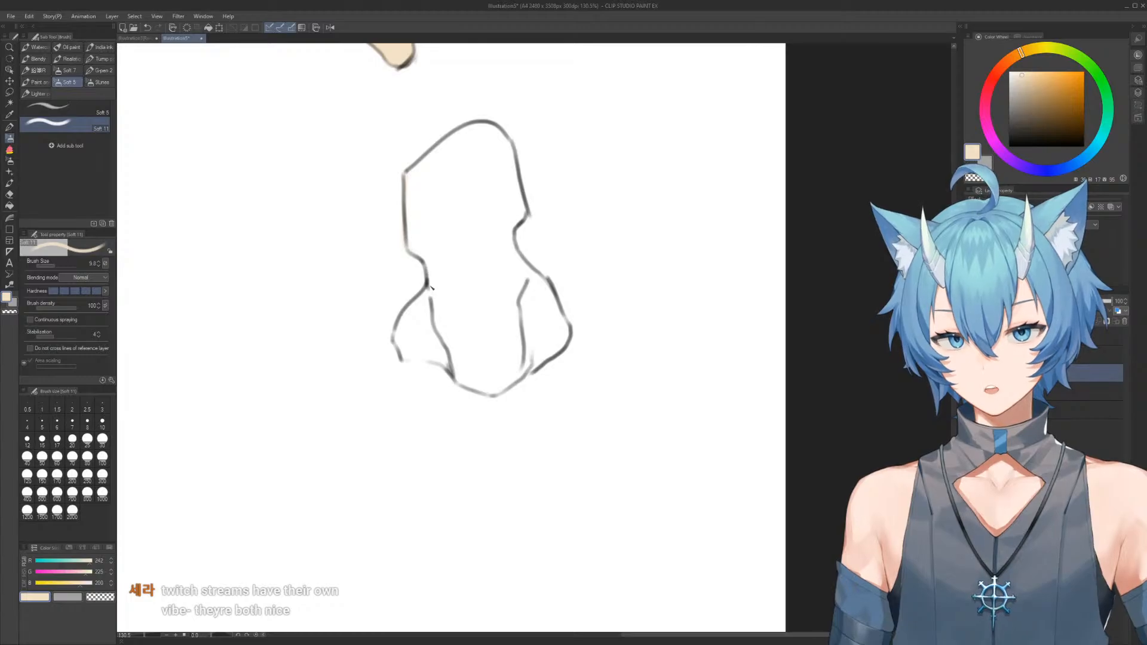
pyautogui.moveTo(427, 299)
pyautogui.mouseDown()
pyautogui.moveTo(398, 339)
pyautogui.moveTo(404, 358)
pyautogui.moveTo(442, 363)
pyautogui.moveTo(467, 390)
pyautogui.moveTo(512, 386)
pyautogui.moveTo(565, 340)
pyautogui.moveTo(520, 211)
pyautogui.mouseUp()
pyautogui.moveTo(513, 155)
pyautogui.mouseDown()
pyautogui.moveTo(523, 215)
pyautogui.moveTo(508, 229)
pyautogui.mouseUp()
pyautogui.moveTo(412, 176)
pyautogui.mouseDown()
pyautogui.moveTo(464, 132)
pyautogui.moveTo(510, 140)
pyautogui.mouseUp()
# Fill the whole third form with cream and erase the overflow along its lower edge
pyautogui.press('p')
pyautogui.moveTo(402, 123)
pyautogui.mouseDown()
pyautogui.moveTo(564, 108)
pyautogui.moveTo(358, 156)
pyautogui.mouseUp()
pyautogui.press('b')
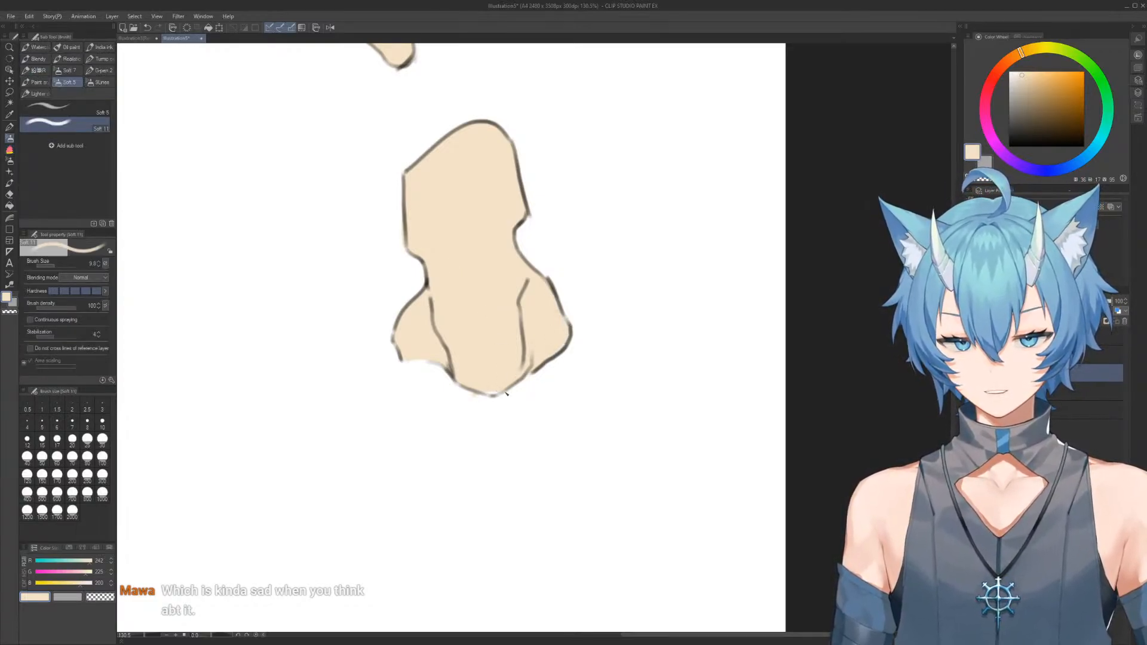
pyautogui.press('c')
pyautogui.moveTo(484, 396); pyautogui.dragTo(469, 390)
# Sample the salmon colour from the oval form's shading for use on the third form
pyautogui.moveTo(517, 286); pyautogui.dragTo(436, 285)
pyautogui.moveTo(499, 245)
pyautogui.mouseDown()
pyautogui.moveTo(527, 376)
pyautogui.moveTo(586, 252)
pyautogui.mouseUp()
pyautogui.keyDown('ctrl'); pyautogui.keyDown('shift'); pyautogui.click(621, 230); pyautogui.keyUp('shift'); pyautogui.keyUp('ctrl')
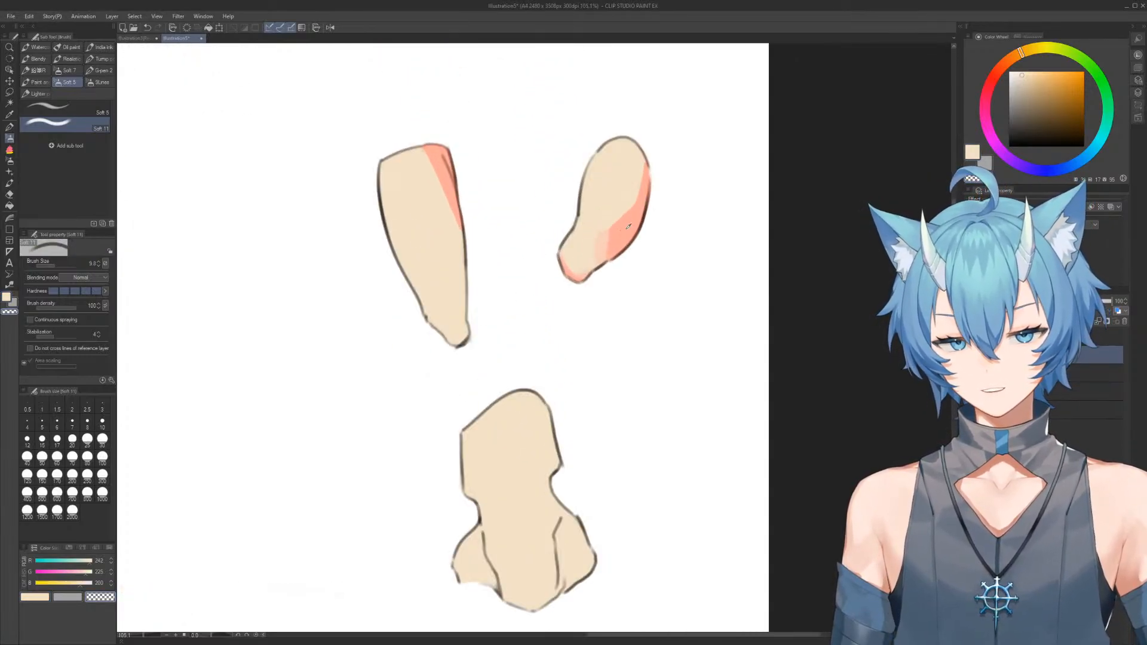
pyautogui.keyDown('alt'); pyautogui.click(628, 228); pyautogui.keyUp('alt')
pyautogui.moveTo(611, 443); pyautogui.dragTo(558, 248)
pyautogui.moveTo(543, 287); pyautogui.dragTo(571, 293)
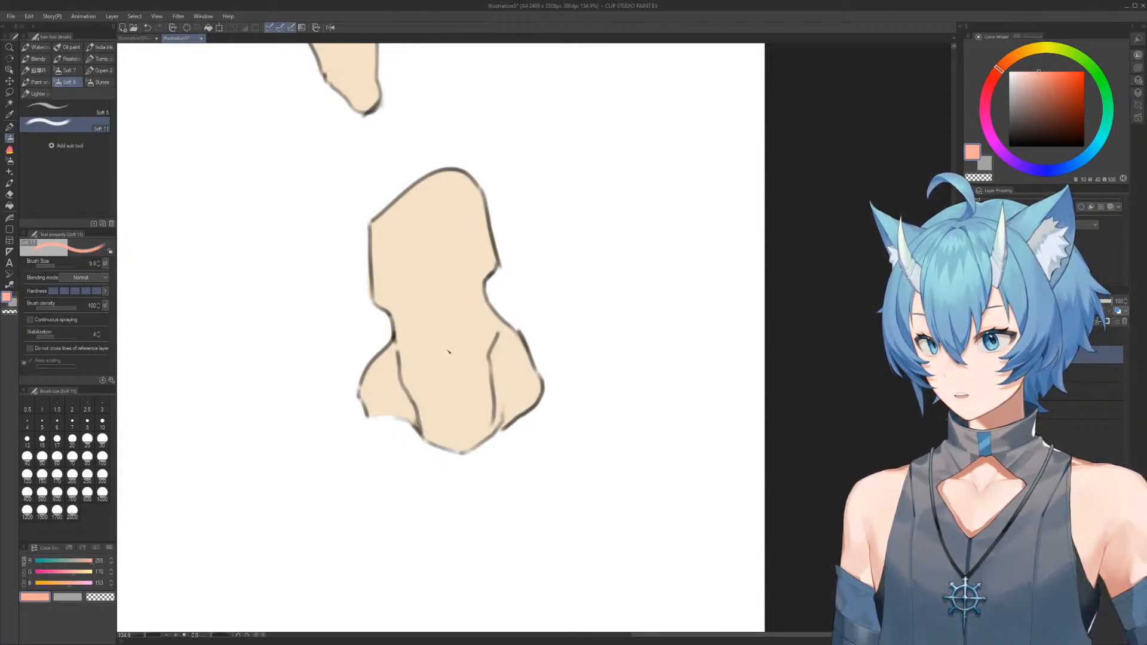
# Try covering one side lobe of the third form in salmon, trim it with transparent strokes and remove it again
pyautogui.moveTo(429, 387); pyautogui.dragTo(439, 392)
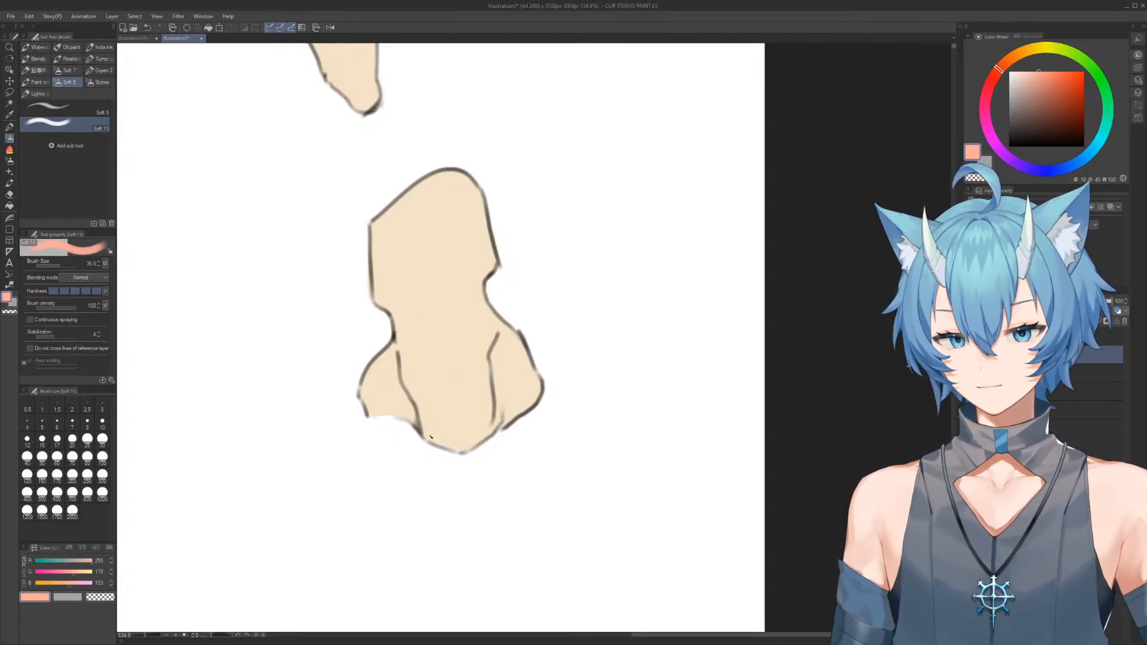
pyautogui.moveTo(385, 380)
pyautogui.mouseDown()
pyautogui.moveTo(404, 405)
pyautogui.moveTo(384, 383)
pyautogui.moveTo(385, 404)
pyautogui.moveTo(371, 405)
pyautogui.moveTo(381, 379)
pyautogui.moveTo(374, 398)
pyautogui.moveTo(401, 378)
pyautogui.moveTo(388, 375)
pyautogui.moveTo(393, 366)
pyautogui.moveTo(414, 409)
pyautogui.moveTo(403, 419)
pyautogui.mouseUp()
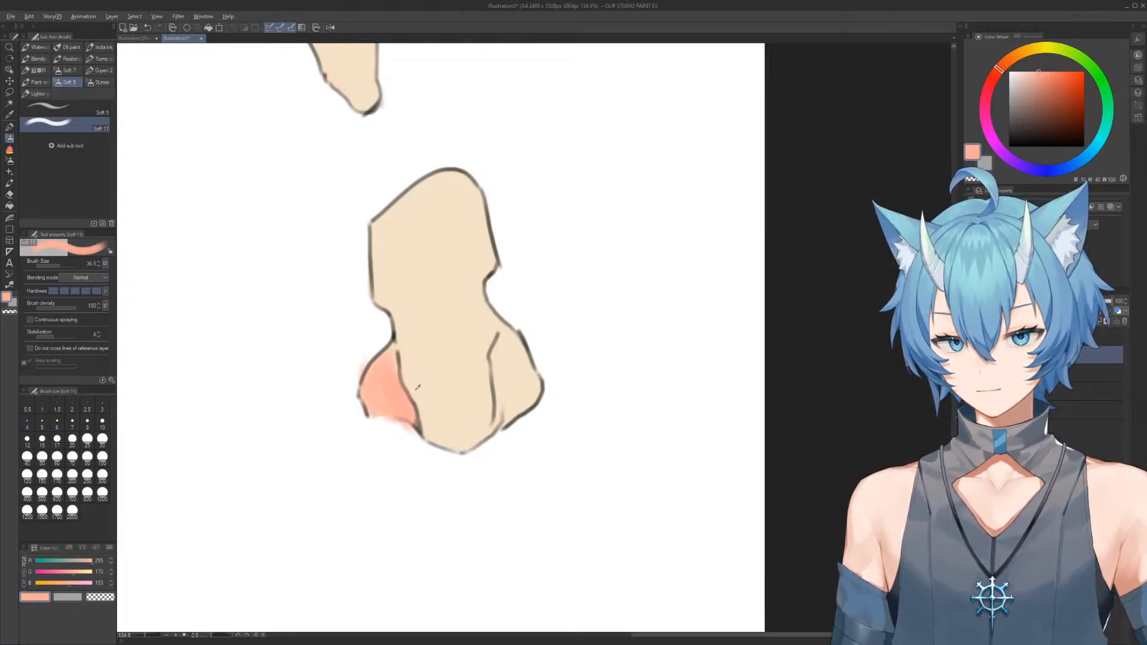
pyautogui.press('c')
pyautogui.moveTo(394, 359); pyautogui.dragTo(412, 401)
pyautogui.press('c')
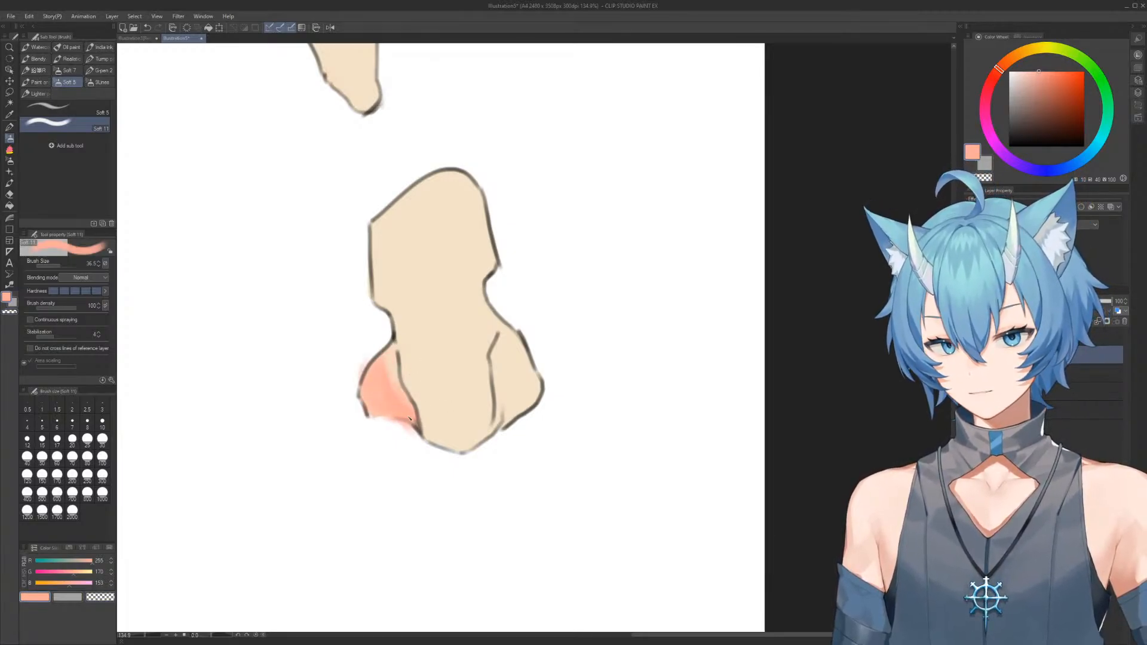
pyautogui.press('c')
pyautogui.moveTo(397, 349)
pyautogui.mouseDown()
pyautogui.moveTo(402, 359)
pyautogui.moveTo(349, 392)
pyautogui.mouseUp()
pyautogui.press('c')
pyautogui.press('c')
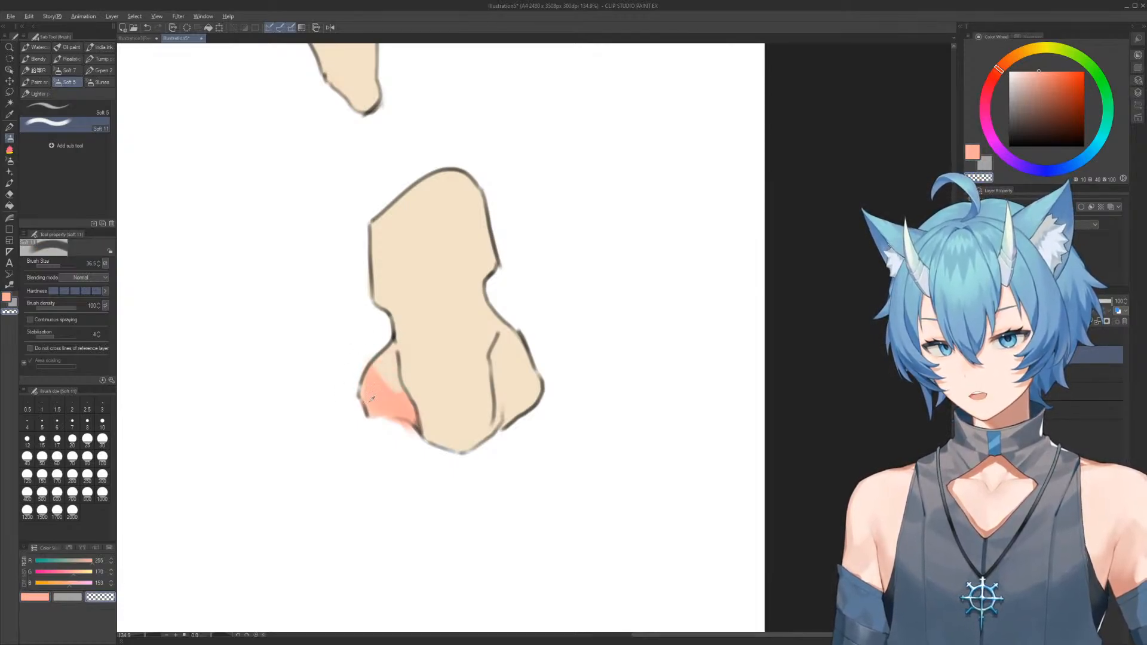
pyautogui.press('c')
pyautogui.moveTo(385, 358)
pyautogui.mouseDown()
pyautogui.moveTo(381, 374)
pyautogui.moveTo(384, 341)
pyautogui.moveTo(387, 383)
pyautogui.moveTo(413, 425)
pyautogui.moveTo(387, 435)
pyautogui.mouseUp()
pyautogui.press('c')
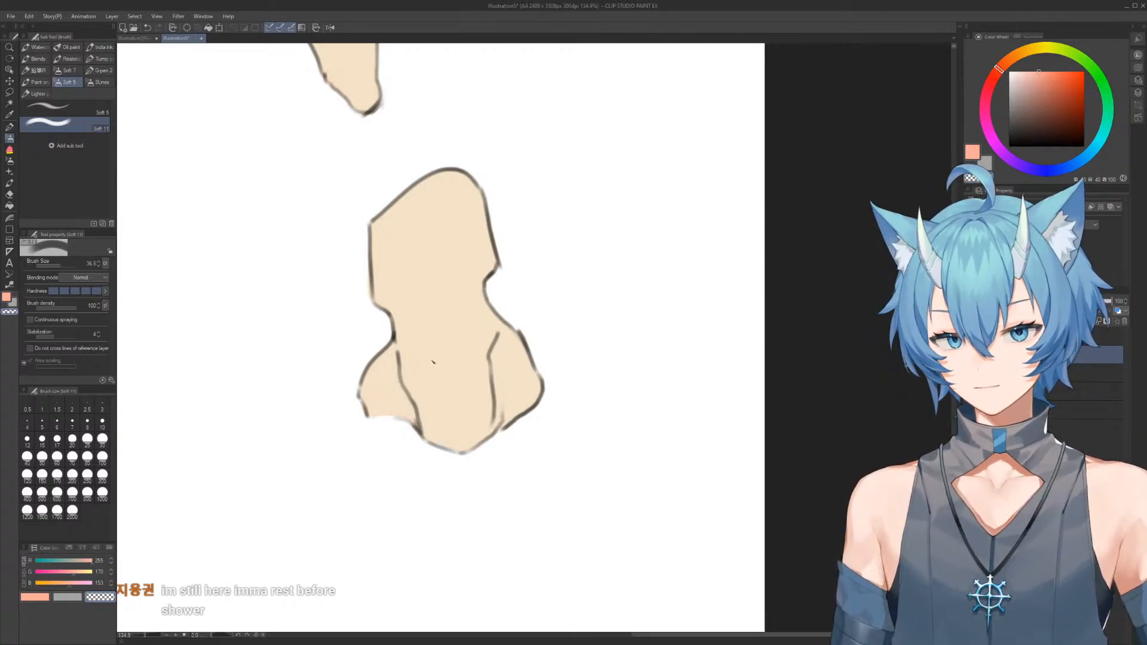
# Paint salmon shading across the third form's side lobes and lower centre with a V-shaped upper edge, filling the remaining gaps
pyautogui.press('c')
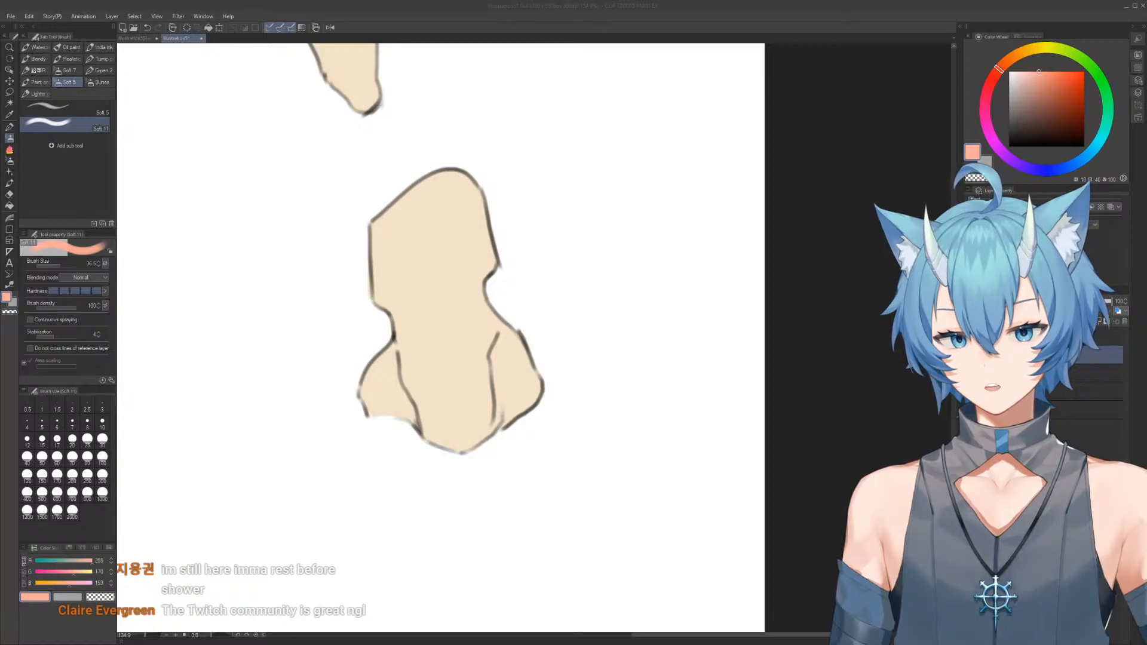
pyautogui.click(449, 271)
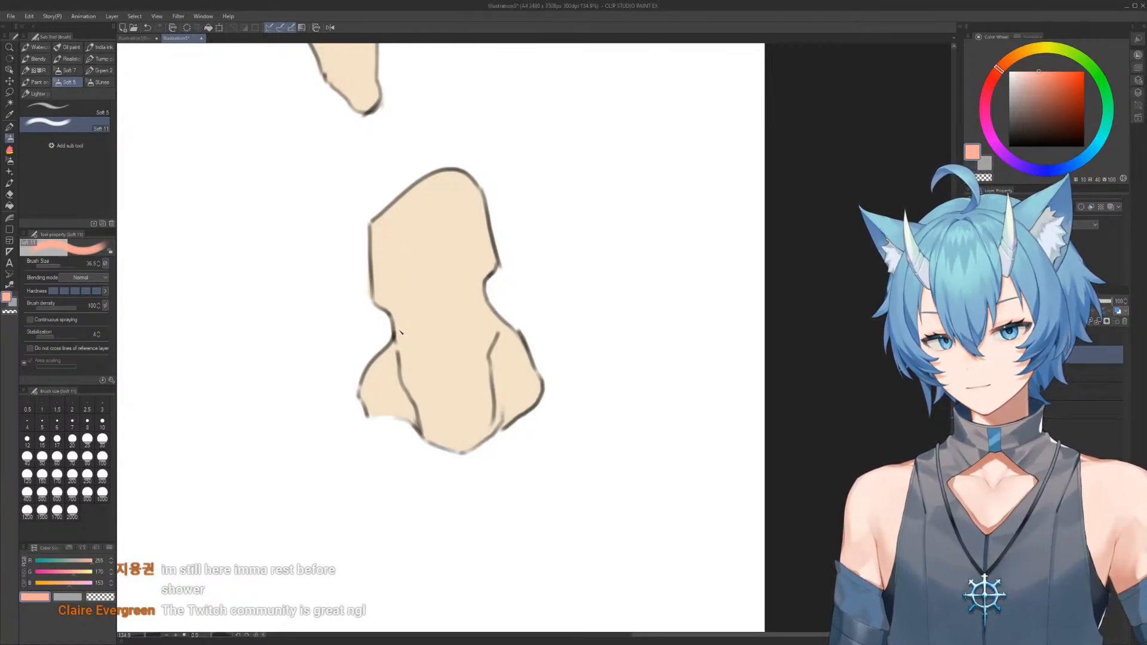
pyautogui.moveTo(398, 351)
pyautogui.mouseDown()
pyautogui.moveTo(437, 407)
pyautogui.moveTo(408, 396)
pyautogui.moveTo(463, 410)
pyautogui.moveTo(503, 380)
pyautogui.moveTo(517, 340)
pyautogui.moveTo(535, 388)
pyautogui.moveTo(475, 414)
pyautogui.mouseUp()
pyautogui.moveTo(395, 353)
pyautogui.mouseDown()
pyautogui.moveTo(374, 409)
pyautogui.moveTo(464, 445)
pyautogui.moveTo(448, 444)
pyautogui.moveTo(490, 429)
pyautogui.mouseUp()
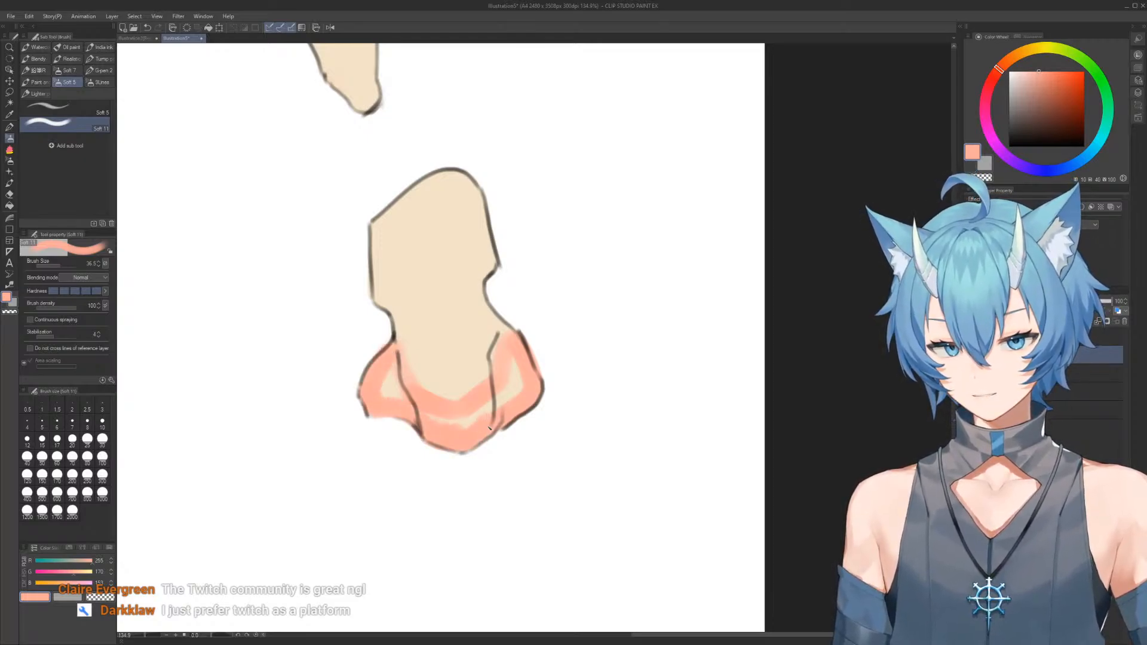
pyautogui.press('p')
pyautogui.moveTo(397, 285); pyautogui.dragTo(505, 290)
pyautogui.scroll(-3, 505, 288)
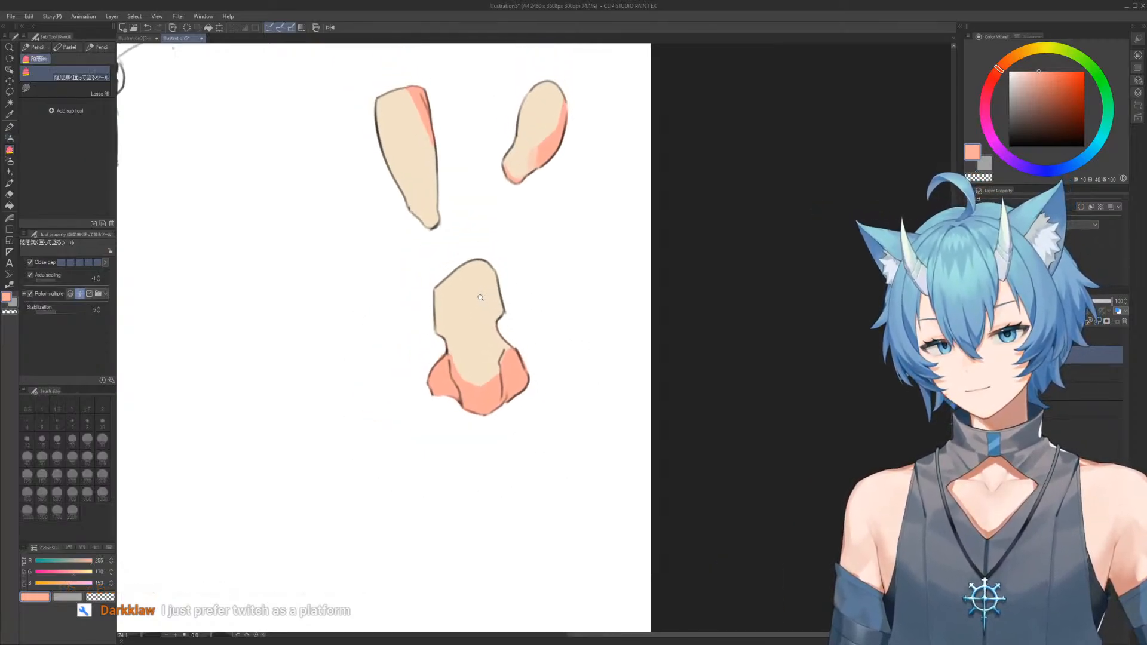
# Shade both upper side edges of the third form with narrow salmon strips, trimming them with the transparent colour
pyautogui.scroll(2, 478, 287)
pyautogui.press('b')
pyautogui.moveTo(496, 250)
pyautogui.mouseDown()
pyautogui.moveTo(513, 321)
pyautogui.moveTo(487, 267)
pyautogui.moveTo(497, 306)
pyautogui.mouseUp()
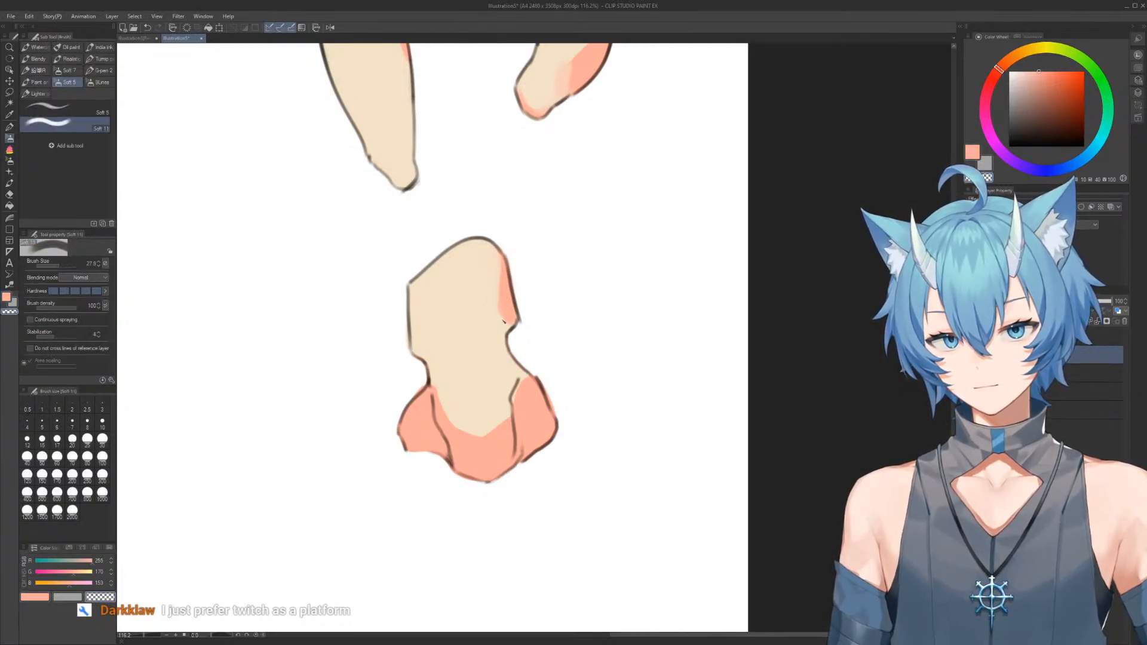
pyautogui.press('c')
pyautogui.moveTo(413, 287); pyautogui.dragTo(426, 353)
pyautogui.press('c')
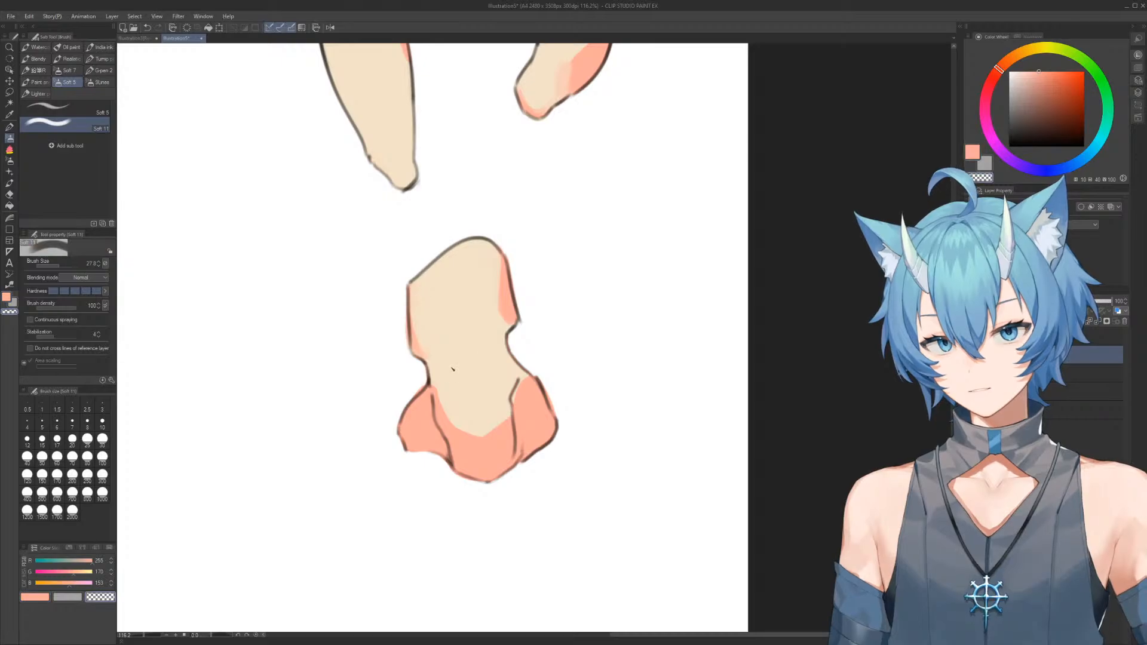
pyautogui.scroll(-3, 572, 298)
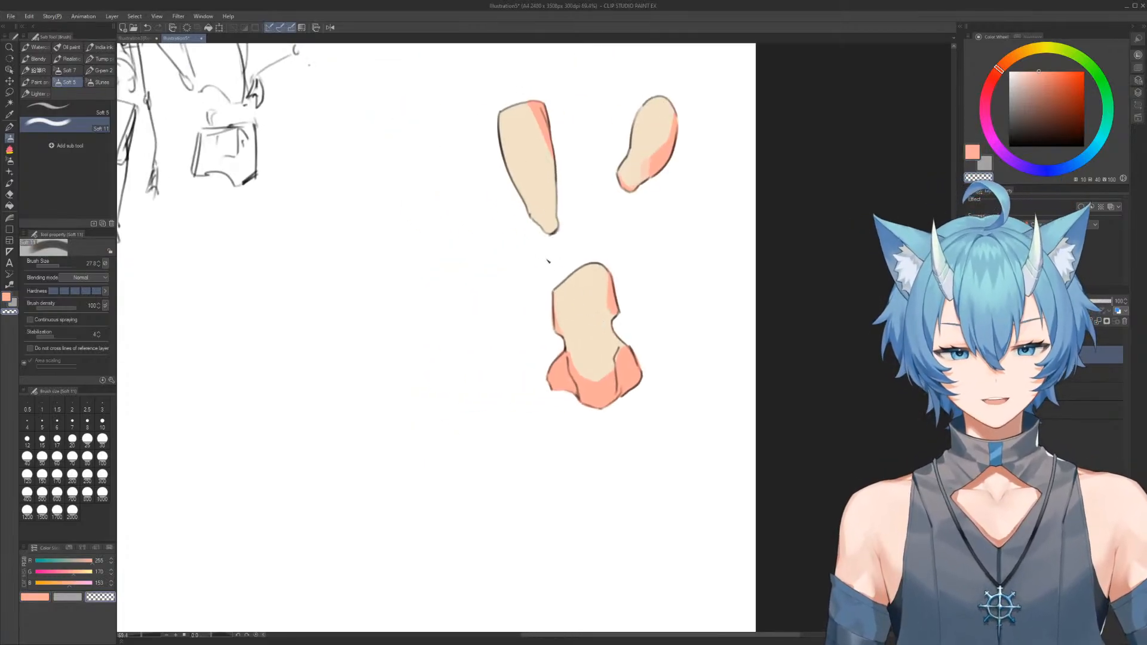
# Hide the palettes and try a stroke in the blank area beside the third form, undoing it
pyautogui.press('p')
pyautogui.press('Tab')
pyautogui.moveTo(541, 181); pyautogui.dragTo(519, 299)
pyautogui.scroll(3, 485, 269)
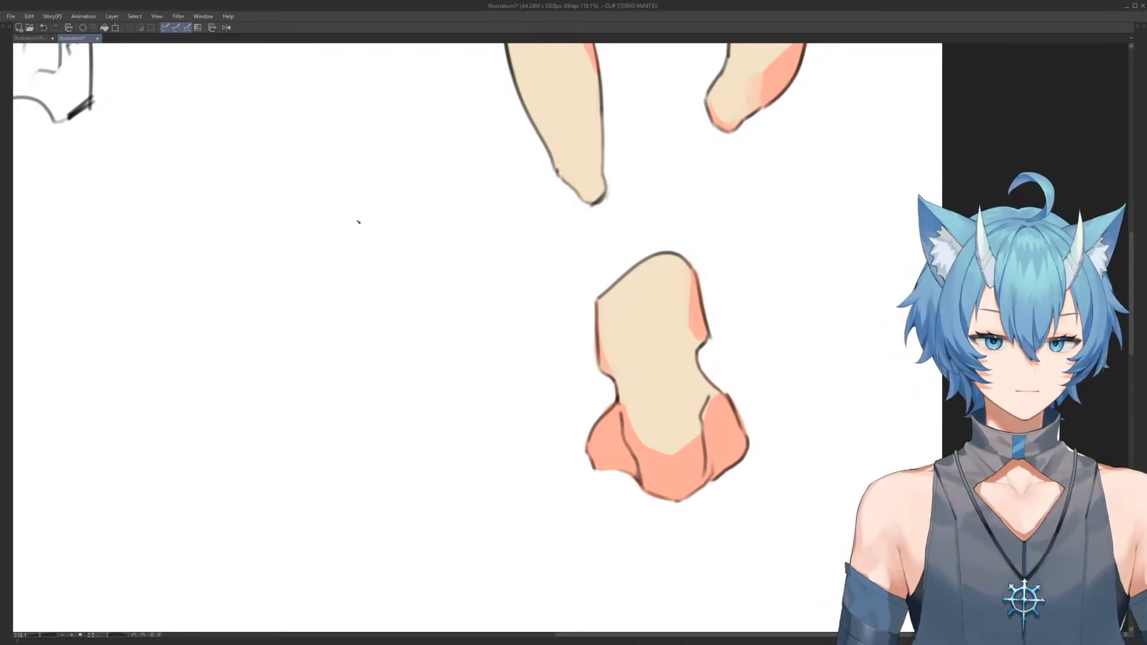
pyautogui.moveTo(464, 308); pyautogui.dragTo(512, 255)
pyautogui.scroll(4, 442, 209)
pyautogui.scroll(-3, 549, 318)
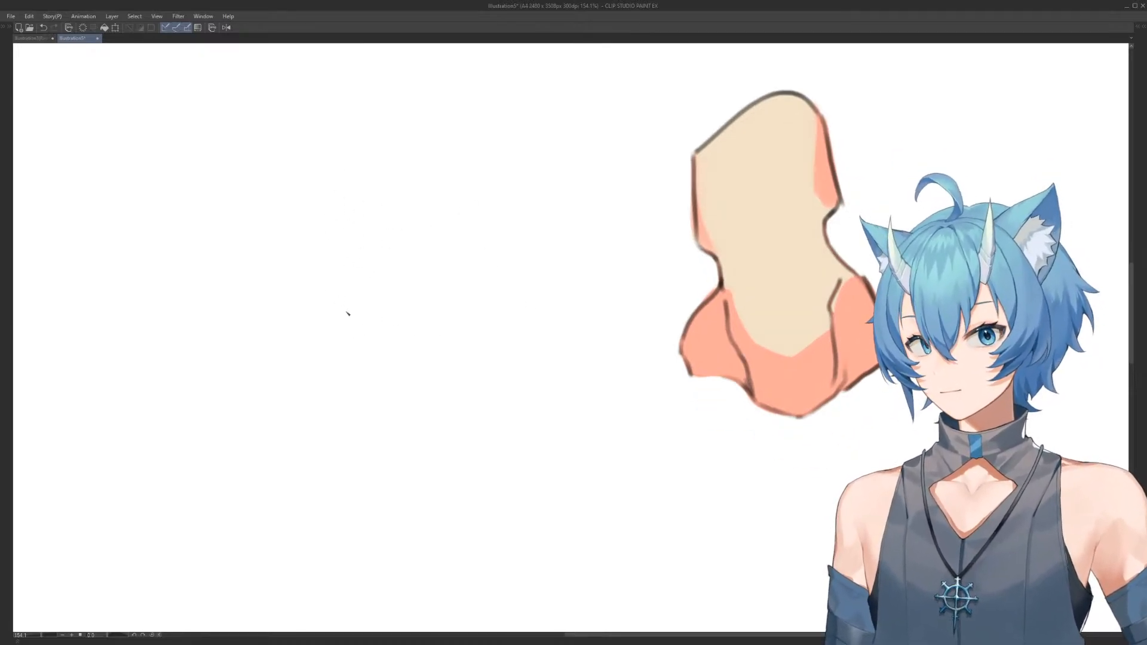
pyautogui.moveTo(349, 312); pyautogui.dragTo(334, 235)
pyautogui.hotkey('ctrl', 'z')
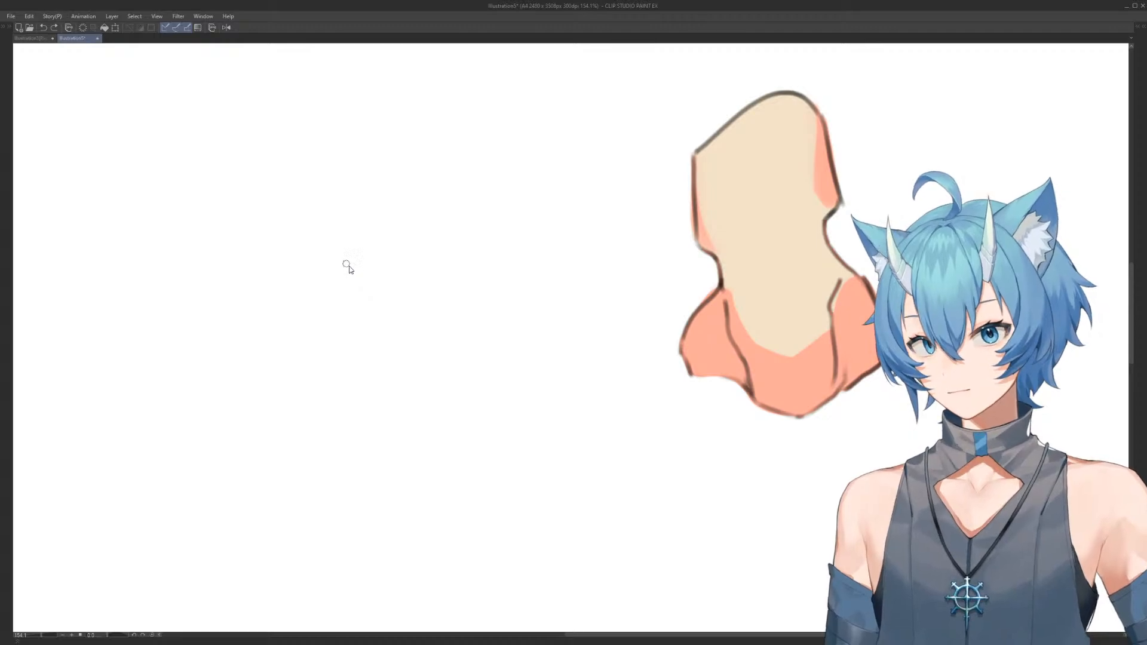
# Outline a slanted, elongated rounded form in the blank area beside the third form, erasing and redrawing its edges
pyautogui.moveTo(359, 341)
pyautogui.mouseDown()
pyautogui.moveTo(314, 224)
pyautogui.moveTo(324, 225)
pyautogui.moveTo(308, 215)
pyautogui.moveTo(400, 232)
pyautogui.moveTo(373, 199)
pyautogui.moveTo(413, 229)
pyautogui.moveTo(376, 195)
pyautogui.moveTo(448, 230)
pyautogui.moveTo(493, 307)
pyautogui.mouseUp()
pyautogui.moveTo(449, 226); pyautogui.dragTo(503, 327)
pyautogui.press('e')
pyautogui.moveTo(474, 274); pyautogui.dragTo(504, 336)
pyautogui.press('p')
pyautogui.moveTo(435, 214); pyautogui.dragTo(508, 357)
pyautogui.press('e')
pyautogui.moveTo(338, 321)
pyautogui.mouseDown()
pyautogui.moveTo(312, 242)
pyautogui.moveTo(425, 359)
pyautogui.moveTo(418, 347)
pyautogui.moveTo(491, 332)
pyautogui.mouseUp()
pyautogui.press('p')
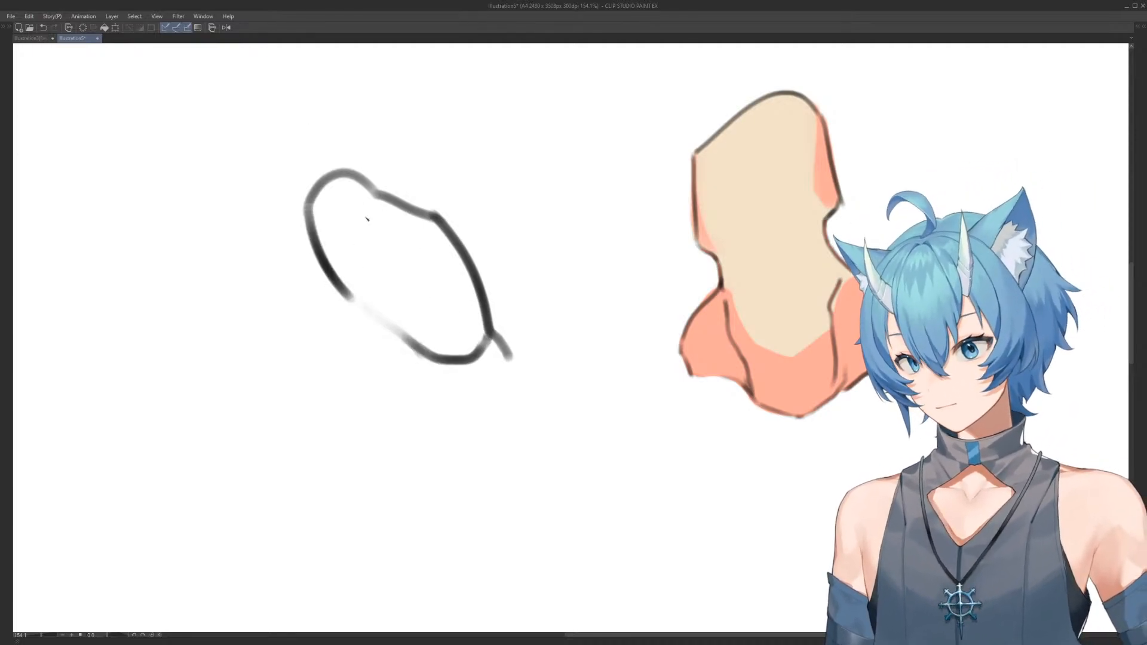
# Thin the new form's lower side edge by erasing along the inside of its line
pyautogui.keyDown('alt'); pyautogui.click(359, 250); pyautogui.keyUp('alt')
pyautogui.moveTo(321, 227)
pyautogui.mouseDown()
pyautogui.moveTo(366, 281)
pyautogui.moveTo(361, 300)
pyautogui.moveTo(332, 243)
pyautogui.moveTo(403, 326)
pyautogui.mouseUp()
pyautogui.moveTo(357, 289); pyautogui.dragTo(457, 350)
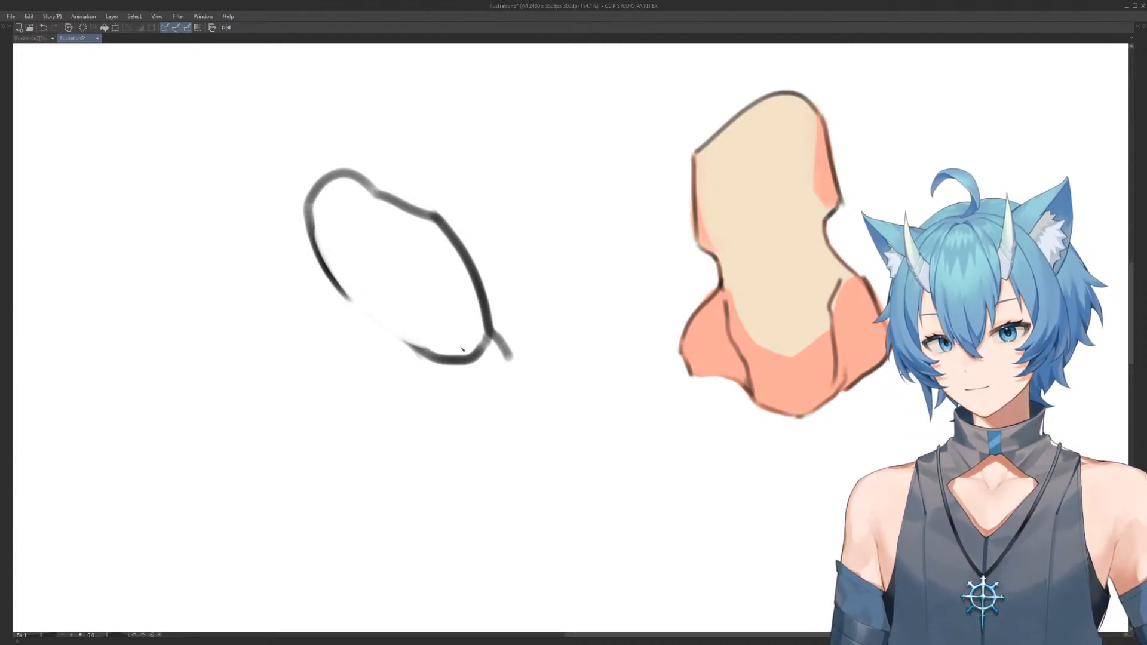
# Add a second shoulder-like lobe beside the rounded form and erase parts of the old lower edge
pyautogui.moveTo(477, 208)
pyautogui.mouseDown()
pyautogui.moveTo(453, 204)
pyautogui.moveTo(472, 211)
pyautogui.mouseUp()
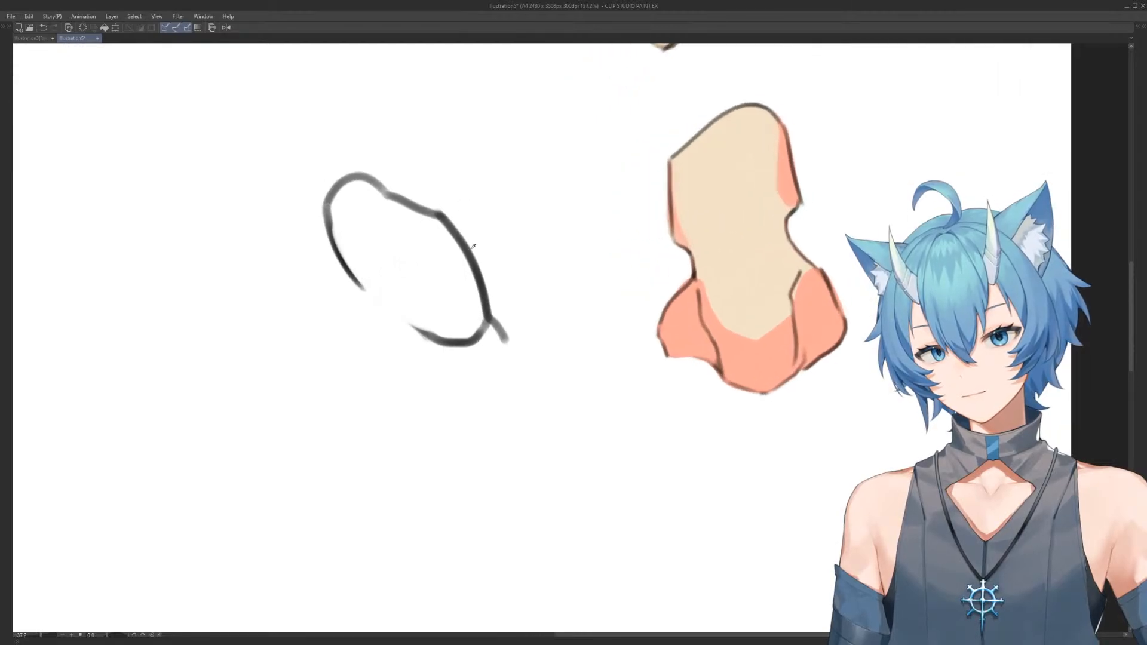
pyautogui.moveTo(260, 251)
pyautogui.mouseDown()
pyautogui.moveTo(280, 315)
pyautogui.moveTo(278, 299)
pyautogui.moveTo(308, 337)
pyautogui.moveTo(288, 322)
pyautogui.moveTo(335, 350)
pyautogui.moveTo(443, 348)
pyautogui.mouseUp()
pyautogui.moveTo(258, 251); pyautogui.dragTo(327, 241)
pyautogui.press('e')
pyautogui.moveTo(381, 346)
pyautogui.mouseDown()
pyautogui.moveTo(404, 328)
pyautogui.moveTo(444, 356)
pyautogui.mouseUp()
pyautogui.press('p')
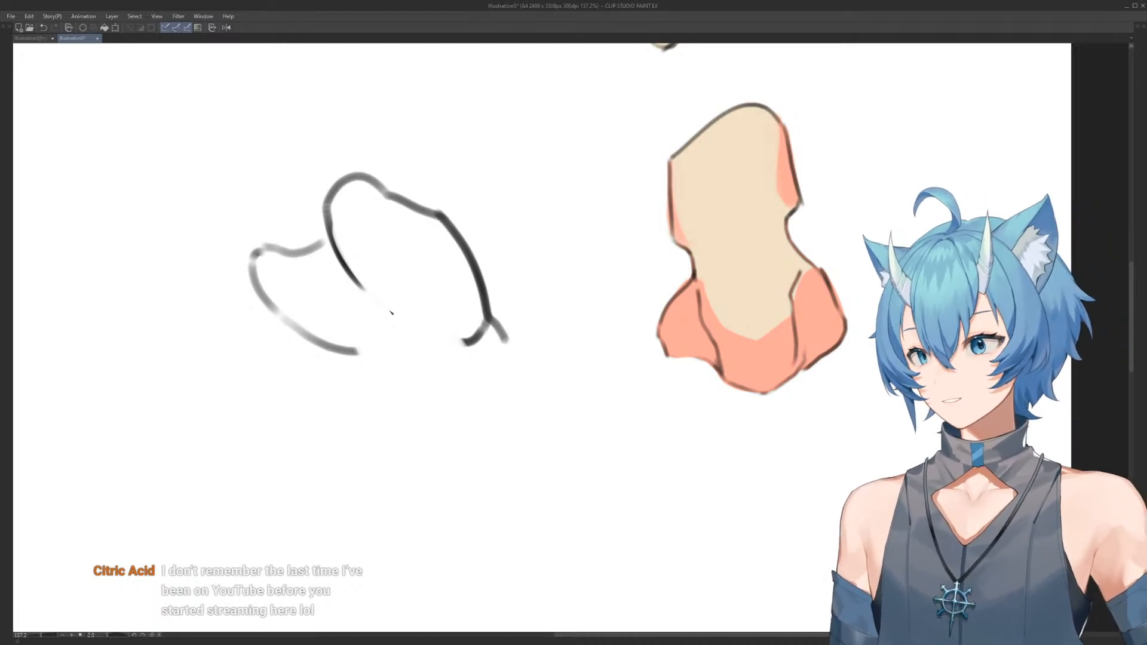
pyautogui.moveTo(360, 295); pyautogui.dragTo(360, 261)
pyautogui.press('p')
# Bend the front outline inward at the waist, continue it into the lower body and erase the overlapping lines
pyautogui.moveTo(352, 349); pyautogui.dragTo(383, 379)
pyautogui.press('e')
pyautogui.moveTo(503, 340)
pyautogui.mouseDown()
pyautogui.moveTo(483, 284)
pyautogui.moveTo(495, 300)
pyautogui.moveTo(446, 224)
pyautogui.moveTo(512, 360)
pyautogui.mouseUp()
pyautogui.press('p')
pyautogui.moveTo(381, 378)
pyautogui.mouseDown()
pyautogui.moveTo(324, 453)
pyautogui.moveTo(371, 394)
pyautogui.mouseUp()
pyautogui.press('e')
pyautogui.moveTo(323, 487)
pyautogui.mouseDown()
pyautogui.moveTo(349, 416)
pyautogui.moveTo(313, 460)
pyautogui.moveTo(362, 381)
pyautogui.mouseUp()
pyautogui.press('p')
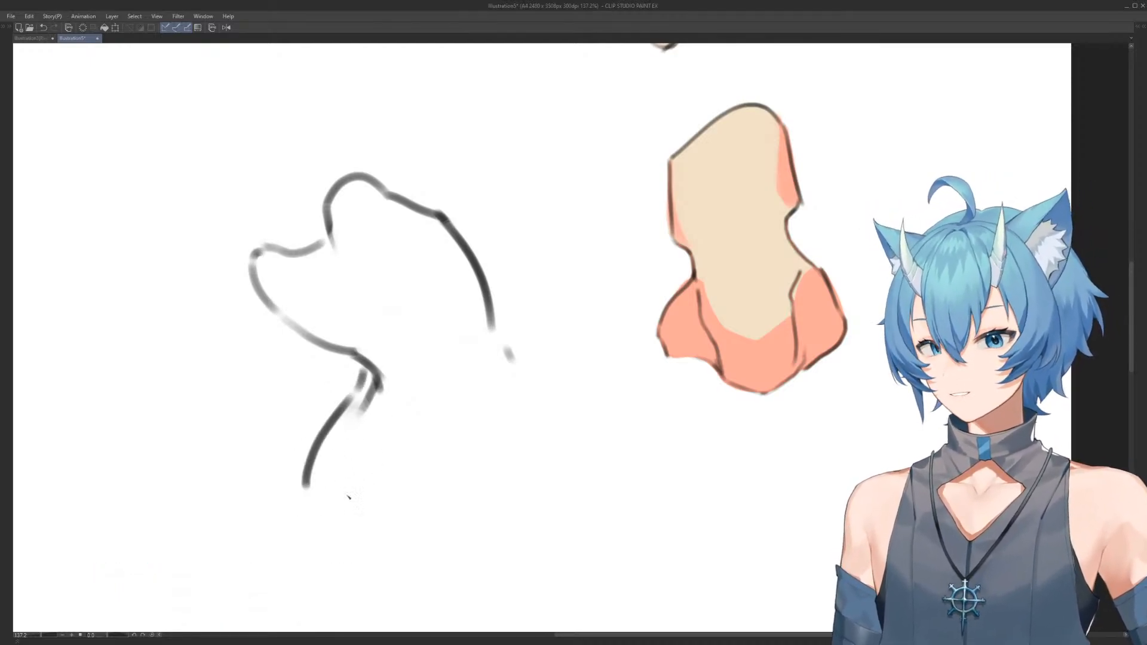
# Close the bent torso with an angled base line and redraw its back edge as one long curve
pyautogui.moveTo(304, 480)
pyautogui.mouseDown()
pyautogui.moveTo(346, 513)
pyautogui.moveTo(371, 518)
pyautogui.moveTo(481, 465)
pyautogui.mouseUp()
pyautogui.press('e')
pyautogui.moveTo(515, 372); pyautogui.dragTo(508, 352)
pyautogui.moveTo(471, 445)
pyautogui.mouseDown()
pyautogui.moveTo(420, 516)
pyautogui.moveTo(364, 520)
pyautogui.moveTo(486, 459)
pyautogui.mouseUp()
pyautogui.press('p')
pyautogui.press('e')
pyautogui.moveTo(506, 341)
pyautogui.mouseDown()
pyautogui.moveTo(500, 276)
pyautogui.moveTo(479, 235)
pyautogui.moveTo(490, 347)
pyautogui.mouseUp()
pyautogui.press('p')
pyautogui.moveTo(443, 242); pyautogui.dragTo(481, 464)
pyautogui.moveTo(496, 312)
pyautogui.mouseDown()
pyautogui.moveTo(477, 259)
pyautogui.moveTo(594, 376)
pyautogui.moveTo(480, 181)
pyautogui.moveTo(543, 315)
pyautogui.mouseUp()
# Outline a long tapered limb form with a rounded wide upper end between the figure sketches and the first coloured form
pyautogui.scroll(2, 525, 200)
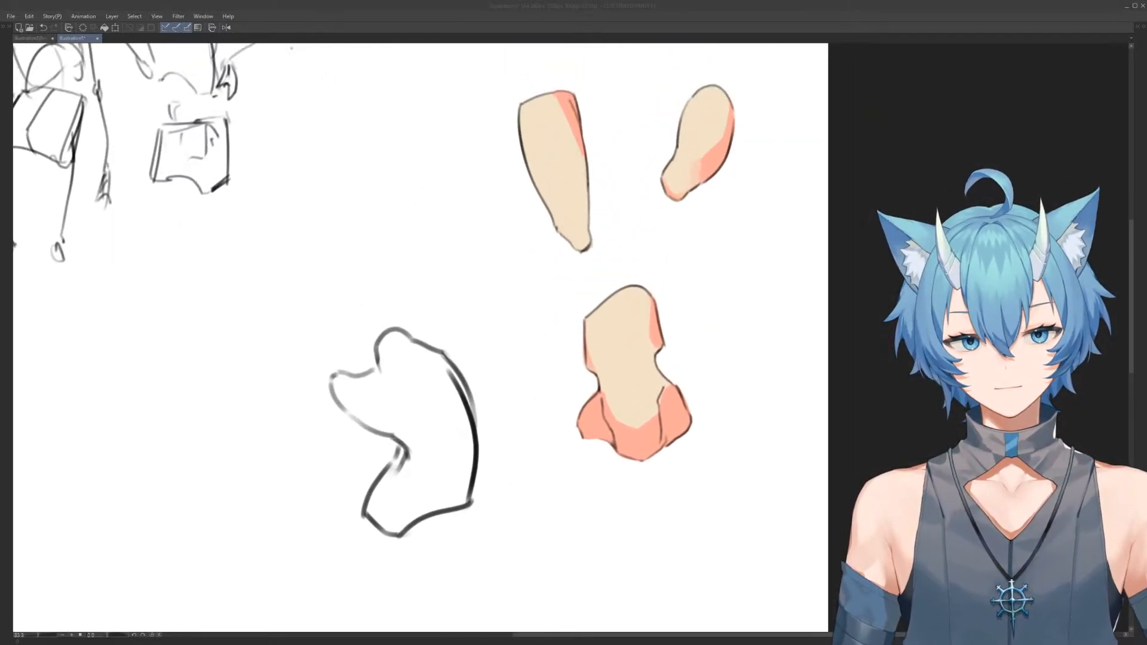
pyautogui.moveTo(471, 153); pyautogui.dragTo(518, 251)
pyautogui.scroll(3, 432, 223)
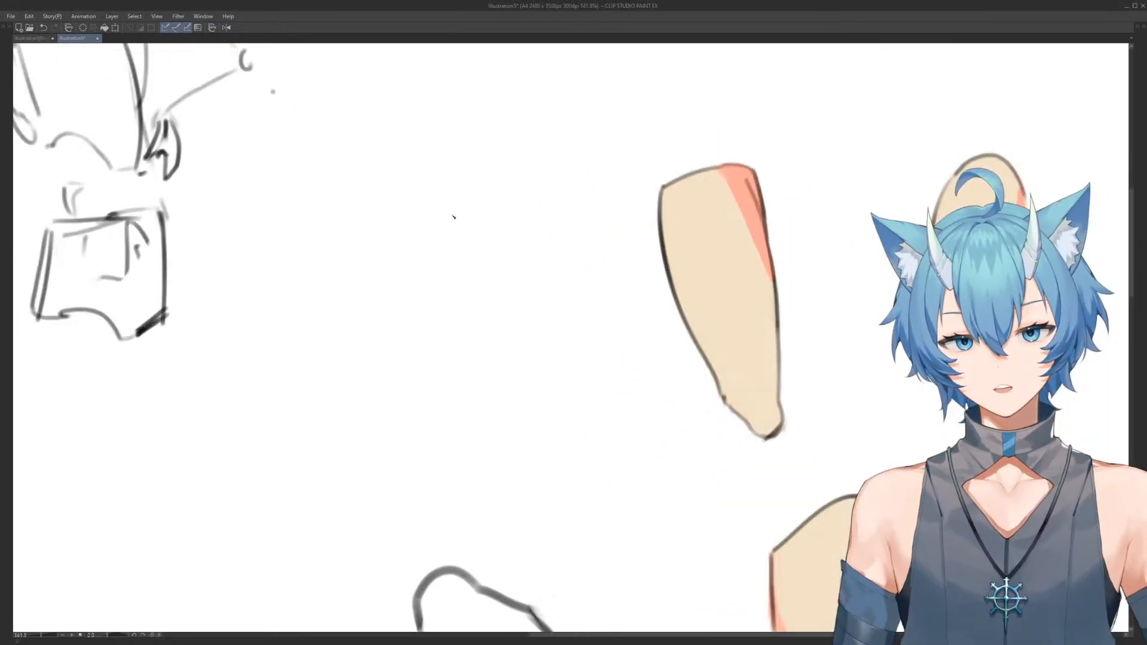
pyautogui.moveTo(374, 183)
pyautogui.mouseDown()
pyautogui.moveTo(472, 185)
pyautogui.moveTo(493, 293)
pyautogui.mouseUp()
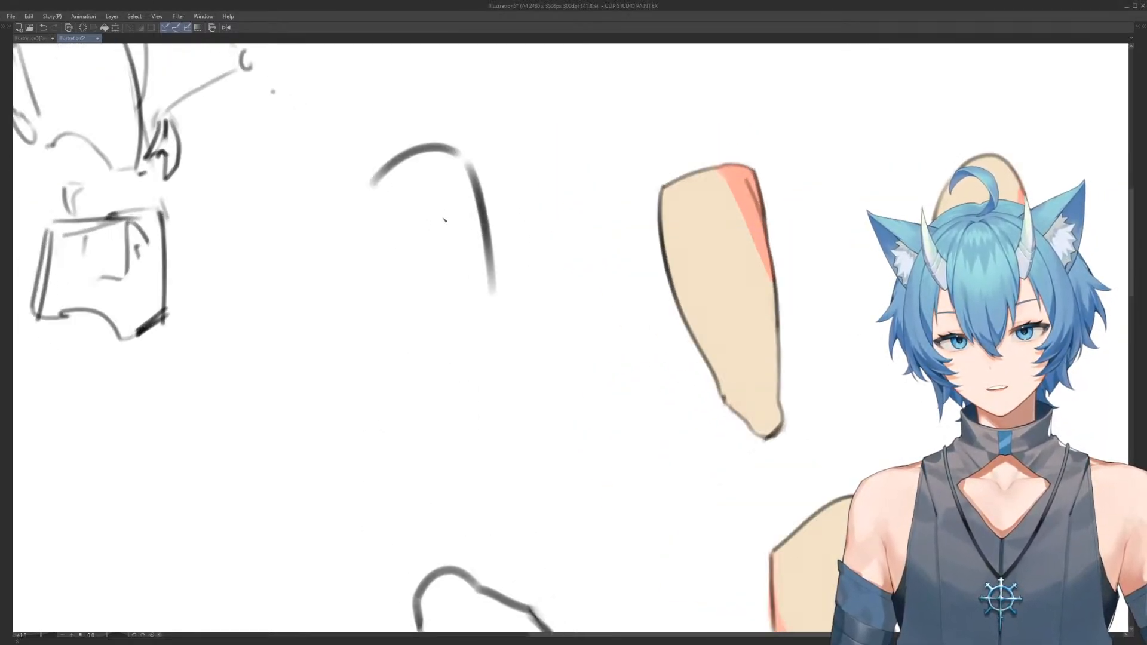
pyautogui.moveTo(370, 185)
pyautogui.mouseDown()
pyautogui.moveTo(398, 303)
pyautogui.moveTo(473, 429)
pyautogui.mouseUp()
pyautogui.moveTo(490, 290)
pyautogui.mouseDown()
pyautogui.moveTo(521, 428)
pyautogui.moveTo(487, 441)
pyautogui.moveTo(523, 438)
pyautogui.moveTo(492, 455)
pyautogui.mouseUp()
pyautogui.moveTo(461, 160); pyautogui.dragTo(478, 178)
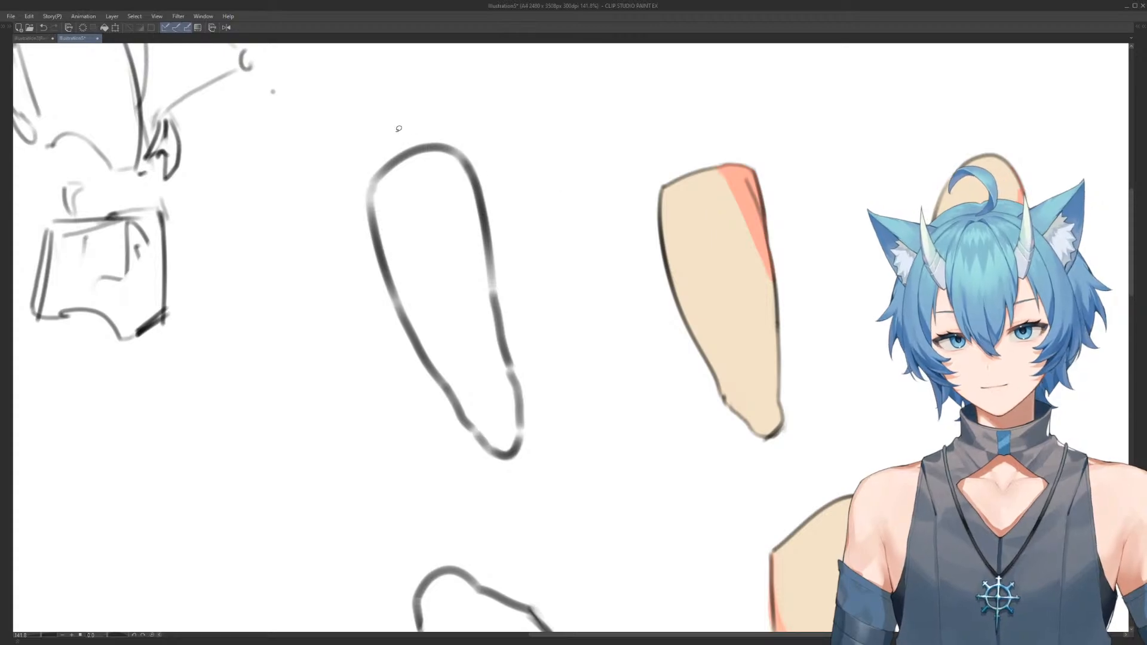
# Fill the new tapered limb form with the skin colour
pyautogui.moveTo(395, 110)
pyautogui.mouseDown()
pyautogui.moveTo(464, 474)
pyautogui.moveTo(382, 129)
pyautogui.moveTo(513, 177)
pyautogui.moveTo(382, 114)
pyautogui.mouseUp()
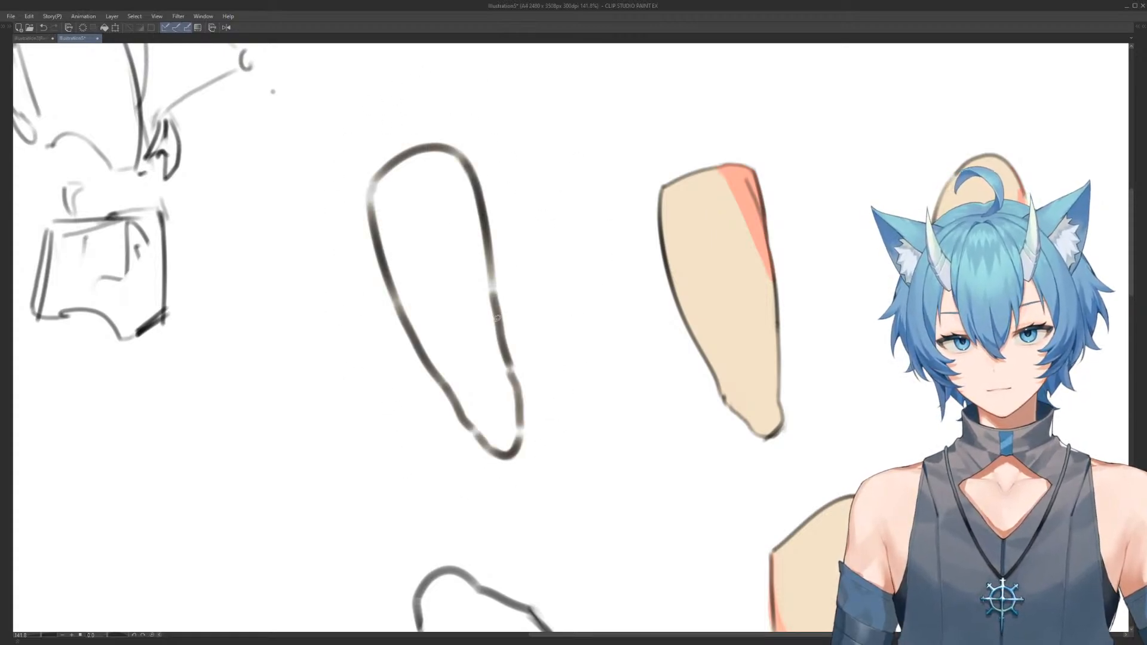
pyautogui.moveTo(523, 411)
pyautogui.mouseDown()
pyautogui.moveTo(469, 423)
pyautogui.moveTo(419, 317)
pyautogui.moveTo(493, 287)
pyautogui.mouseUp()
pyautogui.moveTo(429, 230)
pyautogui.mouseDown()
pyautogui.moveTo(545, 502)
pyautogui.moveTo(502, 224)
pyautogui.mouseUp()
pyautogui.moveTo(408, 77)
pyautogui.mouseDown()
pyautogui.moveTo(463, 66)
pyautogui.moveTo(493, 96)
pyautogui.mouseUp()
pyautogui.moveTo(371, 196)
pyautogui.mouseDown()
pyautogui.moveTo(371, 182)
pyautogui.moveTo(335, 172)
pyautogui.moveTo(358, 191)
pyautogui.mouseUp()
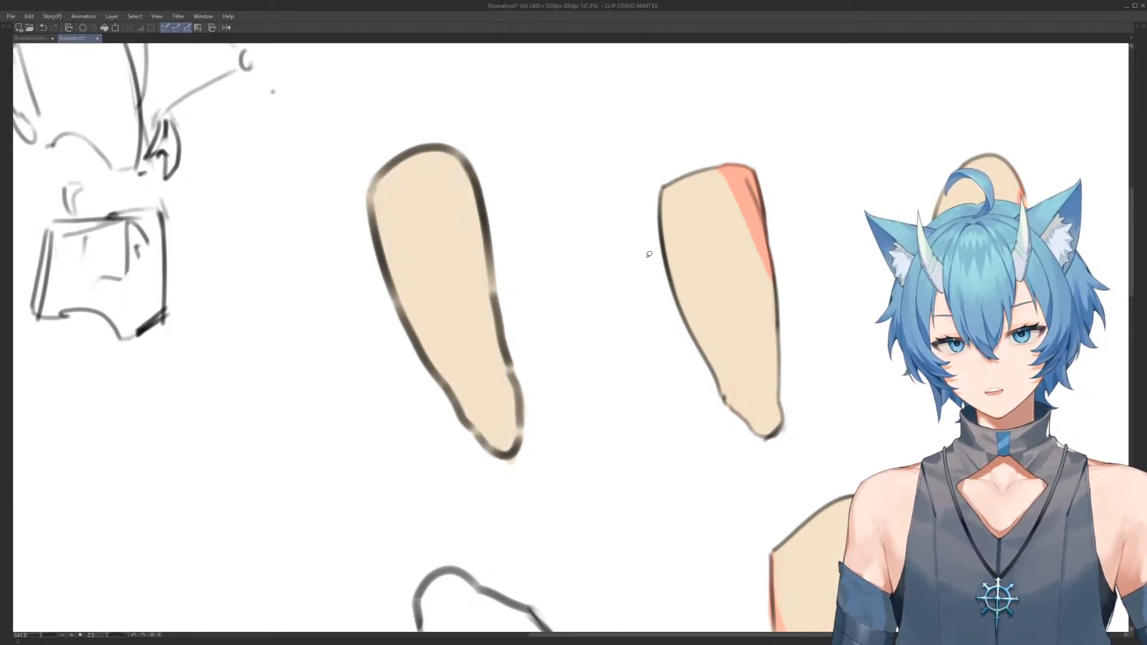
# Pick salmon from the first form's shading and paint a curved cap across the tapered limb's upper end
pyautogui.keyDown('alt'); pyautogui.click(743, 191); pyautogui.keyUp('alt')
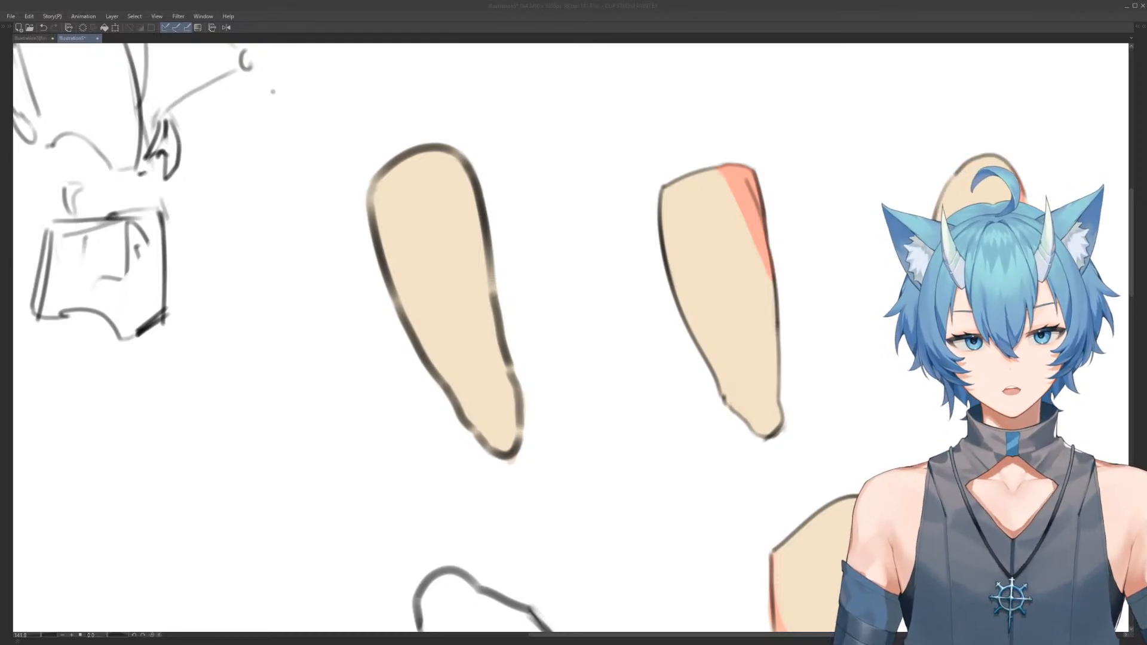
pyautogui.moveTo(389, 206)
pyautogui.mouseDown()
pyautogui.moveTo(430, 175)
pyautogui.moveTo(476, 202)
pyautogui.moveTo(462, 165)
pyautogui.mouseUp()
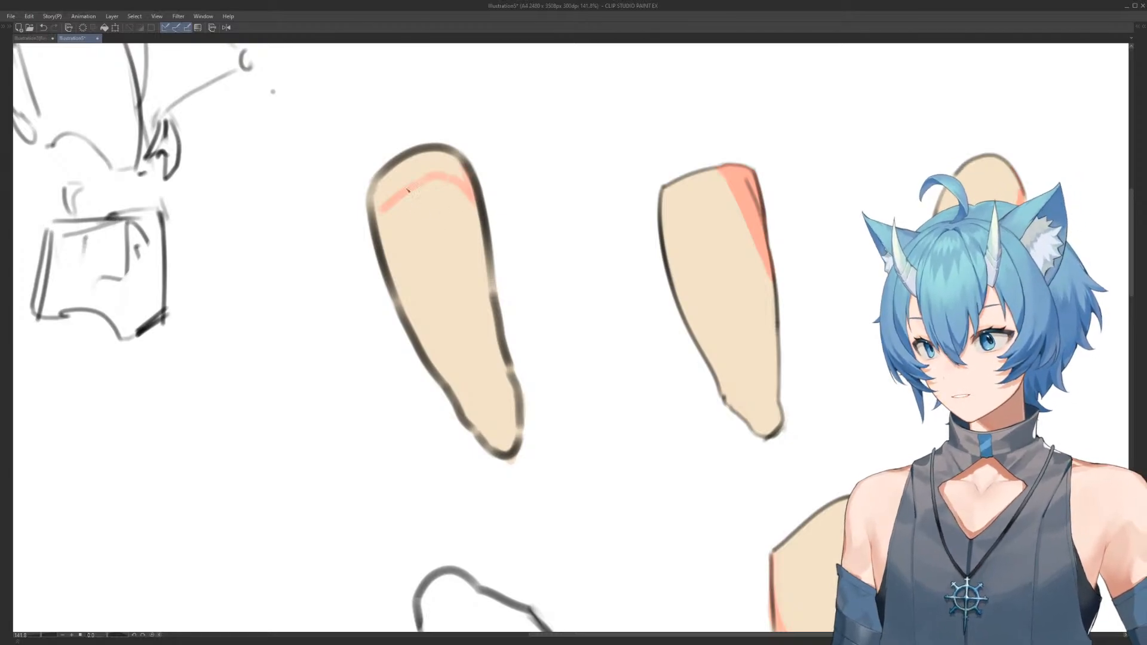
pyautogui.moveTo(387, 208); pyautogui.dragTo(383, 238)
pyautogui.moveTo(376, 184)
pyautogui.mouseDown()
pyautogui.moveTo(429, 159)
pyautogui.moveTo(462, 174)
pyautogui.mouseUp()
pyautogui.moveTo(380, 145)
pyautogui.mouseDown()
pyautogui.moveTo(512, 83)
pyautogui.moveTo(516, 114)
pyautogui.mouseUp()
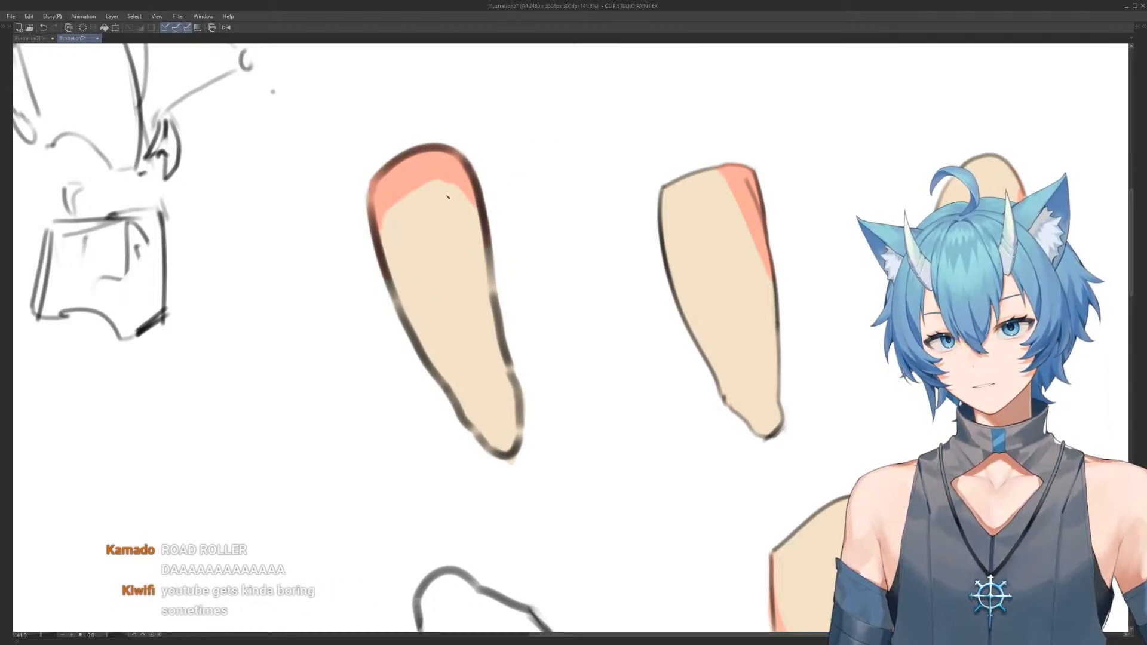
# Extend the salmon cap into narrow strips down both upper side edges of the tapered limb
pyautogui.moveTo(465, 177)
pyautogui.mouseDown()
pyautogui.moveTo(392, 203)
pyautogui.moveTo(489, 223)
pyautogui.mouseUp()
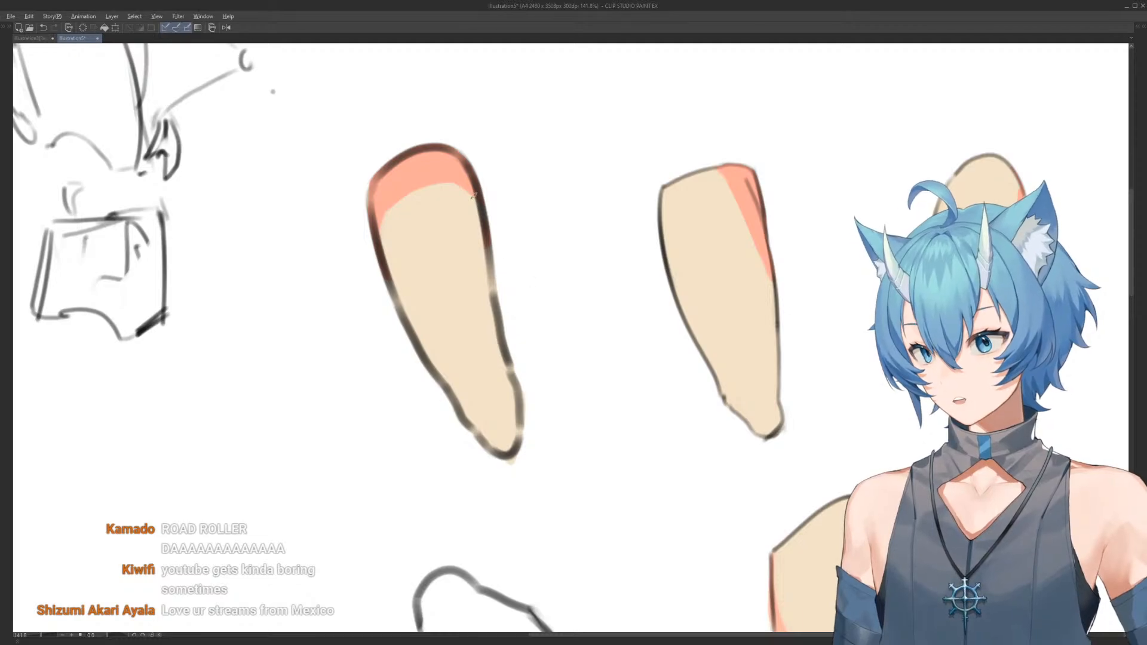
pyautogui.moveTo(462, 179); pyautogui.dragTo(482, 228)
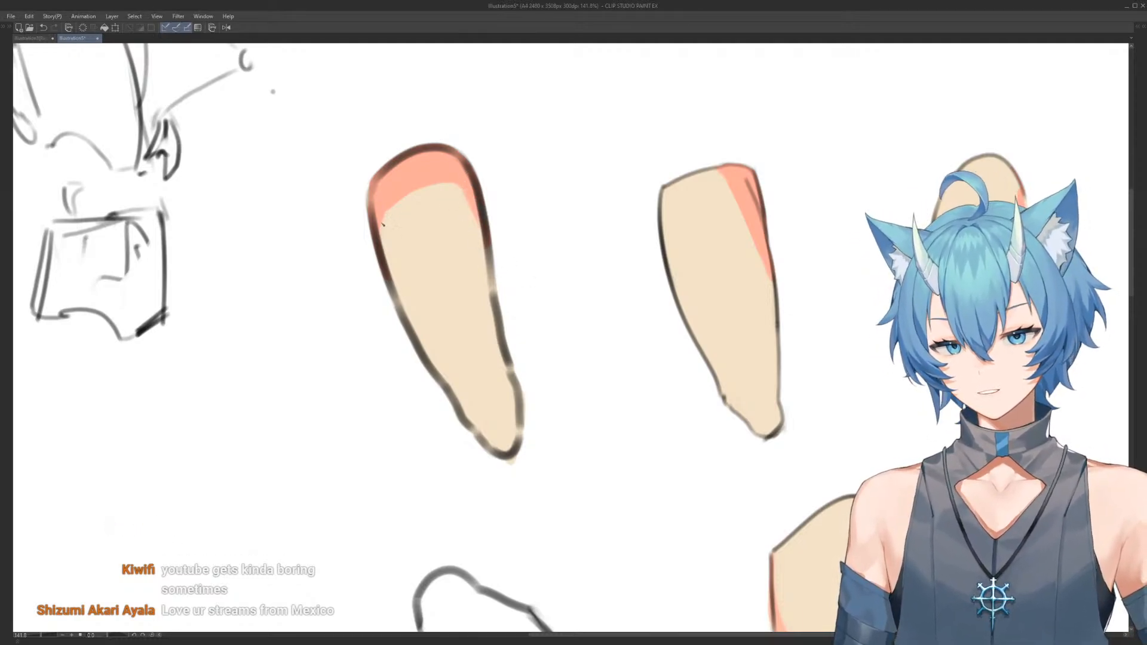
pyautogui.moveTo(383, 225)
pyautogui.mouseDown()
pyautogui.moveTo(402, 293)
pyautogui.moveTo(392, 248)
pyautogui.mouseUp()
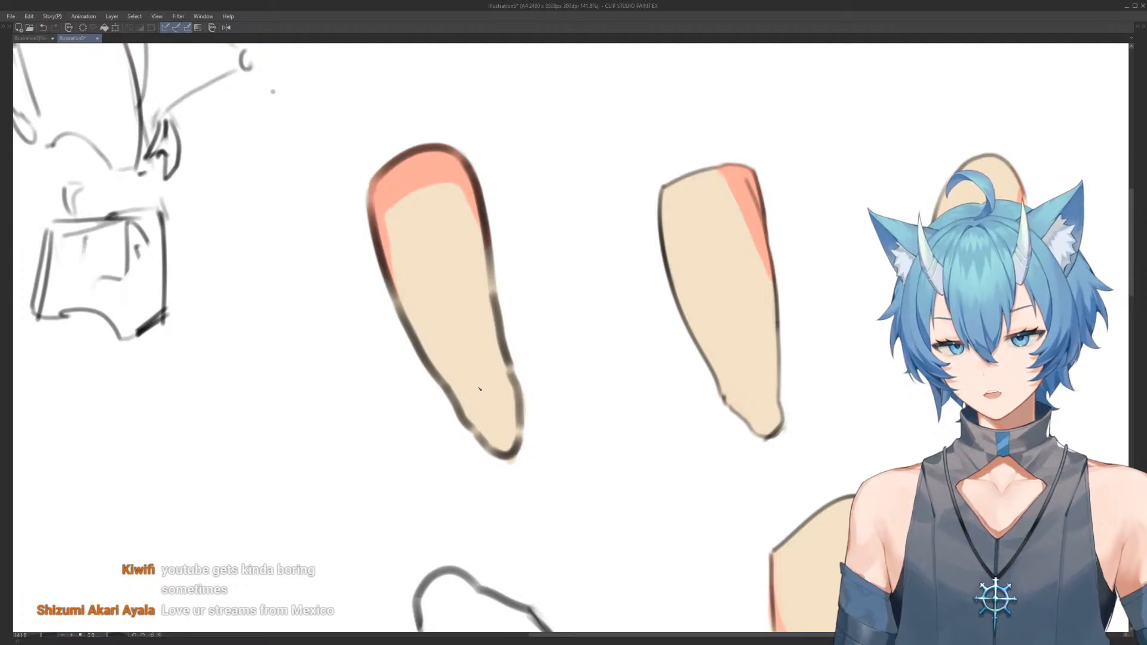
pyautogui.moveTo(481, 211); pyautogui.dragTo(439, 208)
pyautogui.moveTo(492, 177); pyautogui.dragTo(530, 170)
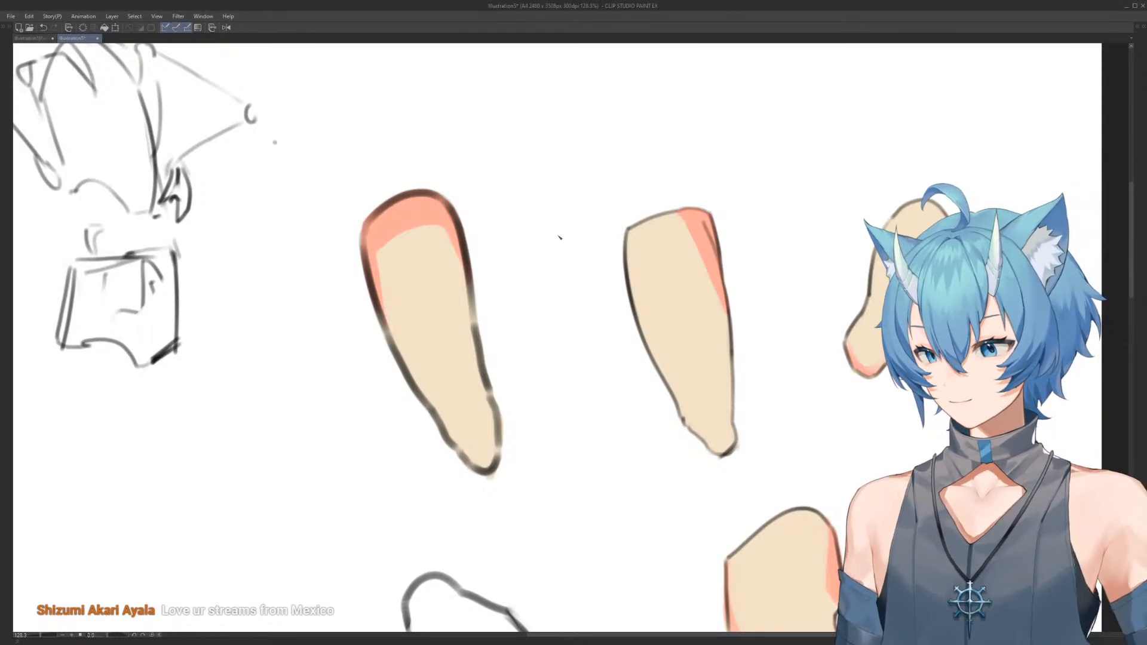
# Shade the lower tip of the tapered limb with a thin salmon band along its outline
pyautogui.moveTo(468, 448)
pyautogui.mouseDown()
pyautogui.moveTo(490, 462)
pyautogui.moveTo(470, 450)
pyautogui.mouseUp()
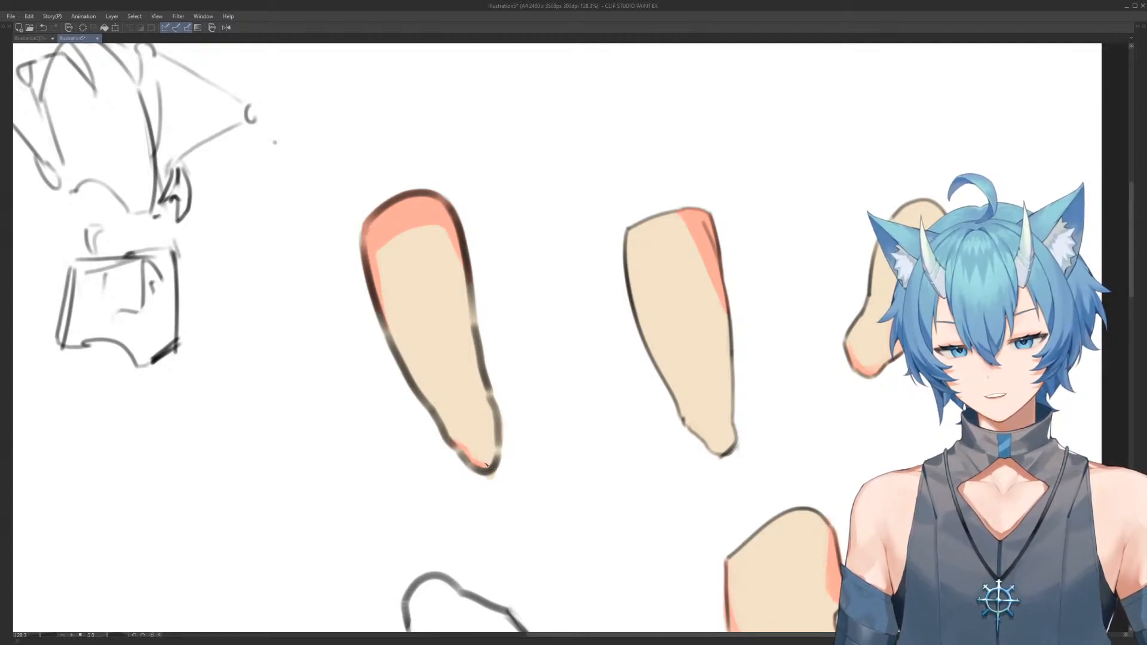
pyautogui.moveTo(482, 463)
pyautogui.mouseDown()
pyautogui.moveTo(496, 458)
pyautogui.moveTo(484, 438)
pyautogui.mouseUp()
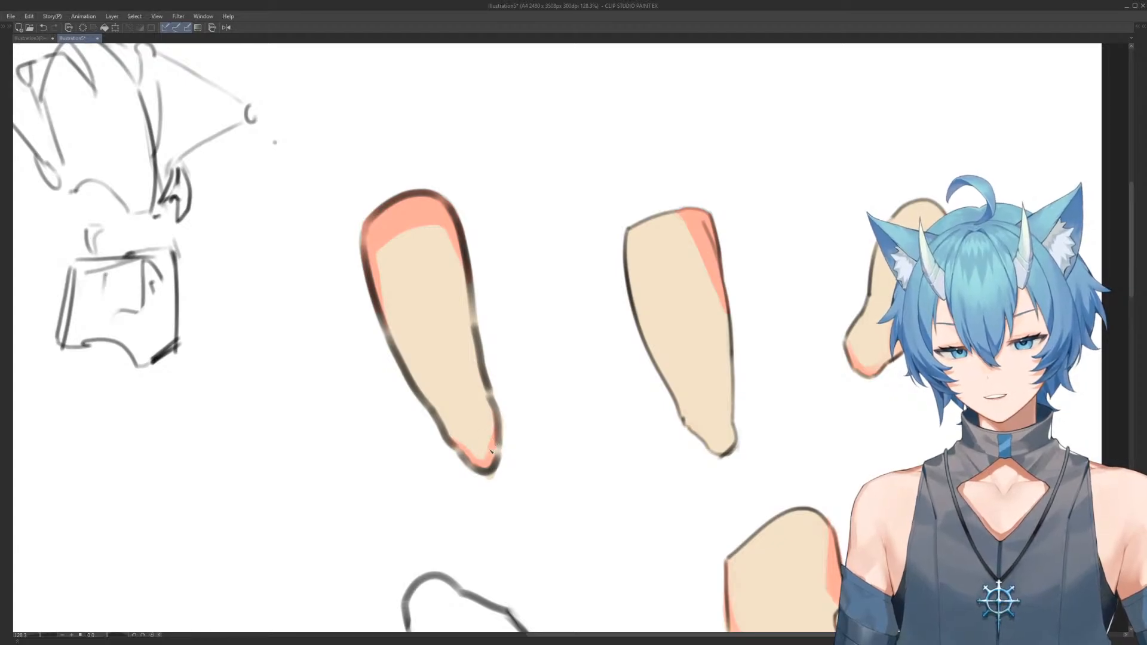
pyautogui.keyDown('alt'); pyautogui.click(484, 407); pyautogui.keyUp('alt')
pyautogui.moveTo(489, 412); pyautogui.dragTo(486, 431)
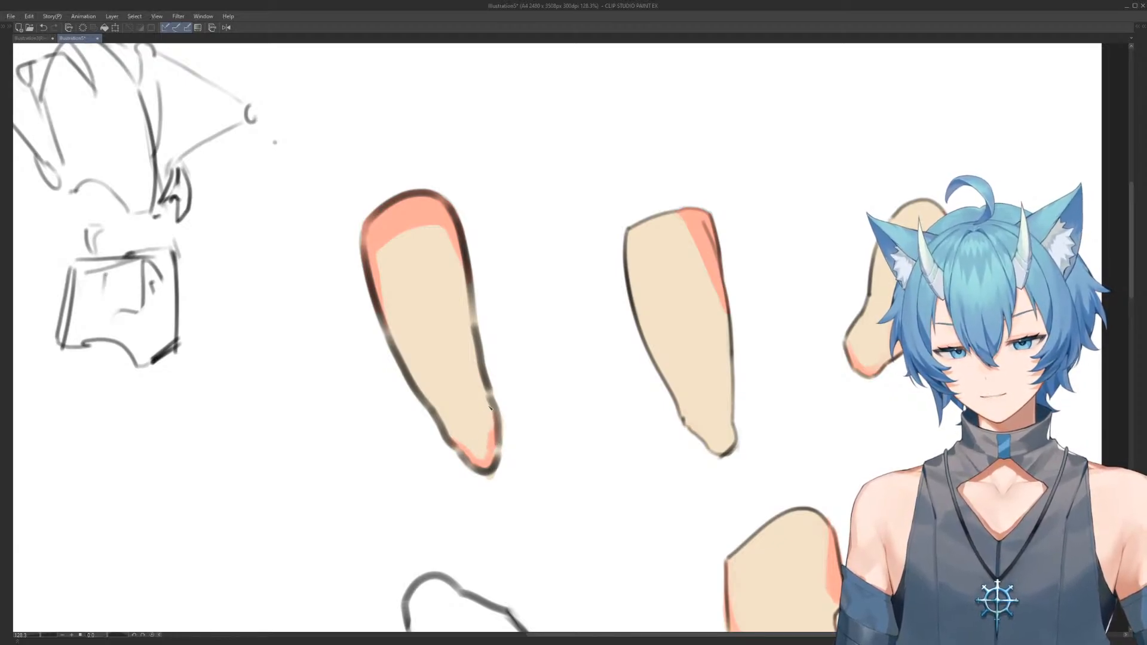
pyautogui.moveTo(490, 332); pyautogui.dragTo(466, 292)
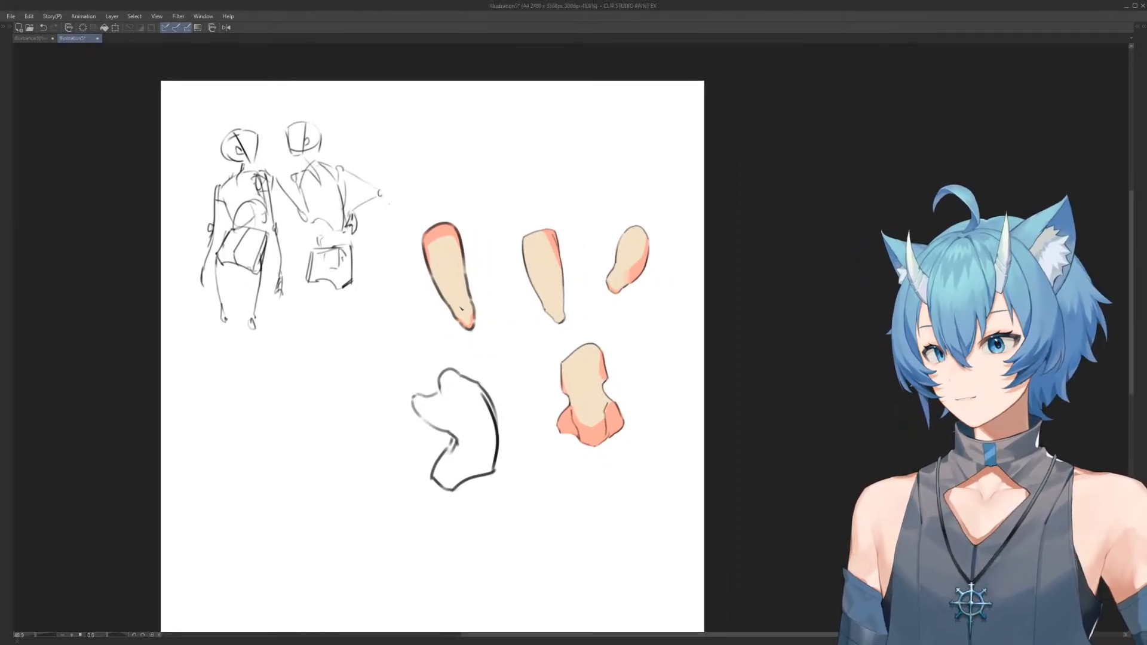
# Brush soft salmon shading along both long sides of the tapered limb, undoing and repeating strokes
pyautogui.moveTo(466, 321); pyautogui.dragTo(475, 295)
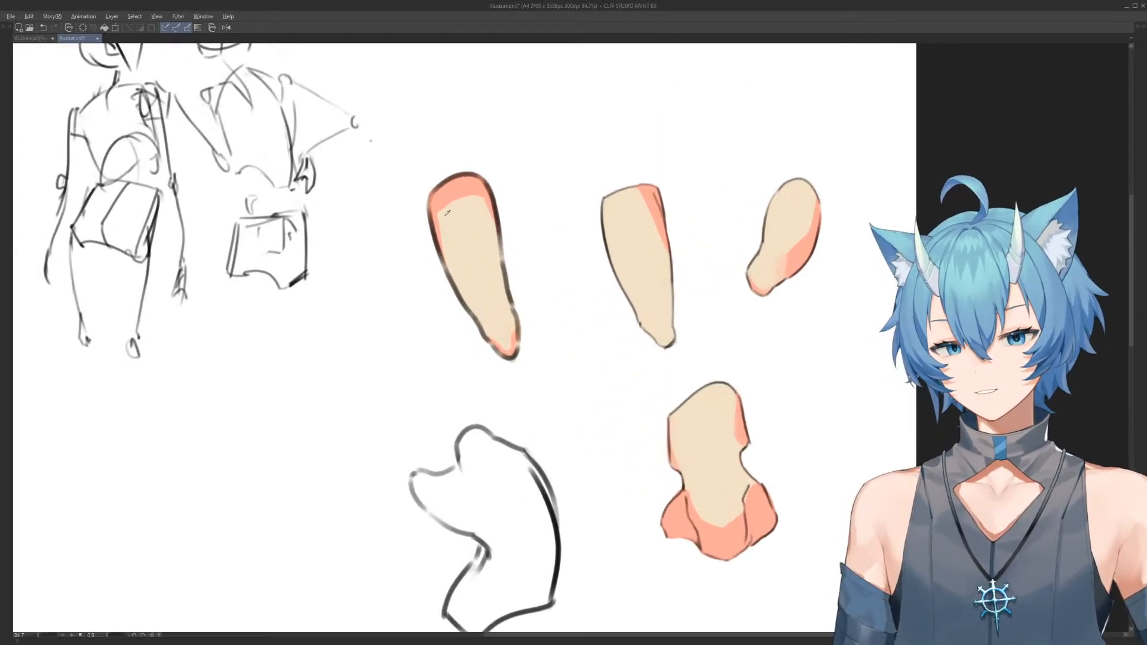
pyautogui.moveTo(448, 215); pyautogui.dragTo(474, 326)
pyautogui.hotkey('ctrl', 'z')
pyautogui.moveTo(453, 235); pyautogui.dragTo(482, 314)
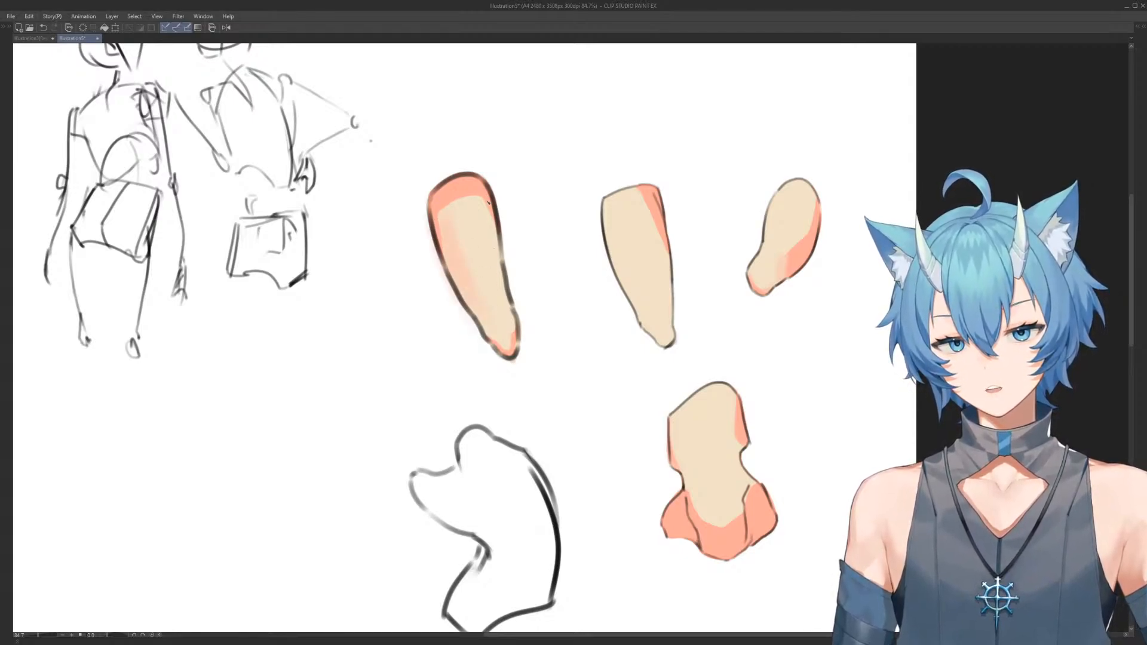
pyautogui.moveTo(486, 197); pyautogui.dragTo(515, 357)
pyautogui.hotkey('ctrl', 'z')
pyautogui.hotkey('ctrl', 'z')
pyautogui.hotkey('ctrl', 'y')
pyautogui.moveTo(506, 193); pyautogui.dragTo(525, 291)
pyautogui.moveTo(452, 223); pyautogui.dragTo(496, 321)
pyautogui.moveTo(459, 247); pyautogui.dragTo(470, 293)
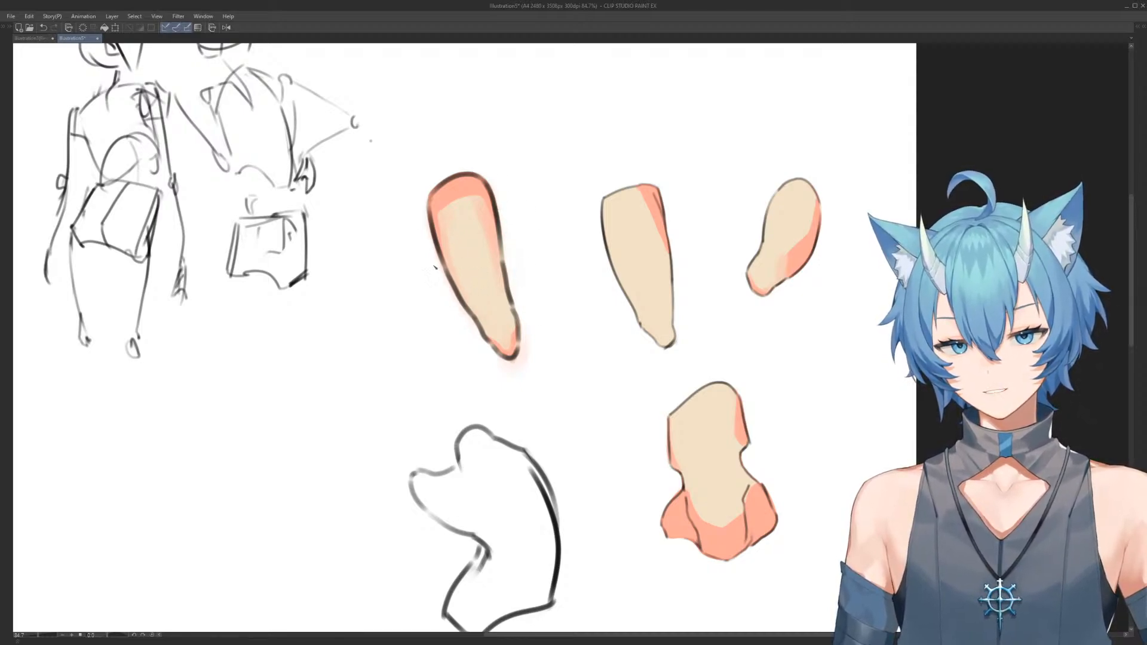
# Clean soft colour spill around the tapered limb and blend the salmon into the skin colour at both ends
pyautogui.moveTo(527, 338); pyautogui.dragTo(520, 368)
pyautogui.moveTo(560, 310); pyautogui.dragTo(536, 201)
pyautogui.moveTo(454, 175)
pyautogui.mouseDown()
pyautogui.moveTo(494, 241)
pyautogui.moveTo(481, 223)
pyautogui.moveTo(531, 191)
pyautogui.mouseUp()
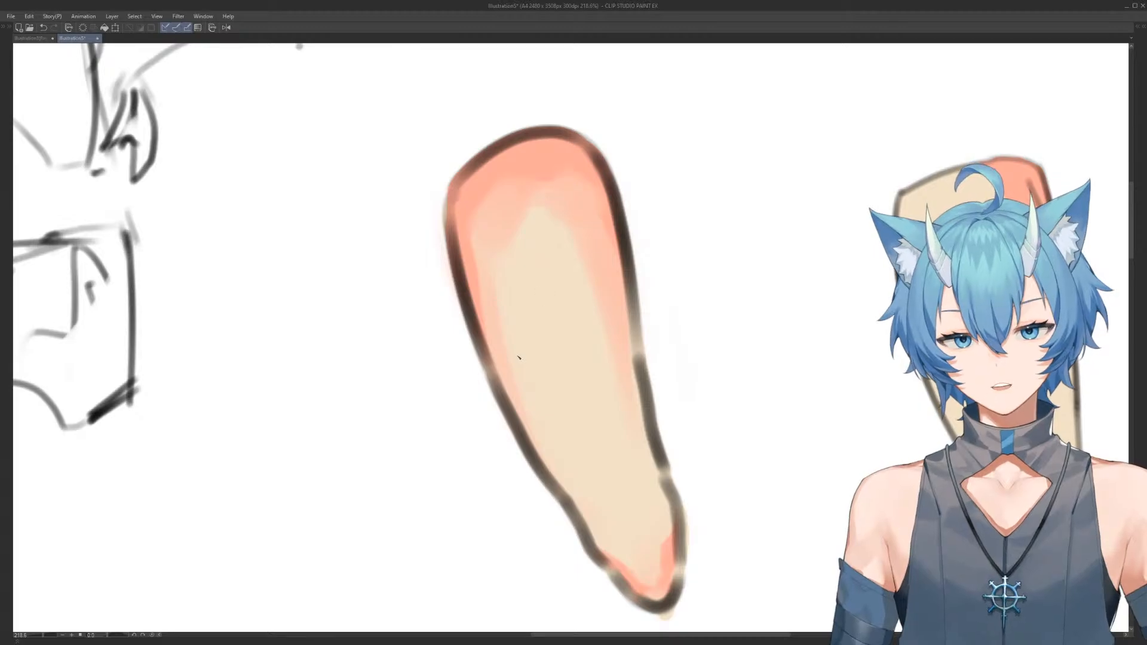
pyautogui.keyDown('alt'); pyautogui.click(632, 334); pyautogui.keyUp('alt')
pyautogui.moveTo(650, 487); pyautogui.dragTo(561, 376)
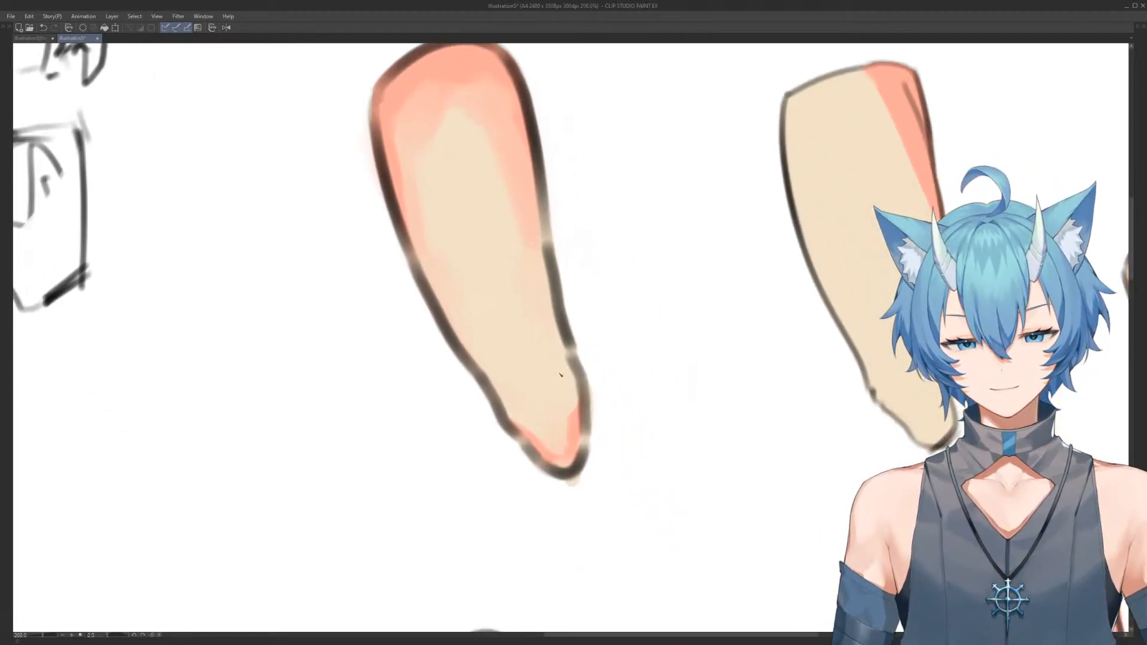
pyautogui.moveTo(551, 417); pyautogui.dragTo(538, 396)
pyautogui.moveTo(634, 347); pyautogui.dragTo(555, 282)
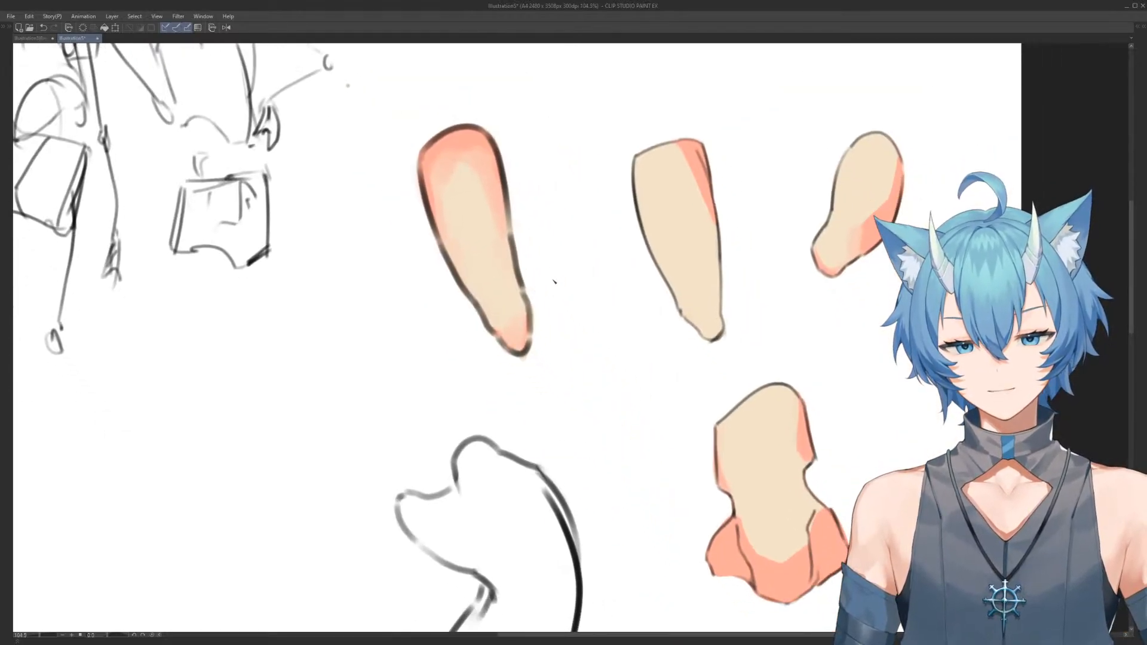
pyautogui.moveTo(614, 192); pyautogui.dragTo(565, 333)
pyautogui.moveTo(550, 200); pyautogui.dragTo(608, 315)
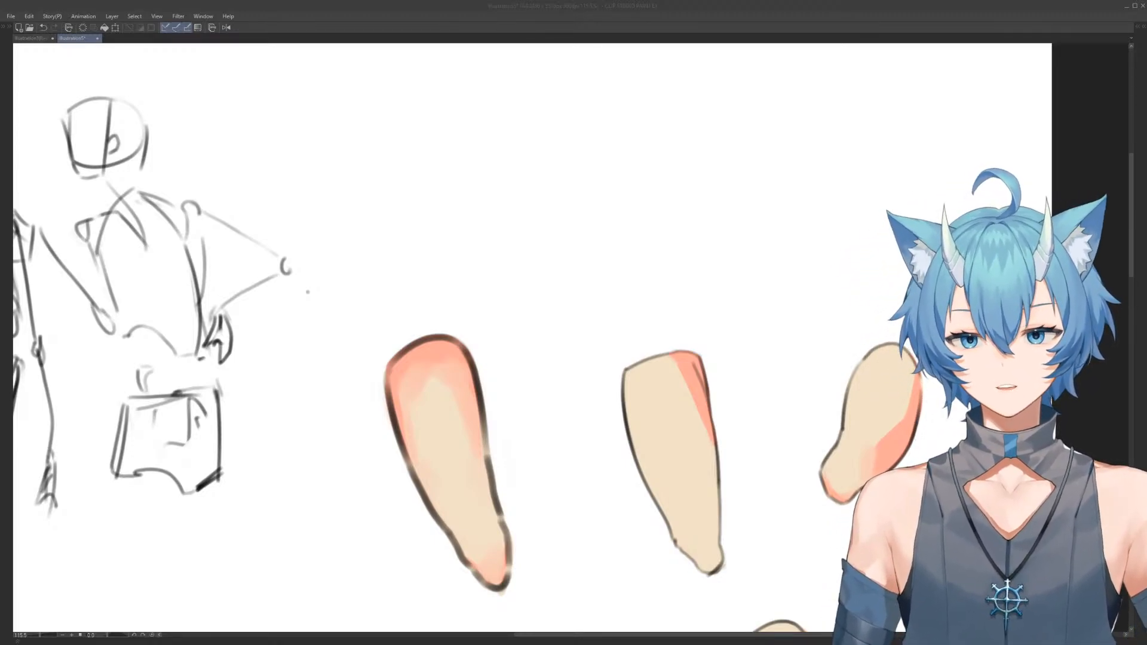
pyautogui.click(507, 228)
# Outline an upright torso's shoulders, neckline and upper sides in the blank area beside the bent torso, reworking the overlapping lines
pyautogui.moveTo(570, 281); pyautogui.dragTo(566, 113)
pyautogui.scroll(-5, 559, 226)
pyautogui.moveTo(536, 370); pyautogui.dragTo(550, 213)
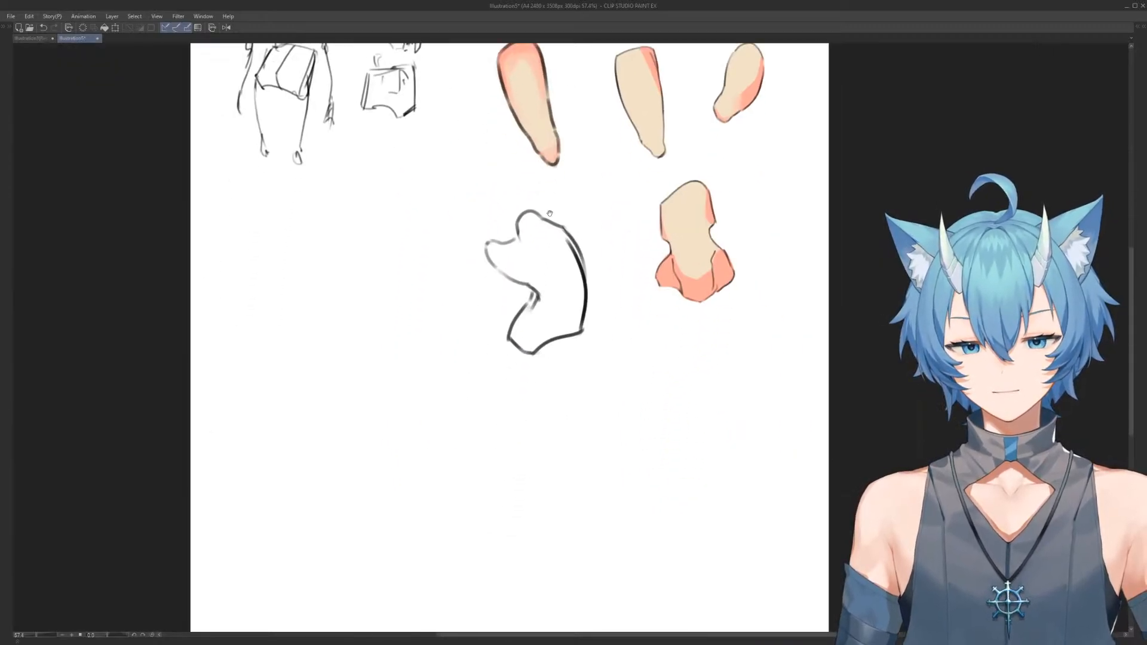
pyautogui.scroll(5, 502, 292)
pyautogui.moveTo(483, 312)
pyautogui.mouseDown()
pyautogui.moveTo(620, 333)
pyautogui.moveTo(755, 332)
pyautogui.mouseUp()
pyautogui.moveTo(477, 414)
pyautogui.mouseDown()
pyautogui.moveTo(418, 357)
pyautogui.moveTo(390, 254)
pyautogui.moveTo(471, 134)
pyautogui.moveTo(503, 128)
pyautogui.moveTo(528, 197)
pyautogui.mouseUp()
pyautogui.moveTo(399, 281)
pyautogui.mouseDown()
pyautogui.moveTo(398, 208)
pyautogui.moveTo(390, 227)
pyautogui.moveTo(439, 194)
pyautogui.mouseUp()
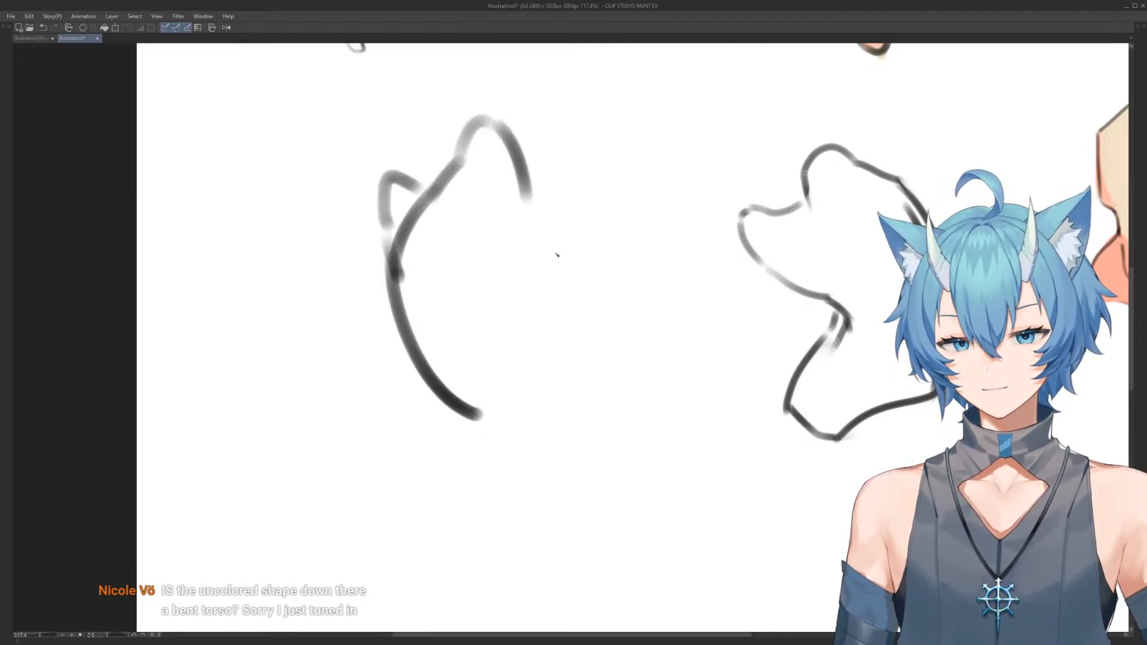
pyautogui.moveTo(425, 263)
pyautogui.mouseDown()
pyautogui.moveTo(436, 187)
pyautogui.moveTo(444, 207)
pyautogui.moveTo(422, 173)
pyautogui.moveTo(465, 154)
pyautogui.mouseUp()
pyautogui.moveTo(563, 266)
pyautogui.mouseDown()
pyautogui.moveTo(550, 236)
pyautogui.moveTo(540, 239)
pyautogui.mouseUp()
pyautogui.scroll(-2, 547, 233)
pyautogui.moveTo(475, 350); pyautogui.dragTo(441, 297)
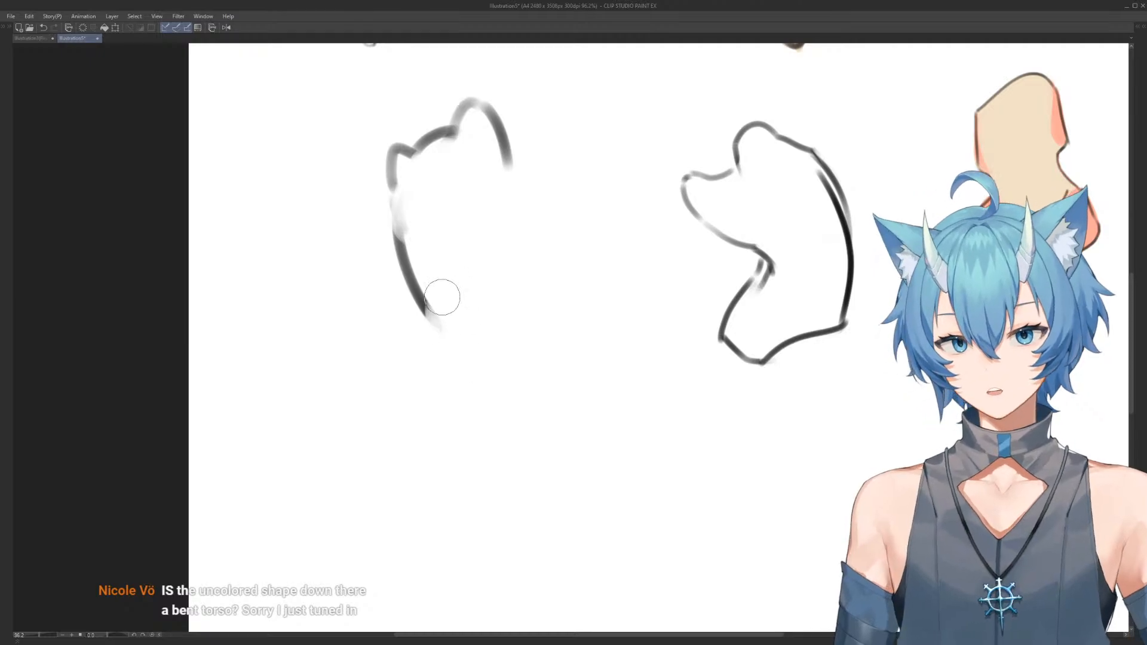
# Complete the upright torso with a narrowed waist, flared hips and a curved, closed base
pyautogui.moveTo(508, 161)
pyautogui.mouseDown()
pyautogui.moveTo(501, 263)
pyautogui.moveTo(510, 252)
pyautogui.moveTo(550, 335)
pyautogui.mouseUp()
pyautogui.moveTo(431, 312)
pyautogui.mouseDown()
pyautogui.moveTo(416, 288)
pyautogui.moveTo(370, 364)
pyautogui.moveTo(458, 342)
pyautogui.moveTo(436, 341)
pyautogui.moveTo(540, 367)
pyautogui.moveTo(546, 329)
pyautogui.mouseUp()
pyautogui.moveTo(368, 364)
pyautogui.mouseDown()
pyautogui.moveTo(391, 386)
pyautogui.moveTo(485, 388)
pyautogui.moveTo(539, 359)
pyautogui.mouseUp()
pyautogui.moveTo(544, 334); pyautogui.dragTo(520, 367)
pyautogui.moveTo(542, 240); pyautogui.dragTo(544, 330)
# Fill the upright torso form with salmon inside its outline
pyautogui.scroll(-4, 571, 289)
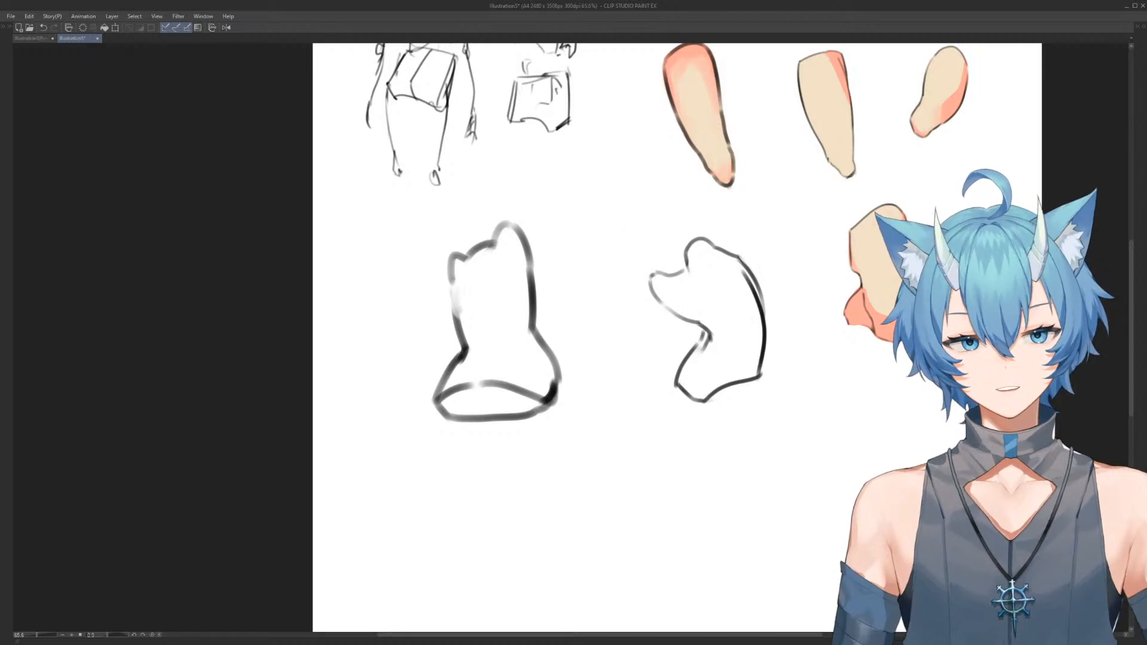
pyautogui.moveTo(451, 207)
pyautogui.mouseDown()
pyautogui.moveTo(586, 264)
pyautogui.moveTo(450, 206)
pyautogui.mouseUp()
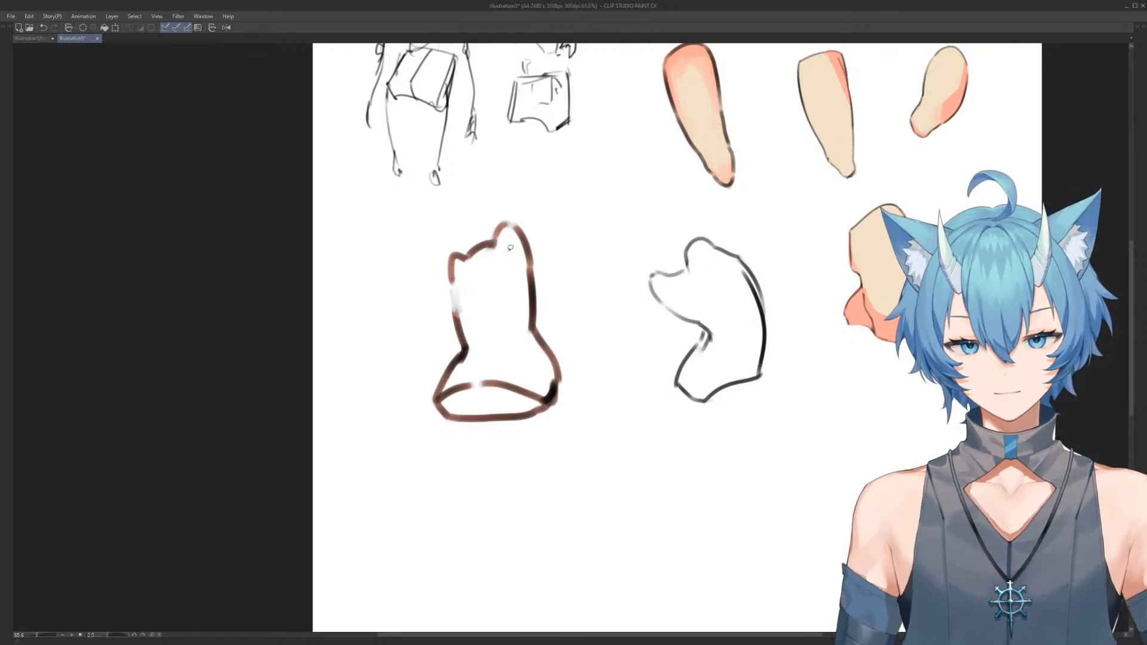
pyautogui.moveTo(452, 272); pyautogui.dragTo(462, 333)
pyautogui.moveTo(450, 240)
pyautogui.mouseDown()
pyautogui.moveTo(546, 225)
pyautogui.moveTo(445, 244)
pyautogui.mouseUp()
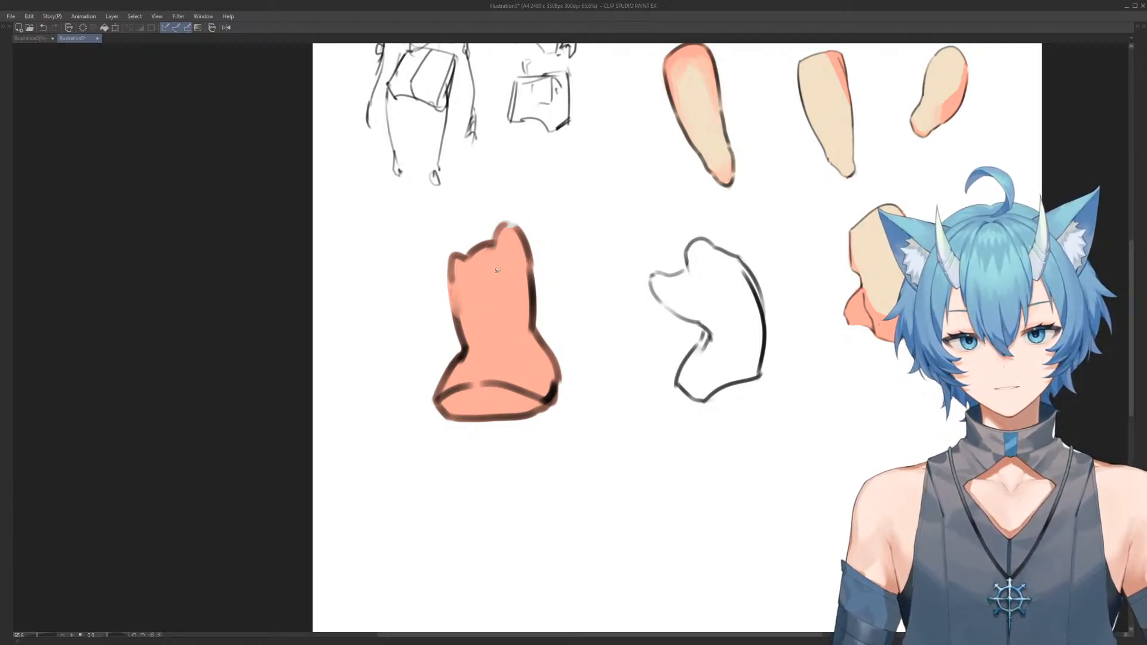
# Clear the salmon shading from all the forms and refill the upright torso with the skin colour
pyautogui.moveTo(471, 204)
pyautogui.mouseDown()
pyautogui.moveTo(410, 417)
pyautogui.moveTo(466, 206)
pyautogui.mouseUp()
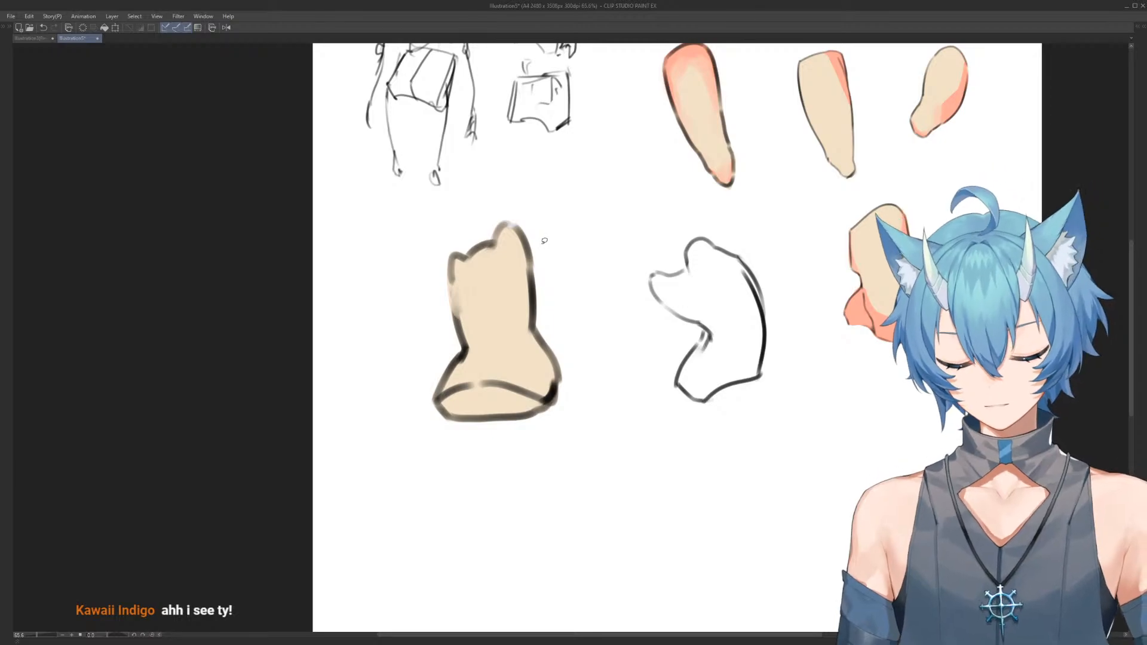
pyautogui.press('Delete')
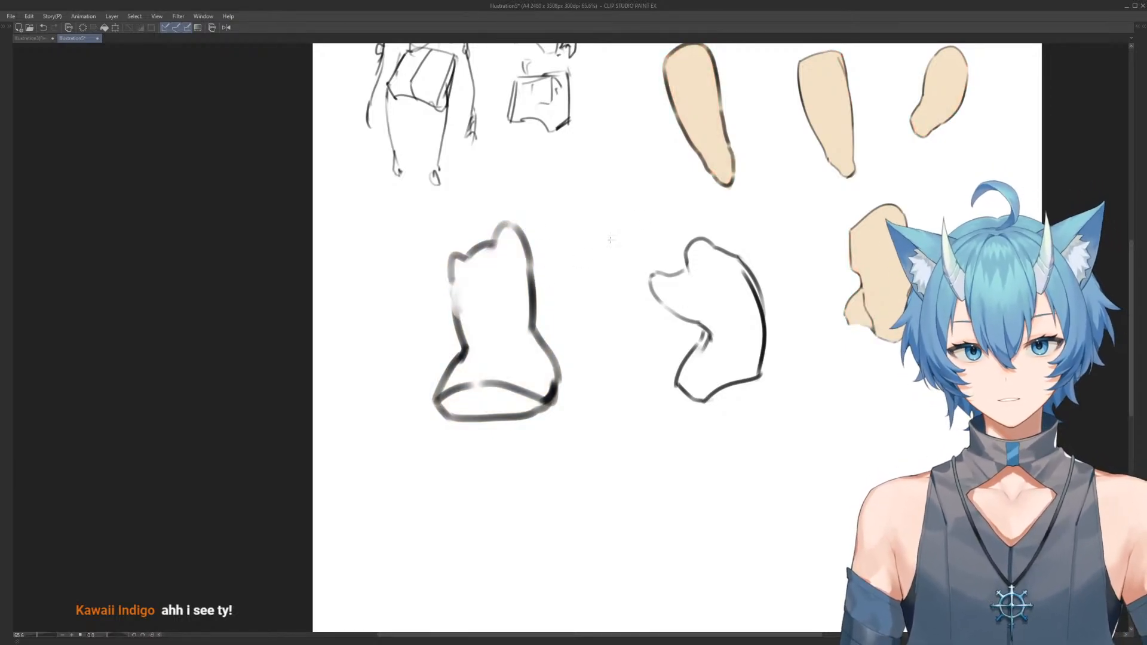
pyautogui.moveTo(438, 225)
pyautogui.mouseDown()
pyautogui.moveTo(472, 483)
pyautogui.moveTo(454, 215)
pyautogui.moveTo(375, 374)
pyautogui.moveTo(531, 219)
pyautogui.mouseUp()
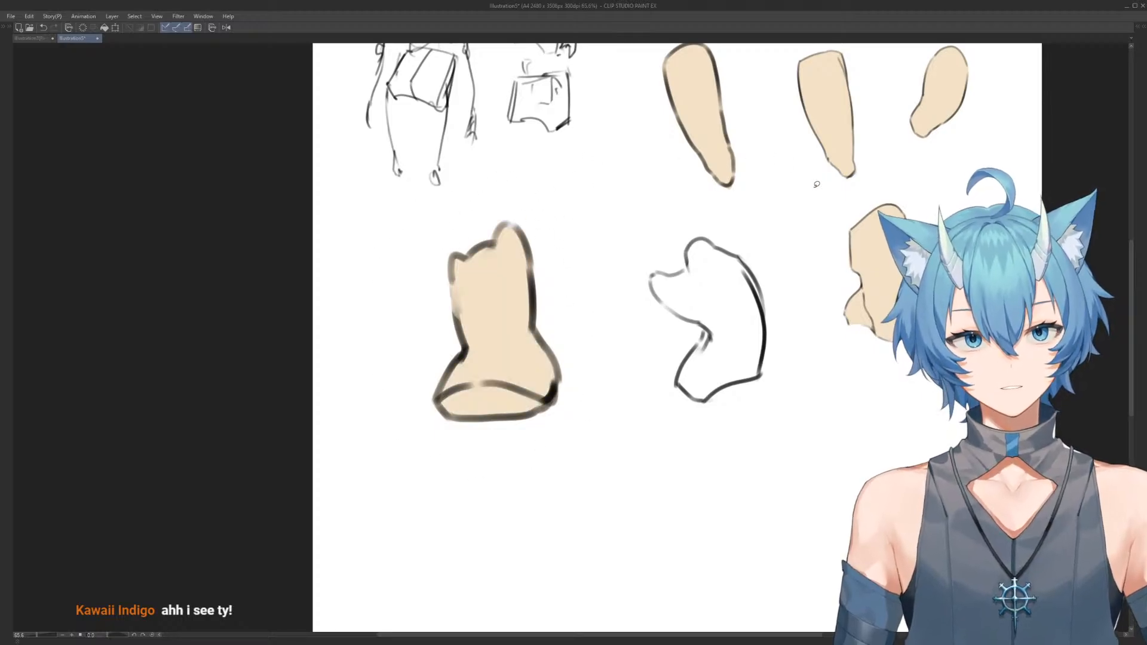
# Choose a soft brush and a muted salmon colour for shading the upright torso
pyautogui.press('Tab')
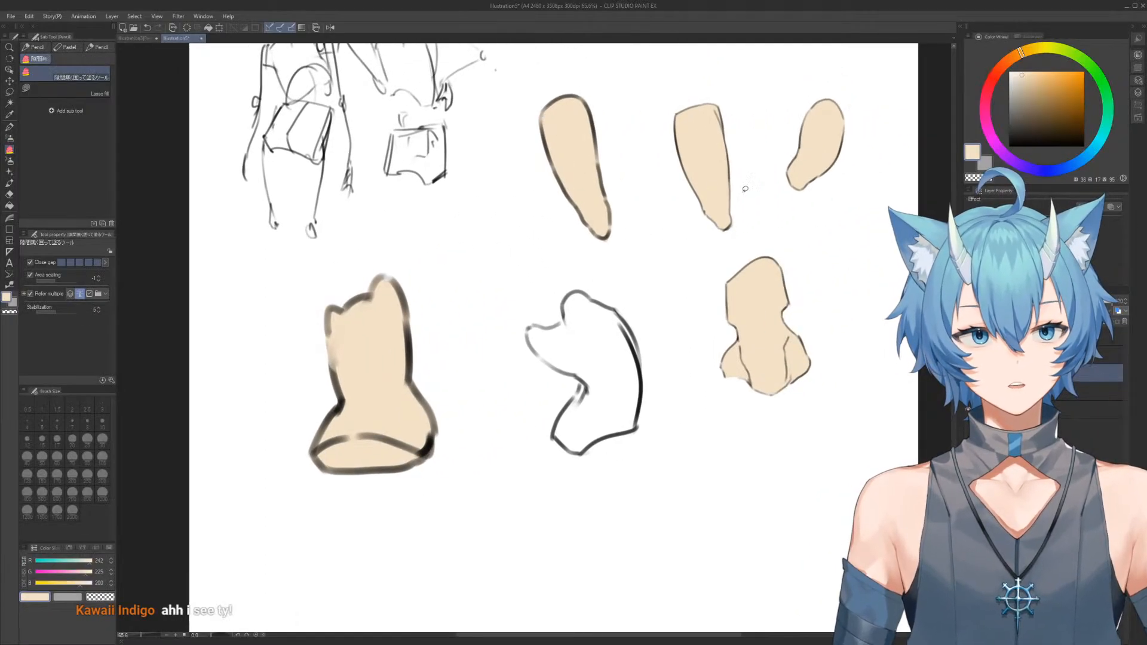
pyautogui.click(991, 85)
pyautogui.moveTo(1028, 91); pyautogui.dragTo(1030, 75)
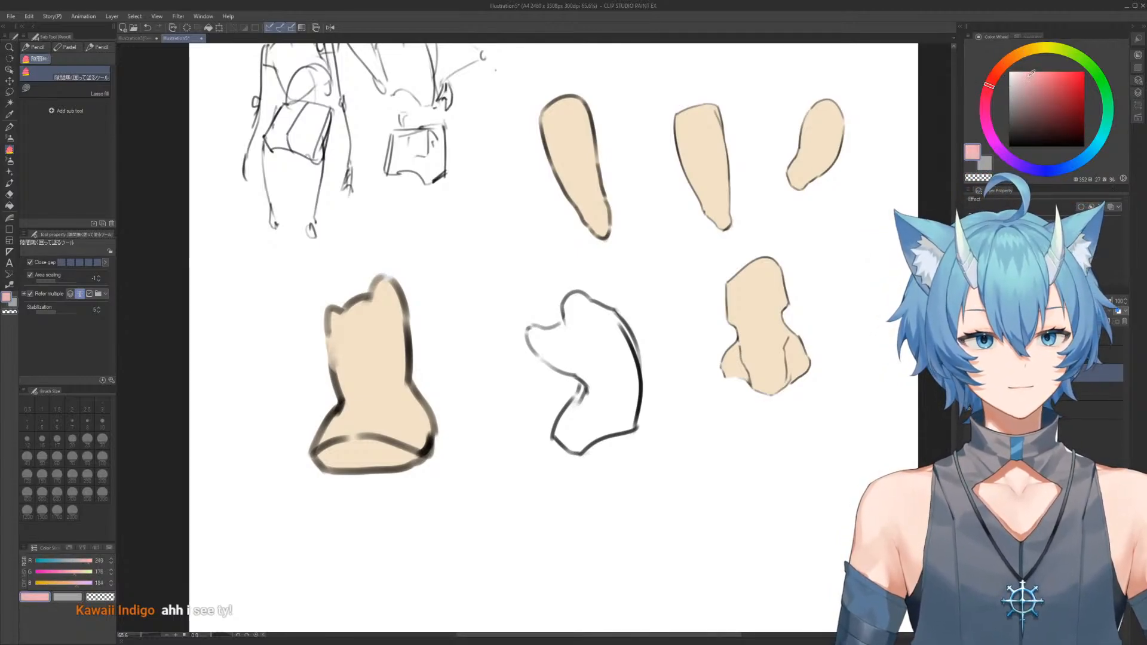
pyautogui.click(999, 68)
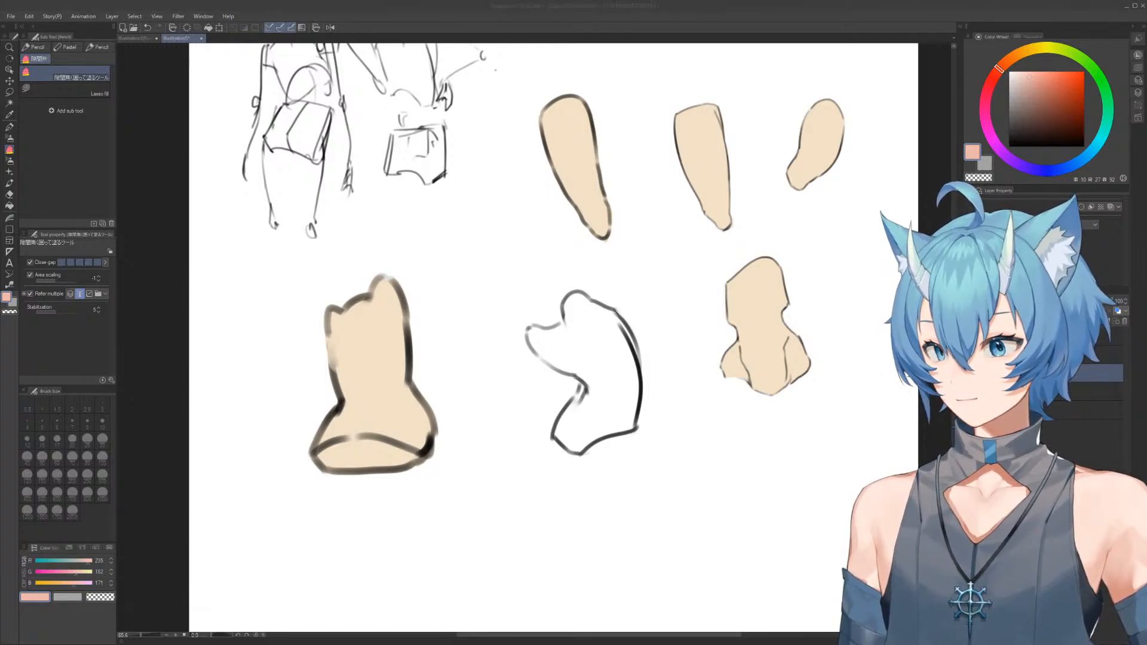
pyautogui.moveTo(394, 359)
pyautogui.mouseDown()
pyautogui.moveTo(520, 269)
pyautogui.moveTo(506, 249)
pyautogui.mouseUp()
pyautogui.scroll(1, 526, 276)
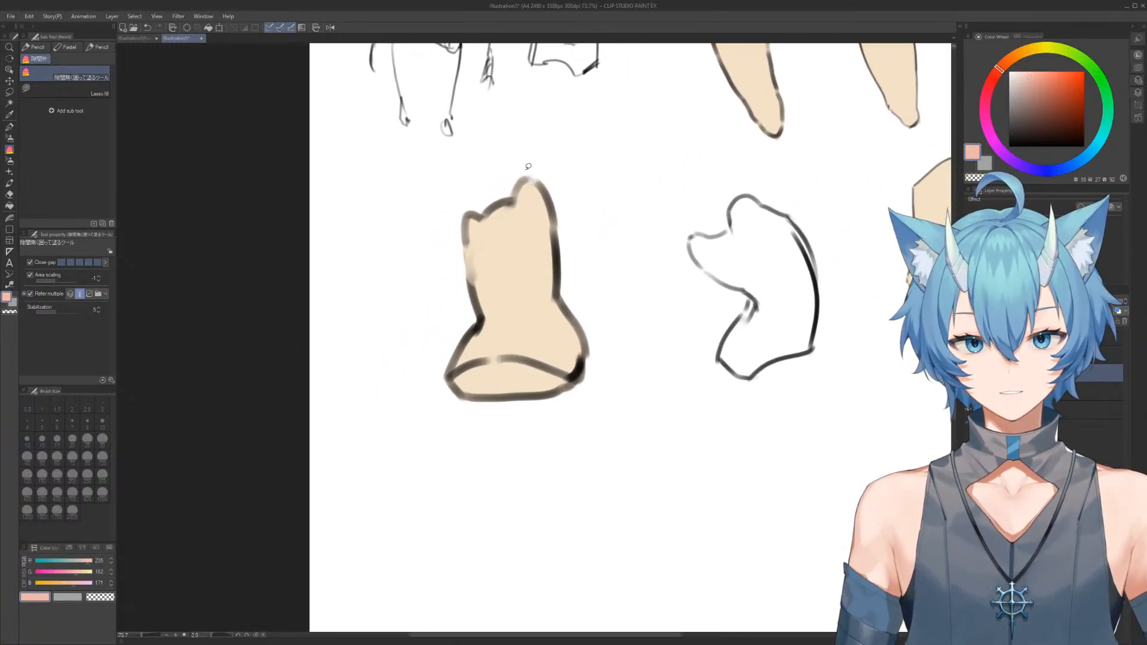
pyautogui.press('b')
pyautogui.scroll(2, 506, 248)
pyautogui.moveTo(462, 321); pyautogui.dragTo(512, 358)
pyautogui.hotkey('ctrl', 'z')
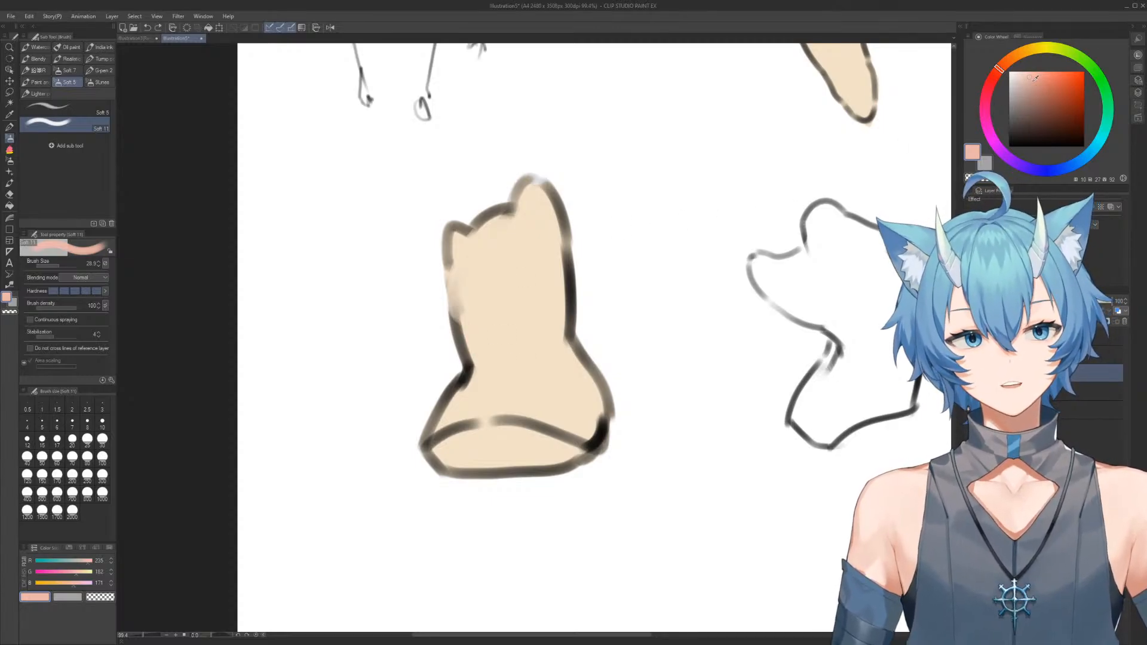
pyautogui.click(990, 81)
pyautogui.click(1036, 80)
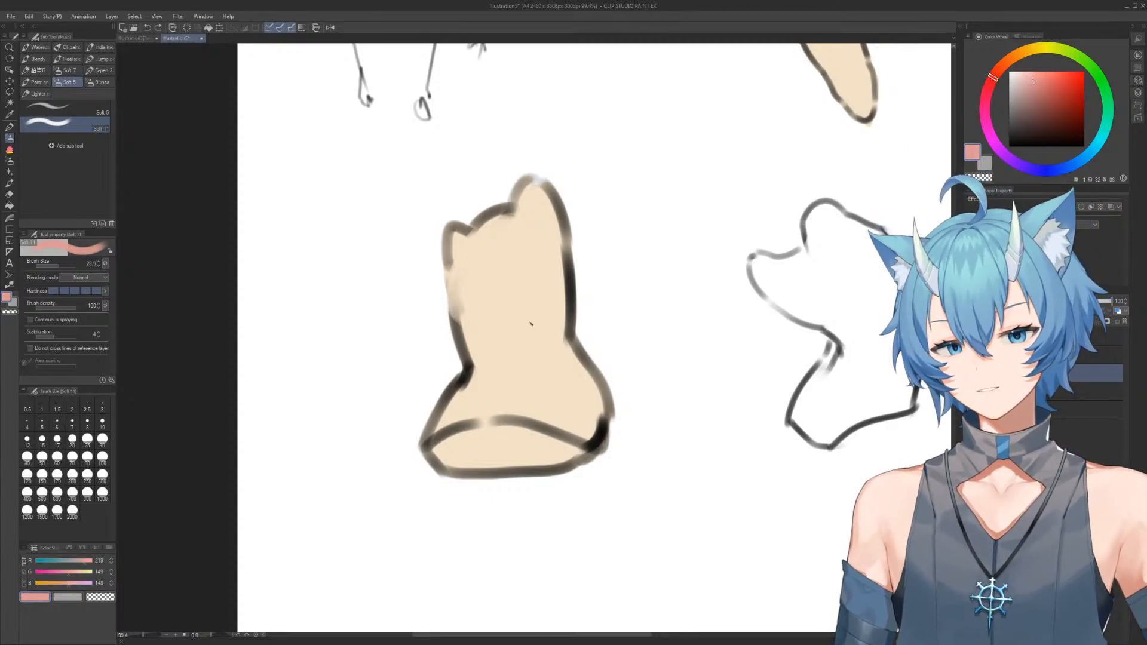
pyautogui.moveTo(458, 318)
pyautogui.mouseDown()
pyautogui.moveTo(525, 351)
pyautogui.moveTo(493, 368)
pyautogui.moveTo(516, 371)
pyautogui.moveTo(560, 324)
pyautogui.moveTo(564, 275)
pyautogui.moveTo(598, 435)
pyautogui.mouseUp()
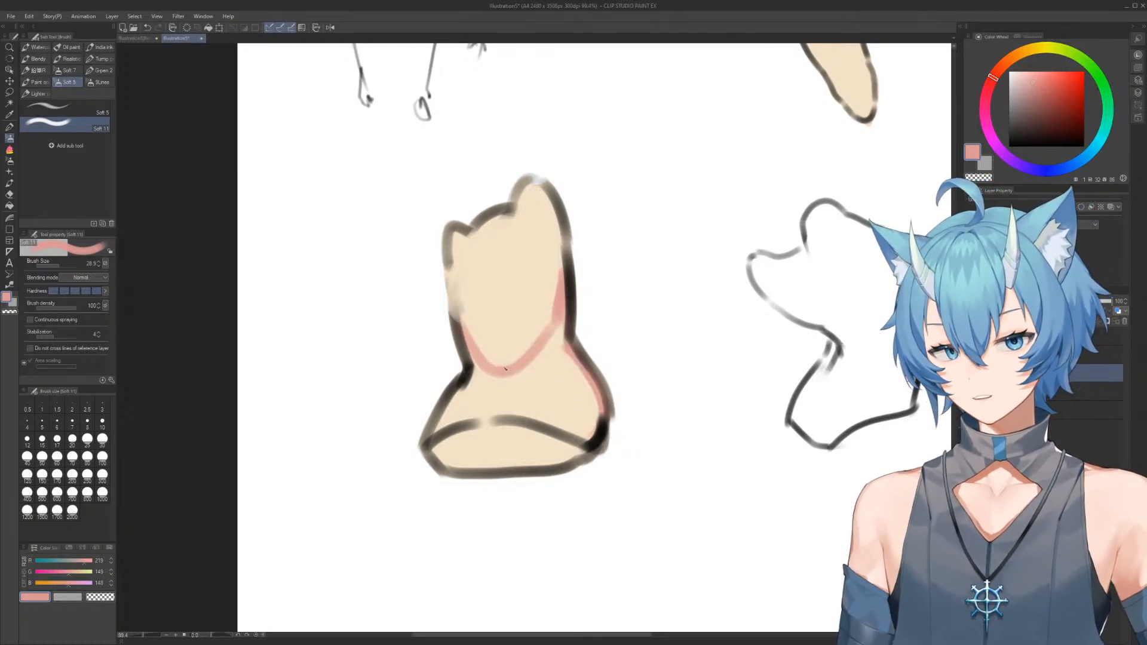
pyautogui.moveTo(476, 362)
pyautogui.mouseDown()
pyautogui.moveTo(429, 441)
pyautogui.moveTo(442, 461)
pyautogui.moveTo(488, 471)
pyautogui.moveTo(568, 460)
pyautogui.moveTo(596, 397)
pyautogui.mouseUp()
pyautogui.press('p')
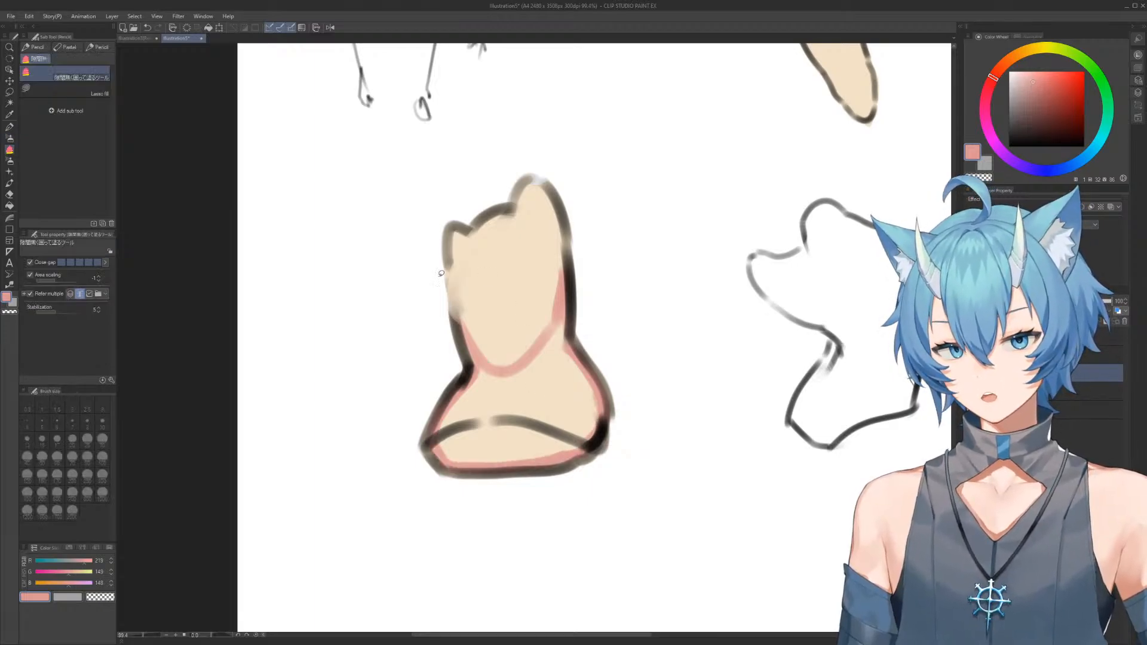
pyautogui.moveTo(441, 261); pyautogui.dragTo(418, 394)
pyautogui.hotkey('ctrl', 'z')
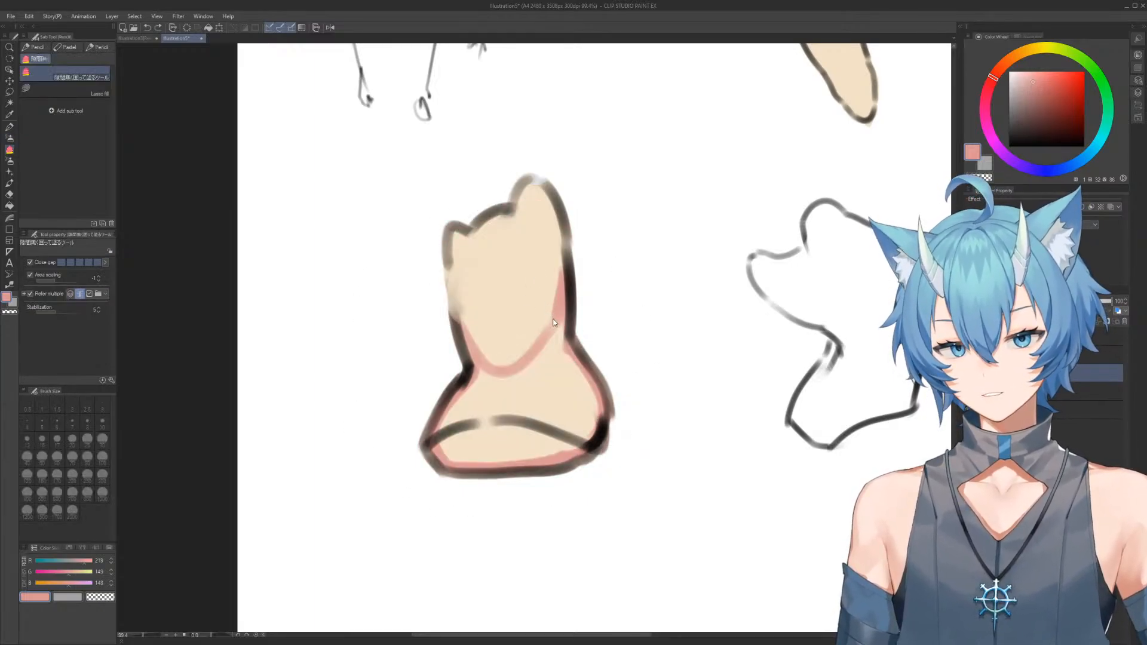
pyautogui.hotkey('ctrl', 'z')
pyautogui.hotkey('ctrl', 'z')
pyautogui.hotkey('ctrl', 'z')
pyautogui.hotkey('ctrl', 'z')
pyautogui.hotkey('ctrl', 'z')
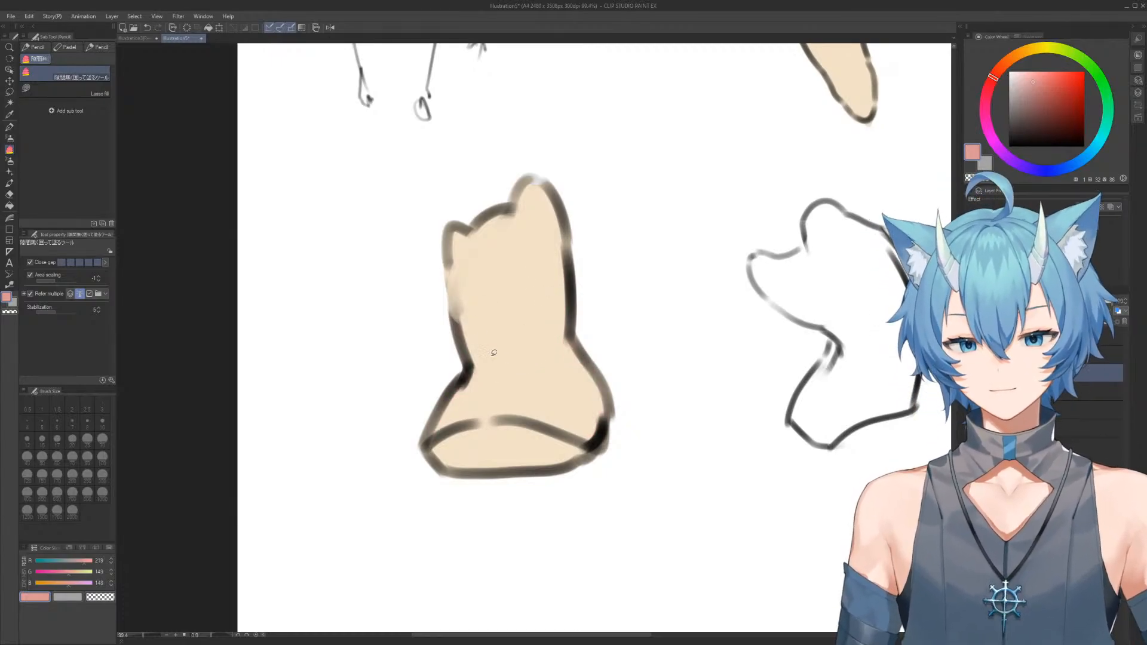
# Mark a U-shaped shadow edge across the upright torso's waist and fill the waist, hips and base below it with muted salmon
pyautogui.press('b')
pyautogui.moveTo(457, 322)
pyautogui.mouseDown()
pyautogui.moveTo(487, 362)
pyautogui.moveTo(478, 349)
pyautogui.moveTo(527, 360)
pyautogui.moveTo(534, 353)
pyautogui.moveTo(509, 358)
pyautogui.moveTo(528, 357)
pyautogui.moveTo(550, 328)
pyautogui.moveTo(543, 348)
pyautogui.moveTo(563, 279)
pyautogui.mouseUp()
pyautogui.moveTo(570, 320)
pyautogui.mouseDown()
pyautogui.moveTo(577, 357)
pyautogui.moveTo(571, 335)
pyautogui.moveTo(600, 410)
pyautogui.mouseUp()
pyautogui.moveTo(464, 376)
pyautogui.mouseDown()
pyautogui.moveTo(430, 439)
pyautogui.moveTo(447, 467)
pyautogui.moveTo(597, 437)
pyautogui.moveTo(534, 467)
pyautogui.moveTo(597, 431)
pyautogui.moveTo(599, 389)
pyautogui.moveTo(573, 451)
pyautogui.mouseUp()
pyautogui.press('g')
pyautogui.moveTo(499, 244); pyautogui.dragTo(632, 331)
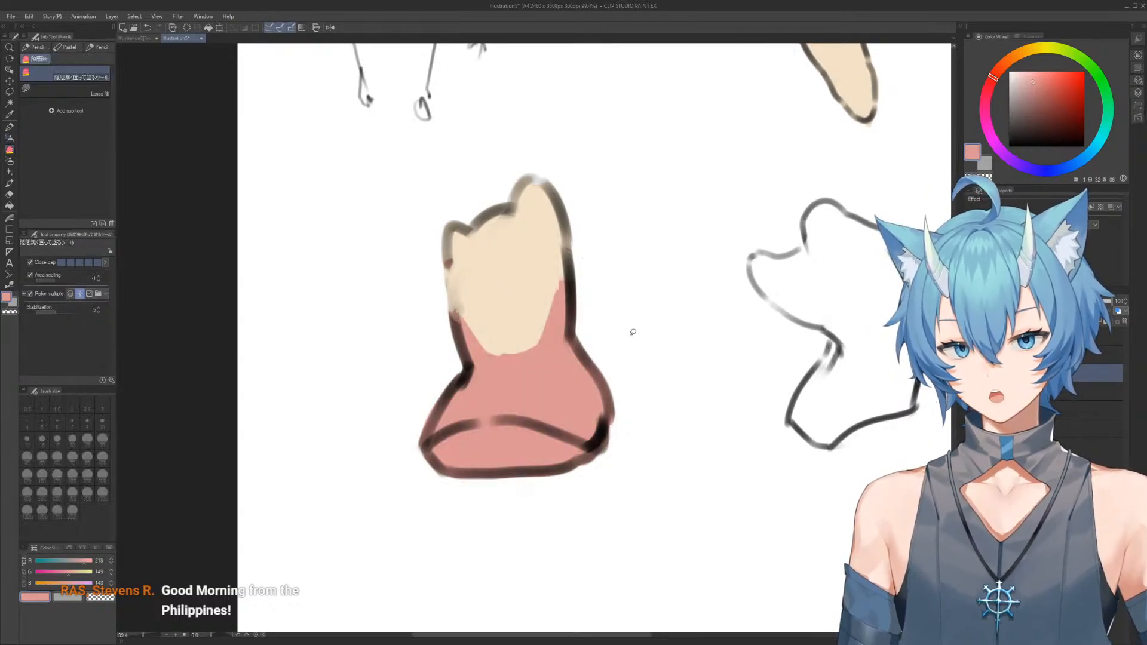
pyautogui.press('e')
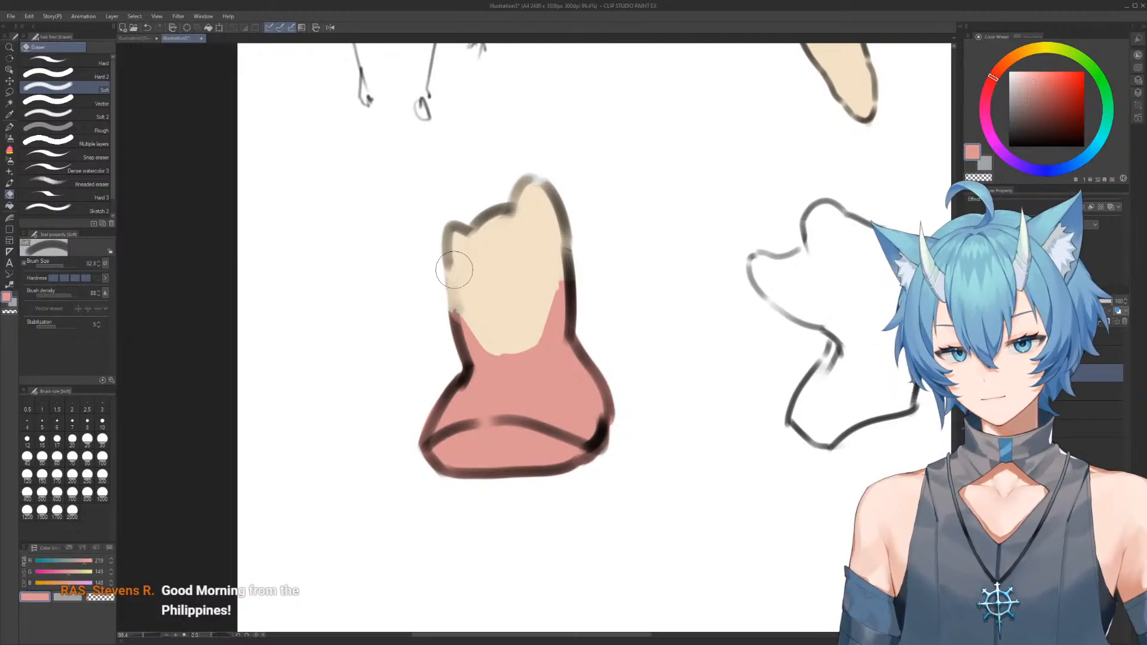
# Shift the torso's shading to a brighter orange-salmon and sample that colour for the soft brush
pyautogui.press('Tab')
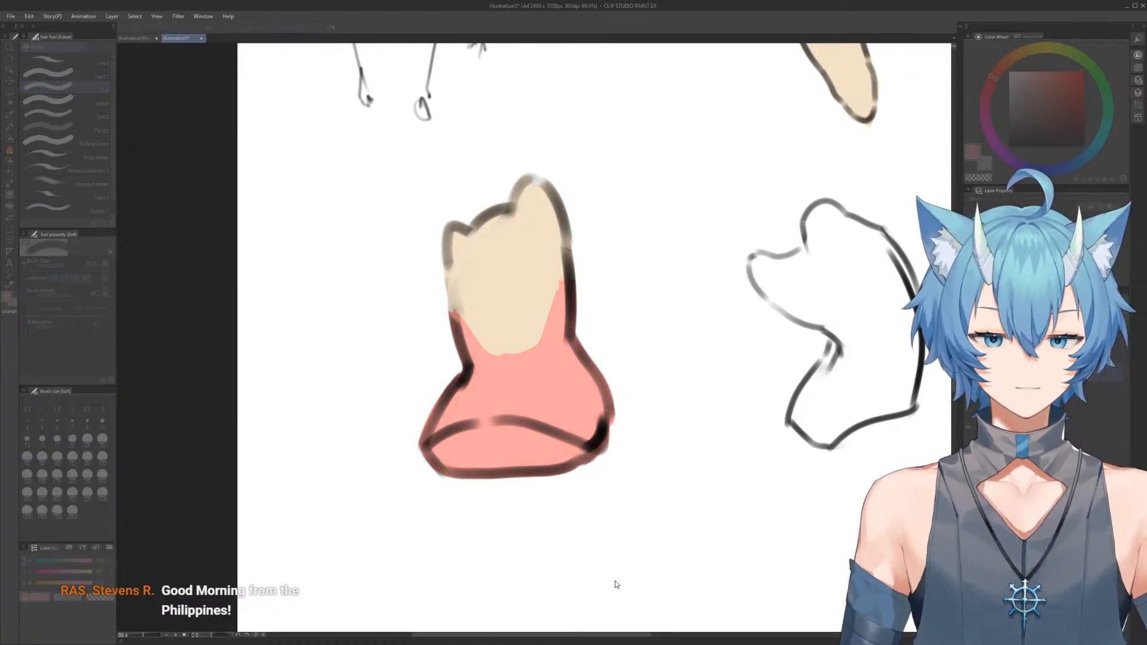
pyautogui.moveTo(602, 540); pyautogui.dragTo(604, 538)
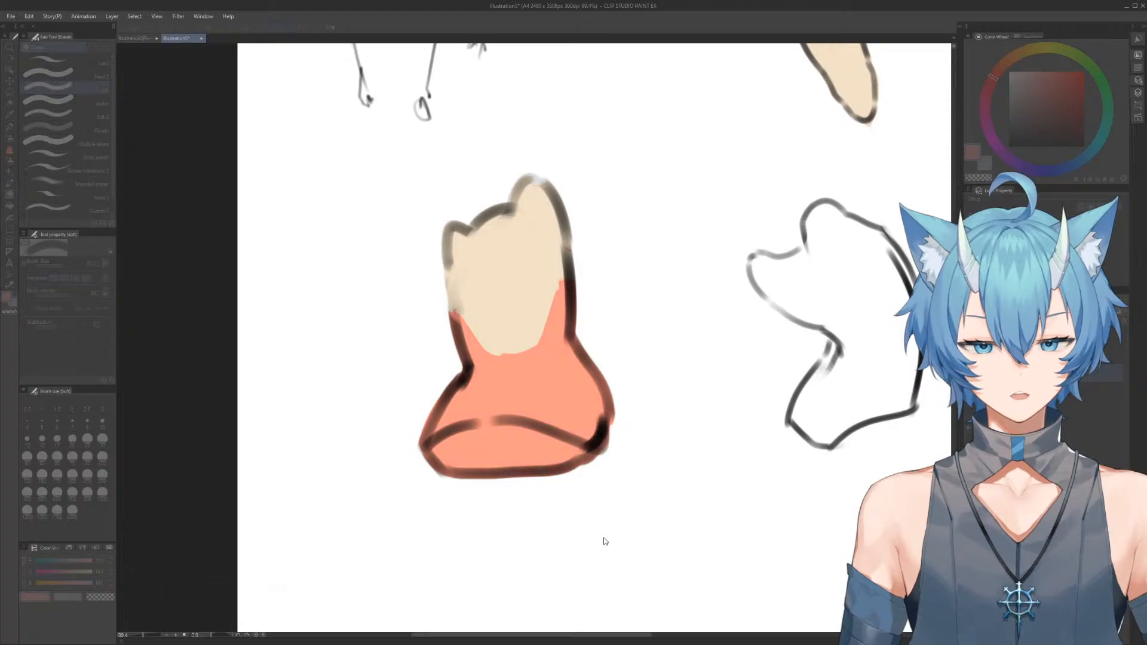
pyautogui.click(703, 519)
pyautogui.press('b')
pyautogui.keyDown('alt'); pyautogui.click(529, 370); pyautogui.keyUp('alt')
pyautogui.press('c')
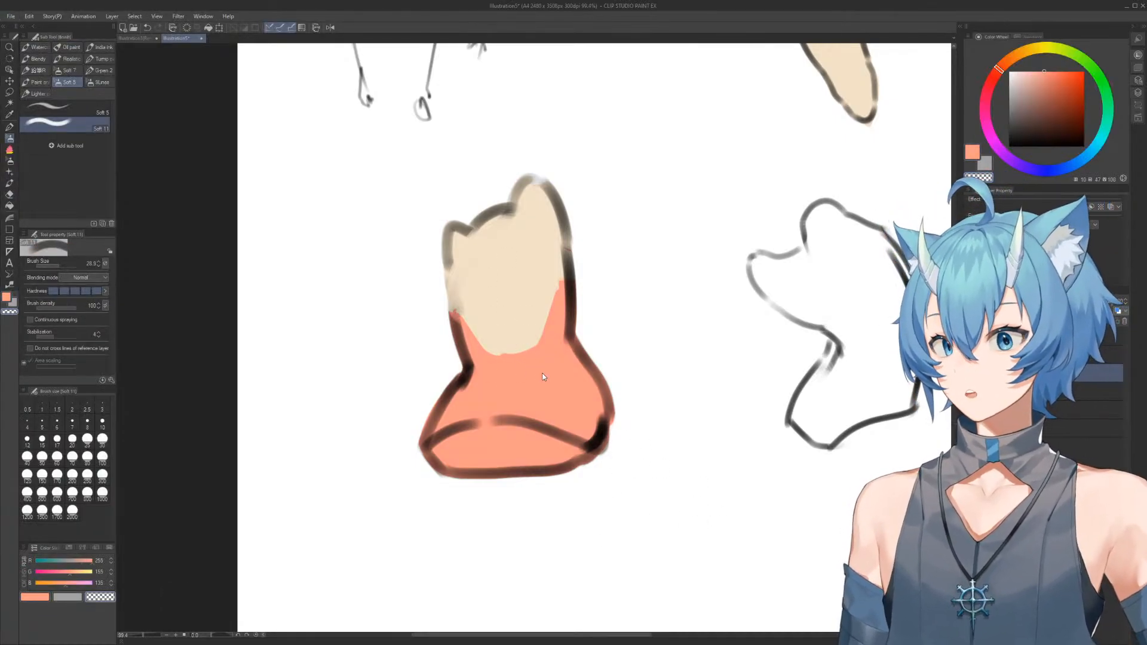
# Refine the curved edge between the skin colour and the salmon shading at the torso's waist
pyautogui.moveTo(506, 341)
pyautogui.mouseDown()
pyautogui.moveTo(493, 359)
pyautogui.moveTo(505, 366)
pyautogui.moveTo(532, 349)
pyautogui.moveTo(559, 292)
pyautogui.moveTo(526, 357)
pyautogui.moveTo(573, 256)
pyautogui.mouseUp()
pyautogui.moveTo(529, 355); pyautogui.dragTo(569, 282)
pyautogui.scroll(-5, 584, 263)
pyautogui.moveTo(622, 240); pyautogui.dragTo(529, 278)
pyautogui.scroll(3, 502, 261)
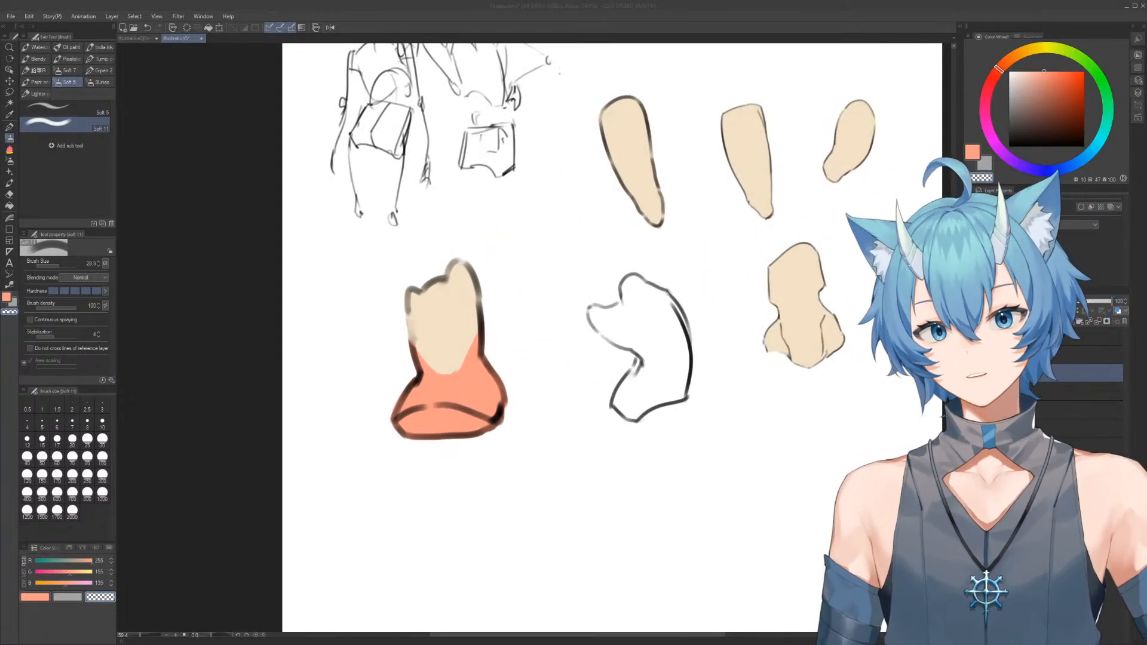
# Outline a forearm with a bent, rounded upper end in black in the blank area below the torso studies
pyautogui.click(1073, 337)
pyautogui.keyDown('alt'); pyautogui.click(484, 339); pyautogui.keyUp('alt')
pyautogui.moveTo(527, 434); pyautogui.dragTo(520, 228)
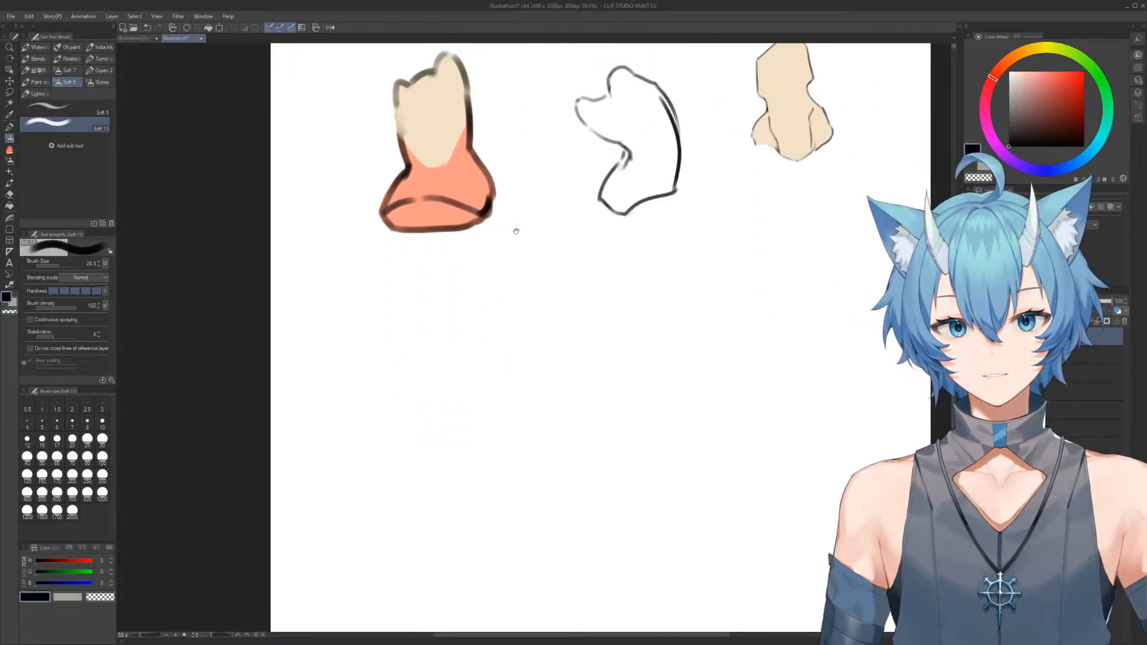
pyautogui.scroll(3, 501, 310)
pyautogui.moveTo(488, 336); pyautogui.dragTo(489, 337)
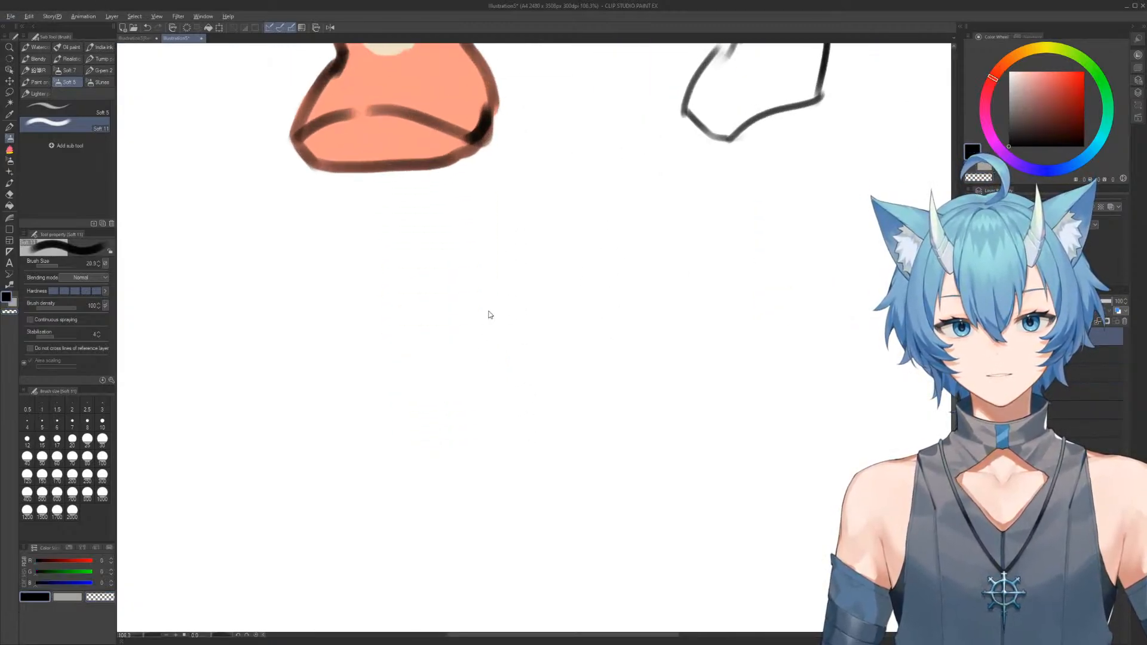
pyautogui.moveTo(452, 387)
pyautogui.mouseDown()
pyautogui.moveTo(463, 306)
pyautogui.moveTo(507, 256)
pyautogui.moveTo(551, 231)
pyautogui.moveTo(593, 279)
pyautogui.moveTo(588, 300)
pyautogui.moveTo(541, 321)
pyautogui.moveTo(536, 349)
pyautogui.moveTo(571, 411)
pyautogui.moveTo(556, 339)
pyautogui.mouseUp()
pyautogui.hotkey('ctrl', 'z')
pyautogui.moveTo(529, 263); pyautogui.dragTo(549, 342)
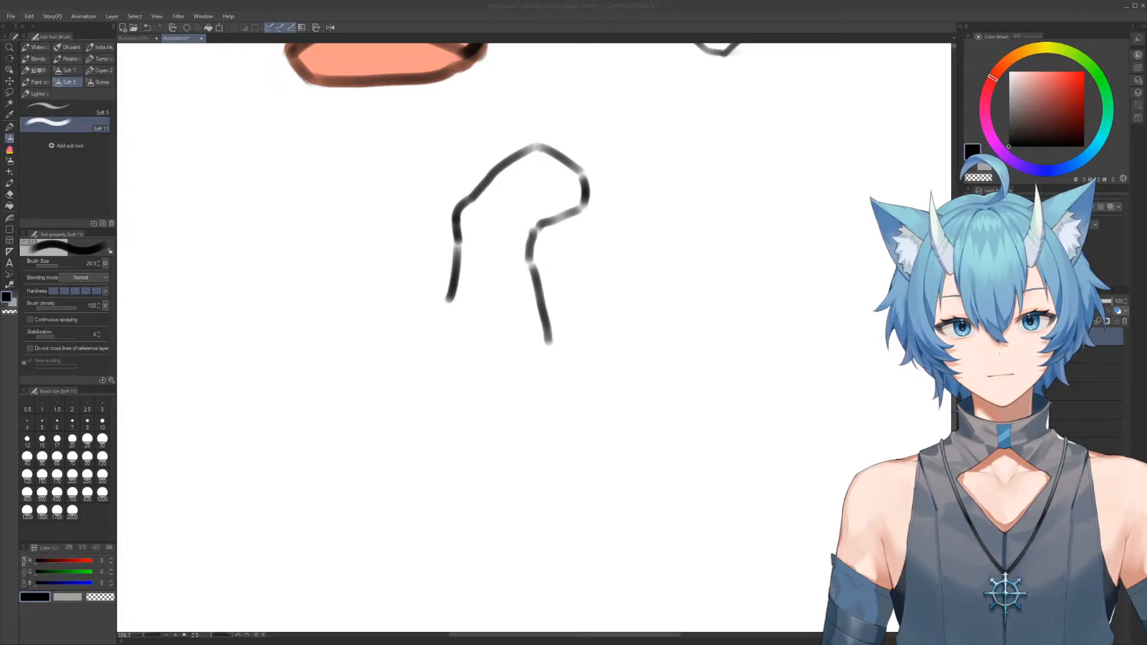
# Extend the forearm's inner side into a hand with one tapered finger and trim the line beside it
pyautogui.moveTo(499, 393); pyautogui.dragTo(529, 382)
pyautogui.moveTo(550, 343)
pyautogui.mouseDown()
pyautogui.moveTo(575, 402)
pyautogui.moveTo(531, 389)
pyautogui.moveTo(550, 415)
pyautogui.moveTo(553, 454)
pyautogui.mouseUp()
pyautogui.hotkey('ctrl', 'z')
pyautogui.moveTo(575, 408)
pyautogui.mouseDown()
pyautogui.moveTo(571, 457)
pyautogui.moveTo(557, 469)
pyautogui.moveTo(551, 423)
pyautogui.mouseUp()
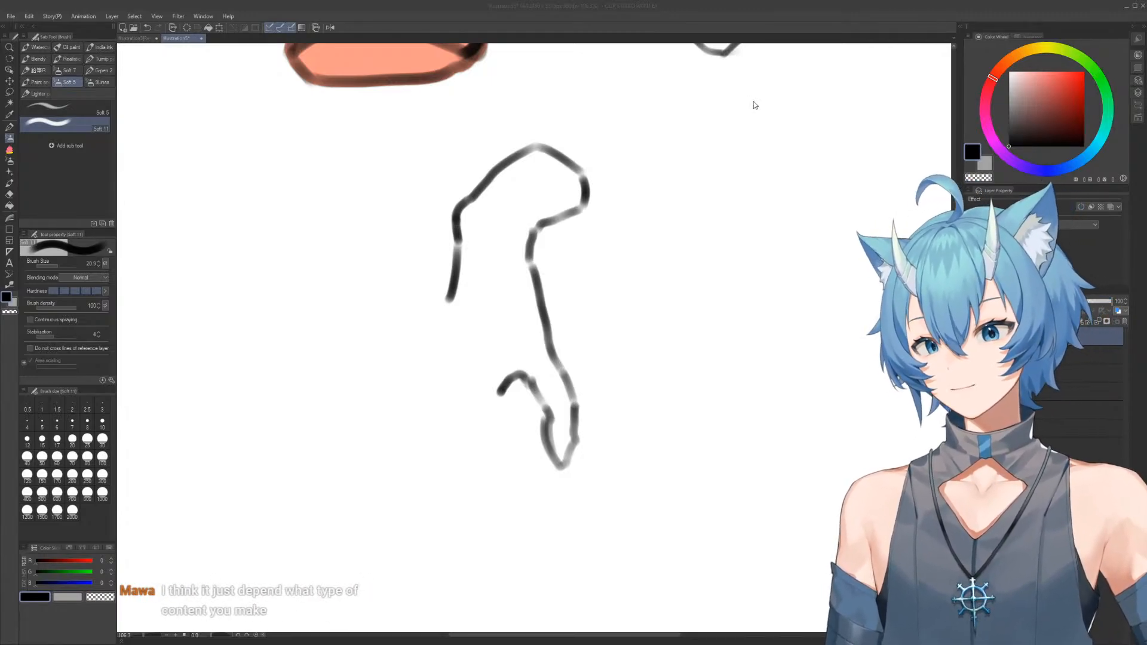
pyautogui.keyDown('space'); pyautogui.moveTo(501, 350); pyautogui.dragTo(525, 235); pyautogui.keyUp('space')
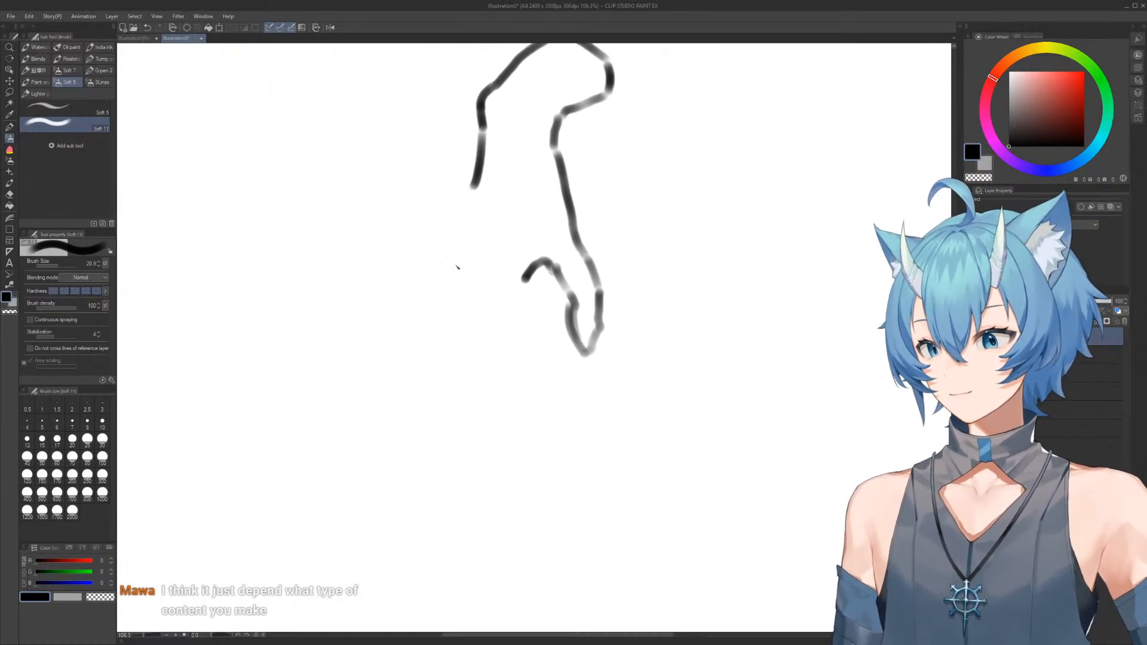
pyautogui.moveTo(525, 249)
pyautogui.mouseDown()
pyautogui.moveTo(512, 263)
pyautogui.moveTo(530, 246)
pyautogui.moveTo(536, 277)
pyautogui.mouseUp()
pyautogui.press('b')
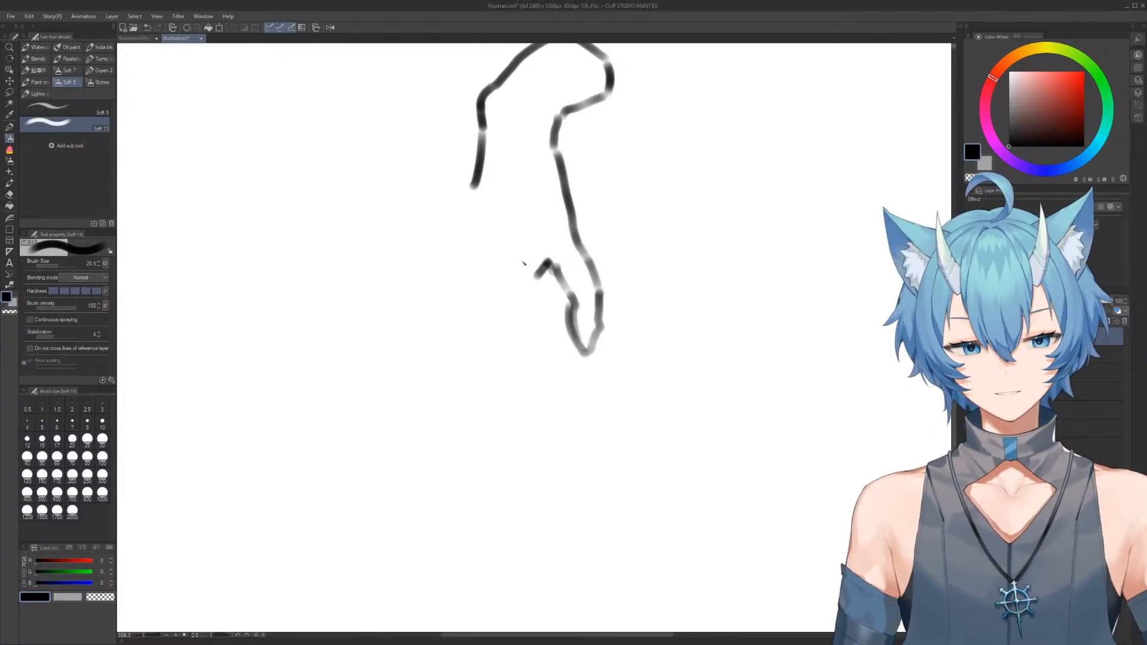
# Draw the hand's outer edge and knuckle line, reworking the strokes, and start the side of the next finger
pyautogui.moveTo(539, 277); pyautogui.dragTo(523, 345)
pyautogui.moveTo(472, 192)
pyautogui.mouseDown()
pyautogui.moveTo(469, 270)
pyautogui.moveTo(525, 291)
pyautogui.mouseUp()
pyautogui.press('e')
pyautogui.moveTo(473, 220); pyautogui.dragTo(511, 290)
pyautogui.press('b')
pyautogui.moveTo(472, 196)
pyautogui.mouseDown()
pyautogui.moveTo(464, 259)
pyautogui.moveTo(529, 286)
pyautogui.mouseUp()
pyautogui.press('e')
pyautogui.moveTo(524, 341)
pyautogui.mouseDown()
pyautogui.moveTo(522, 300)
pyautogui.moveTo(531, 341)
pyautogui.mouseUp()
pyautogui.press('b')
pyautogui.moveTo(513, 279); pyautogui.dragTo(529, 342)
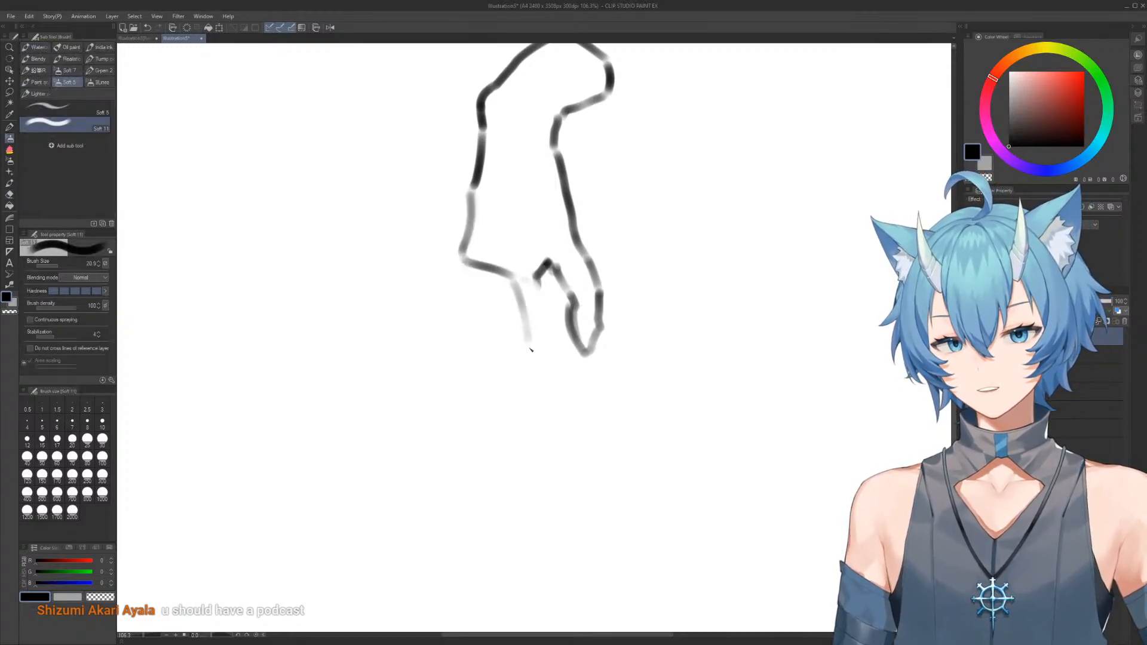
# Complete the hand with the remaining tapered, overlapping fingers along the knuckle line
pyautogui.moveTo(538, 282); pyautogui.dragTo(554, 390)
pyautogui.moveTo(480, 268); pyautogui.dragTo(531, 359)
pyautogui.moveTo(479, 272)
pyautogui.mouseDown()
pyautogui.moveTo(479, 303)
pyautogui.moveTo(506, 321)
pyautogui.mouseUp()
pyautogui.moveTo(459, 248); pyautogui.dragTo(491, 314)
# Outline the rounded upper end and sides of a torso-like form in the blank area beside the hand study
pyautogui.moveTo(565, 218)
pyautogui.mouseDown()
pyautogui.moveTo(494, 279)
pyautogui.moveTo(597, 361)
pyautogui.moveTo(502, 267)
pyautogui.mouseUp()
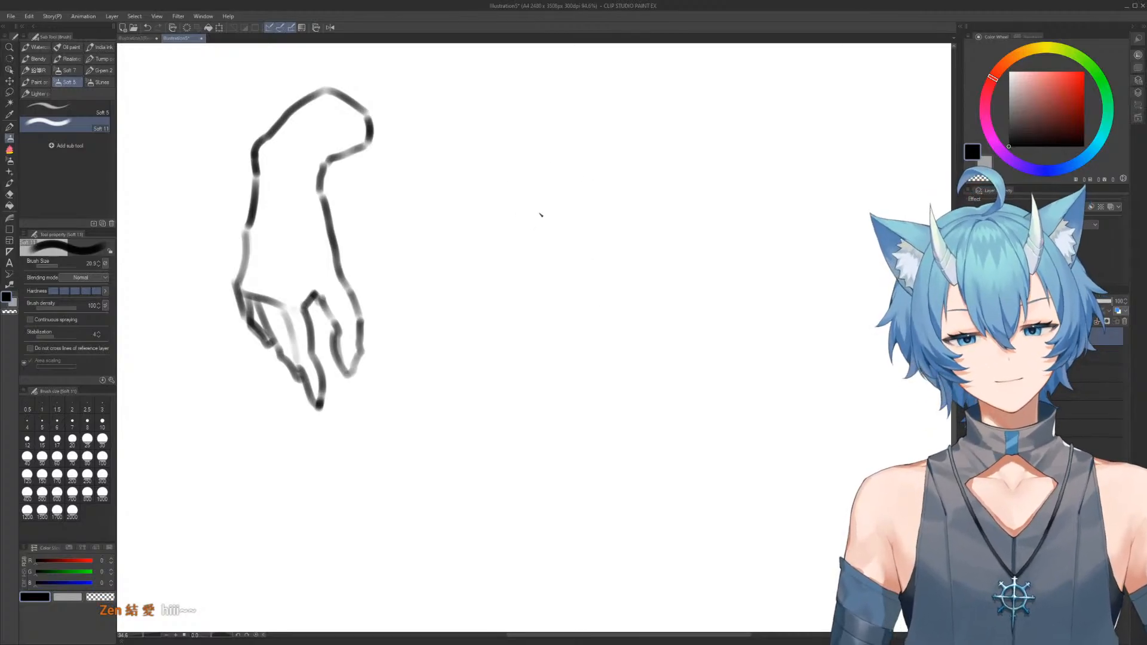
pyautogui.moveTo(559, 294)
pyautogui.mouseDown()
pyautogui.moveTo(547, 270)
pyautogui.moveTo(578, 220)
pyautogui.moveTo(620, 304)
pyautogui.moveTo(595, 296)
pyautogui.moveTo(614, 280)
pyautogui.moveTo(642, 310)
pyautogui.mouseUp()
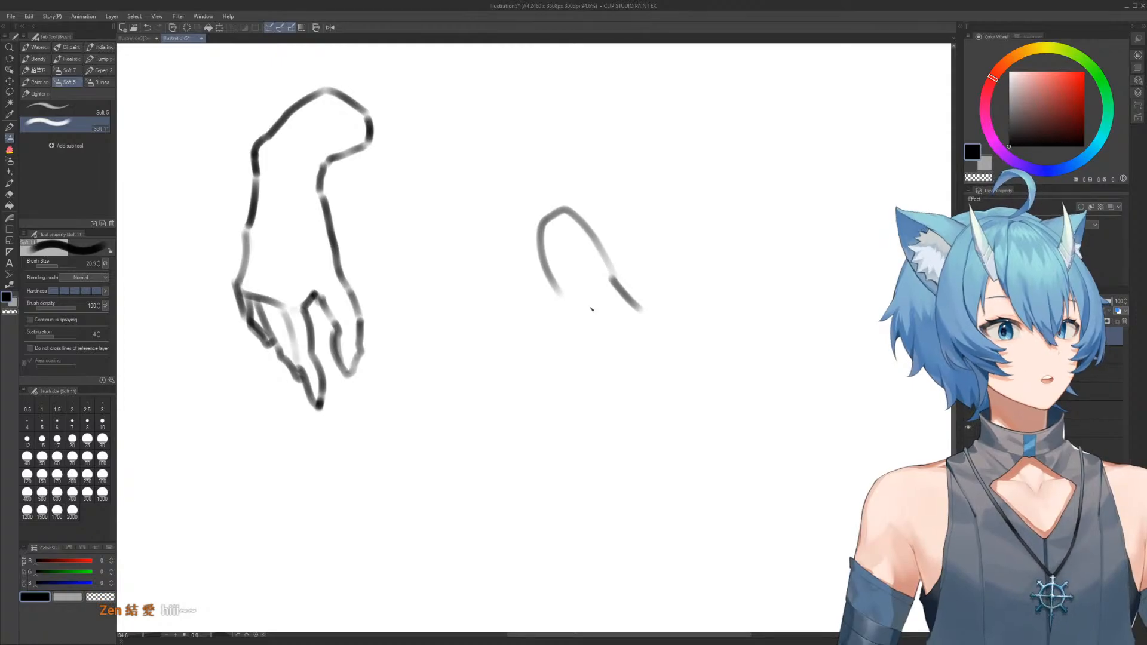
pyautogui.press('e')
pyautogui.moveTo(590, 244); pyautogui.dragTo(625, 298)
pyautogui.press('b')
pyautogui.moveTo(578, 219)
pyautogui.mouseDown()
pyautogui.moveTo(631, 304)
pyautogui.moveTo(638, 353)
pyautogui.mouseUp()
# Close the form with a pinched waist and angular base, reworking the side opposite the waist notch
pyautogui.moveTo(550, 277)
pyautogui.mouseDown()
pyautogui.moveTo(562, 355)
pyautogui.moveTo(571, 323)
pyautogui.moveTo(567, 344)
pyautogui.moveTo(526, 376)
pyautogui.moveTo(620, 434)
pyautogui.mouseUp()
pyautogui.press('e')
pyautogui.press('b')
pyautogui.press('e')
pyautogui.moveTo(634, 333)
pyautogui.mouseDown()
pyautogui.moveTo(589, 450)
pyautogui.moveTo(540, 446)
pyautogui.moveTo(564, 445)
pyautogui.mouseUp()
pyautogui.press('b')
pyautogui.moveTo(536, 361)
pyautogui.mouseDown()
pyautogui.moveTo(558, 427)
pyautogui.moveTo(610, 442)
pyautogui.moveTo(644, 374)
pyautogui.moveTo(619, 280)
pyautogui.mouseUp()
pyautogui.press('e')
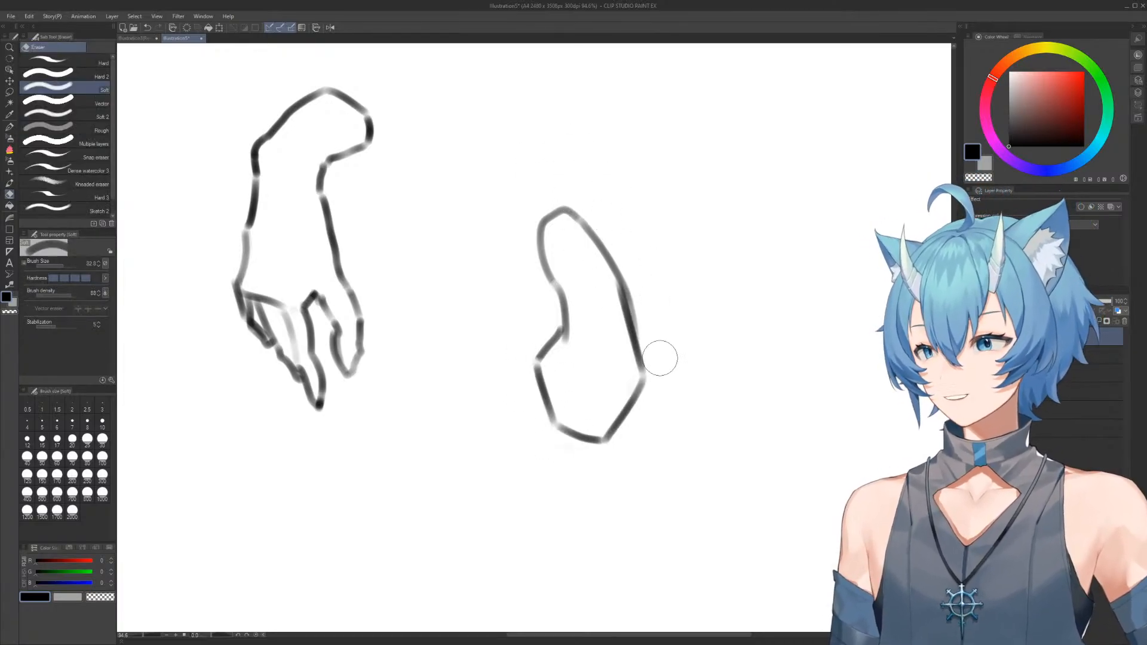
pyautogui.moveTo(633, 340)
pyautogui.mouseDown()
pyautogui.moveTo(642, 268)
pyautogui.moveTo(646, 357)
pyautogui.moveTo(656, 314)
pyautogui.moveTo(644, 382)
pyautogui.moveTo(664, 321)
pyautogui.moveTo(647, 326)
pyautogui.moveTo(653, 297)
pyautogui.mouseUp()
pyautogui.press('b')
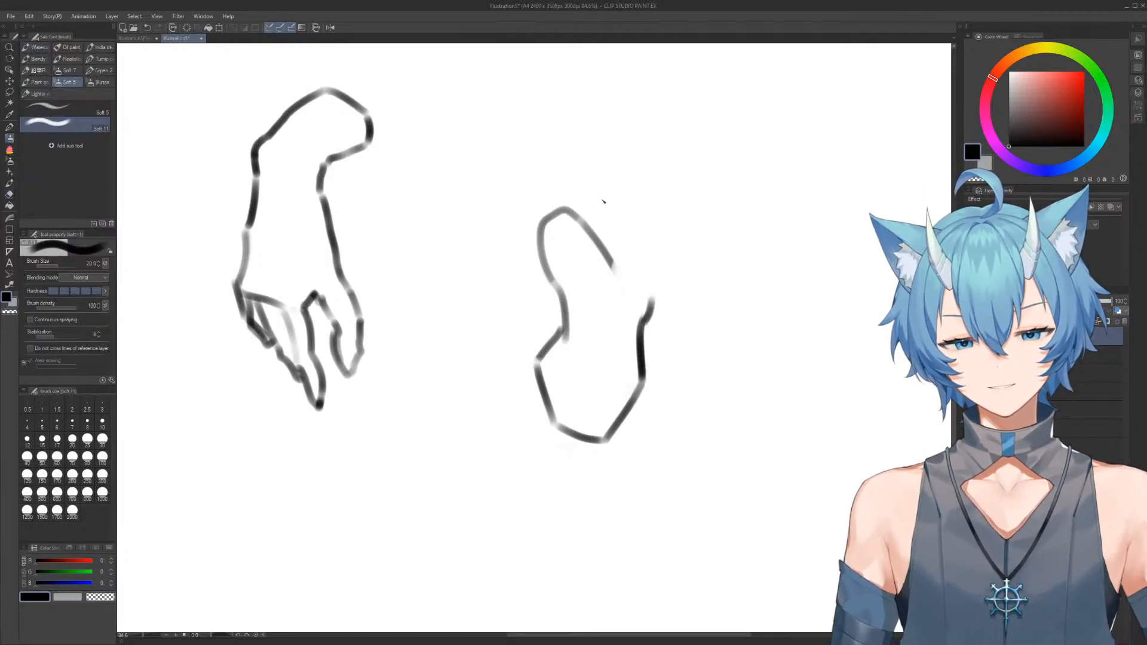
# Replace the form's rounded upper half with an angular block with a slanted top, and add a curved line inside the base
pyautogui.press('e')
pyautogui.moveTo(520, 231)
pyautogui.mouseDown()
pyautogui.moveTo(559, 203)
pyautogui.moveTo(592, 232)
pyautogui.moveTo(565, 273)
pyautogui.mouseUp()
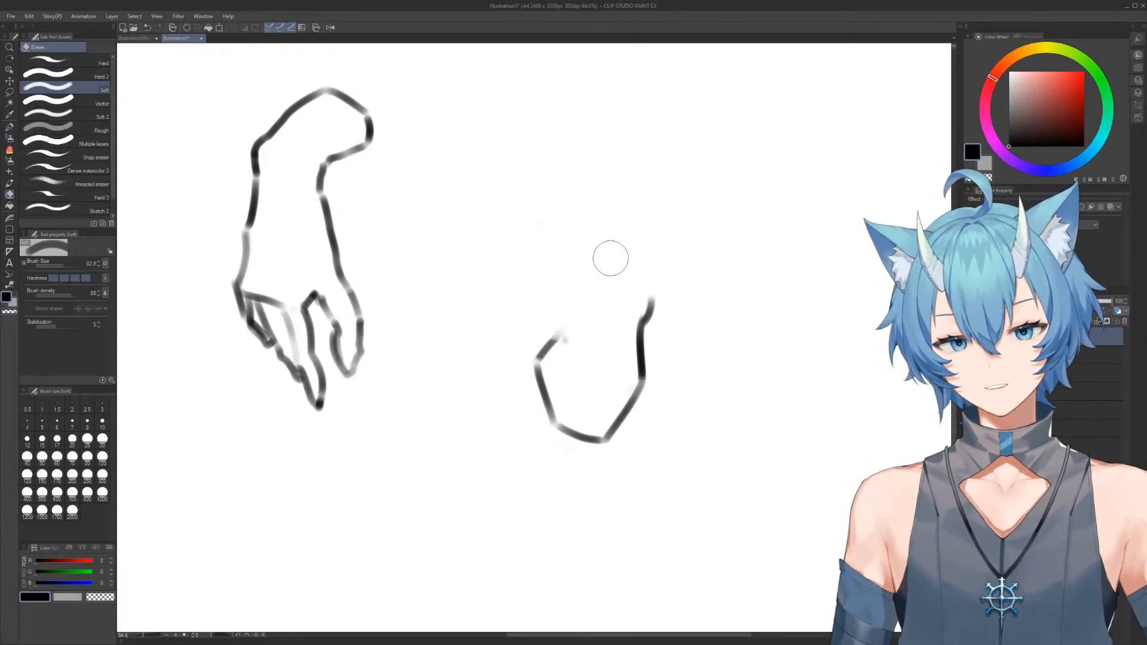
pyautogui.press('b')
pyautogui.moveTo(559, 342)
pyautogui.mouseDown()
pyautogui.moveTo(578, 280)
pyautogui.moveTo(560, 234)
pyautogui.moveTo(619, 202)
pyautogui.moveTo(663, 279)
pyautogui.mouseUp()
pyautogui.press('e')
pyautogui.moveTo(610, 217)
pyautogui.mouseDown()
pyautogui.moveTo(671, 279)
pyautogui.moveTo(619, 219)
pyautogui.moveTo(651, 281)
pyautogui.mouseUp()
pyautogui.press('b')
pyautogui.moveTo(655, 297); pyautogui.dragTo(640, 382)
pyautogui.press('e')
pyautogui.press('b')
pyautogui.moveTo(568, 338); pyautogui.dragTo(630, 401)
# Add a slim arm-like projection reaching outward from the block's upper corner, with an overlap line inside the form
pyautogui.moveTo(641, 254)
pyautogui.mouseDown()
pyautogui.moveTo(602, 222)
pyautogui.moveTo(640, 204)
pyautogui.mouseUp()
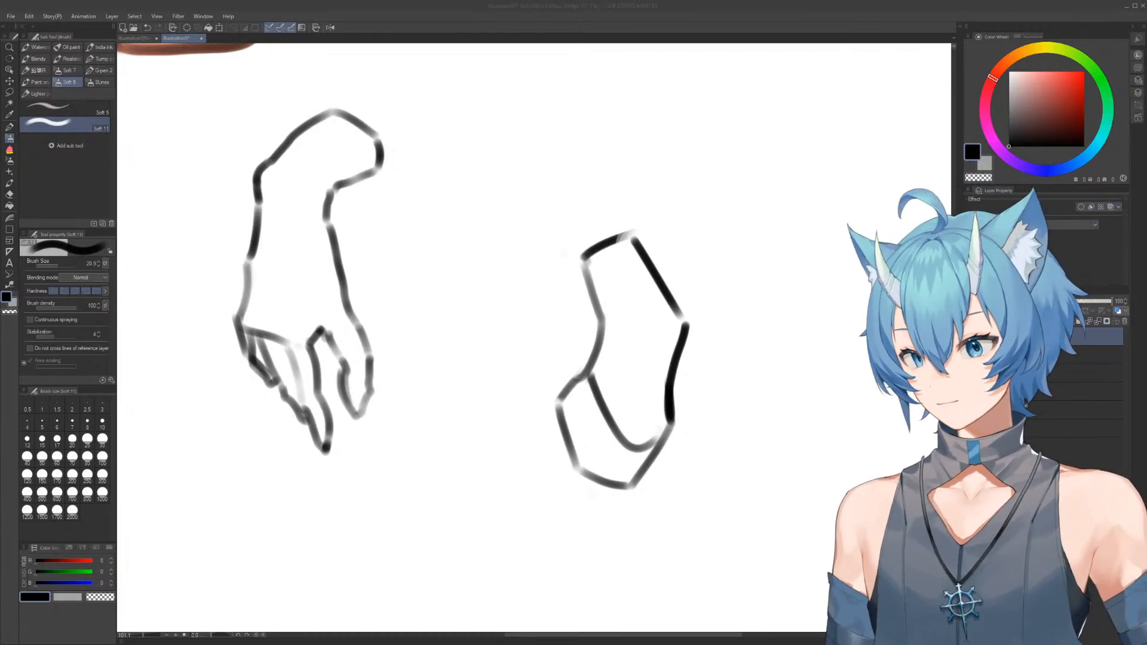
pyautogui.click(486, 285)
pyautogui.moveTo(601, 274); pyautogui.dragTo(538, 244)
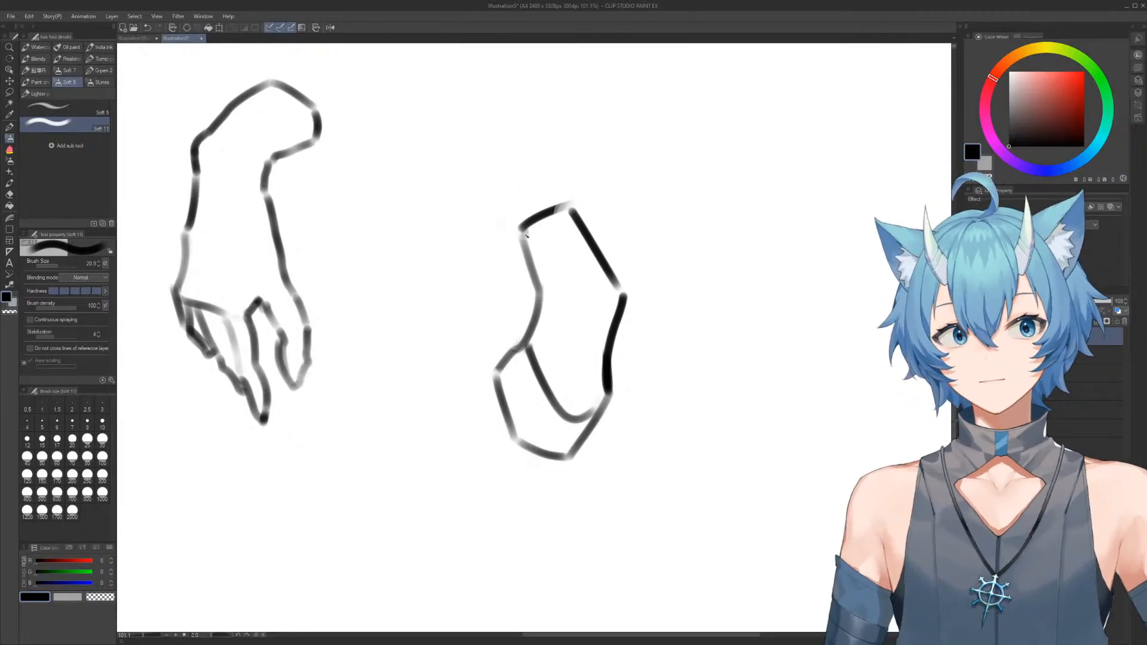
pyautogui.moveTo(528, 224)
pyautogui.mouseDown()
pyautogui.moveTo(446, 189)
pyautogui.moveTo(446, 215)
pyautogui.moveTo(532, 284)
pyautogui.mouseUp()
pyautogui.moveTo(532, 227); pyautogui.dragTo(549, 291)
pyautogui.moveTo(600, 246)
pyautogui.mouseDown()
pyautogui.moveTo(579, 302)
pyautogui.moveTo(560, 251)
pyautogui.mouseUp()
pyautogui.scroll(-1, 562, 262)
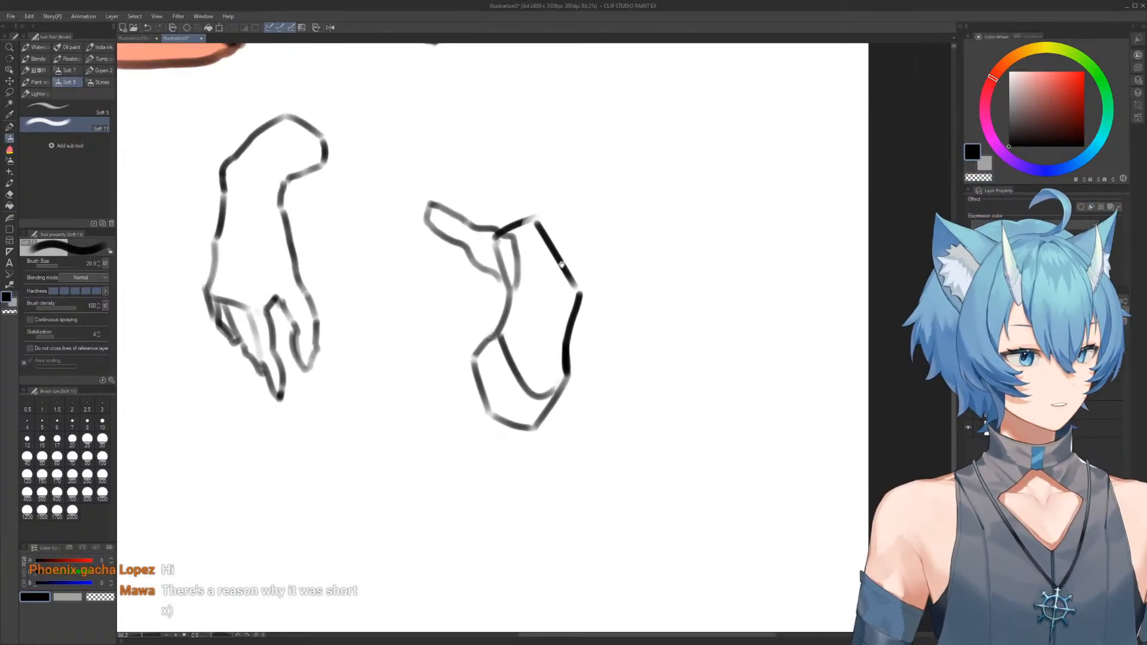
pyautogui.scroll(1, 563, 264)
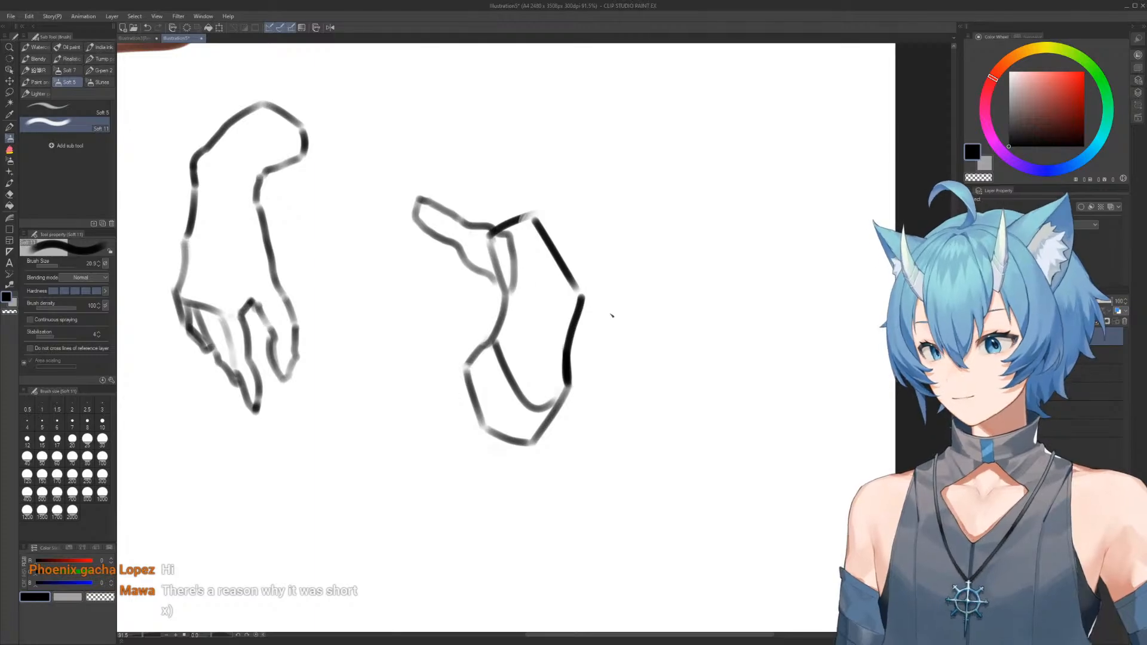
# Extend the form's slanted top outward with a narrow band along its upper edge
pyautogui.moveTo(506, 233)
pyautogui.mouseDown()
pyautogui.moveTo(572, 289)
pyautogui.moveTo(588, 270)
pyautogui.mouseUp()
pyautogui.moveTo(494, 228)
pyautogui.mouseDown()
pyautogui.moveTo(516, 215)
pyautogui.moveTo(601, 261)
pyautogui.mouseUp()
pyautogui.press('e')
pyautogui.moveTo(540, 203); pyautogui.dragTo(598, 256)
pyautogui.press('b')
pyautogui.moveTo(514, 217)
pyautogui.mouseDown()
pyautogui.moveTo(589, 267)
pyautogui.moveTo(585, 305)
pyautogui.mouseUp()
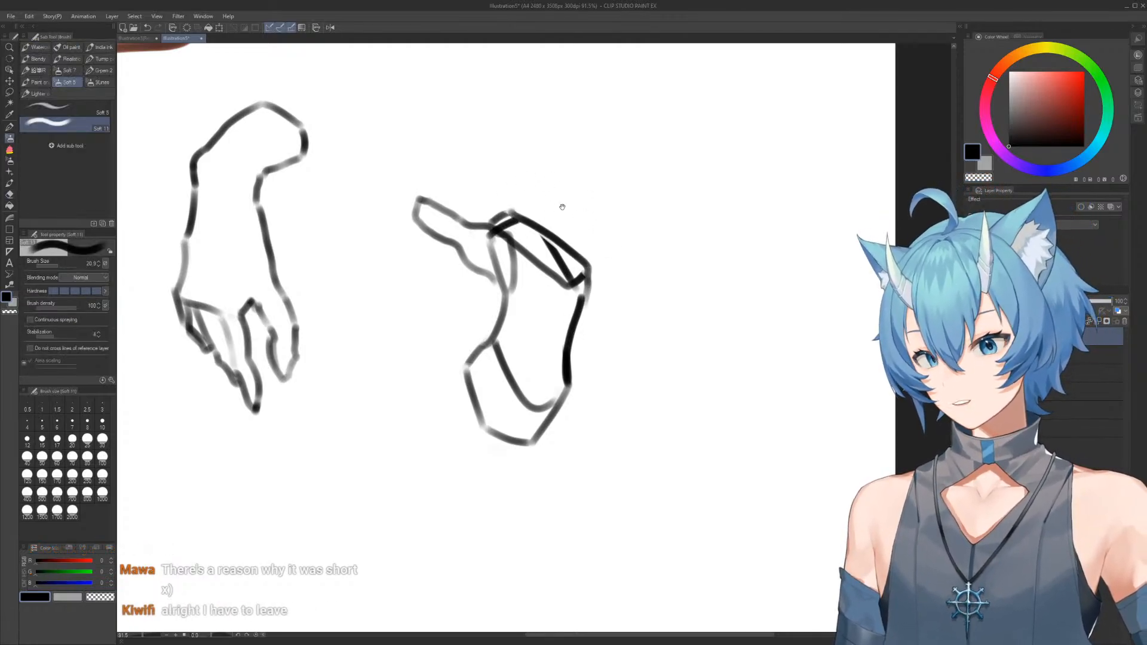
# Erase the band along the form's top and rework the slanted upper edge
pyautogui.moveTo(558, 200); pyautogui.dragTo(568, 250)
pyautogui.scroll(-2, 579, 257)
pyautogui.scroll(2, 550, 251)
pyautogui.moveTo(553, 209); pyautogui.dragTo(560, 237)
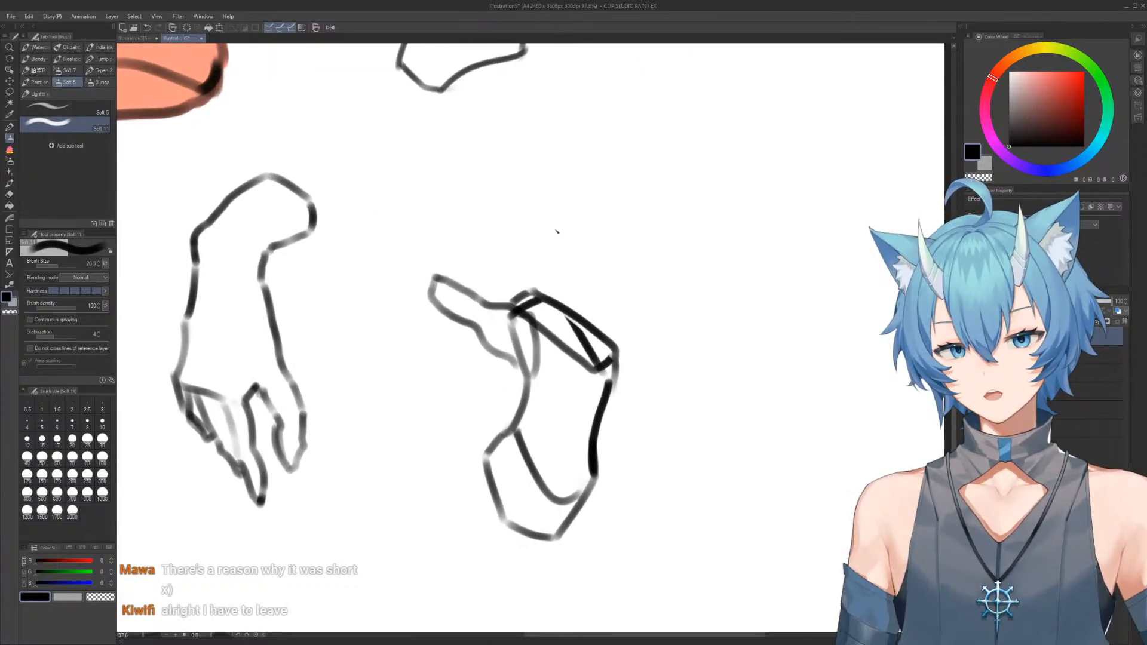
pyautogui.moveTo(508, 305)
pyautogui.mouseDown()
pyautogui.moveTo(499, 263)
pyautogui.moveTo(527, 247)
pyautogui.moveTo(611, 301)
pyautogui.mouseUp()
pyautogui.press('e')
pyautogui.moveTo(524, 248)
pyautogui.mouseDown()
pyautogui.moveTo(553, 305)
pyautogui.moveTo(539, 290)
pyautogui.moveTo(584, 320)
pyautogui.moveTo(614, 322)
pyautogui.moveTo(619, 374)
pyautogui.moveTo(623, 320)
pyautogui.moveTo(616, 375)
pyautogui.mouseUp()
pyautogui.press('b')
pyautogui.press('e')
pyautogui.press('b')
# Redraw the form's outer side from the upper corner down towards the angular base
pyautogui.moveTo(615, 321); pyautogui.dragTo(609, 413)
pyautogui.press('e')
pyautogui.moveTo(594, 351)
pyautogui.mouseDown()
pyautogui.moveTo(625, 333)
pyautogui.moveTo(626, 382)
pyautogui.moveTo(608, 379)
pyautogui.moveTo(614, 351)
pyautogui.moveTo(618, 393)
pyautogui.mouseUp()
pyautogui.press('b')
pyautogui.press('e')
pyautogui.press('b')
pyautogui.moveTo(605, 307)
pyautogui.mouseDown()
pyautogui.moveTo(617, 401)
pyautogui.moveTo(570, 517)
pyautogui.mouseUp()
pyautogui.press('e')
pyautogui.press('b')
# Draw a bent, segmented finger reaching up and outward from the form's upper edge
pyautogui.moveTo(586, 397); pyautogui.dragTo(538, 382)
pyautogui.moveTo(529, 318); pyautogui.dragTo(568, 323)
pyautogui.moveTo(542, 286); pyautogui.dragTo(536, 278)
pyautogui.moveTo(448, 218)
pyautogui.mouseDown()
pyautogui.moveTo(498, 251)
pyautogui.moveTo(509, 224)
pyautogui.moveTo(494, 246)
pyautogui.moveTo(559, 283)
pyautogui.mouseUp()
pyautogui.moveTo(496, 243)
pyautogui.mouseDown()
pyautogui.moveTo(527, 285)
pyautogui.moveTo(549, 268)
pyautogui.moveTo(531, 332)
pyautogui.moveTo(535, 307)
pyautogui.moveTo(550, 305)
pyautogui.moveTo(549, 347)
pyautogui.moveTo(572, 335)
pyautogui.mouseUp()
pyautogui.press('e')
pyautogui.press('b')
pyautogui.moveTo(557, 283); pyautogui.dragTo(576, 322)
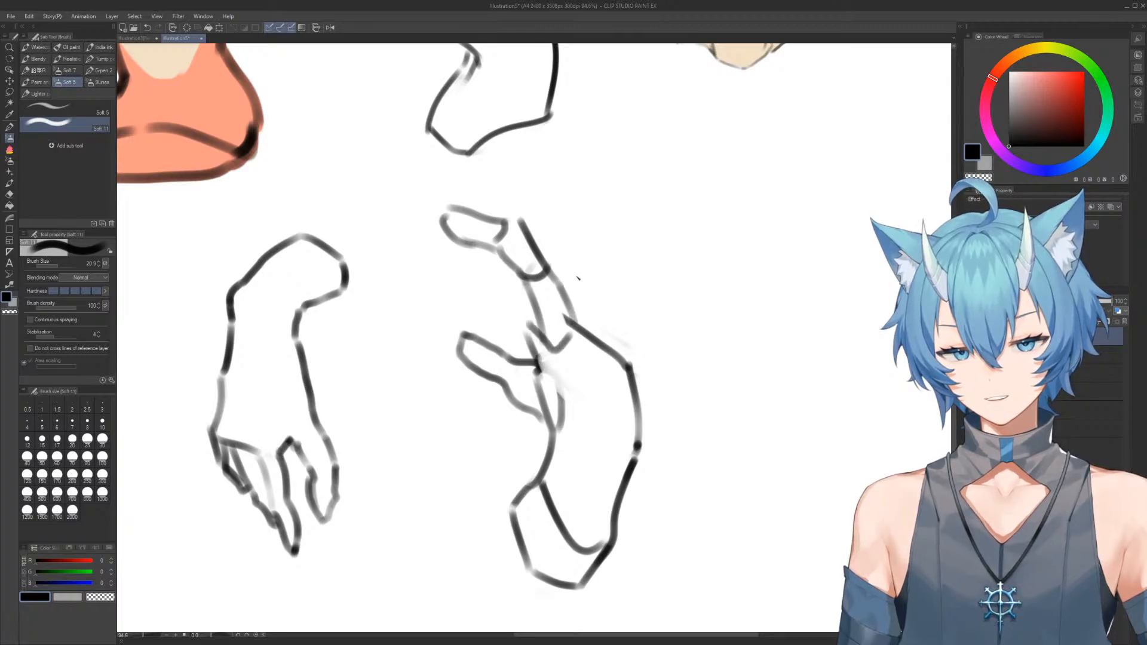
# Sketch overlapping curled fingers behind the first finger, and add an angled contour line inside the palm
pyautogui.moveTo(552, 251)
pyautogui.mouseDown()
pyautogui.moveTo(509, 261)
pyautogui.moveTo(504, 285)
pyautogui.moveTo(536, 281)
pyautogui.moveTo(557, 254)
pyautogui.moveTo(574, 261)
pyautogui.moveTo(547, 307)
pyautogui.moveTo(566, 305)
pyautogui.moveTo(553, 331)
pyautogui.moveTo(572, 323)
pyautogui.moveTo(550, 285)
pyautogui.moveTo(573, 302)
pyautogui.moveTo(589, 272)
pyautogui.moveTo(604, 296)
pyautogui.mouseUp()
pyautogui.moveTo(567, 313); pyautogui.dragTo(595, 297)
pyautogui.moveTo(600, 285)
pyautogui.mouseDown()
pyautogui.moveTo(611, 340)
pyautogui.moveTo(593, 345)
pyautogui.moveTo(612, 329)
pyautogui.moveTo(601, 347)
pyautogui.moveTo(638, 362)
pyautogui.moveTo(579, 392)
pyautogui.moveTo(565, 430)
pyautogui.moveTo(607, 474)
pyautogui.moveTo(644, 390)
pyautogui.moveTo(633, 479)
pyautogui.mouseUp()
pyautogui.press('e')
pyautogui.press('b')
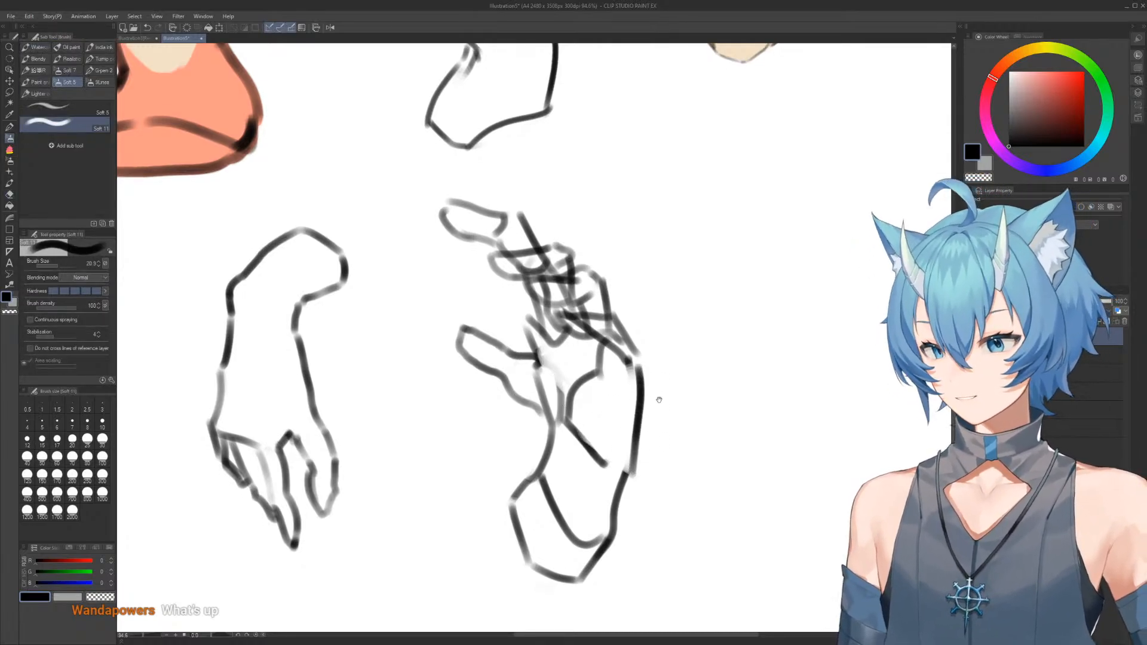
# Erase the tangled lines below the curled fingers and redraw the last finger's base and the hand's outer edge
pyautogui.moveTo(658, 400)
pyautogui.mouseDown()
pyautogui.moveTo(622, 287)
pyautogui.moveTo(658, 359)
pyautogui.moveTo(660, 324)
pyautogui.moveTo(673, 321)
pyautogui.mouseUp()
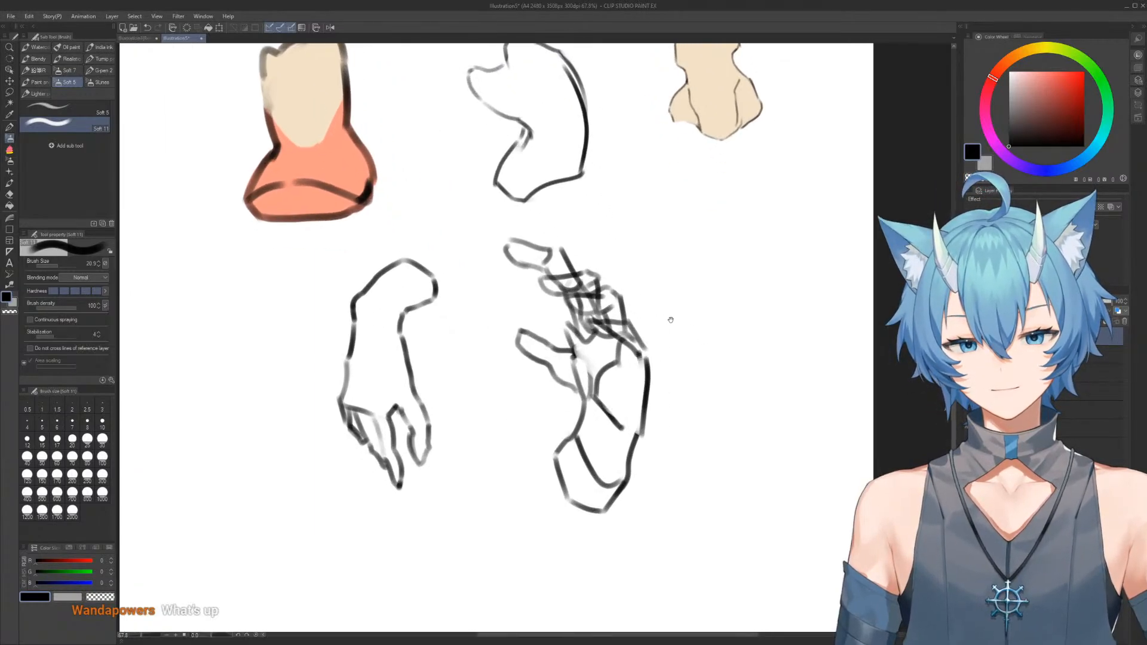
pyautogui.press('e')
pyautogui.moveTo(595, 335)
pyautogui.mouseDown()
pyautogui.moveTo(628, 333)
pyautogui.moveTo(599, 321)
pyautogui.moveTo(606, 339)
pyautogui.moveTo(625, 313)
pyautogui.moveTo(624, 334)
pyautogui.moveTo(599, 338)
pyautogui.moveTo(631, 336)
pyautogui.moveTo(639, 359)
pyautogui.moveTo(640, 338)
pyautogui.moveTo(650, 388)
pyautogui.mouseUp()
pyautogui.press('b')
pyautogui.press('e')
pyautogui.press('b')
pyautogui.press('e')
pyautogui.press('b')
pyautogui.moveTo(688, 275); pyautogui.dragTo(674, 268)
pyautogui.moveTo(682, 263); pyautogui.dragTo(661, 287)
pyautogui.moveTo(635, 266); pyautogui.dragTo(658, 251)
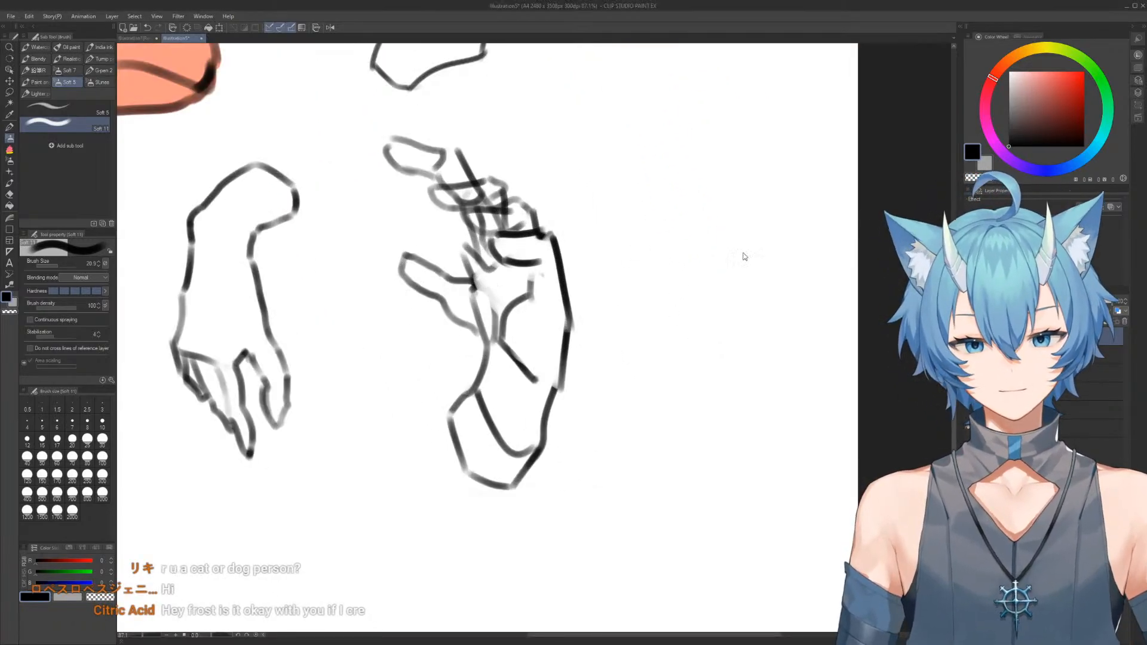
# Hide the existing line and colour layers, and add a new layer for a fresh sketch
pyautogui.click(969, 336)
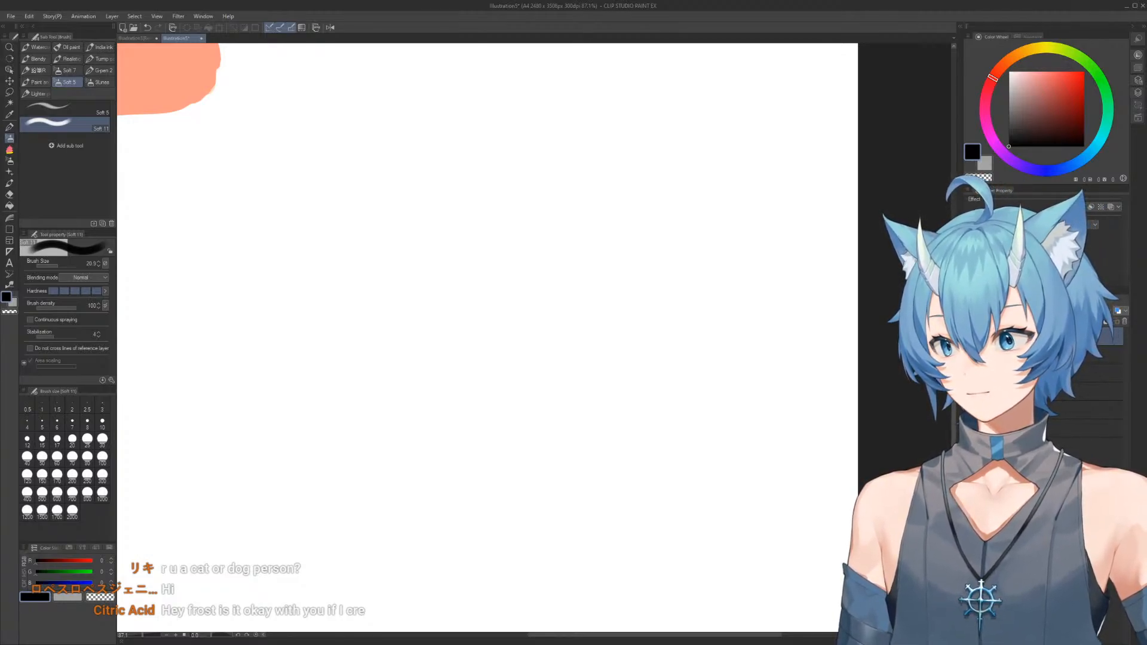
pyautogui.click(969, 409)
pyautogui.click(1062, 321)
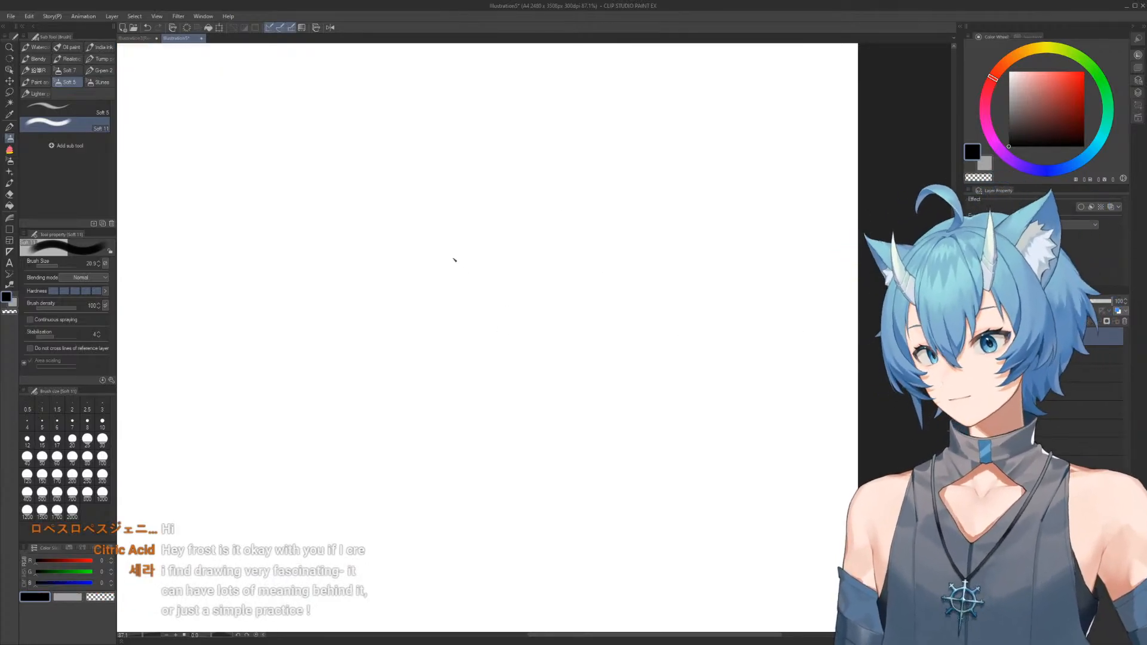
# Outline a new limb-like form on the blank canvas with a rounded top and two sides curving diagonally downward
pyautogui.moveTo(441, 270)
pyautogui.mouseDown()
pyautogui.moveTo(533, 371)
pyautogui.moveTo(485, 257)
pyautogui.moveTo(492, 213)
pyautogui.moveTo(511, 185)
pyautogui.moveTo(554, 172)
pyautogui.moveTo(583, 224)
pyautogui.moveTo(587, 261)
pyautogui.moveTo(627, 323)
pyautogui.moveTo(617, 316)
pyautogui.mouseUp()
pyautogui.press('e')
pyautogui.press('b')
pyautogui.moveTo(588, 275); pyautogui.dragTo(681, 368)
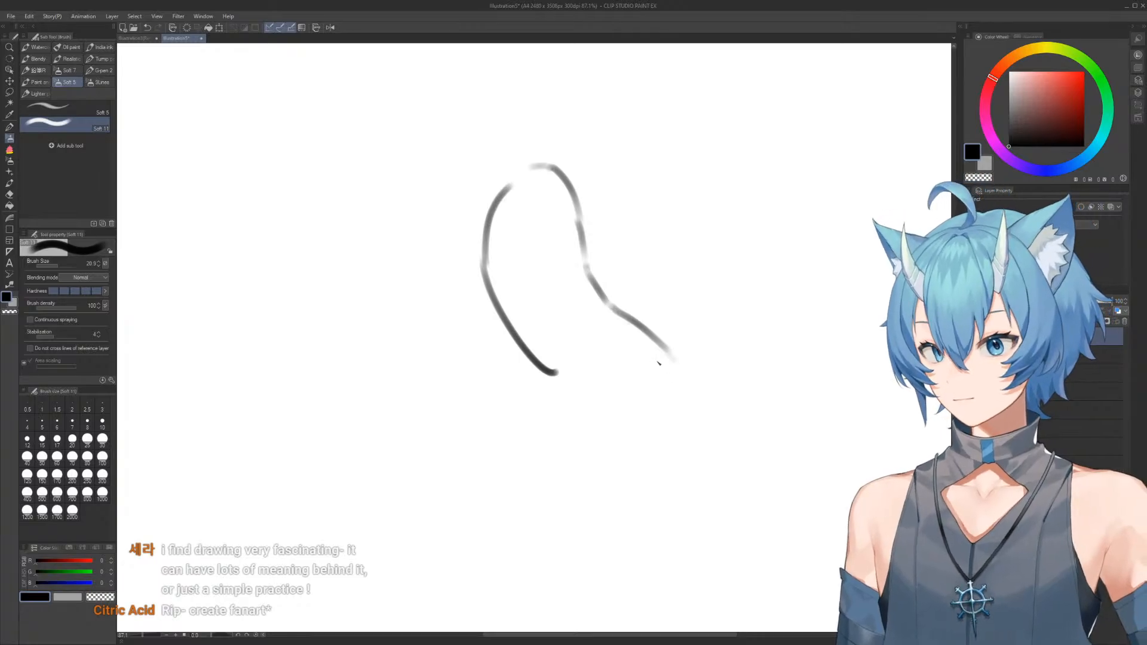
pyautogui.press('c')
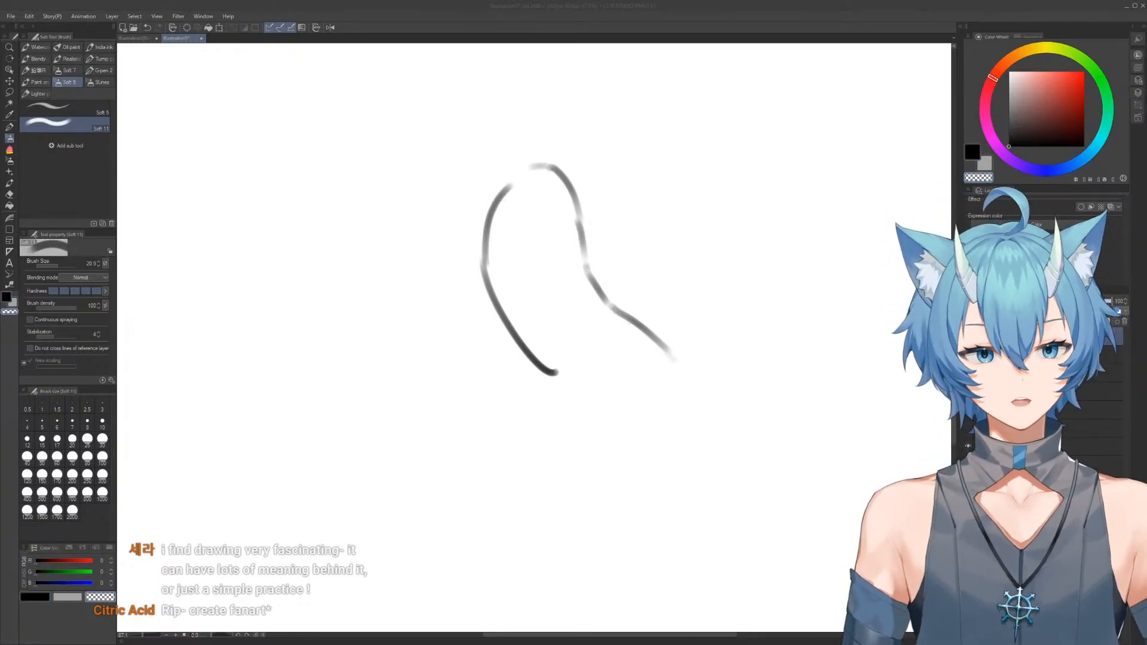
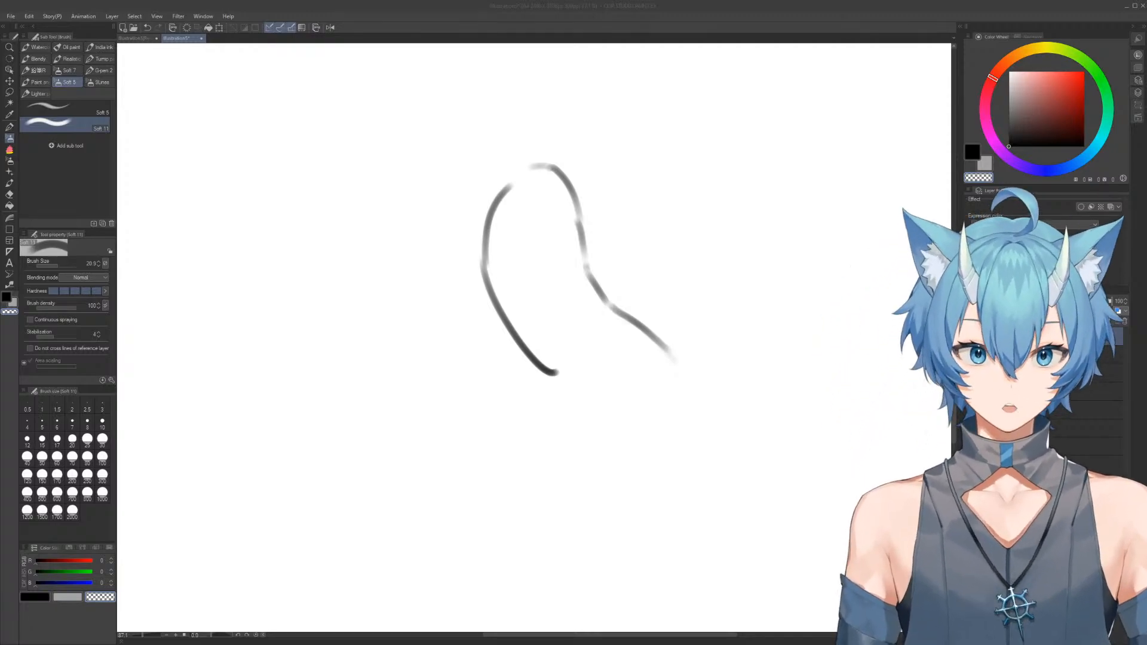
# Erase and redraw the limb form's lower edges around an arched contour, and add a pointed form behind its rounded top
pyautogui.click(399, 188)
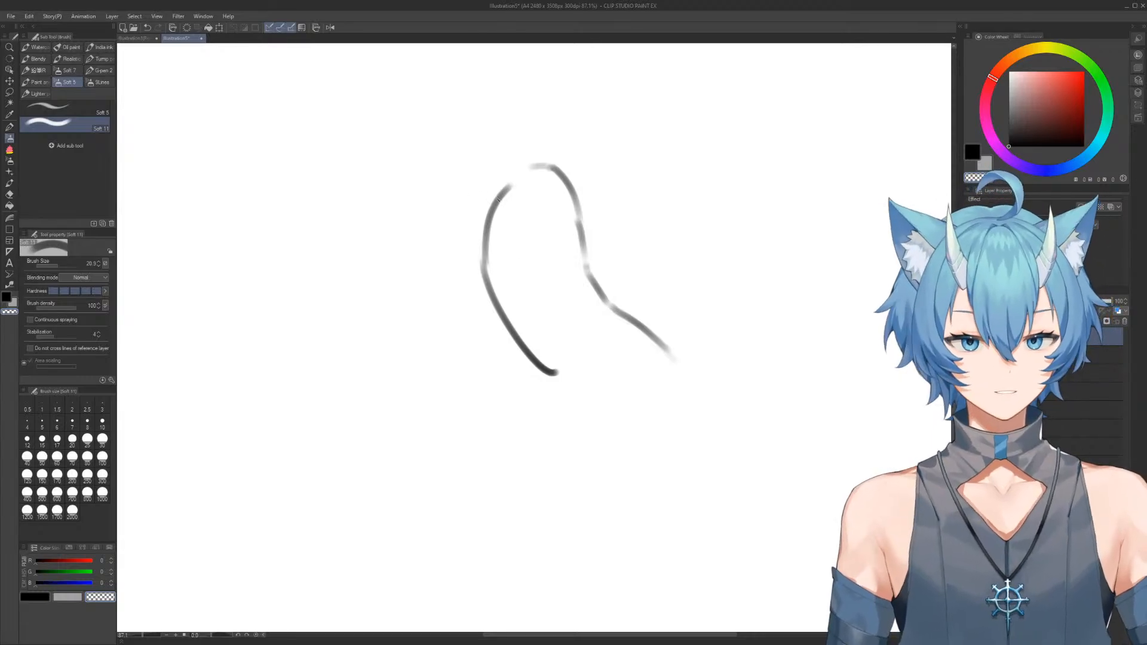
pyautogui.press('e')
pyautogui.moveTo(548, 352)
pyautogui.mouseDown()
pyautogui.moveTo(559, 380)
pyautogui.moveTo(555, 371)
pyautogui.moveTo(537, 439)
pyautogui.moveTo(590, 345)
pyautogui.moveTo(671, 378)
pyautogui.mouseUp()
pyautogui.press('b')
pyautogui.press('e')
pyautogui.moveTo(662, 336)
pyautogui.mouseDown()
pyautogui.moveTo(676, 428)
pyautogui.moveTo(662, 418)
pyautogui.mouseUp()
pyautogui.press('b')
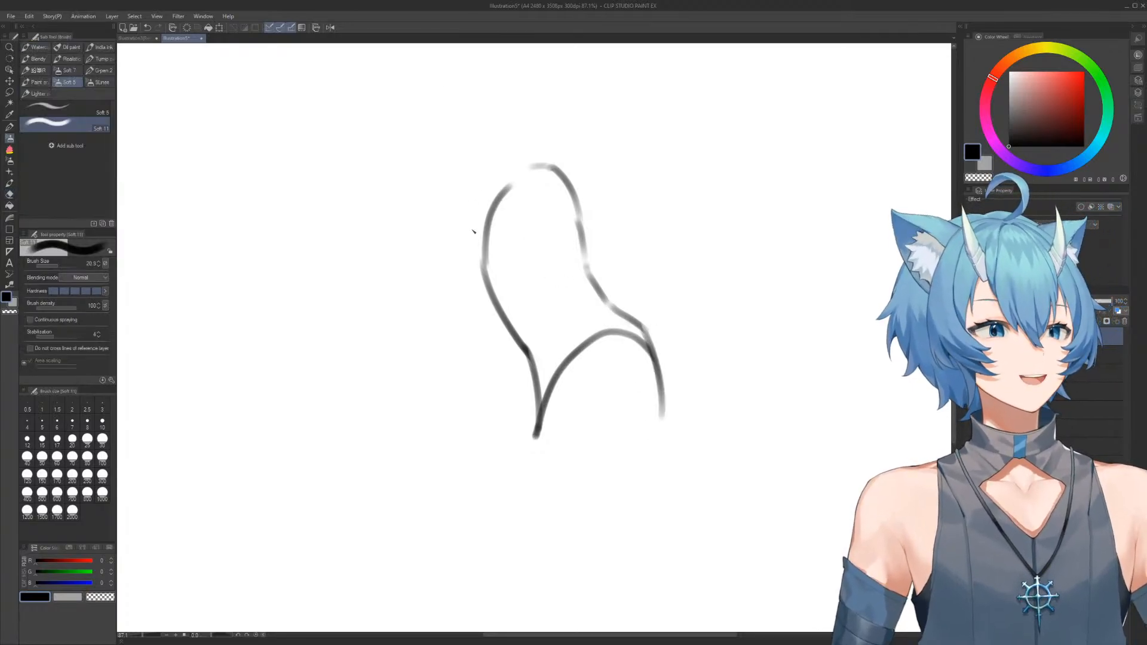
pyautogui.moveTo(546, 167)
pyautogui.mouseDown()
pyautogui.moveTo(468, 118)
pyautogui.moveTo(464, 127)
pyautogui.moveTo(456, 189)
pyautogui.moveTo(501, 322)
pyautogui.mouseUp()
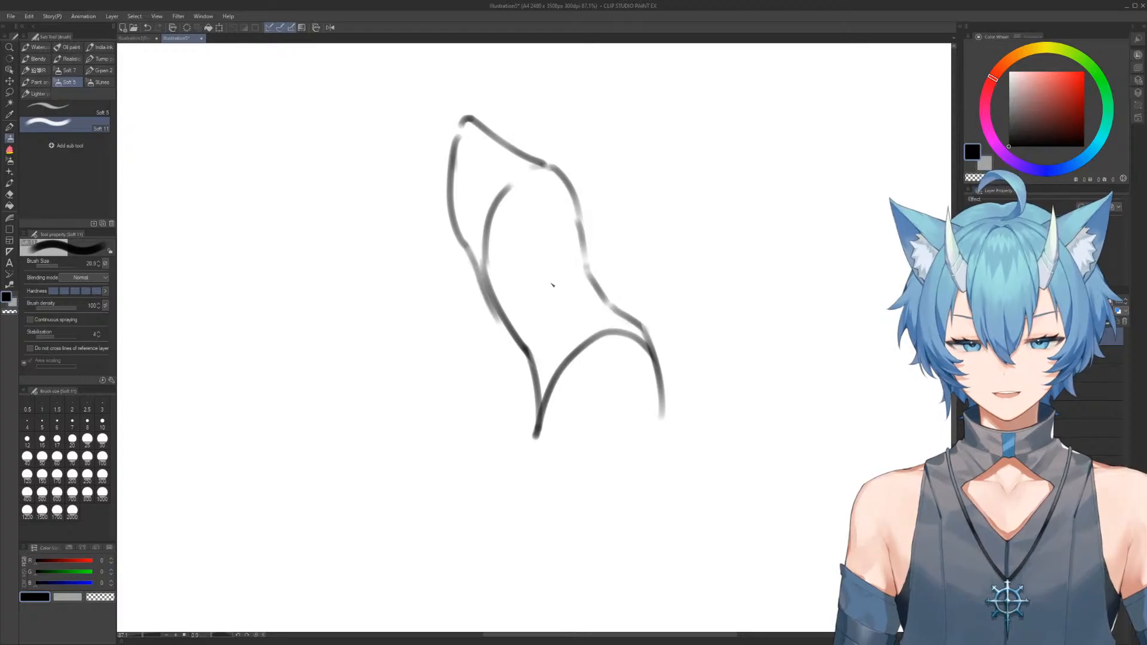
# Extend the limb downward with a second rounded-end segment, an inner arch, and a small bulge on its left edge
pyautogui.scroll(-3, 543, 246)
pyautogui.scroll(1, 543, 247)
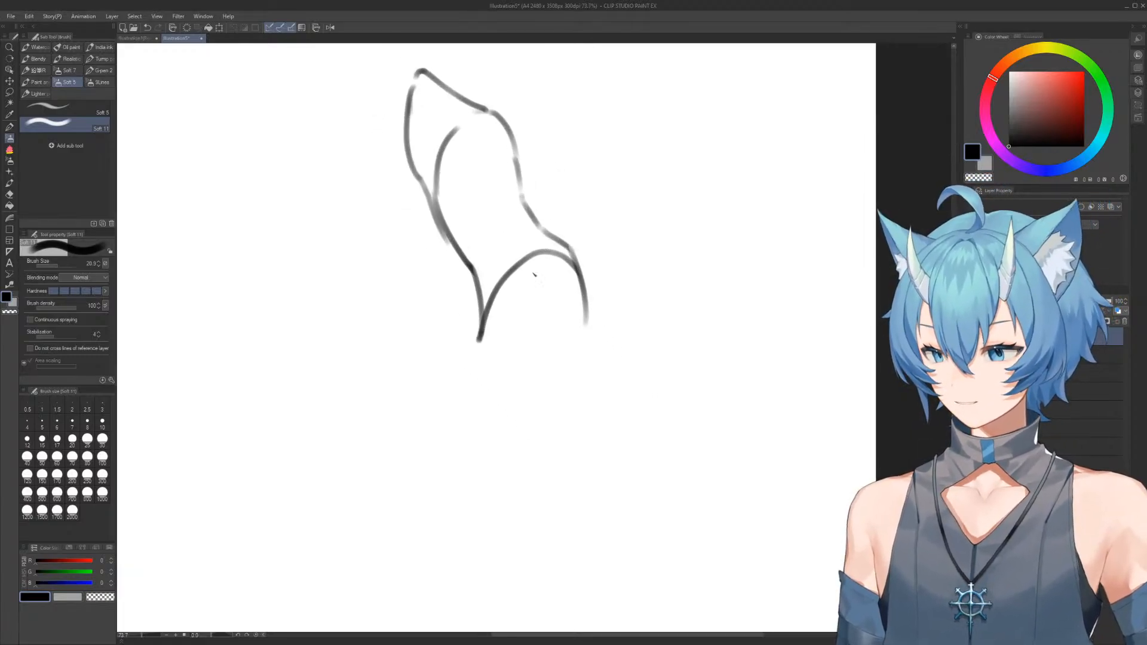
pyautogui.press('e')
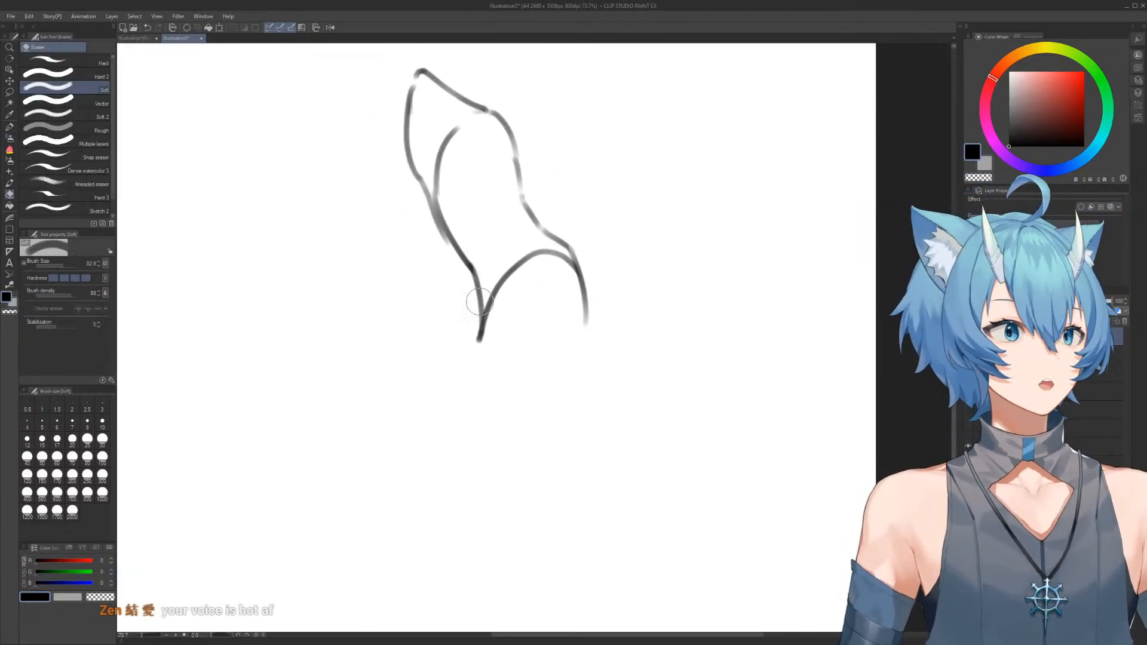
pyautogui.moveTo(487, 337)
pyautogui.mouseDown()
pyautogui.moveTo(479, 297)
pyautogui.moveTo(520, 404)
pyautogui.moveTo(529, 318)
pyautogui.moveTo(588, 340)
pyautogui.moveTo(578, 279)
pyautogui.moveTo(592, 348)
pyautogui.mouseUp()
pyautogui.press('b')
pyautogui.moveTo(574, 272); pyautogui.dragTo(635, 426)
pyautogui.moveTo(522, 401)
pyautogui.mouseDown()
pyautogui.moveTo(574, 477)
pyautogui.moveTo(621, 495)
pyautogui.moveTo(635, 426)
pyautogui.mouseUp()
pyautogui.scroll(-3, 640, 379)
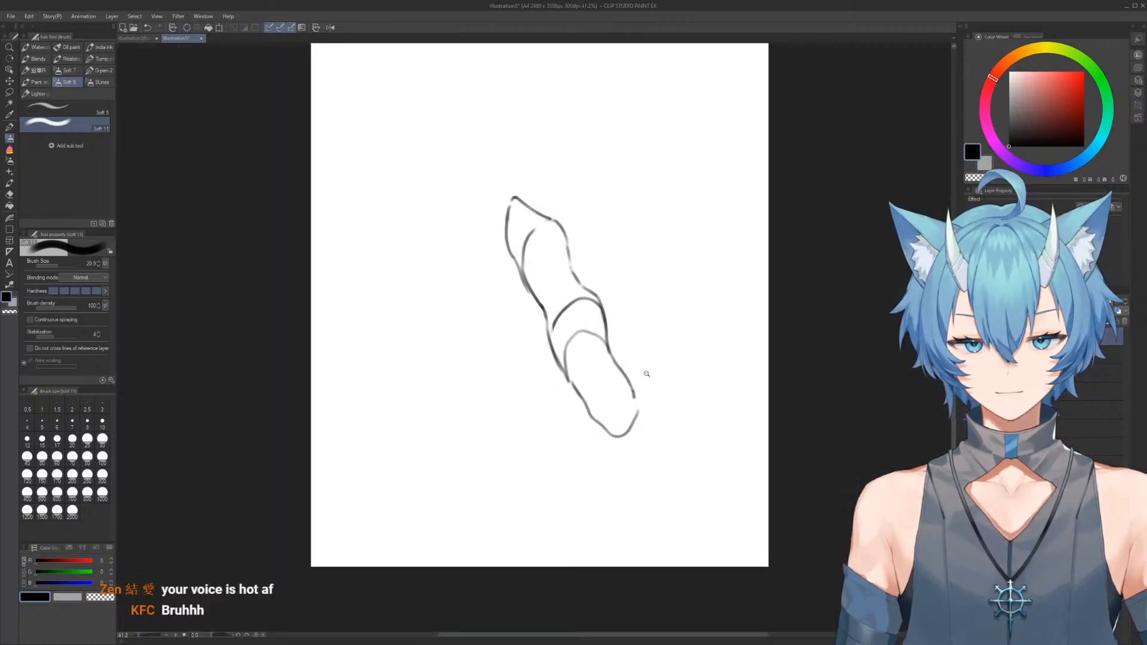
pyautogui.scroll(2, 651, 382)
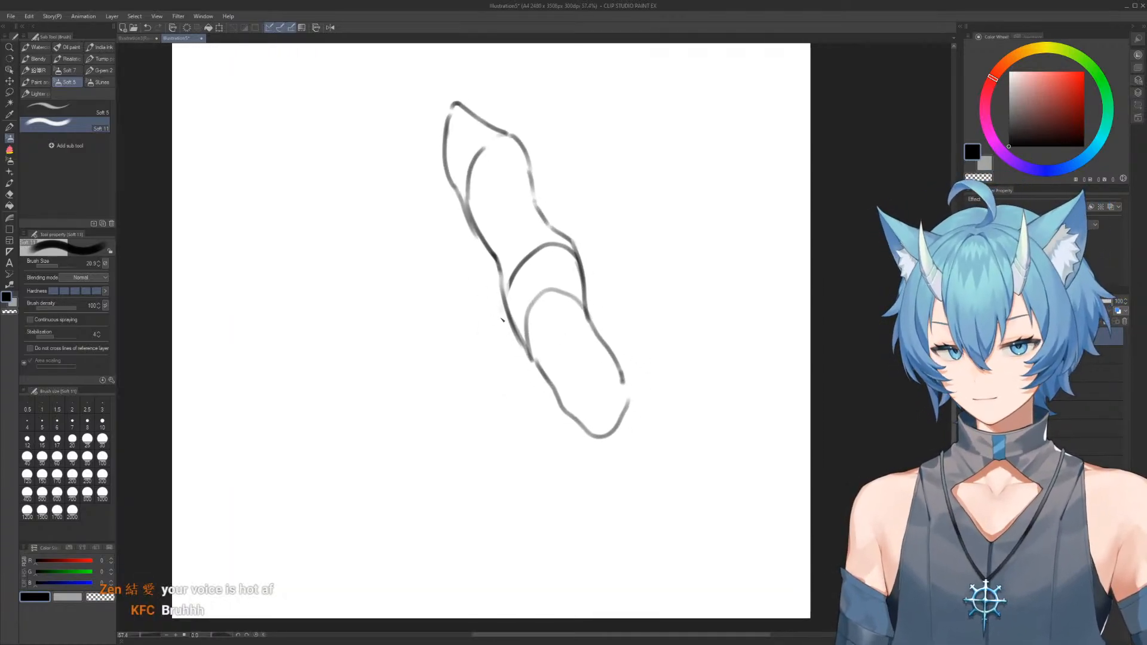
pyautogui.moveTo(505, 324)
pyautogui.mouseDown()
pyautogui.moveTo(505, 354)
pyautogui.moveTo(522, 380)
pyautogui.moveTo(536, 375)
pyautogui.mouseUp()
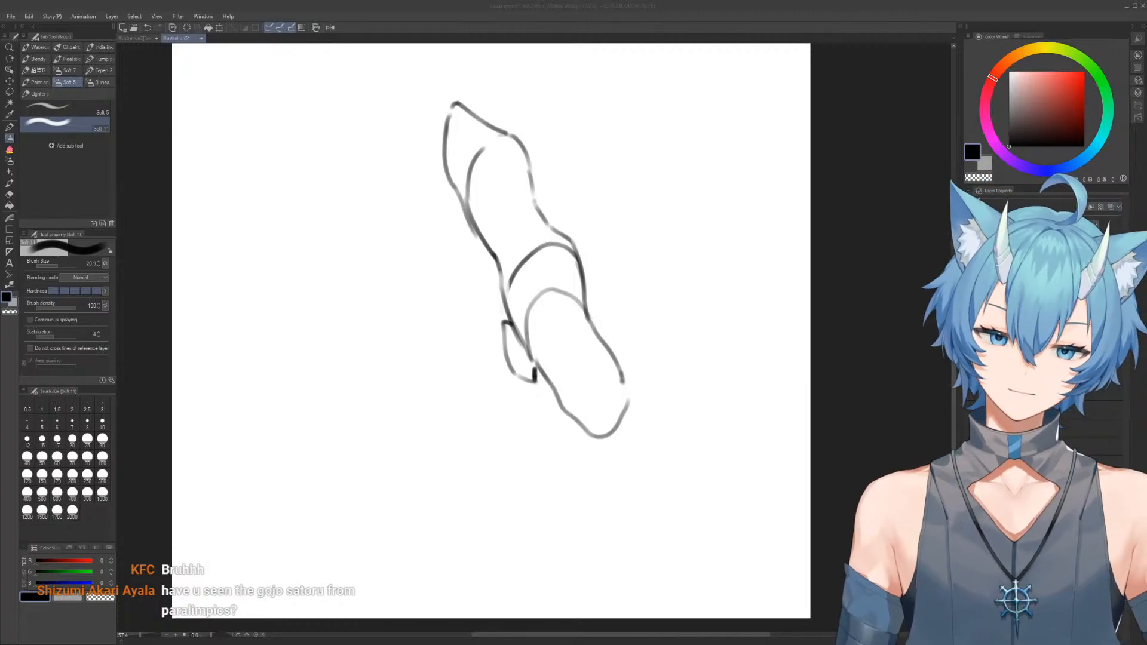
# Outline a second, bent limb form beside the first, with a rounded top and an arched contour across its middle
pyautogui.moveTo(458, 268)
pyautogui.mouseDown()
pyautogui.moveTo(539, 303)
pyautogui.moveTo(594, 289)
pyautogui.moveTo(535, 302)
pyautogui.moveTo(499, 253)
pyautogui.moveTo(505, 276)
pyautogui.mouseUp()
pyautogui.scroll(3, 529, 273)
pyautogui.moveTo(377, 242)
pyautogui.mouseDown()
pyautogui.moveTo(435, 166)
pyautogui.moveTo(426, 156)
pyautogui.moveTo(475, 205)
pyautogui.moveTo(437, 289)
pyautogui.moveTo(382, 240)
pyautogui.moveTo(376, 210)
pyautogui.moveTo(422, 154)
pyautogui.mouseUp()
pyautogui.press('e')
pyautogui.press('b')
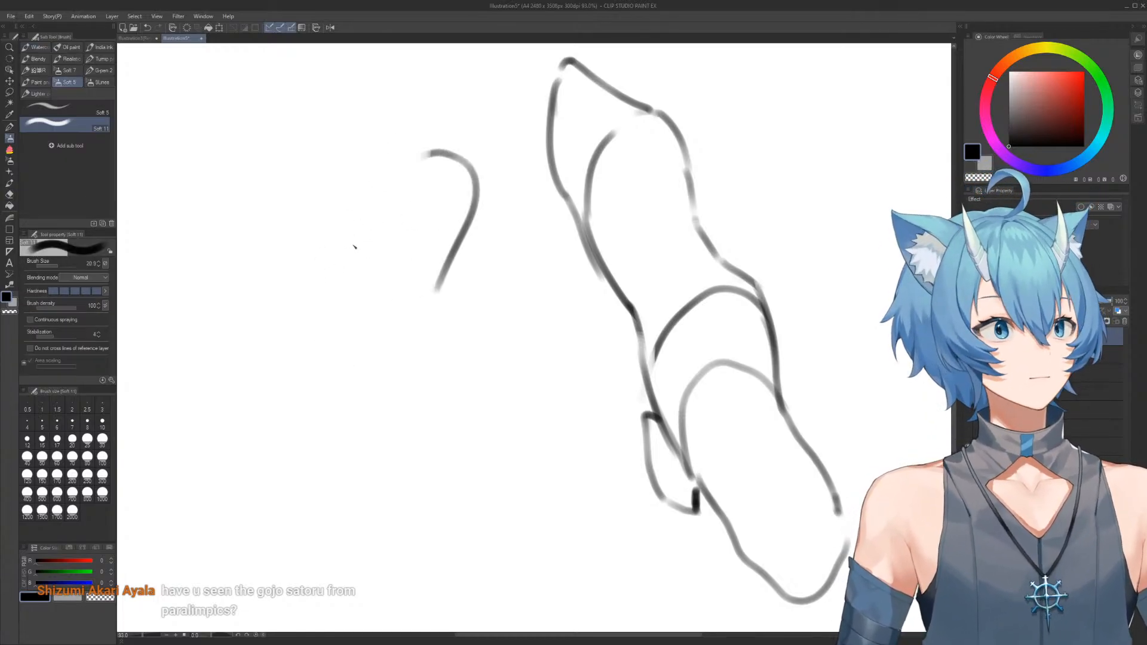
pyautogui.moveTo(458, 249); pyautogui.dragTo(437, 368)
pyautogui.moveTo(412, 159)
pyautogui.mouseDown()
pyautogui.moveTo(382, 181)
pyautogui.moveTo(300, 307)
pyautogui.moveTo(303, 298)
pyautogui.moveTo(294, 350)
pyautogui.moveTo(293, 338)
pyautogui.moveTo(320, 432)
pyautogui.moveTo(335, 450)
pyautogui.moveTo(368, 338)
pyautogui.moveTo(384, 335)
pyautogui.moveTo(447, 375)
pyautogui.moveTo(446, 305)
pyautogui.moveTo(497, 383)
pyautogui.moveTo(537, 359)
pyautogui.moveTo(576, 412)
pyautogui.mouseUp()
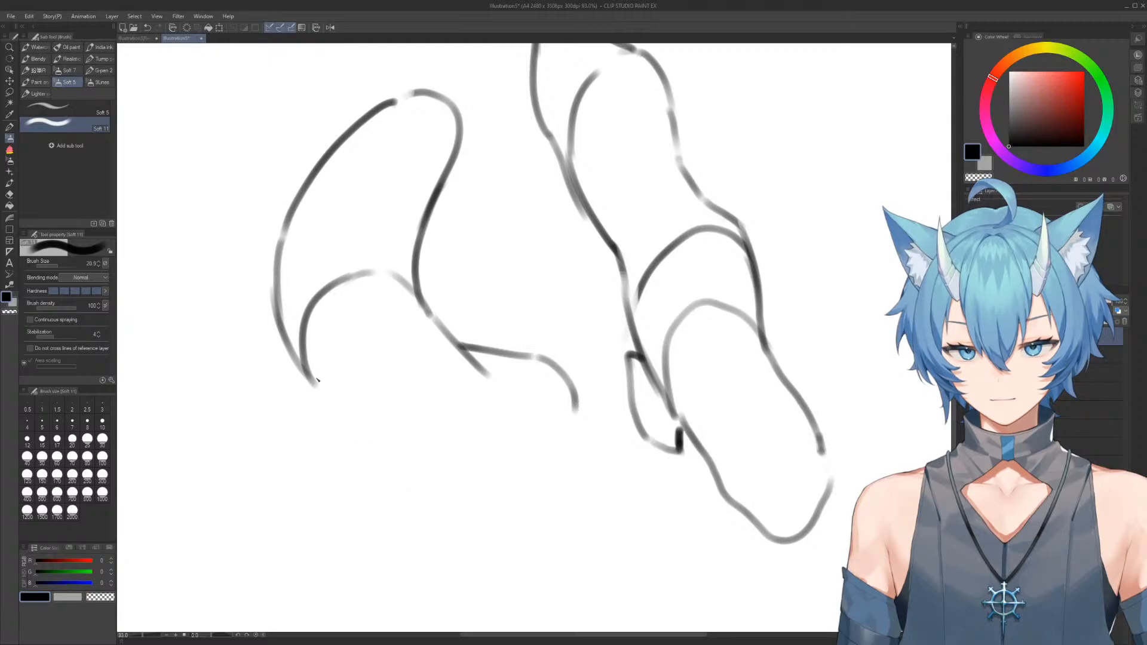
# Close the bent form's lower section with a rounded end and a short crease line at the inner bend
pyautogui.moveTo(319, 381); pyautogui.dragTo(383, 436)
pyautogui.moveTo(328, 389); pyautogui.dragTo(420, 477)
pyautogui.moveTo(380, 433)
pyautogui.mouseDown()
pyautogui.moveTo(492, 512)
pyautogui.moveTo(565, 489)
pyautogui.moveTo(521, 343)
pyautogui.moveTo(593, 477)
pyautogui.moveTo(570, 483)
pyautogui.moveTo(576, 399)
pyautogui.moveTo(521, 327)
pyautogui.moveTo(457, 338)
pyautogui.mouseUp()
pyautogui.press('e')
pyautogui.press('b')
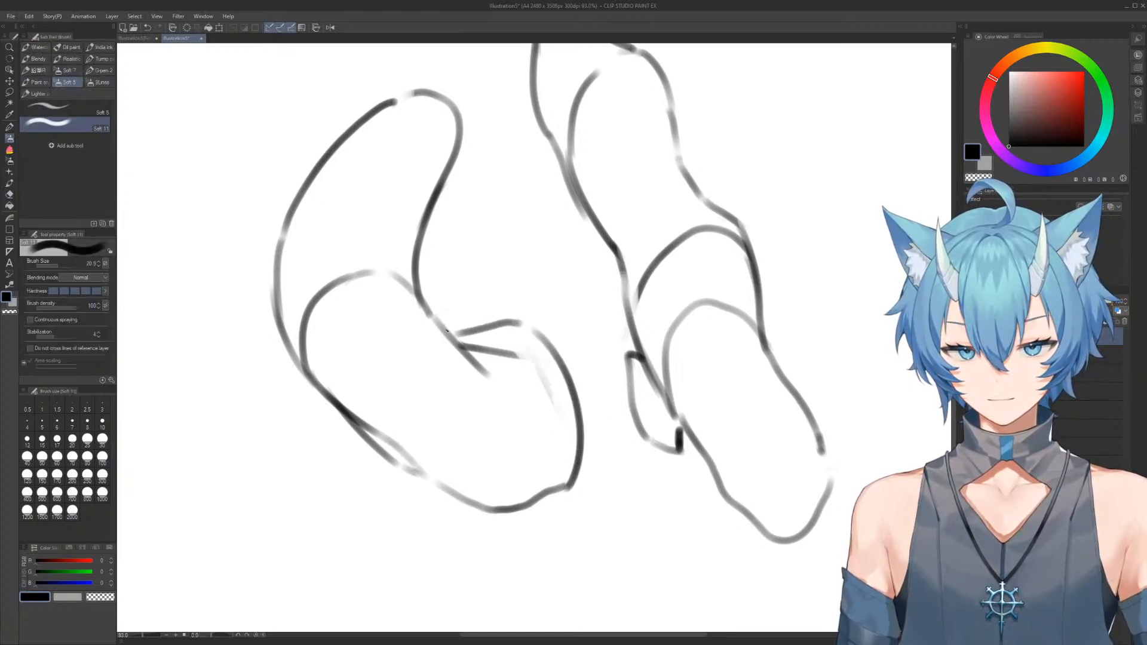
# Erase the bent form's upper end and redraw it as a broader rounded mass with a curved inner contour
pyautogui.moveTo(429, 128)
pyautogui.mouseDown()
pyautogui.moveTo(445, 189)
pyautogui.moveTo(438, 151)
pyautogui.moveTo(386, 162)
pyautogui.moveTo(459, 295)
pyautogui.moveTo(441, 368)
pyautogui.mouseUp()
pyautogui.press('e')
pyautogui.press('b')
pyautogui.moveTo(407, 230); pyautogui.dragTo(377, 245)
pyautogui.moveTo(349, 296)
pyautogui.mouseDown()
pyautogui.moveTo(355, 361)
pyautogui.moveTo(402, 407)
pyautogui.mouseUp()
pyautogui.press('e')
pyautogui.moveTo(343, 202); pyautogui.dragTo(283, 398)
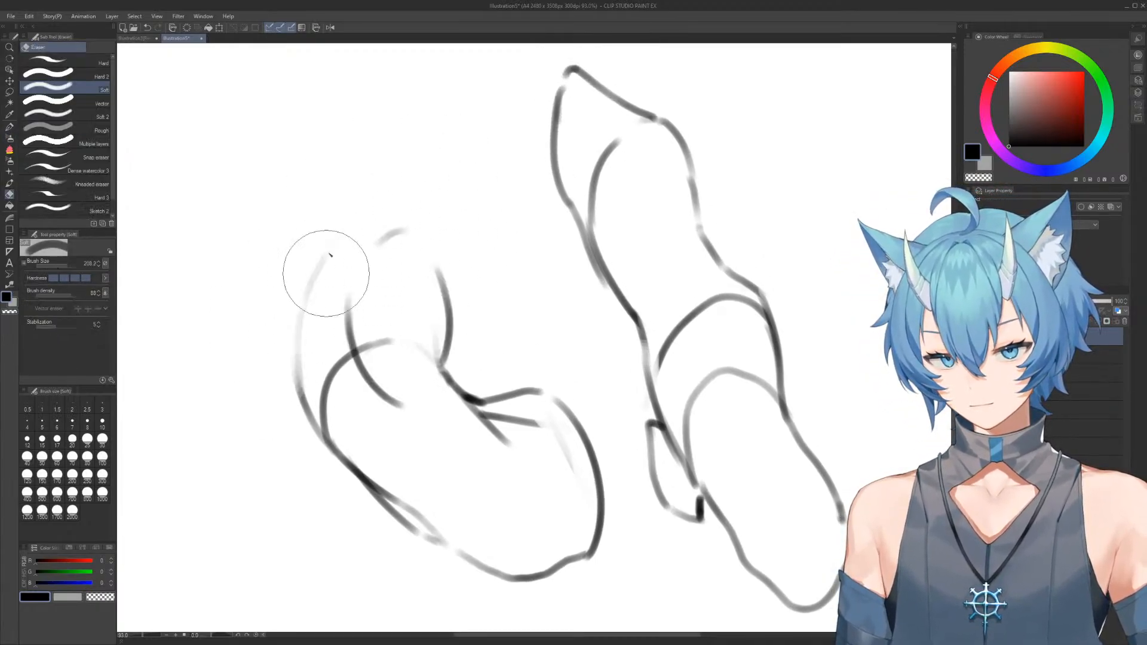
pyautogui.press('b')
pyautogui.moveTo(290, 260)
pyautogui.mouseDown()
pyautogui.moveTo(294, 387)
pyautogui.moveTo(431, 279)
pyautogui.moveTo(493, 315)
pyautogui.moveTo(446, 212)
pyautogui.mouseUp()
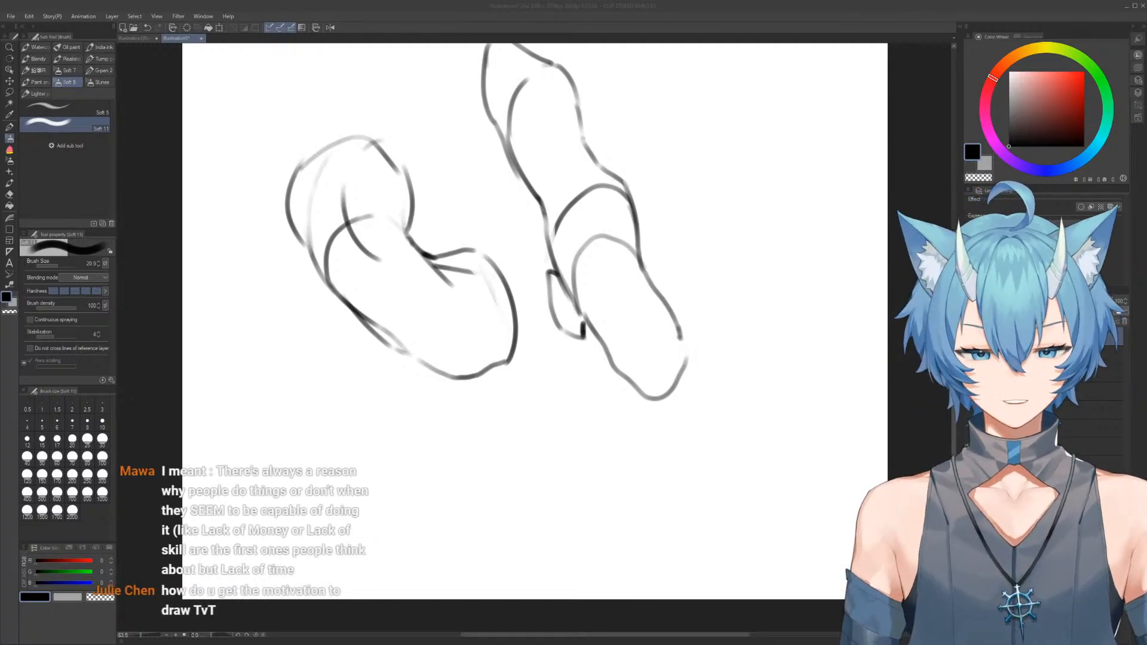
# Erase the bent form's lower end and redraw it shorter, with its bottom edge crossing the outer side
pyautogui.click(489, 142)
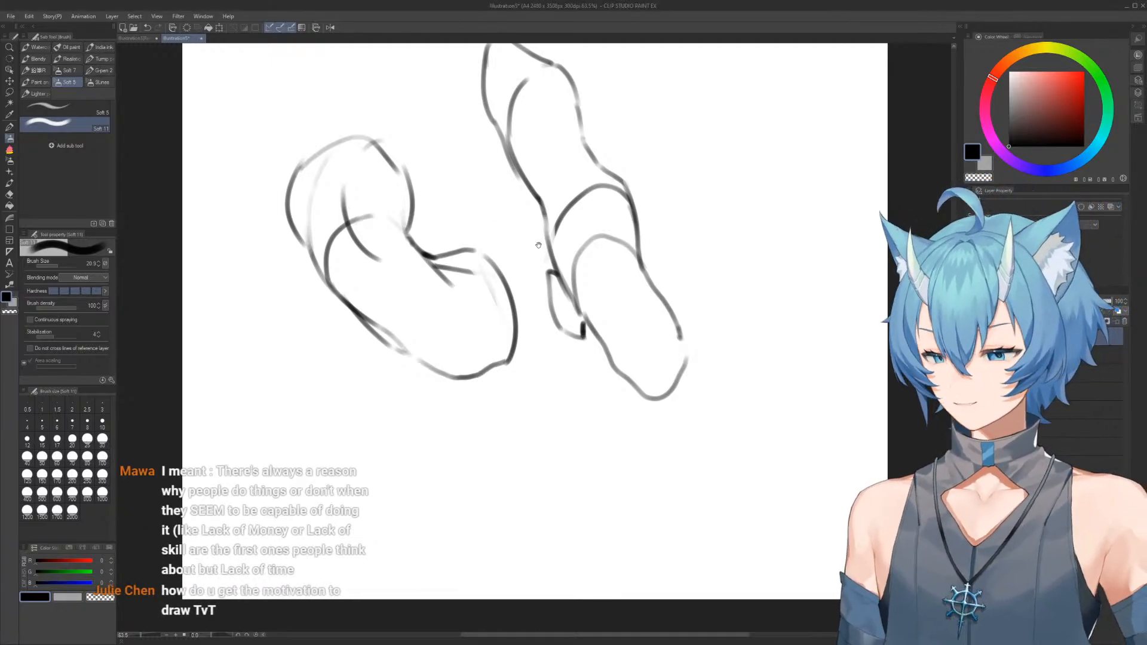
pyautogui.moveTo(582, 296); pyautogui.dragTo(563, 292)
pyautogui.press('e')
pyautogui.moveTo(407, 339)
pyautogui.mouseDown()
pyautogui.moveTo(473, 340)
pyautogui.moveTo(465, 243)
pyautogui.moveTo(495, 358)
pyautogui.mouseUp()
pyautogui.press('b')
pyautogui.moveTo(415, 268)
pyautogui.mouseDown()
pyautogui.moveTo(455, 270)
pyautogui.moveTo(487, 293)
pyautogui.moveTo(506, 360)
pyautogui.mouseUp()
pyautogui.press('e')
pyautogui.moveTo(385, 344)
pyautogui.mouseDown()
pyautogui.moveTo(411, 367)
pyautogui.moveTo(487, 356)
pyautogui.moveTo(450, 371)
pyautogui.mouseUp()
pyautogui.press('b')
pyautogui.moveTo(442, 270); pyautogui.dragTo(442, 369)
pyautogui.moveTo(359, 331); pyautogui.dragTo(493, 371)
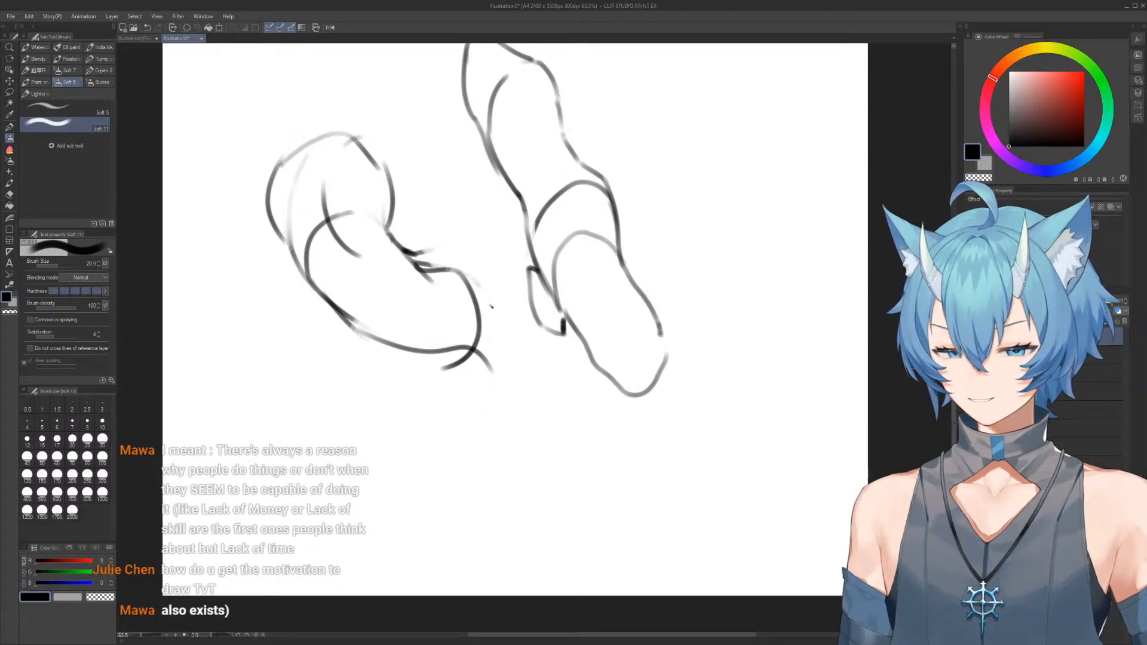
# Rework the lower mass of the bent form with curved inner contours and a new line along its underside
pyautogui.moveTo(472, 284); pyautogui.dragTo(482, 358)
pyautogui.moveTo(403, 293); pyautogui.dragTo(419, 367)
pyautogui.moveTo(320, 290)
pyautogui.mouseDown()
pyautogui.moveTo(354, 354)
pyautogui.moveTo(426, 379)
pyautogui.moveTo(499, 354)
pyautogui.mouseUp()
pyautogui.press('e')
pyautogui.moveTo(460, 388)
pyautogui.mouseDown()
pyautogui.moveTo(400, 397)
pyautogui.moveTo(377, 375)
pyautogui.moveTo(403, 415)
pyautogui.mouseUp()
pyautogui.press('b')
pyautogui.moveTo(343, 349)
pyautogui.mouseDown()
pyautogui.moveTo(445, 386)
pyautogui.moveTo(482, 303)
pyautogui.moveTo(468, 405)
pyautogui.mouseUp()
# Draw two elongated, leg-like forms with rounded ends extending diagonally down from the lower mass
pyautogui.press('e')
pyautogui.press('b')
pyautogui.moveTo(461, 267); pyautogui.dragTo(519, 440)
pyautogui.moveTo(418, 362)
pyautogui.mouseDown()
pyautogui.moveTo(500, 487)
pyautogui.moveTo(526, 469)
pyautogui.mouseUp()
pyautogui.moveTo(519, 438); pyautogui.dragTo(529, 506)
pyautogui.press('e')
pyautogui.moveTo(339, 356); pyautogui.dragTo(380, 410)
pyautogui.press('b')
pyautogui.moveTo(339, 336)
pyautogui.mouseDown()
pyautogui.moveTo(395, 481)
pyautogui.moveTo(394, 425)
pyautogui.moveTo(393, 435)
pyautogui.moveTo(433, 443)
pyautogui.mouseUp()
pyautogui.press('e')
pyautogui.press('b')
pyautogui.moveTo(432, 353); pyautogui.dragTo(449, 395)
pyautogui.moveTo(490, 199)
pyautogui.mouseDown()
pyautogui.moveTo(559, 212)
pyautogui.moveTo(536, 283)
pyautogui.moveTo(501, 318)
pyautogui.moveTo(520, 289)
pyautogui.mouseUp()
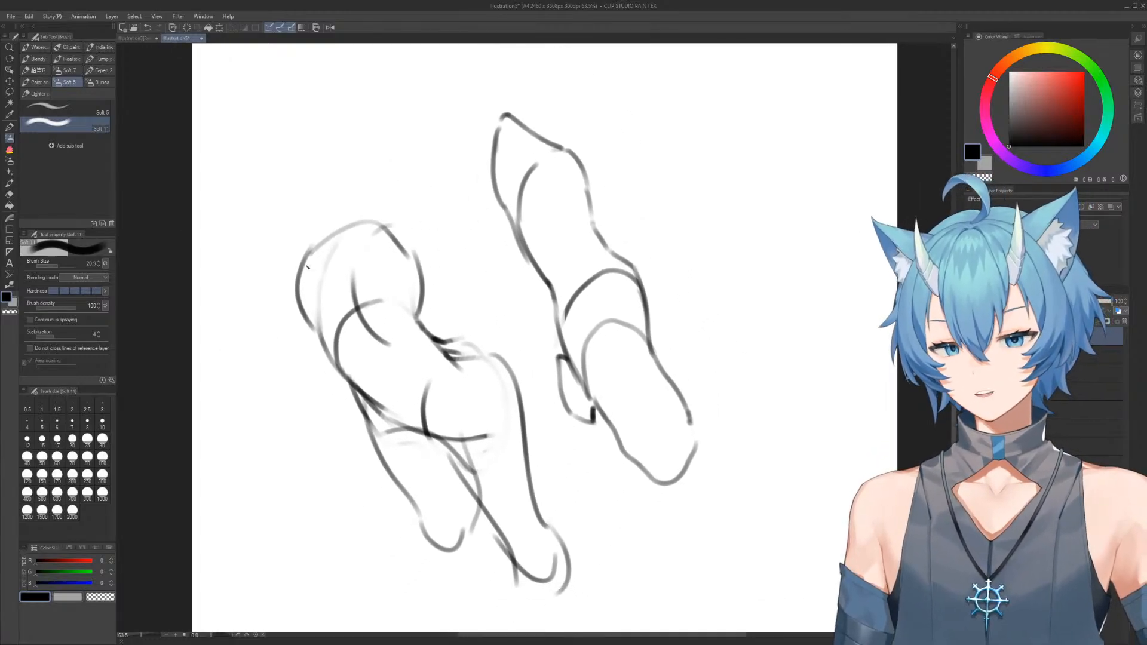
# Erase the right outline of the upper mass and redraw it as a taller pointed shape with an inner contour
pyautogui.press('e')
pyautogui.moveTo(454, 264)
pyautogui.mouseDown()
pyautogui.moveTo(412, 237)
pyautogui.moveTo(410, 192)
pyautogui.mouseUp()
pyautogui.press('b')
pyautogui.moveTo(423, 313)
pyautogui.mouseDown()
pyautogui.moveTo(394, 201)
pyautogui.moveTo(414, 241)
pyautogui.moveTo(392, 291)
pyautogui.mouseUp()
pyautogui.press('e')
pyautogui.press('b')
pyautogui.moveTo(374, 182)
pyautogui.mouseDown()
pyautogui.moveTo(425, 287)
pyautogui.moveTo(430, 332)
pyautogui.mouseUp()
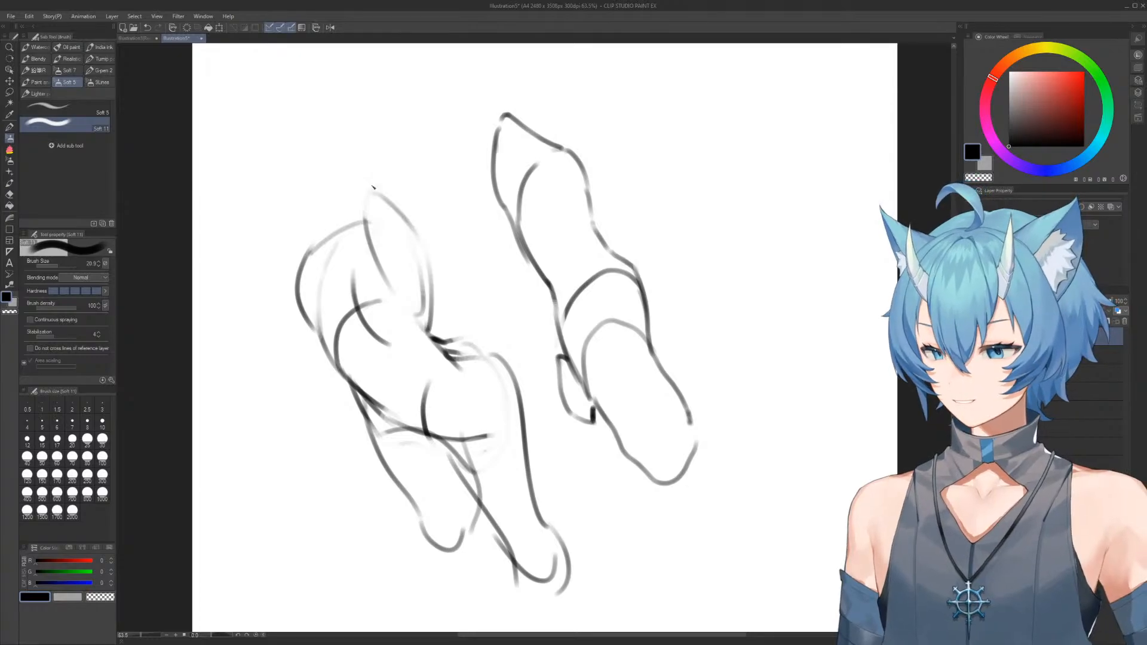
# Erase part of the upper mass's left outline and add long converging construction lines and a slanted top edge
pyautogui.moveTo(350, 263); pyautogui.dragTo(364, 339)
pyautogui.press('e')
pyautogui.moveTo(295, 243)
pyautogui.mouseDown()
pyautogui.moveTo(320, 217)
pyautogui.moveTo(326, 347)
pyautogui.mouseUp()
pyautogui.press('b')
pyautogui.moveTo(312, 224); pyautogui.dragTo(326, 244)
pyautogui.moveTo(366, 198); pyautogui.dragTo(342, 432)
pyautogui.moveTo(410, 247); pyautogui.dragTo(374, 445)
pyautogui.moveTo(289, 227); pyautogui.dragTo(350, 456)
pyautogui.moveTo(310, 229); pyautogui.dragTo(388, 190)
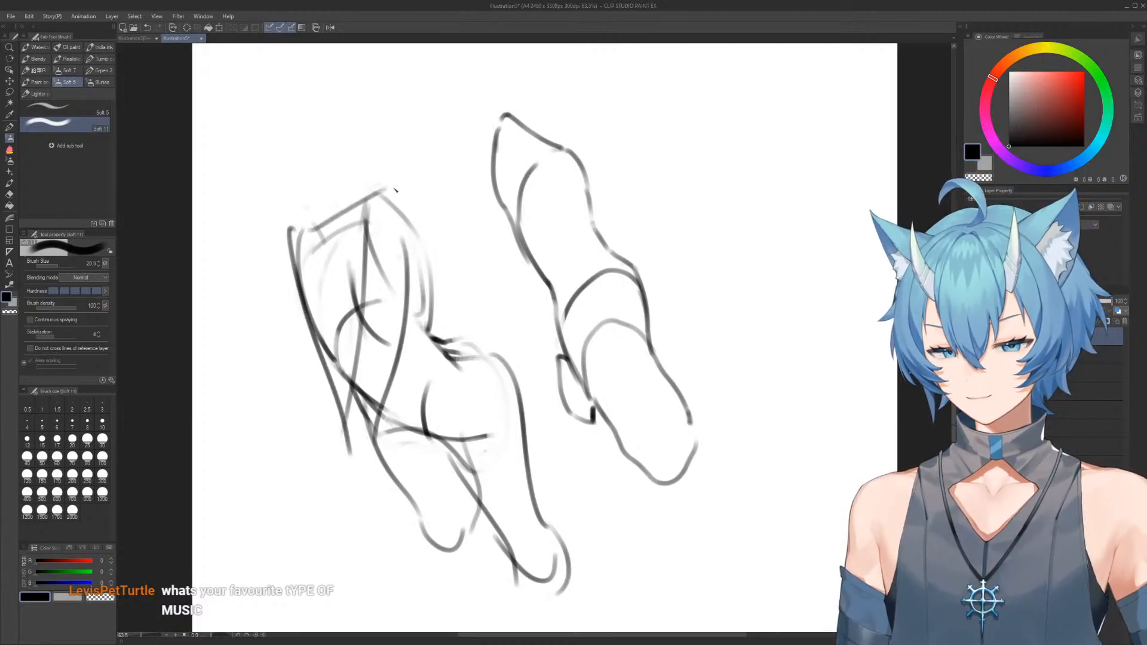
# Undo the last top edge, redraw it shorter, and erase the extra lines along the upper mass's right side
pyautogui.hotkey('ctrl', 'z')
pyautogui.moveTo(319, 232); pyautogui.dragTo(367, 200)
pyautogui.press('e')
pyautogui.moveTo(441, 243)
pyautogui.mouseDown()
pyautogui.moveTo(433, 346)
pyautogui.moveTo(422, 351)
pyautogui.mouseUp()
pyautogui.press('b')
pyautogui.press('e')
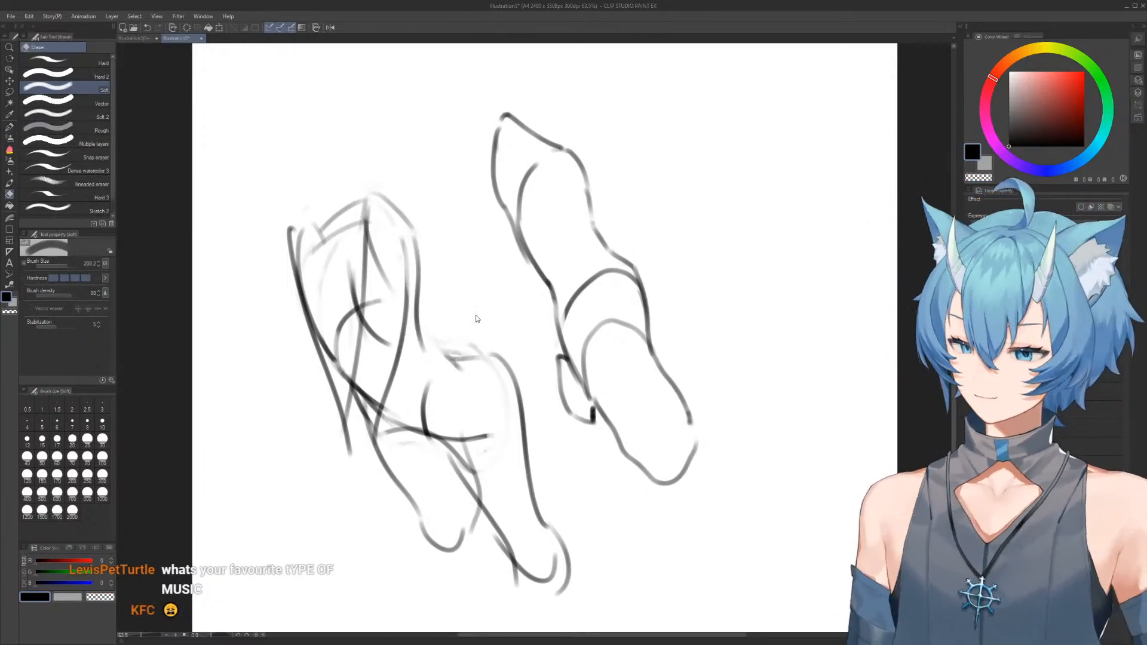
# Reduce the eraser size to about 147, then erase and redraw the waist crease and the hip's upper curve
pyautogui.keyDown('ctrl'); pyautogui.keyDown('alt'); pyautogui.moveTo(481, 315); pyautogui.dragTo(472, 309); pyautogui.keyUp('alt'); pyautogui.keyUp('ctrl')
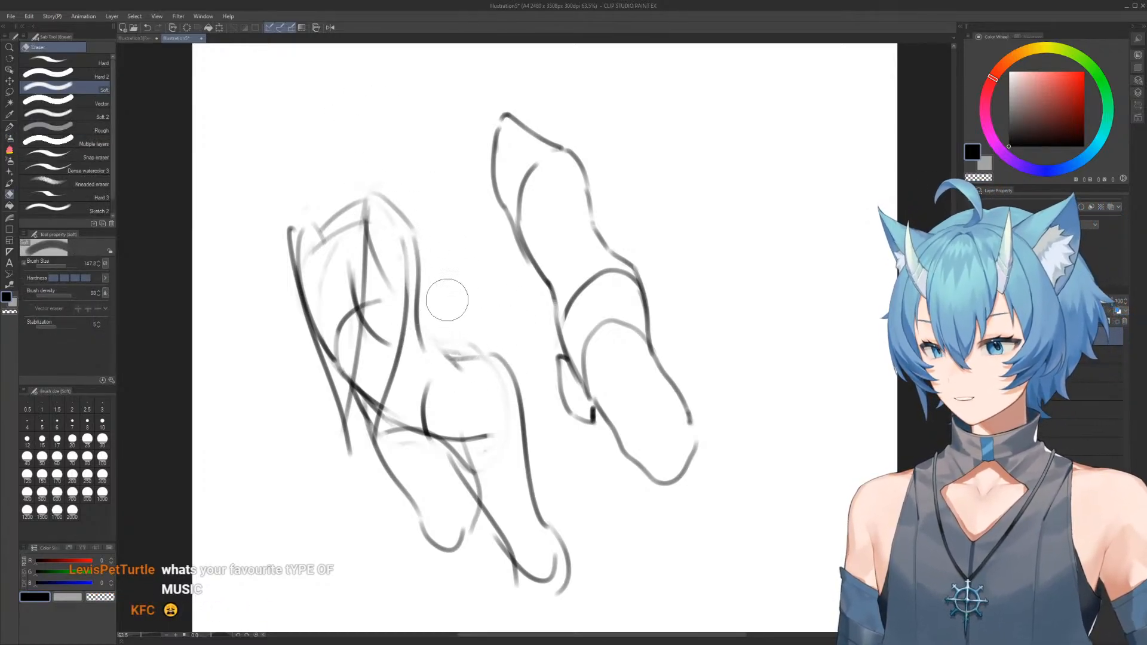
pyautogui.moveTo(428, 341); pyautogui.dragTo(454, 362)
pyautogui.press('b')
pyautogui.moveTo(416, 316)
pyautogui.mouseDown()
pyautogui.moveTo(442, 353)
pyautogui.moveTo(495, 360)
pyautogui.moveTo(452, 330)
pyautogui.moveTo(487, 349)
pyautogui.moveTo(464, 347)
pyautogui.moveTo(537, 419)
pyautogui.mouseUp()
pyautogui.press('e')
pyautogui.press('b')
pyautogui.hotkey('ctrl', 'z')
pyautogui.moveTo(446, 351); pyautogui.dragTo(514, 374)
pyautogui.moveTo(427, 213); pyautogui.dragTo(484, 246)
# Erase the faint top edge of the upper mass and draw a short slanted line across its right shoulder
pyautogui.press('e')
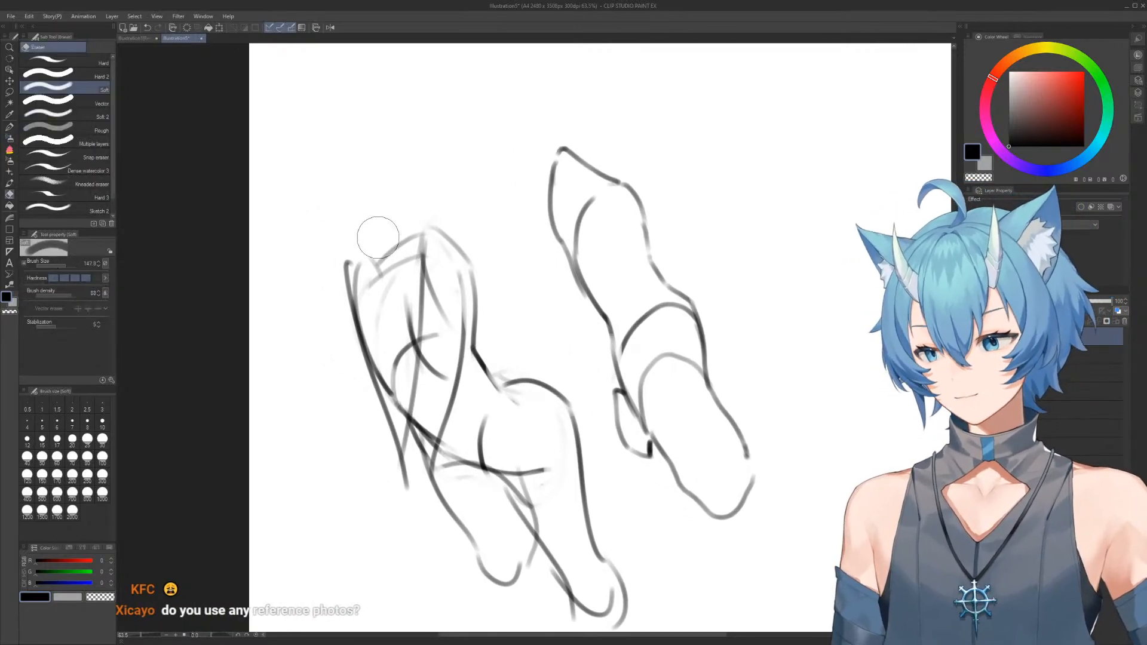
pyautogui.moveTo(369, 234); pyautogui.dragTo(454, 242)
pyautogui.press('b')
pyautogui.moveTo(423, 228); pyautogui.dragTo(519, 262)
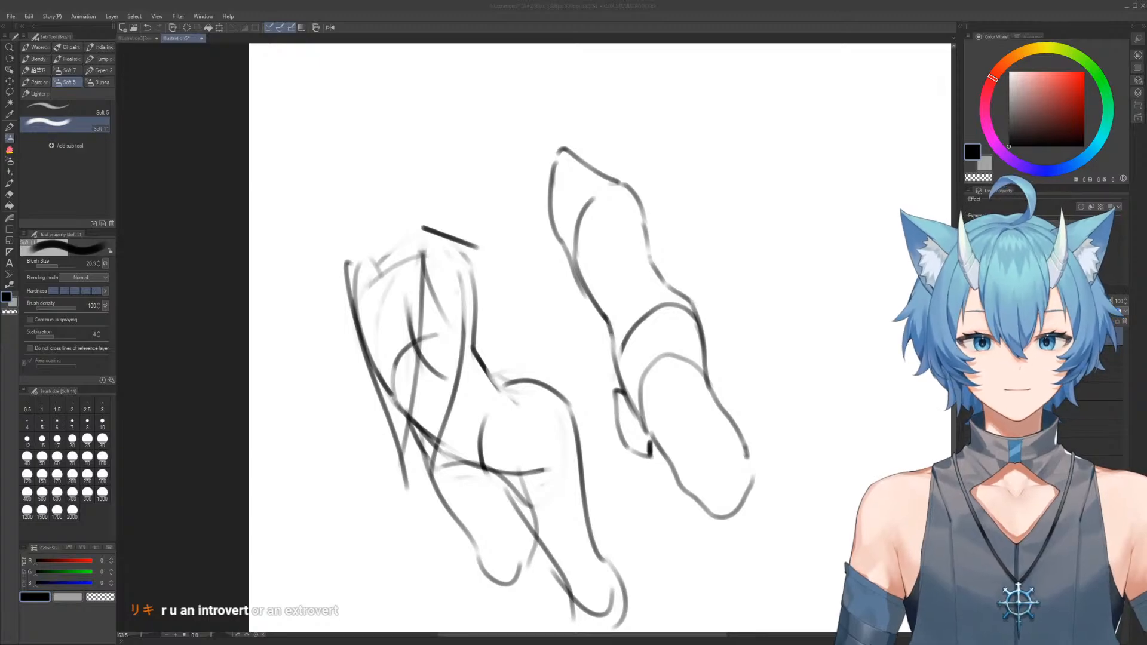
# Clear the limb sketches, add a new layer, and bring the reference photo of the woman in a blue skirt into view
pyautogui.click(562, 264)
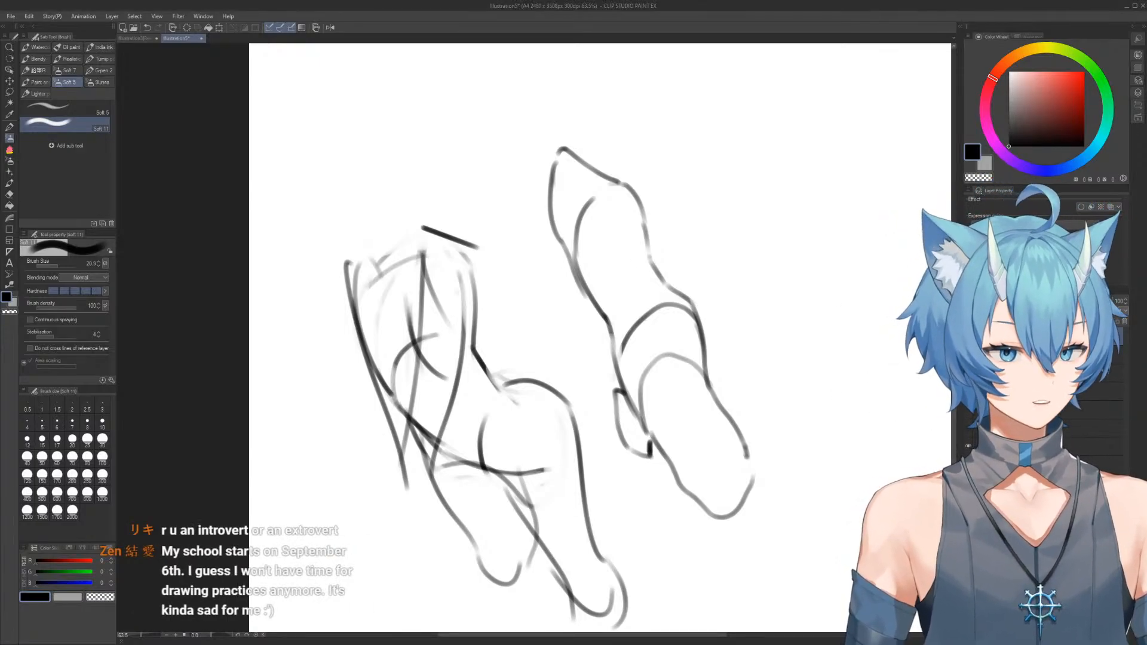
pyautogui.press('Delete')
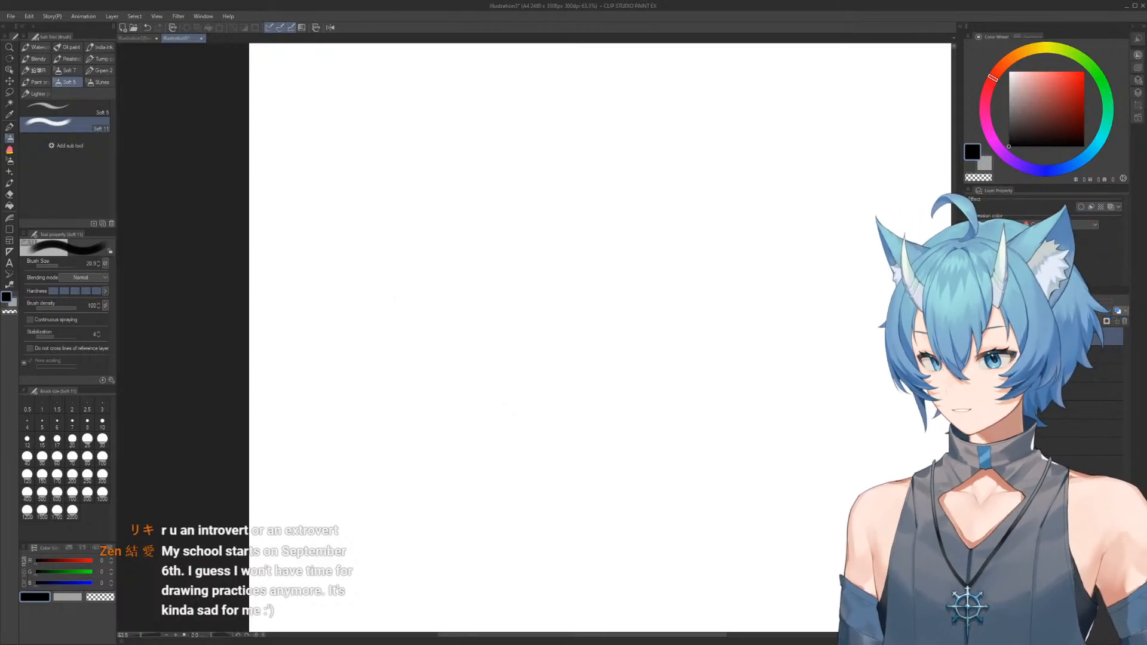
pyautogui.hotkey('ctrl', 'shift', 'n')
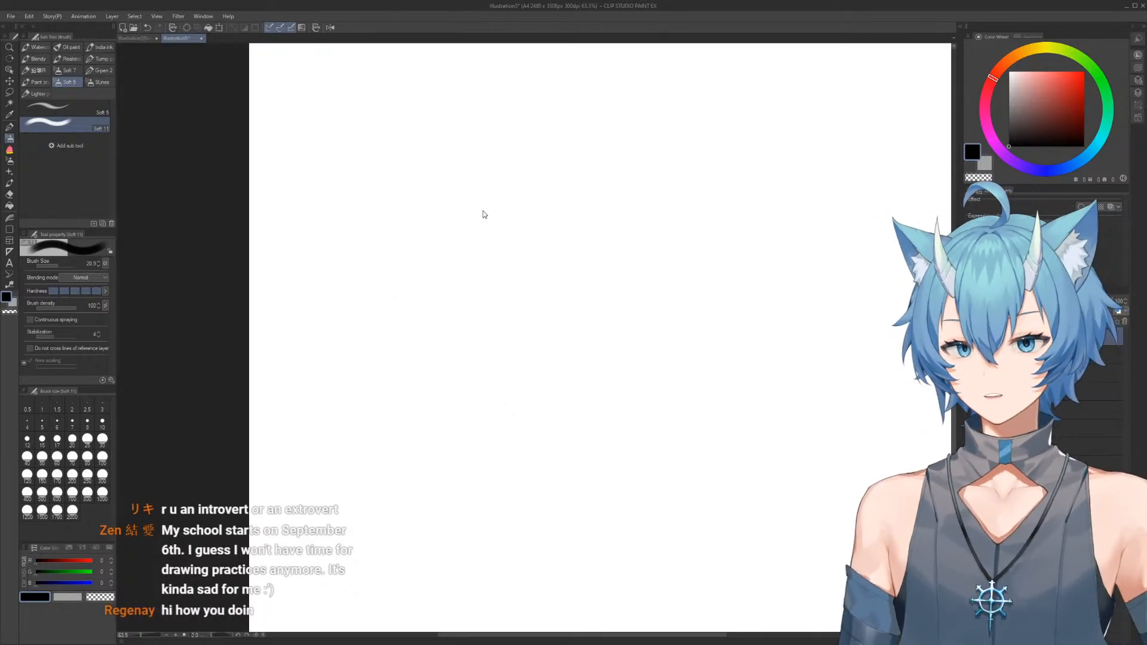
pyautogui.scroll(-4, 458, 215)
pyautogui.moveTo(441, 222); pyautogui.dragTo(443, 343)
pyautogui.scroll(3, 418, 267)
pyautogui.scroll(1, 394, 246)
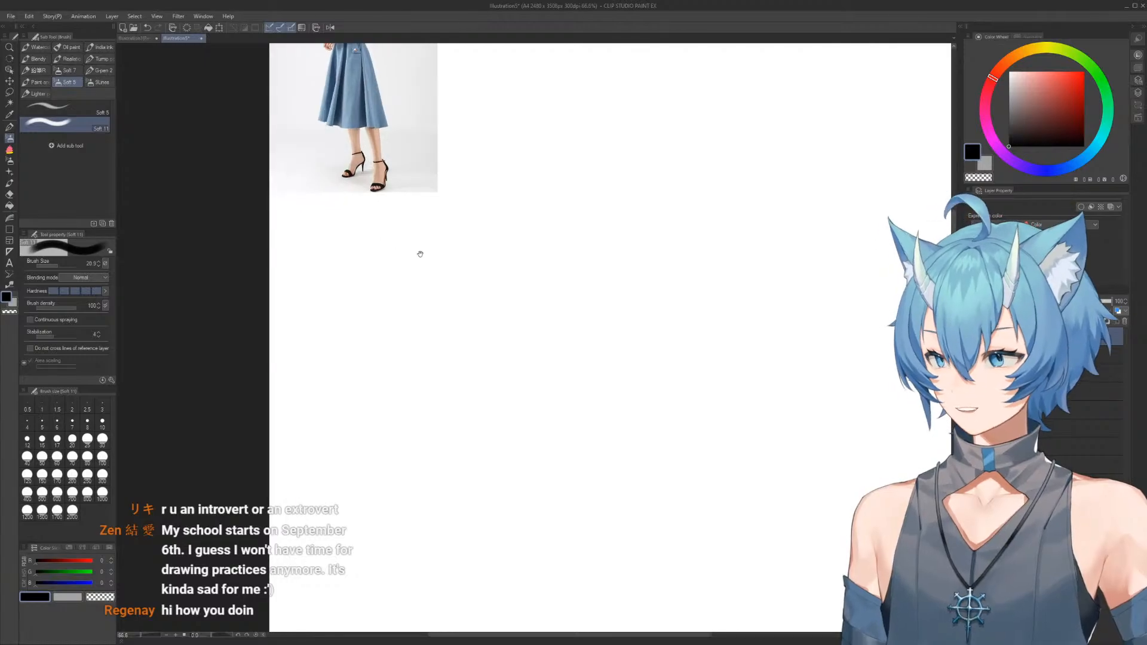
pyautogui.moveTo(443, 269); pyautogui.dragTo(433, 361)
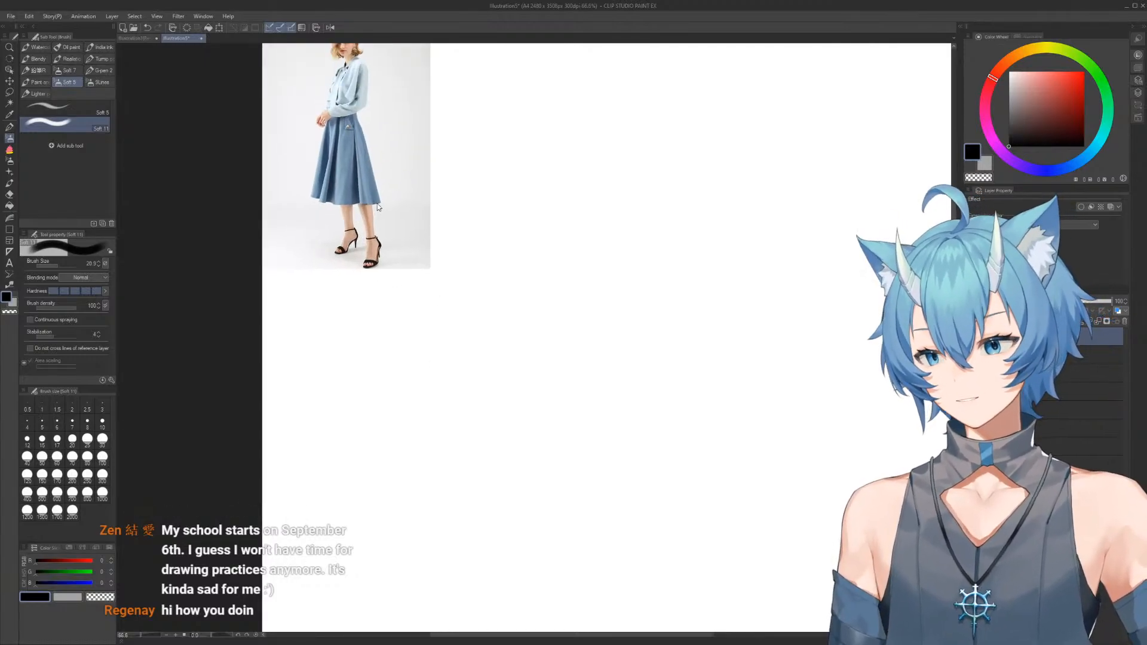
# Sketch the skirt's upper shape beside the reference photo, with a curved waist, flaring sides, vertical folds and a wavy lower edge
pyautogui.moveTo(411, 198); pyautogui.dragTo(456, 312)
pyautogui.moveTo(464, 249)
pyautogui.mouseDown()
pyautogui.moveTo(499, 223)
pyautogui.moveTo(431, 209)
pyautogui.moveTo(493, 198)
pyautogui.moveTo(565, 309)
pyautogui.mouseUp()
pyautogui.moveTo(539, 216)
pyautogui.mouseDown()
pyautogui.moveTo(579, 206)
pyautogui.moveTo(629, 308)
pyautogui.mouseUp()
pyautogui.moveTo(549, 210)
pyautogui.mouseDown()
pyautogui.moveTo(526, 218)
pyautogui.moveTo(523, 292)
pyautogui.moveTo(534, 348)
pyautogui.mouseUp()
pyautogui.press('e')
pyautogui.moveTo(558, 299)
pyautogui.mouseDown()
pyautogui.moveTo(589, 205)
pyautogui.moveTo(619, 298)
pyautogui.mouseUp()
pyautogui.press('b')
pyautogui.moveTo(543, 378)
pyautogui.mouseDown()
pyautogui.moveTo(526, 227)
pyautogui.moveTo(530, 345)
pyautogui.mouseUp()
pyautogui.moveTo(530, 215)
pyautogui.mouseDown()
pyautogui.moveTo(598, 233)
pyautogui.moveTo(618, 258)
pyautogui.moveTo(619, 308)
pyautogui.moveTo(574, 406)
pyautogui.moveTo(506, 369)
pyautogui.moveTo(594, 400)
pyautogui.moveTo(643, 391)
pyautogui.mouseUp()
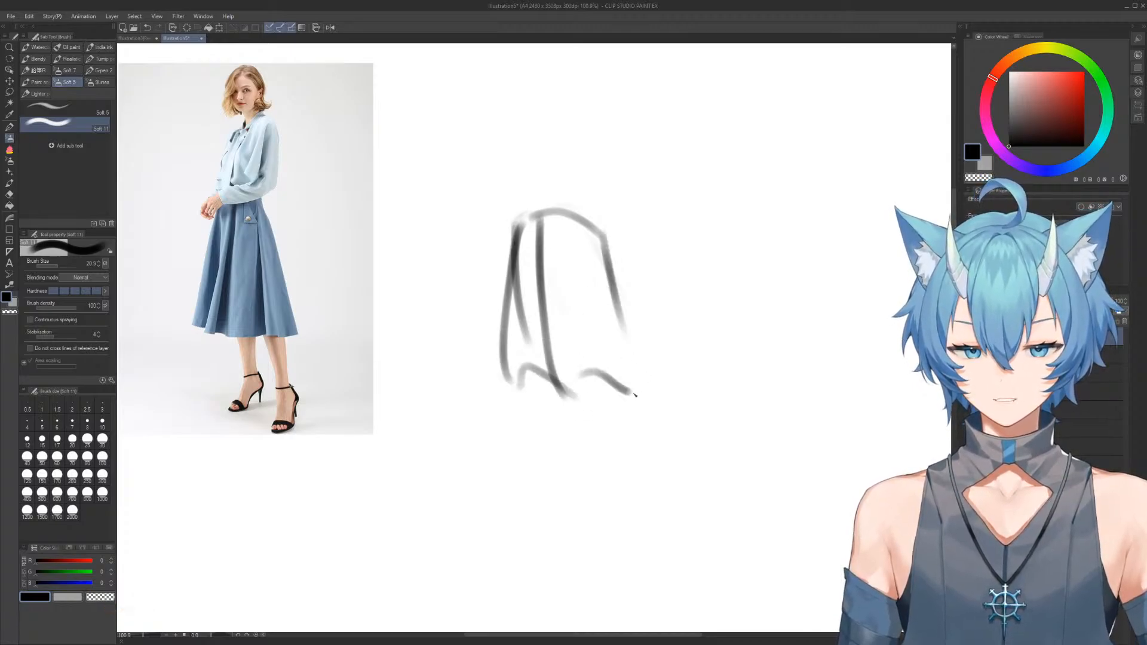
pyautogui.moveTo(603, 242); pyautogui.dragTo(654, 376)
pyautogui.moveTo(523, 218)
pyautogui.mouseDown()
pyautogui.moveTo(505, 249)
pyautogui.moveTo(496, 396)
pyautogui.moveTo(560, 216)
pyautogui.mouseUp()
pyautogui.moveTo(606, 374); pyautogui.dragTo(578, 279)
# Extend the skirt downward with longer folds, a wider flare on the right and a curved, overlapping hem
pyautogui.scroll(-1, 587, 297)
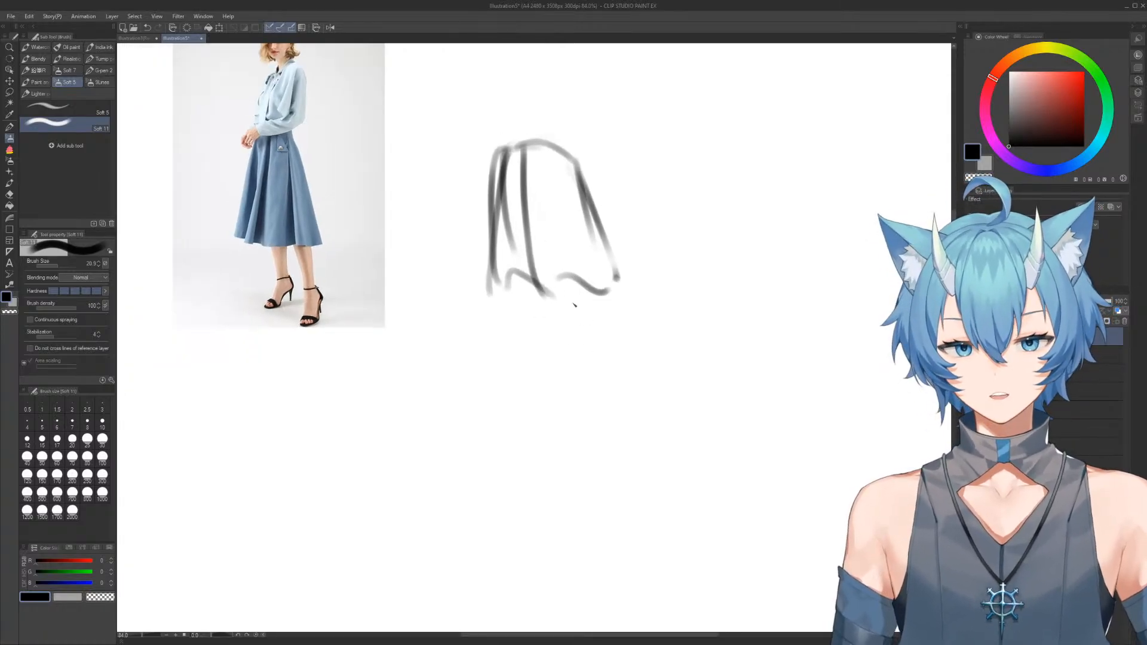
pyautogui.moveTo(504, 289)
pyautogui.mouseDown()
pyautogui.moveTo(550, 302)
pyautogui.moveTo(537, 376)
pyautogui.moveTo(591, 391)
pyautogui.mouseUp()
pyautogui.press('e')
pyautogui.moveTo(520, 320); pyautogui.dragTo(532, 330)
pyautogui.press('b')
pyautogui.moveTo(536, 288); pyautogui.dragTo(556, 381)
pyautogui.moveTo(525, 289)
pyautogui.mouseDown()
pyautogui.moveTo(545, 386)
pyautogui.moveTo(598, 392)
pyautogui.mouseUp()
pyautogui.moveTo(586, 286)
pyautogui.mouseDown()
pyautogui.moveTo(608, 355)
pyautogui.moveTo(645, 375)
pyautogui.mouseUp()
pyautogui.moveTo(616, 265)
pyautogui.mouseDown()
pyautogui.moveTo(656, 347)
pyautogui.moveTo(634, 395)
pyautogui.moveTo(620, 394)
pyautogui.mouseUp()
pyautogui.moveTo(496, 277); pyautogui.dragTo(499, 380)
pyautogui.moveTo(498, 377)
pyautogui.mouseDown()
pyautogui.moveTo(480, 316)
pyautogui.moveTo(484, 381)
pyautogui.mouseUp()
pyautogui.moveTo(490, 287); pyautogui.dragTo(493, 392)
pyautogui.moveTo(496, 395)
pyautogui.mouseDown()
pyautogui.moveTo(520, 399)
pyautogui.moveTo(509, 392)
pyautogui.mouseUp()
# Sketch the left leg below the hem, ending in a pointed high-heeled foot
pyautogui.moveTo(560, 362); pyautogui.dragTo(546, 318)
pyautogui.moveTo(546, 318); pyautogui.dragTo(529, 260)
pyautogui.moveTo(529, 336)
pyautogui.mouseDown()
pyautogui.moveTo(539, 410)
pyautogui.moveTo(554, 402)
pyautogui.moveTo(533, 415)
pyautogui.moveTo(534, 394)
pyautogui.moveTo(509, 444)
pyautogui.moveTo(532, 382)
pyautogui.mouseUp()
pyautogui.moveTo(535, 383); pyautogui.dragTo(547, 411)
pyautogui.moveTo(510, 443); pyautogui.dragTo(550, 422)
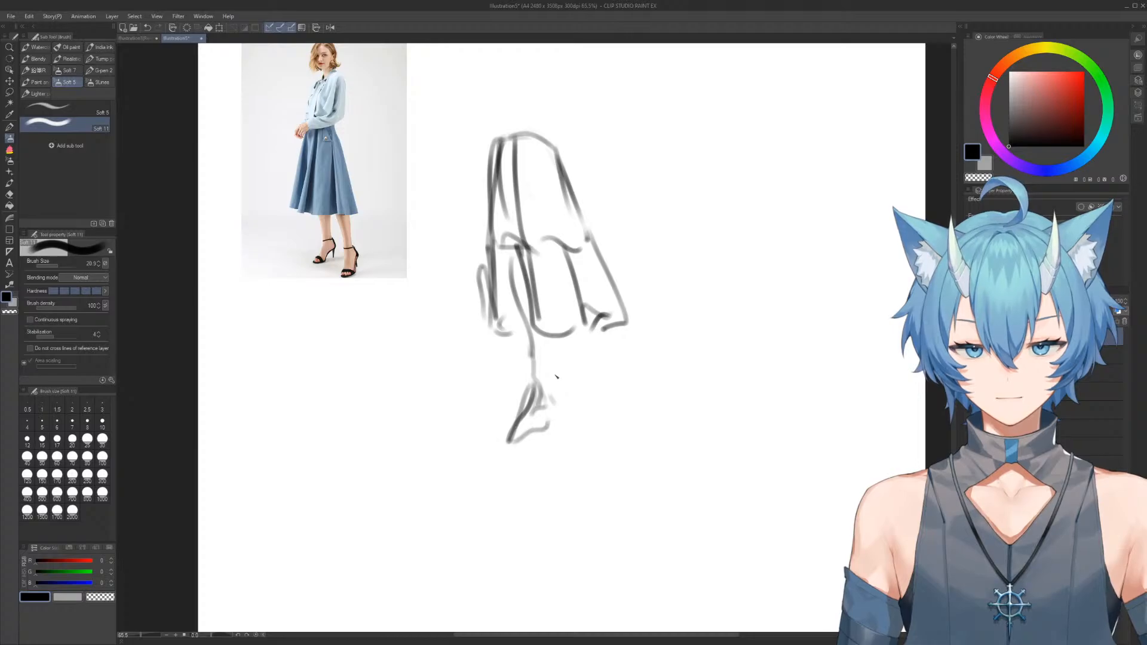
# Sketch the right leg and its high-heeled foot below the hem, erasing and redrawing the overlap with the skirt's edge
pyautogui.moveTo(590, 320)
pyautogui.mouseDown()
pyautogui.moveTo(618, 438)
pyautogui.moveTo(598, 445)
pyautogui.moveTo(615, 411)
pyautogui.mouseUp()
pyautogui.moveTo(613, 394)
pyautogui.mouseDown()
pyautogui.moveTo(622, 448)
pyautogui.moveTo(633, 413)
pyautogui.mouseUp()
pyautogui.moveTo(618, 353)
pyautogui.mouseDown()
pyautogui.moveTo(574, 356)
pyautogui.moveTo(657, 362)
pyautogui.mouseUp()
pyautogui.press('e')
pyautogui.moveTo(587, 375)
pyautogui.mouseDown()
pyautogui.moveTo(591, 338)
pyautogui.moveTo(607, 384)
pyautogui.moveTo(589, 355)
pyautogui.moveTo(599, 375)
pyautogui.mouseUp()
pyautogui.press('b')
pyautogui.press('e')
pyautogui.press('b')
pyautogui.moveTo(586, 335)
pyautogui.mouseDown()
pyautogui.moveTo(602, 385)
pyautogui.moveTo(590, 375)
pyautogui.mouseUp()
pyautogui.moveTo(596, 353)
pyautogui.mouseDown()
pyautogui.moveTo(590, 378)
pyautogui.moveTo(622, 385)
pyautogui.mouseUp()
# Redraw the skirt's waist as a nearly straight edge with a small rounded corner on the right
pyautogui.moveTo(577, 221); pyautogui.dragTo(612, 331)
pyautogui.moveTo(521, 156)
pyautogui.mouseDown()
pyautogui.moveTo(533, 149)
pyautogui.moveTo(538, 197)
pyautogui.moveTo(553, 200)
pyautogui.moveTo(544, 215)
pyautogui.moveTo(576, 212)
pyautogui.moveTo(590, 228)
pyautogui.moveTo(587, 205)
pyautogui.mouseUp()
pyautogui.press('e')
pyautogui.press('b')
pyautogui.scroll(-3, 587, 206)
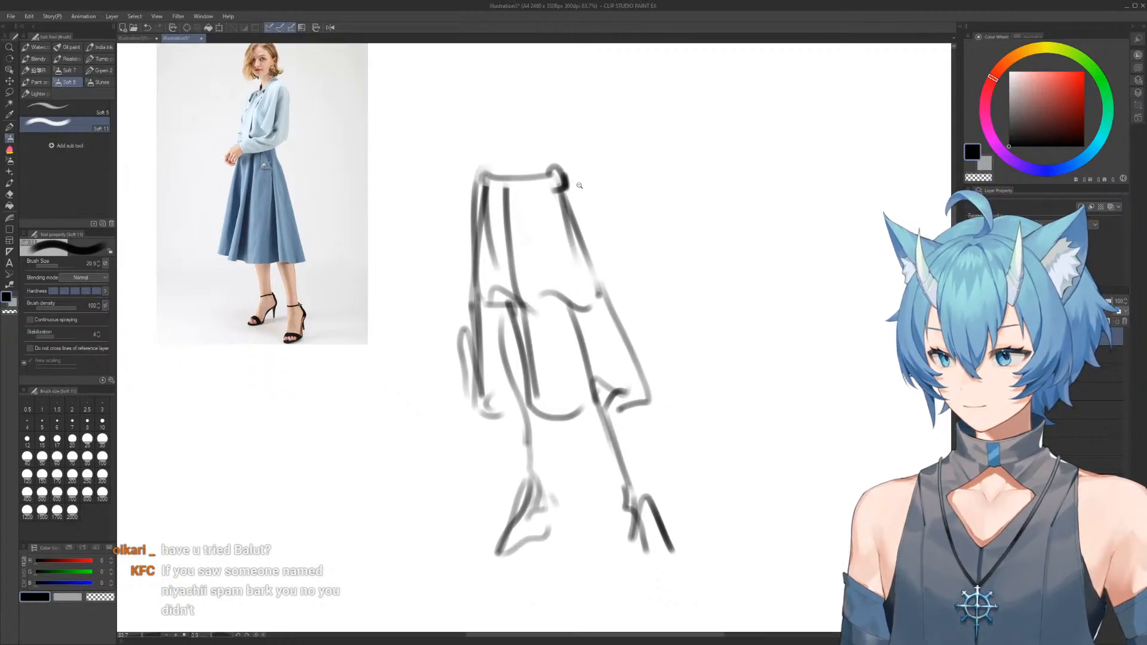
# Rough in the upper body above the waistband, erasing the pointed top and restating the side curves
pyautogui.moveTo(574, 171); pyautogui.dragTo(577, 235)
pyautogui.moveTo(543, 272); pyautogui.dragTo(534, 348)
pyautogui.moveTo(574, 208)
pyautogui.mouseDown()
pyautogui.moveTo(548, 281)
pyautogui.moveTo(571, 145)
pyautogui.moveTo(569, 178)
pyautogui.moveTo(588, 206)
pyautogui.moveTo(581, 254)
pyautogui.mouseUp()
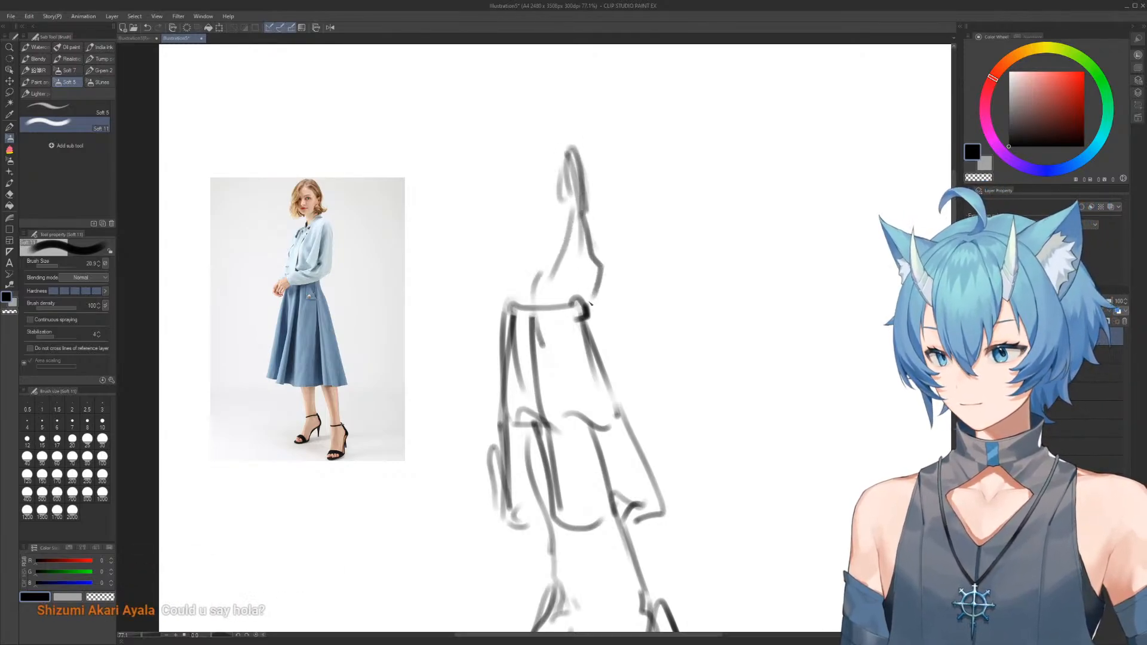
pyautogui.press('e')
pyautogui.press('b')
pyautogui.moveTo(594, 218); pyautogui.dragTo(588, 299)
pyautogui.moveTo(495, 286)
pyautogui.mouseDown()
pyautogui.moveTo(517, 243)
pyautogui.moveTo(523, 174)
pyautogui.moveTo(511, 168)
pyautogui.moveTo(561, 136)
pyautogui.moveTo(544, 131)
pyautogui.moveTo(525, 197)
pyautogui.moveTo(507, 193)
pyautogui.moveTo(549, 142)
pyautogui.moveTo(597, 193)
pyautogui.moveTo(559, 136)
pyautogui.moveTo(597, 207)
pyautogui.moveTo(546, 149)
pyautogui.moveTo(550, 169)
pyautogui.moveTo(516, 217)
pyautogui.moveTo(546, 207)
pyautogui.moveTo(534, 227)
pyautogui.mouseUp()
pyautogui.press('e')
pyautogui.press('b')
pyautogui.press('e')
pyautogui.press('b')
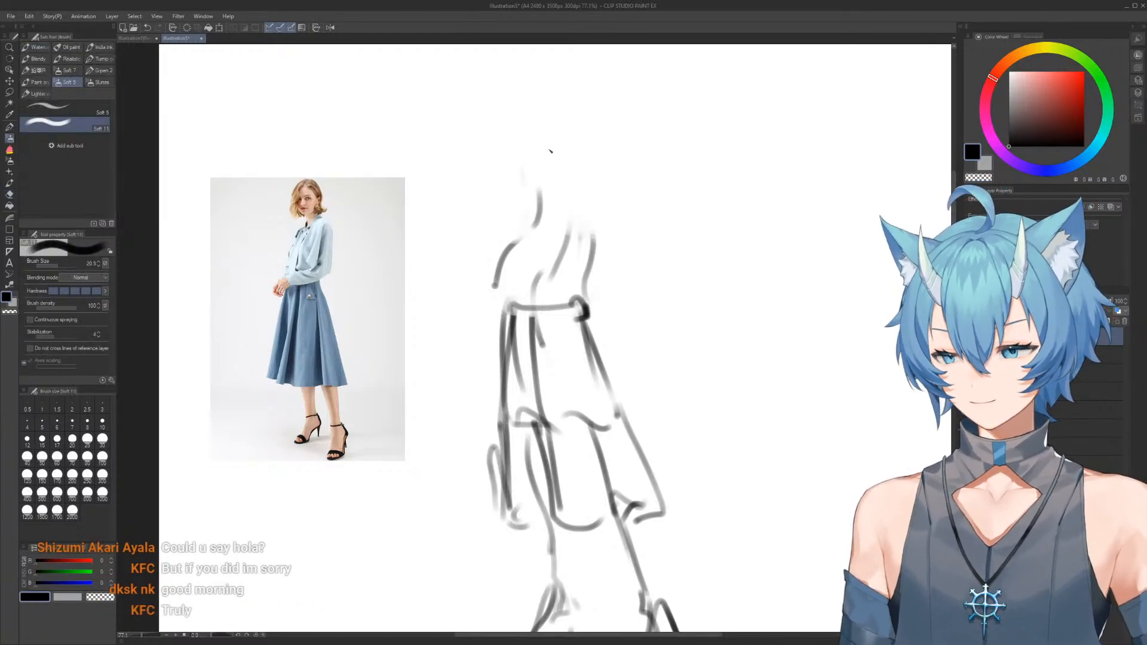
# Erase the loose upper torso strokes and redraw the torso's side contours up to shoulder height
pyautogui.press('e')
pyautogui.moveTo(556, 170)
pyautogui.mouseDown()
pyautogui.moveTo(538, 148)
pyautogui.moveTo(540, 190)
pyautogui.moveTo(522, 177)
pyautogui.moveTo(556, 157)
pyautogui.moveTo(601, 246)
pyautogui.mouseUp()
pyautogui.press('b')
pyautogui.moveTo(522, 142)
pyautogui.mouseDown()
pyautogui.moveTo(515, 206)
pyautogui.moveTo(558, 133)
pyautogui.moveTo(518, 185)
pyautogui.moveTo(593, 230)
pyautogui.mouseUp()
pyautogui.press('e')
pyautogui.press('b')
pyautogui.press('e')
pyautogui.moveTo(588, 181)
pyautogui.mouseDown()
pyautogui.moveTo(610, 265)
pyautogui.moveTo(605, 238)
pyautogui.mouseUp()
pyautogui.press('b')
pyautogui.moveTo(586, 157); pyautogui.dragTo(594, 242)
pyautogui.moveTo(539, 130)
pyautogui.mouseDown()
pyautogui.moveTo(593, 233)
pyautogui.moveTo(583, 179)
pyautogui.moveTo(529, 203)
pyautogui.moveTo(532, 149)
pyautogui.moveTo(583, 182)
pyautogui.moveTo(597, 211)
pyautogui.mouseUp()
# Restate the torso's left contour and the bent forearm, and darken the waistband with a knot at its left end
pyautogui.press('e')
pyautogui.press('b')
pyautogui.moveTo(583, 162)
pyautogui.mouseDown()
pyautogui.moveTo(605, 226)
pyautogui.moveTo(587, 281)
pyautogui.moveTo(541, 334)
pyautogui.moveTo(620, 289)
pyautogui.moveTo(592, 182)
pyautogui.moveTo(596, 263)
pyautogui.moveTo(616, 272)
pyautogui.moveTo(505, 317)
pyautogui.mouseUp()
pyautogui.press('e')
pyautogui.press('b')
pyautogui.moveTo(501, 164)
pyautogui.mouseDown()
pyautogui.moveTo(511, 223)
pyautogui.moveTo(484, 344)
pyautogui.moveTo(504, 316)
pyautogui.moveTo(530, 305)
pyautogui.moveTo(531, 322)
pyautogui.mouseUp()
pyautogui.press('e')
pyautogui.moveTo(497, 219)
pyautogui.mouseDown()
pyautogui.moveTo(505, 167)
pyautogui.moveTo(517, 244)
pyautogui.mouseUp()
pyautogui.press('b')
pyautogui.moveTo(529, 141); pyautogui.dragTo(517, 187)
# Redraw the torso's right contour, close it with a slanted shoulder line and mark the neck with short strokes
pyautogui.press('e')
pyautogui.moveTo(588, 150)
pyautogui.mouseDown()
pyautogui.moveTo(602, 158)
pyautogui.moveTo(595, 194)
pyautogui.mouseUp()
pyautogui.press('b')
pyautogui.moveTo(583, 130); pyautogui.dragTo(595, 236)
pyautogui.moveTo(515, 138)
pyautogui.mouseDown()
pyautogui.moveTo(596, 151)
pyautogui.moveTo(595, 160)
pyautogui.mouseUp()
pyautogui.moveTo(555, 116); pyautogui.dragTo(563, 137)
pyautogui.moveTo(573, 120); pyautogui.dragTo(578, 129)
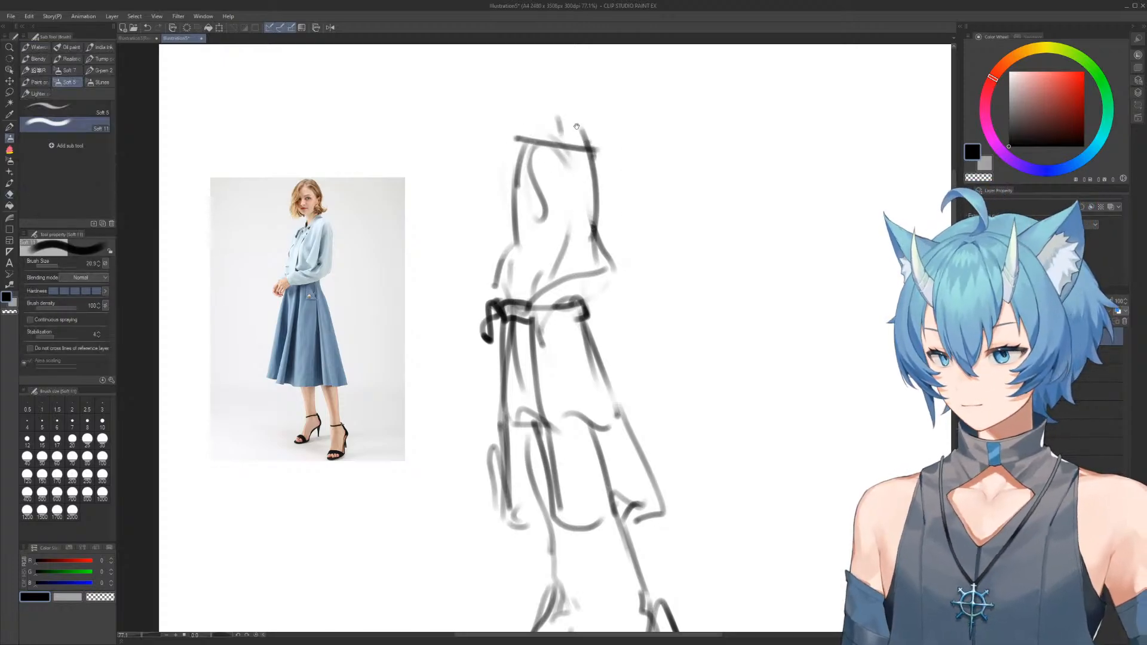
# Redraw the shoulder line slightly lower with rounded ends and add a short neck stroke above it
pyautogui.scroll(-3, 602, 265)
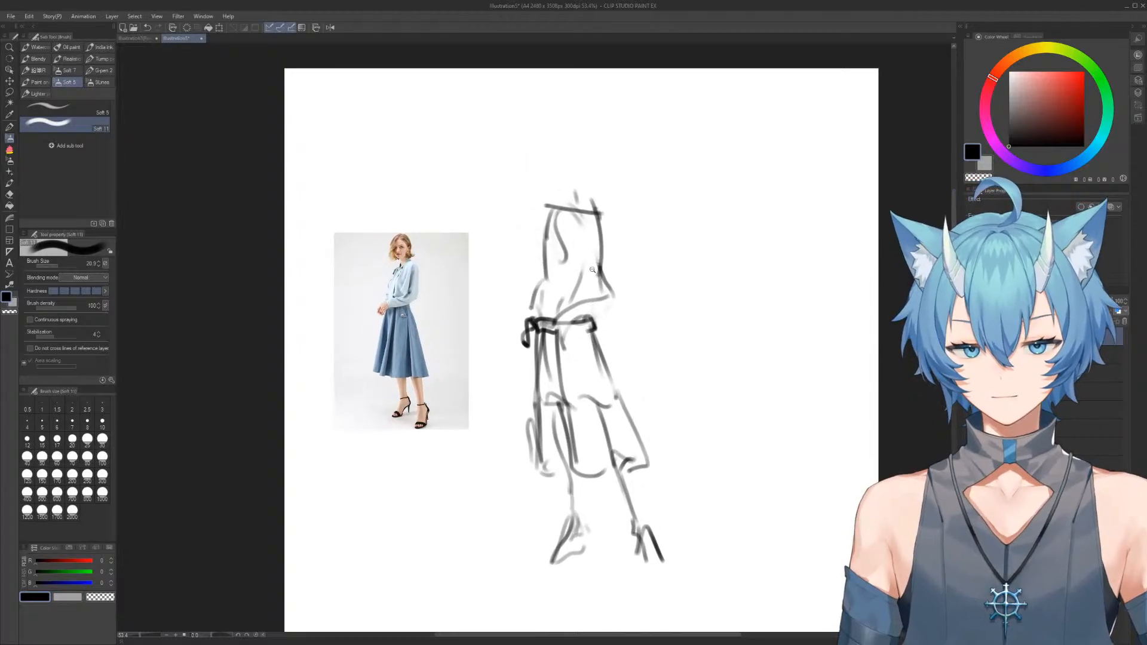
pyautogui.scroll(3, 602, 266)
pyautogui.press('e')
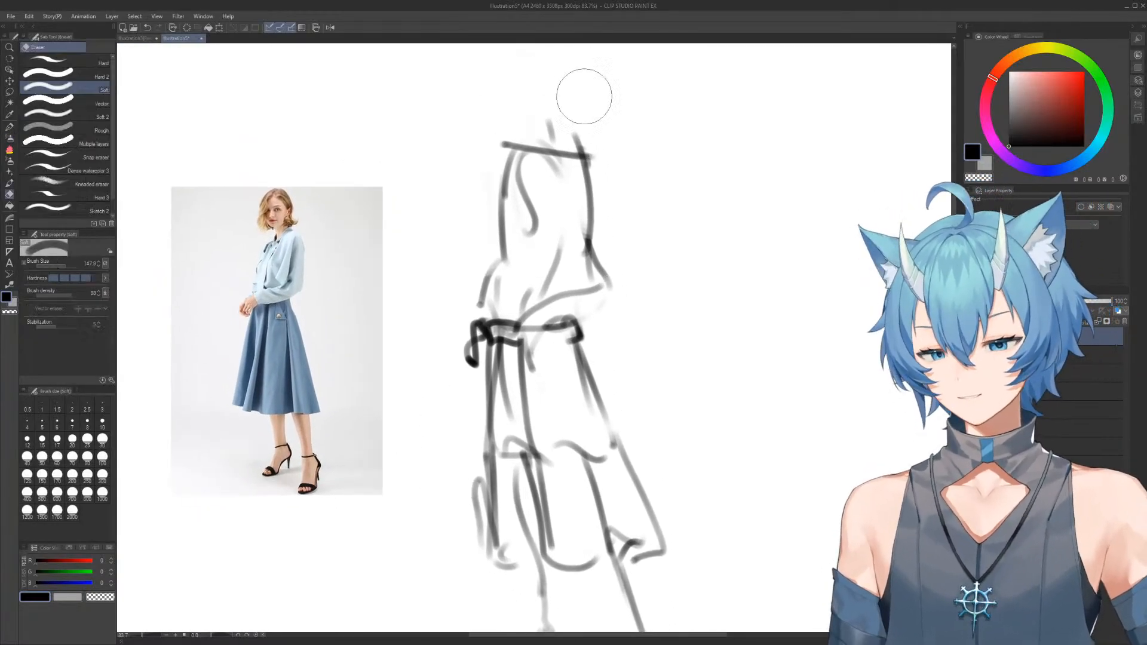
pyautogui.moveTo(641, 133)
pyautogui.mouseDown()
pyautogui.moveTo(540, 136)
pyautogui.moveTo(641, 164)
pyautogui.mouseUp()
pyautogui.press('b')
pyautogui.moveTo(497, 158)
pyautogui.mouseDown()
pyautogui.moveTo(600, 174)
pyautogui.moveTo(595, 192)
pyautogui.moveTo(504, 194)
pyautogui.mouseUp()
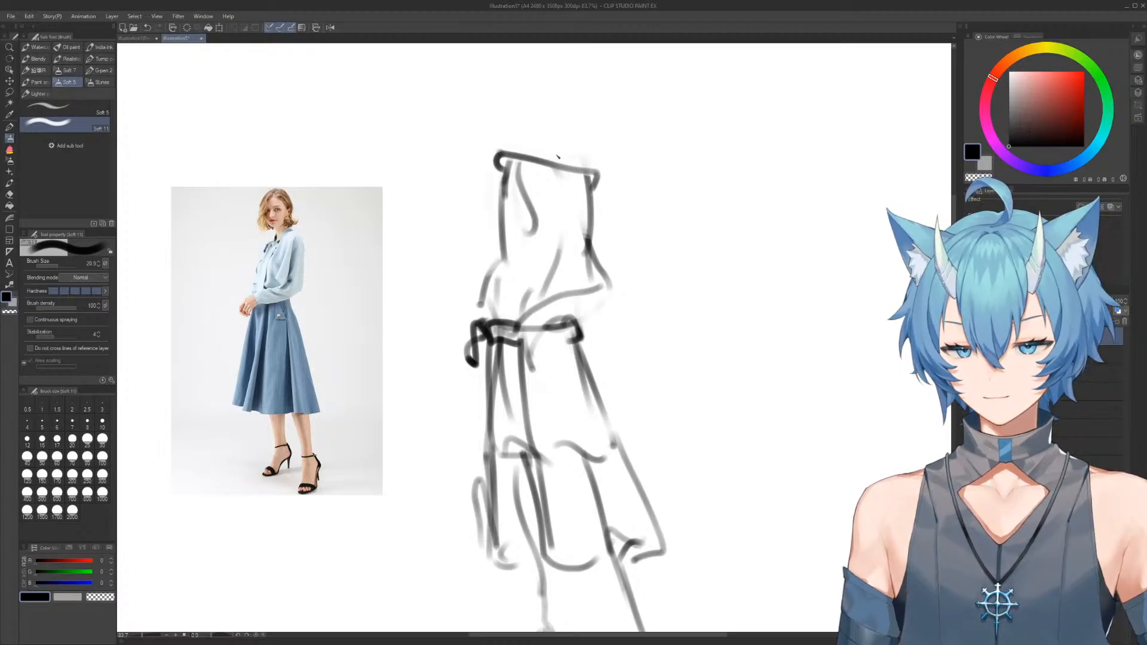
pyautogui.moveTo(544, 135)
pyautogui.mouseDown()
pyautogui.moveTo(554, 160)
pyautogui.moveTo(545, 113)
pyautogui.moveTo(572, 147)
pyautogui.mouseUp()
pyautogui.press('e')
pyautogui.press('b')
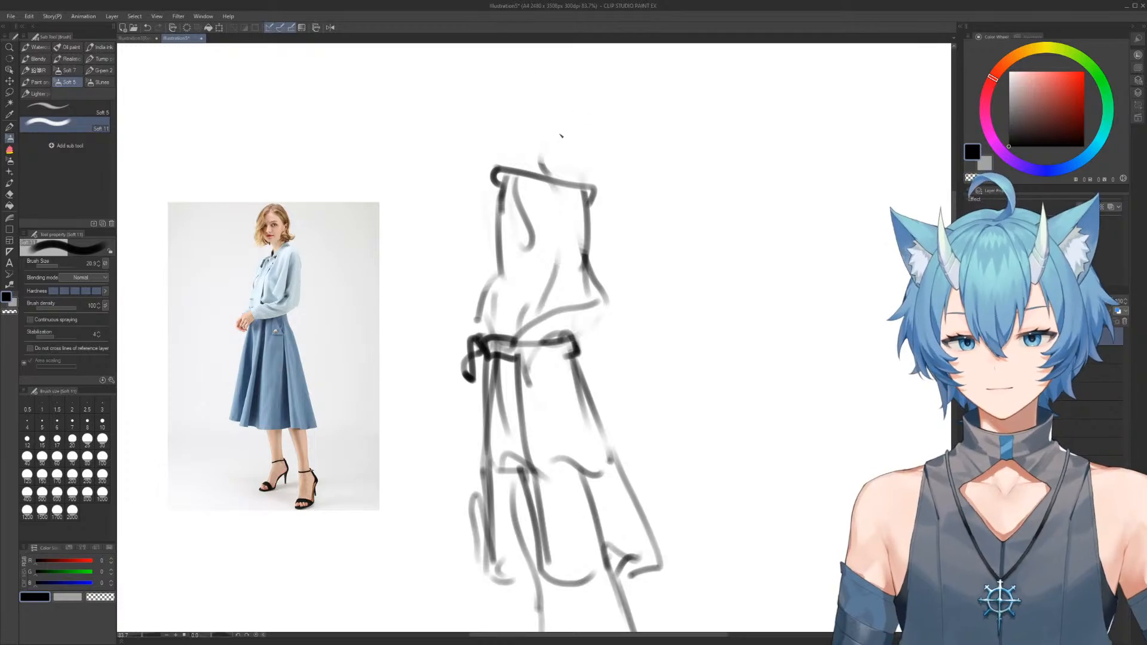
# Draw the head as a bold circle above the neck
pyautogui.moveTo(534, 64); pyautogui.dragTo(526, 133)
pyautogui.moveTo(553, 53)
pyautogui.mouseDown()
pyautogui.moveTo(517, 66)
pyautogui.moveTo(508, 104)
pyautogui.moveTo(578, 103)
pyautogui.moveTo(521, 89)
pyautogui.moveTo(538, 139)
pyautogui.moveTo(511, 114)
pyautogui.moveTo(556, 138)
pyautogui.mouseUp()
pyautogui.press('e')
pyautogui.press('b')
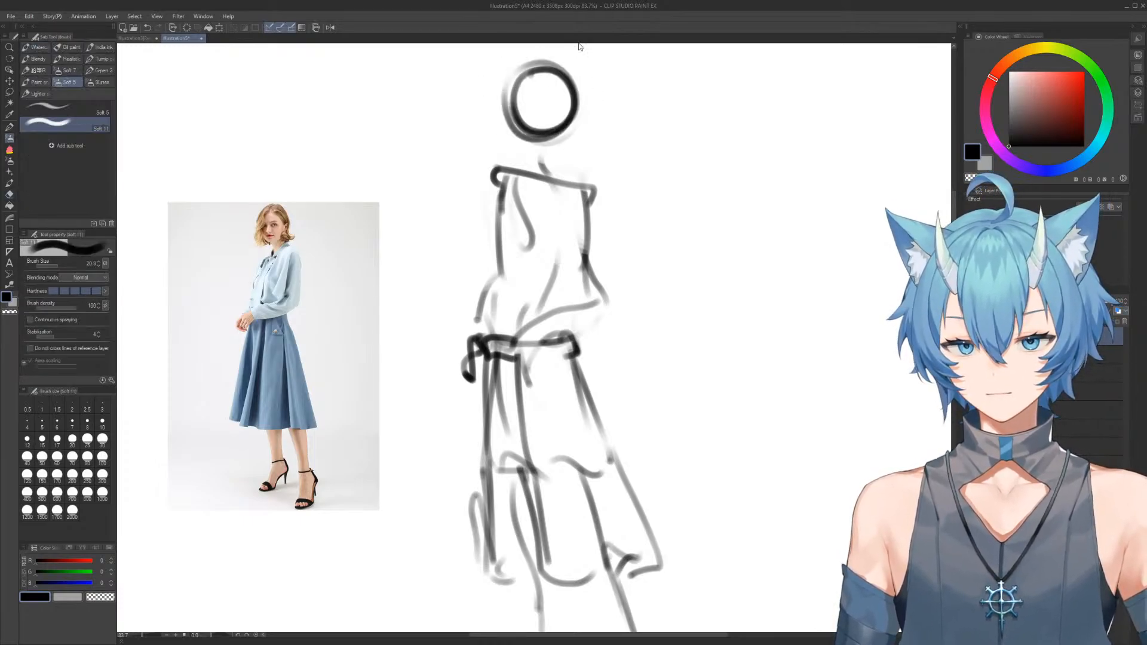
# Erase the torso's right contour and redraw it as a nearly straight line from the shoulder to the elbow
pyautogui.moveTo(607, 255); pyautogui.dragTo(595, 251)
pyautogui.press('e')
pyautogui.moveTo(585, 194); pyautogui.dragTo(587, 260)
pyautogui.press('b')
pyautogui.moveTo(577, 173); pyautogui.dragTo(592, 273)
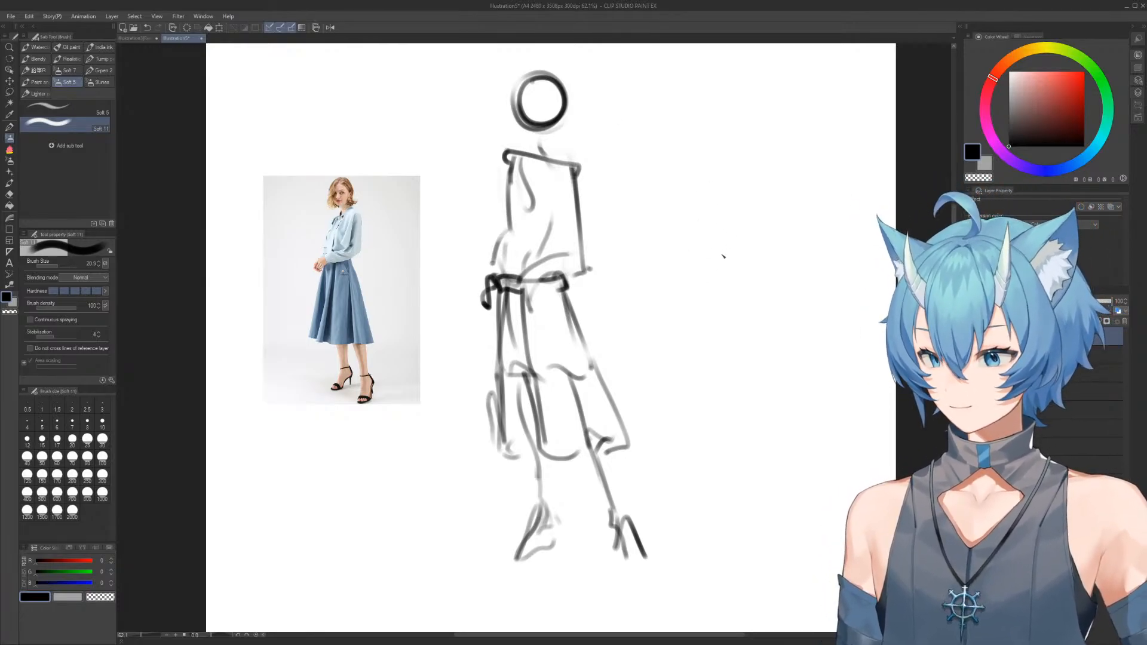
# Lasso the figure sketch, then cut and paste it onto its own layer, separate from the reference photo
pyautogui.hotkey('ctrl', 'b')
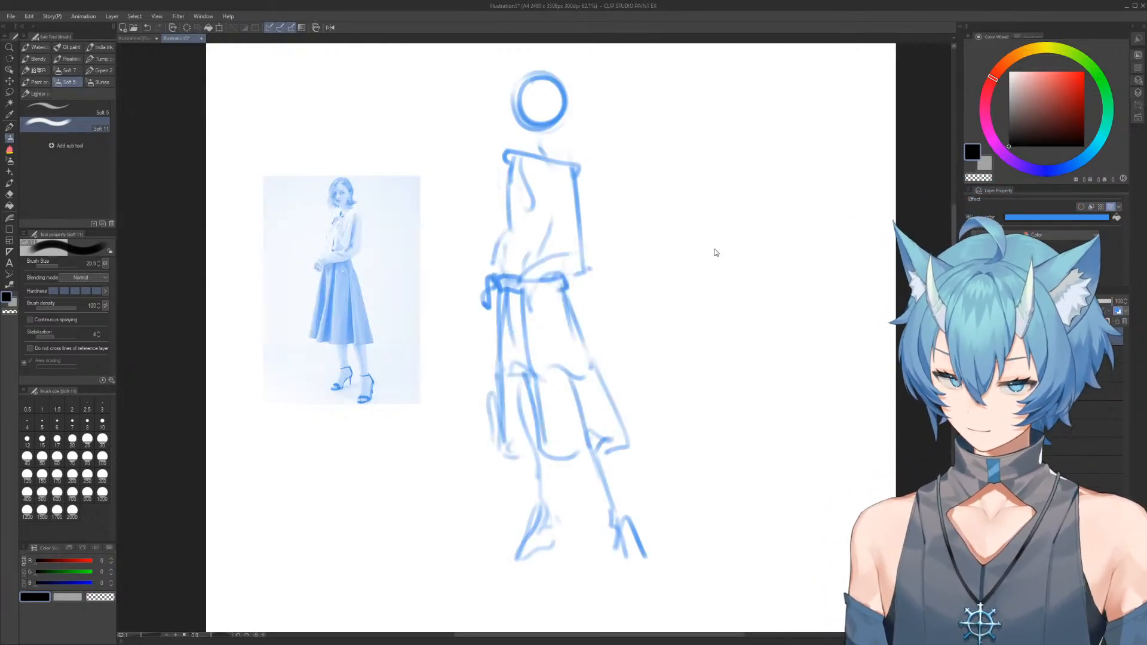
pyautogui.hotkey('ctrl', 'b')
pyautogui.press('m')
pyautogui.moveTo(647, 110)
pyautogui.mouseDown()
pyautogui.moveTo(702, 287)
pyautogui.moveTo(618, 553)
pyautogui.moveTo(481, 477)
pyautogui.moveTo(481, 80)
pyautogui.moveTo(664, 179)
pyautogui.mouseUp()
pyautogui.moveTo(621, 475)
pyautogui.mouseDown()
pyautogui.moveTo(577, 585)
pyautogui.moveTo(484, 483)
pyautogui.mouseUp()
pyautogui.hotkey('ctrl', 'x')
pyautogui.hotkey('ctrl', 'v')
pyautogui.click(493, 593)
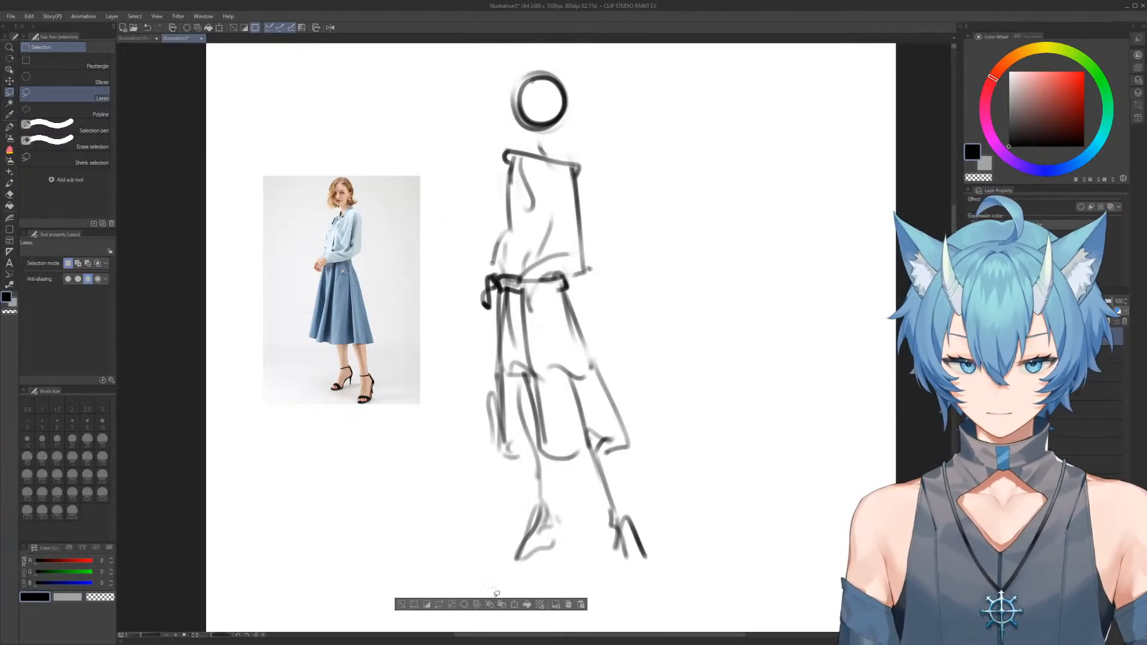
pyautogui.click(454, 553)
# Give the figure sketch layer a blue layer colour and lower its opacity to make a faint guide
pyautogui.hotkey('ctrl', 'b')
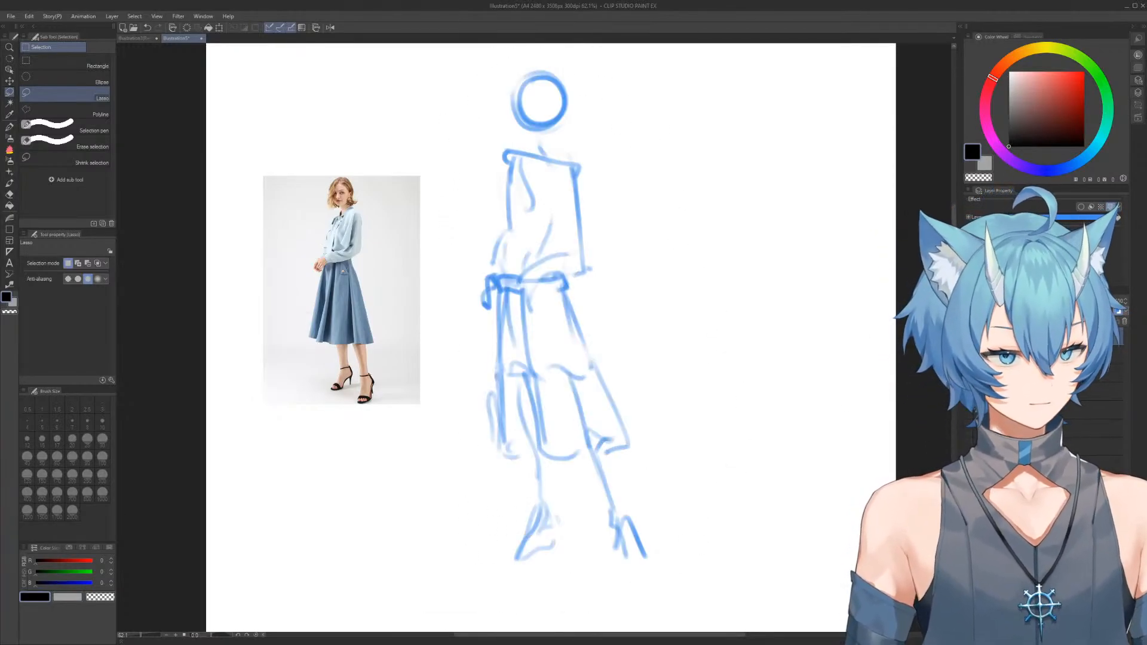
pyautogui.click(1069, 301)
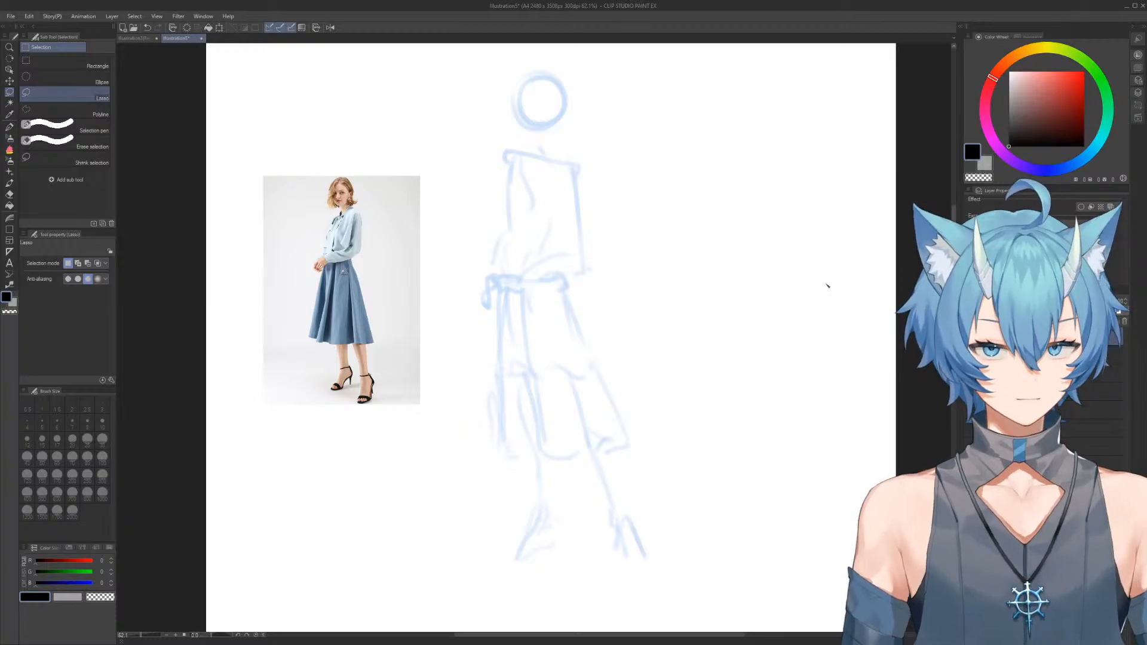
# Sketch the eyes and mouth on the head with the Soft 5 brush, and mark the hair tips beside the neck
pyautogui.press('b')
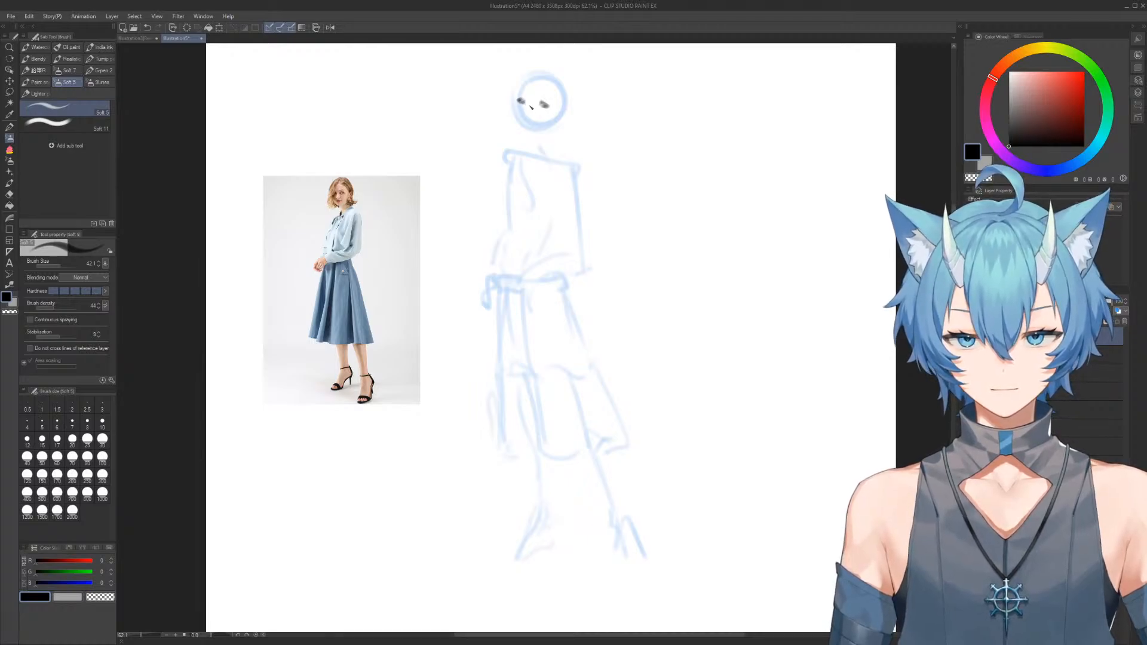
pyautogui.moveTo(530, 119); pyautogui.dragTo(538, 132)
pyautogui.moveTo(538, 132); pyautogui.dragTo(548, 111)
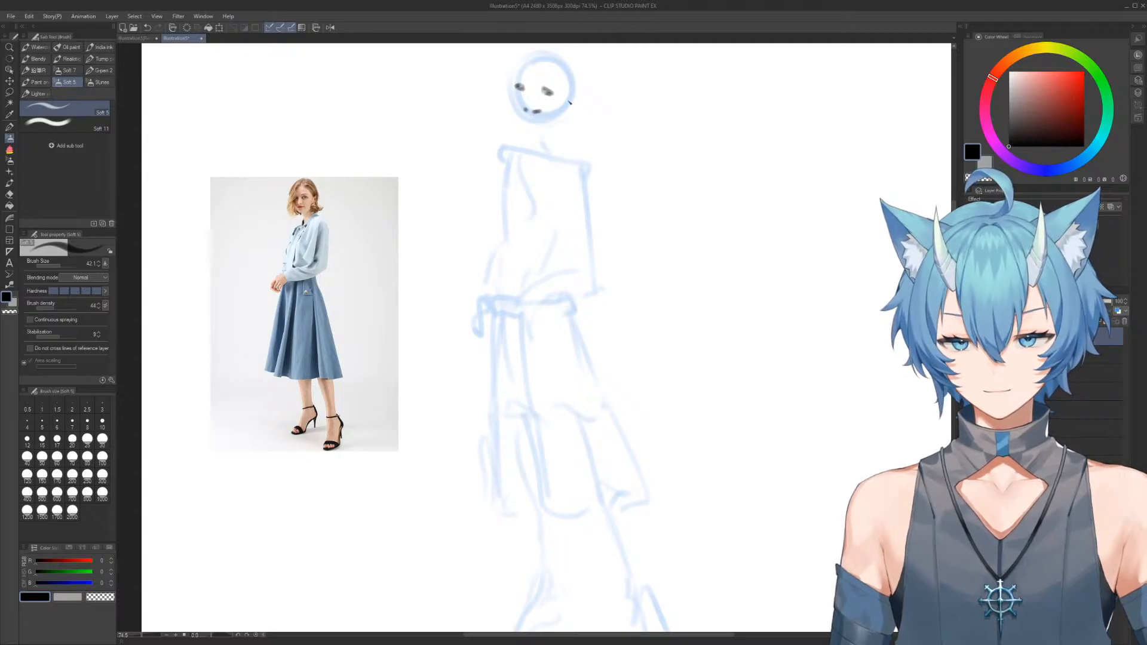
pyautogui.moveTo(562, 125)
pyautogui.mouseDown()
pyautogui.moveTo(573, 137)
pyautogui.moveTo(593, 126)
pyautogui.mouseUp()
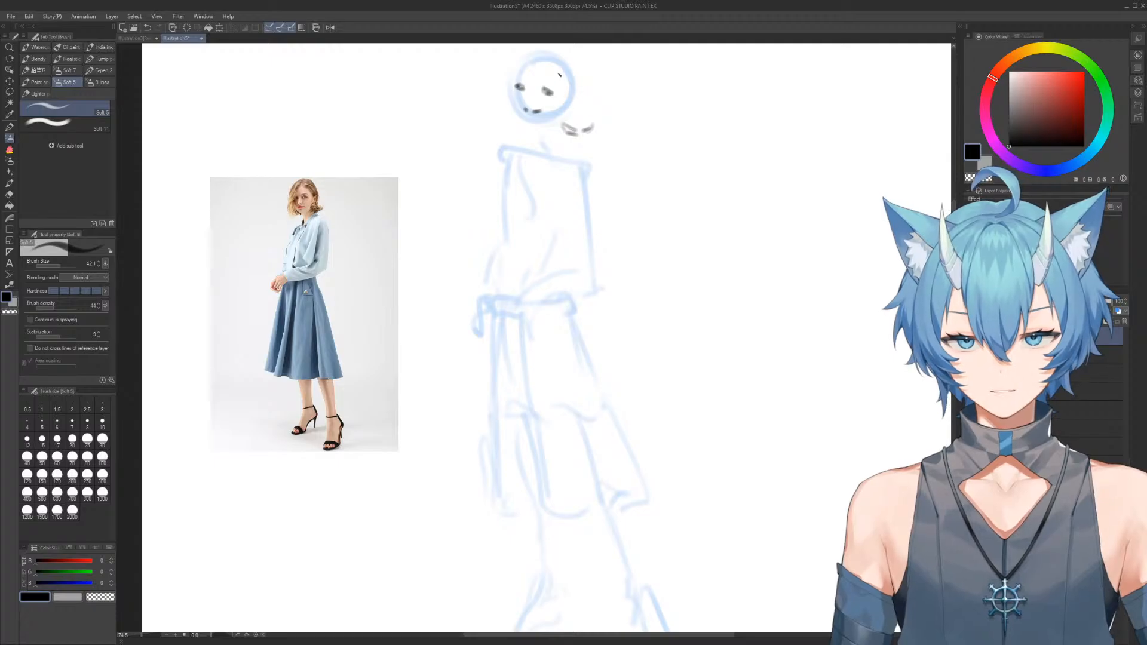
# Sketch the hair framing the face, with strands on the right, a parting on top and a curved lock on the left
pyautogui.moveTo(560, 73)
pyautogui.mouseDown()
pyautogui.moveTo(579, 95)
pyautogui.moveTo(558, 118)
pyautogui.mouseUp()
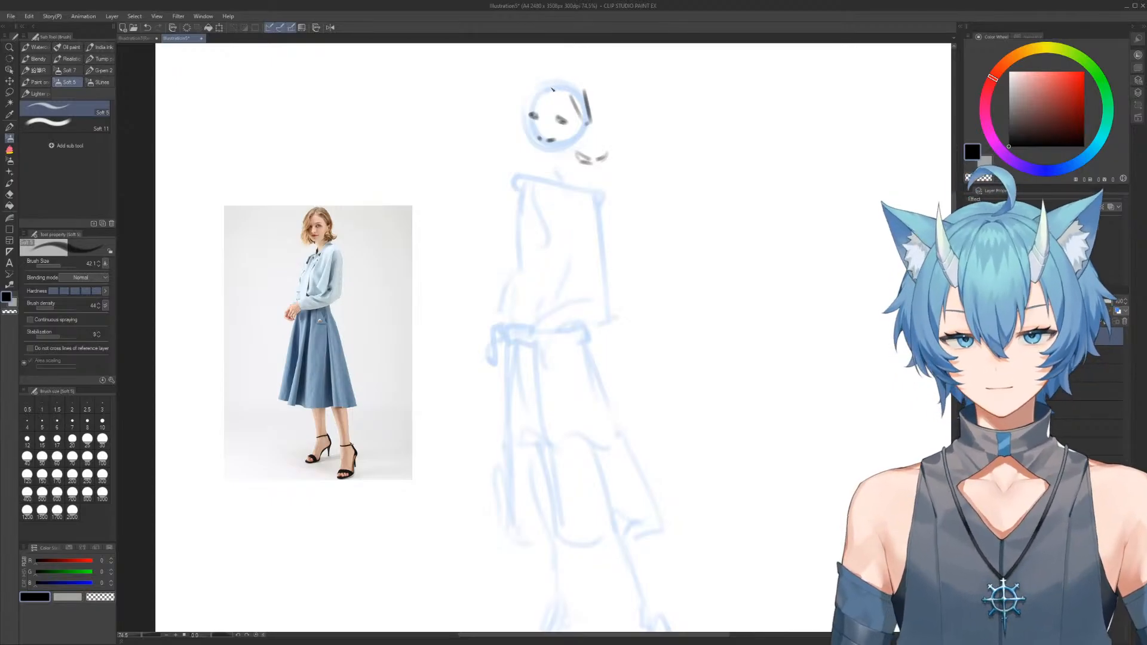
pyautogui.moveTo(553, 79); pyautogui.dragTo(571, 100)
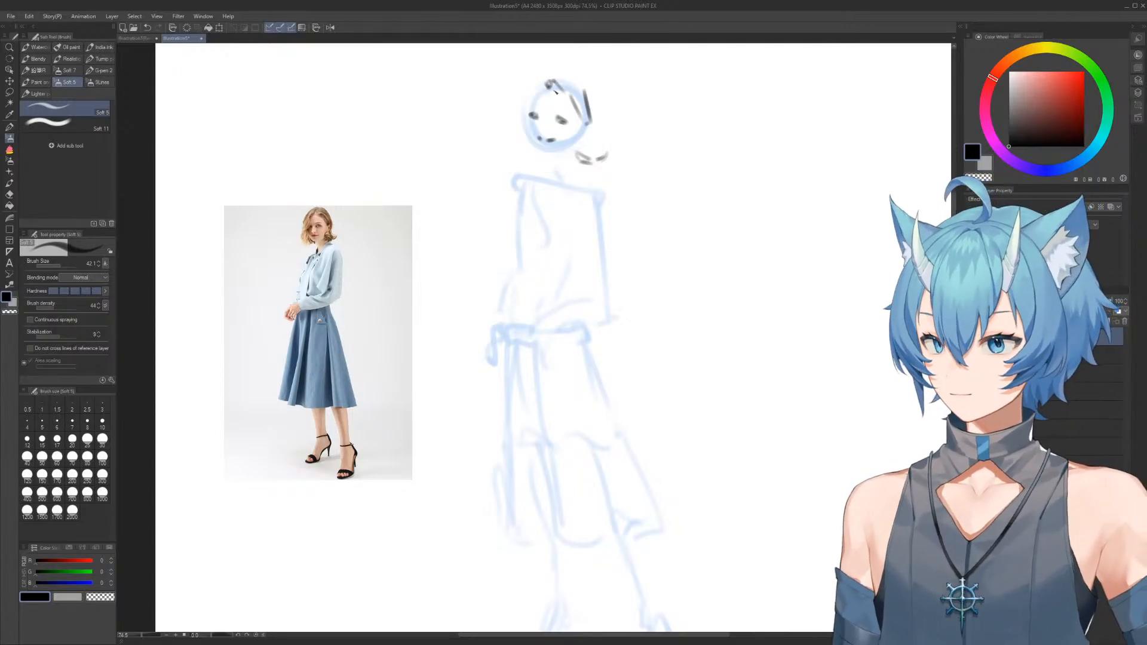
pyautogui.moveTo(544, 88)
pyautogui.mouseDown()
pyautogui.moveTo(520, 119)
pyautogui.moveTo(542, 67)
pyautogui.moveTo(565, 76)
pyautogui.moveTo(528, 109)
pyautogui.moveTo(539, 70)
pyautogui.mouseUp()
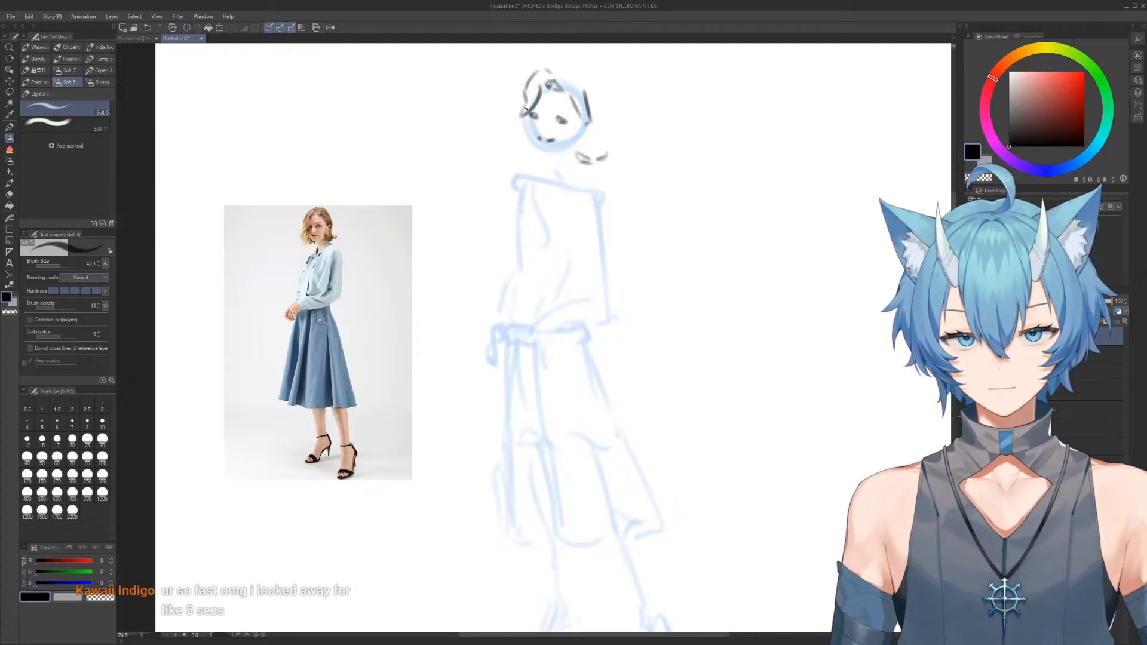
pyautogui.hotkey('ctrl', 'z')
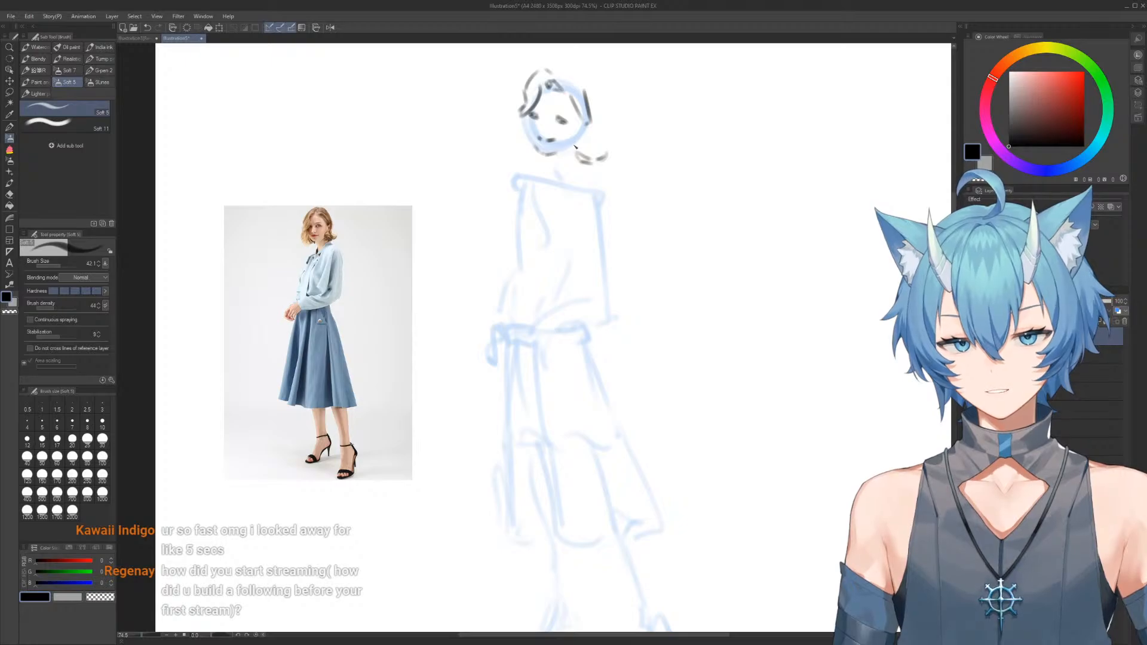
# Outline the cheeks, jaw and chin, erasing and restating the lower face contour
pyautogui.moveTo(588, 122); pyautogui.dragTo(582, 137)
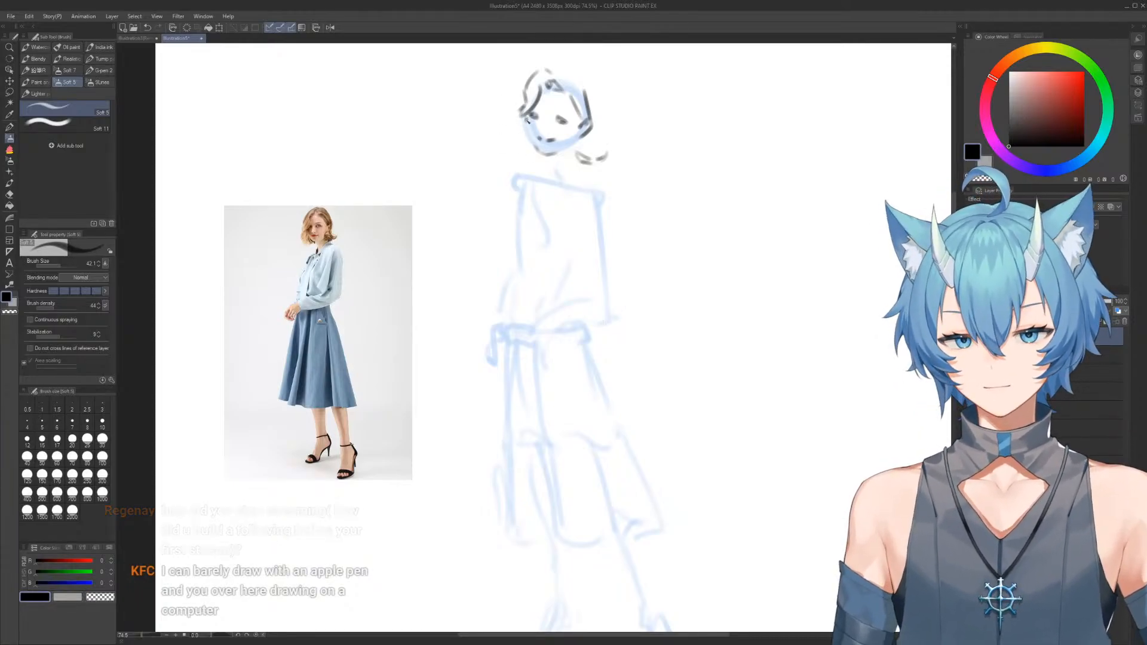
pyautogui.moveTo(527, 118); pyautogui.dragTo(538, 149)
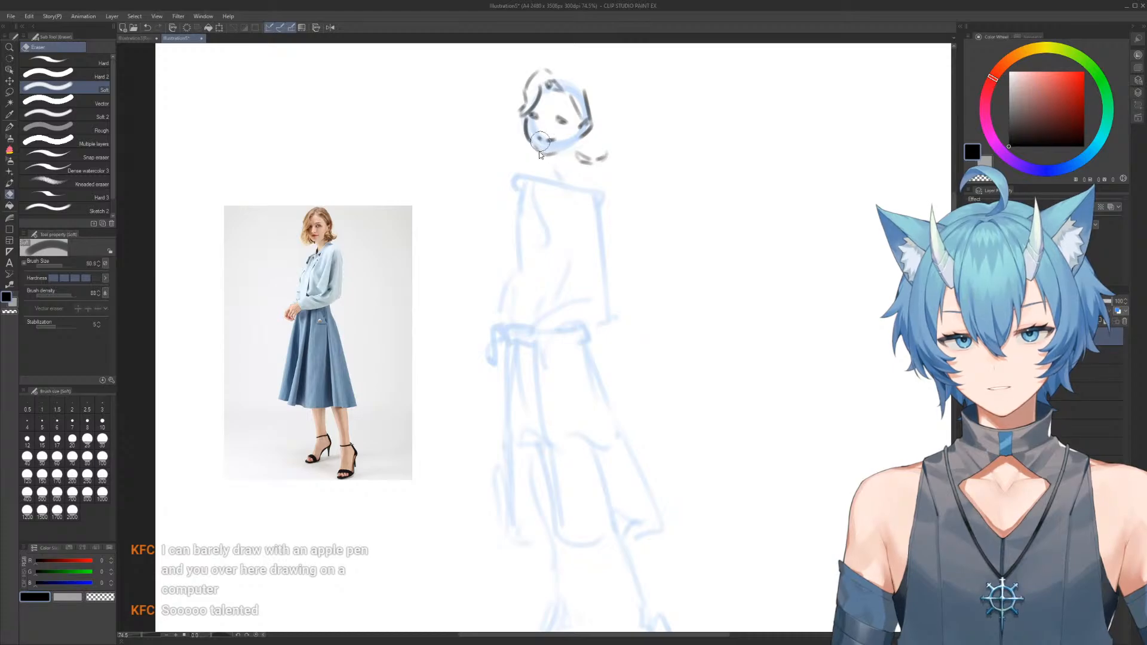
pyautogui.press('b')
pyautogui.moveTo(534, 145)
pyautogui.mouseDown()
pyautogui.moveTo(551, 156)
pyautogui.moveTo(566, 149)
pyautogui.mouseUp()
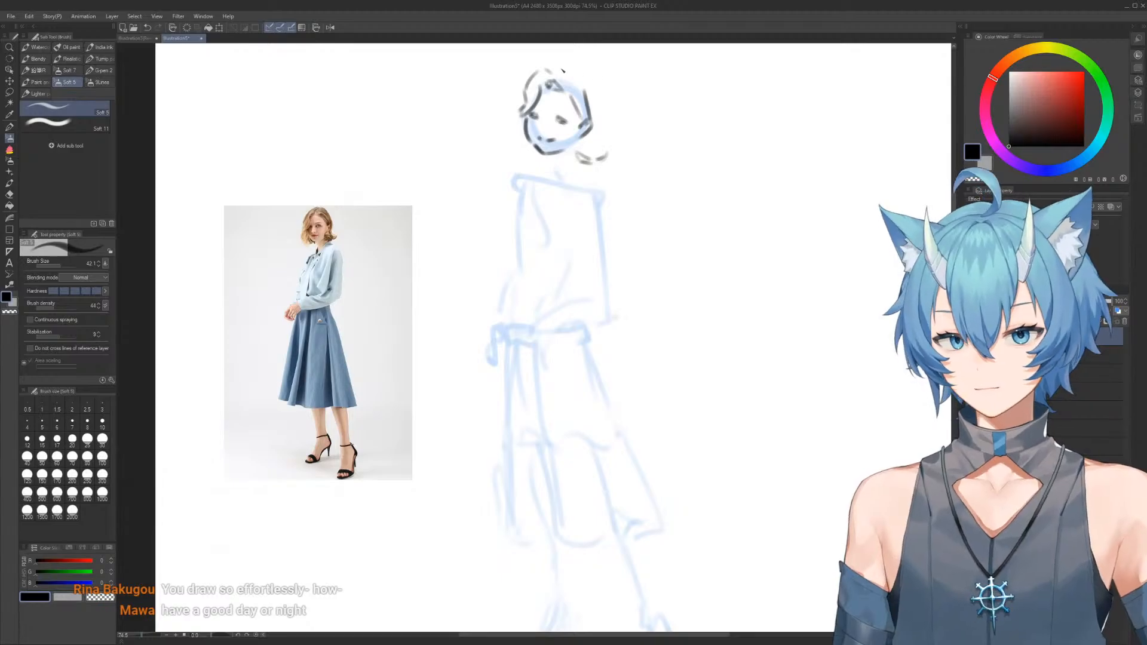
# Draw the outer hair contour over the crown and down the right side, redrawing it closer to the head, and clean up the left cheek
pyautogui.moveTo(546, 70)
pyautogui.mouseDown()
pyautogui.moveTo(573, 67)
pyautogui.moveTo(568, 83)
pyautogui.moveTo(594, 82)
pyautogui.moveTo(595, 129)
pyautogui.mouseUp()
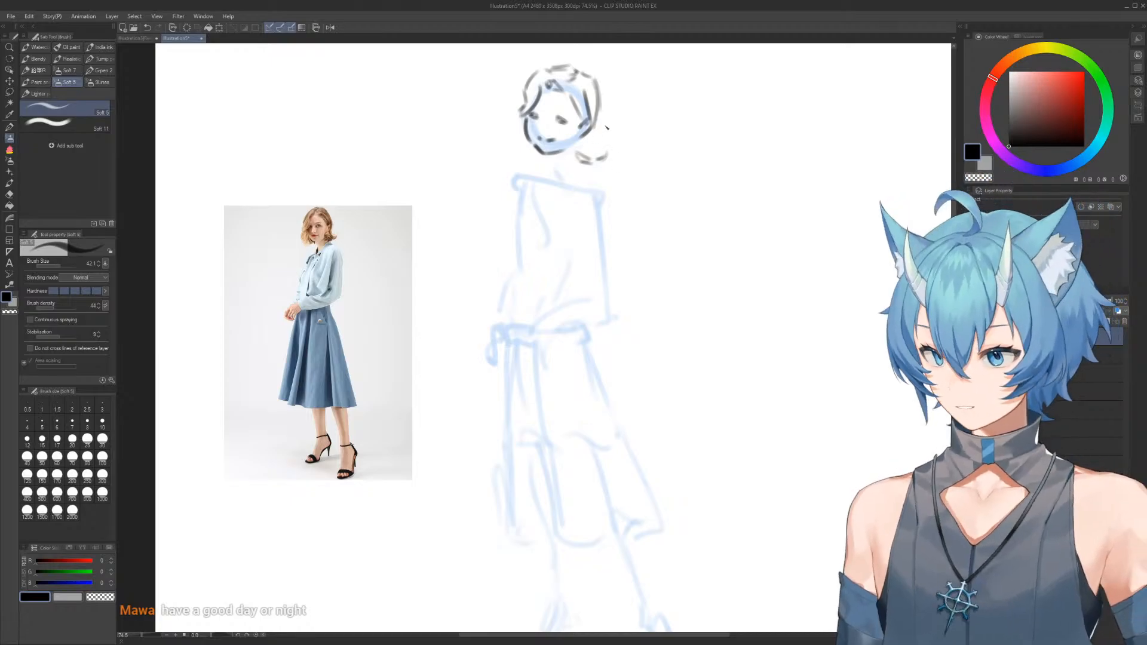
pyautogui.press('e')
pyautogui.moveTo(602, 77); pyautogui.dragTo(596, 122)
pyautogui.press('b')
pyautogui.moveTo(594, 78); pyautogui.dragTo(596, 130)
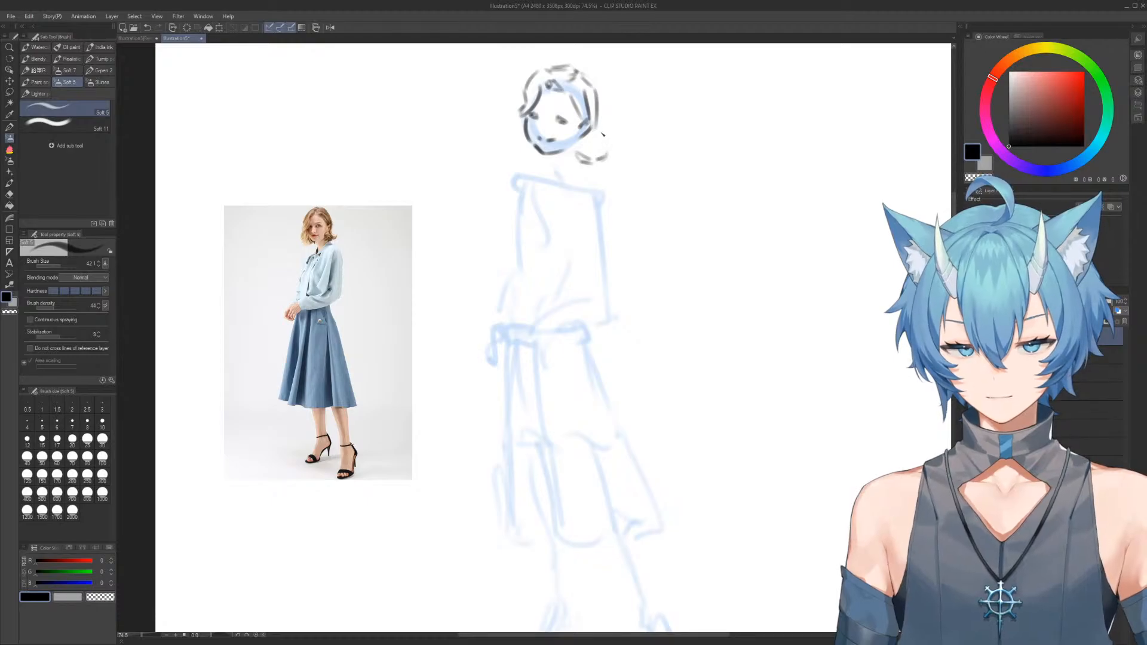
pyautogui.press('e')
pyautogui.moveTo(530, 125); pyautogui.dragTo(532, 139)
pyautogui.press('b')
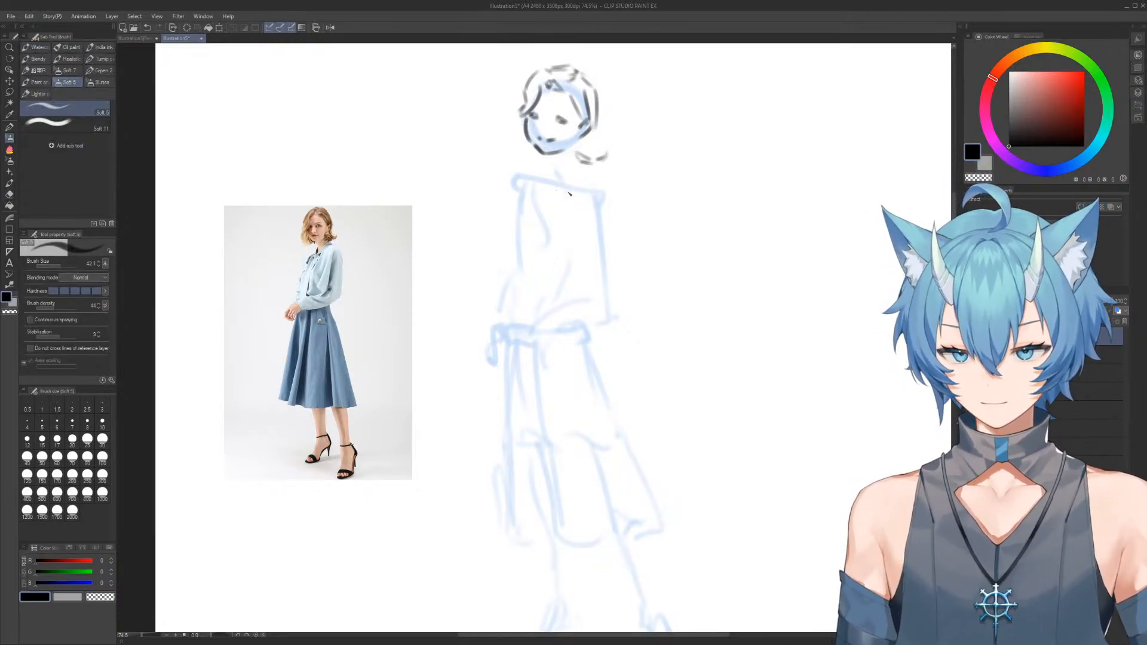
# Sketch the near arm's sleeve and the blouse front with long diagonal lines from the right shoulder, and add the neck line
pyautogui.moveTo(589, 196); pyautogui.dragTo(578, 292)
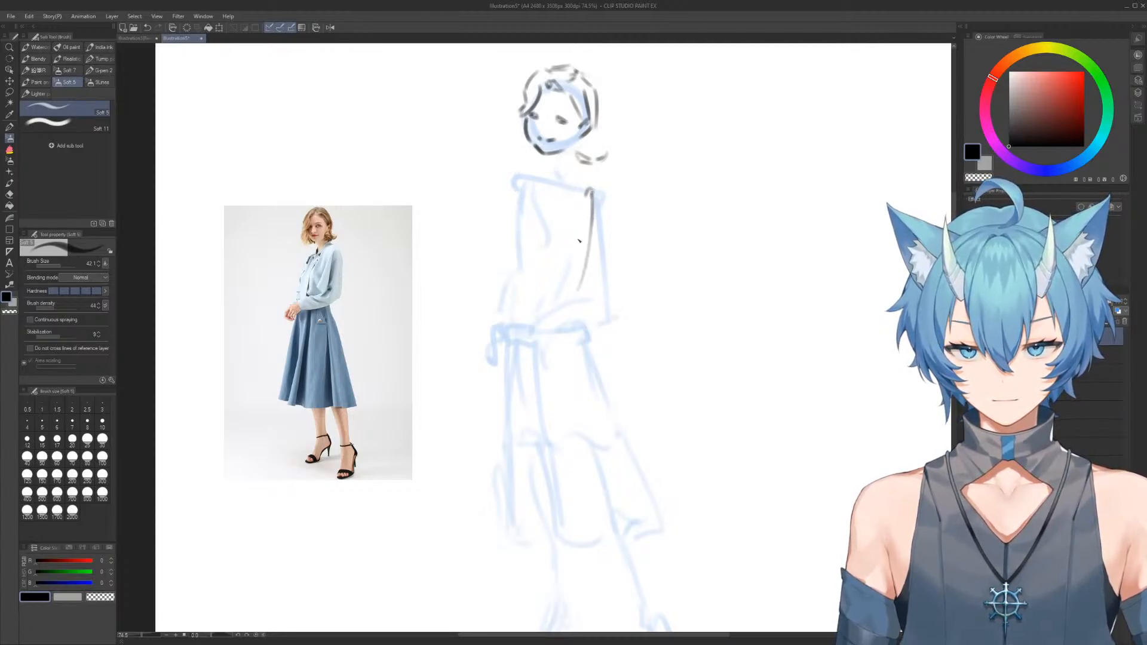
pyautogui.moveTo(583, 195)
pyautogui.mouseDown()
pyautogui.moveTo(536, 288)
pyautogui.moveTo(558, 312)
pyautogui.mouseUp()
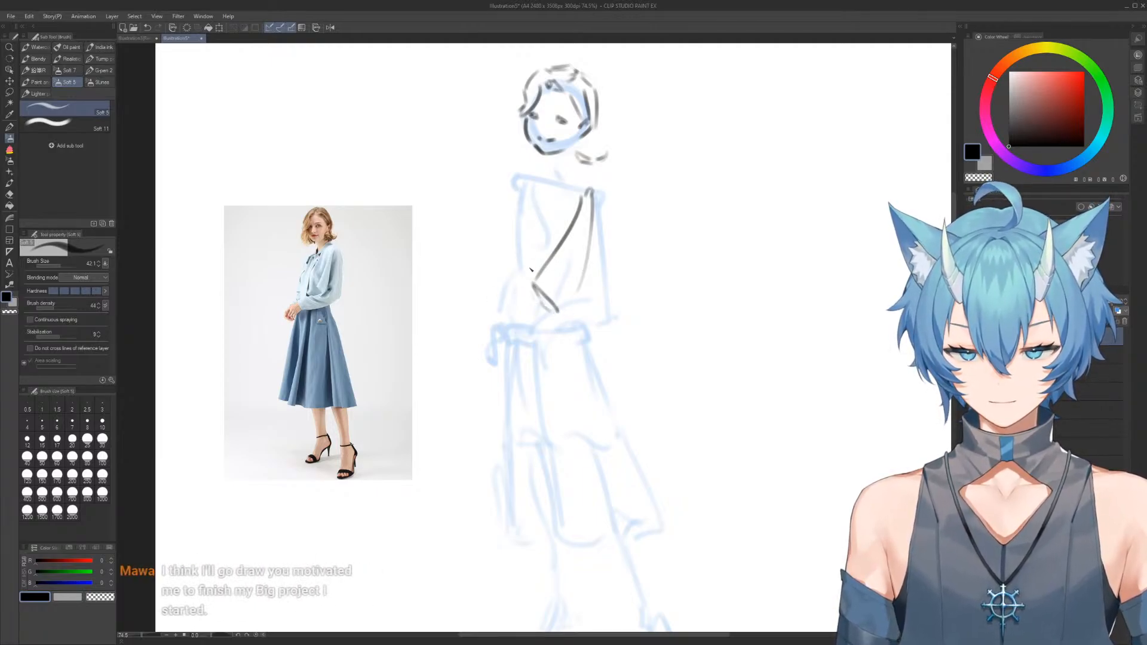
pyautogui.moveTo(530, 238)
pyautogui.mouseDown()
pyautogui.moveTo(535, 276)
pyautogui.moveTo(551, 242)
pyautogui.moveTo(559, 250)
pyautogui.moveTo(531, 241)
pyautogui.moveTo(569, 190)
pyautogui.mouseUp()
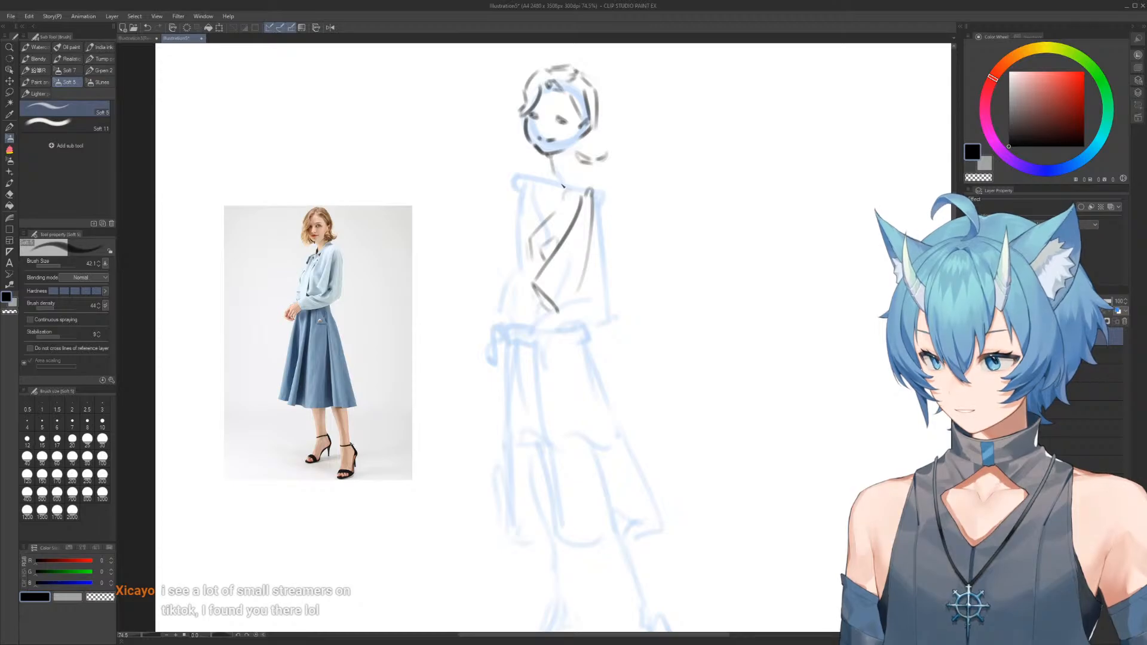
# Erase the lower end of the neck line and redraw the neck shorter below the chin
pyautogui.press('e')
pyautogui.moveTo(561, 179)
pyautogui.mouseDown()
pyautogui.moveTo(551, 168)
pyautogui.moveTo(551, 179)
pyautogui.mouseUp()
pyautogui.press('b')
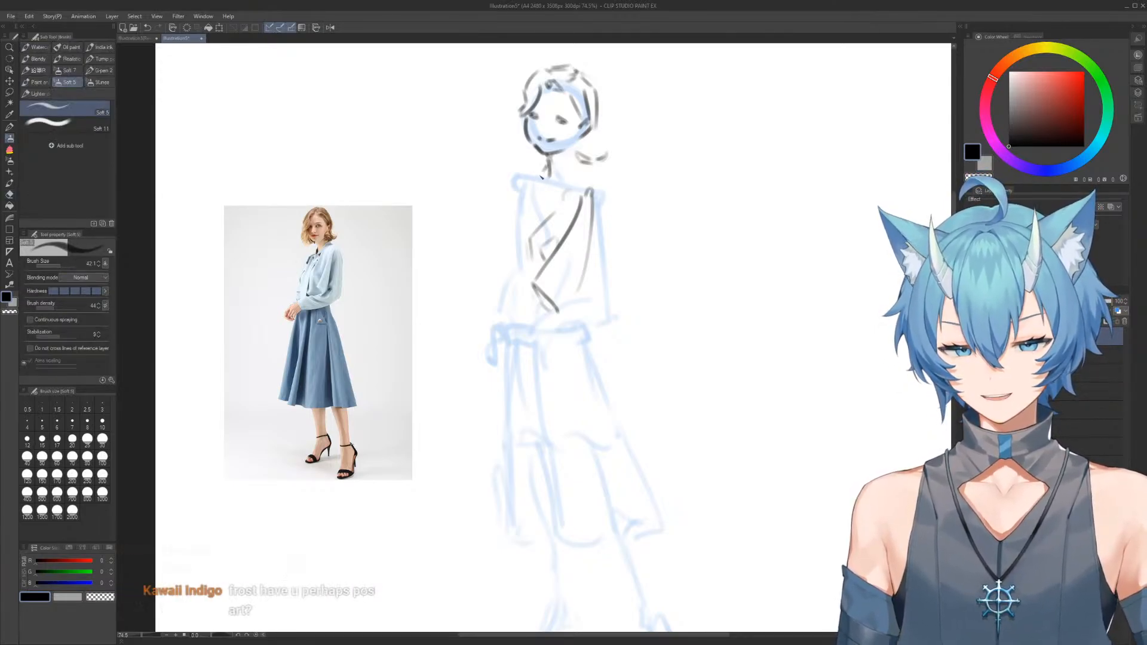
pyautogui.press('e')
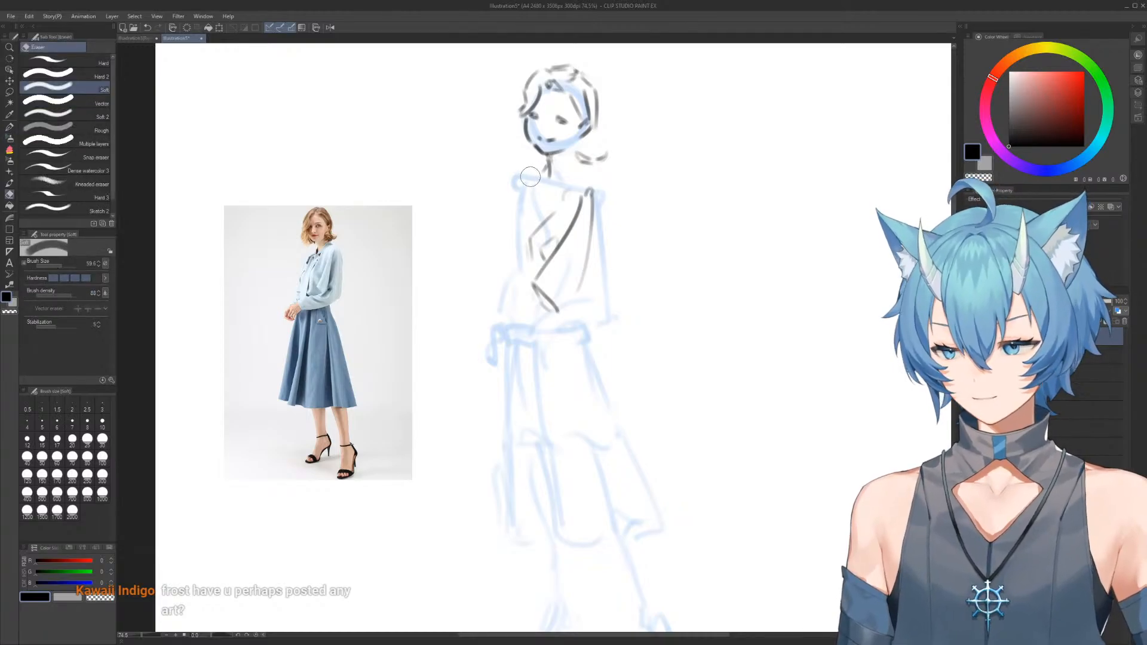
pyautogui.press('b')
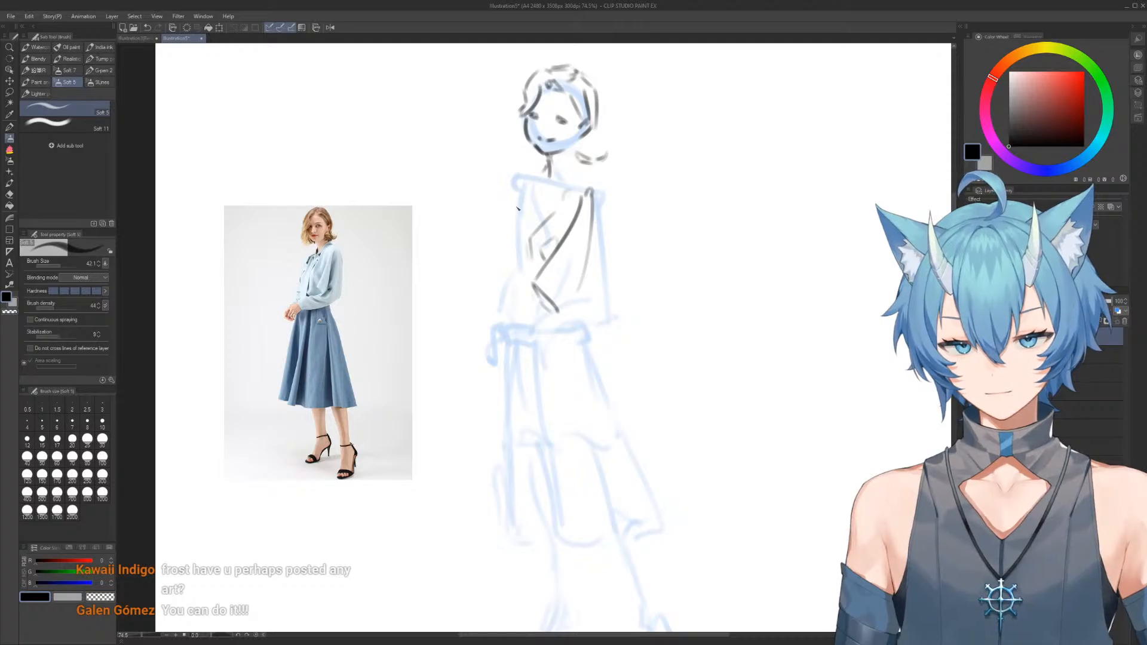
# Draw the left shoulder sloping down from the neck and touch up the jaw's right edge
pyautogui.moveTo(518, 206); pyautogui.dragTo(537, 170)
pyautogui.press('e')
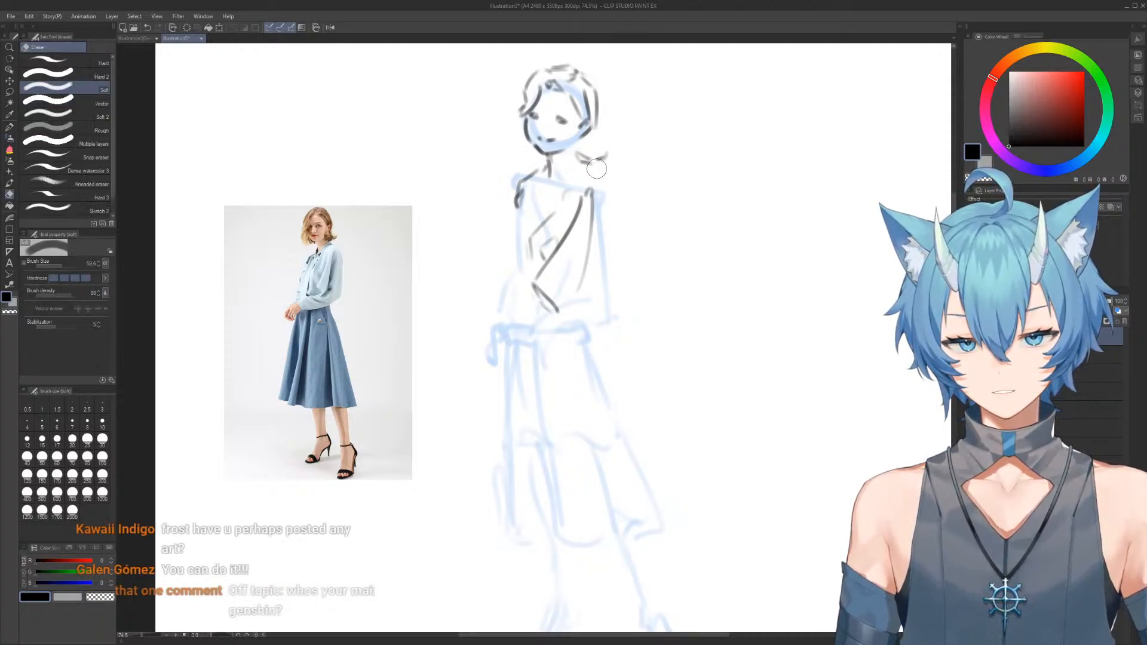
pyautogui.press('b')
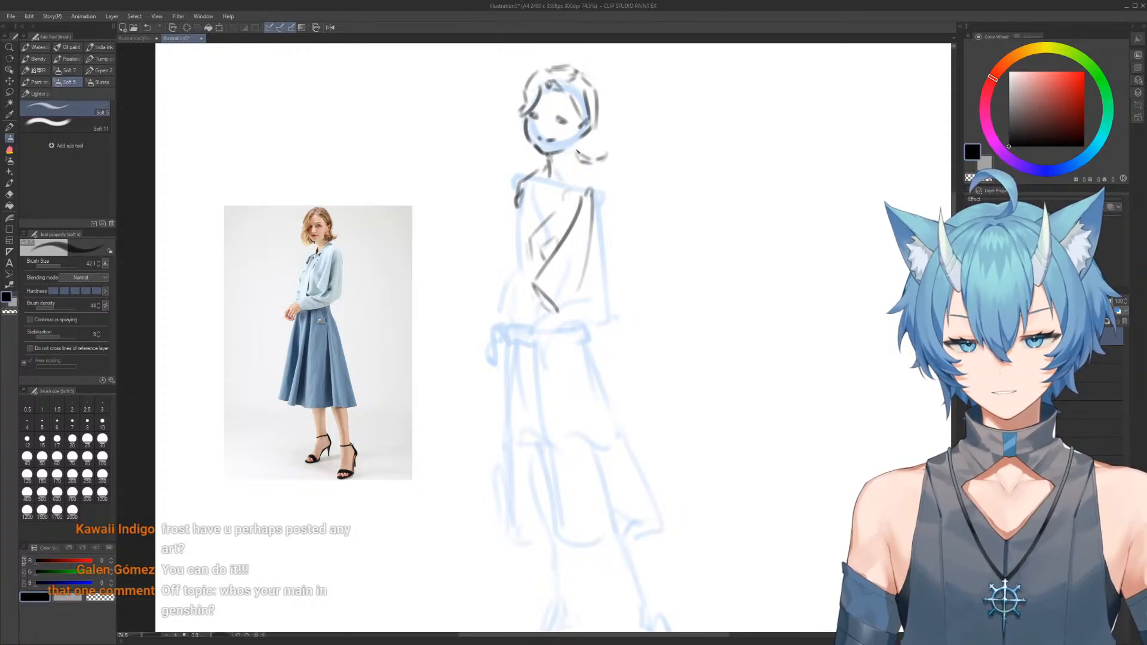
pyautogui.press('e')
pyautogui.moveTo(585, 131); pyautogui.dragTo(583, 134)
pyautogui.press('b')
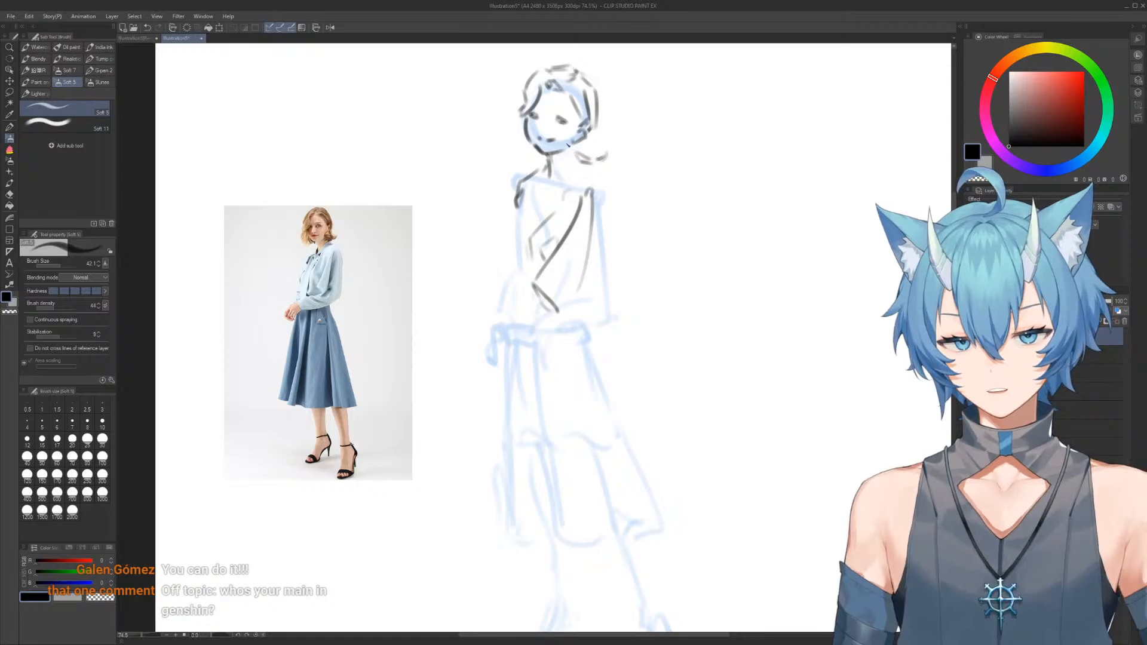
# Draw the outward-flipping hair strands left of the face and short strokes from the neck to the right shoulder
pyautogui.moveTo(518, 127)
pyautogui.mouseDown()
pyautogui.moveTo(515, 145)
pyautogui.moveTo(516, 122)
pyautogui.moveTo(498, 139)
pyautogui.mouseUp()
pyautogui.moveTo(513, 118)
pyautogui.mouseDown()
pyautogui.moveTo(539, 67)
pyautogui.moveTo(558, 72)
pyautogui.mouseUp()
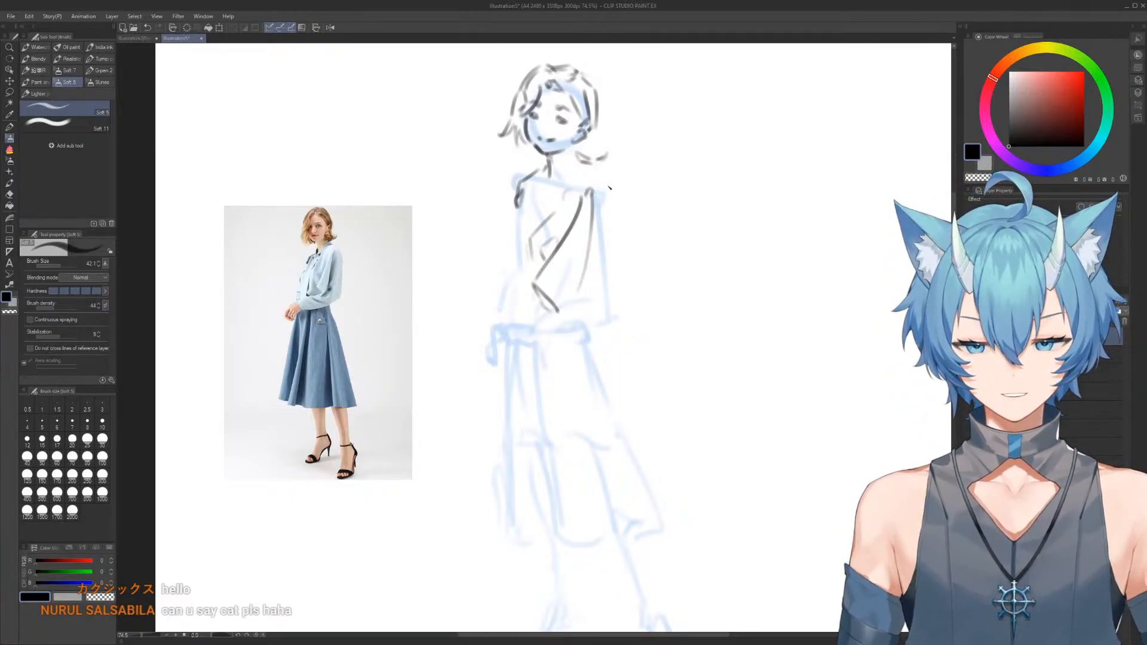
pyautogui.moveTo(590, 191)
pyautogui.mouseDown()
pyautogui.moveTo(605, 188)
pyautogui.moveTo(549, 171)
pyautogui.moveTo(600, 174)
pyautogui.mouseUp()
pyautogui.press('e')
pyautogui.press('b')
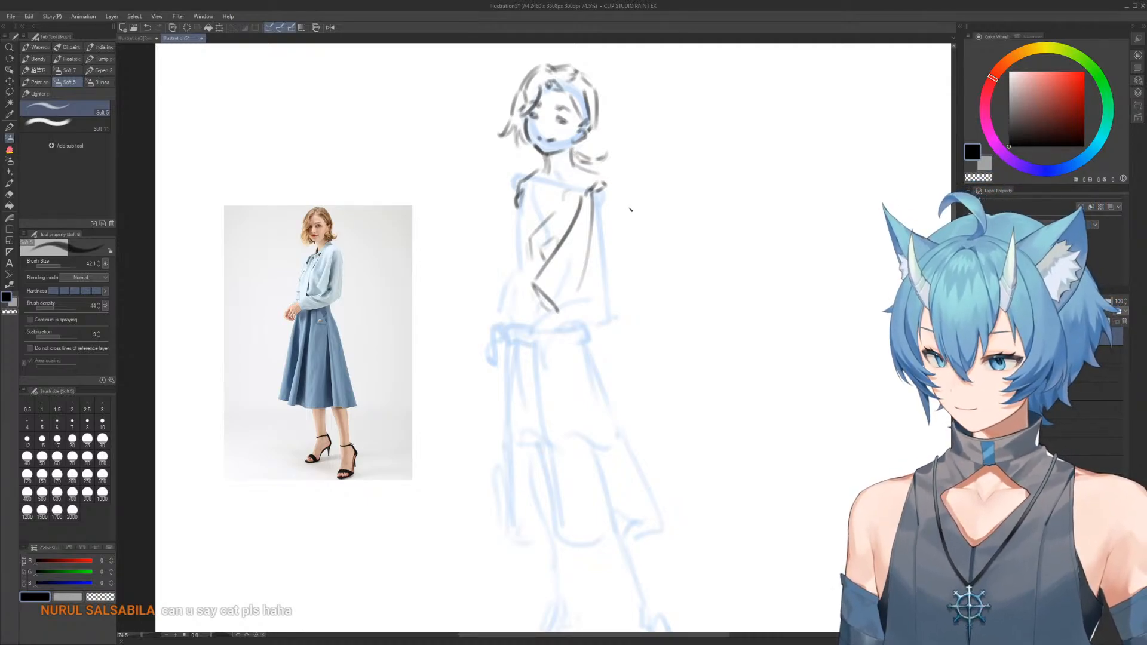
# Trim the loose curl beside the neck and redraw the right-side hair as one strand ending in an outward flip
pyautogui.press('e')
pyautogui.moveTo(610, 154)
pyautogui.mouseDown()
pyautogui.moveTo(571, 161)
pyautogui.moveTo(593, 161)
pyautogui.mouseUp()
pyautogui.press('b')
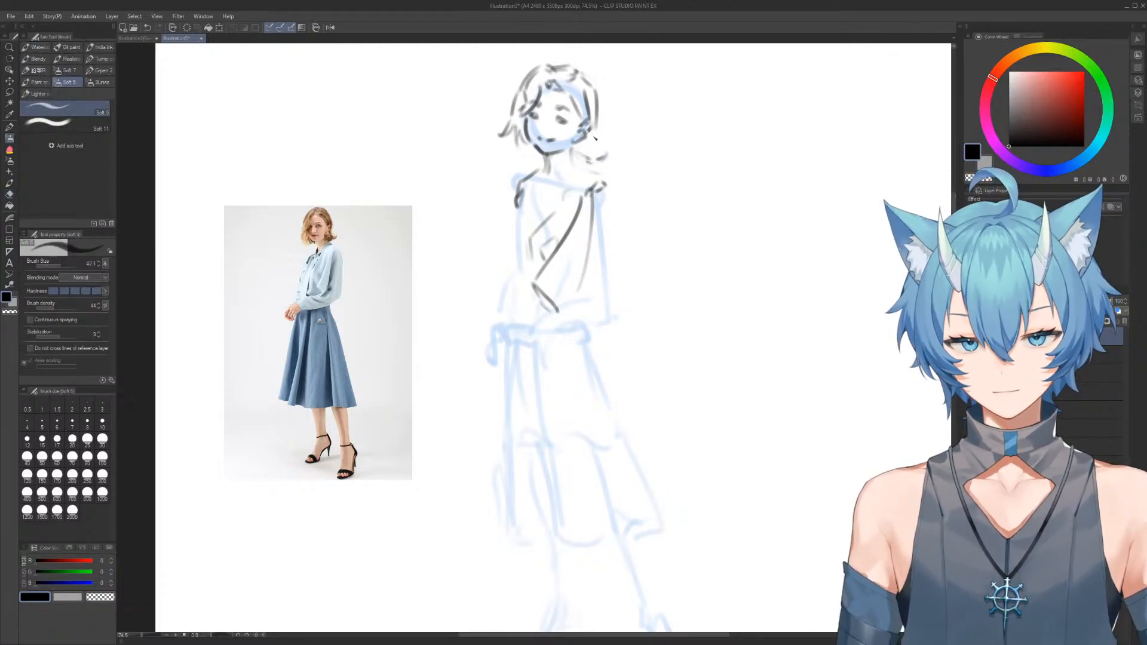
pyautogui.moveTo(592, 125)
pyautogui.mouseDown()
pyautogui.moveTo(599, 150)
pyautogui.moveTo(611, 146)
pyautogui.moveTo(605, 158)
pyautogui.mouseUp()
pyautogui.press('e')
pyautogui.press('b')
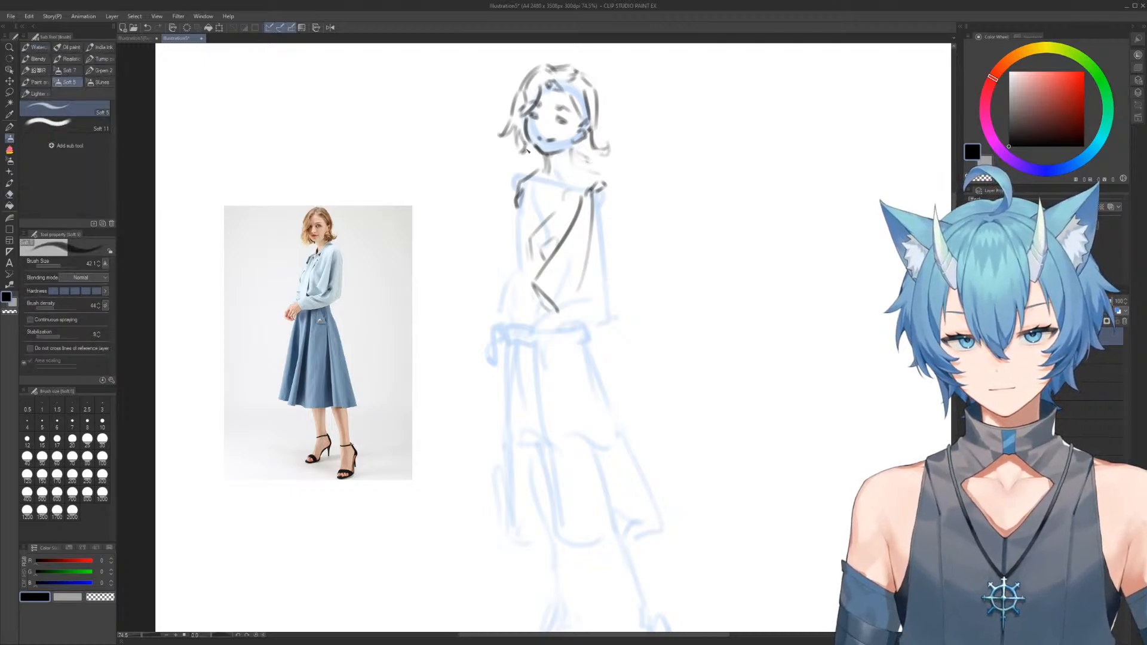
# Add curved hair tufts below the jaw on both sides of the neck
pyautogui.press('e')
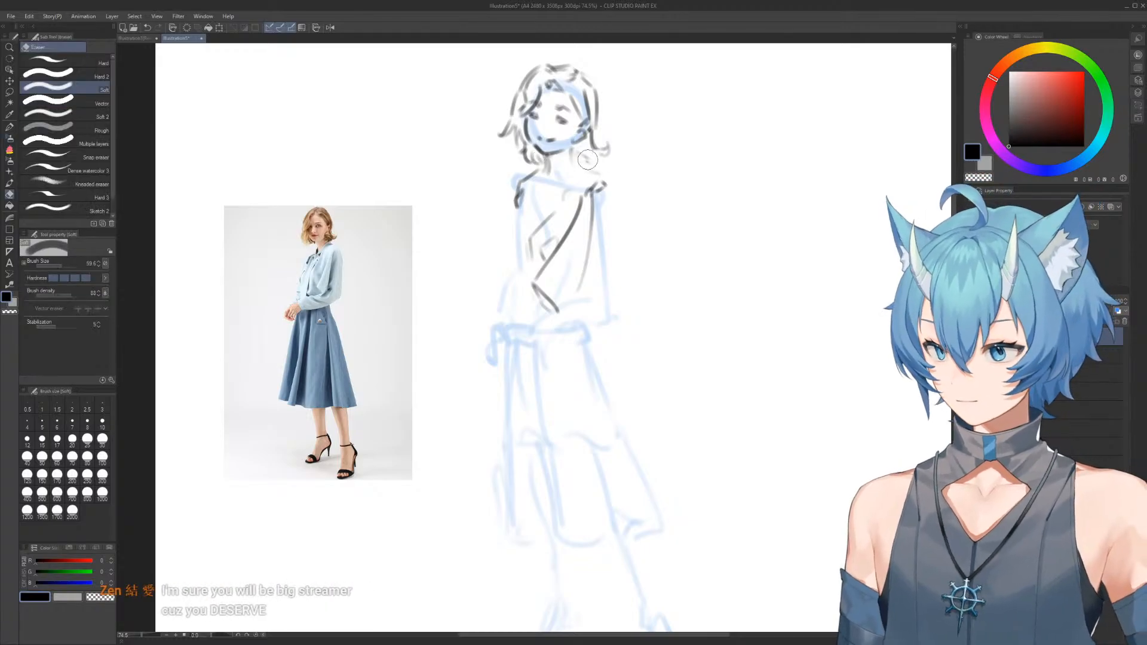
pyautogui.press('b')
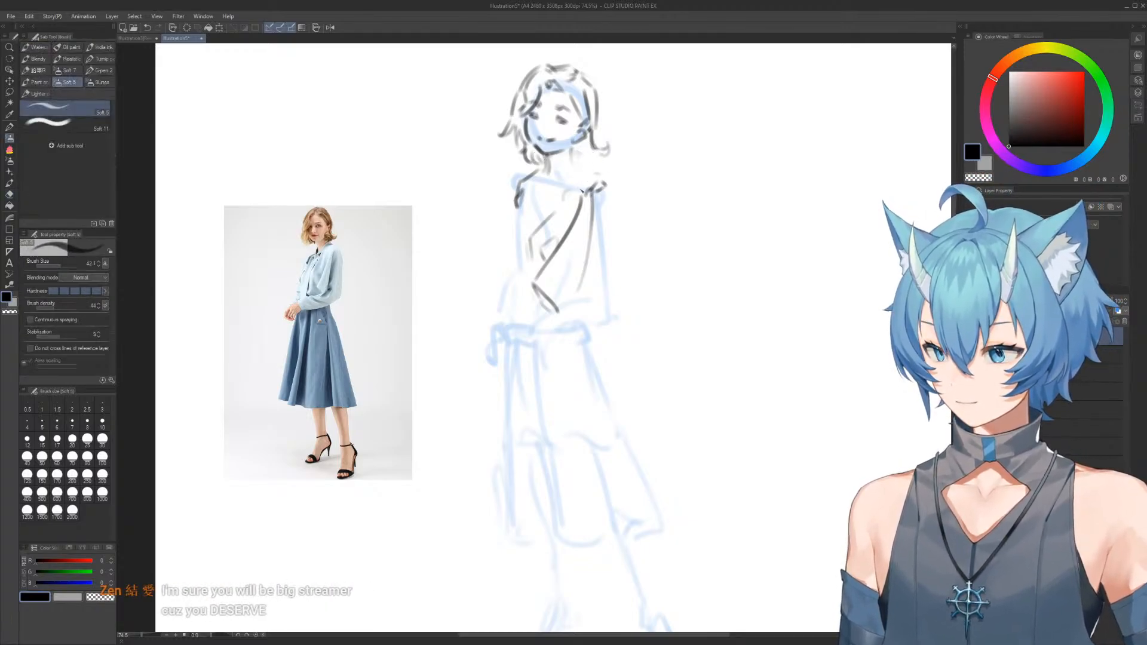
pyautogui.moveTo(583, 143); pyautogui.dragTo(574, 160)
# Erase the old right shoulder strokes and redraw the neck, shoulder and outer sleeve contour down to the waist
pyautogui.press('e')
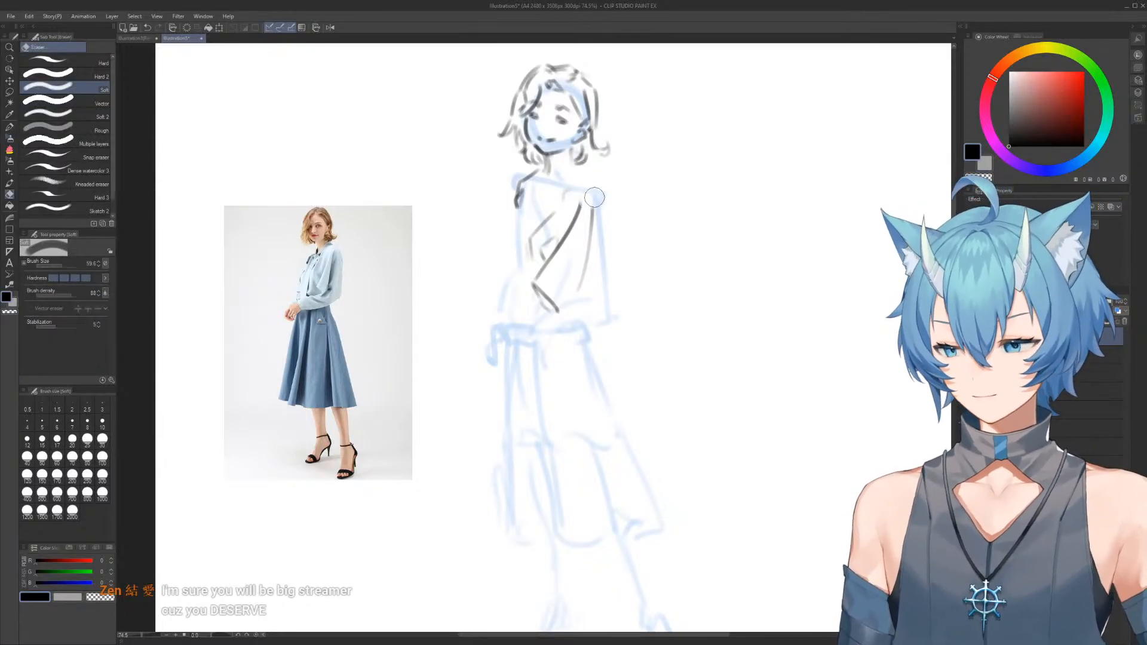
pyautogui.press('b')
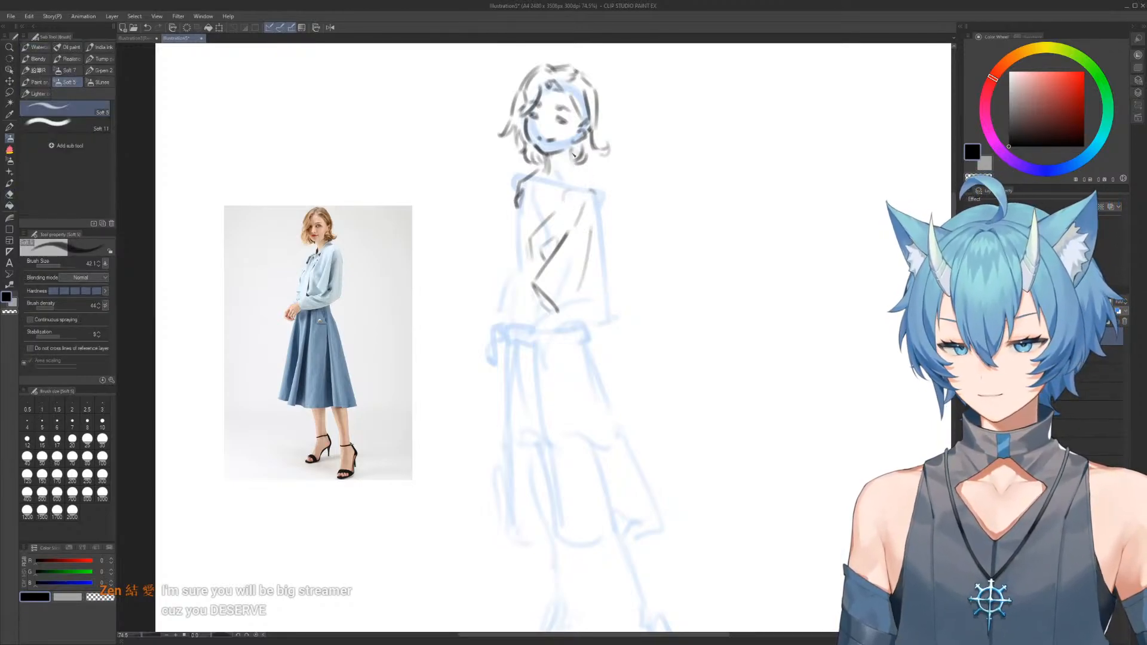
pyautogui.moveTo(572, 150)
pyautogui.mouseDown()
pyautogui.moveTo(573, 168)
pyautogui.moveTo(602, 186)
pyautogui.moveTo(596, 286)
pyautogui.mouseUp()
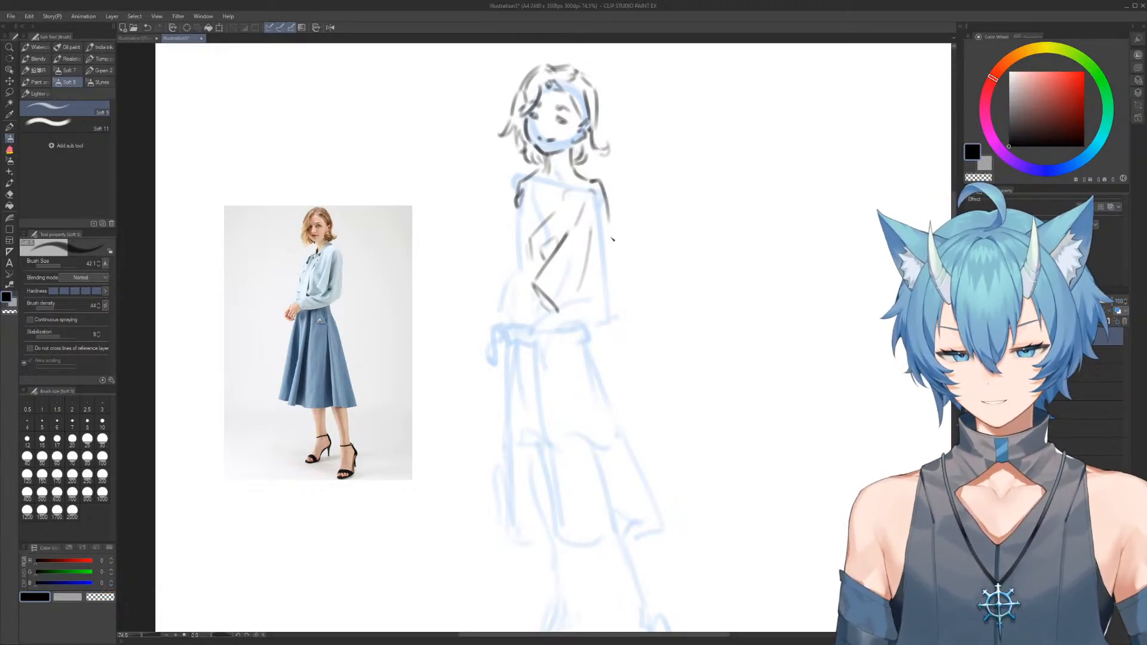
pyautogui.moveTo(610, 225); pyautogui.dragTo(610, 326)
pyautogui.press('e')
pyautogui.press('b')
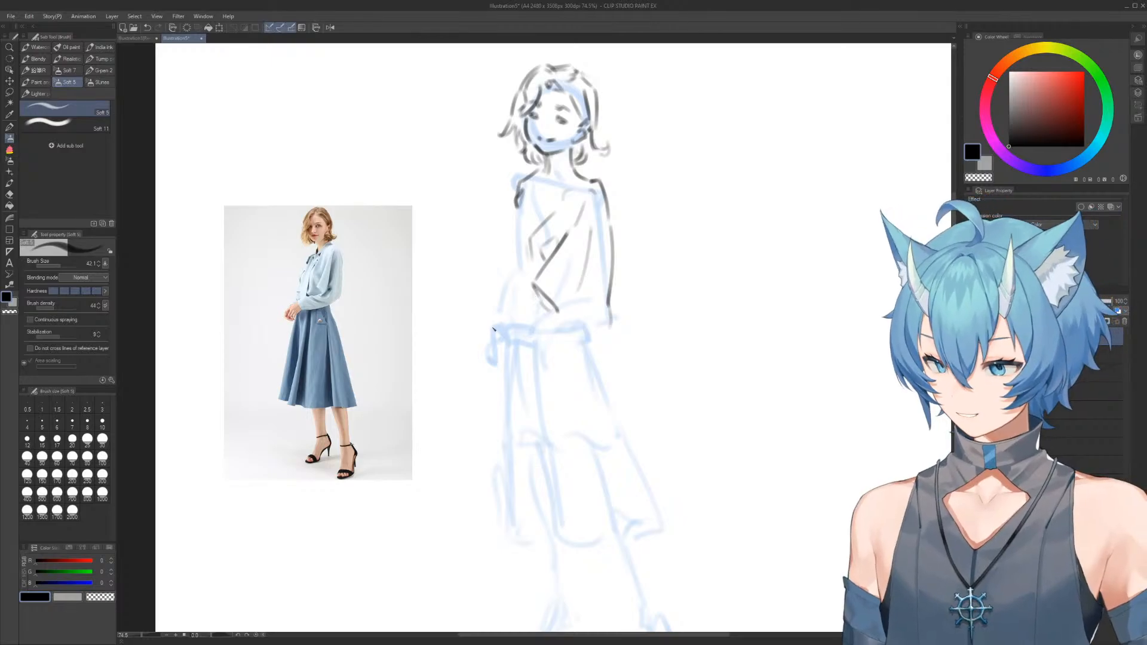
# Sketch a small hand at the waist and a forearm with a hand reaching left along the waistband
pyautogui.moveTo(537, 324)
pyautogui.mouseDown()
pyautogui.moveTo(529, 335)
pyautogui.moveTo(557, 345)
pyautogui.moveTo(557, 313)
pyautogui.mouseUp()
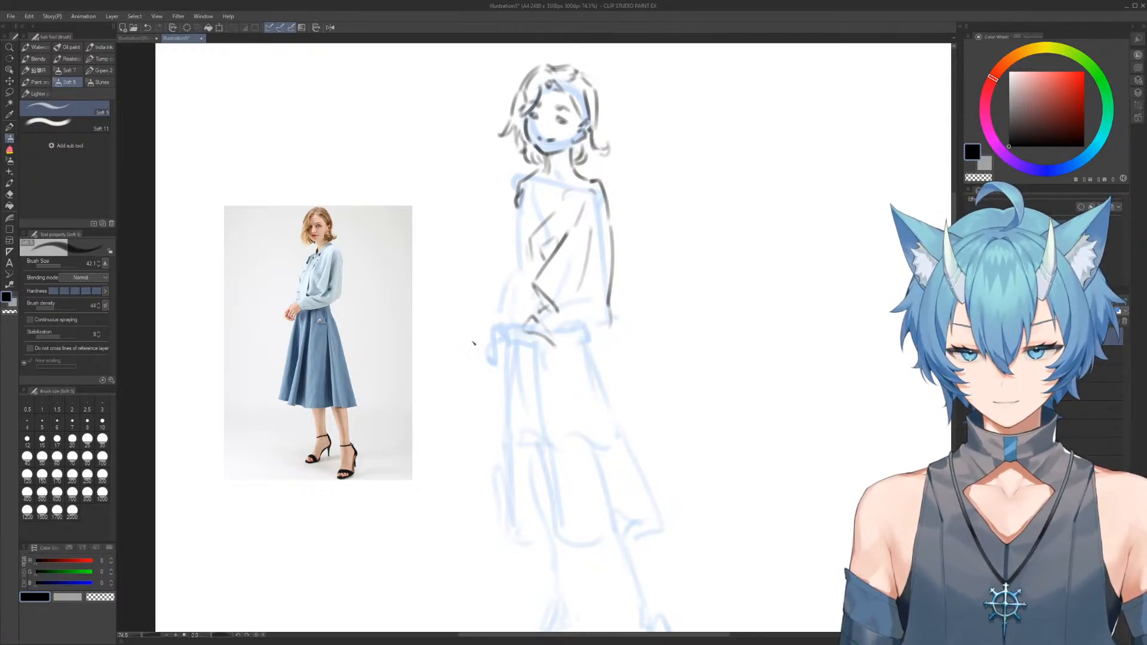
pyautogui.moveTo(482, 344)
pyautogui.mouseDown()
pyautogui.moveTo(495, 358)
pyautogui.moveTo(481, 344)
pyautogui.moveTo(521, 325)
pyautogui.moveTo(471, 365)
pyautogui.moveTo(506, 365)
pyautogui.moveTo(543, 339)
pyautogui.mouseUp()
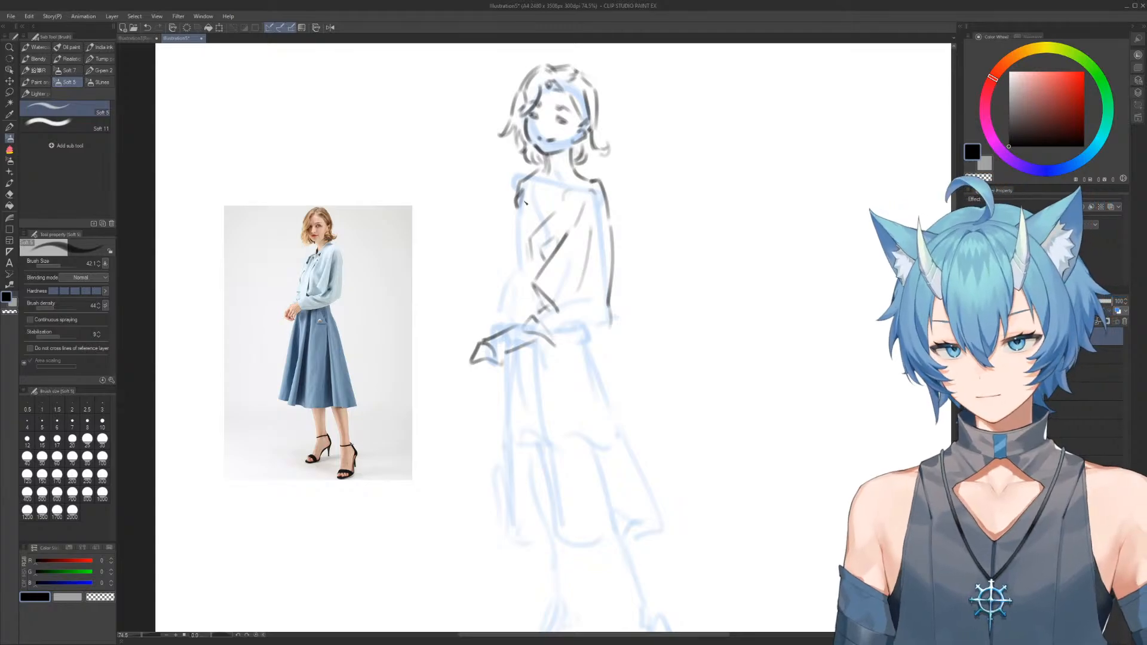
# Try a long sleeve line down from the left shoulder, then erase it along with the old left shoulder stroke
pyautogui.moveTo(512, 233)
pyautogui.mouseDown()
pyautogui.moveTo(505, 261)
pyautogui.moveTo(521, 186)
pyautogui.moveTo(509, 255)
pyautogui.mouseUp()
pyautogui.press('e')
pyautogui.press('b')
pyautogui.press('e')
pyautogui.press('b')
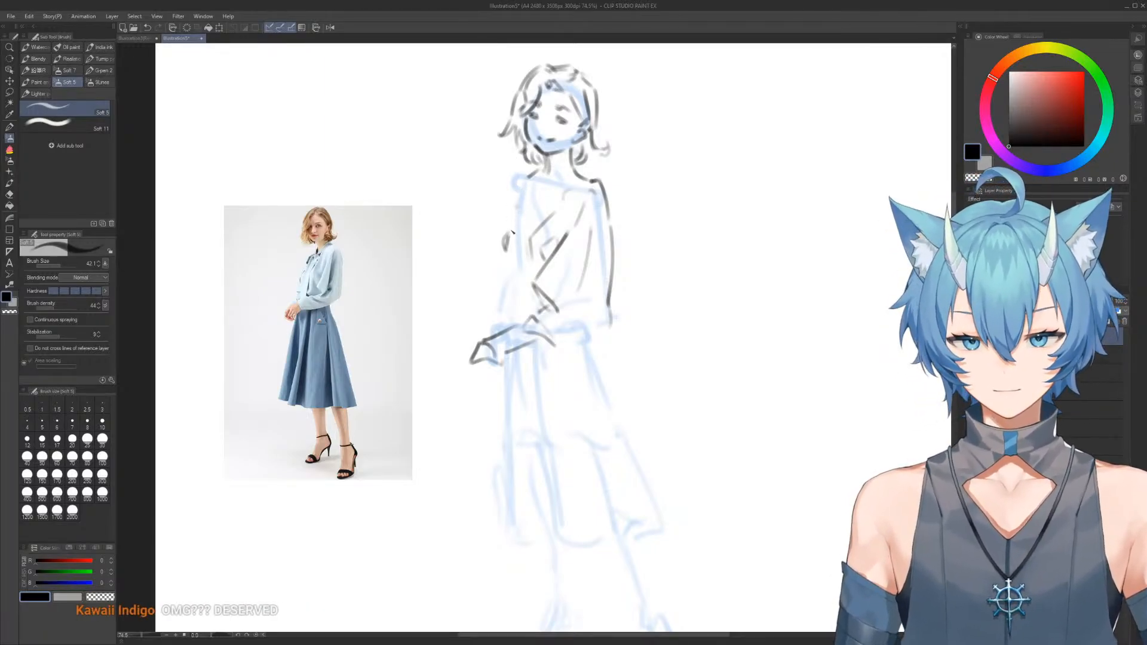
pyautogui.moveTo(508, 237); pyautogui.dragTo(519, 205)
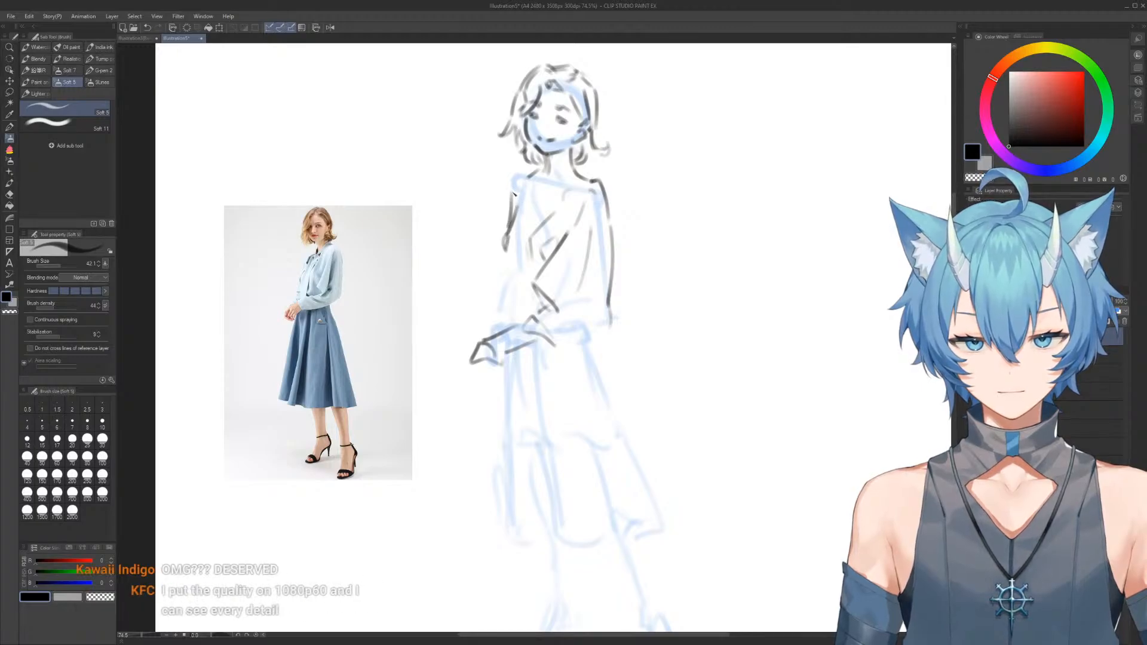
pyautogui.press('e')
pyautogui.moveTo(520, 181); pyautogui.dragTo(504, 249)
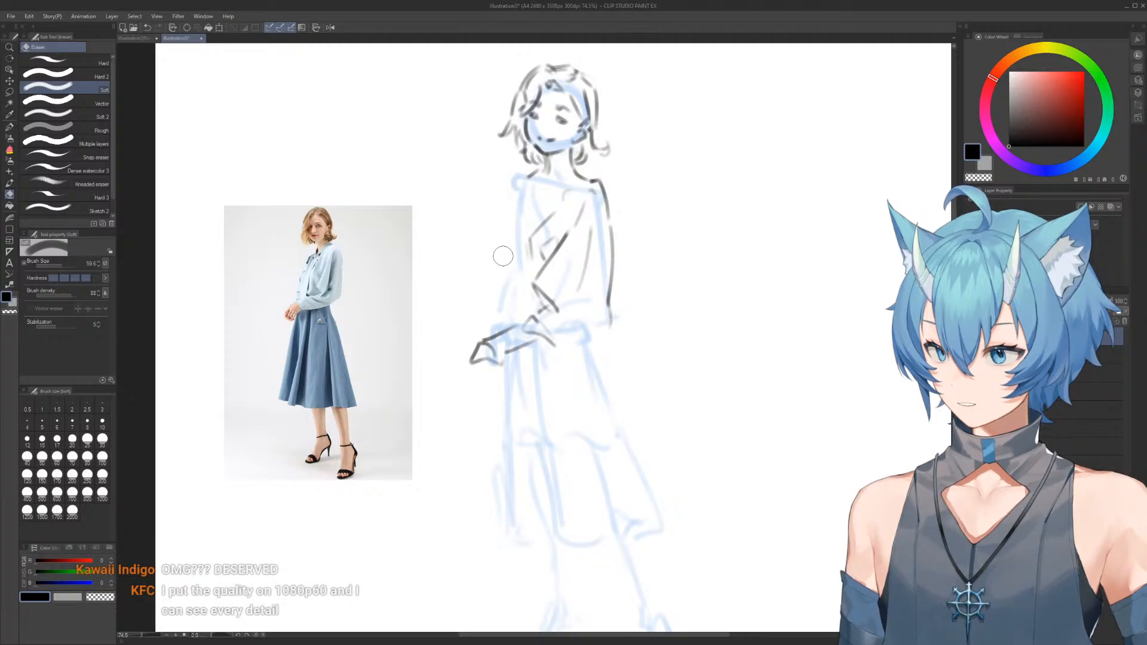
pyautogui.press('b')
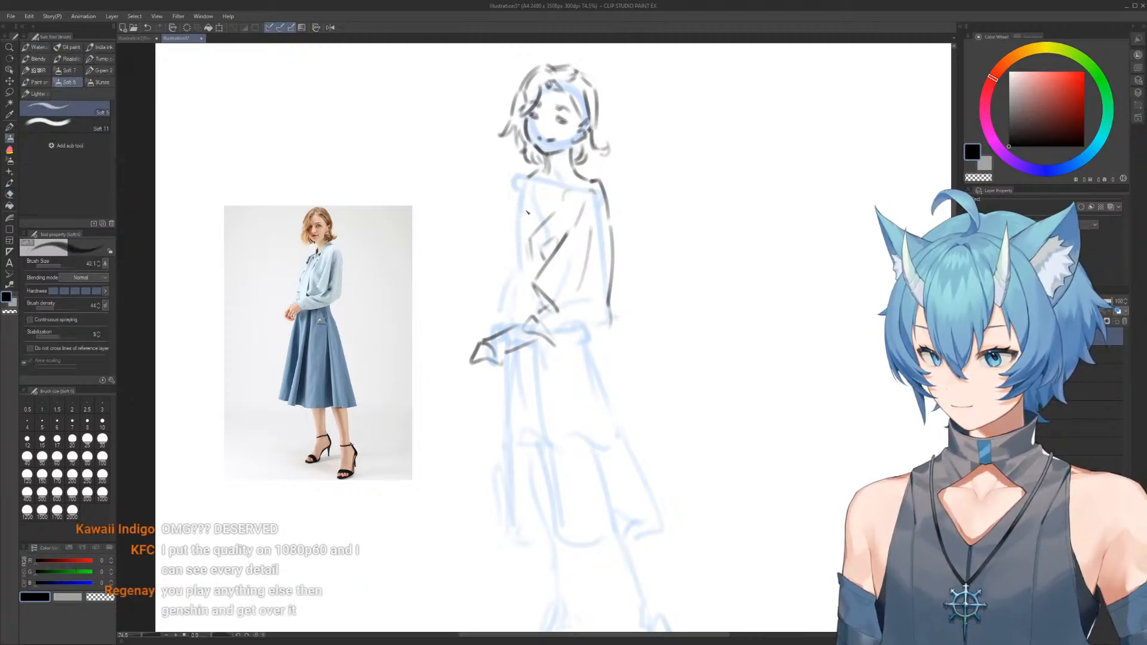
# Redraw the left shoulder as a short curve over the blue guide
pyautogui.moveTo(526, 185)
pyautogui.mouseDown()
pyautogui.moveTo(511, 208)
pyautogui.moveTo(517, 182)
pyautogui.mouseUp()
pyautogui.press('e')
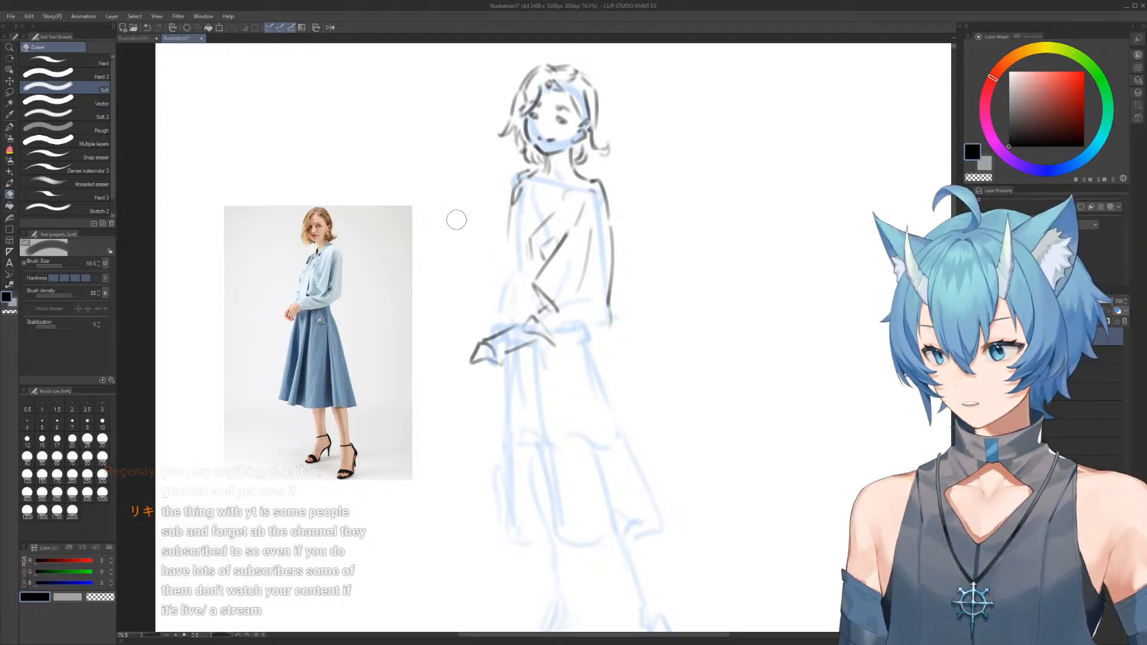
pyautogui.press('b')
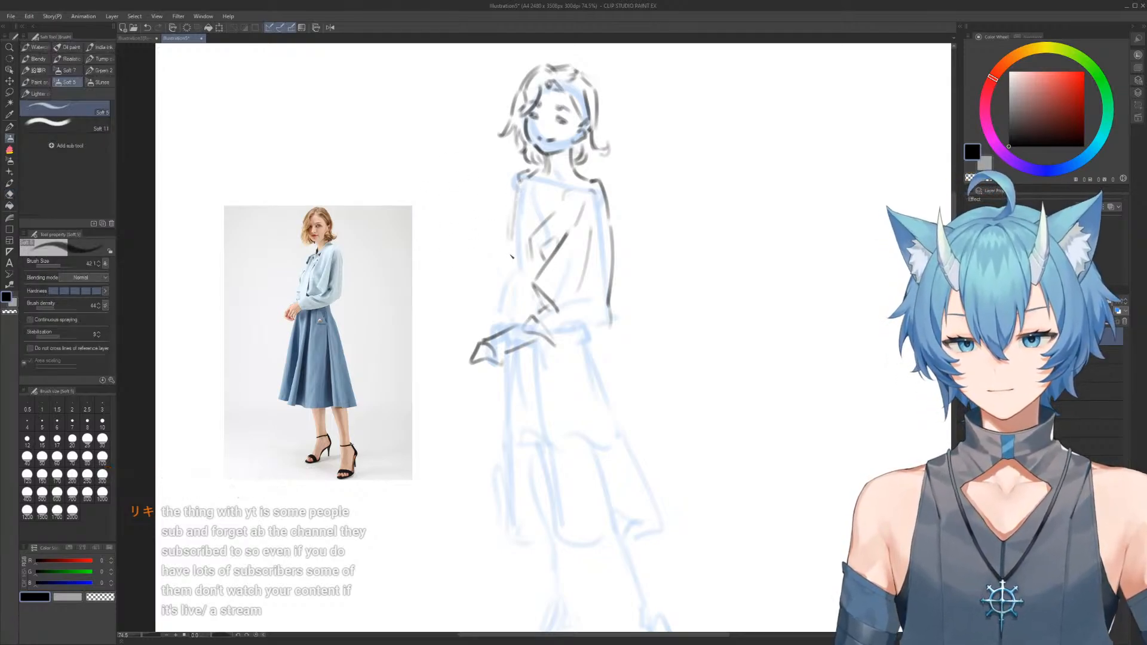
# Draw the left sleeve's outer contour down to elbow height and clean up the join between shoulder and neck
pyautogui.moveTo(516, 195); pyautogui.dragTo(504, 259)
pyautogui.press('e')
pyautogui.hotkey('ctrl', 'z')
pyautogui.press('b')
pyautogui.moveTo(515, 206)
pyautogui.mouseDown()
pyautogui.moveTo(509, 256)
pyautogui.moveTo(512, 240)
pyautogui.moveTo(517, 265)
pyautogui.moveTo(511, 236)
pyautogui.moveTo(526, 268)
pyautogui.moveTo(509, 231)
pyautogui.moveTo(518, 271)
pyautogui.mouseUp()
pyautogui.press('e')
pyautogui.press('b')
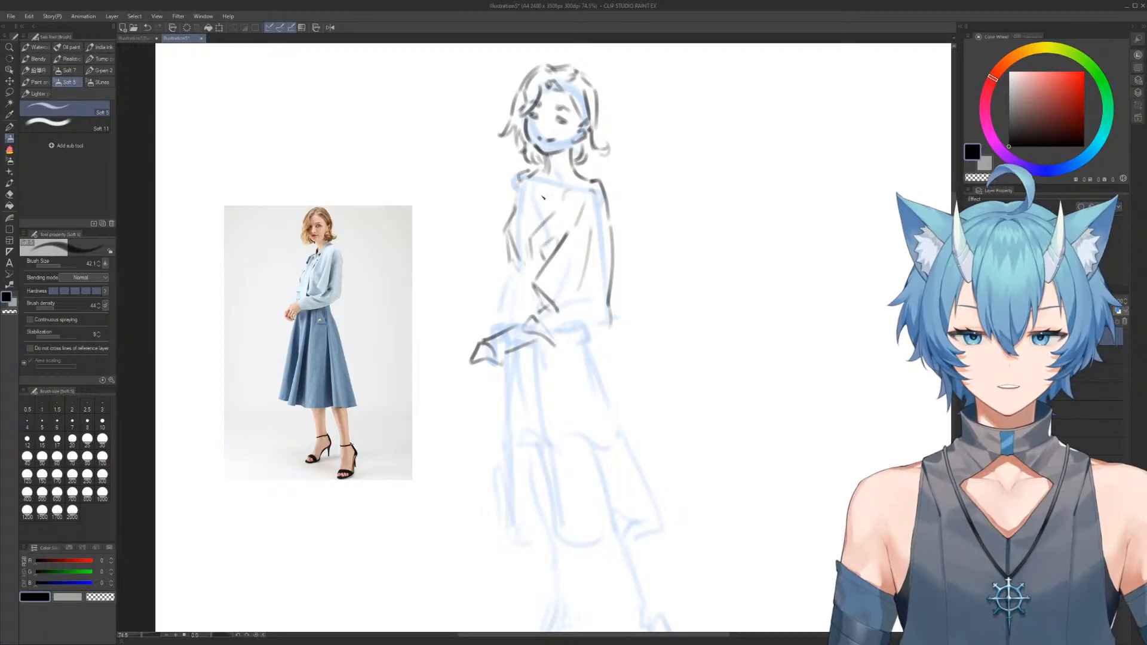
pyautogui.press('e')
pyautogui.moveTo(528, 172)
pyautogui.mouseDown()
pyautogui.moveTo(515, 205)
pyautogui.moveTo(532, 174)
pyautogui.mouseUp()
pyautogui.press('b')
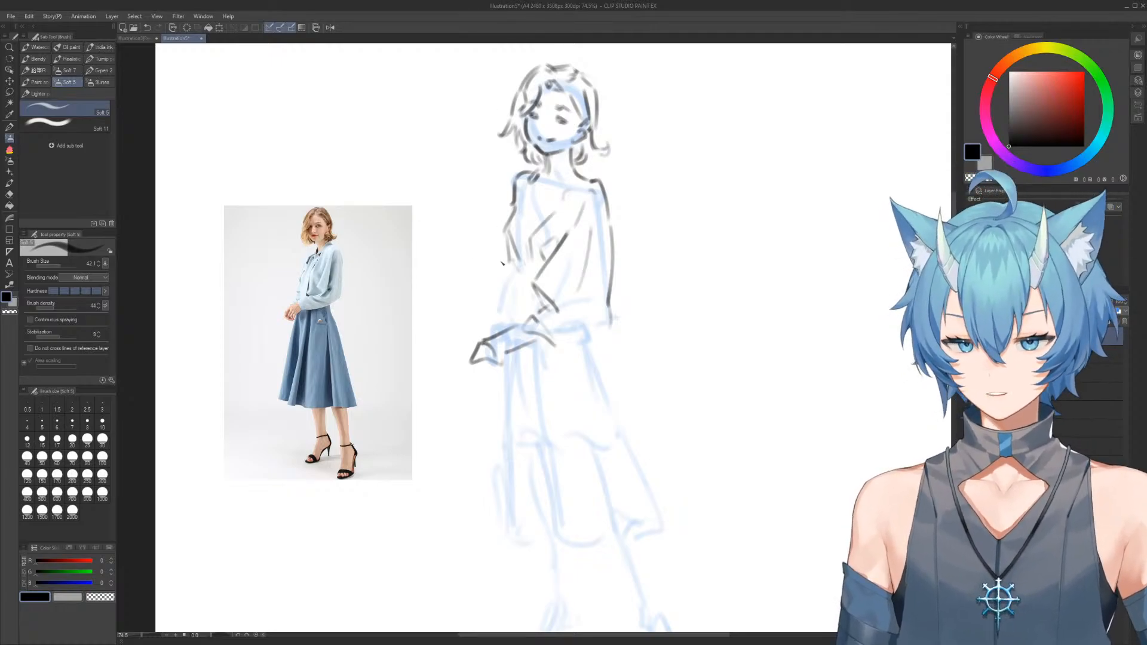
# Erase the overlapping strokes between the left sleeve and the blouse front down to the waist
pyautogui.press('e')
pyautogui.moveTo(527, 253)
pyautogui.mouseDown()
pyautogui.moveTo(523, 272)
pyautogui.moveTo(531, 239)
pyautogui.moveTo(534, 285)
pyautogui.moveTo(513, 316)
pyautogui.moveTo(524, 320)
pyautogui.moveTo(523, 235)
pyautogui.moveTo(514, 314)
pyautogui.mouseUp()
pyautogui.press('b')
pyautogui.press('e')
pyautogui.press('b')
pyautogui.press('e')
pyautogui.moveTo(534, 234); pyautogui.dragTo(520, 308)
pyautogui.press('b')
pyautogui.press('e')
pyautogui.moveTo(523, 255)
pyautogui.mouseDown()
pyautogui.moveTo(526, 242)
pyautogui.moveTo(519, 298)
pyautogui.mouseUp()
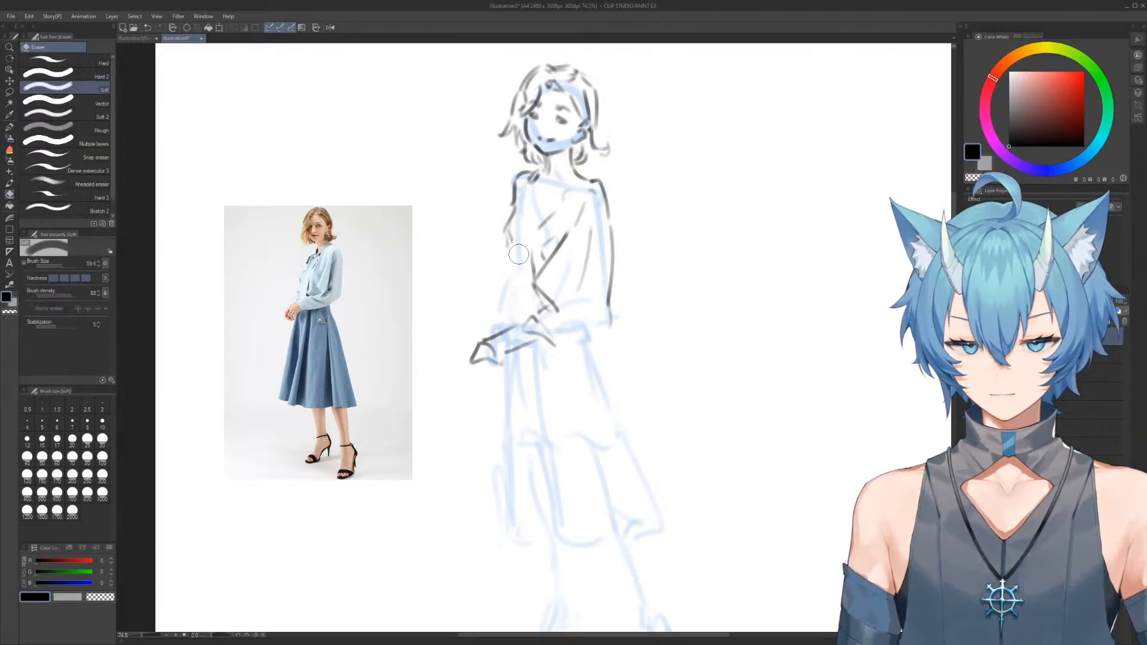
# Draw the lower left sleeve with its outer contour and an inner line running down to the waist
pyautogui.press('b')
pyautogui.moveTo(513, 250); pyautogui.dragTo(518, 323)
pyautogui.moveTo(516, 281); pyautogui.dragTo(528, 328)
pyautogui.moveTo(510, 247); pyautogui.dragTo(502, 306)
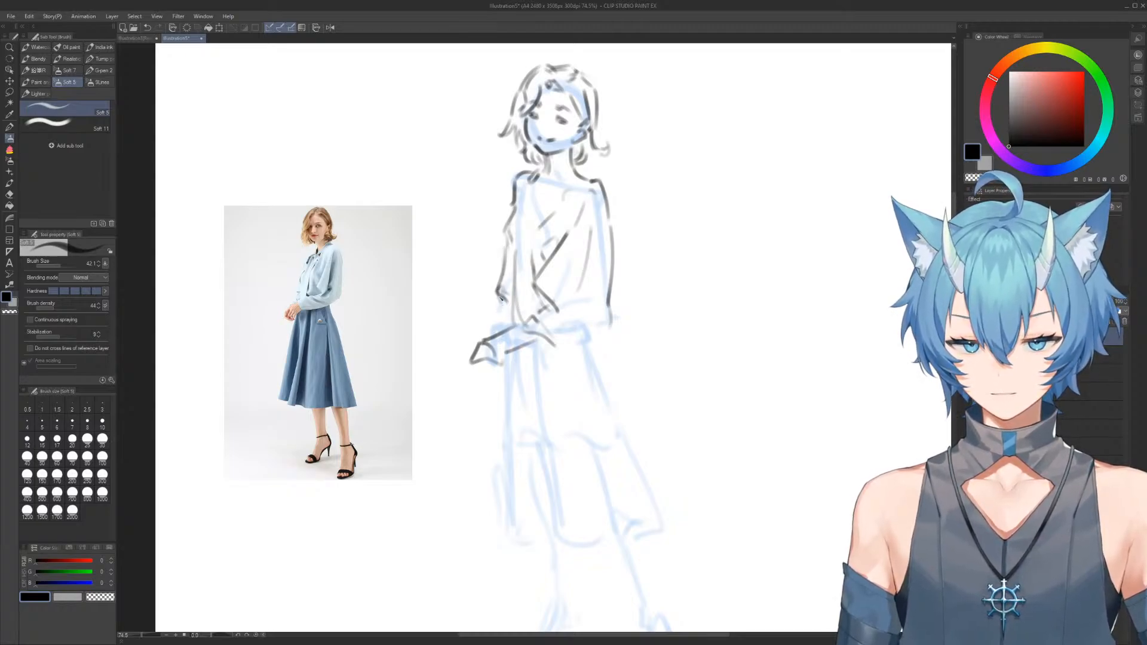
# Erase the forearm and hand that reach left along the waistband
pyautogui.press('e')
pyautogui.moveTo(475, 350)
pyautogui.mouseDown()
pyautogui.moveTo(493, 361)
pyautogui.moveTo(525, 341)
pyautogui.moveTo(540, 351)
pyautogui.mouseUp()
pyautogui.press('b')
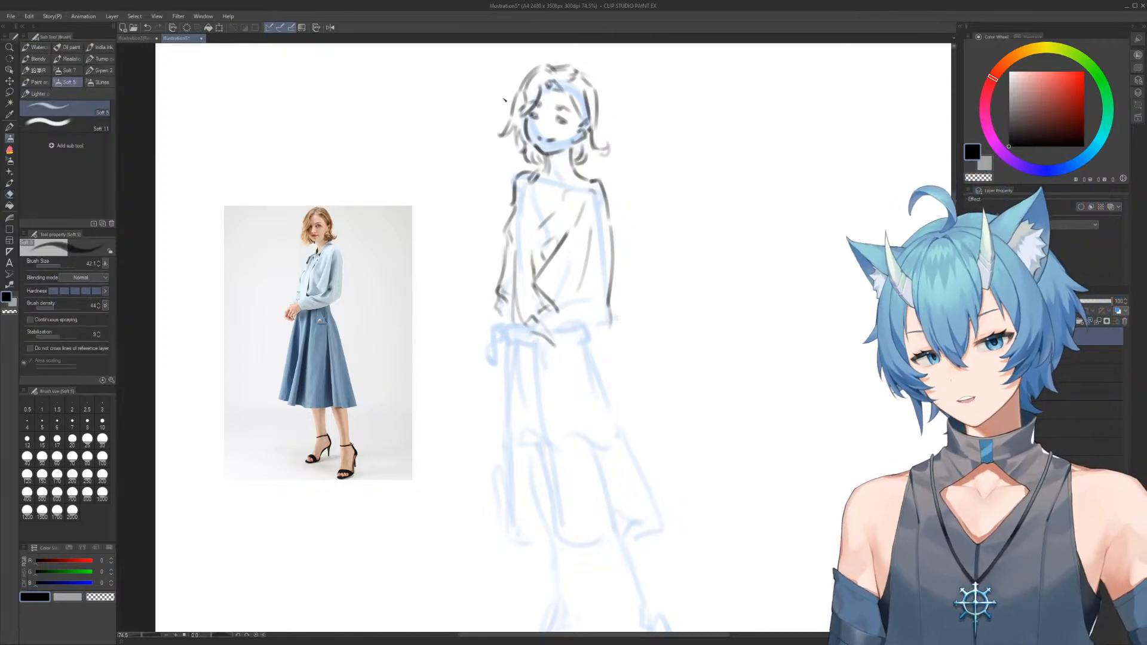
# Define both eyes with a smaller brush, drawing dark upper lash lines and filling the black irises
pyautogui.scroll(8, 555, 101)
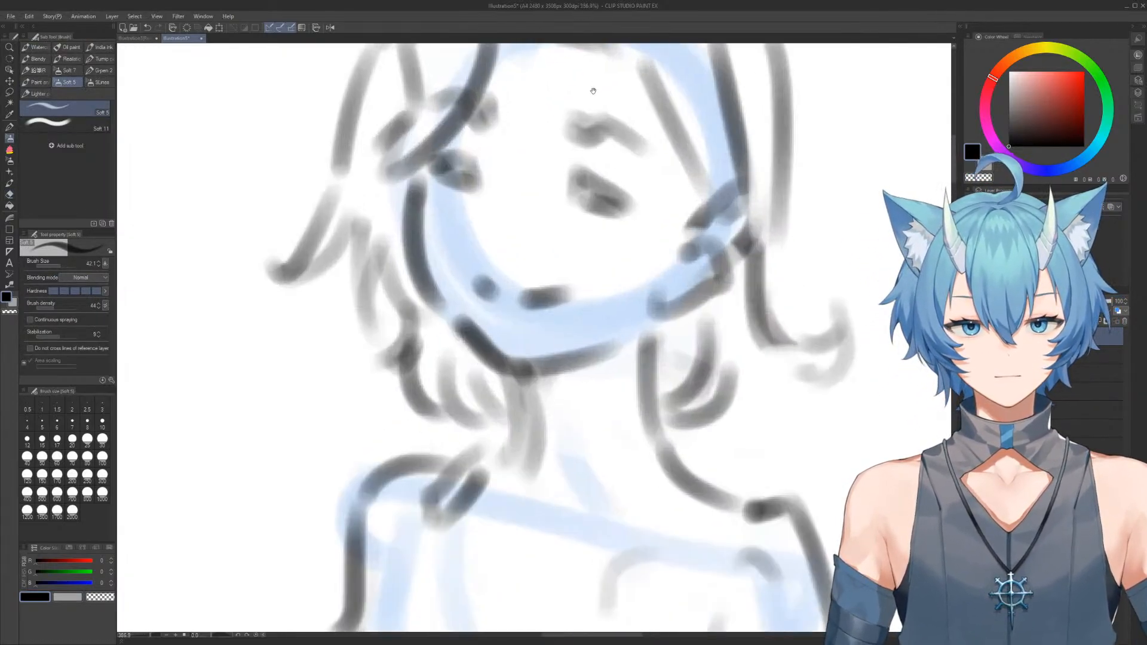
pyautogui.moveTo(570, 174); pyautogui.dragTo(572, 161)
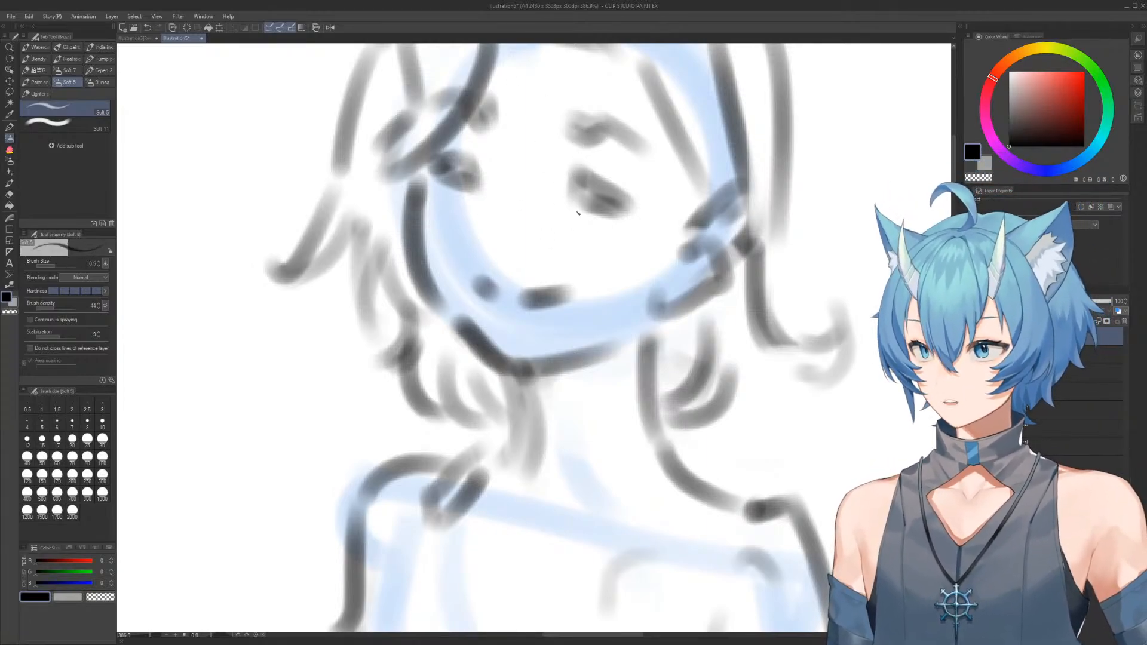
pyautogui.moveTo(573, 177)
pyautogui.mouseDown()
pyautogui.moveTo(574, 198)
pyautogui.moveTo(585, 172)
pyautogui.moveTo(628, 197)
pyautogui.moveTo(619, 209)
pyautogui.mouseUp()
pyautogui.moveTo(428, 157)
pyautogui.mouseDown()
pyautogui.moveTo(469, 158)
pyautogui.moveTo(480, 170)
pyautogui.moveTo(461, 163)
pyautogui.moveTo(481, 184)
pyautogui.mouseUp()
pyautogui.moveTo(602, 191)
pyautogui.mouseDown()
pyautogui.moveTo(617, 205)
pyautogui.moveTo(606, 210)
pyautogui.mouseUp()
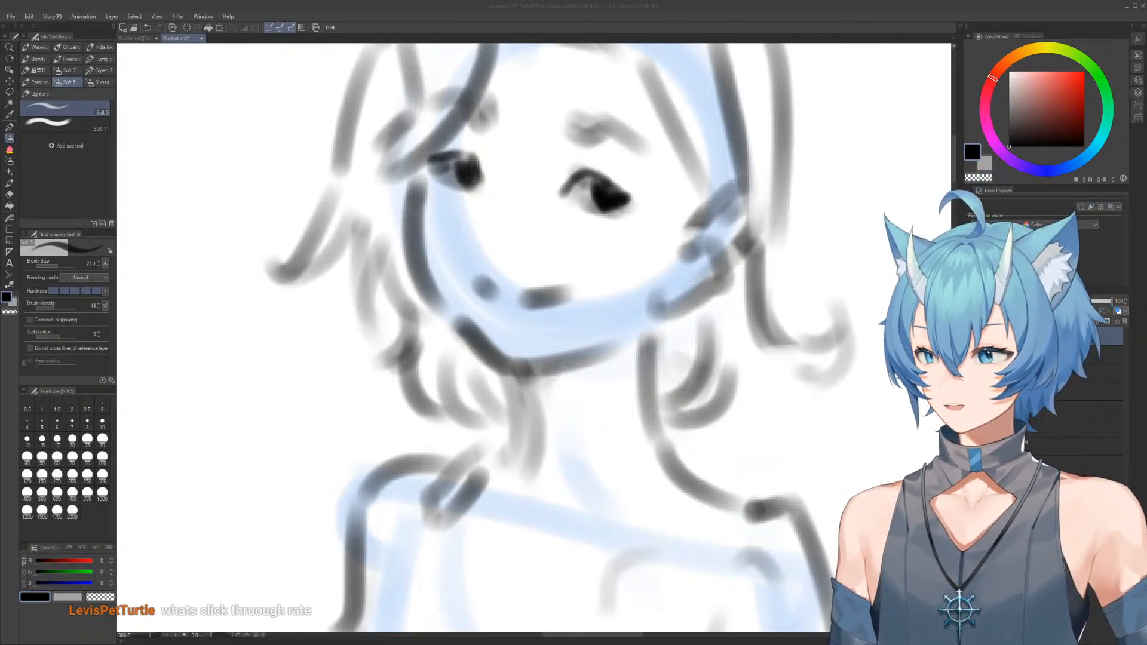
# Sharpen the inner corner of the right-hand eye and clean up its white along the lower lid
pyautogui.click(459, 264)
pyautogui.moveTo(458, 231); pyautogui.dragTo(481, 345)
pyautogui.scroll(-1, 478, 292)
pyautogui.scroll(1, 469, 287)
pyautogui.moveTo(631, 284)
pyautogui.mouseDown()
pyautogui.moveTo(621, 286)
pyautogui.moveTo(656, 325)
pyautogui.moveTo(608, 293)
pyautogui.mouseUp()
pyautogui.hotkey('ctrl', 'z')
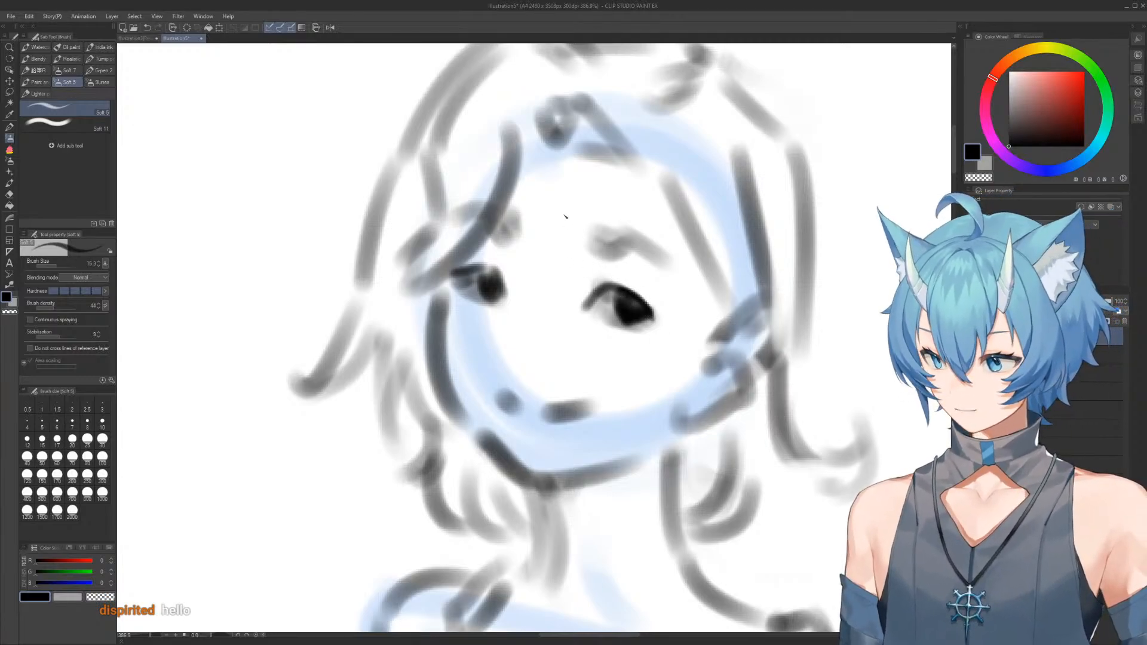
pyautogui.moveTo(589, 303)
pyautogui.mouseDown()
pyautogui.moveTo(580, 312)
pyautogui.moveTo(588, 317)
pyautogui.moveTo(585, 298)
pyautogui.moveTo(576, 314)
pyautogui.mouseUp()
pyautogui.press('c')
# Clean up the white of the left-hand eye and extend its upper lash line outward
pyautogui.press('c')
pyautogui.press('c')
pyautogui.moveTo(596, 312)
pyautogui.mouseDown()
pyautogui.moveTo(618, 287)
pyautogui.moveTo(599, 338)
pyautogui.moveTo(602, 288)
pyautogui.moveTo(649, 319)
pyautogui.moveTo(596, 321)
pyautogui.moveTo(646, 332)
pyautogui.moveTo(633, 334)
pyautogui.moveTo(650, 319)
pyautogui.moveTo(621, 321)
pyautogui.moveTo(631, 294)
pyautogui.moveTo(642, 310)
pyautogui.moveTo(627, 294)
pyautogui.moveTo(615, 327)
pyautogui.mouseUp()
pyautogui.press('alt')
pyautogui.press('c')
pyautogui.moveTo(479, 289)
pyautogui.mouseDown()
pyautogui.moveTo(494, 306)
pyautogui.moveTo(492, 269)
pyautogui.moveTo(453, 285)
pyautogui.moveTo(459, 293)
pyautogui.mouseUp()
pyautogui.scroll(-5, 648, 185)
pyautogui.moveTo(647, 192); pyautogui.dragTo(634, 168)
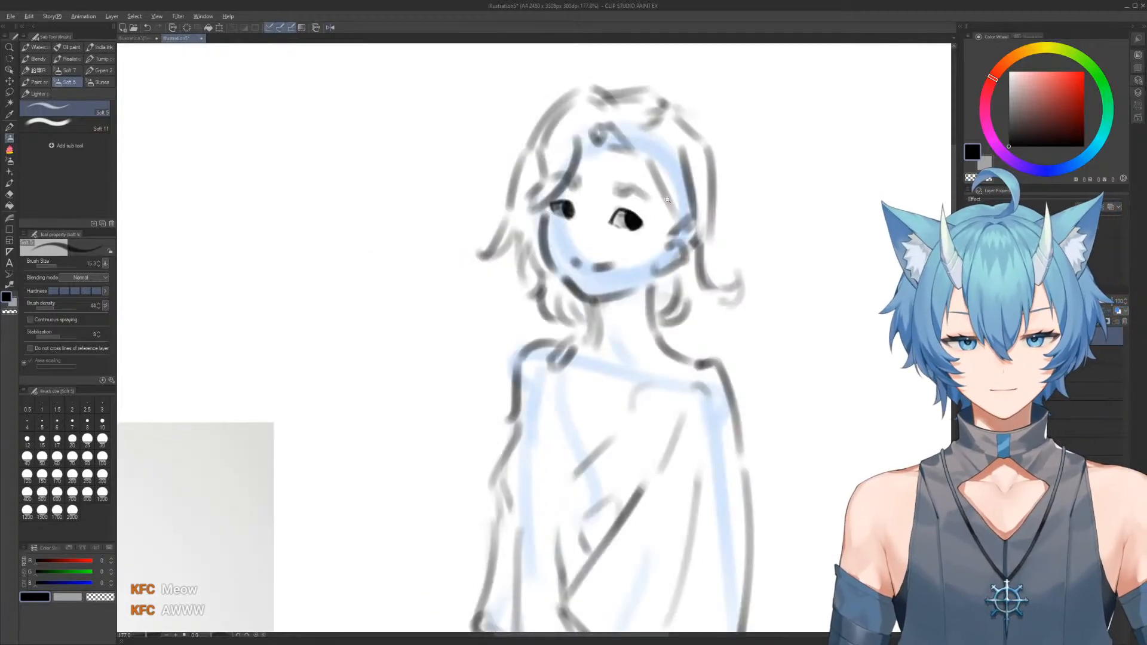
pyautogui.scroll(5, 679, 204)
pyautogui.moveTo(678, 204); pyautogui.dragTo(651, 210)
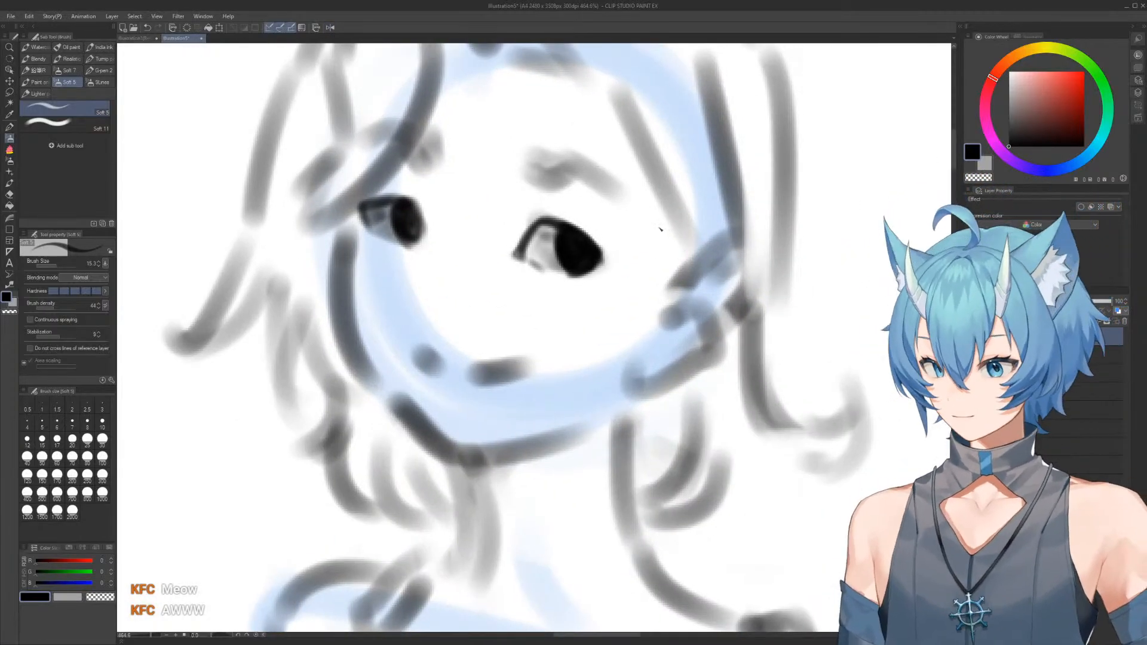
pyautogui.moveTo(403, 202)
pyautogui.mouseDown()
pyautogui.moveTo(425, 206)
pyautogui.moveTo(413, 198)
pyautogui.moveTo(424, 225)
pyautogui.moveTo(408, 249)
pyautogui.moveTo(413, 226)
pyautogui.moveTo(416, 242)
pyautogui.moveTo(402, 247)
pyautogui.moveTo(396, 226)
pyautogui.moveTo(417, 245)
pyautogui.moveTo(393, 239)
pyautogui.moveTo(410, 202)
pyautogui.moveTo(352, 204)
pyautogui.mouseUp()
pyautogui.press('c')
pyautogui.press('c')
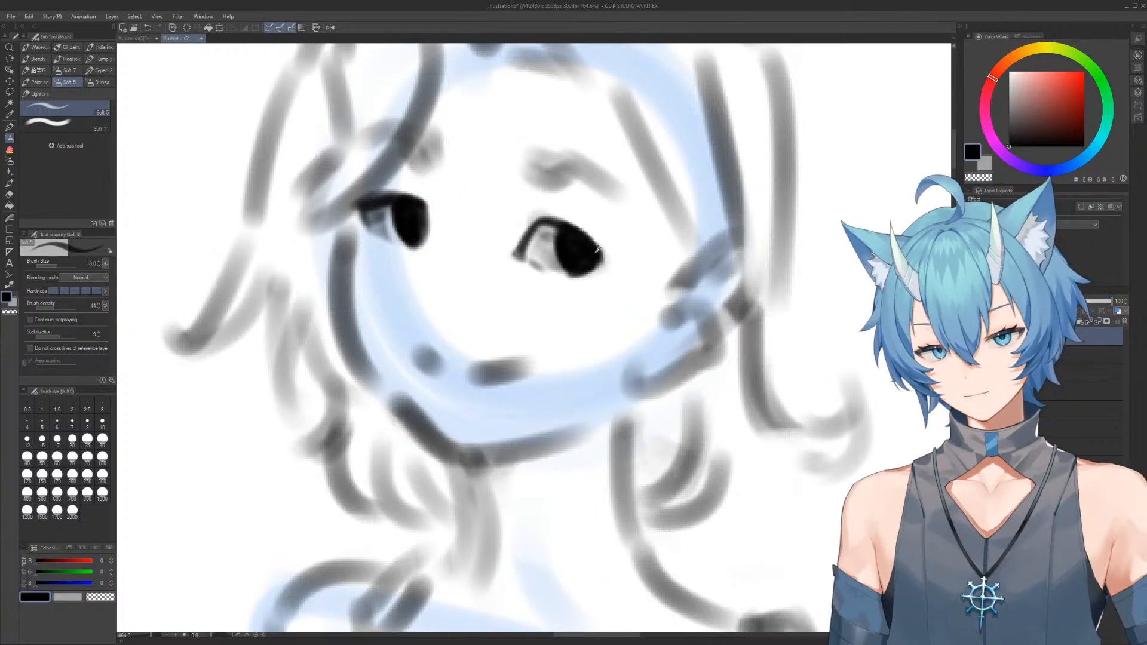
# Thicken the upper lash line of the right-hand eye and touch up its outer corner
pyautogui.moveTo(547, 218)
pyautogui.mouseDown()
pyautogui.moveTo(587, 231)
pyautogui.moveTo(606, 261)
pyautogui.mouseUp()
pyautogui.moveTo(615, 227); pyautogui.dragTo(614, 244)
pyautogui.scroll(-5, 614, 243)
pyautogui.scroll(5, 615, 185)
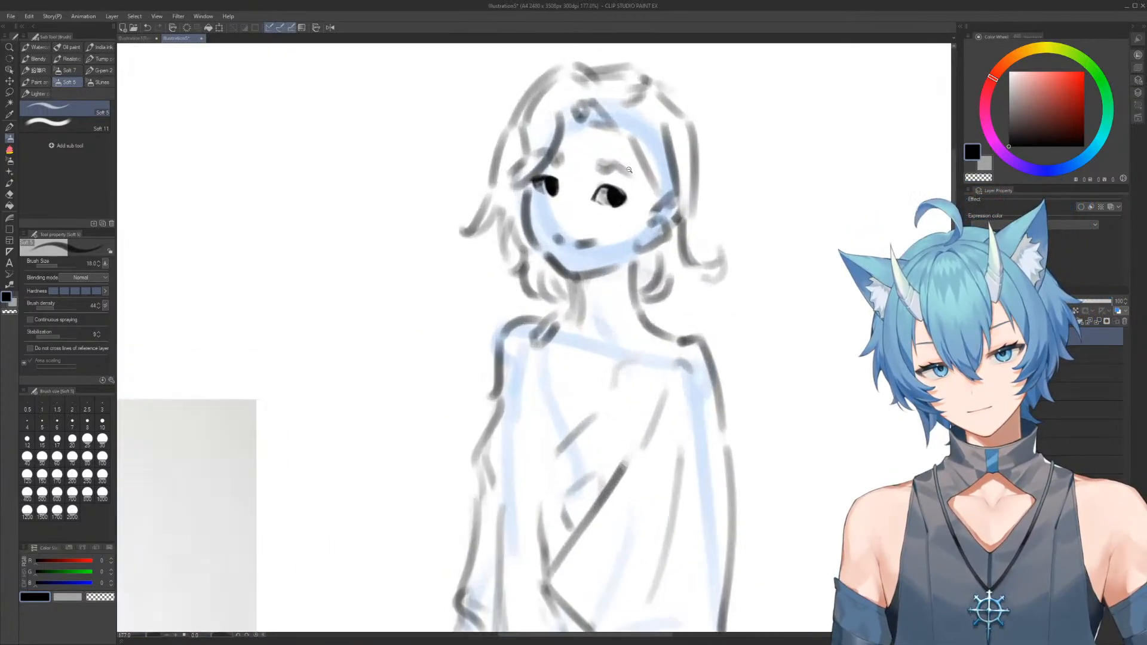
pyautogui.scroll(-3, 614, 186)
pyautogui.scroll(5, 600, 192)
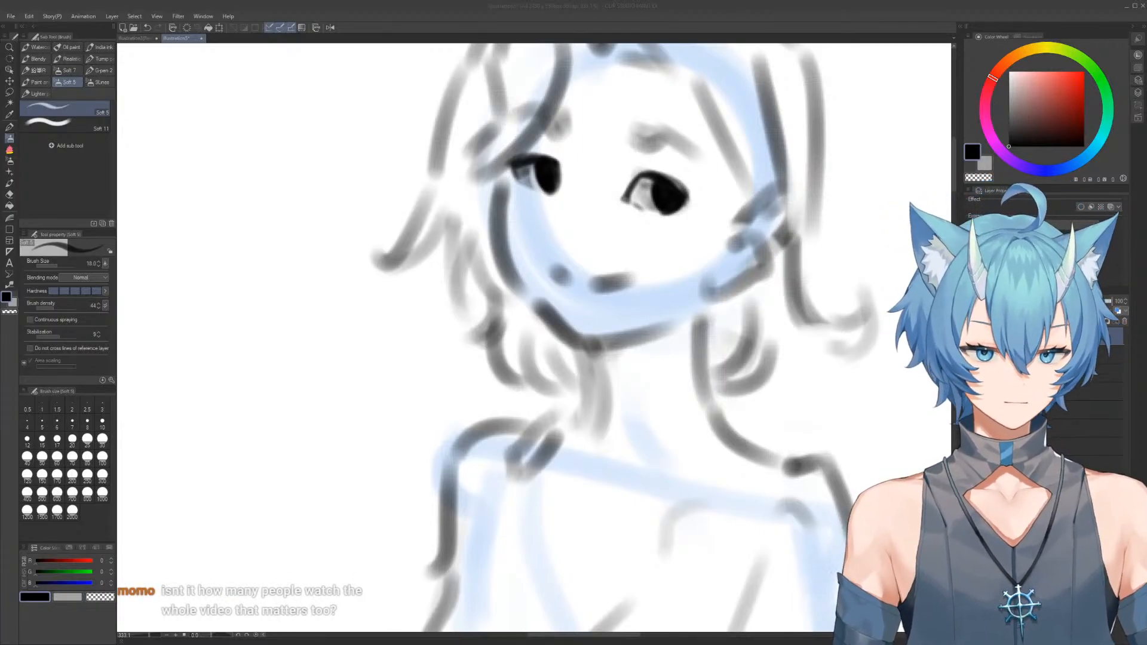
pyautogui.click(566, 290)
pyautogui.moveTo(634, 261); pyautogui.dragTo(557, 289)
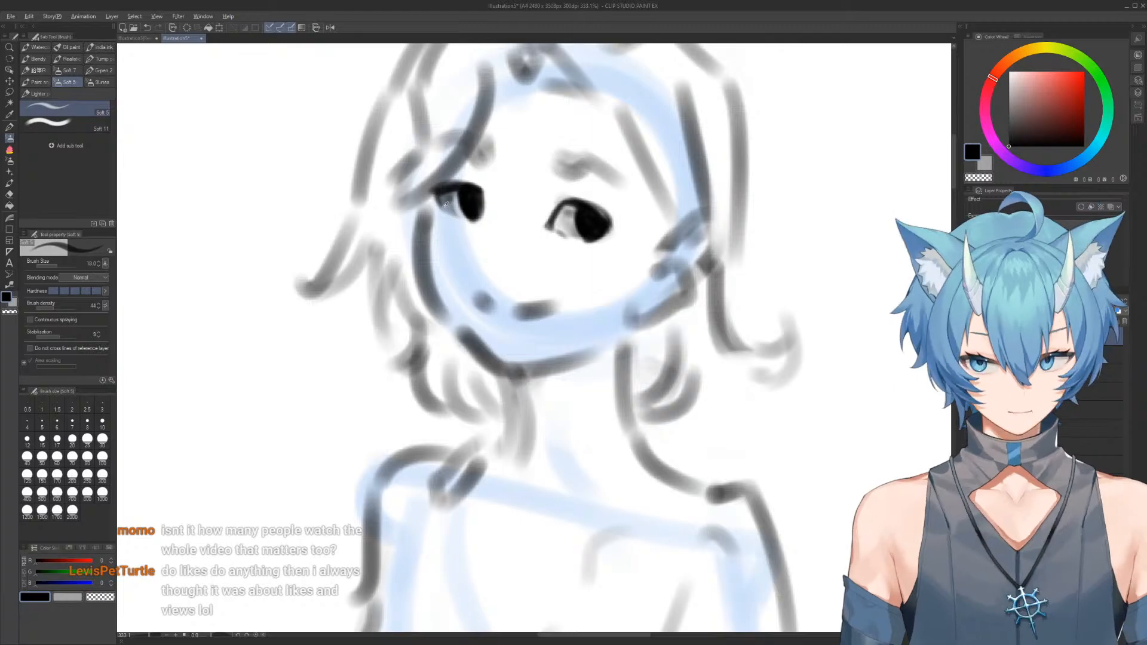
pyautogui.press('alt')
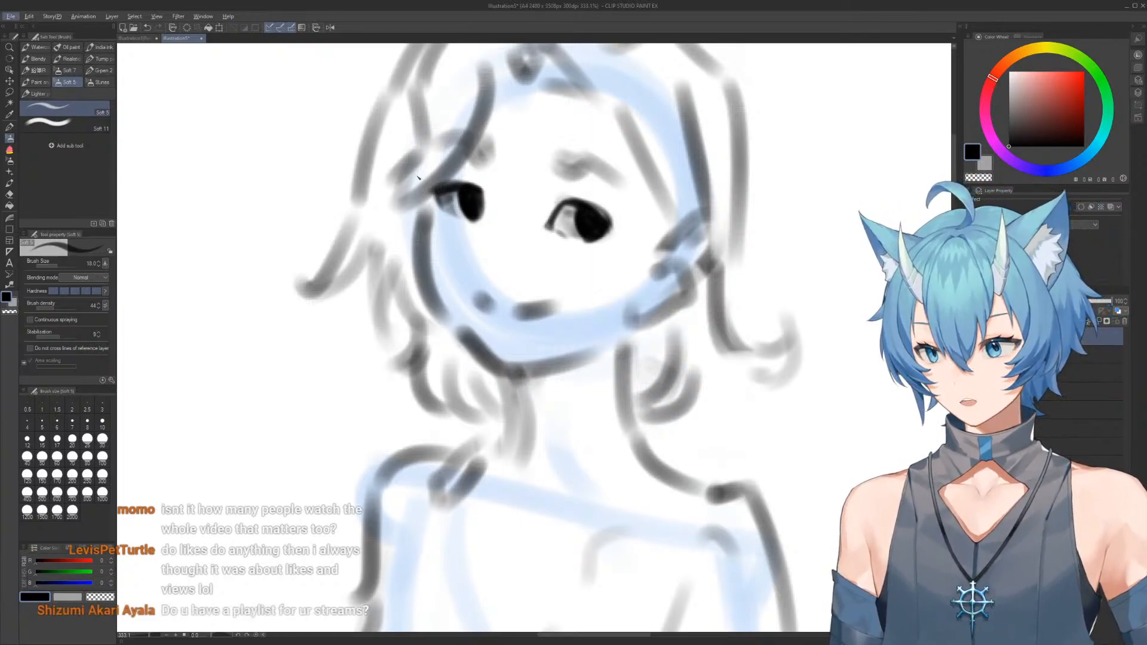
pyautogui.press('alt')
pyautogui.moveTo(414, 209)
pyautogui.mouseDown()
pyautogui.moveTo(424, 235)
pyautogui.moveTo(441, 198)
pyautogui.moveTo(416, 170)
pyautogui.moveTo(441, 237)
pyautogui.mouseUp()
pyautogui.hotkey('ctrl', 'z')
pyautogui.hotkey('ctrl', 'z')
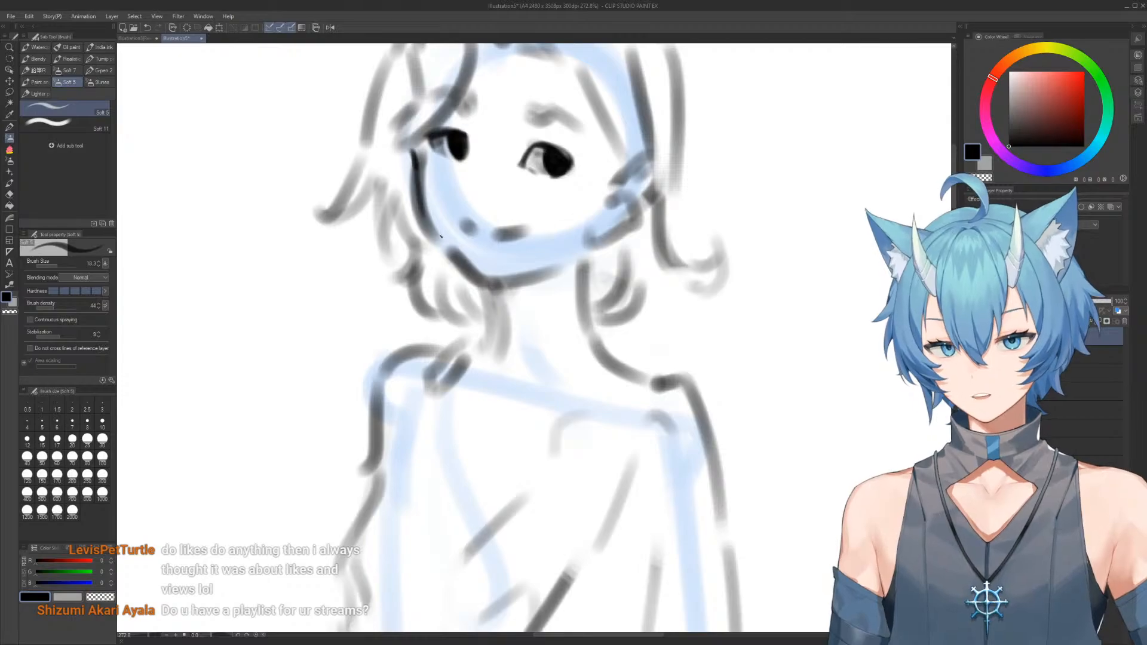
# Redraw the left-hand jaw line in a thin dark stroke from the cheek to the chin and clean up its edge
pyautogui.moveTo(421, 190); pyautogui.dragTo(463, 263)
pyautogui.press('c')
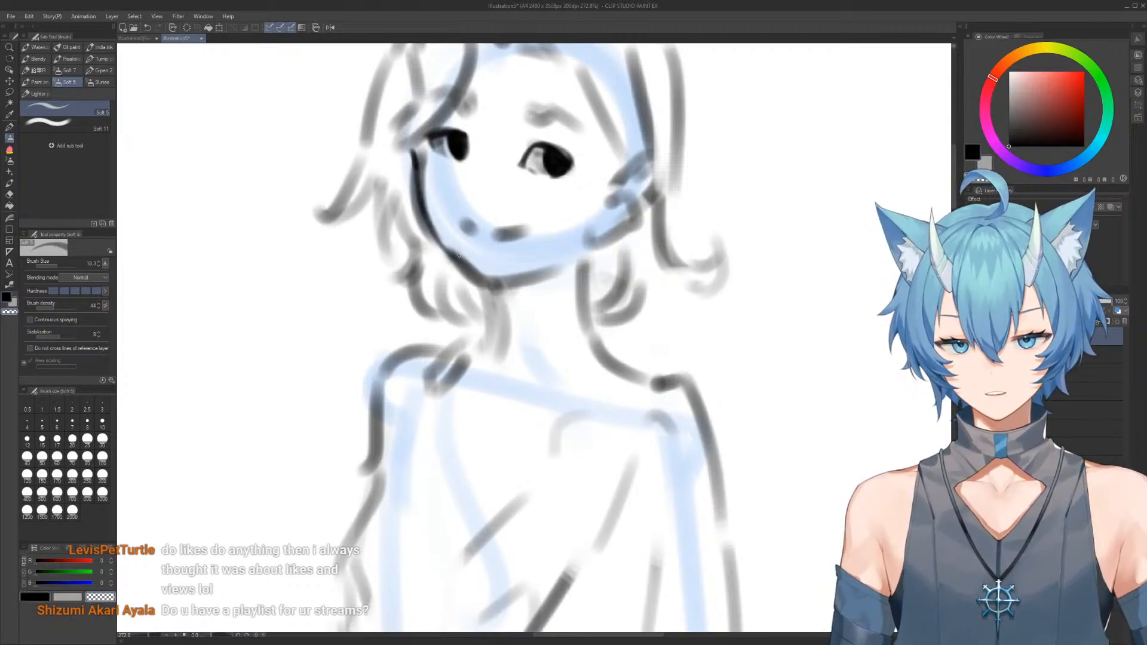
pyautogui.moveTo(468, 262); pyautogui.dragTo(488, 276)
pyautogui.keyDown('ctrl'); pyautogui.keyDown('alt'); pyautogui.moveTo(472, 264); pyautogui.dragTo(524, 273); pyautogui.keyUp('alt'); pyautogui.keyUp('ctrl')
# Erase the grey smudges from the whites of both eyes
pyautogui.moveTo(499, 220)
pyautogui.keyDown('ctrl'); pyautogui.keyDown('alt'); pyautogui.mouseDown()
pyautogui.moveTo(490, 212)
pyautogui.moveTo(501, 198)
pyautogui.moveTo(527, 204)
pyautogui.mouseUp(); pyautogui.keyUp('alt'); pyautogui.keyUp('ctrl')
pyautogui.scroll(3, 537, 199)
pyautogui.keyDown('ctrl'); pyautogui.keyDown('alt'); pyautogui.moveTo(522, 196); pyautogui.dragTo(528, 196); pyautogui.keyUp('alt'); pyautogui.keyUp('ctrl')
pyautogui.moveTo(529, 178); pyautogui.dragTo(533, 206)
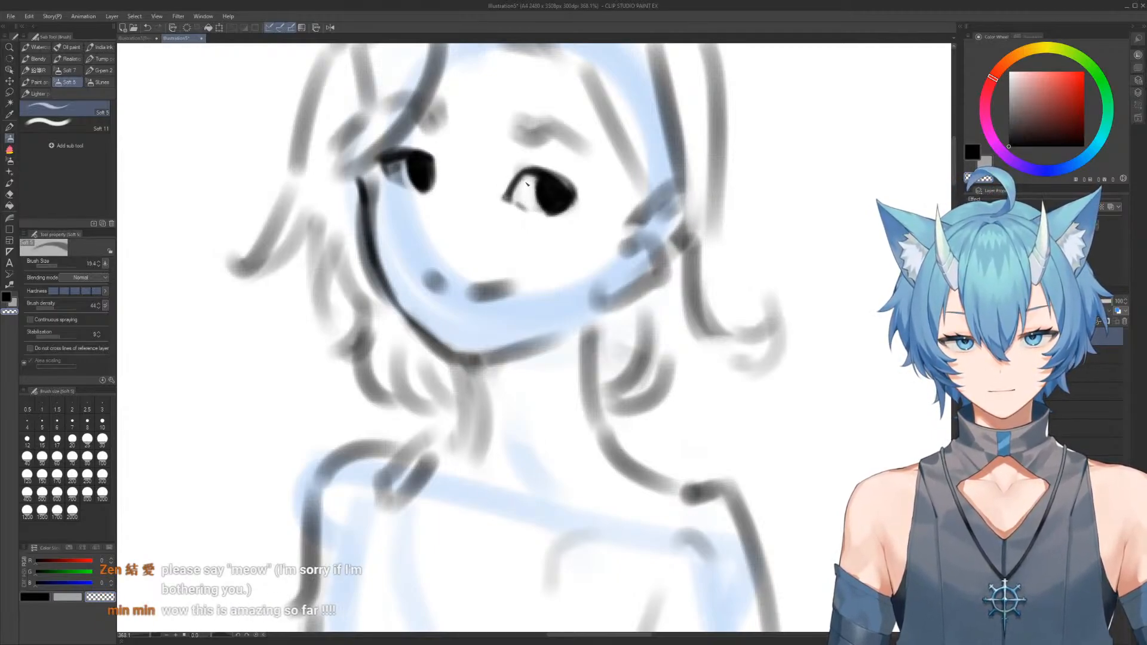
pyautogui.moveTo(394, 167)
pyautogui.mouseDown()
pyautogui.moveTo(408, 188)
pyautogui.moveTo(399, 160)
pyautogui.moveTo(391, 178)
pyautogui.mouseUp()
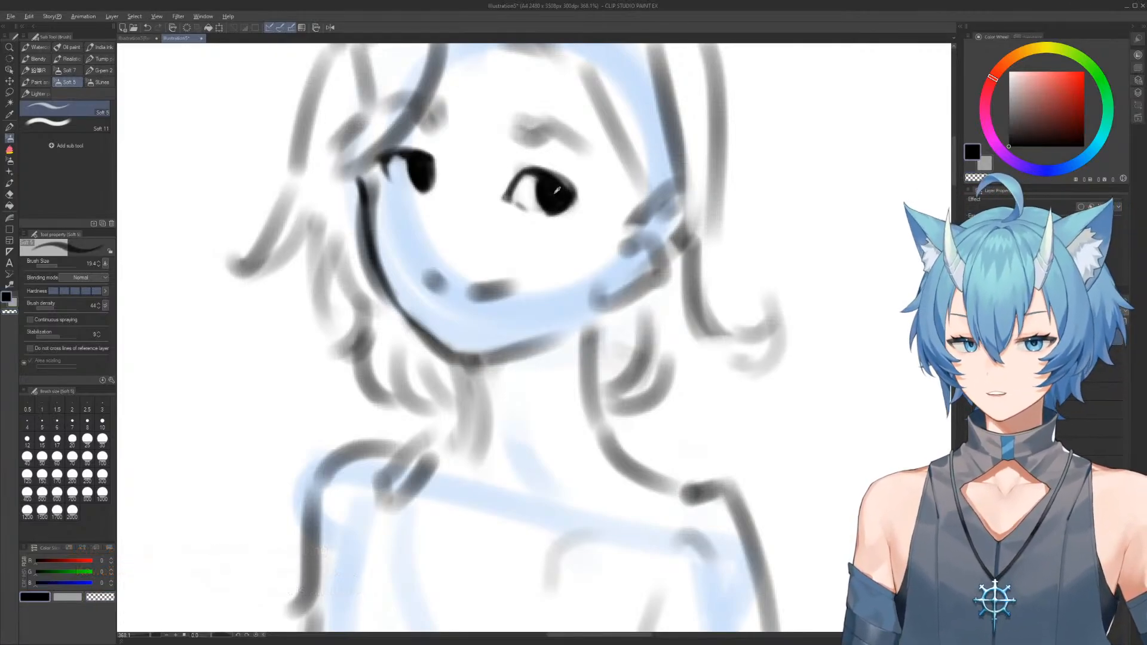
# Touch up the black irises and thicken the left-hand eye's upper lash line from its outer corner across the iris
pyautogui.moveTo(557, 192); pyautogui.dragTo(550, 192)
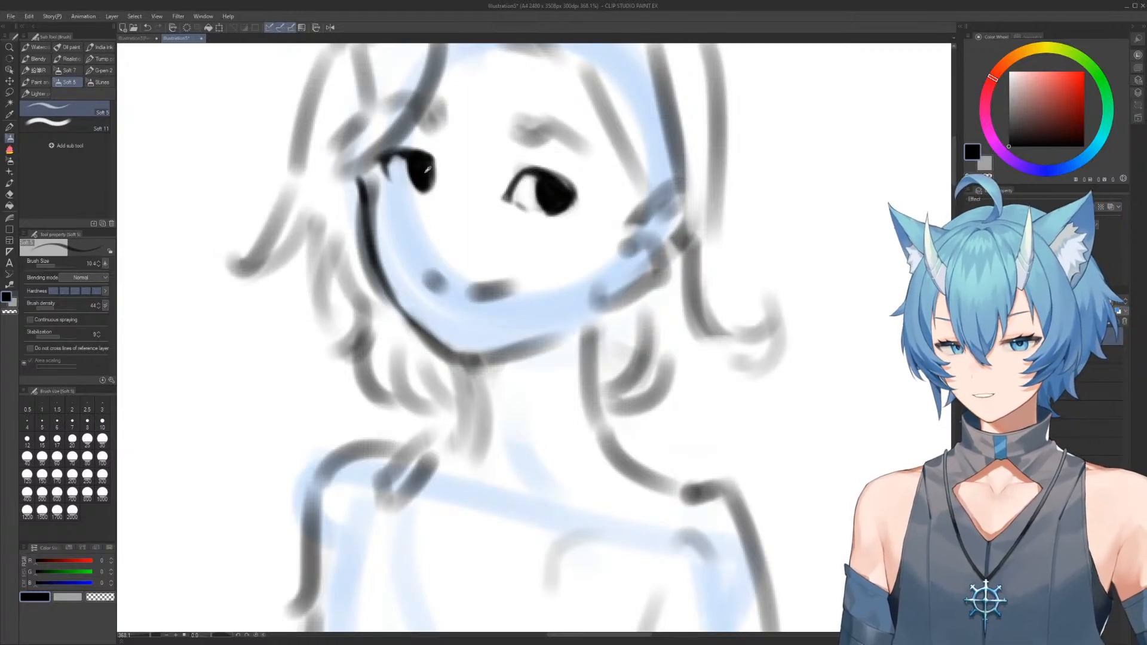
pyautogui.moveTo(387, 159); pyautogui.dragTo(407, 160)
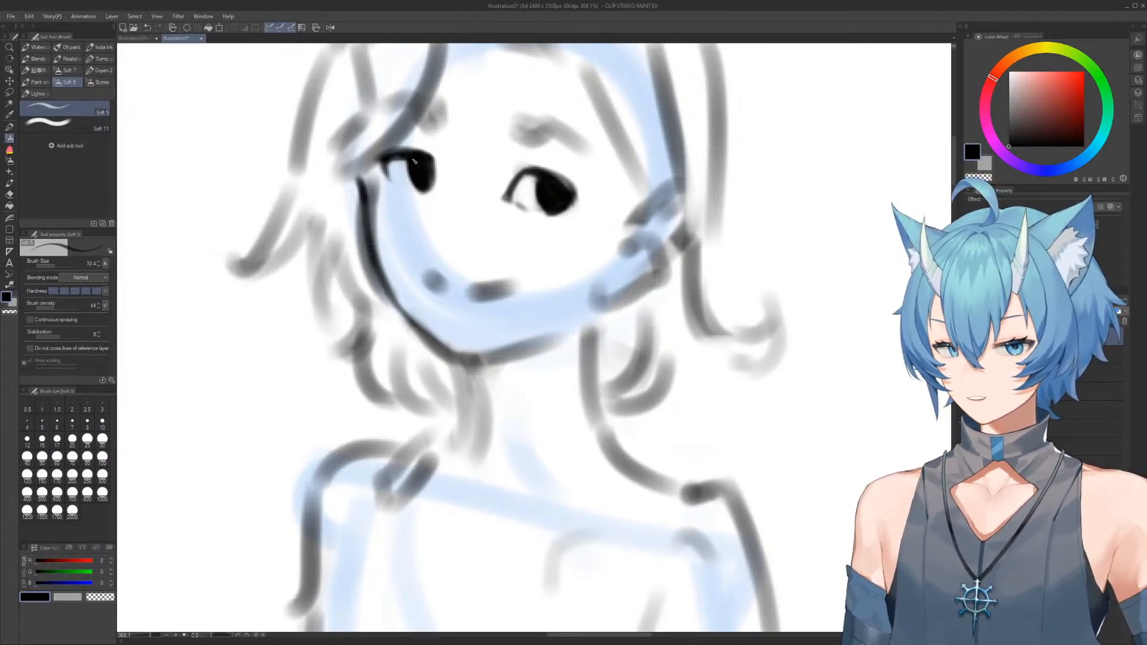
pyautogui.press('alt')
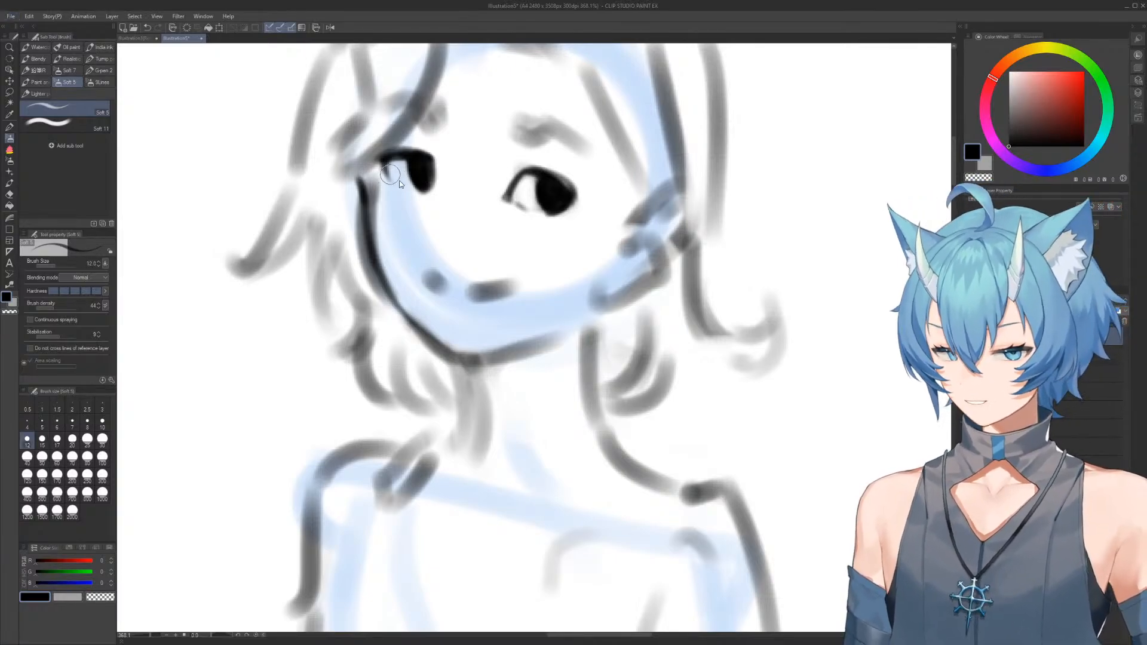
pyautogui.moveTo(396, 189)
pyautogui.mouseDown()
pyautogui.moveTo(387, 163)
pyautogui.moveTo(405, 174)
pyautogui.moveTo(395, 158)
pyautogui.moveTo(415, 144)
pyautogui.moveTo(382, 125)
pyautogui.moveTo(376, 145)
pyautogui.moveTo(406, 153)
pyautogui.moveTo(380, 159)
pyautogui.moveTo(407, 145)
pyautogui.moveTo(434, 161)
pyautogui.mouseUp()
pyautogui.press('c')
pyautogui.press('c')
pyautogui.press(']')
pyautogui.press(']')
pyautogui.press('c')
pyautogui.press('c')
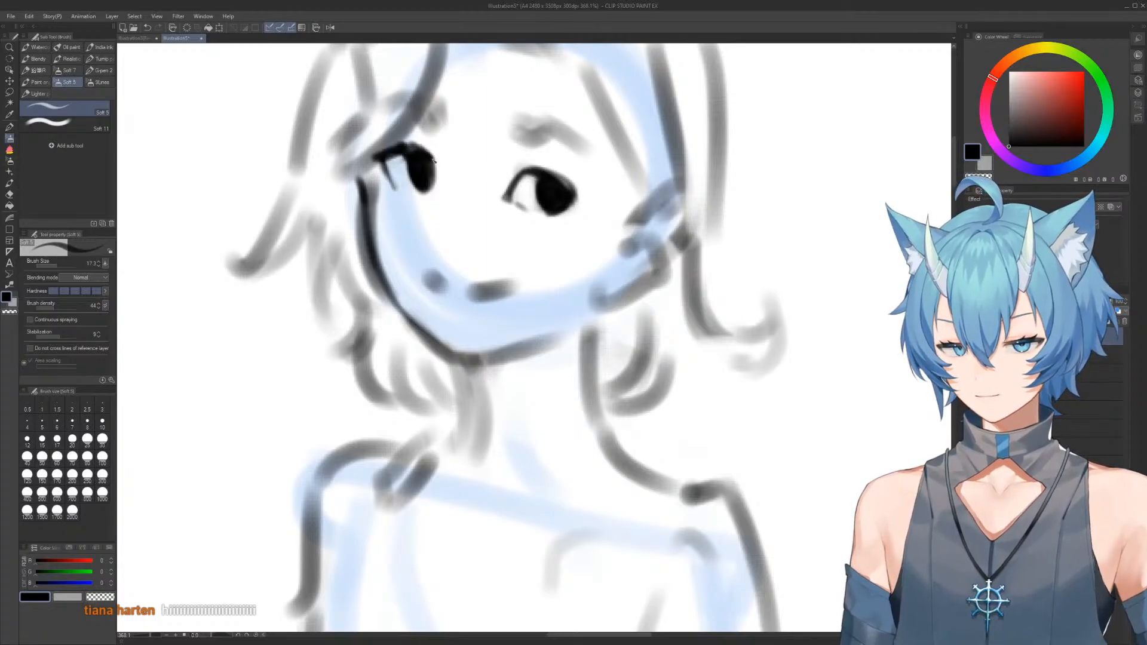
# Reinforce the inner part of the right-hand eye's upper lash line in black
pyautogui.press('alt')
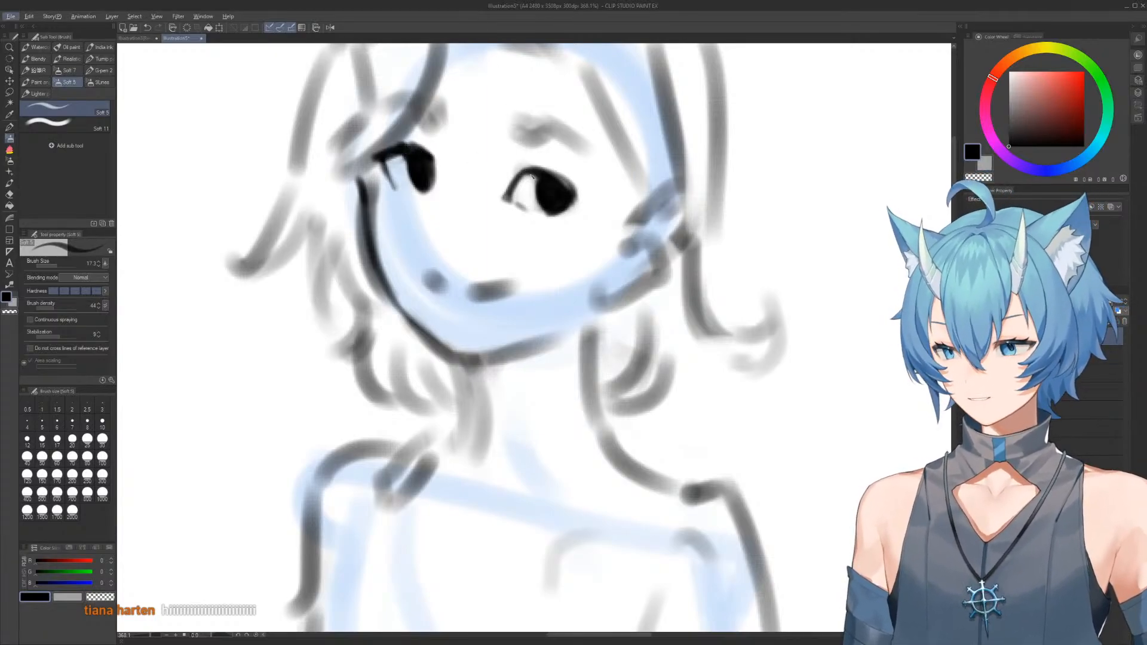
pyautogui.press('alt')
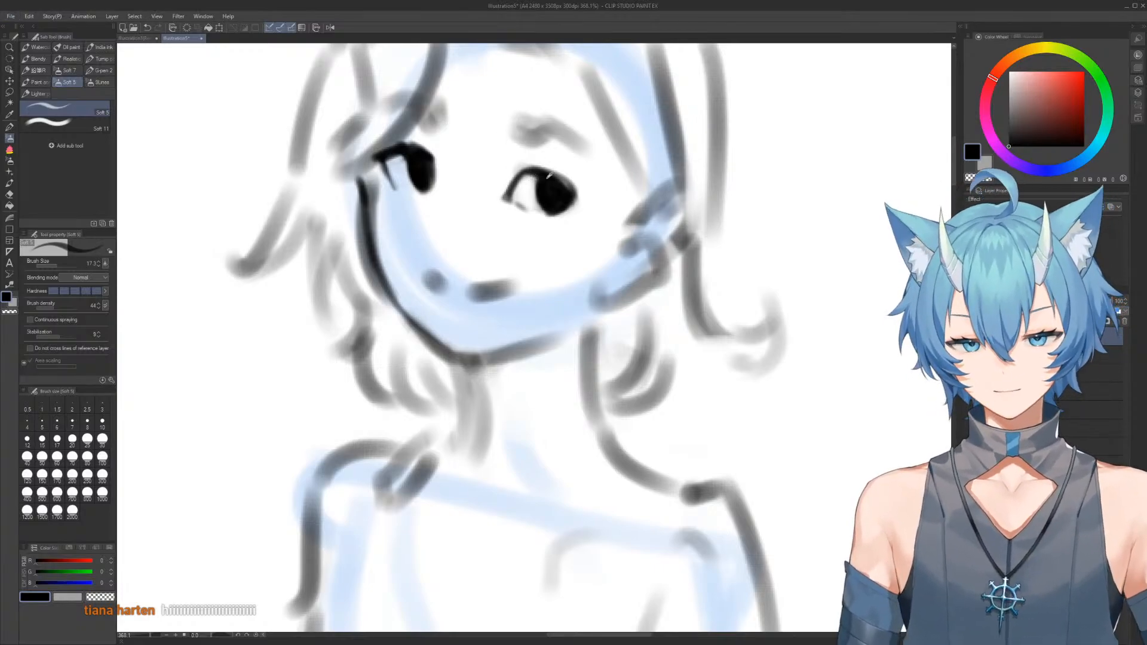
pyautogui.moveTo(513, 186)
pyautogui.mouseDown()
pyautogui.moveTo(541, 168)
pyautogui.moveTo(579, 194)
pyautogui.moveTo(540, 166)
pyautogui.mouseUp()
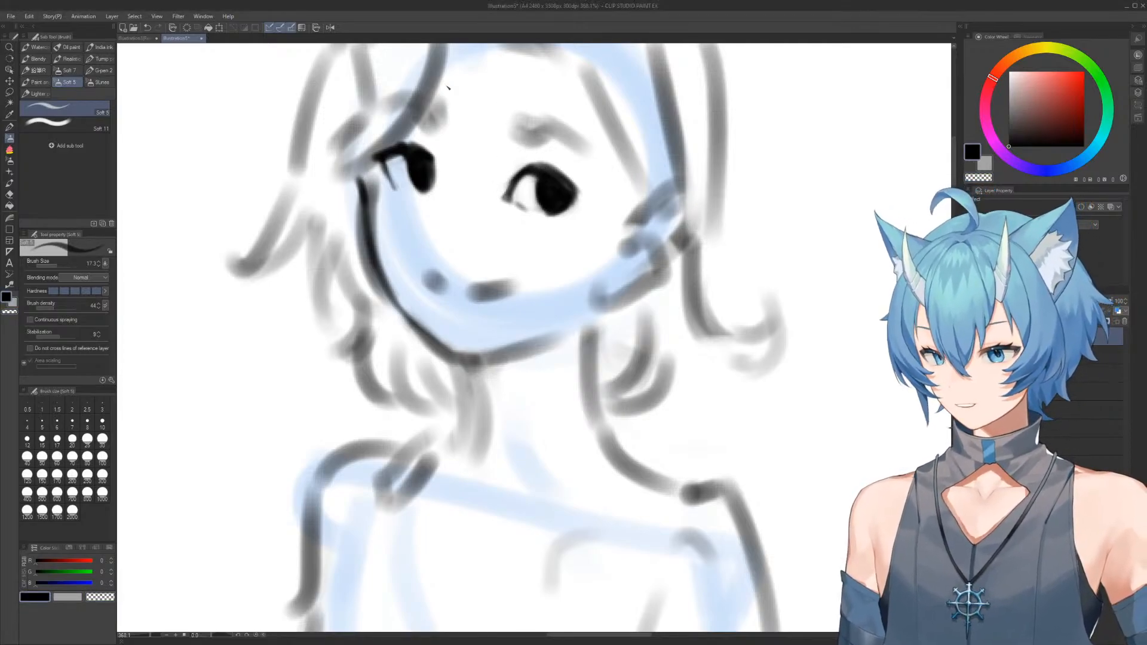
# Erase the two rough grey mouth marks and sketch a thin smiling mouth line in their place
pyautogui.press('e')
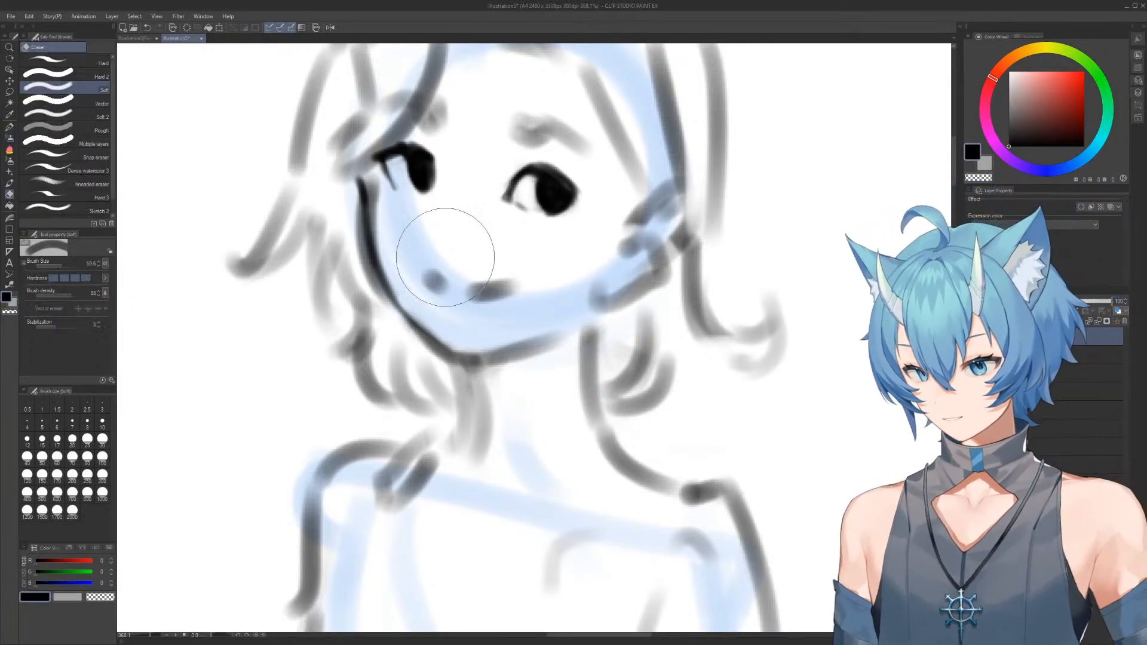
pyautogui.moveTo(456, 256); pyautogui.dragTo(484, 287)
pyautogui.press('b')
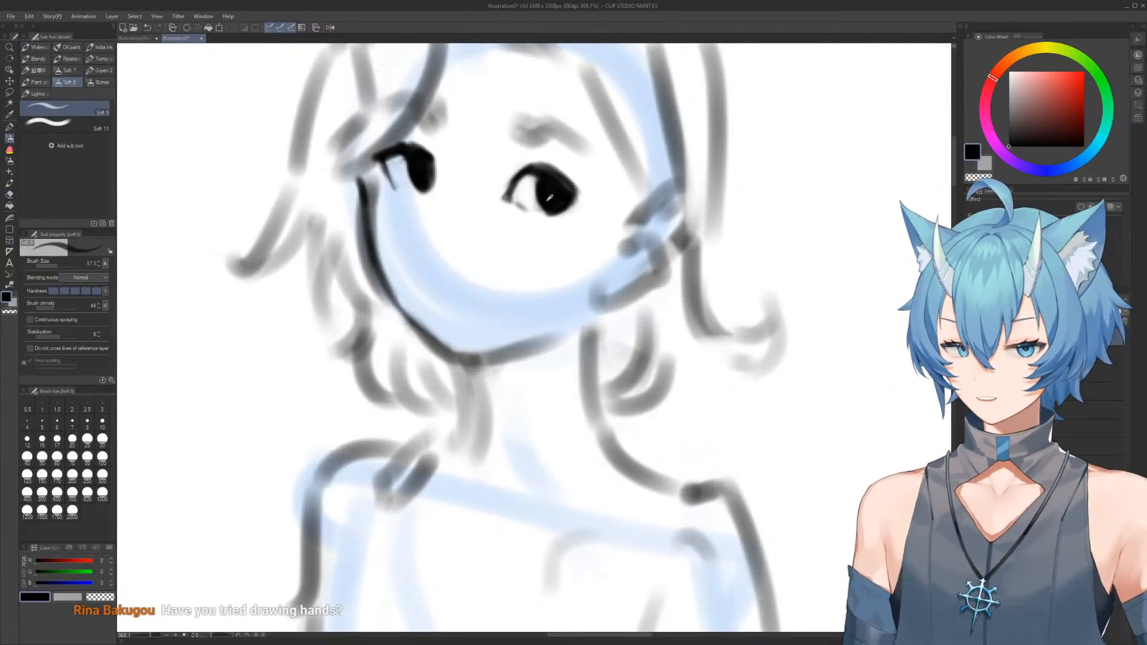
pyautogui.moveTo(439, 292); pyautogui.dragTo(487, 309)
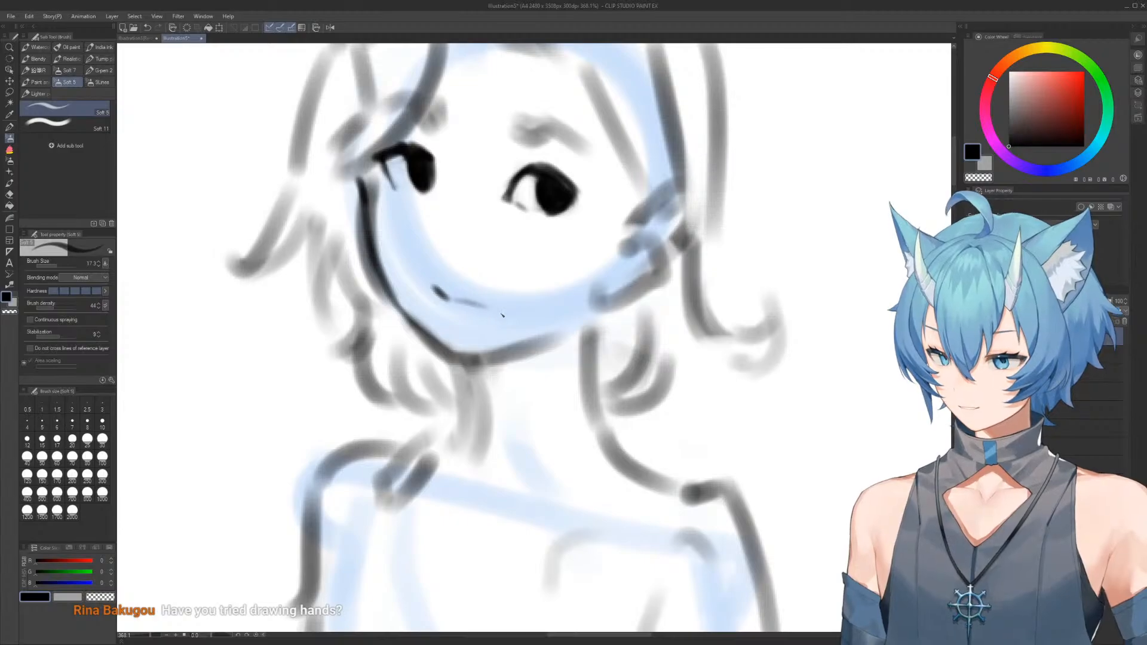
pyautogui.scroll(-8, 497, 308)
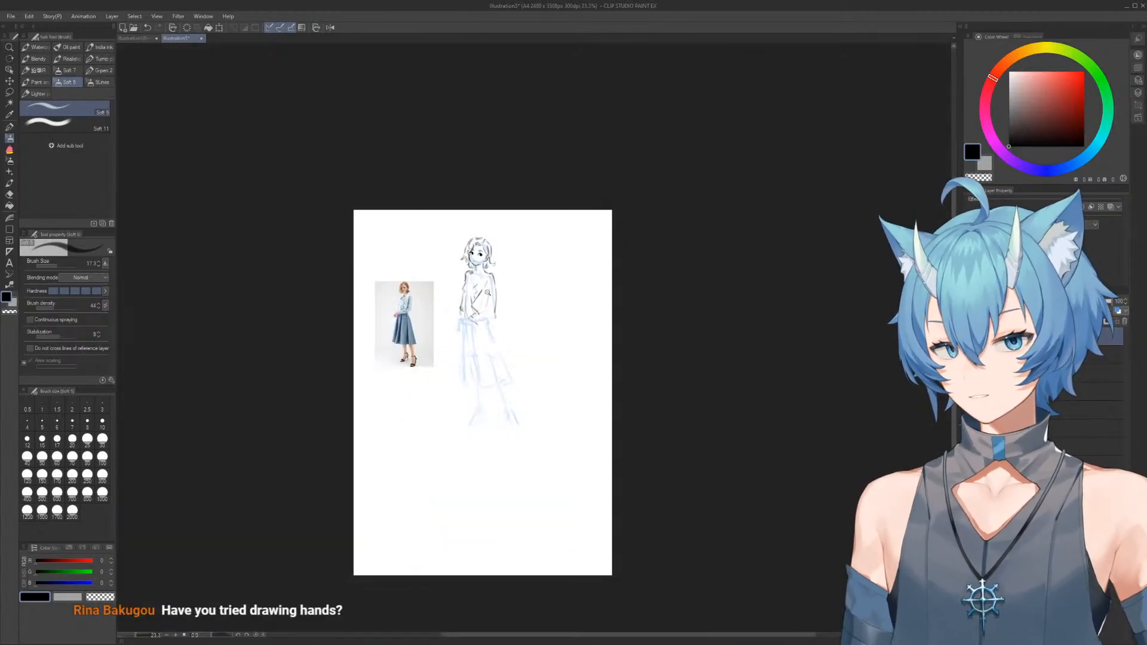
pyautogui.scroll(4, 522, 274)
pyautogui.scroll(-1, 522, 273)
pyautogui.scroll(6, 474, 274)
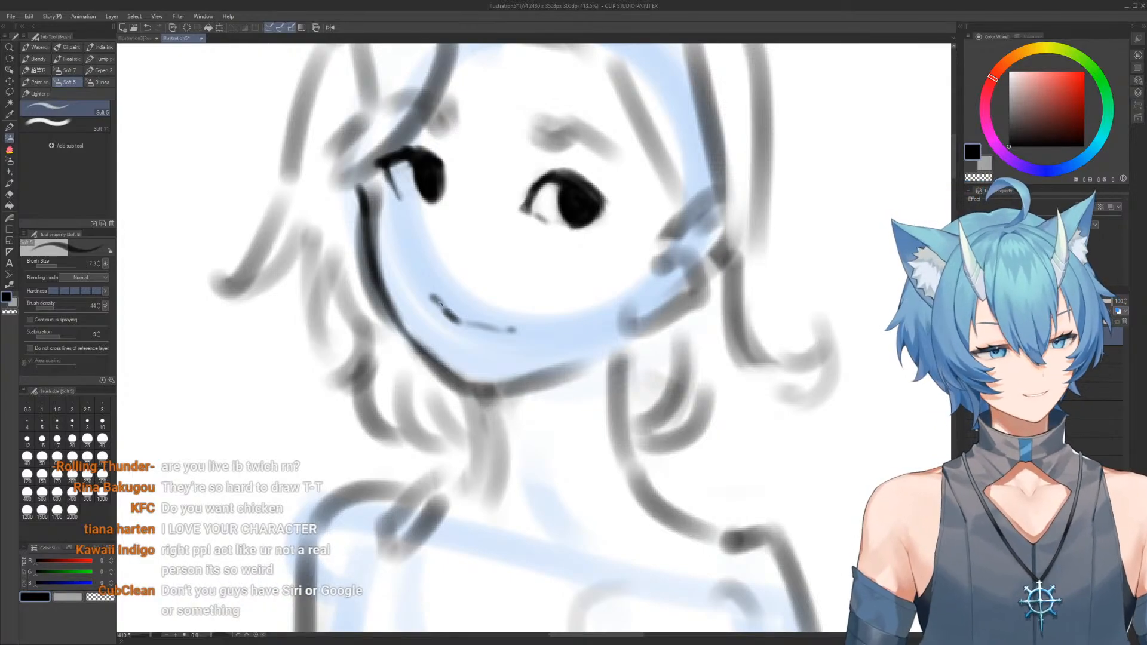
pyautogui.moveTo(468, 317); pyautogui.dragTo(533, 319)
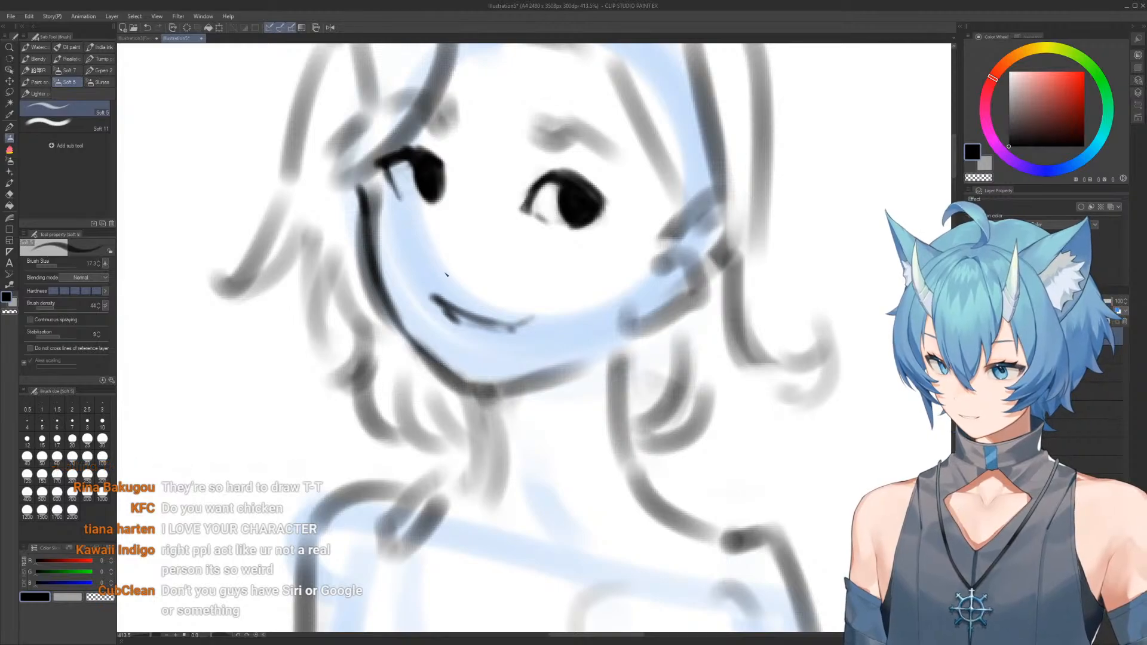
# Darken the smile line, extend its left-hand corner upward and smooth its upper edge
pyautogui.press('c')
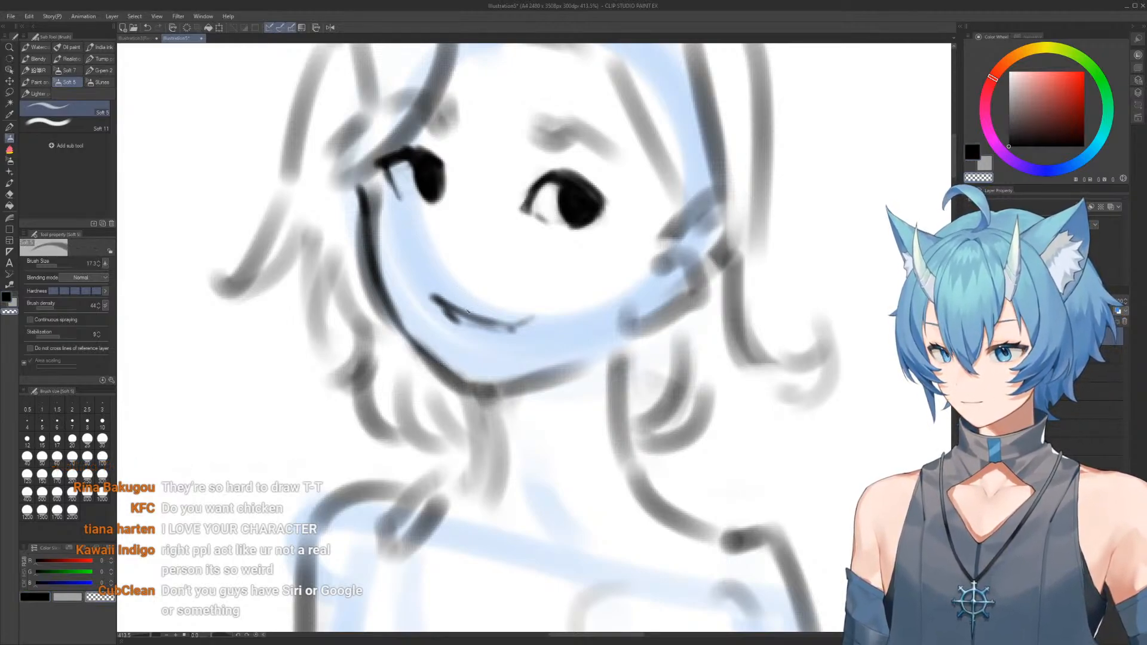
pyautogui.press('c')
pyautogui.moveTo(427, 287)
pyautogui.mouseDown()
pyautogui.moveTo(457, 314)
pyautogui.moveTo(443, 300)
pyautogui.moveTo(515, 328)
pyautogui.mouseUp()
pyautogui.press('c')
pyautogui.press('c')
pyautogui.moveTo(450, 303); pyautogui.dragTo(495, 319)
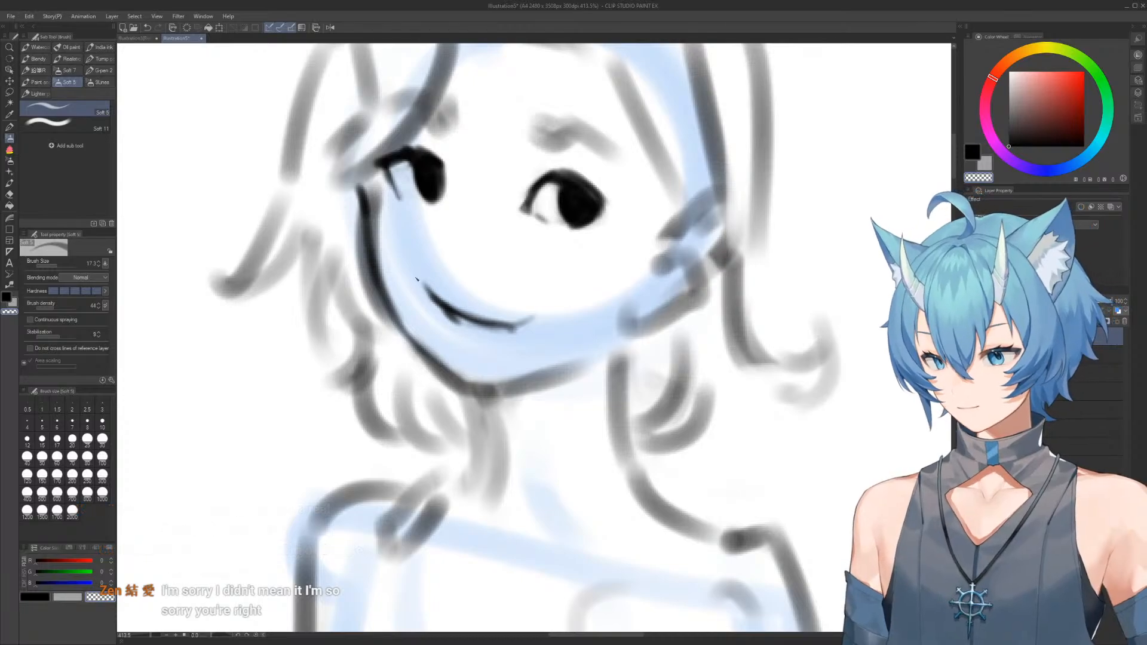
# Taper the smile by trimming its left-hand corner, thickening its middle and sharpening its right-hand end
pyautogui.moveTo(424, 290); pyautogui.dragTo(466, 328)
pyautogui.press('c')
pyautogui.moveTo(436, 300)
pyautogui.mouseDown()
pyautogui.moveTo(461, 323)
pyautogui.moveTo(529, 322)
pyautogui.mouseUp()
pyautogui.press('c')
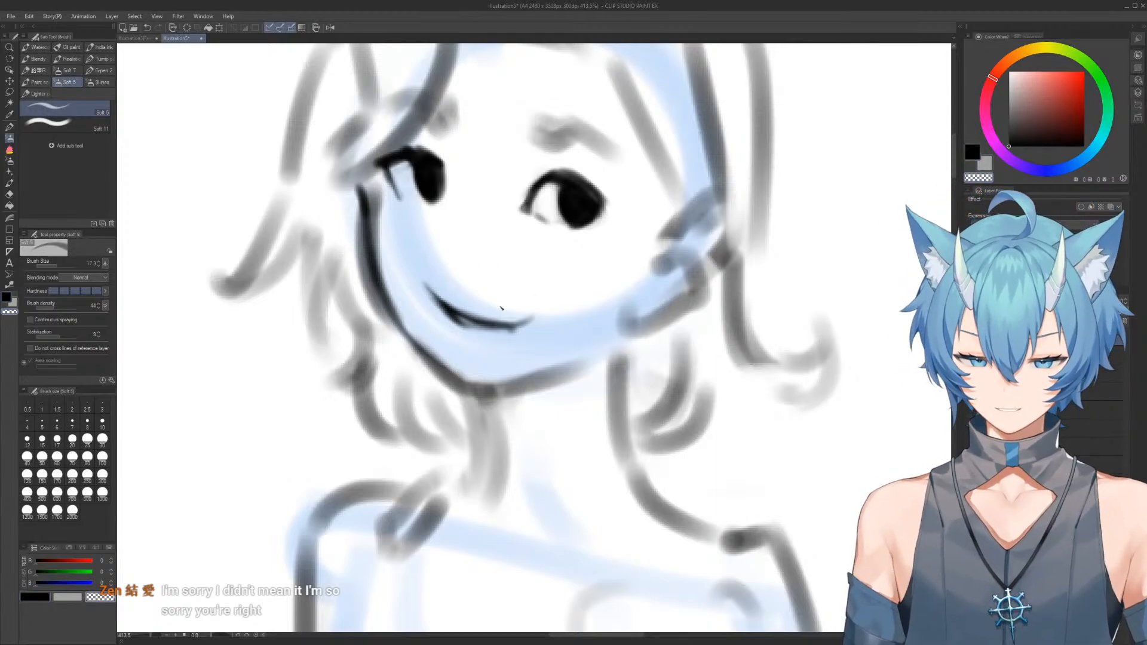
pyautogui.moveTo(535, 318)
pyautogui.mouseDown()
pyautogui.moveTo(474, 314)
pyautogui.moveTo(516, 326)
pyautogui.mouseUp()
pyautogui.press('c')
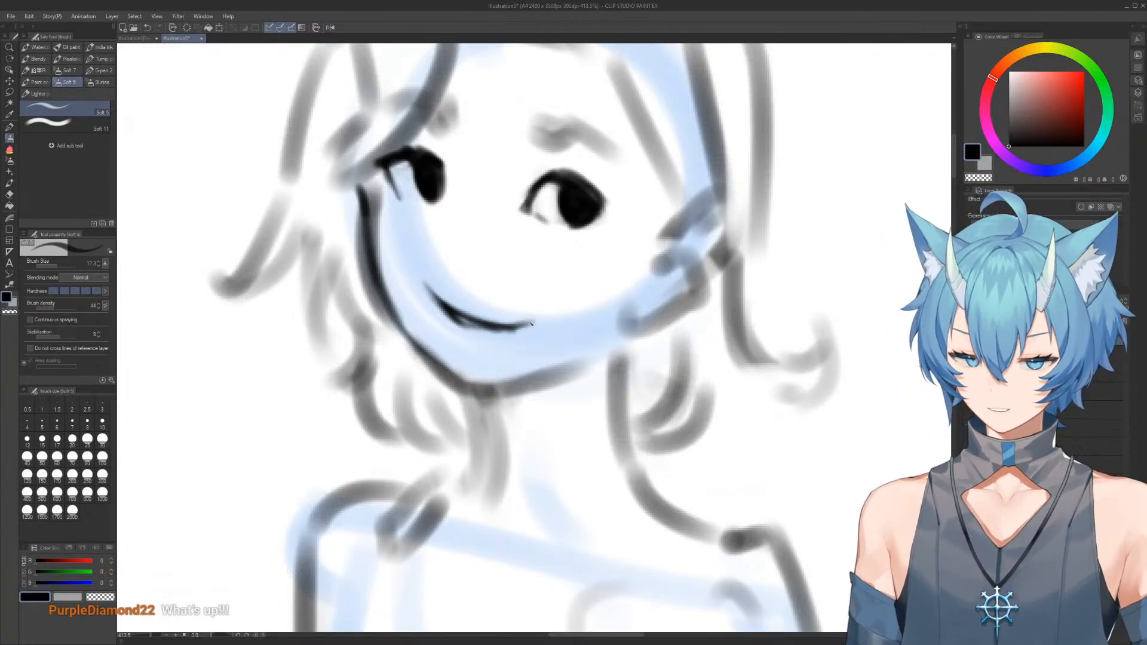
pyautogui.press('c')
pyautogui.moveTo(492, 335); pyautogui.dragTo(535, 322)
# Check the face in a mirrored view and thicken both eyes' upper lash lines out to their corners
pyautogui.scroll(-5, 523, 266)
pyautogui.moveTo(523, 266); pyautogui.dragTo(496, 197)
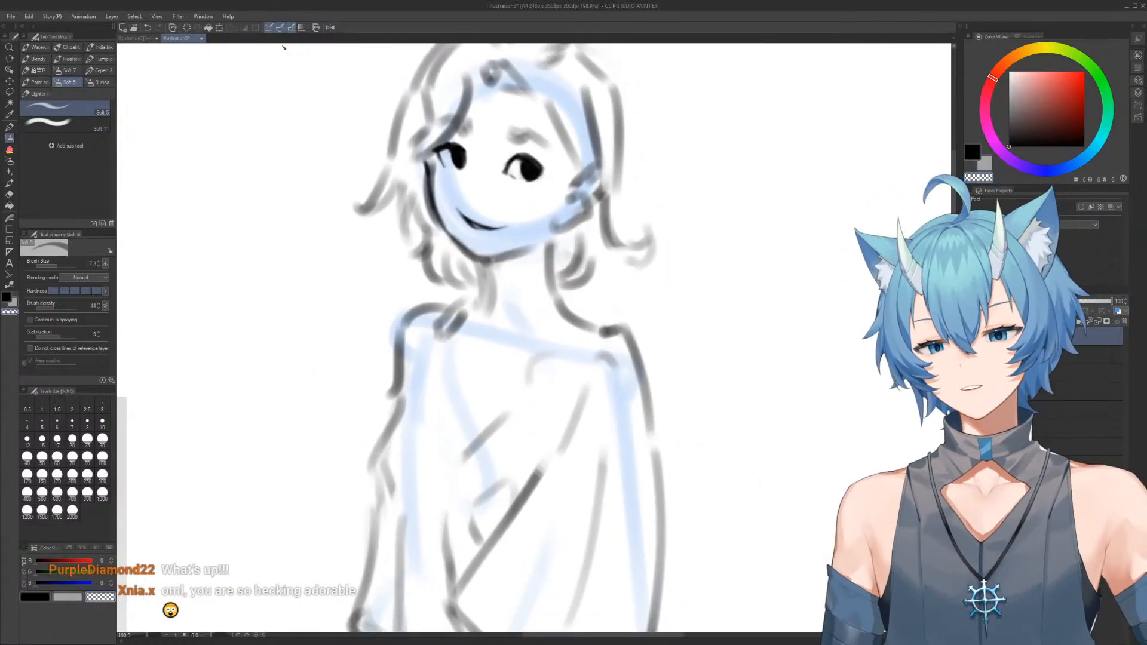
pyautogui.click(329, 27)
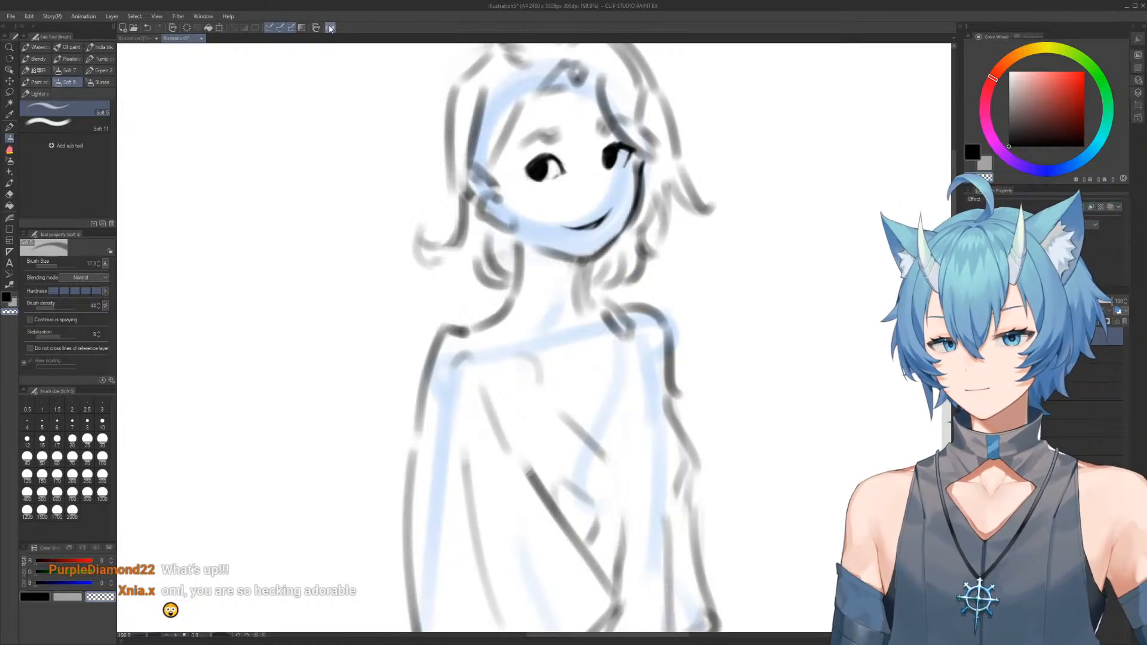
pyautogui.click(329, 28)
pyautogui.moveTo(593, 189); pyautogui.dragTo(672, 274)
pyautogui.press('c')
pyautogui.moveTo(562, 243)
pyautogui.mouseDown()
pyautogui.moveTo(561, 254)
pyautogui.moveTo(533, 244)
pyautogui.moveTo(518, 261)
pyautogui.moveTo(542, 235)
pyautogui.mouseUp()
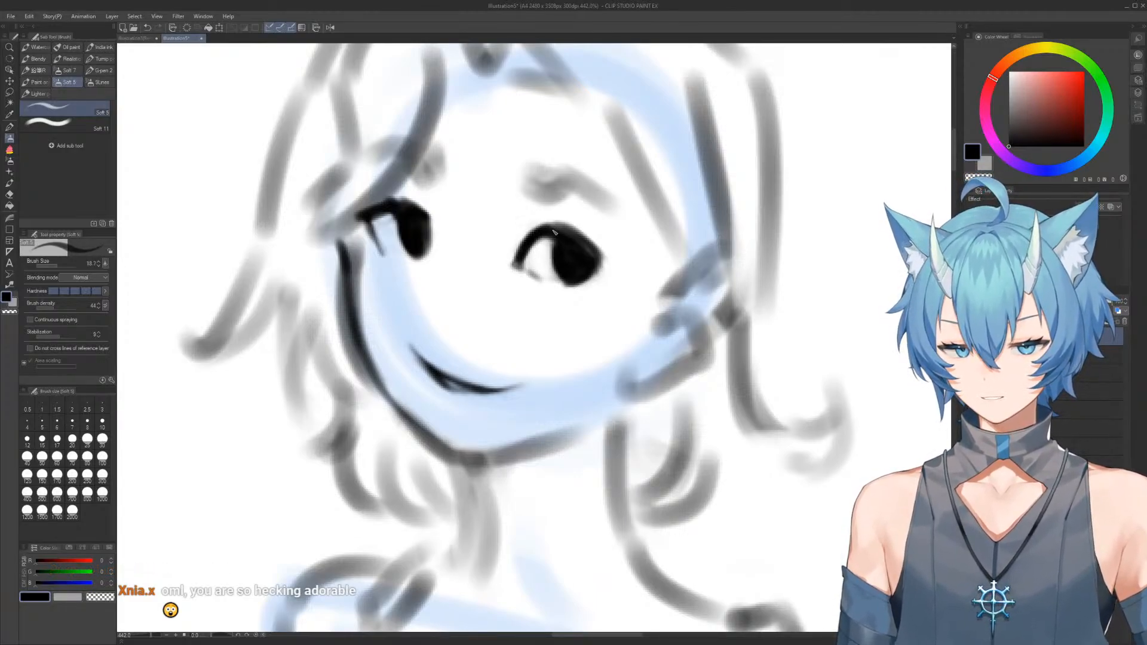
pyautogui.moveTo(395, 203); pyautogui.dragTo(427, 211)
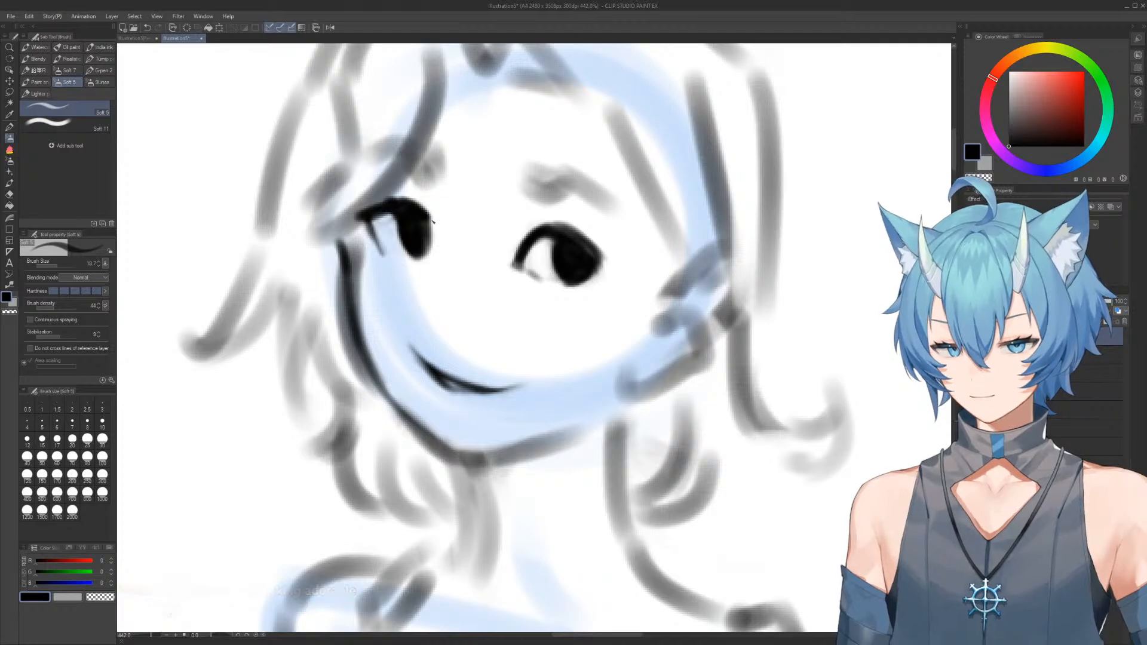
pyautogui.moveTo(575, 238)
pyautogui.mouseDown()
pyautogui.moveTo(557, 229)
pyautogui.moveTo(602, 259)
pyautogui.mouseUp()
pyautogui.moveTo(402, 204)
pyautogui.mouseDown()
pyautogui.moveTo(353, 213)
pyautogui.moveTo(405, 202)
pyautogui.moveTo(429, 219)
pyautogui.mouseUp()
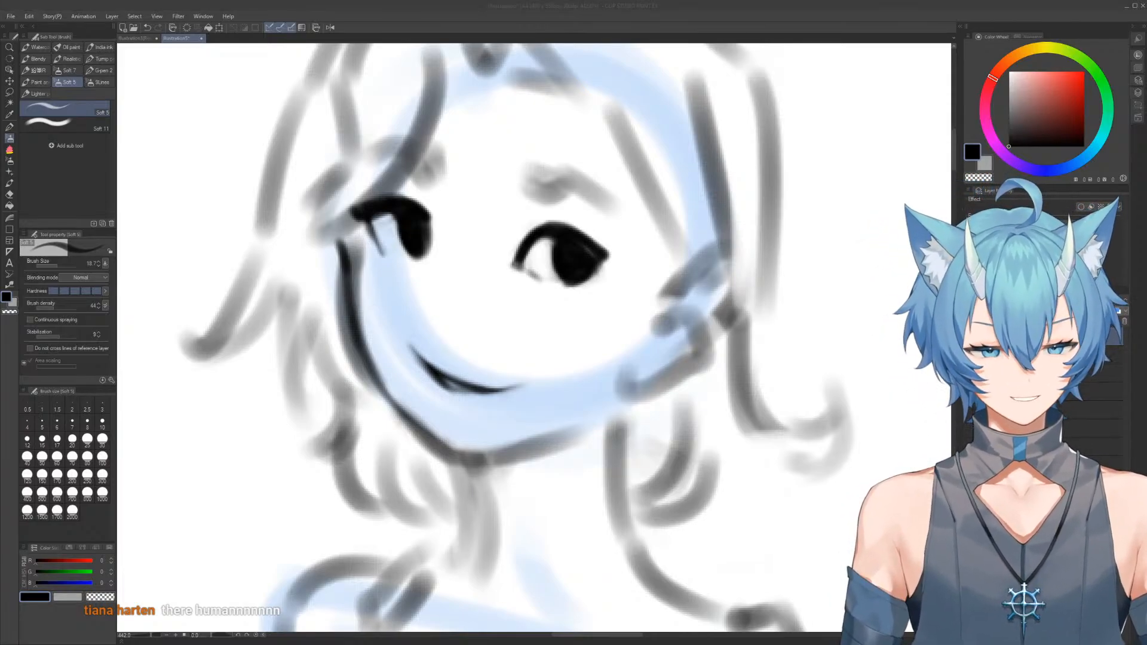
# Redraw the right-hand eyebrow as a bold black tapered arch and check the face in a mirrored view
pyautogui.click(518, 166)
pyautogui.moveTo(536, 174)
pyautogui.mouseDown()
pyautogui.moveTo(510, 181)
pyautogui.moveTo(535, 197)
pyautogui.moveTo(559, 183)
pyautogui.moveTo(512, 179)
pyautogui.moveTo(579, 181)
pyautogui.moveTo(613, 202)
pyautogui.moveTo(574, 180)
pyautogui.moveTo(532, 196)
pyautogui.moveTo(510, 181)
pyautogui.moveTo(526, 194)
pyautogui.moveTo(566, 194)
pyautogui.moveTo(533, 201)
pyautogui.moveTo(569, 191)
pyautogui.moveTo(589, 196)
pyautogui.moveTo(557, 196)
pyautogui.moveTo(612, 207)
pyautogui.moveTo(588, 177)
pyautogui.moveTo(557, 187)
pyautogui.moveTo(510, 177)
pyautogui.moveTo(539, 197)
pyautogui.moveTo(517, 179)
pyautogui.moveTo(571, 175)
pyautogui.mouseUp()
pyautogui.press('c')
pyautogui.press('c')
pyautogui.scroll(-6, 551, 131)
pyautogui.moveTo(522, 114); pyautogui.dragTo(521, 97)
pyautogui.click(331, 28)
pyautogui.click(332, 29)
pyautogui.scroll(3, 535, 206)
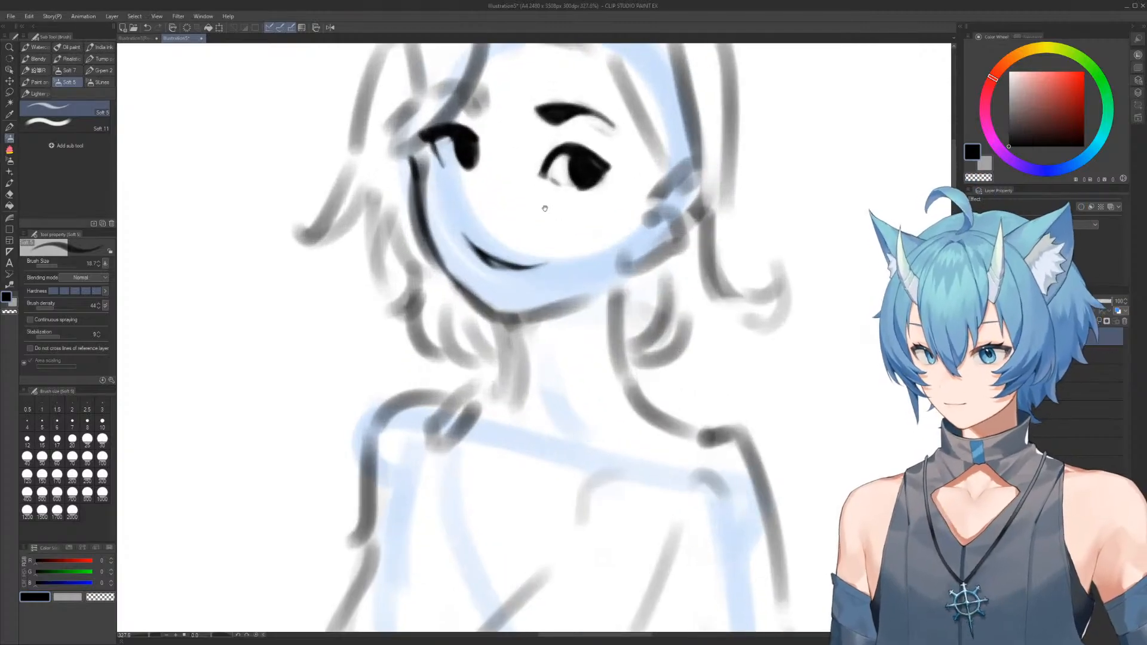
# Shorten the smile by erasing the right-hand end of the mouth line with a small soft eraser
pyautogui.press('e')
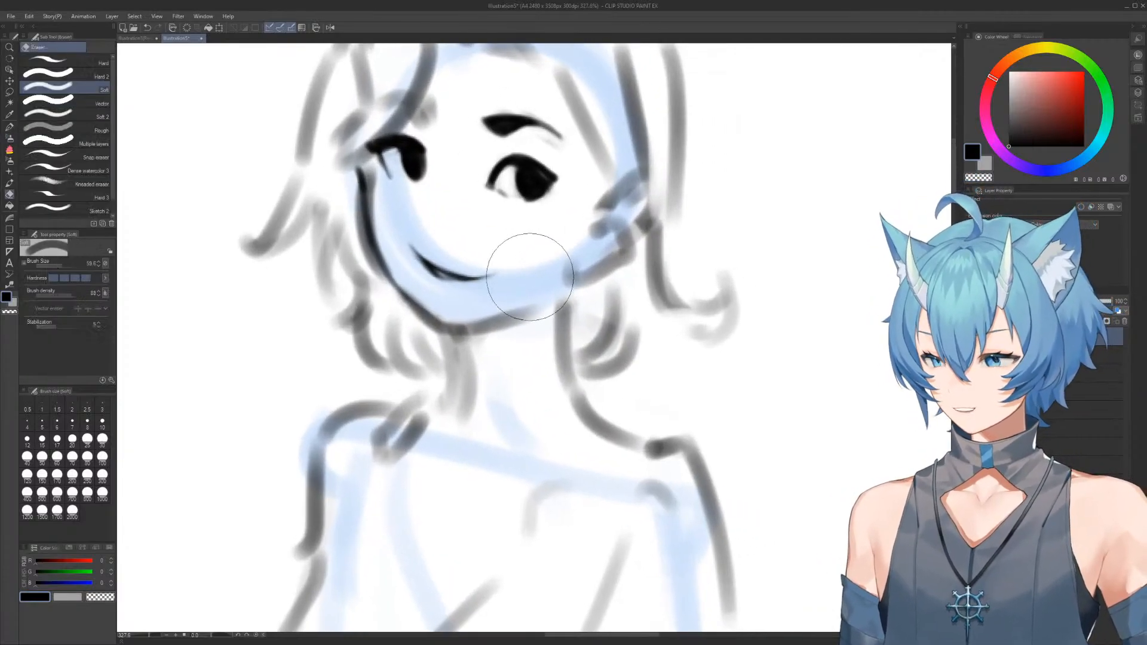
pyautogui.moveTo(505, 271)
pyautogui.mouseDown()
pyautogui.moveTo(464, 260)
pyautogui.moveTo(504, 286)
pyautogui.mouseUp()
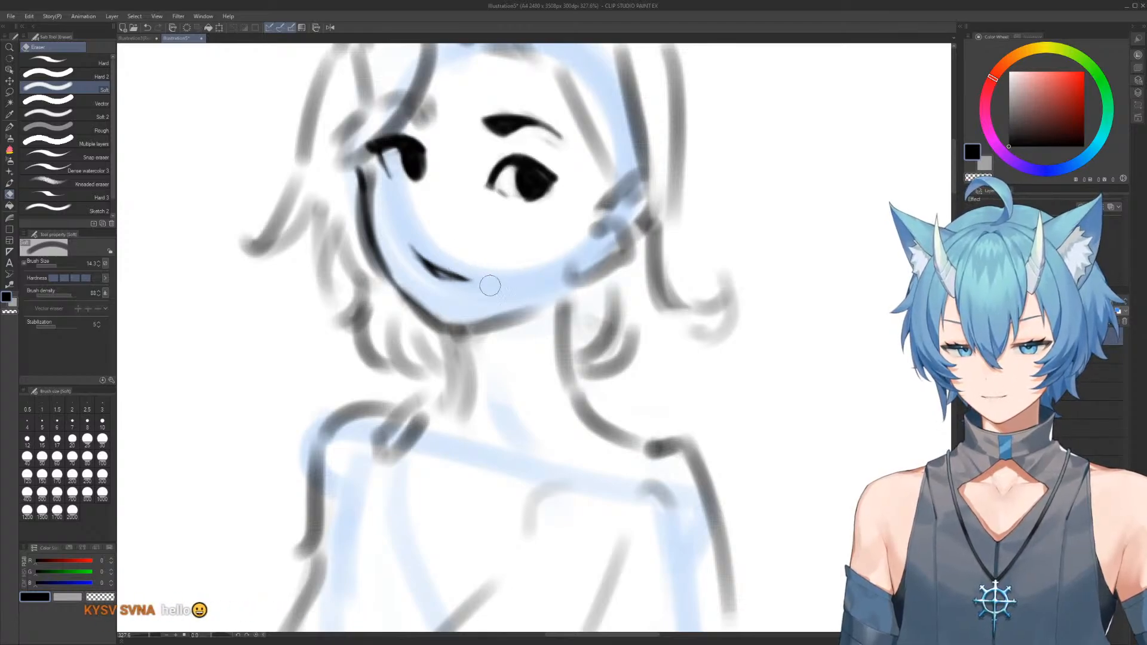
pyautogui.scroll(-3, 491, 219)
pyautogui.moveTo(507, 218); pyautogui.dragTo(527, 135)
pyautogui.scroll(-4, 495, 190)
pyautogui.scroll(4, 495, 192)
pyautogui.scroll(-4, 527, 135)
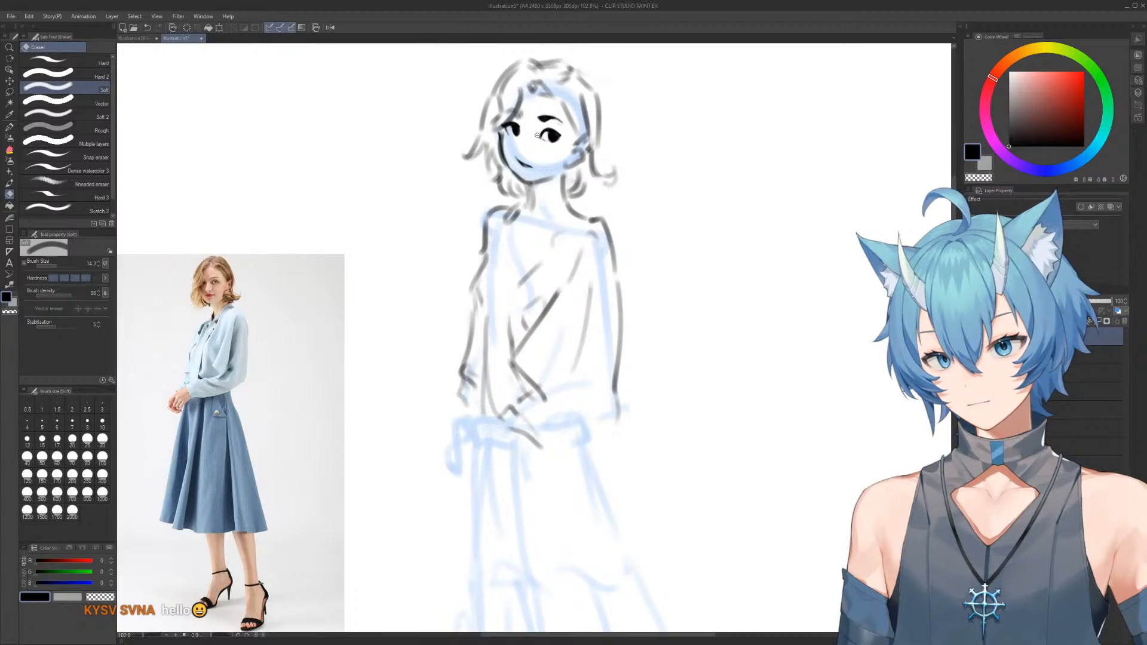
pyautogui.scroll(3, 527, 135)
# Redraw the right-hand side of the neck in a thin black line from the jaw down toward the shoulder
pyautogui.press('b')
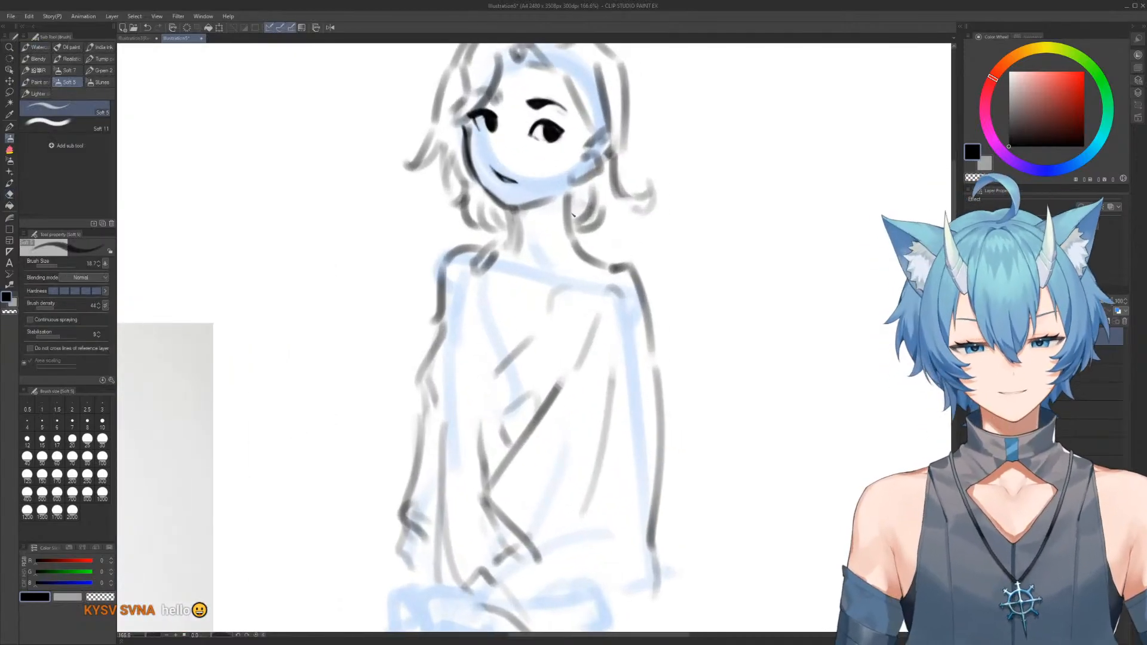
pyautogui.scroll(2, 585, 190)
pyautogui.moveTo(599, 190); pyautogui.dragTo(589, 198)
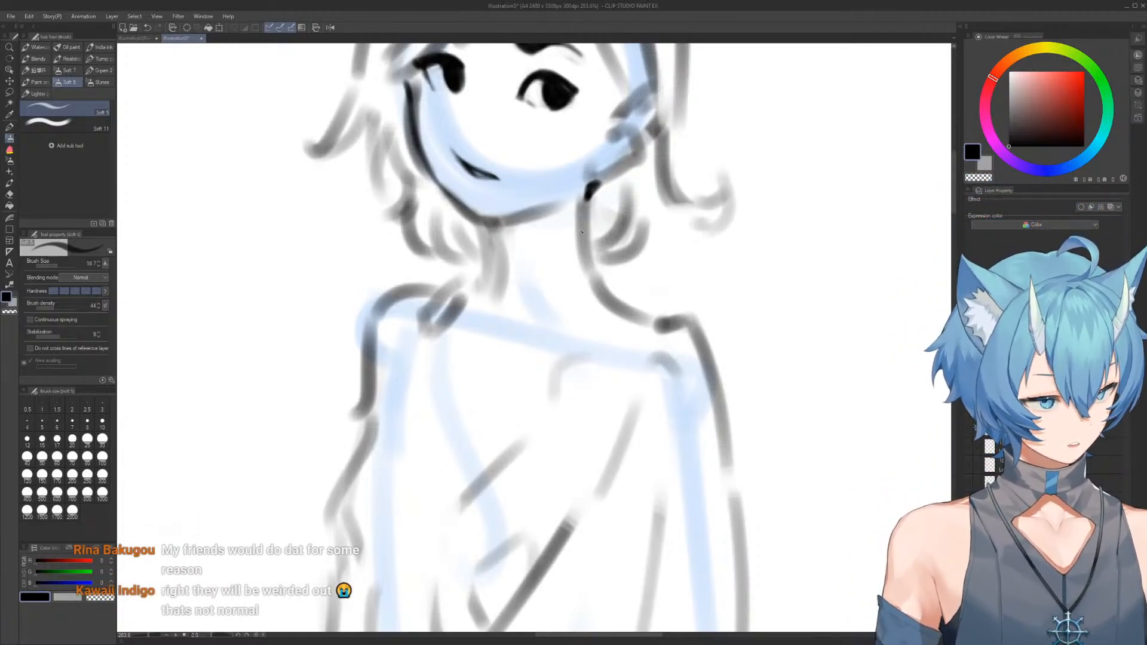
pyautogui.moveTo(590, 189)
pyautogui.mouseDown()
pyautogui.moveTo(596, 265)
pyautogui.moveTo(616, 297)
pyautogui.mouseUp()
pyautogui.hotkey('ctrl', 'z')
pyautogui.hotkey('ctrl', 'z')
pyautogui.moveTo(594, 186)
pyautogui.mouseDown()
pyautogui.moveTo(603, 285)
pyautogui.moveTo(590, 246)
pyautogui.moveTo(605, 292)
pyautogui.mouseUp()
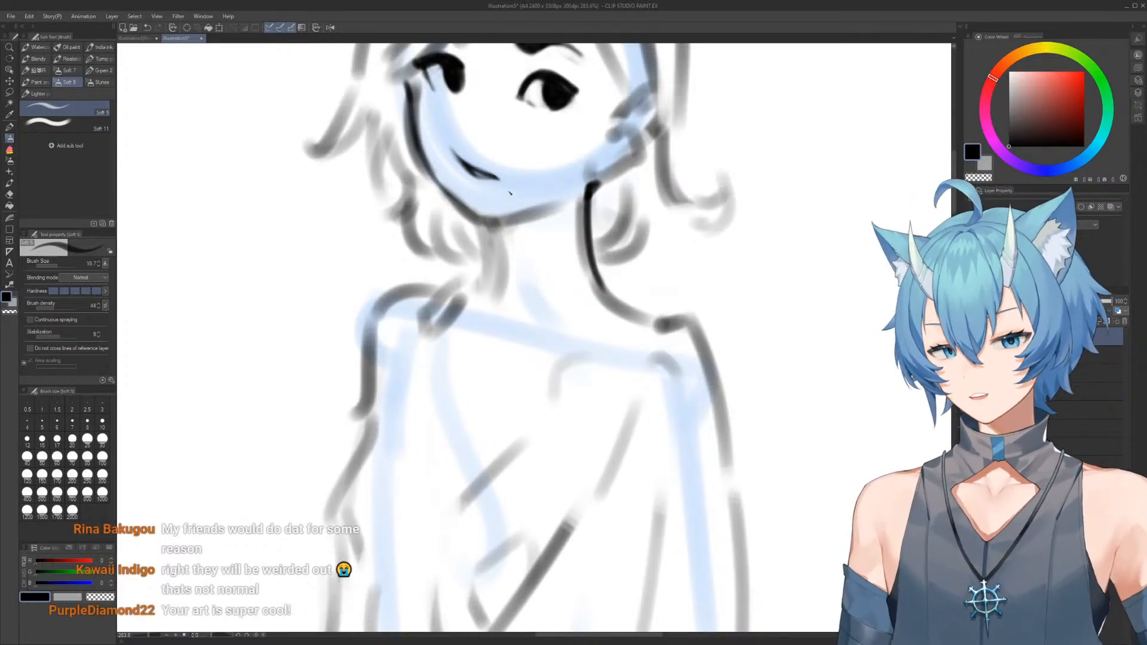
# Redraw the left-hand jaw line in bold black down to the chin point and clean up its edge
pyautogui.moveTo(427, 162)
pyautogui.mouseDown()
pyautogui.moveTo(480, 219)
pyautogui.moveTo(431, 152)
pyautogui.moveTo(470, 210)
pyautogui.moveTo(491, 211)
pyautogui.moveTo(459, 188)
pyautogui.moveTo(489, 218)
pyautogui.moveTo(467, 202)
pyautogui.moveTo(496, 216)
pyautogui.mouseUp()
pyautogui.press('c')
pyautogui.moveTo(514, 151); pyautogui.dragTo(494, 149)
pyautogui.moveTo(504, 91)
pyautogui.mouseDown()
pyautogui.moveTo(508, 199)
pyautogui.moveTo(532, 210)
pyautogui.mouseUp()
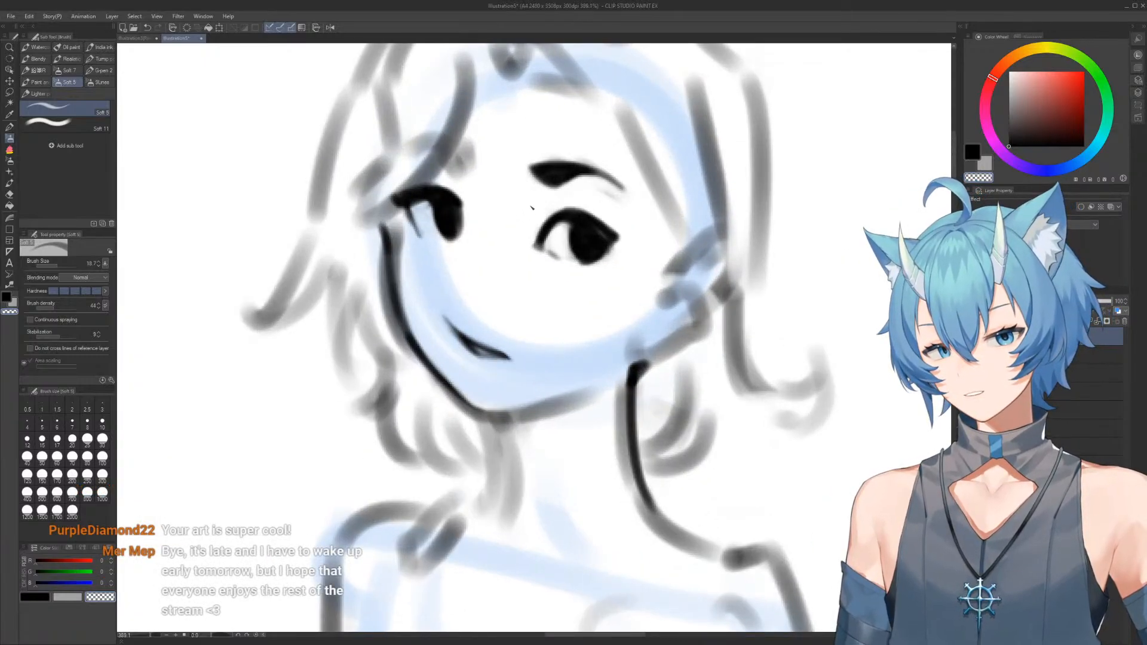
# Refine the lash line at the left-hand eye's outer corner and clear the white area beneath it
pyautogui.press('c')
pyautogui.moveTo(409, 193)
pyautogui.mouseDown()
pyautogui.moveTo(397, 196)
pyautogui.moveTo(457, 201)
pyautogui.mouseUp()
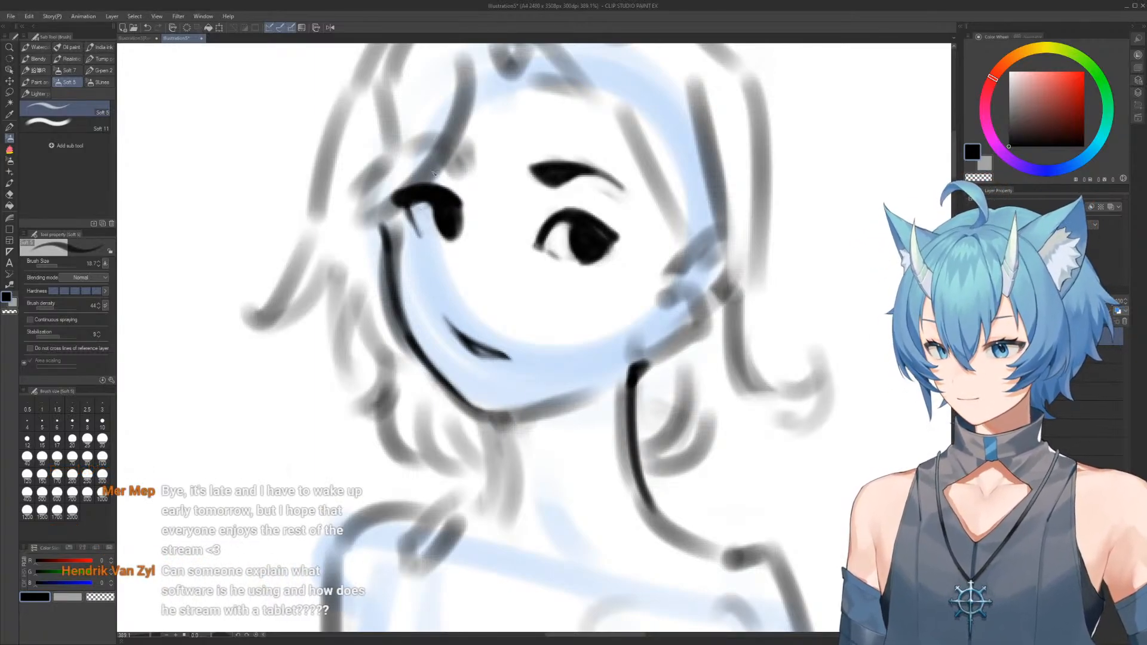
pyautogui.scroll(-2, 458, 201)
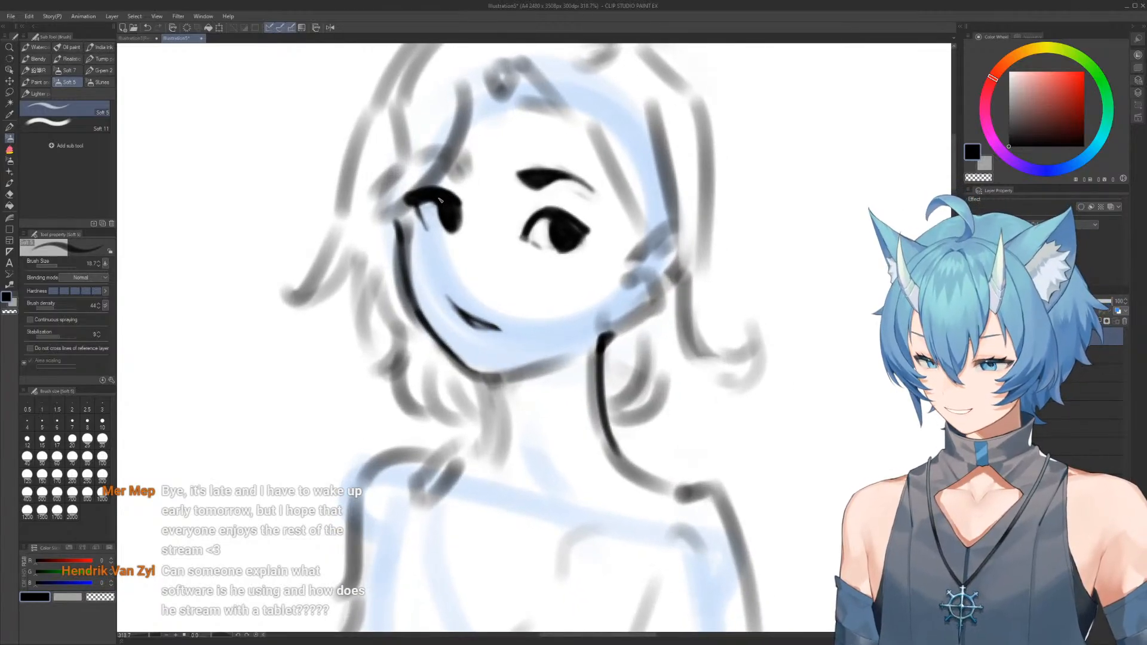
pyautogui.press('e')
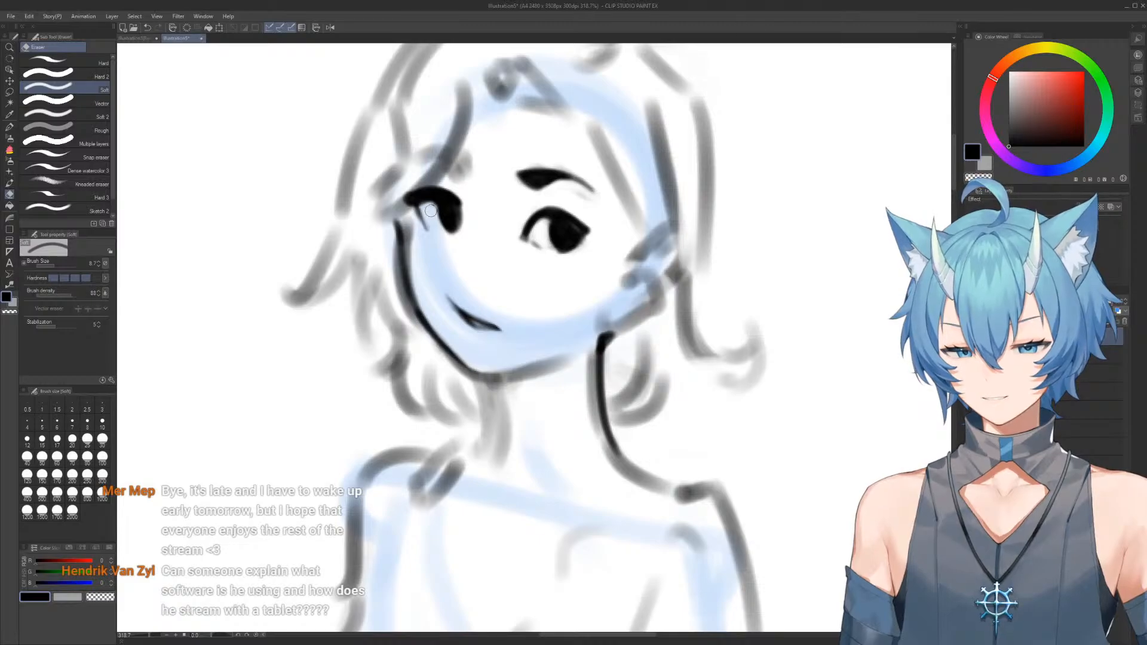
pyautogui.press('b')
pyautogui.moveTo(417, 197)
pyautogui.mouseDown()
pyautogui.moveTo(413, 213)
pyautogui.moveTo(435, 231)
pyautogui.mouseUp()
pyautogui.hotkey('ctrl', 'z')
pyautogui.press('c')
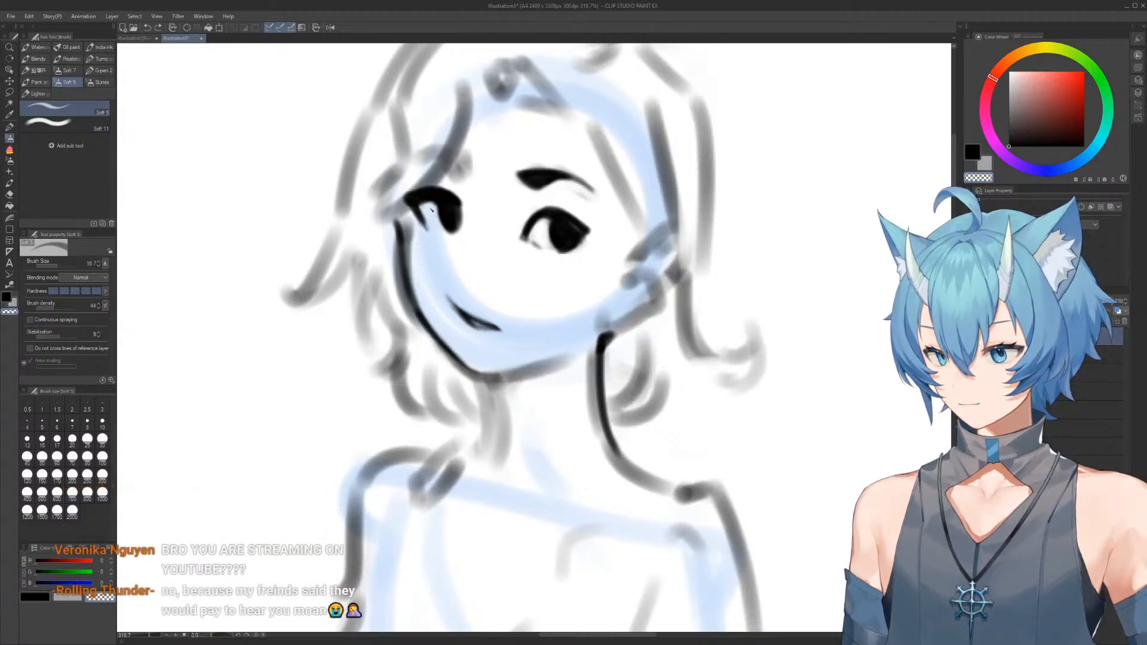
pyautogui.moveTo(424, 210); pyautogui.dragTo(430, 229)
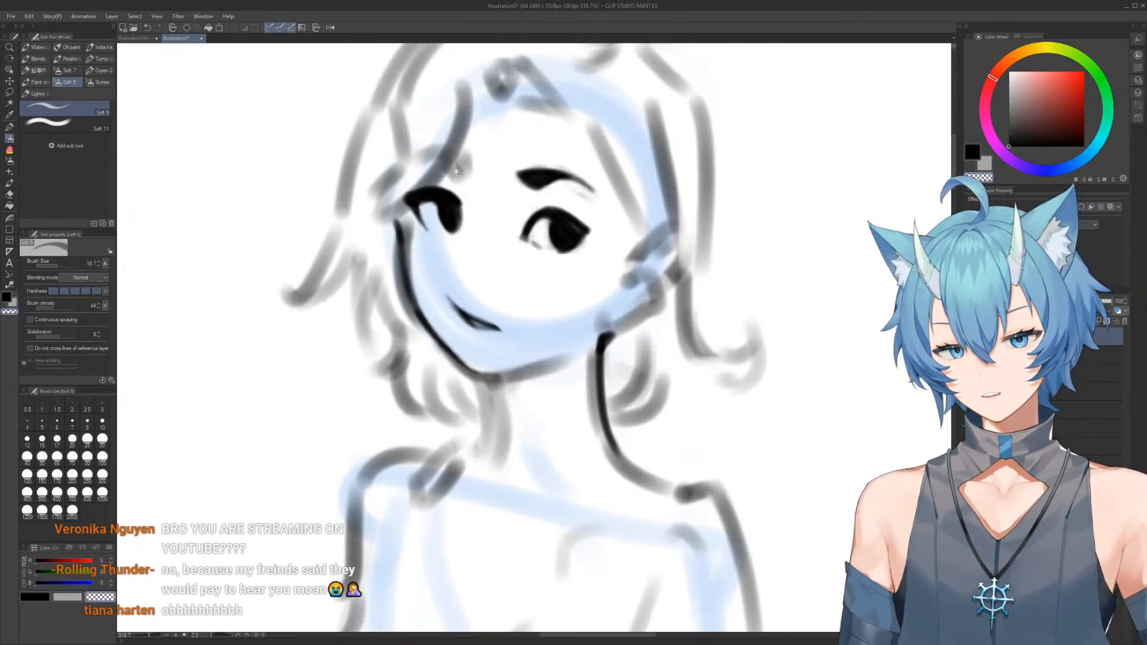
# Check the face and upper body's proportions in a mirrored view
pyautogui.scroll(-3, 457, 172)
pyautogui.click(330, 27)
pyautogui.click(330, 27)
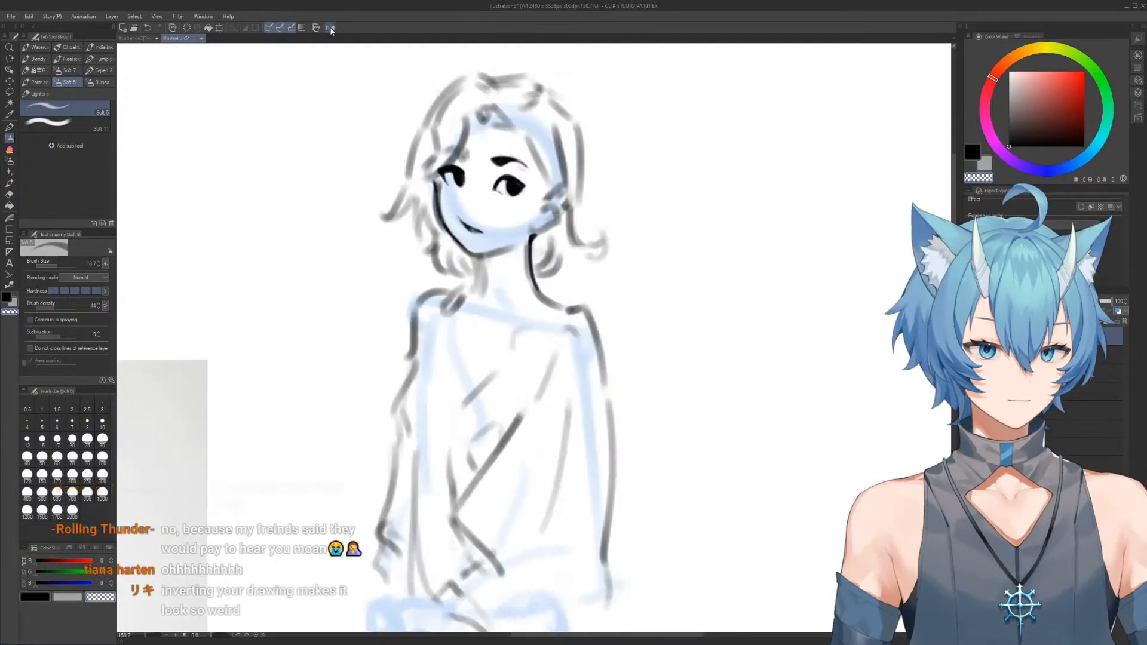
pyautogui.scroll(3, 442, 171)
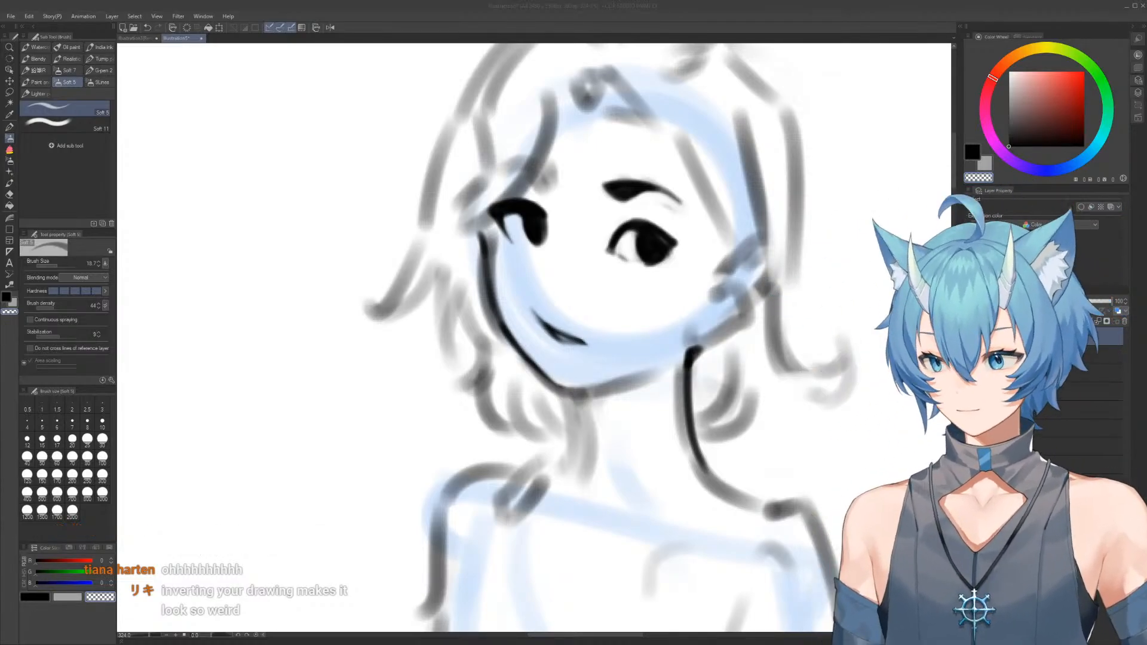
pyautogui.scroll(-3, 600, 202)
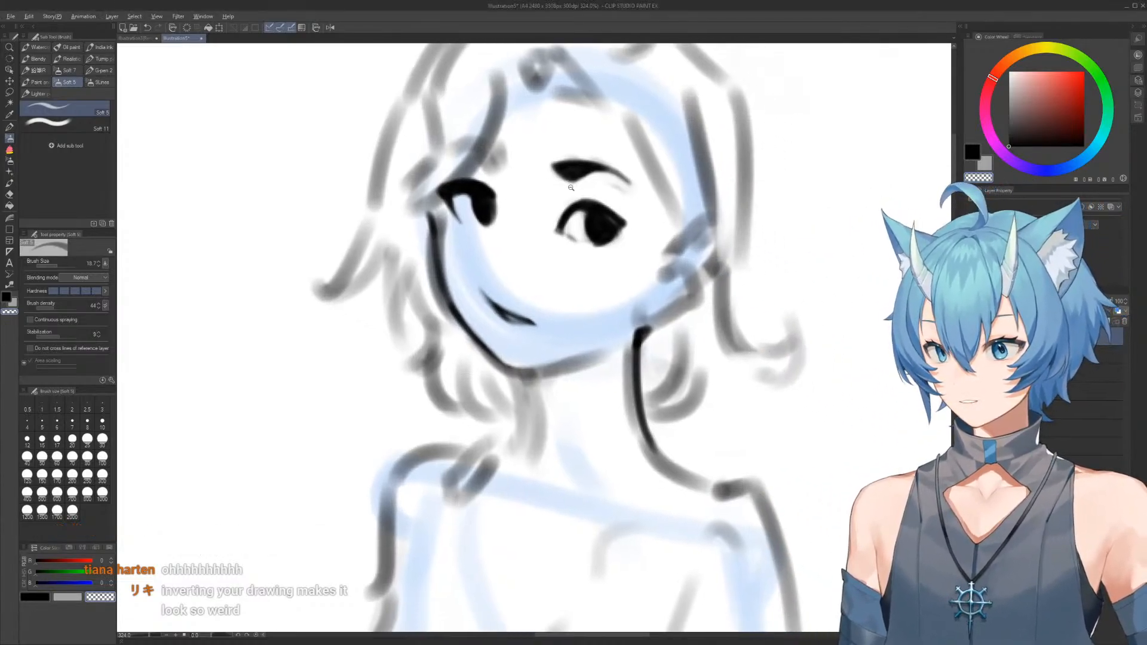
pyautogui.scroll(2, 562, 177)
# In the mirrored view, darken the underside of the chin and redraw the front neck line in black over the erased grey sketch
pyautogui.click(330, 28)
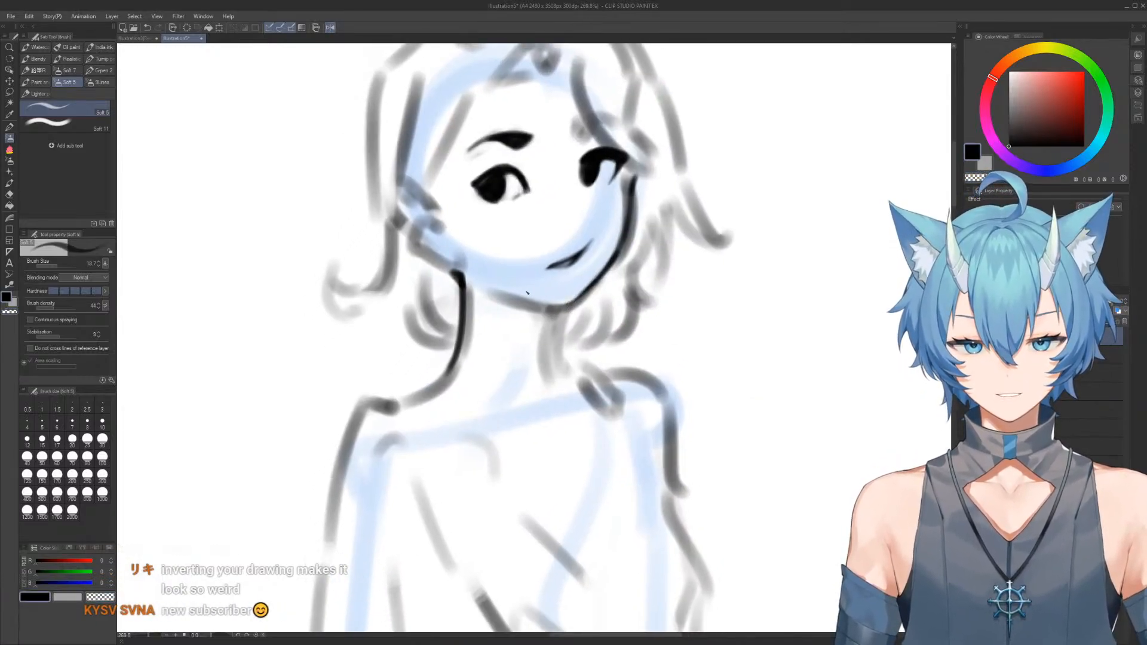
pyautogui.moveTo(517, 297); pyautogui.dragTo(562, 309)
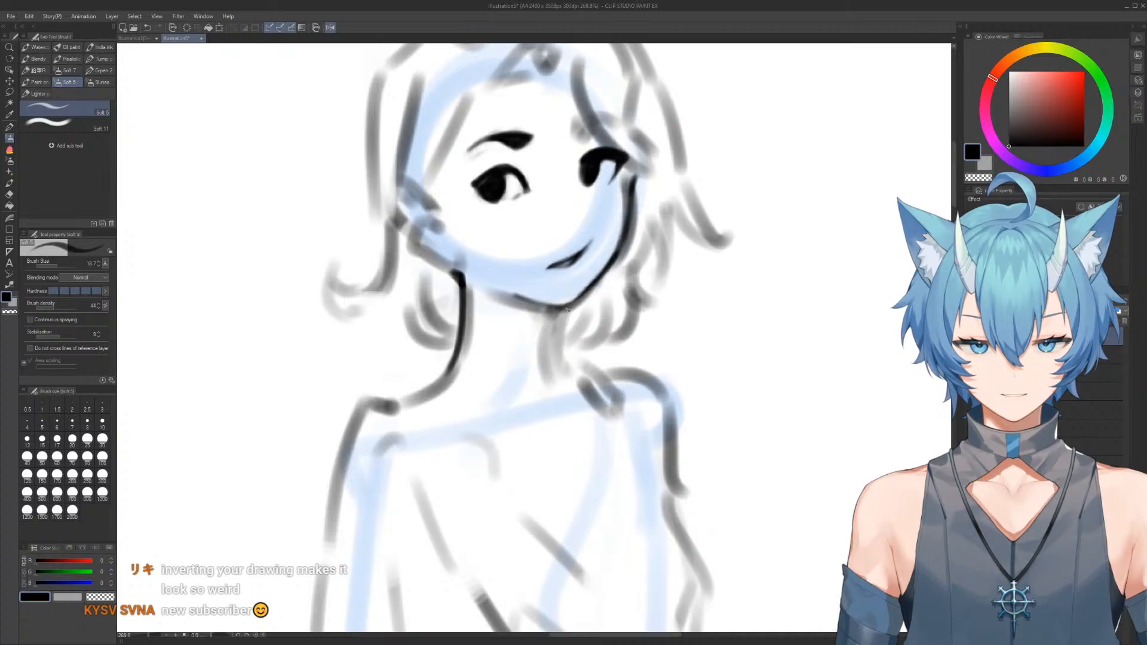
pyautogui.moveTo(561, 310); pyautogui.dragTo(538, 375)
pyautogui.press('e')
pyautogui.moveTo(541, 336); pyautogui.dragTo(539, 393)
pyautogui.press('b')
pyautogui.moveTo(562, 309); pyautogui.dragTo(547, 367)
pyautogui.press('e')
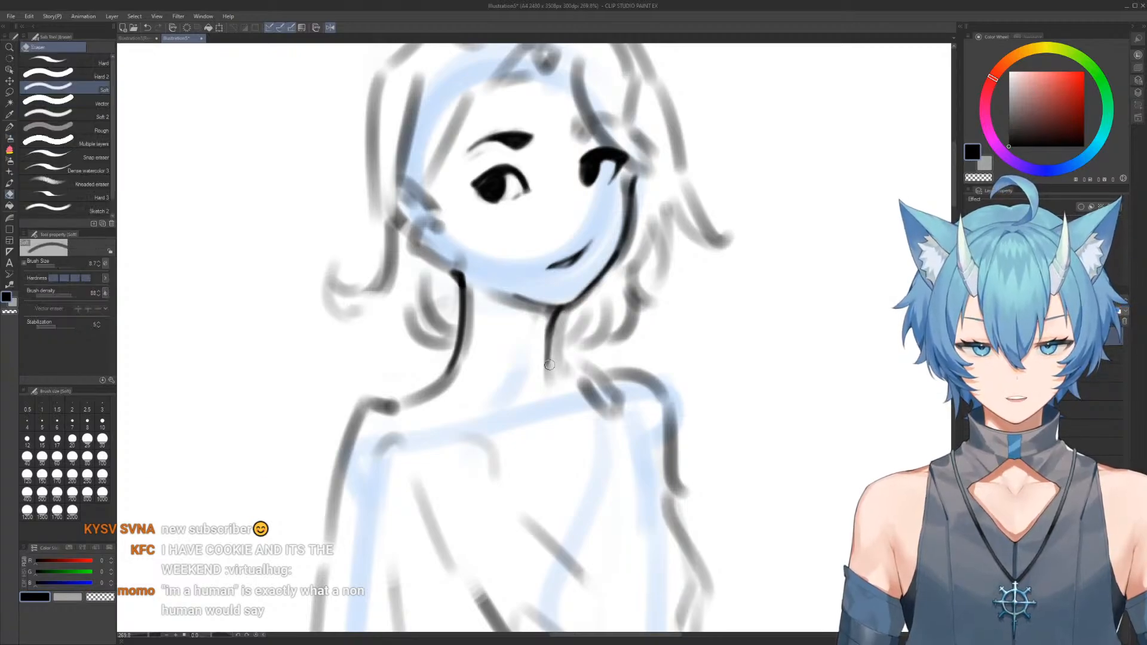
pyautogui.press('b')
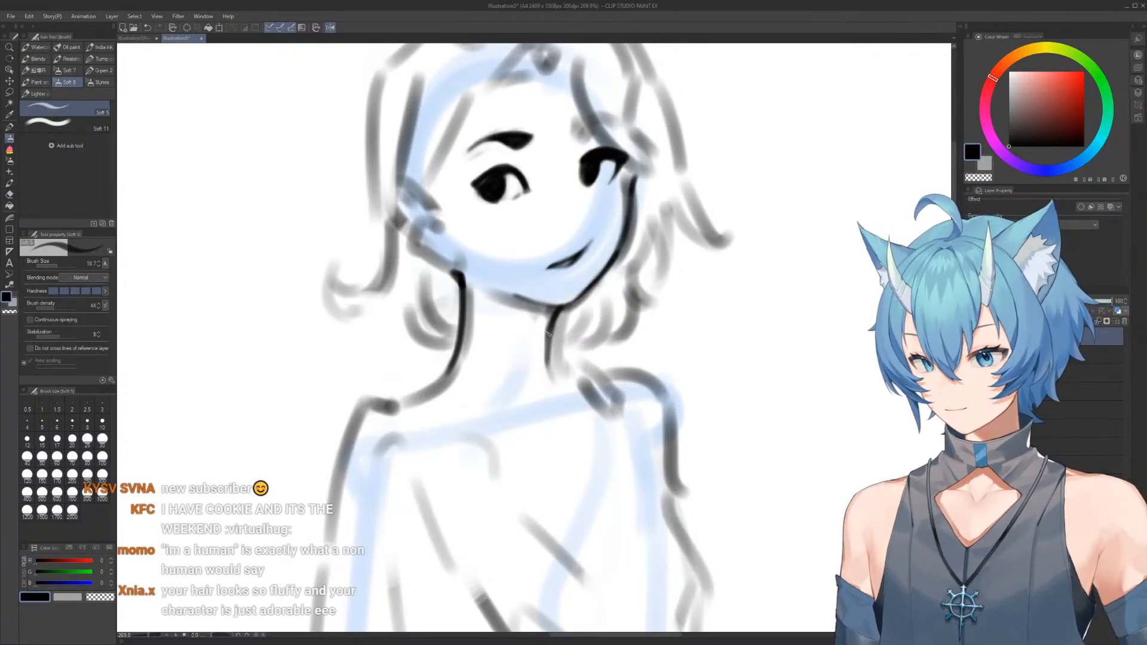
# Add a thin neck muscle line slanting from the front neck line down to the collarbone guide
pyautogui.press('alt')
pyautogui.click(553, 309)
pyautogui.moveTo(553, 326); pyautogui.dragTo(529, 409)
pyautogui.hotkey('ctrl', 'z')
pyautogui.moveTo(551, 326); pyautogui.dragTo(532, 421)
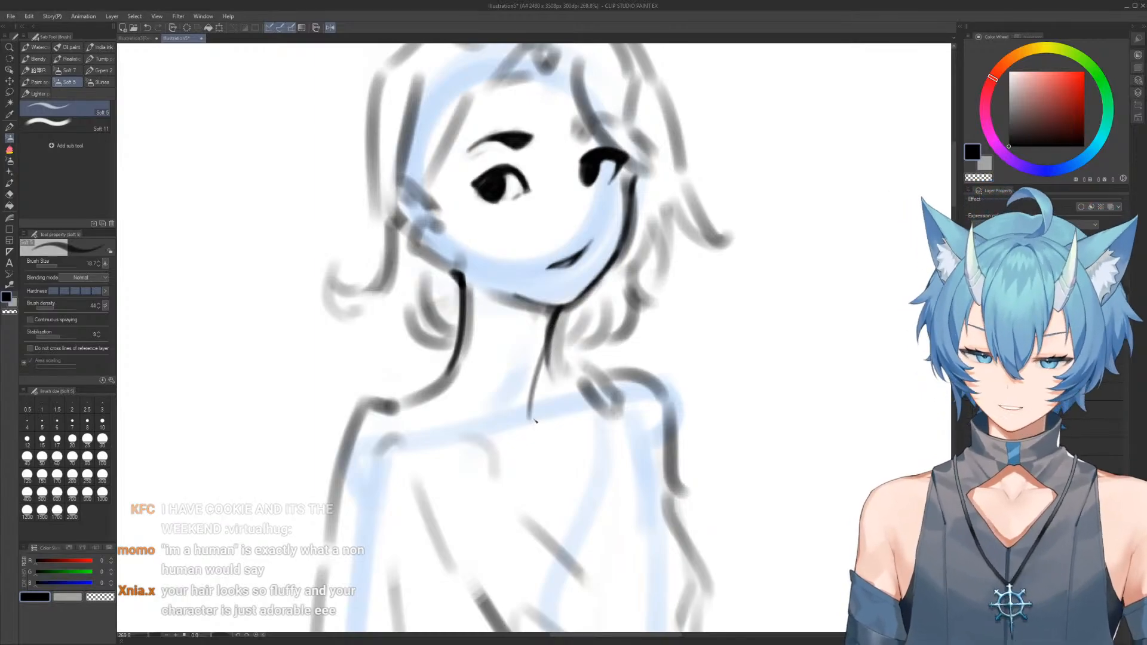
pyautogui.hotkey('ctrl', 'z')
pyautogui.moveTo(549, 332); pyautogui.dragTo(533, 403)
# Clean up the jaw's underside, sharpen the larger eye's outer corner and lower edge, and return to the unmirrored view
pyautogui.press('e')
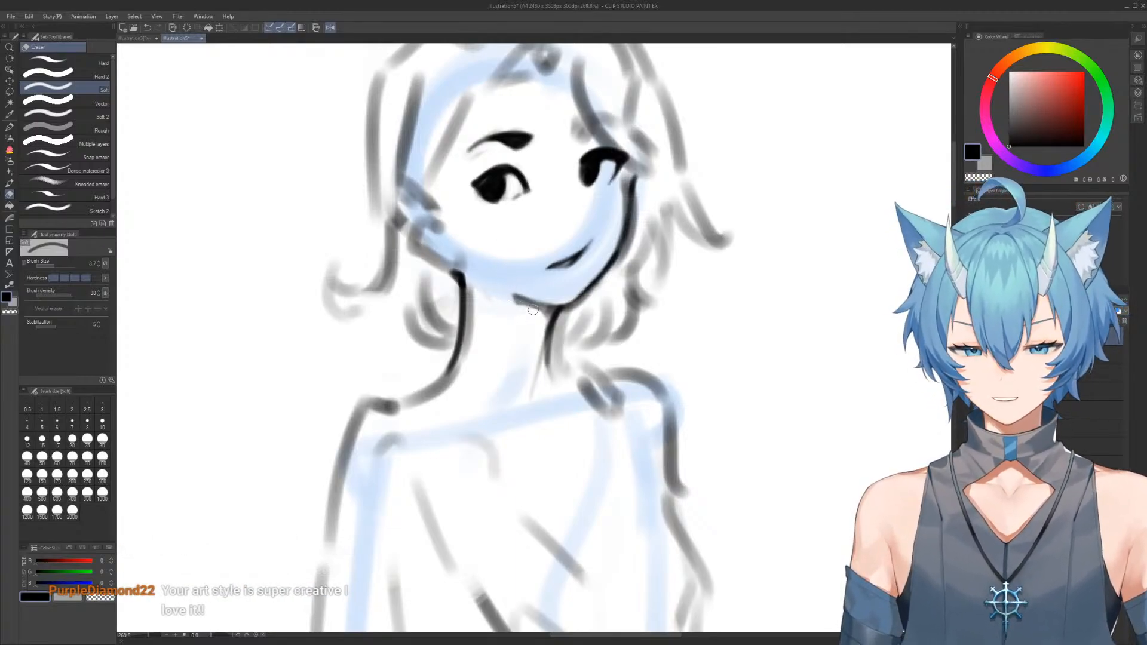
pyautogui.press('b')
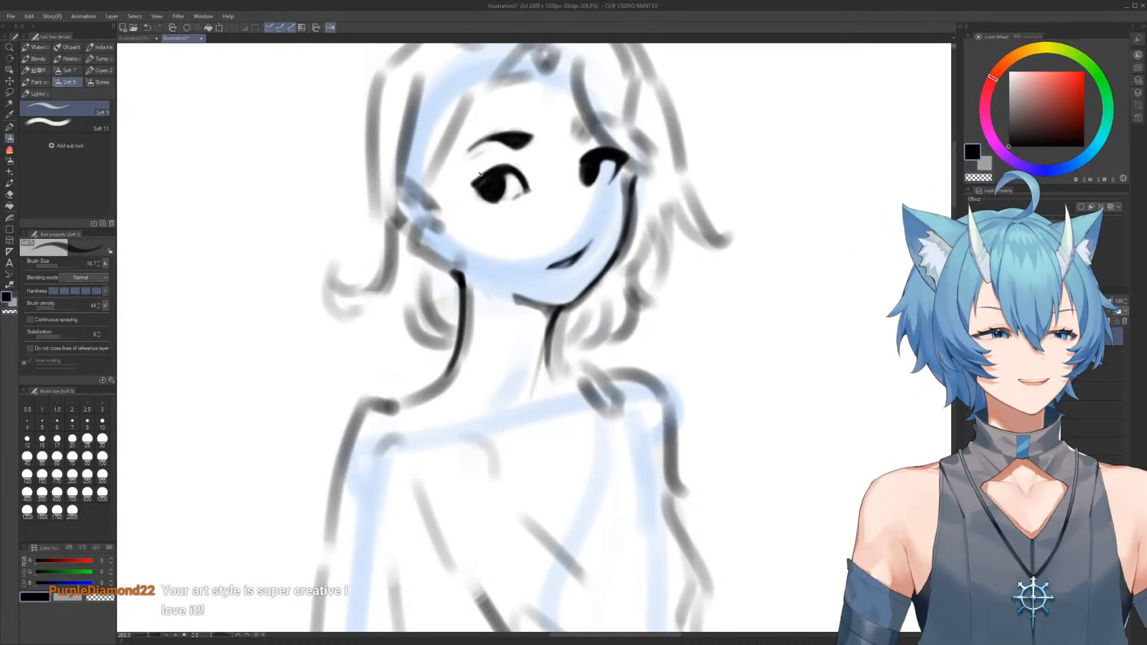
pyautogui.press('e')
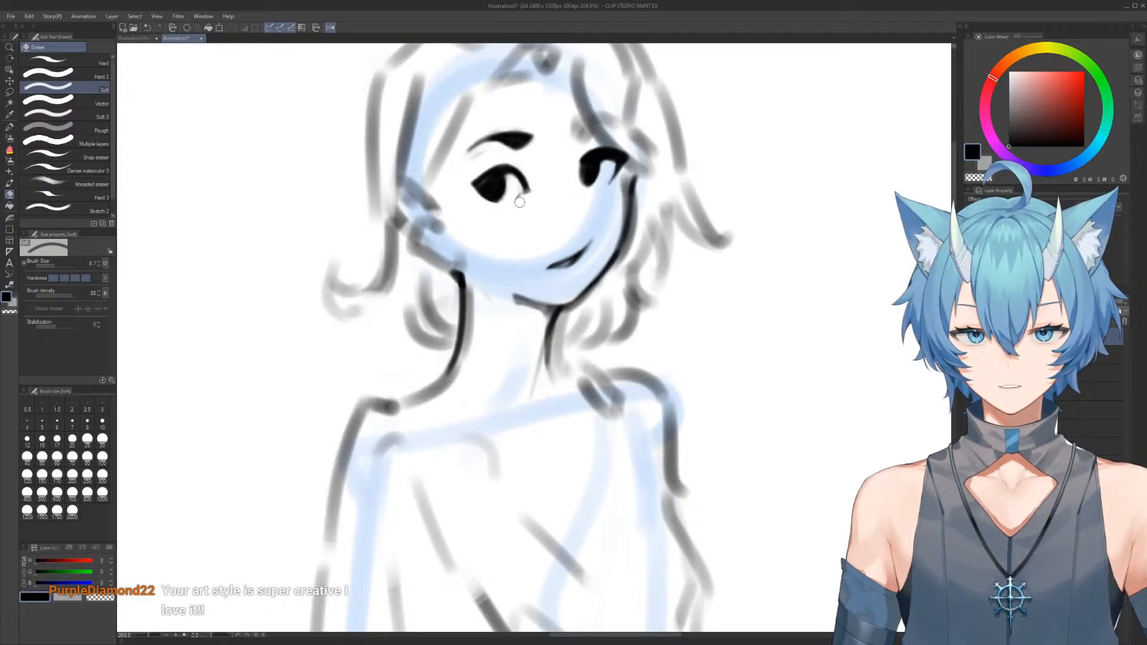
pyautogui.press('b')
pyautogui.click(330, 28)
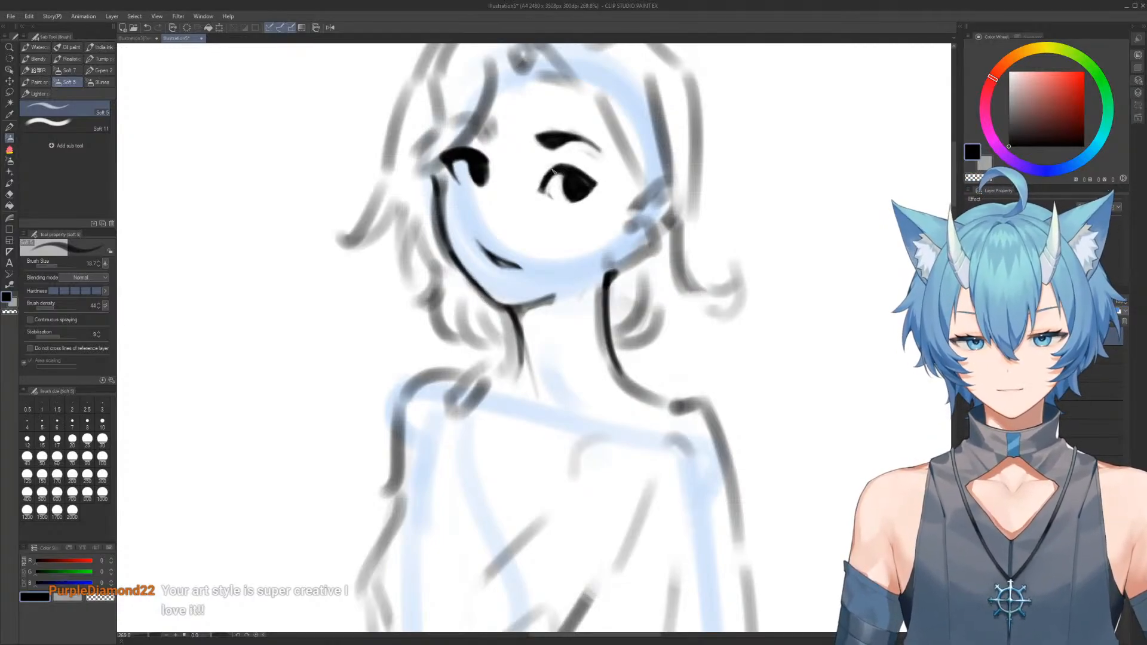
# Adjust the brush size and draw a thin dark pointed hair strand beside the left-hand cheek
pyautogui.moveTo(596, 132)
pyautogui.mouseDown()
pyautogui.moveTo(575, 124)
pyautogui.moveTo(602, 124)
pyautogui.mouseUp()
pyautogui.moveTo(609, 171); pyautogui.dragTo(581, 144)
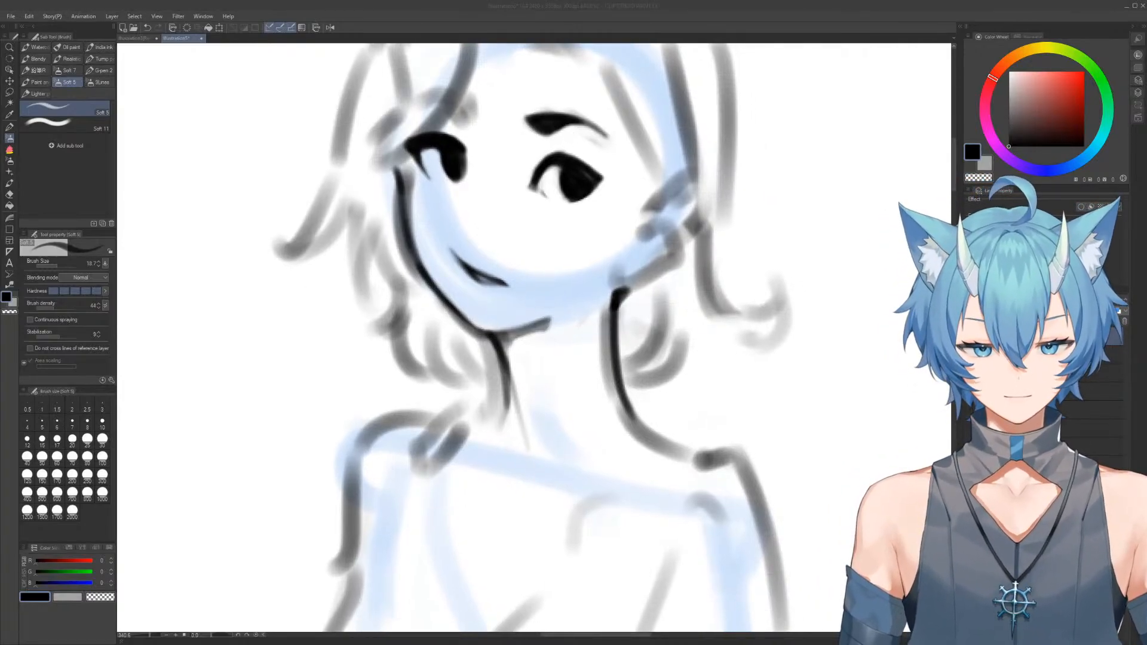
pyautogui.click(570, 139)
pyautogui.moveTo(452, 192); pyautogui.dragTo(479, 199)
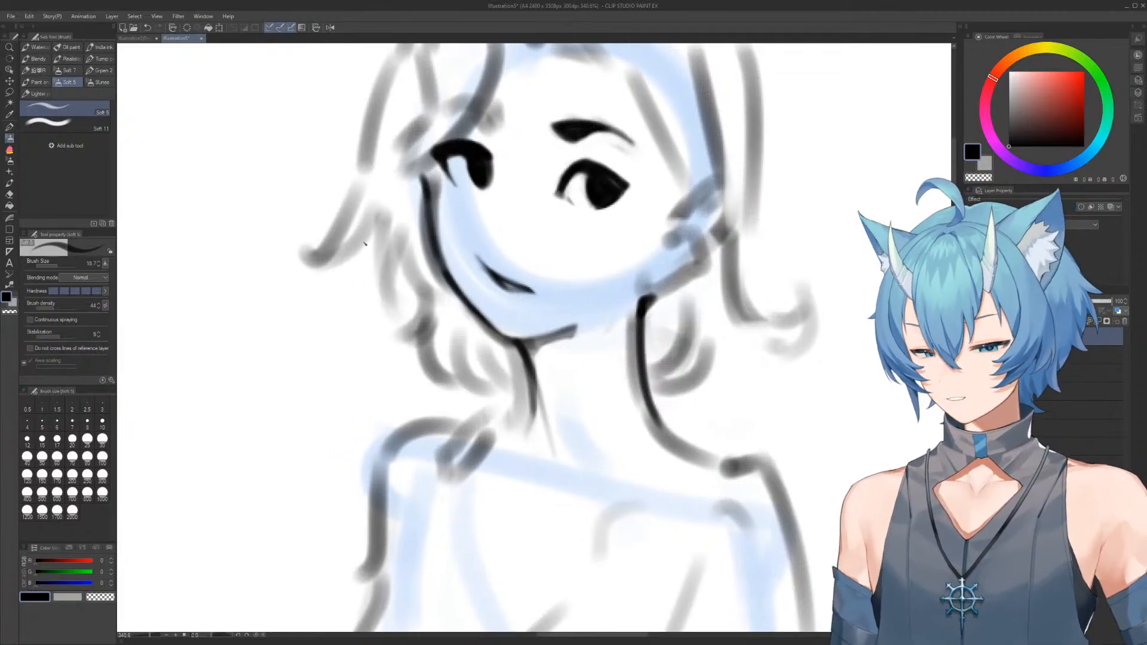
pyautogui.keyDown('ctrl'); pyautogui.keyDown('alt'); pyautogui.moveTo(393, 228); pyautogui.dragTo(384, 228); pyautogui.keyUp('alt'); pyautogui.keyUp('ctrl')
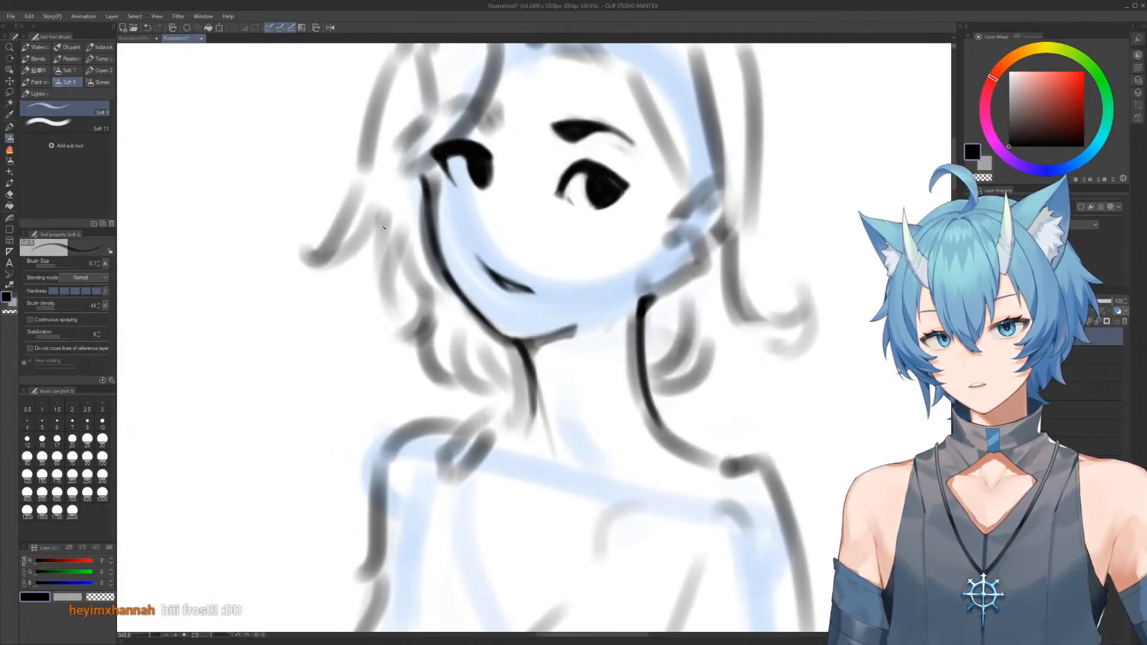
pyautogui.keyDown('ctrl'); pyautogui.keyDown('alt'); pyautogui.moveTo(386, 239); pyautogui.dragTo(392, 243); pyautogui.keyUp('alt'); pyautogui.keyUp('ctrl')
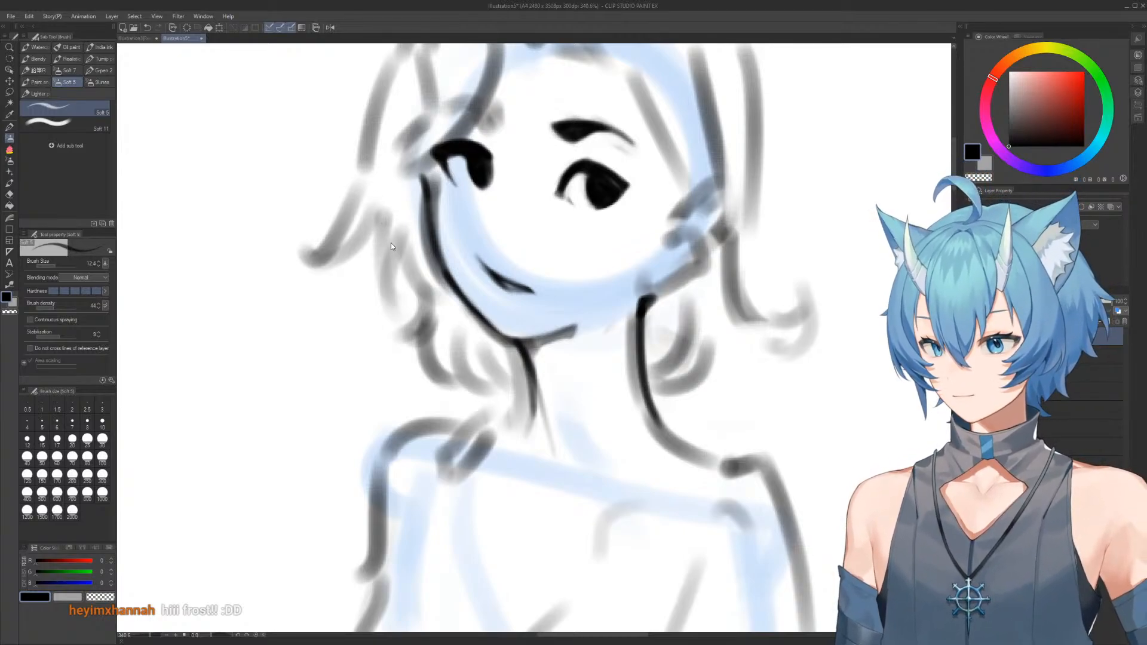
pyautogui.keyDown('ctrl'); pyautogui.keyDown('alt'); pyautogui.moveTo(389, 243); pyautogui.dragTo(391, 231); pyautogui.keyUp('alt'); pyautogui.keyUp('ctrl')
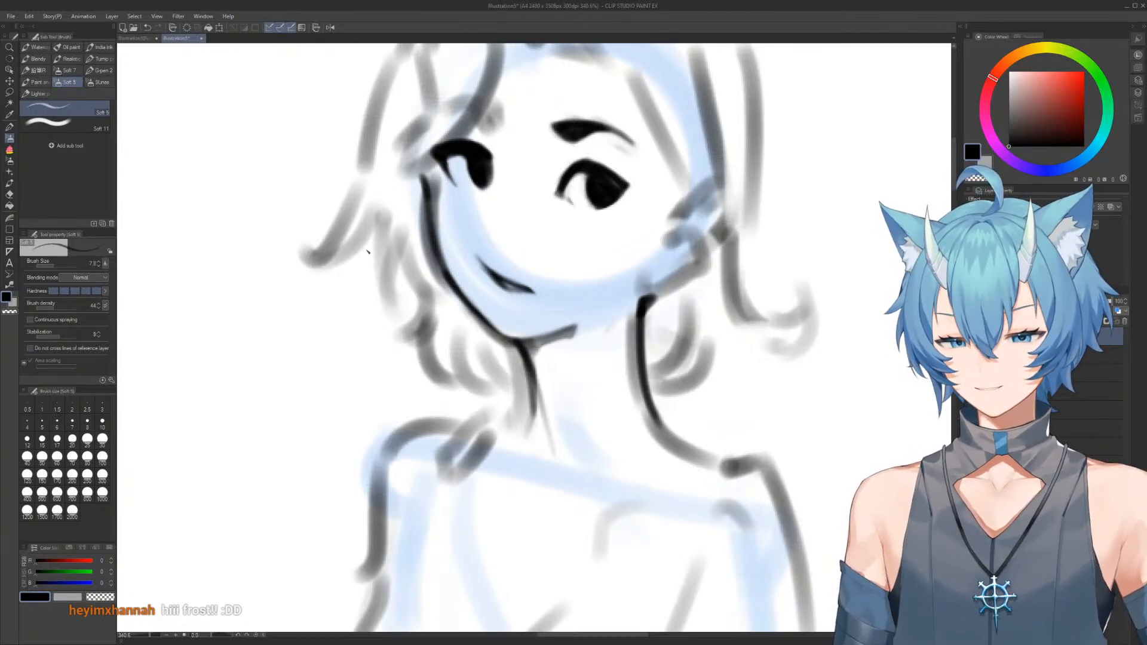
pyautogui.keyDown('ctrl'); pyautogui.keyDown('alt'); pyautogui.moveTo(390, 246); pyautogui.dragTo(396, 249); pyautogui.keyUp('alt'); pyautogui.keyUp('ctrl')
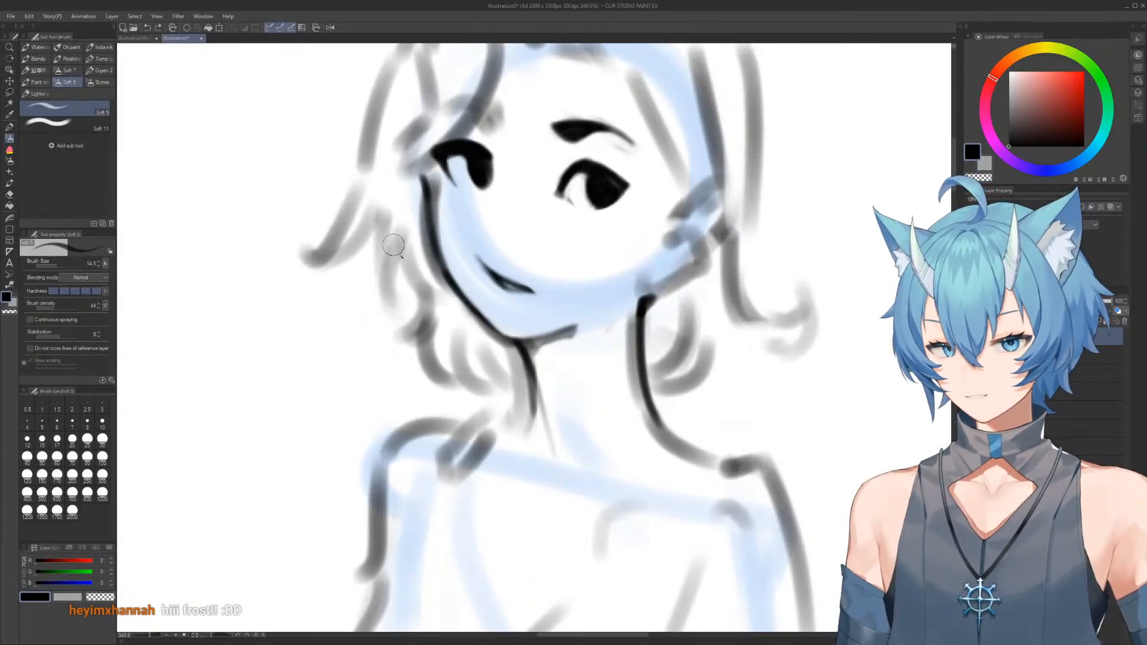
pyautogui.keyDown('ctrl'); pyautogui.keyDown('alt'); pyautogui.moveTo(395, 263); pyautogui.dragTo(400, 266); pyautogui.keyUp('alt'); pyautogui.keyUp('ctrl')
pyautogui.moveTo(380, 205); pyautogui.dragTo(395, 304)
pyautogui.hotkey('ctrl', 'z')
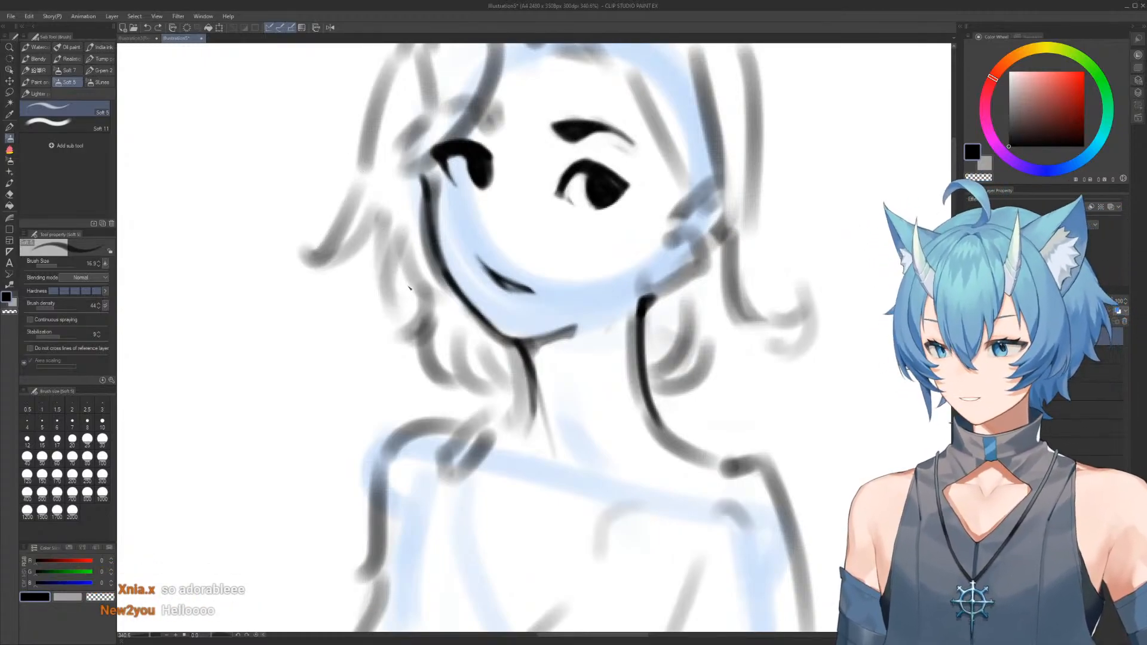
pyautogui.moveTo(388, 198); pyautogui.dragTo(395, 298)
pyautogui.moveTo(377, 244); pyautogui.dragTo(422, 299)
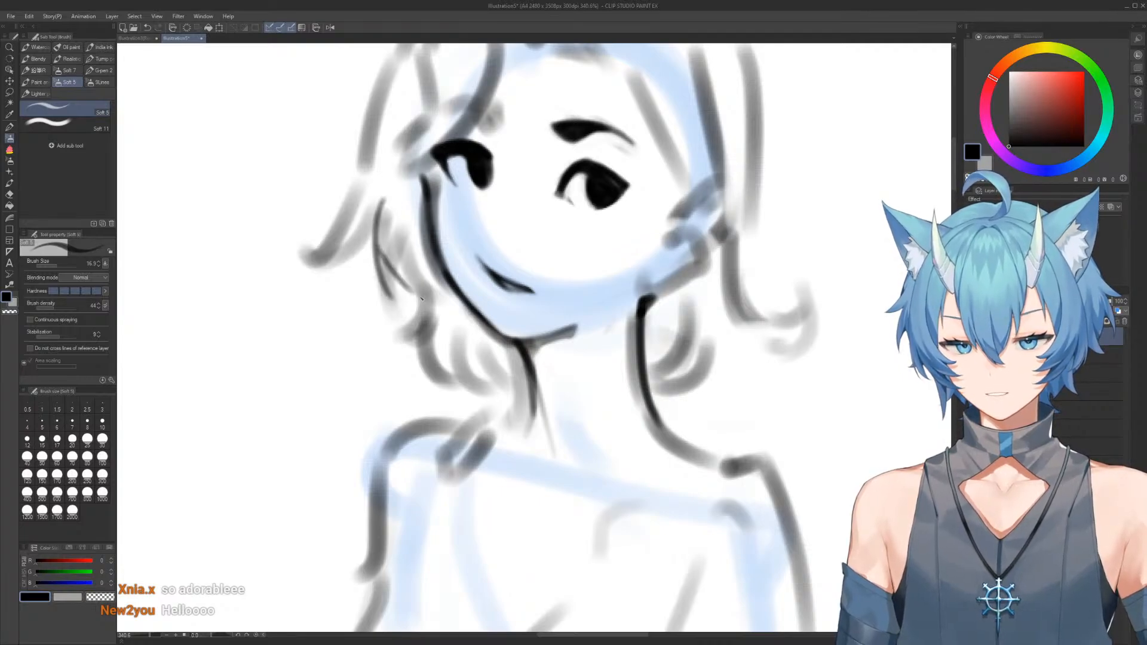
pyautogui.hotkey('ctrl', 'z')
pyautogui.moveTo(374, 224)
pyautogui.mouseDown()
pyautogui.moveTo(411, 294)
pyautogui.moveTo(419, 282)
pyautogui.moveTo(393, 299)
pyautogui.moveTo(417, 292)
pyautogui.mouseUp()
# Outline the shadow under the chin from the jaw line's end down to the base of the neck and reinforce the chin line
pyautogui.moveTo(489, 209); pyautogui.dragTo(472, 231)
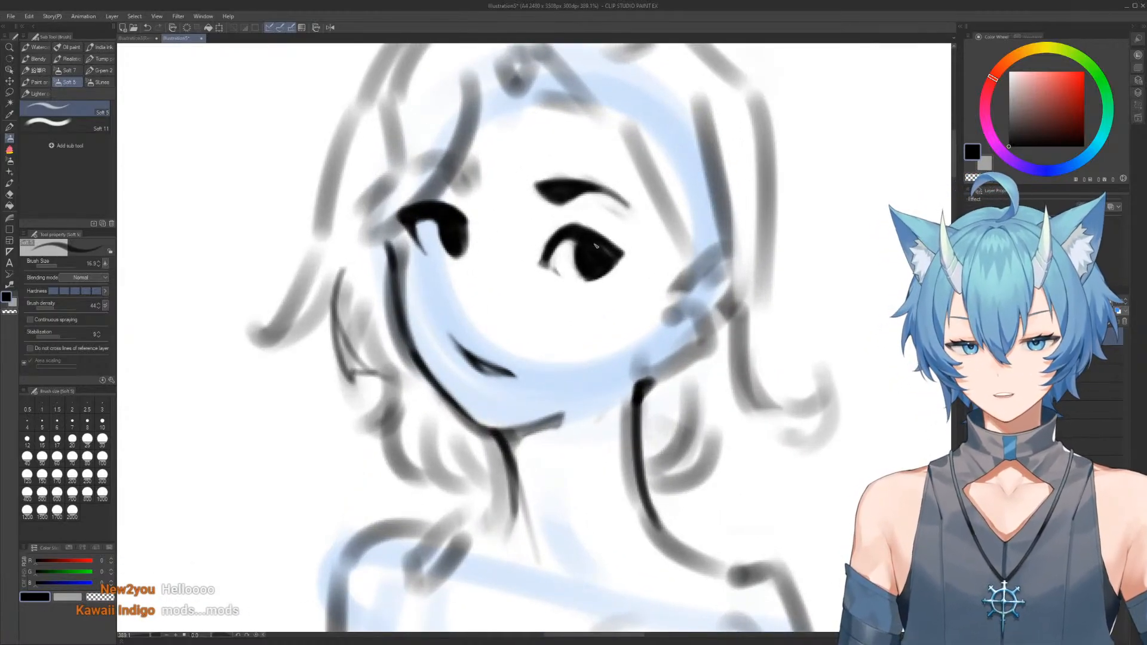
pyautogui.moveTo(614, 225)
pyautogui.mouseDown()
pyautogui.moveTo(574, 230)
pyautogui.moveTo(584, 181)
pyautogui.moveTo(600, 187)
pyautogui.moveTo(615, 232)
pyautogui.mouseUp()
pyautogui.press('e')
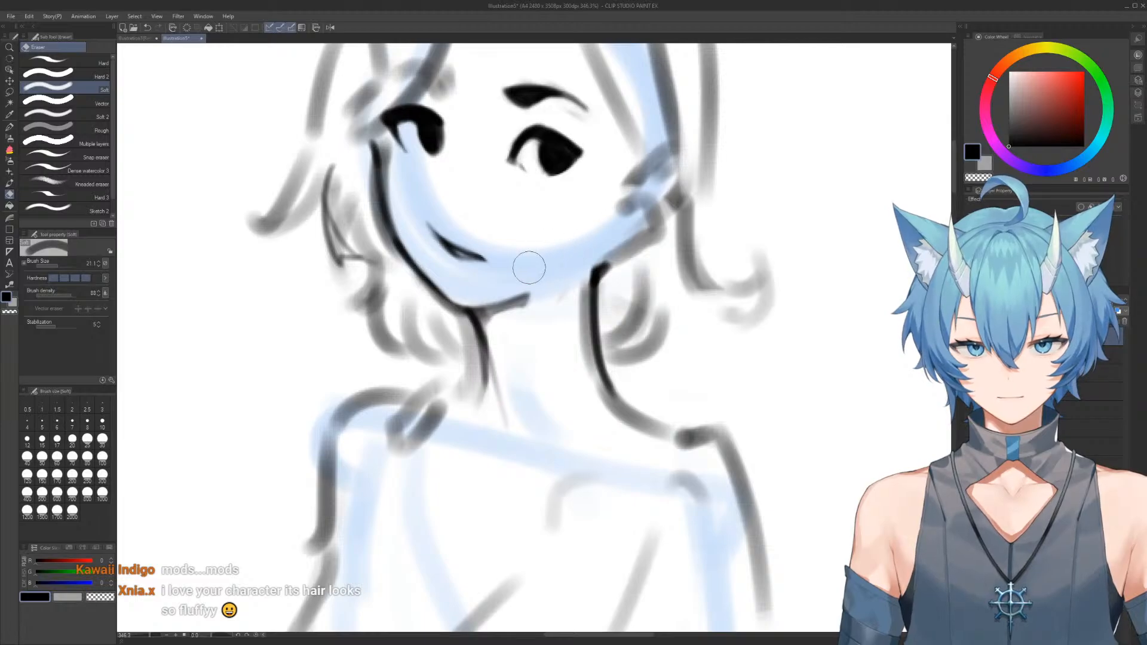
pyautogui.moveTo(565, 275); pyautogui.dragTo(562, 303)
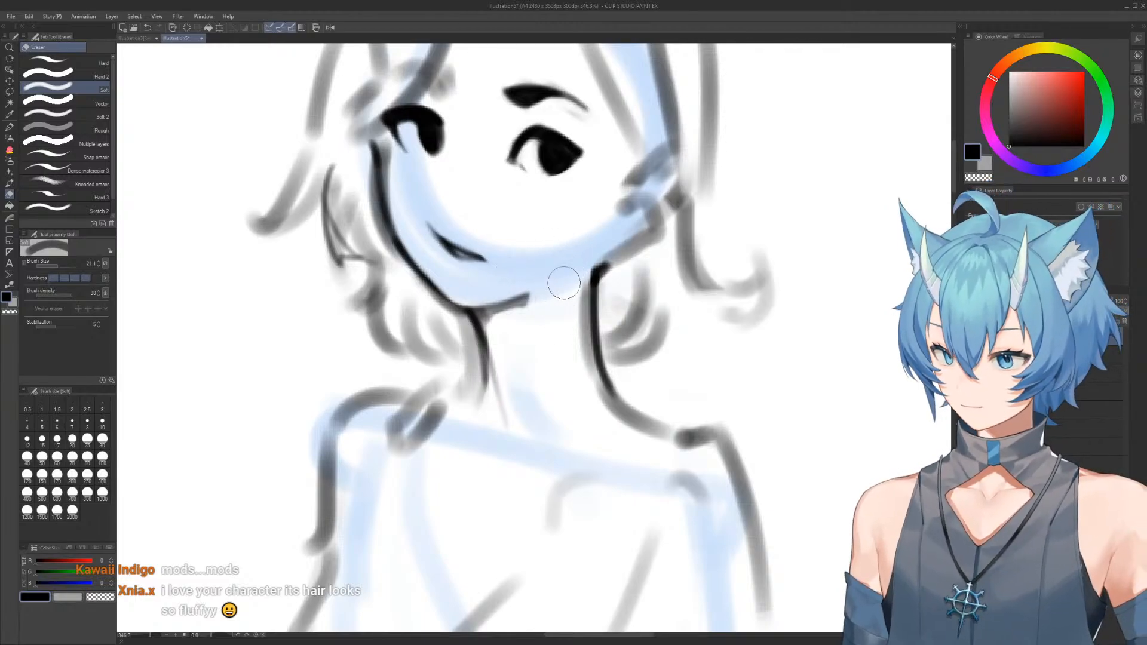
pyautogui.press('b')
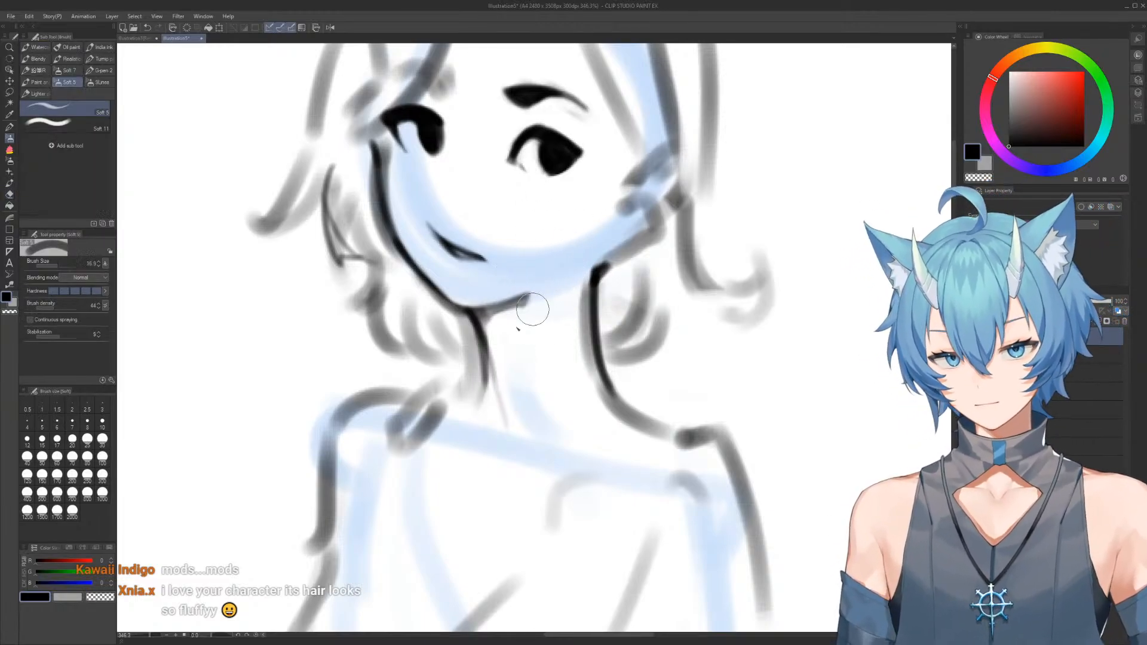
pyautogui.moveTo(530, 293)
pyautogui.mouseDown()
pyautogui.moveTo(501, 412)
pyautogui.moveTo(466, 431)
pyautogui.mouseUp()
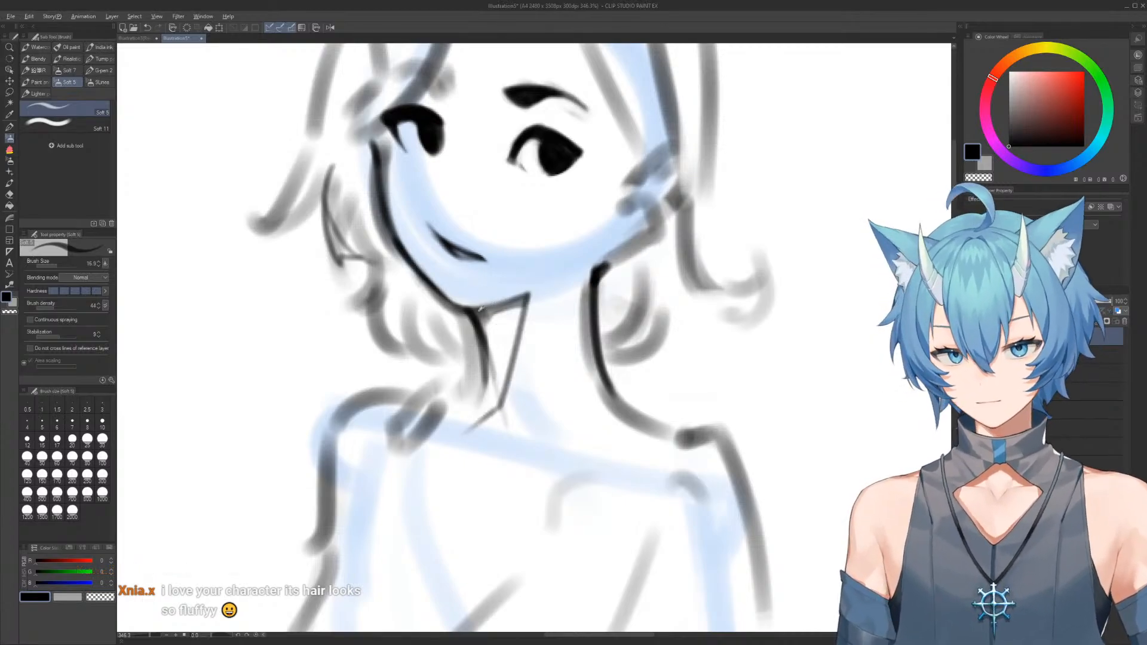
pyautogui.moveTo(468, 309)
pyautogui.mouseDown()
pyautogui.moveTo(529, 295)
pyautogui.moveTo(517, 300)
pyautogui.mouseUp()
# Mirror the view and erase the rough grey jaw line between the ear and the top of the neck
pyautogui.press('c')
pyautogui.scroll(-5, 536, 254)
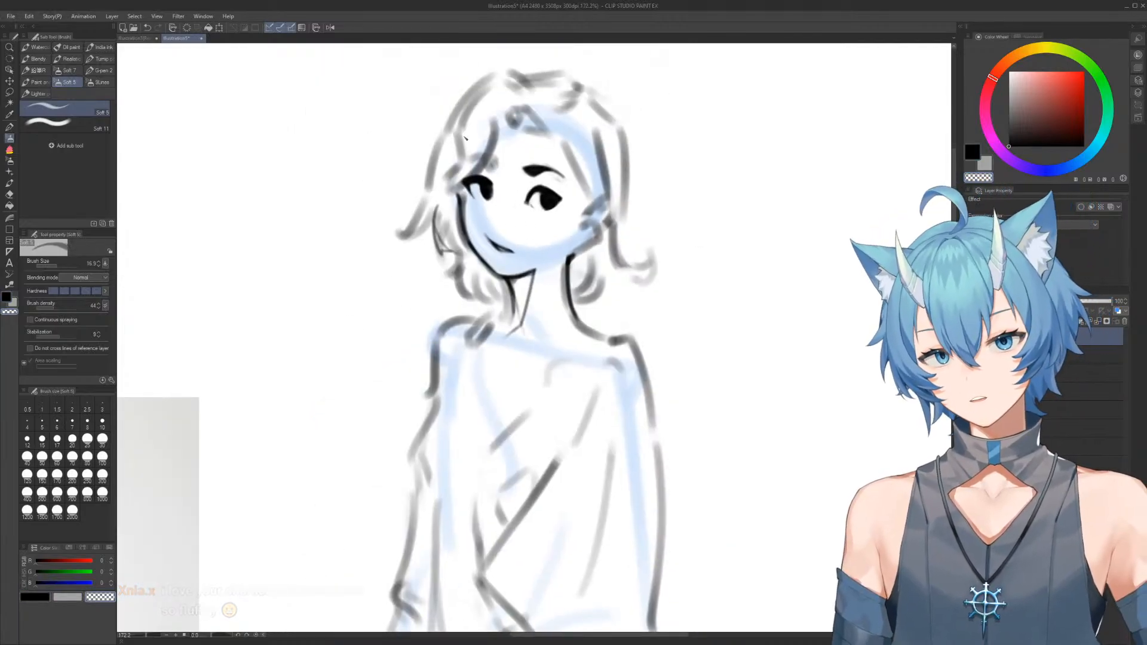
pyautogui.click(331, 28)
pyautogui.scroll(6, 548, 160)
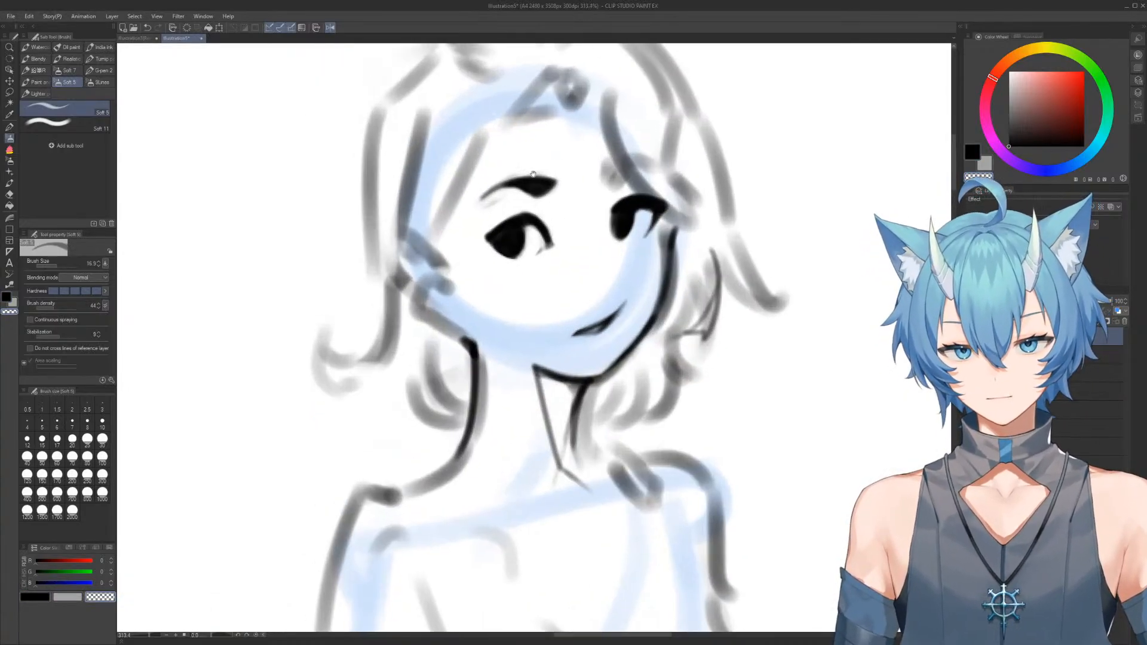
pyautogui.press('e')
pyautogui.moveTo(437, 348); pyautogui.dragTo(443, 343)
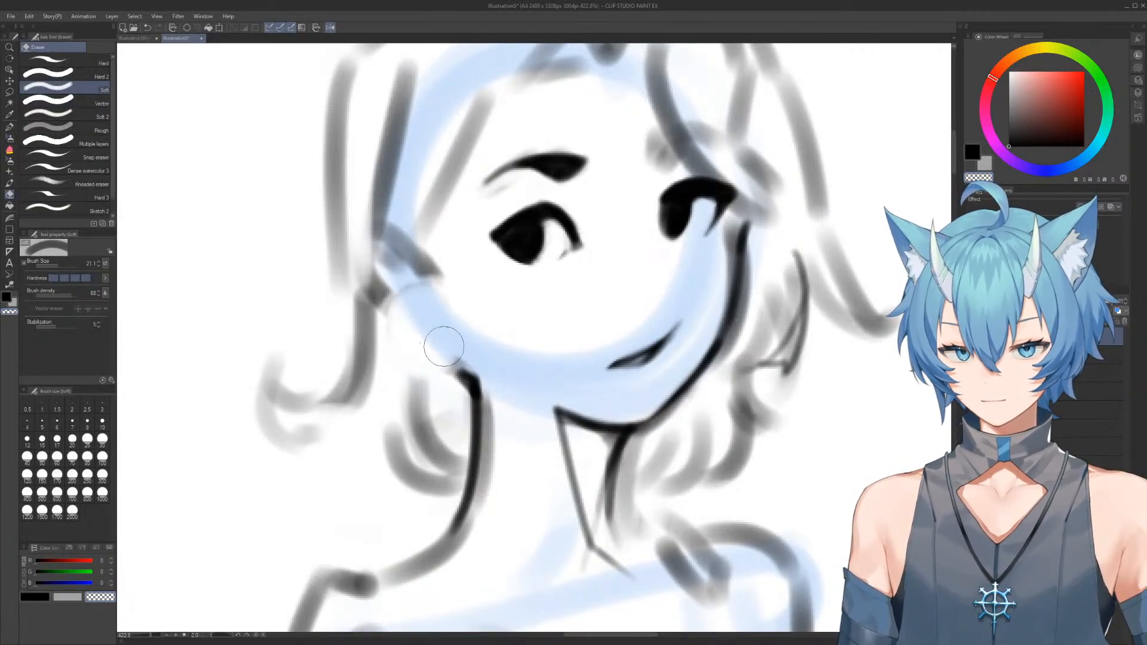
# Draw a rounded ear outline where the jaw meets the hair, above the neck line, and return to the unmirrored view
pyautogui.press('b')
pyautogui.keyDown('alt'); pyautogui.click(470, 374); pyautogui.keyUp('alt')
pyautogui.moveTo(399, 304); pyautogui.dragTo(445, 382)
pyautogui.hotkey('ctrl', 'z')
pyautogui.moveTo(402, 315)
pyautogui.mouseDown()
pyautogui.moveTo(372, 315)
pyautogui.moveTo(416, 383)
pyautogui.mouseUp()
pyautogui.hotkey('ctrl', 'z')
pyautogui.moveTo(408, 306); pyautogui.dragTo(403, 293)
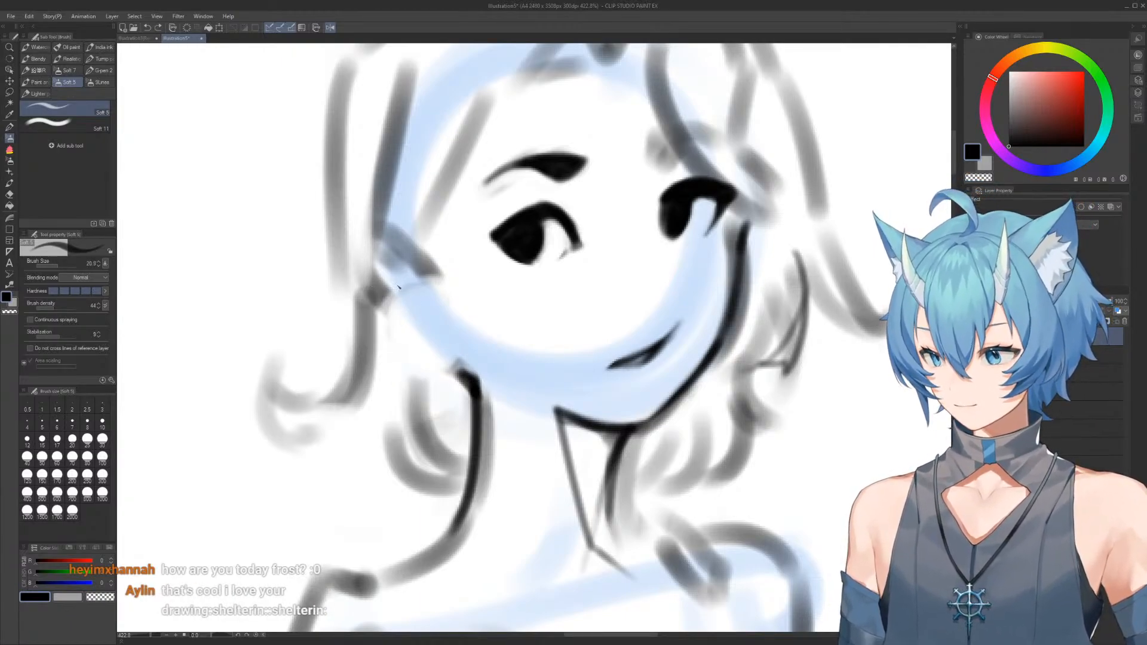
pyautogui.moveTo(394, 296)
pyautogui.mouseDown()
pyautogui.moveTo(374, 326)
pyautogui.moveTo(398, 373)
pyautogui.moveTo(465, 383)
pyautogui.mouseUp()
pyautogui.moveTo(376, 305); pyautogui.dragTo(418, 287)
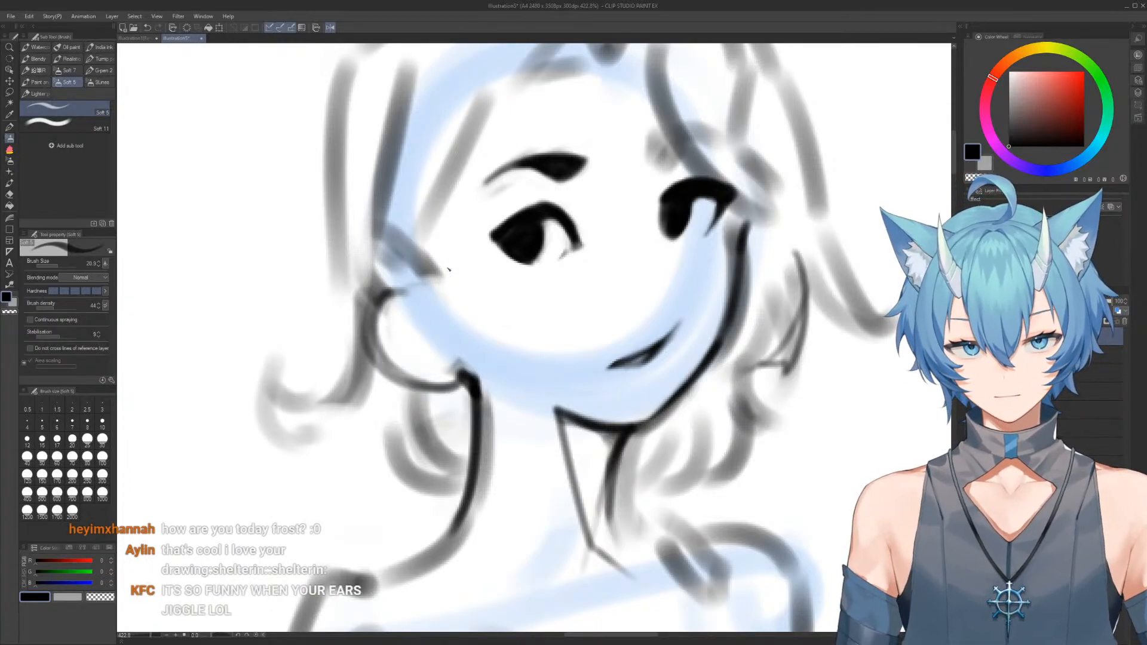
pyautogui.scroll(-5, 486, 235)
pyautogui.moveTo(489, 215); pyautogui.dragTo(479, 210)
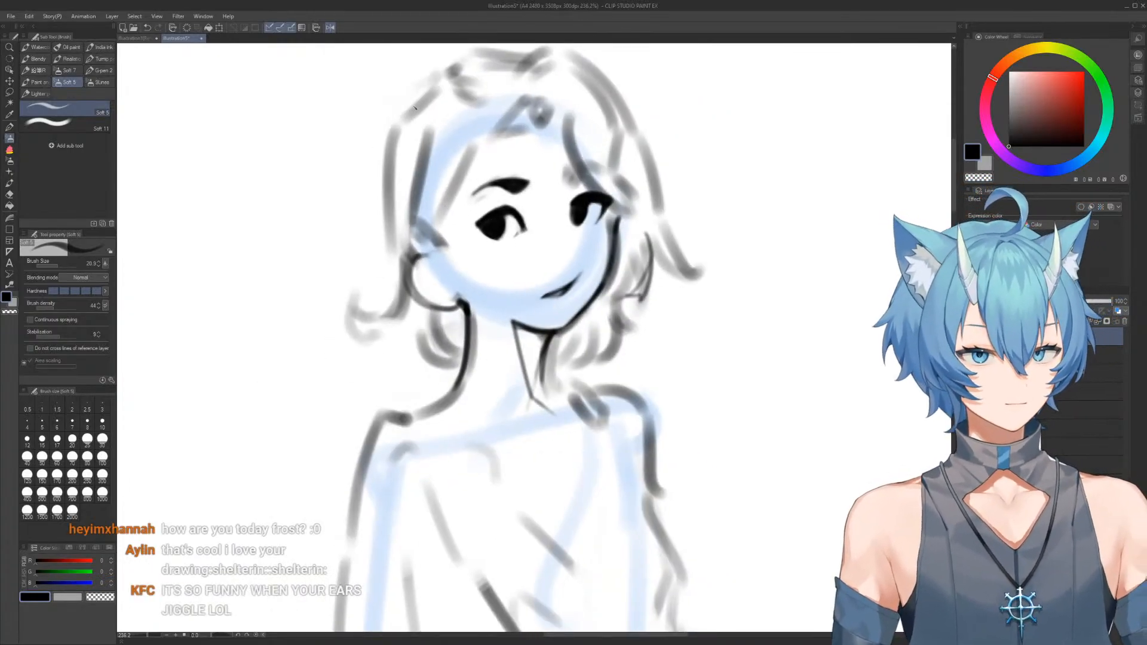
pyautogui.click(330, 27)
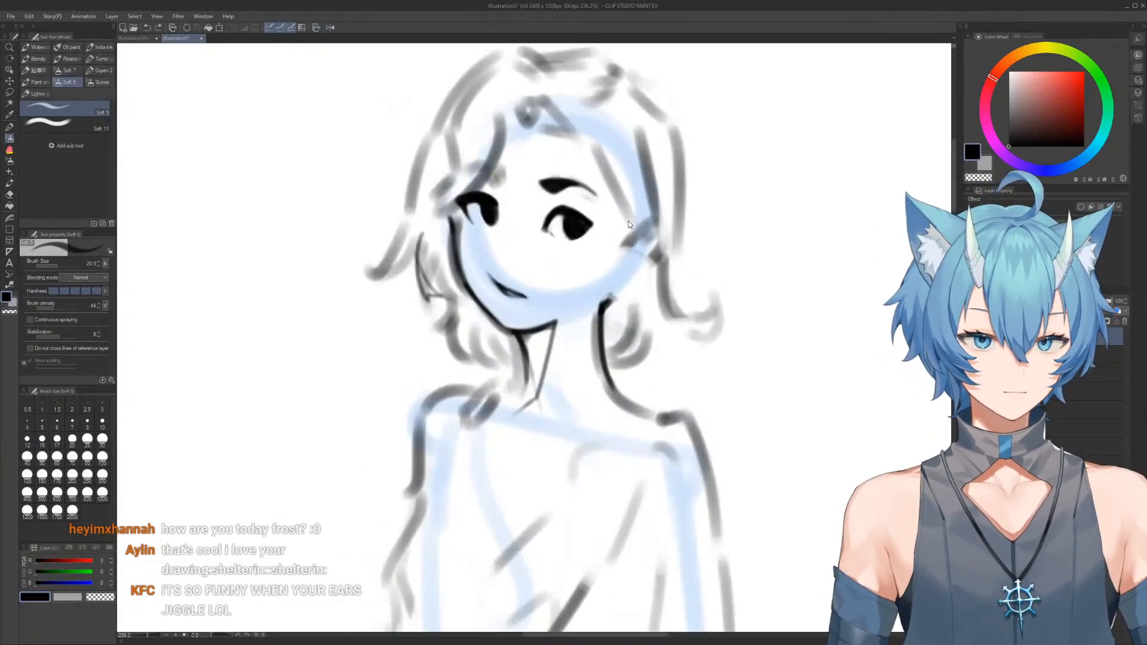
# Compare with the reference photo, connect the earlobe to the top of the neck line, and clean up that junction with the soft eraser
pyautogui.scroll(-5, 616, 287)
pyautogui.moveTo(521, 263); pyautogui.dragTo(654, 263)
pyautogui.scroll(5, 495, 358)
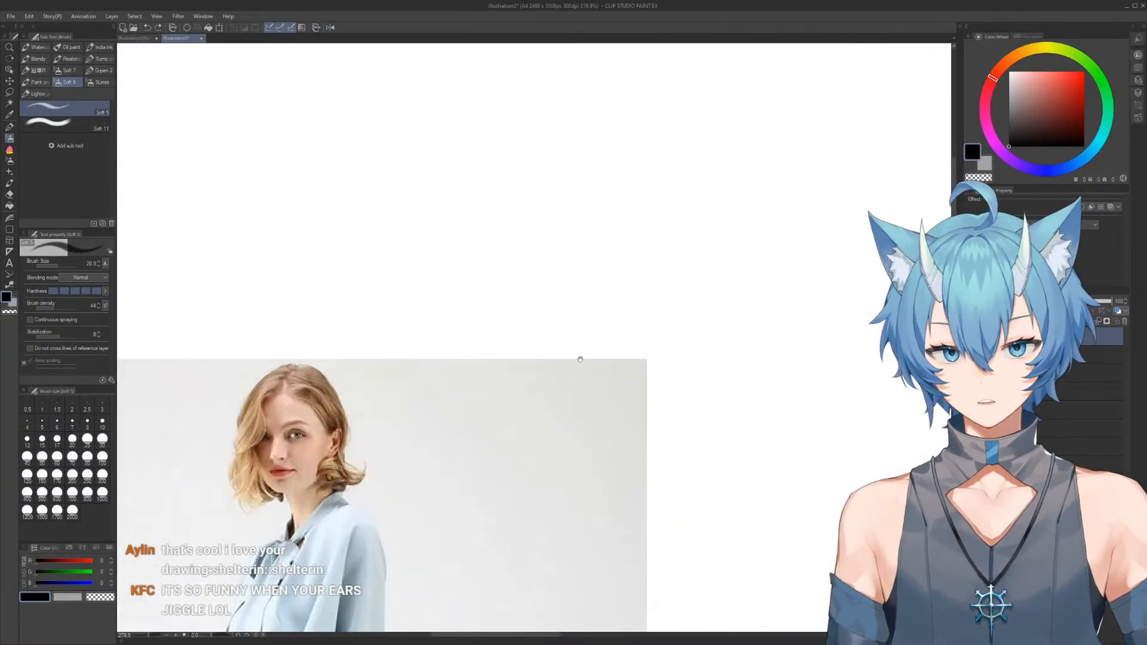
pyautogui.moveTo(777, 372); pyautogui.dragTo(554, 333)
pyautogui.scroll(-3, 585, 333)
pyautogui.moveTo(720, 269); pyautogui.dragTo(541, 347)
pyautogui.scroll(4, 654, 233)
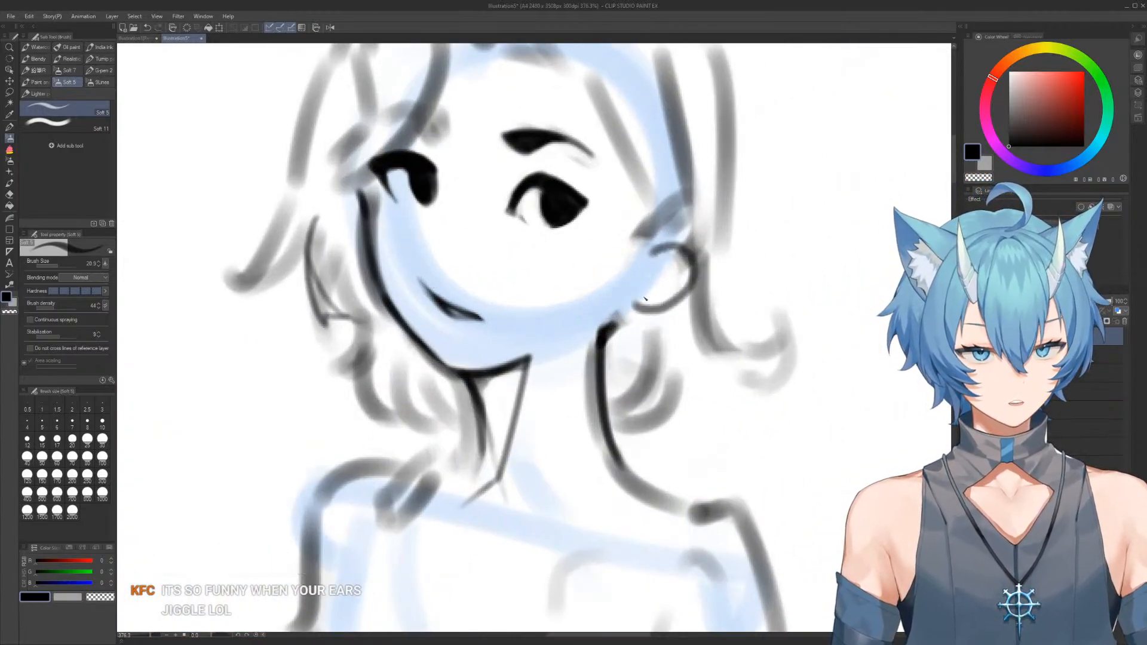
pyautogui.moveTo(658, 250)
pyautogui.mouseDown()
pyautogui.moveTo(692, 280)
pyautogui.moveTo(633, 295)
pyautogui.moveTo(634, 277)
pyautogui.moveTo(604, 327)
pyautogui.mouseUp()
pyautogui.press('e')
pyautogui.press('b')
pyautogui.press('e')
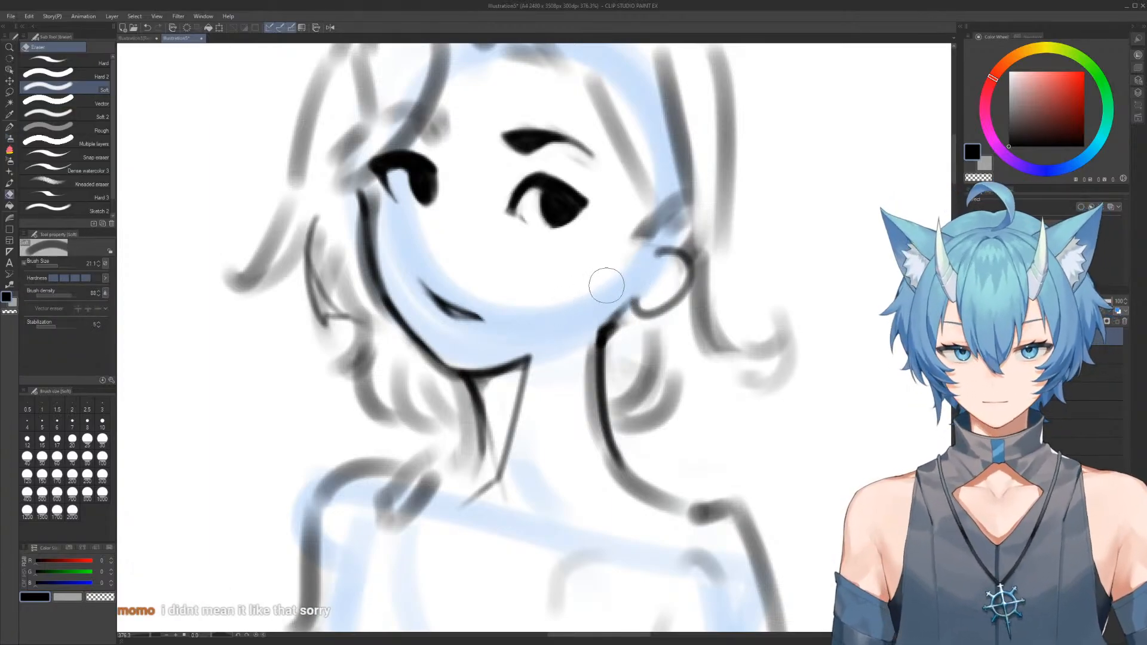
pyautogui.moveTo(630, 319); pyautogui.dragTo(620, 327)
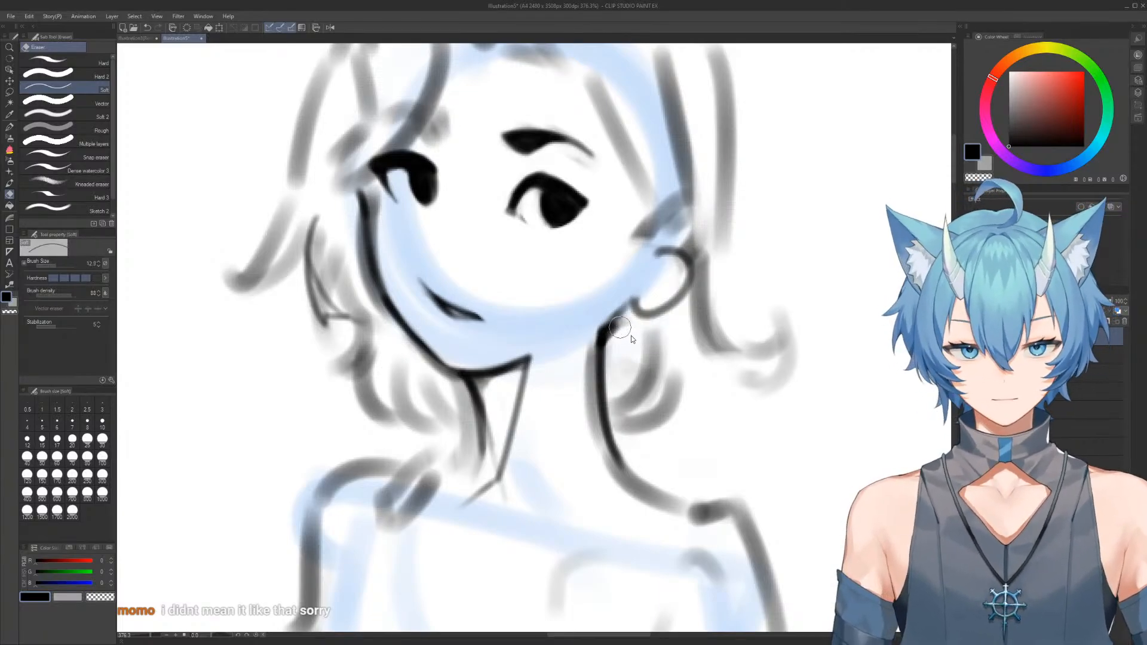
pyautogui.scroll(-3, 625, 334)
# Erase the rough grey hair strokes between the thin pointed hair strand and the cheek
pyautogui.press('b')
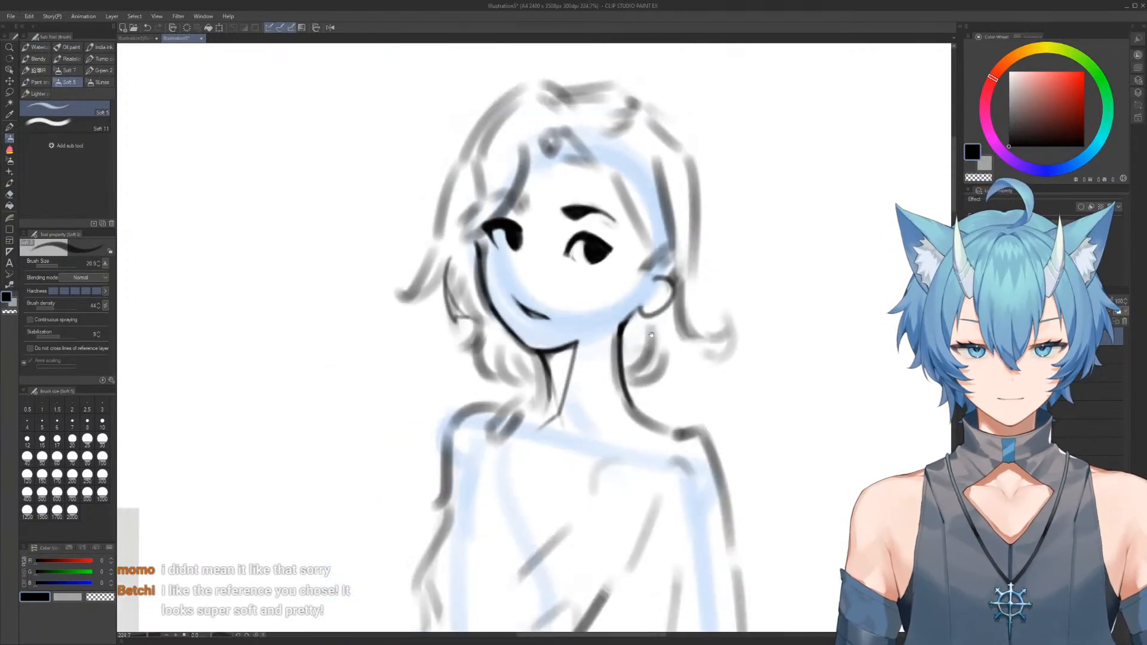
pyautogui.scroll(4, 472, 233)
pyautogui.press('e')
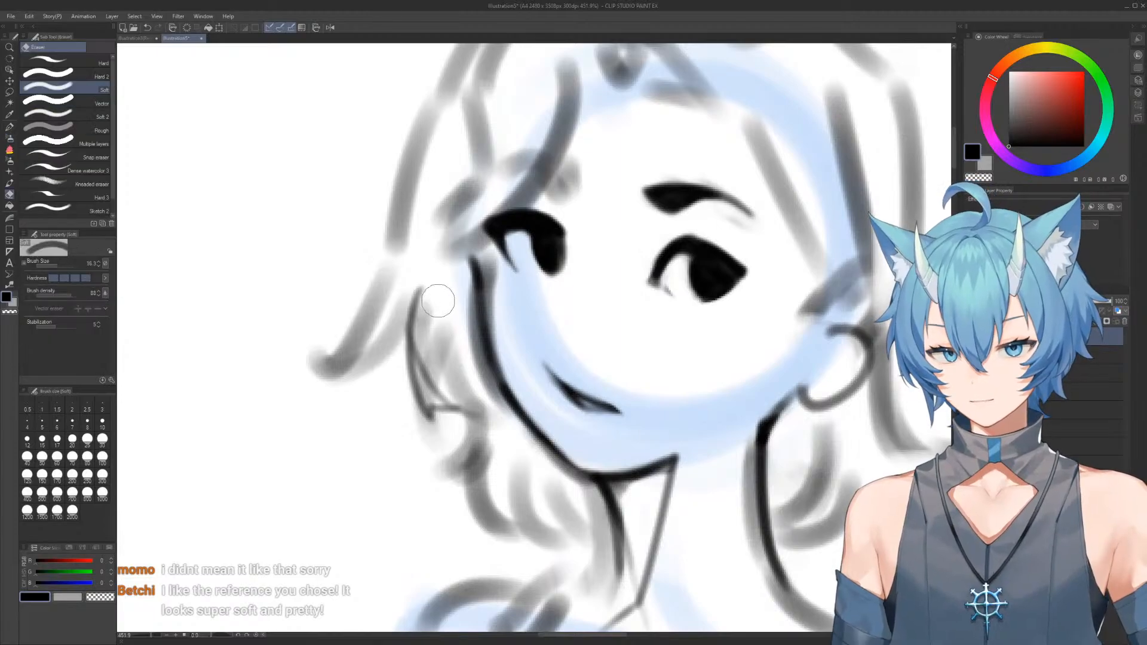
pyautogui.moveTo(437, 301); pyautogui.dragTo(439, 351)
pyautogui.moveTo(438, 277); pyautogui.dragTo(476, 366)
pyautogui.moveTo(437, 297); pyautogui.dragTo(467, 384)
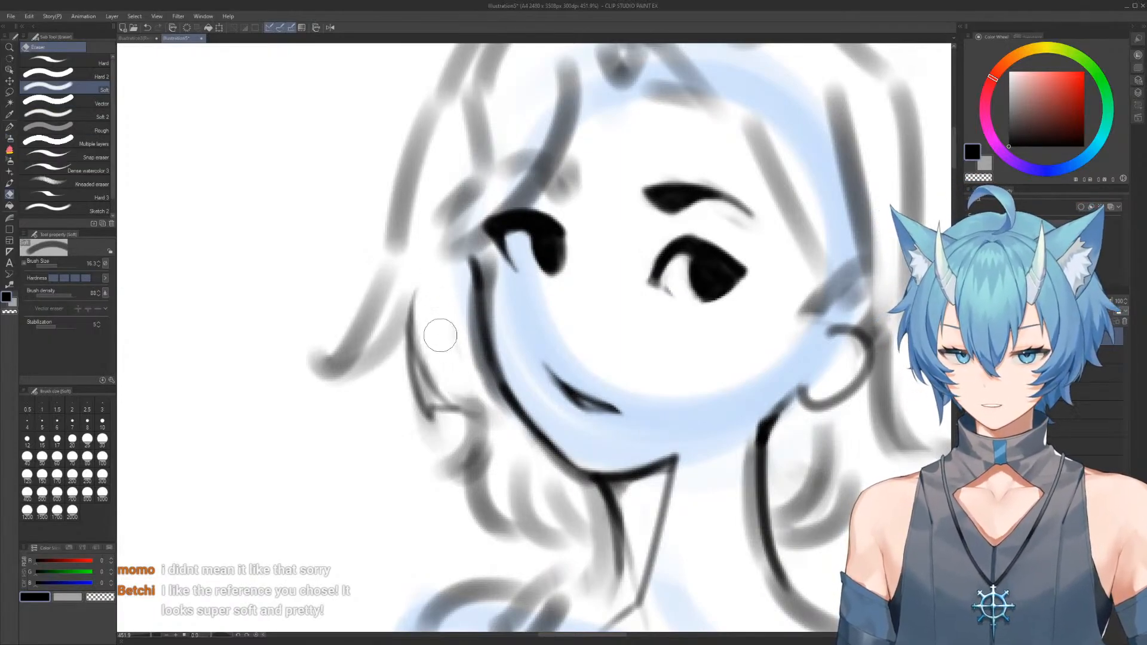
pyautogui.moveTo(441, 335); pyautogui.dragTo(472, 395)
# Draw the pointed strand's upper curve and a second thin hair line running down along the cheek
pyautogui.press('b')
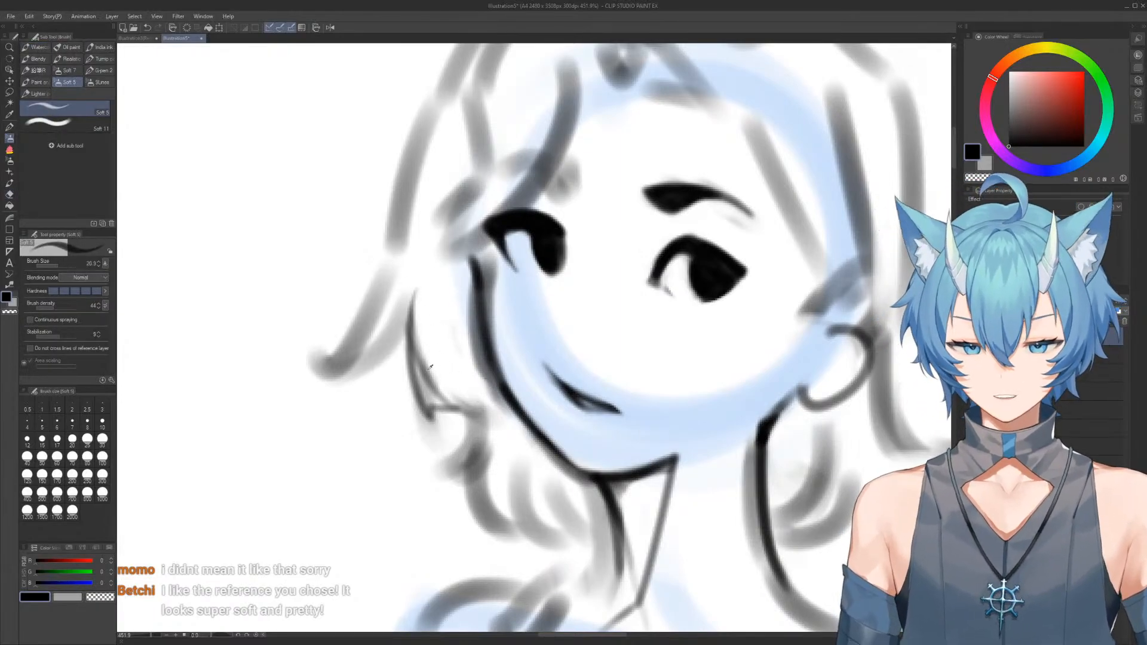
pyautogui.moveTo(418, 350); pyautogui.dragTo(458, 286)
pyautogui.moveTo(418, 366)
pyautogui.mouseDown()
pyautogui.moveTo(475, 283)
pyautogui.moveTo(456, 294)
pyautogui.moveTo(498, 381)
pyautogui.mouseUp()
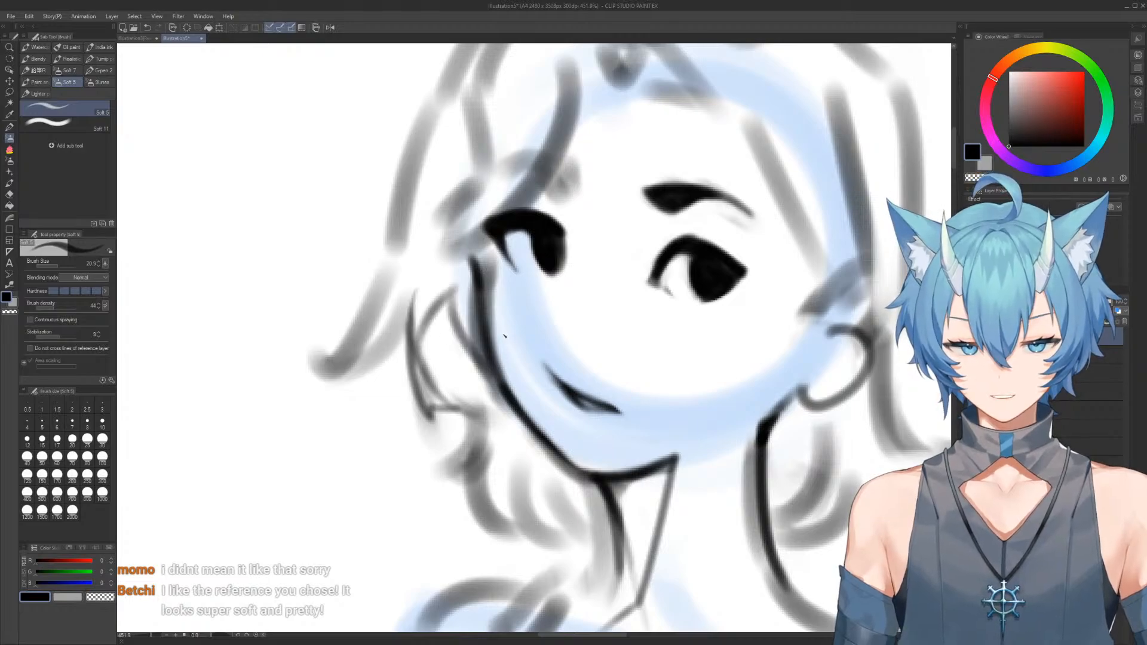
pyautogui.scroll(-7, 518, 245)
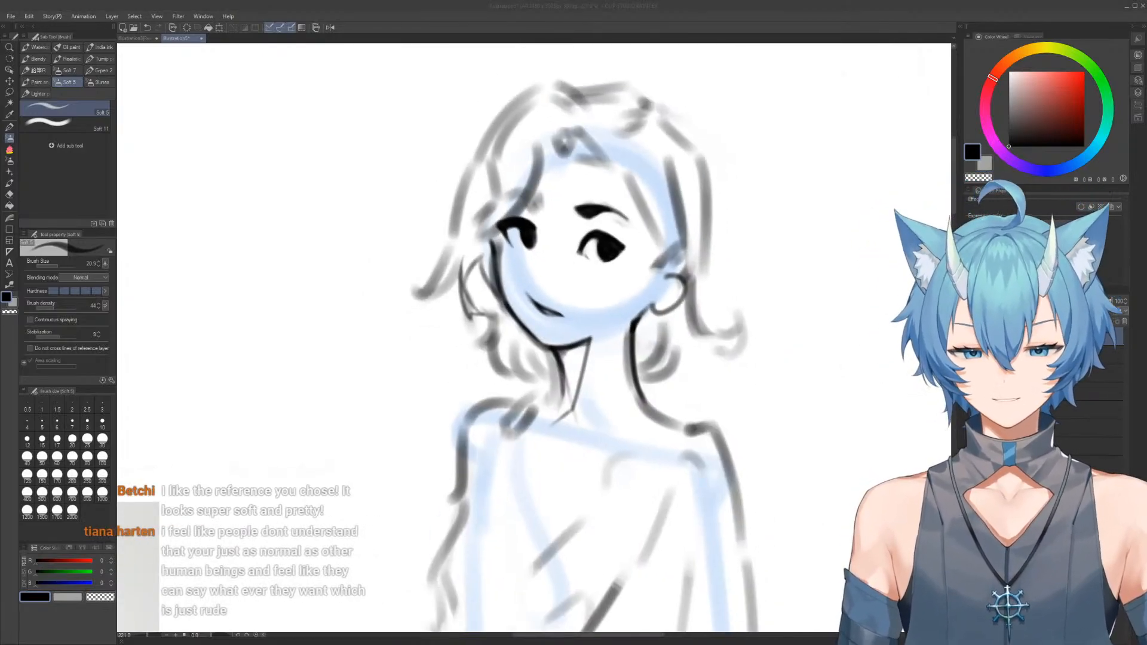
pyautogui.scroll(6, 477, 327)
# Darken the upper curve of the hair strand beside the cheek and check the face in the mirrored view
pyautogui.press('e')
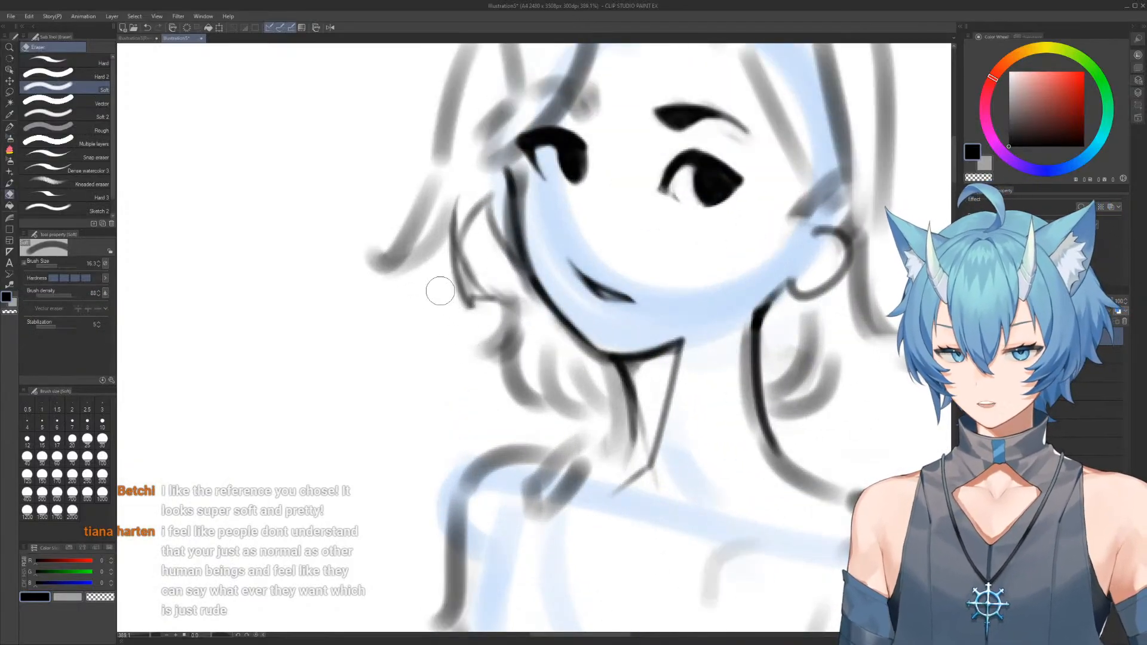
pyautogui.press('b')
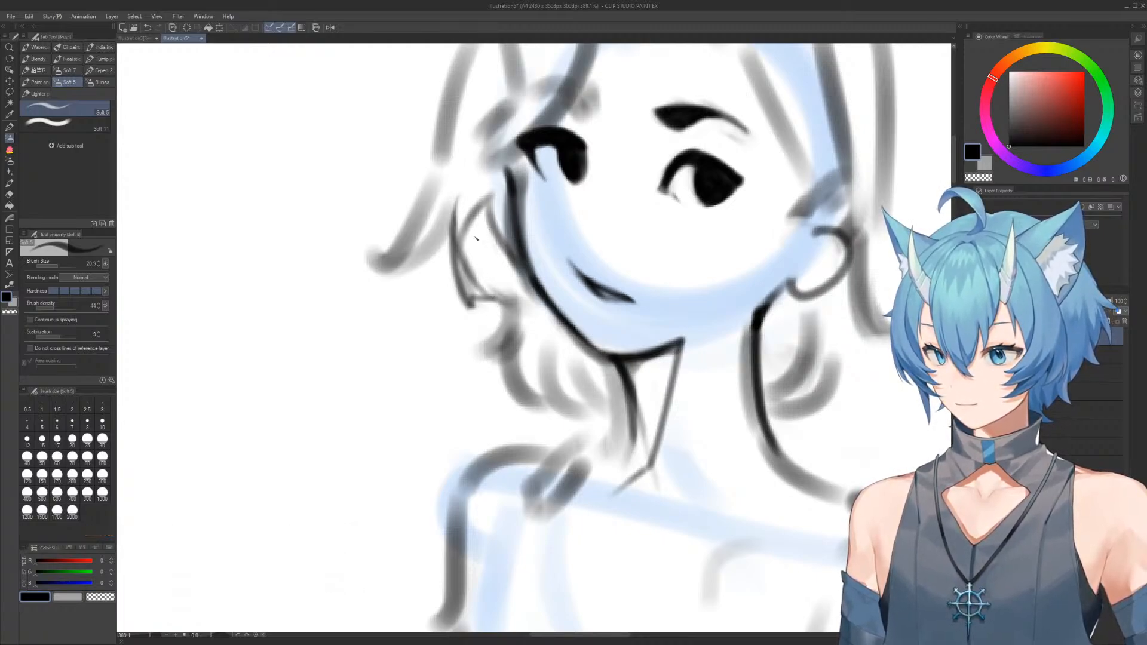
pyautogui.moveTo(471, 240)
pyautogui.mouseDown()
pyautogui.moveTo(497, 192)
pyautogui.moveTo(499, 214)
pyautogui.mouseUp()
pyautogui.hotkey('ctrl', 'z')
pyautogui.press('c')
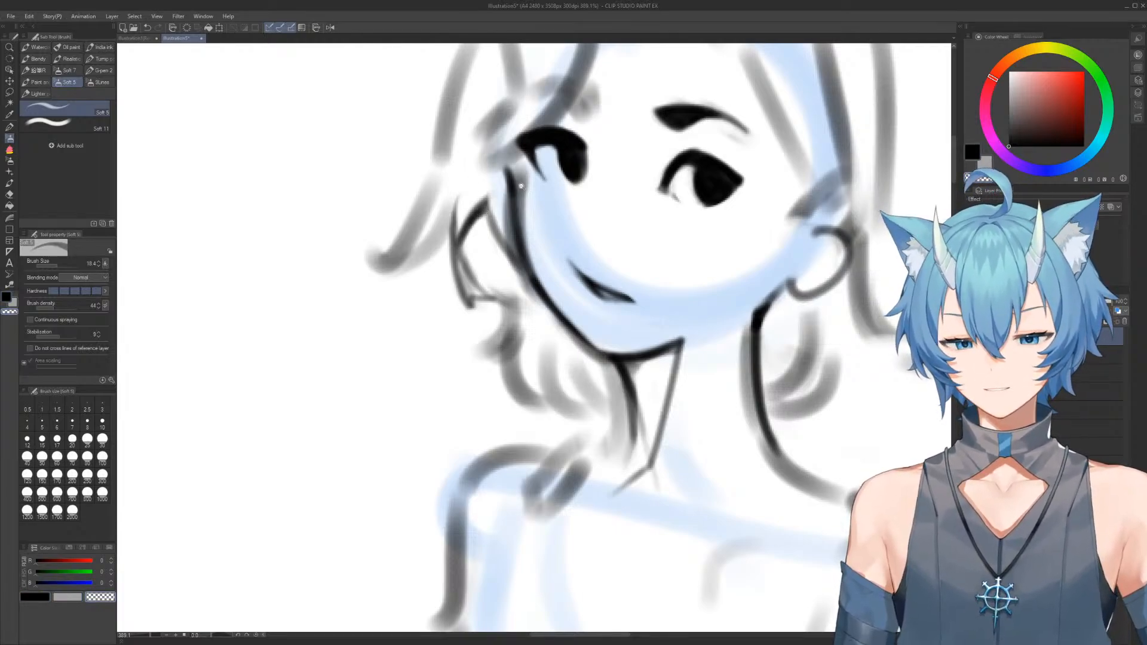
pyautogui.scroll(-3, 521, 186)
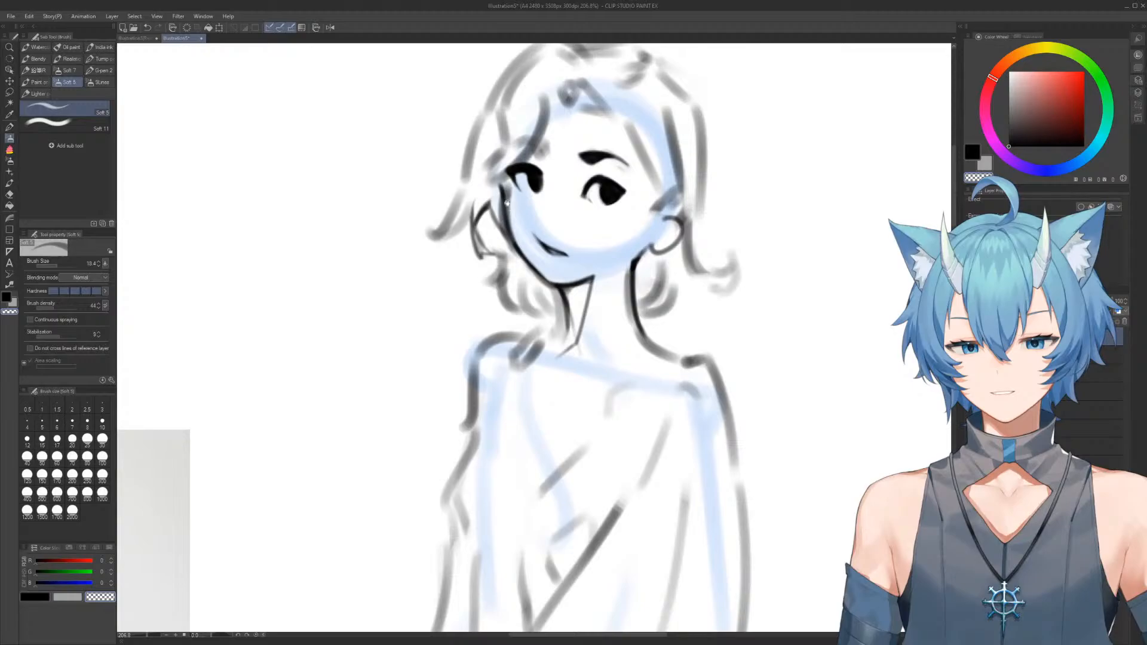
pyautogui.click(329, 28)
pyautogui.click(330, 27)
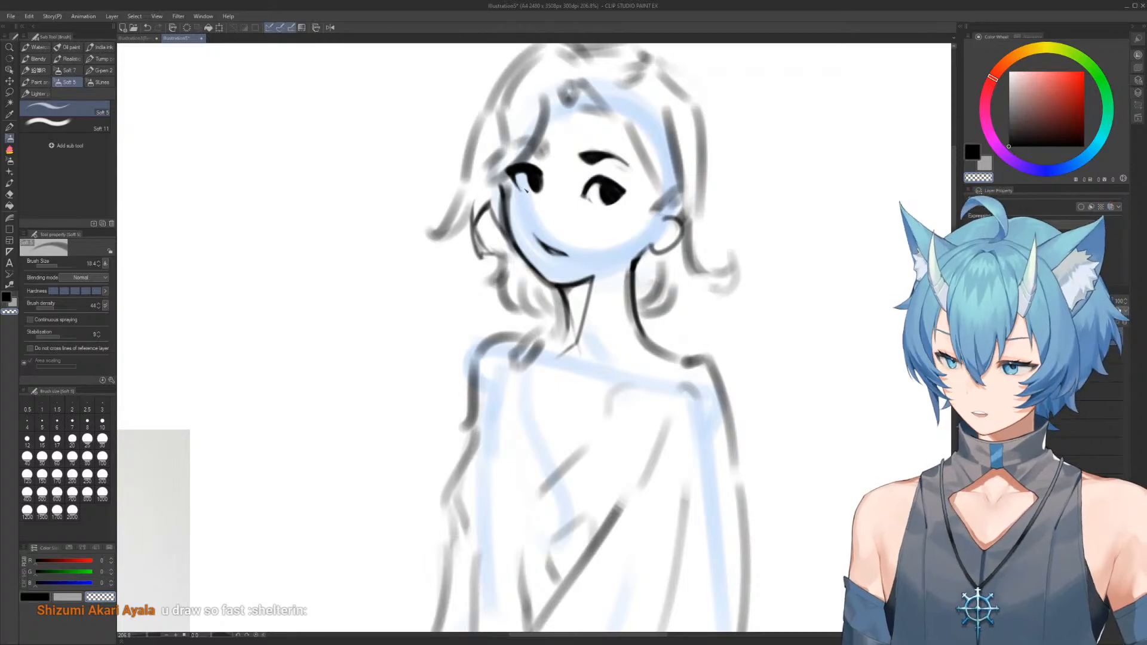
# Reinforce the larger eye's upper lid and outer edge with dark strokes
pyautogui.scroll(3, 559, 202)
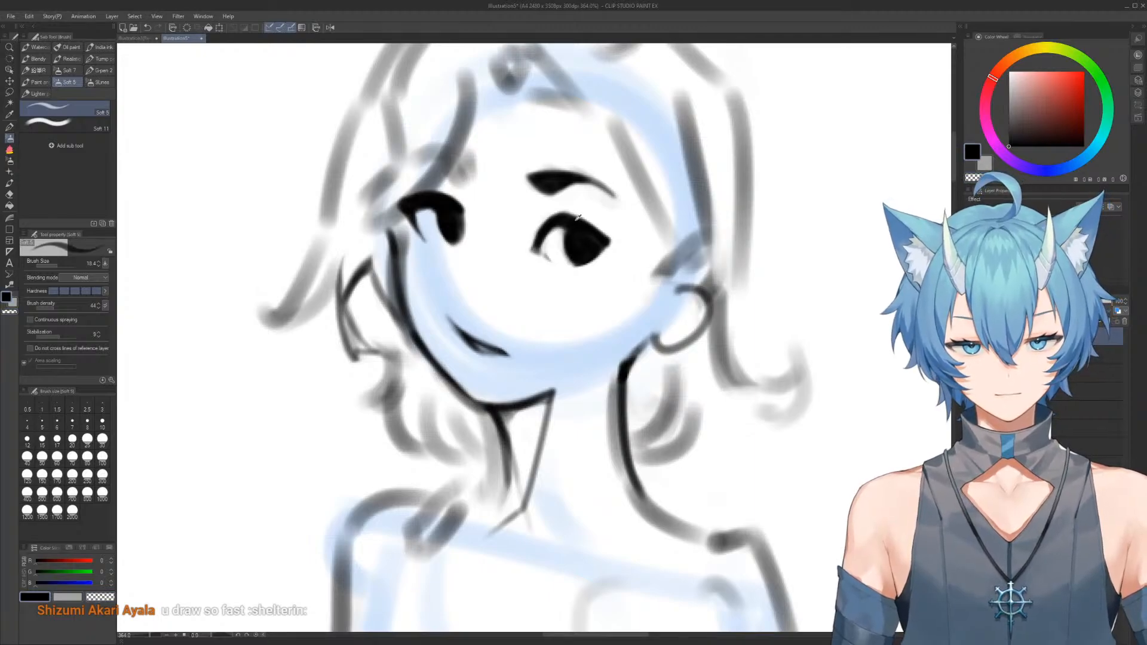
pyautogui.moveTo(568, 215); pyautogui.dragTo(602, 241)
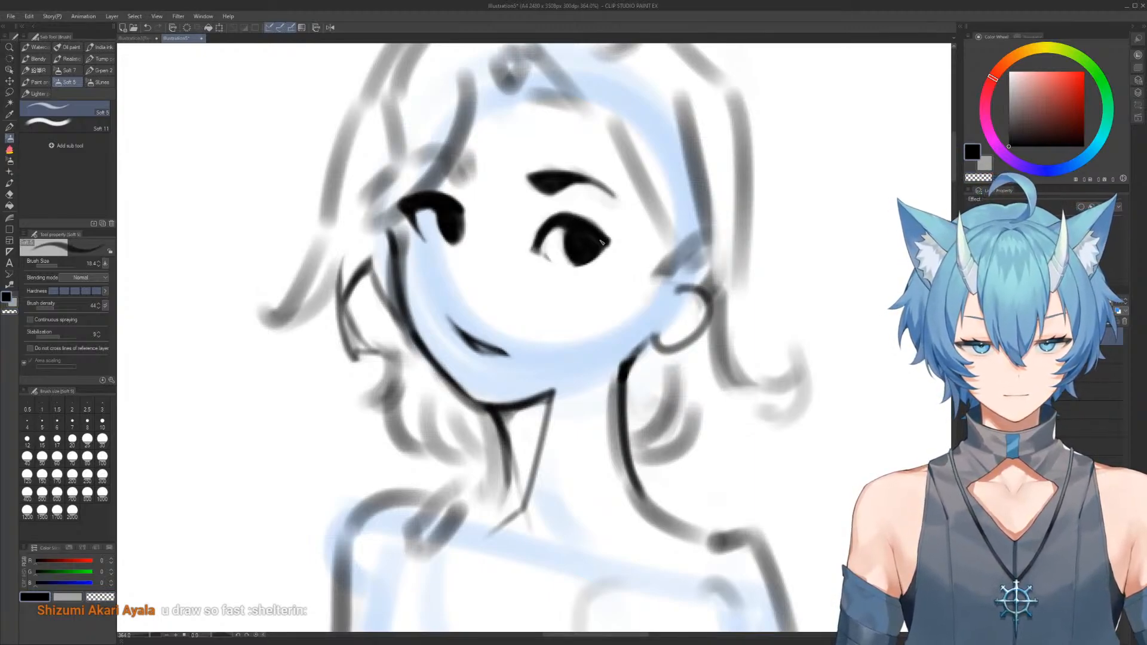
pyautogui.moveTo(604, 252); pyautogui.dragTo(597, 254)
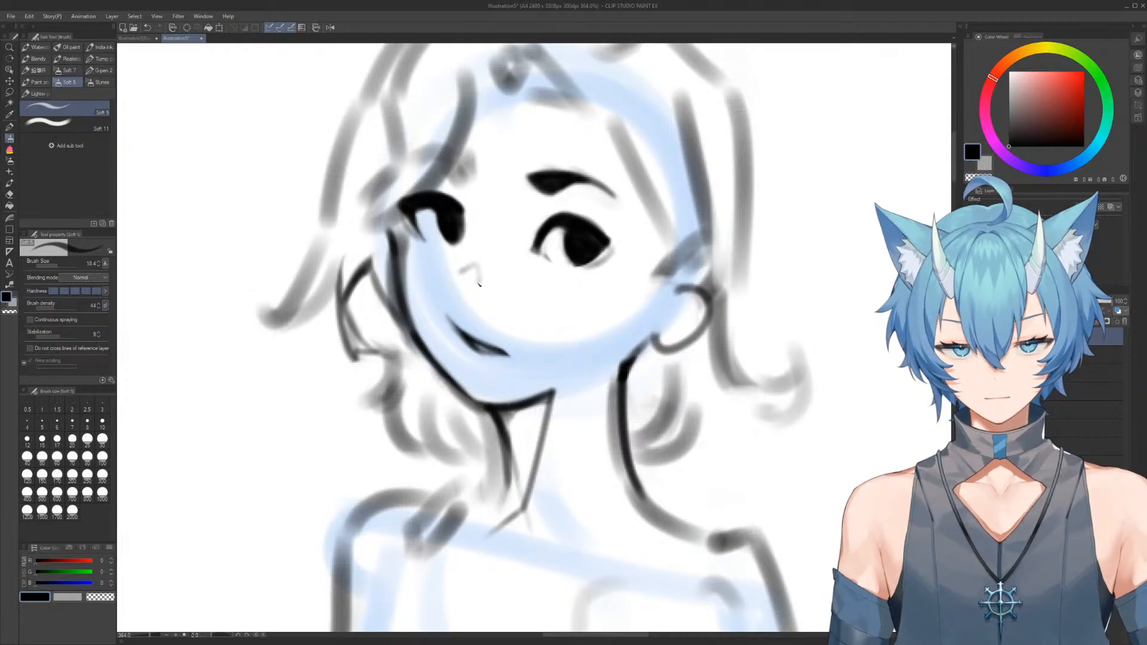
# Draw and trim a small pointed nose between the eyes and mouth, then check the face in the mirrored view
pyautogui.press('c')
pyautogui.press('c')
pyautogui.moveTo(477, 273); pyautogui.dragTo(469, 284)
pyautogui.press('c')
pyautogui.scroll(-3, 520, 237)
pyautogui.moveTo(518, 237); pyautogui.dragTo(494, 207)
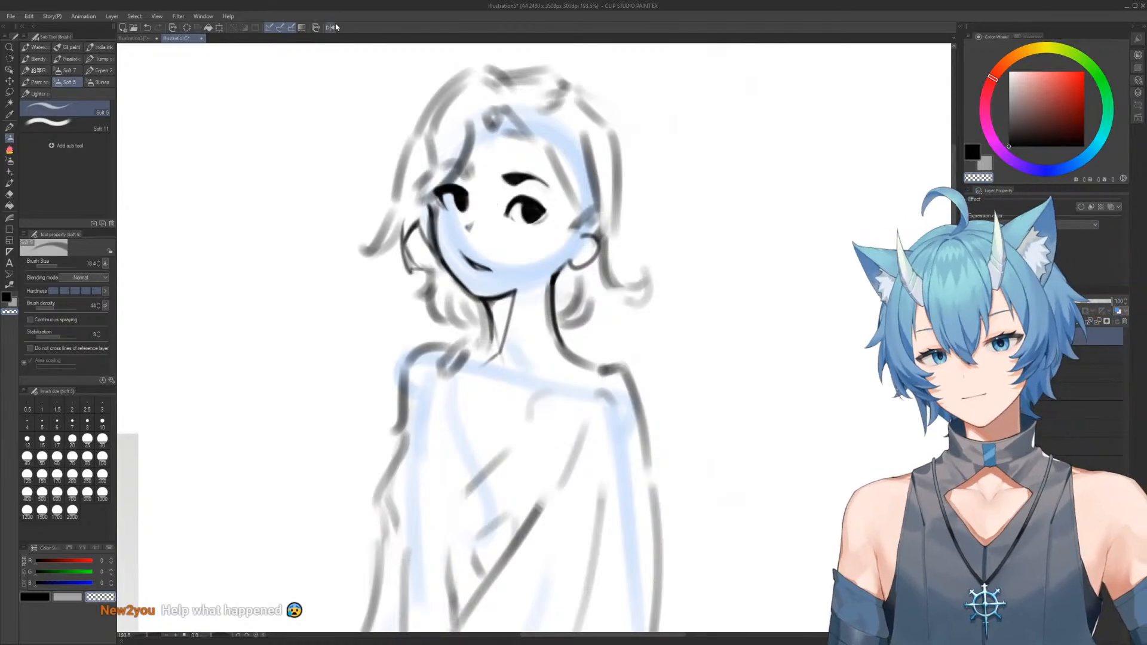
pyautogui.click(331, 27)
pyautogui.click(329, 29)
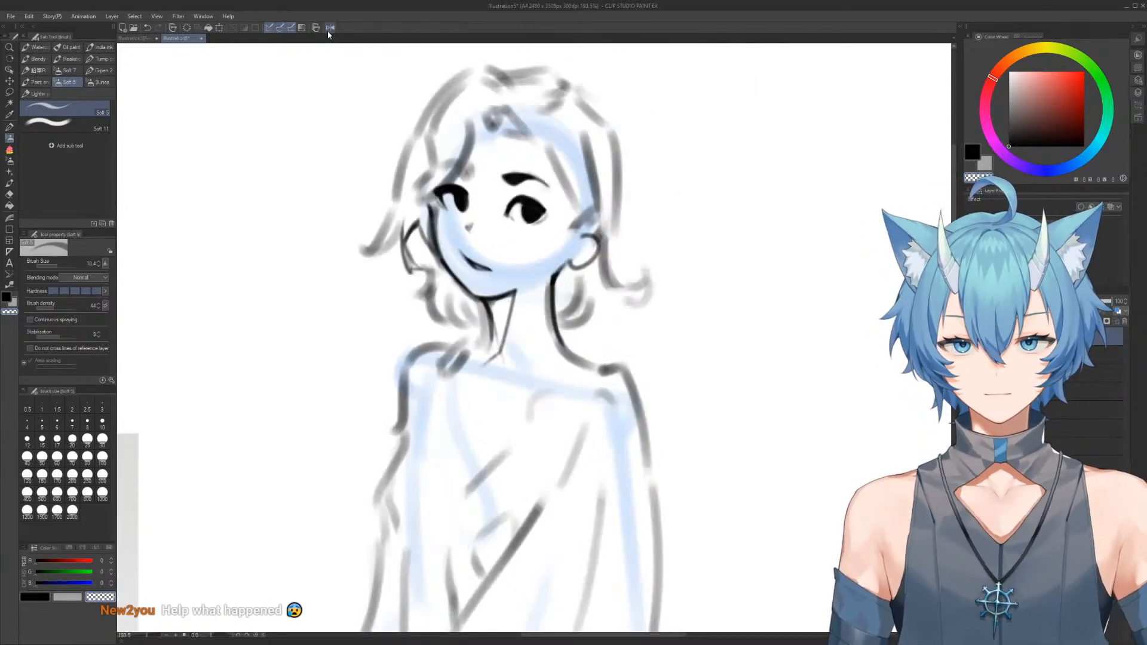
# Erase the rough grey hair curls beside the neck below the ear
pyautogui.scroll(-3, 551, 192)
pyautogui.moveTo(506, 242); pyautogui.dragTo(625, 145)
pyautogui.scroll(7, 616, 179)
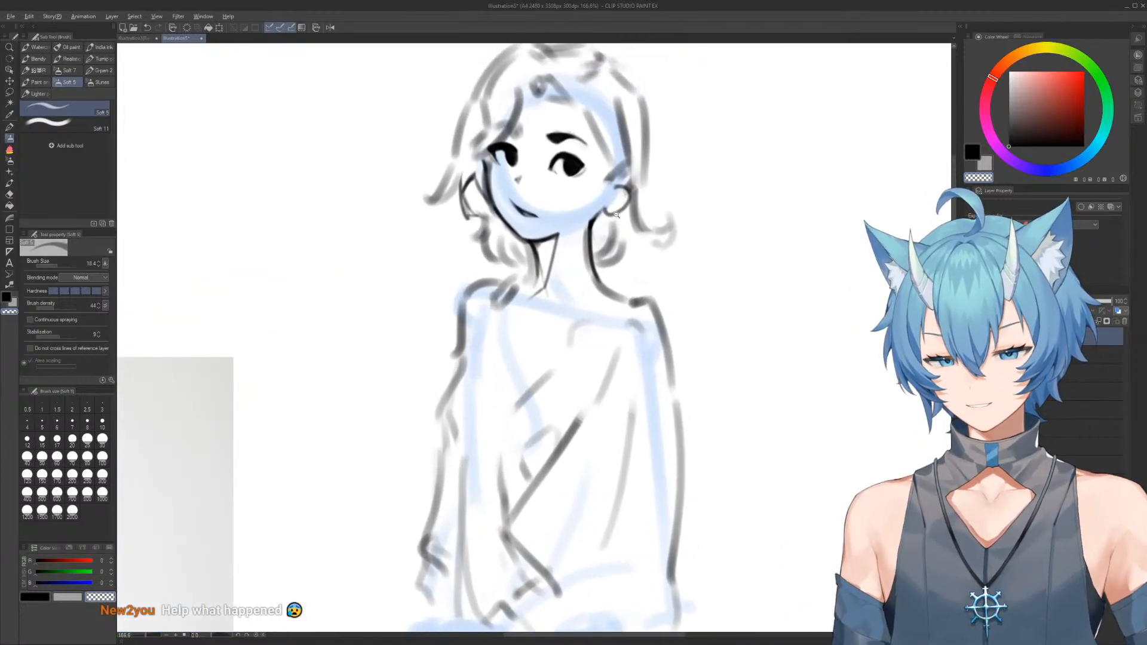
pyautogui.moveTo(650, 157); pyautogui.dragTo(635, 174)
pyautogui.press('e')
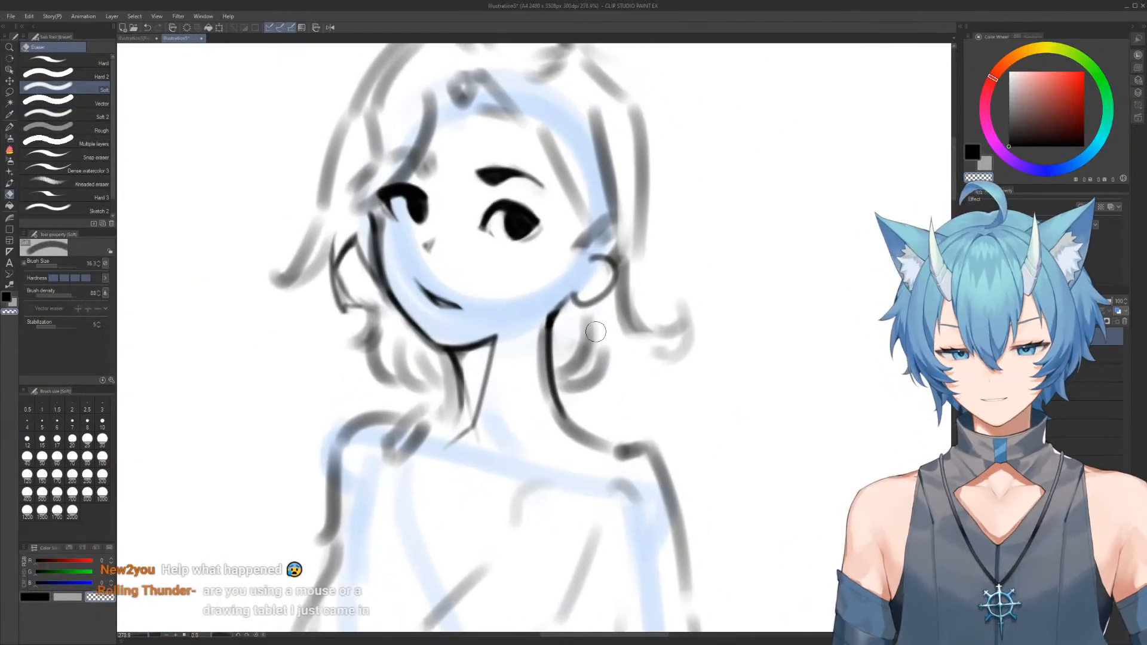
pyautogui.moveTo(576, 377); pyautogui.dragTo(582, 328)
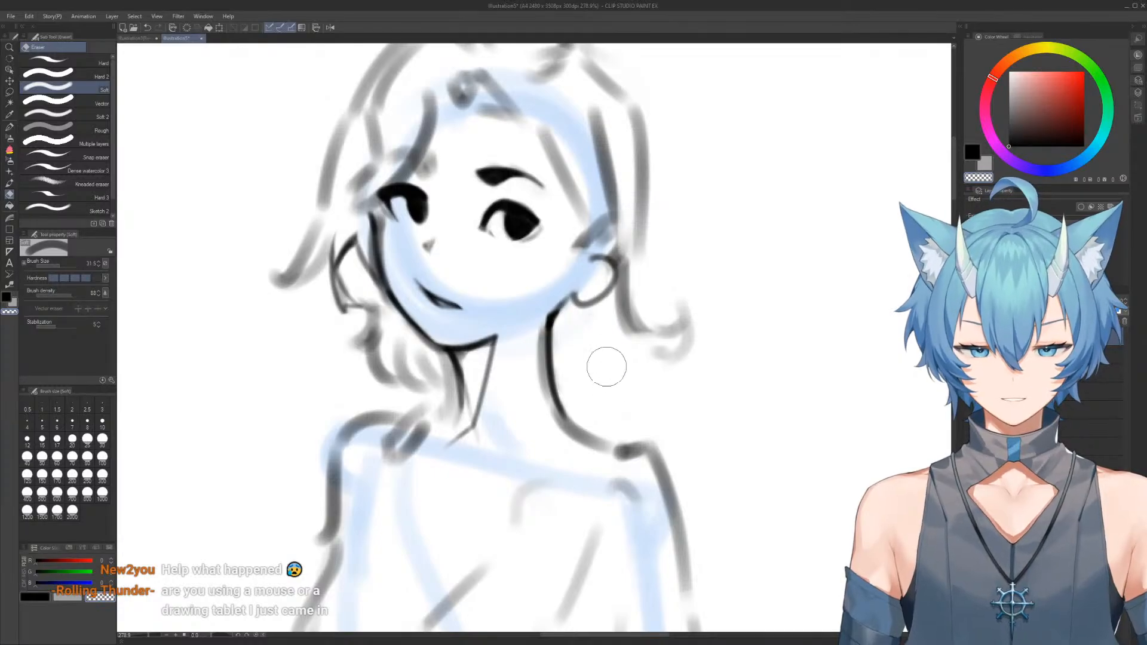
# Adjust the brush size and extend the top of the neck line up to the earlobe
pyautogui.press('b')
pyautogui.press(']')
pyautogui.moveTo(553, 321); pyautogui.dragTo(563, 308)
pyautogui.press('[')
pyautogui.press('[')
pyautogui.press('[')
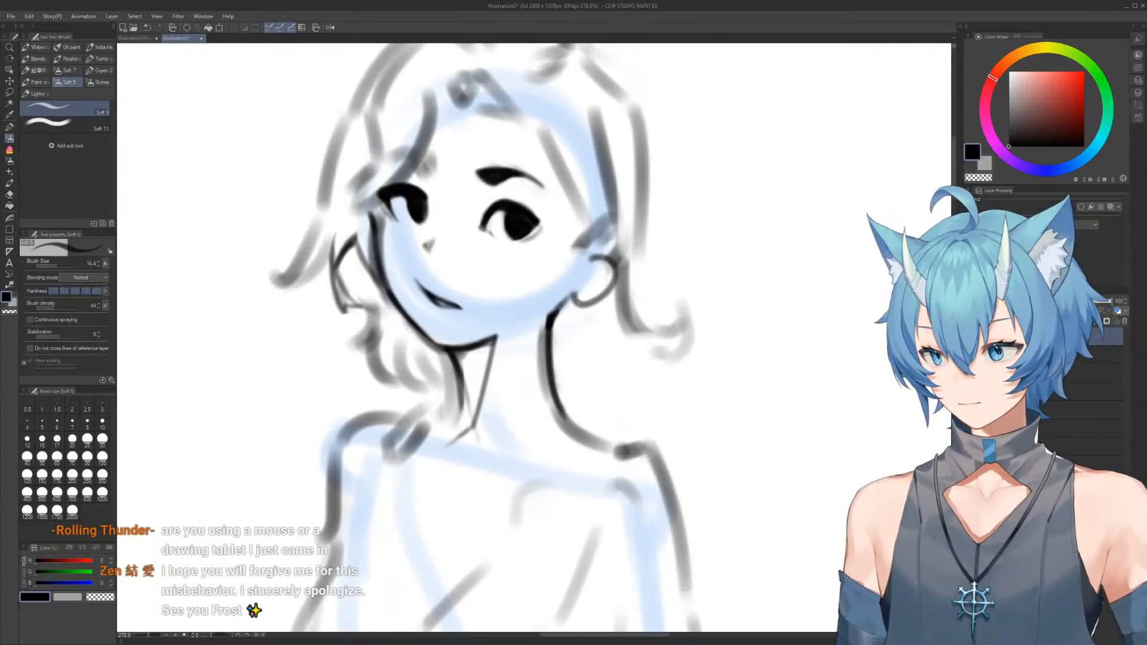
pyautogui.moveTo(559, 313); pyautogui.dragTo(567, 300)
# Draw a dark tapered jaw line from the earlobe toward the chin and check the figure in the mirrored view
pyautogui.press('c')
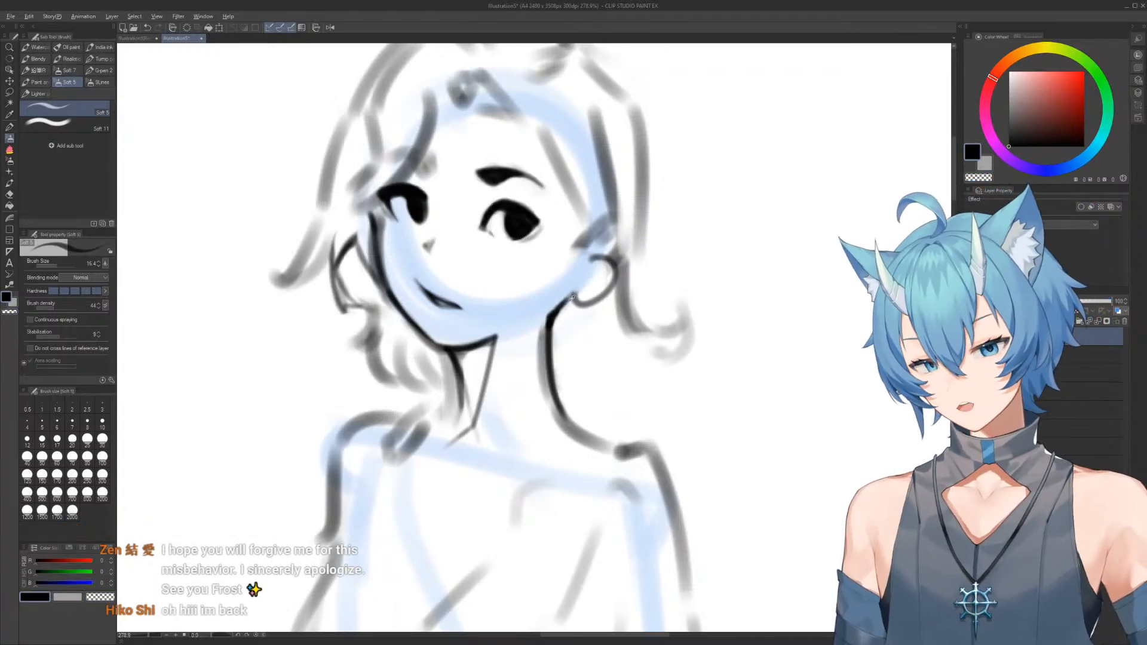
pyautogui.moveTo(568, 296)
pyautogui.mouseDown()
pyautogui.moveTo(518, 333)
pyautogui.moveTo(545, 326)
pyautogui.moveTo(518, 330)
pyautogui.mouseUp()
pyautogui.press('c')
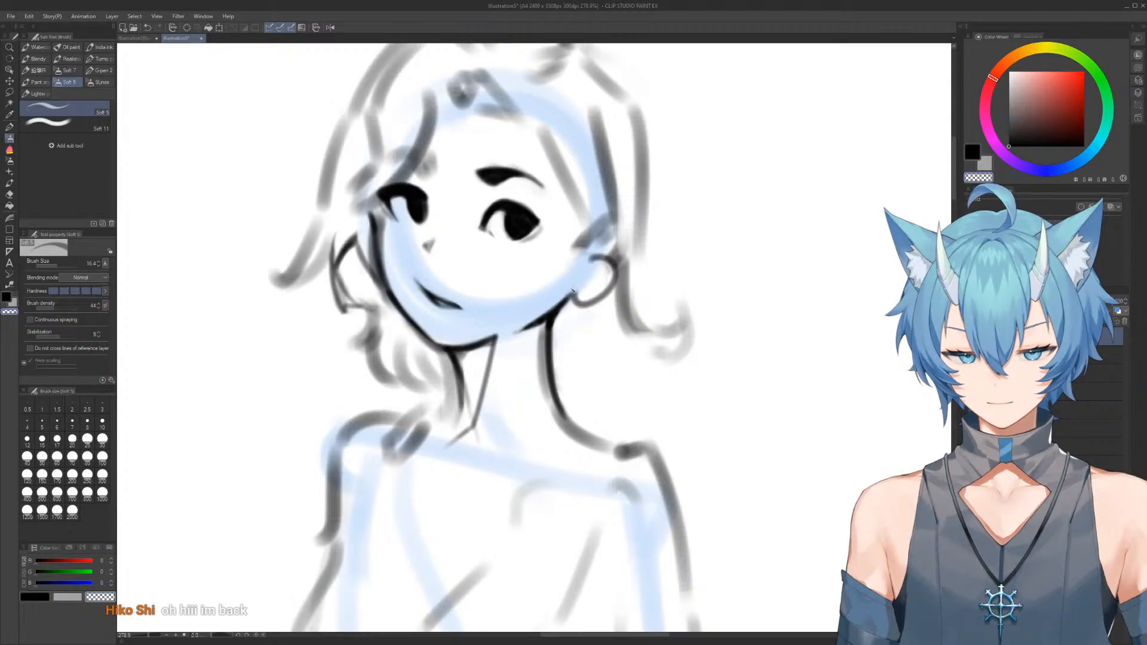
pyautogui.scroll(-4, 572, 291)
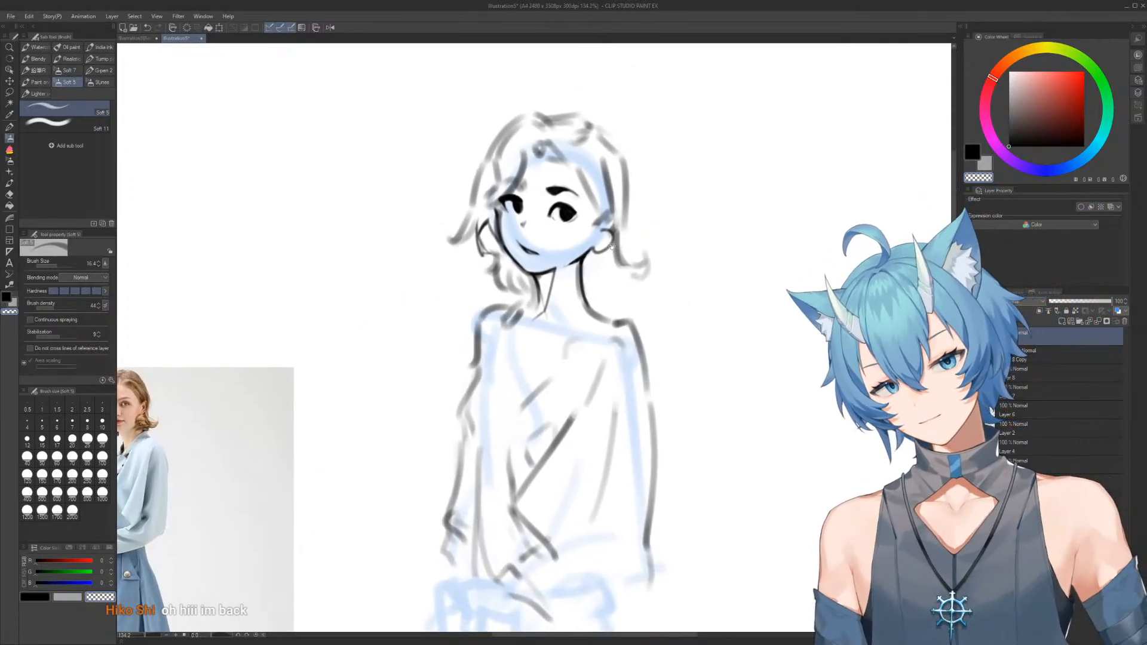
pyautogui.click(330, 28)
pyautogui.click(330, 28)
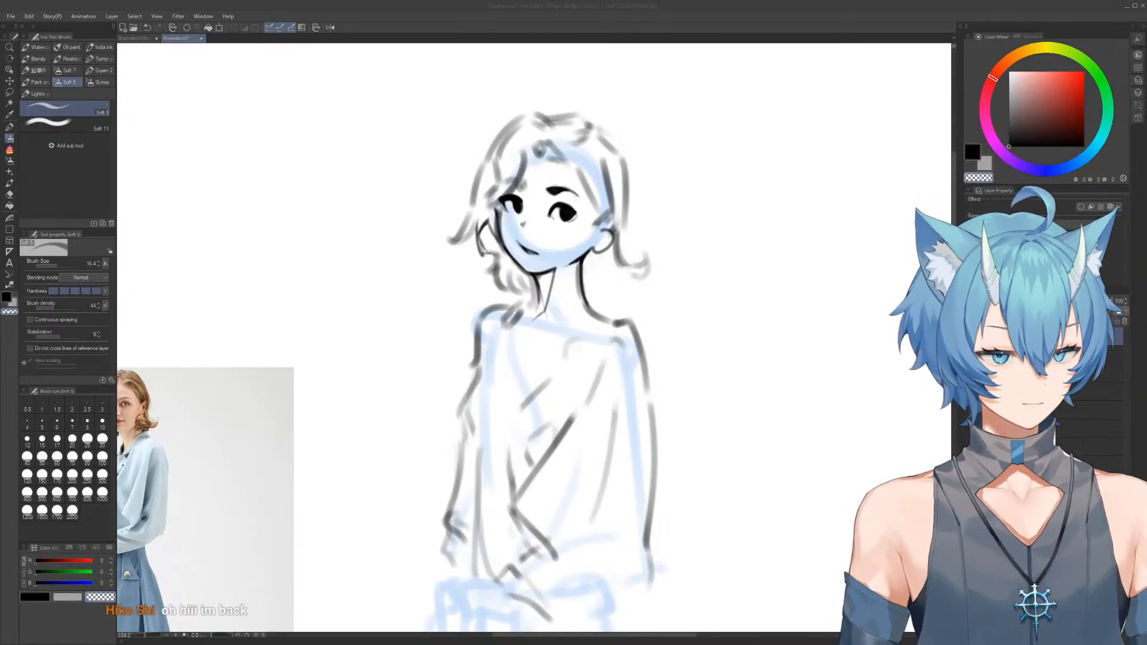
# Darken both eyes' upper lids and extend the larger eye's outer corner into a point
pyautogui.scroll(6, 582, 216)
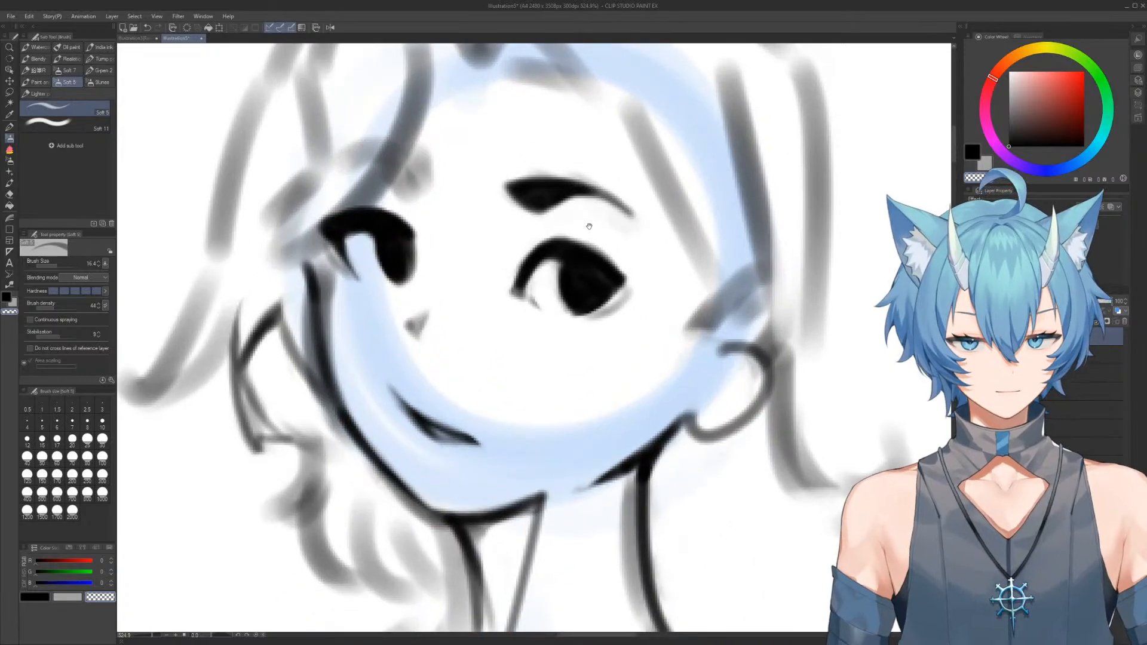
pyautogui.press('c')
pyautogui.moveTo(325, 224); pyautogui.dragTo(393, 229)
pyautogui.moveTo(550, 246)
pyautogui.mouseDown()
pyautogui.moveTo(588, 239)
pyautogui.moveTo(635, 293)
pyautogui.moveTo(600, 307)
pyautogui.moveTo(628, 280)
pyautogui.moveTo(632, 292)
pyautogui.mouseUp()
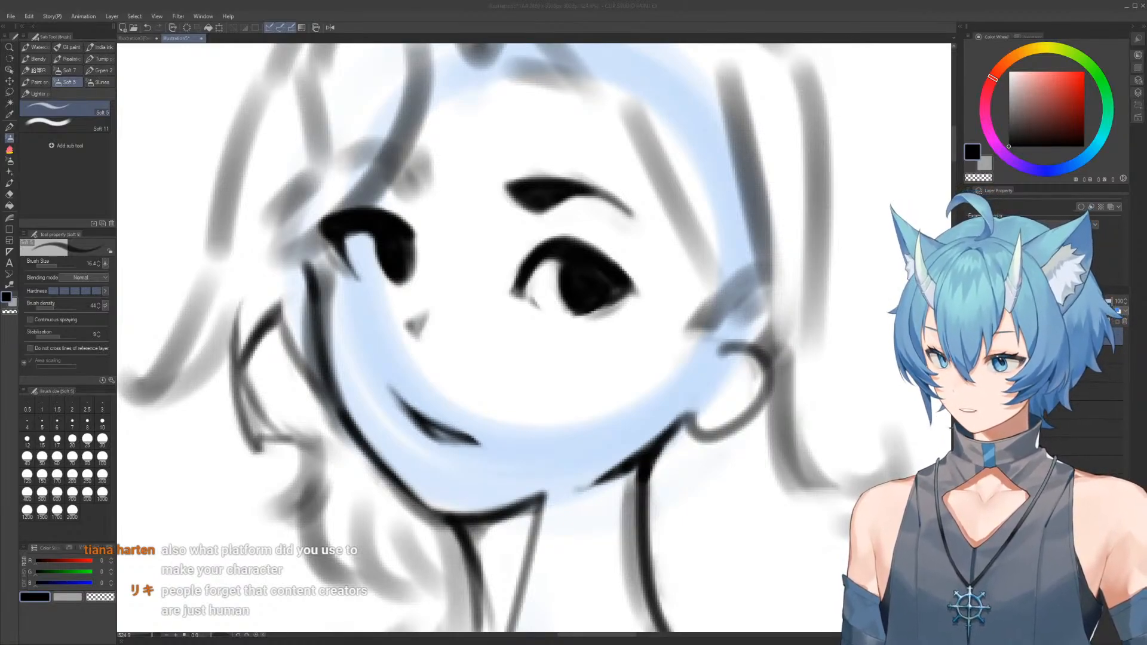
pyautogui.click(591, 216)
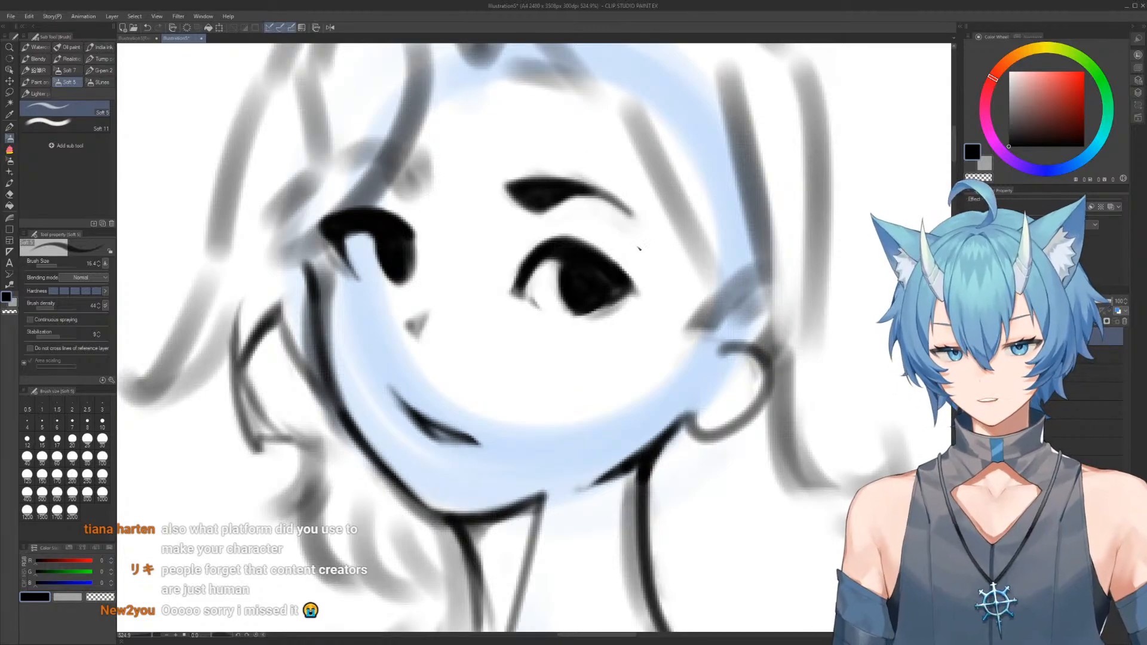
# Round out the bottom of the larger eye's iris and clean up the stray marks below its inner corner
pyautogui.moveTo(589, 310)
pyautogui.mouseDown()
pyautogui.moveTo(617, 296)
pyautogui.moveTo(607, 311)
pyautogui.mouseUp()
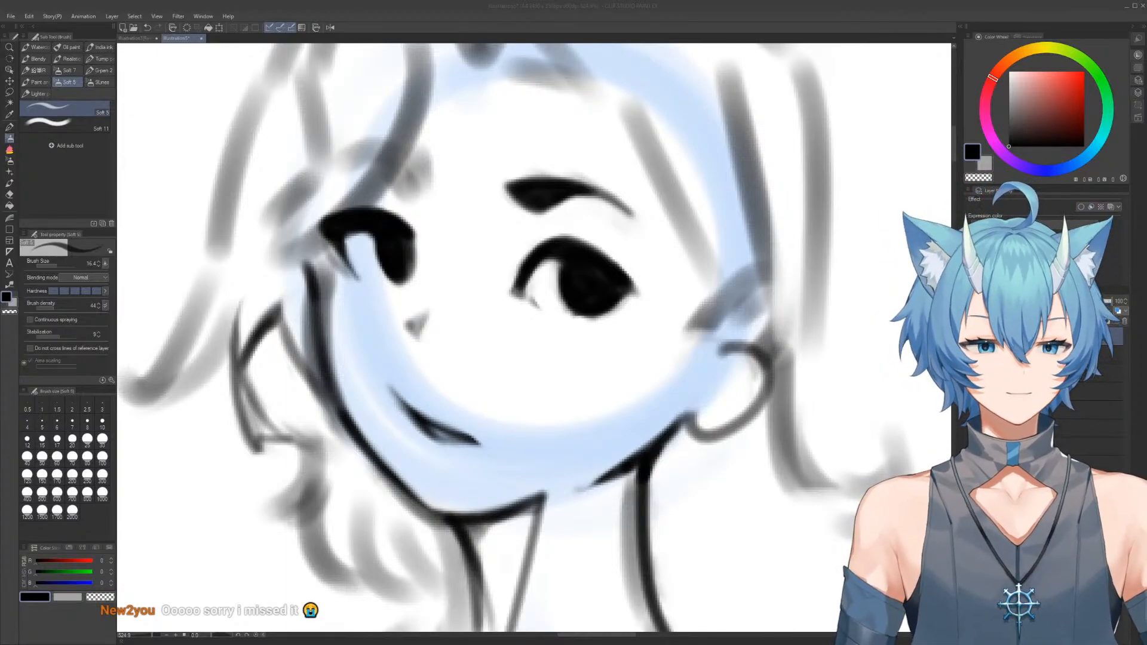
pyautogui.scroll(-3, 586, 253)
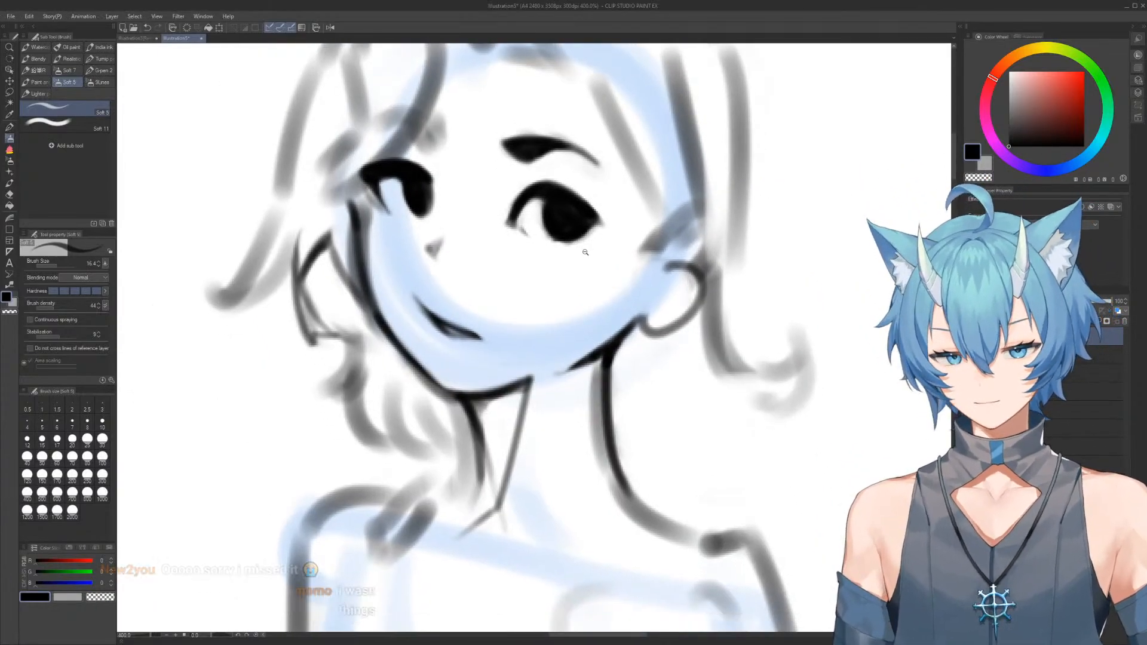
pyautogui.scroll(-5, 586, 252)
pyautogui.scroll(10, 552, 277)
pyautogui.press('e')
pyautogui.moveTo(552, 276); pyautogui.dragTo(527, 261)
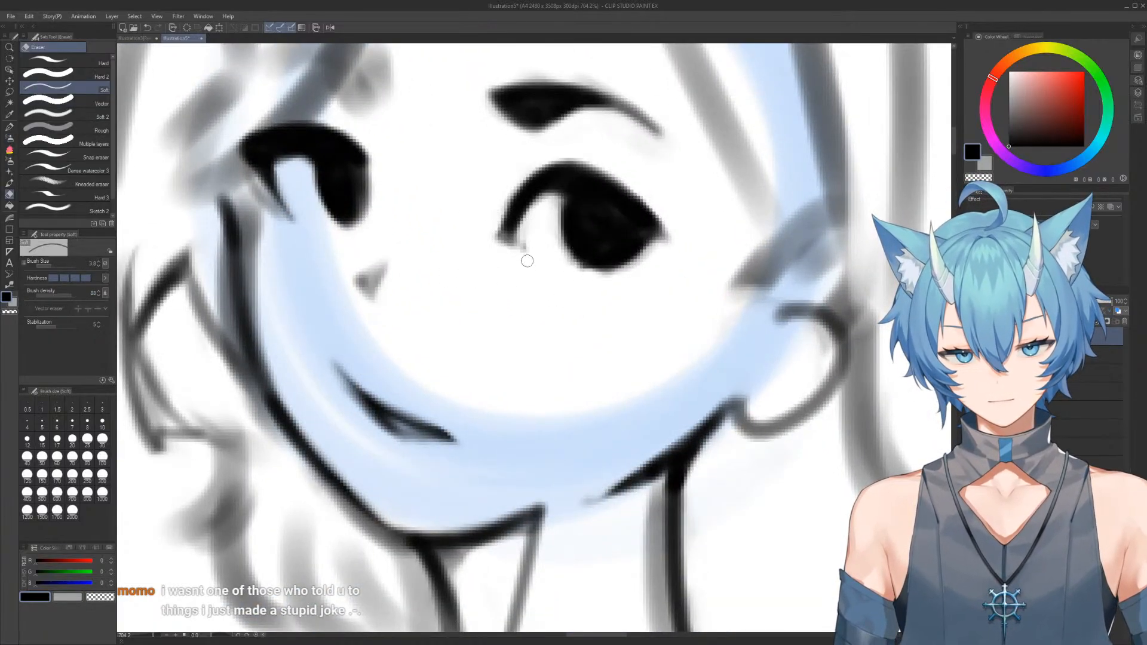
# Examine the face at several zoom levels against the proportions of the whole figure and the reference photo
pyautogui.press('b')
pyautogui.scroll(-5, 538, 263)
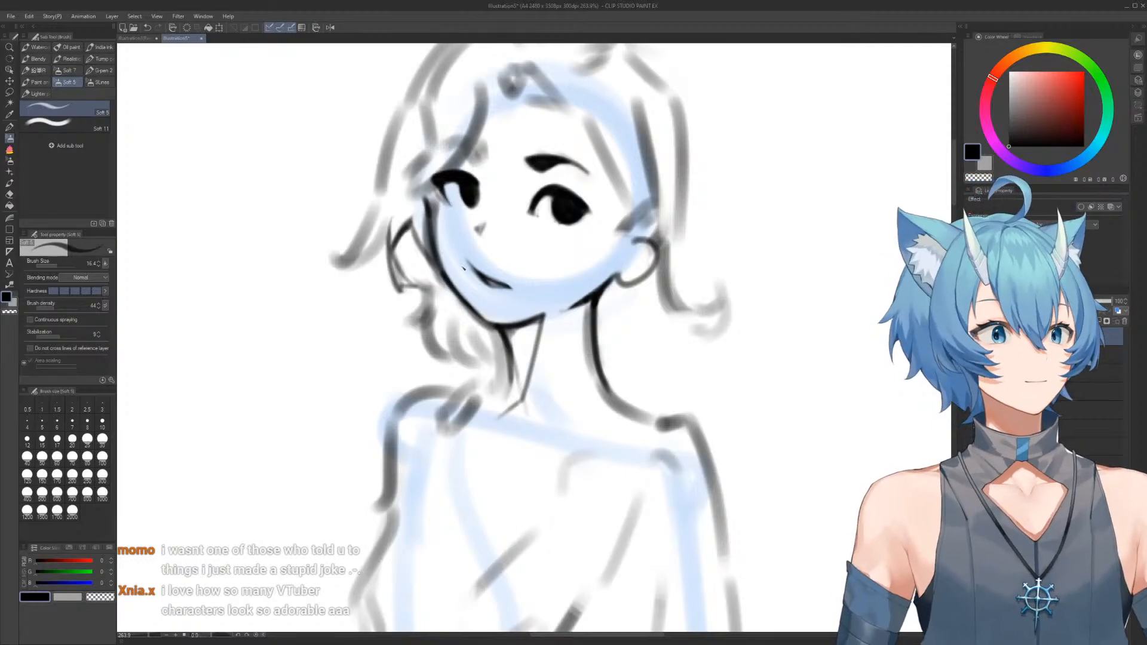
pyautogui.scroll(-3, 532, 190)
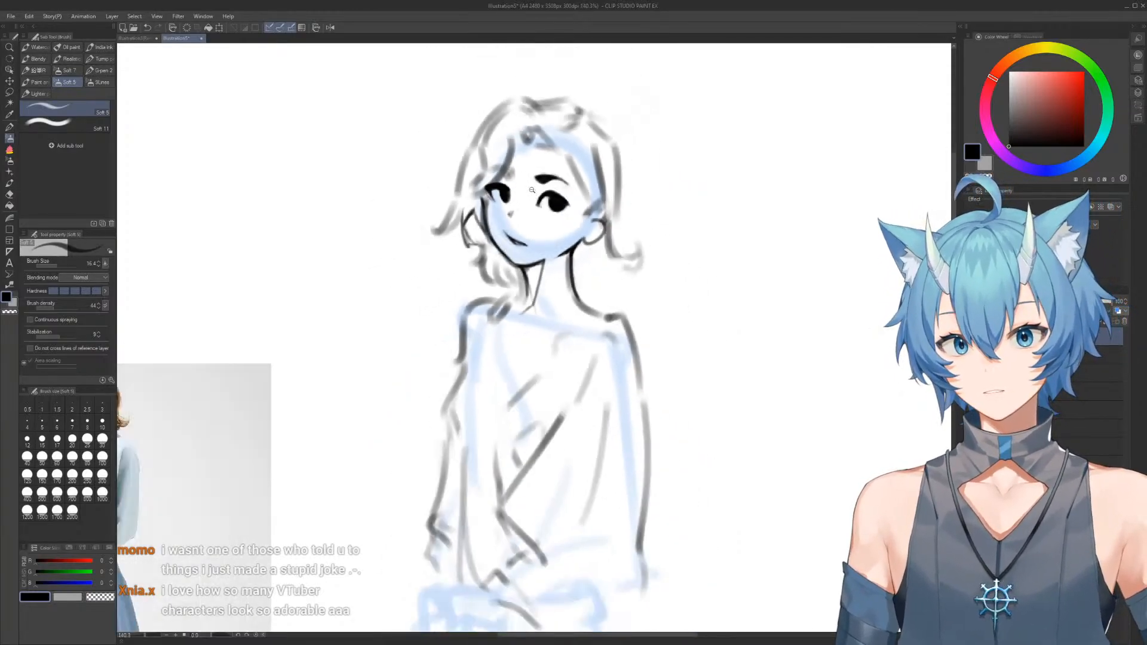
pyautogui.scroll(2, 532, 190)
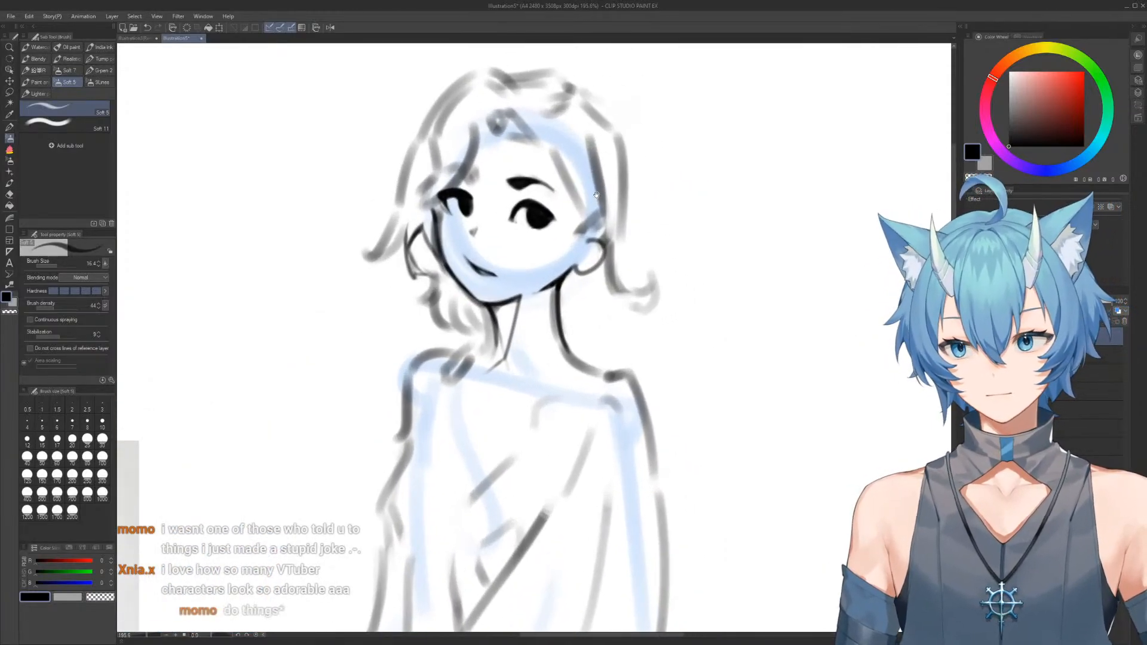
pyautogui.scroll(2, 598, 201)
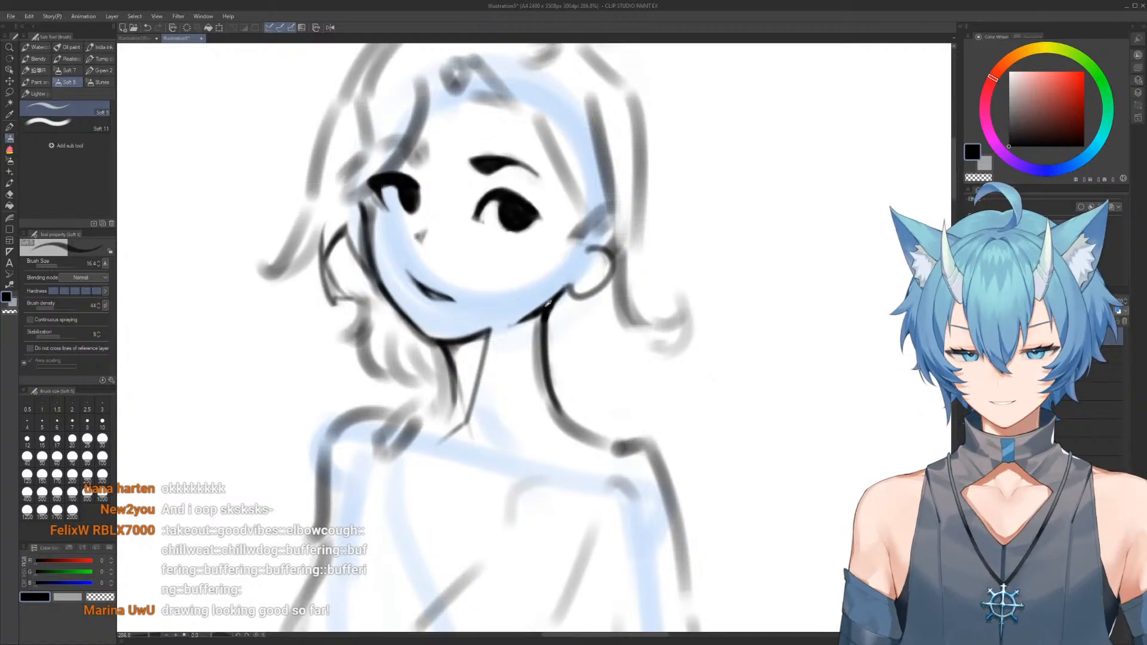
pyautogui.scroll(-4, 571, 287)
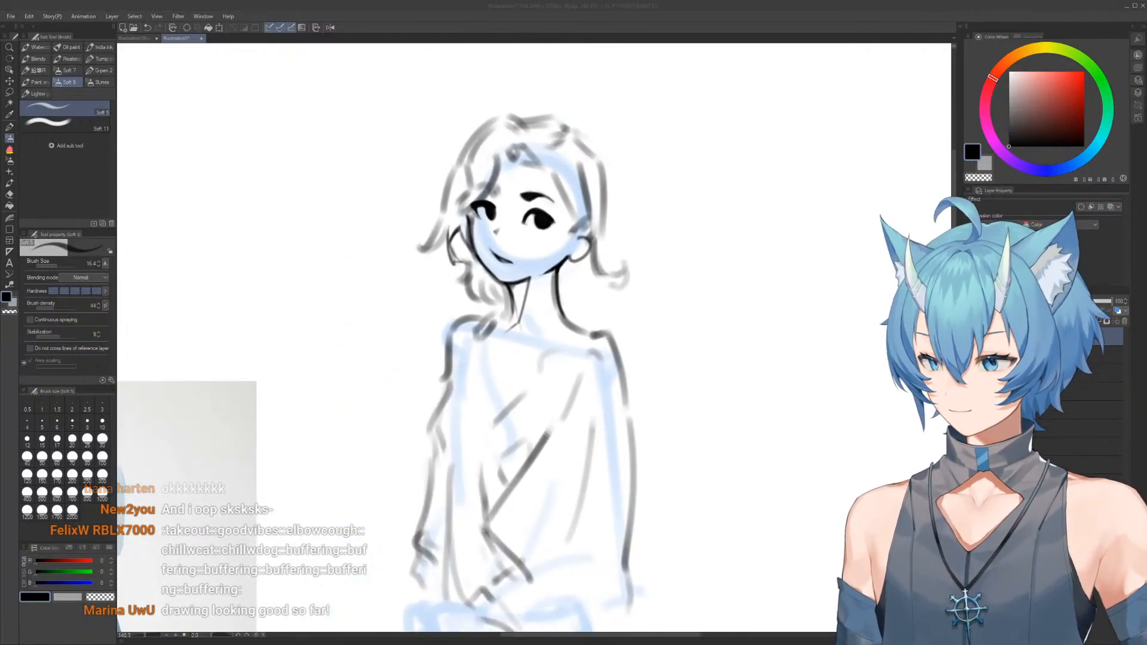
pyautogui.scroll(-3, 527, 229)
pyautogui.scroll(3, 527, 230)
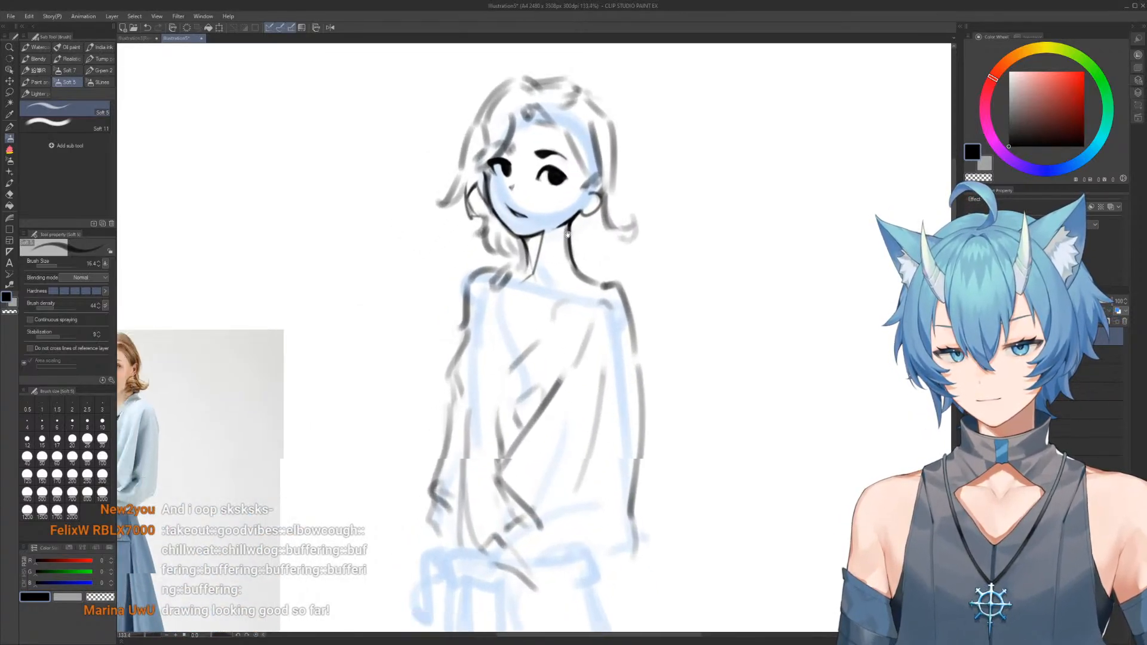
# Erase the rough grey shoulder line below the ear and redraw it as a dark slope from neck to shoulder
pyautogui.press('e')
pyautogui.moveTo(619, 207); pyautogui.dragTo(643, 235)
pyautogui.press('b')
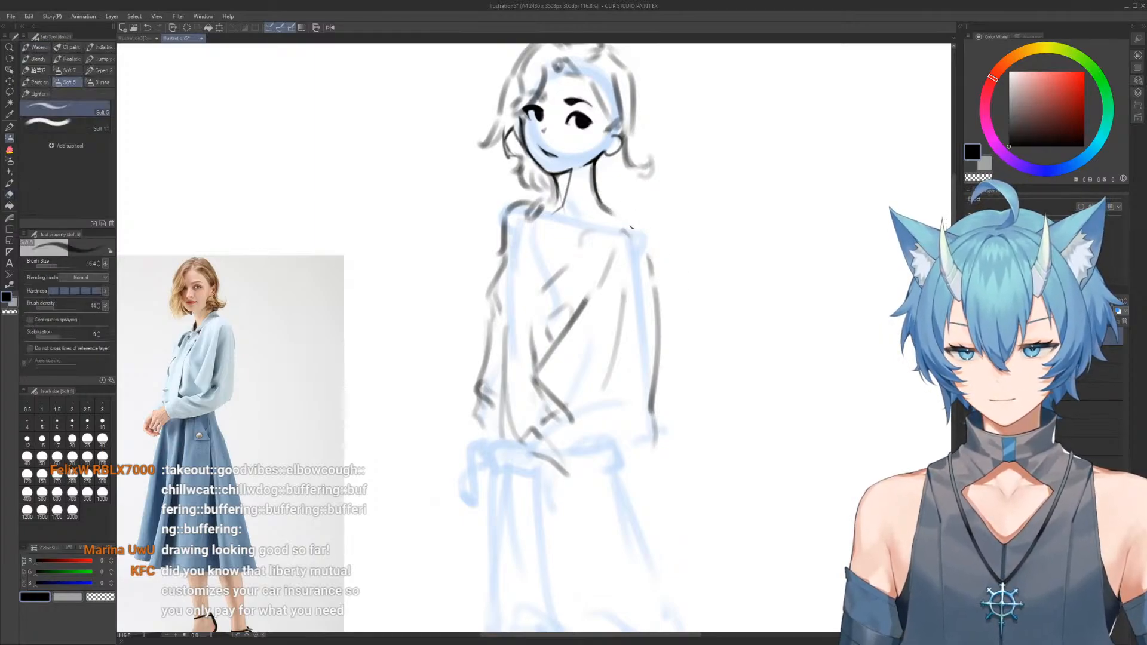
pyautogui.moveTo(597, 202)
pyautogui.mouseDown()
pyautogui.moveTo(658, 241)
pyautogui.moveTo(649, 332)
pyautogui.mouseUp()
pyautogui.hotkey('ctrl', 'z')
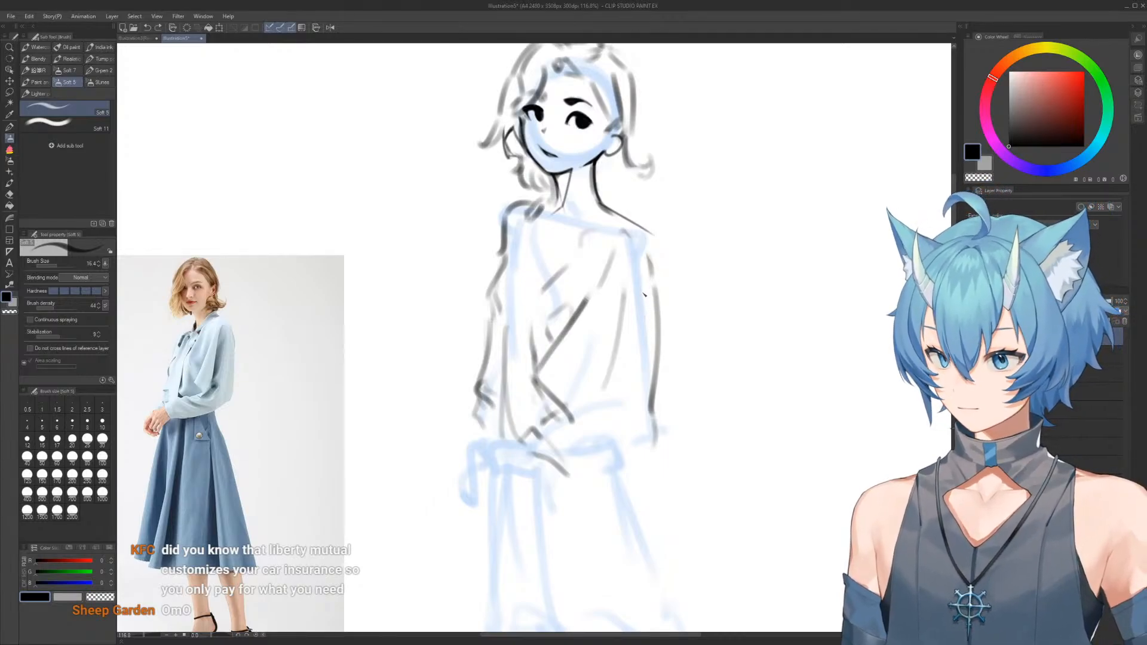
# Clean up the shoulder end of that slope and turn the line down into the upper arm
pyautogui.moveTo(634, 267)
pyautogui.keyDown('ctrl'); pyautogui.keyDown('alt'); pyautogui.mouseDown()
pyautogui.moveTo(652, 237)
pyautogui.moveTo(633, 216)
pyautogui.moveTo(646, 222)
pyautogui.moveTo(625, 220)
pyautogui.moveTo(658, 248)
pyautogui.mouseUp(); pyautogui.keyUp('alt'); pyautogui.keyUp('ctrl')
pyautogui.press('e')
pyautogui.press('b')
pyautogui.hotkey('ctrl', 'z')
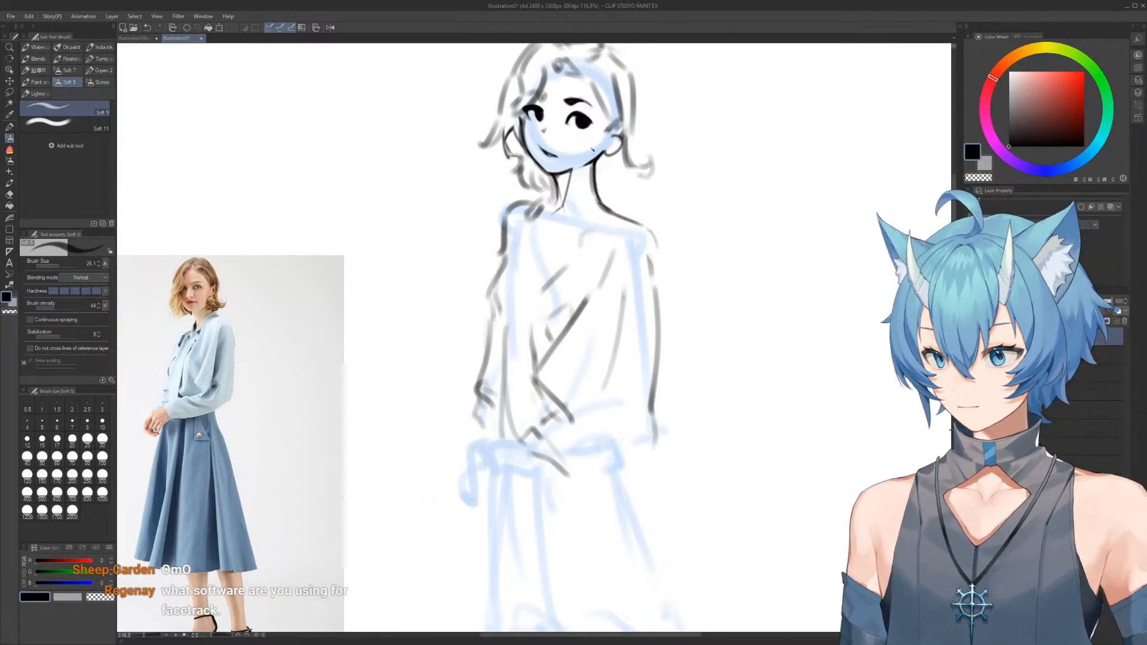
# Redraw the near arm's outer line in dark strokes from the shoulder down, ending in a curved sleeve bulge at the waist
pyautogui.press('e')
pyautogui.press('b')
pyautogui.moveTo(646, 226)
pyautogui.mouseDown()
pyautogui.moveTo(670, 457)
pyautogui.moveTo(655, 290)
pyautogui.moveTo(660, 388)
pyautogui.mouseUp()
pyautogui.press('e')
pyautogui.press('b')
pyautogui.moveTo(662, 440); pyautogui.dragTo(625, 491)
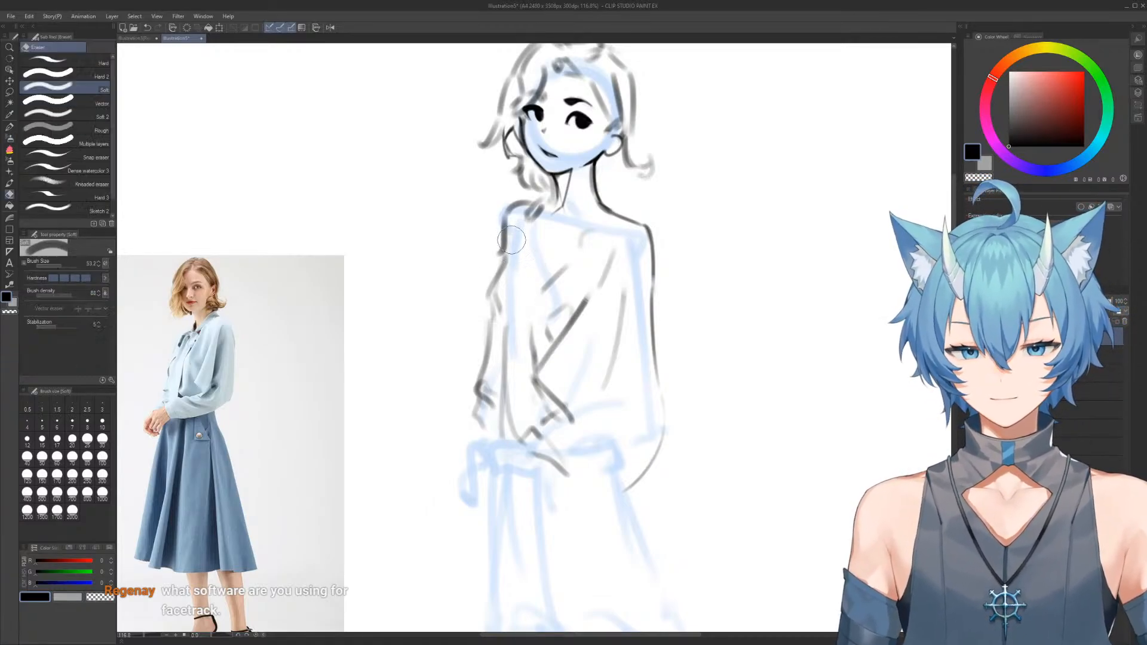
# Erase the grey outline of the far shoulder and upper arm and replace it with a thinner dark line
pyautogui.moveTo(512, 209)
pyautogui.mouseDown()
pyautogui.moveTo(502, 274)
pyautogui.moveTo(504, 254)
pyautogui.moveTo(487, 291)
pyautogui.mouseUp()
pyautogui.press('e')
pyautogui.press('b')
pyautogui.press('e')
pyautogui.moveTo(502, 251)
pyautogui.mouseDown()
pyautogui.moveTo(469, 300)
pyautogui.moveTo(499, 264)
pyautogui.moveTo(488, 289)
pyautogui.moveTo(485, 349)
pyautogui.mouseUp()
pyautogui.press('b')
pyautogui.hotkey('ctrl', 'z')
pyautogui.hotkey('ctrl', 'z')
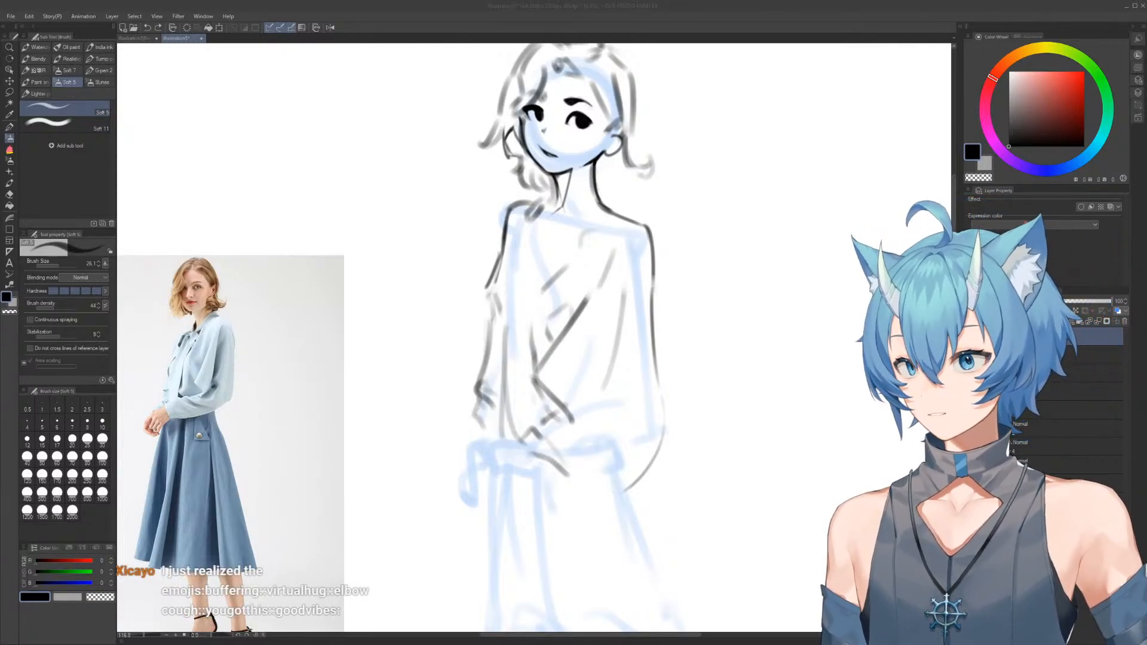
# Inspect the neck and shoulder lines up close and compare the figure with the reference photo
pyautogui.click(351, 250)
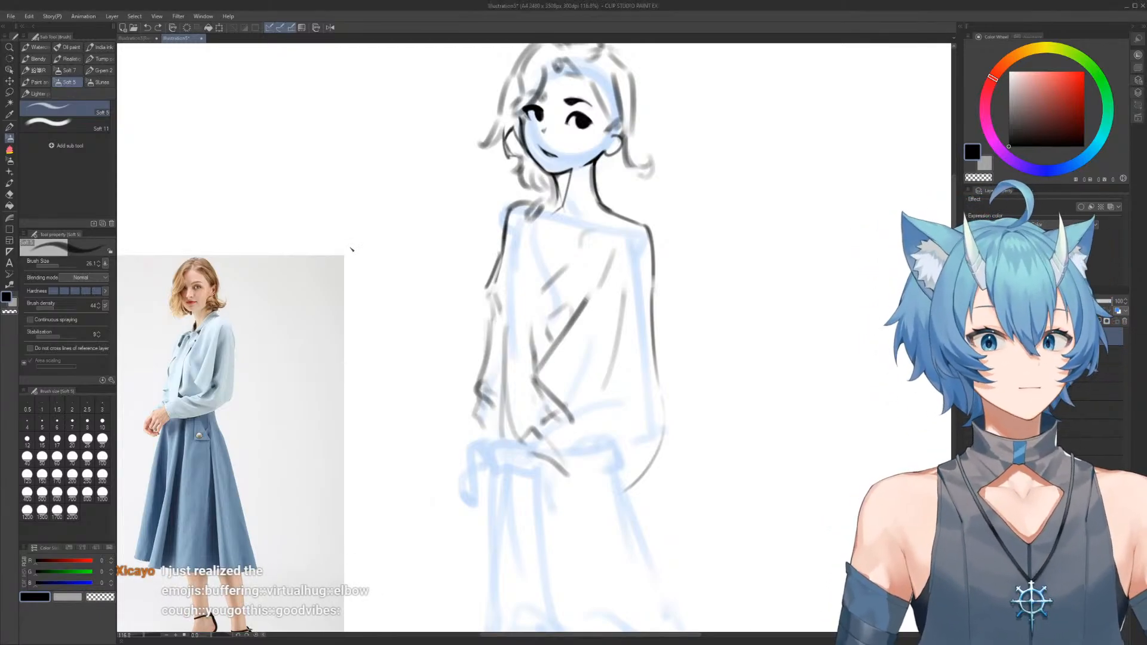
pyautogui.moveTo(544, 147); pyautogui.dragTo(527, 192)
pyautogui.moveTo(596, 153); pyautogui.dragTo(543, 153)
pyautogui.moveTo(529, 206); pyautogui.dragTo(540, 193)
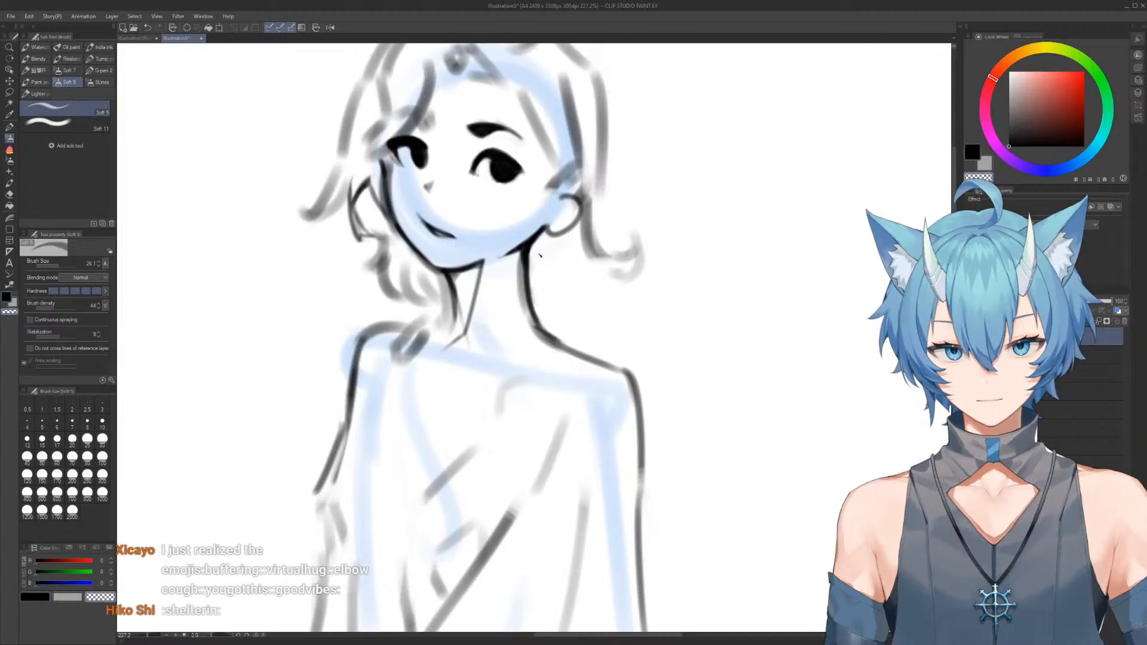
pyautogui.moveTo(584, 261); pyautogui.dragTo(570, 263)
pyautogui.moveTo(587, 283); pyautogui.dragTo(563, 205)
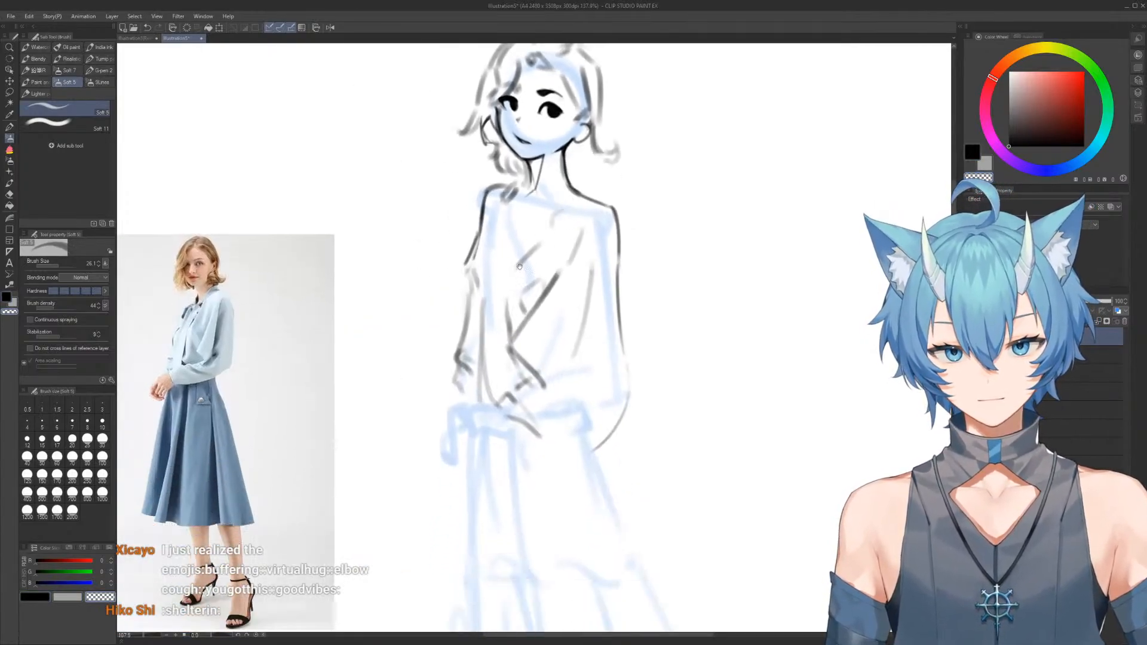
pyautogui.moveTo(524, 256); pyautogui.dragTo(533, 249)
# Erase the rough grey hand stroke at the waist and draw an angled dark outline for the back of the hand
pyautogui.press('e')
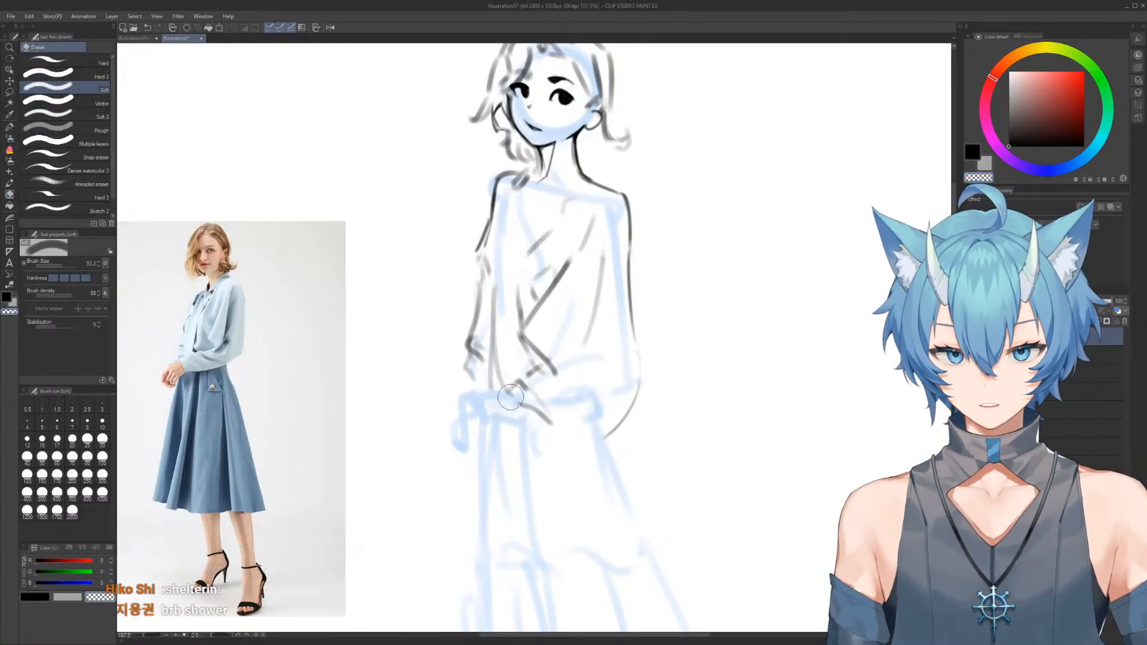
pyautogui.press('b')
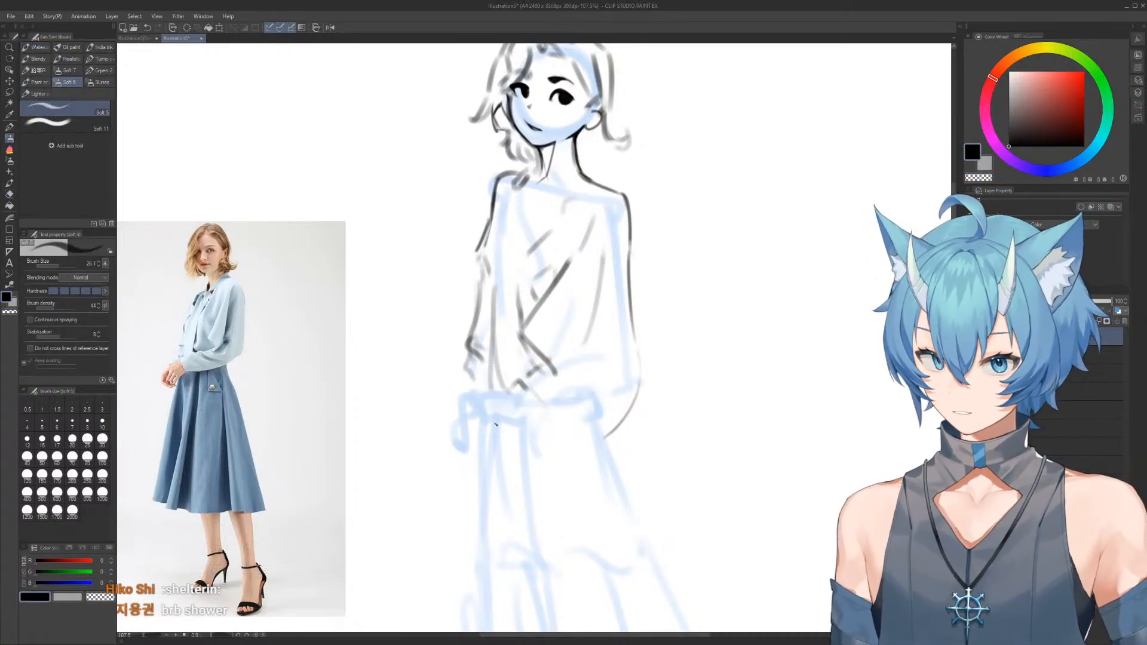
pyautogui.moveTo(505, 403)
pyautogui.mouseDown()
pyautogui.moveTo(526, 426)
pyautogui.moveTo(480, 429)
pyautogui.mouseUp()
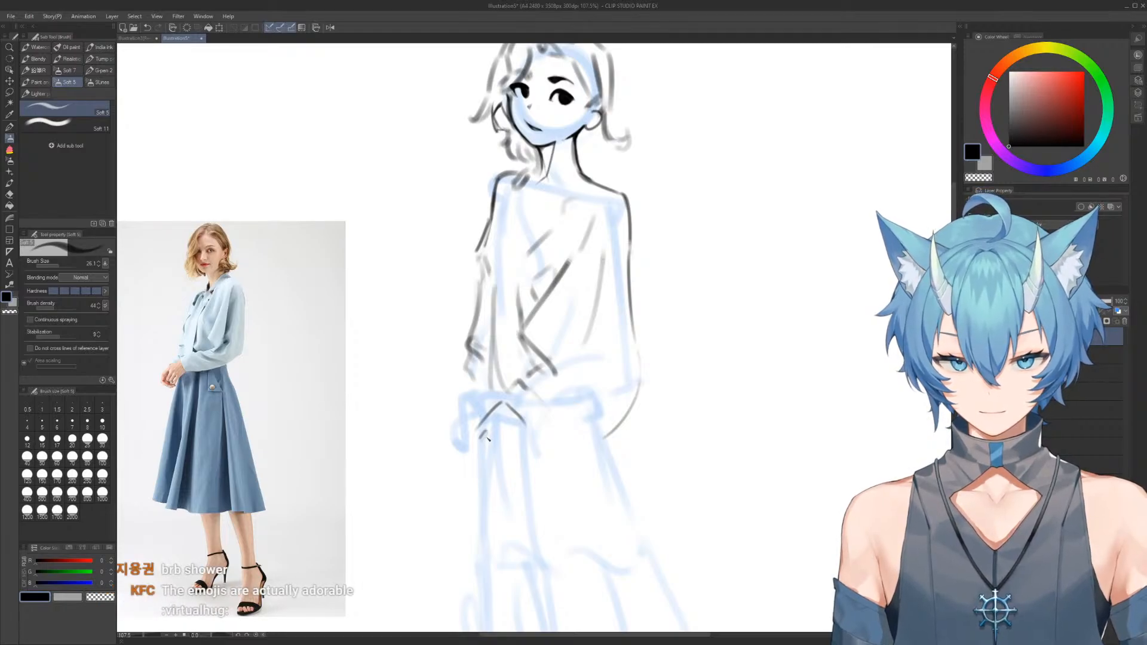
pyautogui.moveTo(499, 448)
pyautogui.mouseDown()
pyautogui.moveTo(506, 440)
pyautogui.moveTo(488, 448)
pyautogui.moveTo(511, 446)
pyautogui.mouseUp()
pyautogui.hotkey('ctrl', 'z')
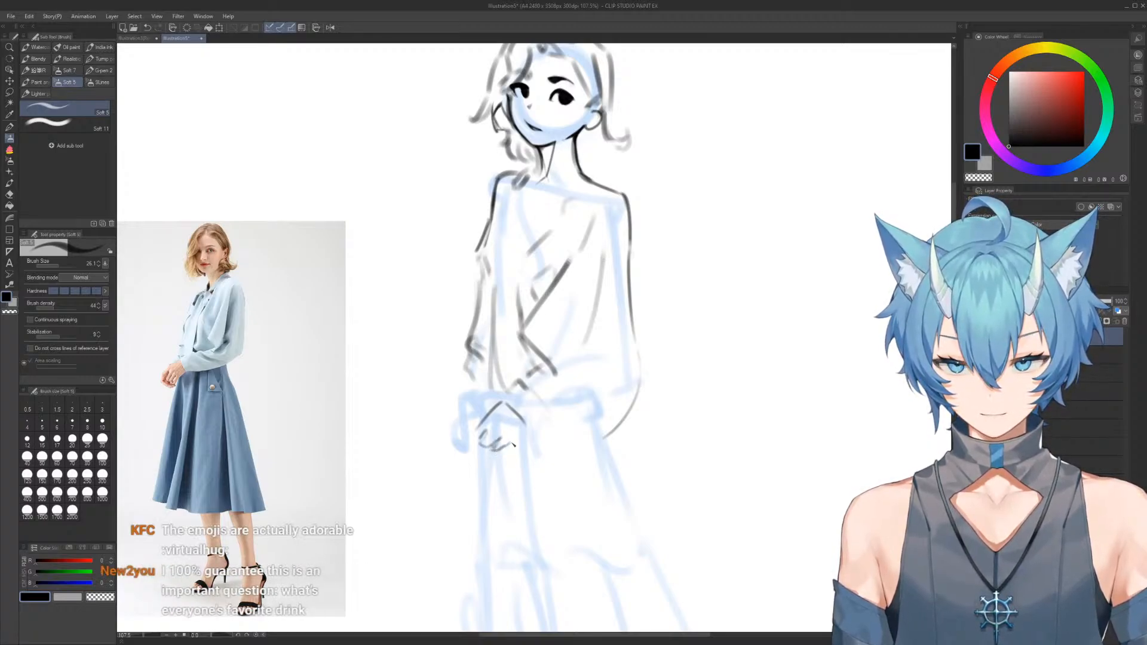
pyautogui.hotkey('ctrl', 'z')
pyautogui.press('e')
pyautogui.moveTo(497, 443)
pyautogui.mouseDown()
pyautogui.moveTo(478, 447)
pyautogui.moveTo(490, 430)
pyautogui.mouseUp()
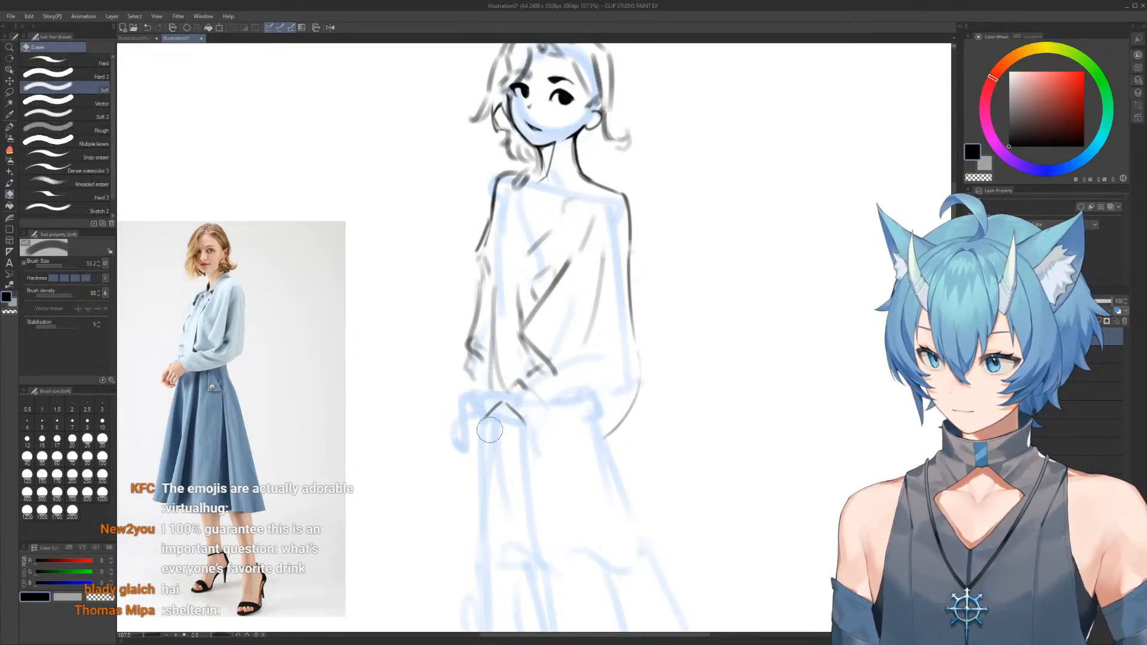
# Block in the clasped hands at the waist with angular knuckle, finger and bottom edge lines
pyautogui.press('b')
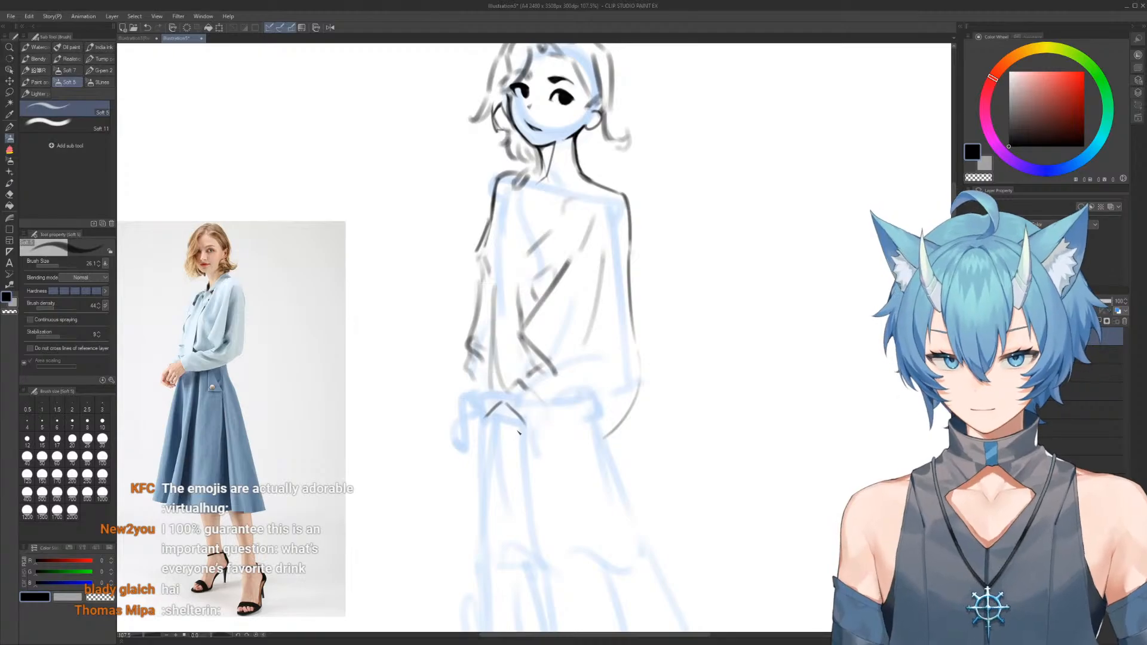
pyautogui.moveTo(525, 424); pyautogui.dragTo(519, 430)
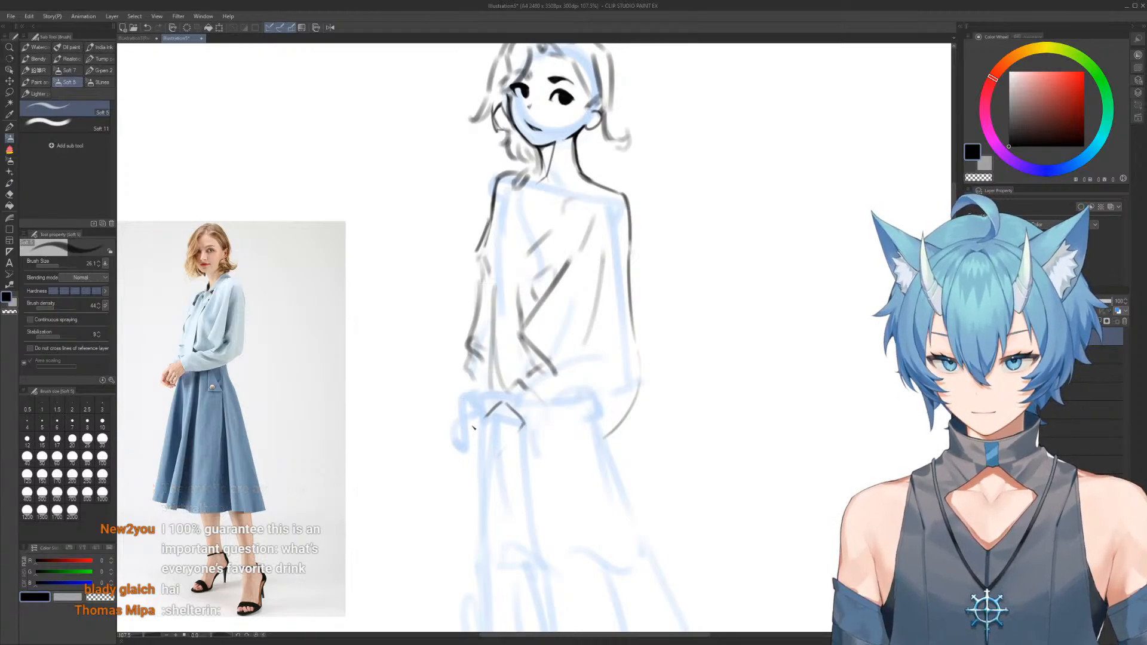
pyautogui.moveTo(471, 425)
pyautogui.mouseDown()
pyautogui.moveTo(472, 443)
pyautogui.moveTo(494, 406)
pyautogui.mouseUp()
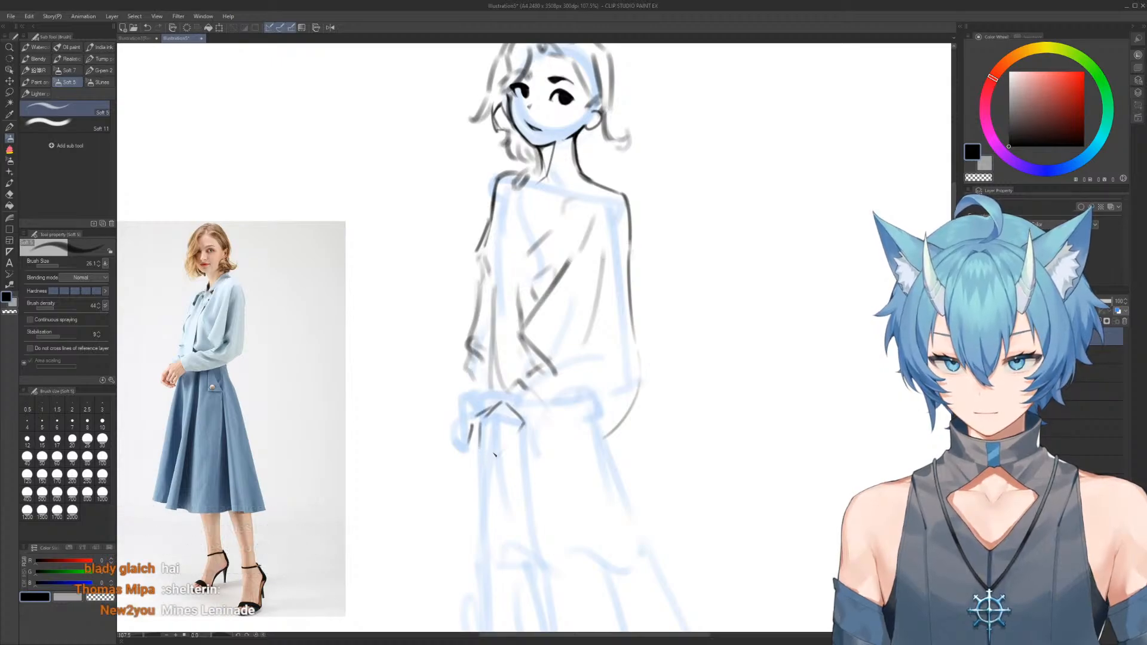
pyautogui.moveTo(481, 445); pyautogui.dragTo(508, 454)
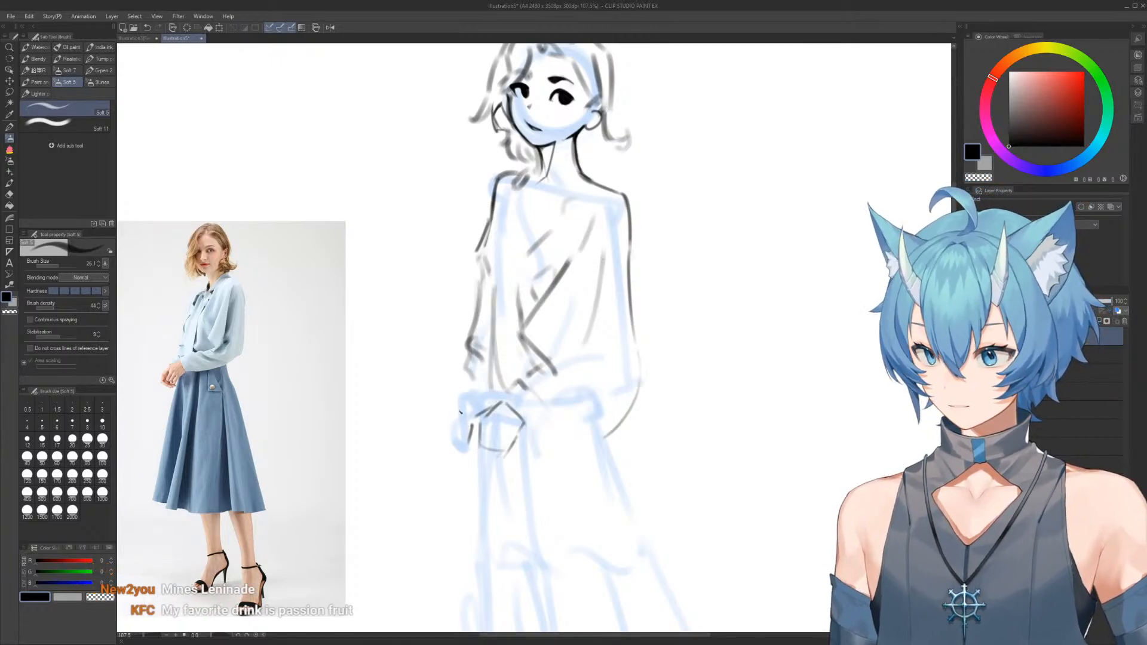
pyautogui.moveTo(457, 420); pyautogui.dragTo(463, 451)
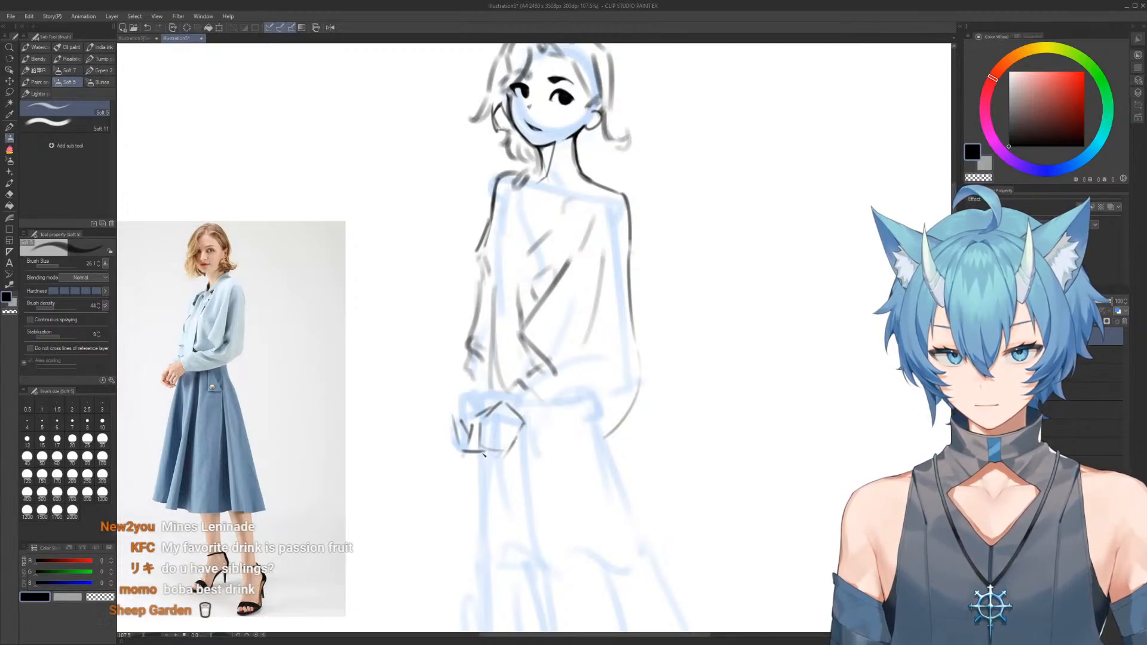
# Draw the wrist line above the hands, the forearm's sleeve edges and a small triangular fold near the elbow
pyautogui.moveTo(448, 408)
pyautogui.mouseDown()
pyautogui.moveTo(475, 381)
pyautogui.moveTo(485, 397)
pyautogui.moveTo(449, 408)
pyautogui.moveTo(478, 383)
pyautogui.moveTo(485, 410)
pyautogui.moveTo(529, 424)
pyautogui.moveTo(607, 406)
pyautogui.mouseUp()
pyautogui.press('e')
pyautogui.press('b')
pyautogui.moveTo(550, 373); pyautogui.dragTo(615, 400)
pyautogui.moveTo(594, 331); pyautogui.dragTo(616, 309)
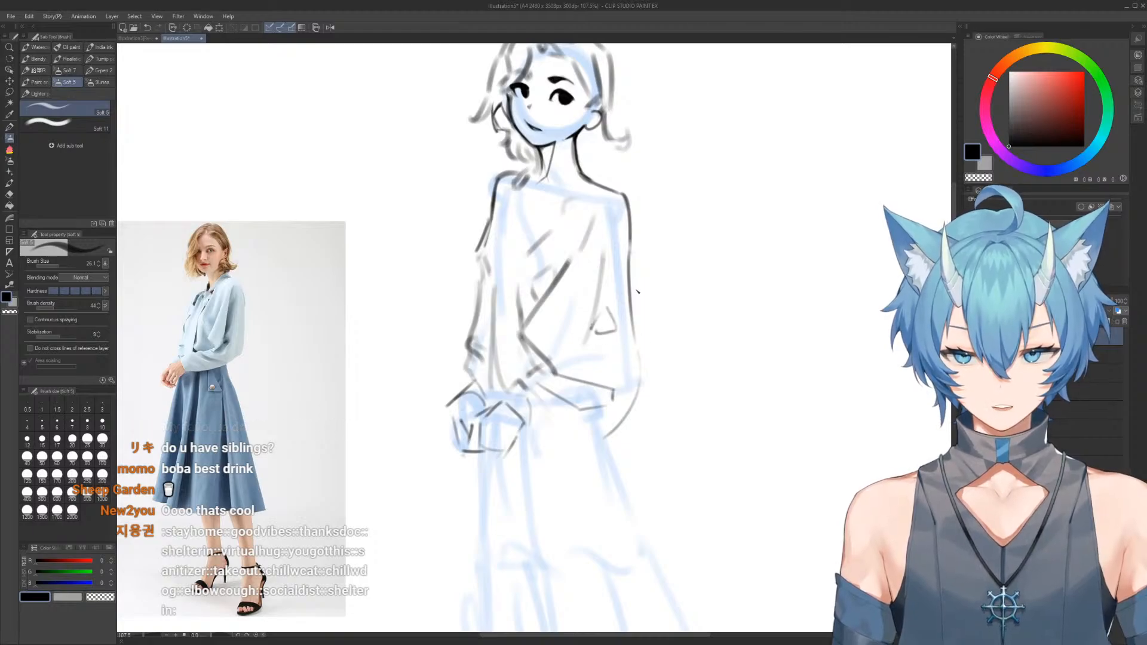
# Replace the curved sleeve bulge with an angular sleeve outline from elbow to wrist and check the figure in the mirrored view
pyautogui.press('e')
pyautogui.moveTo(642, 385); pyautogui.dragTo(622, 423)
pyautogui.press('b')
pyautogui.press('e')
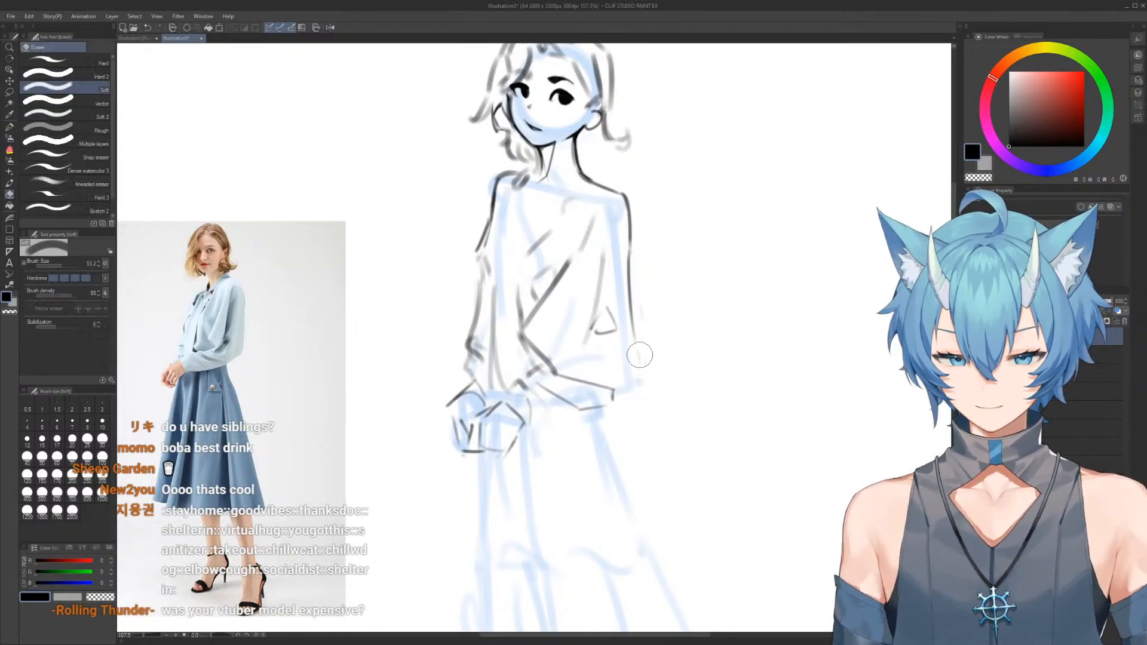
pyautogui.press('b')
pyautogui.moveTo(638, 338)
pyautogui.mouseDown()
pyautogui.moveTo(625, 401)
pyautogui.moveTo(542, 412)
pyautogui.mouseUp()
pyautogui.scroll(-3, 598, 338)
pyautogui.moveTo(598, 338); pyautogui.dragTo(581, 306)
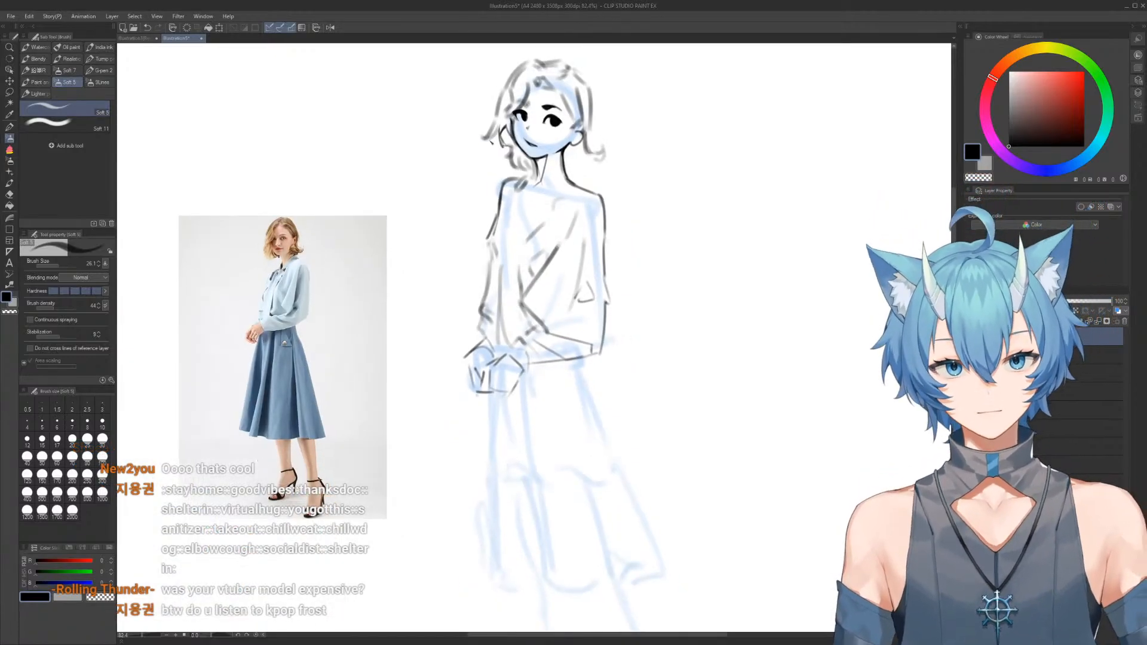
pyautogui.click(331, 29)
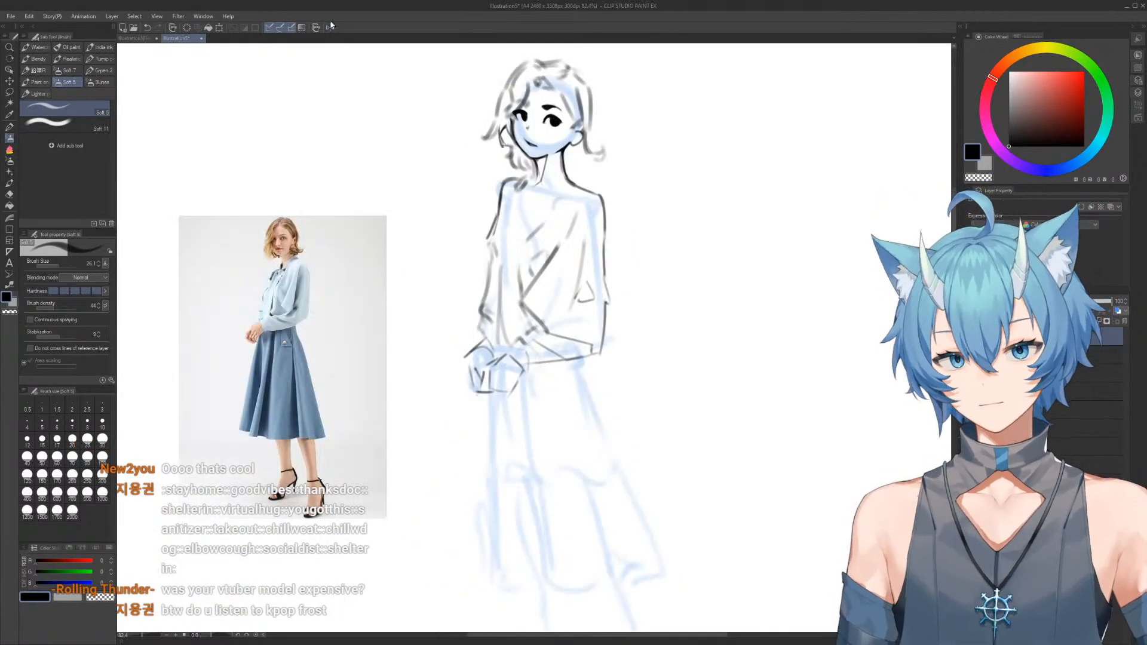
# Erase the sleeve's straight underside and redraw it as an arc from the hand to a rounded elbow
pyautogui.scroll(3, 565, 301)
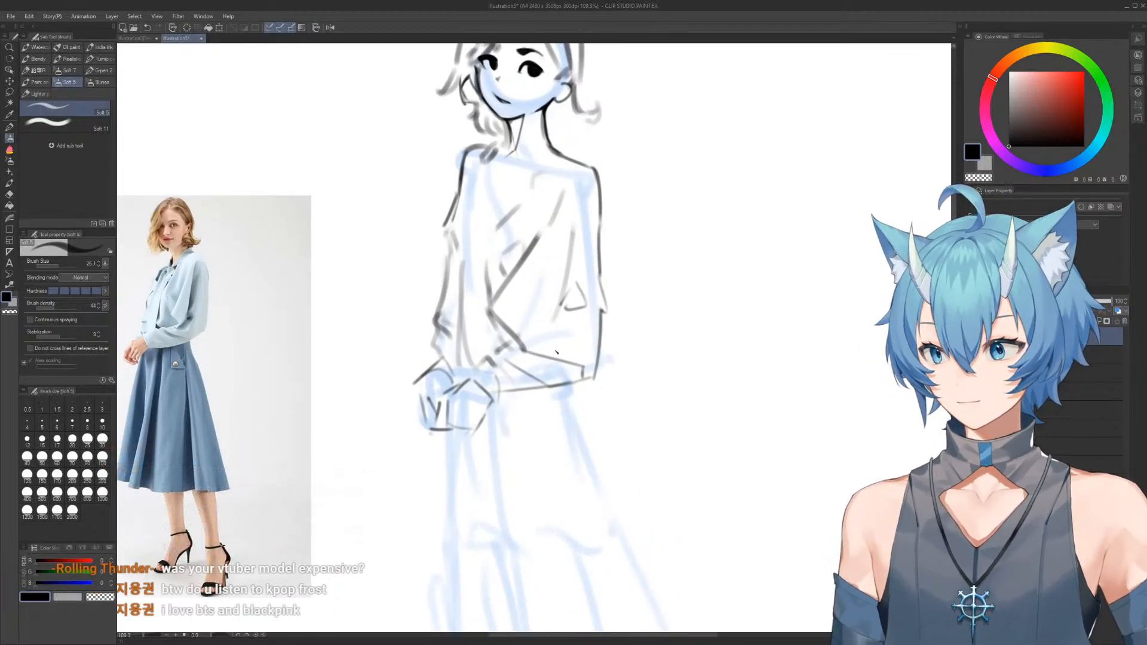
pyautogui.press('e')
pyautogui.moveTo(530, 397); pyautogui.dragTo(583, 385)
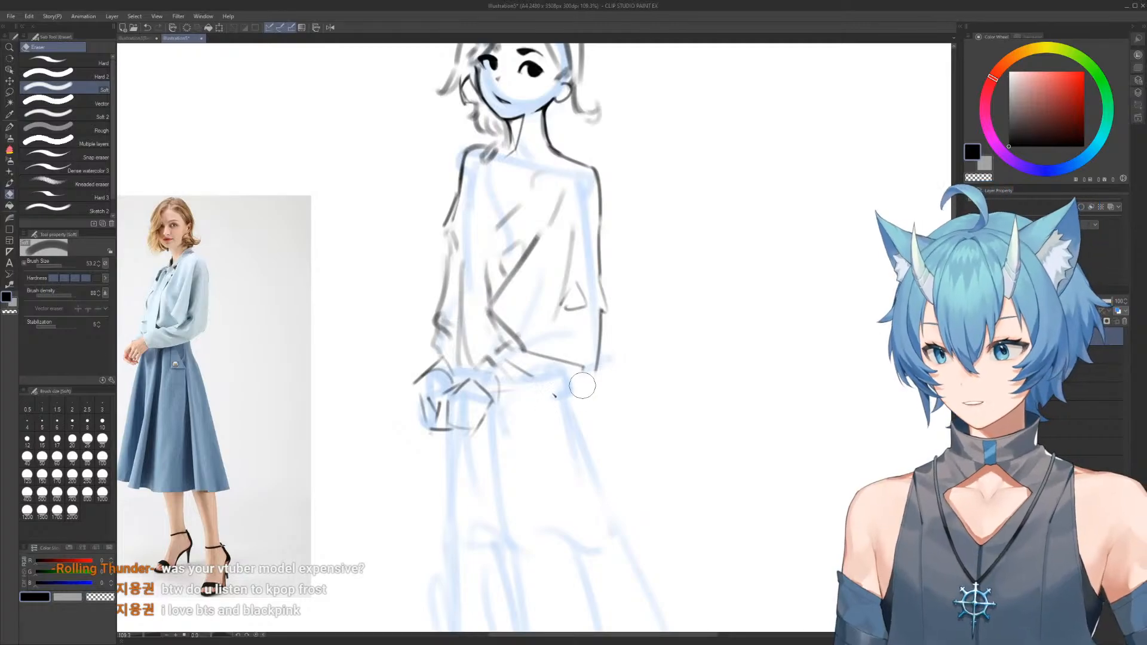
pyautogui.press('b')
pyautogui.moveTo(493, 401)
pyautogui.mouseDown()
pyautogui.moveTo(526, 384)
pyautogui.moveTo(587, 379)
pyautogui.moveTo(607, 279)
pyautogui.moveTo(600, 386)
pyautogui.mouseUp()
pyautogui.press('e')
pyautogui.press('b')
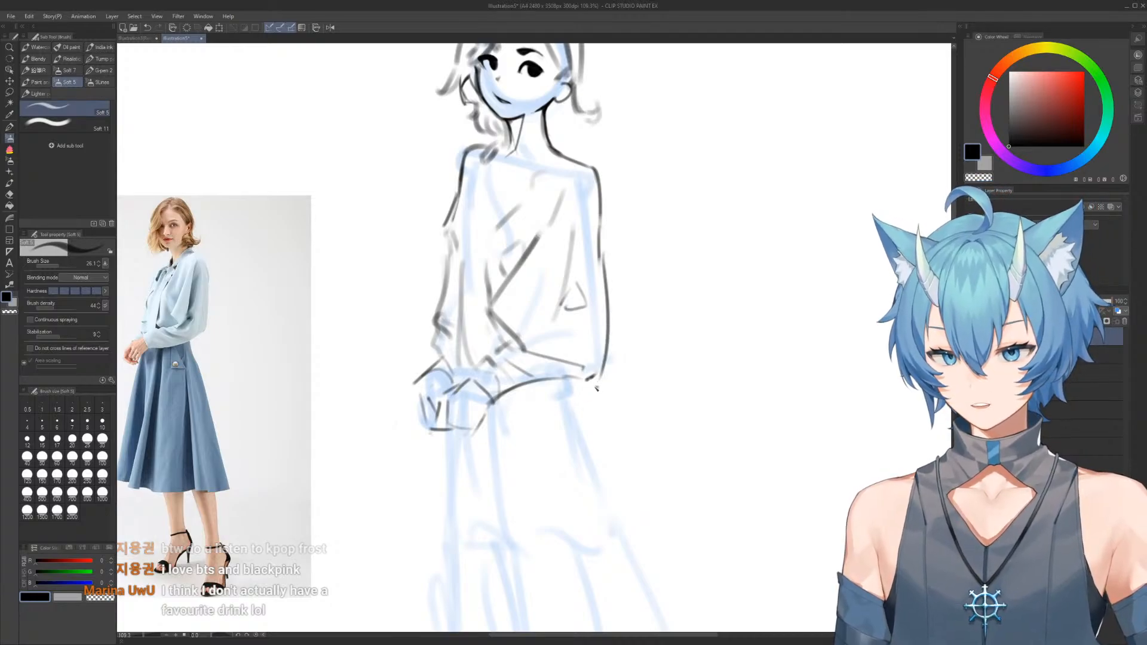
pyautogui.moveTo(568, 444); pyautogui.dragTo(582, 408)
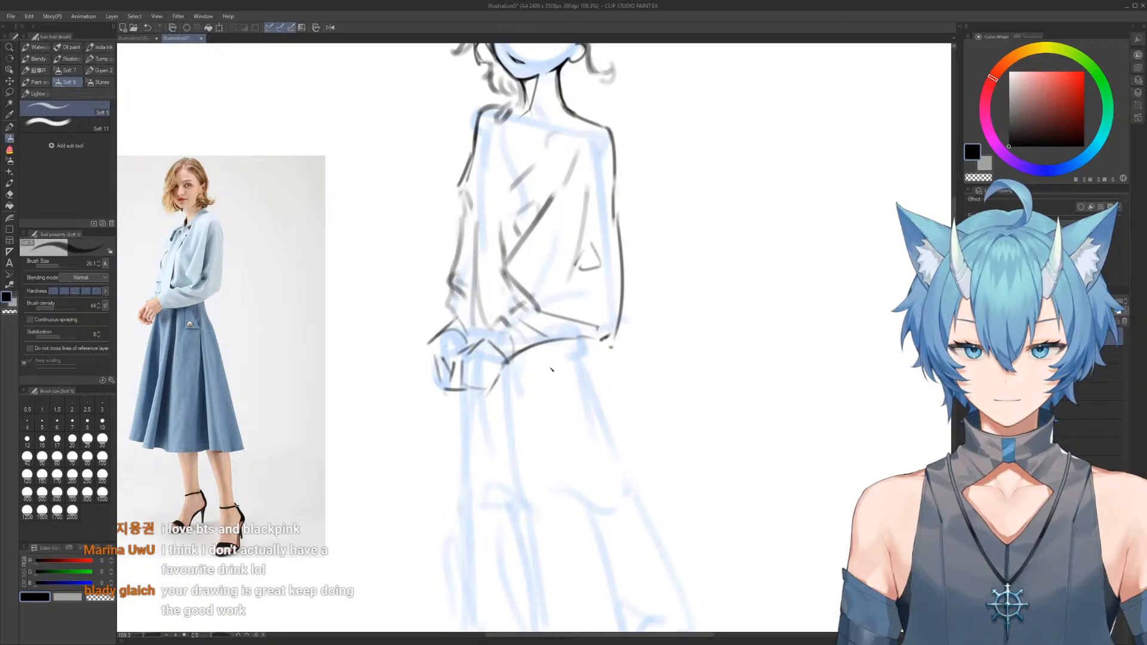
# Sketch a small triangular button-tab shape on the skirt just below the waistband
pyautogui.moveTo(548, 358)
pyautogui.mouseDown()
pyautogui.moveTo(550, 396)
pyautogui.moveTo(569, 388)
pyautogui.moveTo(550, 392)
pyautogui.mouseUp()
pyautogui.press('e')
pyautogui.press('b')
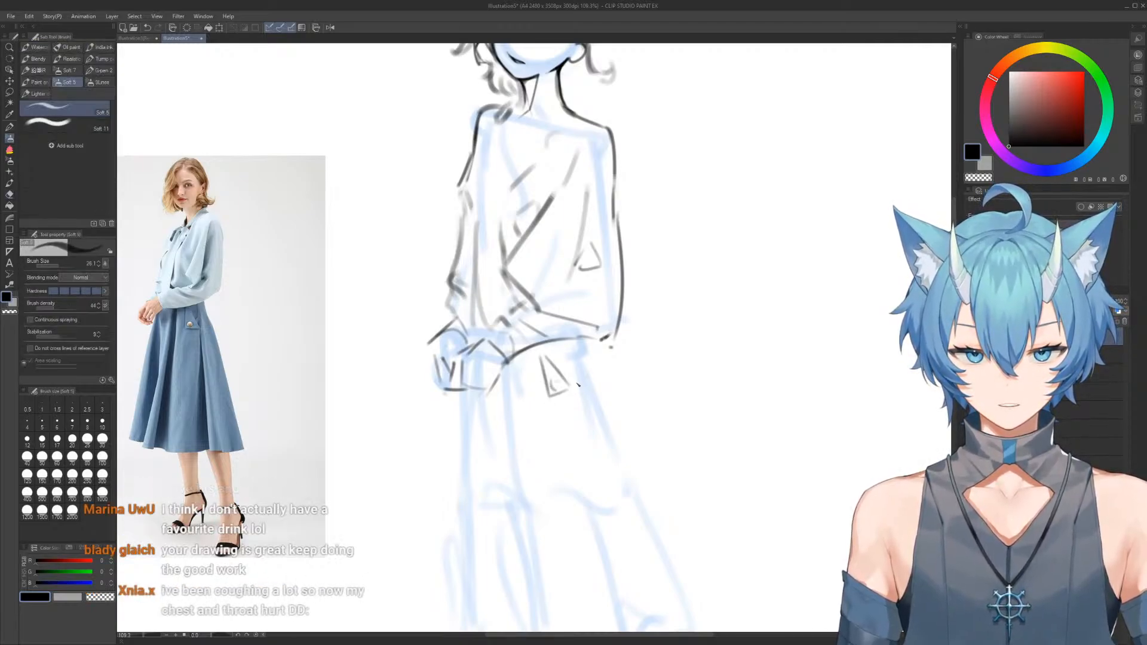
pyautogui.moveTo(578, 346)
pyautogui.mouseDown()
pyautogui.moveTo(575, 377)
pyautogui.moveTo(582, 389)
pyautogui.moveTo(592, 374)
pyautogui.moveTo(641, 494)
pyautogui.mouseUp()
pyautogui.moveTo(592, 393); pyautogui.dragTo(652, 517)
pyautogui.moveTo(618, 447)
pyautogui.mouseDown()
pyautogui.moveTo(617, 378)
pyautogui.moveTo(615, 431)
pyautogui.mouseUp()
pyautogui.scroll(-2, 613, 383)
pyautogui.press('e')
pyautogui.moveTo(599, 393)
pyautogui.mouseDown()
pyautogui.moveTo(643, 497)
pyautogui.moveTo(630, 482)
pyautogui.mouseUp()
pyautogui.press('b')
pyautogui.press('e')
pyautogui.press('b')
pyautogui.moveTo(592, 377); pyautogui.dragTo(610, 413)
pyautogui.press('e')
pyautogui.press('b')
pyautogui.moveTo(631, 466); pyautogui.dragTo(612, 393)
pyautogui.scroll(-1, 617, 395)
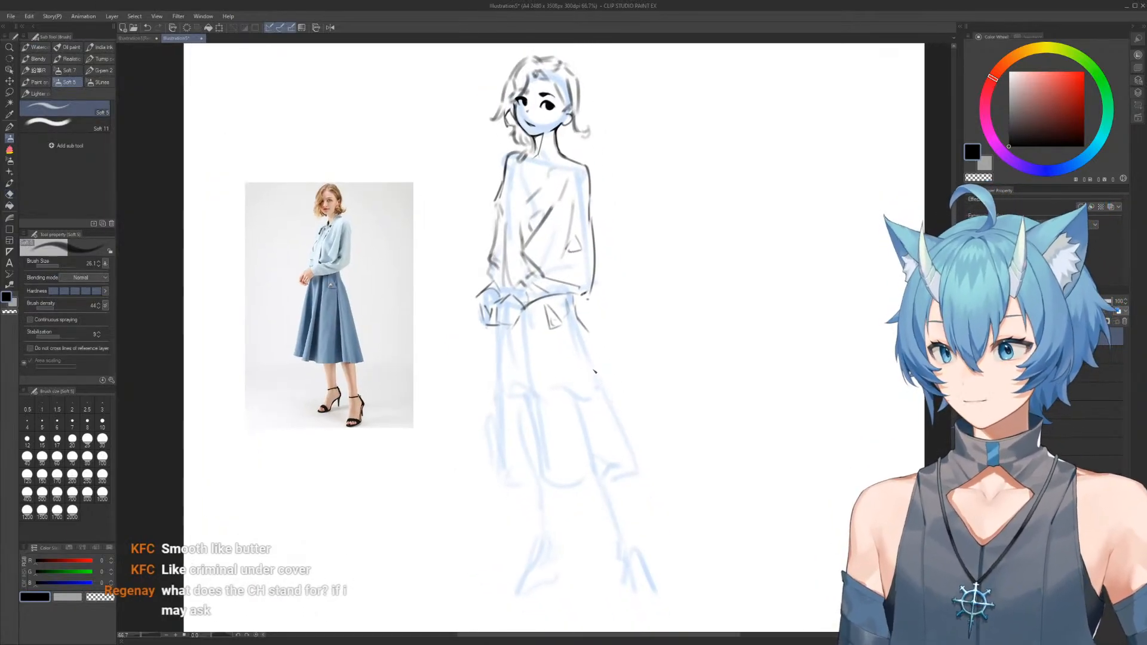
pyautogui.press('e')
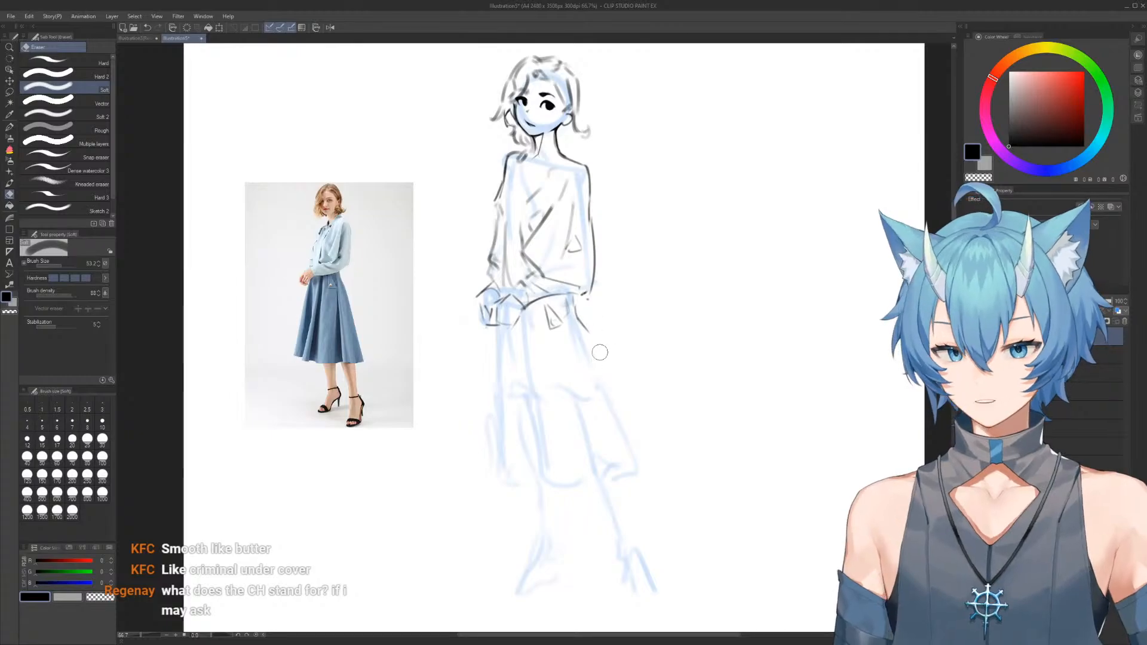
# Outline the skirt with a long flared back edge from hip to hem, a front edge below the hands and a short front hem line
pyautogui.press('b')
pyautogui.moveTo(576, 317); pyautogui.dragTo(647, 476)
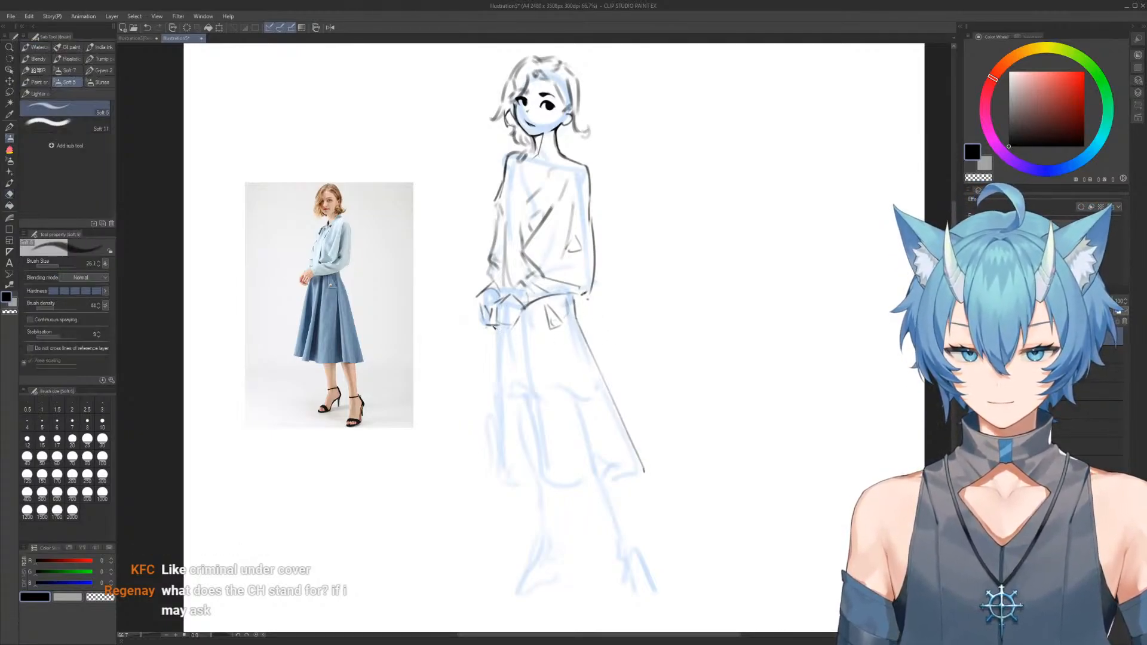
pyautogui.moveTo(490, 326)
pyautogui.mouseDown()
pyautogui.moveTo(502, 338)
pyautogui.moveTo(499, 461)
pyautogui.mouseUp()
pyautogui.press('e')
pyautogui.press('b')
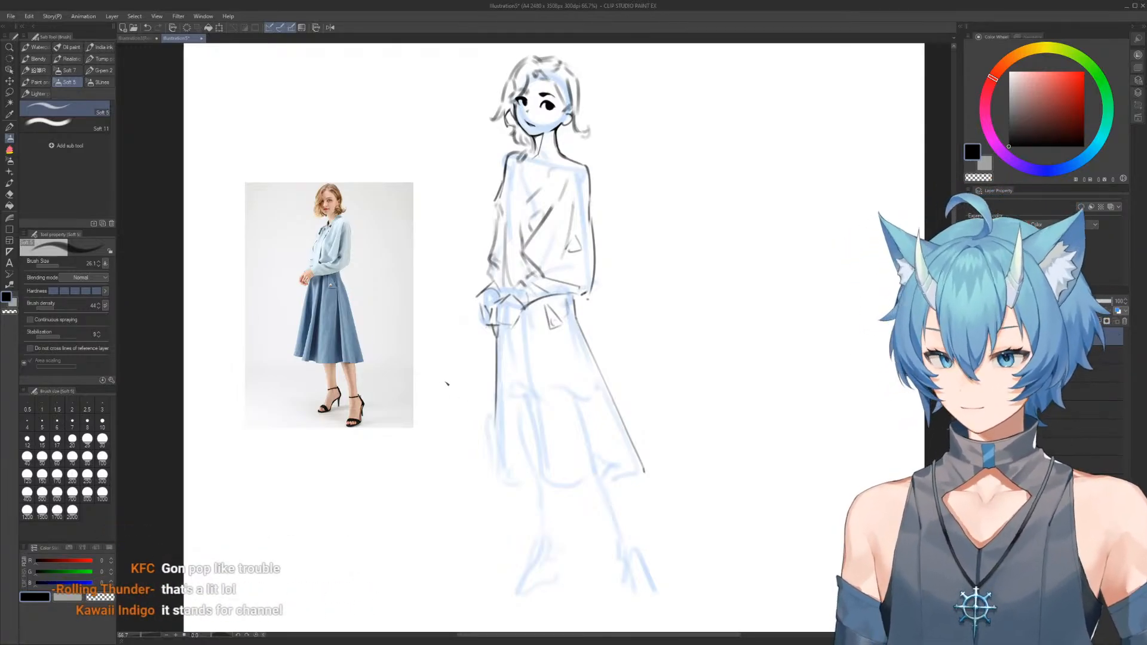
pyautogui.moveTo(493, 438)
pyautogui.mouseDown()
pyautogui.moveTo(498, 482)
pyautogui.moveTo(523, 485)
pyautogui.moveTo(513, 495)
pyautogui.mouseUp()
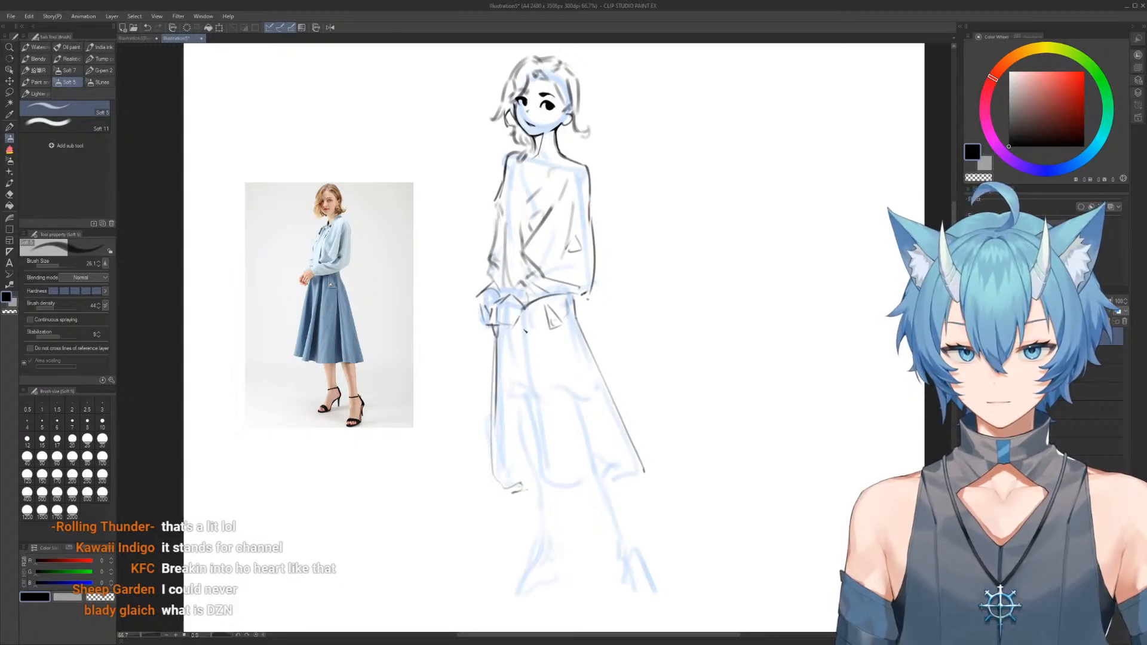
# Add long fold lines down the middle of the skirt and flare its front edge outward to an angled hem corner
pyautogui.moveTo(528, 332); pyautogui.dragTo(547, 467)
pyautogui.moveTo(521, 353); pyautogui.dragTo(545, 482)
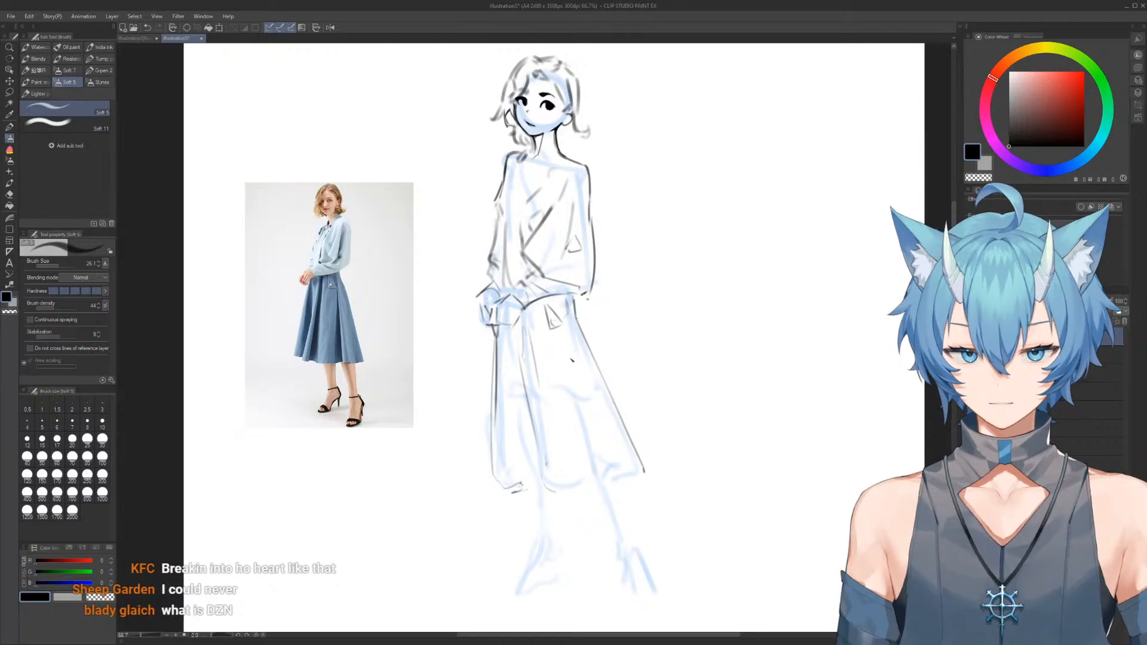
pyautogui.moveTo(562, 340); pyautogui.dragTo(592, 481)
pyautogui.moveTo(568, 366)
pyautogui.mouseDown()
pyautogui.moveTo(611, 472)
pyautogui.moveTo(589, 479)
pyautogui.mouseUp()
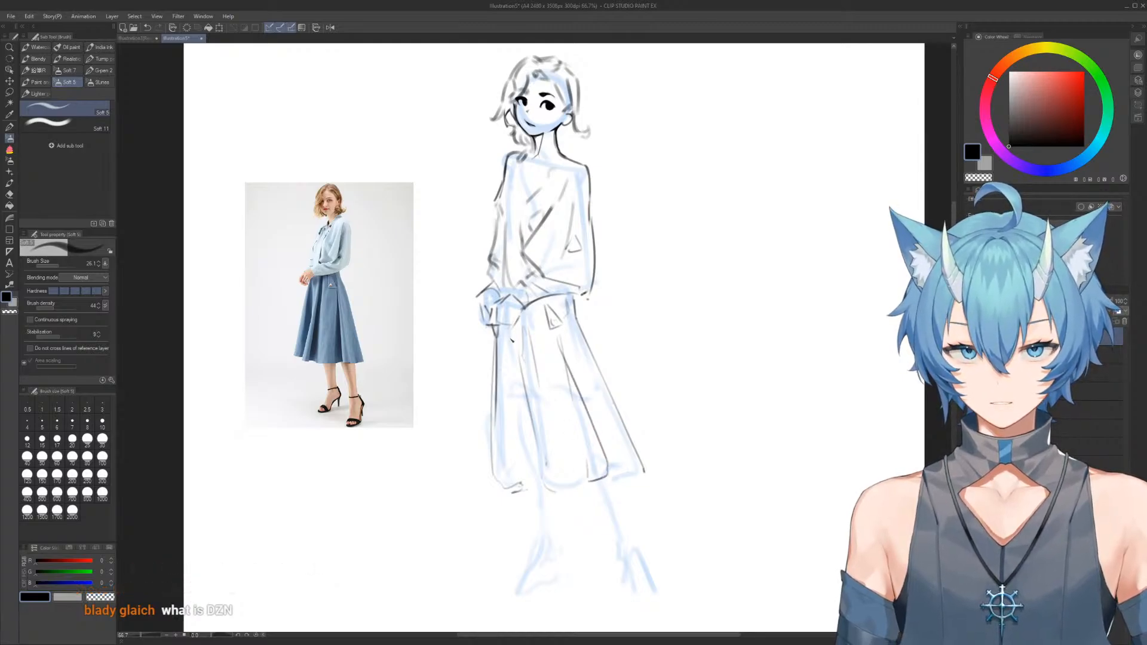
pyautogui.moveTo(498, 328)
pyautogui.mouseDown()
pyautogui.moveTo(481, 445)
pyautogui.moveTo(505, 481)
pyautogui.mouseUp()
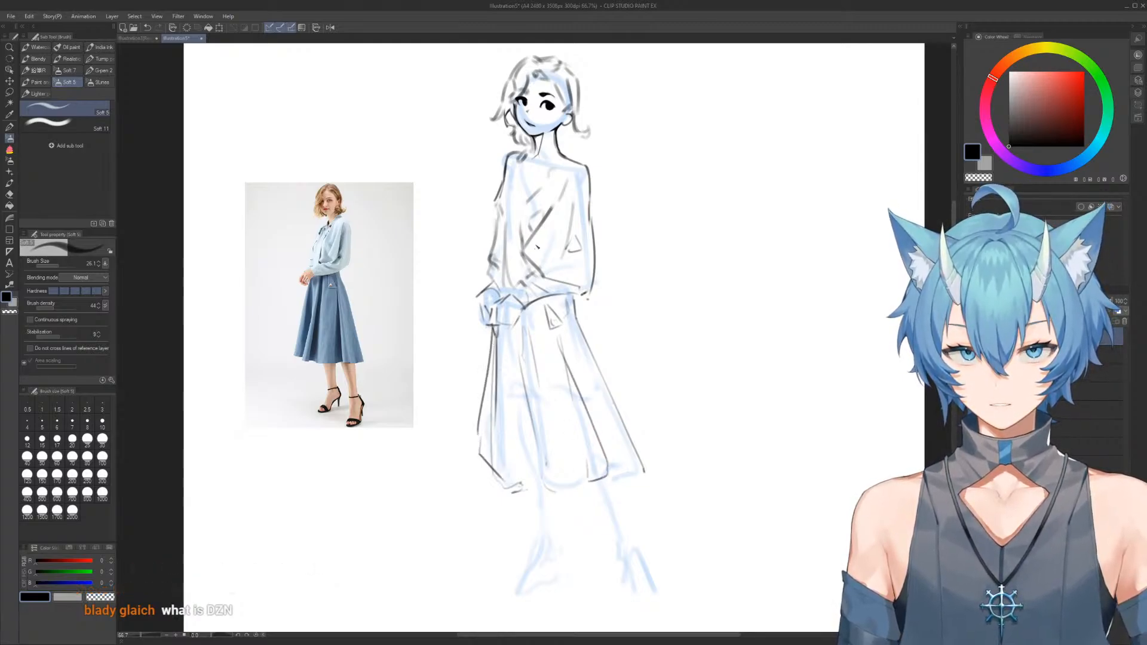
# Erase the smile line from the face
pyautogui.scroll(-2, 563, 246)
pyautogui.moveTo(548, 228); pyautogui.dragTo(539, 180)
pyautogui.moveTo(490, 114)
pyautogui.mouseDown()
pyautogui.moveTo(624, 78)
pyautogui.moveTo(574, 106)
pyautogui.moveTo(712, 116)
pyautogui.mouseUp()
pyautogui.moveTo(621, 149); pyautogui.dragTo(617, 220)
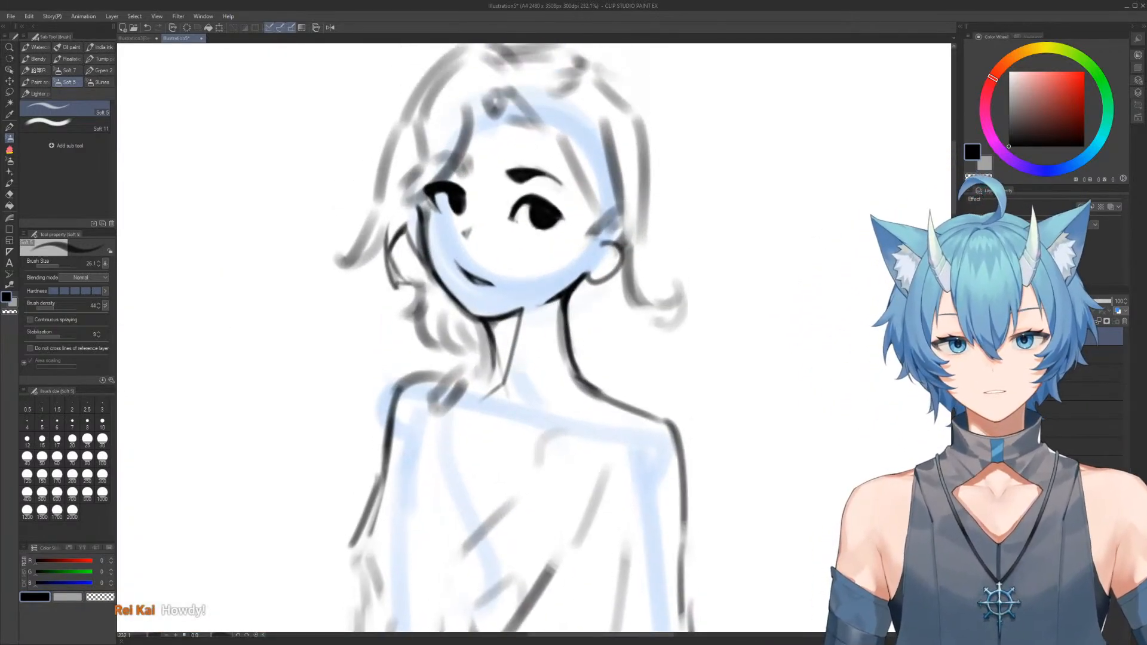
pyautogui.press('e')
pyautogui.moveTo(458, 259)
pyautogui.mouseDown()
pyautogui.moveTo(469, 267)
pyautogui.moveTo(452, 266)
pyautogui.moveTo(509, 282)
pyautogui.mouseUp()
pyautogui.press('b')
pyautogui.moveTo(482, 233); pyautogui.dragTo(588, 233)
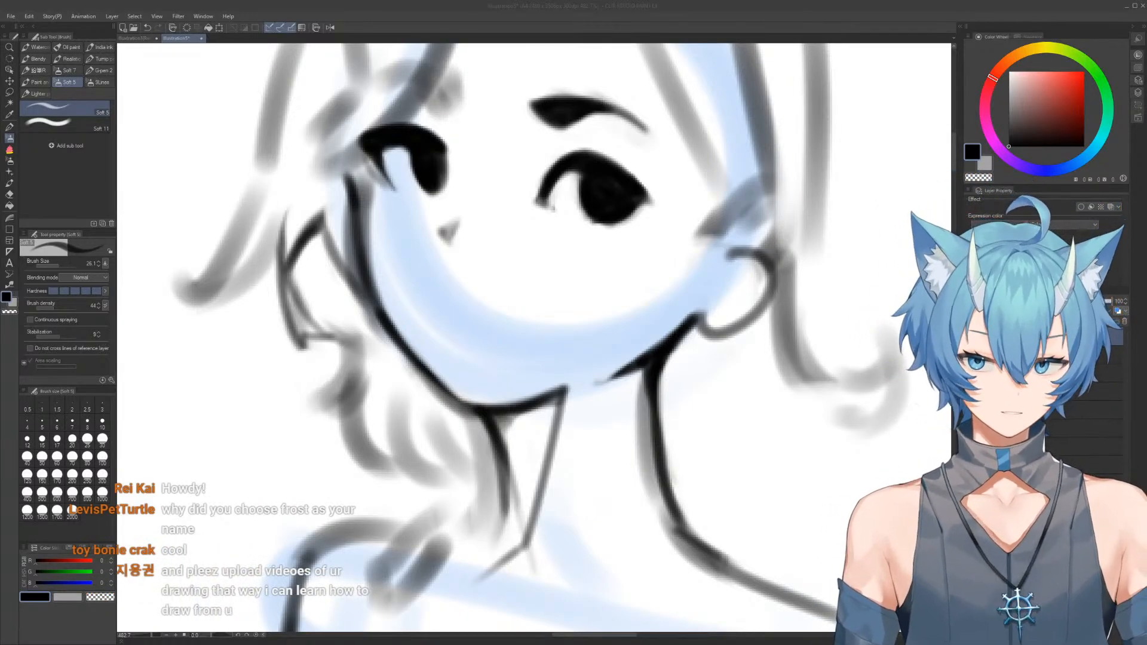
# Draw a new short smile above the chin and shape it by alternating between black and transparent strokes
pyautogui.click(471, 358)
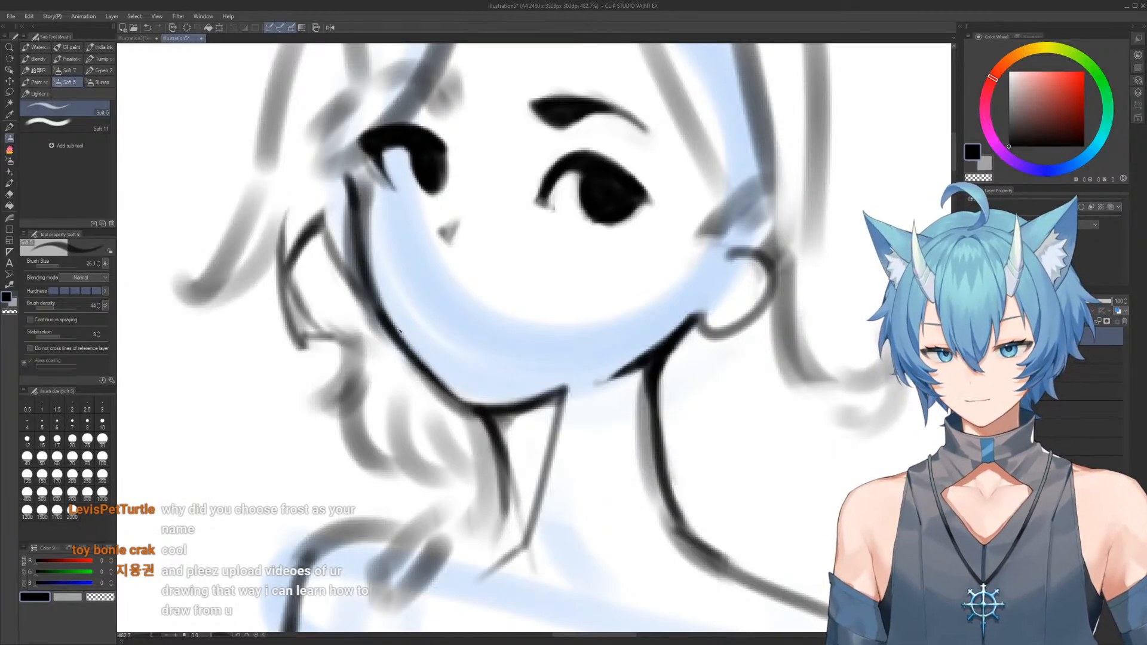
pyautogui.moveTo(450, 333)
pyautogui.mouseDown()
pyautogui.moveTo(458, 352)
pyautogui.moveTo(475, 328)
pyautogui.moveTo(494, 340)
pyautogui.moveTo(519, 328)
pyautogui.moveTo(446, 333)
pyautogui.mouseUp()
pyautogui.press('c')
pyautogui.press('c')
pyautogui.press('c')
pyautogui.press('c')
pyautogui.press('c')
pyautogui.moveTo(514, 330)
pyautogui.mouseDown()
pyautogui.moveTo(454, 339)
pyautogui.moveTo(482, 333)
pyautogui.moveTo(521, 354)
pyautogui.mouseUp()
pyautogui.press('c')
pyautogui.moveTo(460, 331); pyautogui.dragTo(519, 344)
pyautogui.moveTo(467, 329); pyautogui.dragTo(480, 336)
pyautogui.press('c')
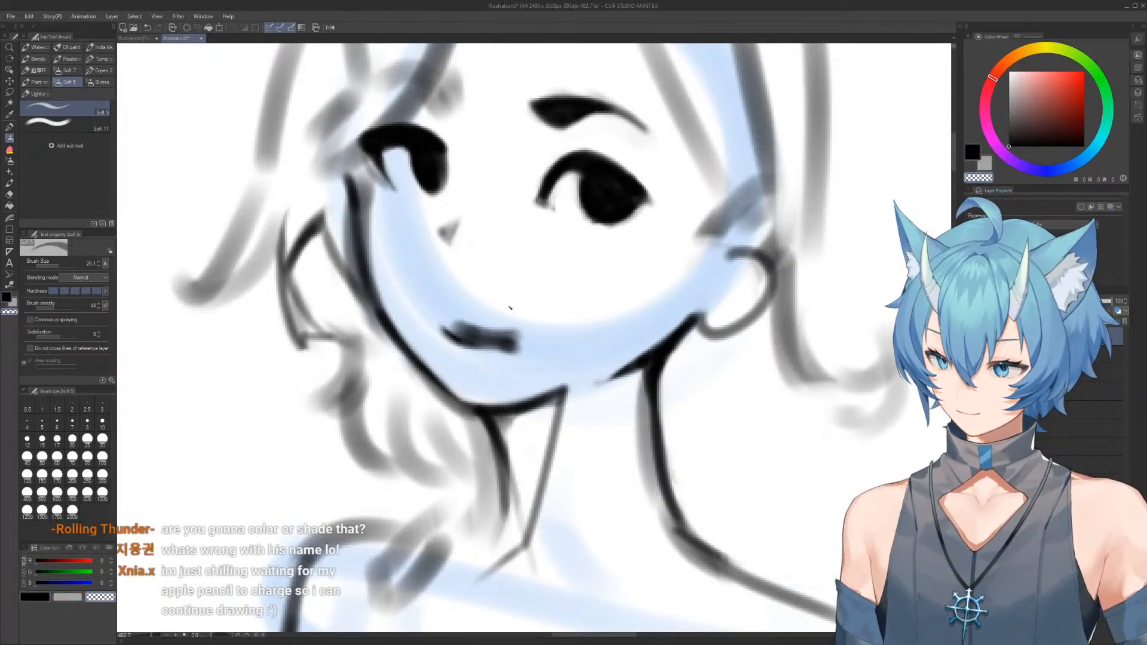
# Undo the last two mouth strokes and trim the smile's upper edge into a thin curve
pyautogui.hotkey('ctrl', 'z')
pyautogui.hotkey('ctrl', 'z')
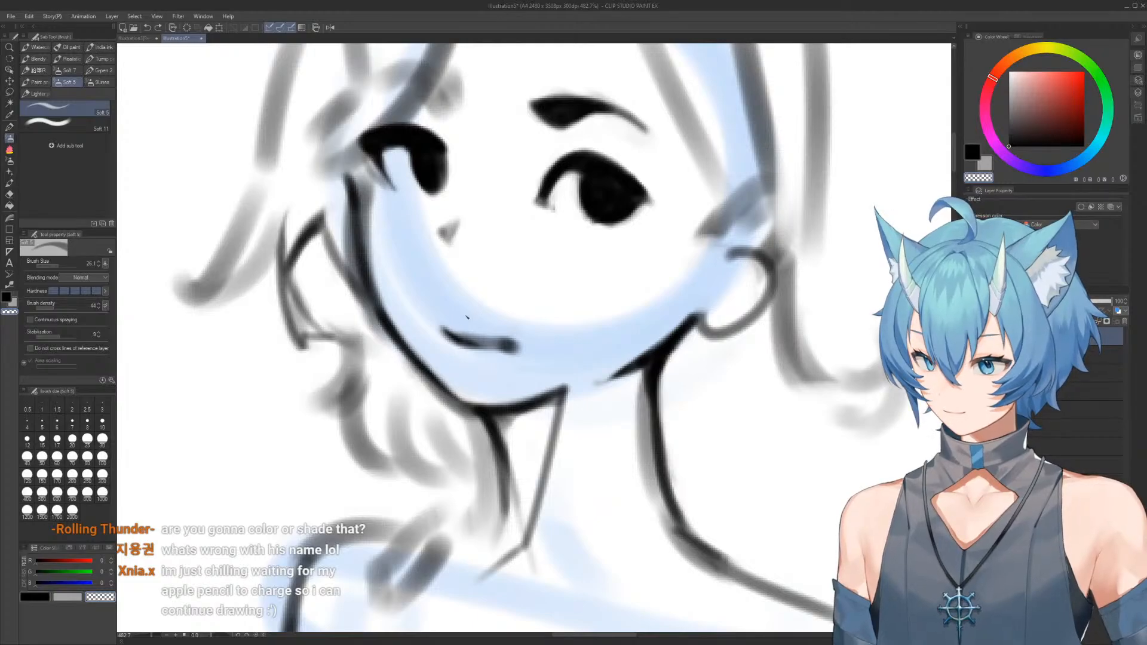
pyautogui.moveTo(458, 328); pyautogui.dragTo(518, 336)
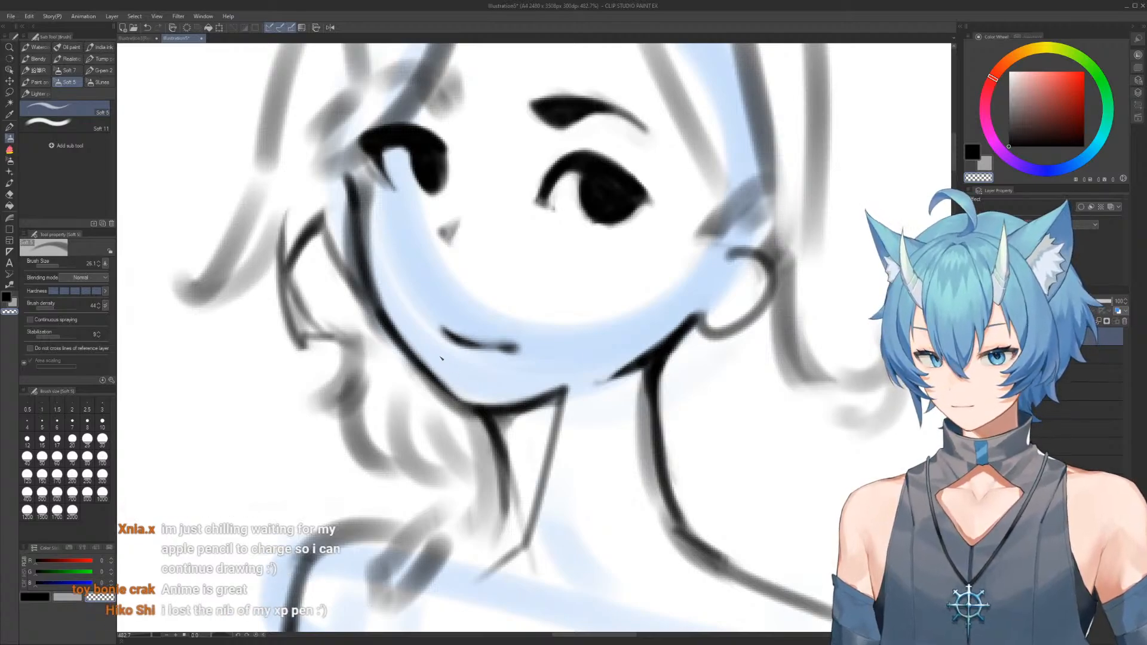
pyautogui.moveTo(453, 353)
pyautogui.mouseDown()
pyautogui.moveTo(469, 364)
pyautogui.moveTo(504, 353)
pyautogui.moveTo(454, 343)
pyautogui.mouseUp()
# Draw the blouse's long front opening line from the collar down to the waist
pyautogui.moveTo(536, 384); pyautogui.dragTo(515, 245)
pyautogui.moveTo(557, 334); pyautogui.dragTo(530, 253)
pyautogui.press('p')
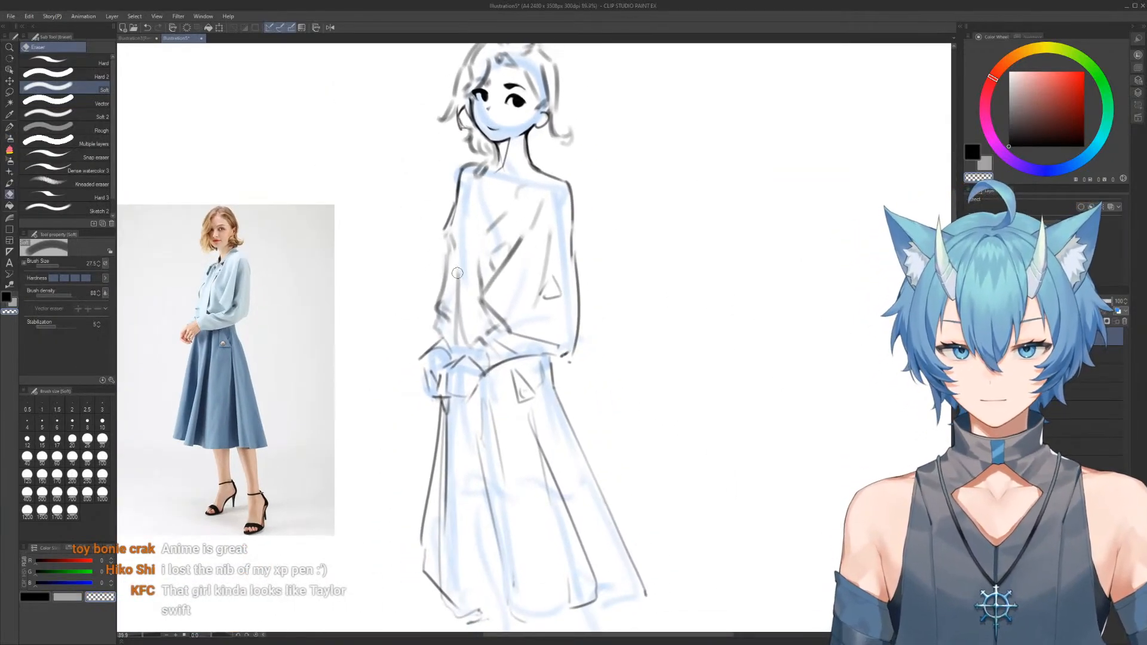
pyautogui.press('b')
pyautogui.keyDown('alt'); pyautogui.click(460, 300); pyautogui.keyUp('alt')
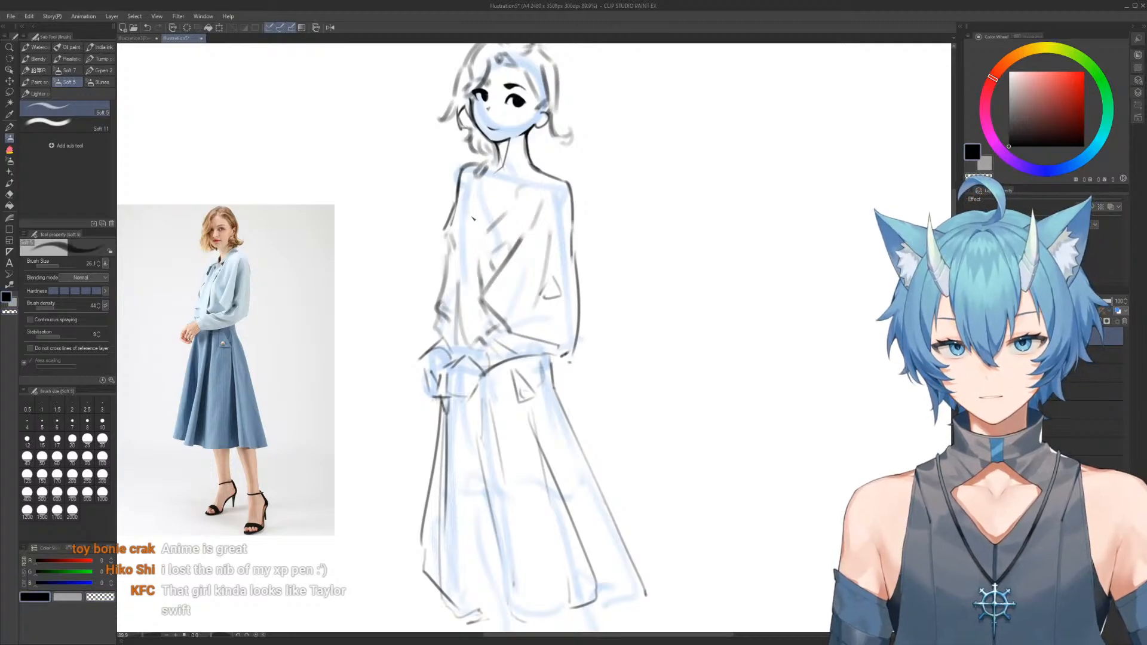
pyautogui.moveTo(483, 173); pyautogui.dragTo(454, 349)
pyautogui.moveTo(478, 191)
pyautogui.mouseDown()
pyautogui.moveTo(430, 271)
pyautogui.moveTo(459, 326)
pyautogui.mouseUp()
# Add an angular elbow bulge to the front sleeve and a seam line with a reinforced edge at the back shoulder
pyautogui.moveTo(441, 272)
pyautogui.mouseDown()
pyautogui.moveTo(477, 217)
pyautogui.moveTo(448, 231)
pyautogui.moveTo(482, 183)
pyautogui.moveTo(425, 264)
pyautogui.mouseUp()
pyautogui.hotkey('ctrl', 'z')
pyautogui.moveTo(426, 266); pyautogui.dragTo(445, 319)
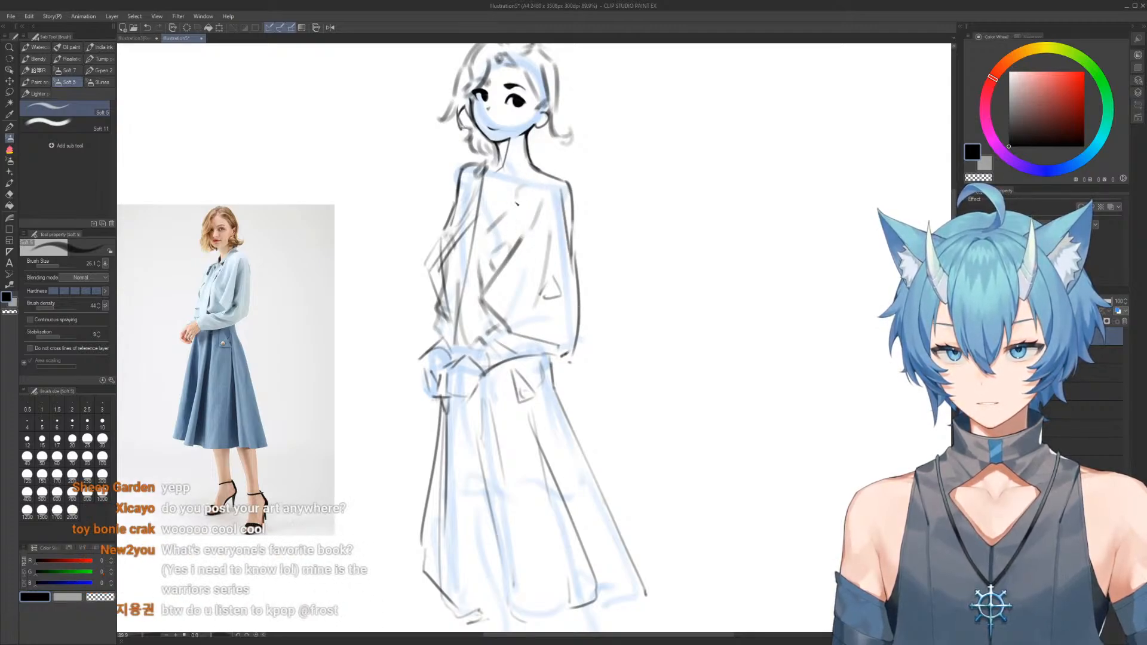
pyautogui.moveTo(516, 179)
pyautogui.mouseDown()
pyautogui.moveTo(515, 229)
pyautogui.moveTo(537, 244)
pyautogui.moveTo(552, 174)
pyautogui.mouseUp()
pyautogui.moveTo(525, 176)
pyautogui.mouseDown()
pyautogui.moveTo(552, 167)
pyautogui.moveTo(574, 212)
pyautogui.mouseUp()
# Redraw the skirt's back edge as a fuller flare from the hip to the hem corner
pyautogui.moveTo(555, 352)
pyautogui.mouseDown()
pyautogui.moveTo(554, 396)
pyautogui.moveTo(557, 365)
pyautogui.moveTo(532, 305)
pyautogui.moveTo(526, 317)
pyautogui.moveTo(612, 455)
pyautogui.mouseUp()
pyautogui.press('e')
pyautogui.press('b')
pyautogui.scroll(-1, 569, 410)
pyautogui.press('e')
pyautogui.press('b')
pyautogui.press('e')
pyautogui.press('b')
pyautogui.moveTo(551, 353)
pyautogui.mouseDown()
pyautogui.moveTo(610, 467)
pyautogui.moveTo(588, 478)
pyautogui.mouseUp()
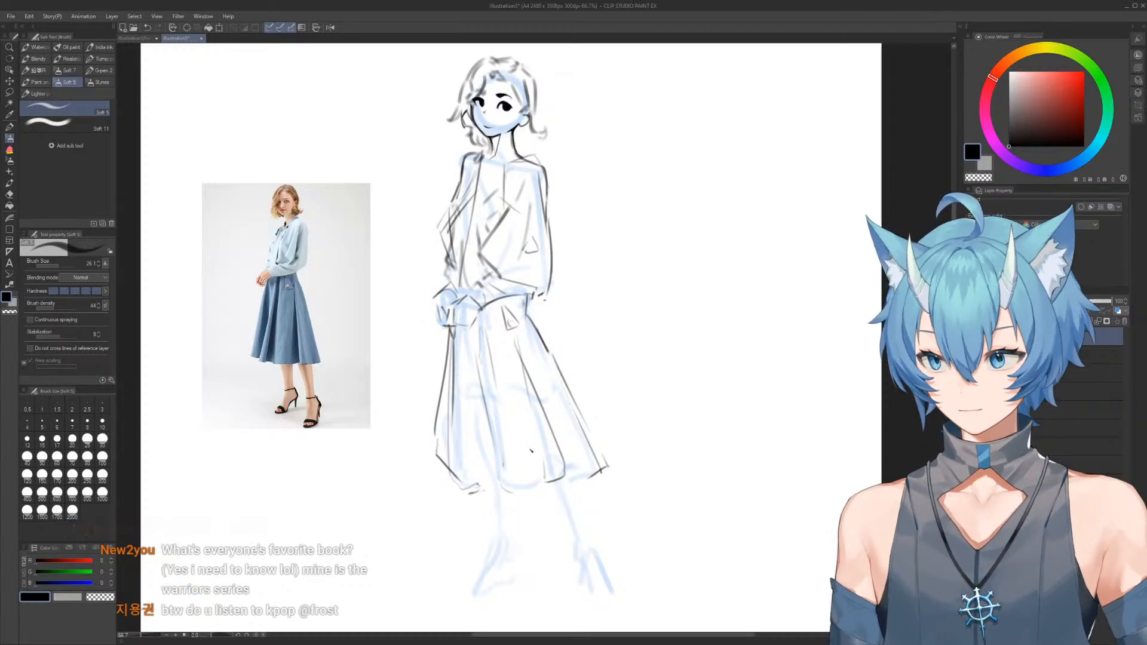